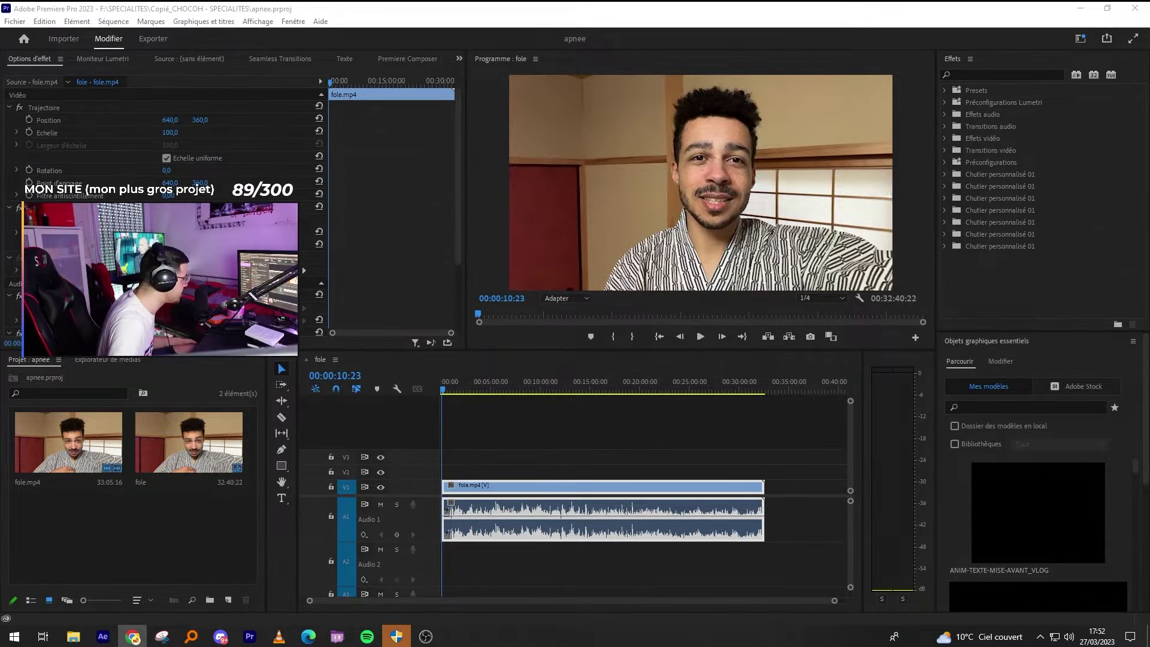
pyautogui.press('super+e')
pyautogui.moveTo(207, 179); pyautogui.dragTo(0, 178)
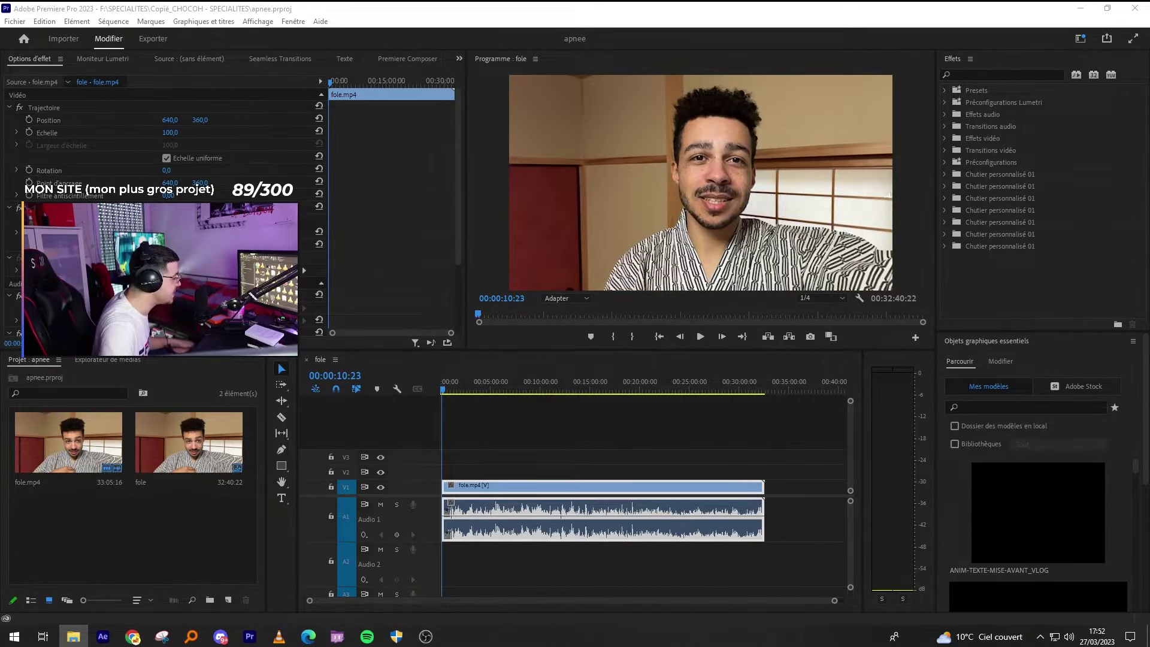
pyautogui.press('XF86AudioPlay')
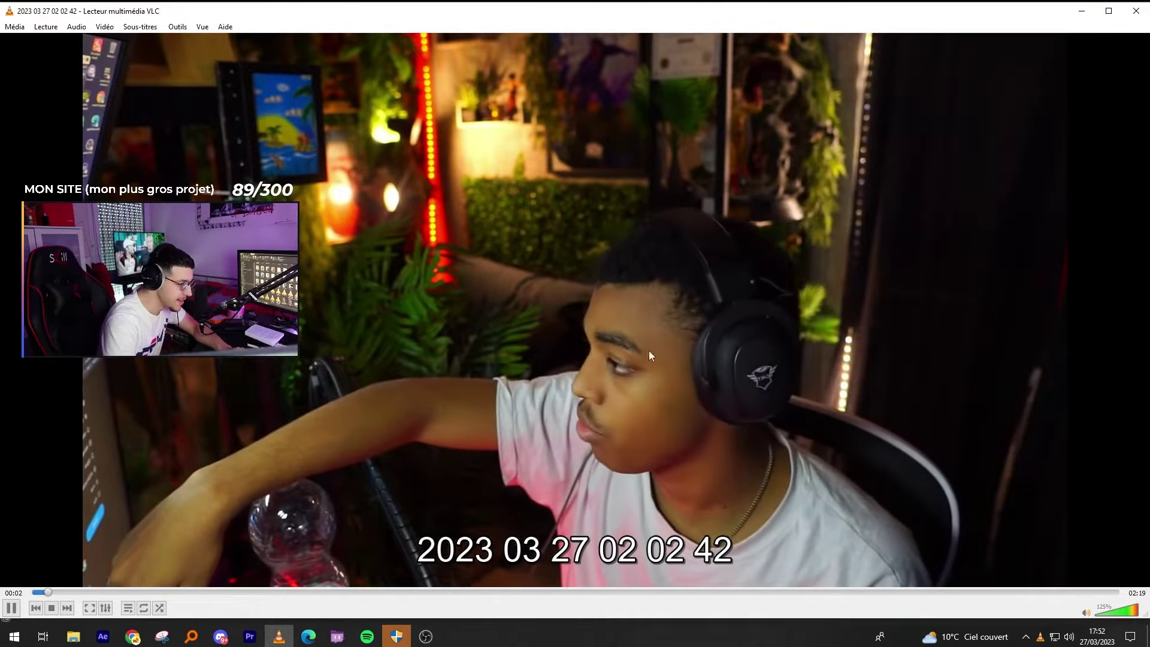
pyautogui.click(1135, 10)
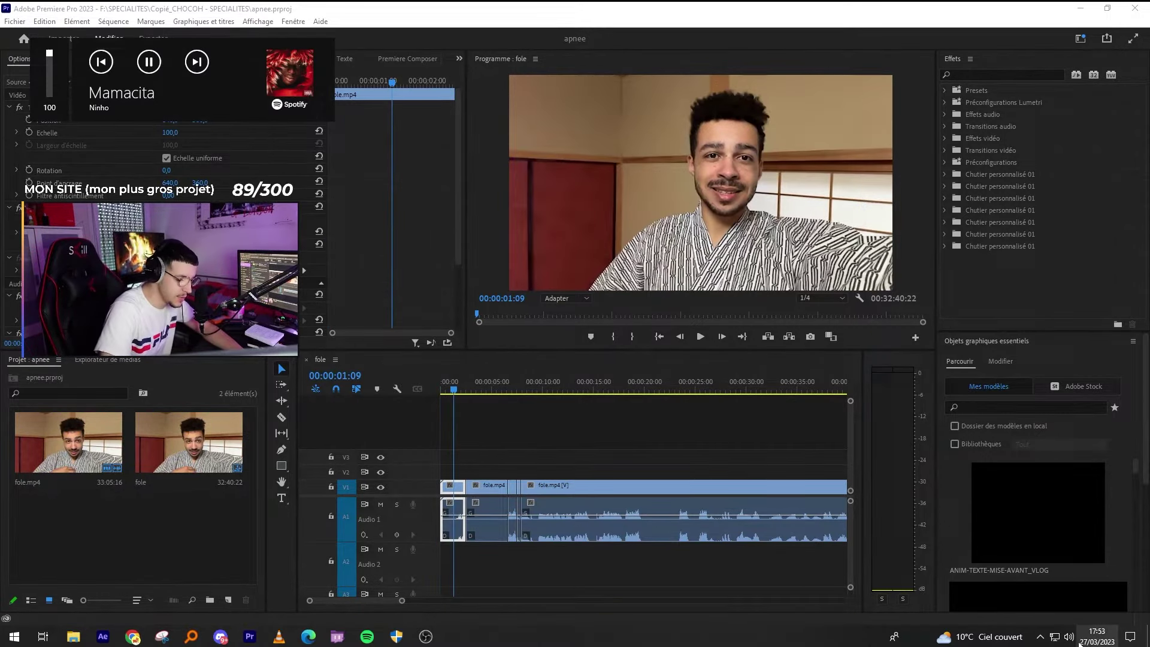
# Open the Windows volume mixer from the system sound options.
pyautogui.rightClick(1078, 639)
pyautogui.click(1066, 626)
pyautogui.rightClick(1070, 638)
pyautogui.click(1078, 570)
# Play the start of the sequence and mark the silent second clip at 00:00:02:22 with the orange label colour.
pyautogui.hscroll(2, 1055, 581)
pyautogui.click(660, 473)
pyautogui.press('=')
pyautogui.press('space')
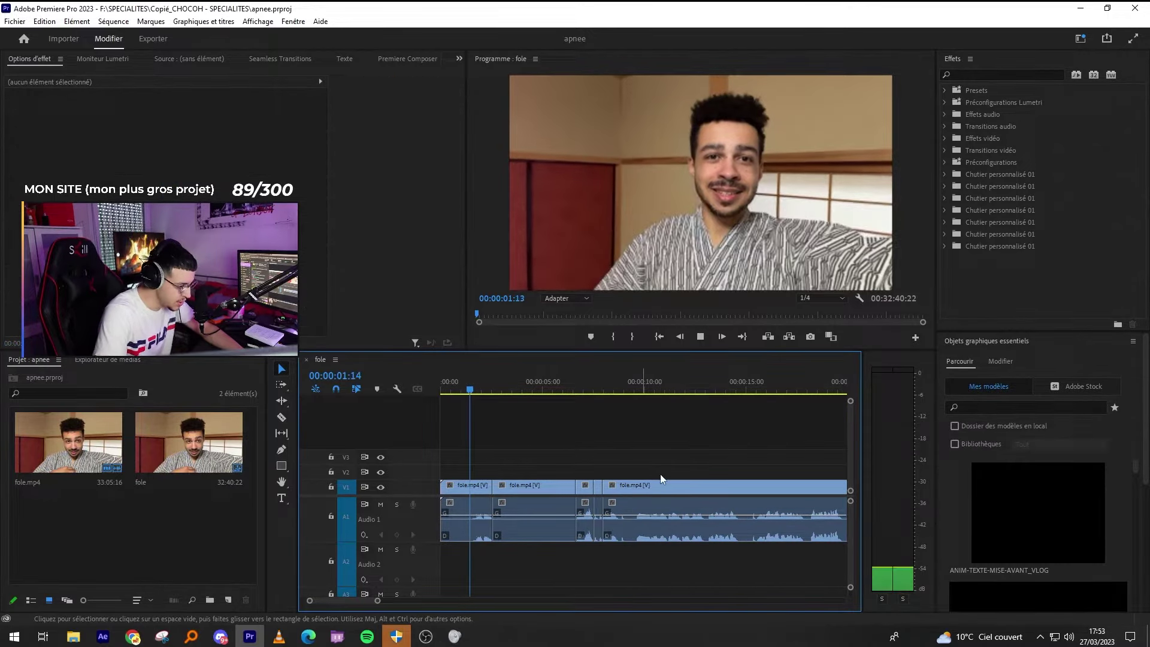
pyautogui.press('l')
pyautogui.press('=')
pyautogui.moveTo(539, 390); pyautogui.dragTo(552, 390)
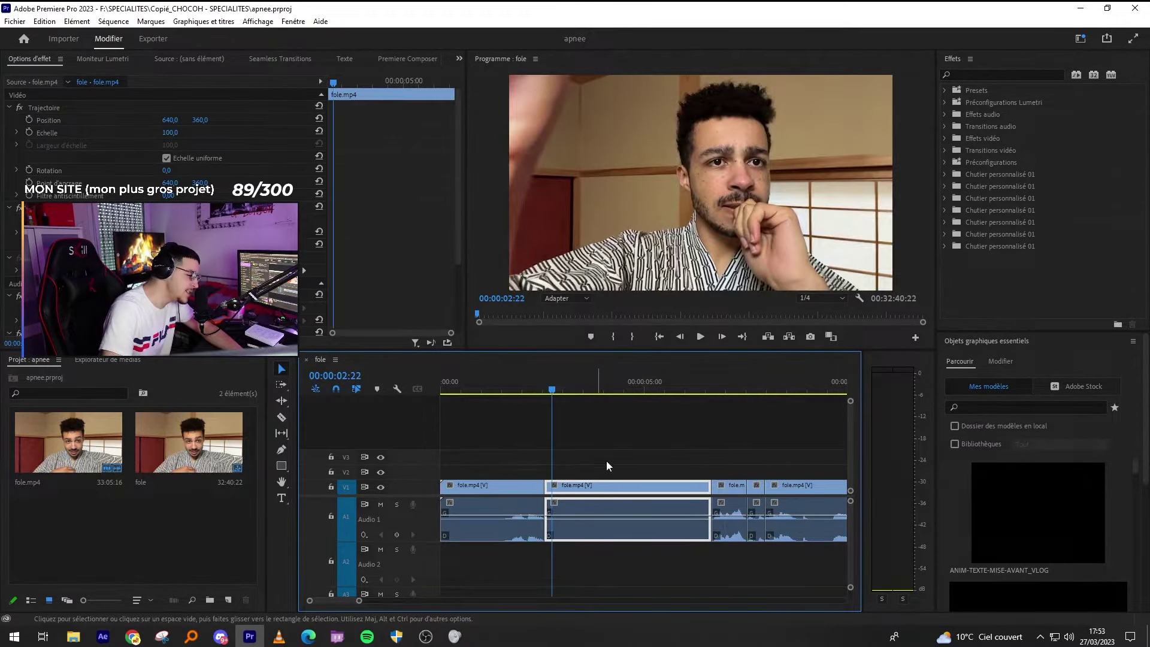
pyautogui.press('1')
pyautogui.click(700, 443)
# Play back the orange-labelled clip and its transition into the following short clips.
pyautogui.press('space')
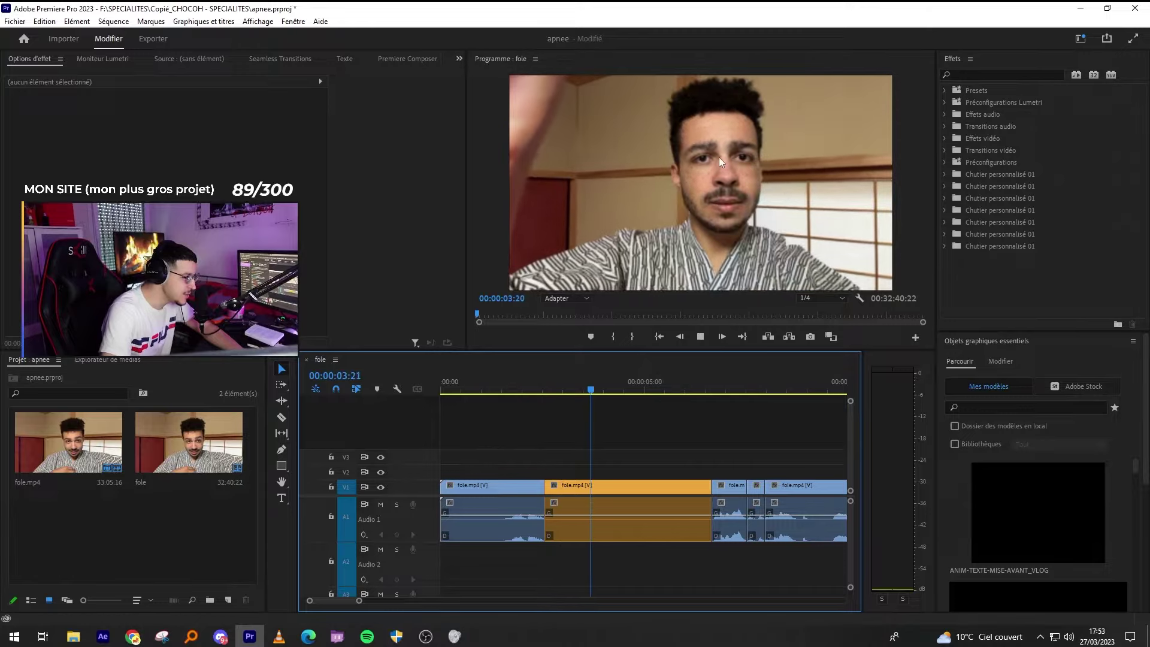
pyautogui.press('space')
pyautogui.press('d')
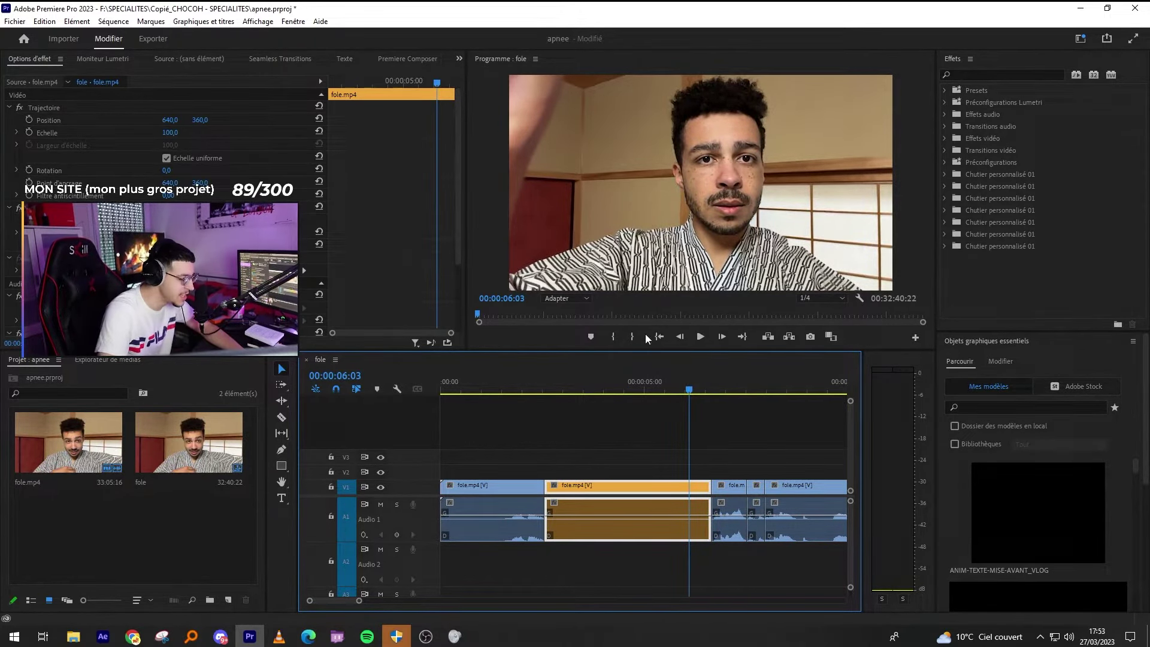
pyautogui.press('space')
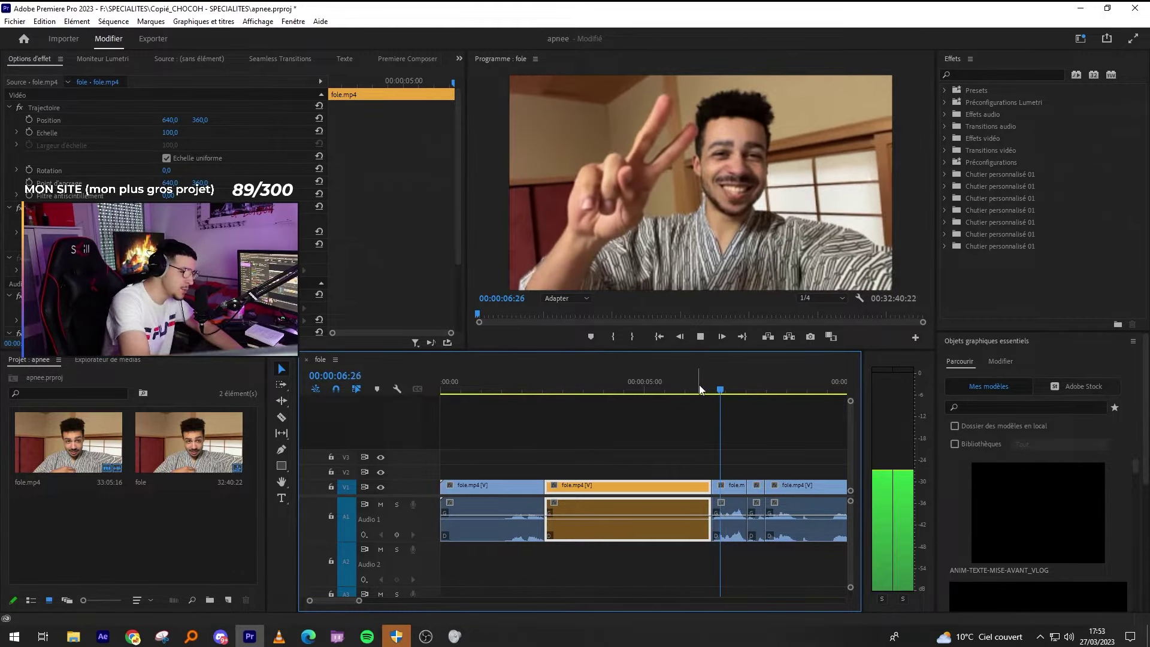
pyautogui.press('-')
pyautogui.press('space')
pyautogui.press('=')
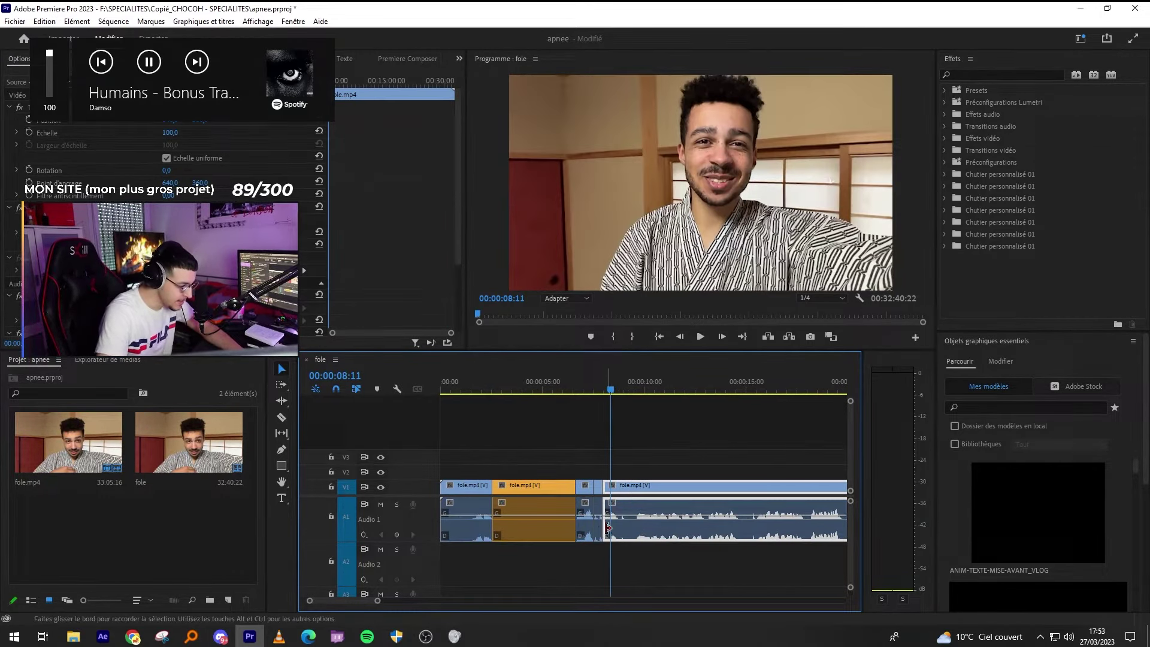
# Raise the audio gain of all clips in the sequence by 5 dB and play the result.
pyautogui.hotkey('ctrl', 'a')
pyautogui.rightClick(632, 497)
pyautogui.click(717, 381)
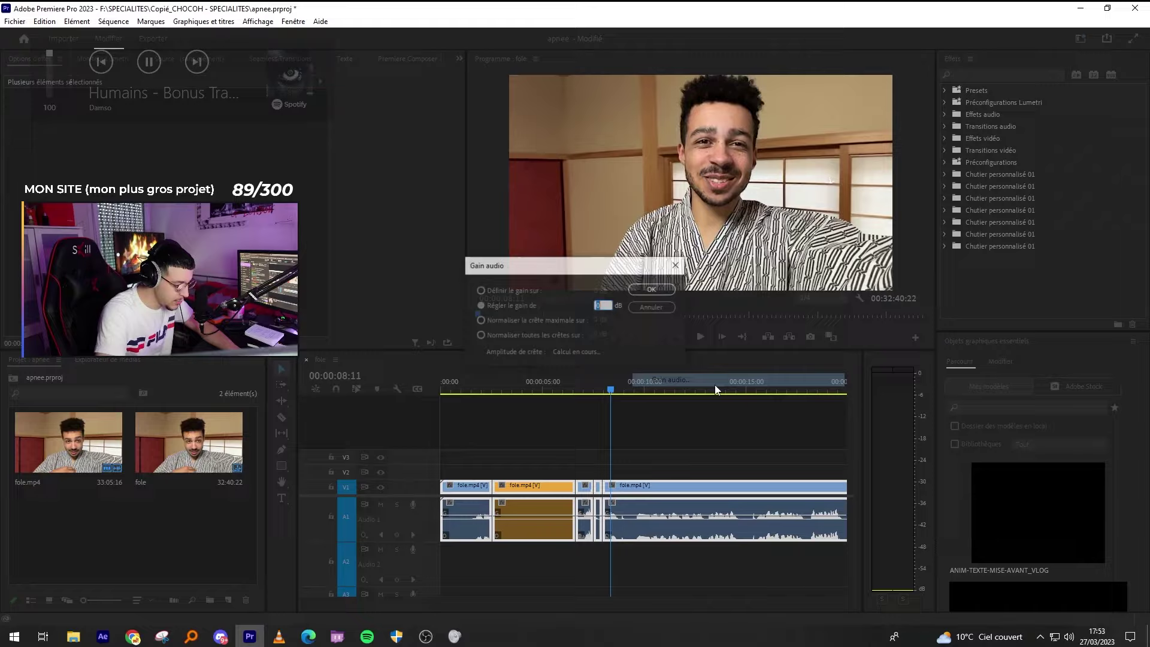
pyautogui.write('5')
pyautogui.press('Return')
pyautogui.press('space')
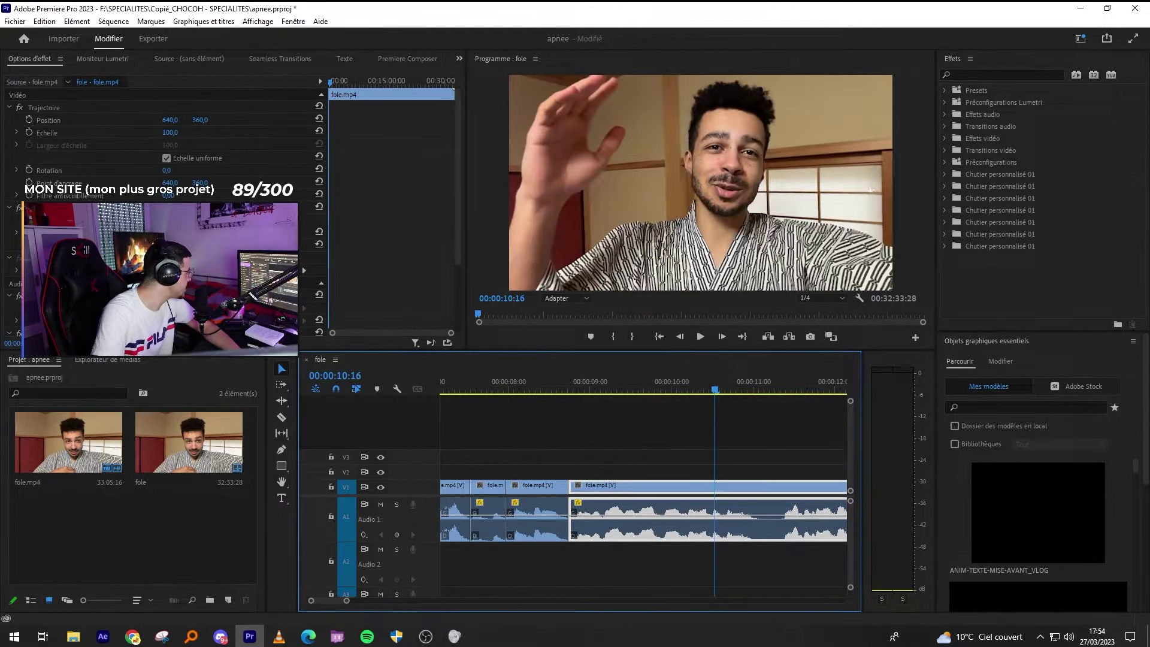
# Save the project and place the playhead at 00:00:08:17 in the short clip before the long remaining one.
pyautogui.hotkey('ctrl', 's')
pyautogui.click(536, 515)
pyautogui.click(556, 386)
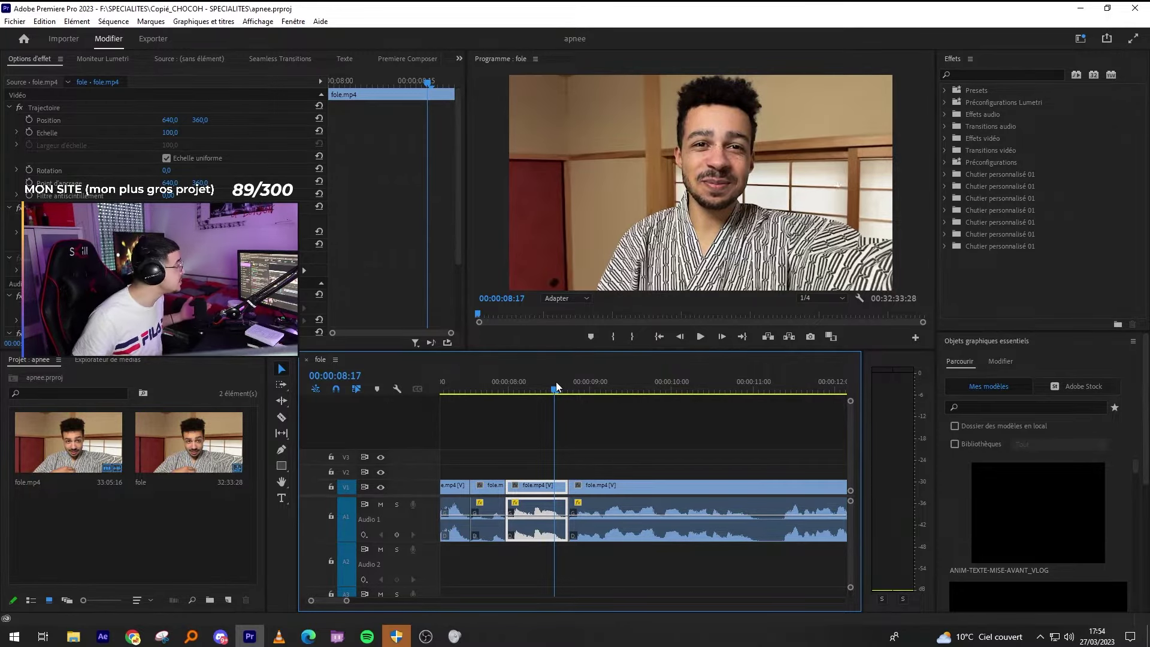
pyautogui.click(679, 433)
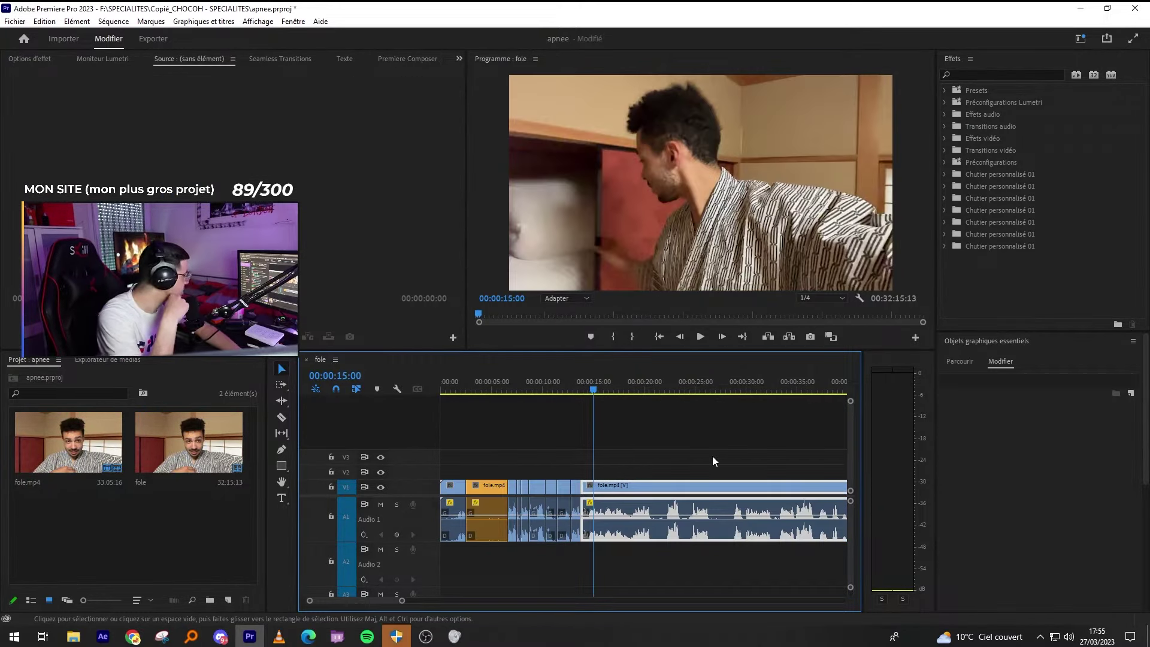
# Play the long remaining clip from 00:00:15:00 to check which footage to cut.
pyautogui.press('=')
pyautogui.press('=')
pyautogui.press('-')
pyautogui.press('space')
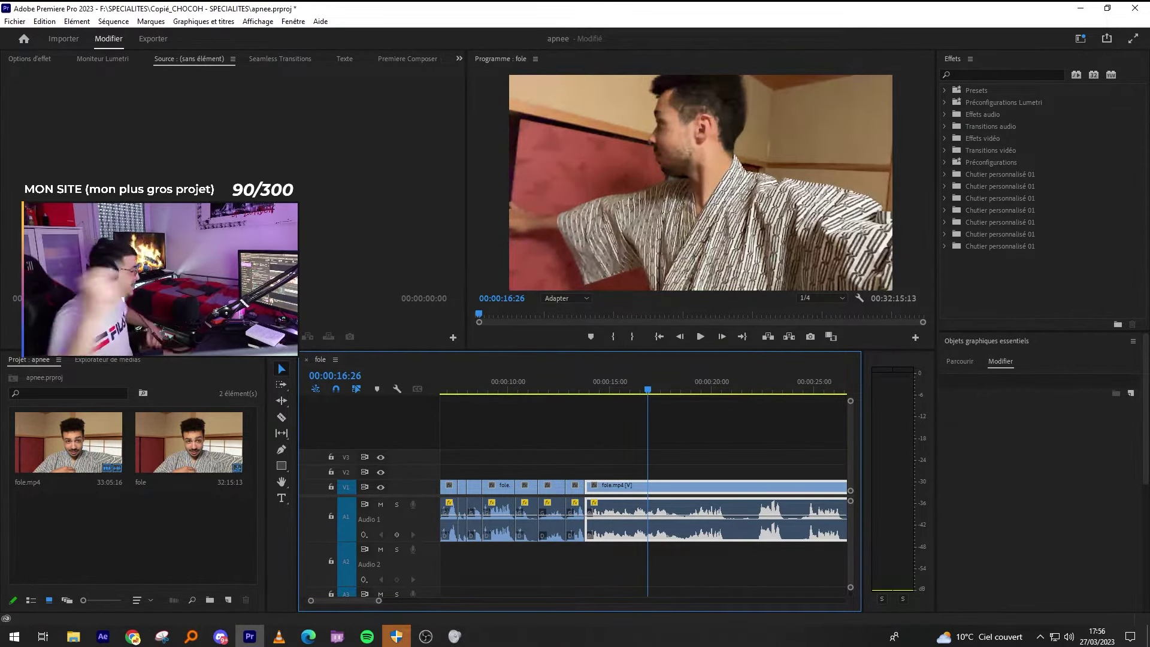
pyautogui.hotkey('alt', 'Tab')
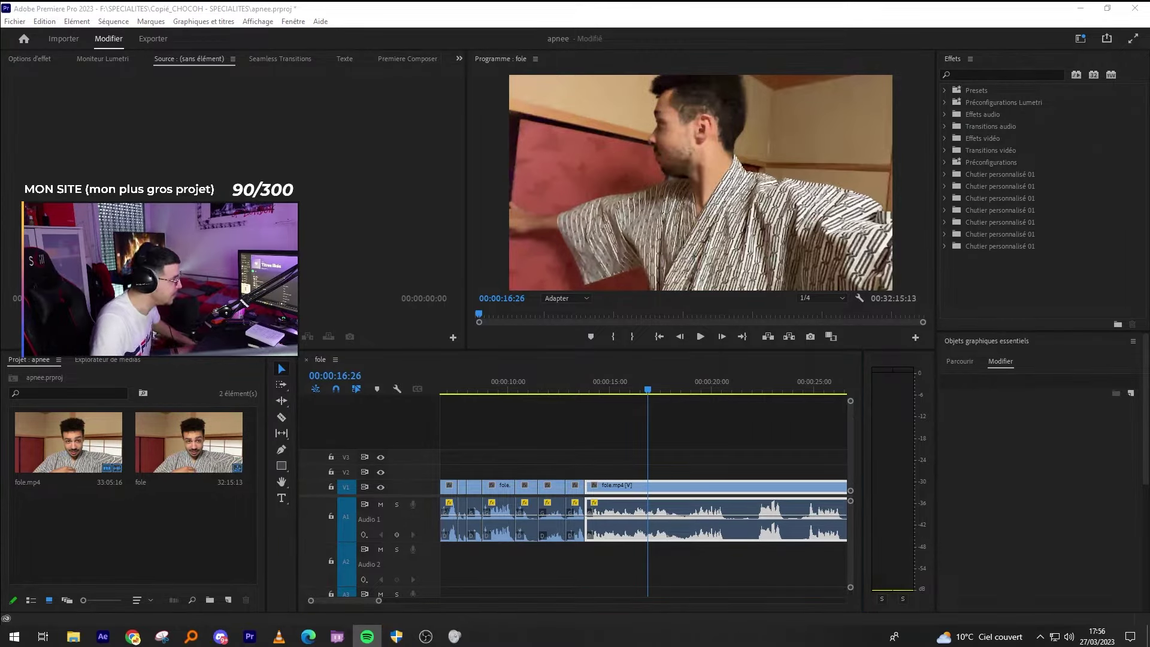
pyautogui.hotkey('alt', 'Tab')
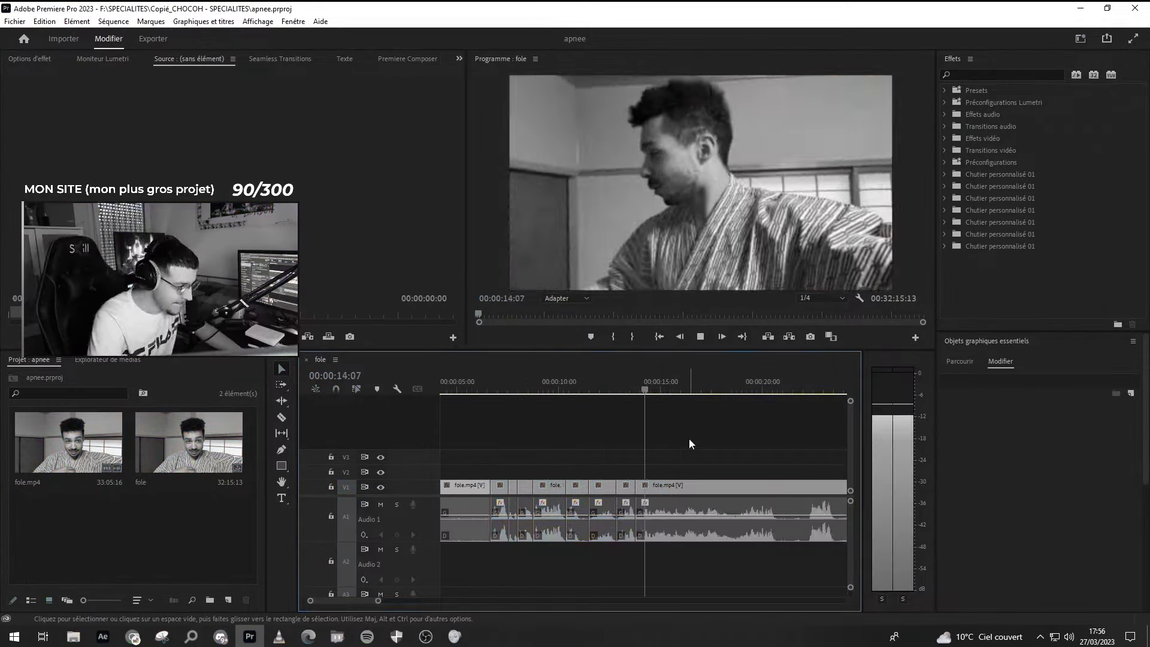
# Split the long remaining clip past 00:00:14:07 and ripple-trim its unwanted part up to the playhead.
pyautogui.press('=')
pyautogui.press('=')
pyautogui.press('-')
pyautogui.hotkey('ctrl', 'k')
pyautogui.press('q')
pyautogui.press('=')
pyautogui.press('-')
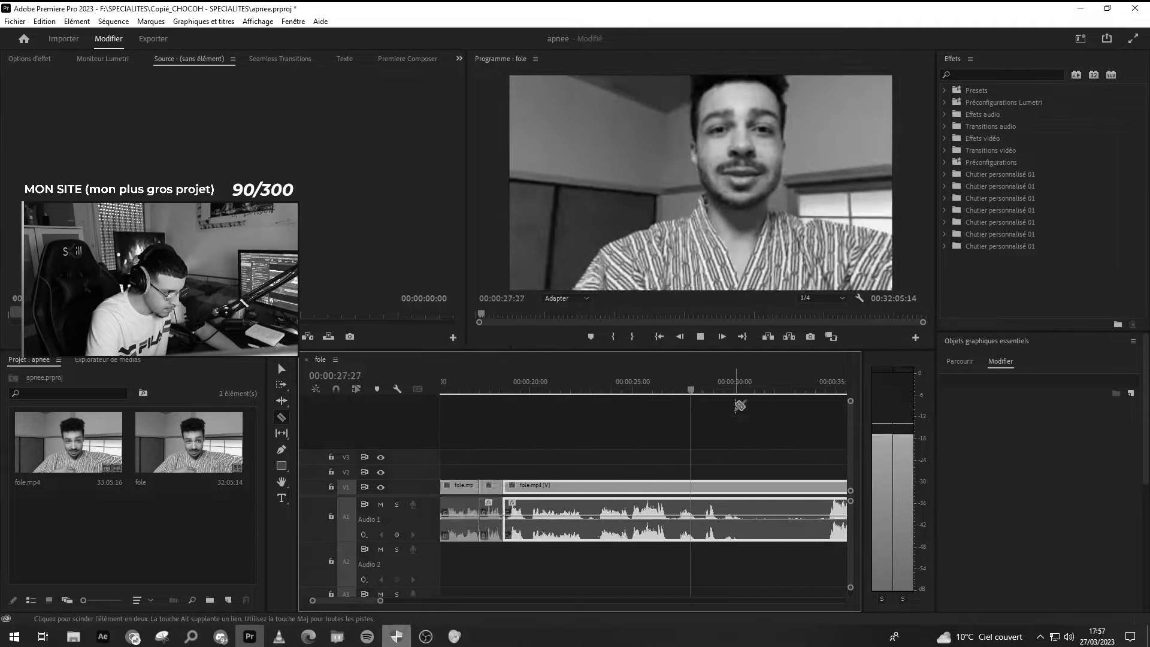
# Split the long clip near 00:00:27:27, ripple-trim the unwanted part up to the playhead, and save the project.
pyautogui.press('=')
pyautogui.hotkey('ctrl', 'k')
pyautogui.press('-')
pyautogui.click(685, 487)
pyautogui.press('=')
pyautogui.press('q')
pyautogui.press('-')
pyautogui.press('space')
pyautogui.hotkey('ctrl', 's')
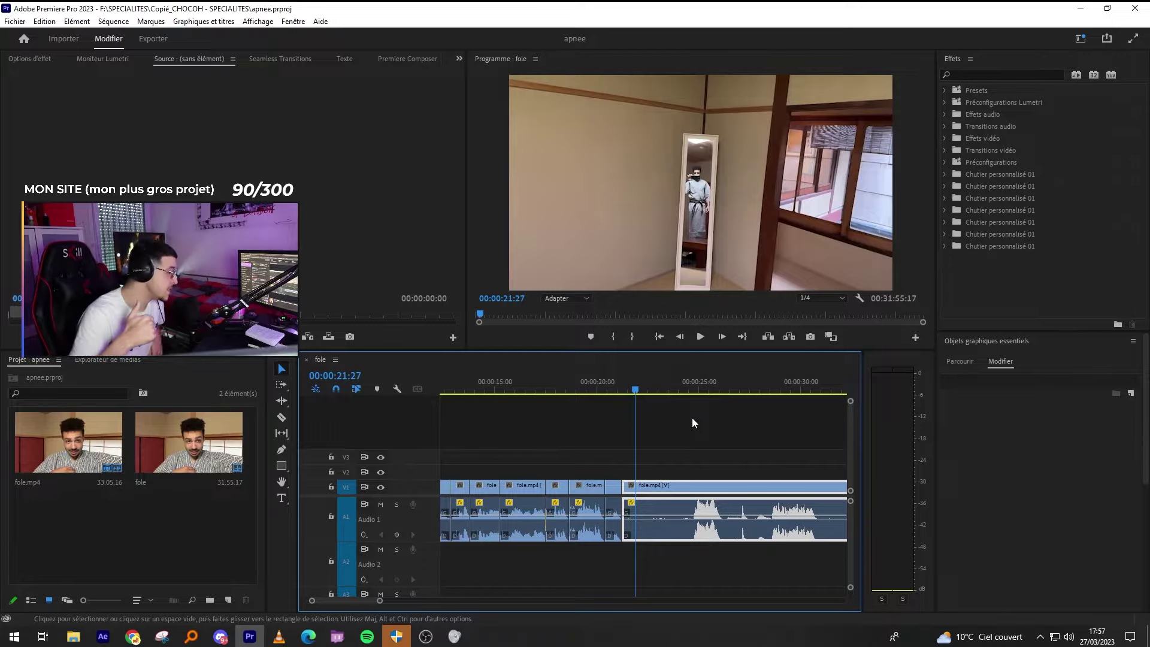
# Play the mirror shot from 00:00:21:27 and examine where its speech begins.
pyautogui.press('space')
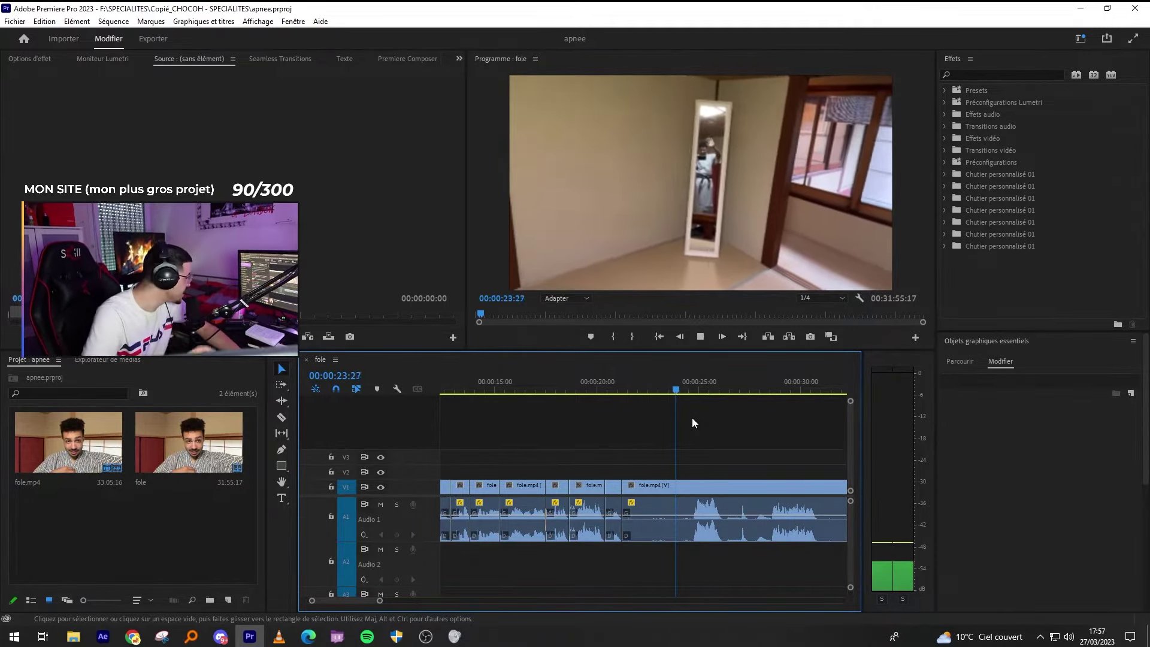
pyautogui.press('space')
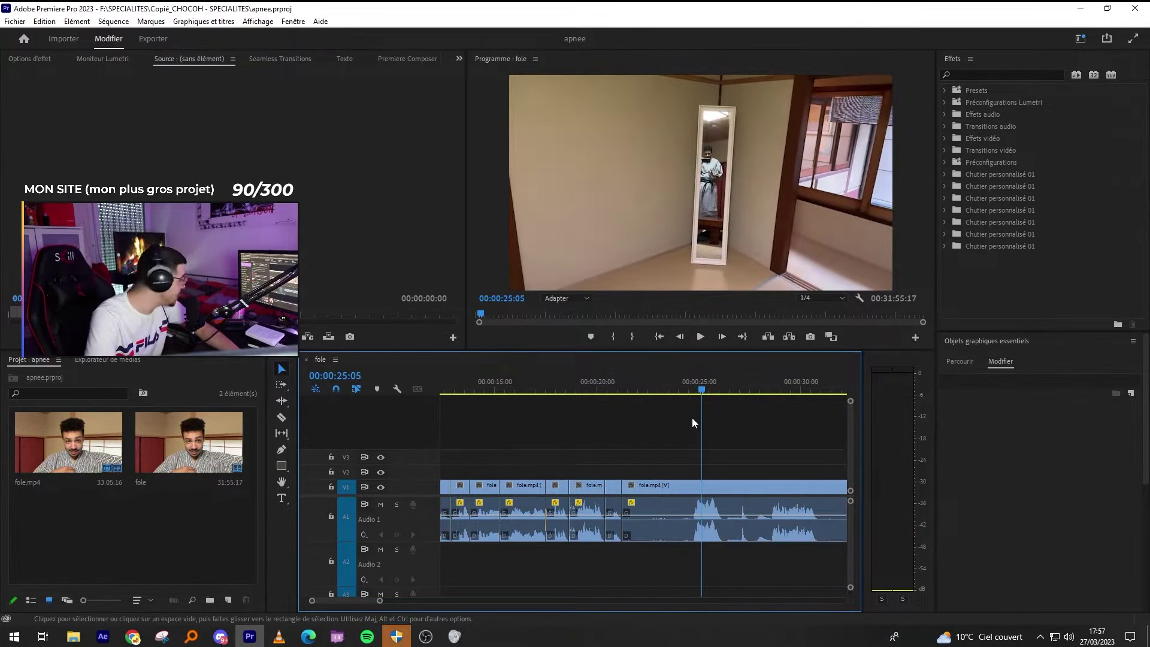
pyautogui.press('space')
pyautogui.press('=')
pyautogui.press('=')
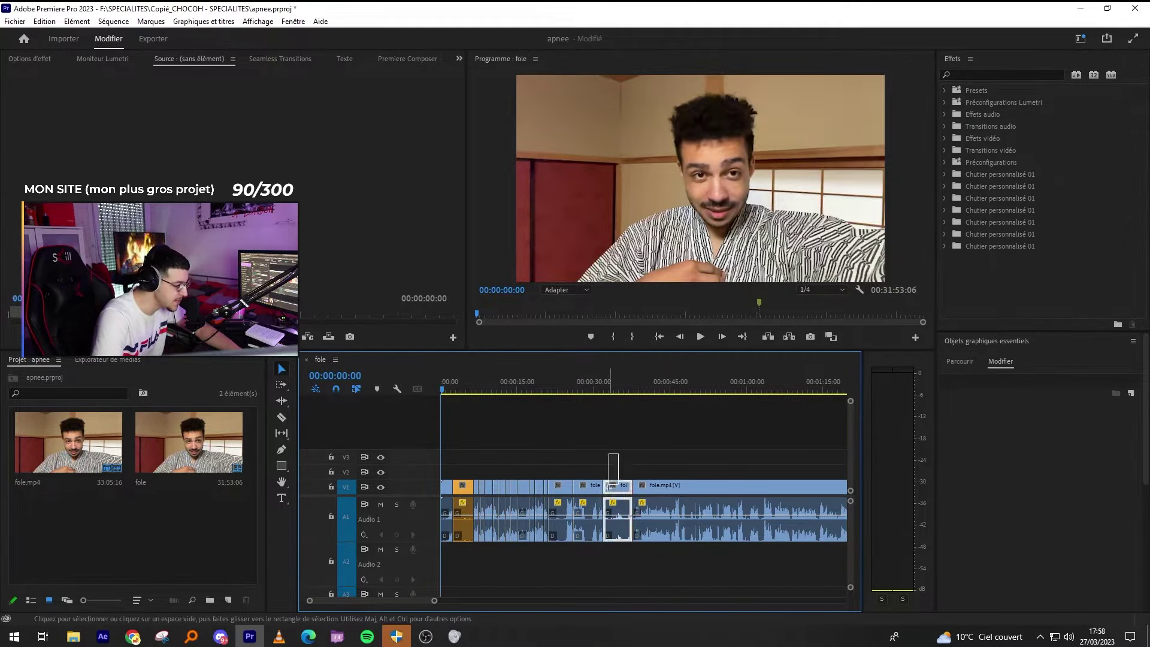
# Try deleting the clip that starts at 00:00:32:01 and closing its gap, and undo the deletions.
pyautogui.click(617, 522)
pyautogui.press('Delete')
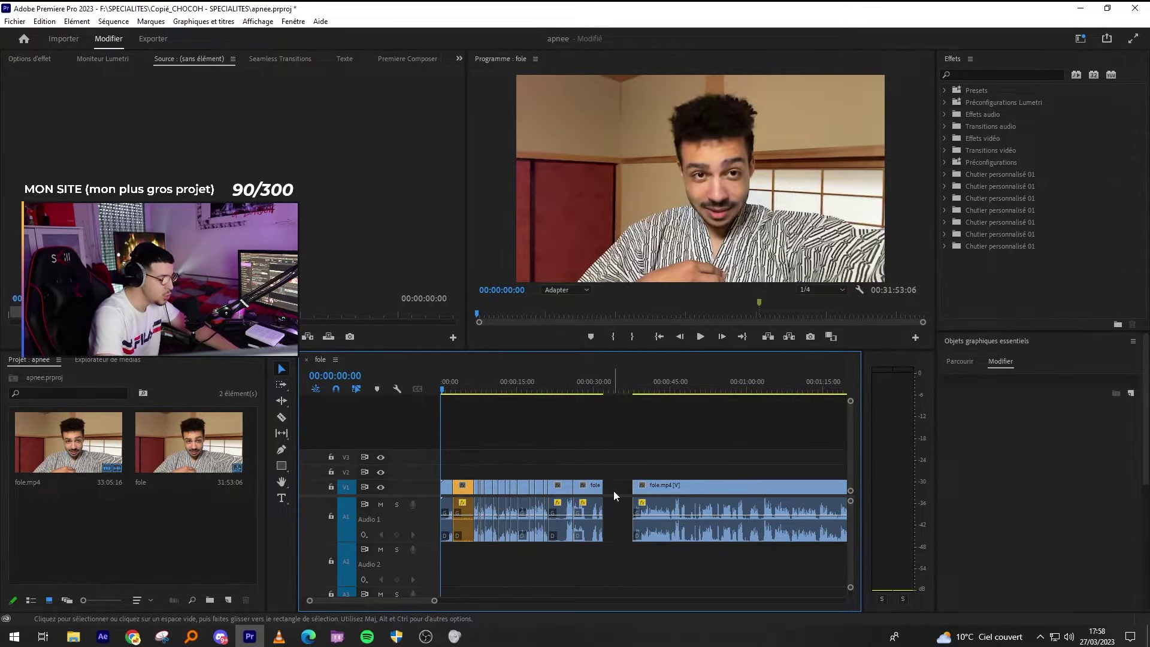
pyautogui.click(613, 491)
pyautogui.press('Delete')
pyautogui.hotkey('ctrl', 'z')
pyautogui.hotkey('ctrl', 'z')
pyautogui.hotkey('ctrl', 'z')
pyautogui.hotkey('ctrl', 'z')
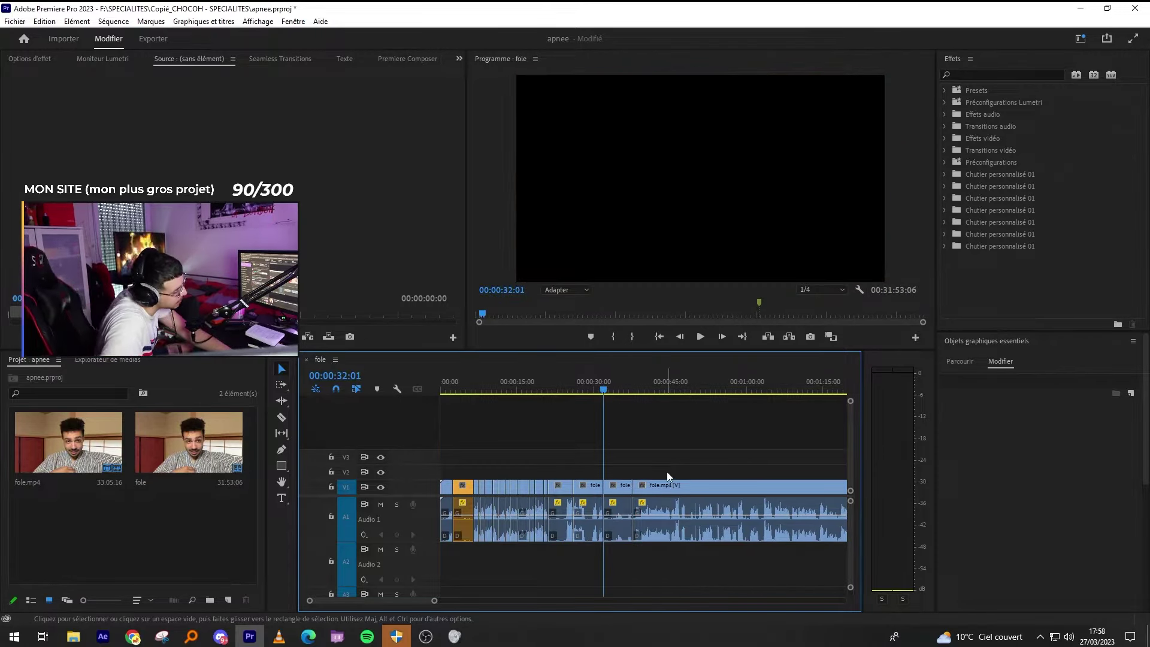
# Cut the silent stretch from about 00:00:22:23 to 00:00:24:23 out of the mirror shot and ripple-delete it.
pyautogui.click(434, 642)
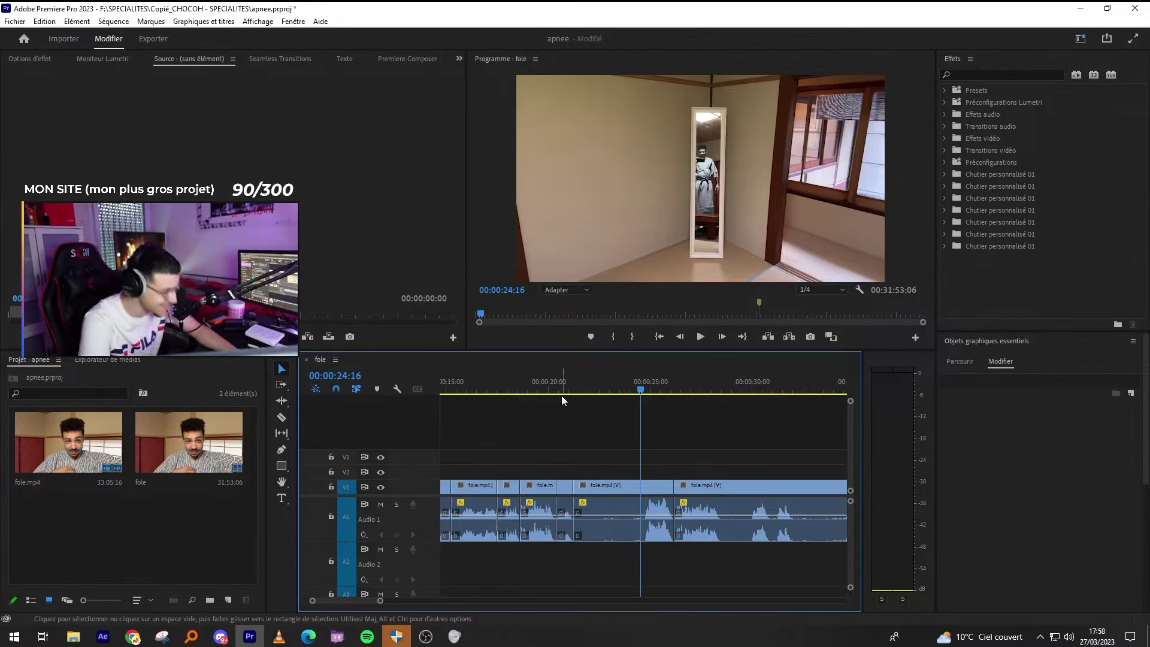
pyautogui.click(550, 379)
pyautogui.press('space')
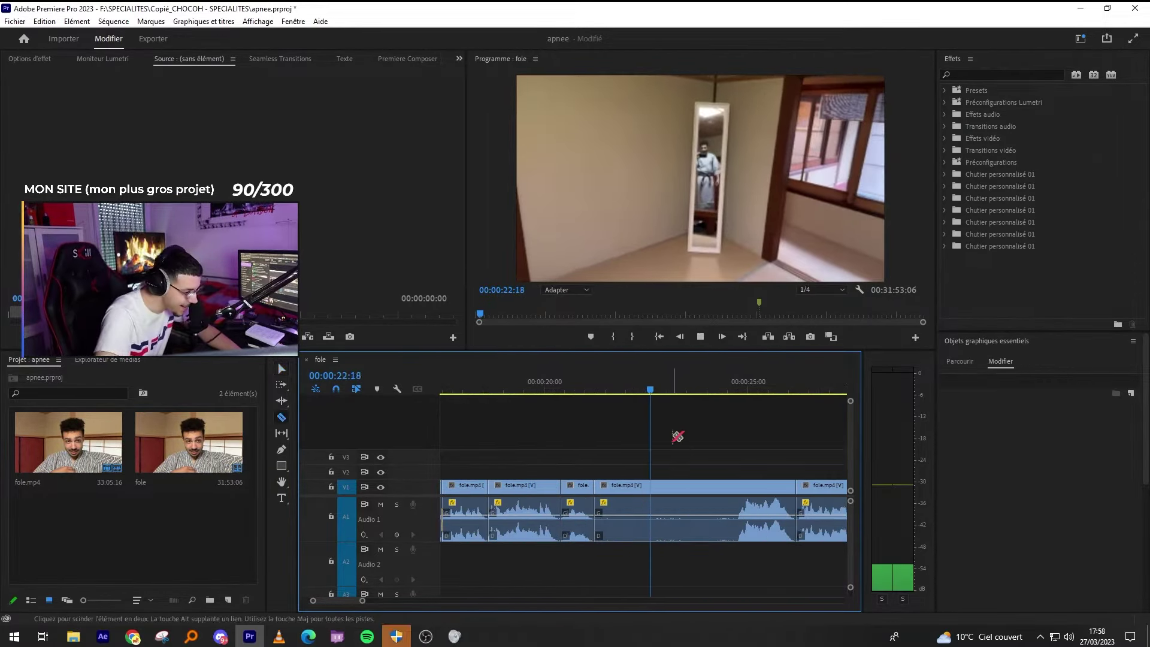
pyautogui.click(657, 533)
pyautogui.click(739, 526)
pyautogui.press('v')
pyautogui.click(719, 523)
pyautogui.hotkey('shift', 'Delete')
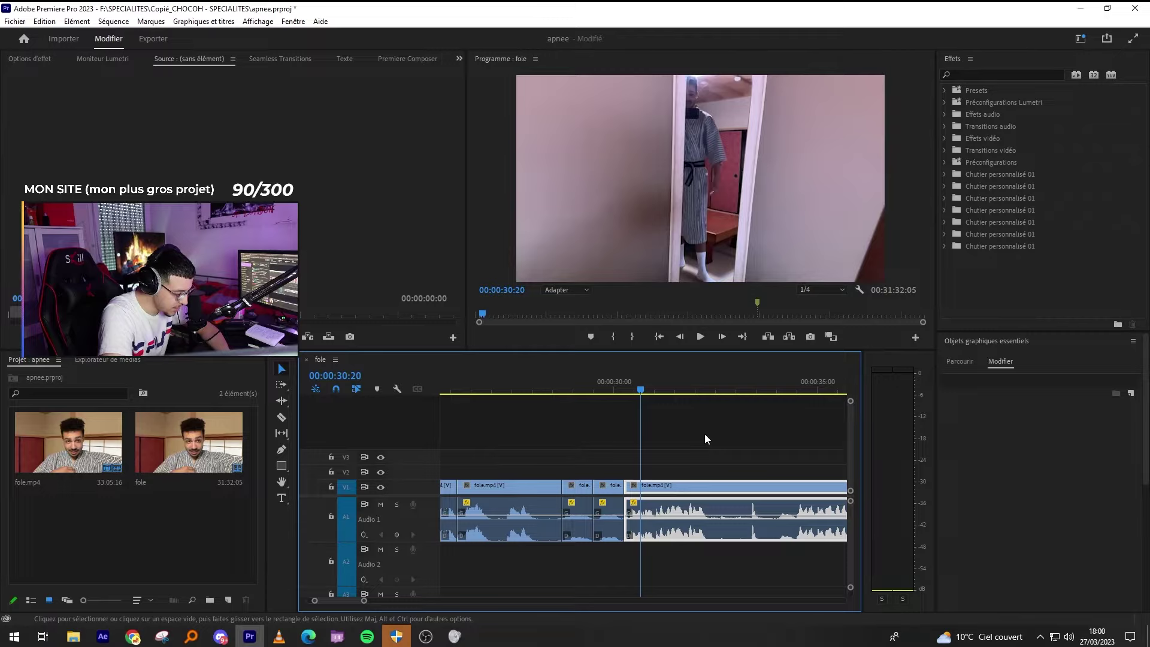
# Move the playhead back to about 00:00:29:25 and about 00:00:33:10 to recheck the recent cuts.
pyautogui.hotkey('alt', 'Tab')
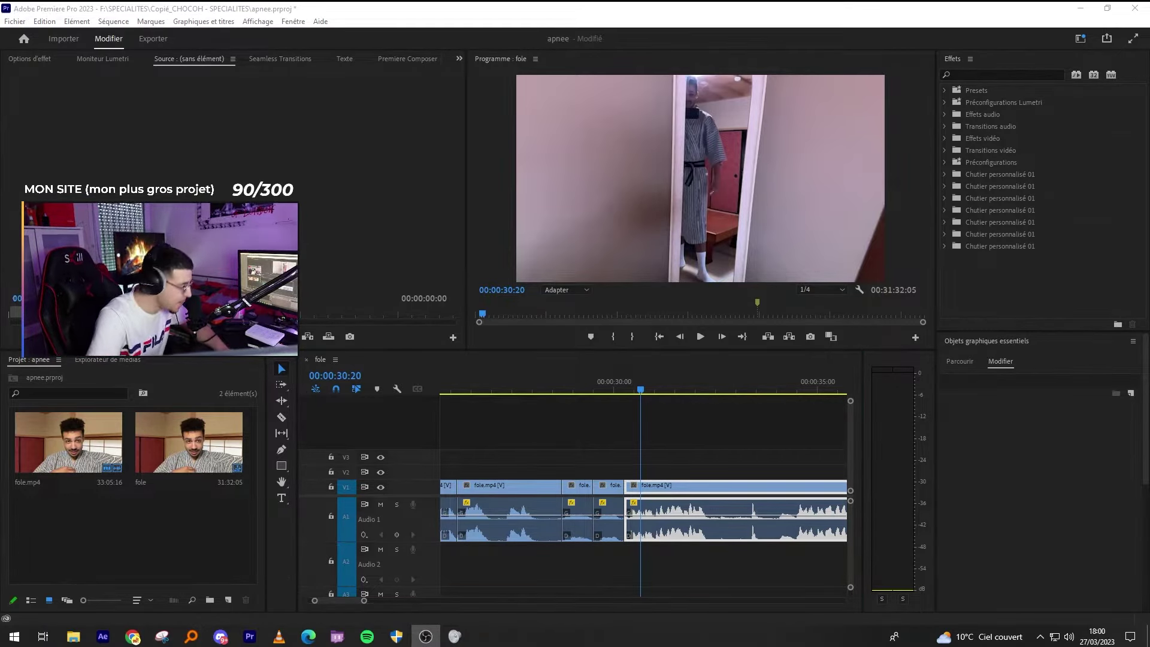
pyautogui.click(681, 444)
pyautogui.click(608, 381)
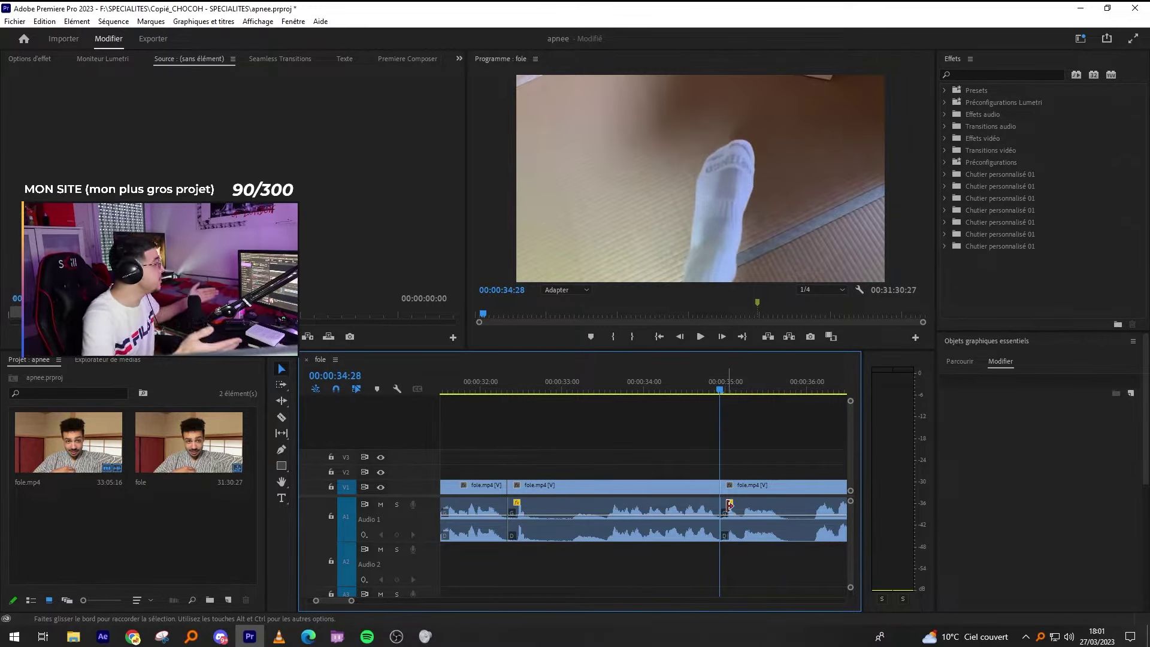
pyautogui.click(589, 383)
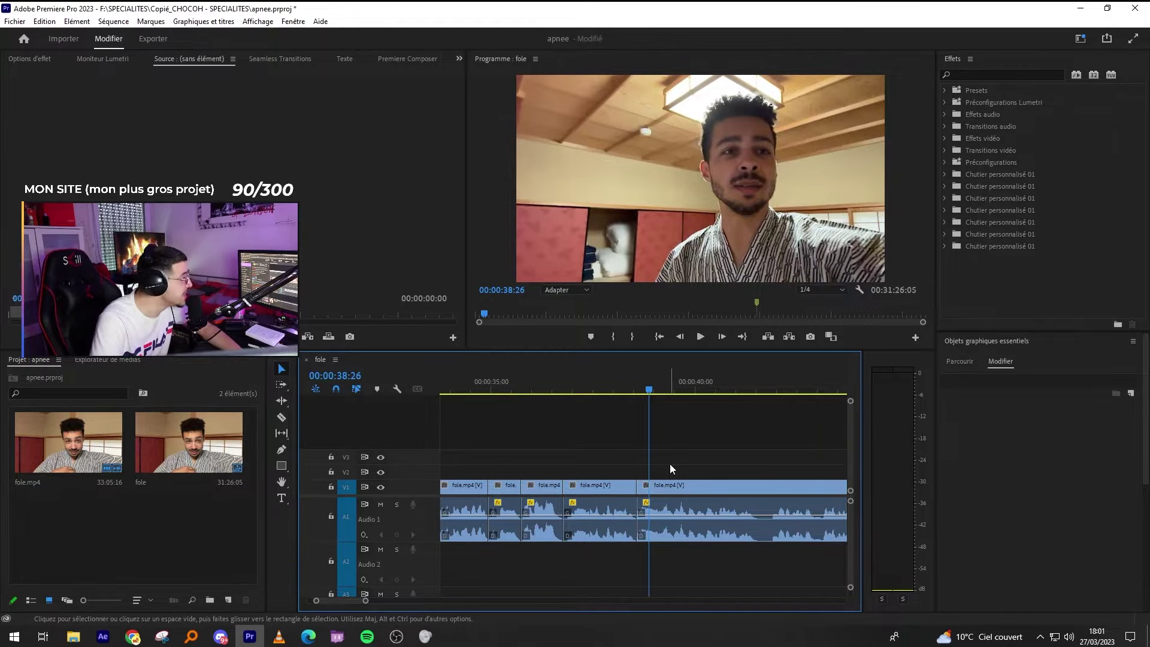
# Play the last long clip from 00:00:39:10 to find the next pause in the speech.
pyautogui.press('=')
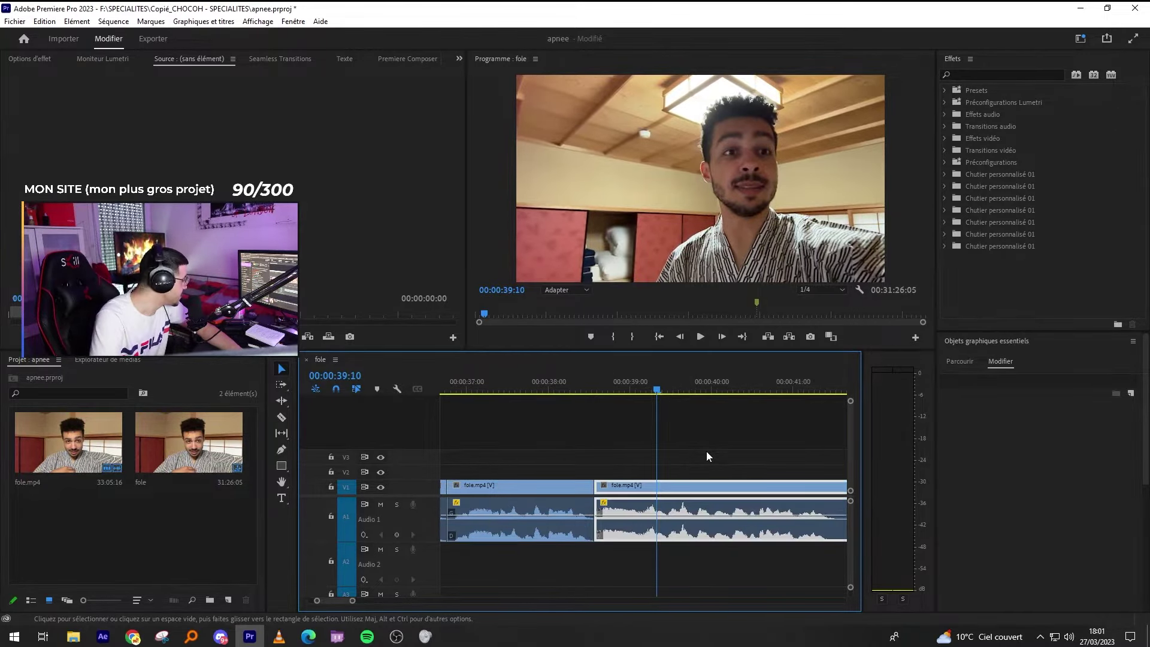
pyautogui.press('-')
pyautogui.press('-')
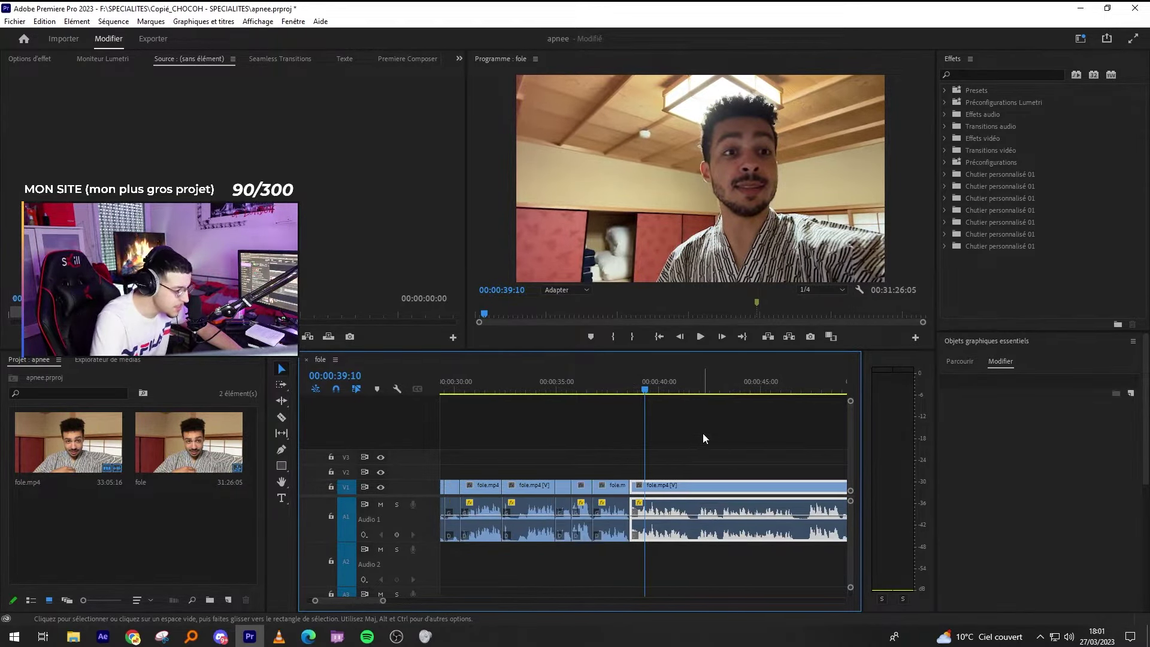
pyautogui.press('space')
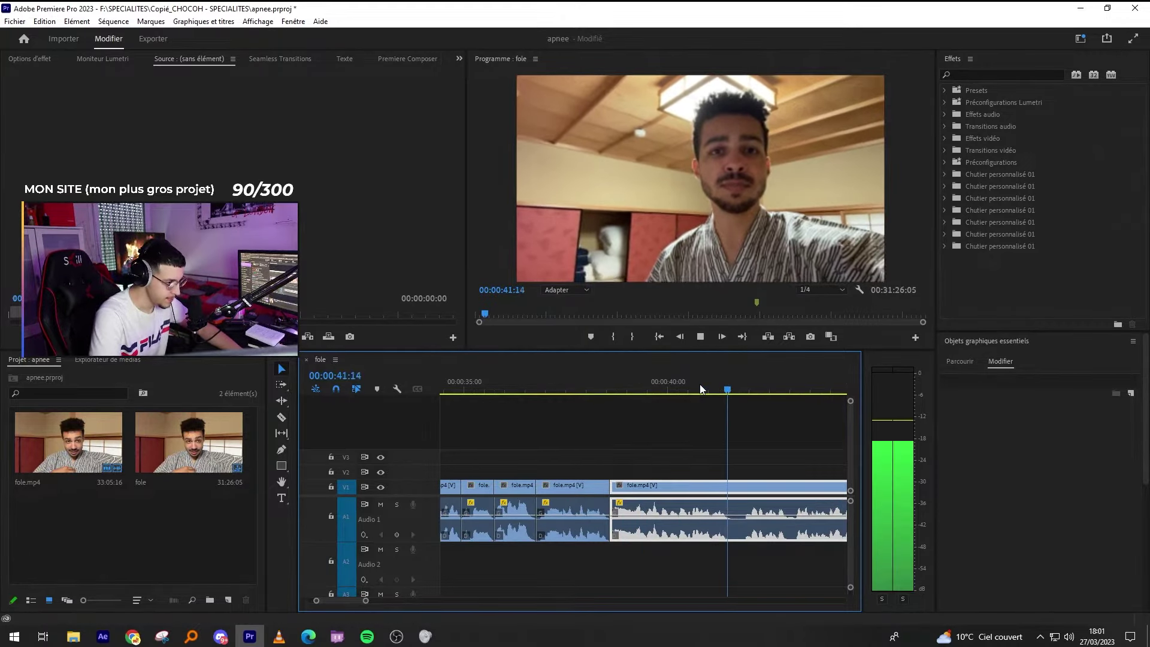
pyautogui.press('space')
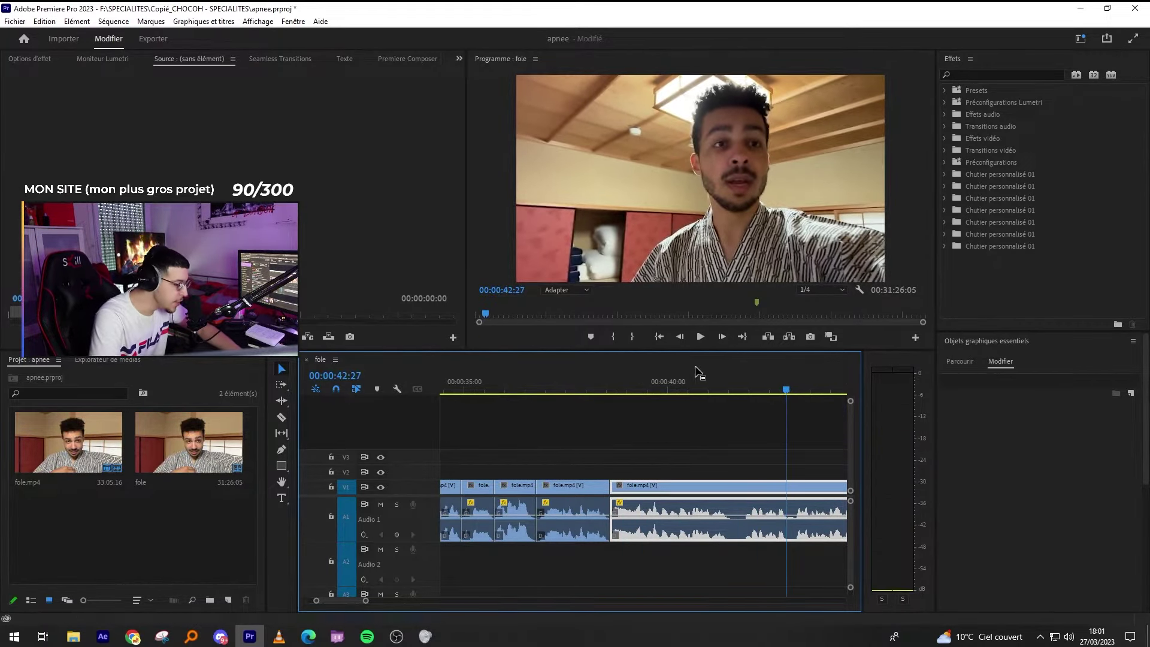
# Split the long clip at about 00:00:41:15 and about 00:00:41:27, around the pause in the speech.
pyautogui.click(706, 383)
pyautogui.press('=')
pyautogui.press('=')
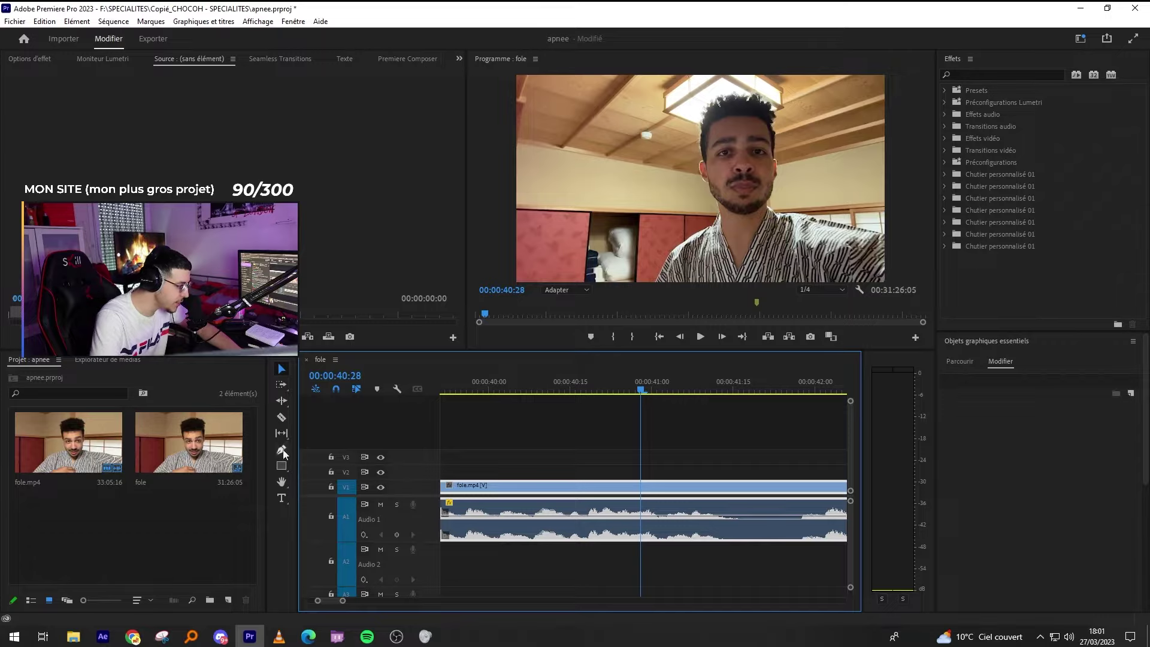
pyautogui.click(281, 417)
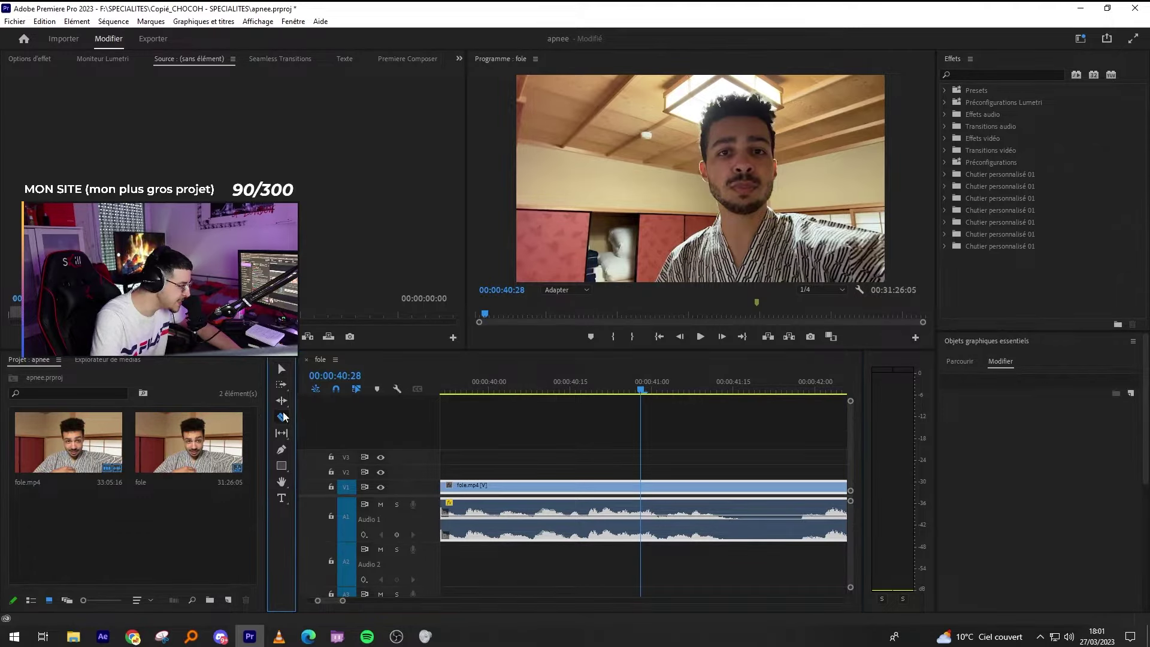
pyautogui.click(735, 514)
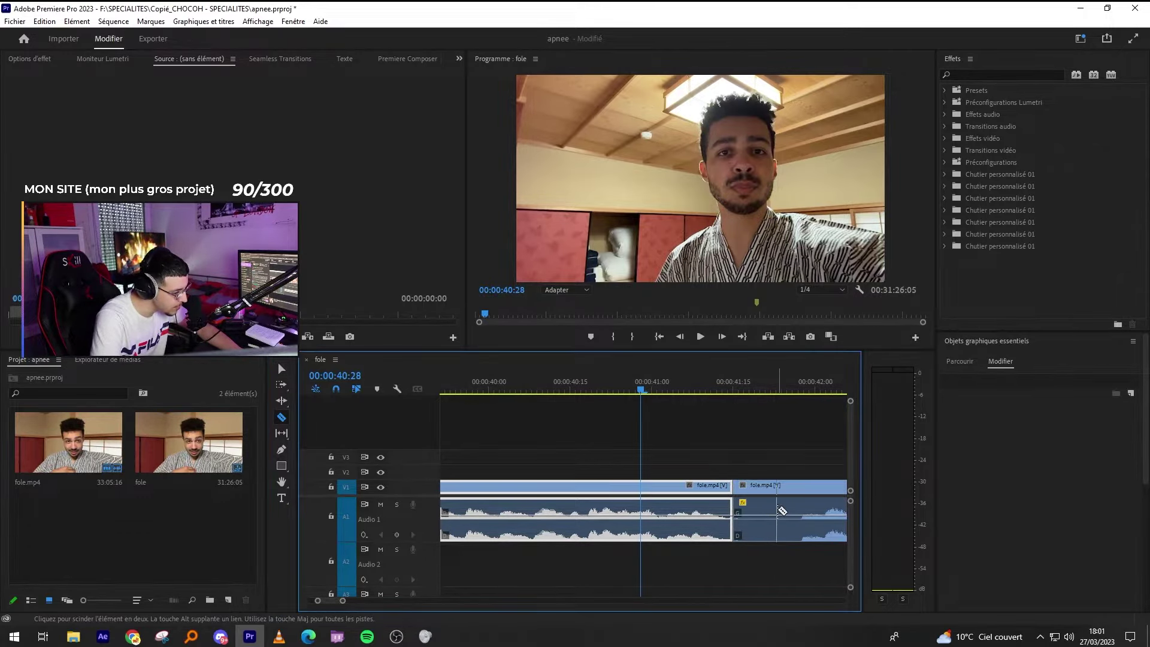
pyautogui.click(799, 510)
pyautogui.click(282, 370)
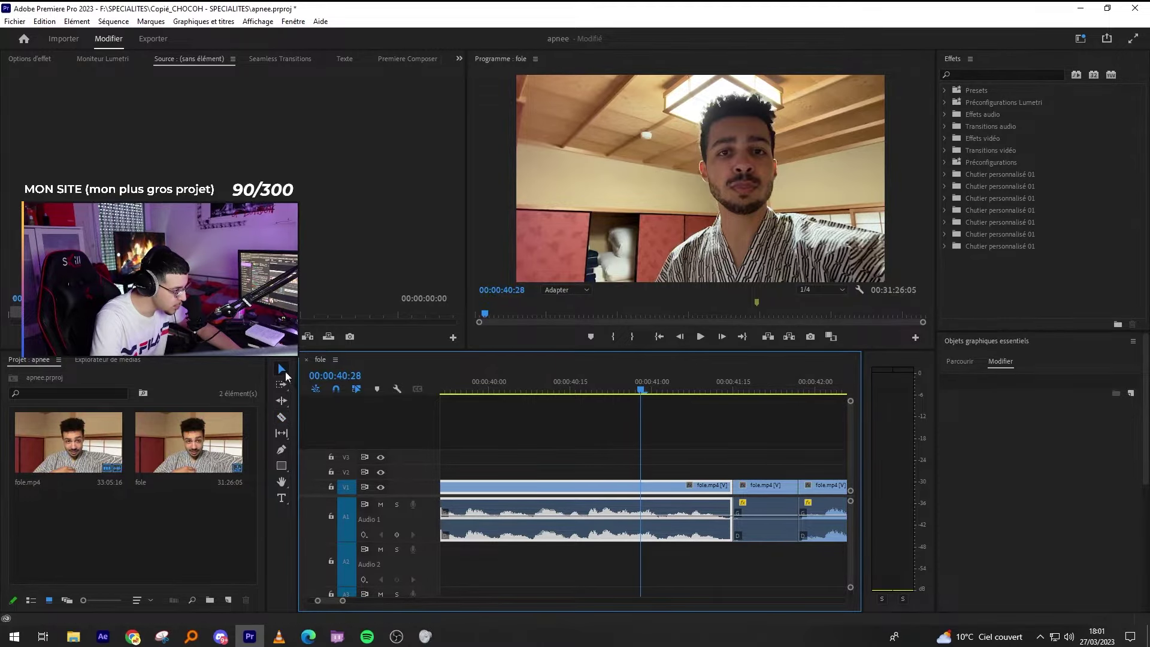
# Delete the silent piece between the two new cuts and close the gap it leaves.
pyautogui.click(767, 504)
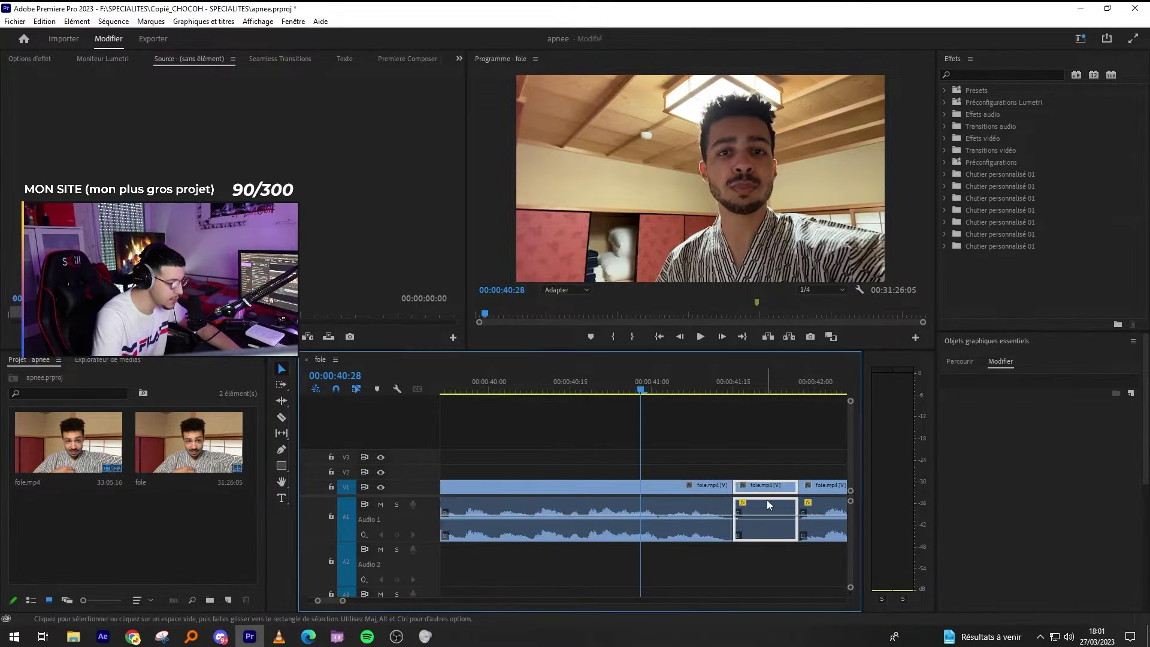
pyautogui.press('Delete')
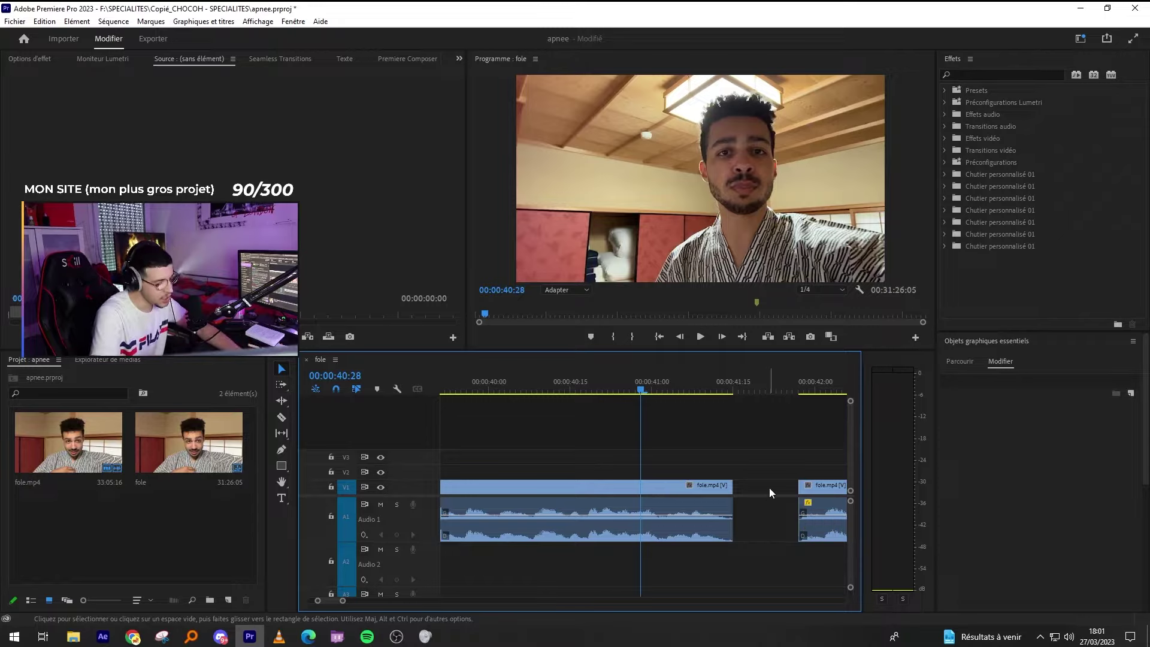
pyautogui.click(770, 488)
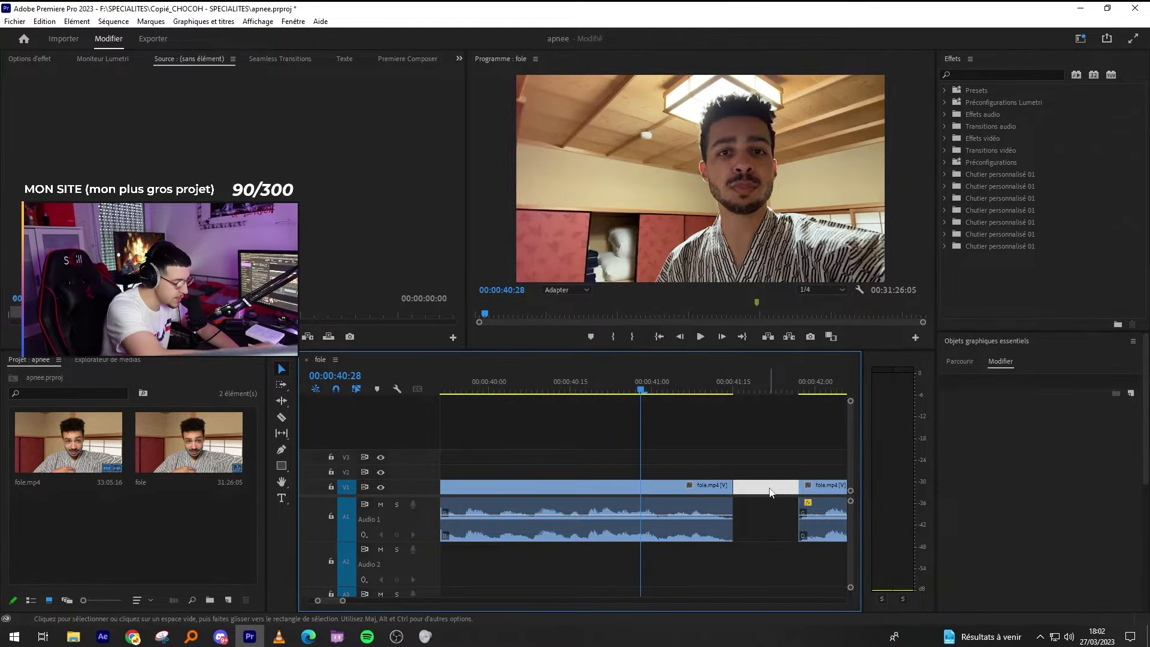
pyautogui.press('Delete')
# Play past the cut at 00:00:41:15 and ripple-delete the clip between about 00:00:38:19 and 00:00:41:14.
pyautogui.press('Down')
pyautogui.press('c')
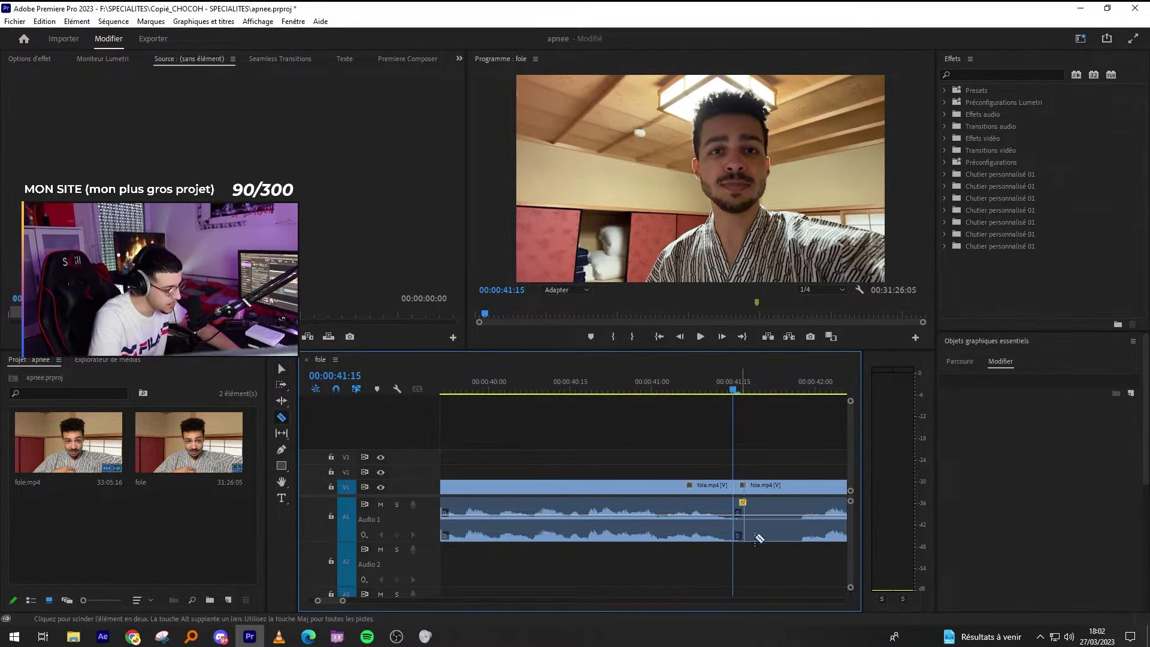
pyautogui.press('space')
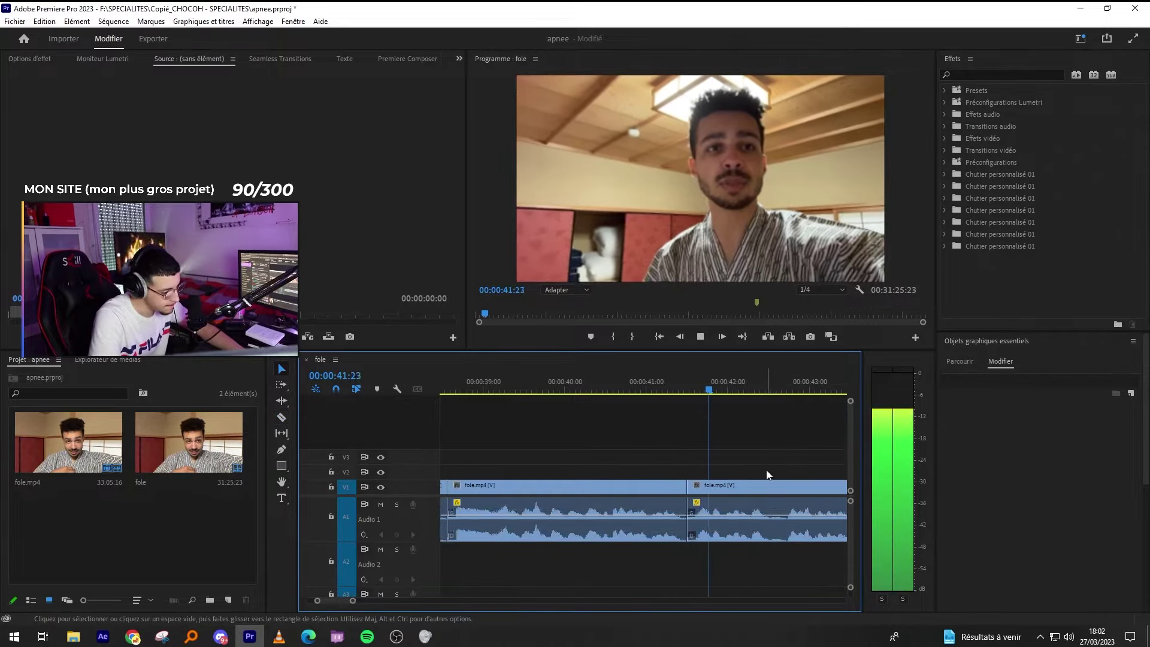
pyautogui.scroll(-2, 768, 474)
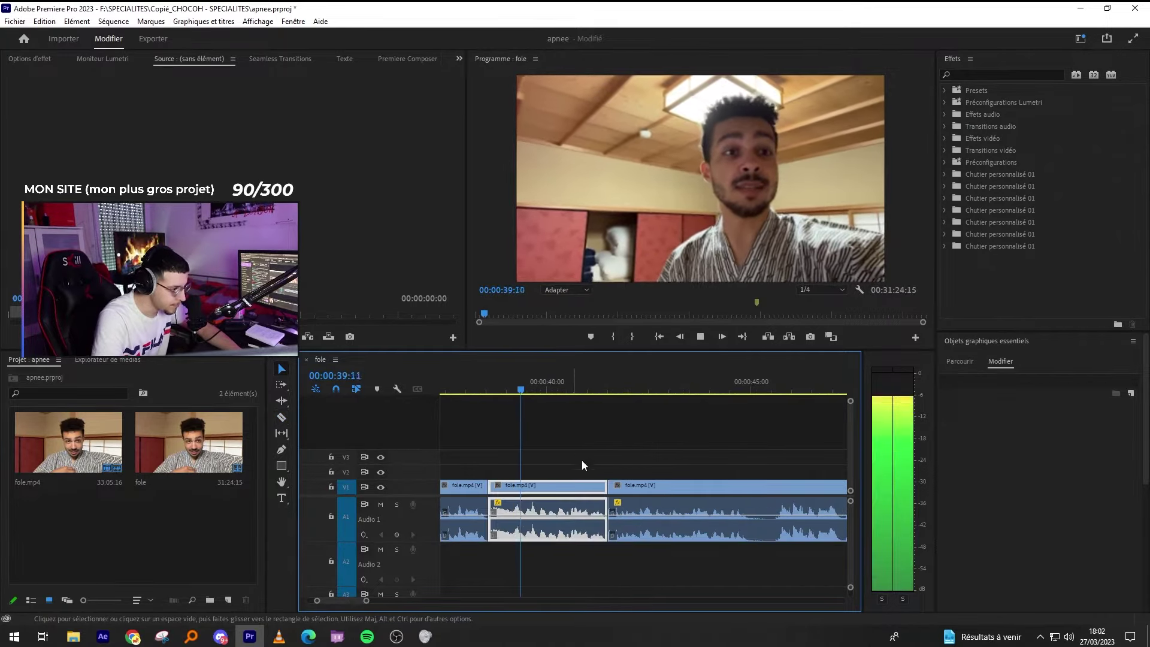
pyautogui.scroll(-1, 641, 472)
pyautogui.hotkey('shift', 'Delete')
# Split the last long clip at about 00:00:42:21 and ripple-delete the part before the cut.
pyautogui.press('c')
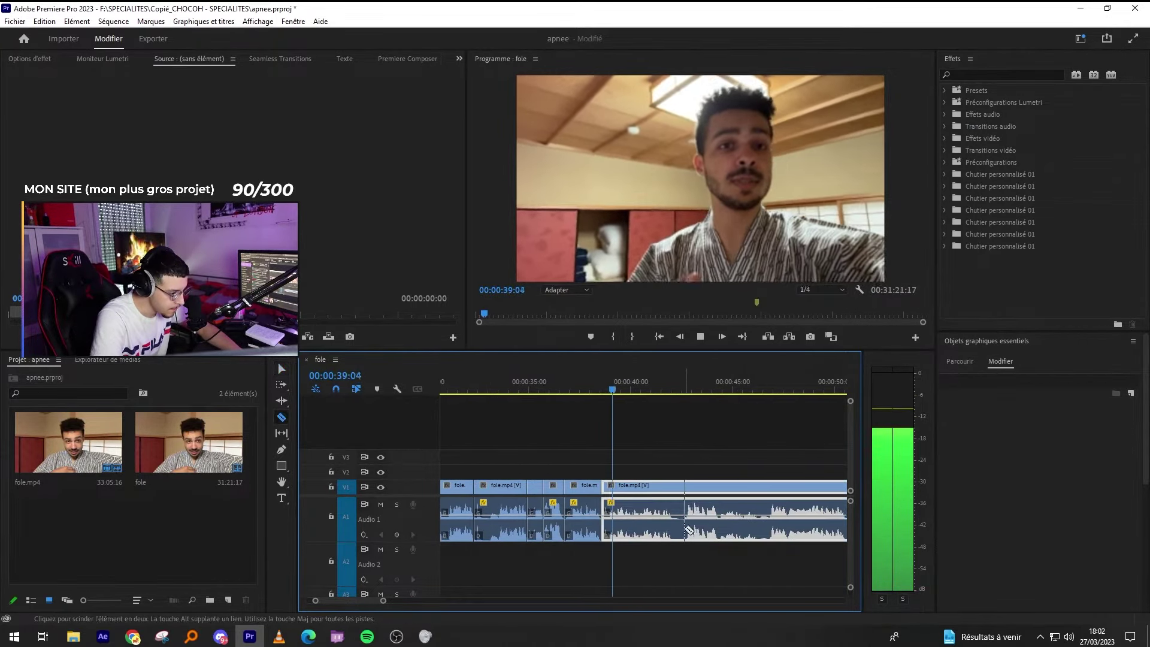
pyautogui.click(685, 516)
pyautogui.press('v')
pyautogui.hotkey('shift', 'Delete')
pyautogui.press('=')
pyautogui.press('=')
pyautogui.press('-')
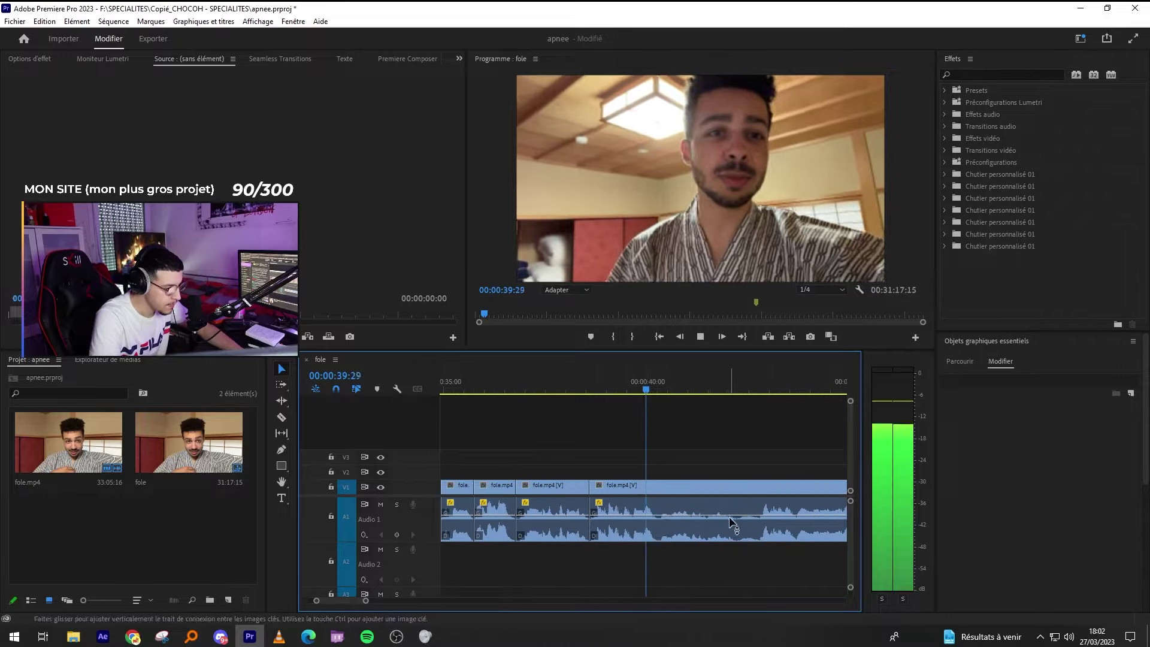
# Cut the short pause starting at about 00:00:42:08 out of the long clip and ripple-delete it.
pyautogui.press('space')
pyautogui.press('space')
pyautogui.press('=')
pyautogui.press('c')
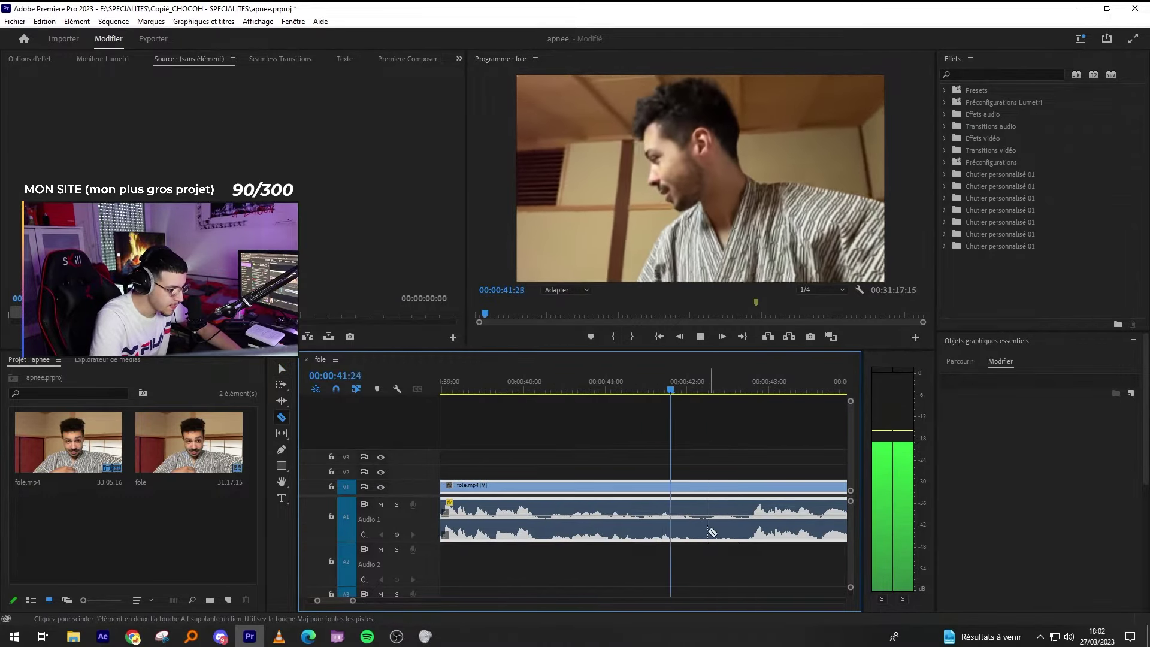
pyautogui.click(711, 529)
pyautogui.press('v')
pyautogui.hotkey('shift', 'Delete')
pyautogui.press('-')
pyautogui.press('space')
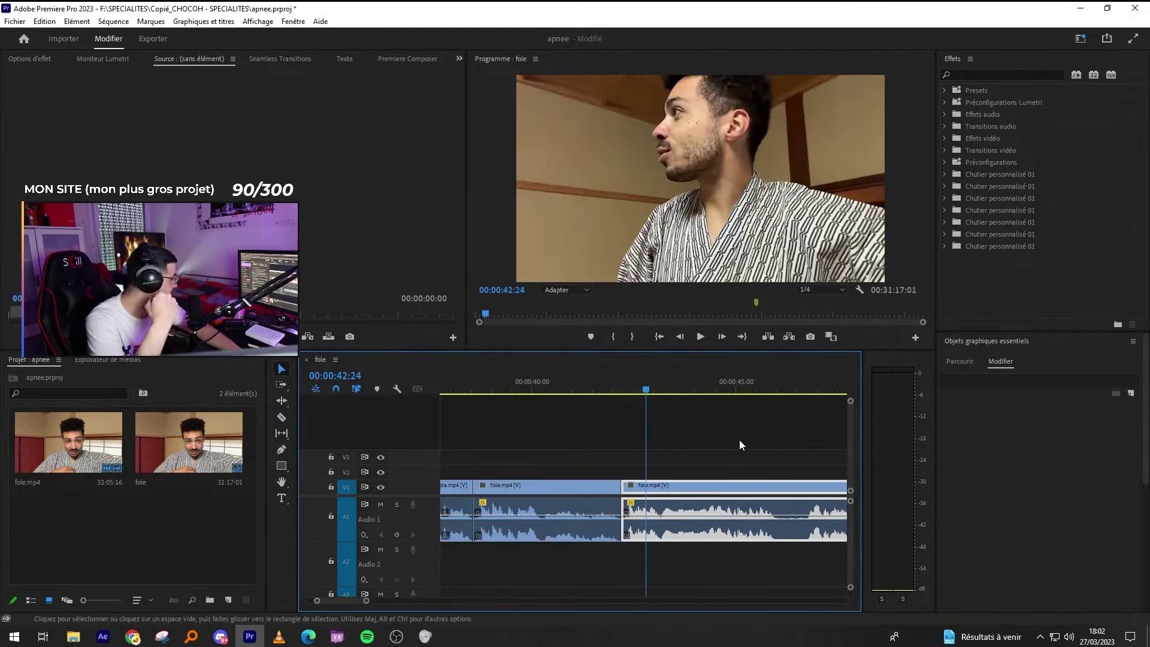
# Ripple-delete the clip between about 00:00:44:23 and 00:00:49:27 and select the clip that follows.
pyautogui.scroll(-1, 740, 440)
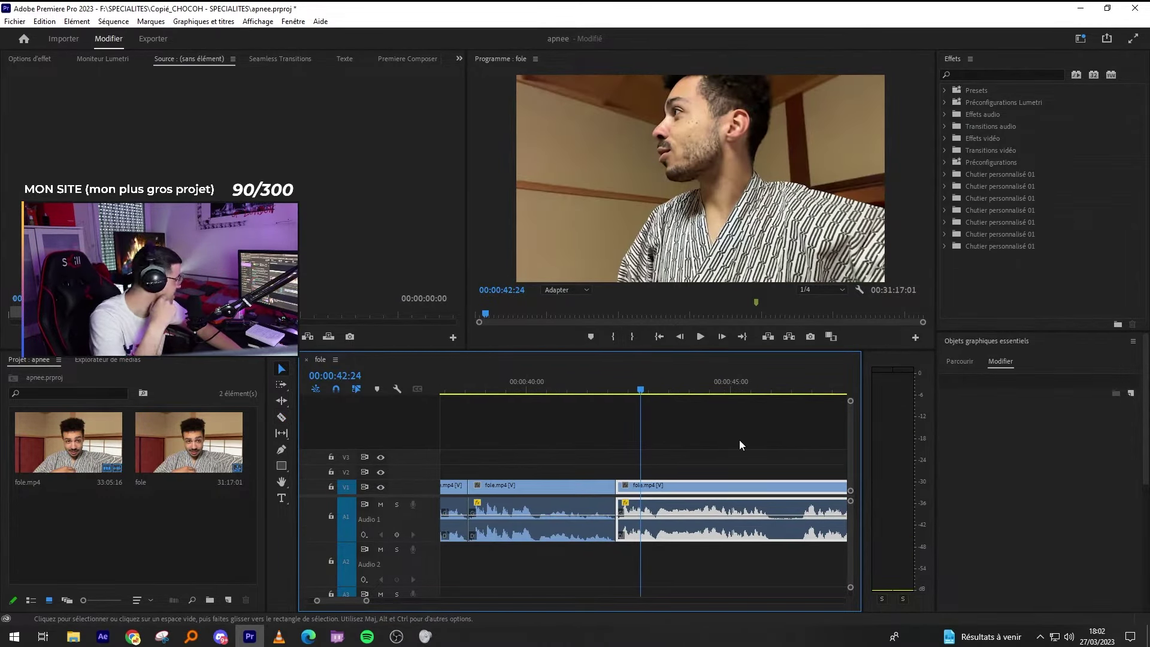
pyautogui.press('=')
pyautogui.press('-')
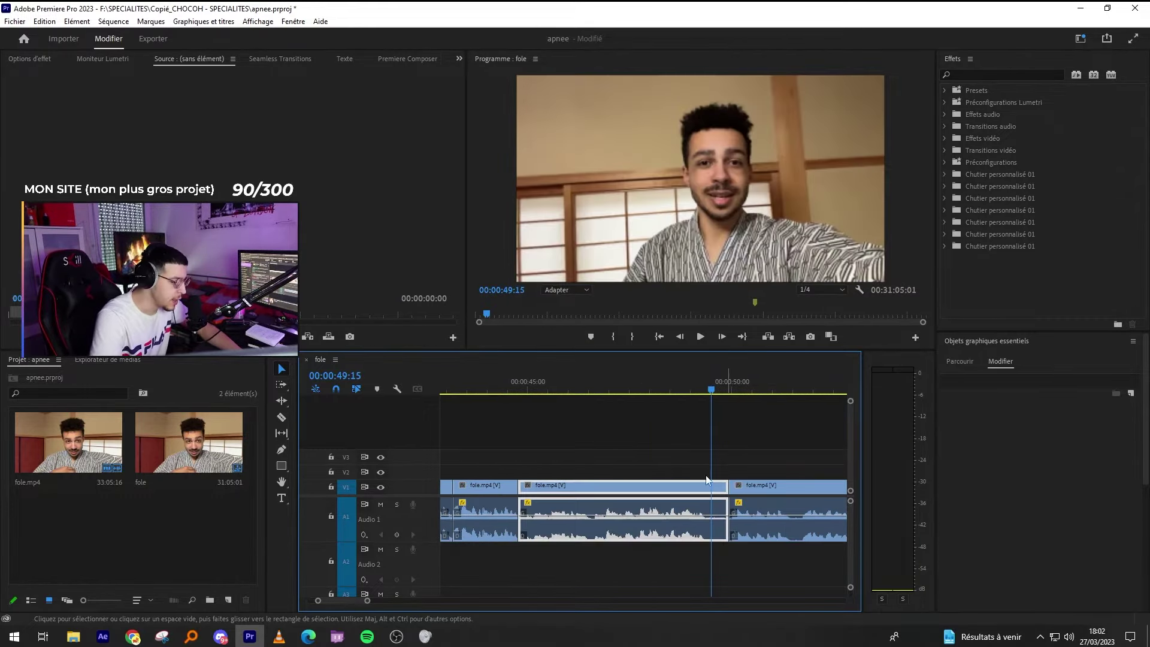
pyautogui.hotkey('shift', 'Delete')
pyautogui.press('-')
pyautogui.click(765, 511)
pyautogui.scroll(1, 760, 512)
pyautogui.press('-')
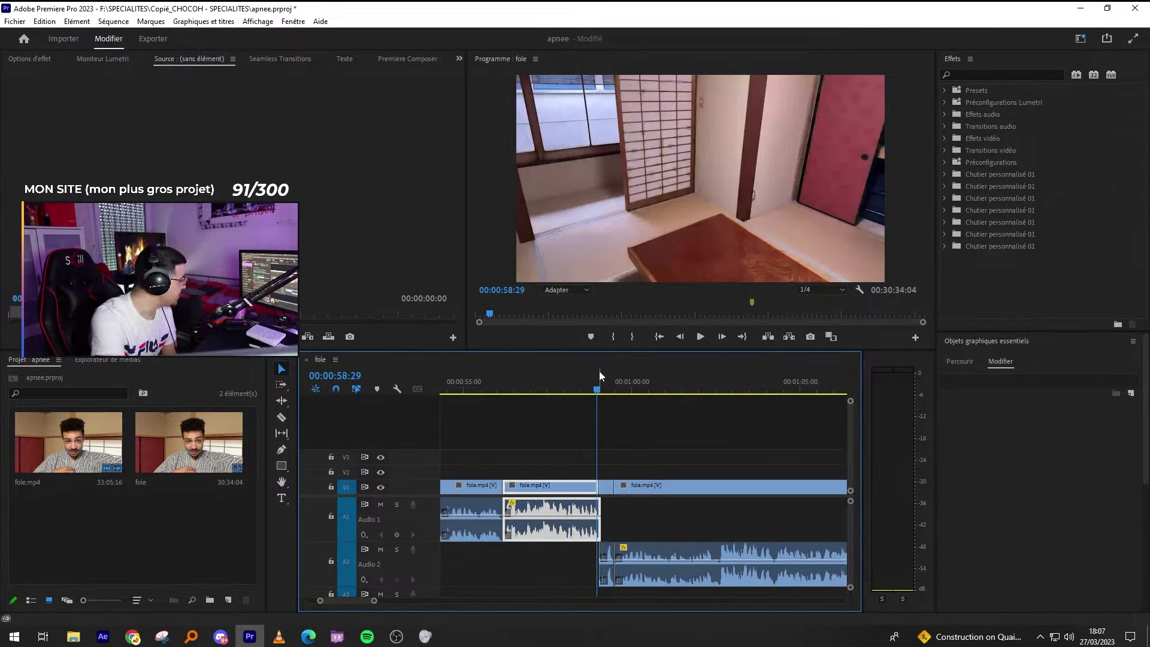
# Play from 00:00:58:29, split the room shot at about 00:01:02:15 and ripple-delete its part from about 00:00:59:14.
pyautogui.press('space')
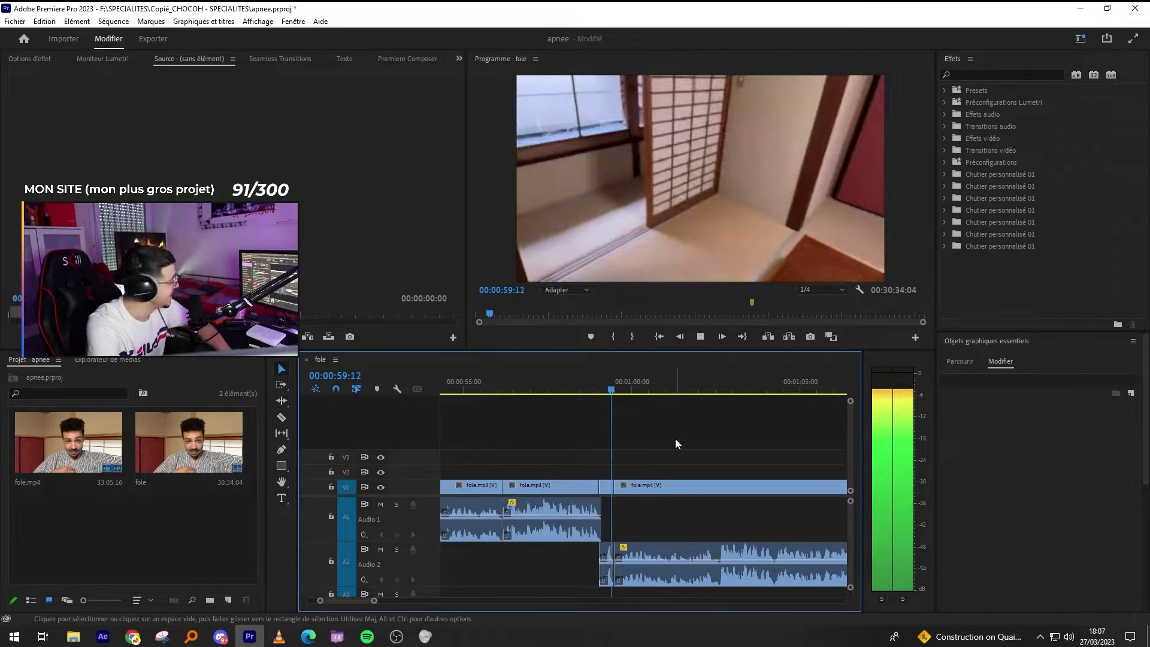
pyautogui.press('=')
pyautogui.press('c')
pyautogui.press('space')
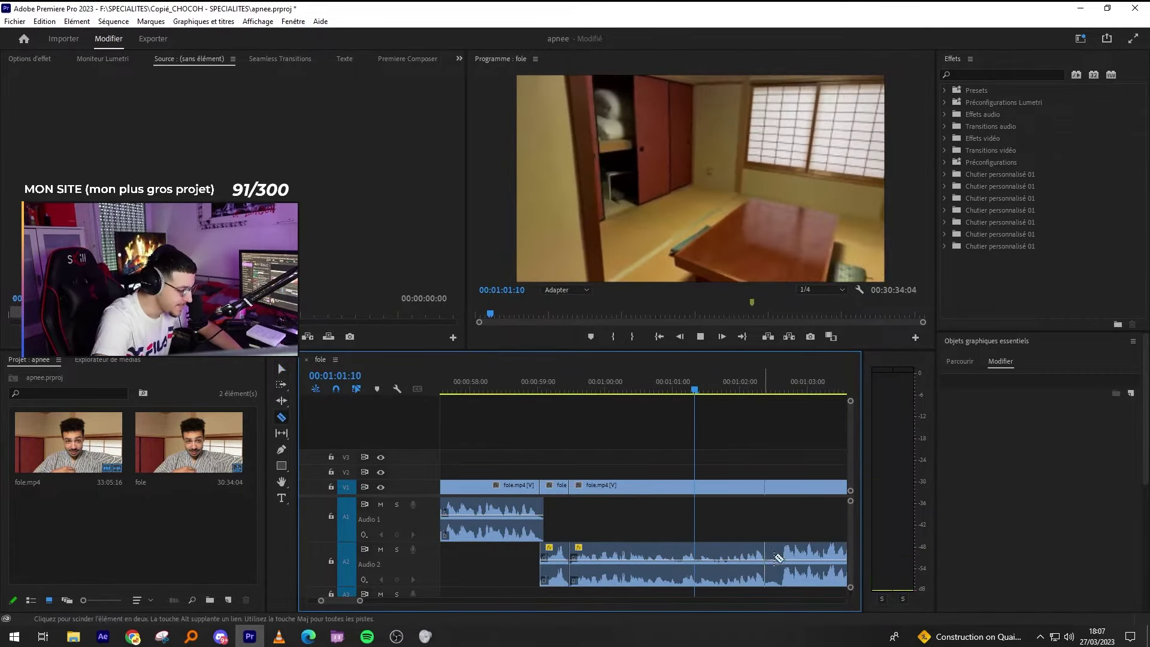
pyautogui.click(773, 554)
pyautogui.press('v')
pyautogui.click(718, 554)
pyautogui.hotkey('shift', 'Delete')
# Ripple-delete the short leftover clip at about 00:00:59:01 and play on through the following shot.
pyautogui.moveTo(569, 388); pyautogui.dragTo(557, 388)
pyautogui.hotkey('shift', 'Delete')
pyautogui.press('space')
pyautogui.press('-')
pyautogui.press('=')
pyautogui.click(710, 427)
pyautogui.press('-')
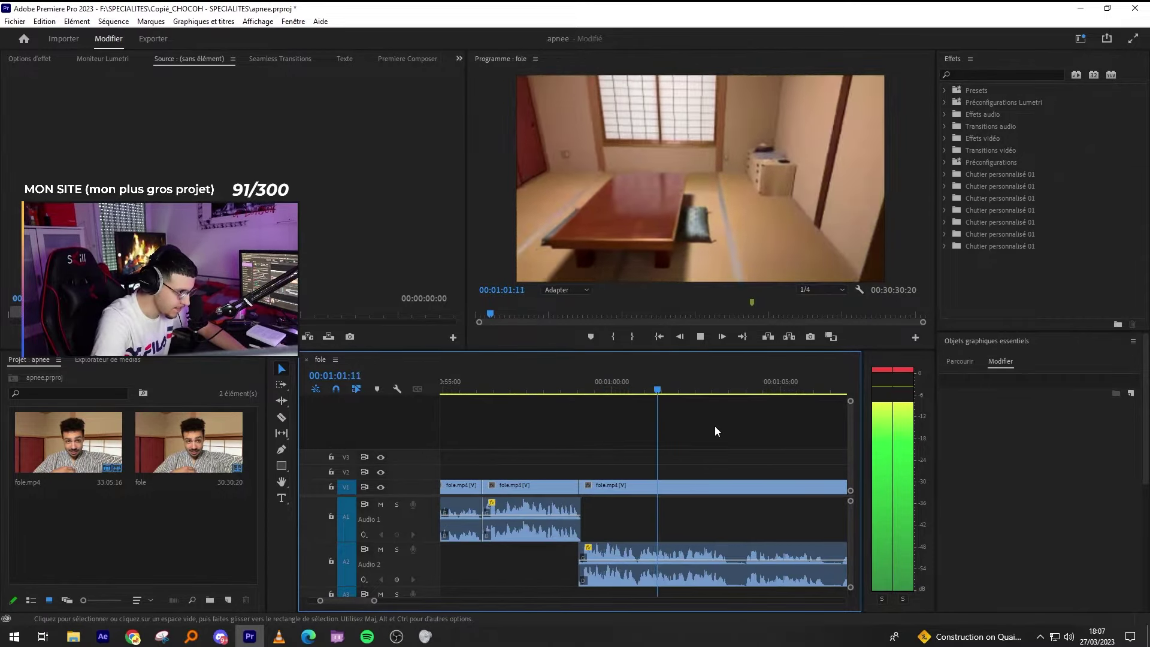
# Split the room shot at about 00:01:03:13 and about 00:01:04:01, around the pause in its audio.
pyautogui.press('-')
pyautogui.press('-')
pyautogui.press('=')
pyautogui.press('=')
pyautogui.press('=')
pyautogui.press('=')
pyautogui.press('c')
pyautogui.click(718, 554)
pyautogui.click(797, 554)
# Ripple-delete the silent piece between the two cuts in the room shot.
pyautogui.press('v')
pyautogui.click(771, 547)
pyautogui.hotkey('shift', 'Delete')
pyautogui.press('-')
pyautogui.press('-')
pyautogui.press('=')
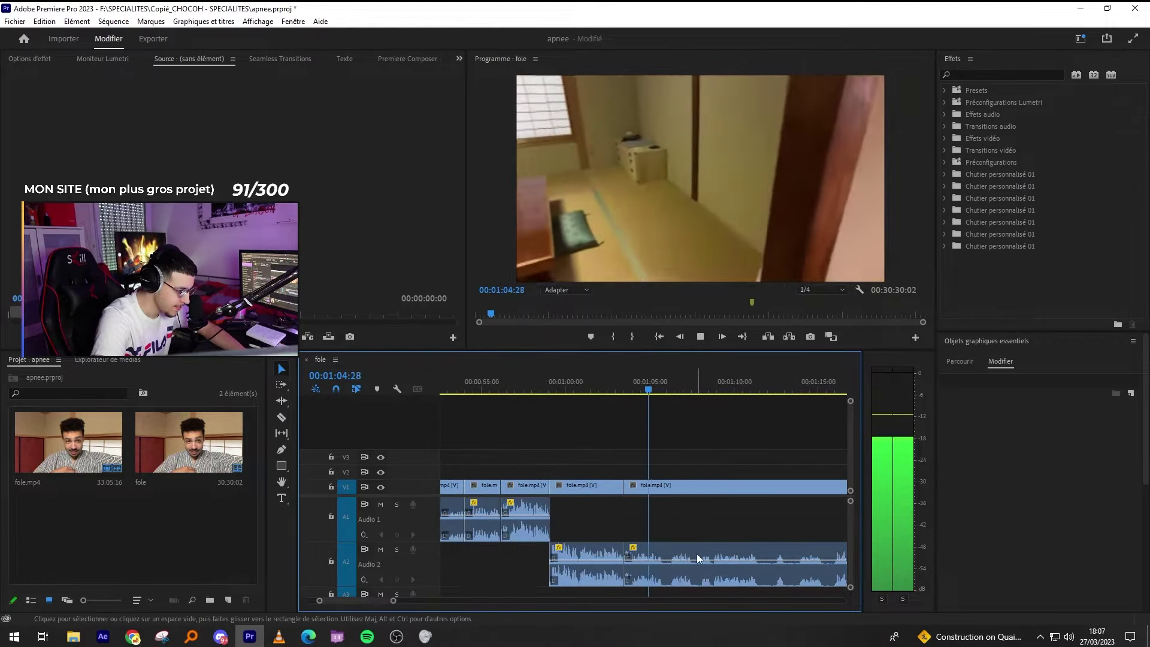
# Stop playback and ripple-delete the short piece between about 00:01:05:26 and 00:01:06:04.
pyautogui.press('space')
pyautogui.scroll(-1, 696, 553)
pyautogui.click(715, 553)
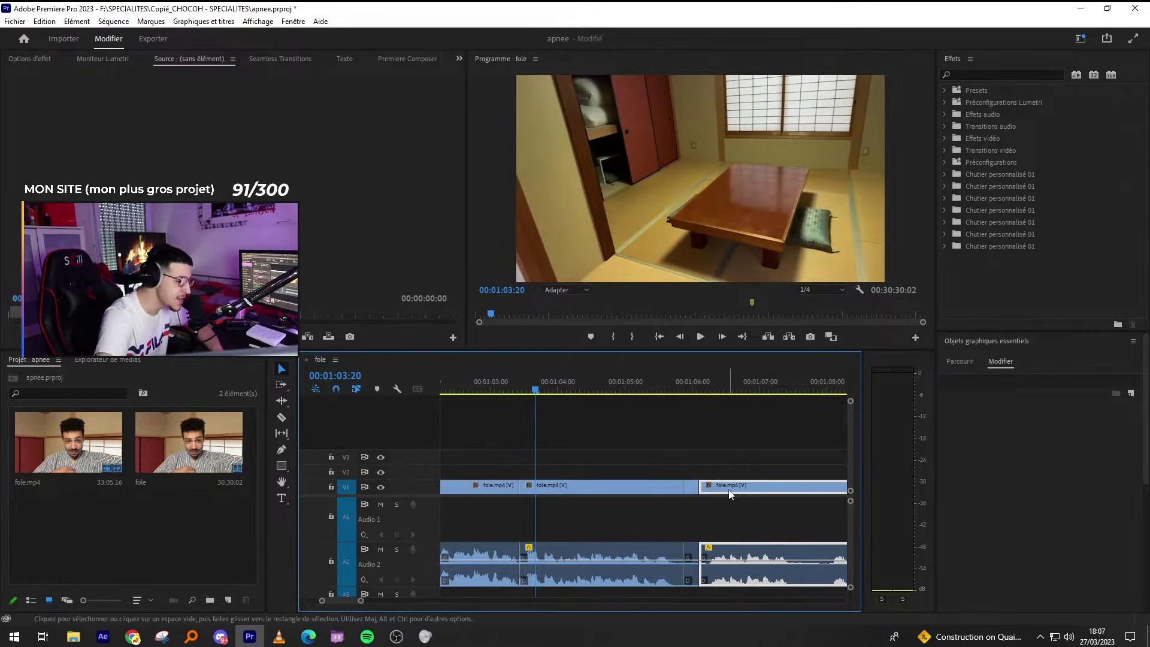
pyautogui.click(691, 490)
pyautogui.hotkey('shift', 'Delete')
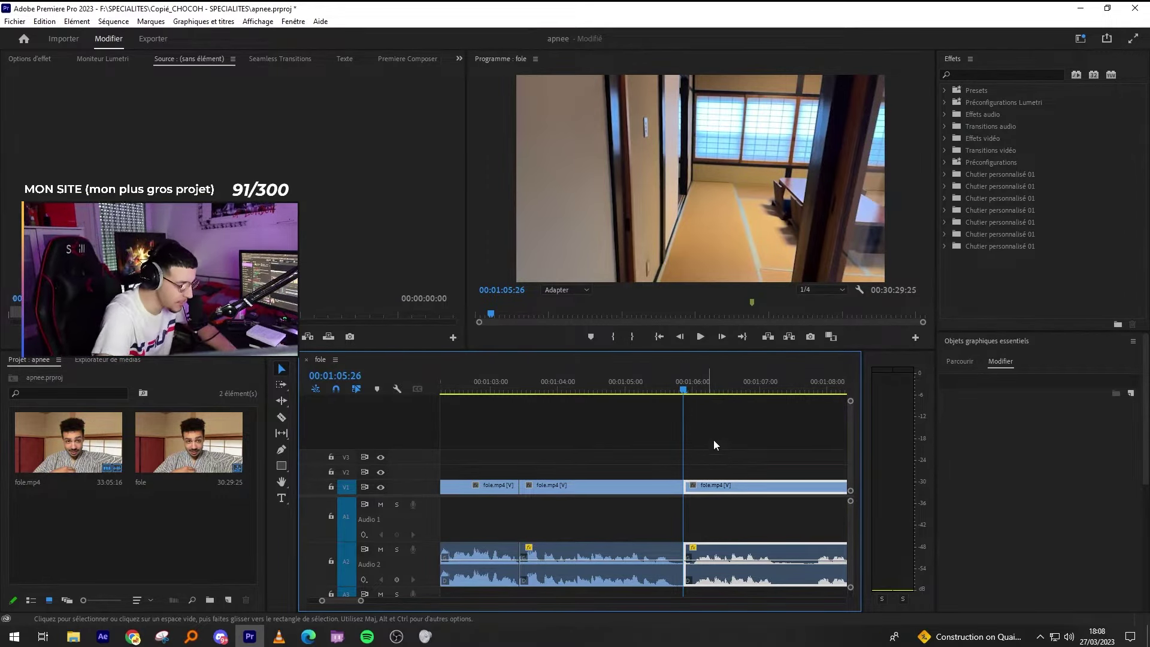
# Step back four frames from 00:01:05:26 and ripple-trim the clip's end to 00:01:05:22.
pyautogui.press('=')
pyautogui.press('Left')
pyautogui.press('Left')
pyautogui.press('Left')
pyautogui.press('Left')
pyautogui.press('w')
# Cut a few frames off the start of the clip at 00:01:05:22, ripple-delete them and save the project.
pyautogui.press('=')
pyautogui.press('c')
pyautogui.click(688, 554)
pyautogui.press('v')
pyautogui.click(680, 554)
pyautogui.hotkey('shift', 'Delete')
pyautogui.press('-')
pyautogui.press('-')
pyautogui.hotkey('ctrl', 's')
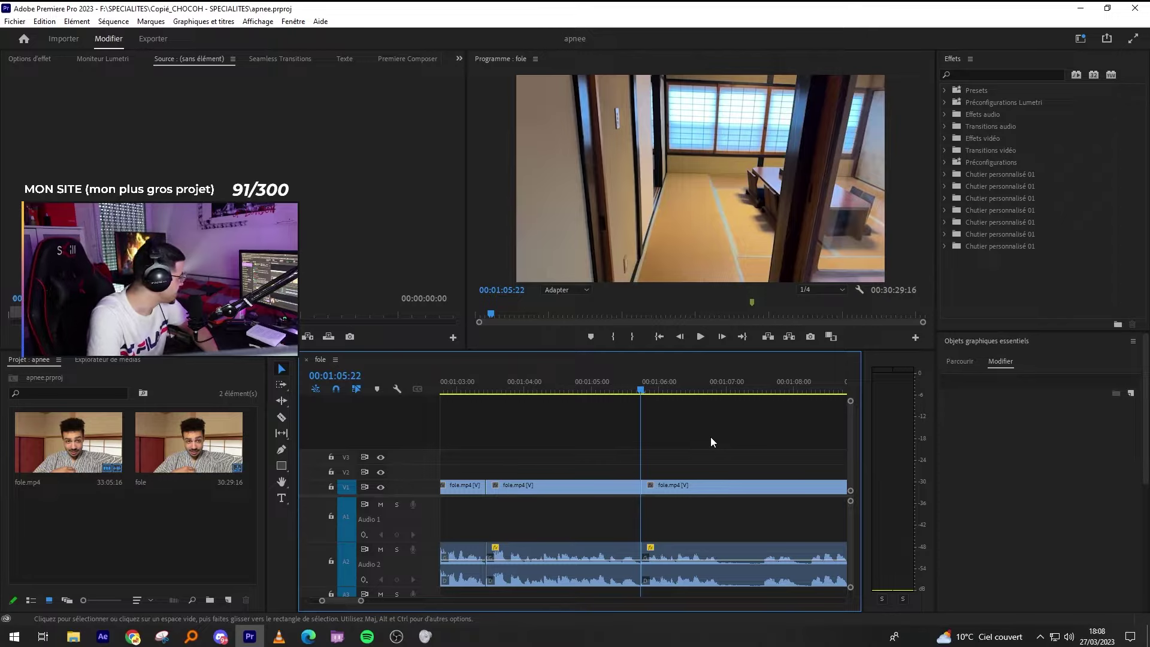
# Cut out and ripple-delete the pause from 00:01:06:29 to about 00:01:07:16, and save the project.
pyautogui.press('c')
pyautogui.click(724, 551)
pyautogui.click(762, 551)
pyautogui.press('v')
pyautogui.click(753, 555)
pyautogui.hotkey('shift', 'Delete')
pyautogui.hotkey('ctrl', 's')
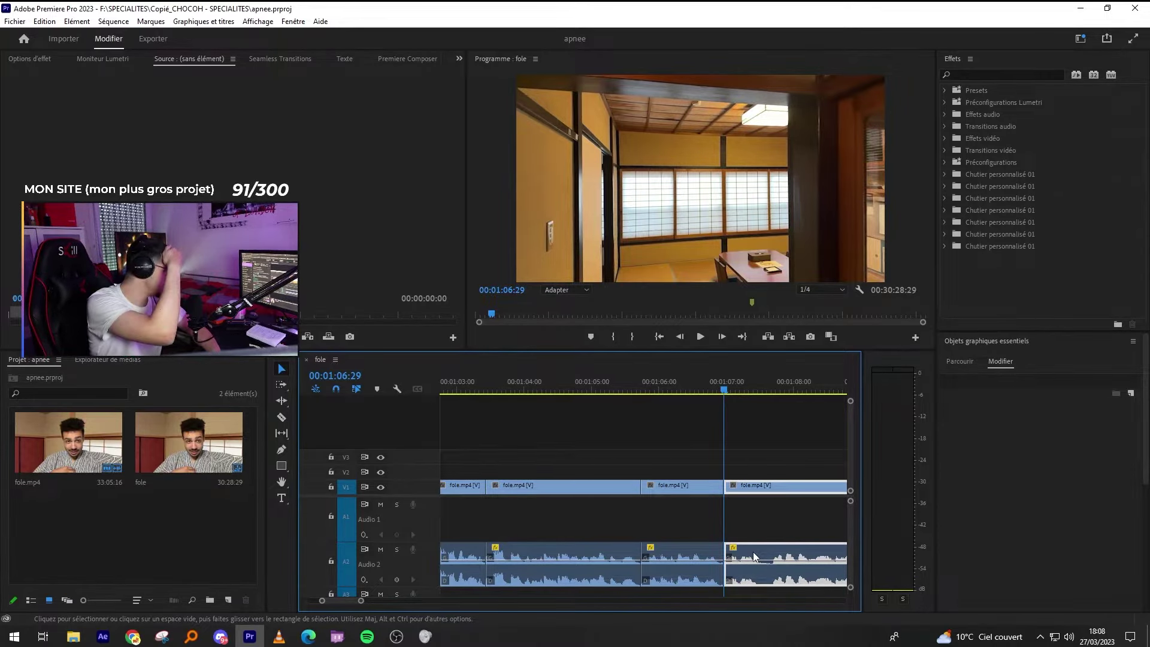
# Play the last long clip, split it at about 00:01:12:19 and ripple-delete the part from 00:01:06:29.
pyautogui.press('space')
pyautogui.click(716, 429)
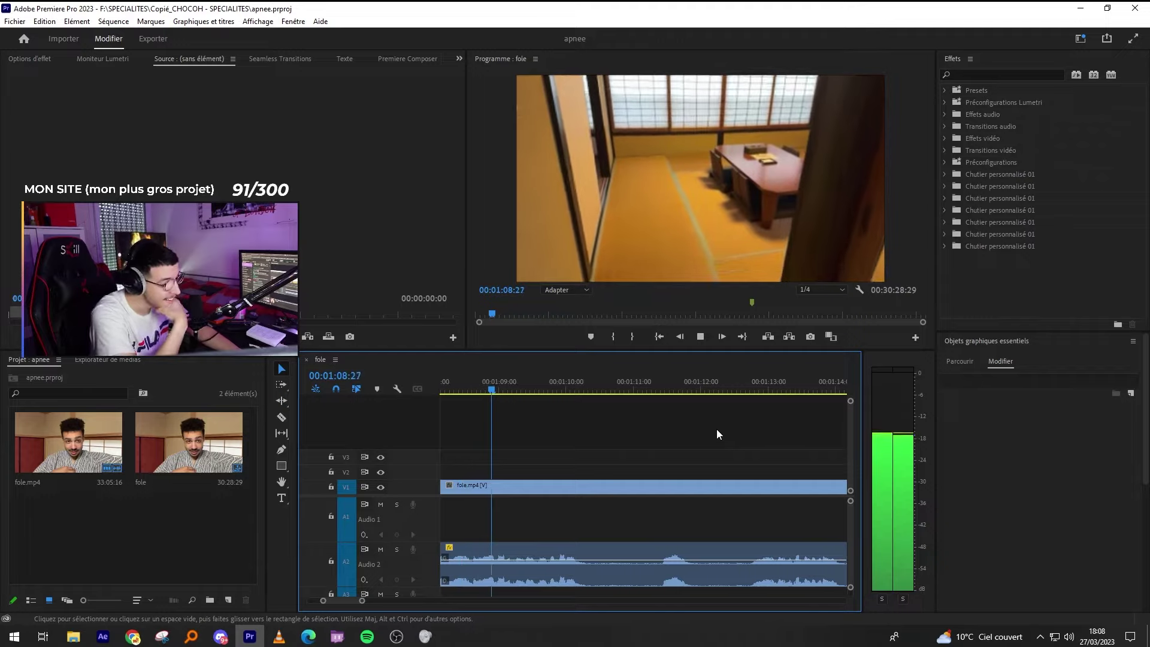
pyautogui.press('-')
pyautogui.press('c')
pyautogui.click(759, 563)
pyautogui.press('v')
pyautogui.click(707, 560)
pyautogui.press('space')
pyautogui.hotkey('shift', 'Delete')
pyautogui.press('space')
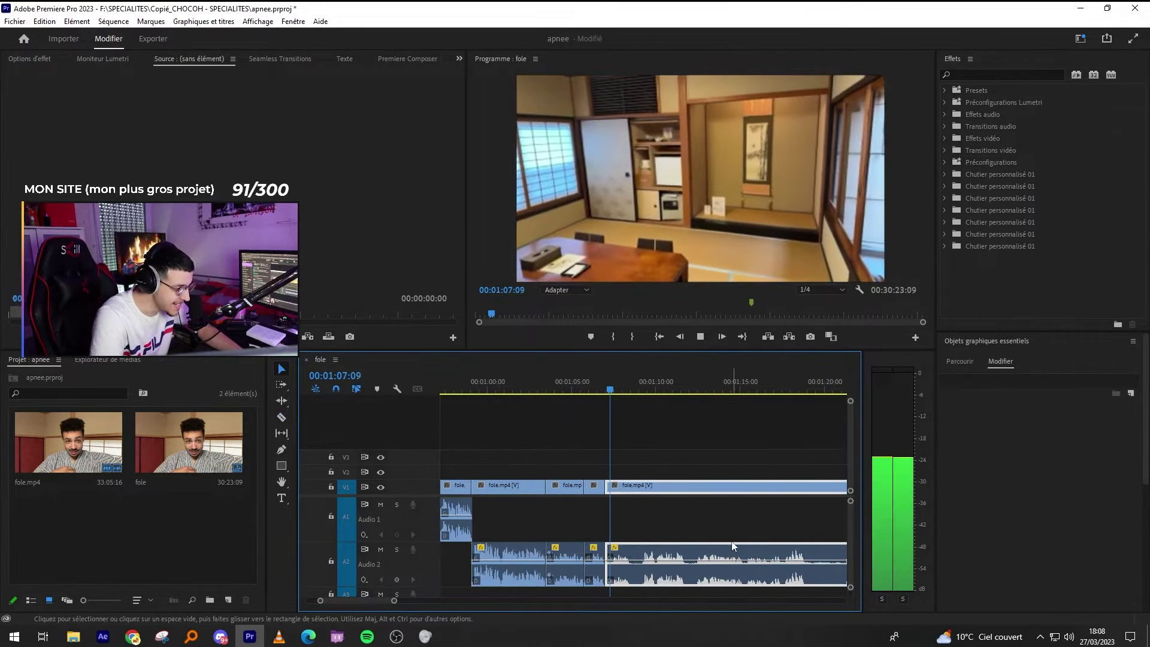
# Ripple-trim the start of the last long clip by about two seconds, up to the playhead, and clear the selection.
pyautogui.press('q')
pyautogui.press('=')
pyautogui.press('space')
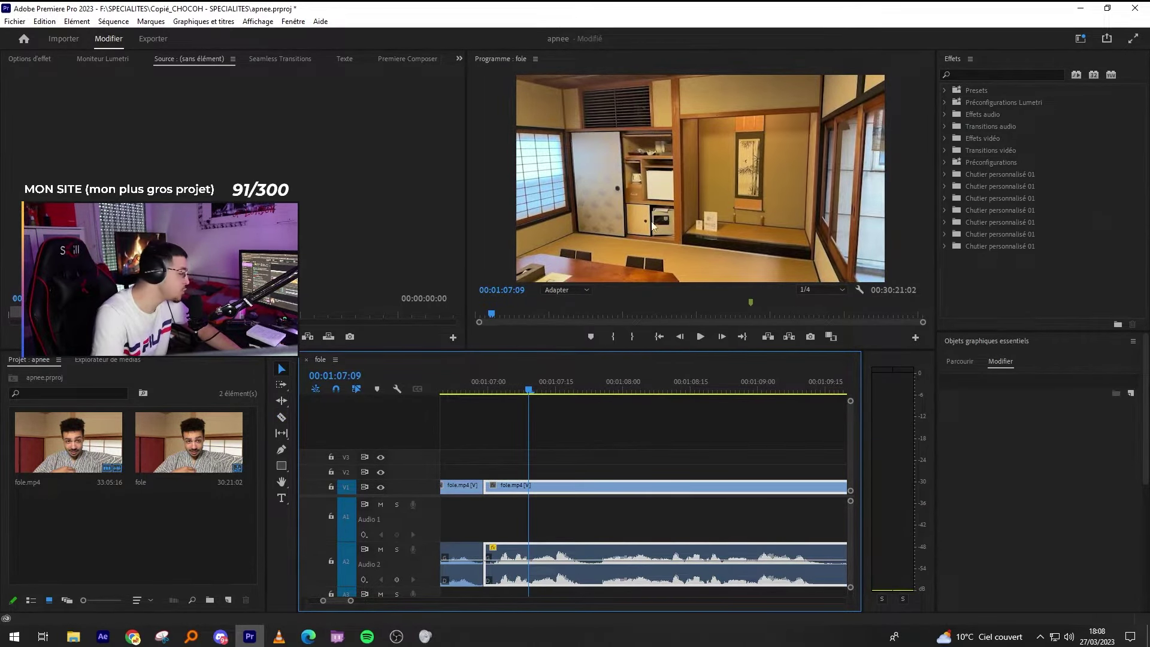
pyautogui.click(652, 440)
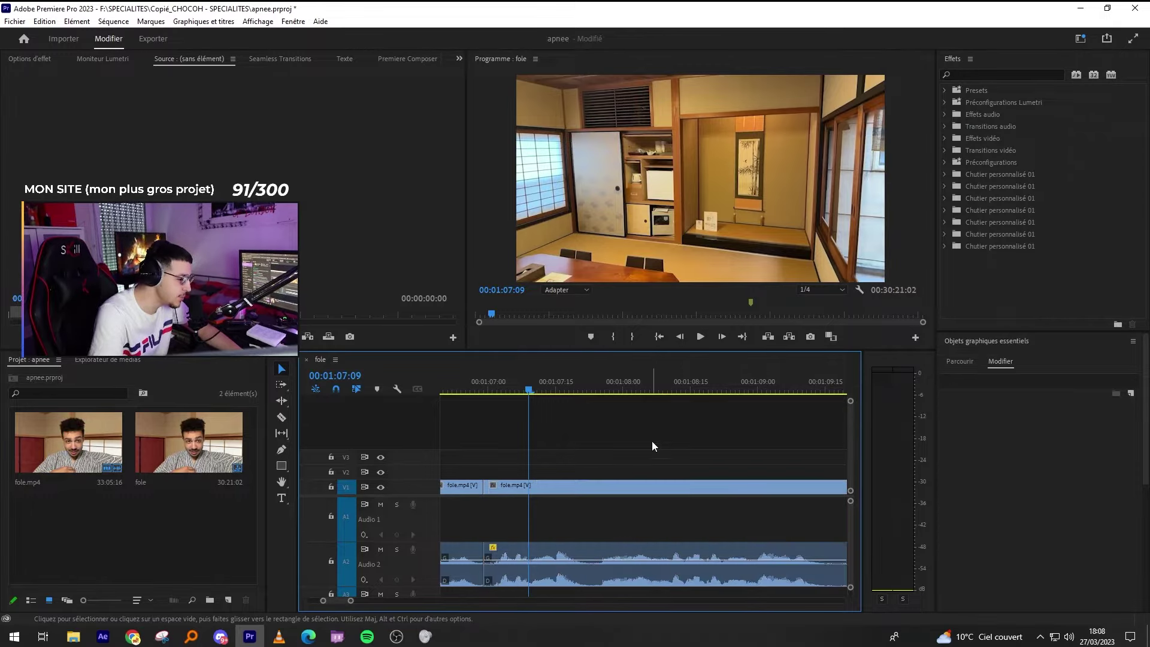
pyautogui.press('-')
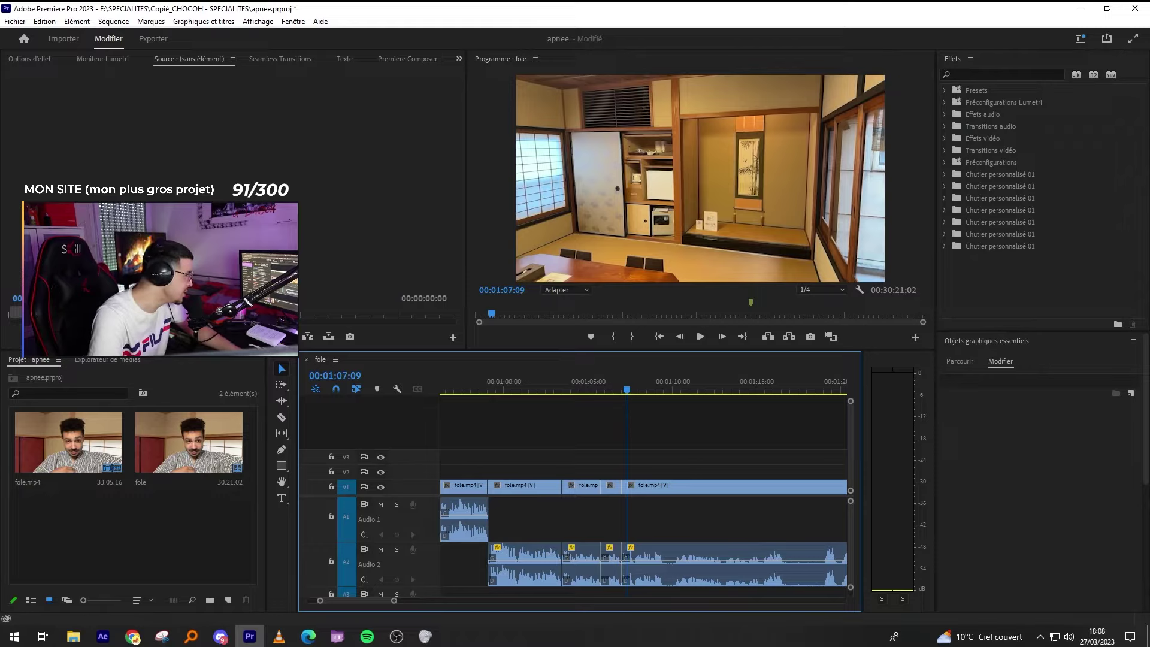
# Switch to Chrome, open the AD Magazin villa picture among the similar images, and return to Premiere Pro.
pyautogui.hotkey('alt', 'Tab')
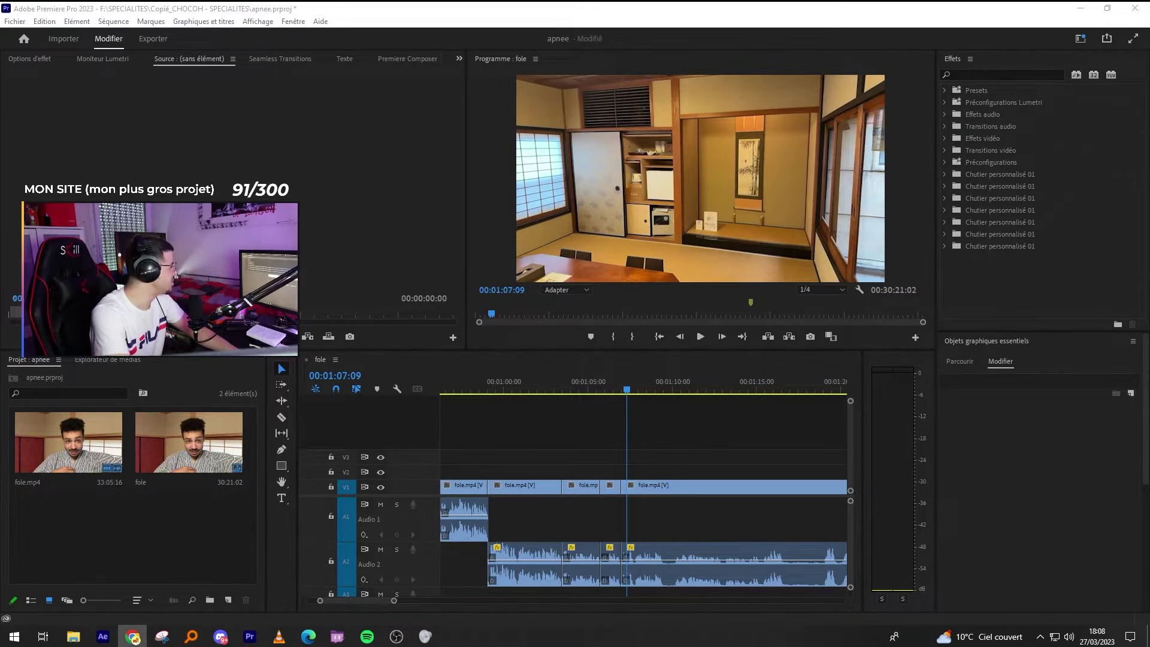
pyautogui.hotkey('alt', 'Tab')
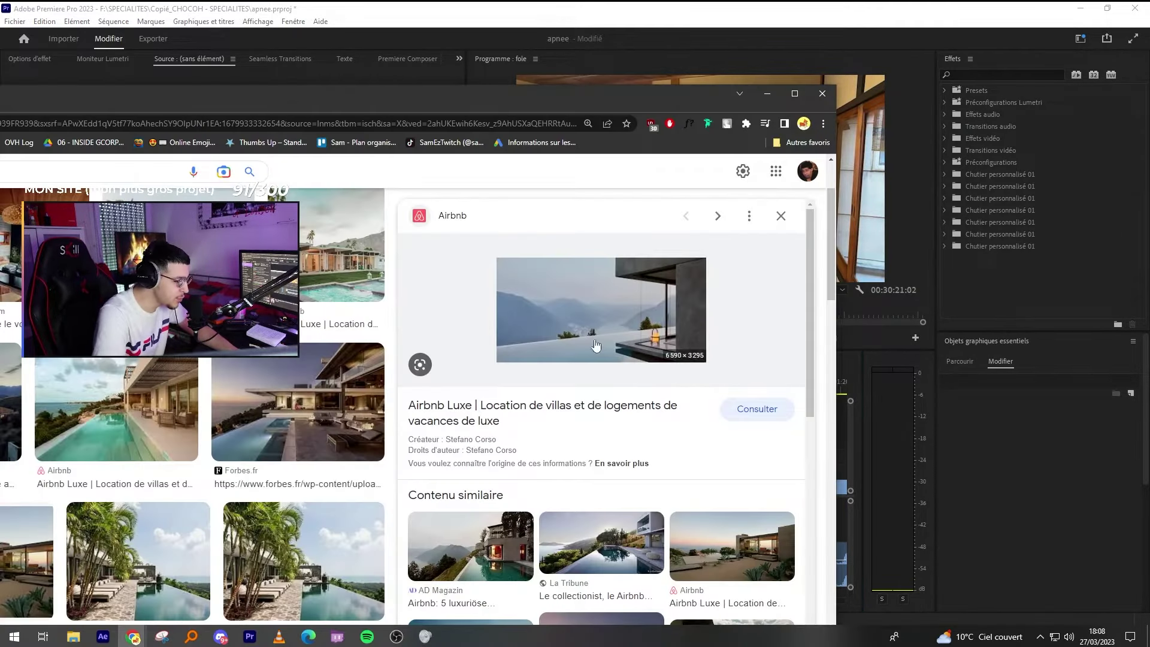
pyautogui.click(470, 542)
pyautogui.hotkey('alt', 'Tab')
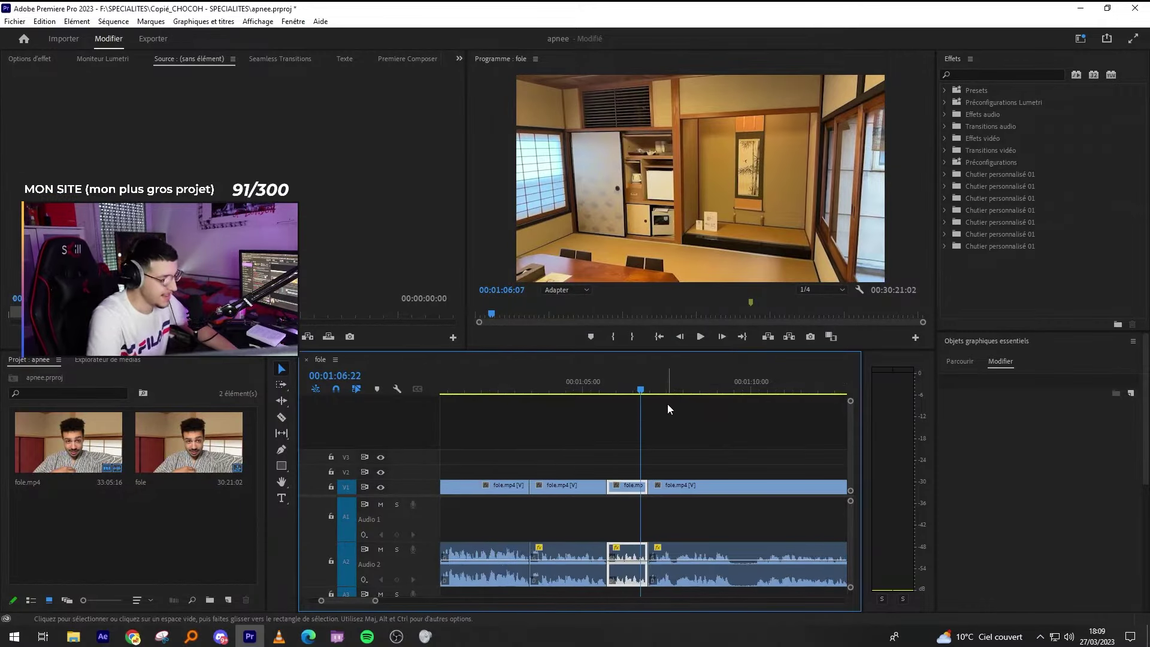
# Ripple-trim a couple of frames off a clip near 00:01:06:22, return the playhead to 00:01:06:22 and save the project.
pyautogui.press('=')
pyautogui.click(707, 419)
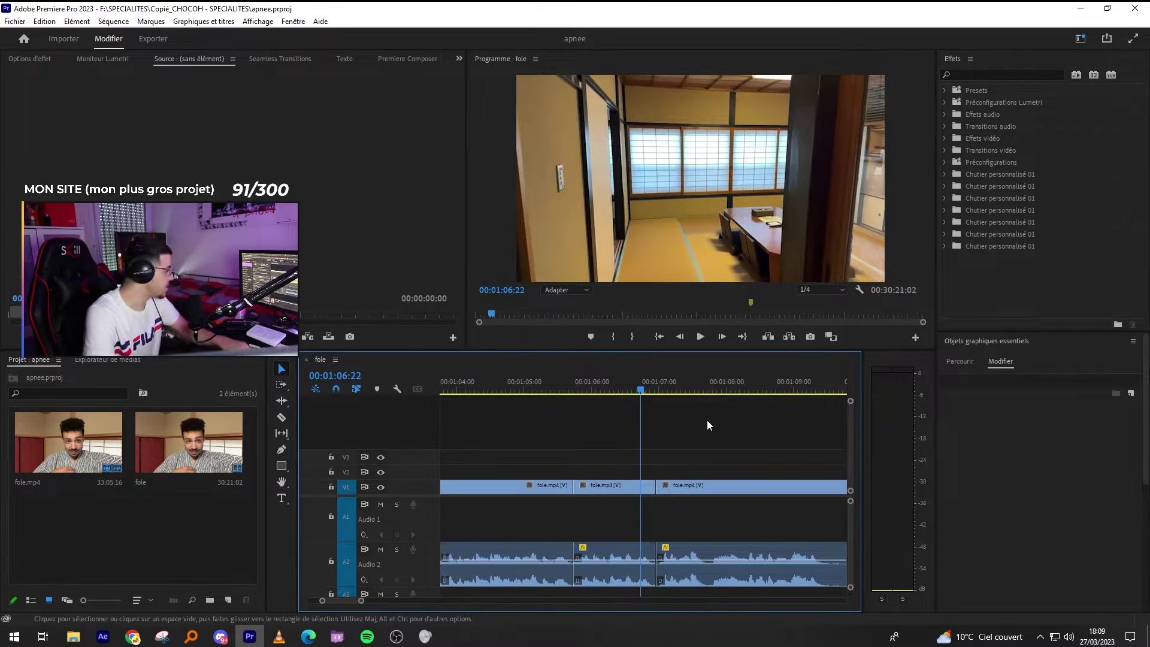
pyautogui.press('=')
pyautogui.press('=')
pyautogui.press('=')
pyautogui.press('q')
pyautogui.press('-')
pyautogui.press('-')
pyautogui.click(640, 381)
pyautogui.hotkey('ctrl', 's')
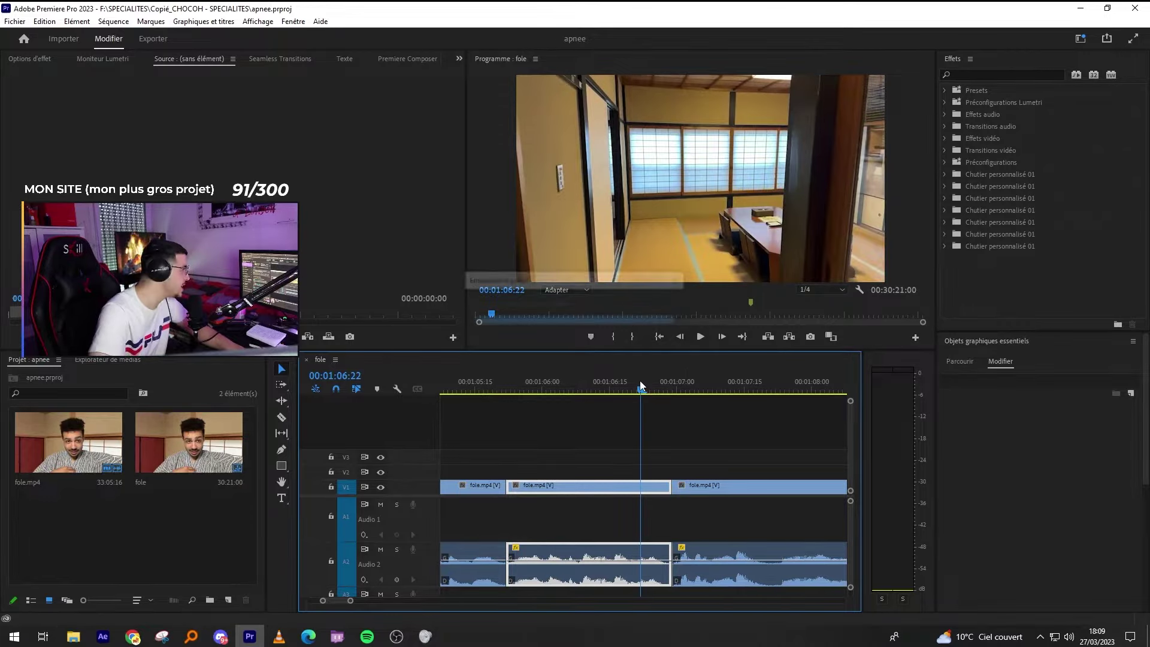
# Split the last long clip at about 00:01:07:20 and again four frames further on, and ripple-delete the short piece between the splits.
pyautogui.press('space')
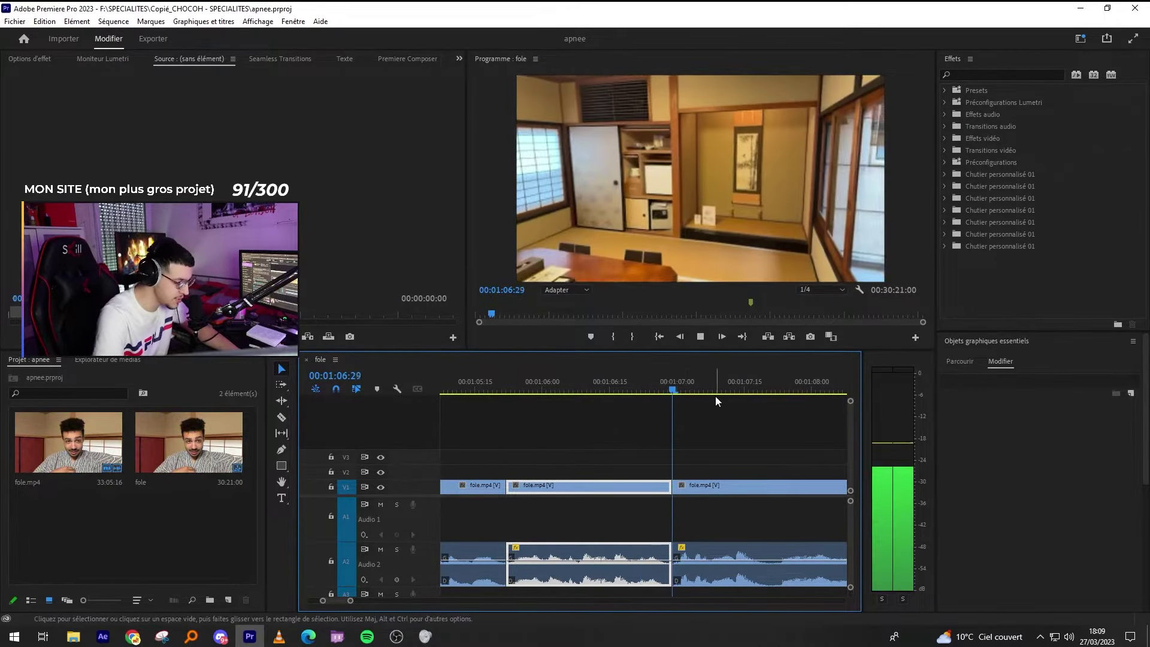
pyautogui.press('space')
pyautogui.press('-')
pyautogui.press('-')
pyautogui.press('=')
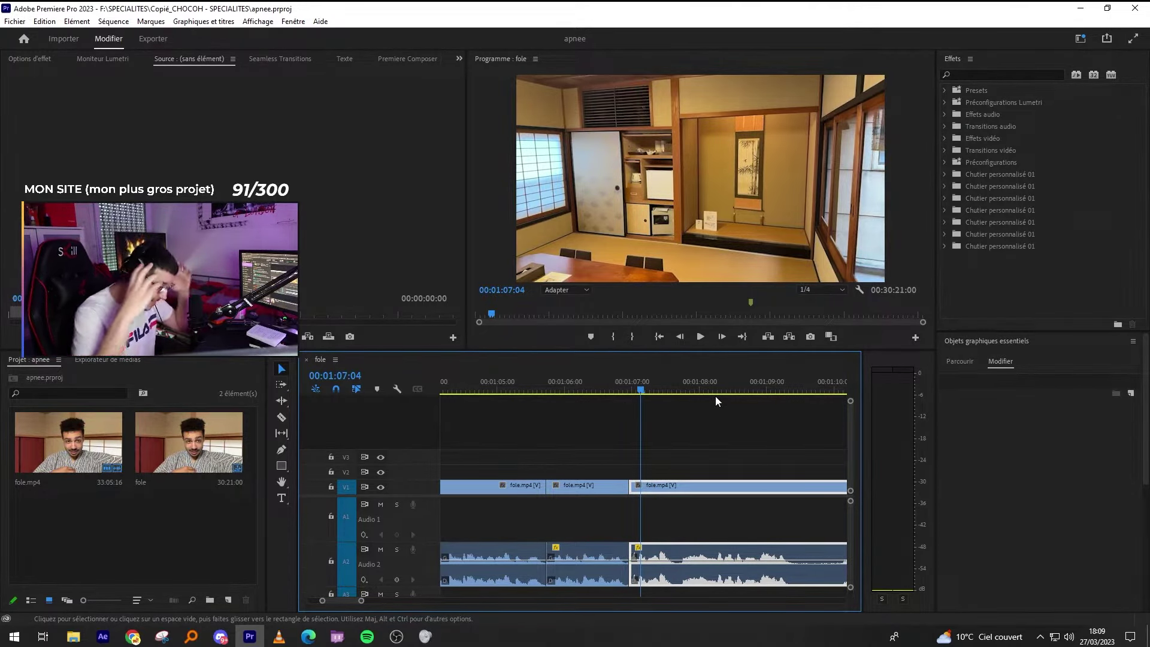
pyautogui.press('=')
pyautogui.press('=')
pyautogui.press('c')
pyautogui.click(780, 572)
pyautogui.click(813, 554)
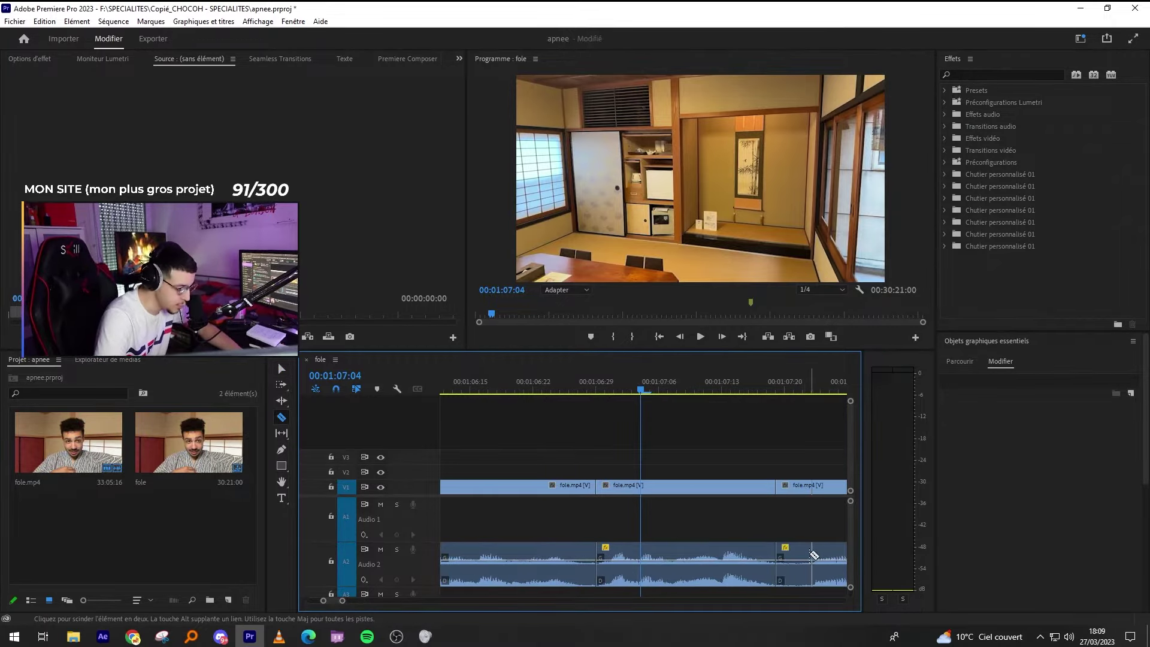
pyautogui.press('v')
pyautogui.click(795, 553)
pyautogui.hotkey('shift', 'Delete')
# Play back the new cut from about 00:01:06 and save the project.
pyautogui.press('-')
pyautogui.click(573, 381)
pyautogui.press('space')
pyautogui.press('-')
pyautogui.hotkey('ctrl', 's')
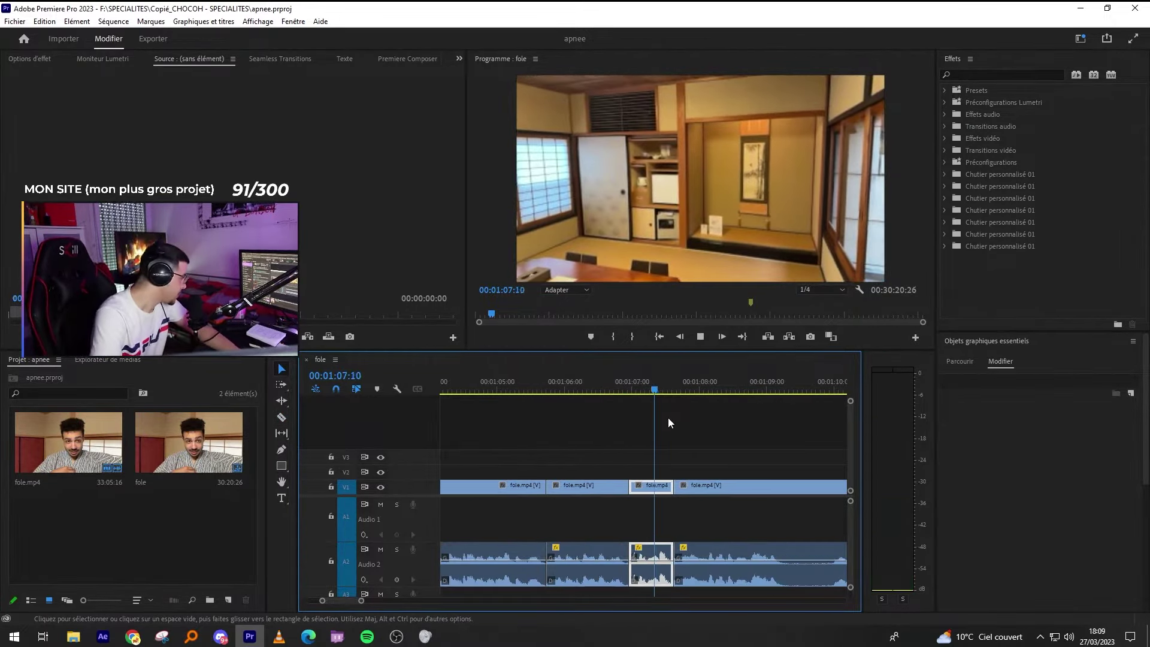
# Ripple-trim the start of the last long clip and ripple-delete the short clip that starts at 00:01:06:29.
pyautogui.press('space')
pyautogui.scroll(-1, 683, 434)
pyautogui.click(736, 381)
pyautogui.press('q')
pyautogui.click(535, 381)
pyautogui.press('space')
pyautogui.hotkey('shift', 'Delete')
pyautogui.press('space')
# Split the long clip at about 00:01:09:25 and ripple-delete the part from 00:01:06:29.
pyautogui.press('-')
pyautogui.hotkey('ctrl', 'k')
pyautogui.click(657, 565)
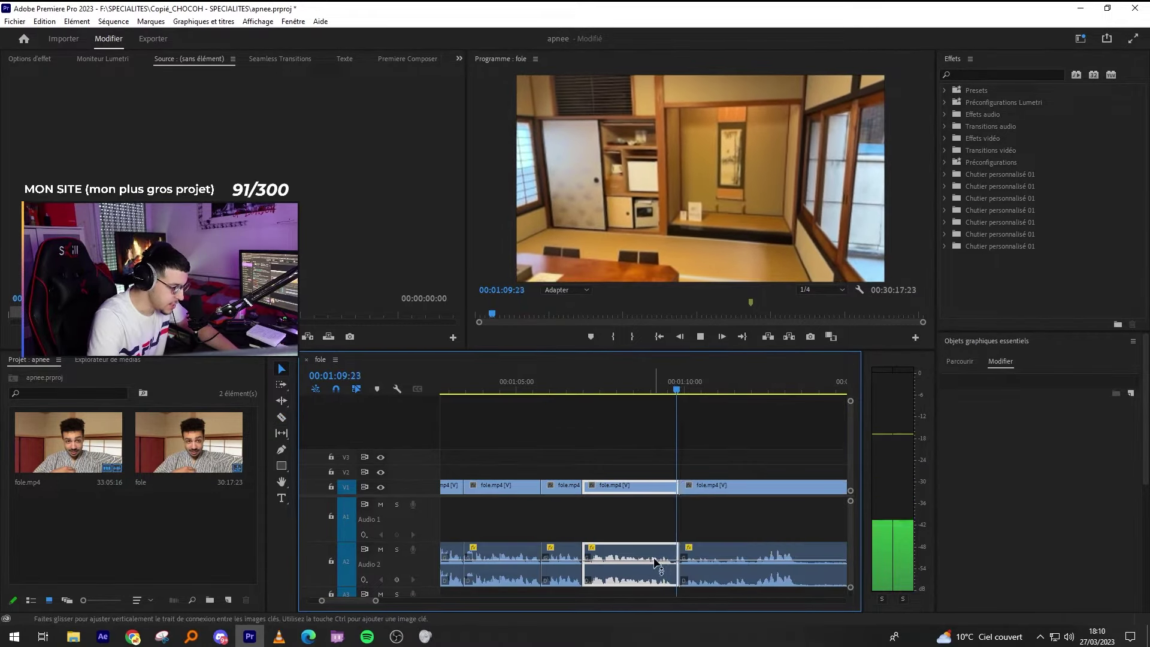
pyautogui.hotkey('shift', 'Delete')
# Play the shot of the table and split the long clip at about 00:01:09:07.
pyautogui.press('=')
pyautogui.press('=')
pyautogui.press('space')
pyautogui.press('-')
pyautogui.press('-')
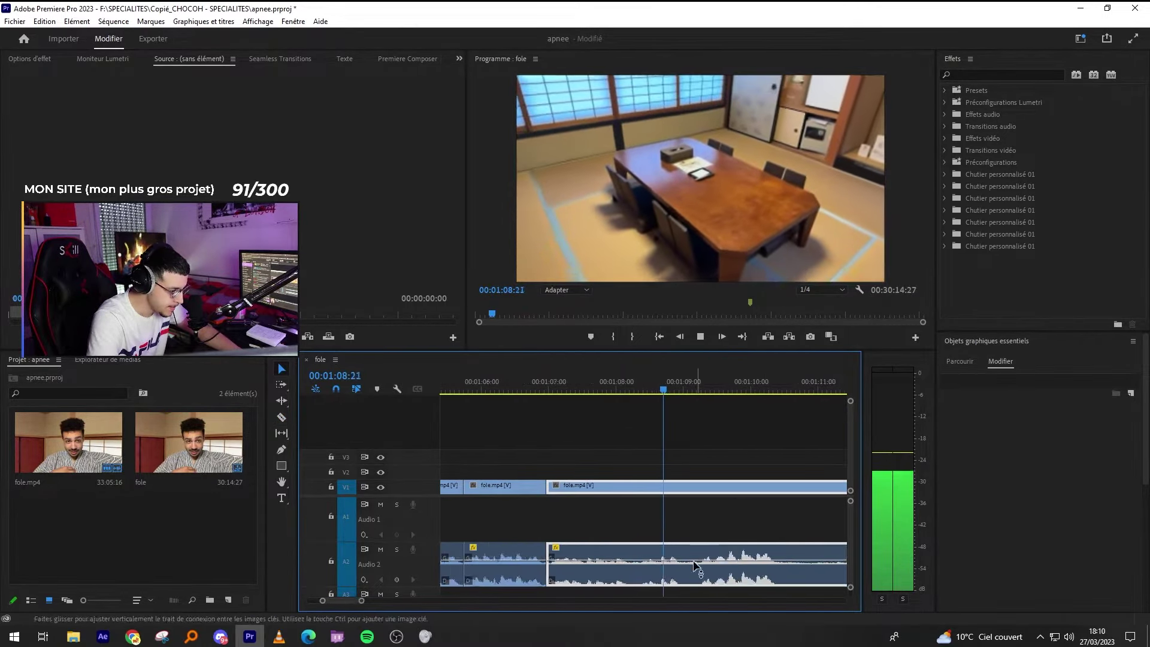
pyautogui.press('space')
pyautogui.press('c')
pyautogui.click(672, 562)
pyautogui.press('space')
# Split the table shot at 00:01:09:00 and ripple-delete the short piece following that split.
pyautogui.press('=')
pyautogui.press('-')
pyautogui.click(601, 384)
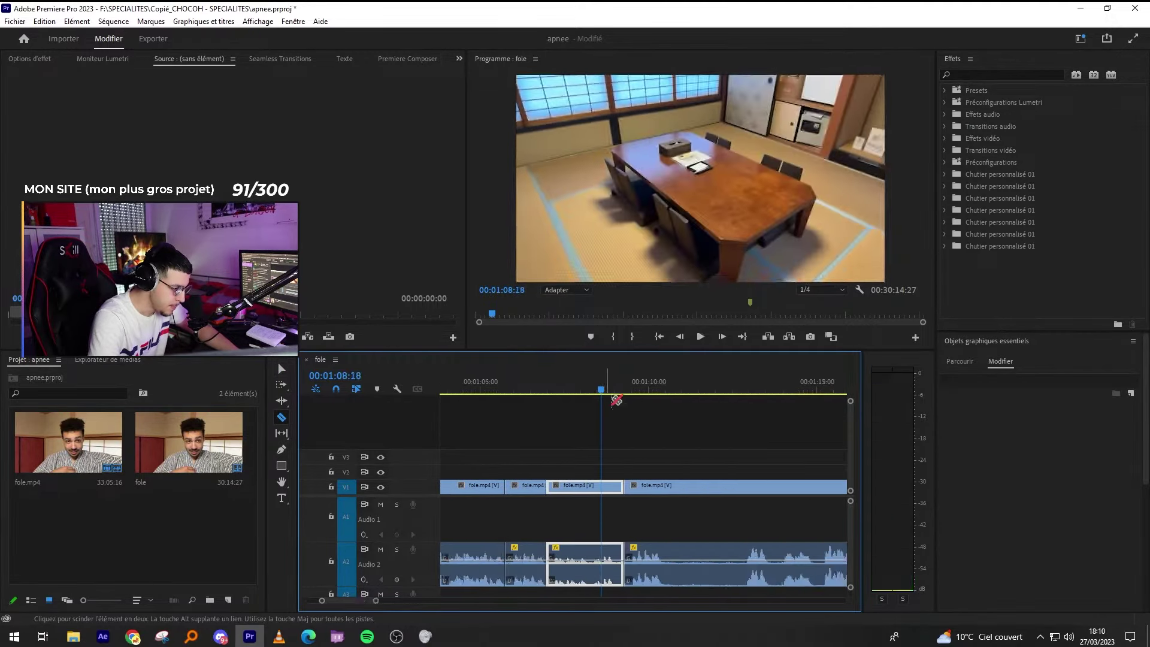
pyautogui.press('=')
pyautogui.press('=')
pyautogui.click(678, 486)
pyautogui.press('v')
pyautogui.click(689, 486)
pyautogui.hotkey('shift', 'Delete')
pyautogui.press('-')
pyautogui.press('-')
pyautogui.click(616, 551)
pyautogui.press('Delete')
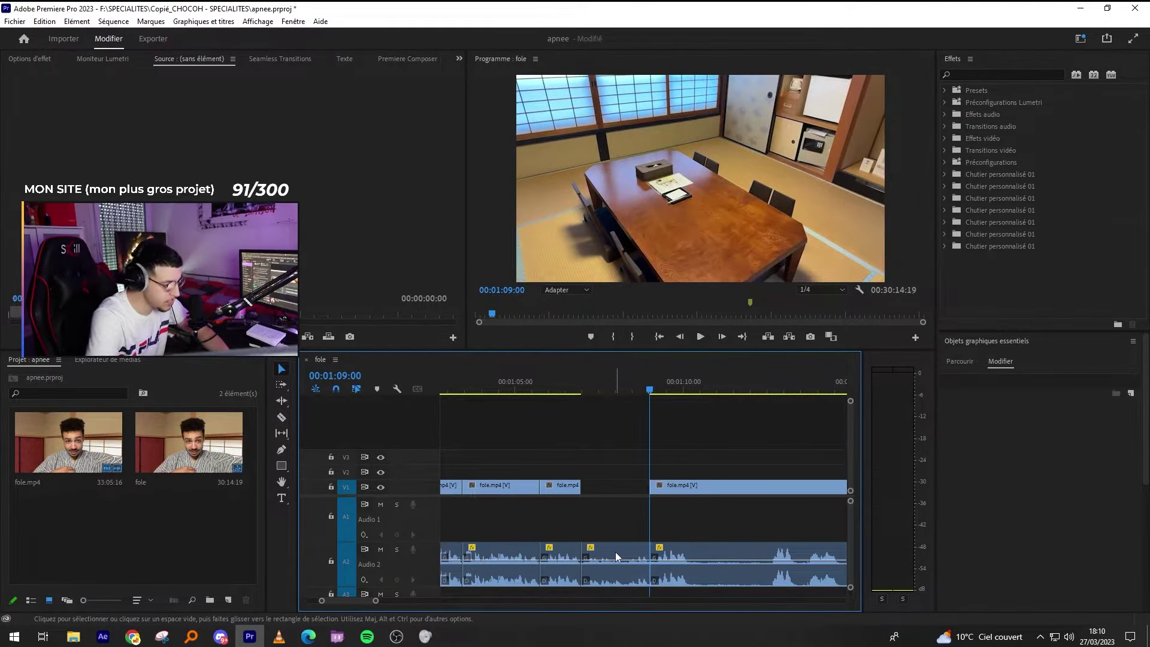
pyautogui.hotkey('ctrl', 'z')
# Delete only the audio of the table shot ending at 00:01:09:00, keep its video, and play it back.
pyautogui.click(623, 551)
pyautogui.press('Delete')
pyautogui.click(603, 390)
pyautogui.press('space')
pyautogui.press('-')
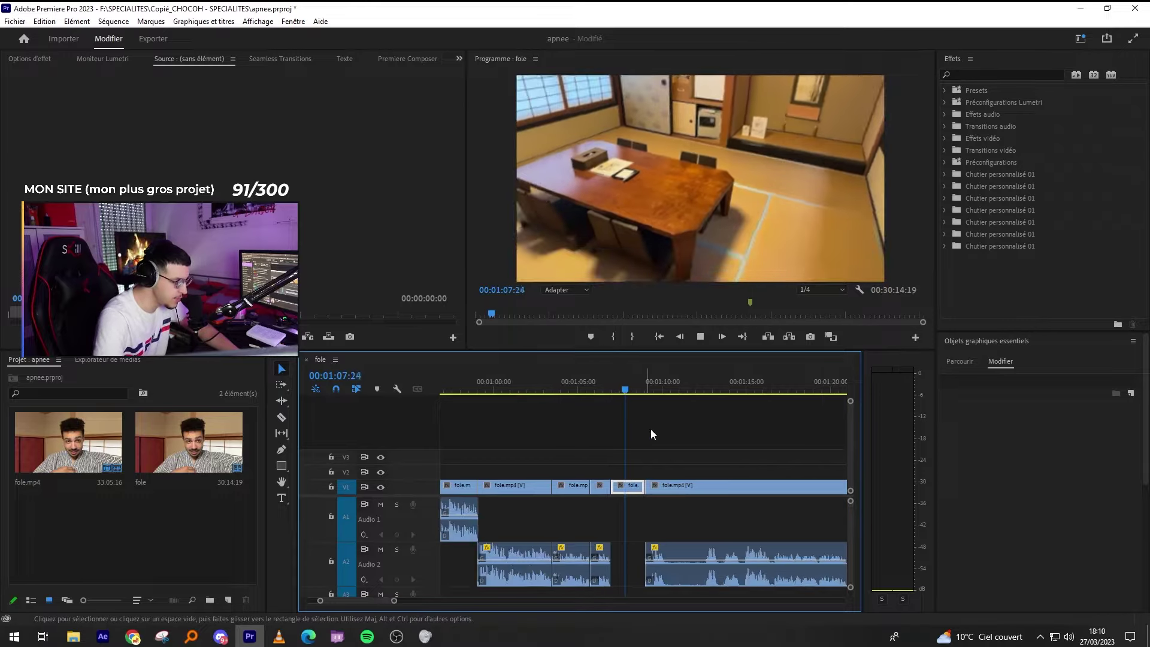
# Find the Stabilisation video effect, apply it to the table shot without audio, and play the shot from near its start.
pyautogui.press('=')
pyautogui.press('=')
pyautogui.click(689, 487)
pyautogui.click(993, 77)
pyautogui.write('stabilisa')
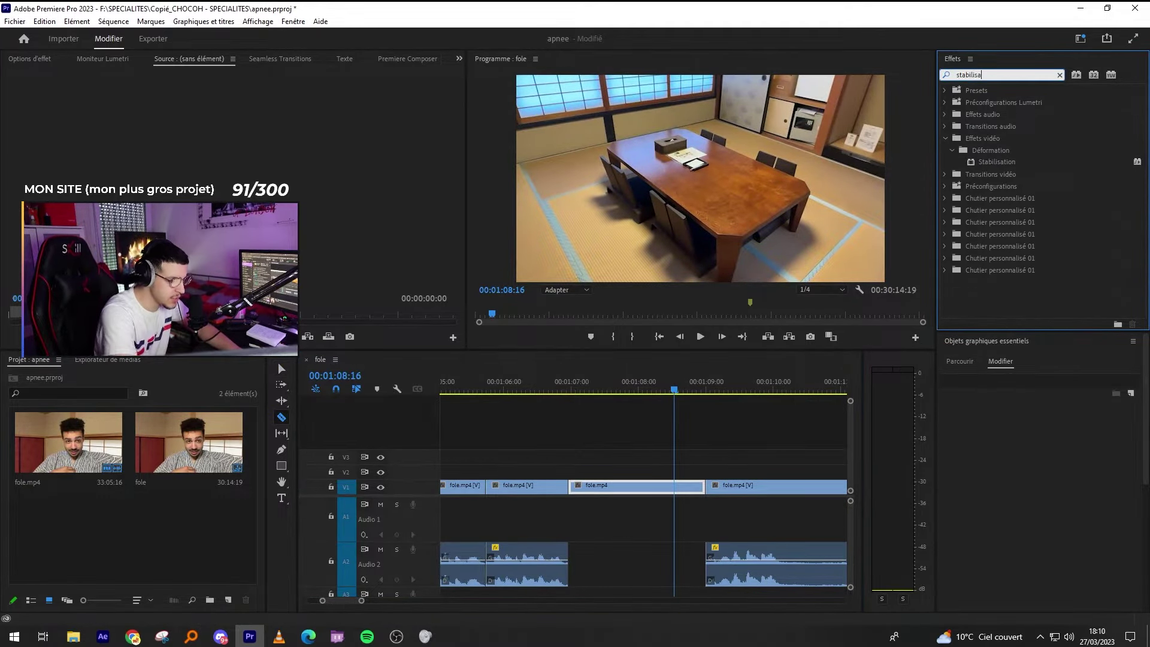
pyautogui.moveTo(996, 162); pyautogui.dragTo(605, 485)
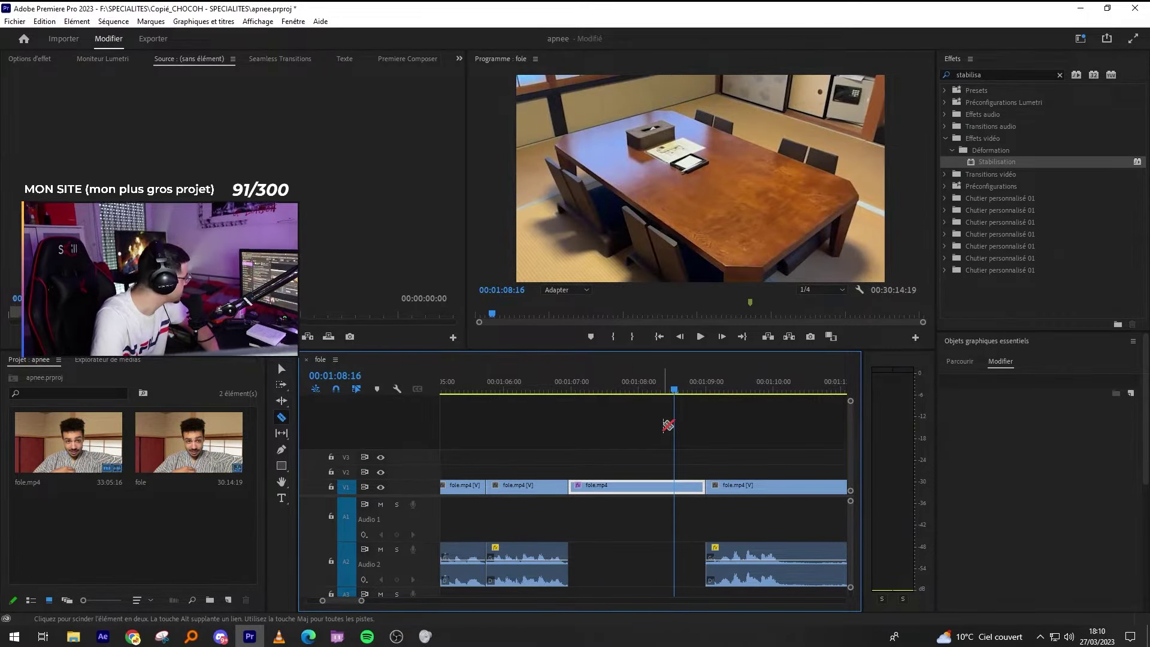
pyautogui.click(590, 388)
pyautogui.press('space')
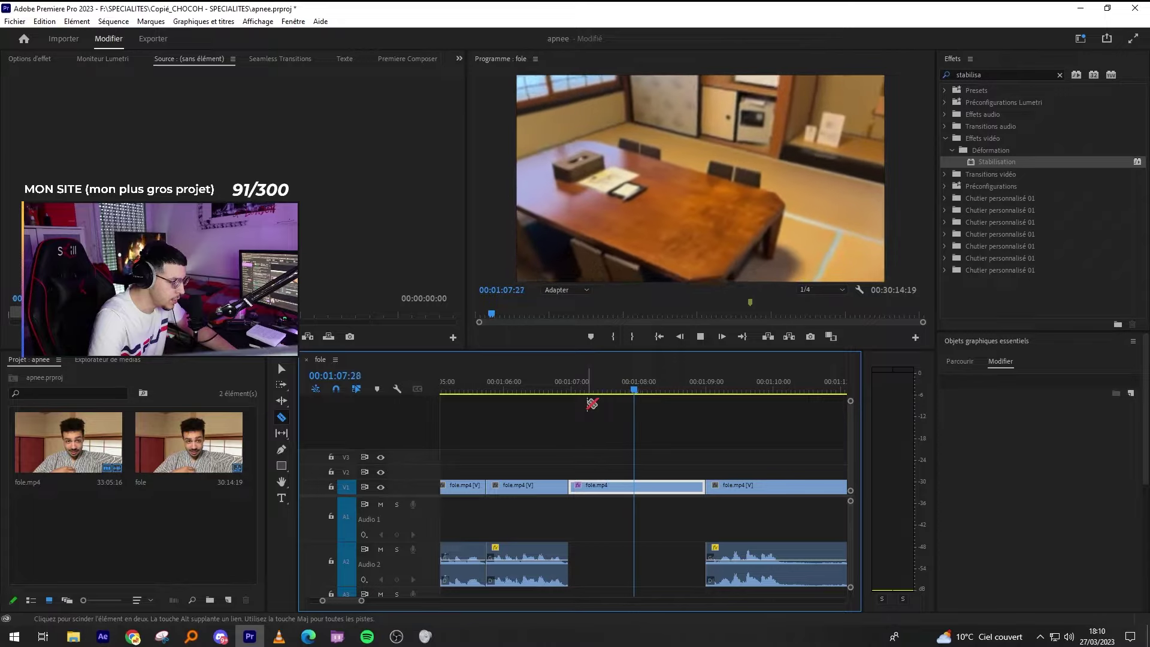
pyautogui.press('v')
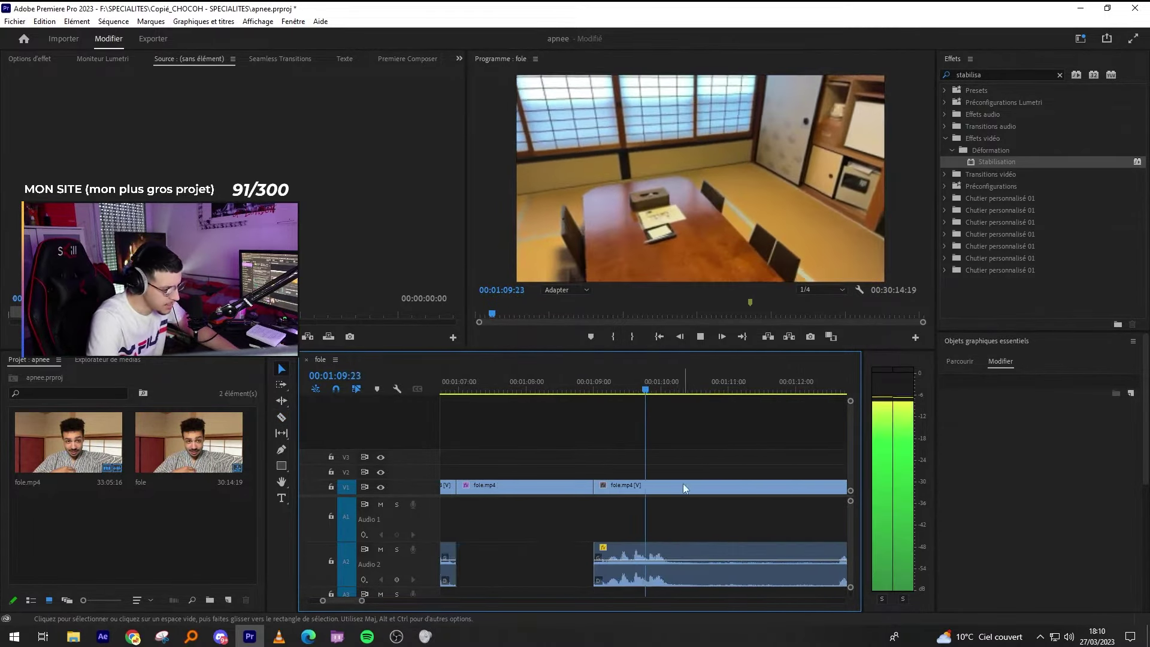
# Split the clip after the table shot at about 00:01:10:04 and ripple-delete the pause that follows the speech.
pyautogui.press('space')
pyautogui.press('=')
pyautogui.press('=')
pyautogui.press('=')
pyautogui.click(607, 377)
pyautogui.click(644, 560)
pyautogui.click(648, 560)
pyautogui.hotkey('shift', 'Delete')
# Split the last clip at about 00:01:11:10, ripple-delete its silent part from 00:01:10:04, and play on.
pyautogui.press('c')
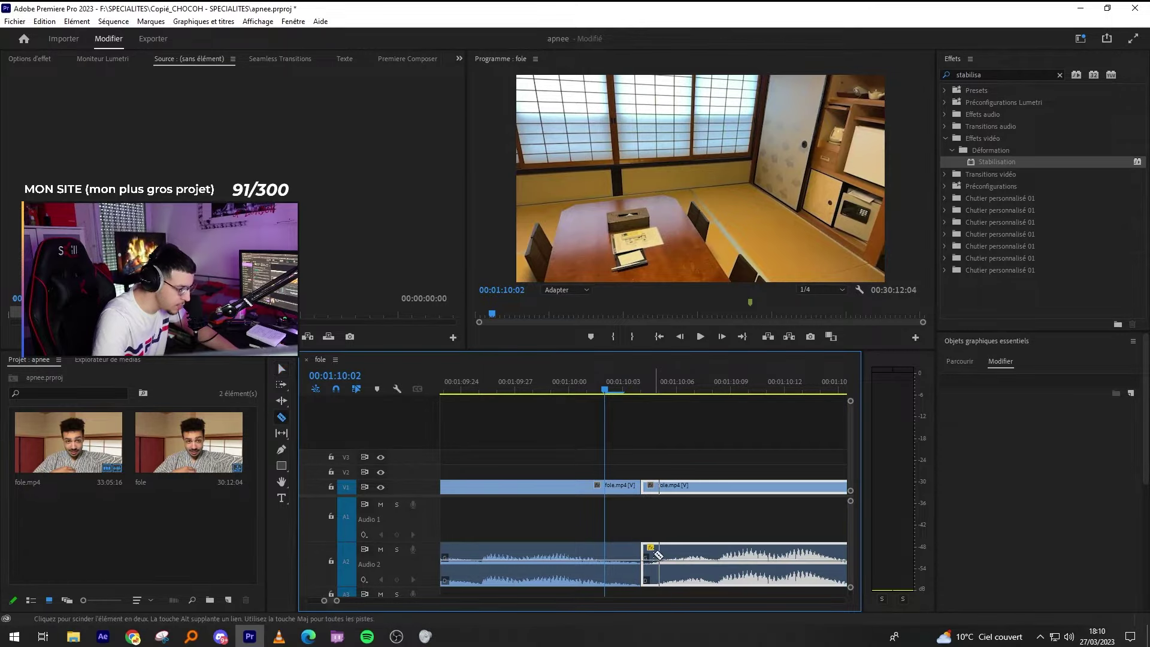
pyautogui.press('v')
pyautogui.press('-')
pyautogui.press('space')
pyautogui.press('-')
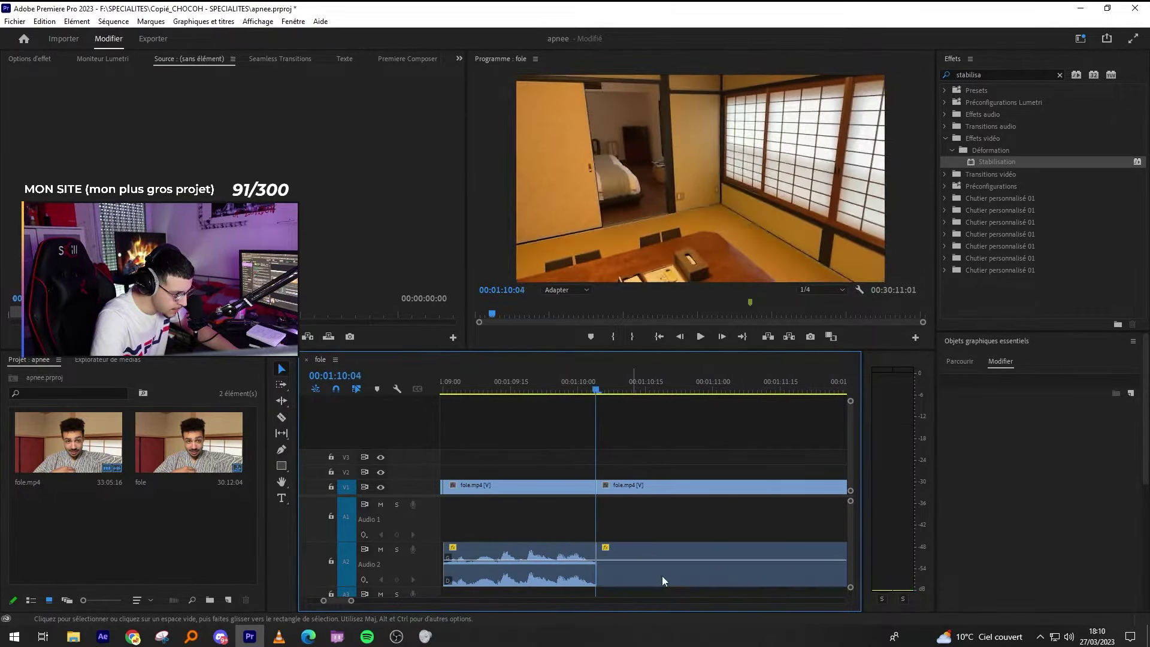
pyautogui.press('c')
pyautogui.click(761, 556)
pyautogui.press('v')
pyautogui.click(740, 556)
pyautogui.hotkey('shift', 'Delete')
pyautogui.press('space')
# Remove the one-frame piece at 00:01:10:04, close the gap, and play on past the cut.
pyautogui.moveTo(601, 563); pyautogui.dragTo(605, 563)
pyautogui.press('=')
pyautogui.click(616, 525)
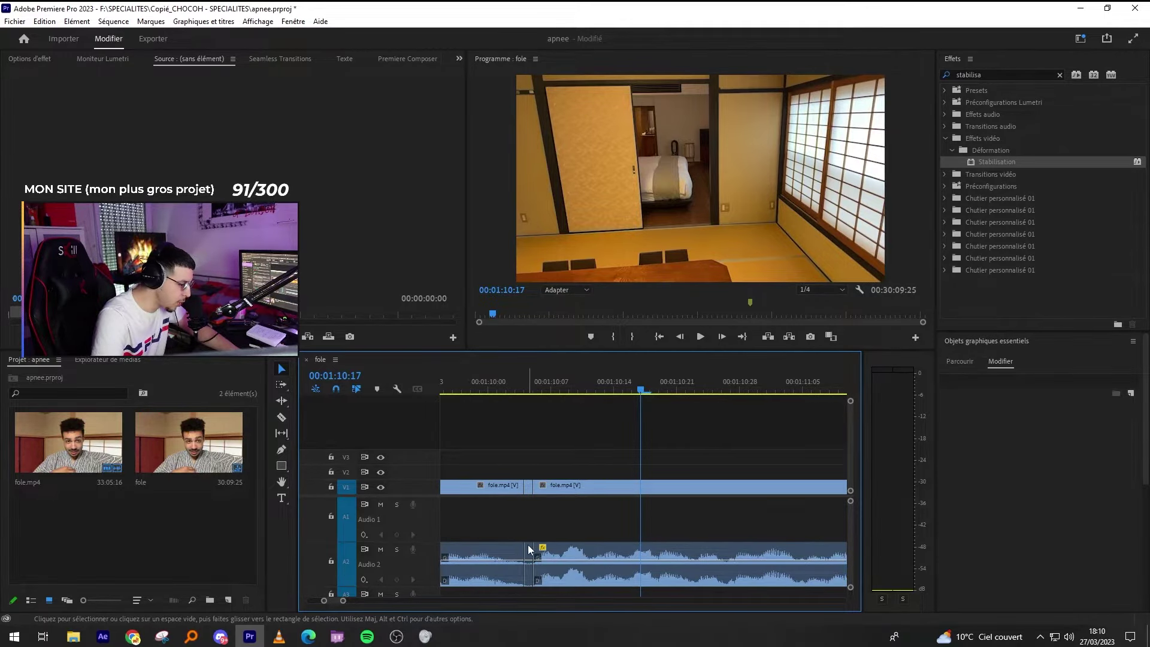
pyautogui.press('space')
pyautogui.press('-')
pyautogui.press('-')
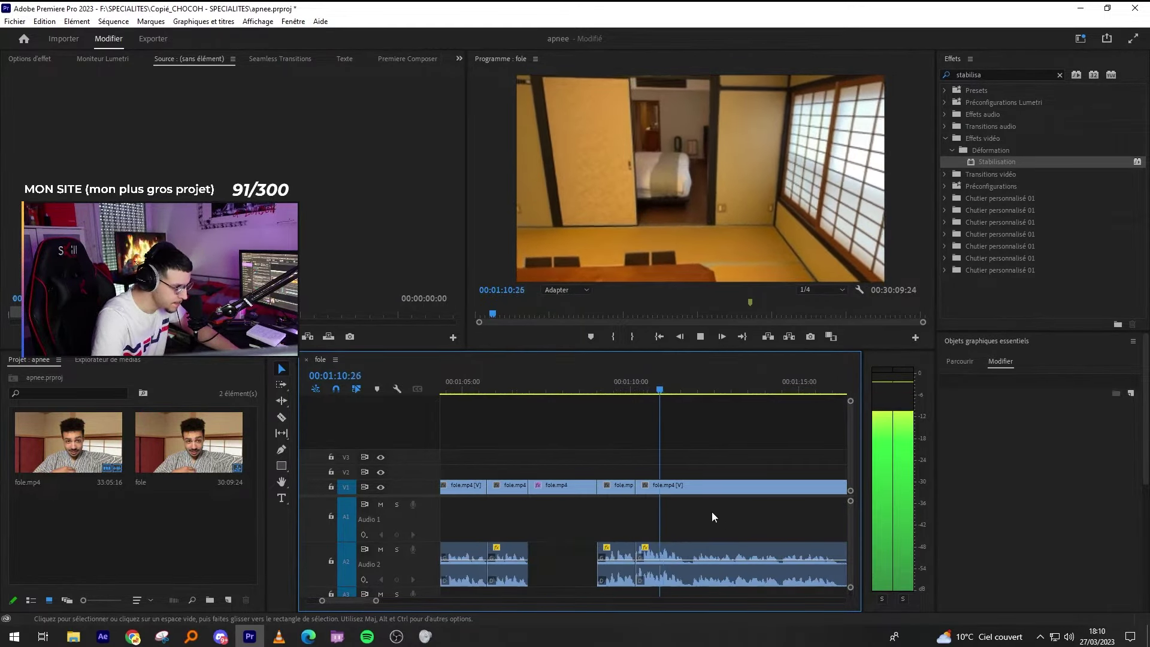
pyautogui.press('=')
pyautogui.press('=')
pyautogui.press('c')
pyautogui.click(712, 563)
pyautogui.press('space')
pyautogui.press('v')
pyautogui.click(705, 556)
pyautogui.click(713, 556)
pyautogui.hotkey('ctrl', 'z')
# Split the long clip on both sides of the short pause near 00:01:11:18 and ripple-delete the piece between.
pyautogui.press('c')
pyautogui.click(739, 555)
pyautogui.click(703, 551)
pyautogui.press('v')
pyautogui.click(718, 555)
pyautogui.hotkey('shift', 'Delete')
pyautogui.press('-')
pyautogui.press('-')
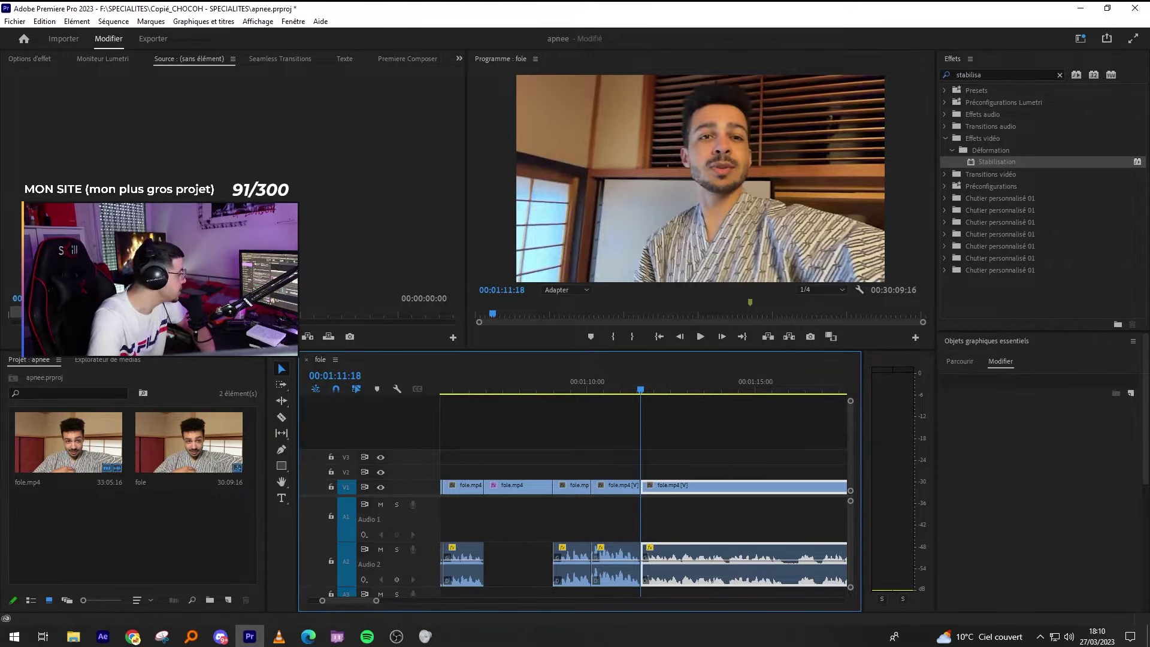
# Switch to Chrome, scroll the Twitter profile to the 28 December 2022 post with the thumbnail grid, and return to Premiere Pro.
pyautogui.hotkey('alt', 'Tab')
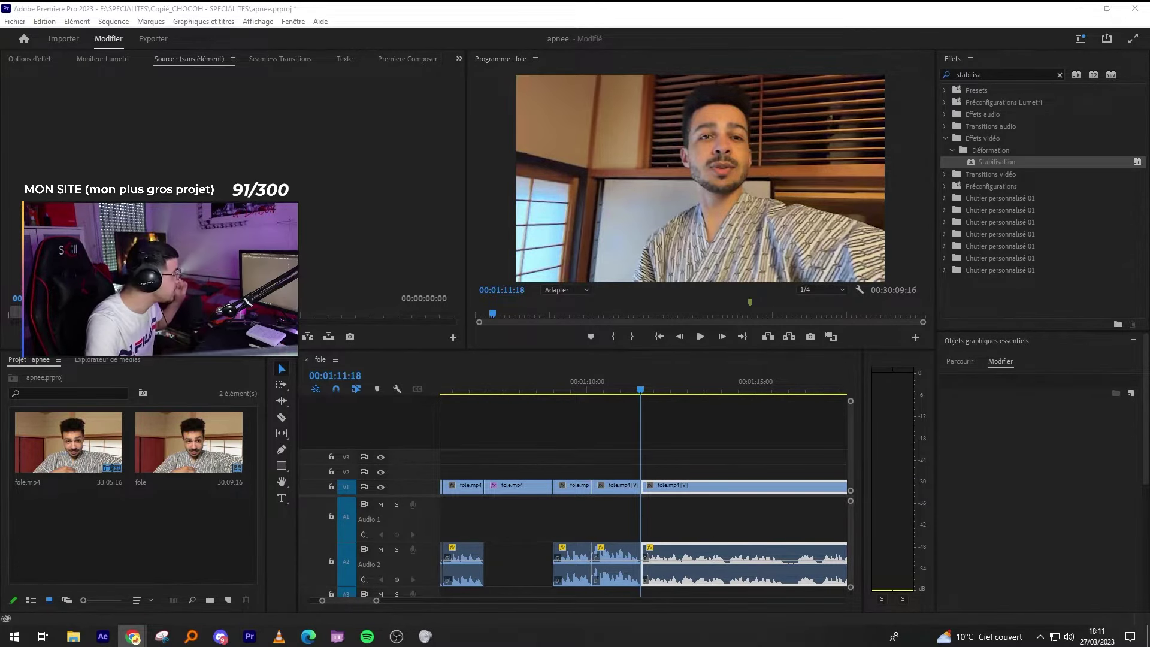
pyautogui.hotkey('alt', 'Tab')
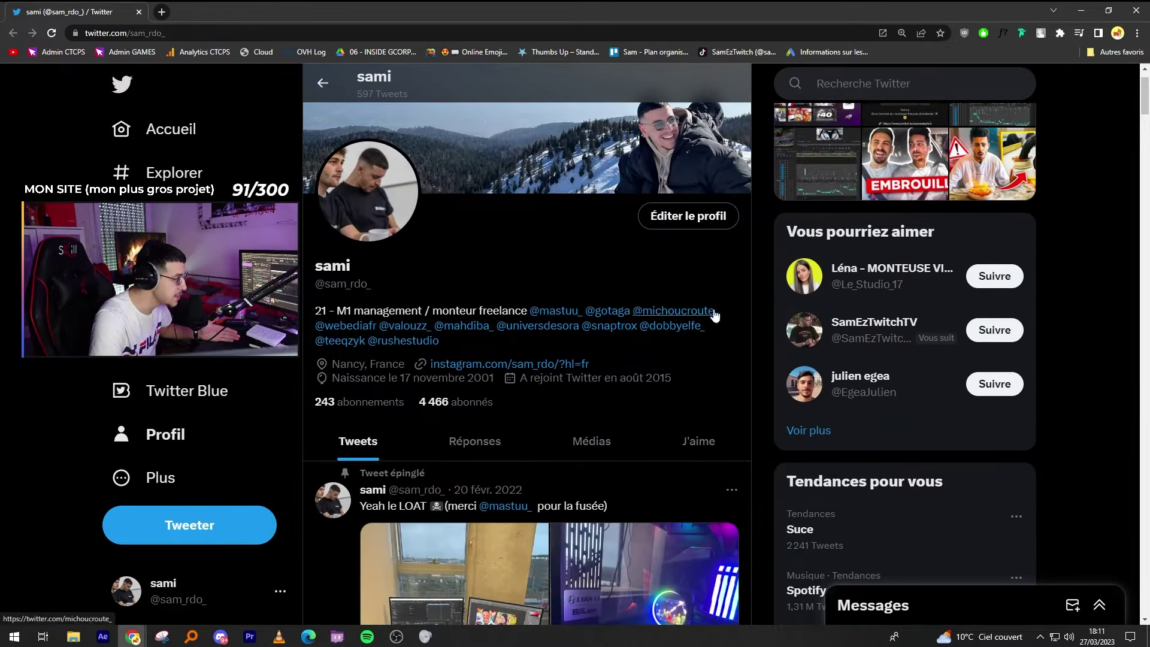
pyautogui.click(695, 167)
pyautogui.press('Escape')
pyautogui.scroll(-10, 622, 297)
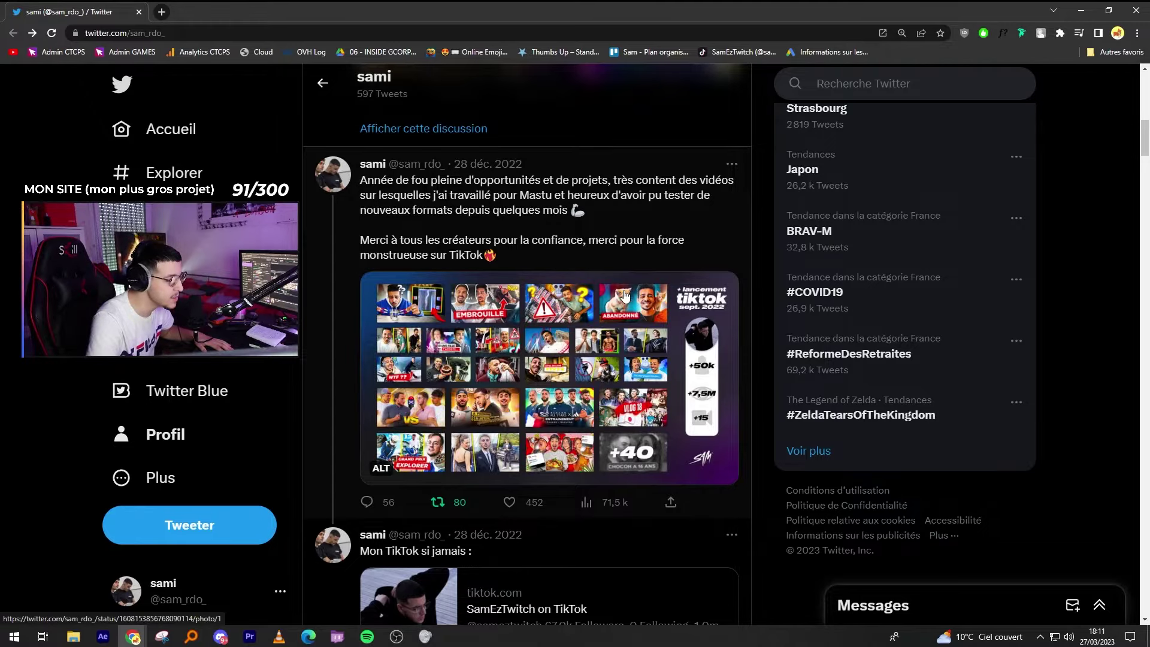
pyautogui.scroll(2, 623, 295)
pyautogui.hotkey('alt', 'Tab')
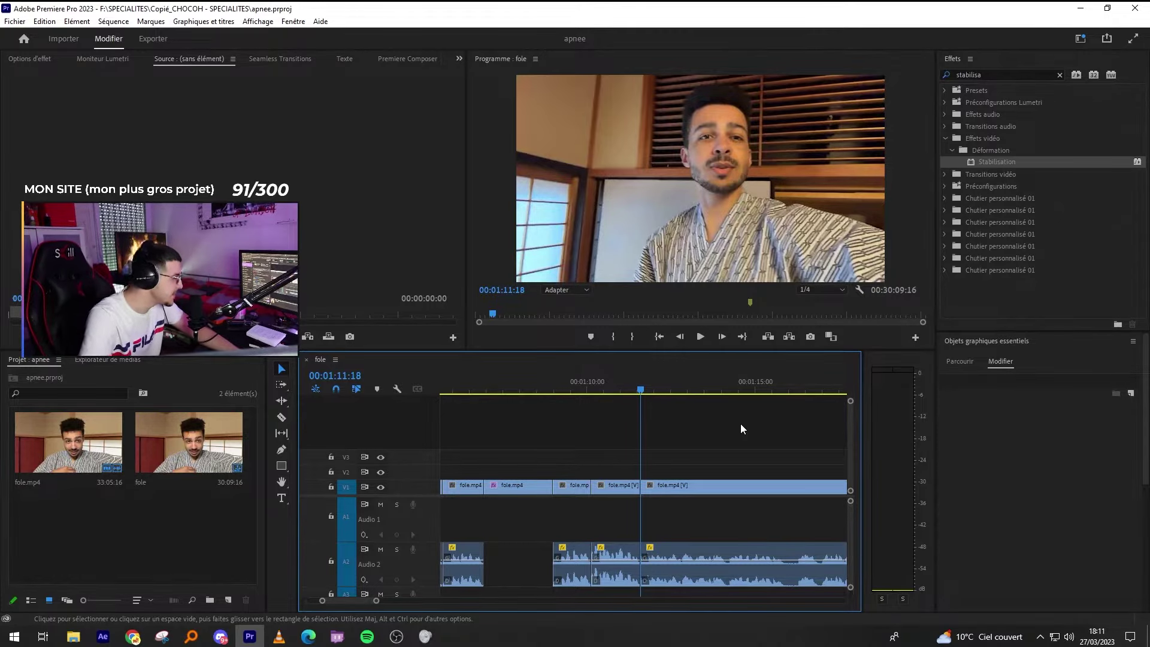
# Play on from 00:01:11:18, split the long clip beyond the finger-to-lips gesture, and ripple-delete the part before the split.
pyautogui.press('space')
pyautogui.press('-')
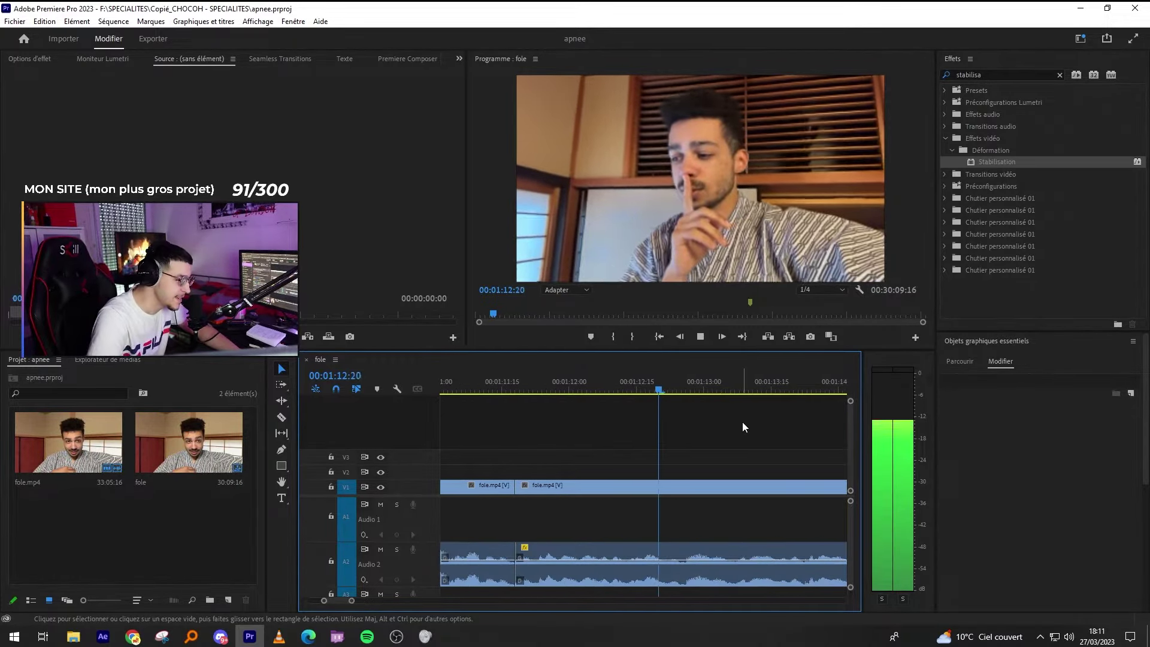
pyautogui.press('=')
pyautogui.press('c')
pyautogui.click(732, 569)
pyautogui.press('v')
pyautogui.click(718, 572)
pyautogui.hotkey('shift', 'Delete')
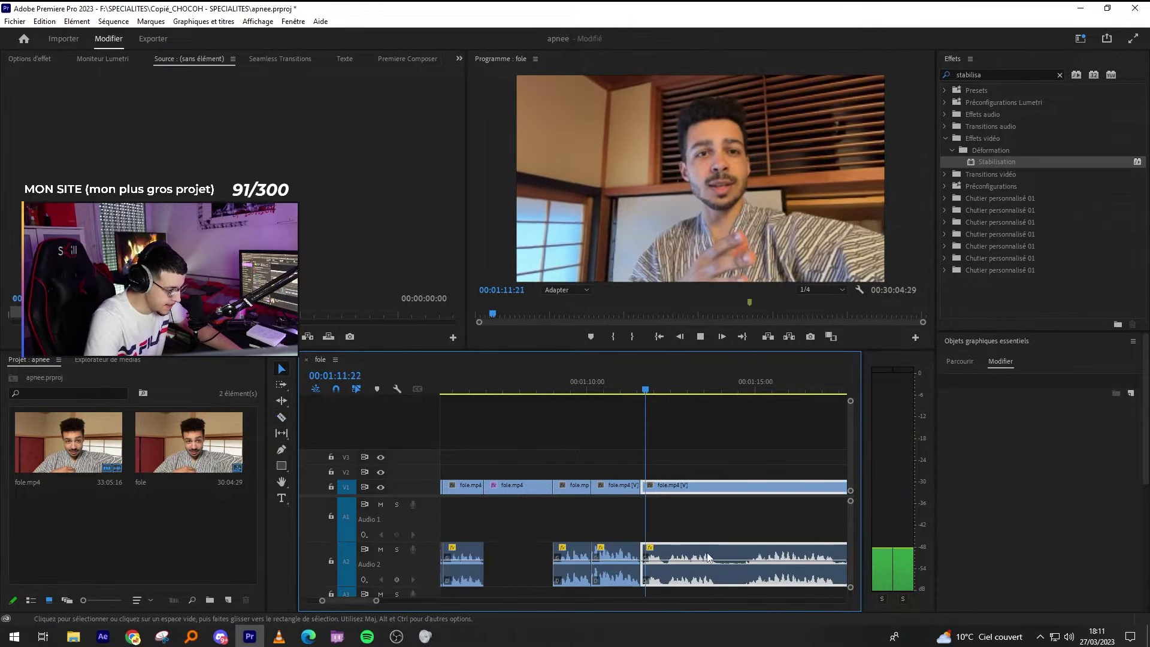
# Ripple-trim about three seconds off the start of the clip at 00:01:11:18 and ripple-trim another pause up to the playhead.
pyautogui.click(742, 572)
pyautogui.press('q')
pyautogui.press('-')
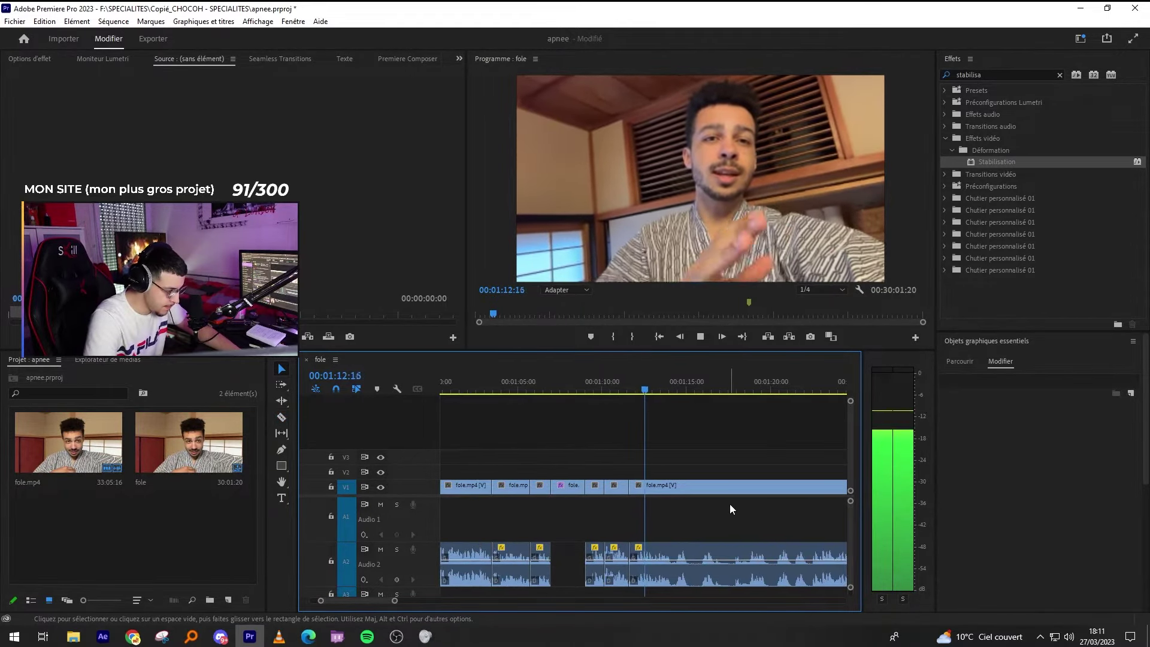
pyautogui.press('=')
pyautogui.press('=')
pyautogui.click(659, 563)
pyautogui.press('q')
pyautogui.press('-')
# Split the long clip on both sides of the next pause in the speech and ripple-delete the piece between.
pyautogui.press('=')
pyautogui.press('c')
pyautogui.click(721, 554)
pyautogui.hotkey('ctrl', 'k')
pyautogui.click(702, 559)
pyautogui.hotkey('shift', 'Delete')
# Play on, split the long clip at the following pauses up to about 00:01:17:29, and ripple-trim the silence before the playhead.
pyautogui.press('space')
pyautogui.press('c')
pyautogui.click(719, 564)
pyautogui.press('v')
pyautogui.press('-')
pyautogui.press('=')
pyautogui.press('=')
pyautogui.press('c')
pyautogui.click(710, 566)
pyautogui.press('v')
pyautogui.press('q')
pyautogui.click(590, 559)
pyautogui.press('-')
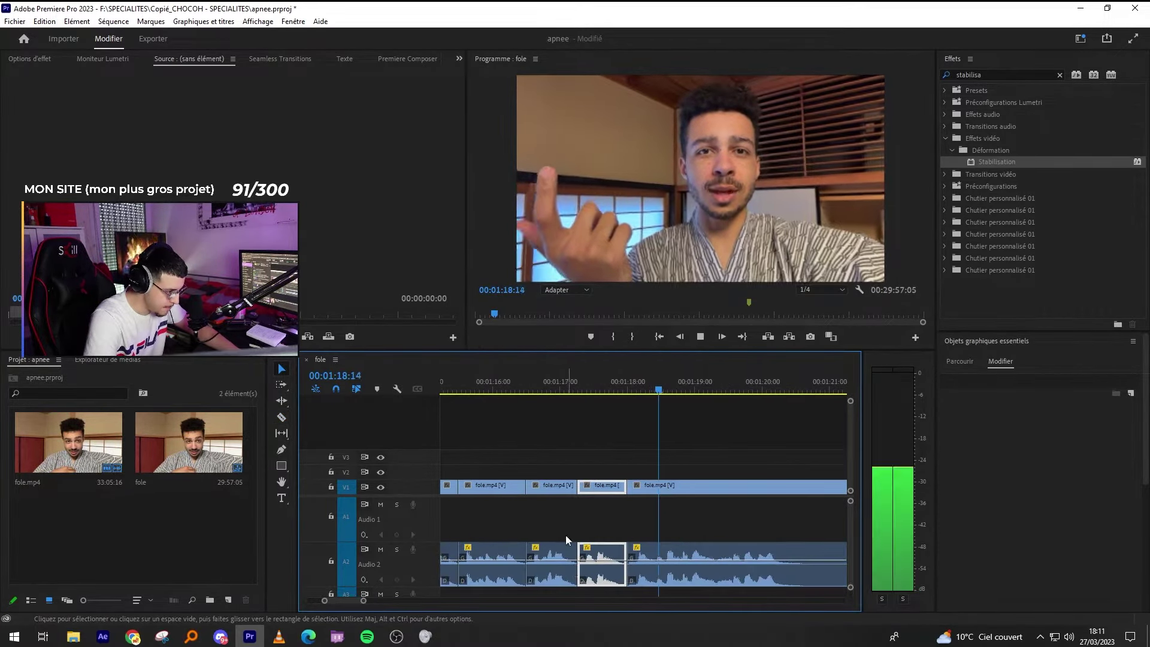
# Ripple-delete the selected clip near 00:01:17:15 and split the long clip at the pause before 00:01:19:25.
pyautogui.hotkey('shift', 'Delete')
pyautogui.press('Up')
pyautogui.press('Up')
pyautogui.click(696, 379)
pyautogui.press('-')
pyautogui.click(716, 549)
pyautogui.press('c')
pyautogui.click(719, 554)
pyautogui.press('w')
pyautogui.press('=')
pyautogui.press('=')
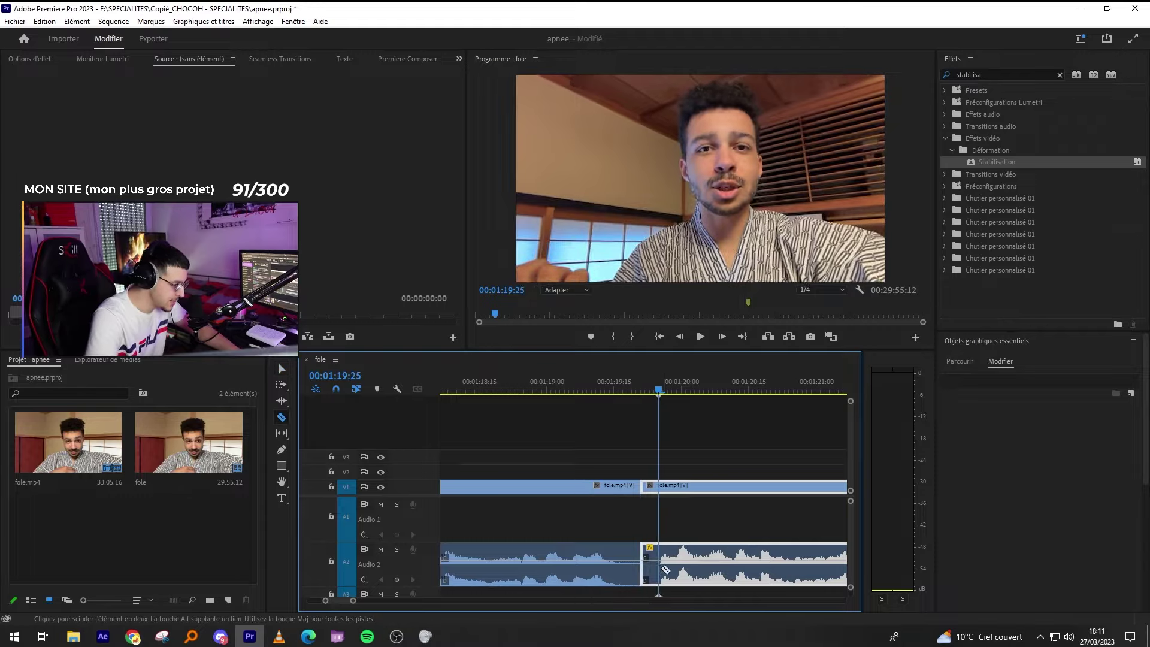
# Ripple-trim the silence before 00:01:19:25, split the clip before it at the end of the speech, and ripple-delete the leftover.
pyautogui.press('q')
pyautogui.press('c')
pyautogui.click(622, 555)
pyautogui.press('v')
pyautogui.click(631, 555)
pyautogui.hotkey('shift', 'Delete')
pyautogui.press('Up')
pyautogui.press('-')
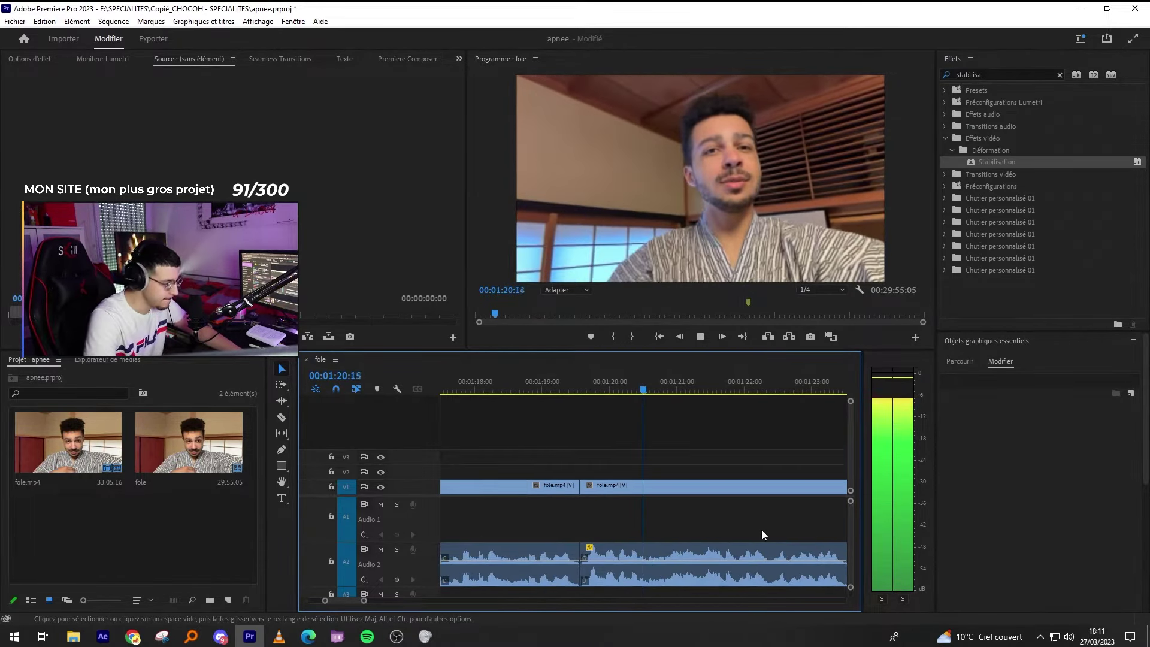
# Stop playback, save the project, and replay the latest cut from 00:01:19:00.
pyautogui.press('d')
pyautogui.press('space')
pyautogui.hotkey('ctrl', 's')
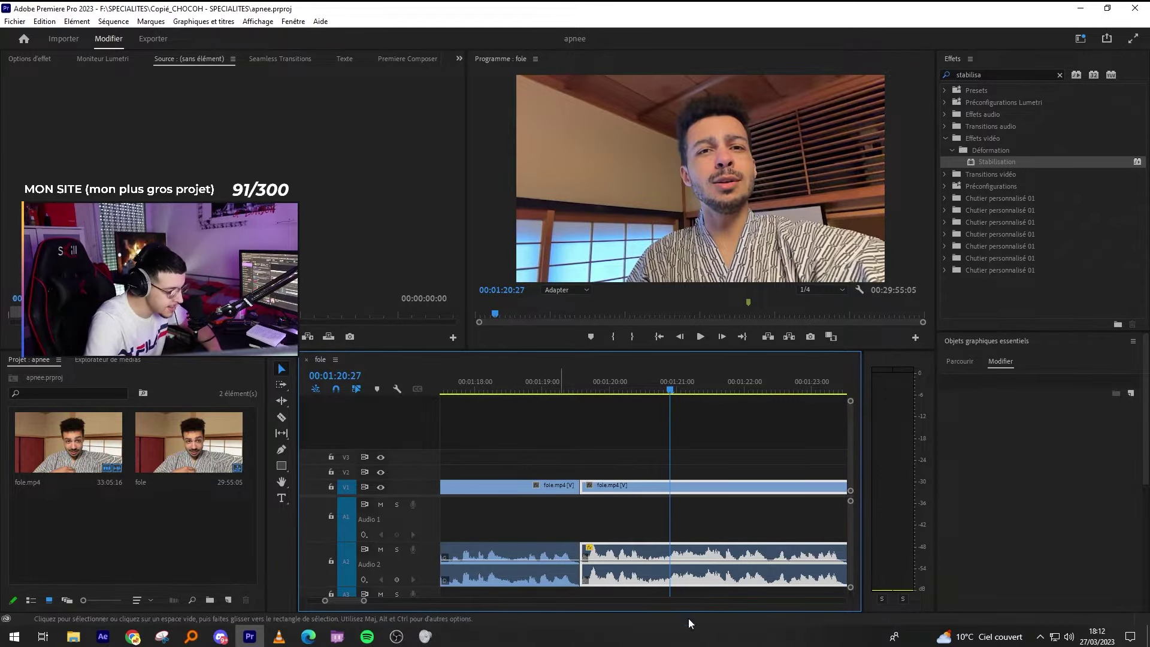
pyautogui.click(720, 416)
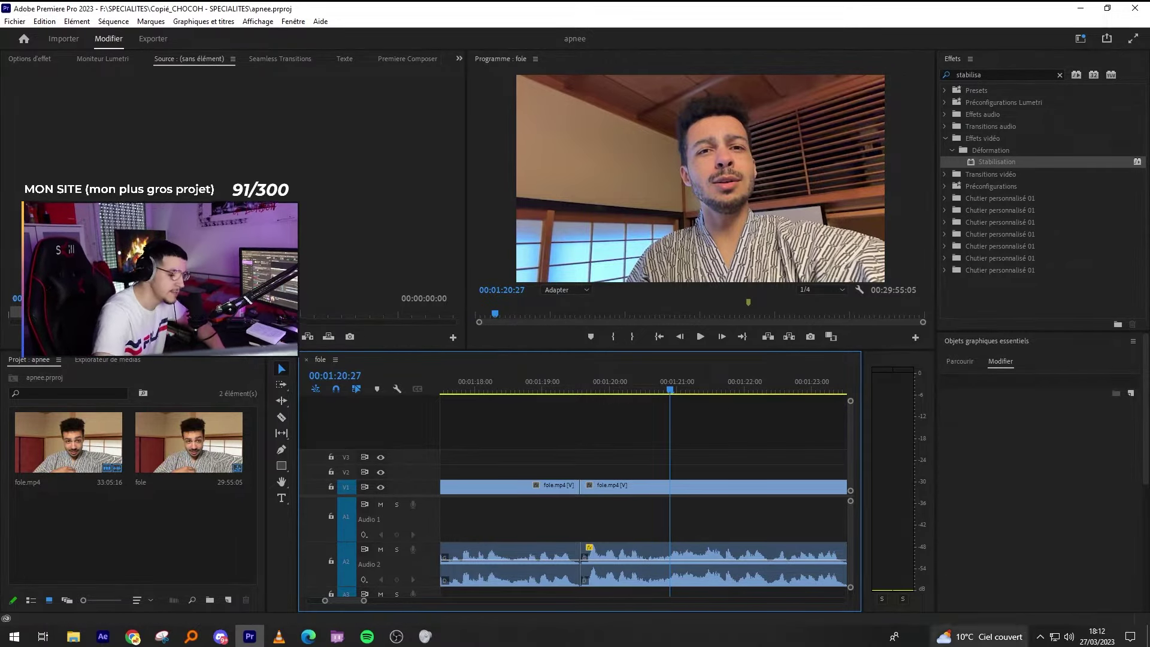
pyautogui.click(1097, 637)
pyautogui.click(542, 390)
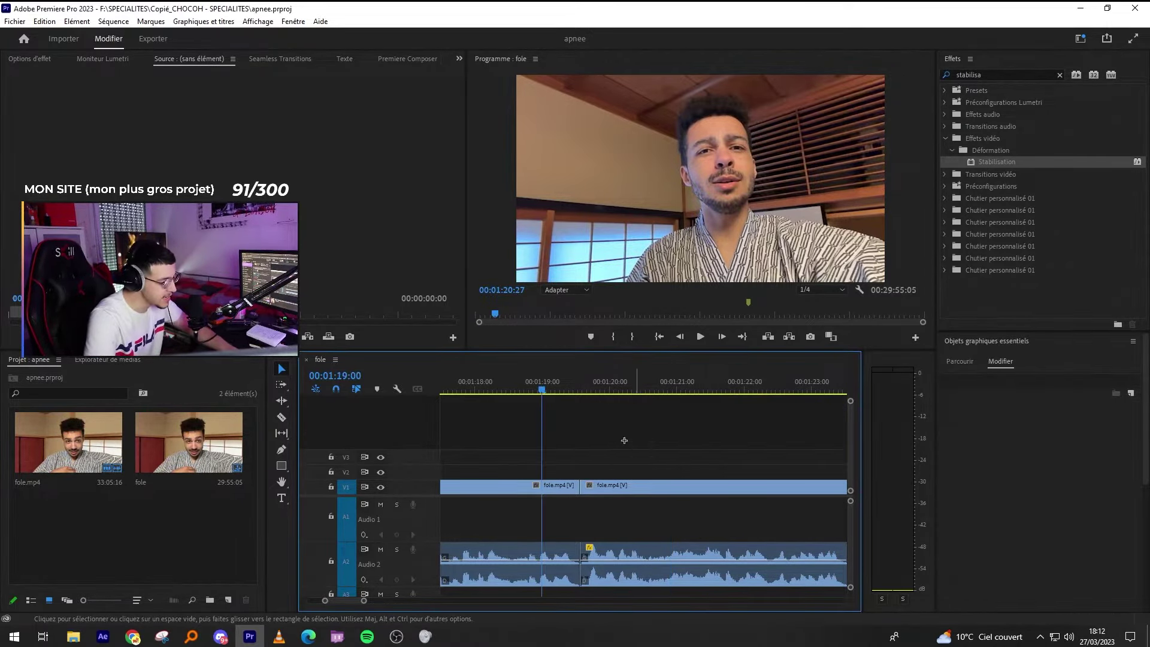
pyautogui.press('space')
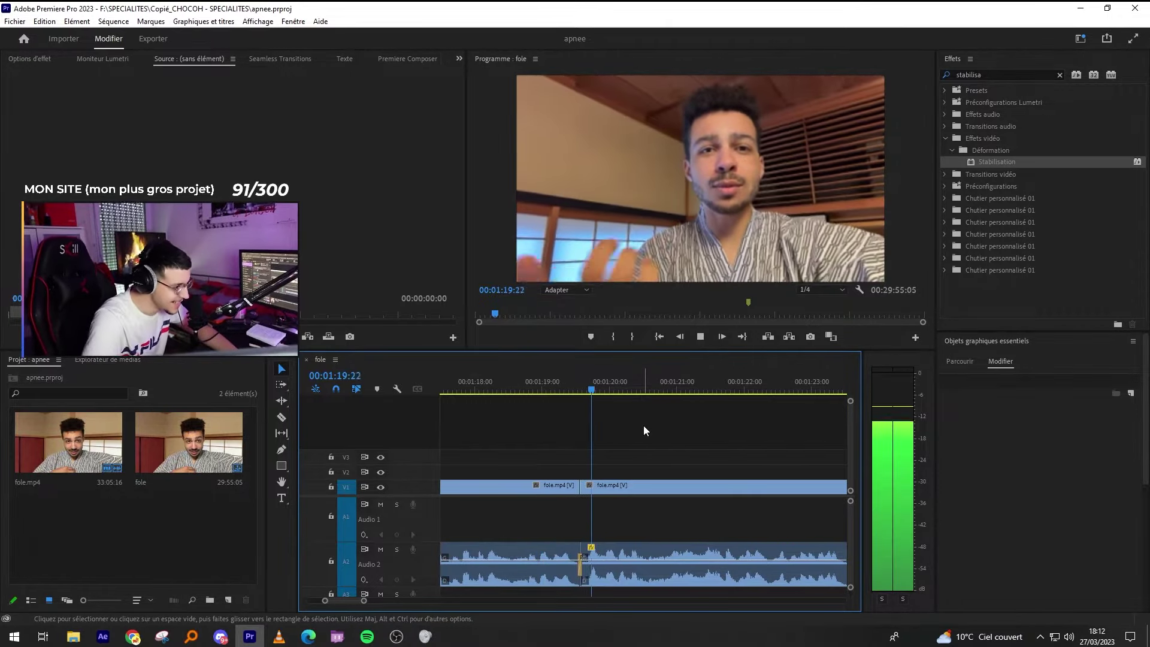
# Play on towards 00:01:25:00, split the long clip on both sides of the next pause, and ripple-delete the piece between.
pyautogui.press('-')
pyautogui.press('-')
pyautogui.press('-')
pyautogui.press('-')
pyautogui.press('=')
pyautogui.press('=')
pyautogui.press('-')
pyautogui.press('-')
pyautogui.press('=')
pyautogui.press('=')
pyautogui.press('=')
pyautogui.press('-')
pyautogui.press('=')
pyautogui.press('=')
pyautogui.press('c')
pyautogui.click(642, 563)
pyautogui.click(675, 562)
pyautogui.press('v')
pyautogui.click(661, 558)
pyautogui.hotkey('shift', 'Delete')
pyautogui.press('c')
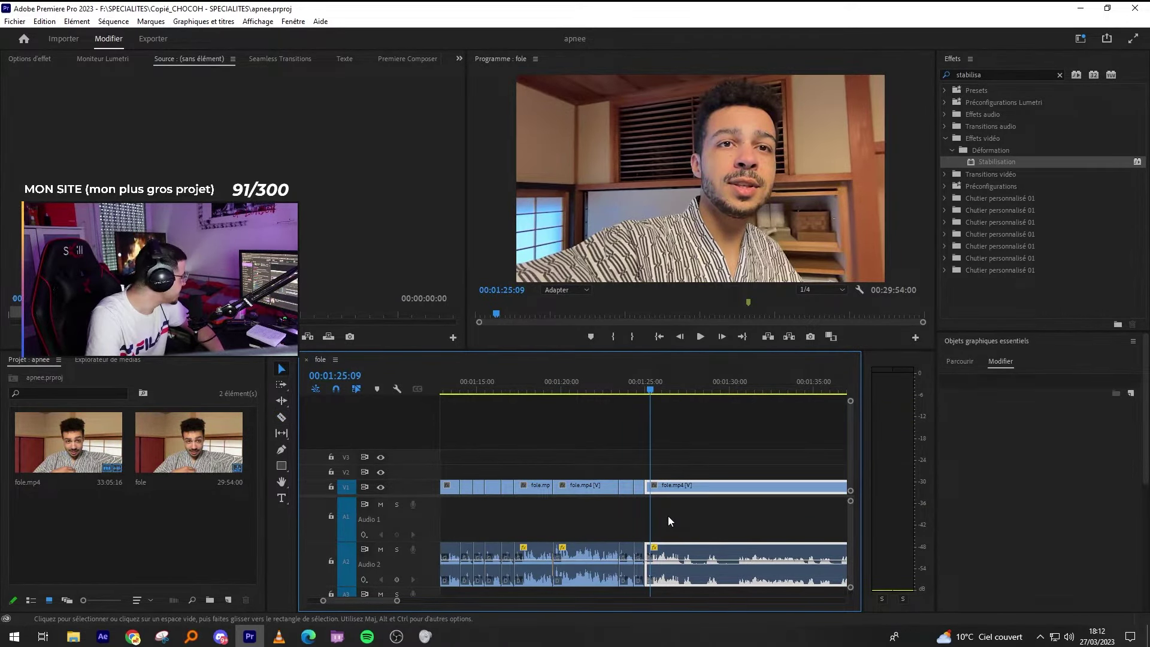
# Play on from 00:01:25:09 and split the long clip around the pause just after 00:01:27:00.
pyautogui.press('space')
pyautogui.press('=')
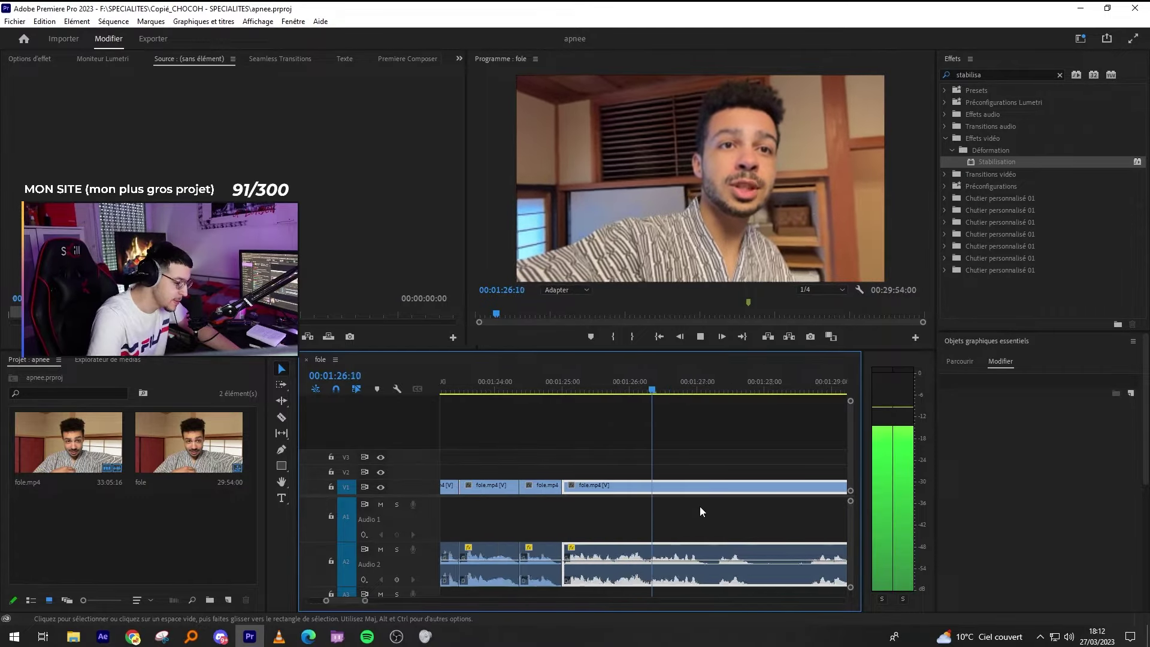
pyautogui.press('=')
pyautogui.press('space')
pyautogui.press('c')
pyautogui.click(673, 558)
pyautogui.click(694, 561)
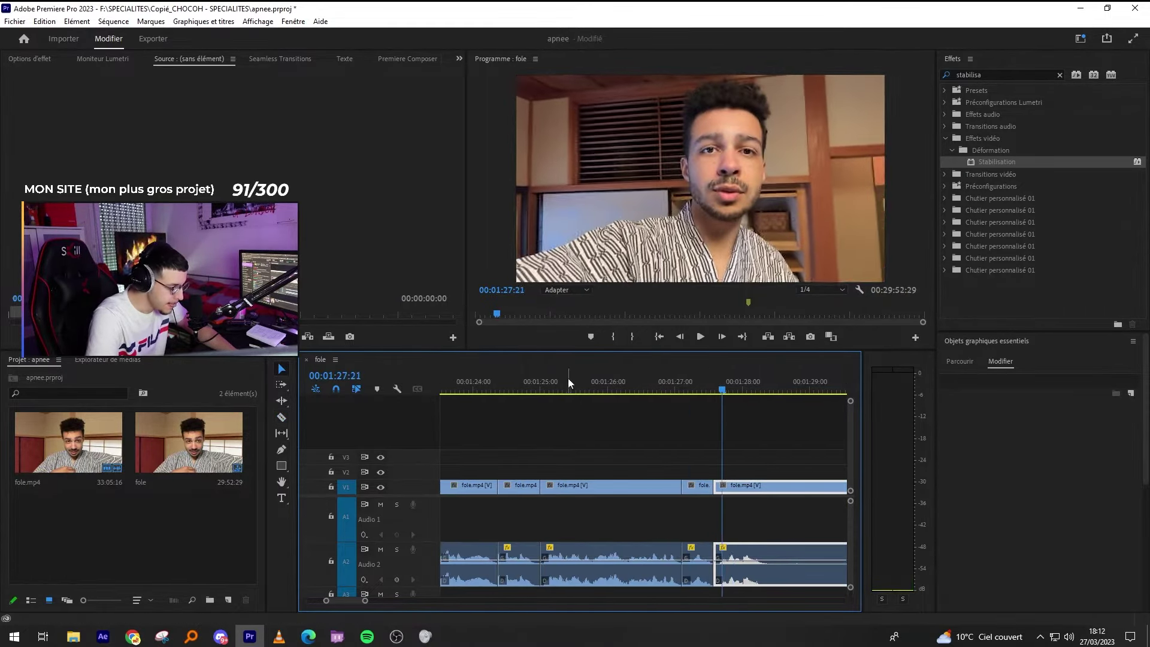
# Ripple-delete the clip between 00:01:25:00 and about 00:01:27:00, and replay the cut from about 00:01:24:05.
pyautogui.click(568, 380)
pyautogui.press('space')
pyautogui.hotkey('shift', 'Delete')
pyautogui.press('space')
pyautogui.click(484, 382)
pyautogui.press('space')
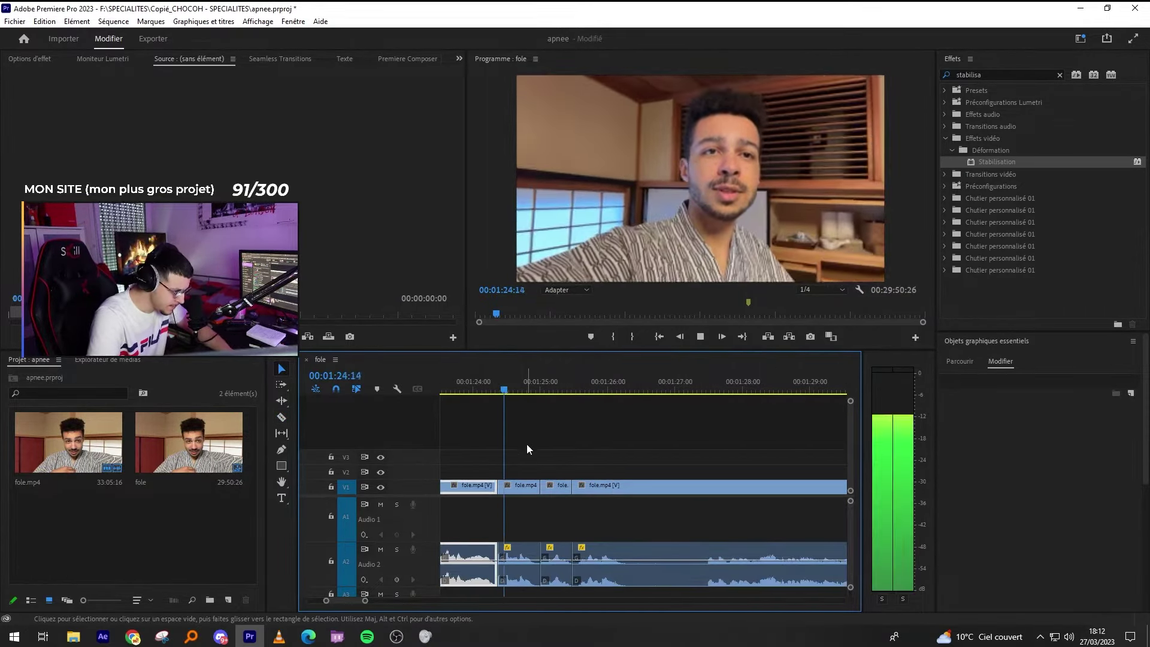
# Ripple-delete the short clip starting at 00:01:25:00, split the long clip after its first words, and ripple-delete that opening part.
pyautogui.press('-')
pyautogui.moveTo(603, 504)
pyautogui.mouseDown()
pyautogui.moveTo(588, 482)
pyautogui.moveTo(598, 485)
pyautogui.mouseUp()
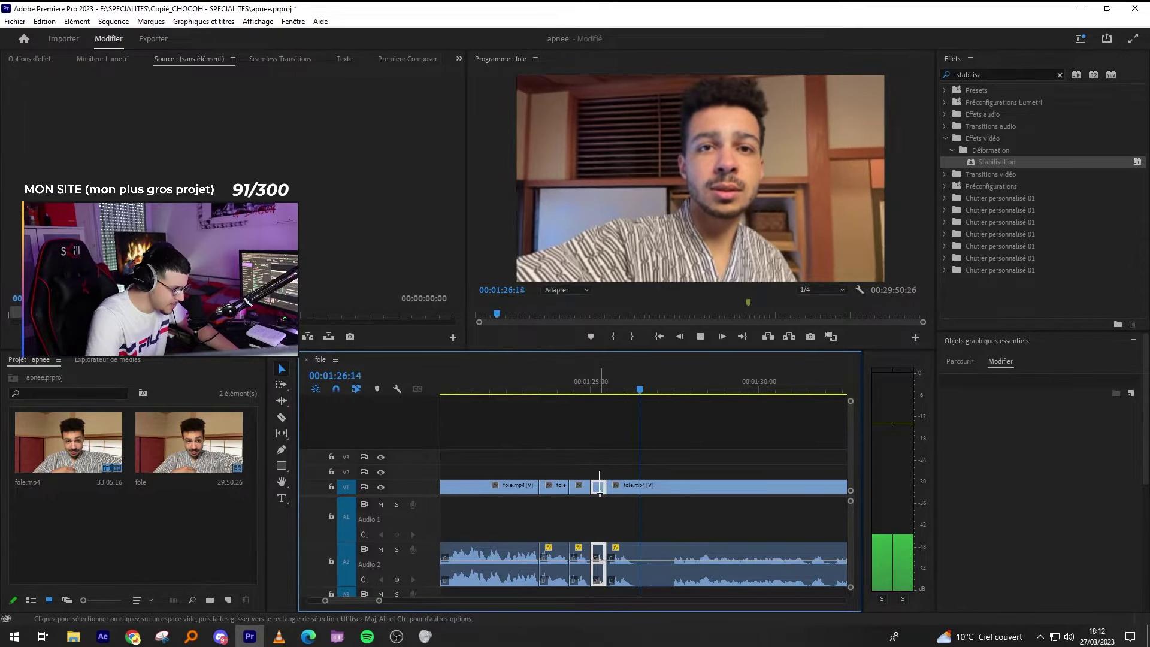
pyautogui.hotkey('shift', 'Delete')
pyautogui.press('c')
pyautogui.click(661, 568)
pyautogui.hotkey('shift', 'Delete')
# Preview the long clip further on, split it at about 00:01:38:00, and ripple-delete the part from 00:01:25:00 to the split.
pyautogui.press('-')
pyautogui.press('space')
pyautogui.click(757, 381)
pyautogui.press('space')
pyautogui.scroll(-2, 737, 509)
pyautogui.press('c')
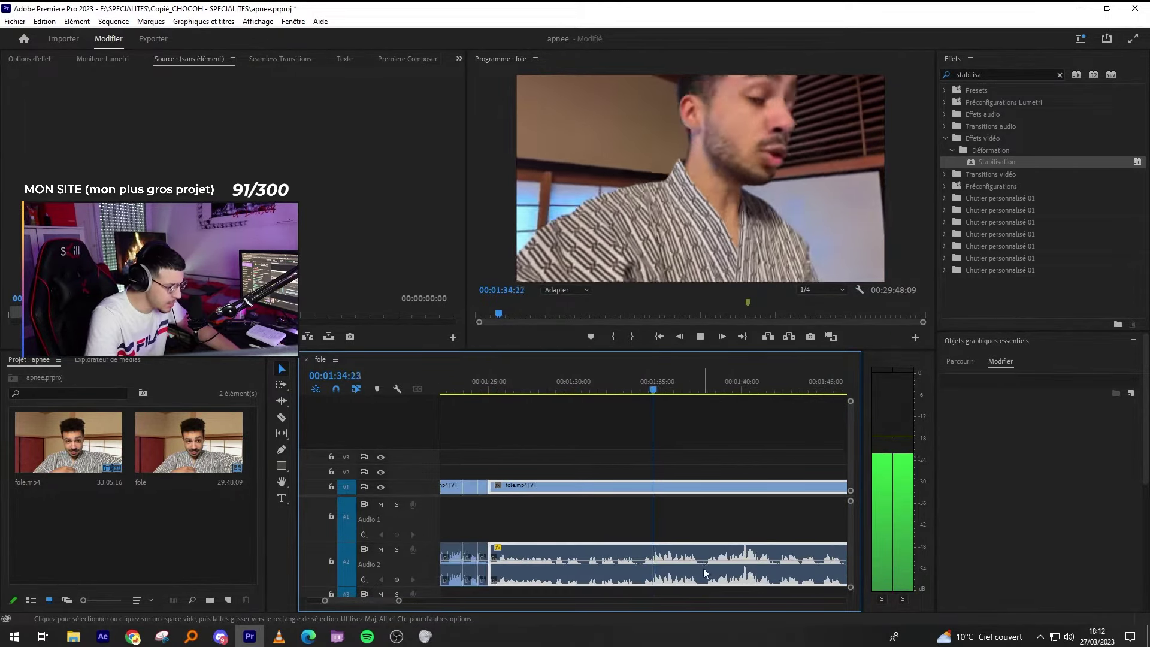
pyautogui.click(709, 565)
pyautogui.click(280, 366)
pyautogui.press('d')
pyautogui.hotkey('shift', 'Delete')
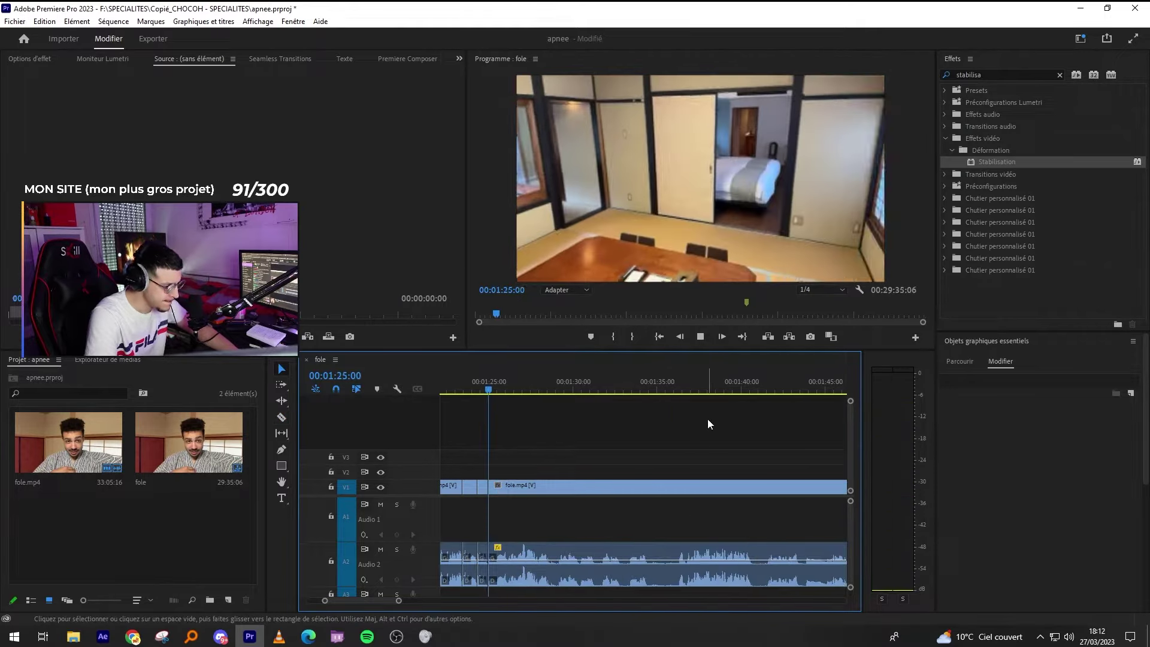
# Play on through the room shot, split it on both sides of the pause near 00:01:28:20, and ripple-delete the piece between.
pyautogui.press('=')
pyautogui.press('=')
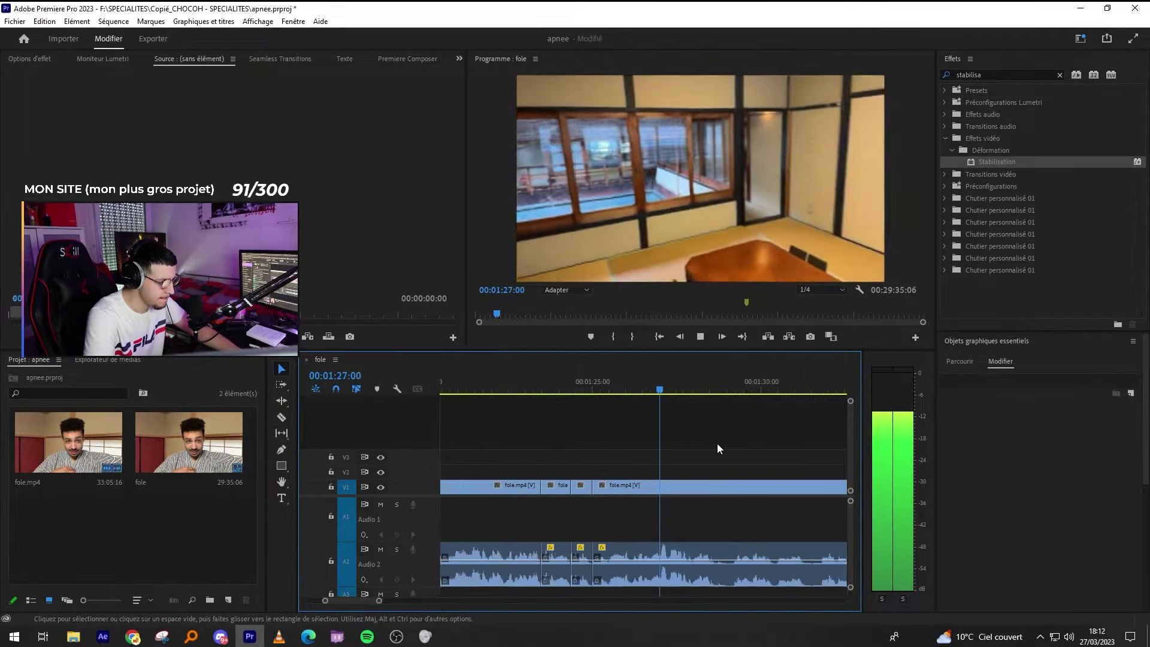
pyautogui.press('=')
pyautogui.press('c')
pyautogui.click(726, 582)
pyautogui.click(769, 576)
pyautogui.press('v')
pyautogui.press('-')
pyautogui.press('-')
pyautogui.press('-')
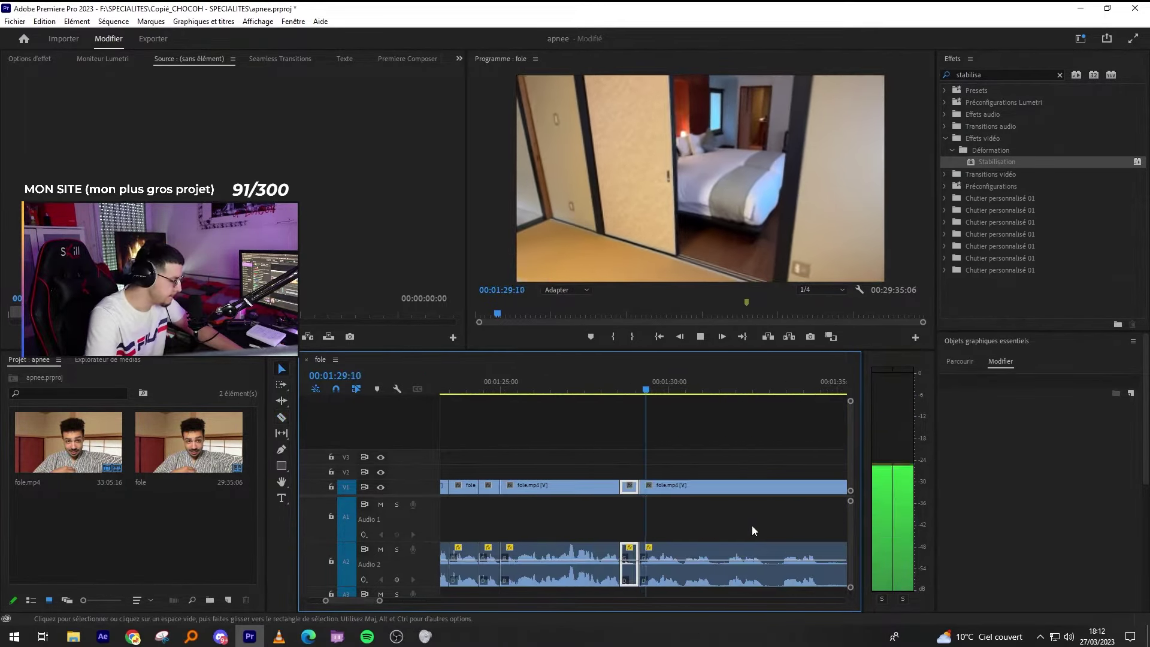
pyautogui.hotkey('shift', 'Delete')
# Split the room shot at the next pause near 00:01:29:20 and ripple-trim the silence up to the playhead.
pyautogui.press('=')
pyautogui.press('=')
pyautogui.press('-')
pyautogui.press('=')
pyautogui.press('=')
pyautogui.press('c')
pyautogui.click(677, 566)
pyautogui.press('q')
pyautogui.press('v')
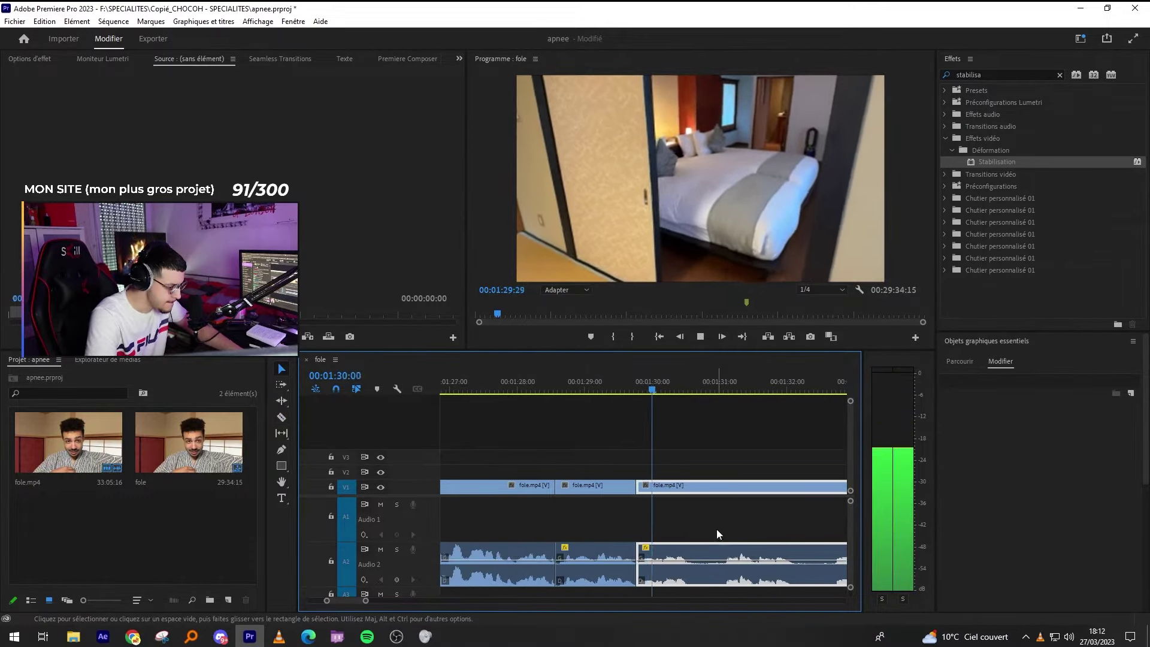
# Split the bedroom shot at the pauses up to about 00:01:31:20 and ripple-trim the silence before the playhead.
pyautogui.press('c')
pyautogui.click(690, 566)
pyautogui.press('v')
pyautogui.press('-')
pyautogui.press('=')
pyautogui.press('=')
pyautogui.press('c')
pyautogui.click(720, 580)
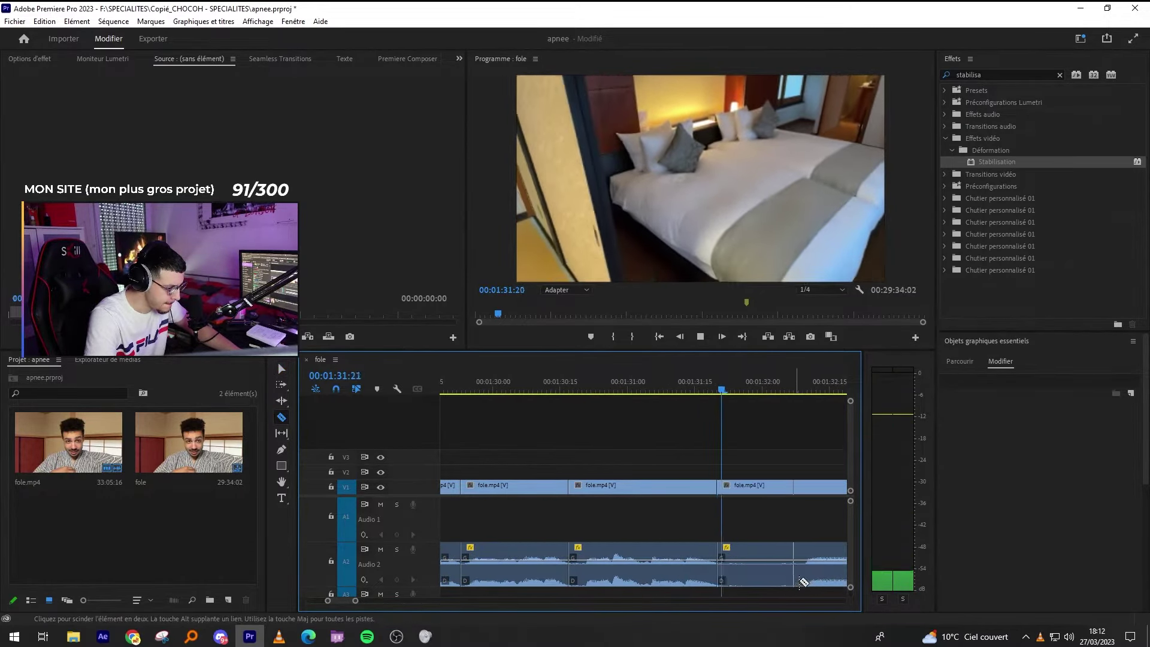
pyautogui.press('q')
pyautogui.press('v')
# Split the bedroom shot on both sides of the pause before 00:01:32:21, ripple-delete the piece between, and save the project.
pyautogui.press('-')
pyautogui.press('-')
pyautogui.press('=')
pyautogui.press('c')
pyautogui.click(696, 580)
pyautogui.click(821, 579)
pyautogui.press('v')
pyautogui.click(758, 569)
pyautogui.hotkey('shift', 'Delete')
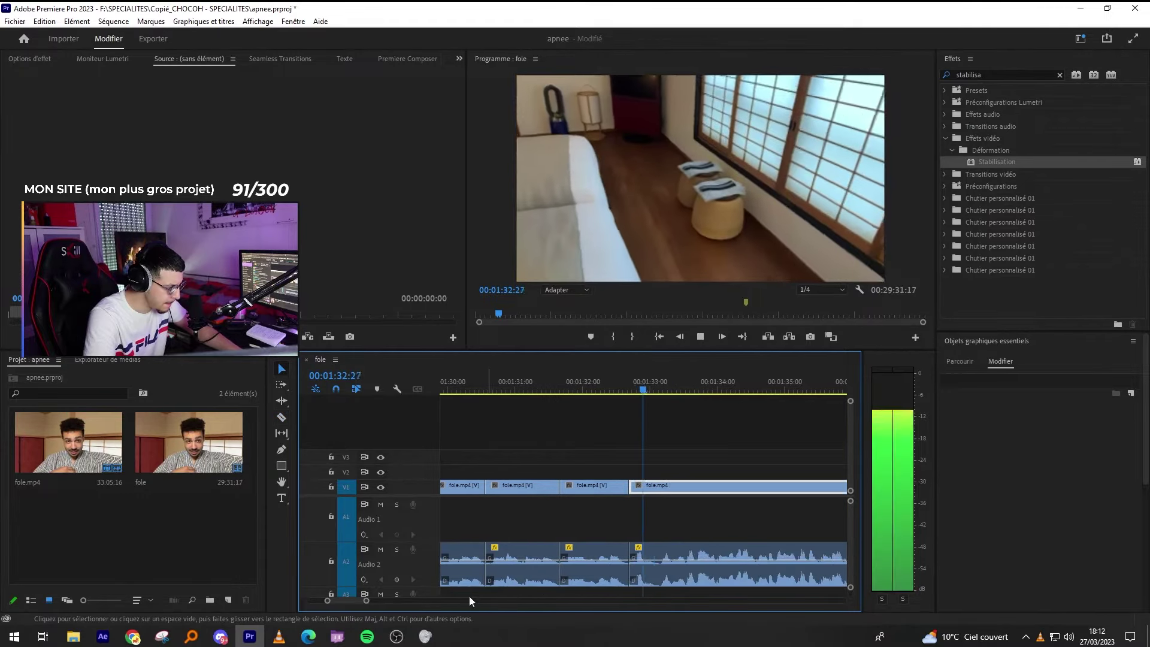
pyautogui.hotkey('ctrl', 's')
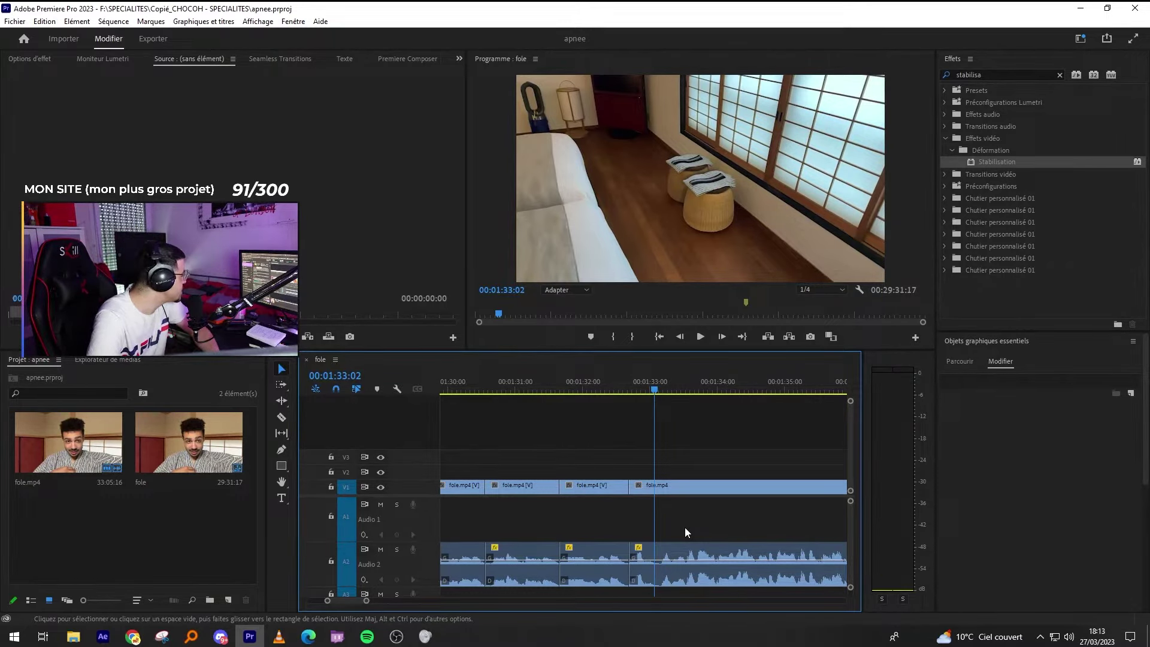
# Link the video and audio of the long clip starting at 00:01:32:21.
pyautogui.click(750, 491)
pyautogui.keyDown('shift'); pyautogui.click(772, 557); pyautogui.keyUp('shift')
pyautogui.hotkey('ctrl', 'l')
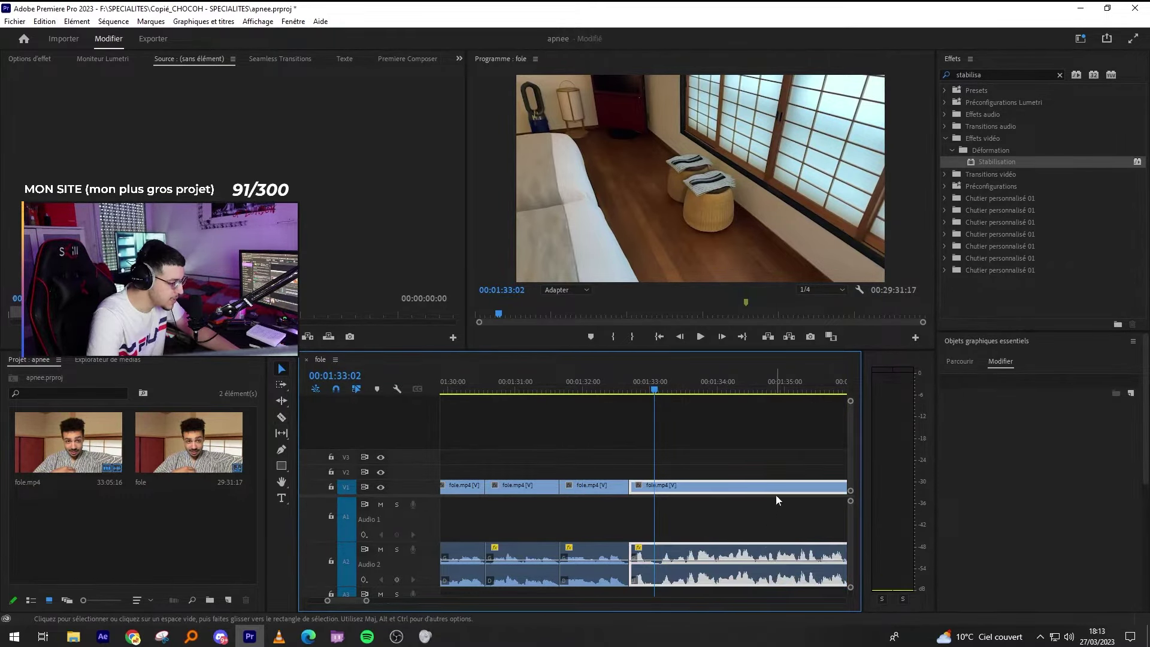
# Try splitting the linked clip at about 00:01:35:00 and ripple-deleting its first part.
pyautogui.press('c')
pyautogui.click(790, 487)
pyautogui.press('v')
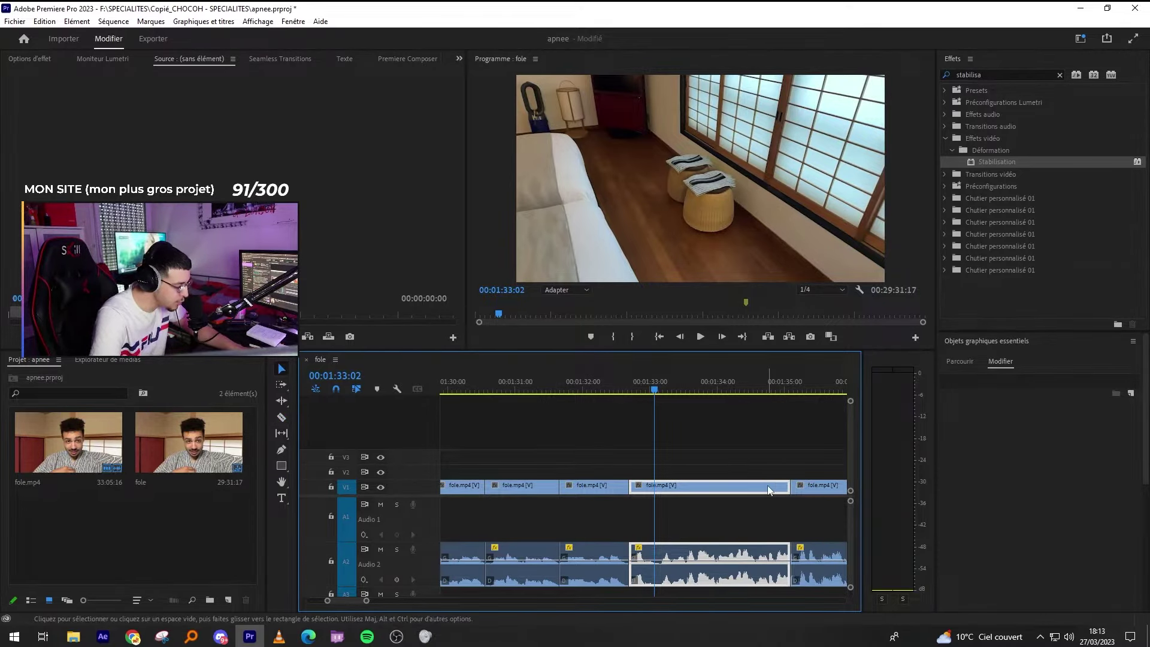
pyautogui.hotkey('shift', 'Delete')
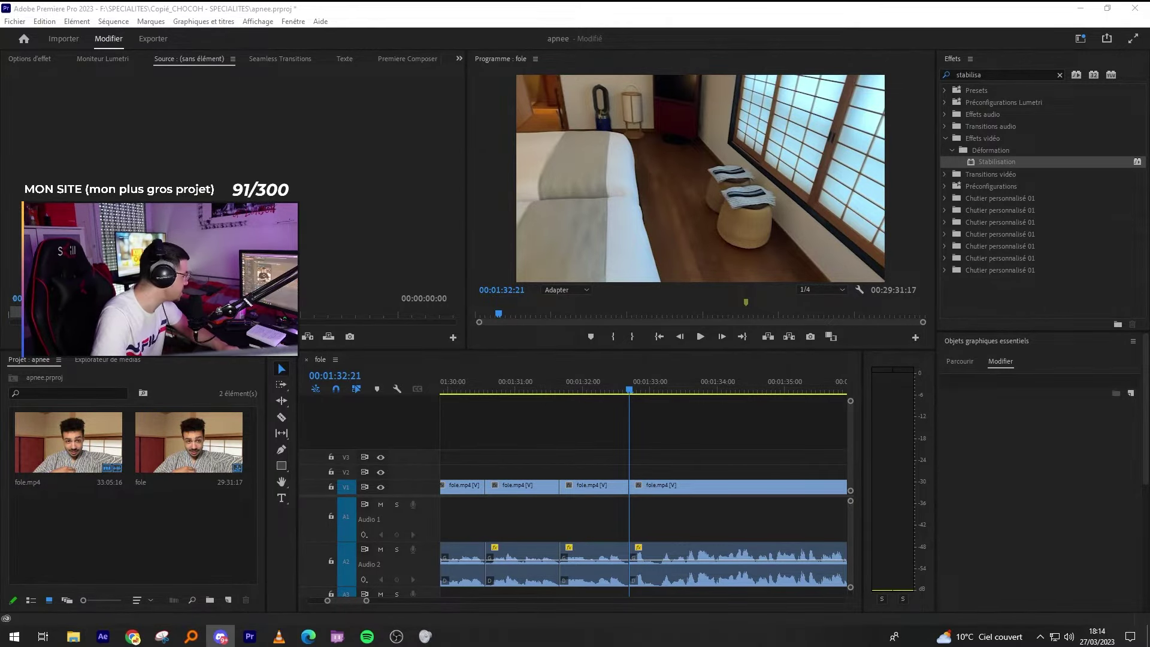
# Switch to Discord, look through the new welcome cards in the bienvenue channel, and return to Premiere Pro.
pyautogui.click(220, 636)
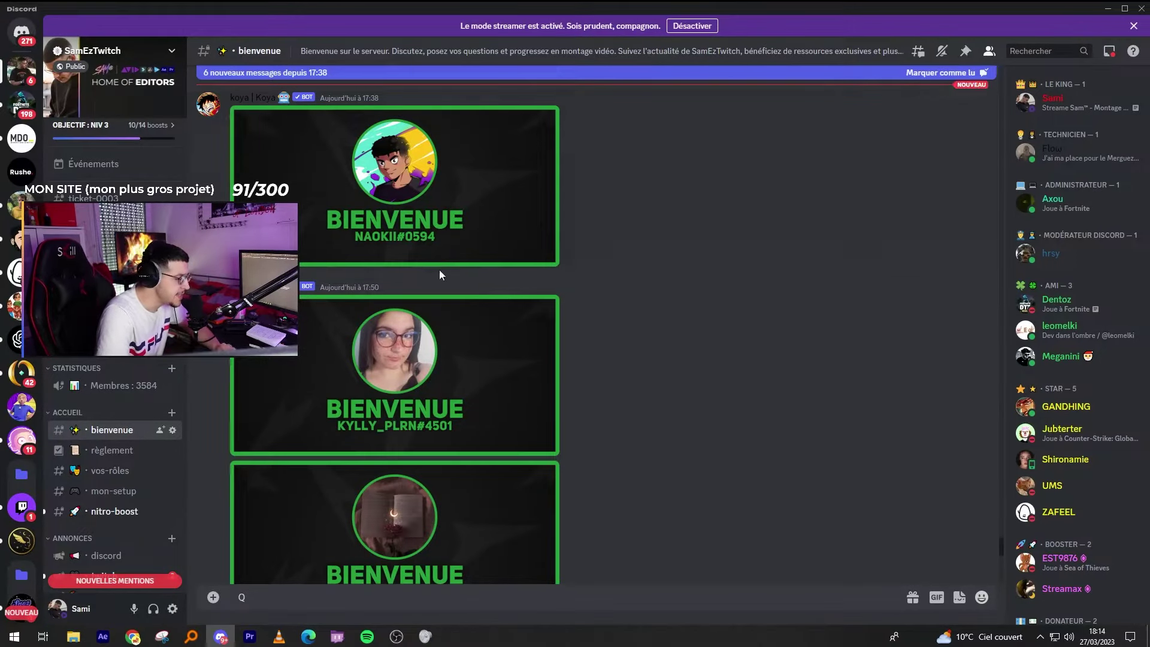
pyautogui.scroll(-5, 428, 252)
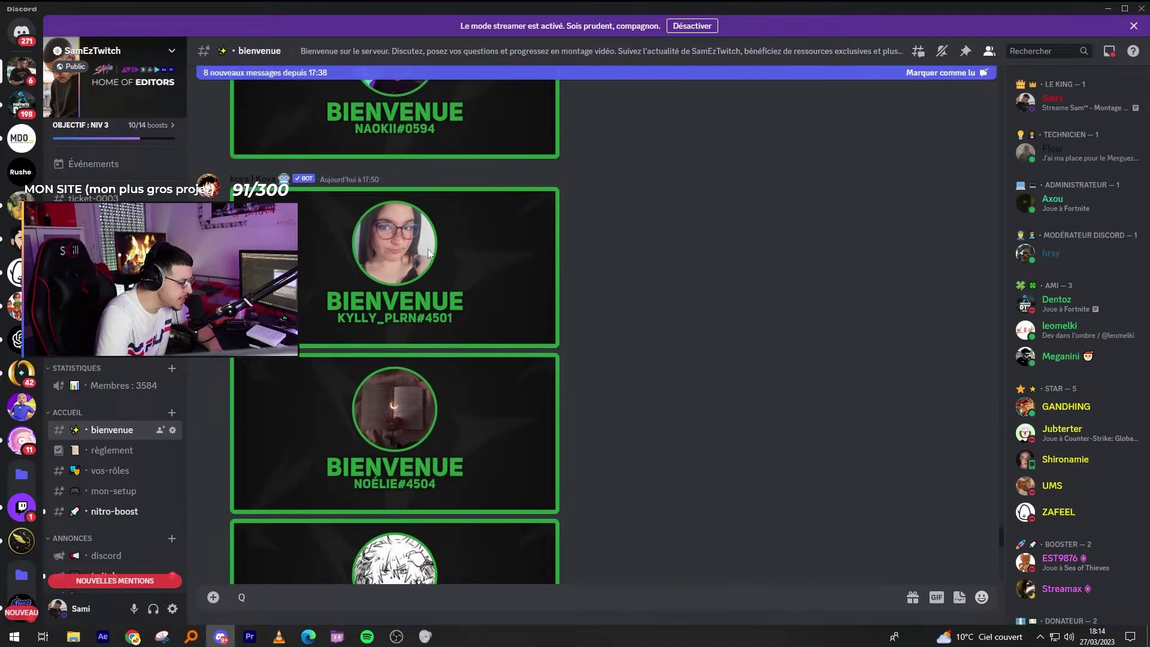
pyautogui.scroll(-4, 425, 343)
pyautogui.click(354, 223)
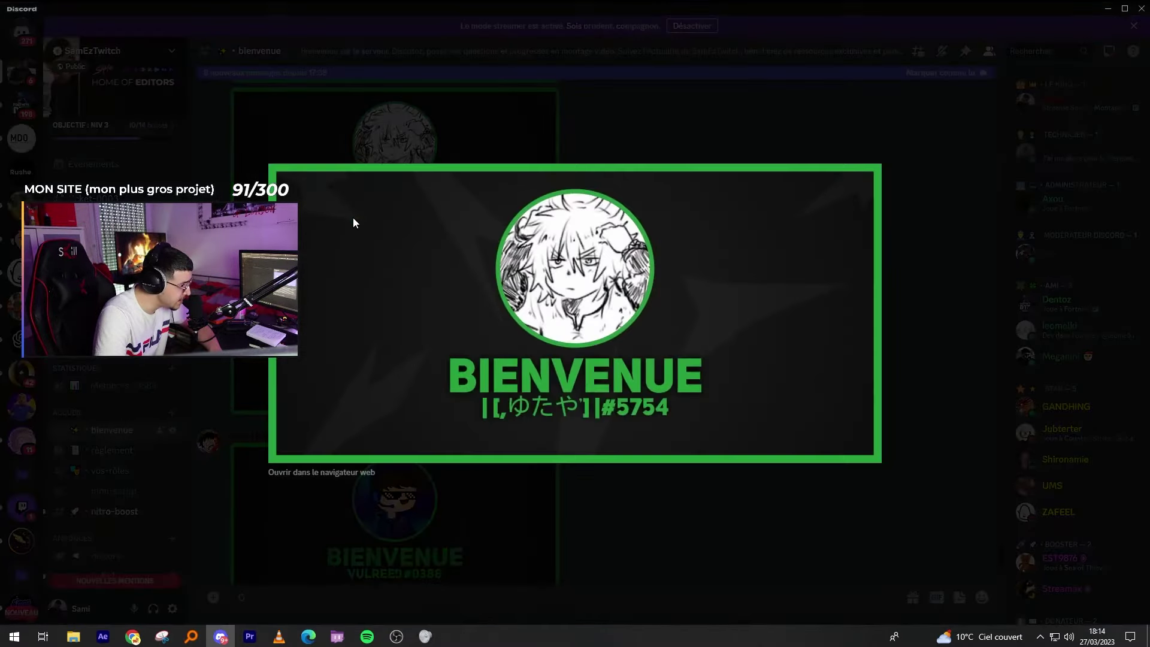
pyautogui.hotkey('alt', 'Tab')
pyautogui.click(500, 164)
pyautogui.scroll(-6, 462, 393)
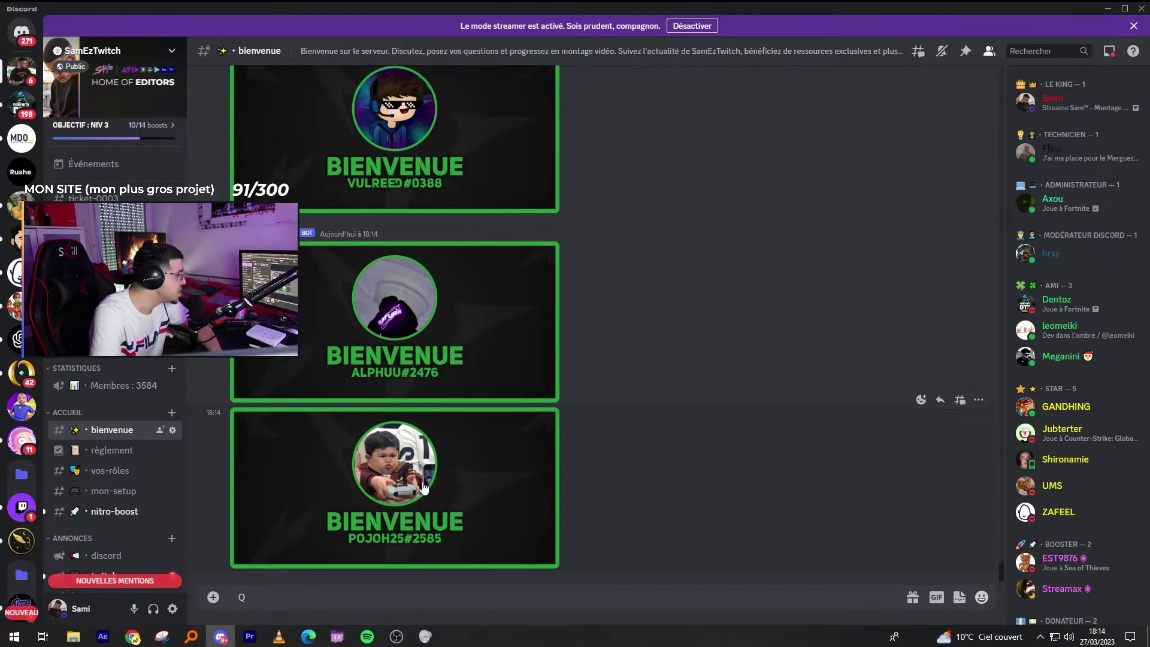
pyautogui.hotkey('alt', 'Tab')
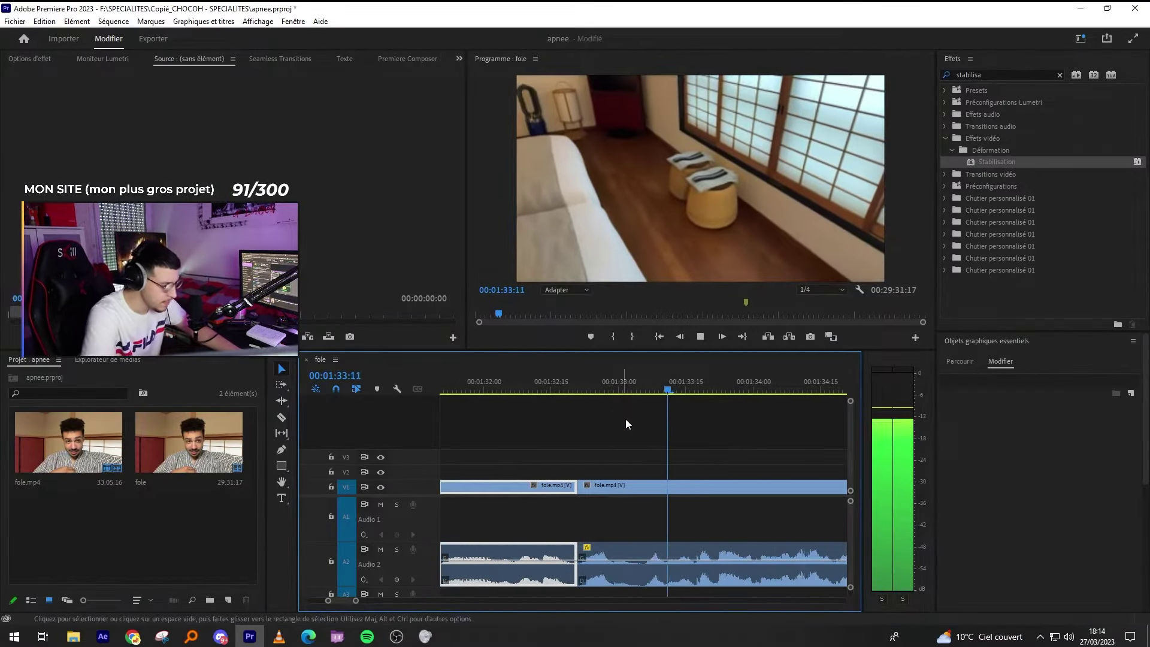
# Play on from 00:01:33:11, split the clip on both sides of the pause near 00:01:40:00, and ripple-delete the piece between.
pyautogui.press('=')
pyautogui.press('-')
pyautogui.press('-')
pyautogui.press('=')
pyautogui.press('=')
pyautogui.press('=')
pyautogui.press('c')
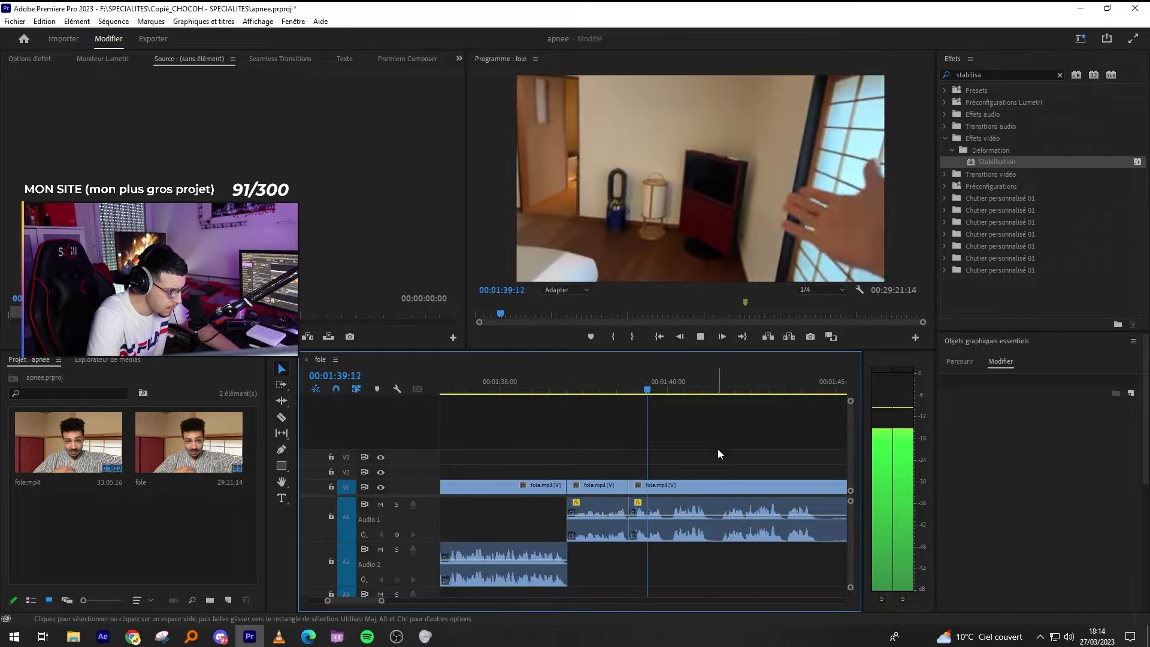
pyautogui.press('=')
pyautogui.press('=')
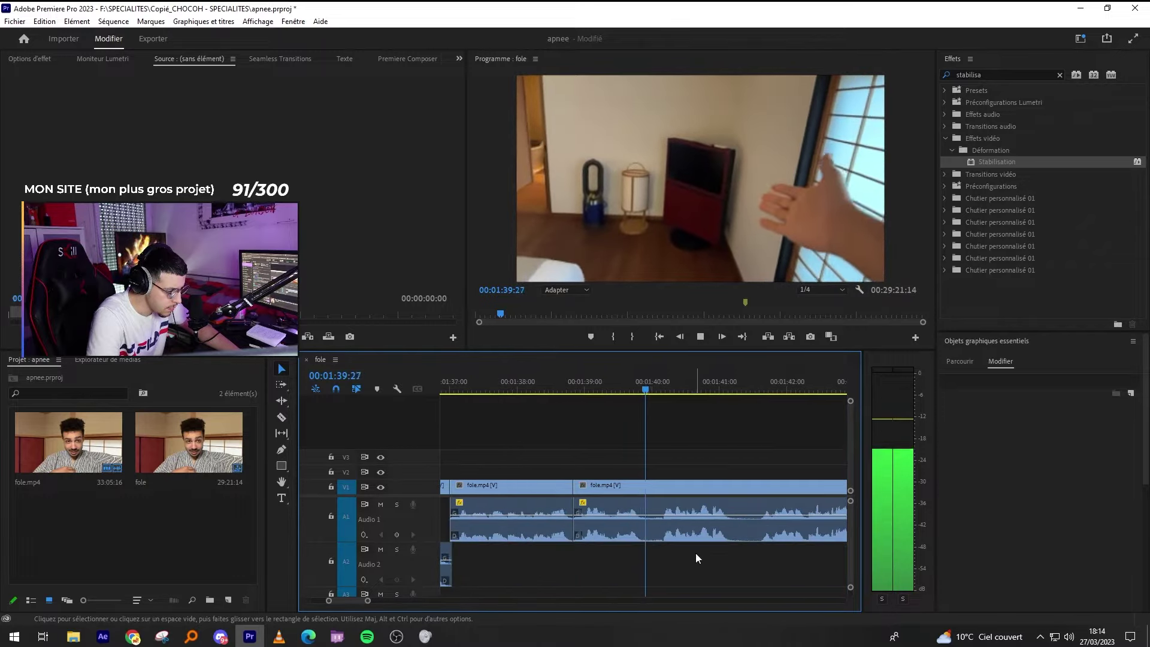
pyautogui.click(632, 535)
pyautogui.click(670, 509)
pyautogui.press('v')
pyautogui.click(665, 484)
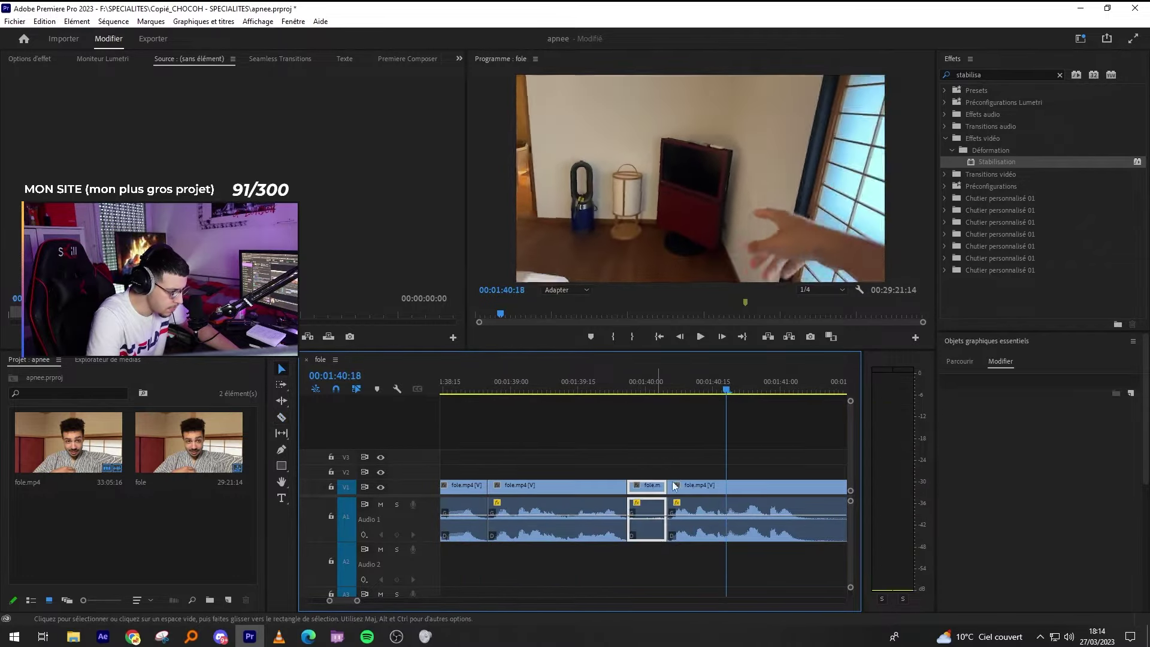
pyautogui.hotkey('shift', 'Delete')
# Replay the latest cuts around 00:01:40:27 and continue playback to about 00:01:42:23.
pyautogui.press('space')
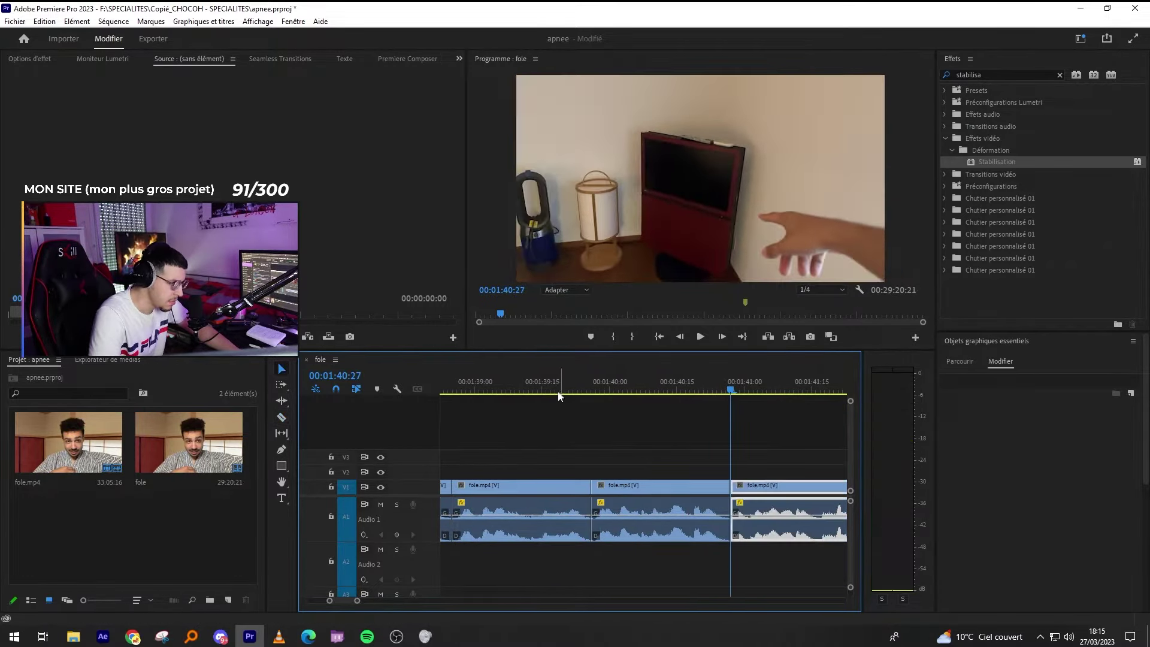
pyautogui.press('-')
pyautogui.press('-')
pyautogui.press('space')
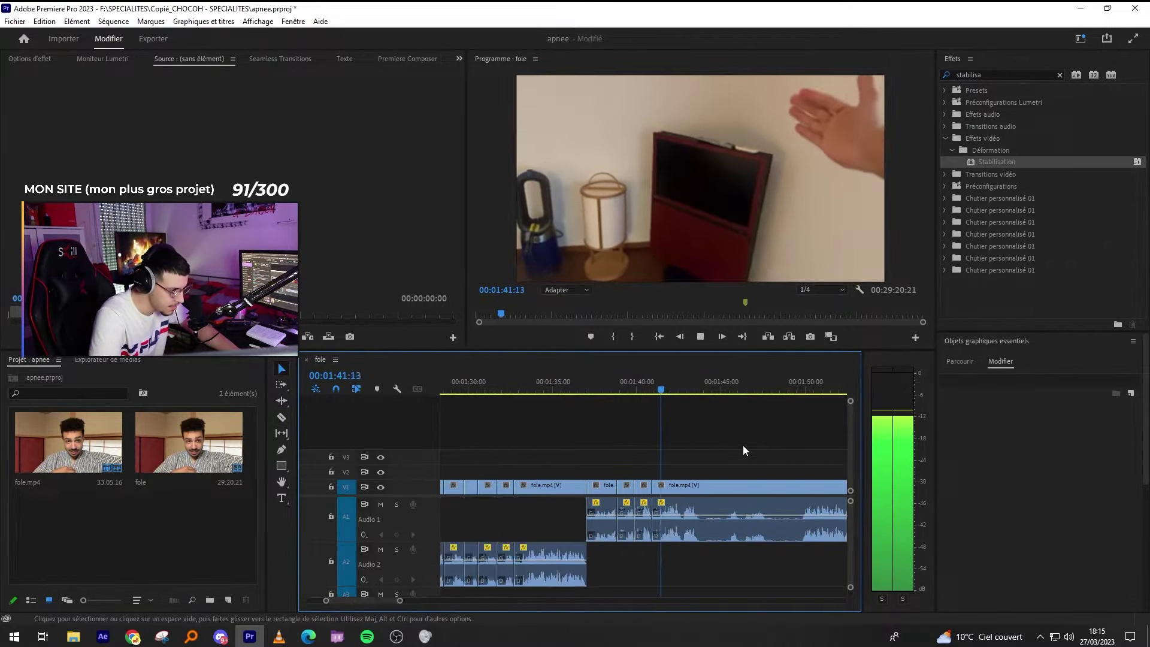
pyautogui.press('space')
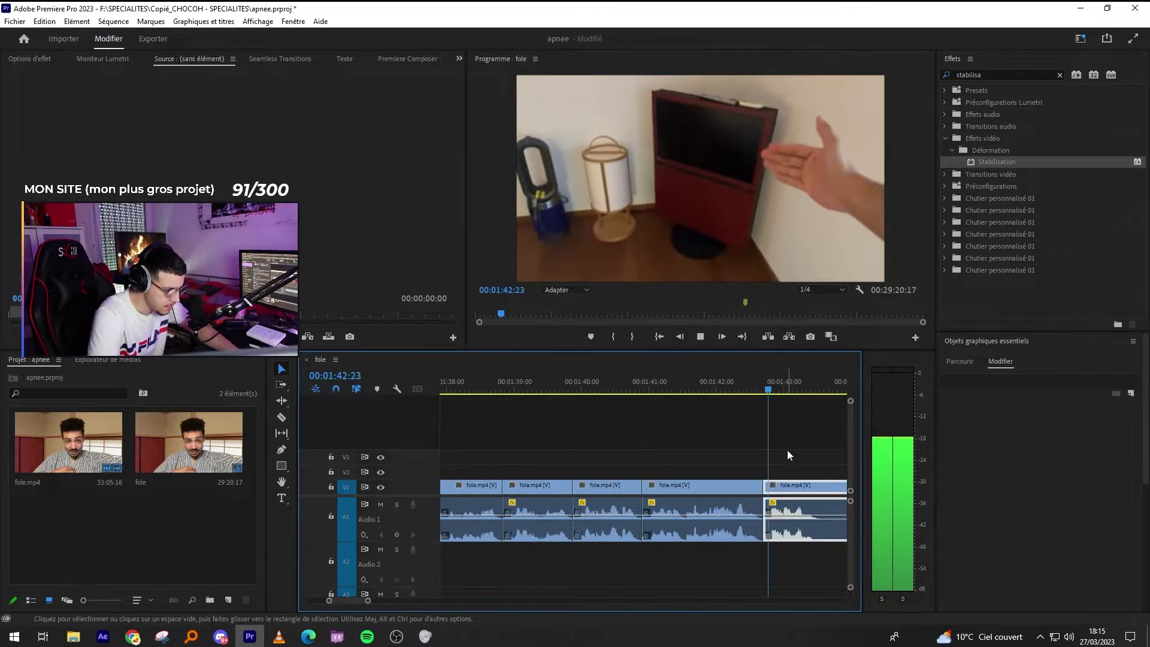
# Split the clip at 00:01:43:17 and where speech resumes, ripple-delete the silence between, and play on to the next pause.
pyautogui.press('c')
pyautogui.press('space')
pyautogui.hotkey('ctrl', 'k')
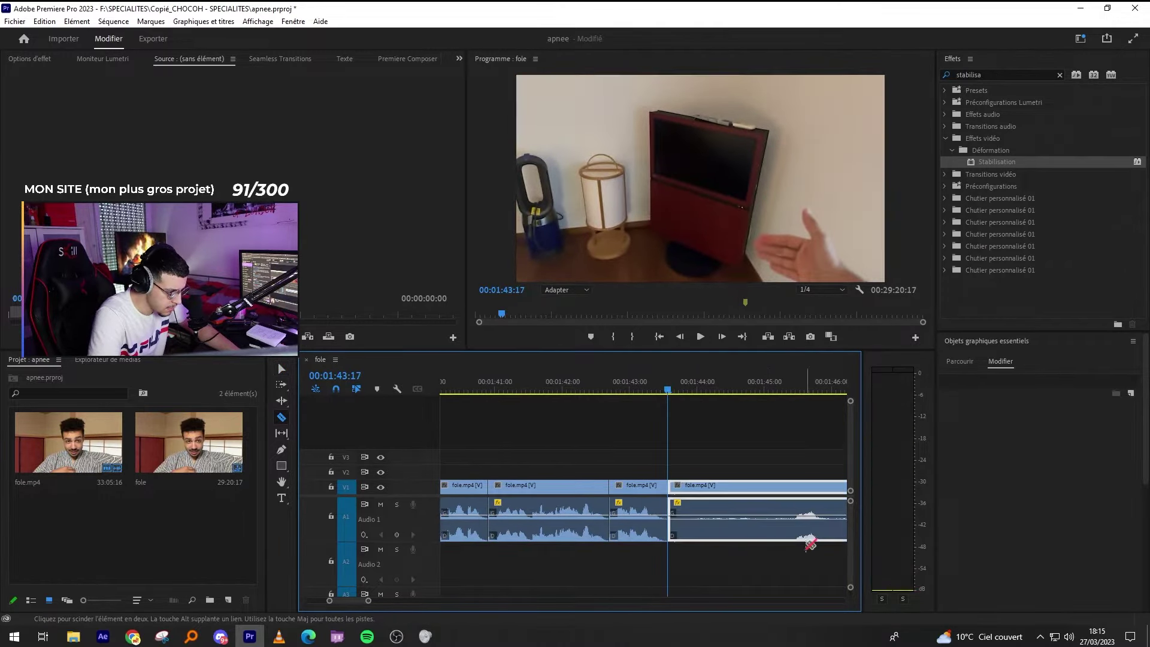
pyautogui.click(792, 536)
pyautogui.press('v')
pyautogui.hotkey('shift', 'Delete')
pyautogui.press('space')
pyautogui.press('q')
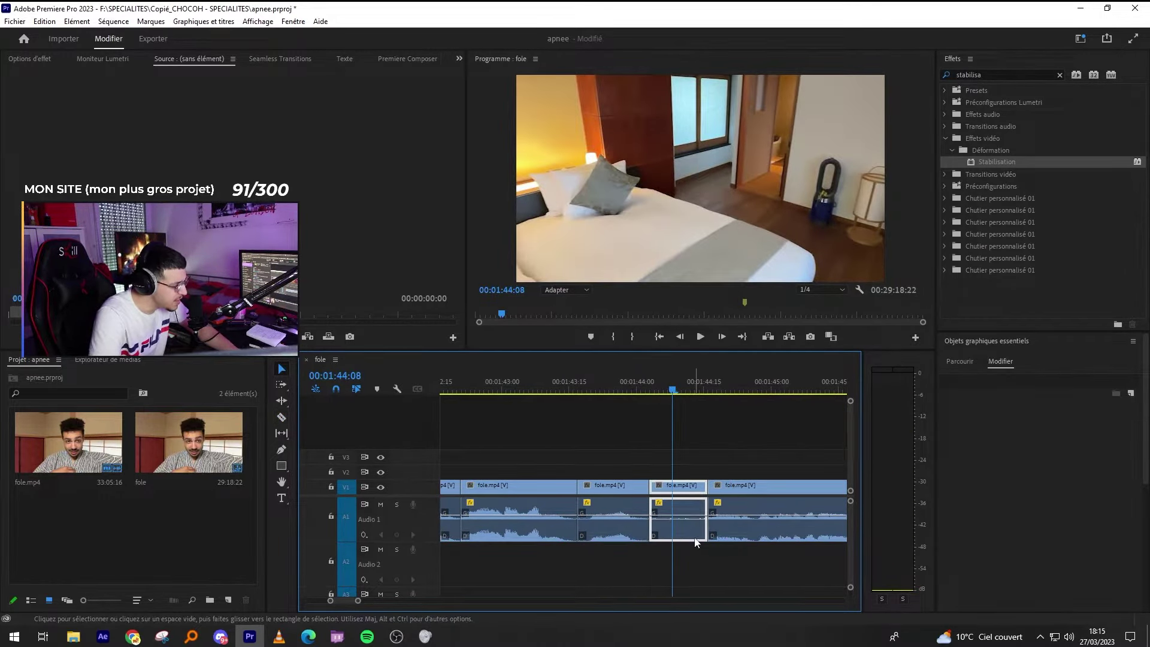
# Play on from 00:01:44:08, split the clip at 00:01:45:08 and where speech resumes, and ripple-delete the silence between.
pyautogui.press('space')
pyautogui.press('-')
pyautogui.press('space')
pyautogui.press('=')
pyautogui.press('c')
pyautogui.click(626, 536)
pyautogui.click(771, 532)
pyautogui.press('v')
pyautogui.click(745, 531)
pyautogui.hotkey('shift', 'Delete')
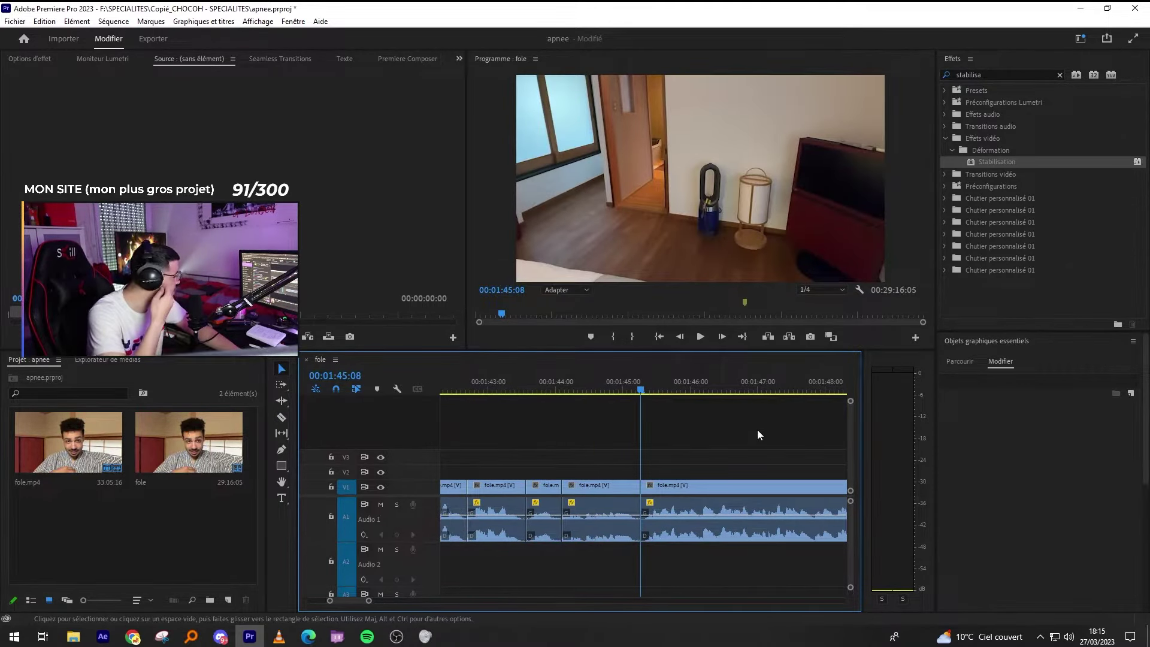
# Switch to Discord, check the newest welcome cards in the bienvenue channel, and return to Premiere Pro.
pyautogui.click(220, 636)
pyautogui.scroll(3, 565, 499)
pyautogui.scroll(2, 565, 500)
pyautogui.scroll(-5, 434, 372)
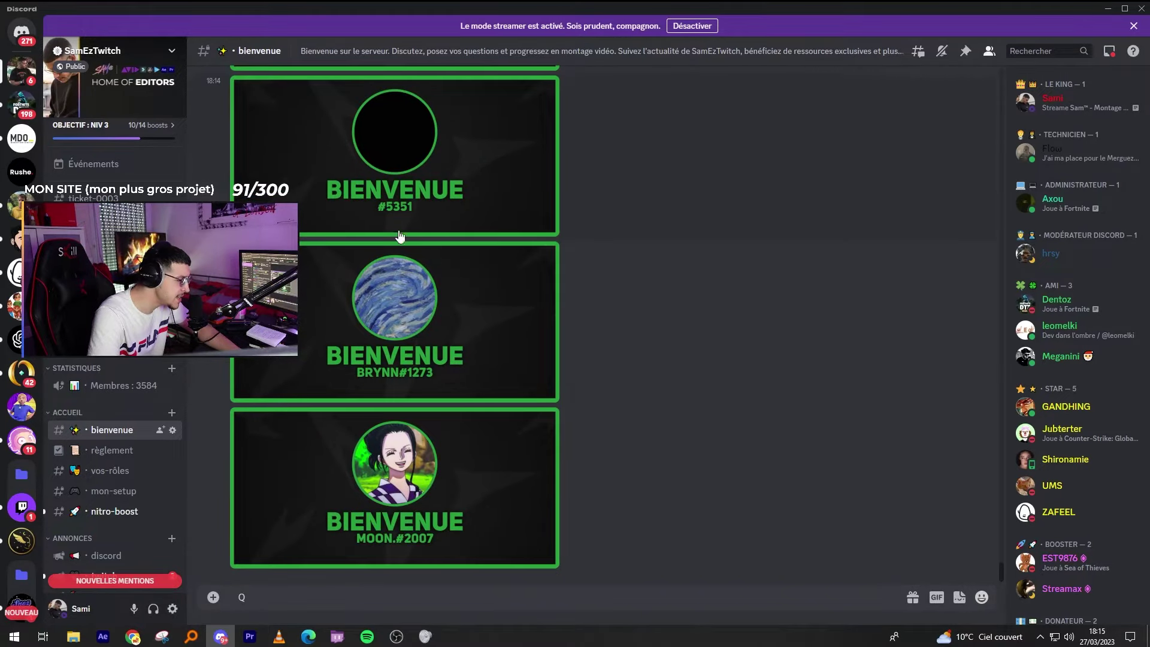
pyautogui.hotkey('alt', 'Tab')
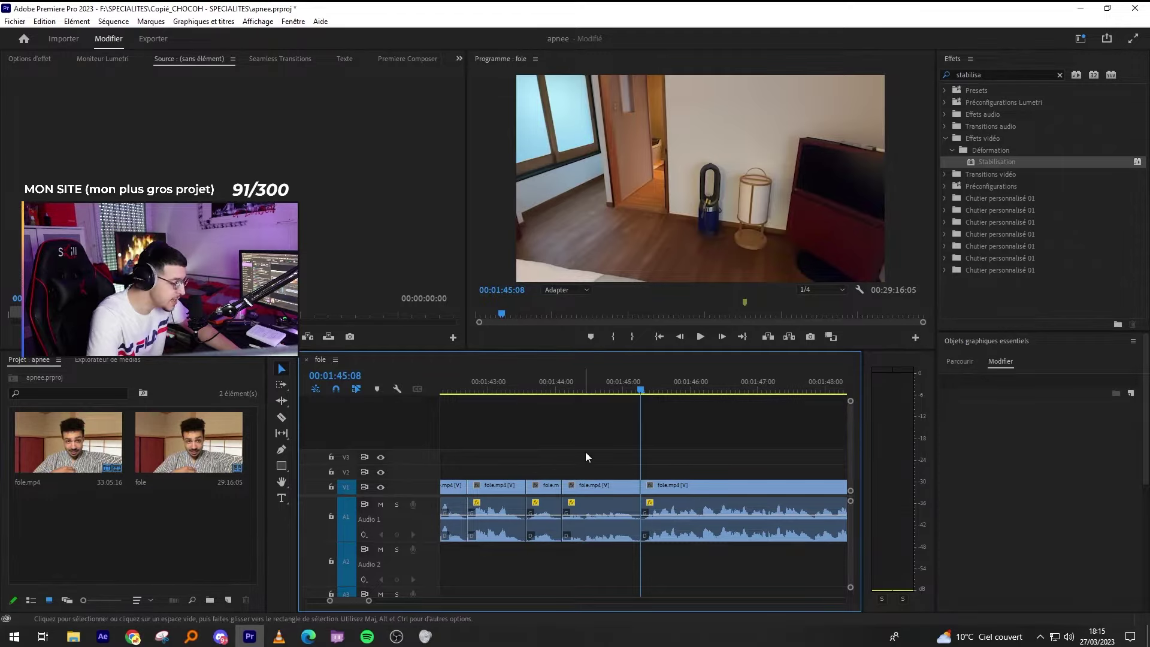
# Split the clip two frames after the cut at 00:01:45:08 and ripple-delete the tiny piece between.
pyautogui.press('-')
pyautogui.press('=')
pyautogui.press('=')
pyautogui.press('=')
pyautogui.press('=')
pyautogui.press('c')
pyautogui.click(679, 527)
pyautogui.press('v')
pyautogui.click(662, 527)
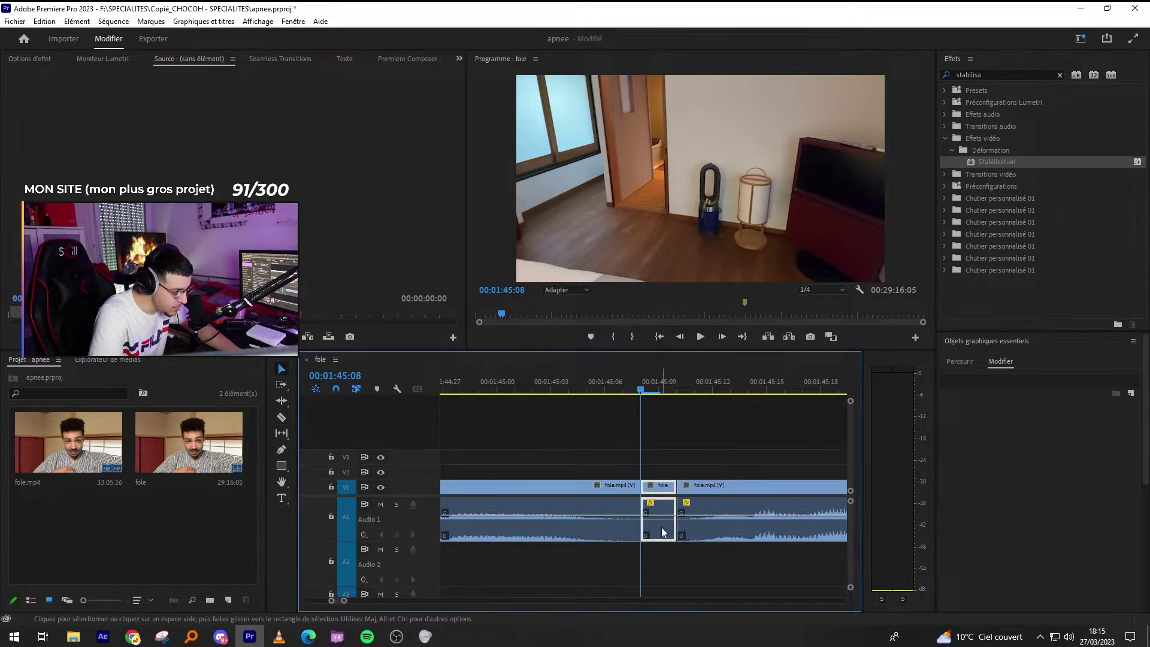
pyautogui.hotkey('shift', 'Delete')
# Split off the last frame of the clip before the cut at 00:01:45:08, ripple-delete it, and save the project.
pyautogui.click(623, 503)
pyautogui.press('c')
pyautogui.click(630, 504)
pyautogui.press('v')
pyautogui.click(632, 504)
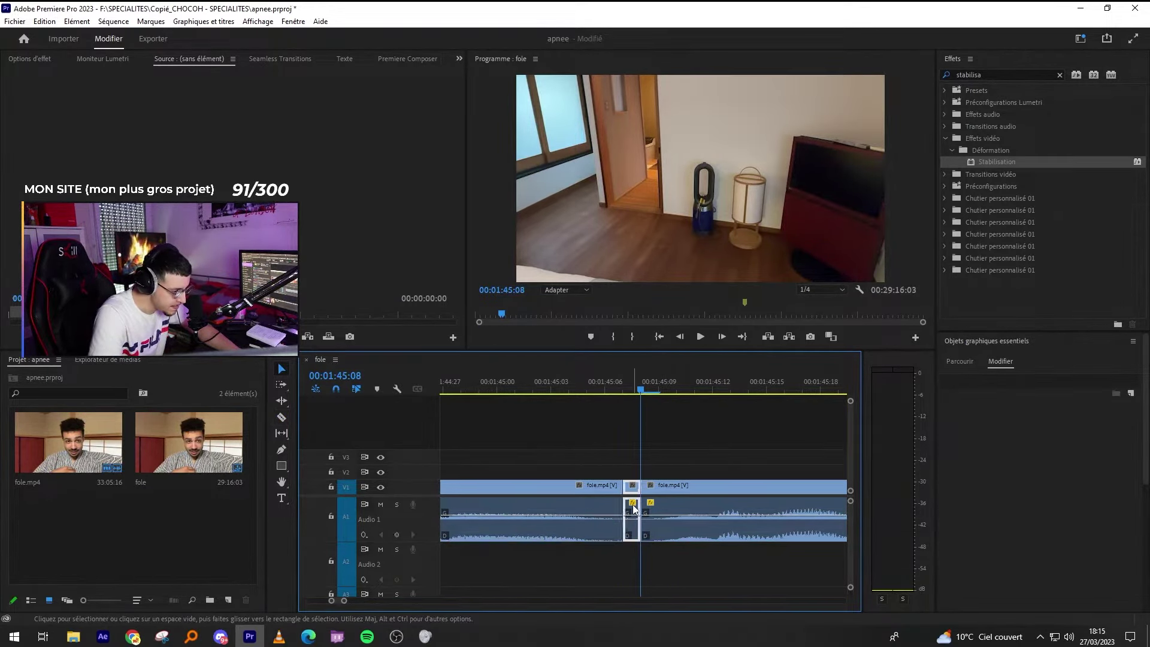
pyautogui.hotkey('shift', 'Delete')
pyautogui.press('-')
pyautogui.press('-')
pyautogui.press('-')
pyautogui.press('-')
pyautogui.hotkey('ctrl', 's')
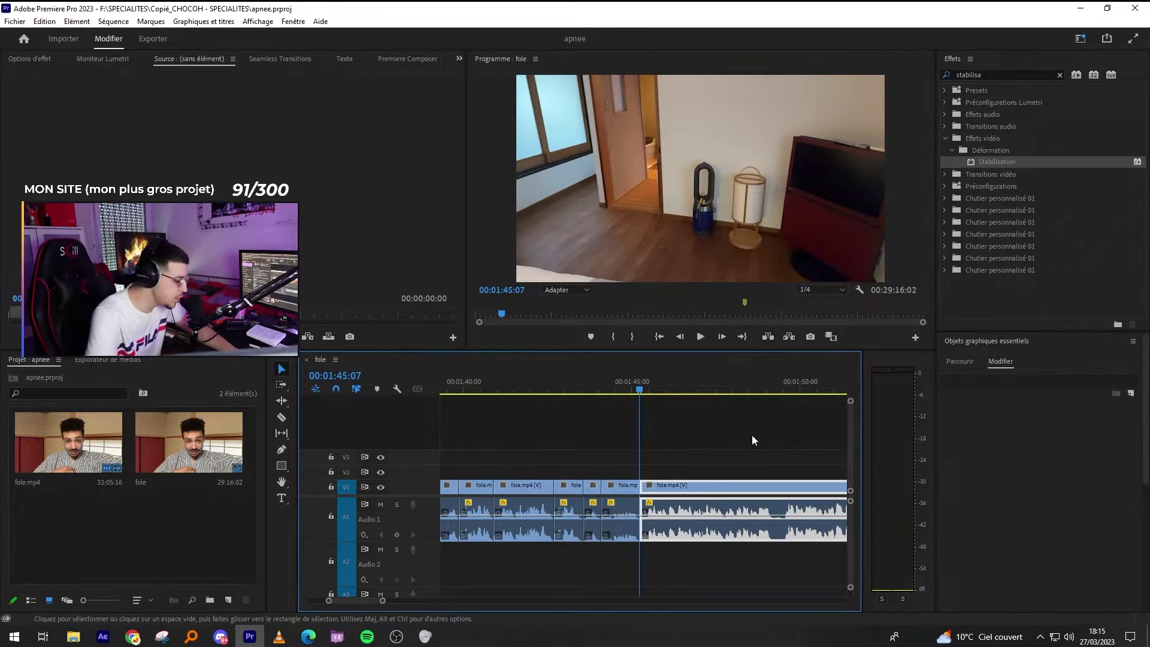
# Switch to Spotify, bring its window into view, skip ahead through the tracks, and return to Premiere Pro.
pyautogui.click(752, 435)
pyautogui.click(366, 636)
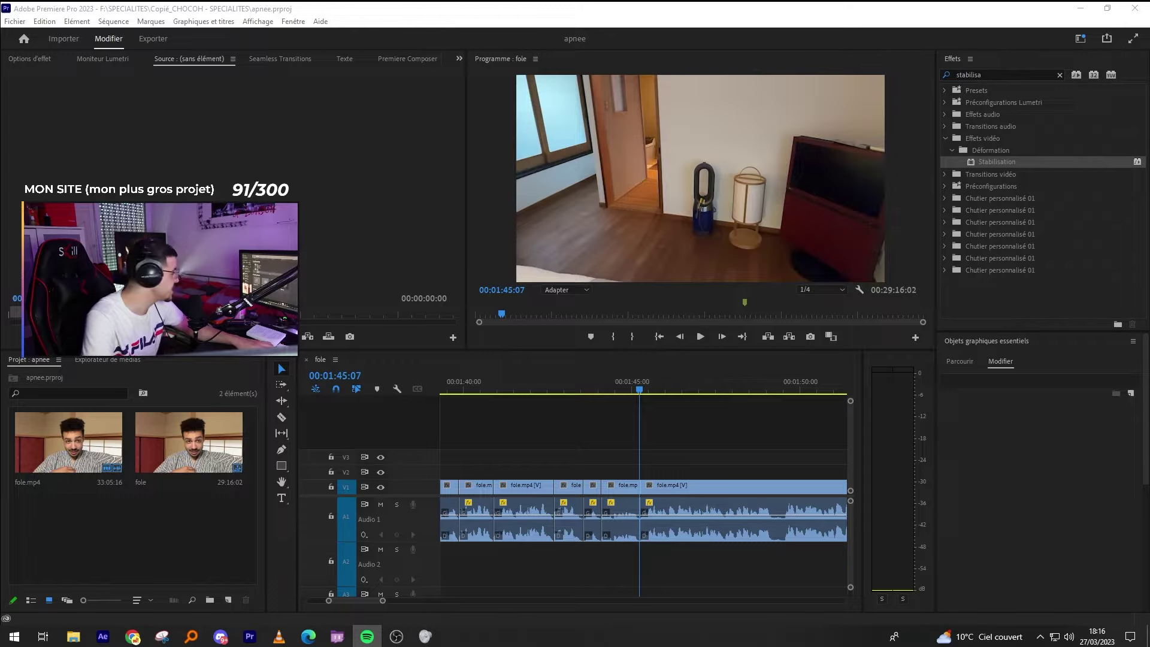
pyautogui.moveTo(0, 200); pyautogui.dragTo(773, 185)
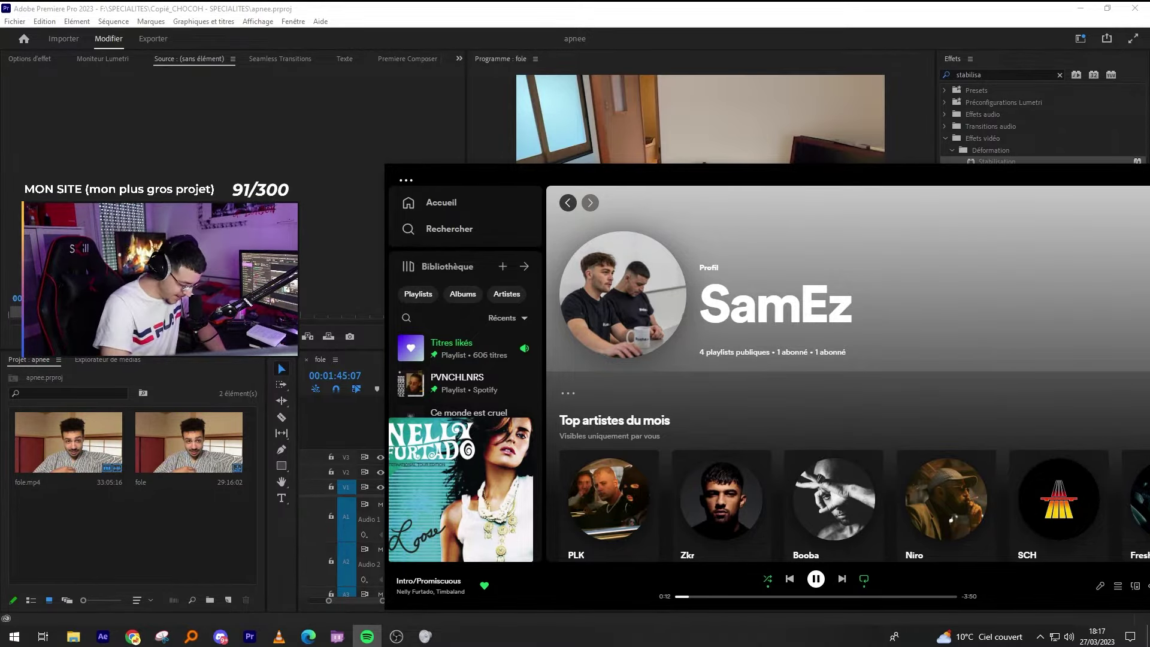
pyautogui.hotkey('ctrl', 'Right')
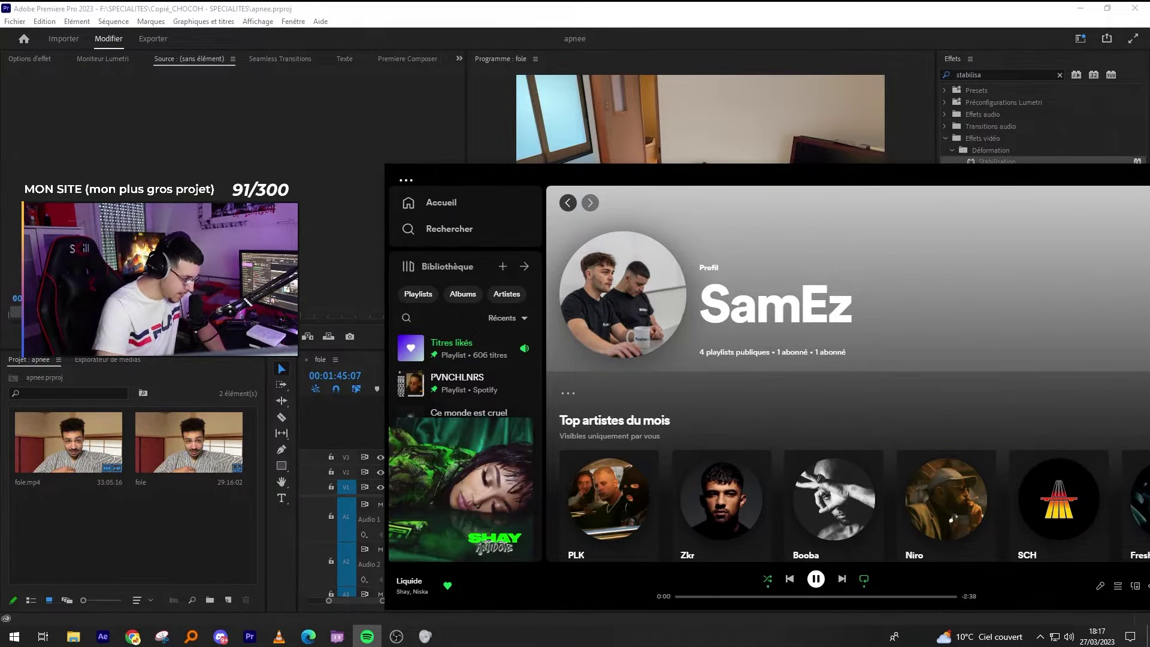
pyautogui.press('XF86AudioNext')
pyautogui.click(844, 578)
pyautogui.click(574, 11)
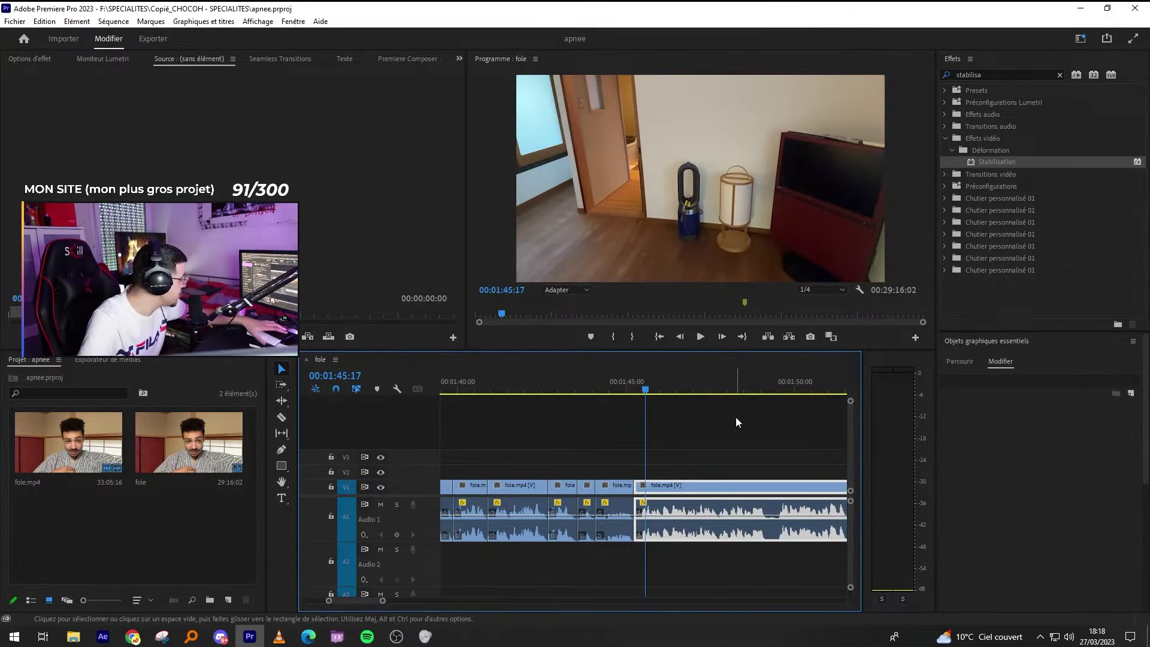
# Play on from 00:01:45:17, split the clip on both sides of the pause near 00:01:49:15, and ripple-delete the piece between.
pyautogui.press('-')
pyautogui.press('space')
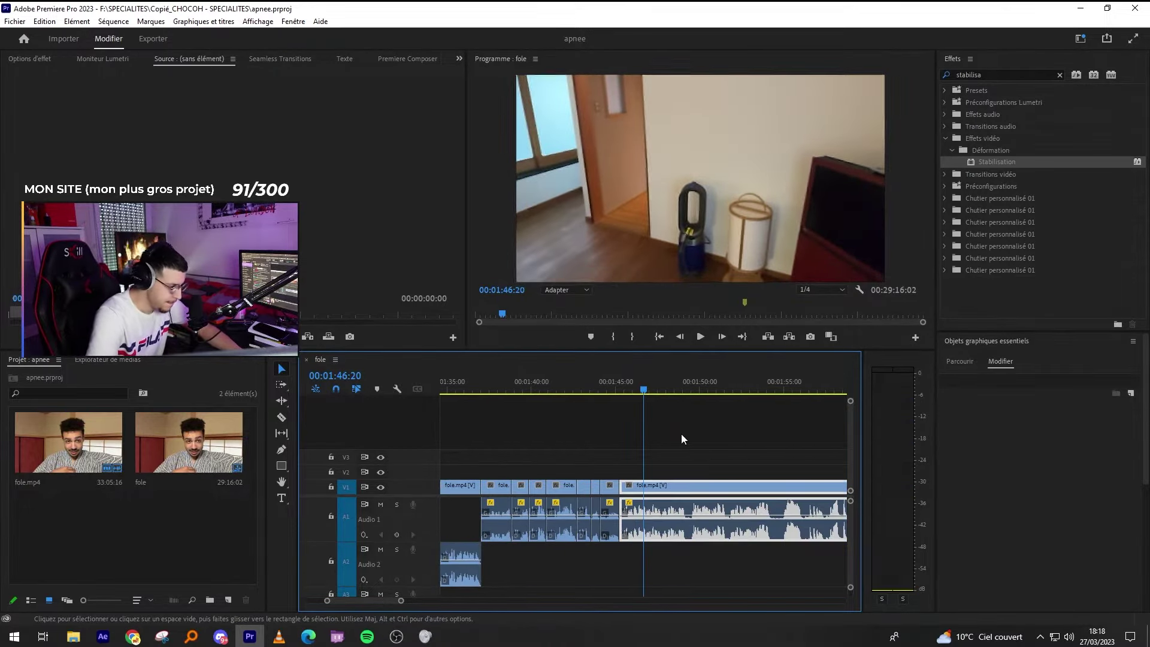
pyautogui.press('=')
pyautogui.press('=')
pyautogui.press('=')
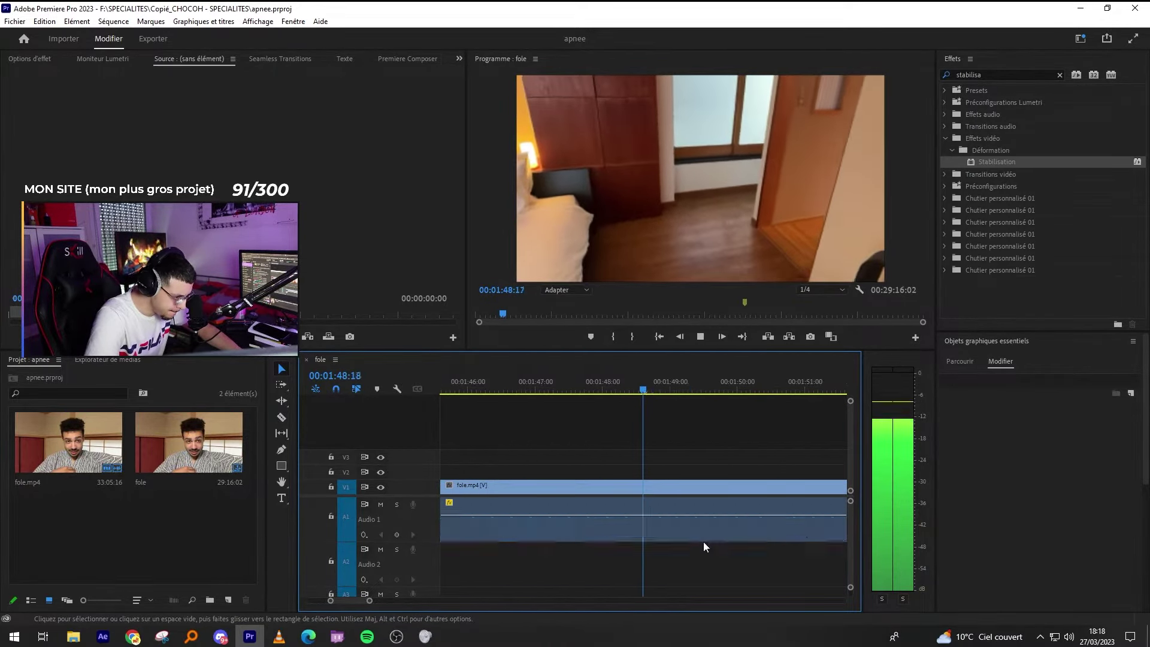
pyautogui.press('c')
pyautogui.click(695, 533)
pyautogui.click(727, 533)
pyautogui.press('v')
pyautogui.click(711, 527)
pyautogui.hotkey('shift', 'Delete')
# Replay the passage starting near 00:01:45:07 and ripple-delete the unwanted clip before the latest cut.
pyautogui.press('-')
pyautogui.press('-')
pyautogui.moveTo(534, 391)
pyautogui.mouseDown()
pyautogui.moveTo(588, 393)
pyautogui.moveTo(556, 391)
pyautogui.mouseUp()
pyautogui.click(646, 438)
pyautogui.press('space')
pyautogui.press('-')
pyautogui.press('=')
pyautogui.press('=')
pyautogui.click(695, 513)
pyautogui.hotkey('shift', 'Delete')
# Play the footage that follows the new join and split the clip at about 00:01:50:15.
pyautogui.press('=')
pyautogui.press('-')
pyautogui.click(723, 390)
pyautogui.press('space')
pyautogui.press('-')
pyautogui.press('=')
pyautogui.press('c')
pyautogui.click(711, 527)
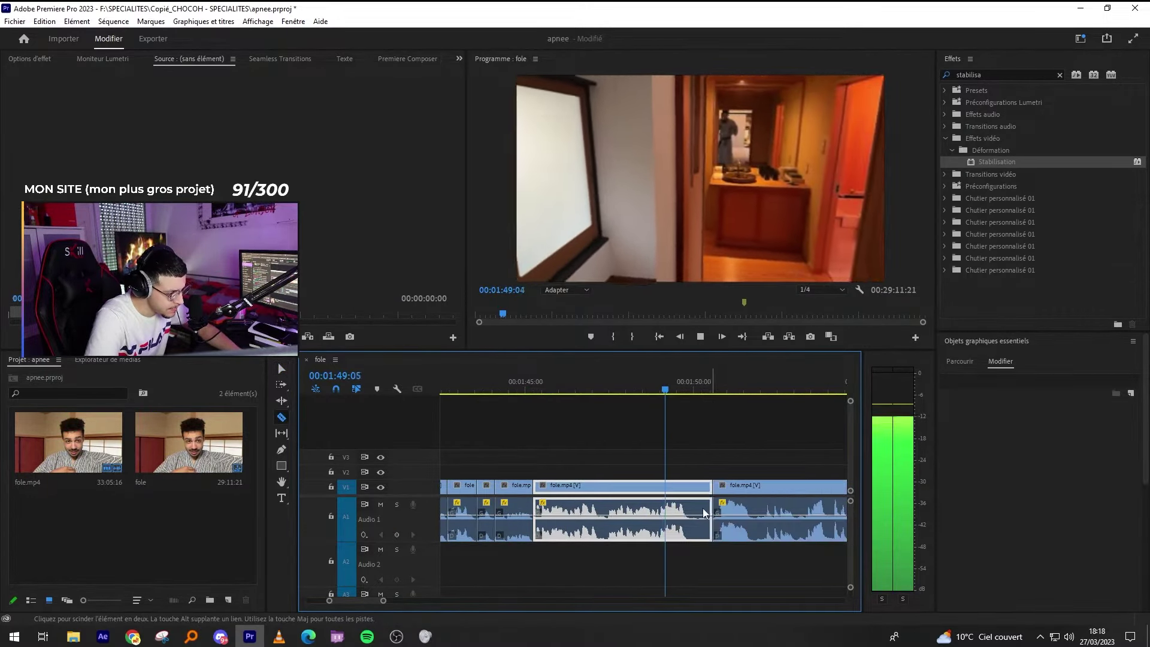
# Try ripple-deleting the clip between 00:01:45:07 and 00:01:50:15, play the result, and undo the deletion.
pyautogui.press('v')
pyautogui.hotkey('shift', 'Delete')
pyautogui.press('-')
pyautogui.press('=')
pyautogui.moveTo(732, 468); pyautogui.dragTo(706, 534)
pyautogui.press('=')
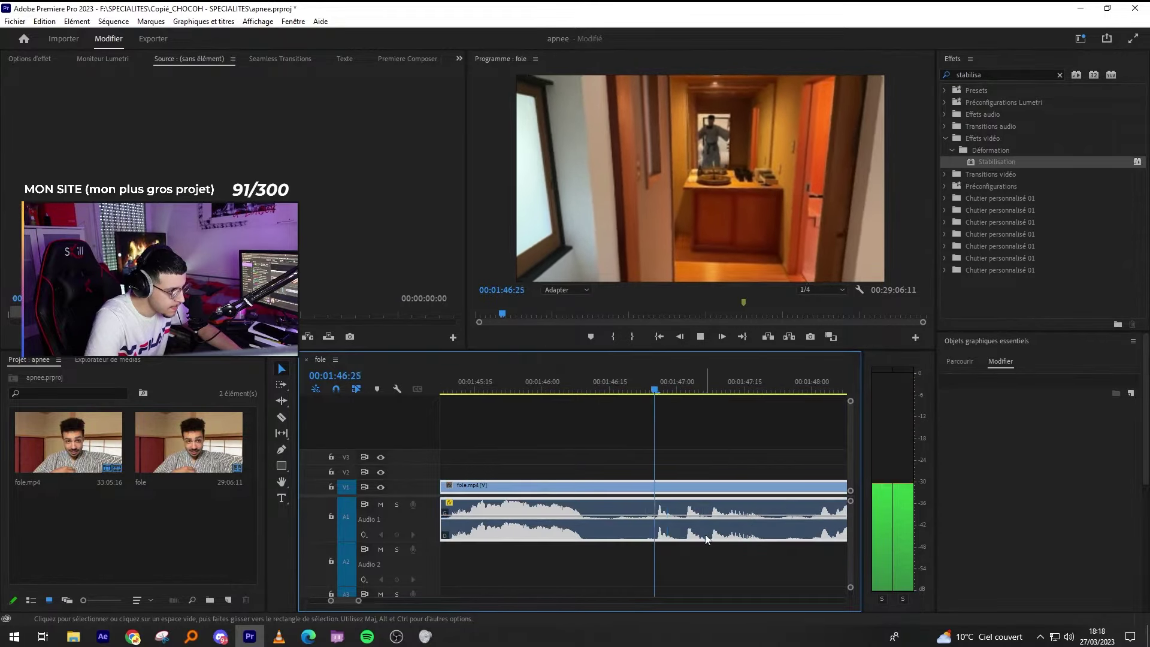
pyautogui.press('c')
pyautogui.press('space')
pyautogui.hotkey('ctrl', 'z')
# Replay the passage up to about 00:01:50:03 and ripple-delete the clip running from 00:01:45:07 to 00:01:50:15.
pyautogui.press('-')
pyautogui.press('space')
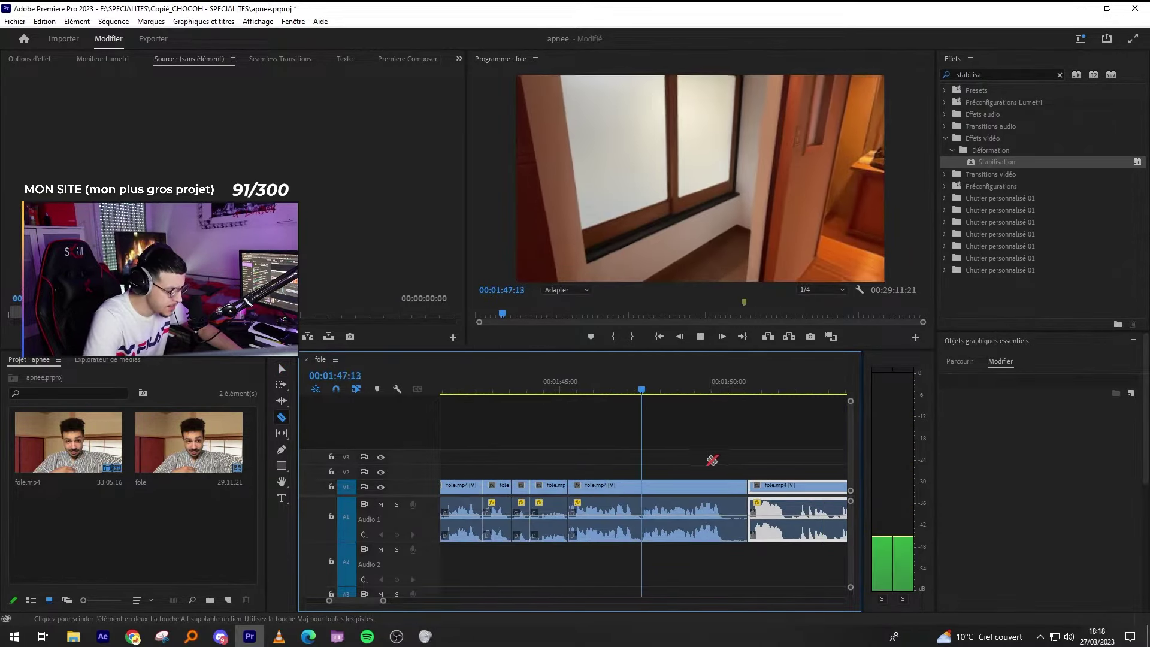
pyautogui.press('=')
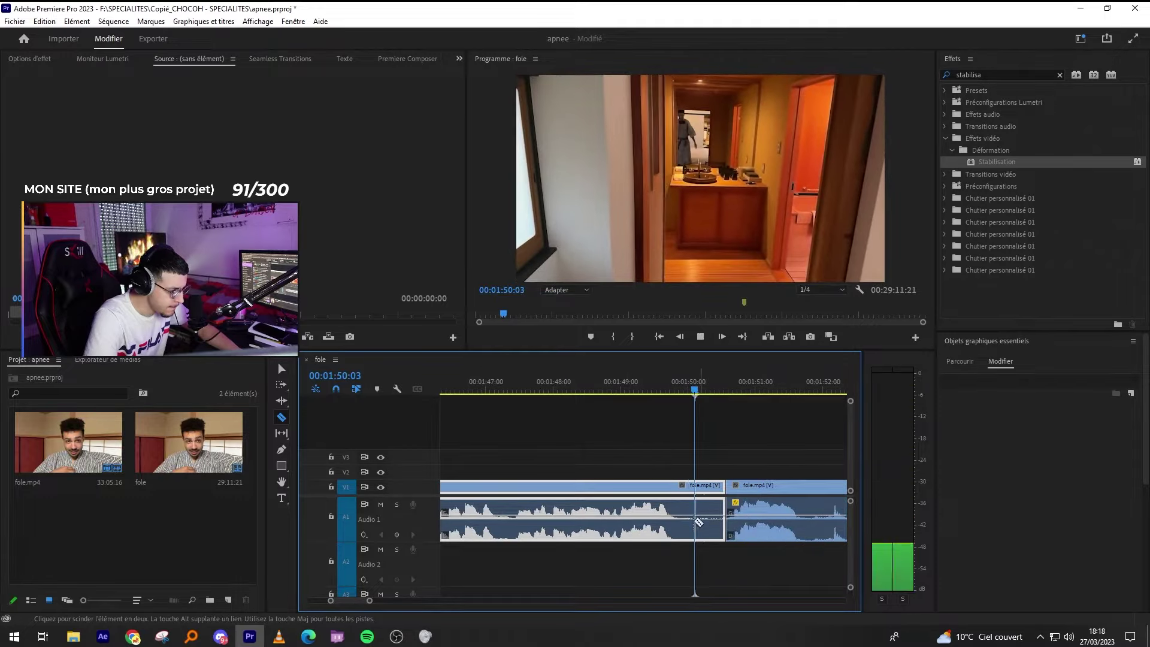
pyautogui.hotkey('shift', 'Delete')
pyautogui.press('-')
pyautogui.press('-')
pyautogui.press('=')
# Split the clip on both sides of the short silence near 00:01:46:12, ripple-delete it, and resume playback.
pyautogui.click(719, 521)
pyautogui.click(693, 522)
pyautogui.press('space')
pyautogui.press('v')
pyautogui.click(706, 510)
pyautogui.hotkey('shift', 'Delete')
pyautogui.press('space')
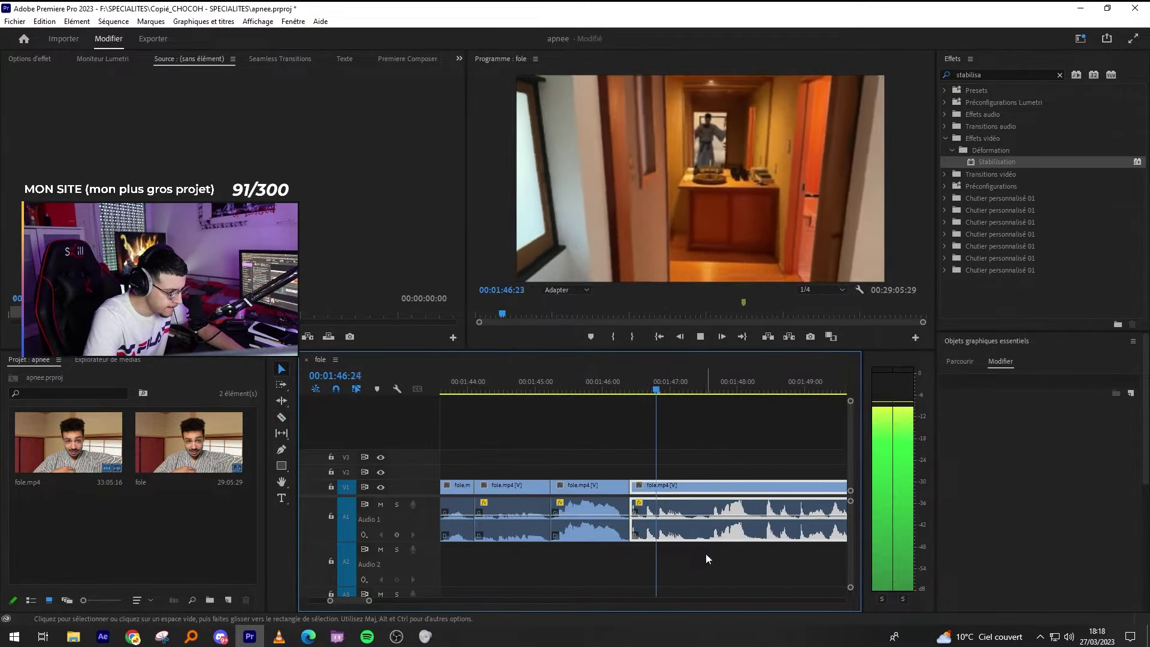
# Split around the brief pause near 00:01:47:10 and ripple-delete it, undoing the first deletion on the way.
pyautogui.press('c')
pyautogui.click(708, 531)
pyautogui.click(691, 530)
pyautogui.hotkey('shift', 'Delete')
pyautogui.press('-')
pyautogui.hotkey('ctrl', 'z')
pyautogui.click(668, 521)
pyautogui.hotkey('shift', 'Delete')
pyautogui.press('-')
pyautogui.click(709, 503)
pyautogui.press('=')
pyautogui.press('=')
# Play on past 00:01:50:14, split the clip at 00:01:51:00 and where speech resumes, and ripple-delete the pause between.
pyautogui.click(698, 434)
pyautogui.press('-')
pyautogui.press('c')
pyautogui.scroll(-1, 695, 484)
pyautogui.scroll(1, 717, 479)
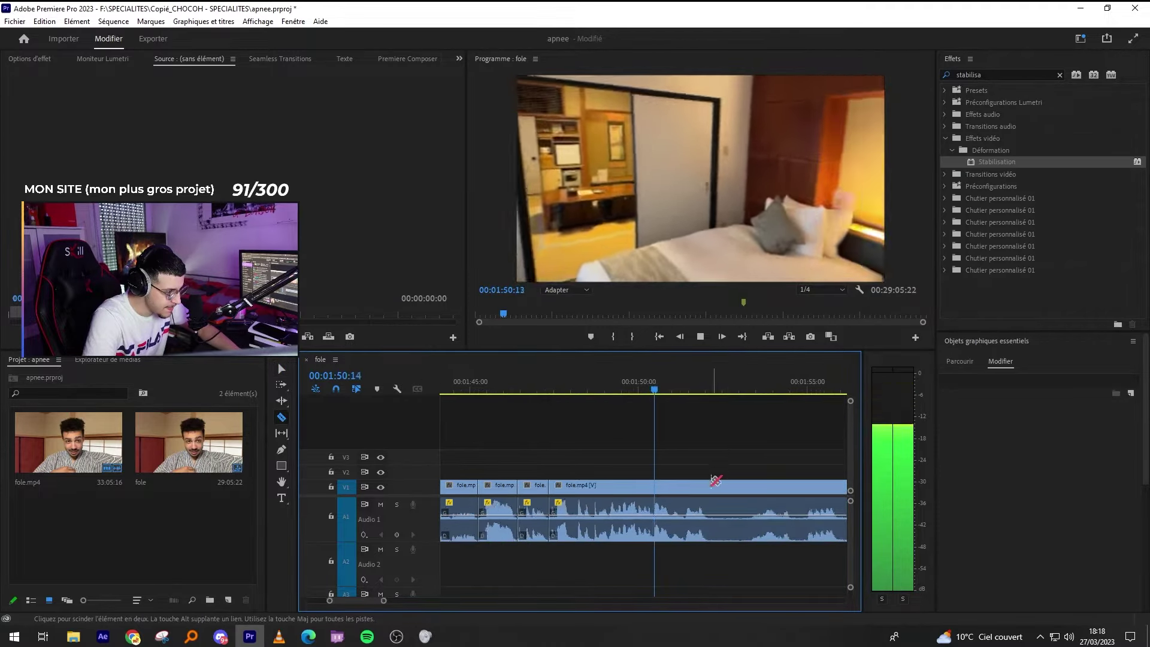
pyautogui.scroll(-1, 707, 503)
pyautogui.press('v')
pyautogui.press('c')
pyautogui.click(651, 531)
pyautogui.click(731, 533)
pyautogui.press('v')
pyautogui.click(719, 527)
pyautogui.hotkey('shift', 'Delete')
pyautogui.press('-')
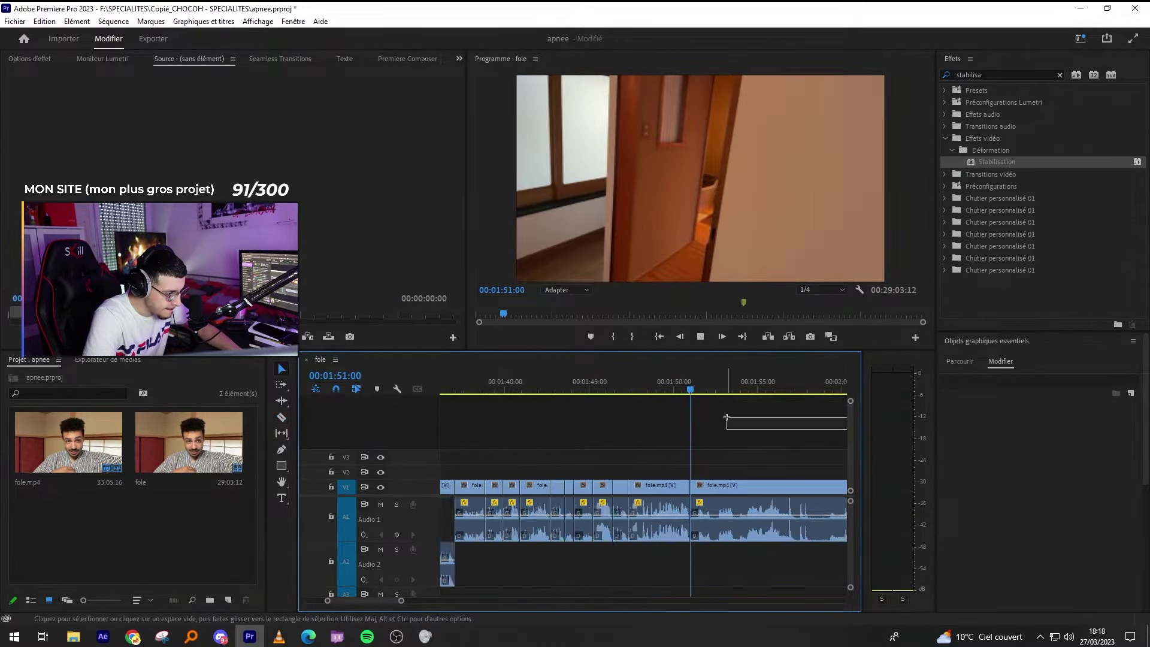
# Split the clip at about 00:01:52:06 and 00:01:52:20 and ripple-delete the silence between the splits.
pyautogui.press('=')
pyautogui.press('=')
pyautogui.press('=')
pyautogui.press('c')
pyautogui.click(739, 526)
pyautogui.press('c')
pyautogui.click(697, 527)
pyautogui.press('v')
pyautogui.click(722, 528)
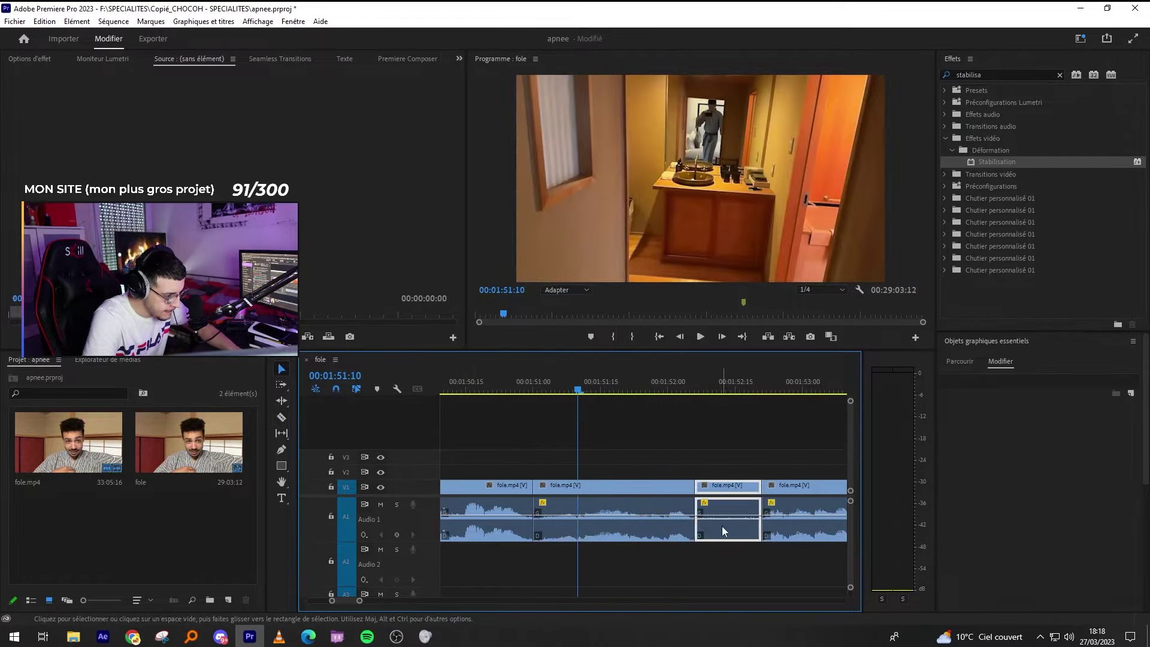
pyautogui.hotkey('shift', 'Delete')
# Try splitting and ripple-deleting another short piece near 00:01:53:03, undo it, and continue playback.
pyautogui.press('c')
pyautogui.click(687, 522)
pyautogui.hotkey('shift', 'Delete')
pyautogui.hotkey('ctrl', 'z')
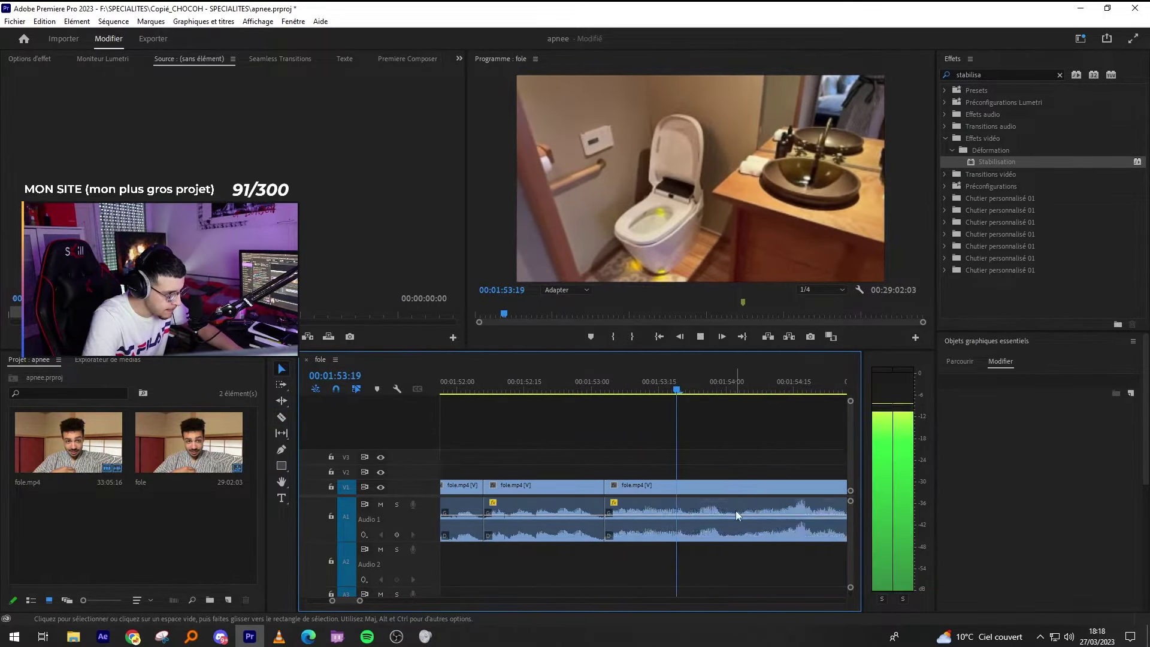
pyautogui.press('=')
pyautogui.hotkey('shift', 'Delete')
pyautogui.press('space')
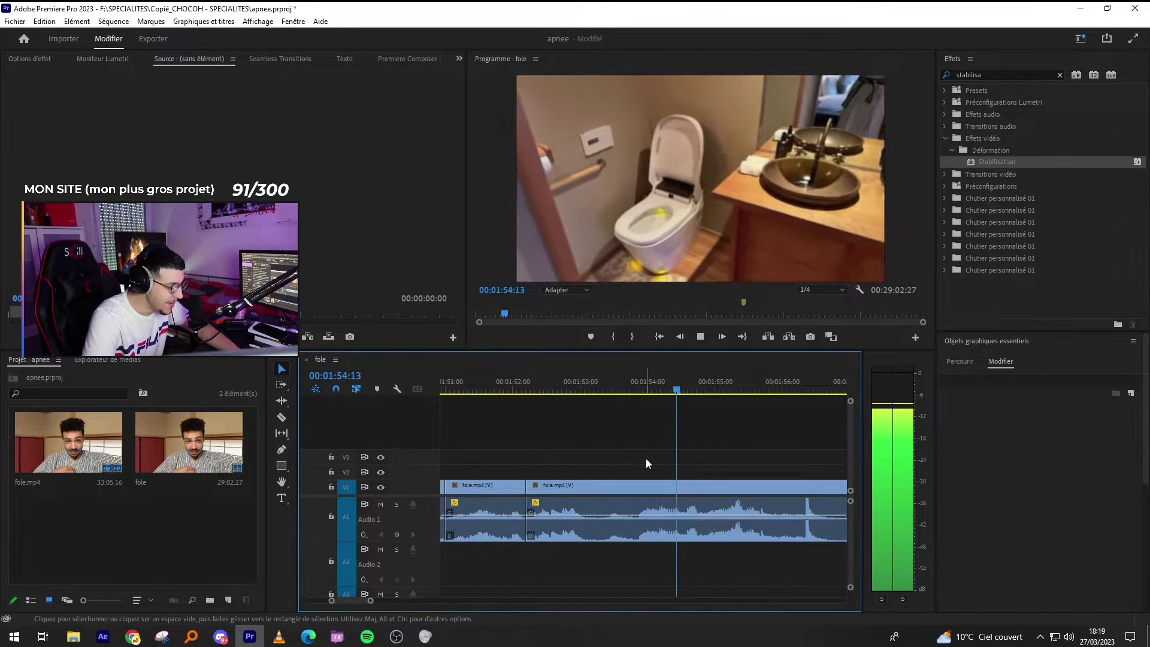
# Replay from 00:01:52:12 past 00:01:57:00, split on both sides of the pause near 00:01:57:20, and ripple-delete it.
pyautogui.press('-')
pyautogui.click(558, 391)
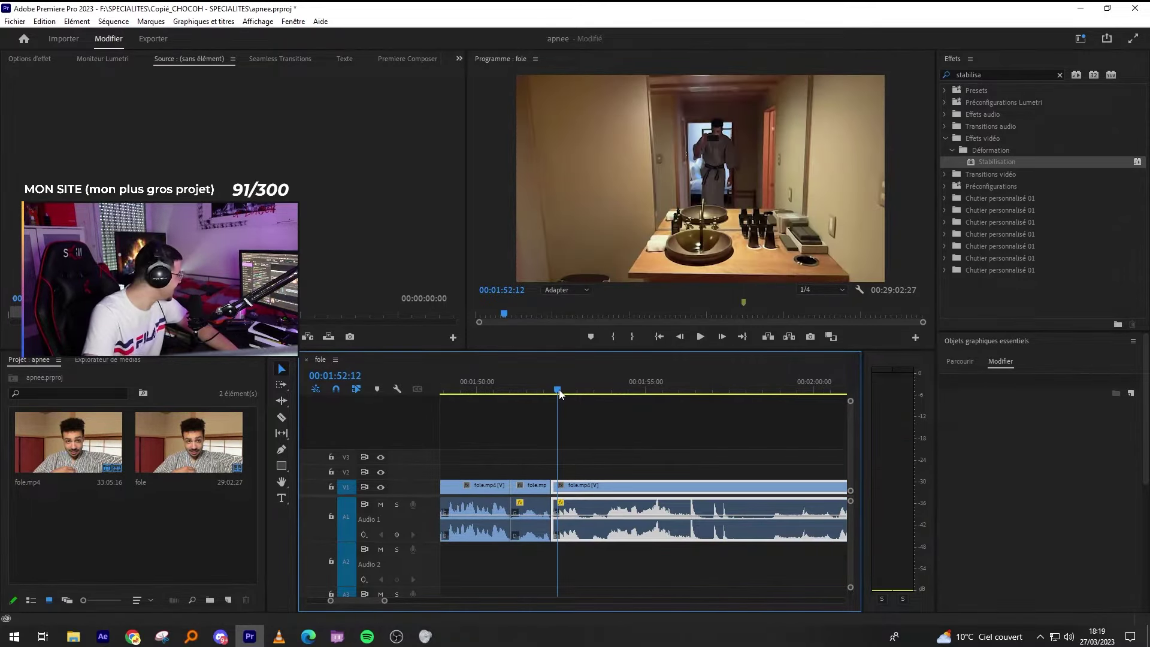
pyautogui.press('-')
pyautogui.press('space')
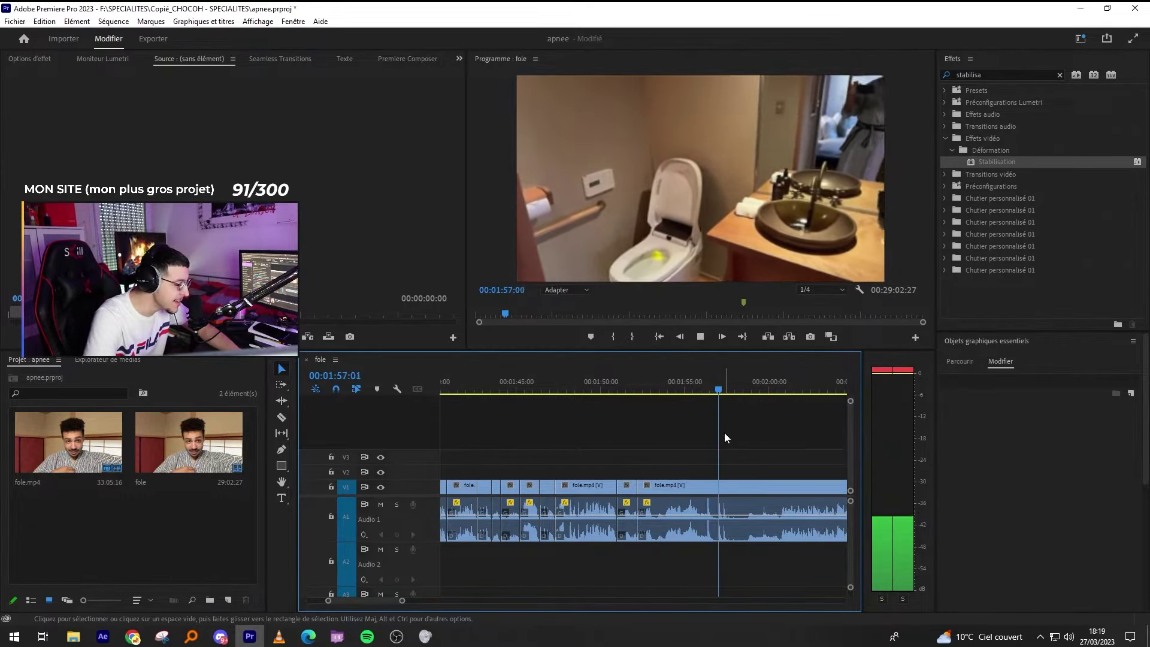
pyautogui.press('=')
pyautogui.press('=')
pyautogui.press('c')
pyautogui.click(672, 534)
pyautogui.click(742, 536)
pyautogui.press('v')
pyautogui.click(701, 535)
pyautogui.hotkey('shift', 'Delete')
# Move the audio of the clip after the new cut down to the Audio 2 track, save the project, and play the transition.
pyautogui.press('-')
pyautogui.press('=')
pyautogui.moveTo(718, 520); pyautogui.dragTo(714, 548)
pyautogui.hotkey('ctrl', 's')
pyautogui.hotkey('ctrl', 's')
pyautogui.press('space')
pyautogui.press('space')
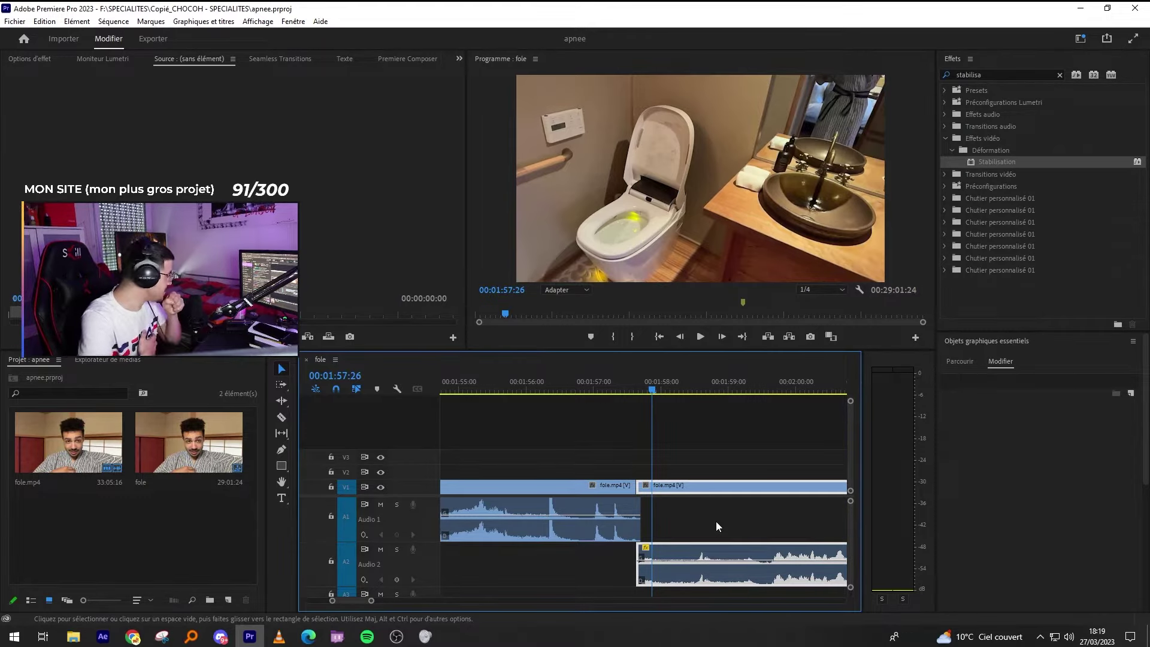
# Play past 00:01:59:09, split the clip at about 00:01:59:14 and 00:01:59:19, and ripple-delete the piece between the splits.
pyautogui.click(716, 522)
pyautogui.press('-')
pyautogui.press('space')
pyautogui.press('-')
pyautogui.press('=')
pyautogui.press('=')
pyautogui.press('=')
pyautogui.press('space')
pyautogui.press('c')
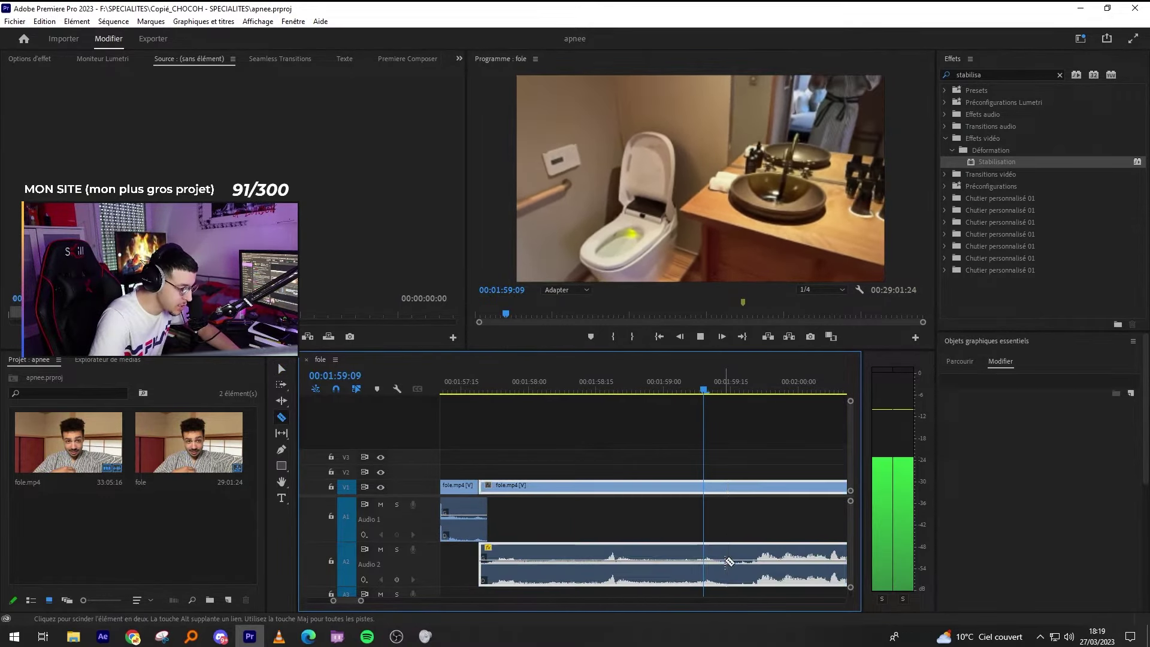
pyautogui.click(727, 563)
pyautogui.click(748, 563)
pyautogui.press('v')
pyautogui.click(737, 563)
pyautogui.hotkey('shift', 'Delete')
# Move the audio of the clip after the cut up to Audio 1 and open a gap after about 00:02:04:03.
pyautogui.moveTo(764, 564); pyautogui.dragTo(755, 523)
pyautogui.click(709, 441)
pyautogui.click(685, 383)
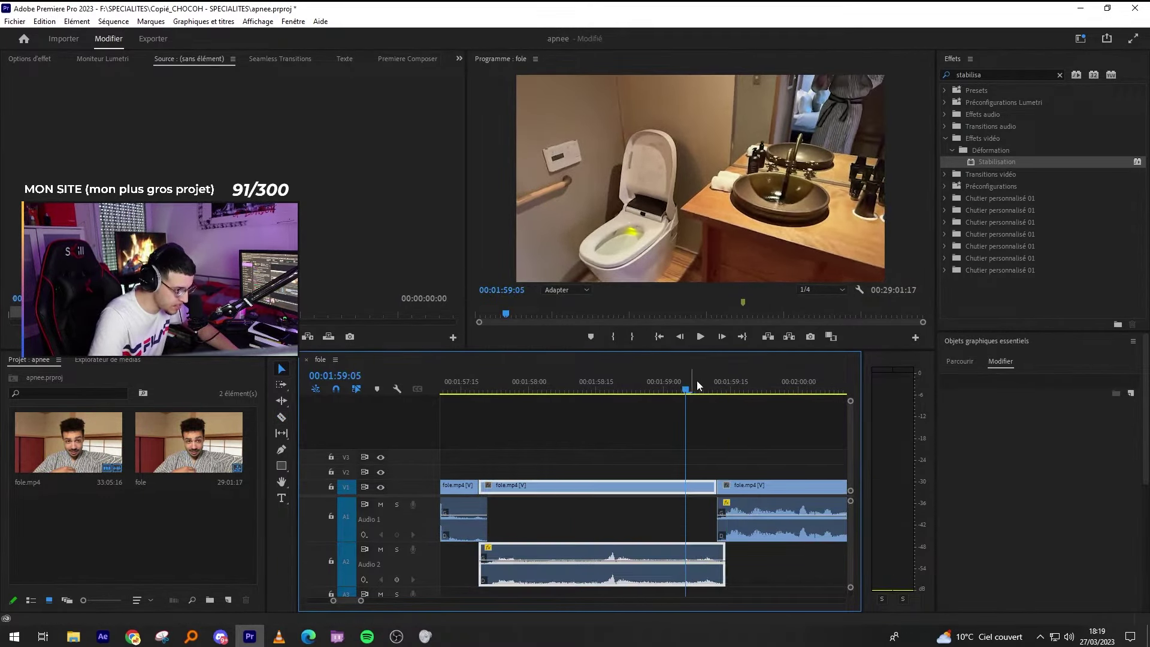
pyautogui.click(532, 419)
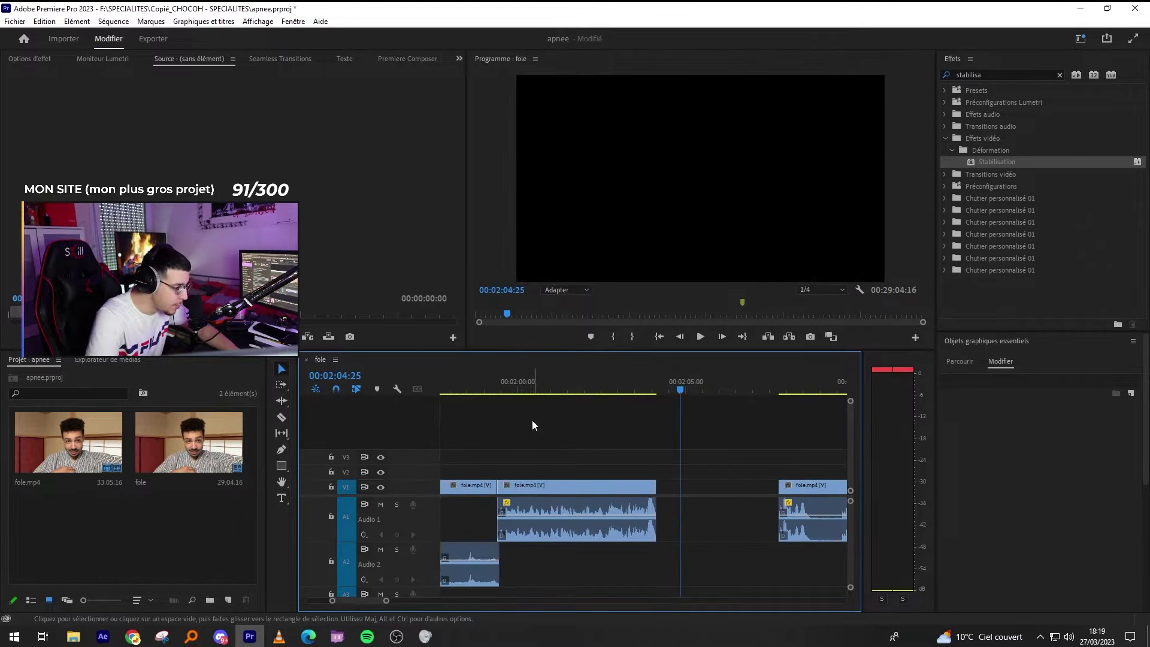
# Replay the join near 00:01:59:11 and go back to the earlier passage at 00:01:51:16.
pyautogui.moveTo(489, 386); pyautogui.dragTo(504, 389)
pyautogui.press('Left')
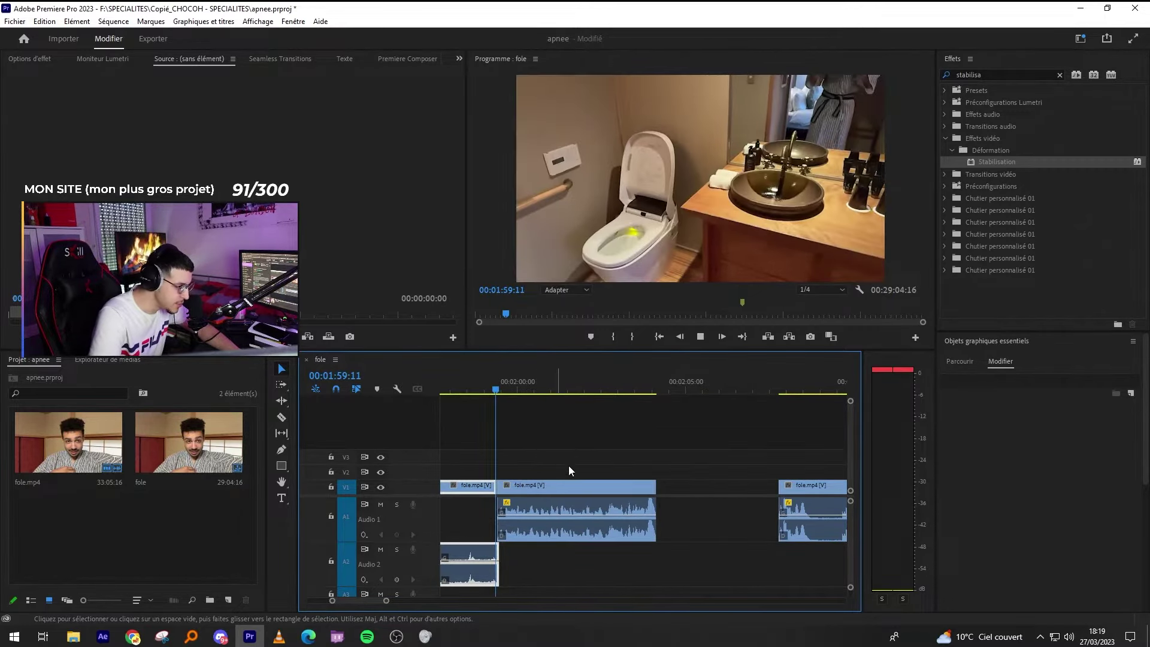
pyautogui.press('-')
pyautogui.press('space')
pyautogui.click(600, 387)
pyautogui.press('space')
pyautogui.click(509, 386)
pyautogui.press('d')
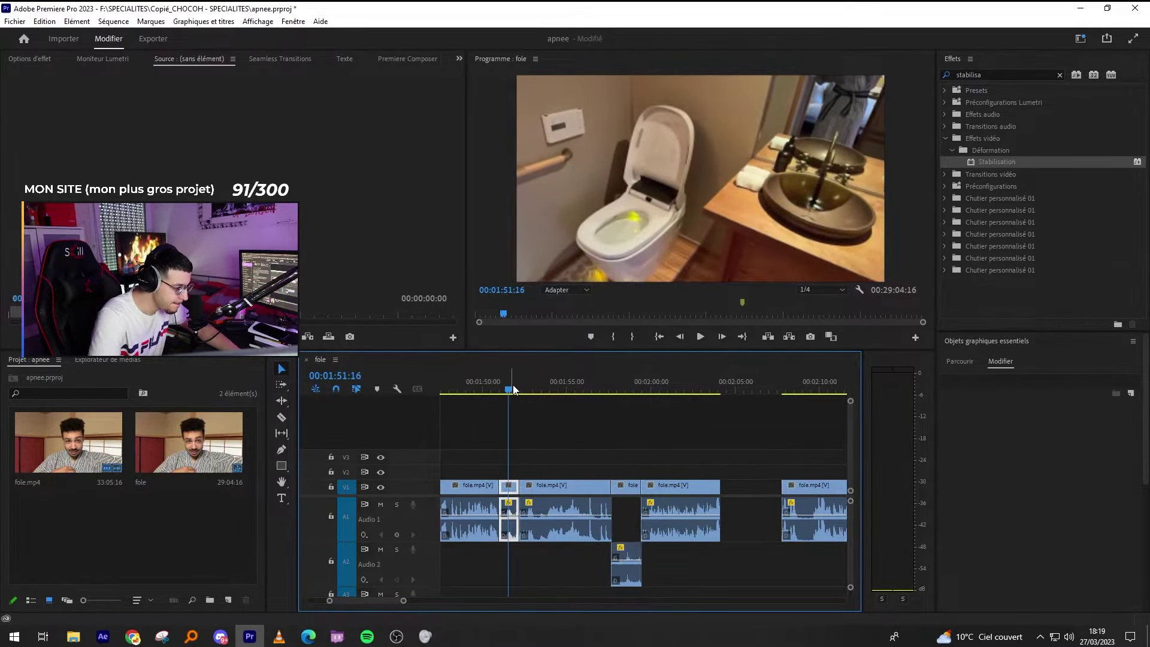
# Play from 00:01:51:16, split the clip at about 00:01:53:05 and 00:01:54:14, and copy the piece between the splits.
pyautogui.press('=')
pyautogui.press('space')
pyautogui.press('-')
pyautogui.press('=')
pyautogui.press('=')
pyautogui.press('c')
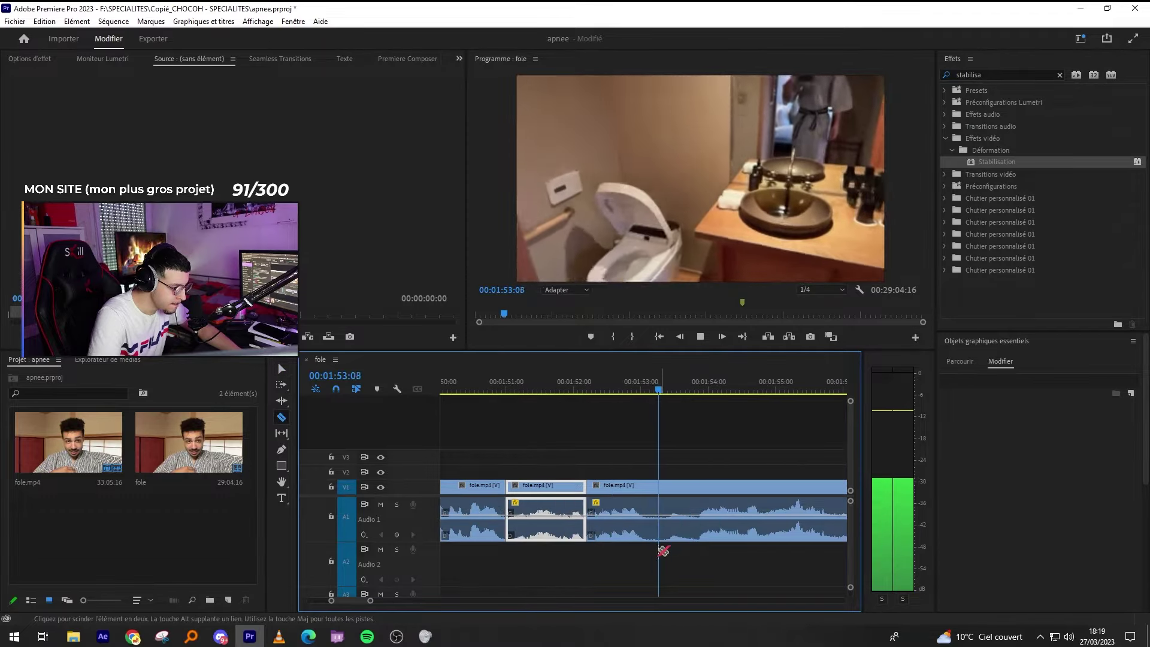
pyautogui.click(652, 521)
pyautogui.click(741, 519)
pyautogui.press('space')
pyautogui.press('v')
pyautogui.moveTo(710, 451); pyautogui.dragTo(690, 538)
pyautogui.hotkey('ctrl', 'c')
pyautogui.click(735, 458)
# Paste the copied piece into the gap at about 00:02:05:22.
pyautogui.press('-')
pyautogui.press('-')
pyautogui.press('-')
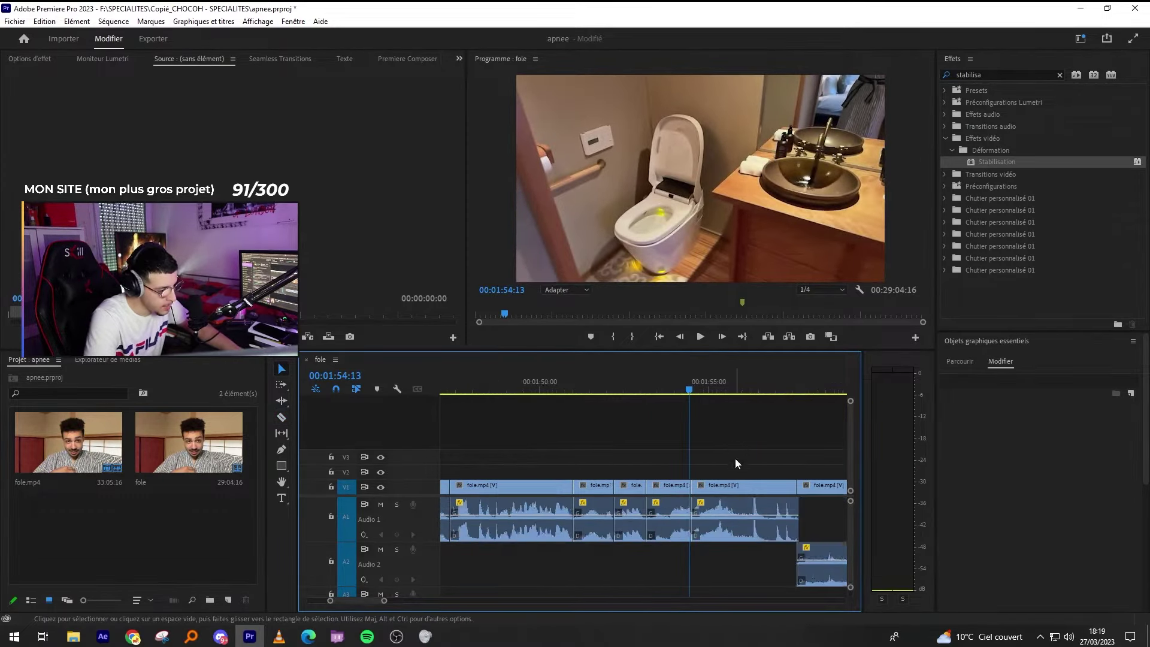
pyautogui.click(746, 390)
pyautogui.hotkey('ctrl', 'v')
pyautogui.press('=')
pyautogui.press('=')
# Set the speed of the pasted clip to 50%.
pyautogui.click(620, 476)
pyautogui.click(621, 485)
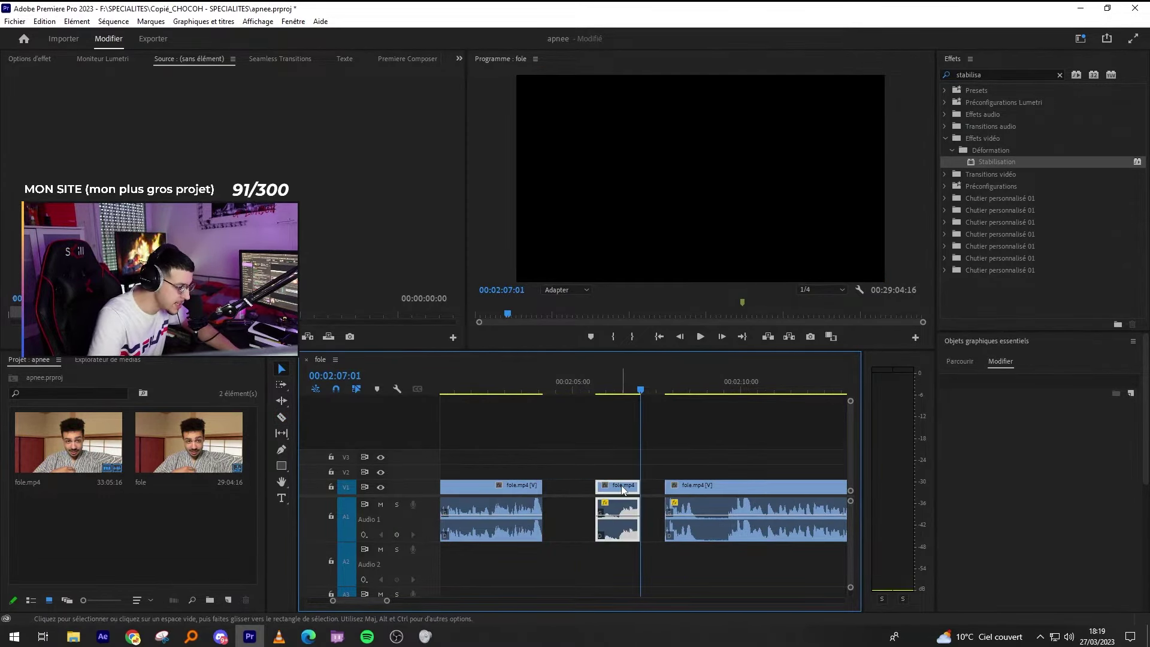
pyautogui.hotkey('ctrl', 'r')
pyautogui.write('50')
pyautogui.press('Return')
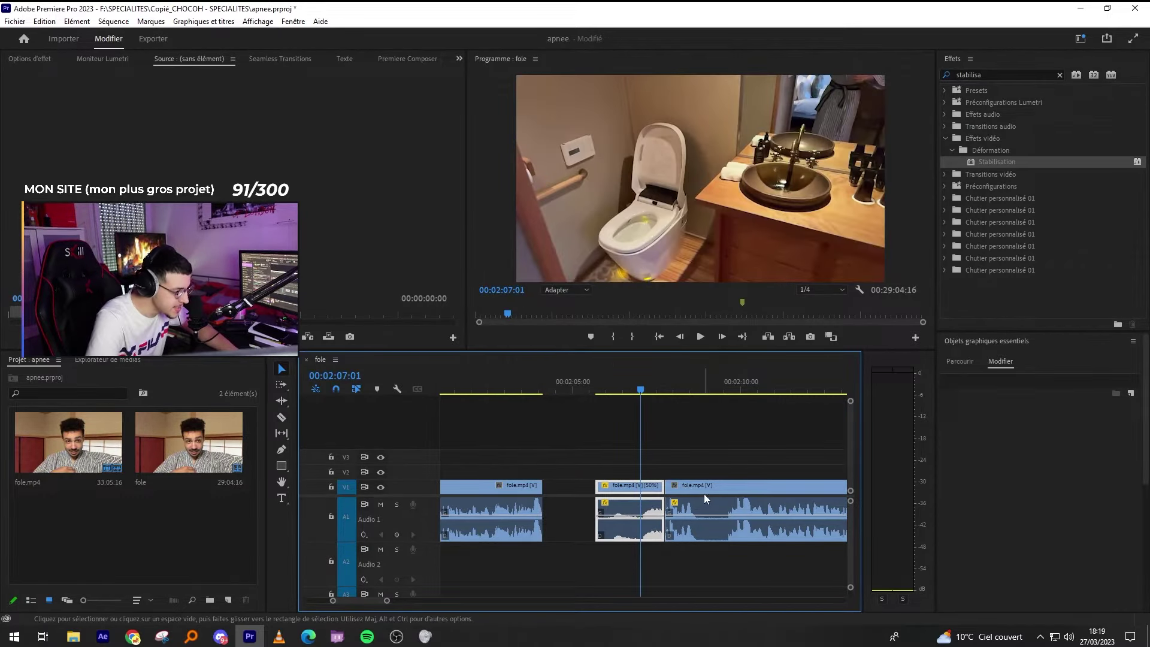
# Find the Noir & blanc video effect and apply it to the slowed-down clip.
pyautogui.doubleClick(989, 73)
pyautogui.write('noir & b')
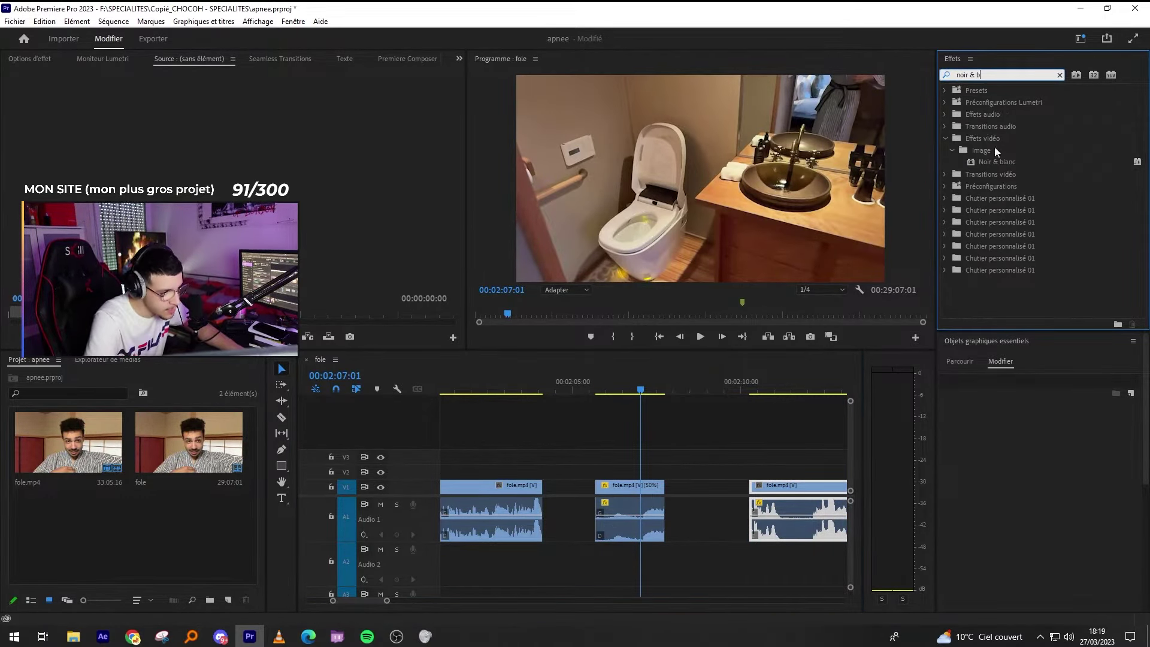
pyautogui.moveTo(996, 162); pyautogui.dragTo(647, 516)
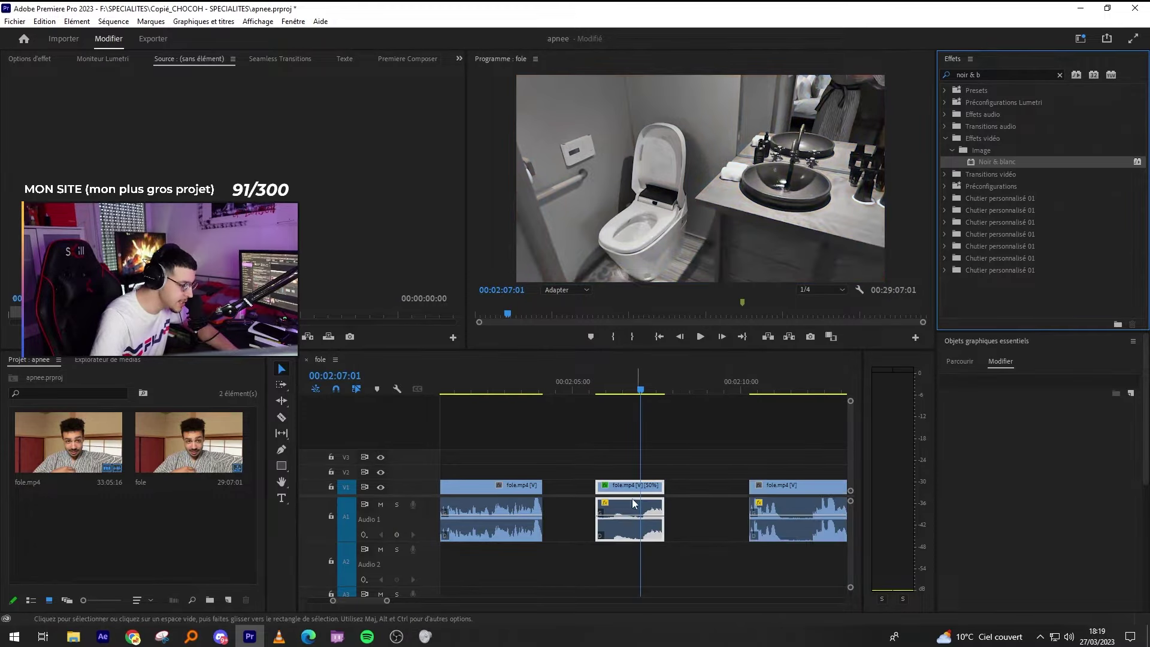
# Play the black-and-white clip, extend its end by about 10 frames, and close the gaps on both sides of it.
pyautogui.click(599, 390)
pyautogui.press('space')
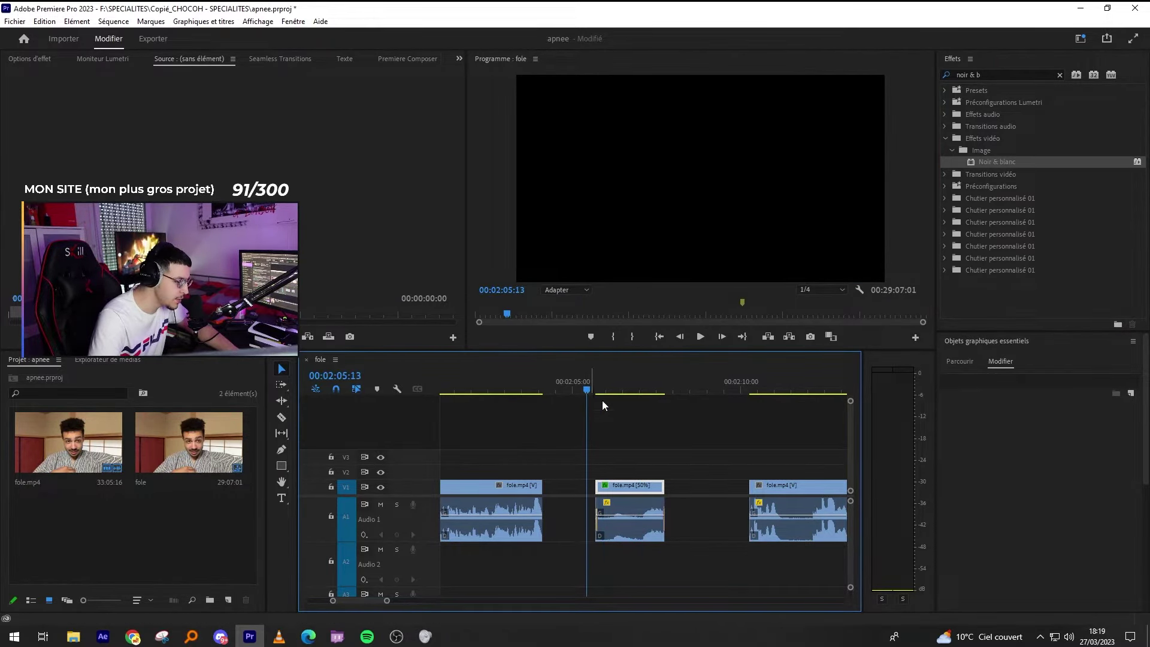
pyautogui.press('=')
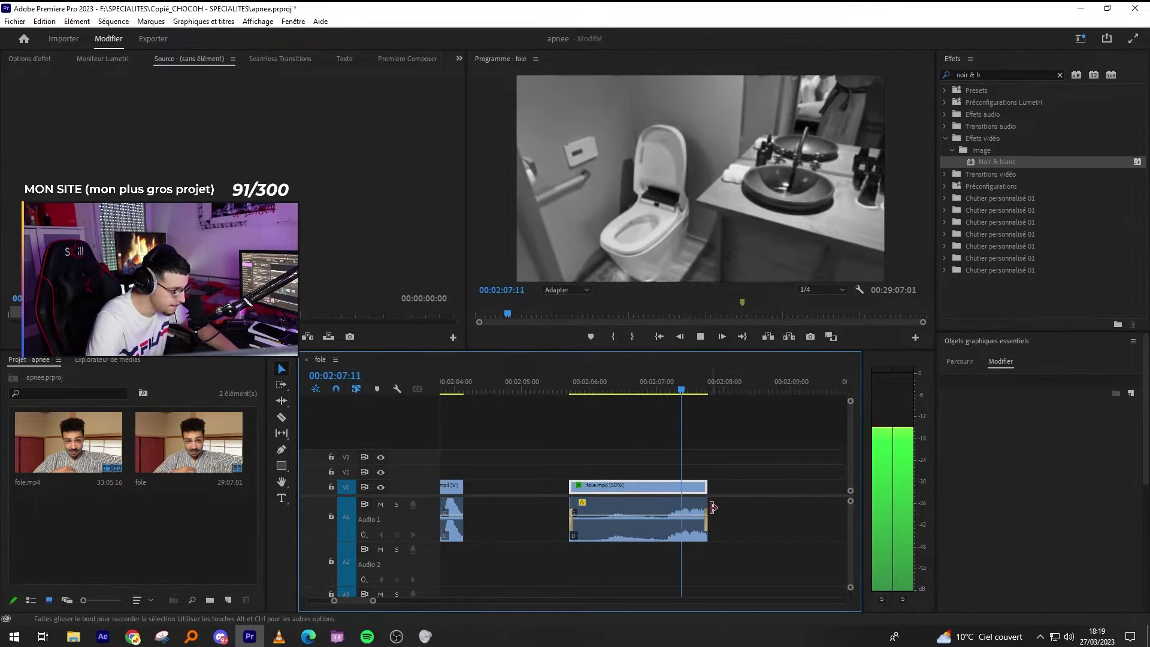
pyautogui.moveTo(706, 518); pyautogui.dragTo(729, 519)
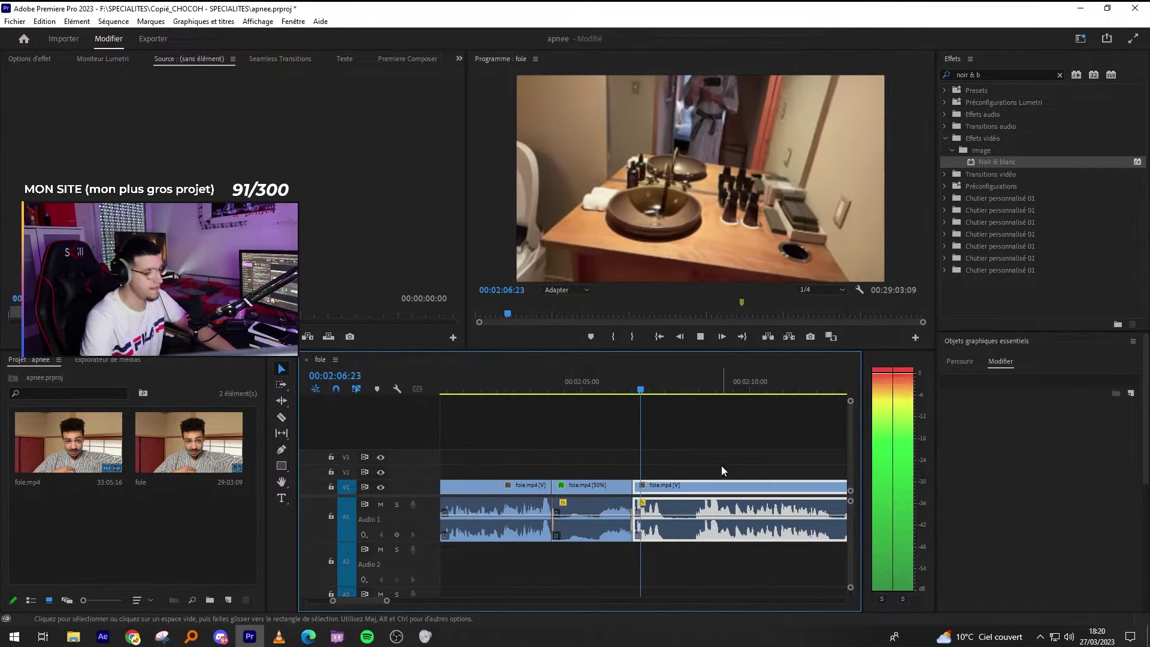
pyautogui.press('-')
pyautogui.press('space')
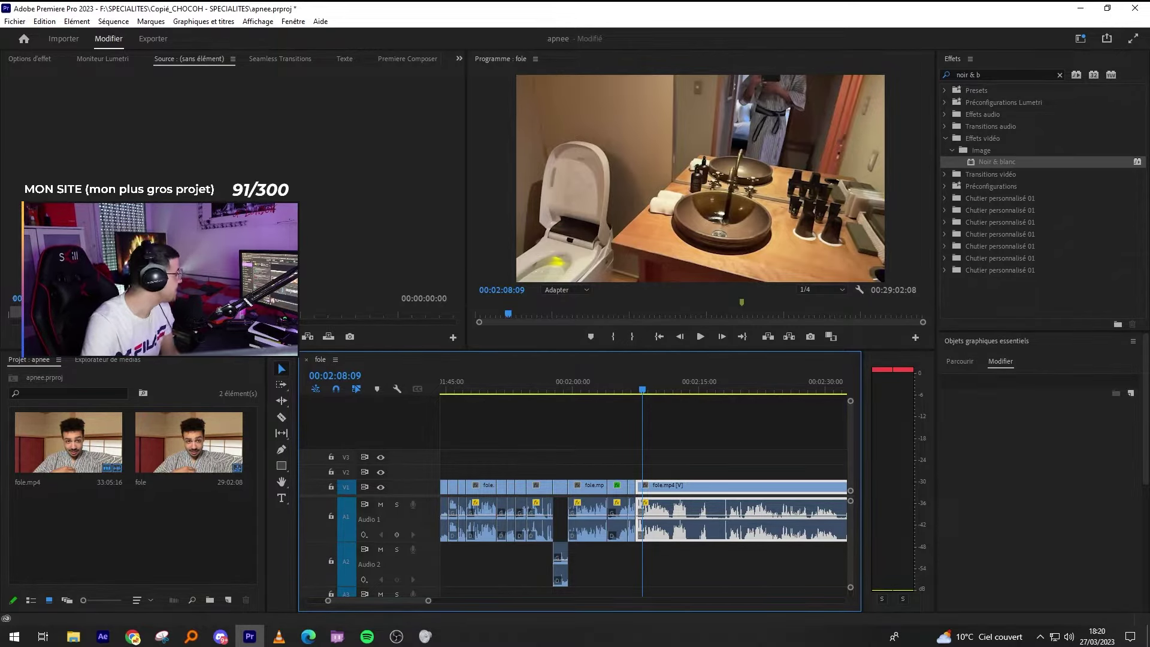
# Try applying Noir & blanc to the clips around 00:02:08:09, undo it, and save the project.
pyautogui.moveTo(706, 460); pyautogui.dragTo(598, 486)
pyautogui.doubleClick(982, 162)
pyautogui.click(728, 442)
pyautogui.hotkey('ctrl', 'z')
pyautogui.hotkey('ctrl', 's')
# Play on, split the clip at about 00:02:11:11, replay from 00:02:09:08, and trim out the short silence after the split.
pyautogui.press('space')
pyautogui.press('=')
pyautogui.press('=')
pyautogui.press('=')
pyautogui.press('c')
pyautogui.click(732, 535)
pyautogui.press('w')
pyautogui.click(546, 391)
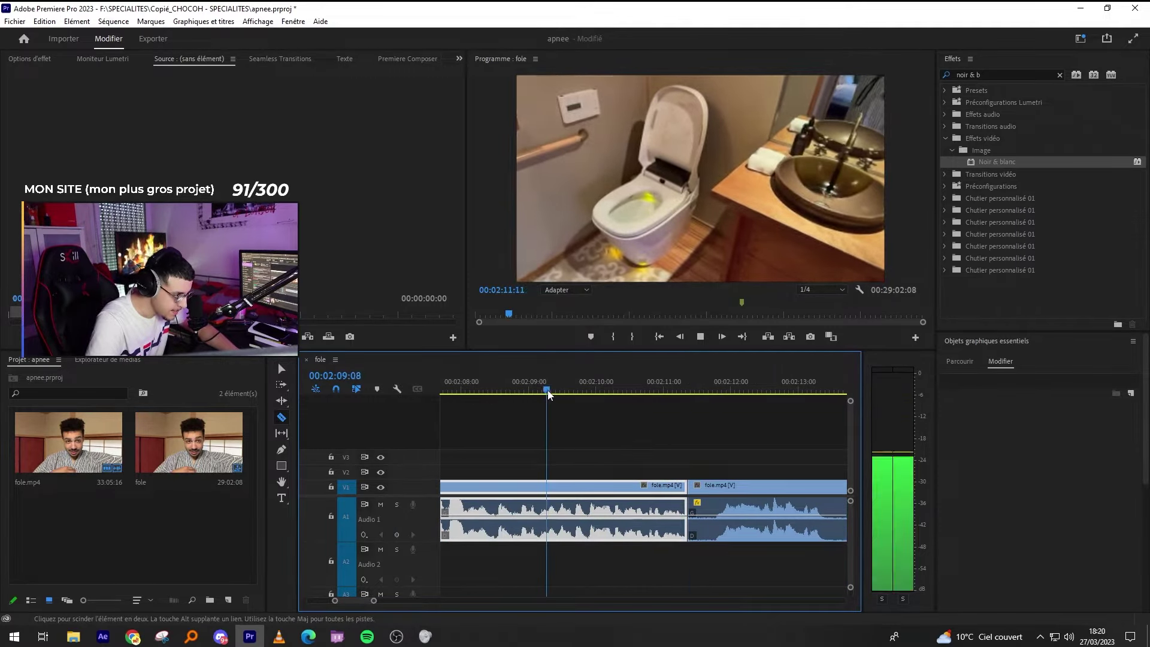
pyautogui.press('space')
pyautogui.press('v')
pyautogui.press('Down')
# Split the clip at about 00:02:13:04 and 00:02:14:22 and ripple-delete the piece between the splits.
pyautogui.press('-')
pyautogui.press('-')
pyautogui.press('=')
pyautogui.press('c')
pyautogui.click(692, 541)
pyautogui.click(745, 533)
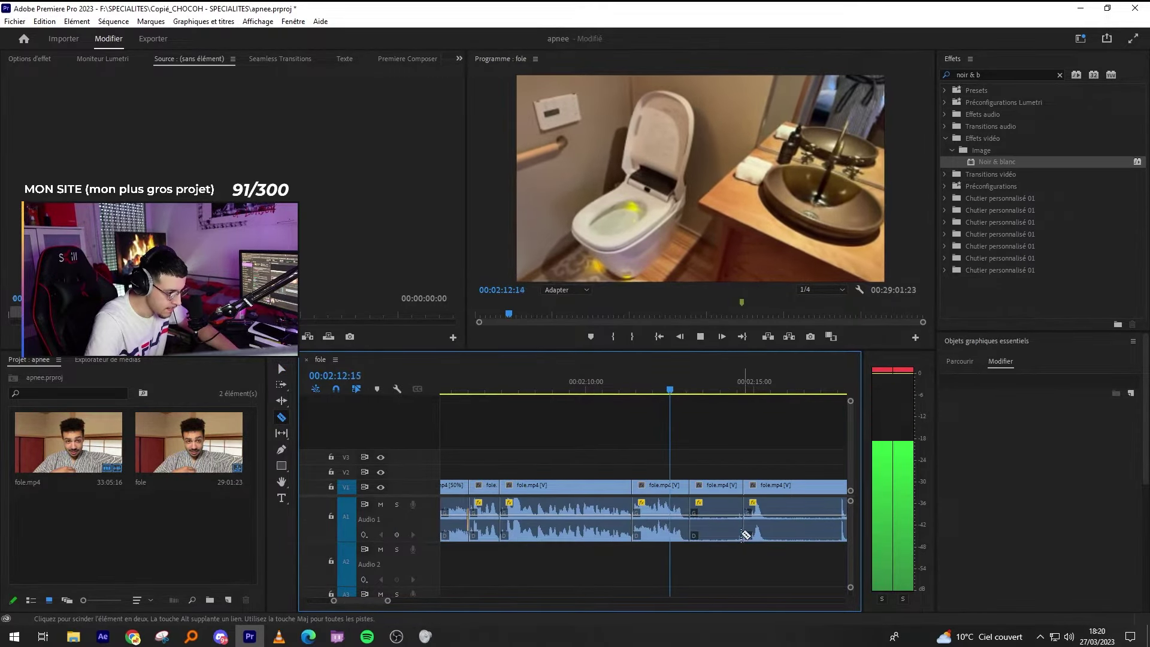
pyautogui.press('v')
pyautogui.hotkey('shift', 'Delete')
# Play on, split the following clip, and ripple-remove its unwanted beginning after the cut near 00:02:13:03.
pyautogui.press('space')
pyautogui.press('space')
pyautogui.press('c')
pyautogui.click(732, 533)
pyautogui.press('w')
pyautogui.press('space')
# Play the footage from about 00:02:14:23 to 00:02:18:16 to check it for further cuts.
pyautogui.press('=')
pyautogui.press('=')
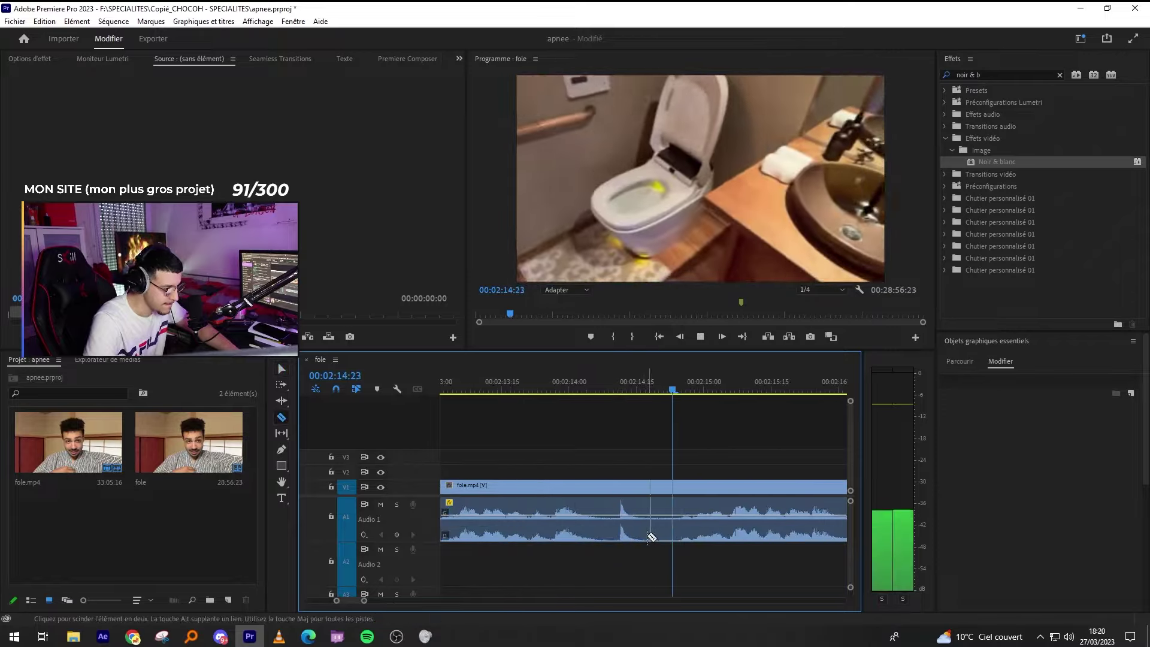
pyautogui.press('-')
pyautogui.press('-')
pyautogui.press('-')
pyautogui.press('v')
pyautogui.press('=')
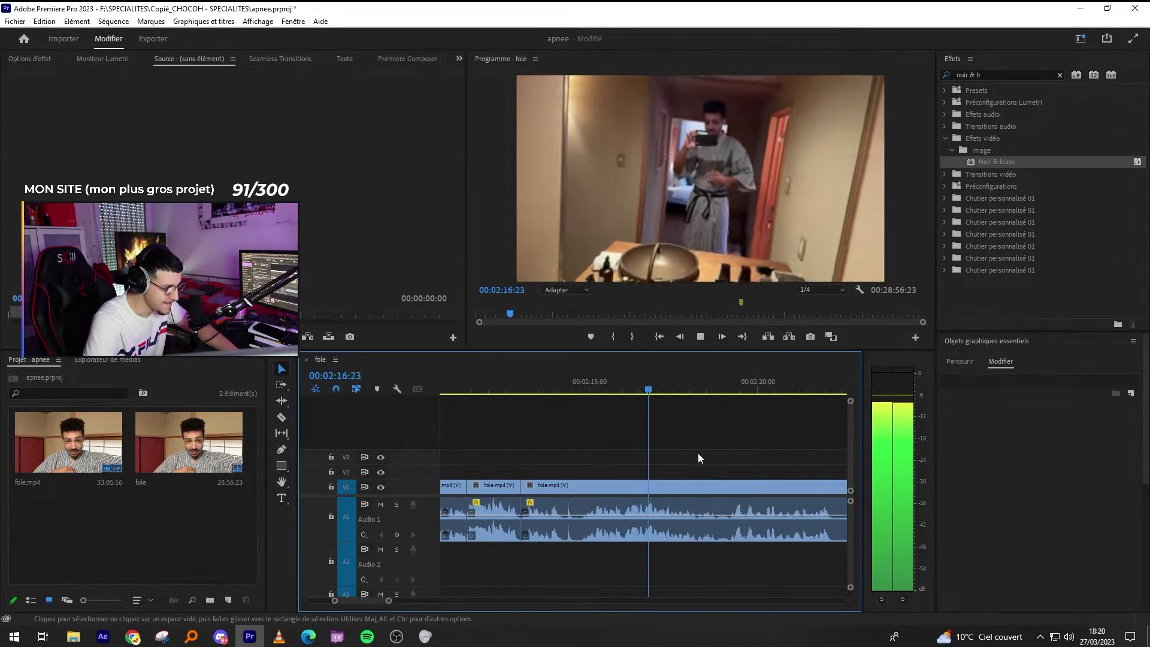
pyautogui.press('=')
pyautogui.press('-')
pyautogui.press('space')
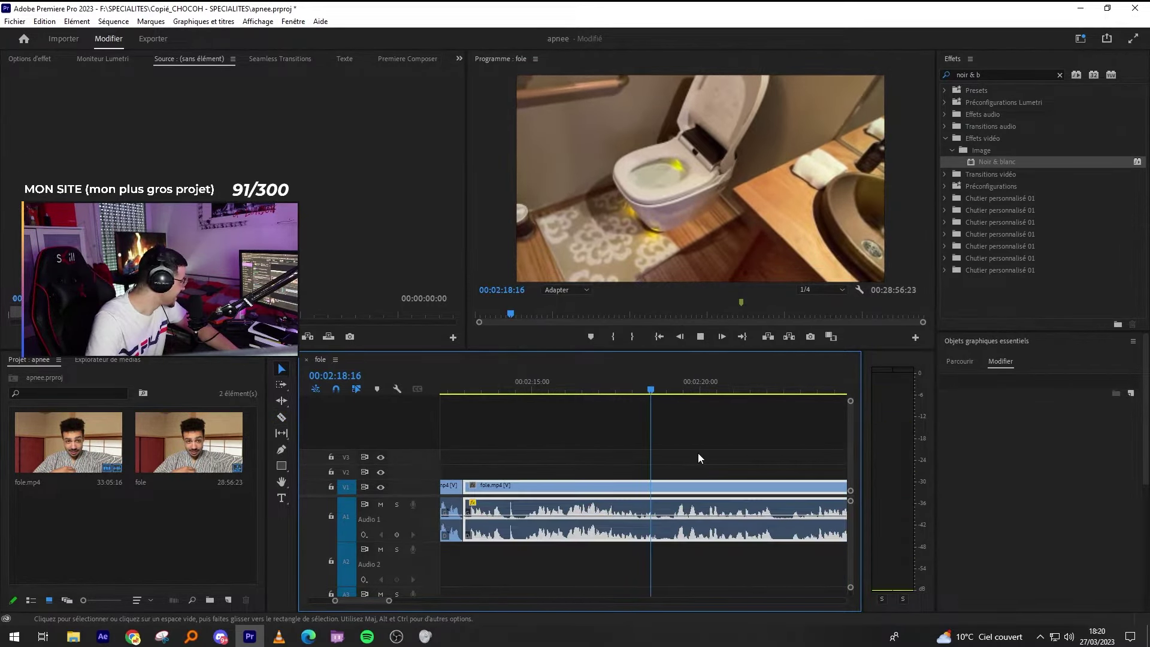
# Split the clip at about 00:02:18:24 and ripple-trim the pause from there to 00:02:19:05.
pyautogui.press('space')
pyautogui.press('=')
pyautogui.press('=')
pyautogui.press('c')
pyautogui.click(663, 534)
pyautogui.click(726, 535)
pyautogui.press('space')
pyautogui.press('v')
pyautogui.hotkey('ctrl', 'z')
pyautogui.press('q')
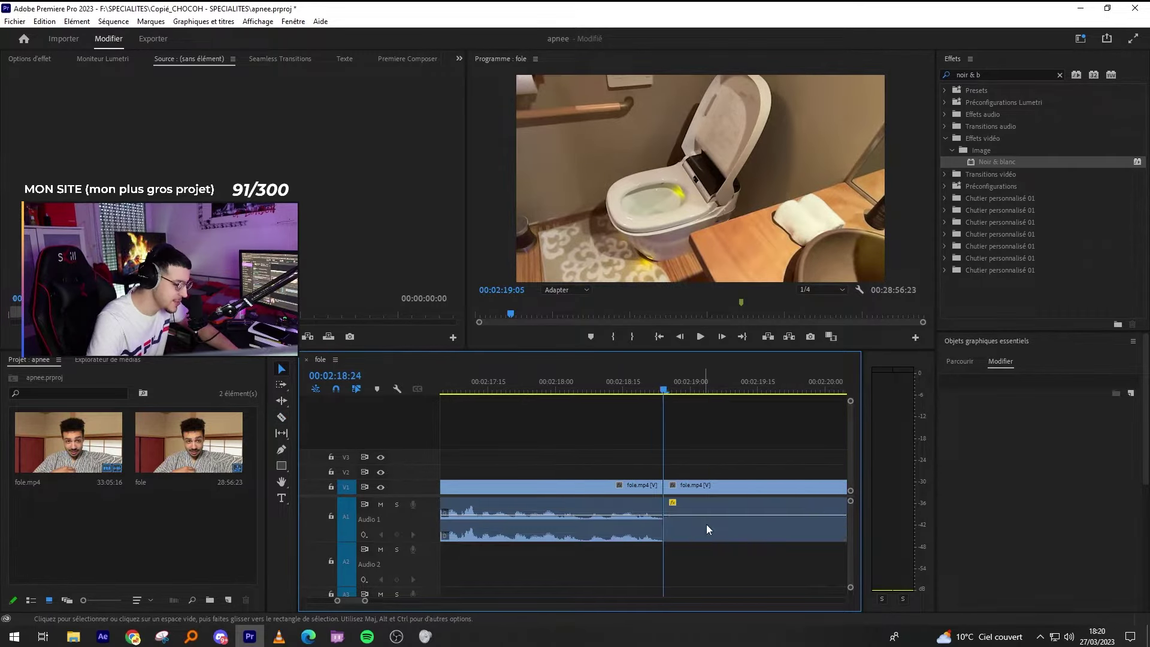
pyautogui.press('-')
pyautogui.press('-')
pyautogui.press('-')
pyautogui.press('=')
pyautogui.press('=')
pyautogui.press('=')
pyautogui.click(760, 452)
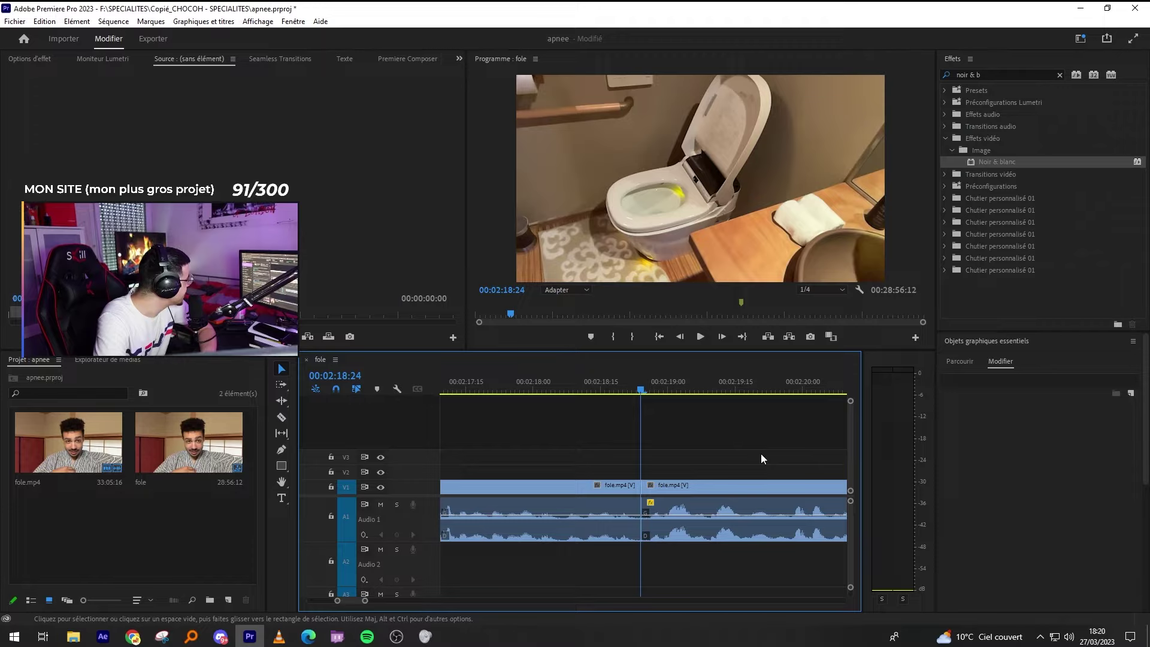
pyautogui.press('-')
pyautogui.press('-')
pyautogui.press('-')
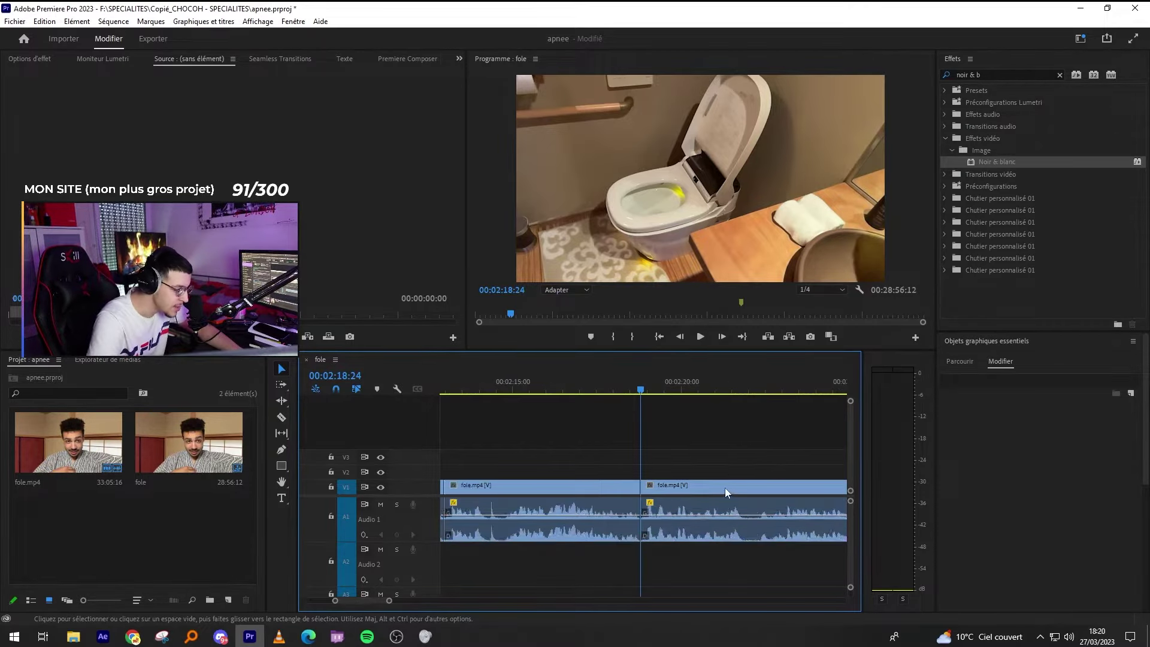
pyautogui.click(711, 475)
pyautogui.press('-')
pyautogui.press('-')
pyautogui.click(714, 490)
pyautogui.press('-')
pyautogui.press('-')
pyautogui.press('-')
pyautogui.press('-')
pyautogui.press('-')
pyautogui.press('=')
pyautogui.press('=')
pyautogui.press('=')
pyautogui.press('=')
pyautogui.press('=')
pyautogui.press('=')
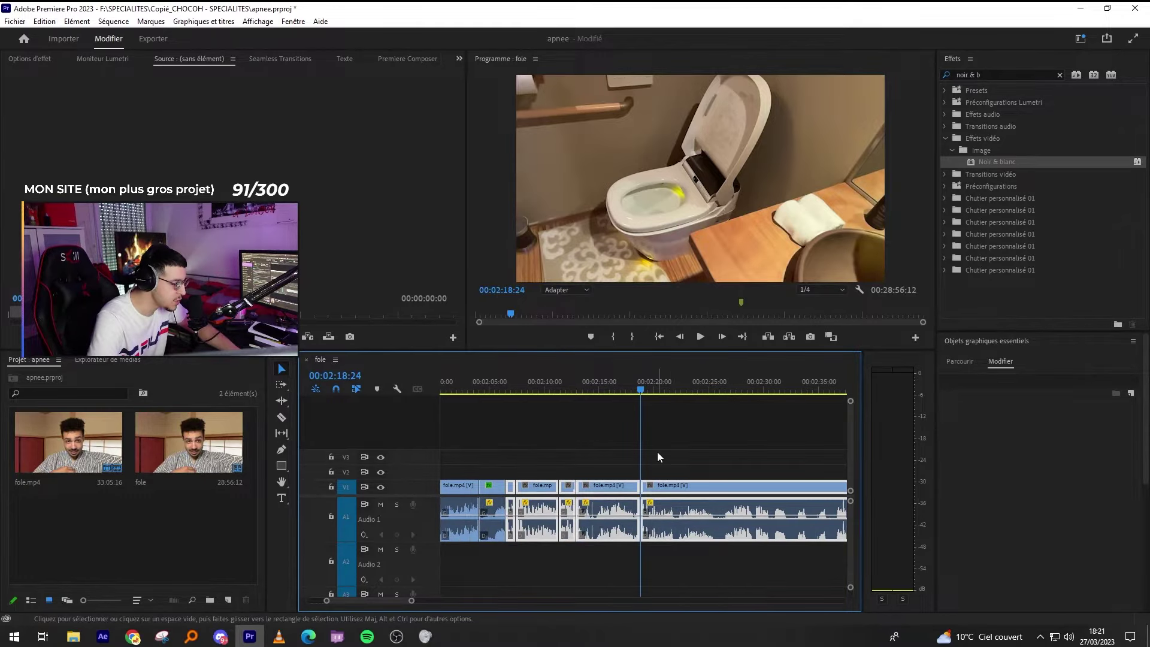
pyautogui.press('-')
pyautogui.press('=')
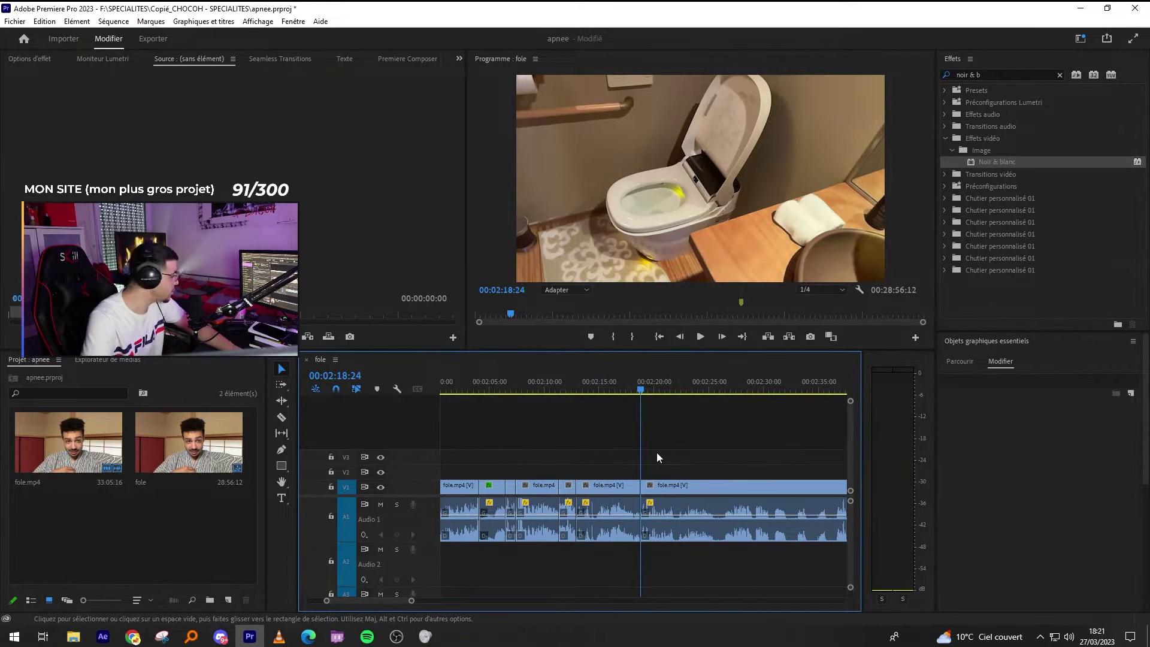
# Switch to Spotify, look through the playlists in the library, and move the window off the screen.
pyautogui.click(367, 636)
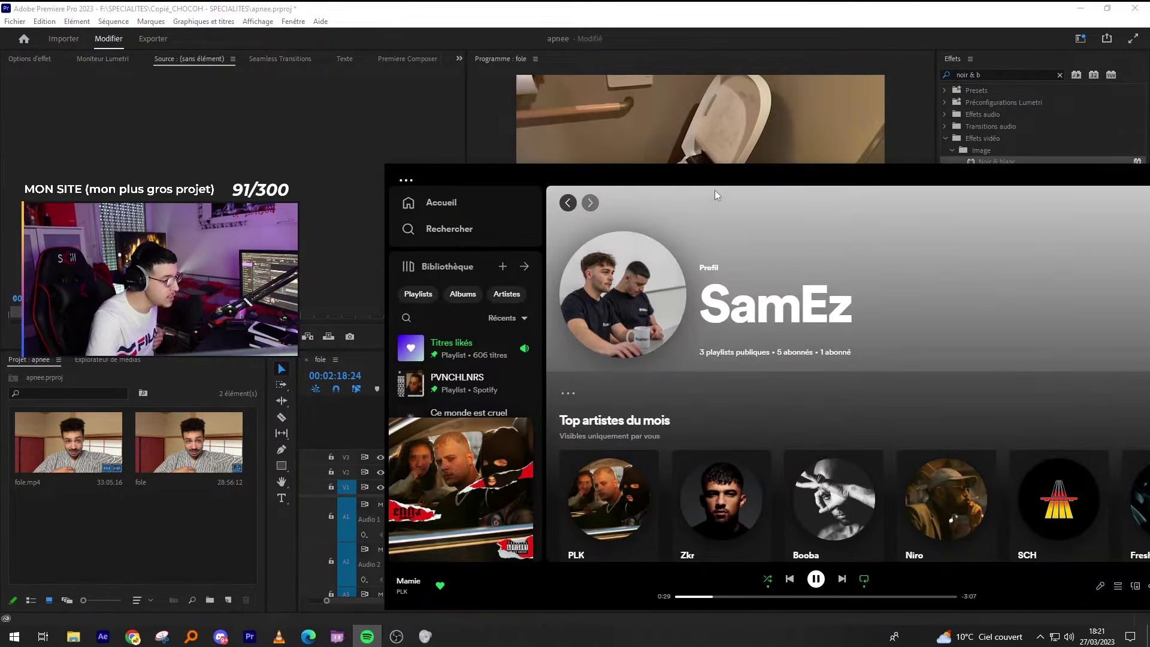
pyautogui.moveTo(717, 195); pyautogui.dragTo(661, 163)
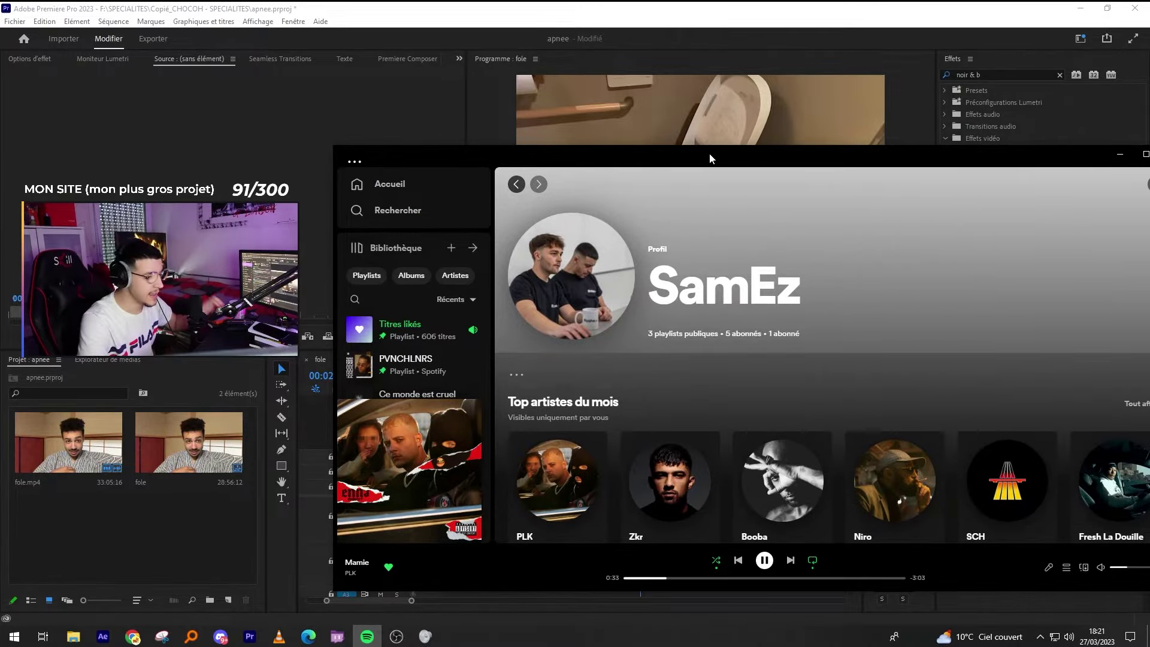
pyautogui.scroll(-3, 440, 362)
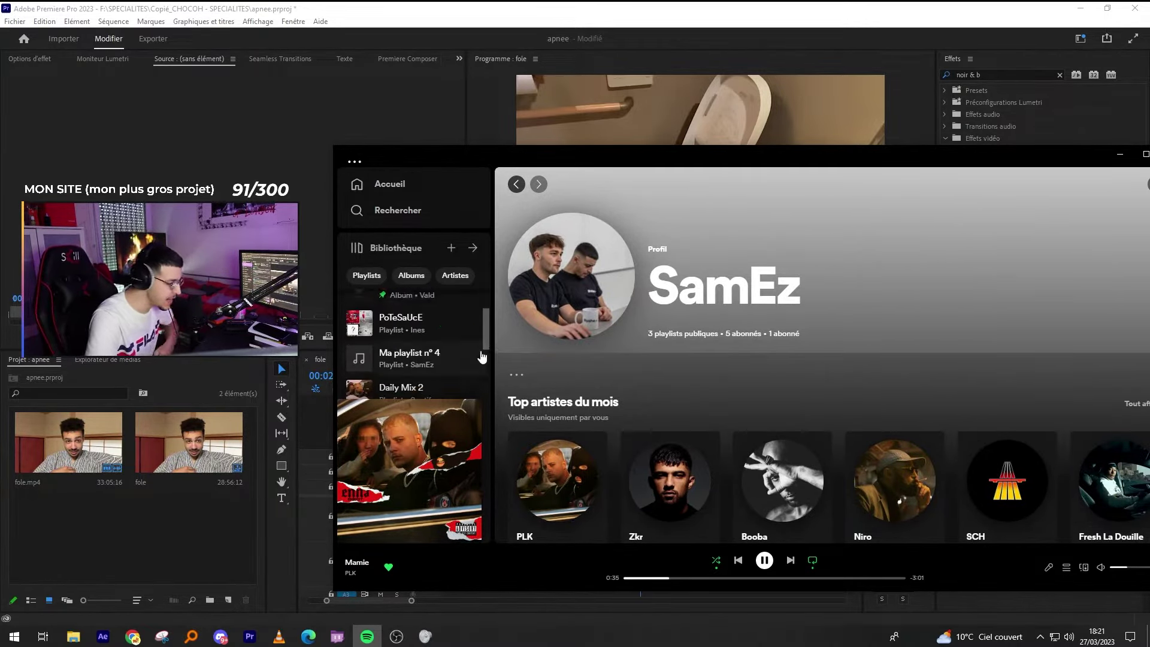
pyautogui.moveTo(688, 150); pyautogui.dragTo(0, 164)
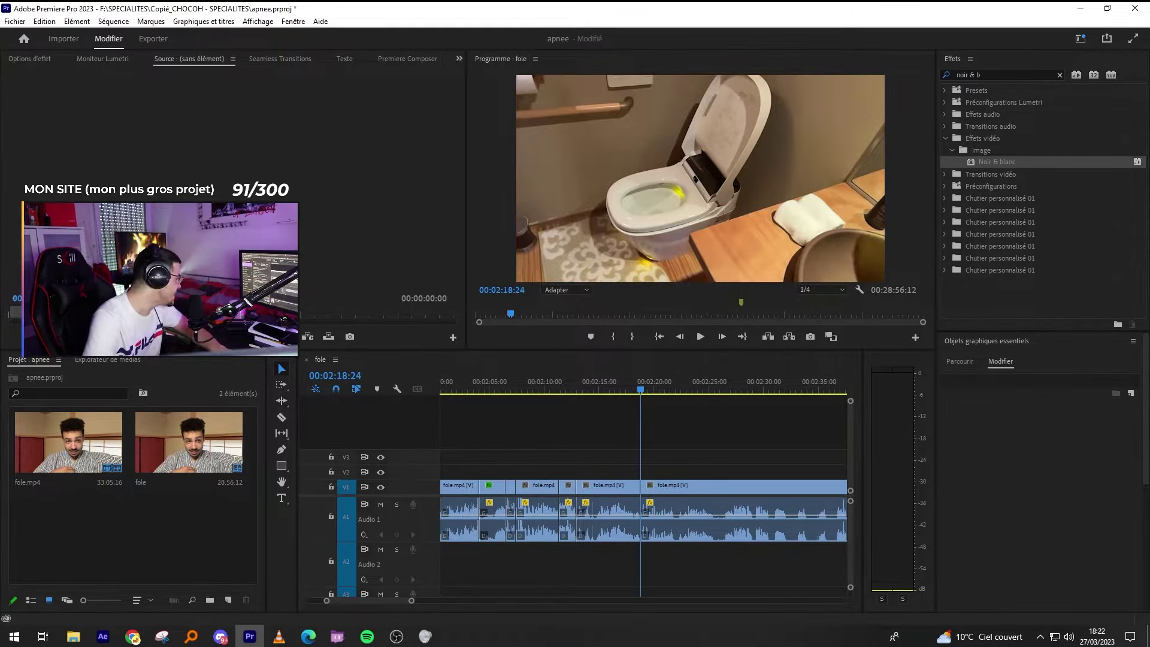
# Switch to the browser, show the Top monteur FR playlist on Spotify's website, and put its window away again.
pyautogui.hotkey('alt', 'Tab')
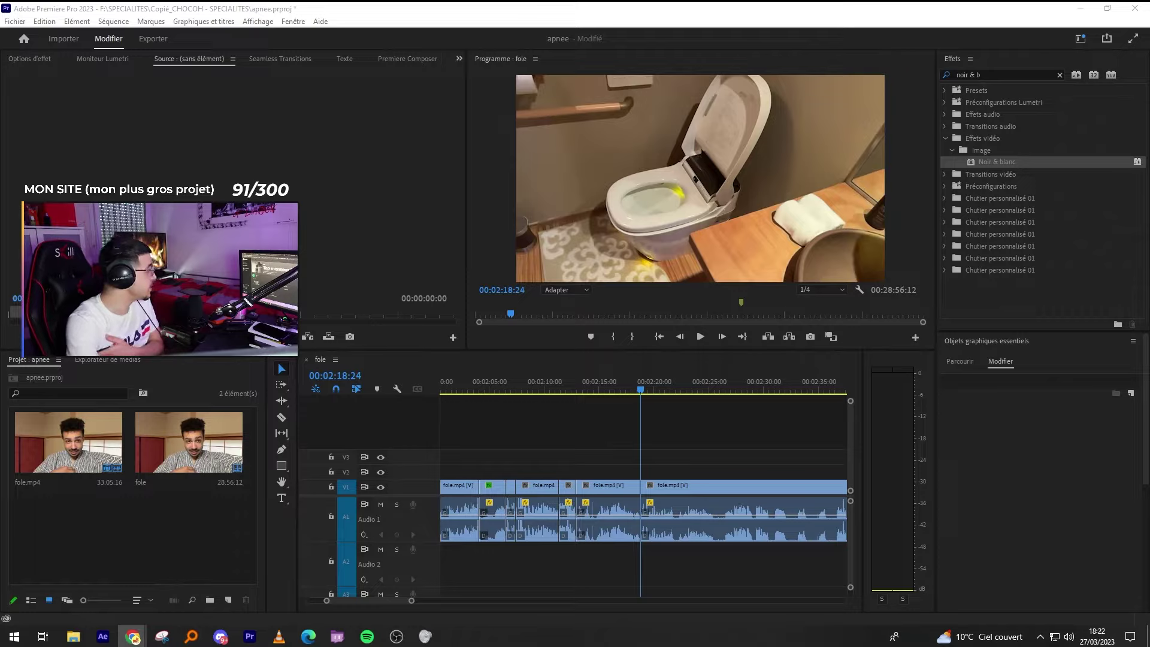
pyautogui.moveTo(0, 44); pyautogui.dragTo(1041, 46)
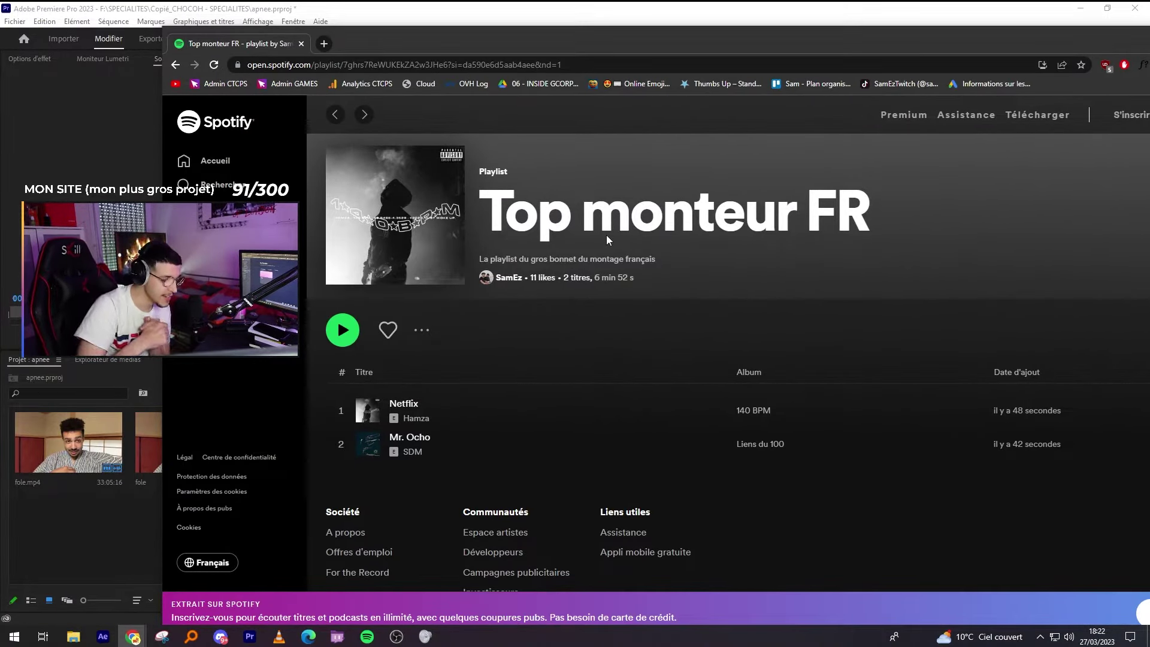
pyautogui.click(367, 636)
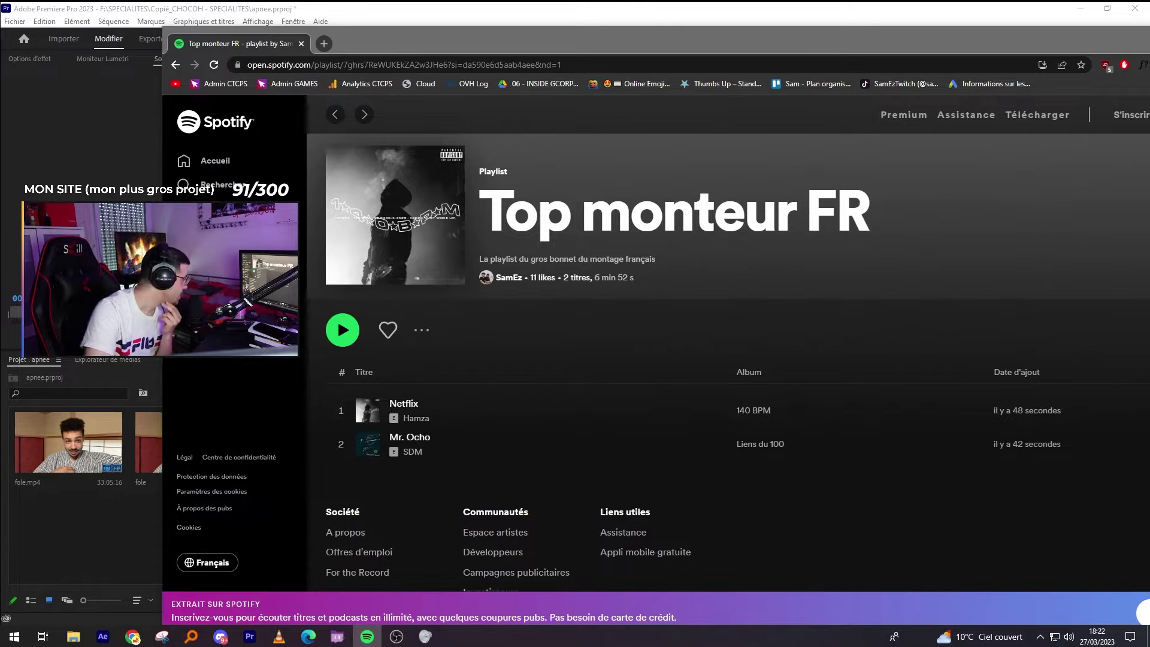
pyautogui.click(207, 64)
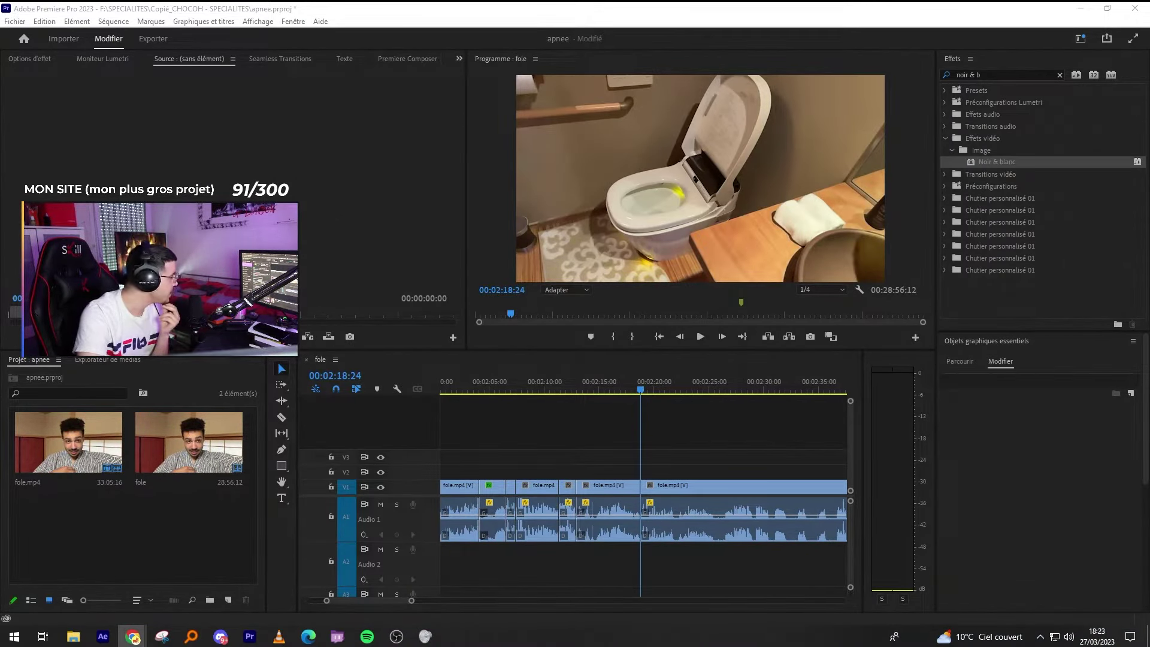
# Return to Premiere Pro, save the project, and play the join at about 00:02:18:24.
pyautogui.click(711, 451)
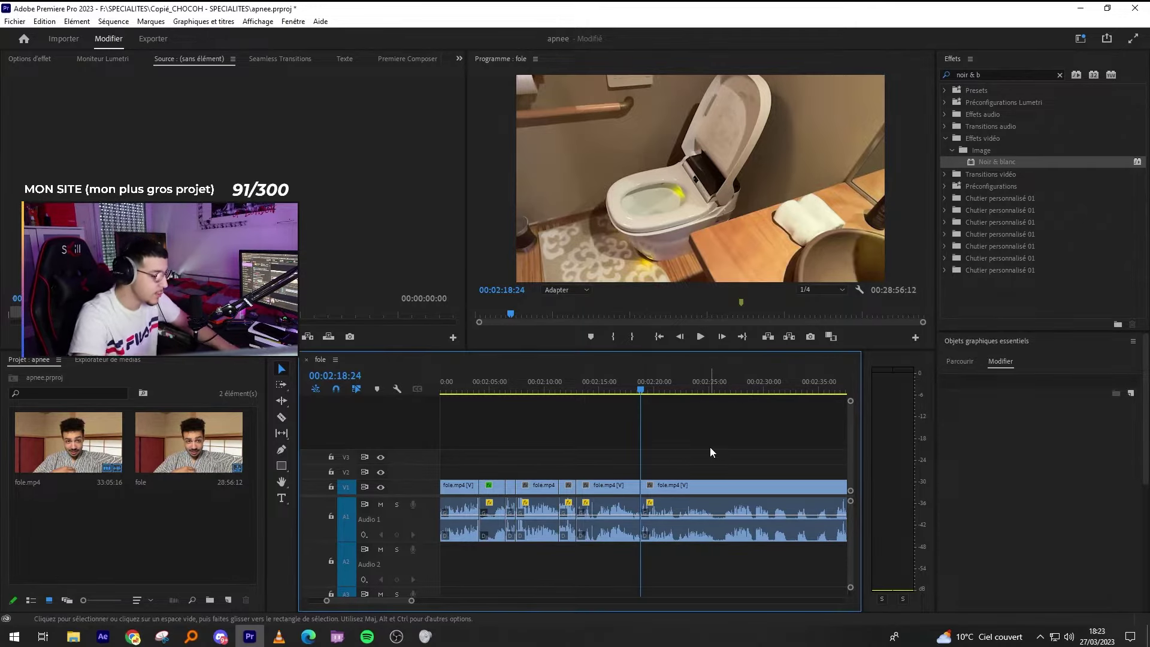
pyautogui.click(634, 392)
pyautogui.press('space')
pyautogui.press('-')
pyautogui.press('=')
pyautogui.press('=')
pyautogui.press('=')
pyautogui.click(673, 452)
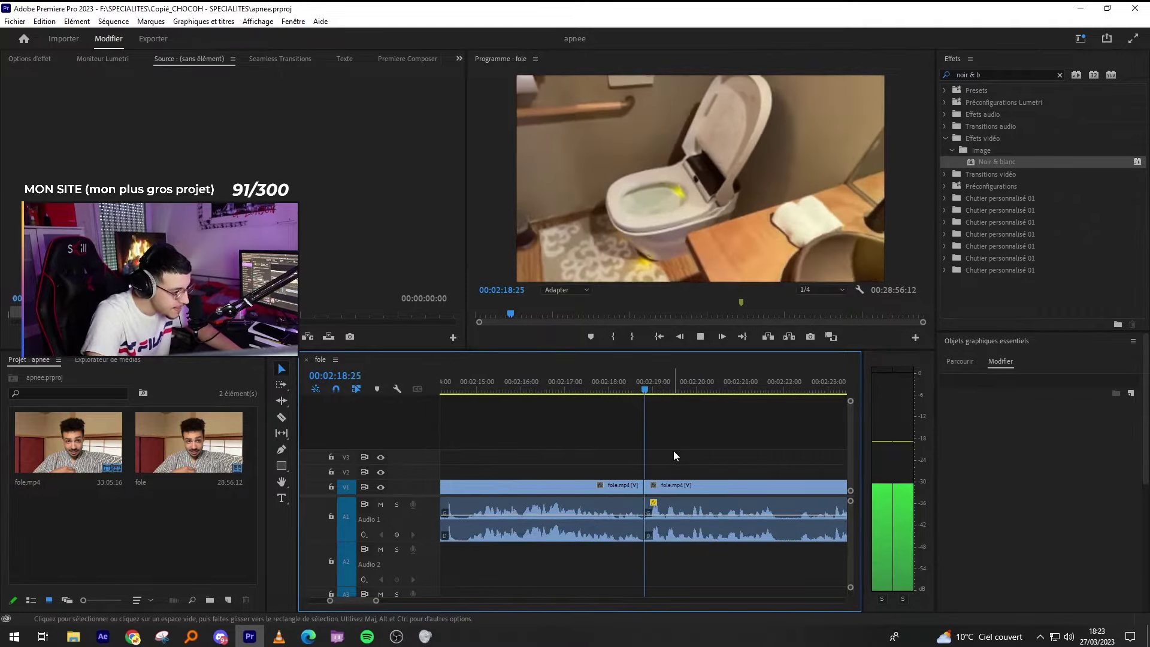
# Cut the short pause at about 00:02:23:08 out of the clip and close the gap.
pyautogui.press('=')
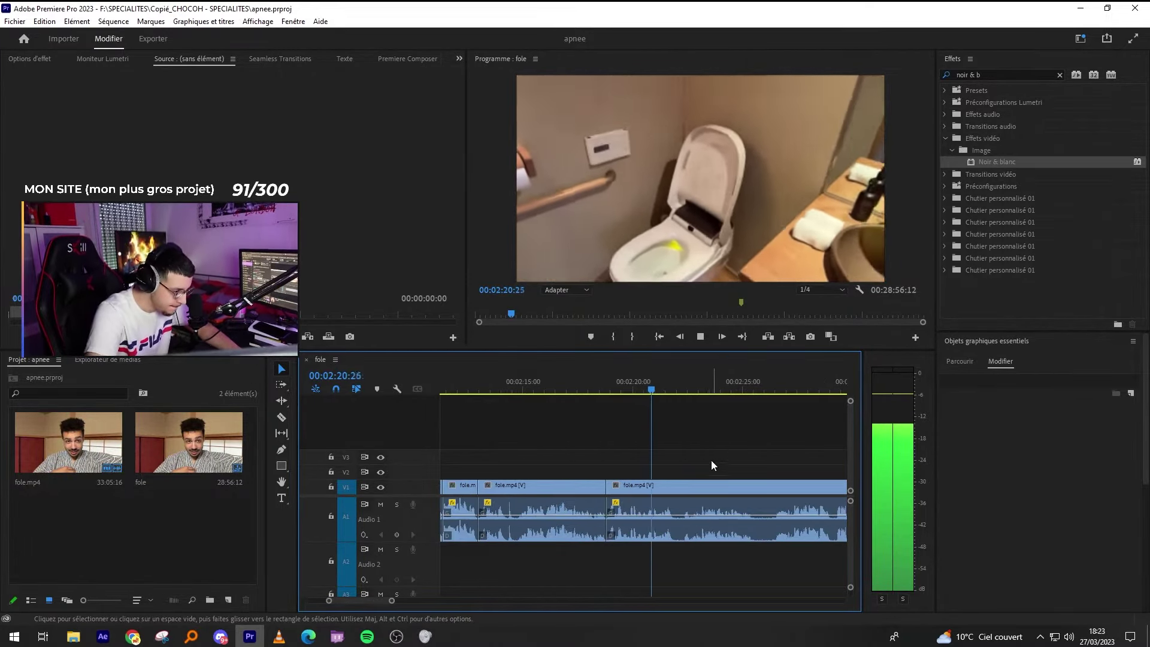
pyautogui.press('c')
pyautogui.click(712, 539)
pyautogui.press('v')
pyautogui.press('-')
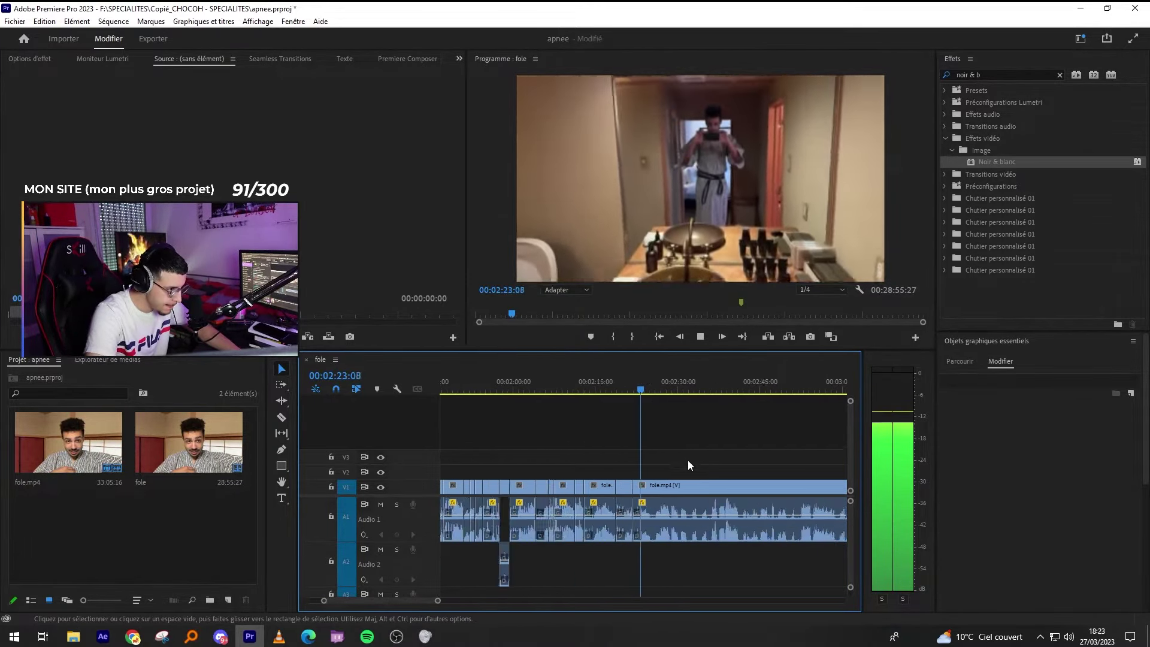
# Split the clip at about 00:02:25:00 and 00:02:26:00 and ripple-delete the silent piece in between.
pyautogui.press('c')
pyautogui.click(701, 526)
pyautogui.click(645, 503)
pyautogui.press('v')
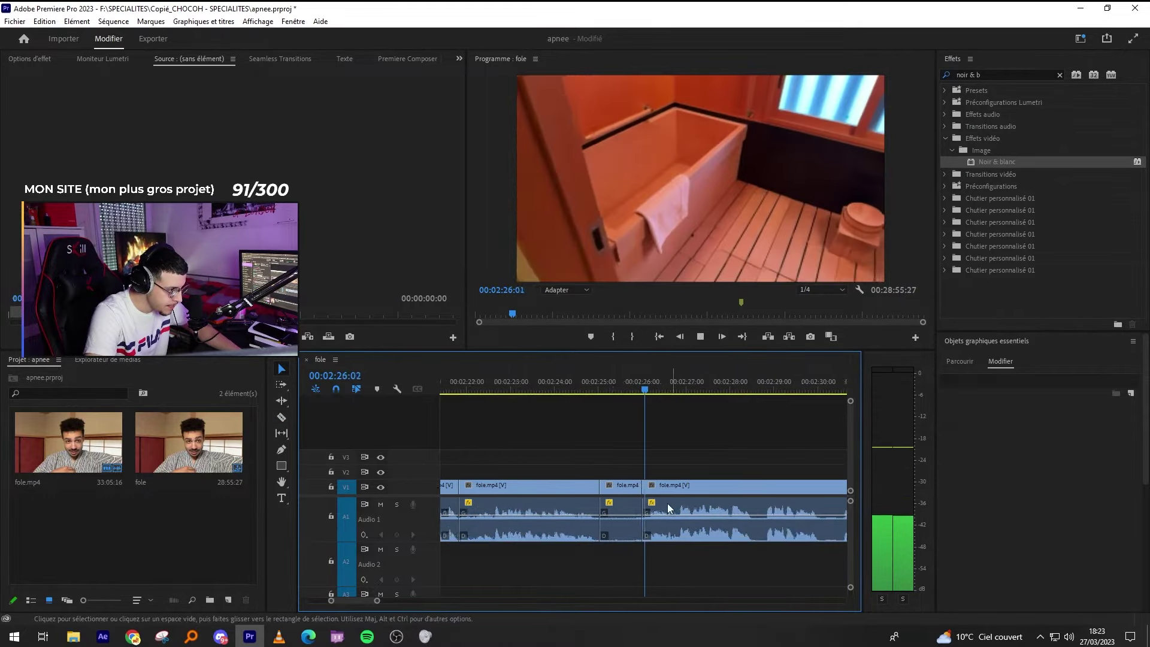
pyautogui.press('=')
pyautogui.moveTo(599, 461); pyautogui.dragTo(584, 510)
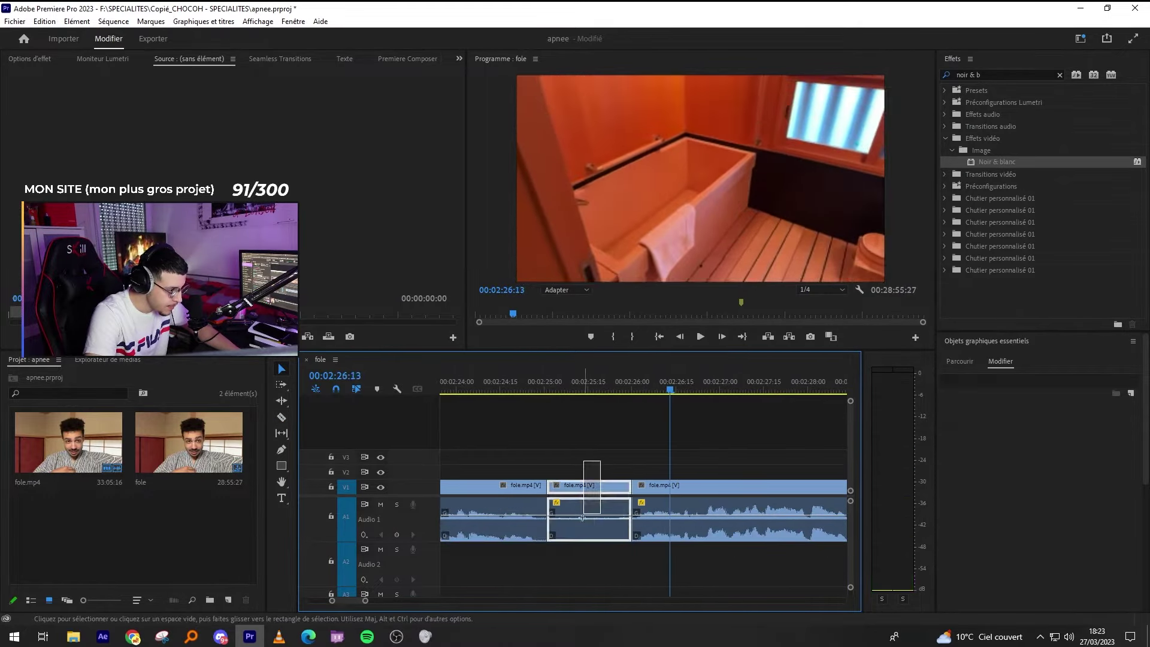
pyautogui.hotkey('shift', 'Delete')
# Split the clip around the brief pause at about 00:02:27:16 and ripple-delete that piece.
pyautogui.press('-')
pyautogui.press('=')
pyautogui.press('c')
pyautogui.click(688, 530)
pyautogui.click(736, 530)
pyautogui.press('v')
pyautogui.click(711, 534)
pyautogui.hotkey('shift', 'Delete')
# Cut the pause at about 00:02:28:25 out of the bathroom footage and close the gap.
pyautogui.press('c')
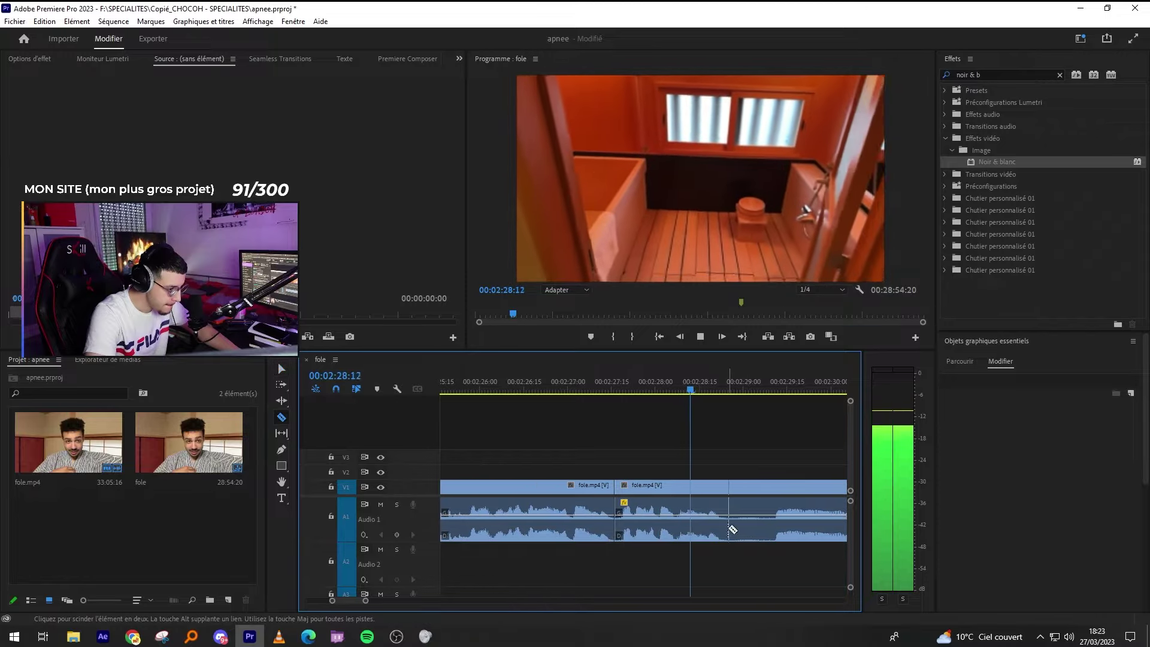
pyautogui.click(729, 529)
pyautogui.press('-')
pyautogui.press('=')
# Split the clip at about 00:02:29:25 and 00:02:30:26 and ripple-delete the silent piece in between.
pyautogui.press('c')
pyautogui.click(696, 532)
pyautogui.click(788, 530)
pyautogui.press('v')
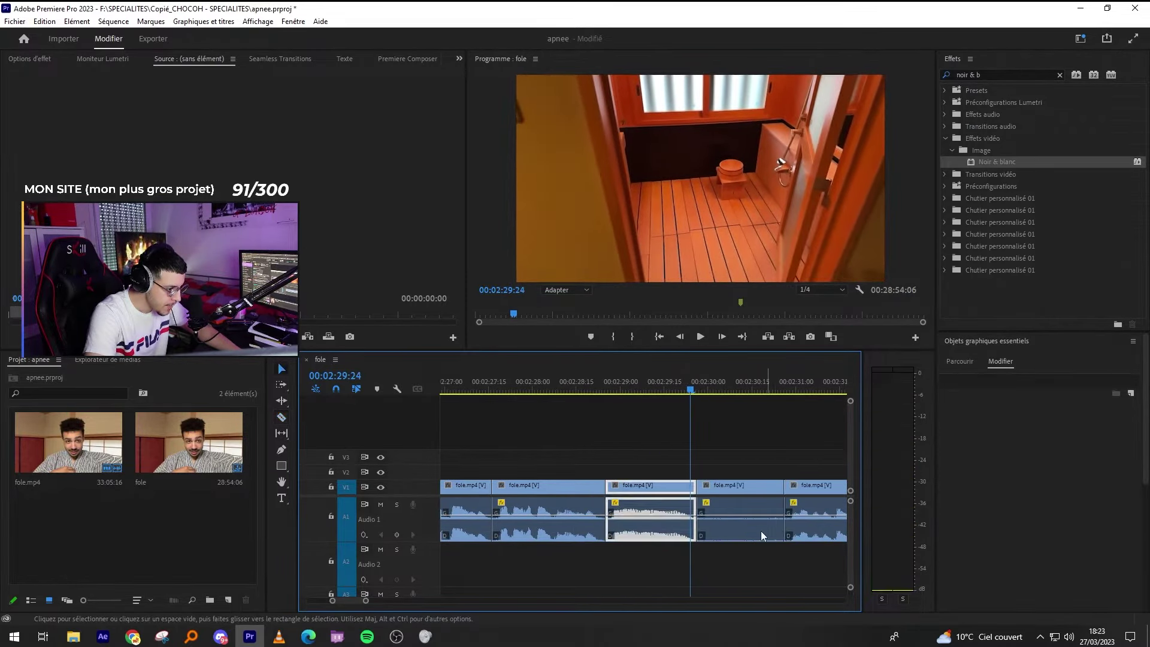
pyautogui.click(760, 531)
pyautogui.hotkey('shift', 'Delete')
pyautogui.press('-')
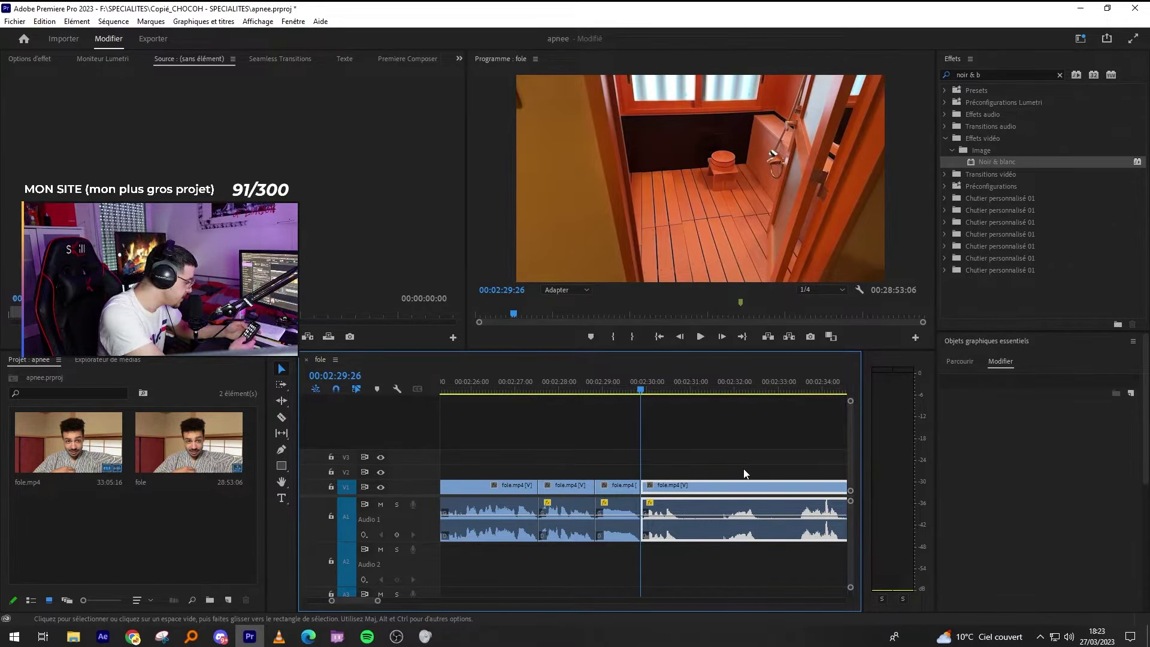
# Play the new join, then split the clip at about 00:02:30:23 and 00:02:31:19 and ripple-delete the pause in between.
pyautogui.press('space')
pyautogui.press('space')
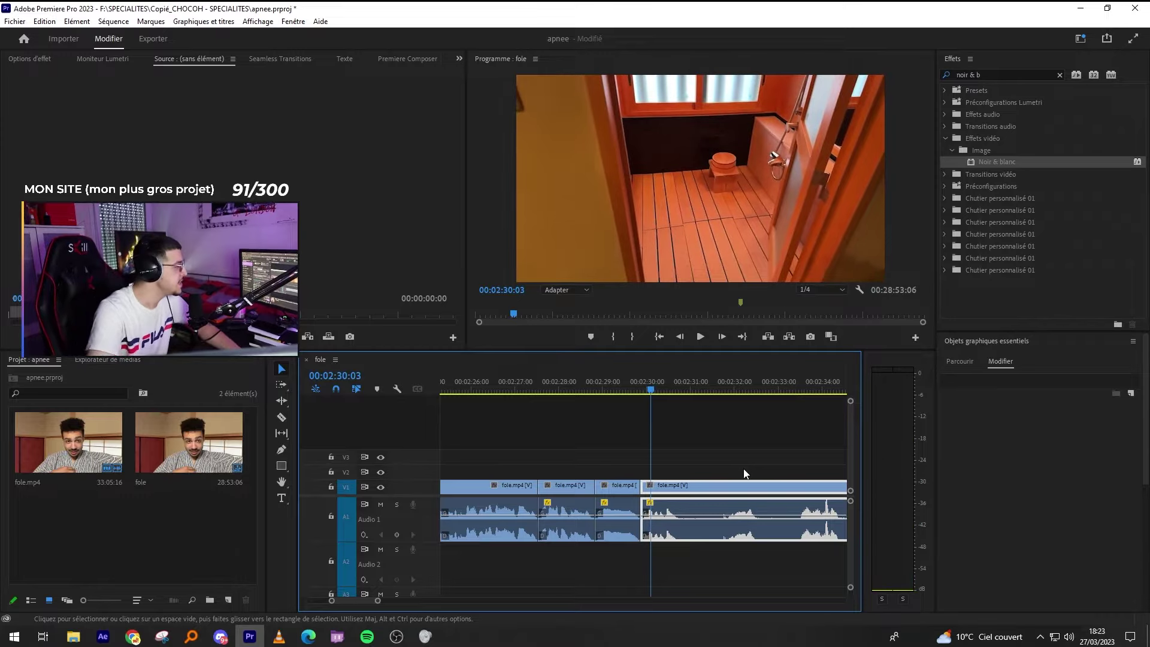
pyautogui.press('space')
pyautogui.press('-')
pyautogui.press('=')
pyautogui.press('=')
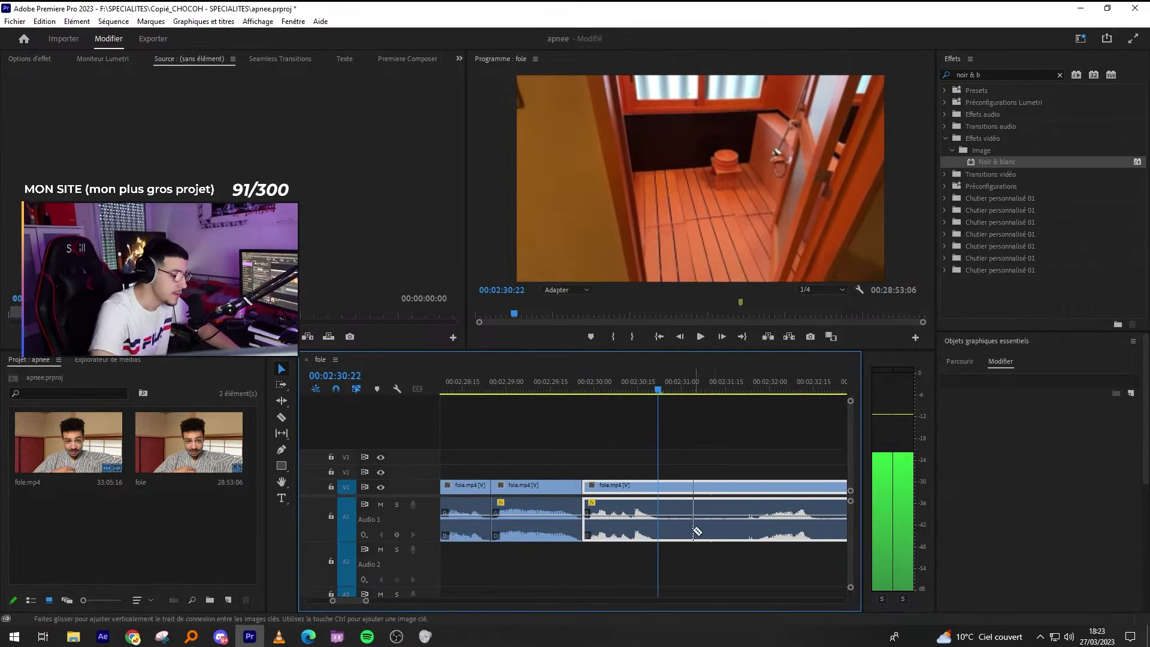
pyautogui.press('c')
pyautogui.click(663, 530)
pyautogui.click(738, 530)
pyautogui.press('v')
pyautogui.click(715, 533)
pyautogui.hotkey('shift', 'Delete')
# Cut out the unwanted passage of about four seconds following 00:02:30:23, close the gap, and clear the selection.
pyautogui.press('space')
pyautogui.press('c')
pyautogui.click(708, 533)
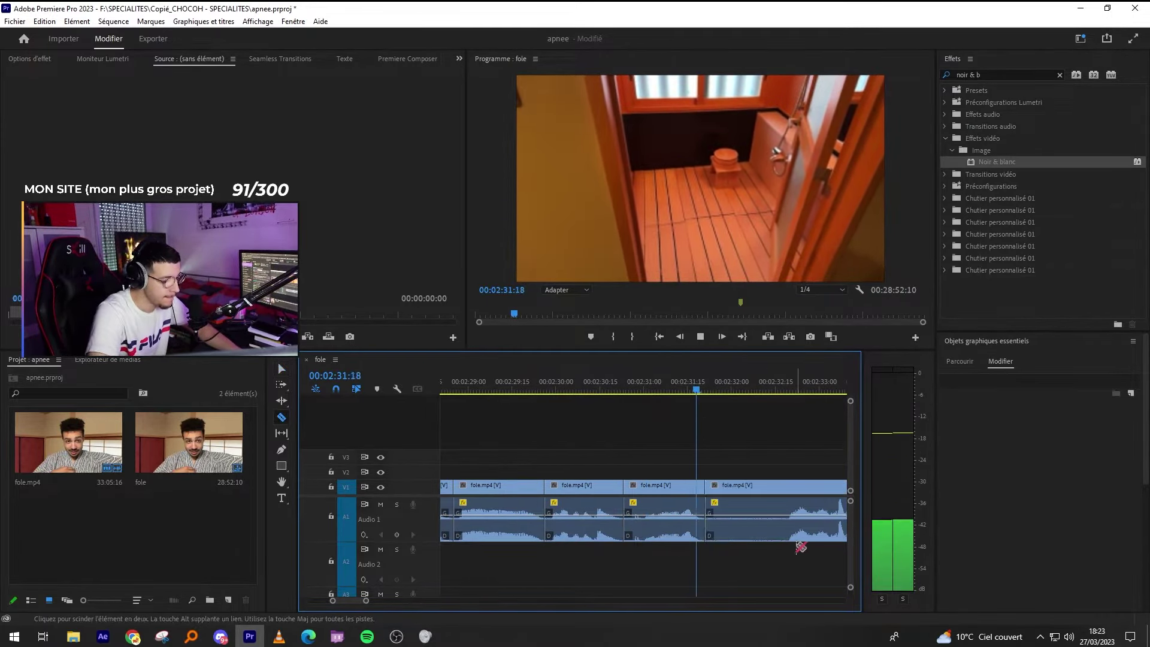
pyautogui.click(785, 533)
pyautogui.press('v')
pyautogui.click(748, 533)
pyautogui.hotkey('shift', 'Delete')
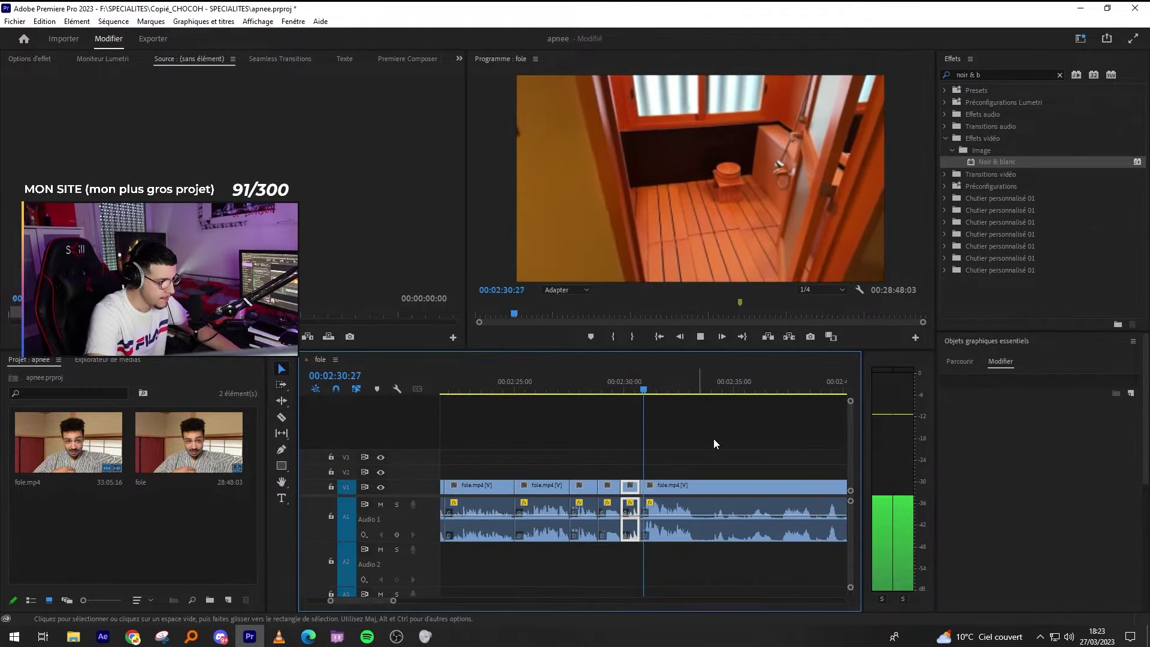
pyautogui.click(735, 444)
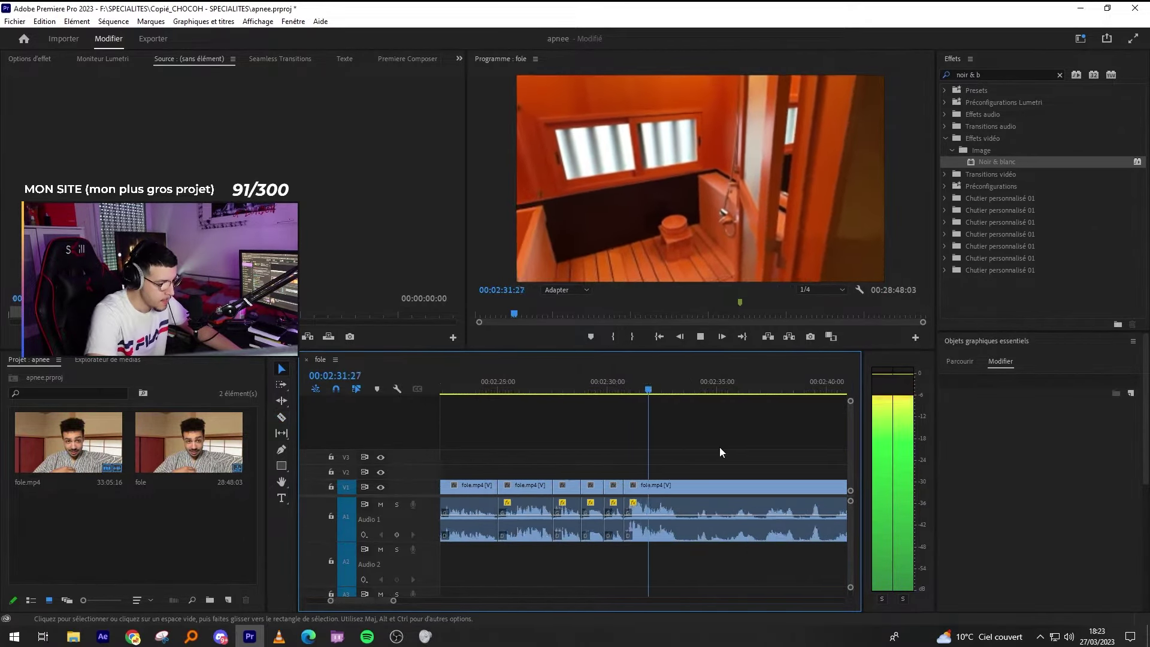
# Cut the pause at about 00:02:33:09 out of the clip and close the gap.
pyautogui.press('=')
pyautogui.press('c')
pyautogui.click(696, 531)
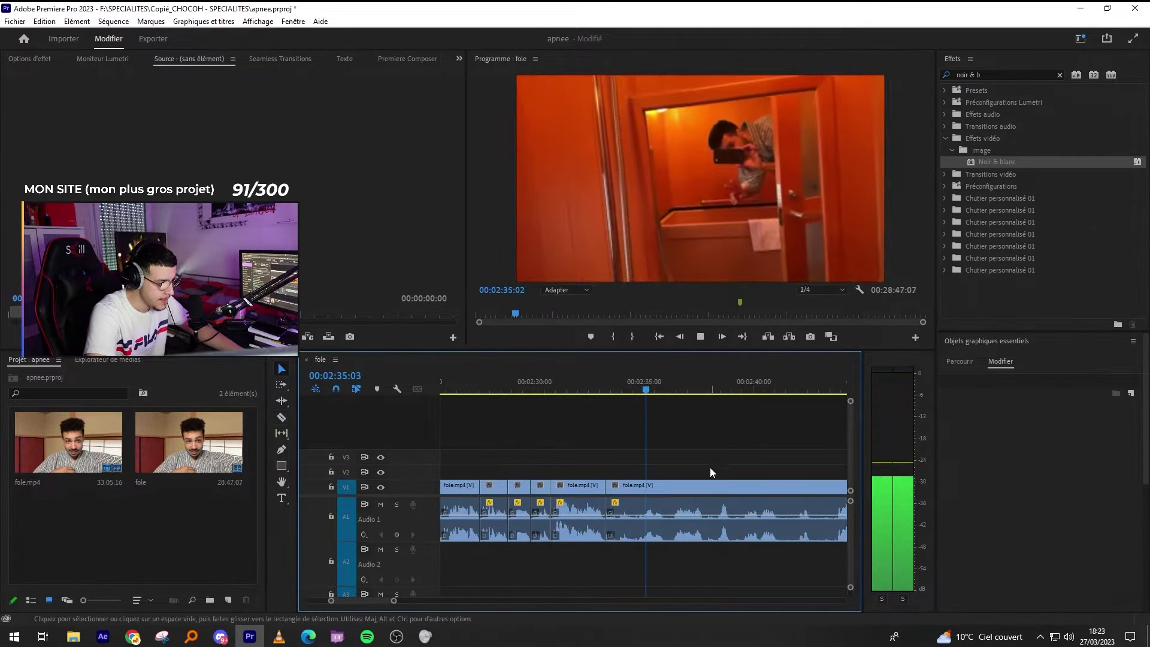
# Split the clip at about 00:02:35:26 and ripple-trim the pause that follows.
pyautogui.press('=')
pyautogui.press('=')
pyautogui.press('c')
pyautogui.click(727, 530)
pyautogui.press('w')
pyautogui.press('v')
pyautogui.press('space')
# Split the clip around the pause at about 00:02:37:04 and ripple-delete that piece.
pyautogui.press('=')
pyautogui.press('c')
pyautogui.press('space')
pyautogui.click(718, 527)
pyautogui.click(772, 527)
pyautogui.press('v')
pyautogui.click(766, 524)
pyautogui.hotkey('shift', 'Delete')
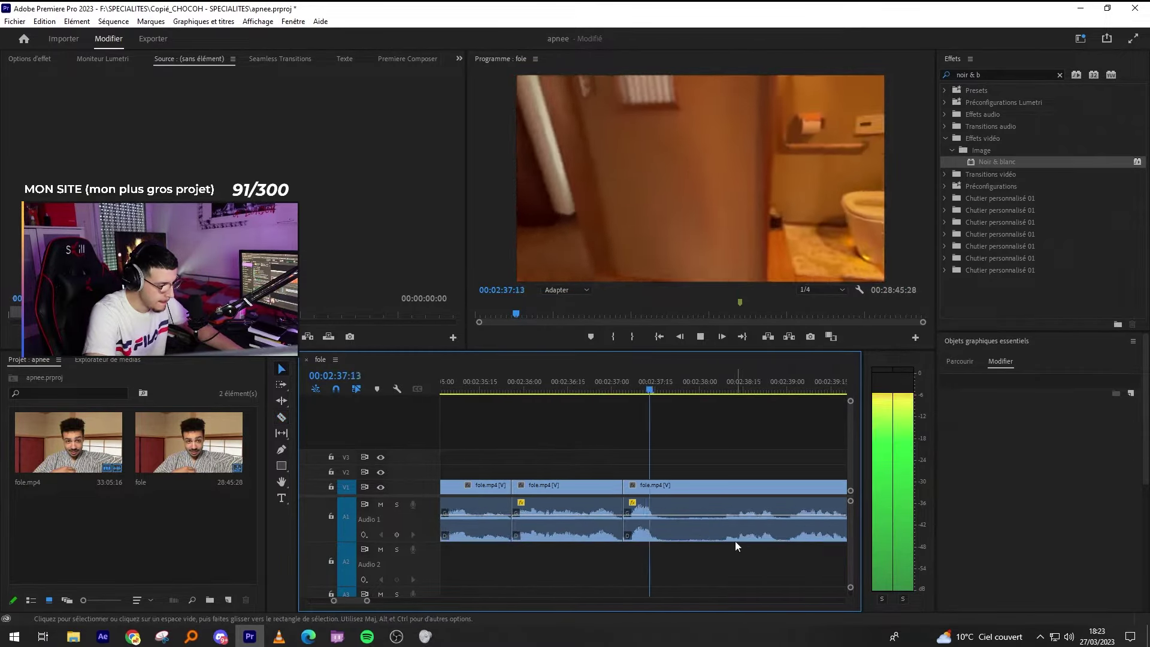
# Ripple-delete the silent piece from about 00:02:37:26 to 00:02:38:13 and play on from the join.
pyautogui.press('i')
pyautogui.moveTo(704, 475); pyautogui.dragTo(712, 536)
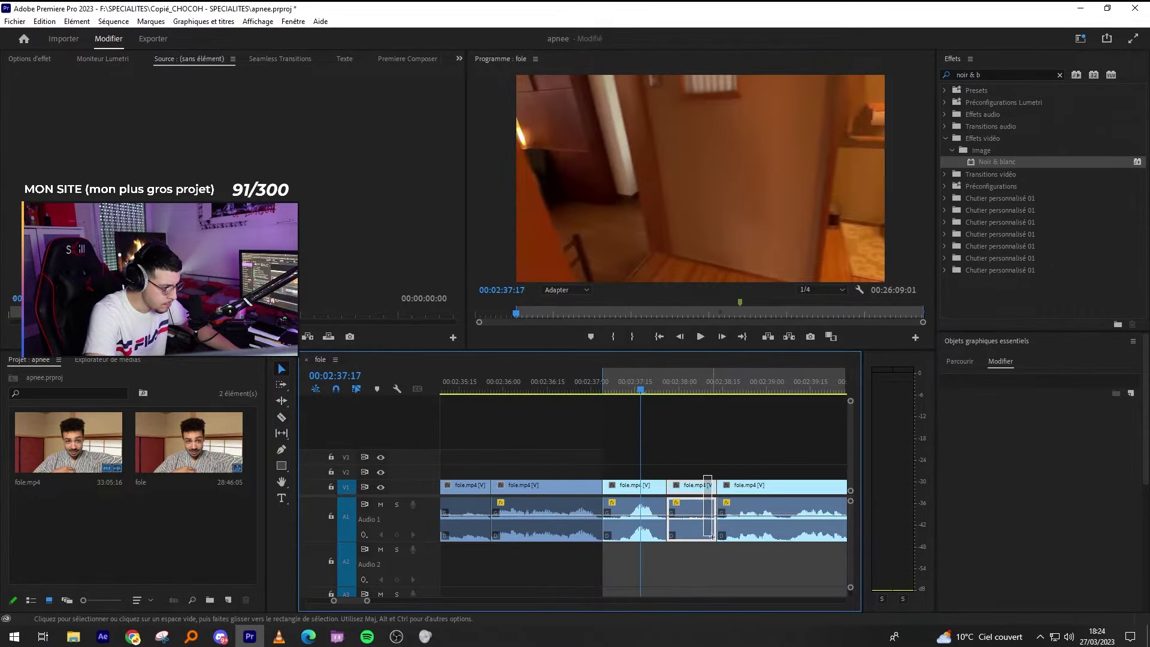
pyautogui.hotkey('shift', 'Delete')
pyautogui.press('space')
pyautogui.scroll(-2, 729, 514)
pyautogui.press('-')
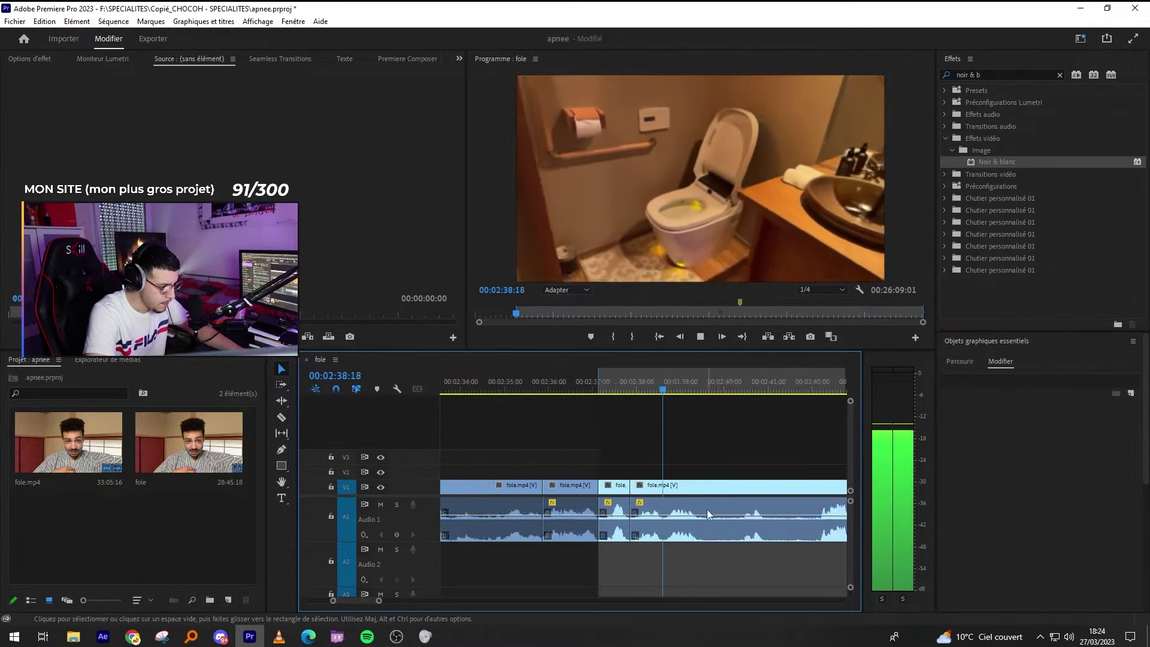
# Split the clip around the pause at about 00:02:39:16 and ripple-delete that piece.
pyautogui.scroll(-1, 706, 509)
pyautogui.press('c')
pyautogui.click(675, 533)
pyautogui.press('space')
pyautogui.click(708, 533)
pyautogui.press('v')
pyautogui.click(694, 533)
pyautogui.hotkey('shift', 'Delete')
pyautogui.press('-')
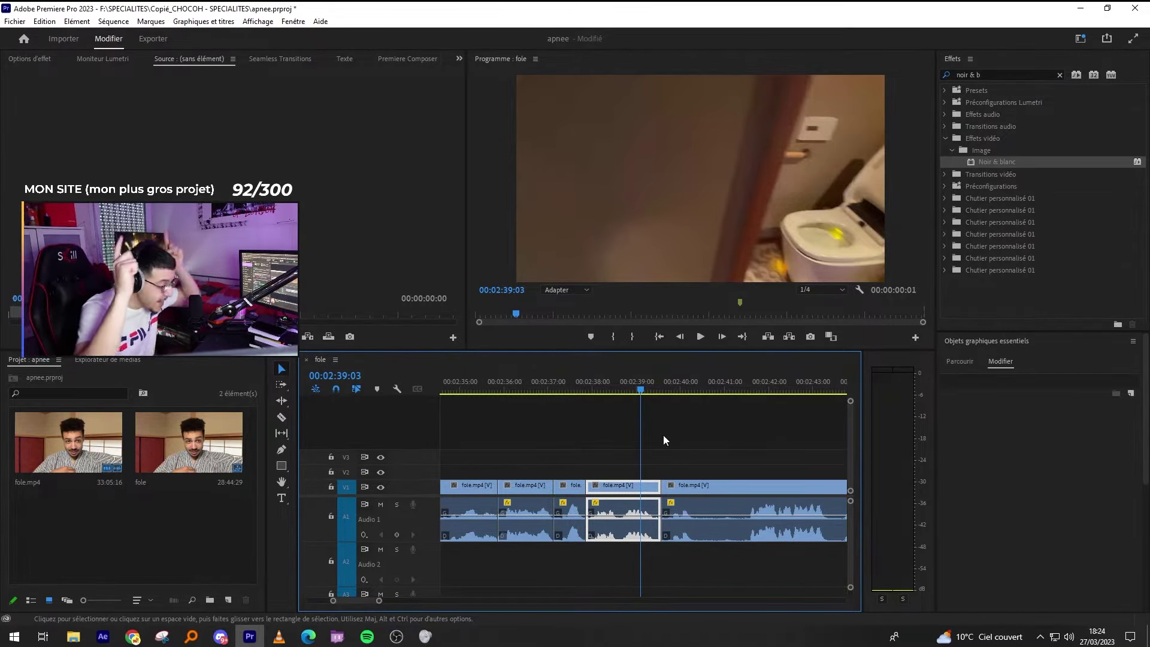
# Play on, then cut out the silence between about 00:02:40:08 and 00:02:41:17 and close the gap.
pyautogui.press('space')
pyautogui.press('-')
pyautogui.press('=')
pyautogui.press('=')
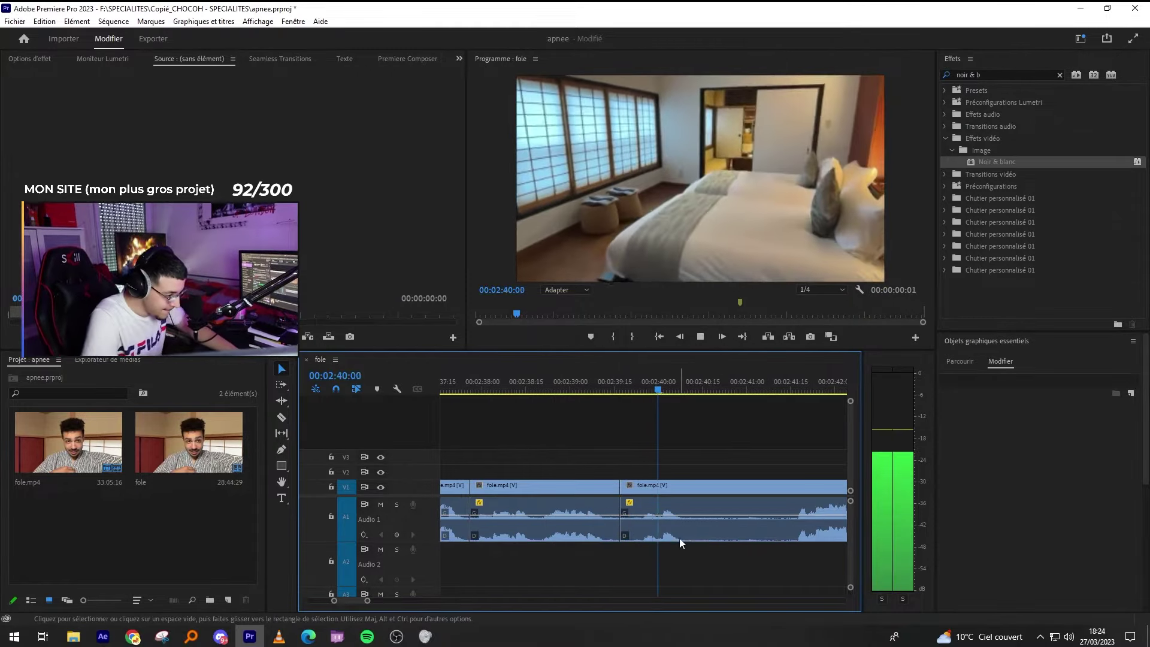
pyautogui.press('c')
pyautogui.click(684, 527)
pyautogui.press('space')
pyautogui.click(799, 520)
pyautogui.hotkey('shift', 'Delete')
pyautogui.press('v')
pyautogui.press('-')
pyautogui.press('space')
# Split the clip following 00:02:40:09 and ripple-delete its first piece of about two seconds.
pyautogui.press('c')
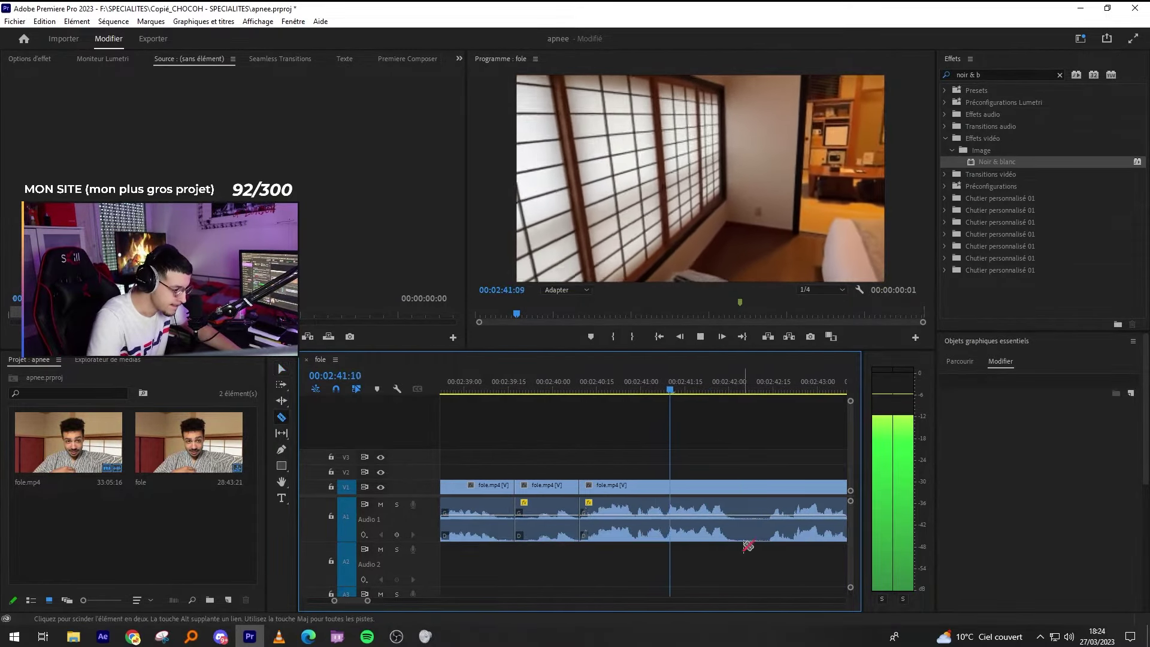
pyautogui.click(698, 527)
pyautogui.press('v')
pyautogui.click(620, 487)
pyautogui.hotkey('shift', 'Delete')
pyautogui.press('space')
pyautogui.press('-')
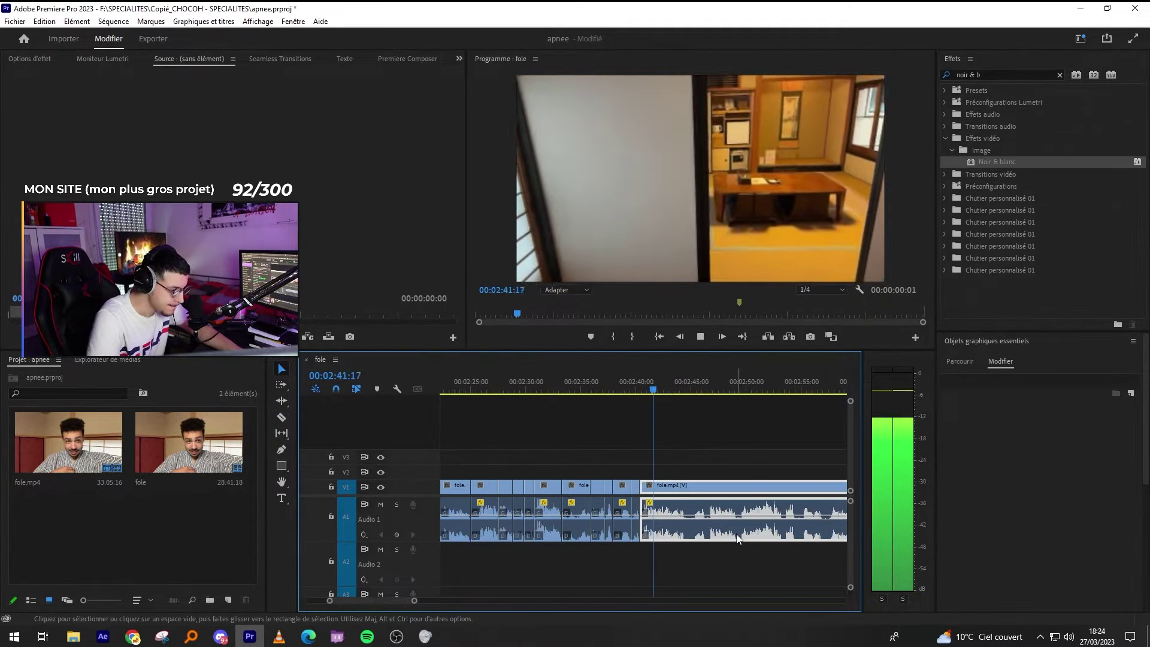
# Skip ahead from about 00:02:45 in fast playback and ripple-trim the skipped footage back to the join at about 00:02:40:09.
pyautogui.click(694, 408)
pyautogui.press('=')
pyautogui.press('=')
pyautogui.press('-')
pyautogui.press('l')
pyautogui.press('l')
pyautogui.press('=')
pyautogui.press('=')
pyautogui.press('q')
# Split the clip at about 00:02:41:06 and ripple-trim the pause that follows.
pyautogui.press('=')
pyautogui.press('c')
pyautogui.click(756, 527)
pyautogui.press('-')
pyautogui.press('v')
pyautogui.press('q')
# Tighten the join at about 00:02:41:06 by a few frames and play on from it.
pyautogui.press('=')
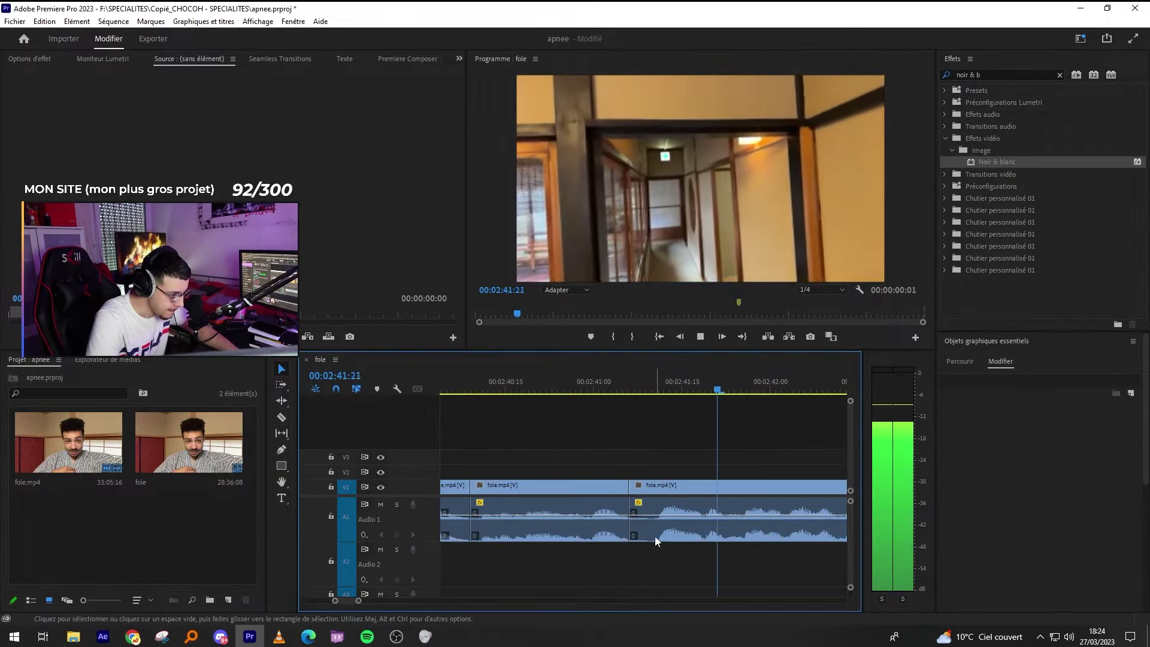
pyautogui.click(705, 490)
pyautogui.press('Up')
pyautogui.press('-')
pyautogui.press('-')
pyautogui.press('=')
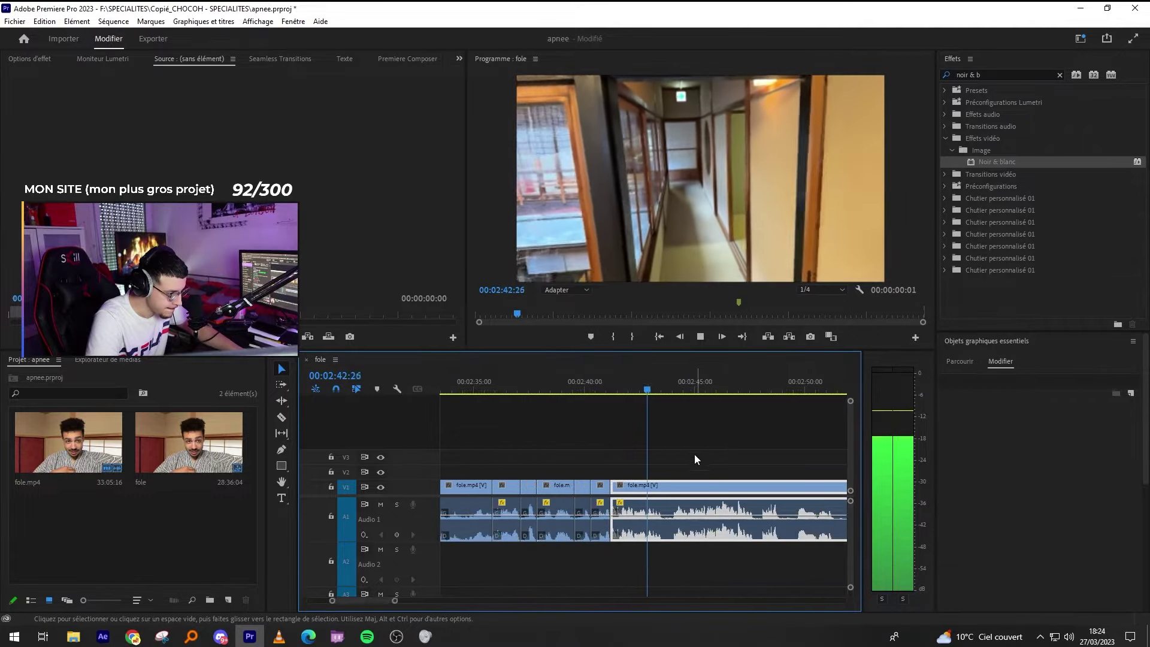
# Split the clip at about 00:02:43:16 and ripple-trim the short pause that follows.
pyautogui.hotkey('ctrl', 'k')
pyautogui.press('-')
pyautogui.click(701, 488)
pyautogui.press('=')
pyautogui.press('q')
pyautogui.press('-')
pyautogui.press('-')
pyautogui.press('=')
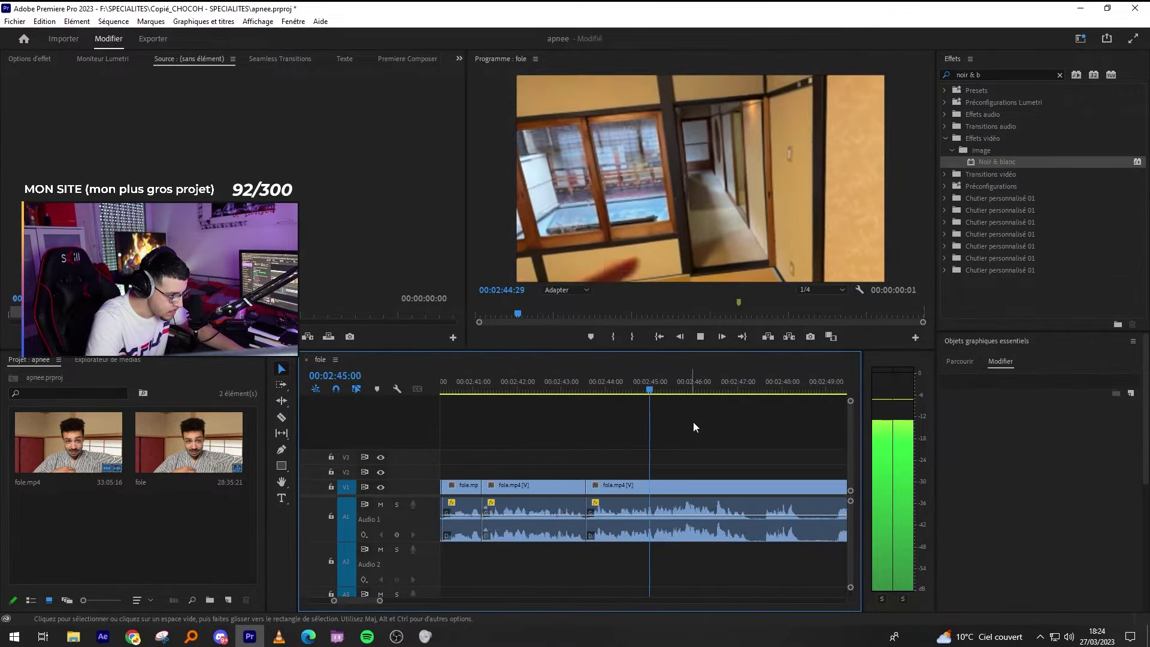
pyautogui.press('=')
pyautogui.press('=')
pyautogui.press('=')
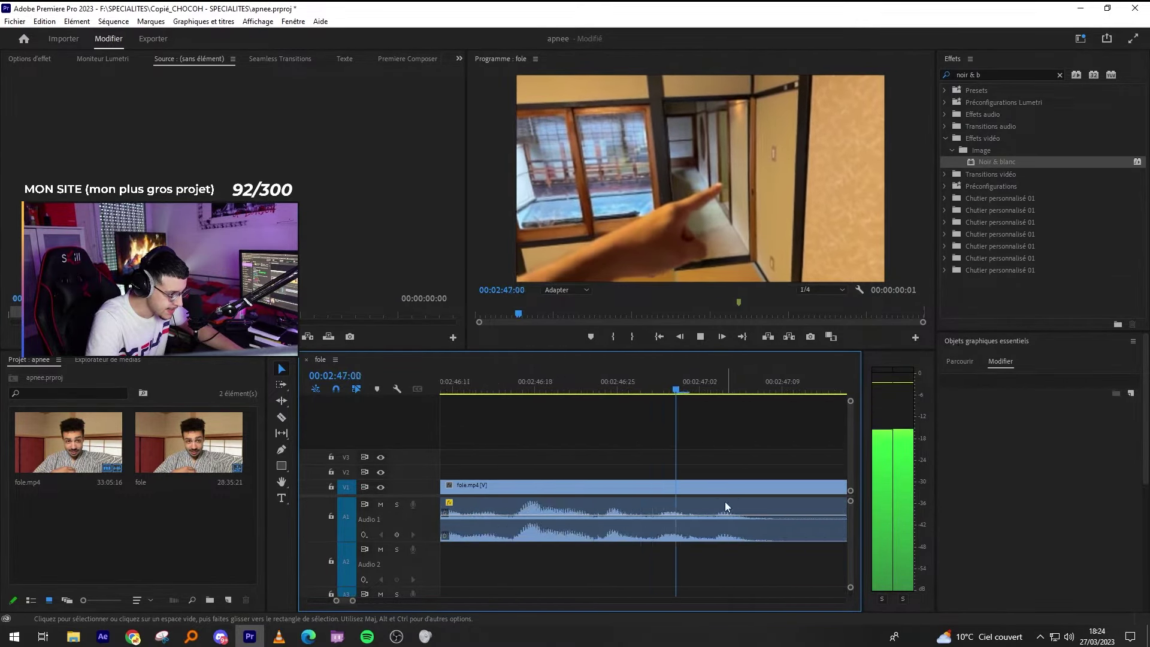
pyautogui.click(727, 498)
pyautogui.press('-')
pyautogui.press('-')
pyautogui.press('c')
pyautogui.click(667, 503)
pyautogui.click(693, 503)
pyautogui.click(706, 503)
pyautogui.hotkey('ctrl', 'z')
pyautogui.hotkey('ctrl', 'z')
pyautogui.hotkey('ctrl', 'z')
# Split the clip on both sides of the pause at about 00:02:47:08 and ripple-delete the pause.
pyautogui.click(675, 521)
pyautogui.click(706, 526)
pyautogui.press('v')
pyautogui.click(692, 526)
pyautogui.hotkey('shift', 'Delete')
# Split the footage to isolate the hand-pointing shot between about 00:02:47:08 and 00:02:48:03.
pyautogui.press('Up')
pyautogui.press('c')
pyautogui.press('space')
pyautogui.press('Up')
pyautogui.press('-')
pyautogui.click(686, 521)
pyautogui.click(729, 521)
pyautogui.press('=')
pyautogui.press('v')
# Open a gap after the hand-pointing shot and place its video on track V3 at about 00:02:48:14.
pyautogui.click(728, 474)
pyautogui.click(728, 486)
pyautogui.press('-')
pyautogui.press('-')
# Set the speed of the pointing-shot clip on V3 to 50%.
pyautogui.click(283, 386)
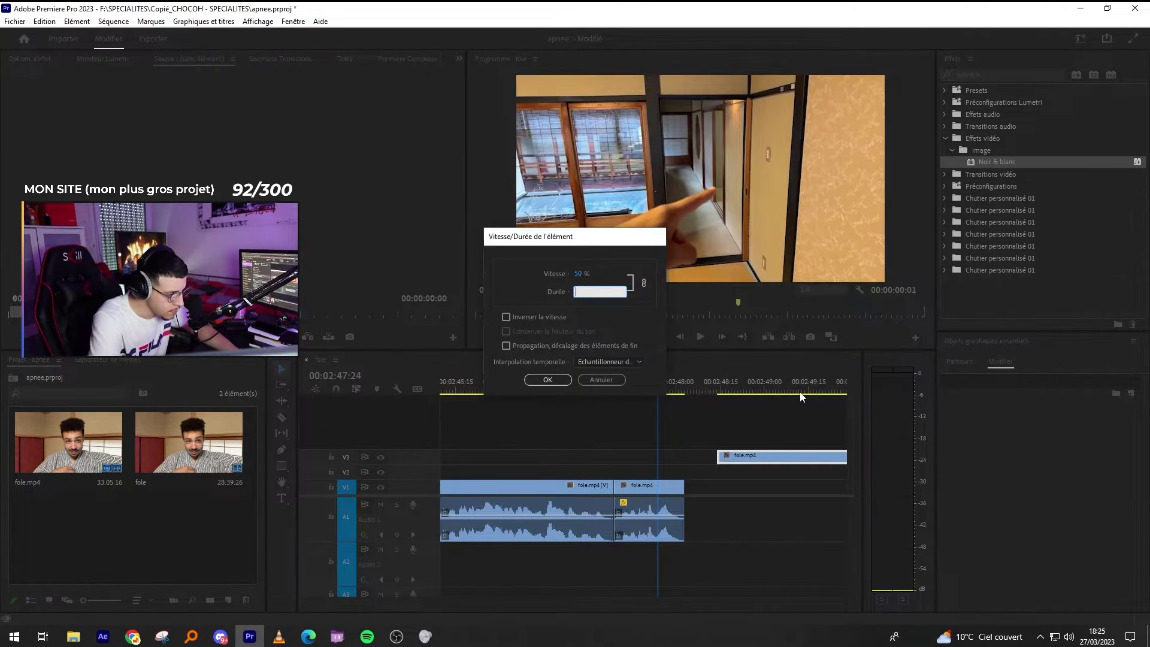
pyautogui.press('Escape')
pyautogui.rightClick(746, 458)
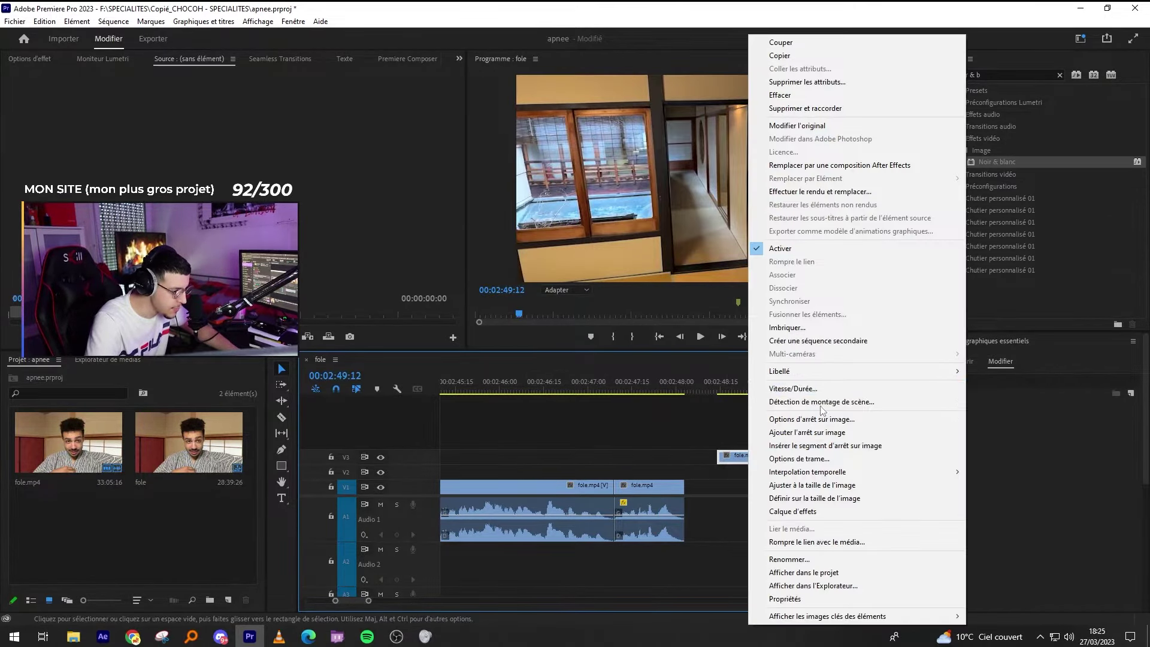
pyautogui.click(820, 388)
pyautogui.write('5600')
pyautogui.press('Return')
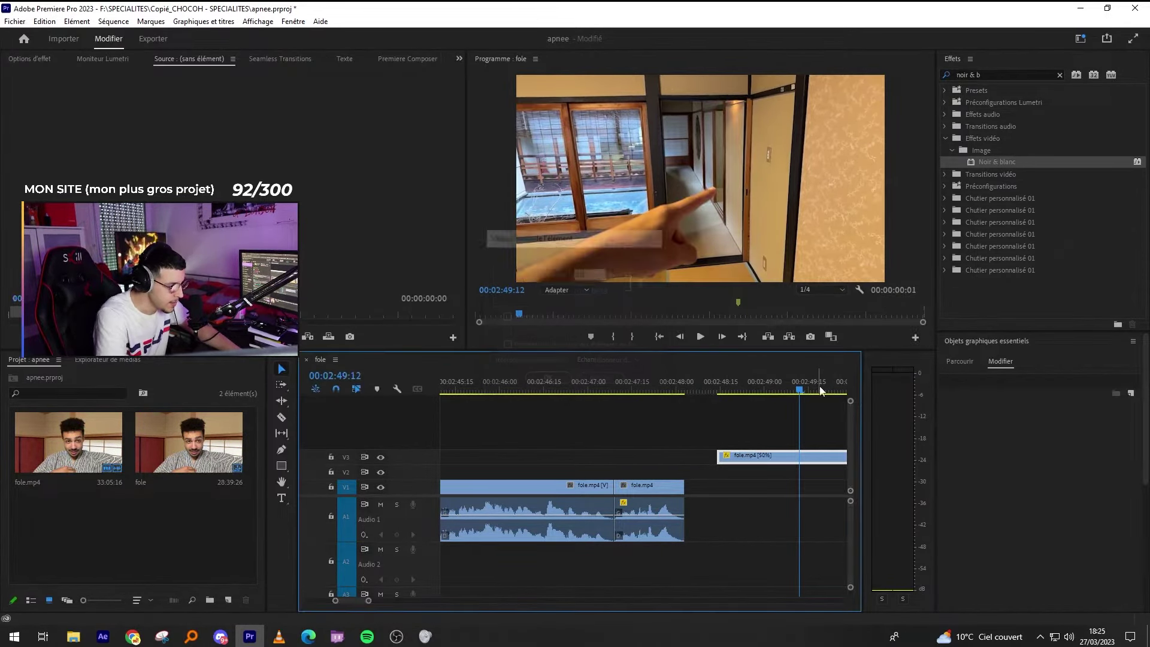
# Play the slowed clip and move it so it starts at the end of the V1 footage at 00:02:48:03.
pyautogui.click(730, 389)
pyautogui.press('space')
pyautogui.press('-')
pyautogui.press('=')
pyautogui.moveTo(719, 458); pyautogui.dragTo(684, 458)
pyautogui.click(685, 439)
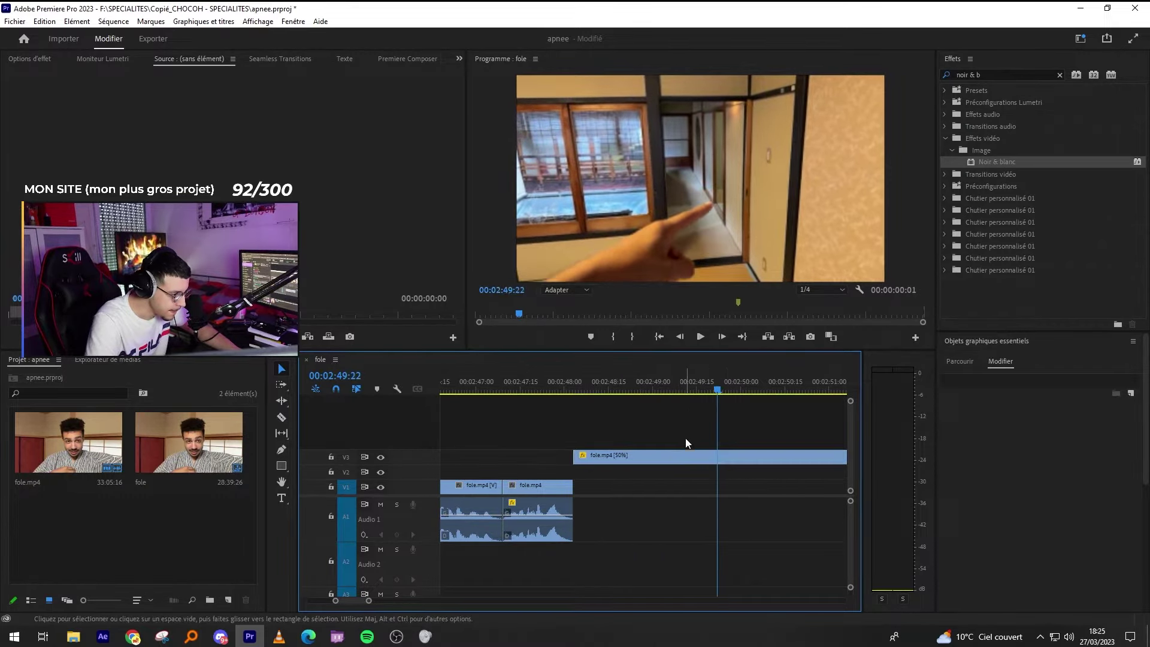
# Cut the slowed clip on V3 so the replay ends at about 00:02:51.
pyautogui.press('-')
pyautogui.press('c')
pyautogui.click(709, 459)
pyautogui.press('space')
pyautogui.press('v')
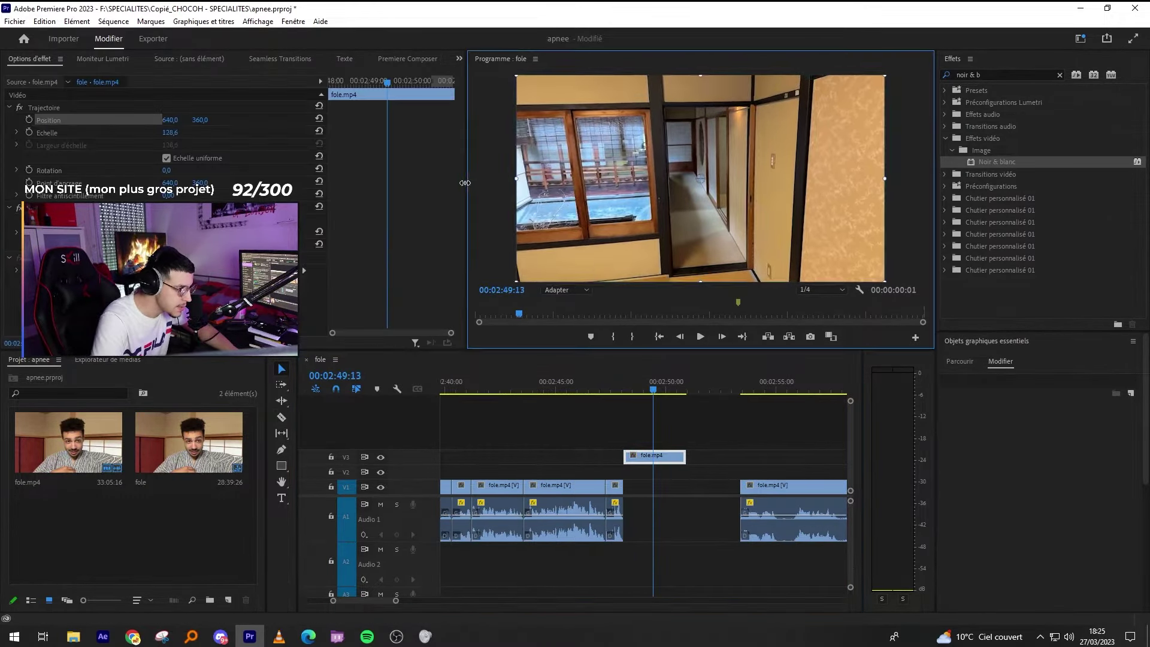
# Nest the slowed replay clip on V3 into its own sequence.
pyautogui.moveTo(689, 179)
pyautogui.mouseDown()
pyautogui.moveTo(667, 176)
pyautogui.moveTo(698, 179)
pyautogui.mouseUp()
pyautogui.click(663, 444)
pyautogui.click(662, 461)
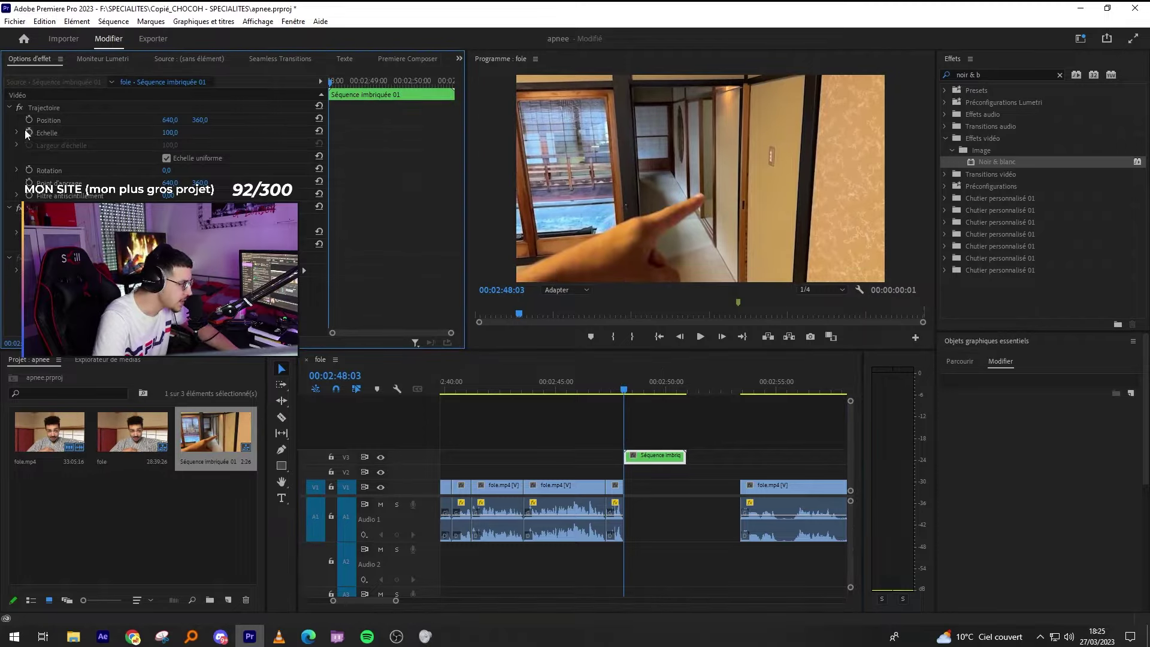
# Switch to Chrome and play a short from the YouTube results for "backroom sound effect".
pyautogui.hotkey('alt', 'Tab')
pyautogui.hotkey('alt', 'Left')
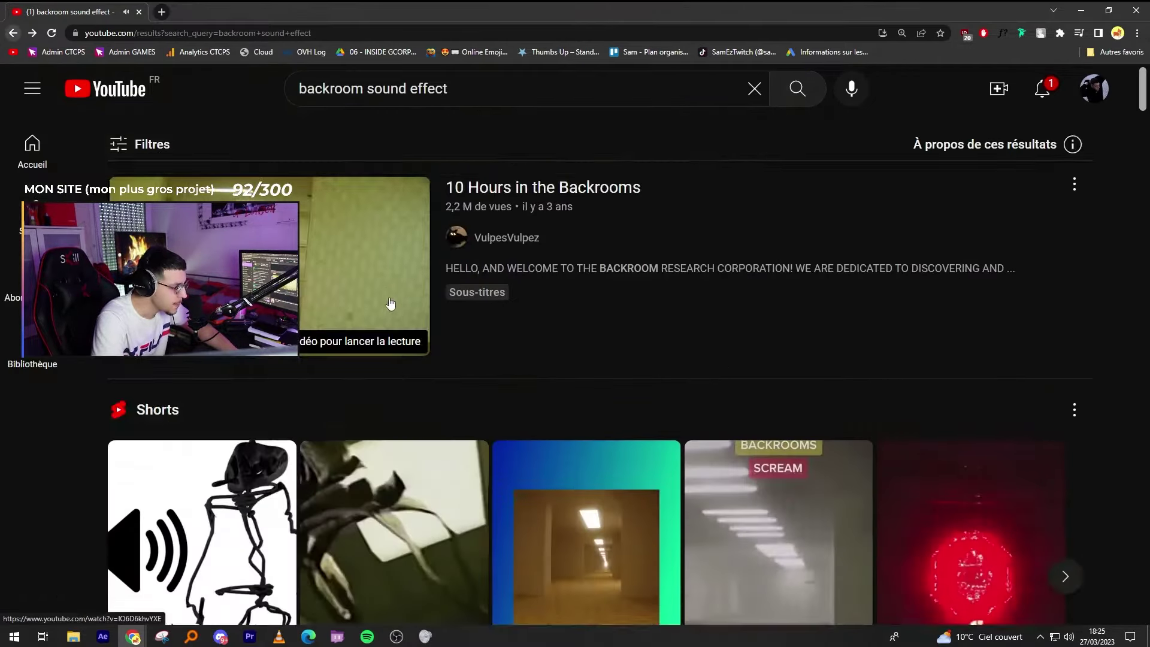
pyautogui.scroll(-10, 359, 377)
pyautogui.click(419, 330)
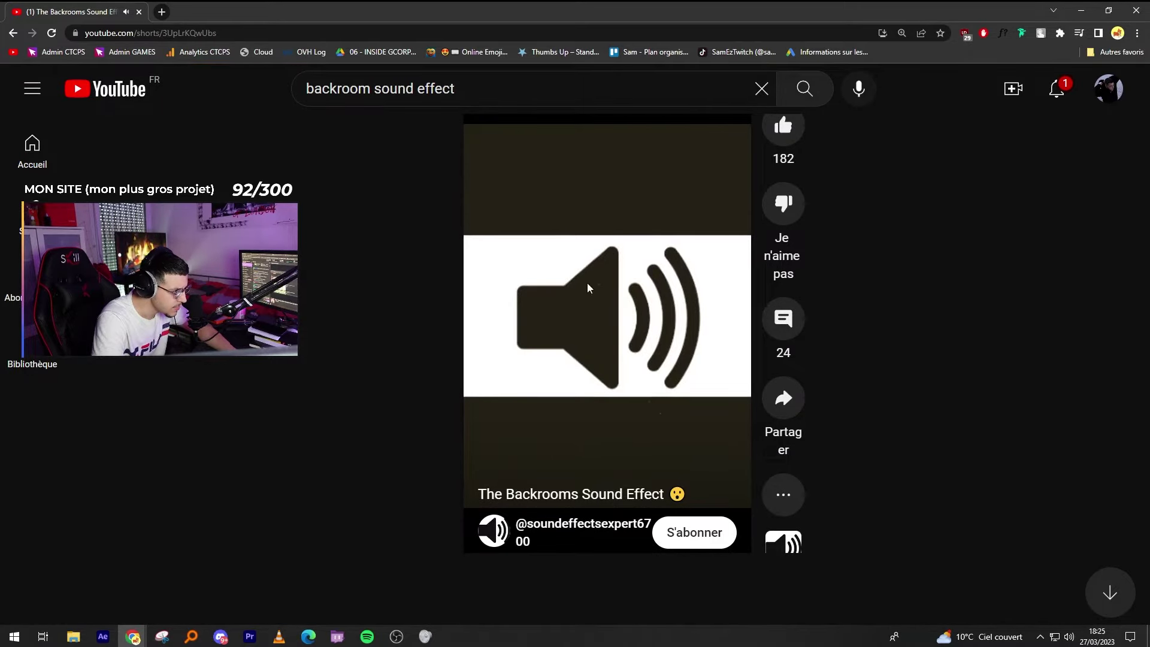
# Return to the search results and open the "Backrooms entity sound effect" video.
pyautogui.scroll(-1, 588, 288)
pyautogui.click(13, 33)
pyautogui.click(467, 539)
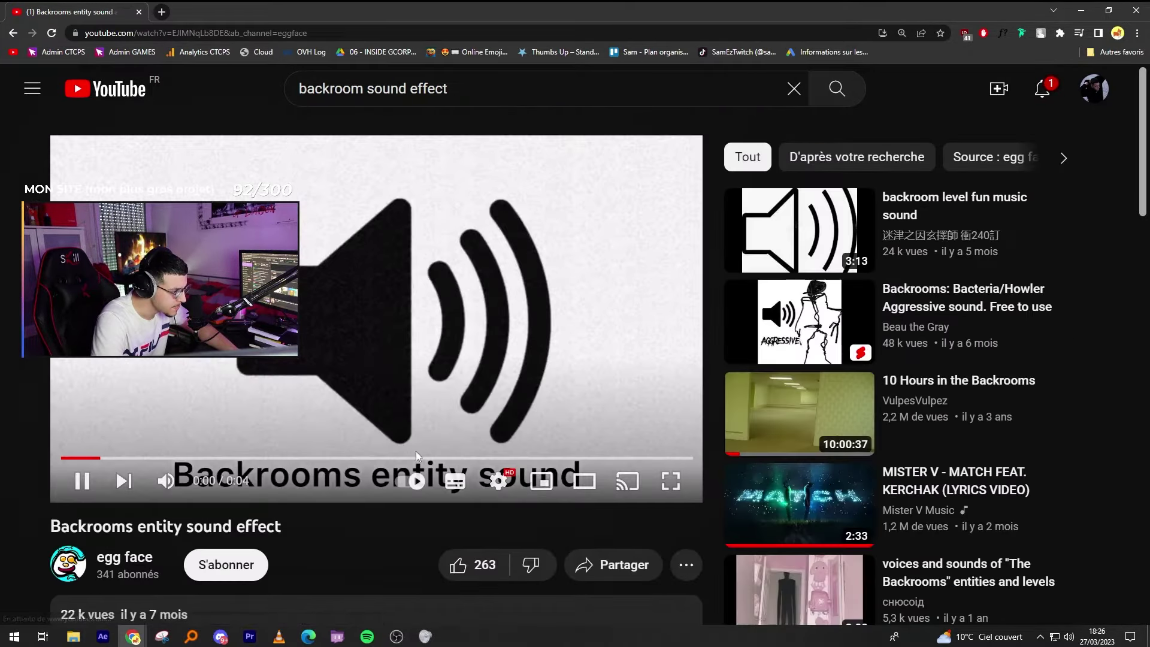
# Copy the address of the sound effect video and launch 4K Video Downloader.
pyautogui.click(263, 33)
pyautogui.click(405, 260)
pyautogui.press('super')
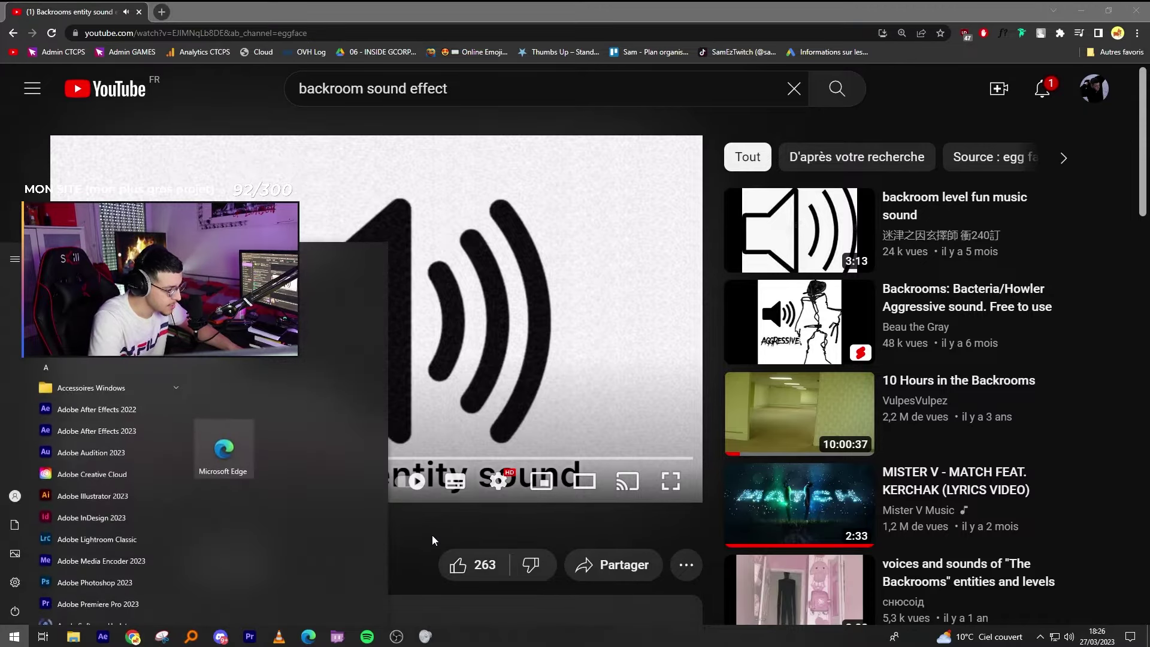
pyautogui.press('Return')
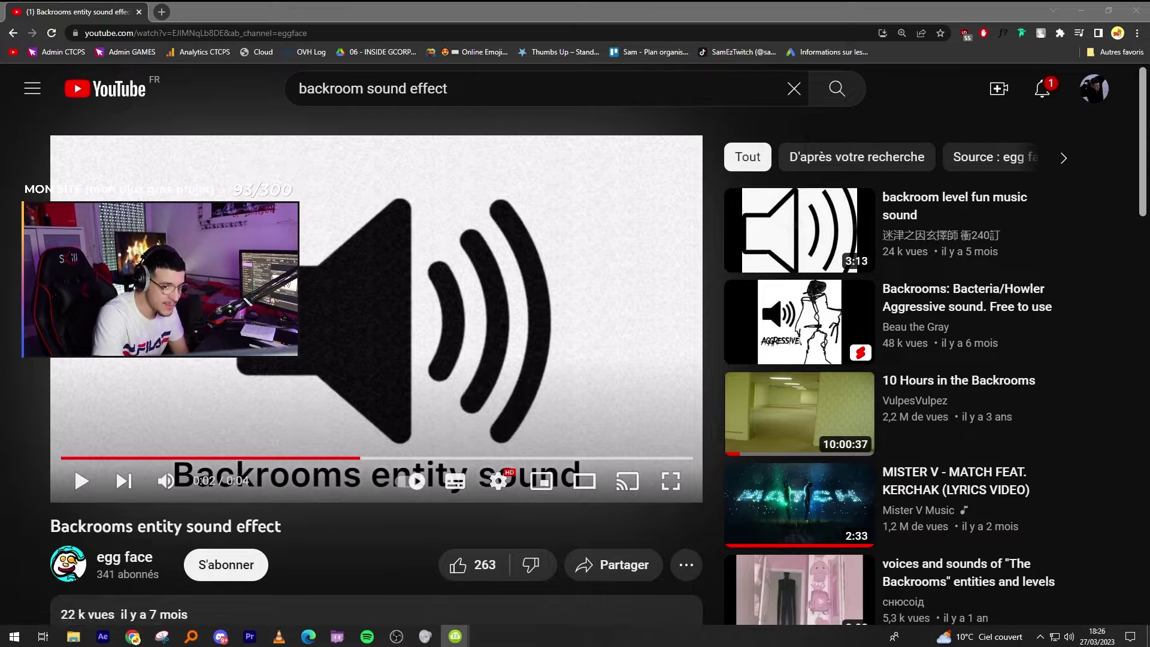
# Switch back to Premiere Pro, reposition the Backrooms sound on A2 and split it at the replay's start at 00:02:48:03.
pyautogui.click(242, 636)
pyautogui.scroll(2, 665, 509)
pyautogui.click(642, 560)
pyautogui.moveTo(642, 560); pyautogui.dragTo(634, 560)
pyautogui.press('c')
pyautogui.click(579, 563)
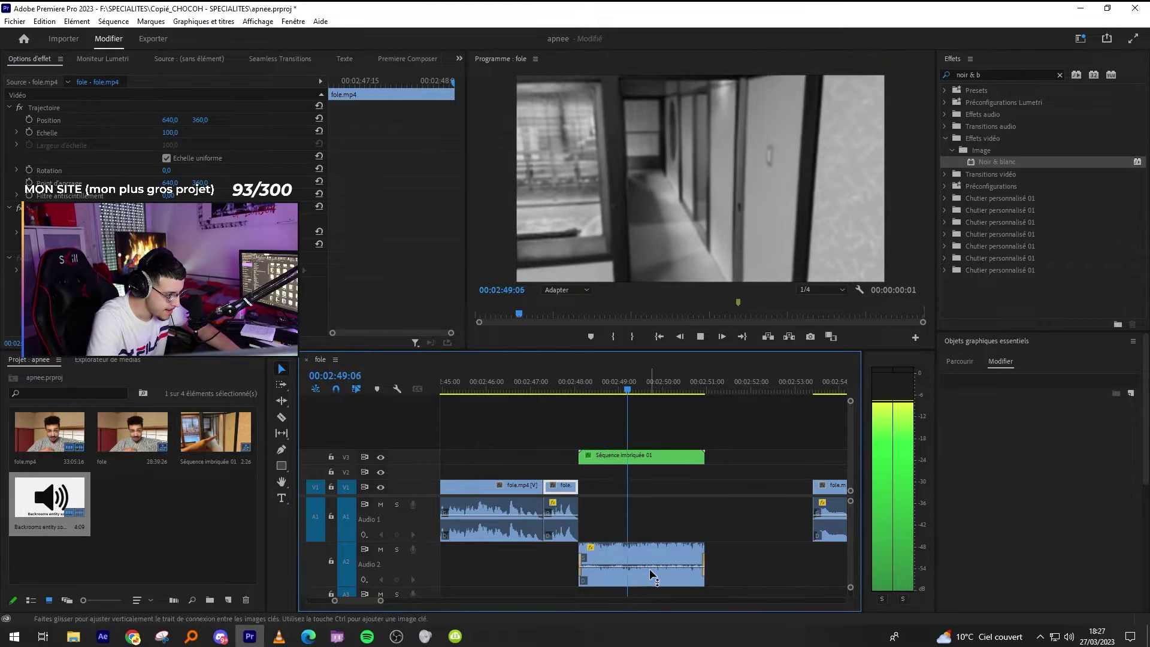
# Ripple-trim the replay and its sound to end at 00:02:49:25 and move the sound to track A1.
pyautogui.press('w')
pyautogui.moveTo(620, 557); pyautogui.dragTo(624, 508)
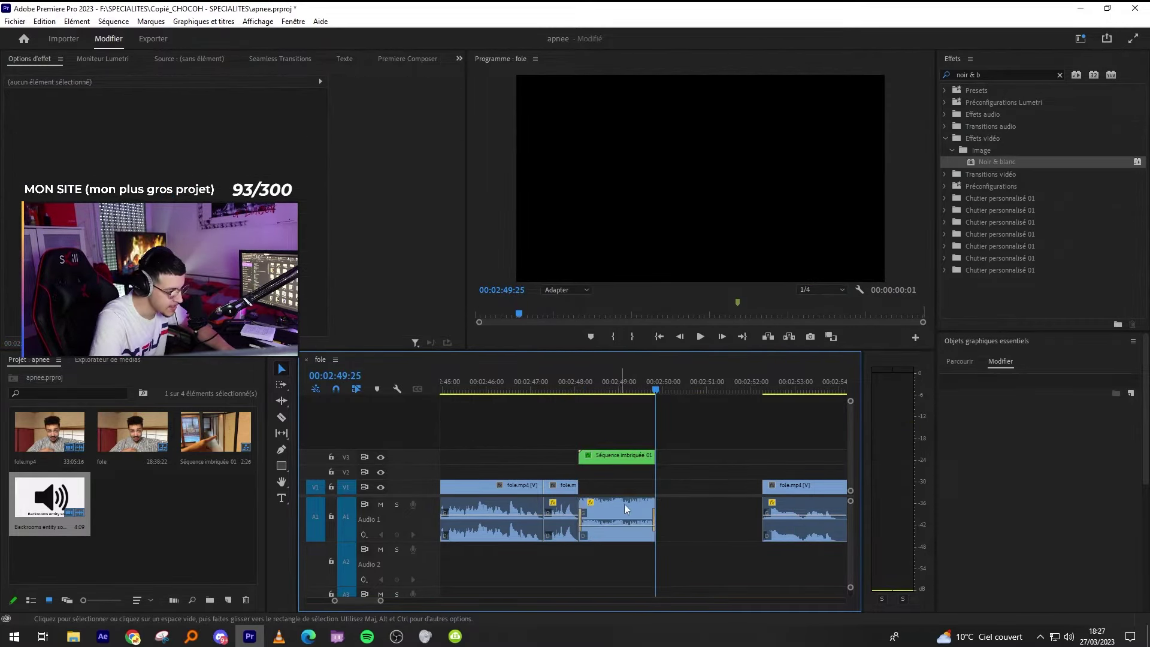
# Move the nested replay down to track V2 and delete the empty gap that follows it.
pyautogui.moveTo(626, 457); pyautogui.dragTo(629, 473)
pyautogui.click(632, 487)
pyautogui.press('Up')
pyautogui.click(688, 492)
pyautogui.press('Delete')
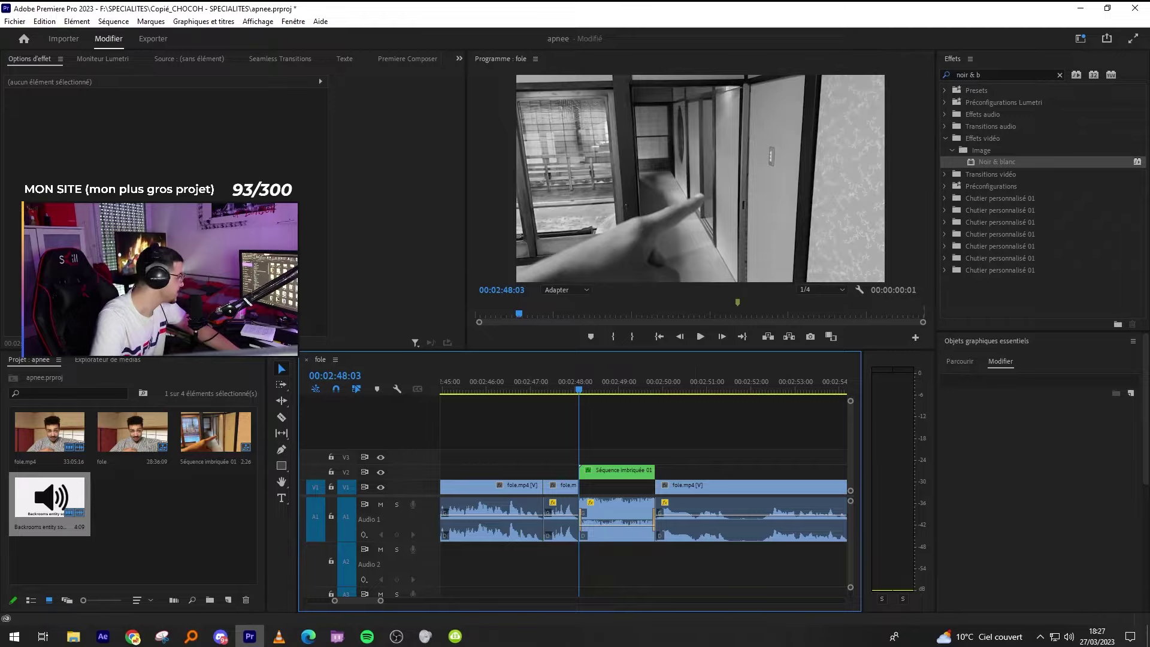
# Split the clip after the replay at about 00:02:51:13 and 00:02:52:09, and ripple-delete the footage between the replay and the second cut.
pyautogui.hotkey('alt', 'Tab')
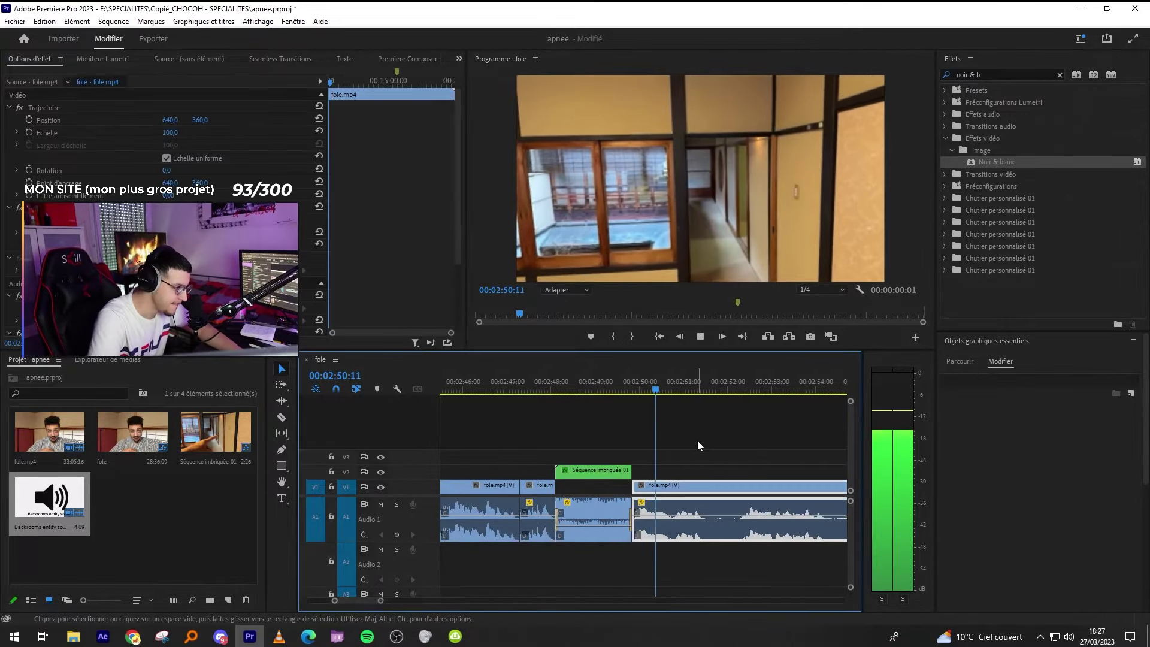
pyautogui.scroll(2, 696, 444)
pyautogui.press('c')
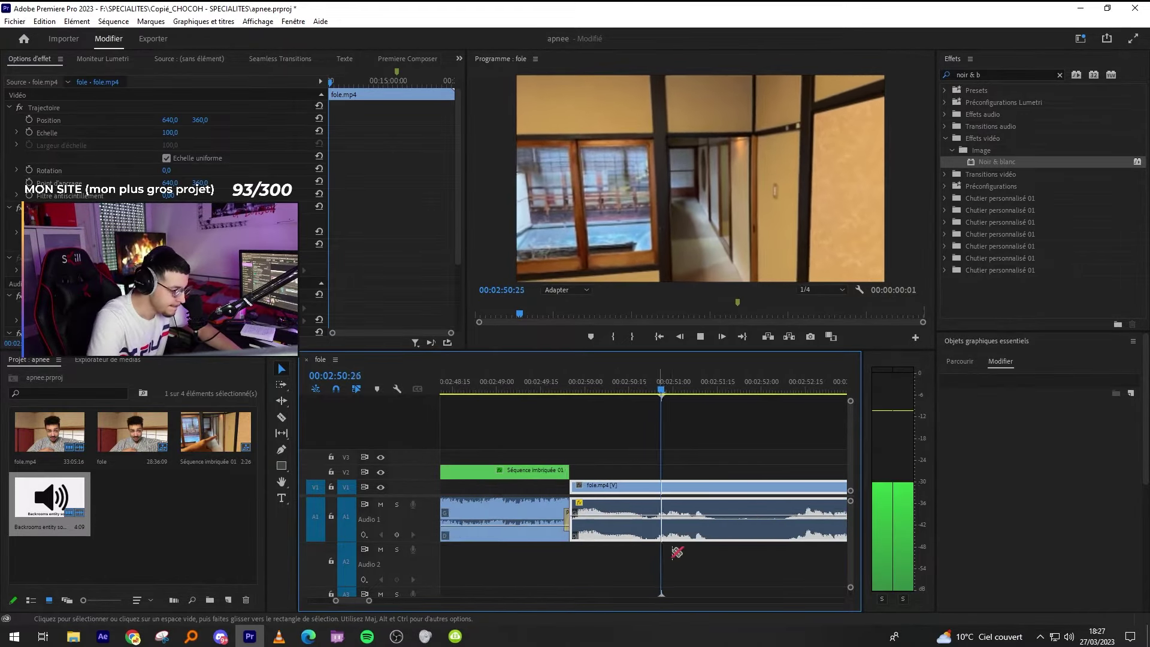
pyautogui.click(714, 517)
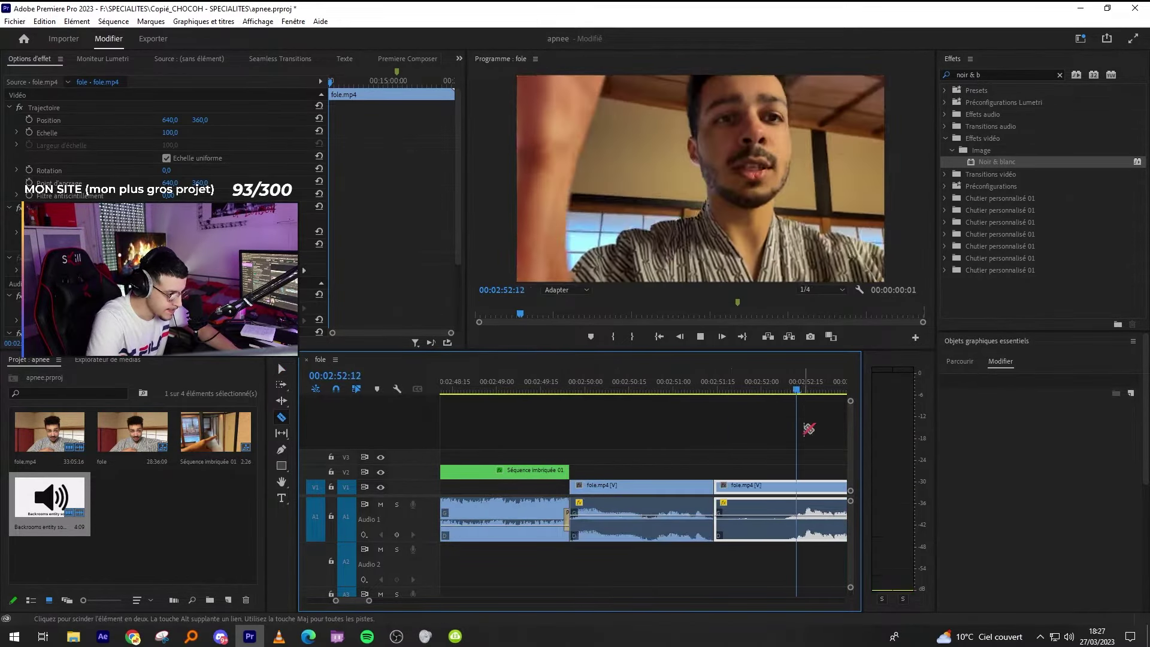
pyautogui.scroll(-2, 644, 482)
pyautogui.click(714, 491)
pyautogui.press('v')
pyautogui.moveTo(693, 448); pyautogui.dragTo(651, 504)
pyautogui.hotkey('shift', 'Delete')
pyautogui.moveTo(740, 452); pyautogui.dragTo(658, 503)
pyautogui.scroll(-2, 657, 401)
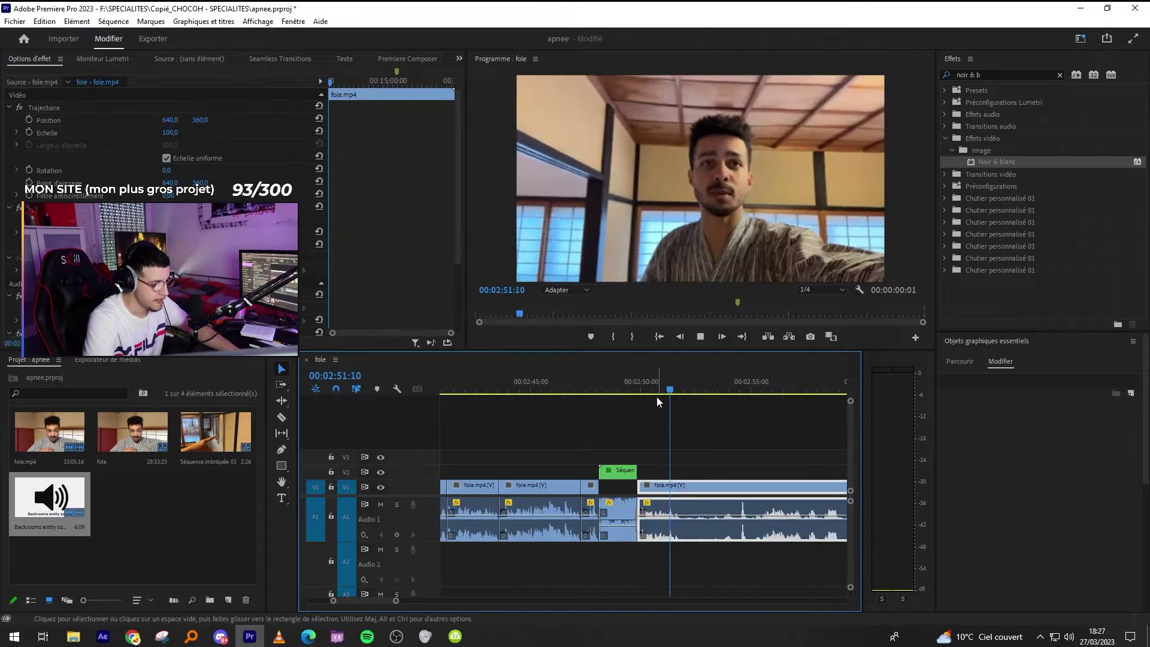
pyautogui.scroll(3, 683, 455)
pyautogui.press('c')
pyautogui.click(661, 492)
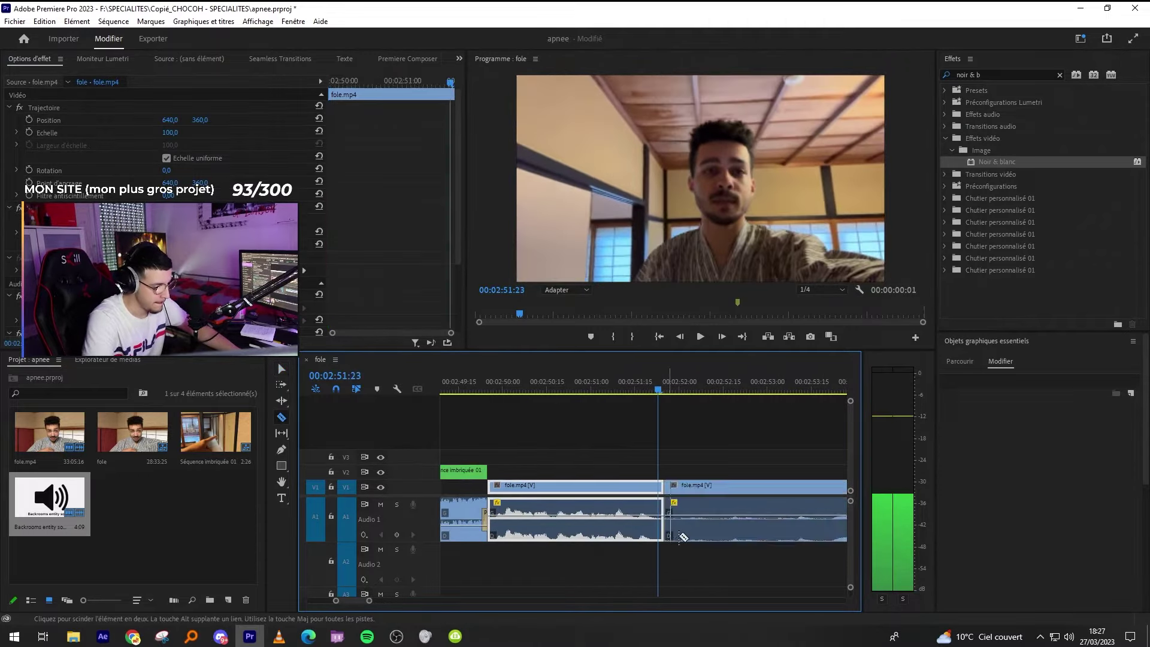
pyautogui.hotkey('ctrl', 'z')
# Play on from about 00:02:53 and split the clip at about 00:02:57:08.
pyautogui.scroll(-3, 647, 479)
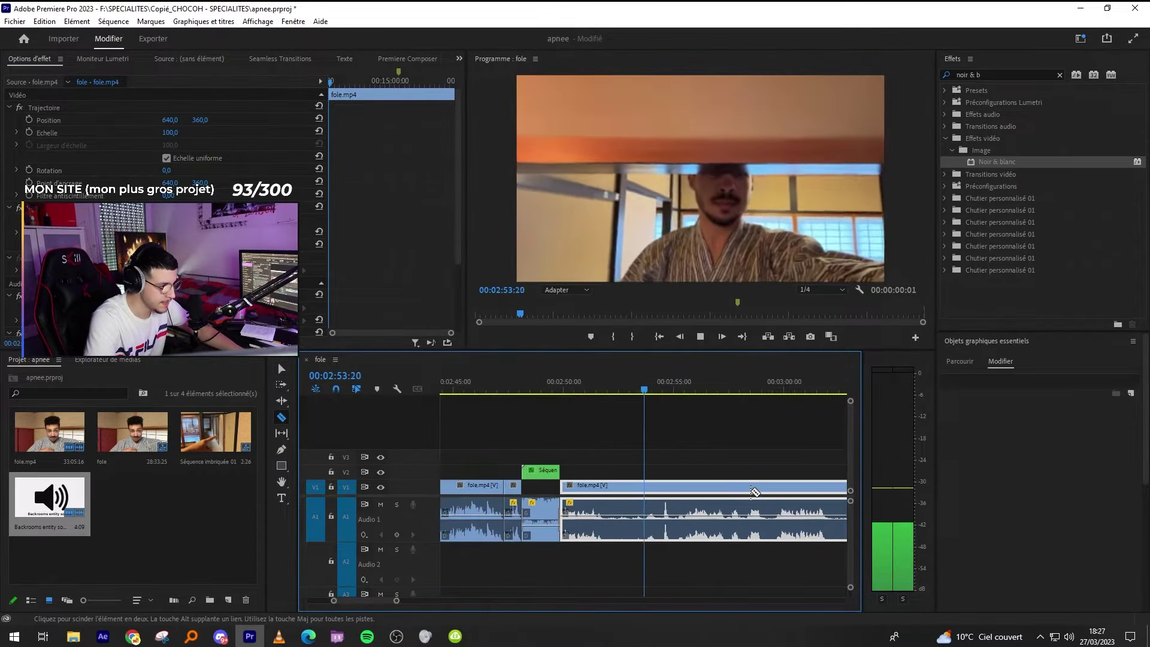
pyautogui.press('=')
pyautogui.press('-')
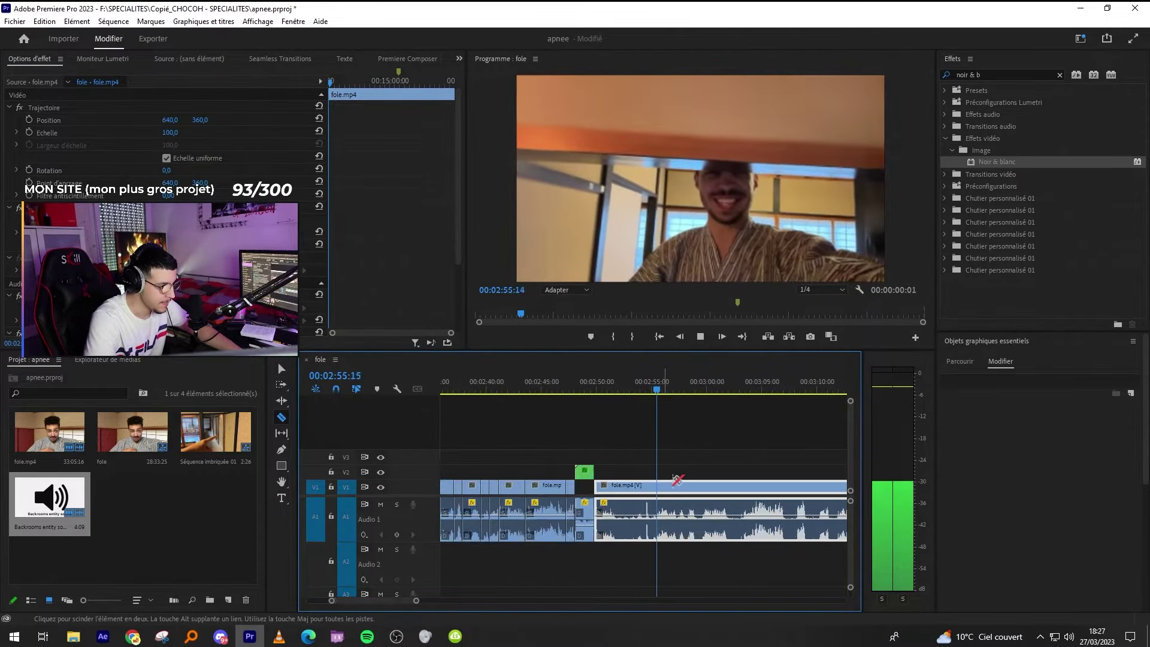
pyautogui.press('=')
pyautogui.press('=')
pyautogui.press('-')
pyautogui.press('=')
pyautogui.hotkey('ctrl', 'k')
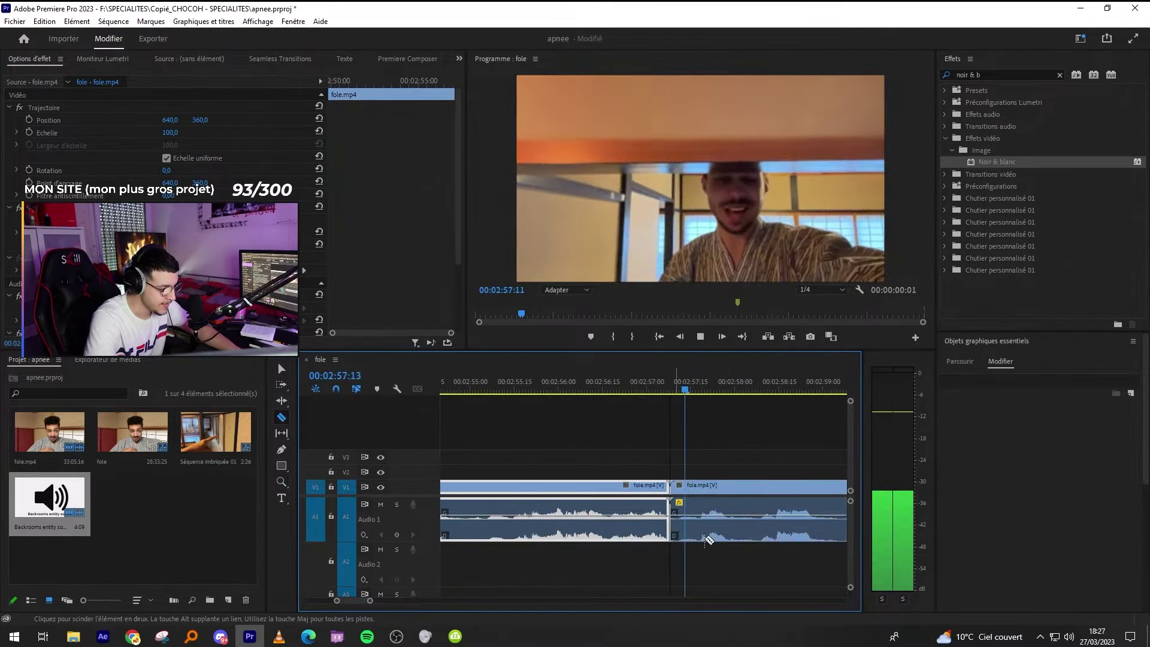
# Split the clip a few frames further on, ripple-delete the short piece between the cuts and resume playback.
pyautogui.press('v')
pyautogui.hotkey('ctrl', 'k')
pyautogui.press('space')
pyautogui.click(687, 535)
pyautogui.hotkey('shift', 'Delete')
pyautogui.press('space')
pyautogui.scroll(-3, 737, 467)
pyautogui.click(735, 467)
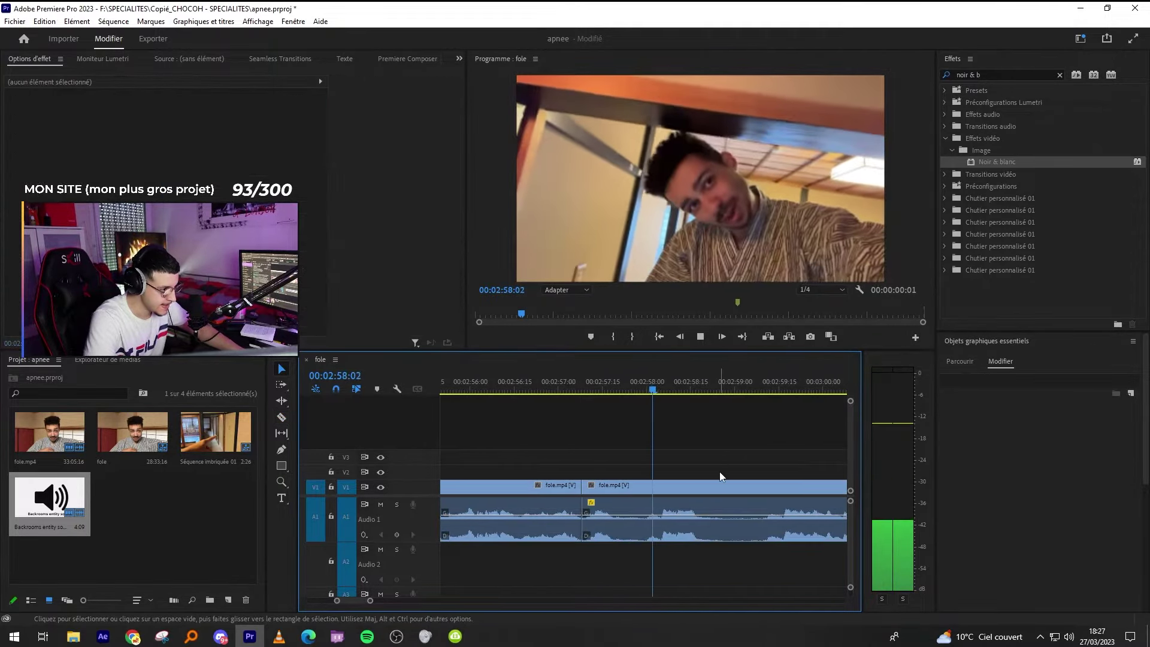
# Split the clip at about 00:02:59:11 and ripple-delete the footage back to the join at about 00:02:57:08.
pyautogui.press('c')
pyautogui.scroll(-2, 638, 554)
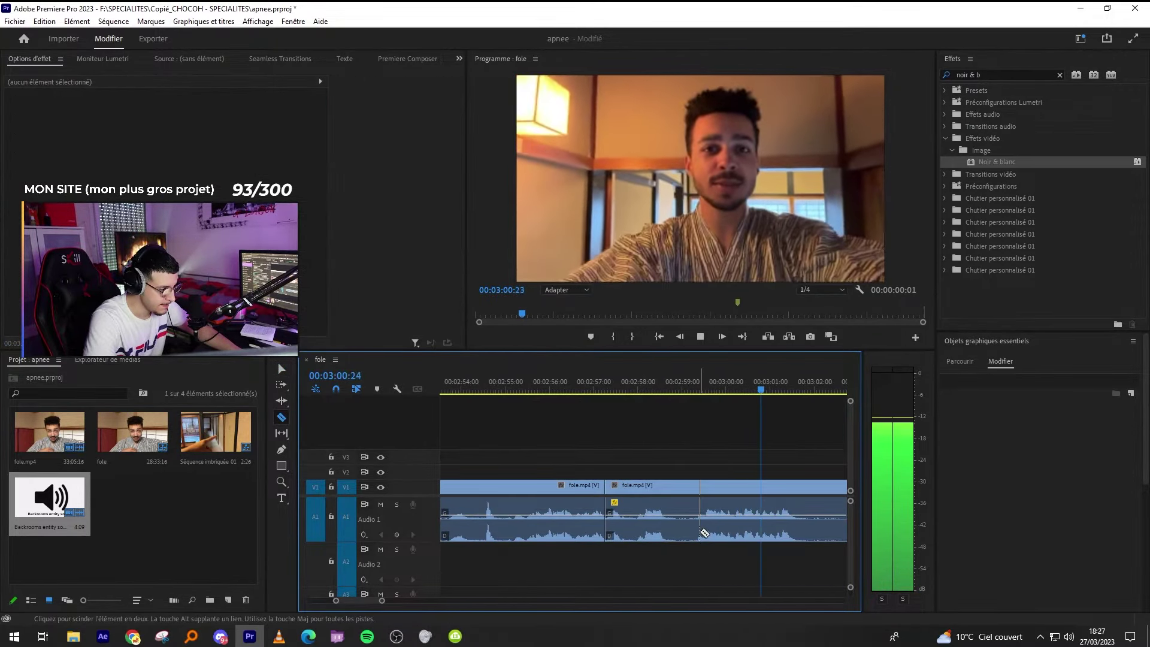
pyautogui.click(699, 527)
pyautogui.press('space')
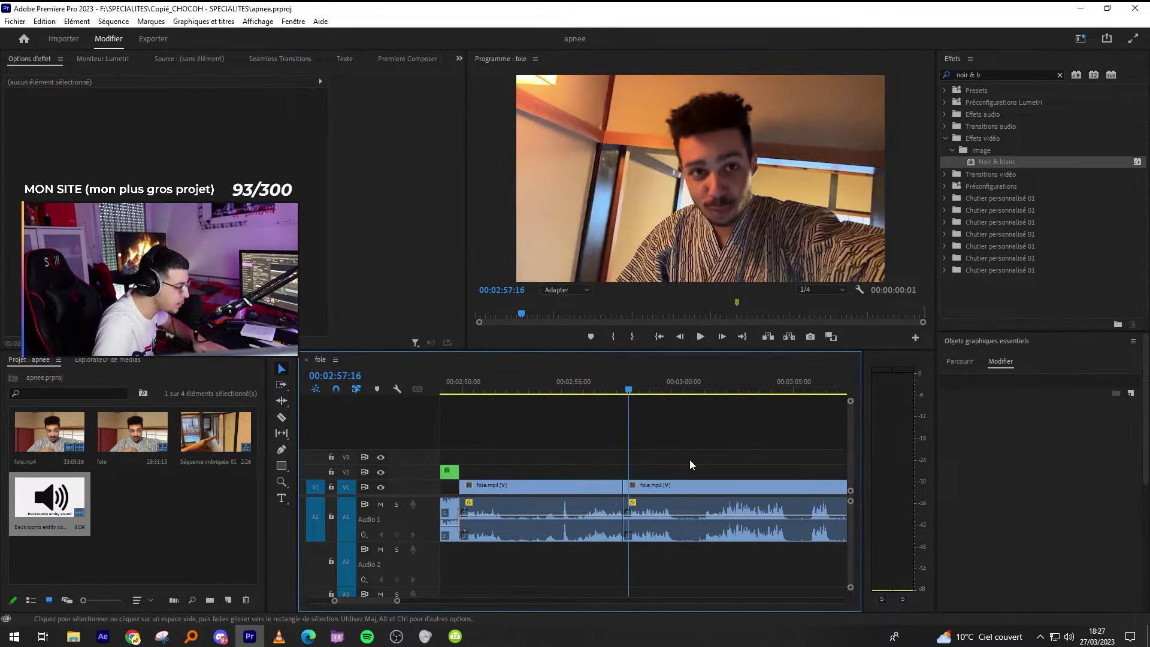
# Switch to 4K Video Downloader and look over its list of downloads.
pyautogui.click(457, 636)
pyautogui.click(436, 571)
pyautogui.moveTo(937, 200); pyautogui.dragTo(580, 142)
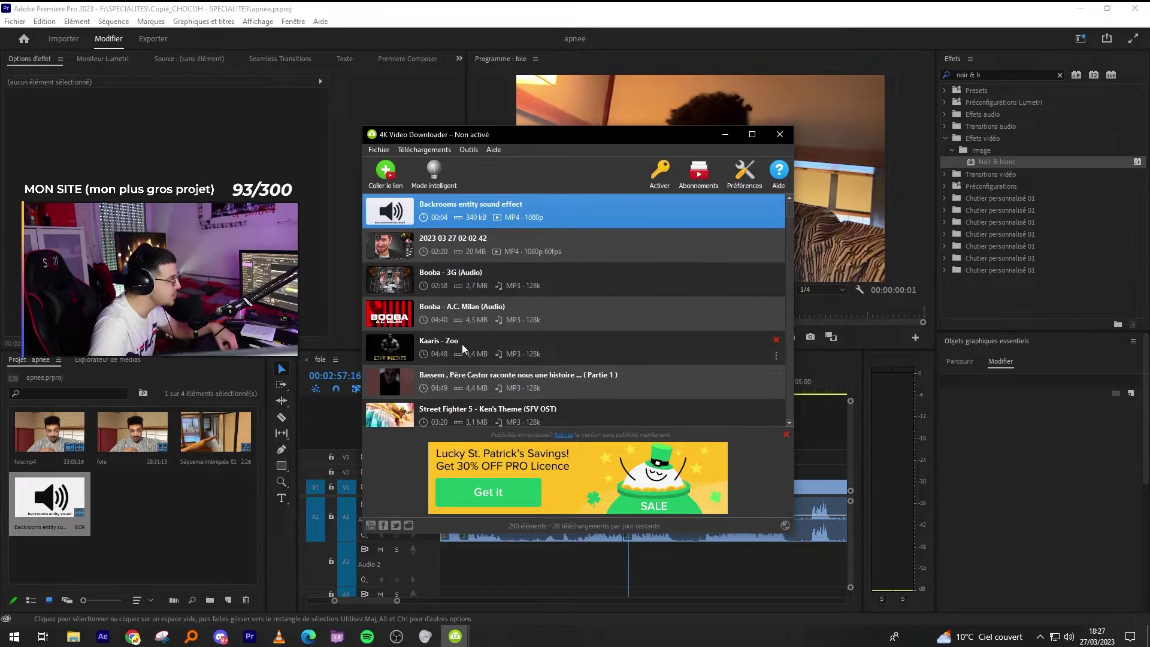
# Switch to Chrome, skip the Michou YouTube video ahead to about 16:41 and like it.
pyautogui.click(132, 636)
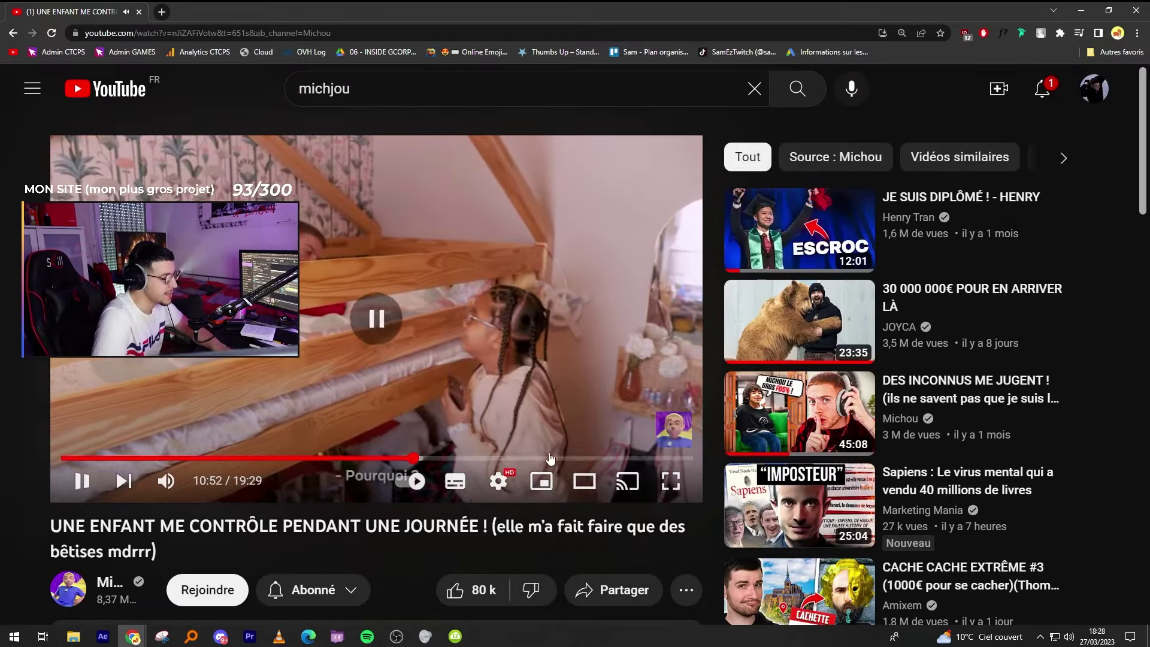
pyautogui.click(603, 459)
pyautogui.scroll(-1, 150, 529)
pyautogui.scroll(1, 150, 529)
pyautogui.click(456, 590)
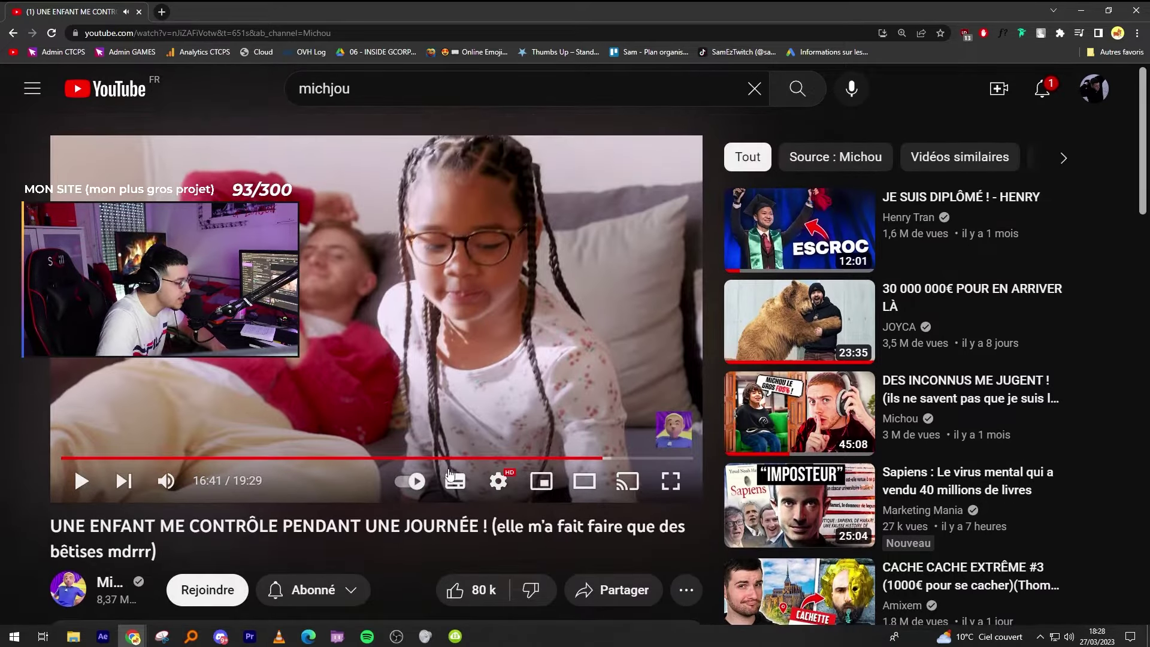
# Play the Michou video onward in short forward skips and pause it at 17:07.
pyautogui.click(487, 390)
pyautogui.click(487, 389)
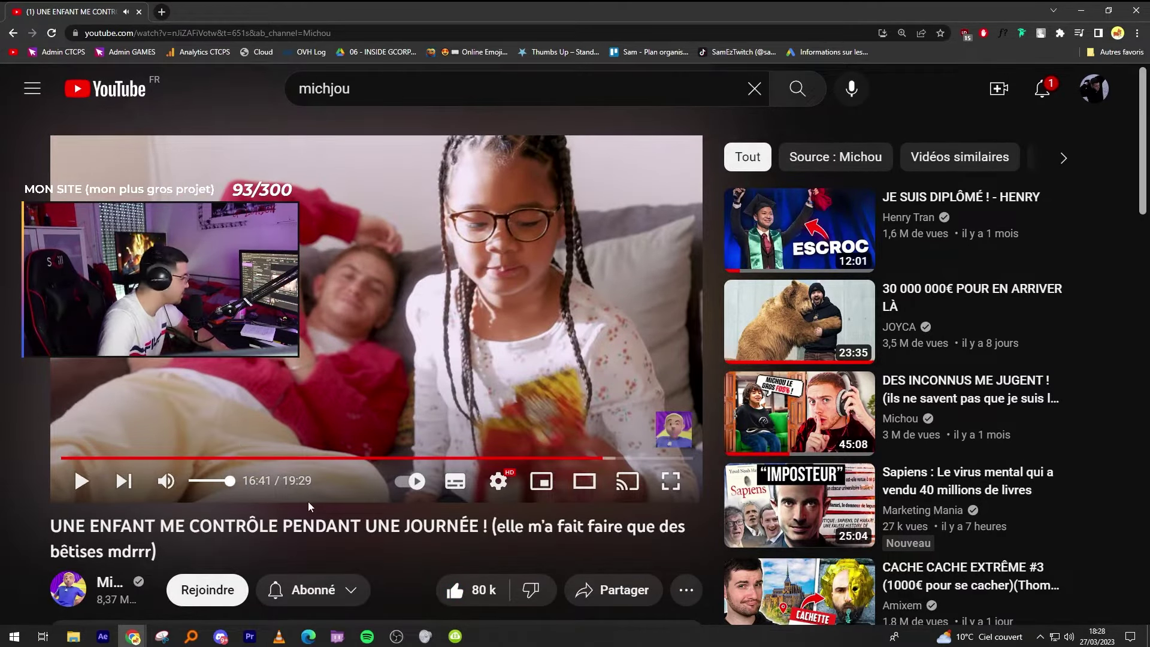
pyautogui.click(332, 383)
pyautogui.press('space')
pyautogui.press('Right')
pyautogui.press('Right')
pyautogui.press('Right')
pyautogui.press('Right')
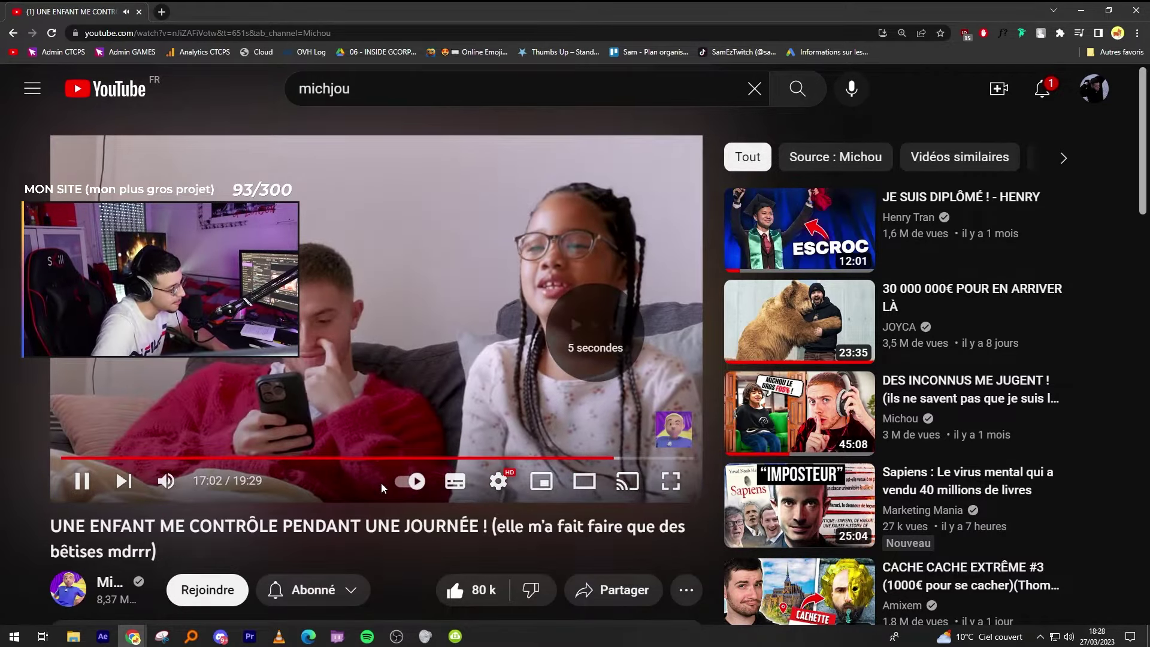
pyautogui.press('Right')
pyautogui.press('space')
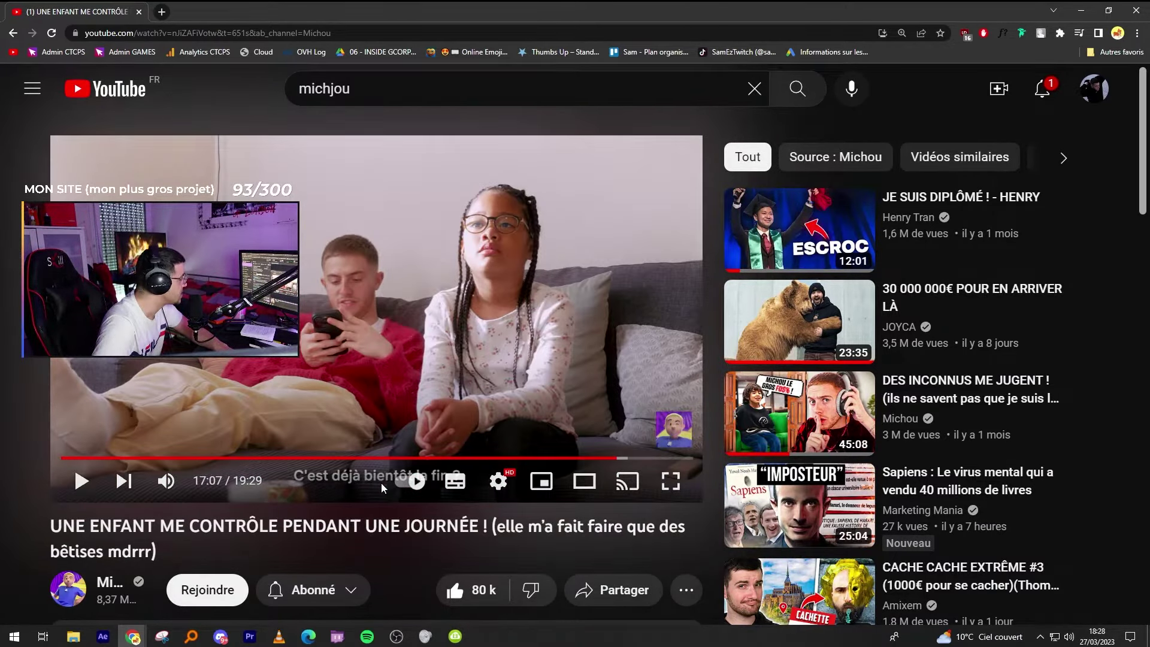
# Resume the video, skip forward to about 17:26 and show it full screen.
pyautogui.press('space')
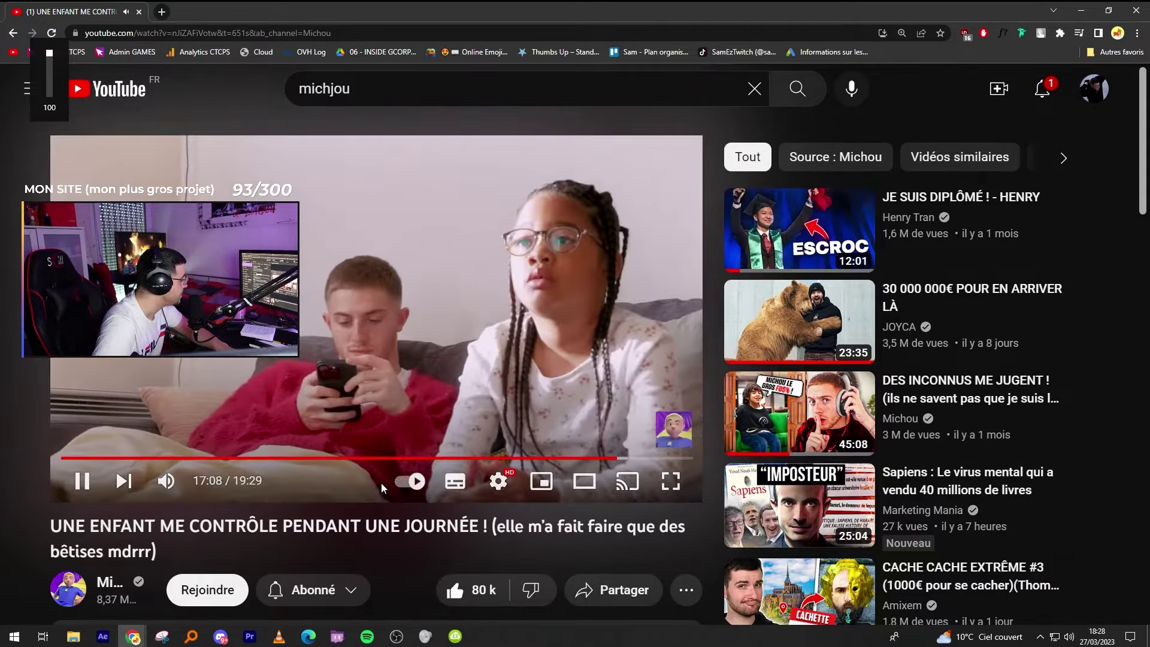
pyautogui.press('Right')
pyautogui.press('Right')
pyautogui.press('Right')
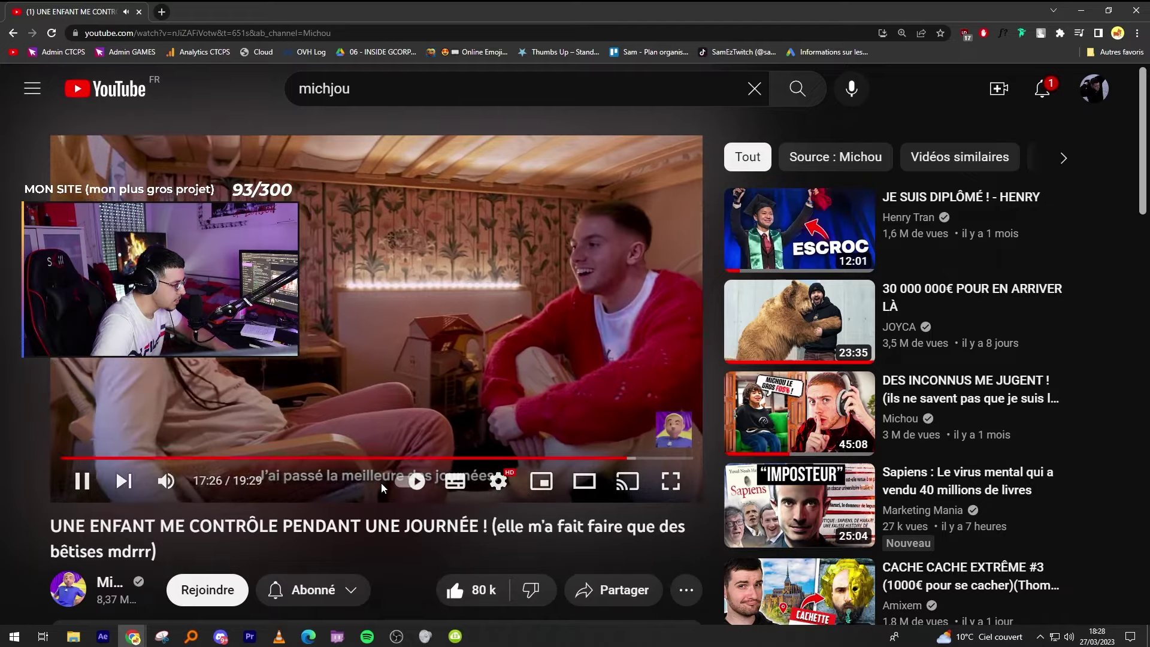
pyautogui.click(684, 485)
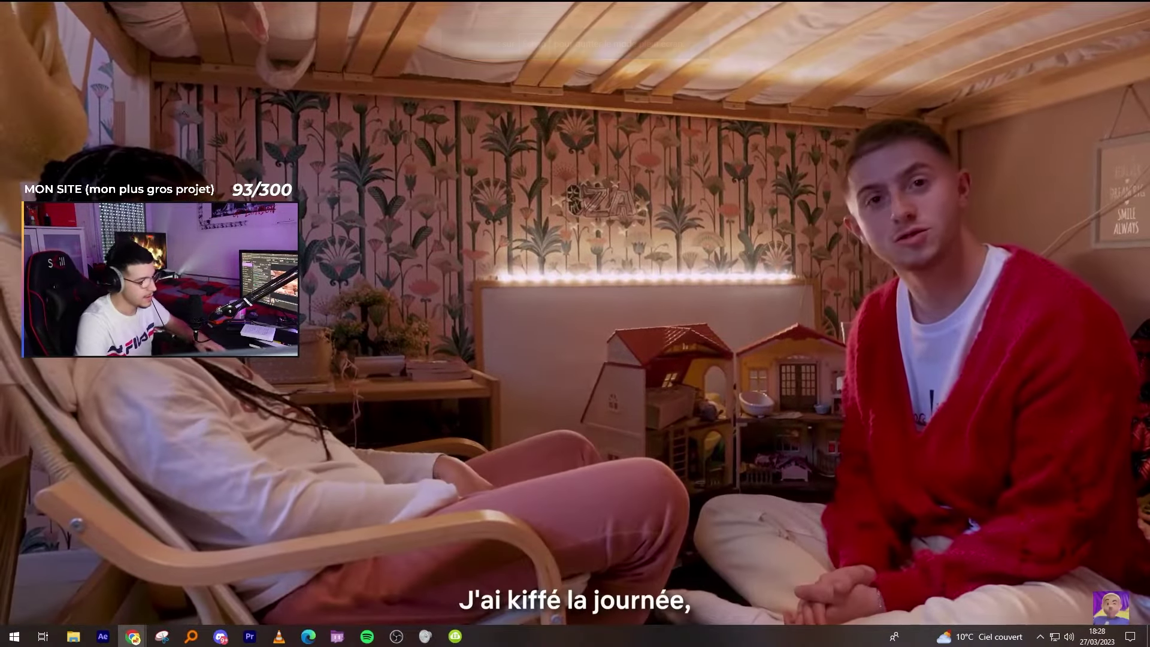
# Watch the Michou video onward with a brief pause at 17:39, exit full screen at about 17:51 and pause it.
pyautogui.moveTo(801, 364)
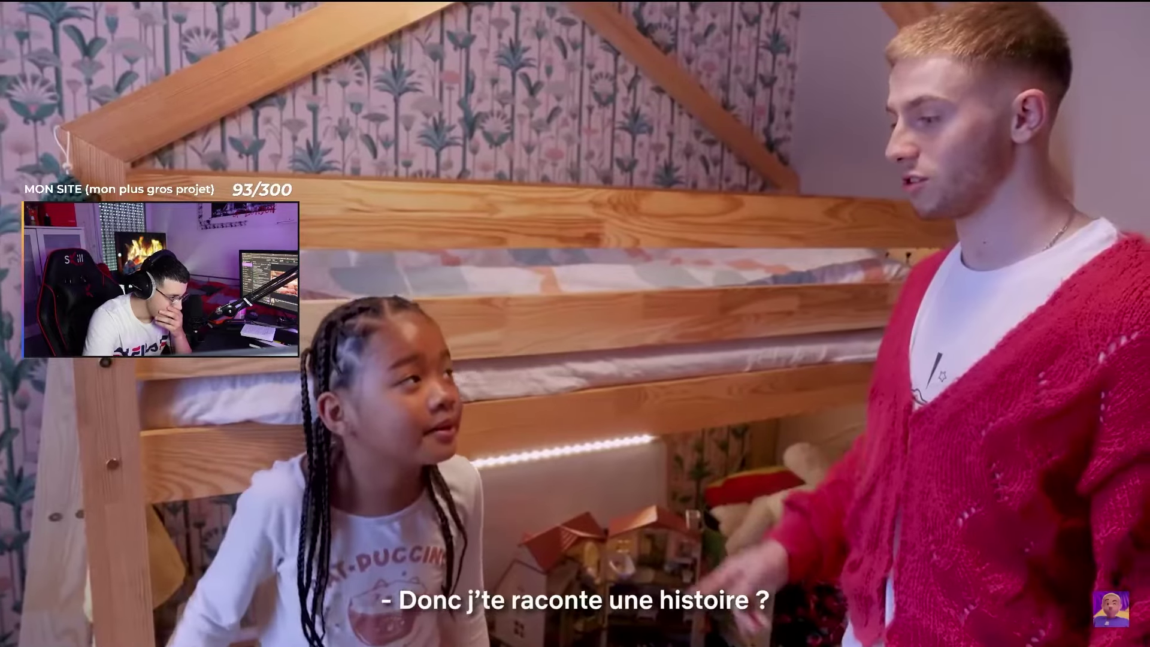
pyautogui.moveTo(979, 417)
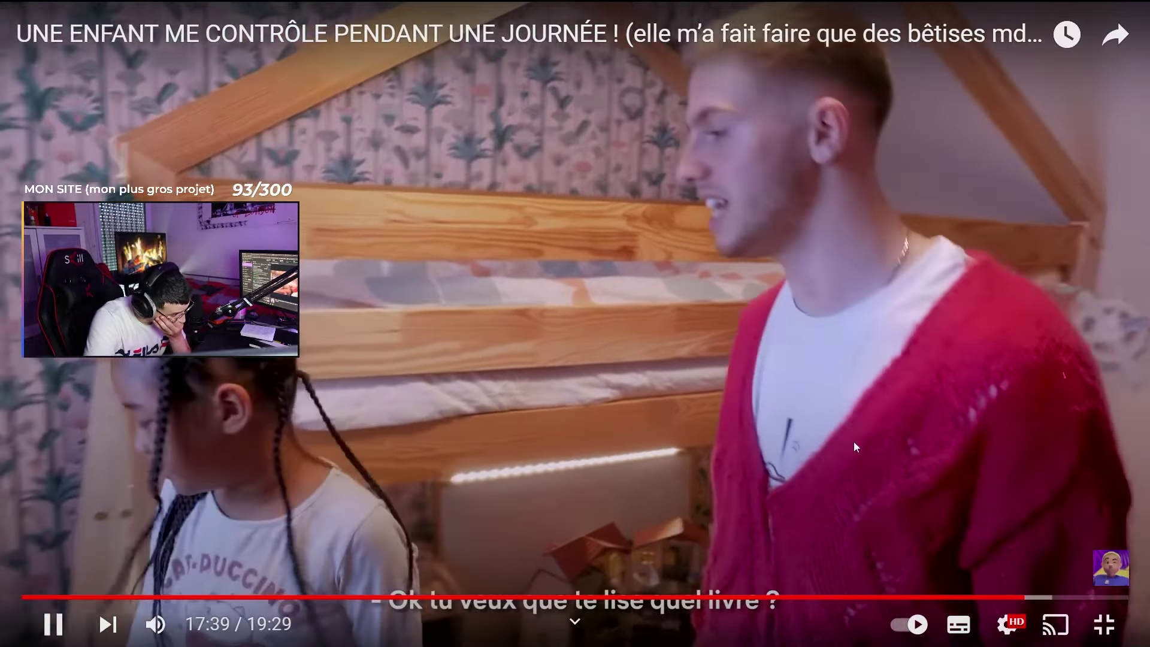
pyautogui.click(840, 466)
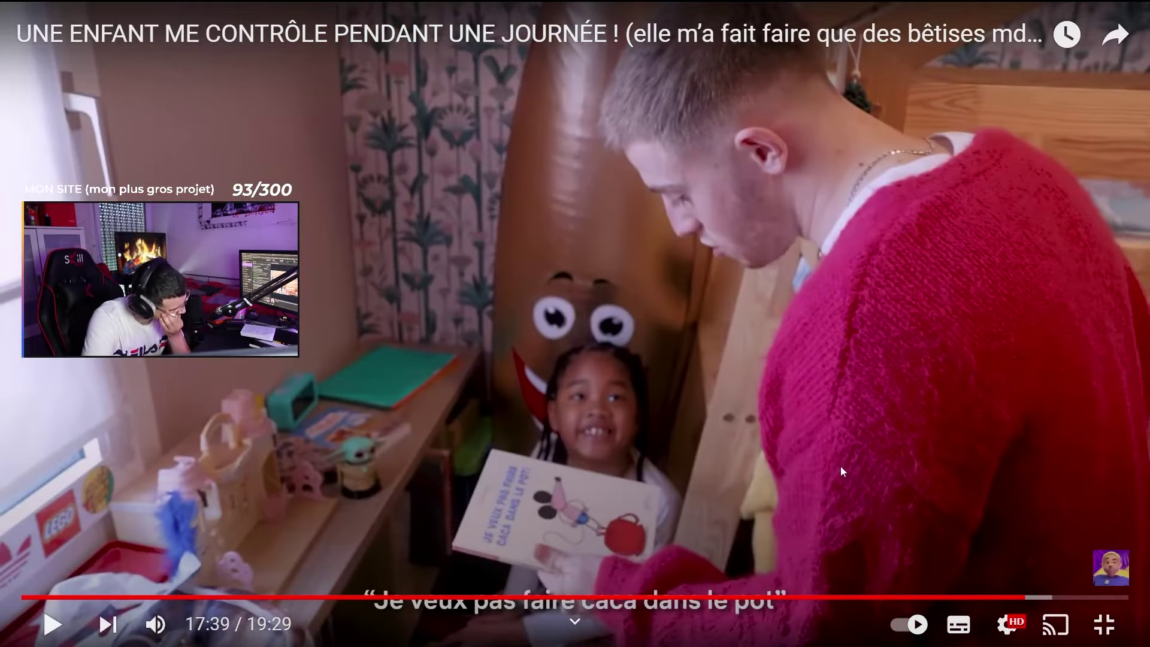
pyautogui.click(835, 465)
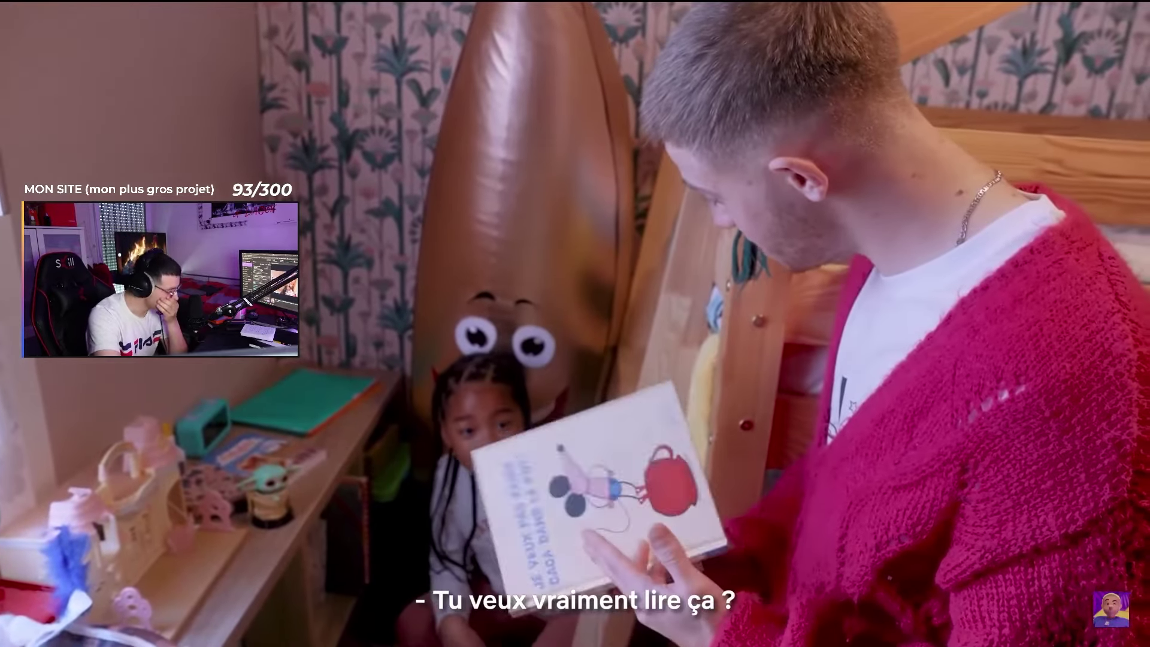
pyautogui.click(835, 465)
pyautogui.doubleClick(792, 386)
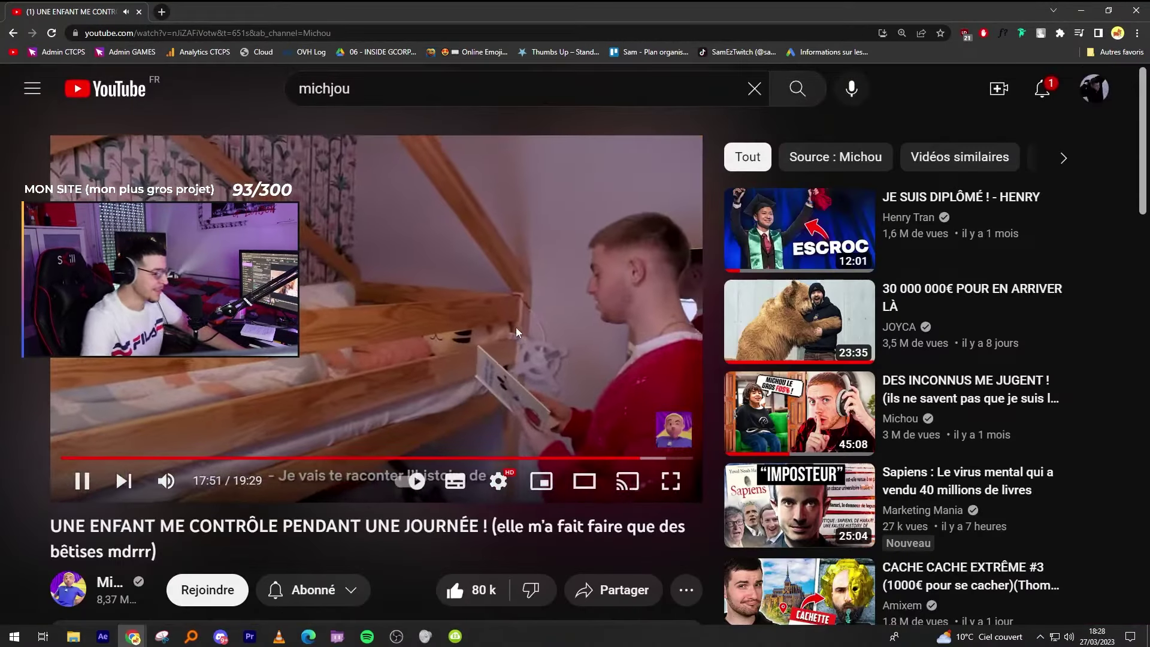
pyautogui.click(508, 321)
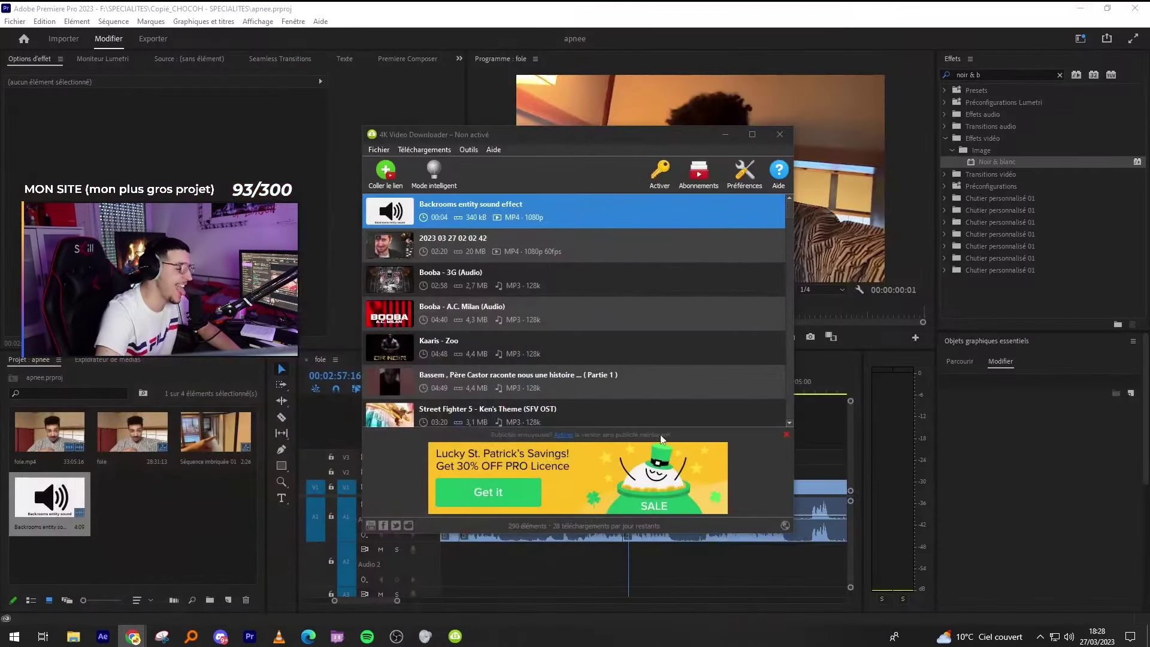
# Switch back to Premiere Pro and play the fole sequence from just before 00:02:57:16.
pyautogui.click(709, 546)
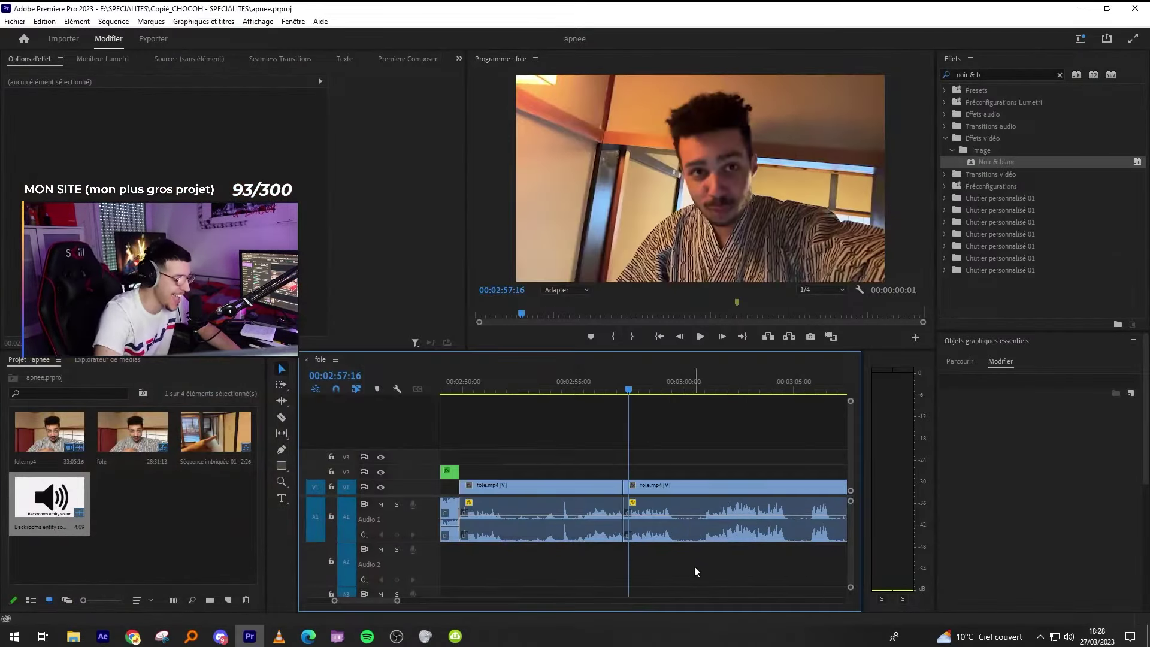
pyautogui.moveTo(629, 389); pyautogui.dragTo(620, 388)
pyautogui.press('space')
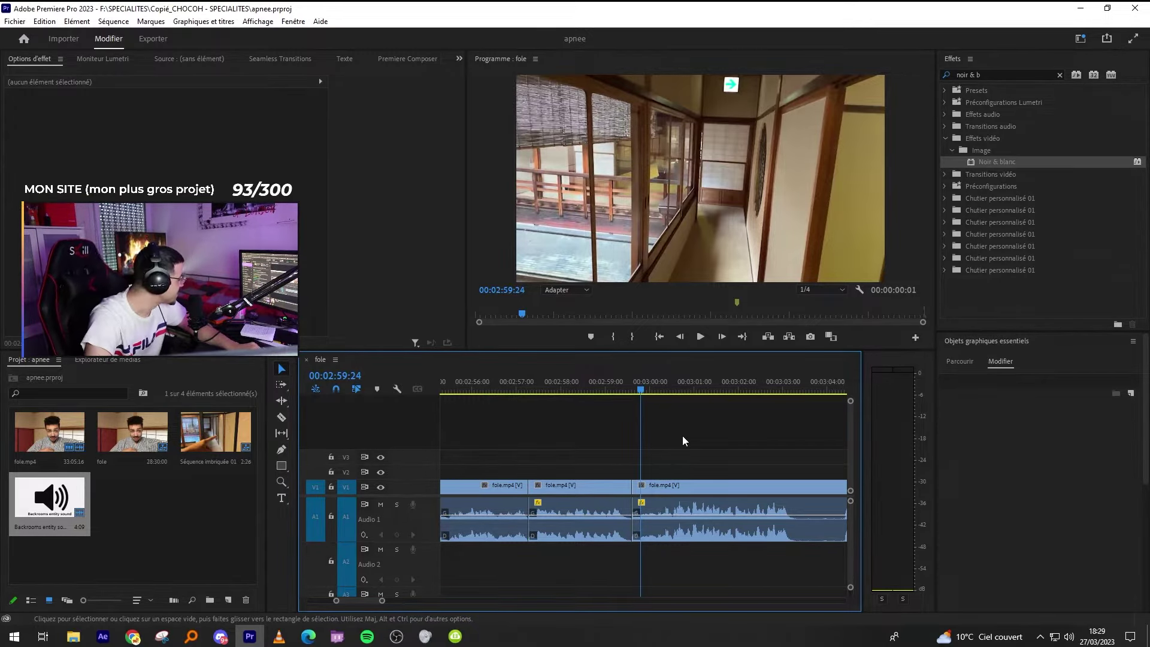
# Examine the fole sequence at several timeline scales to compare the already cut part with the remaining raw footage.
pyautogui.press('-')
pyautogui.press('-')
pyautogui.press('-')
pyautogui.press('-')
pyautogui.press('-')
pyautogui.press('-')
pyautogui.press('=')
pyautogui.press('=')
pyautogui.press('=')
pyautogui.press('=')
pyautogui.press('=')
pyautogui.press('=')
pyautogui.press('-')
pyautogui.press('-')
pyautogui.press('-')
pyautogui.press('-')
pyautogui.press('-')
pyautogui.press('-')
pyautogui.press('-')
pyautogui.press('=')
pyautogui.press('=')
pyautogui.press('=')
pyautogui.press('=')
pyautogui.press('=')
pyautogui.press('=')
pyautogui.press('=')
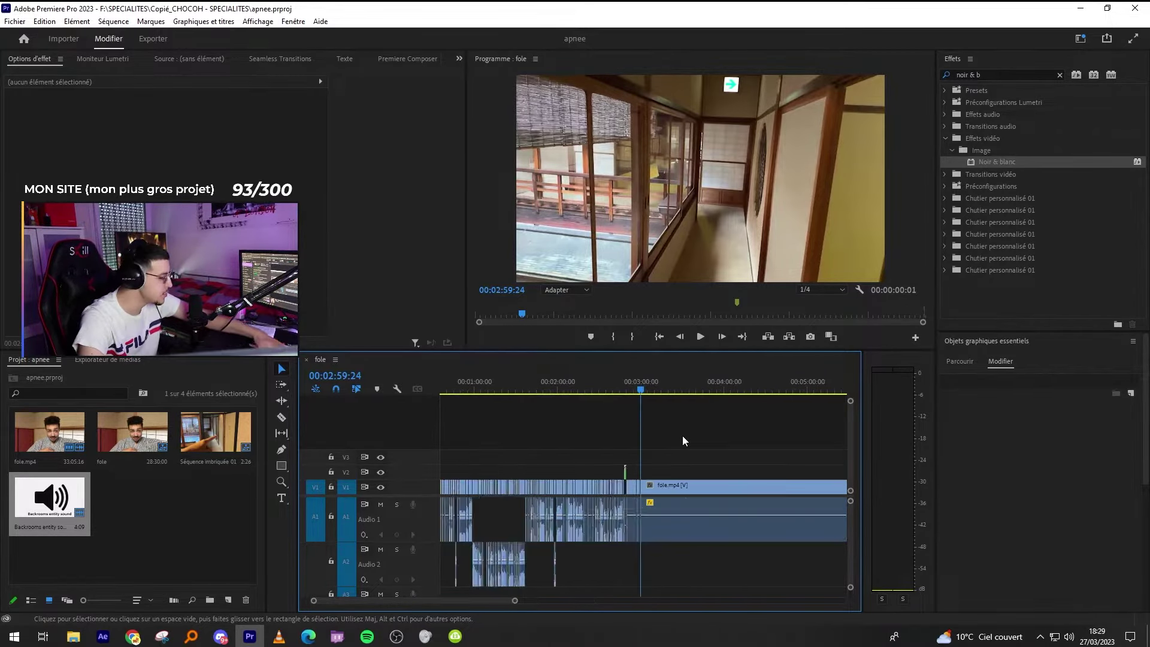
pyautogui.press('-')
pyautogui.press('-')
pyautogui.press('-')
pyautogui.press('-')
pyautogui.press('-')
pyautogui.press('-')
pyautogui.press('-')
pyautogui.press('-')
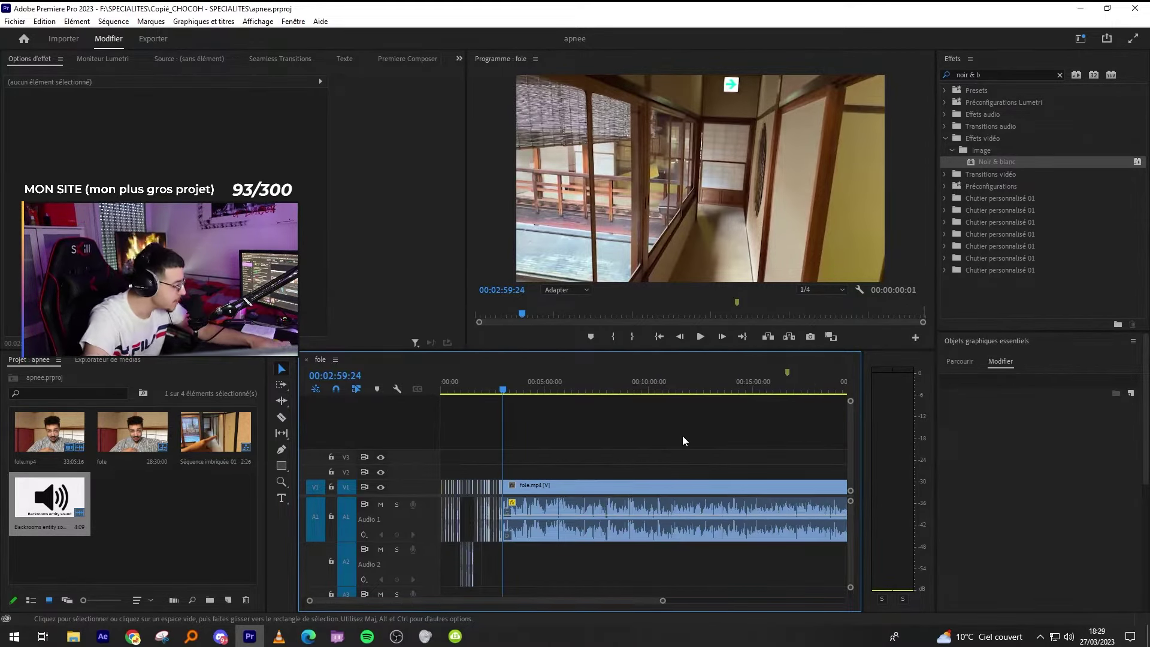
pyautogui.click(398, 635)
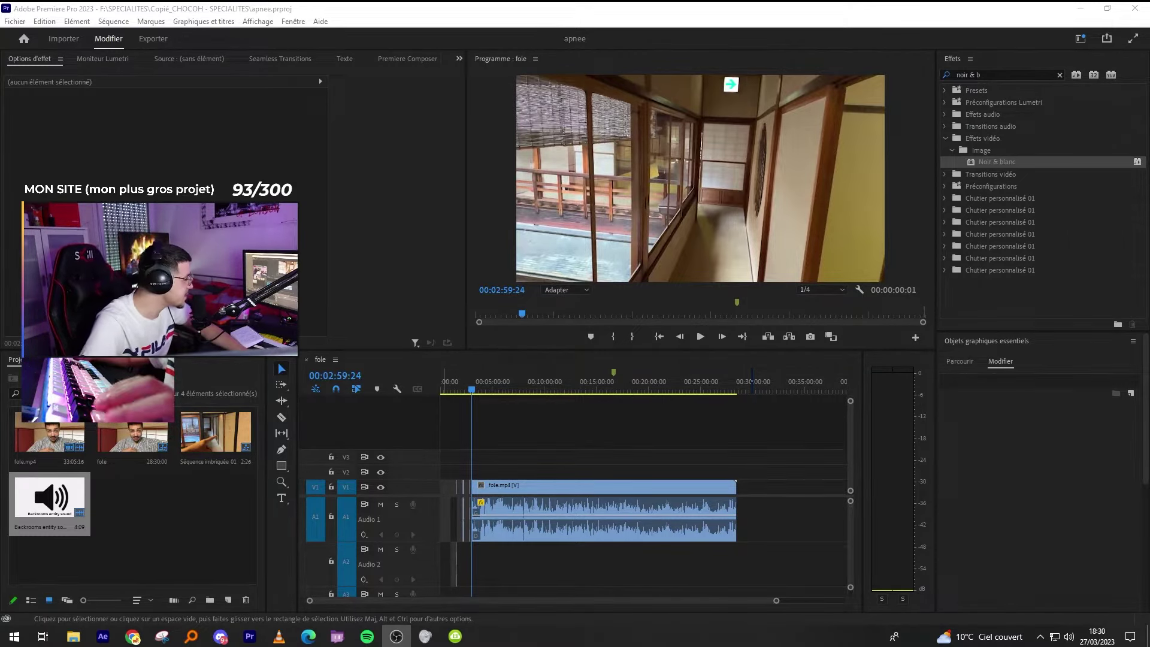
pyautogui.hotkey('alt', 'Tab')
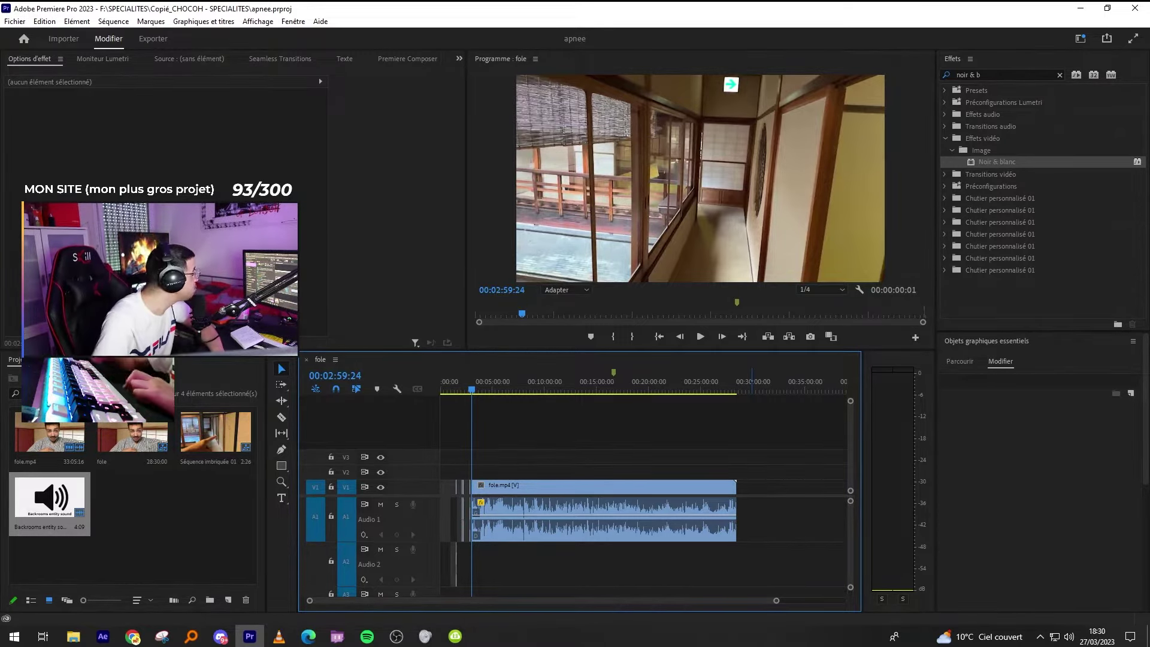
pyautogui.hotkey('alt', 'Tab')
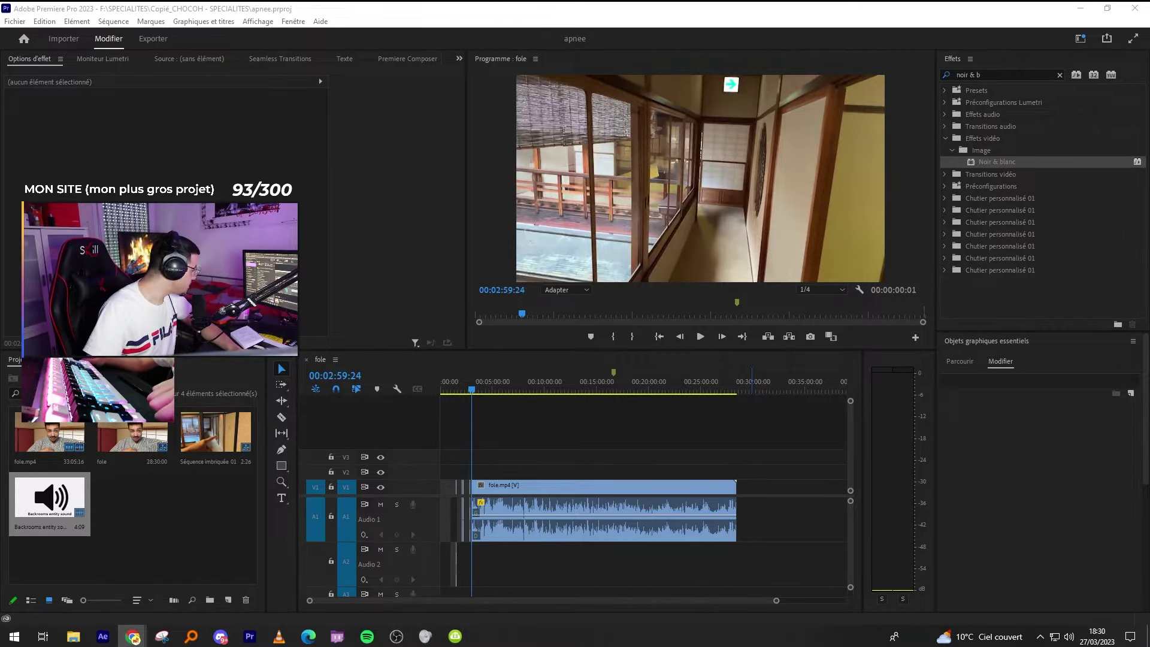
# Return to the fole sequence and play it from 00:02:59:24 to 00:03:01:12.
pyautogui.click(534, 432)
pyautogui.press('space')
pyautogui.press('=')
pyautogui.press('=')
pyautogui.press('-')
pyautogui.press('=')
pyautogui.press('=')
pyautogui.press('=')
pyautogui.press('=')
pyautogui.press('=')
pyautogui.press('=')
pyautogui.press('=')
pyautogui.press('space')
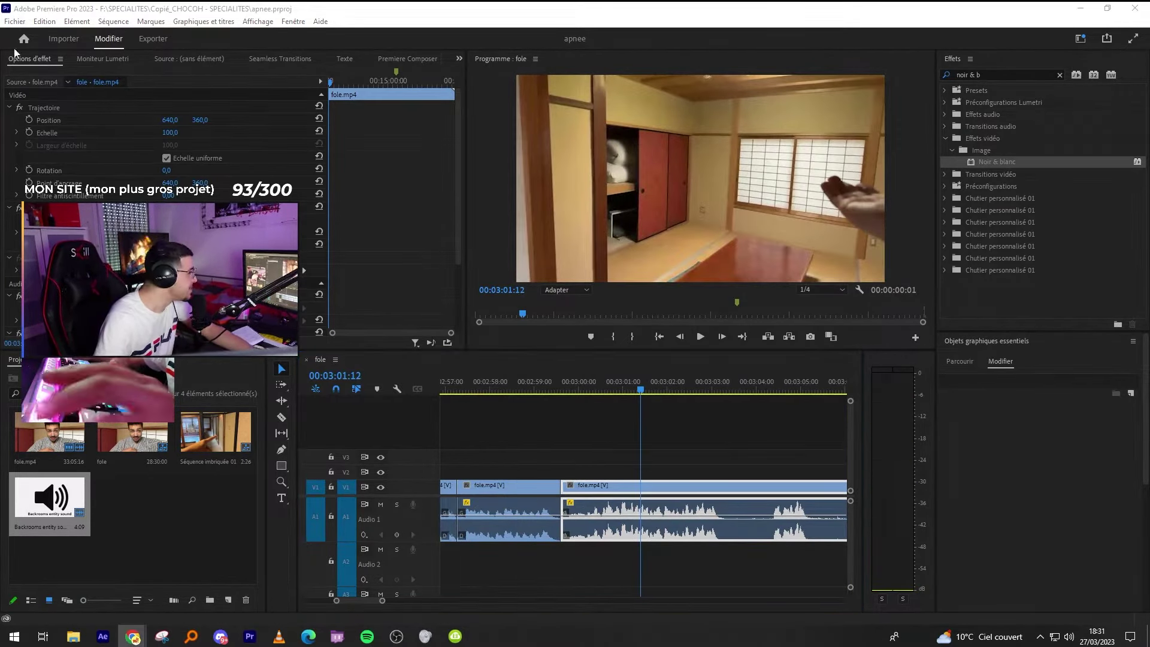
# Replay the room footage from just before the last cut near 00:02:59 and stop at 00:03:02:00.
pyautogui.click(562, 453)
pyautogui.click(555, 387)
pyautogui.scroll(1, 721, 452)
pyautogui.press('space')
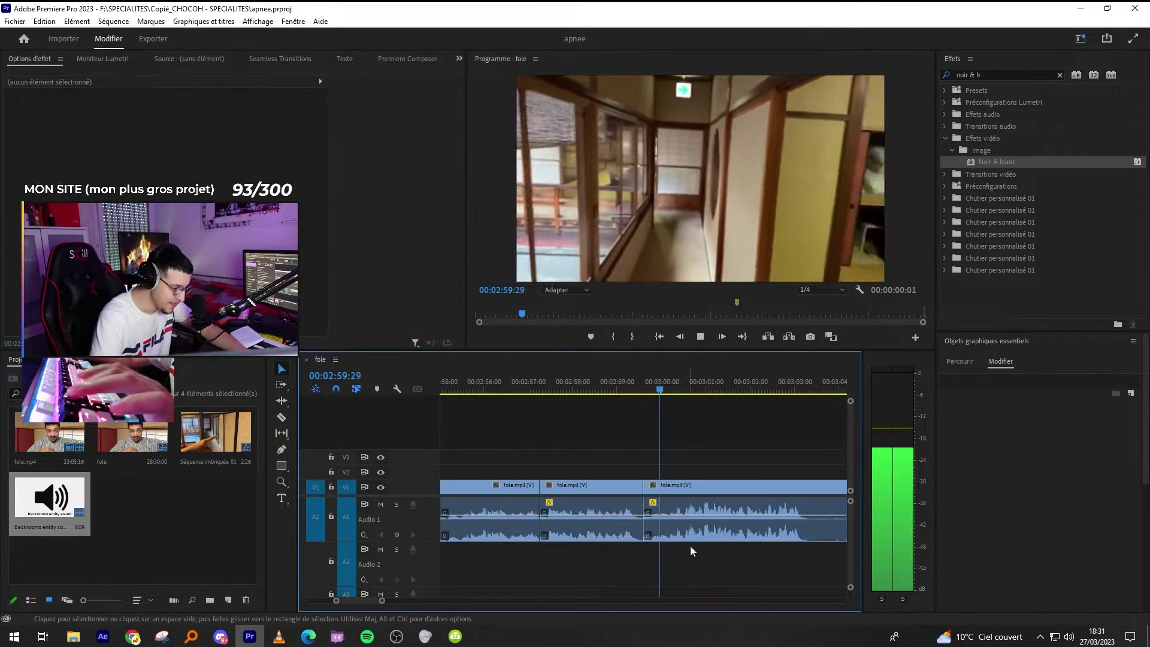
pyautogui.press('-')
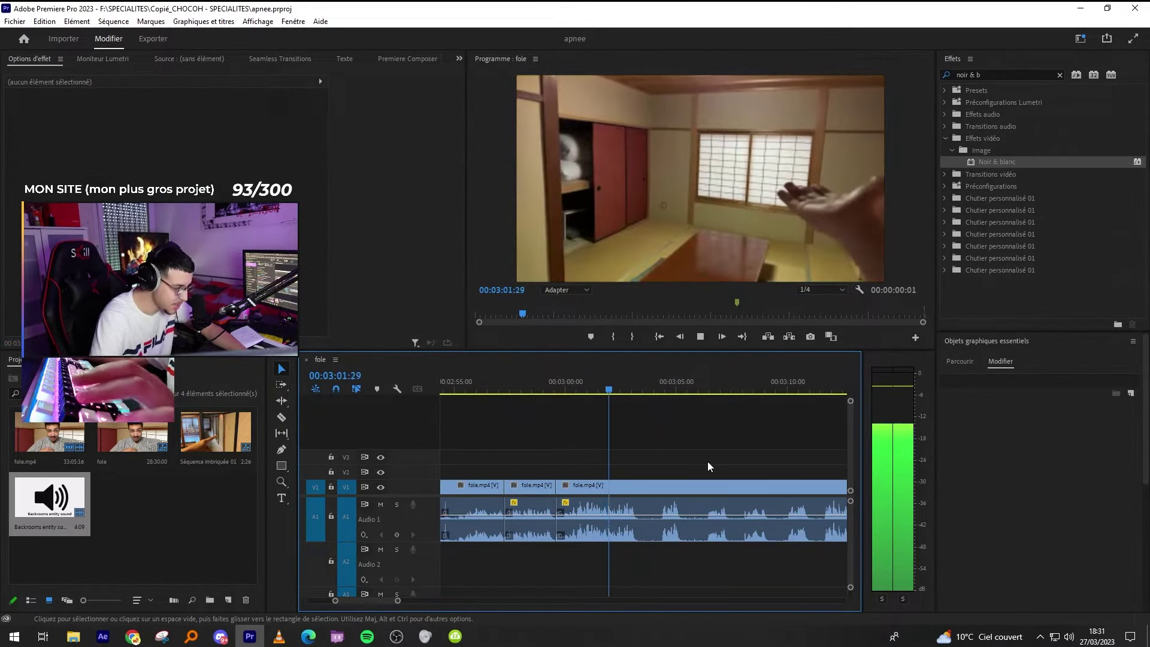
pyautogui.press('space')
# Review the transition into the room footage again, playing from about 00:02:58:26.
pyautogui.press('d')
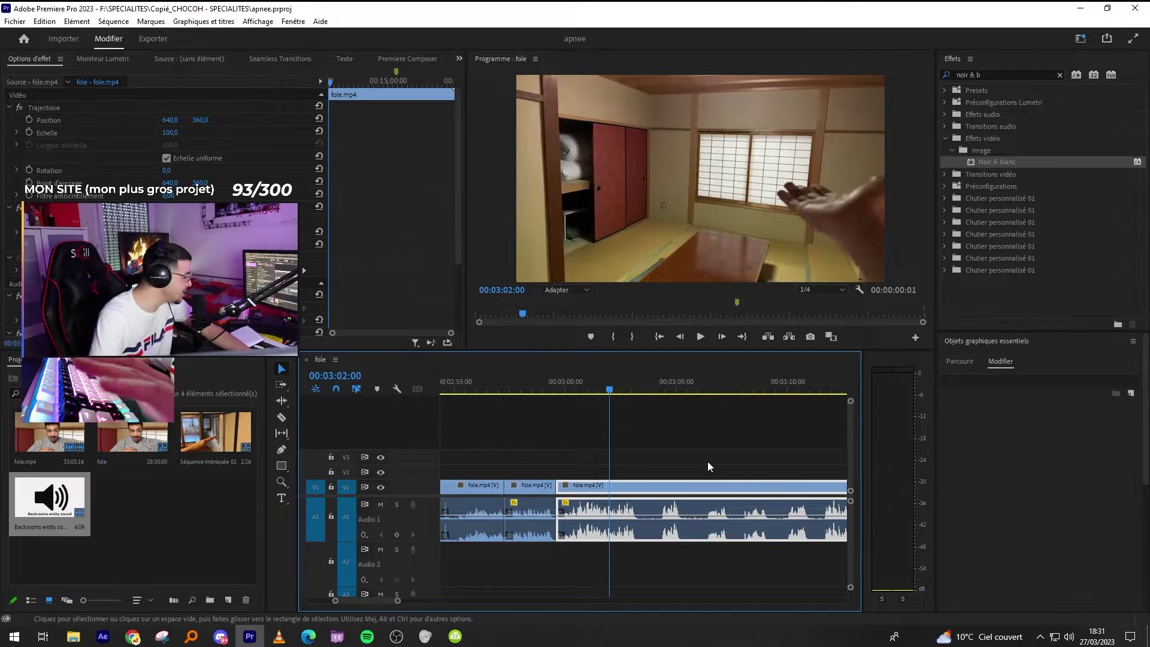
pyautogui.press('=')
pyautogui.press('=')
pyautogui.press('-')
pyautogui.moveTo(562, 386); pyautogui.dragTo(507, 388)
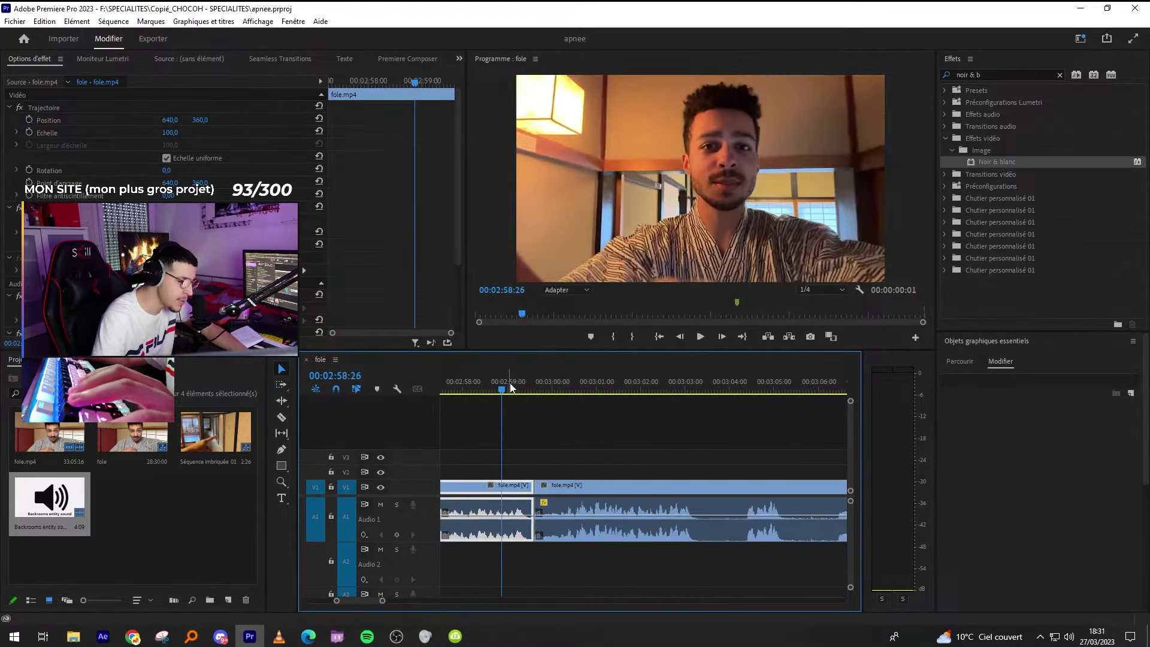
pyautogui.press('space')
pyautogui.click(655, 454)
pyautogui.press('-')
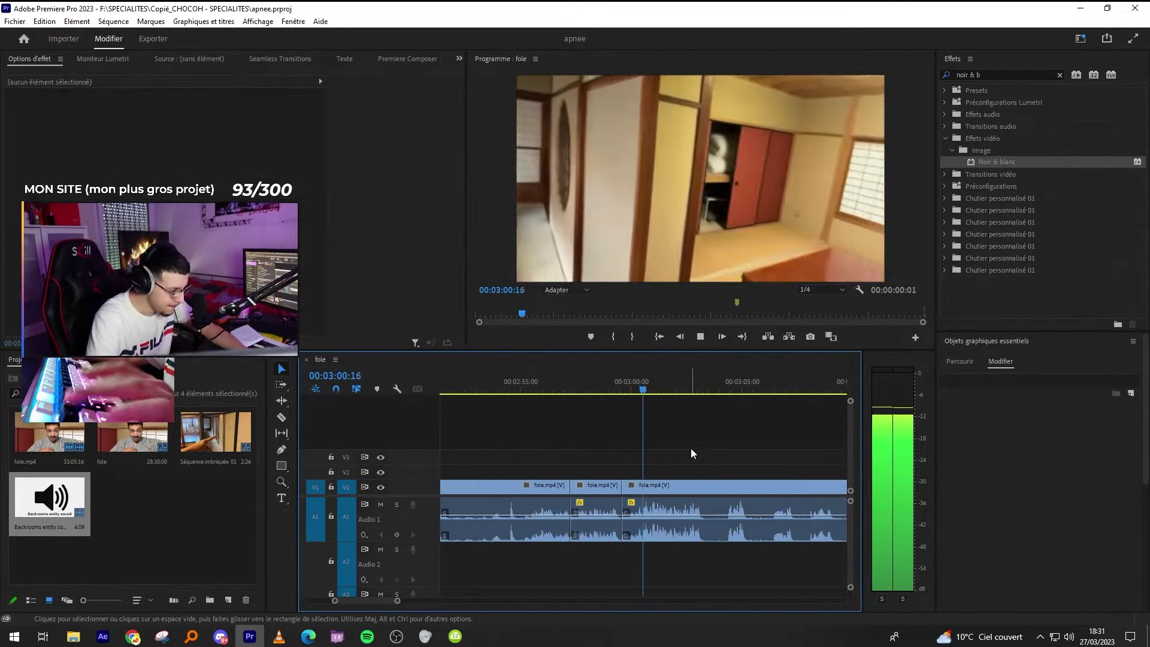
pyautogui.press('=')
# Ripple-delete the silence from about 00:03:03:08 to 00:03:04:10 and move the following clip's audio to Audio 2.
pyautogui.press('c')
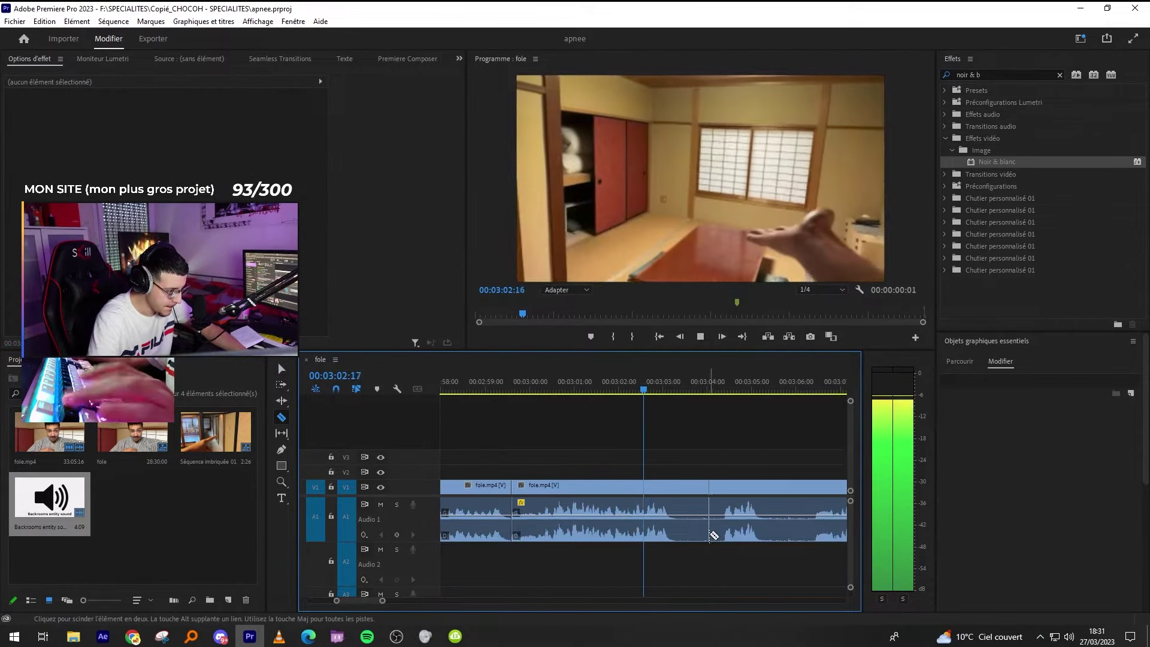
pyautogui.click(676, 530)
pyautogui.click(722, 521)
pyautogui.press('v')
pyautogui.click(701, 508)
pyautogui.hotkey('shift', 'Delete')
pyautogui.press('=')
pyautogui.moveTo(724, 520); pyautogui.dragTo(732, 583)
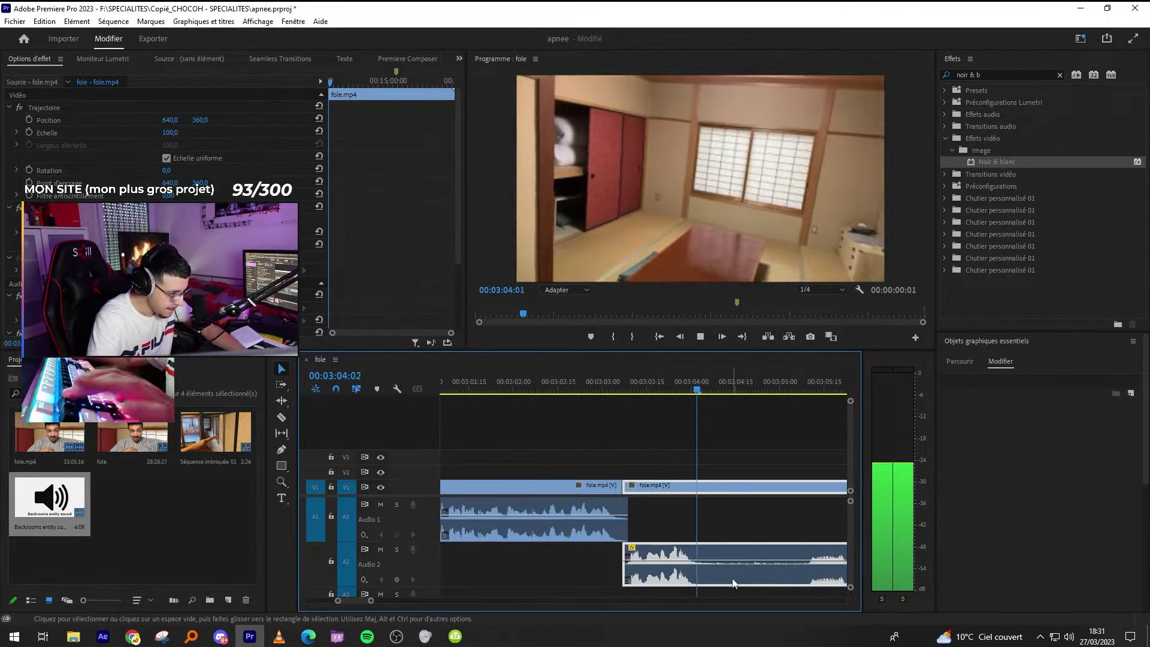
# Cut out the silence from about 00:03:04:03 to 00:03:05:10 and close the gap.
pyautogui.press('c')
pyautogui.click(701, 563)
pyautogui.click(810, 563)
pyautogui.press('v')
pyautogui.click(759, 557)
pyautogui.hotkey('shift', 'Delete')
# Ripple-delete the next short silence in the fole.mp4 clip, at about 00:03:05.
pyautogui.click(743, 525)
pyautogui.press('=')
pyautogui.press('c')
pyautogui.click(629, 563)
pyautogui.click(737, 560)
pyautogui.press('v')
pyautogui.click(697, 567)
pyautogui.hotkey('shift', 'Delete')
# Ripple-delete the silence after about 00:03:06:06 and move the audio of the clip starting near 00:03:07:06 back to Audio 1.
pyautogui.press('-')
pyautogui.press('c')
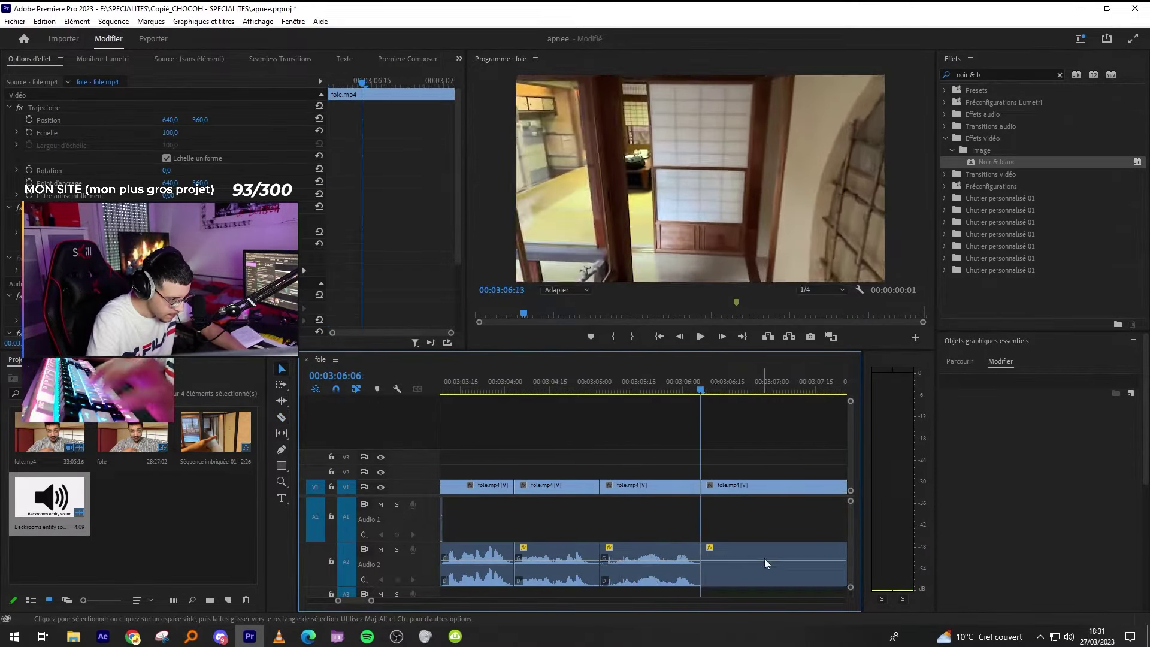
pyautogui.press('-')
pyautogui.press('c')
pyautogui.click(665, 557)
pyautogui.click(688, 556)
pyautogui.press('v')
pyautogui.click(677, 554)
pyautogui.hotkey('shift', 'Delete')
pyautogui.press('=')
pyautogui.press('=')
pyautogui.moveTo(710, 563); pyautogui.dragTo(699, 527)
# Cut out the quiet passage from about 00:03:09:14 to 00:03:10:19 and close the gap.
pyautogui.press('-')
pyautogui.press('-')
pyautogui.press('=')
pyautogui.press('c')
pyautogui.click(750, 527)
pyautogui.press('-')
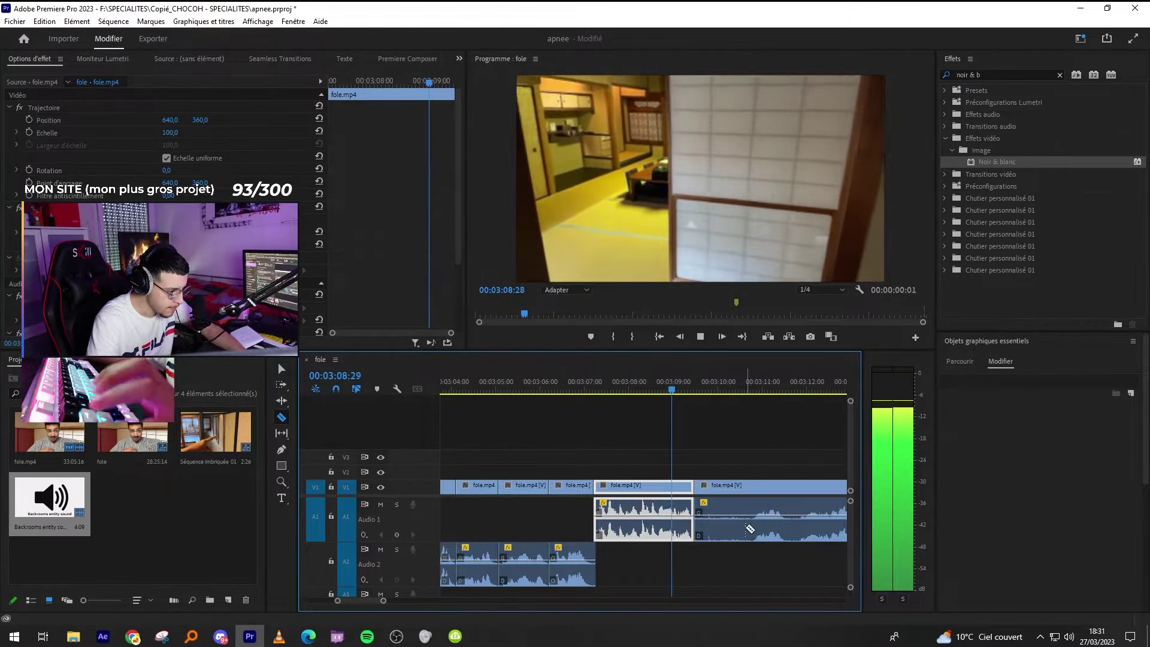
pyautogui.click(747, 529)
pyautogui.press('v')
pyautogui.click(721, 508)
pyautogui.press('=')
pyautogui.hotkey('shift', 'Delete')
# Ripple-delete the short pause from about 00:03:10:12 to 00:03:10:22 and resume playback.
pyautogui.press('-')
pyautogui.press('-')
pyautogui.press('=')
pyautogui.press('=')
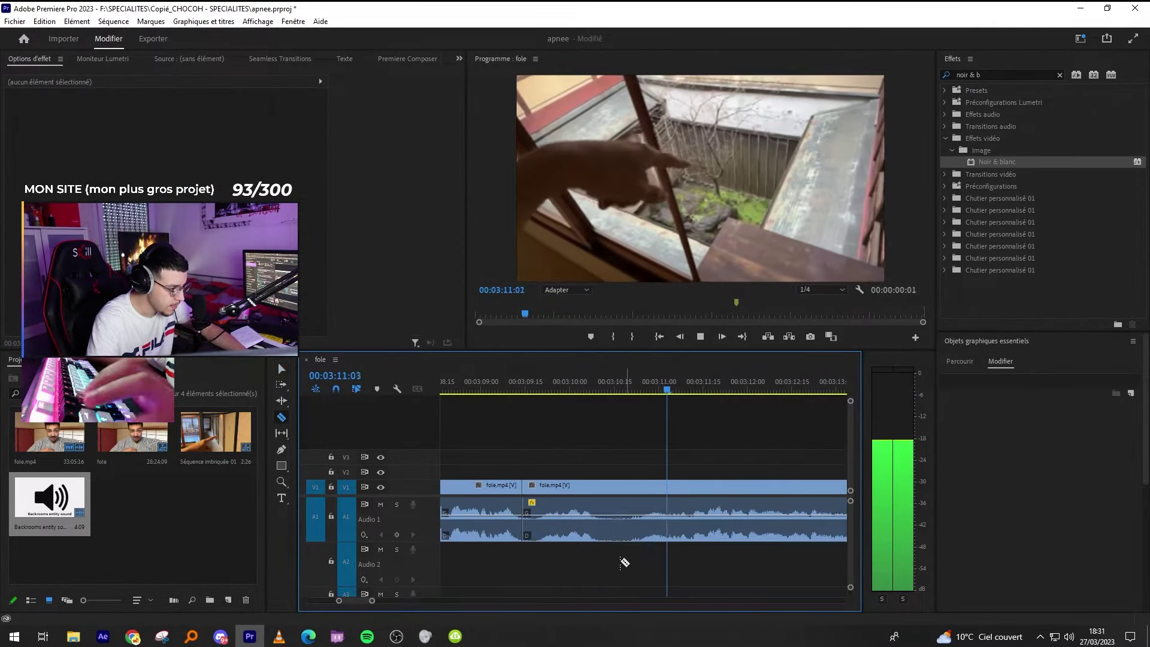
pyautogui.click(606, 531)
pyautogui.press('space')
pyautogui.click(634, 533)
pyautogui.press('v')
pyautogui.click(625, 536)
pyautogui.hotkey('shift', 'Delete')
pyautogui.press('space')
# Try to ripple-delete the short passage starting at about 00:03:13:20.
pyautogui.press('-')
pyautogui.press('-')
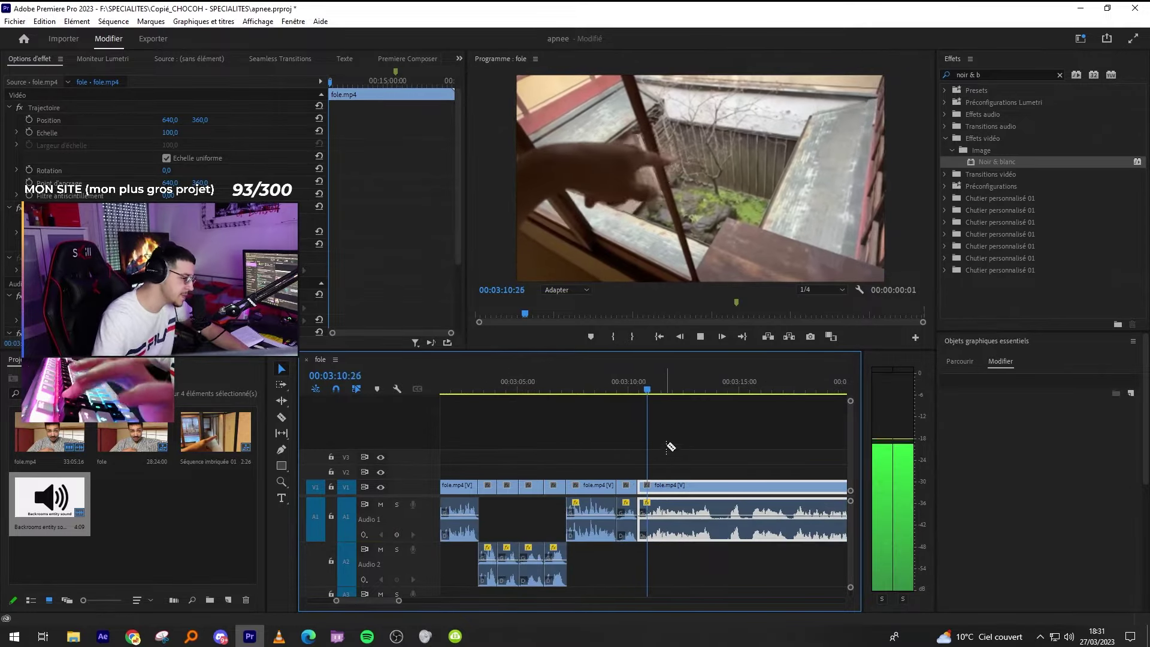
pyautogui.click(688, 383)
pyautogui.press('space')
pyautogui.press('=')
pyautogui.press('=')
pyautogui.click(707, 536)
pyautogui.click(790, 538)
pyautogui.click(765, 538)
pyautogui.hotkey('shift', 'Delete')
pyautogui.press('-')
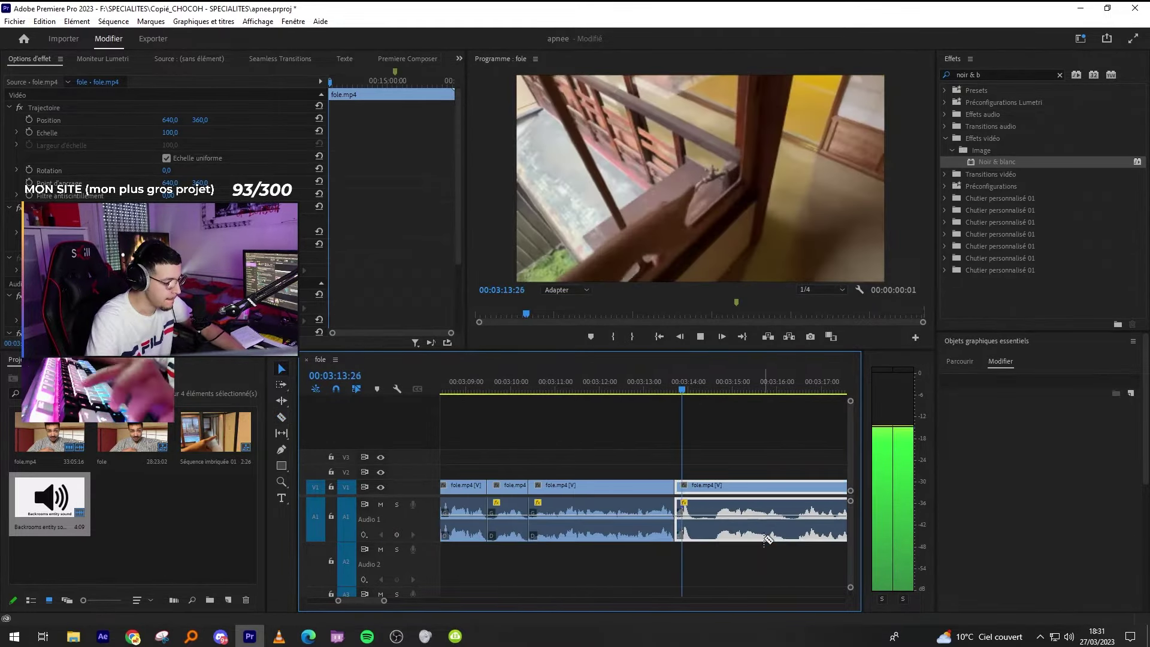
pyautogui.hotkey('ctrl', 'z')
# Split the clip at about 00:03:14:12 and ripple-trim the footage from there to 00:03:14:28.
pyautogui.press('=')
pyautogui.press('c')
pyautogui.click(648, 534)
pyautogui.press('q')
pyautogui.press('v')
pyautogui.moveTo(671, 477); pyautogui.dragTo(684, 499)
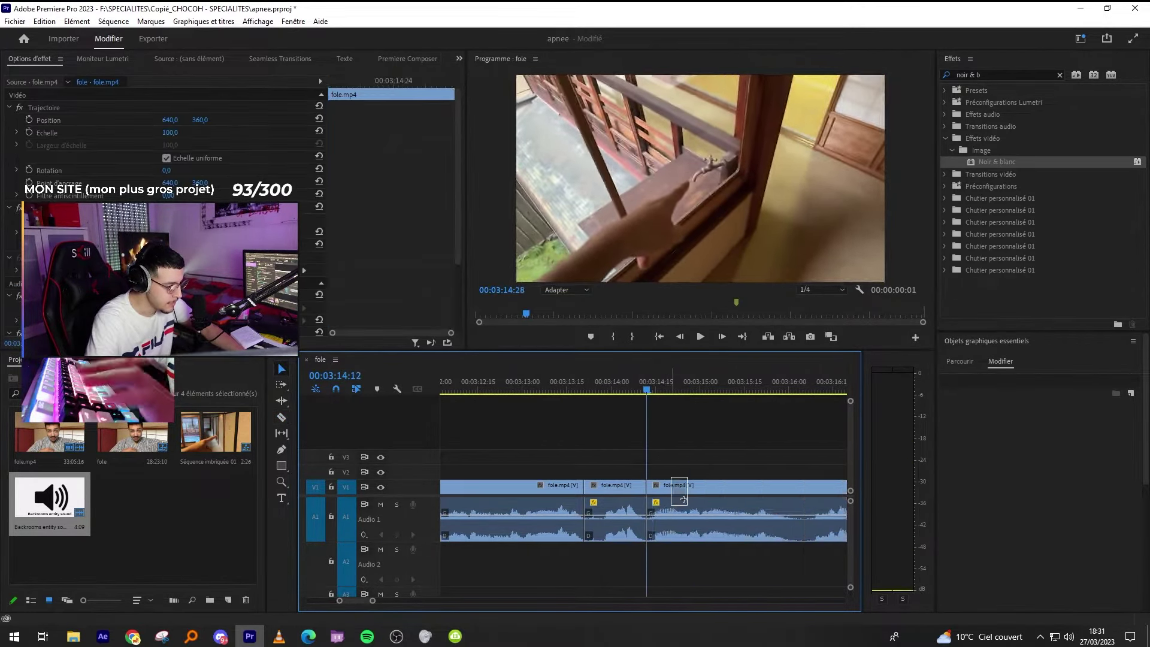
# Split the fole.mp4 clip at 00:03:16:01, select the part after the cut and play on to 00:03:17:19.
pyautogui.press('space')
pyautogui.click(699, 444)
pyautogui.press('space')
pyautogui.hotkey('ctrl', 'k')
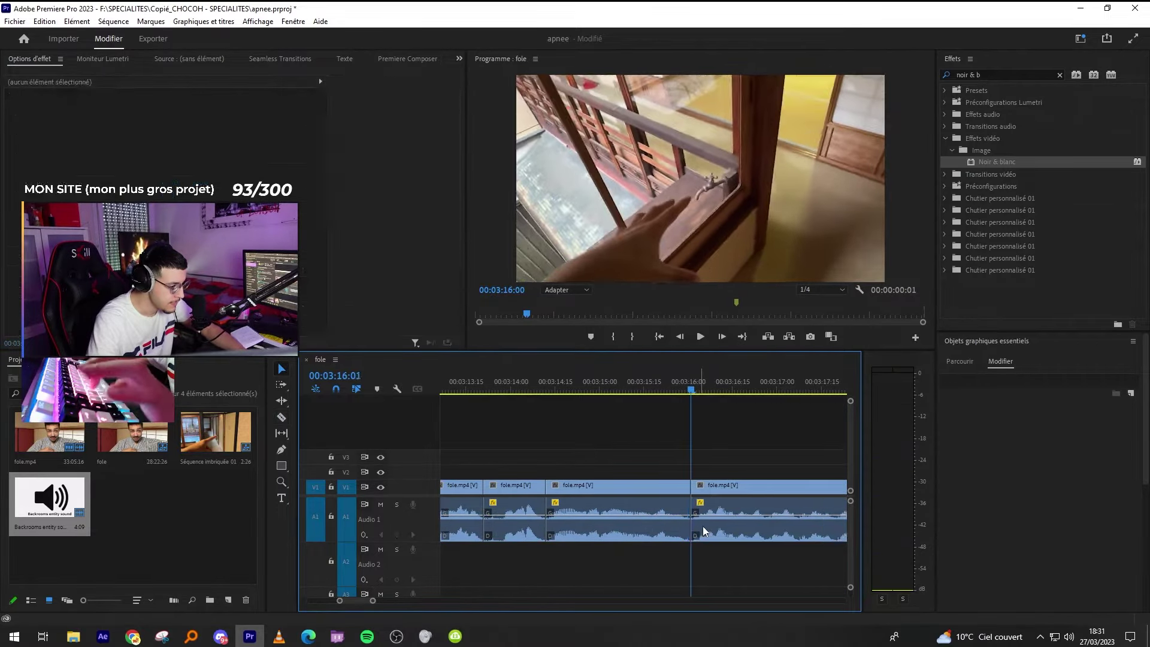
pyautogui.click(704, 531)
pyautogui.press('-')
pyautogui.press('space')
pyautogui.press('space')
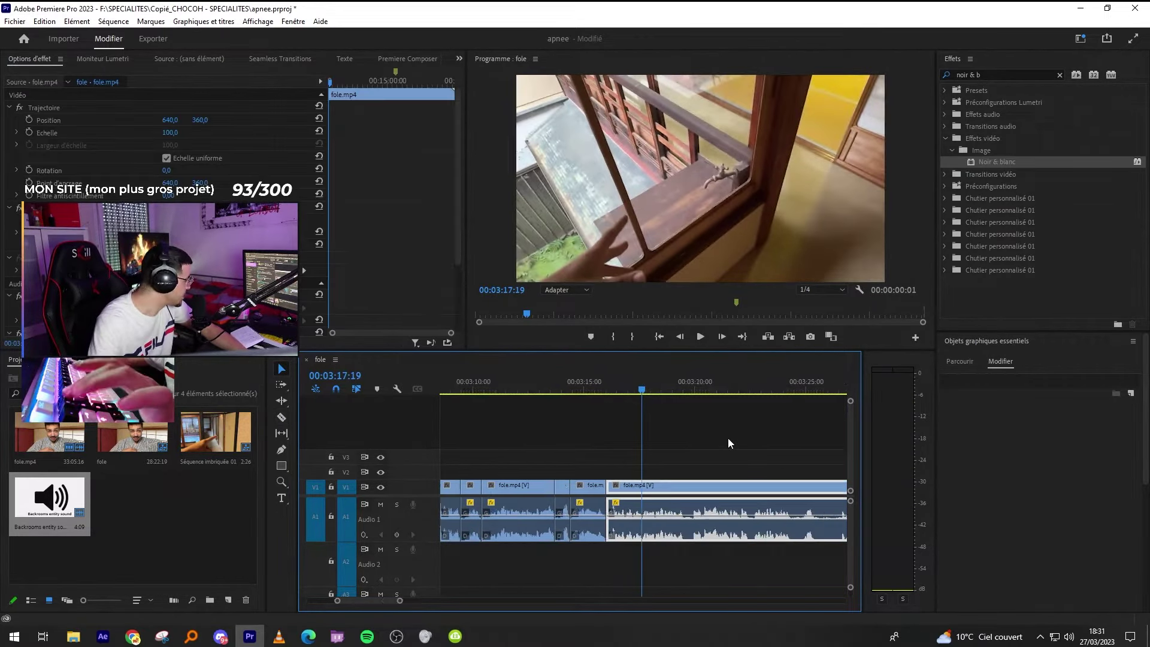
# Split around the short pause from about 00:03:19:16 to 00:03:19:27, ripple-delete it and select the following clip.
pyautogui.press('space')
pyautogui.press('=')
pyautogui.press('=')
pyautogui.click(735, 550)
pyautogui.press('c')
pyautogui.click(733, 532)
pyautogui.click(764, 531)
pyautogui.press('v')
pyautogui.press('=')
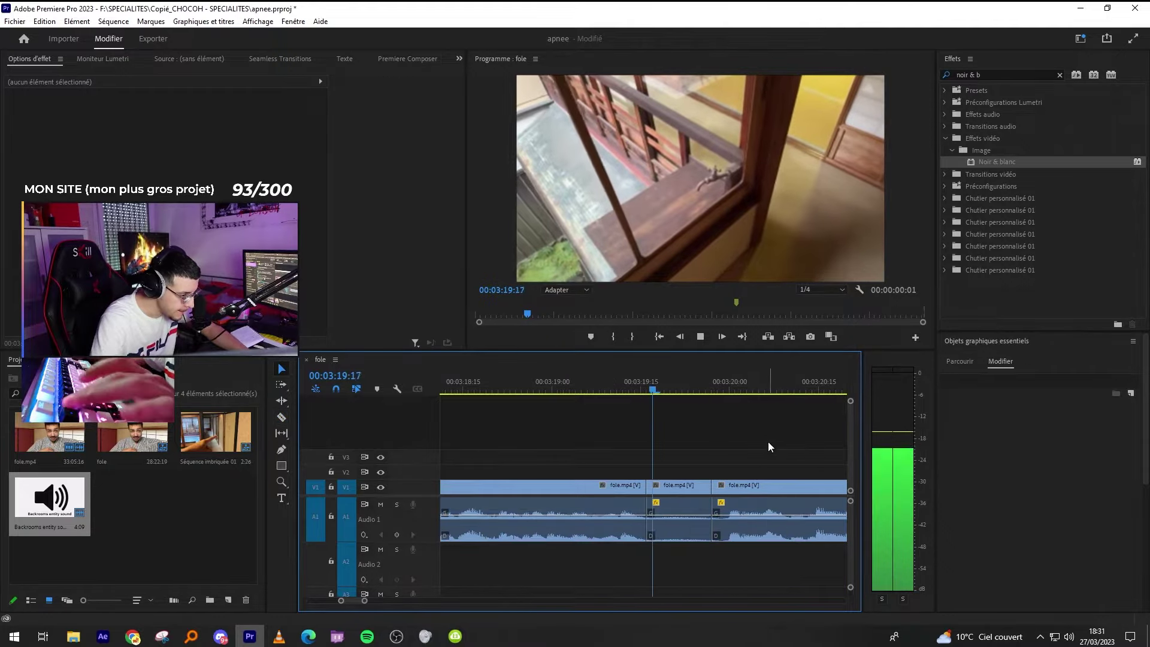
pyautogui.moveTo(666, 455); pyautogui.dragTo(672, 489)
pyautogui.hotkey('shift', 'Delete')
pyautogui.click(765, 493)
# Play on and ripple-delete the brief pause at about 00:03:22:05 in the fole.mp4 footage.
pyautogui.press('-')
pyautogui.press('-')
pyautogui.press('-')
pyautogui.press('=')
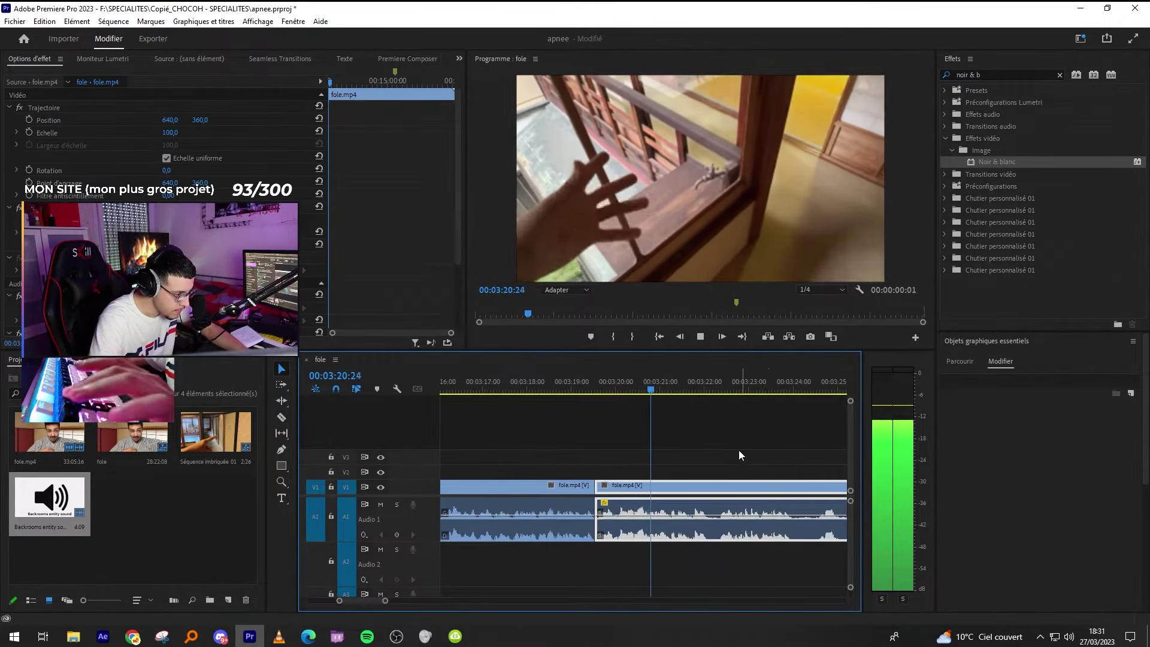
pyautogui.press('=')
pyautogui.press('=')
pyautogui.click(729, 557)
pyautogui.press('c')
pyautogui.click(699, 531)
pyautogui.click(729, 532)
pyautogui.press('v')
pyautogui.click(719, 531)
pyautogui.hotkey('shift', 'Delete')
pyautogui.press('-')
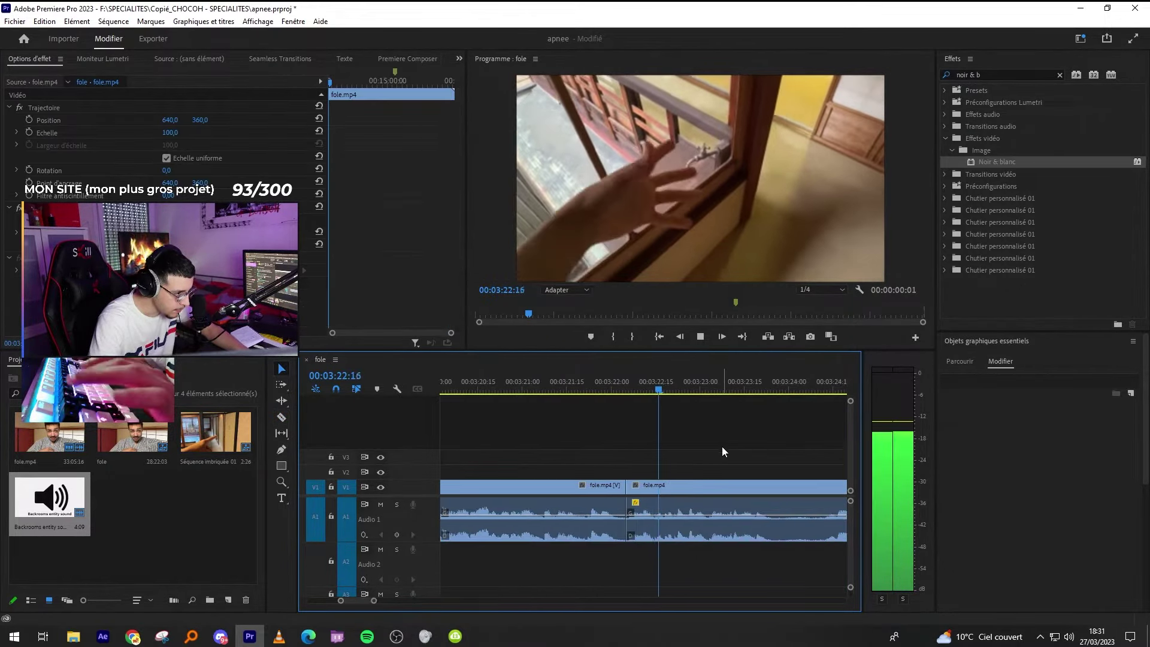
# Split around the short silence at about 00:03:23:23 and ripple-delete it.
pyautogui.click(723, 453)
pyautogui.press('-')
pyautogui.press('=')
pyautogui.press('c')
pyautogui.click(700, 533)
pyautogui.click(744, 531)
pyautogui.press('v')
pyautogui.click(715, 532)
pyautogui.hotkey('shift', 'Delete')
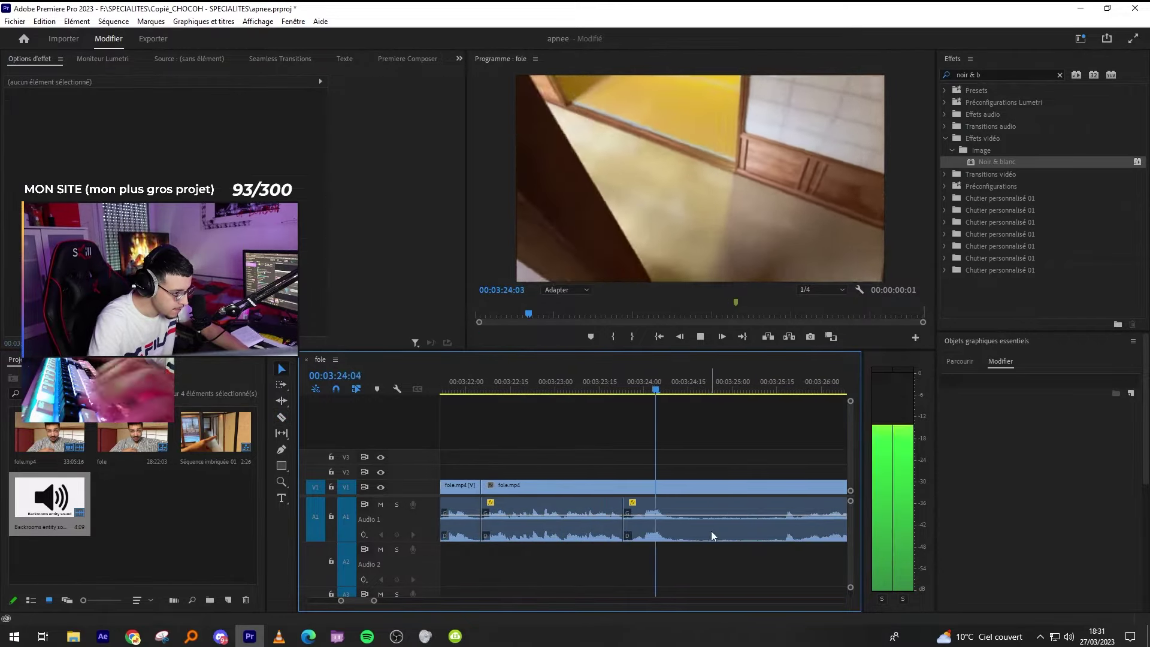
# Rework the cut after 00:03:23:25 so the quiet passage from about 00:03:24:14 is ripple-deleted, and resume playback.
pyautogui.click(681, 506)
pyautogui.press('c')
pyautogui.click(691, 537)
pyautogui.click(782, 536)
pyautogui.hotkey('shift', 'Delete')
pyautogui.press('-')
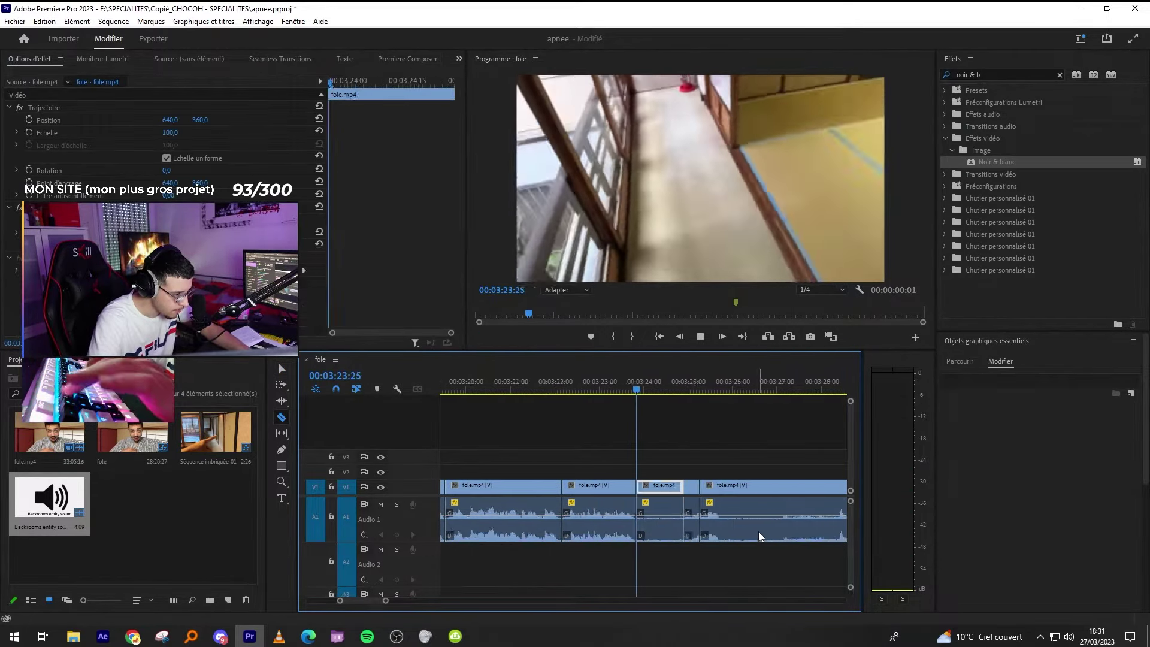
pyautogui.press('-')
pyautogui.press('=')
pyautogui.hotkey('ctrl', 'z')
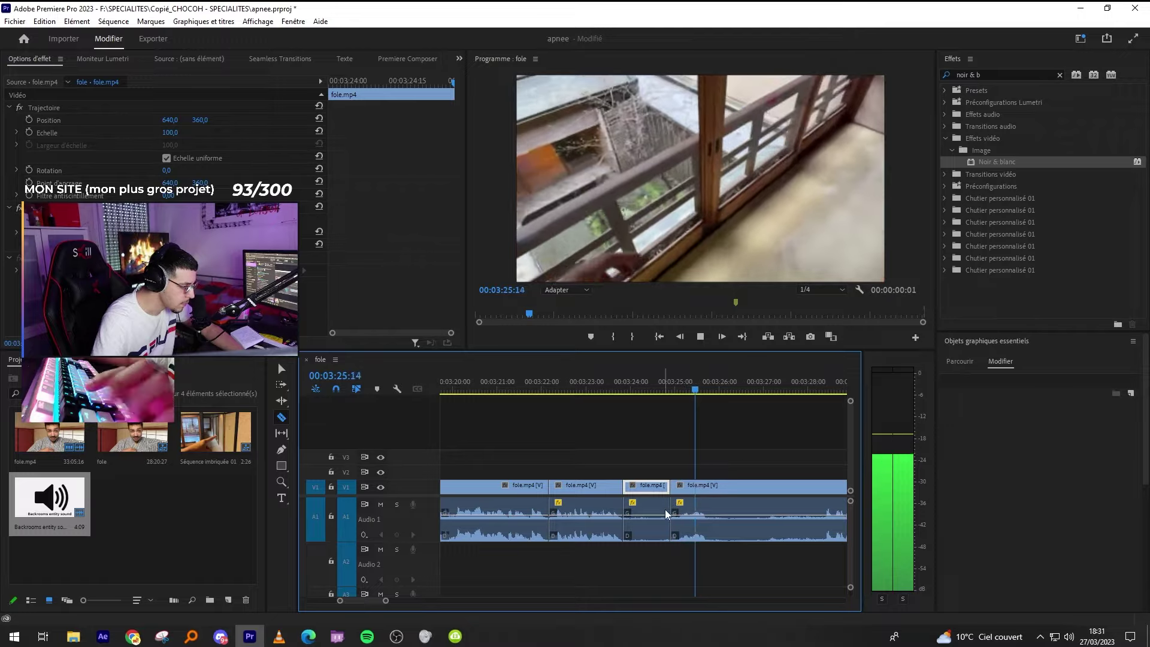
pyautogui.hotkey('ctrl', 'z')
pyautogui.press('space')
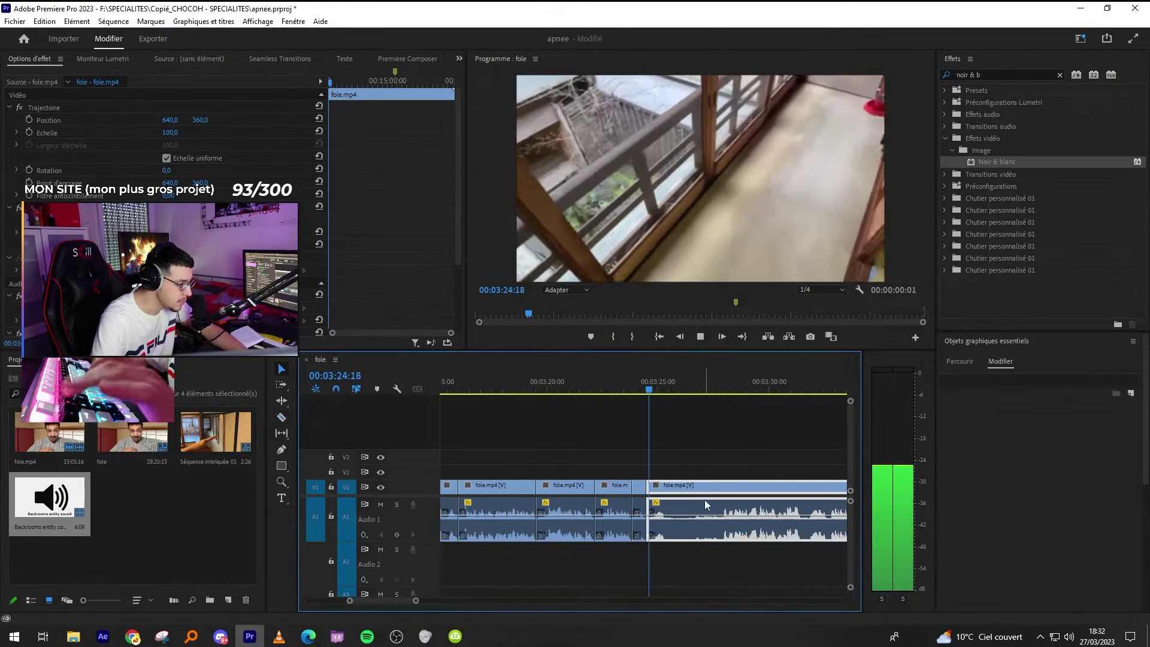
pyautogui.press('=')
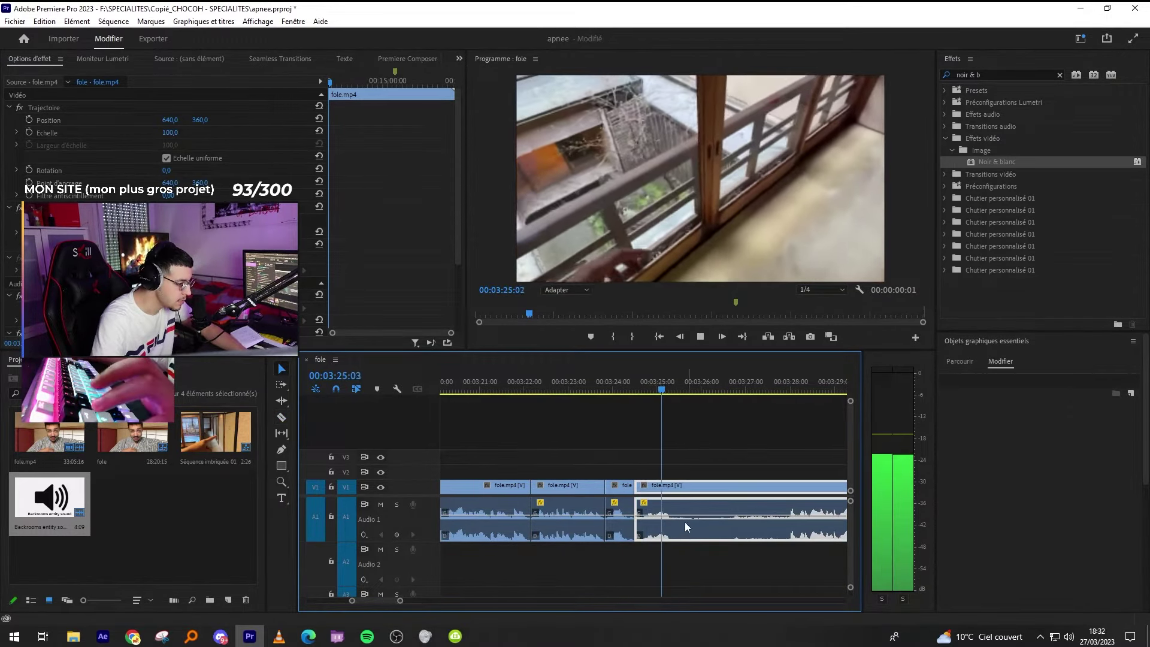
# Split the fole.mp4 clip at 00:03:25:10, select the part after the cut and save the project.
pyautogui.hotkey('ctrl', 'k')
pyautogui.click(749, 517)
pyautogui.hotkey('ctrl', 's')
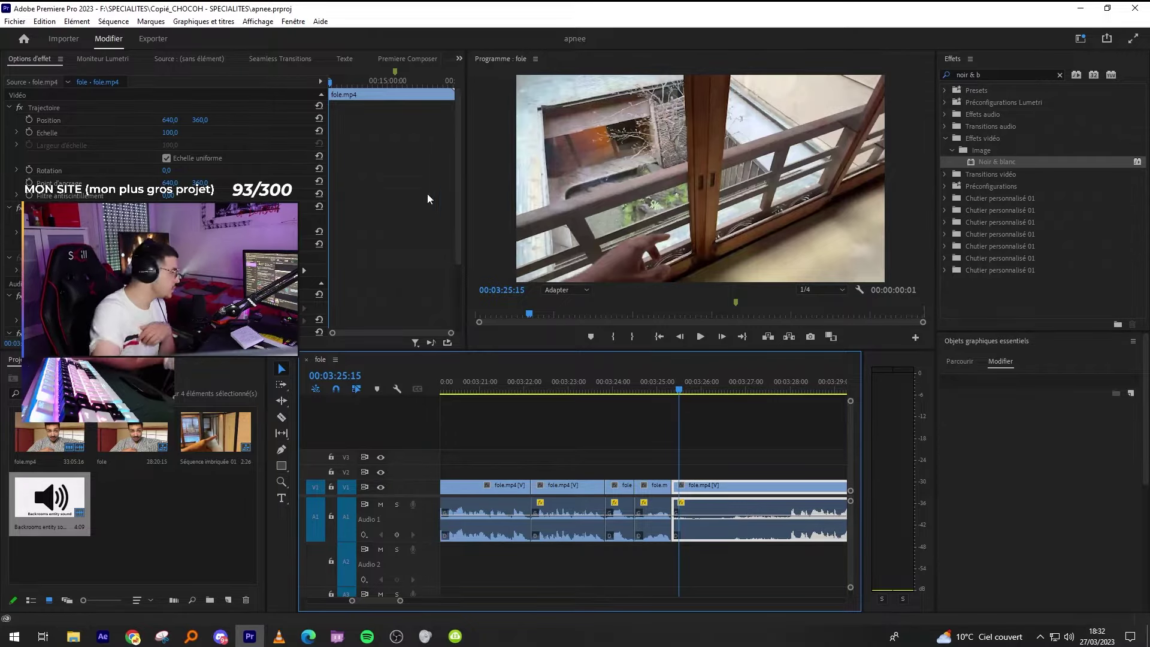
# Switch to Instagram in Chrome, browse the profile's story highlights, and minimize the browser.
pyautogui.hotkey('alt', 'Tab')
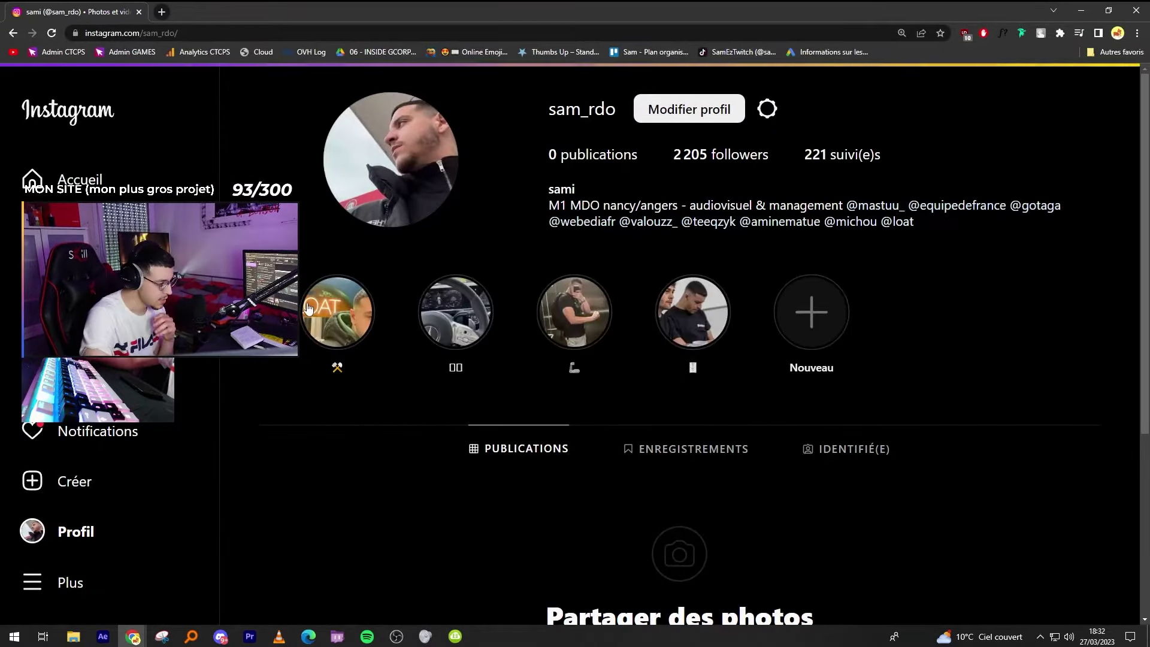
pyautogui.click(307, 304)
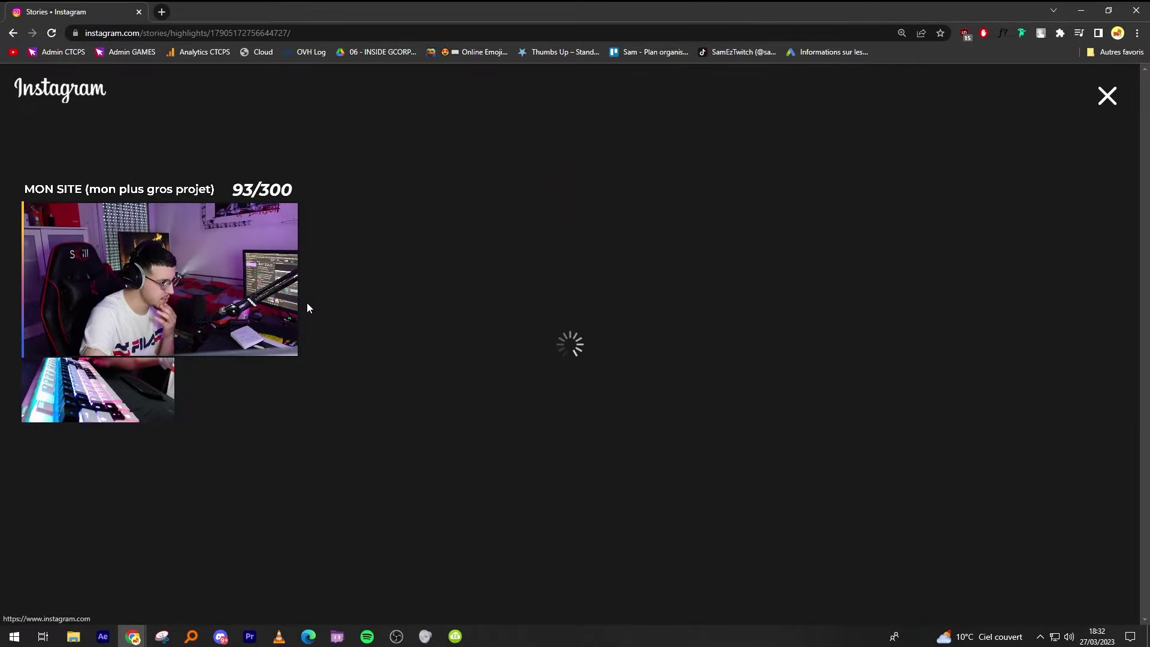
pyautogui.click(743, 345)
pyautogui.click(744, 345)
pyautogui.click(392, 345)
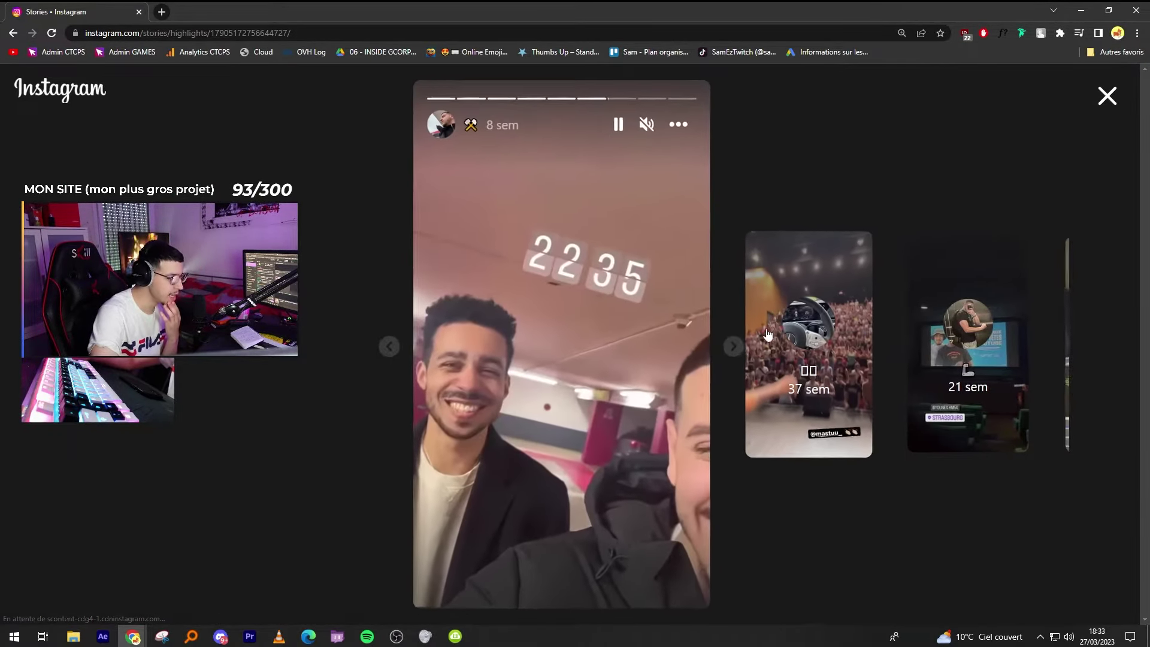
pyautogui.click(676, 352)
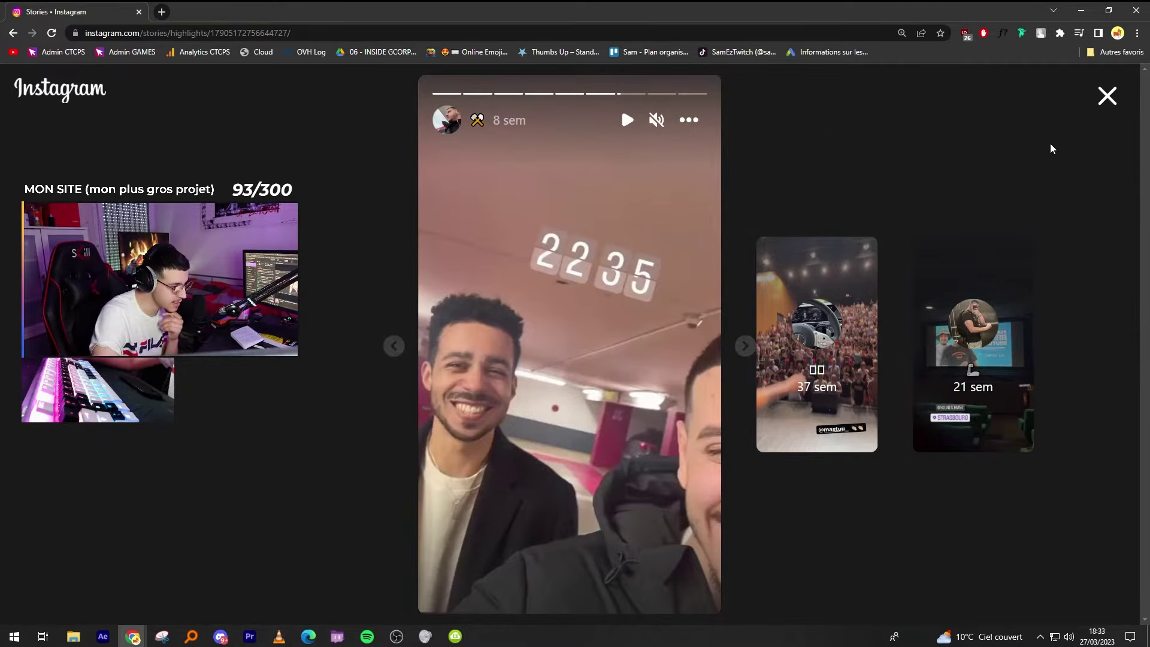
pyautogui.click(822, 256)
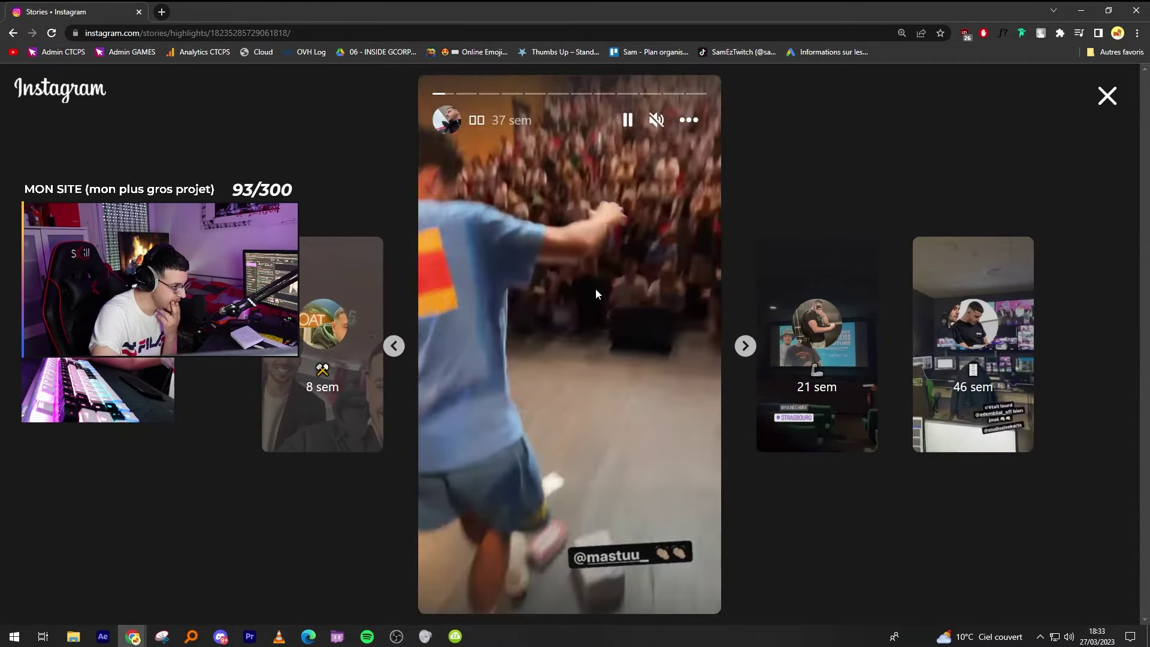
pyautogui.click(1072, 9)
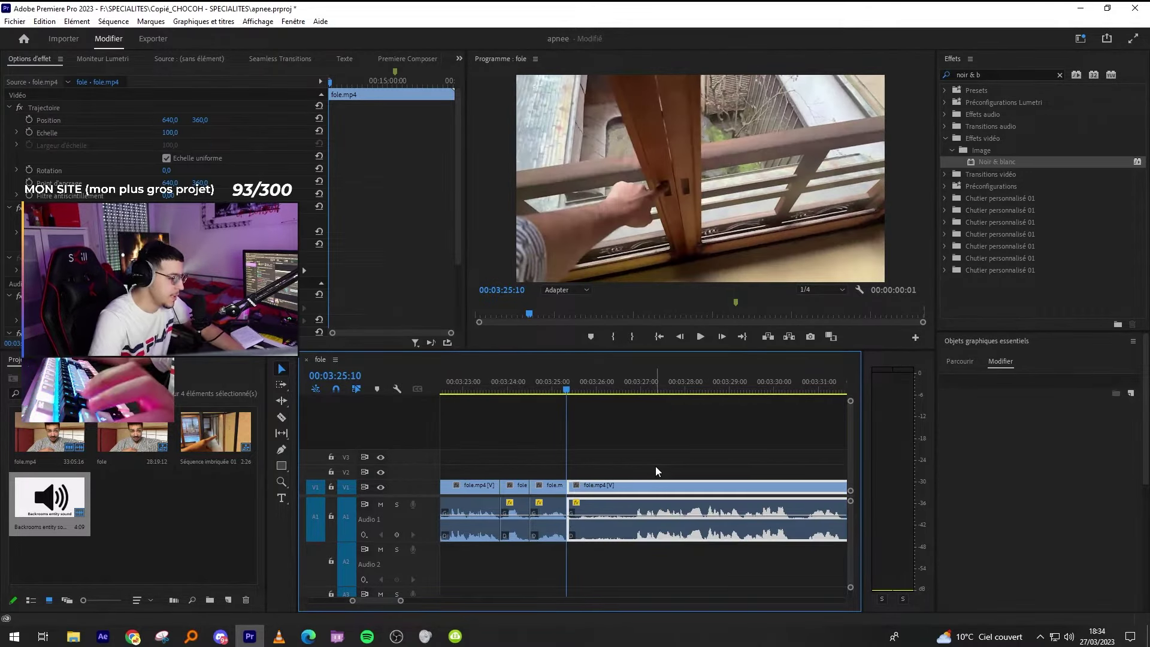
# Save the project and play the sequence on from 00:03:25:10.
pyautogui.scroll(-8, 656, 466)
pyautogui.hotkey('ctrl', 's')
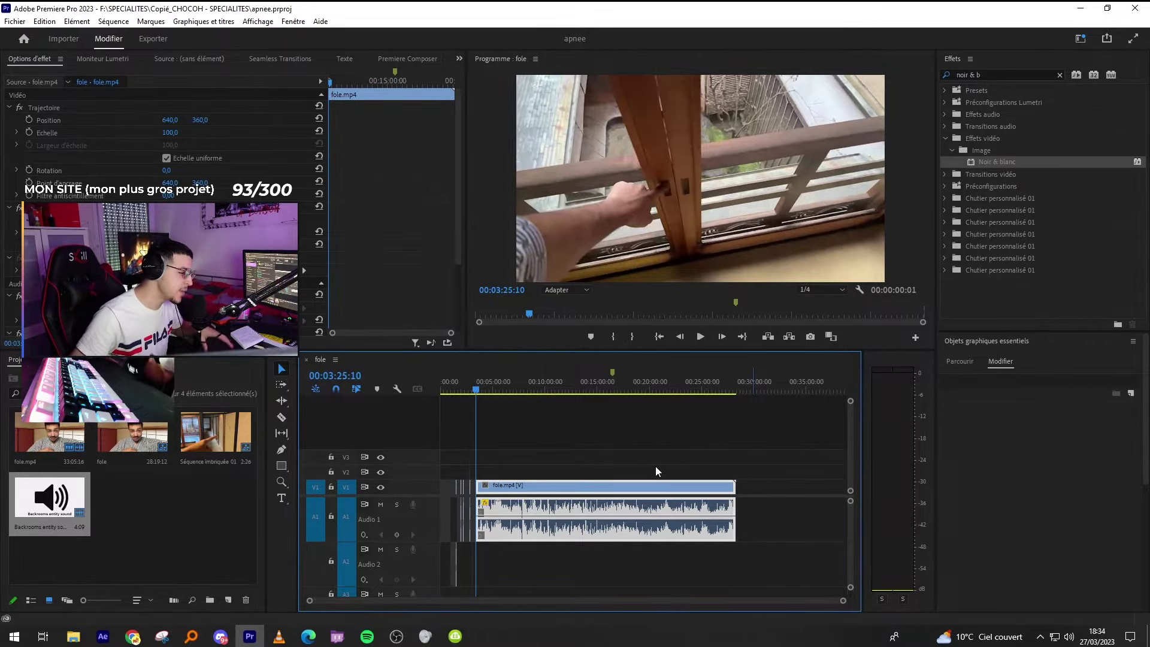
pyautogui.press('\\')
pyautogui.press('space')
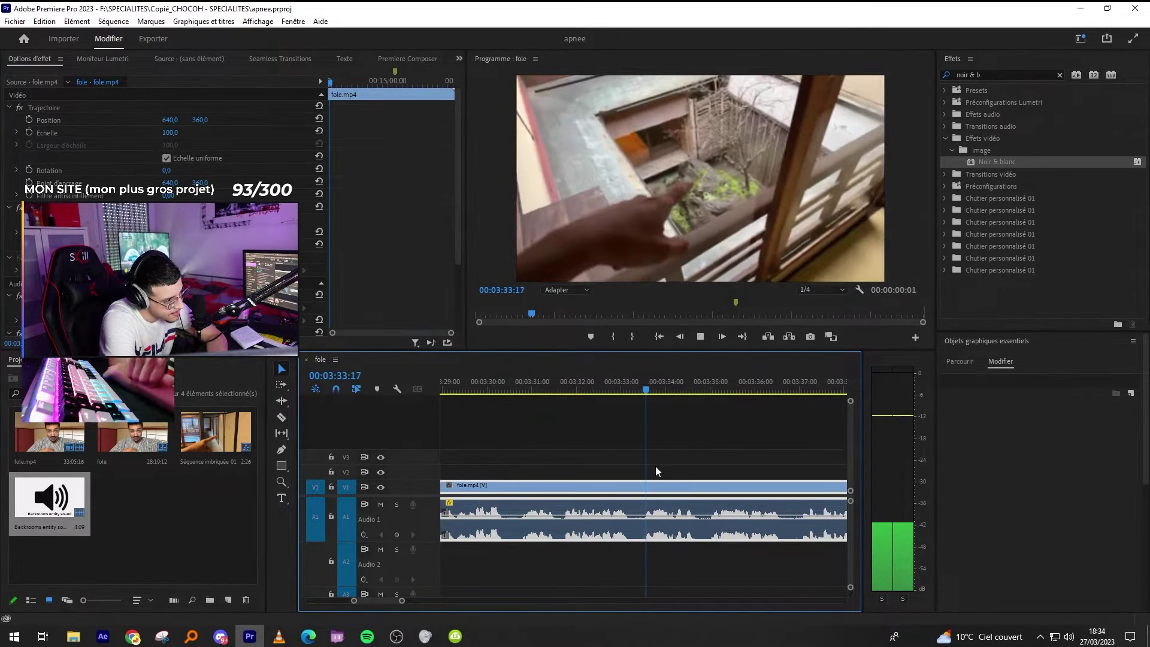
# Split the clip in the courtyard passage after 00:03:33:17 and ripple-trim the unwanted footage before the playhead.
pyautogui.hotkey('ctrl', 'k')
pyautogui.press('q')
pyautogui.press('=')
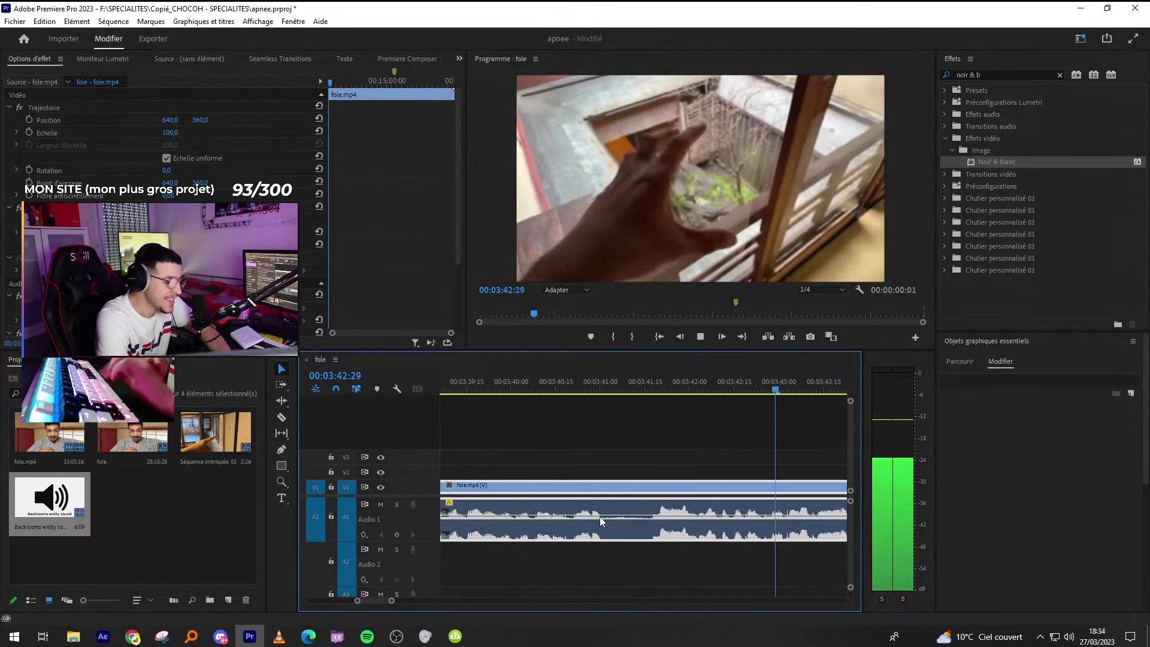
# Ripple-delete the passage from about 00:03:45:02 to 00:03:47:19 and replay the join from 00:03:44:20.
pyautogui.press('=')
pyautogui.press('-')
pyautogui.press('space')
pyautogui.press('c')
pyautogui.click(599, 516)
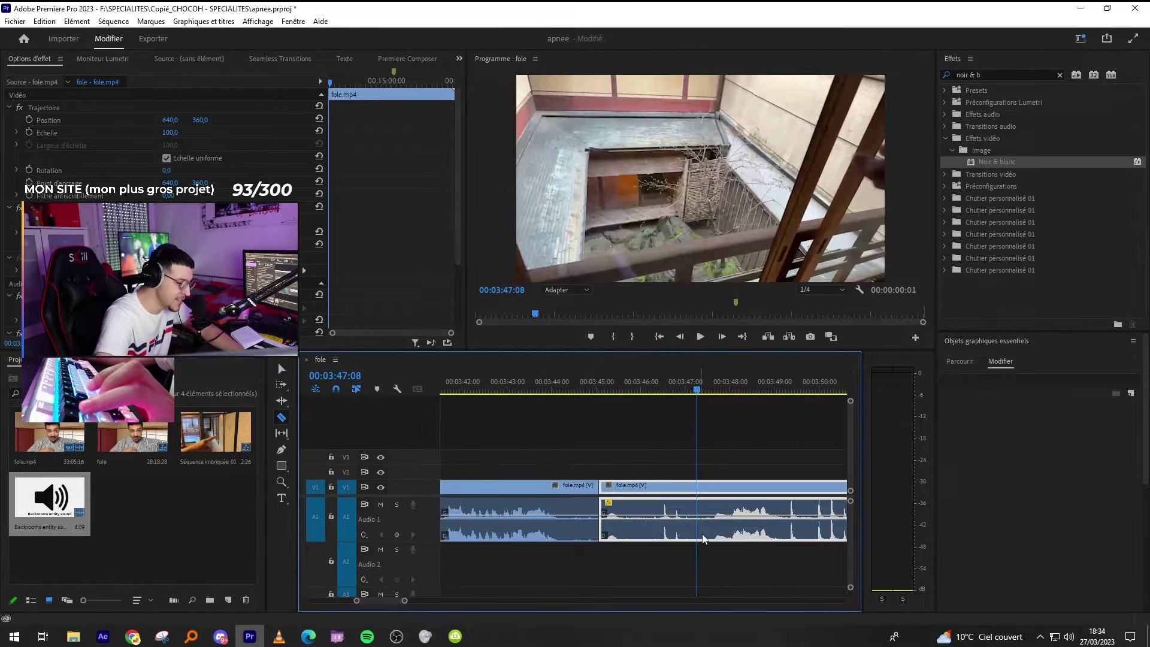
pyautogui.click(713, 529)
pyautogui.press('v')
pyautogui.hotkey('shift', 'Delete')
pyautogui.click(583, 380)
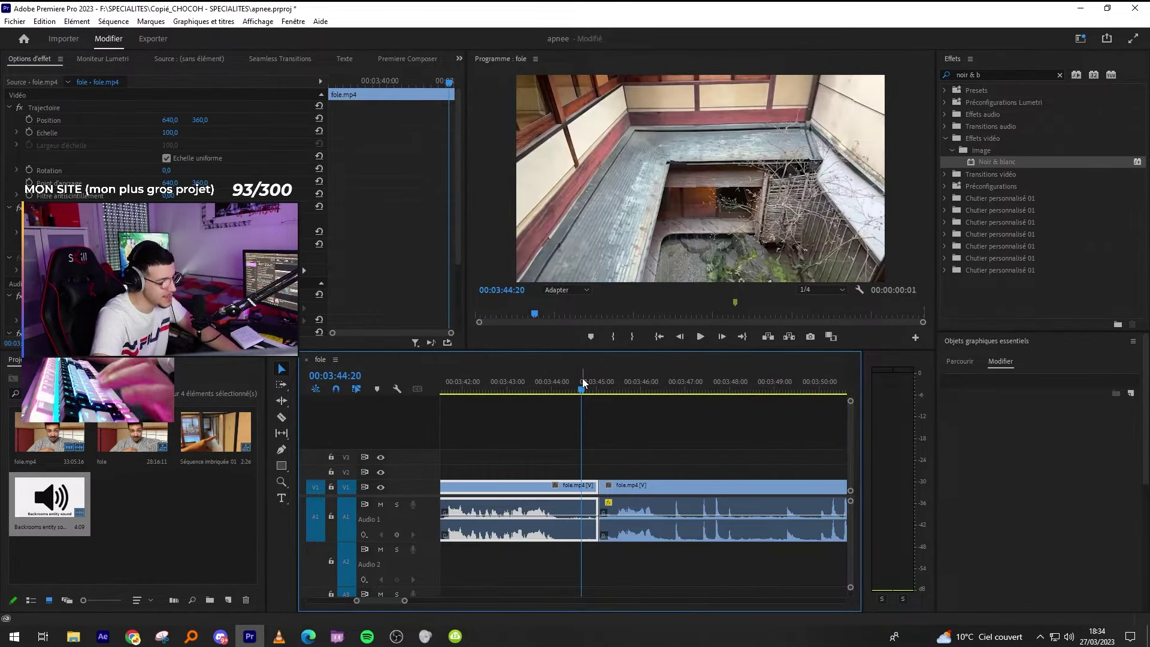
pyautogui.press('space')
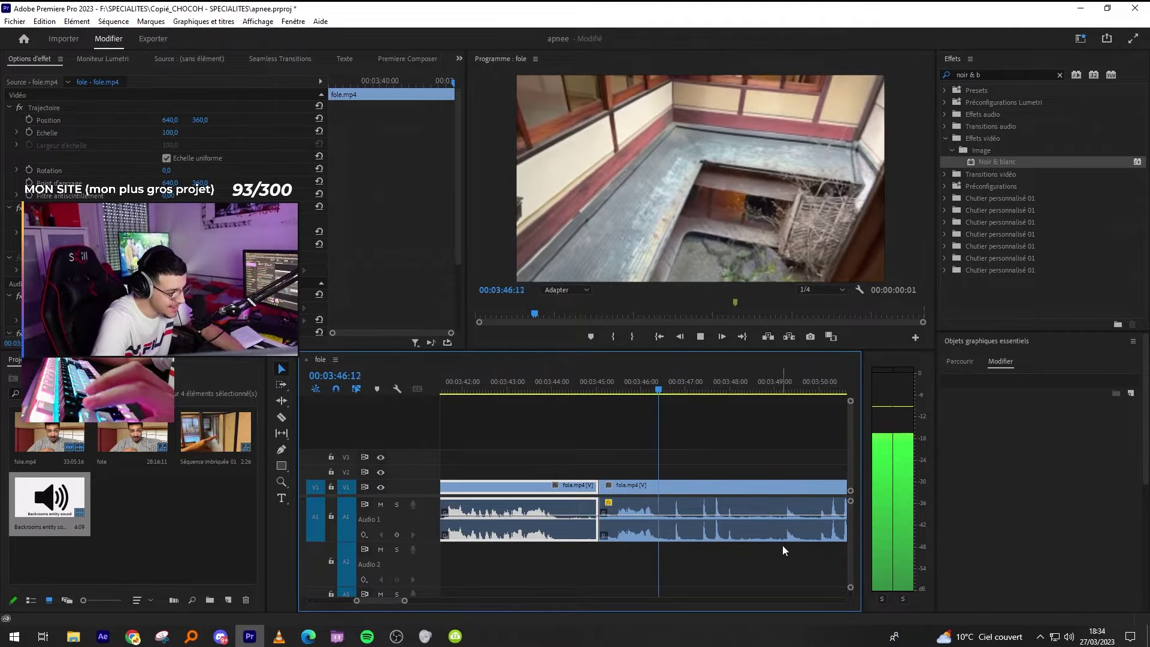
# Split the clip at about 00:03:49:28 and ripple-delete the courtyard footage from the 00:03:45:02 cut up to there.
pyautogui.press('c')
pyautogui.click(817, 533)
pyautogui.hotkey('shift', 'Delete')
pyautogui.click(709, 535)
pyautogui.hotkey('shift', 'Delete')
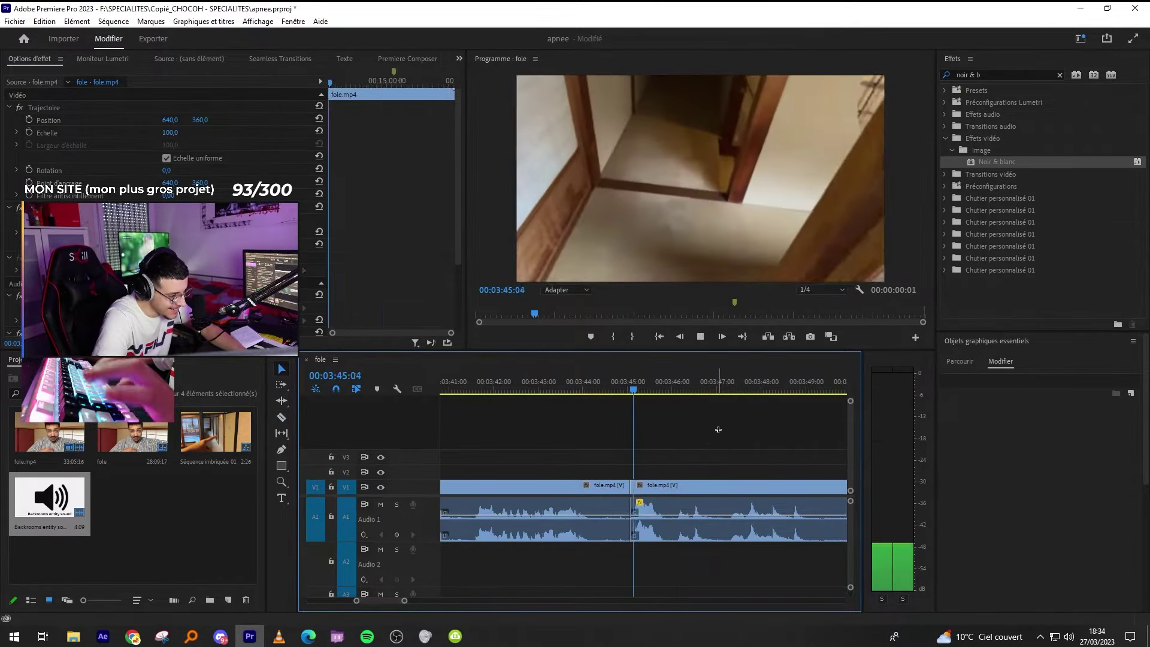
# Split the clip at about 00:03:47:05, ripple-delete the part back to 00:03:45:02 and select the following clip.
pyautogui.click(724, 535)
pyautogui.press('v')
pyautogui.click(699, 533)
pyautogui.hotkey('shift', 'Delete')
pyautogui.click(699, 530)
pyautogui.press('-')
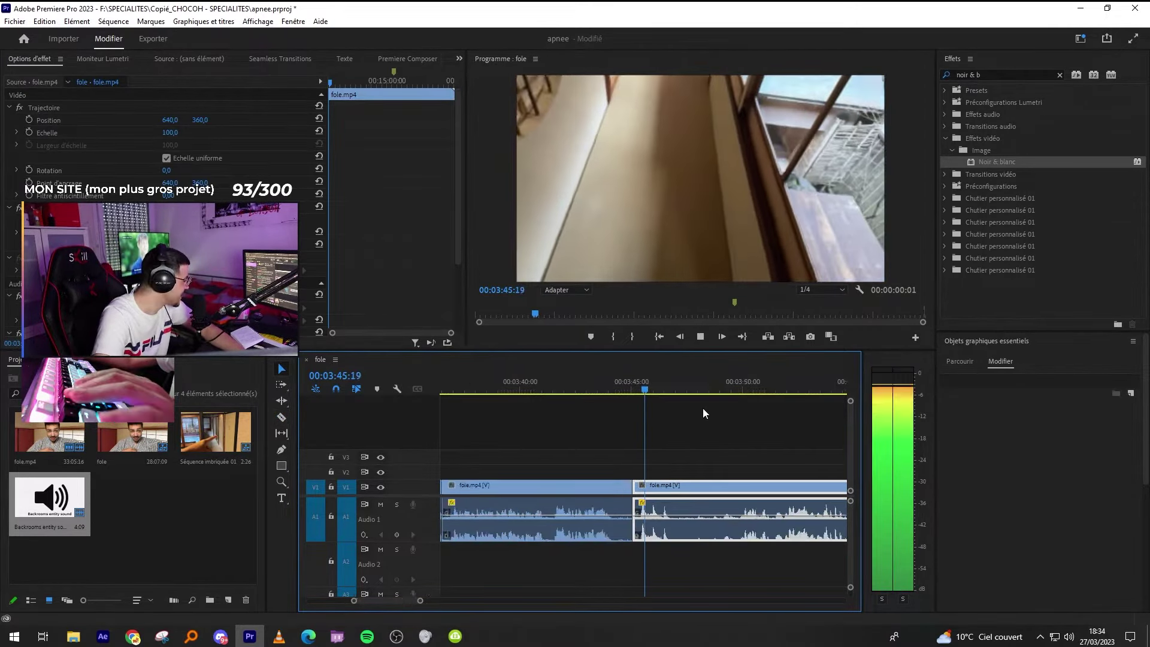
# Play the clip starting at 00:03:45:02 and ripple-trim its unwanted opening up to the playhead.
pyautogui.press('=')
pyautogui.press('space')
pyautogui.press('-')
pyautogui.press('space')
pyautogui.press('=')
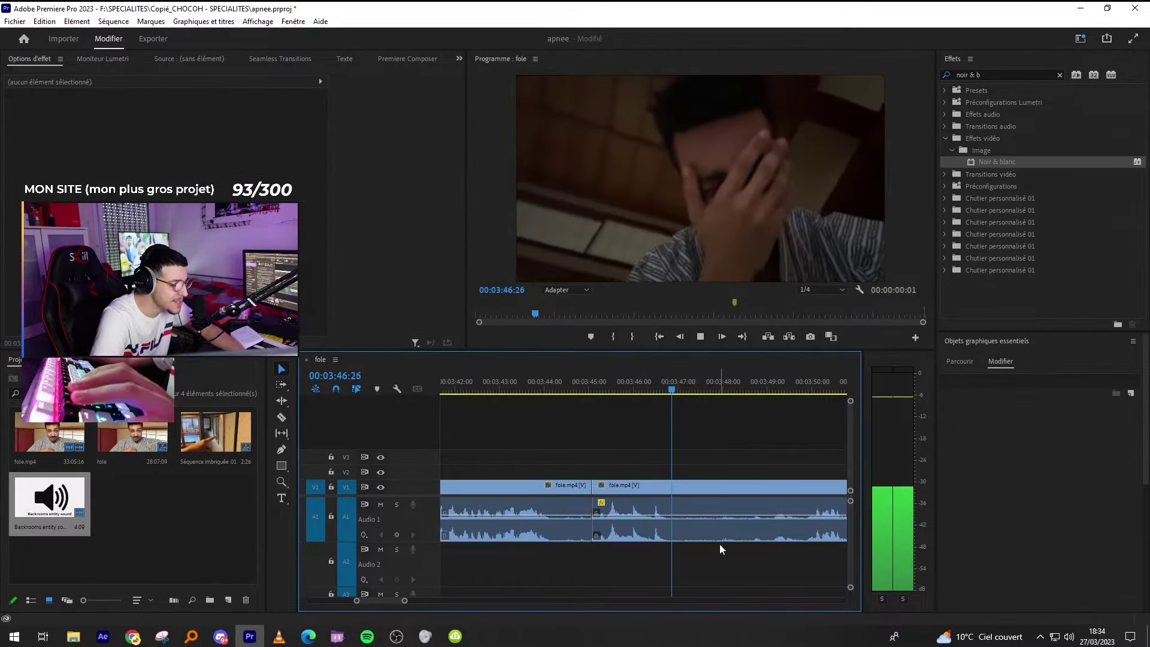
pyautogui.press('space')
pyautogui.press('space')
pyautogui.press('q')
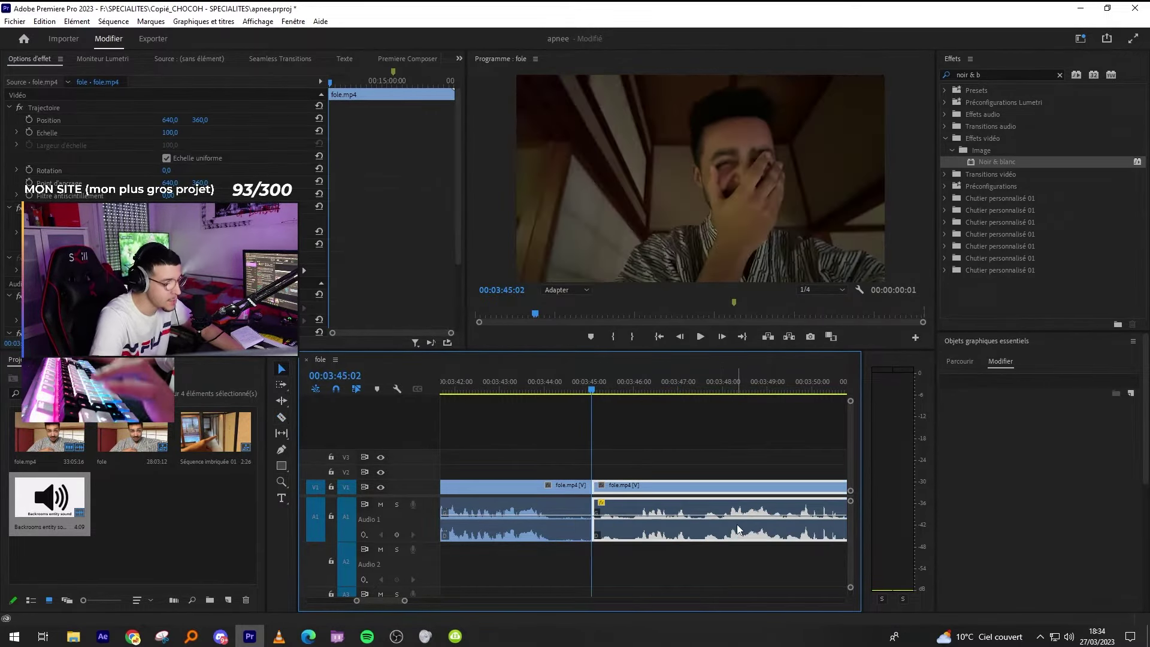
# Review the face-camera shot from 00:03:45:02 and ripple-trim about one more second off its start.
pyautogui.press('space')
pyautogui.click(645, 570)
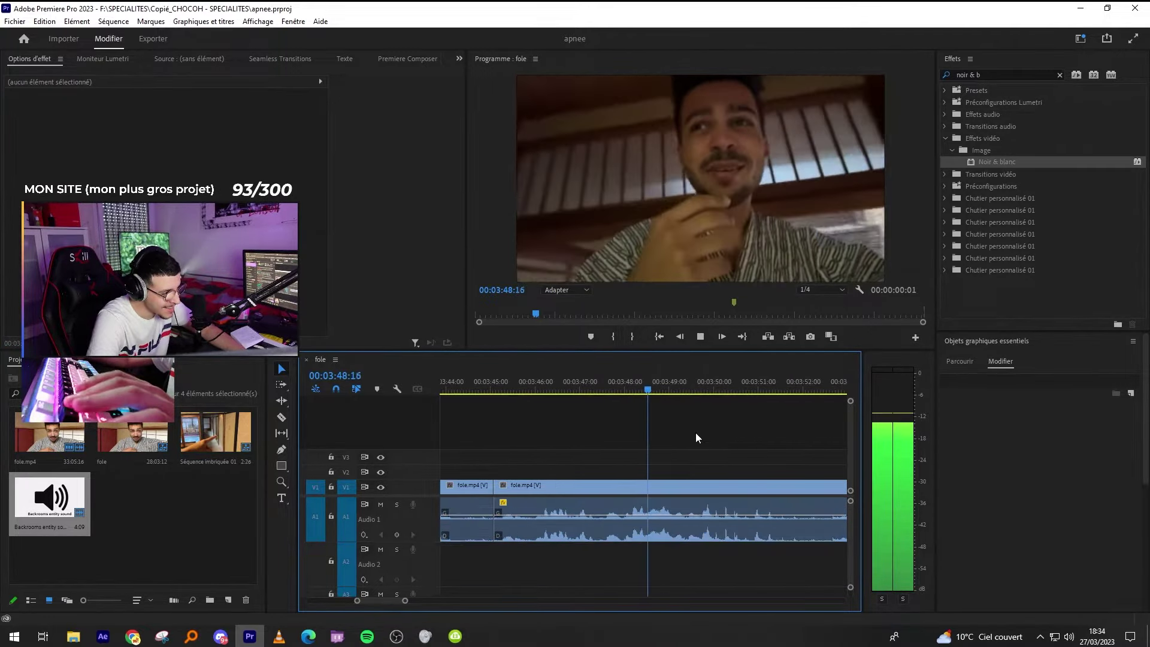
pyautogui.scroll(-1, 695, 432)
pyautogui.click(803, 528)
pyautogui.press('q')
pyautogui.press('-')
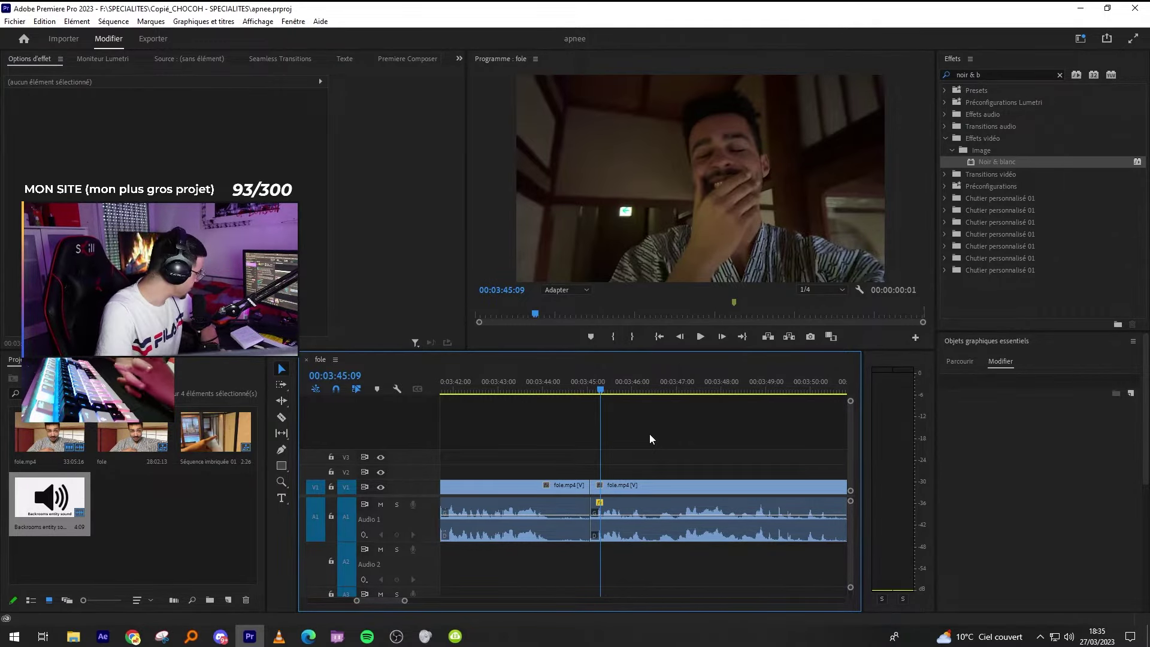
# Look over the whole fole sequence, scrub through the remaining footage and place the playhead at 00:03:54:28.
pyautogui.scroll(-10, 650, 439)
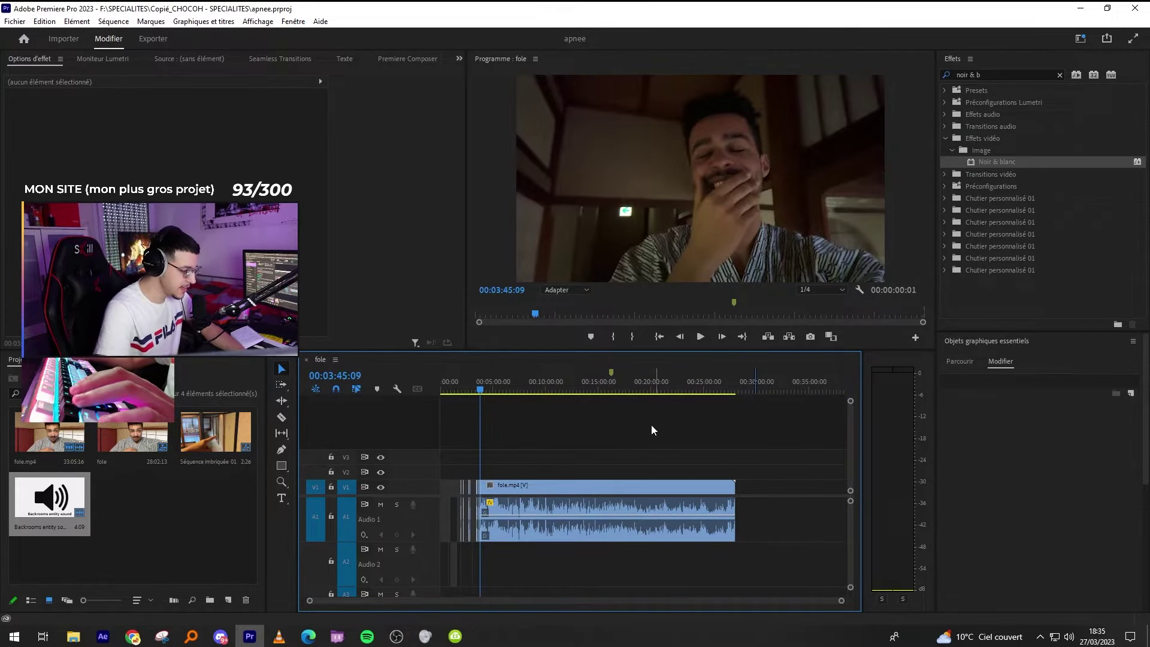
pyautogui.click(452, 385)
pyautogui.moveTo(650, 387); pyautogui.dragTo(491, 394)
pyautogui.press('=')
pyautogui.press('=')
pyautogui.press('=')
pyautogui.press('=')
pyautogui.press('=')
pyautogui.press('-')
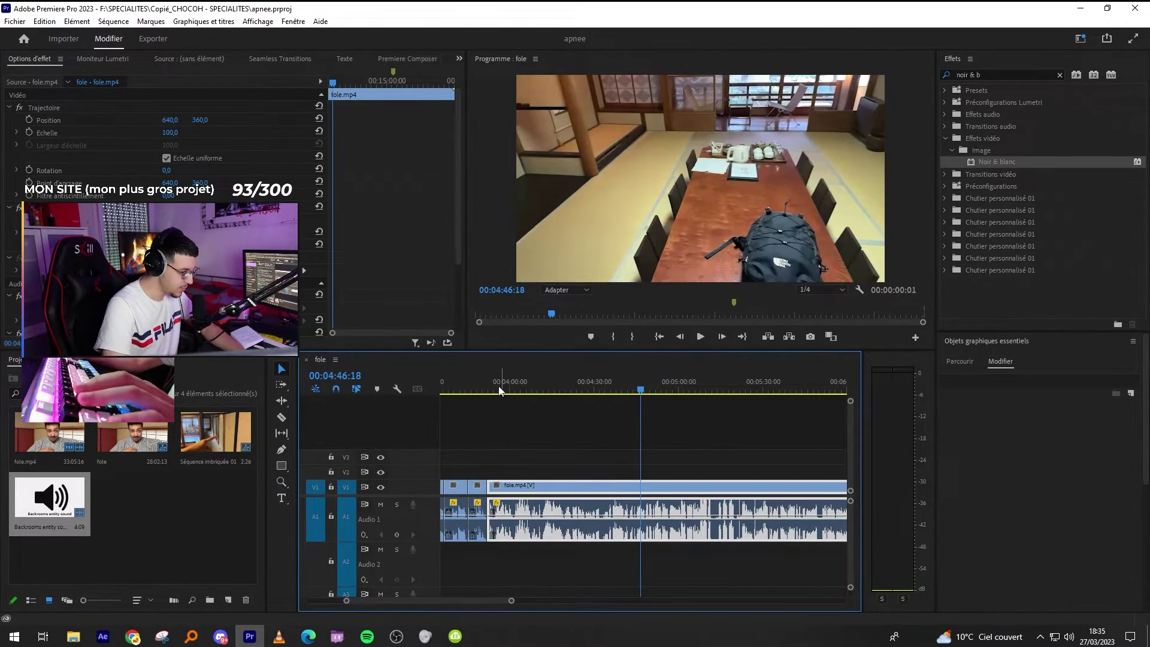
pyautogui.click(497, 389)
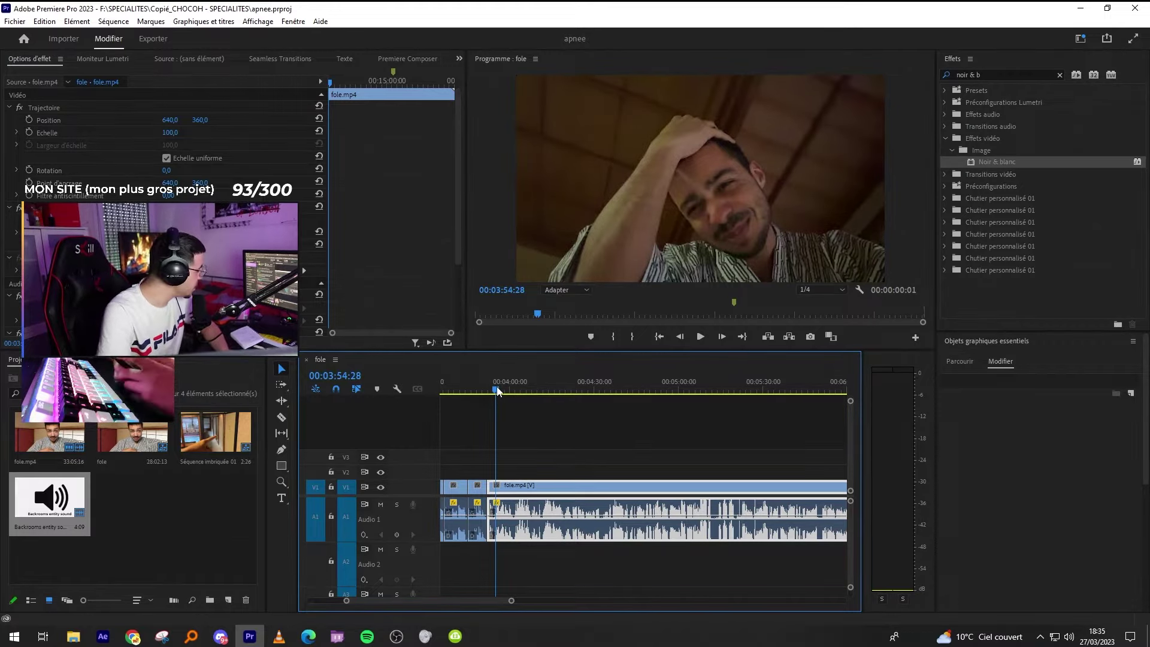
pyautogui.hscroll(-3, 497, 386)
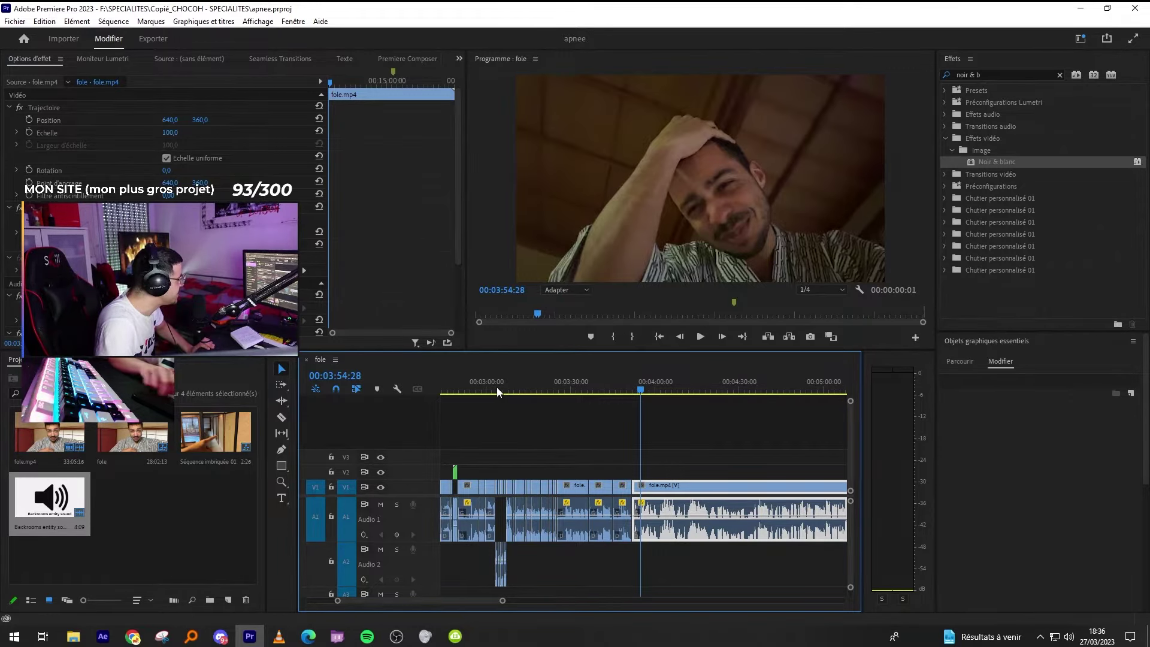
# Play the face-camera footage up to 00:03:55:10 and return the playhead to the cut at 00:03:52:00.
pyautogui.click(699, 452)
pyautogui.press('space')
pyautogui.press('=')
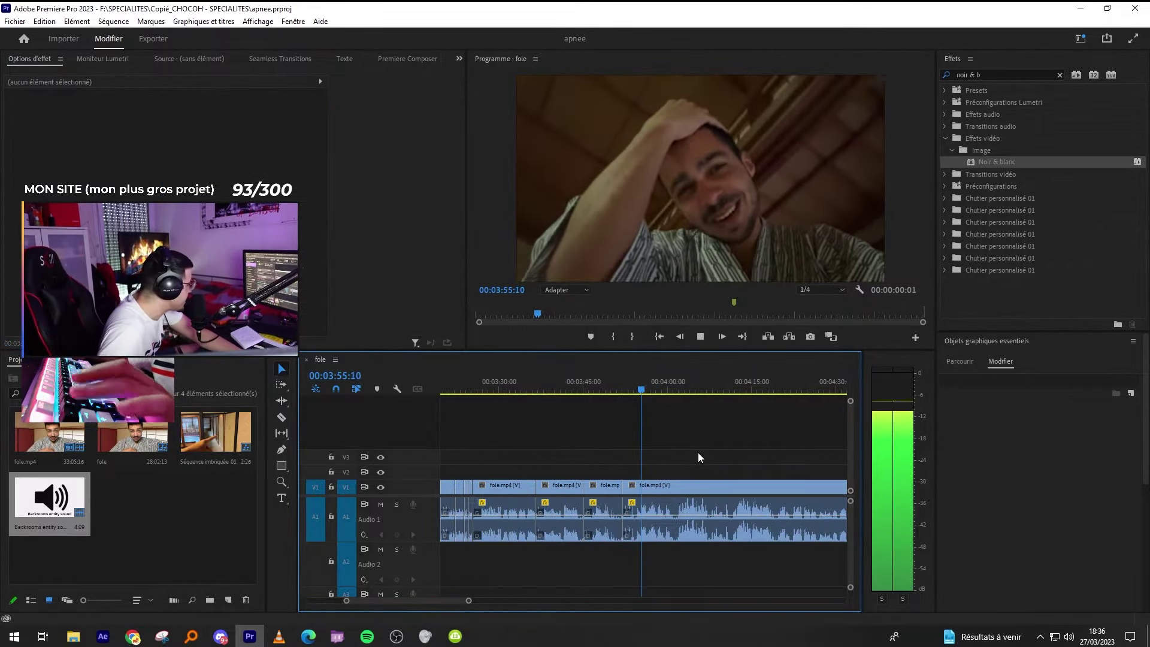
pyautogui.press('space')
pyautogui.press('=')
pyautogui.press('=')
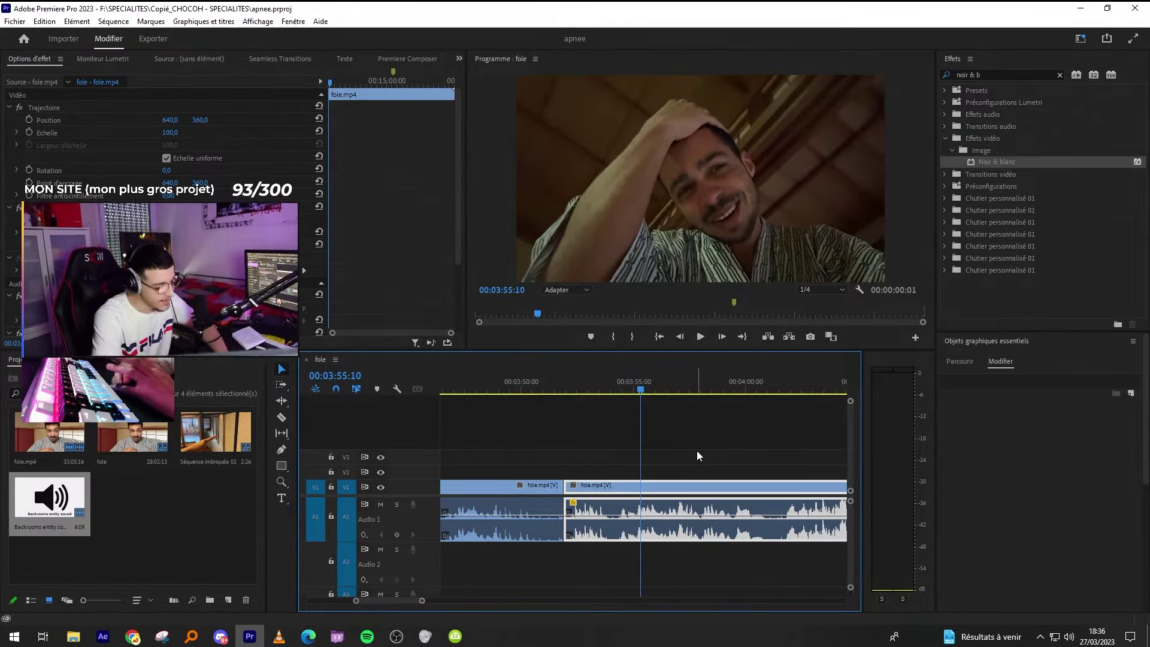
pyautogui.press('Up')
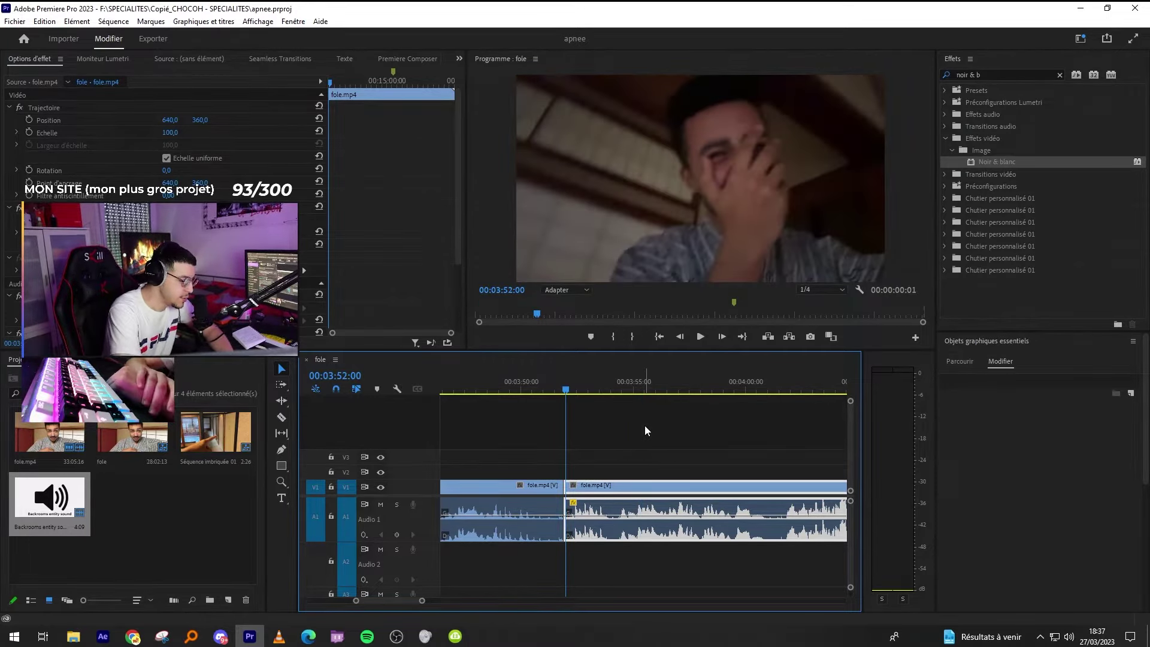
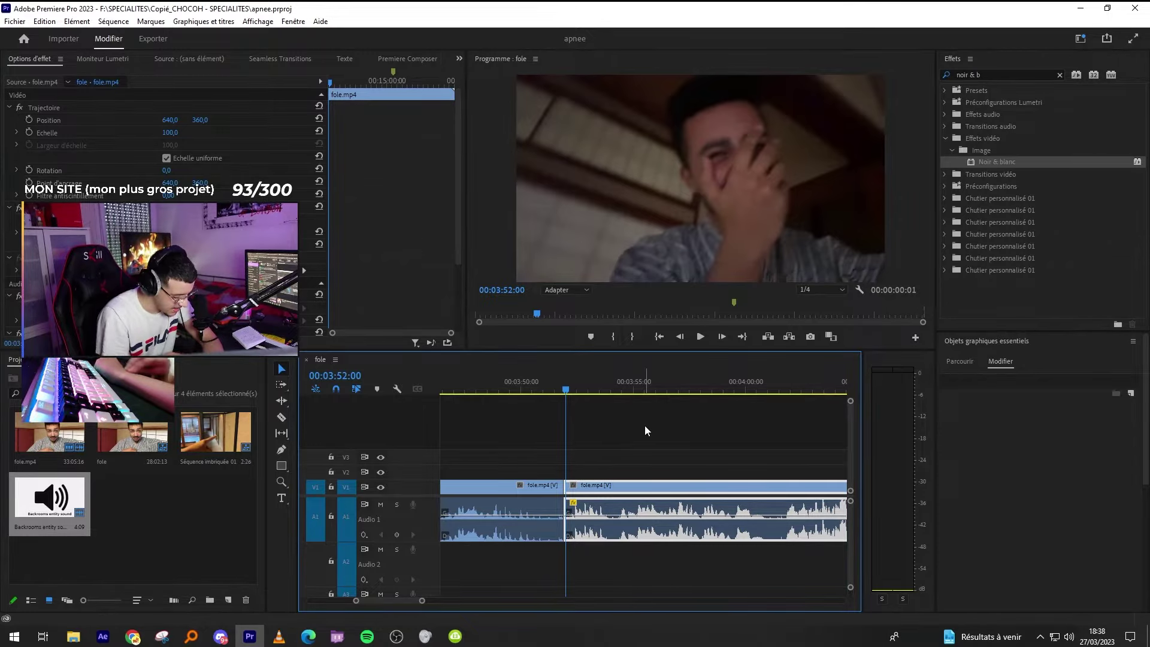
# Try ripple-deleting the quiet passage between 00:03:53:25 and about 00:03:54:12, and play across the join.
pyautogui.click(593, 379)
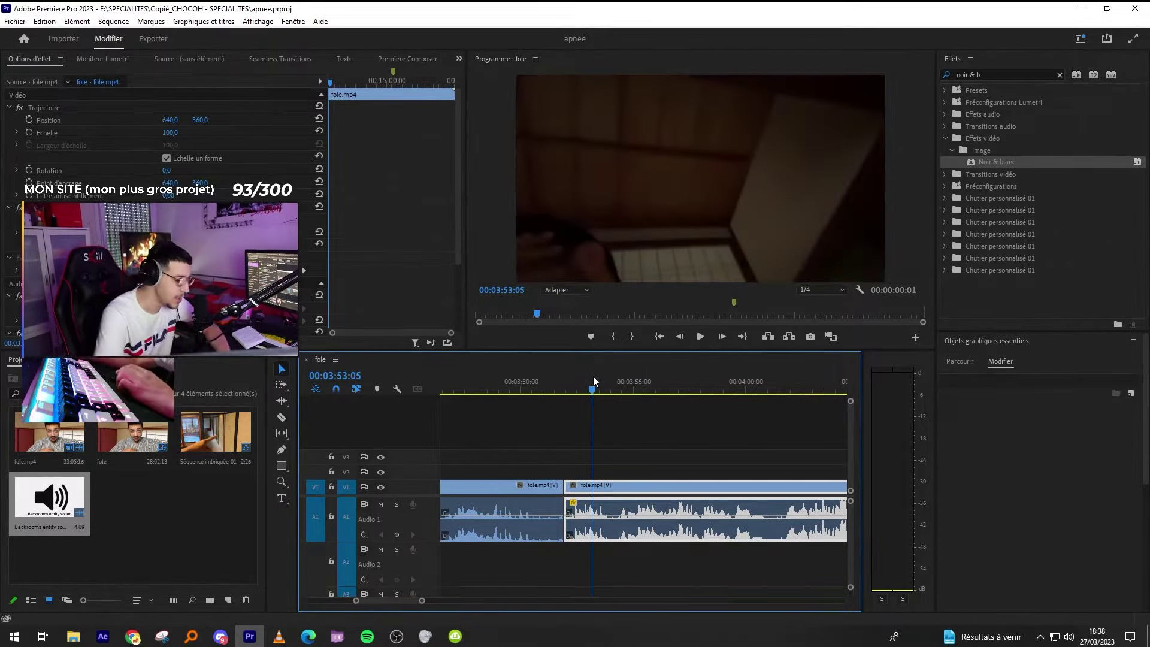
pyautogui.click(631, 393)
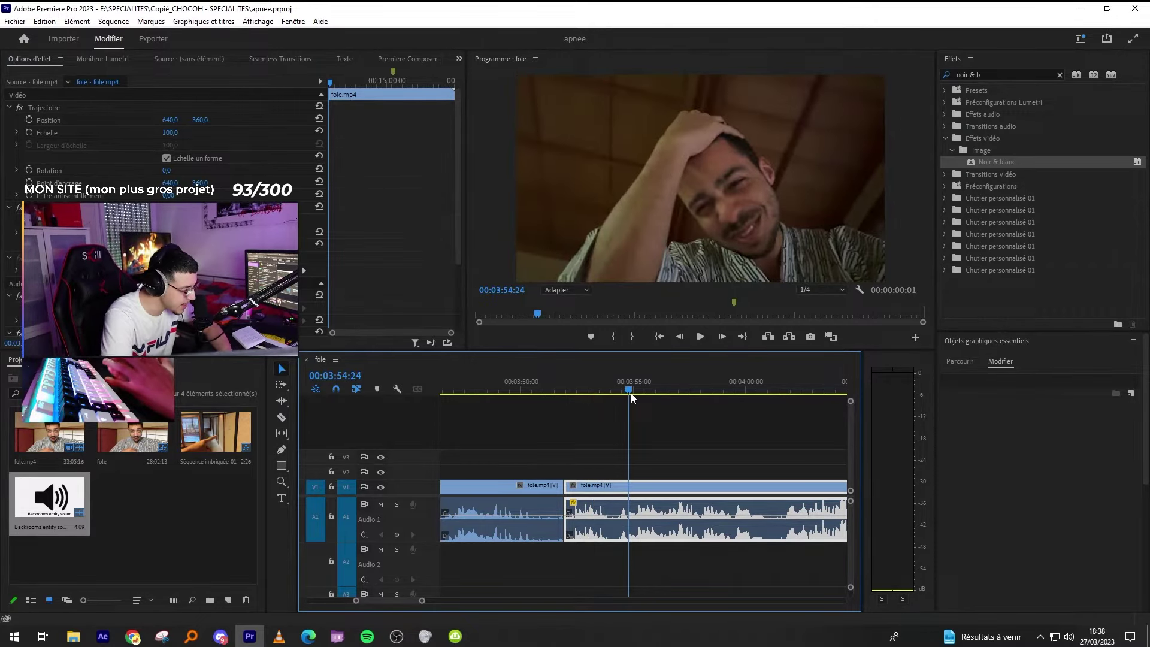
pyautogui.click(608, 376)
pyautogui.press('=')
pyautogui.press('=')
pyautogui.press('=')
pyautogui.press('c')
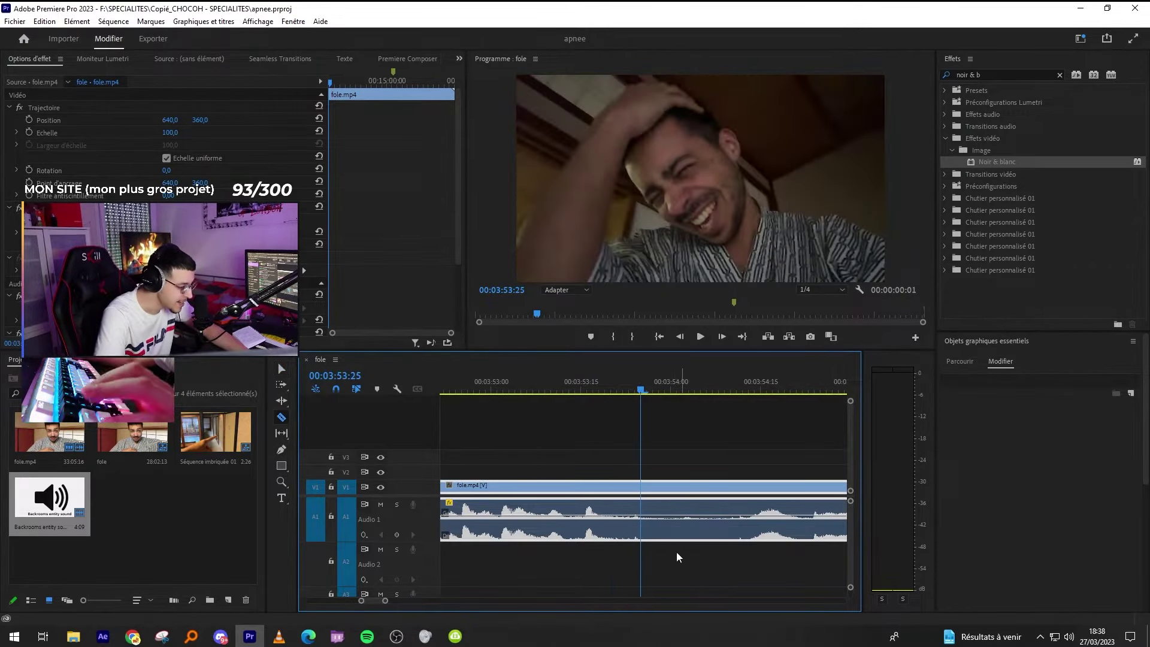
pyautogui.click(644, 533)
pyautogui.click(754, 527)
pyautogui.press('v')
pyautogui.click(724, 522)
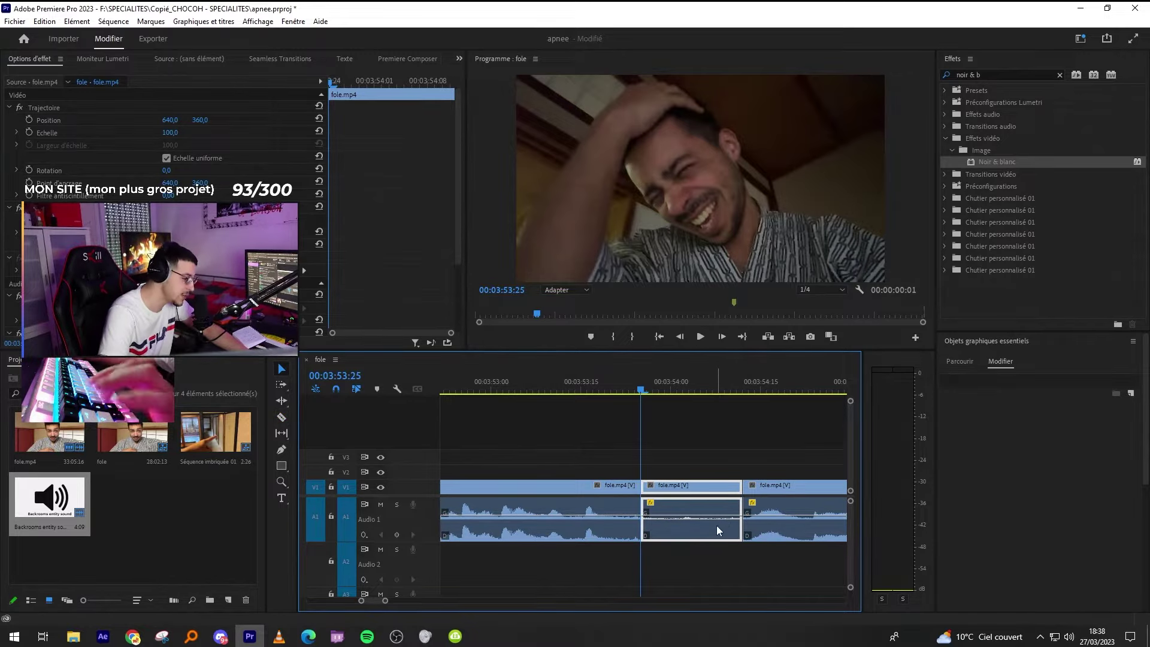
pyautogui.hotkey('shift', 'Delete')
pyautogui.press('-')
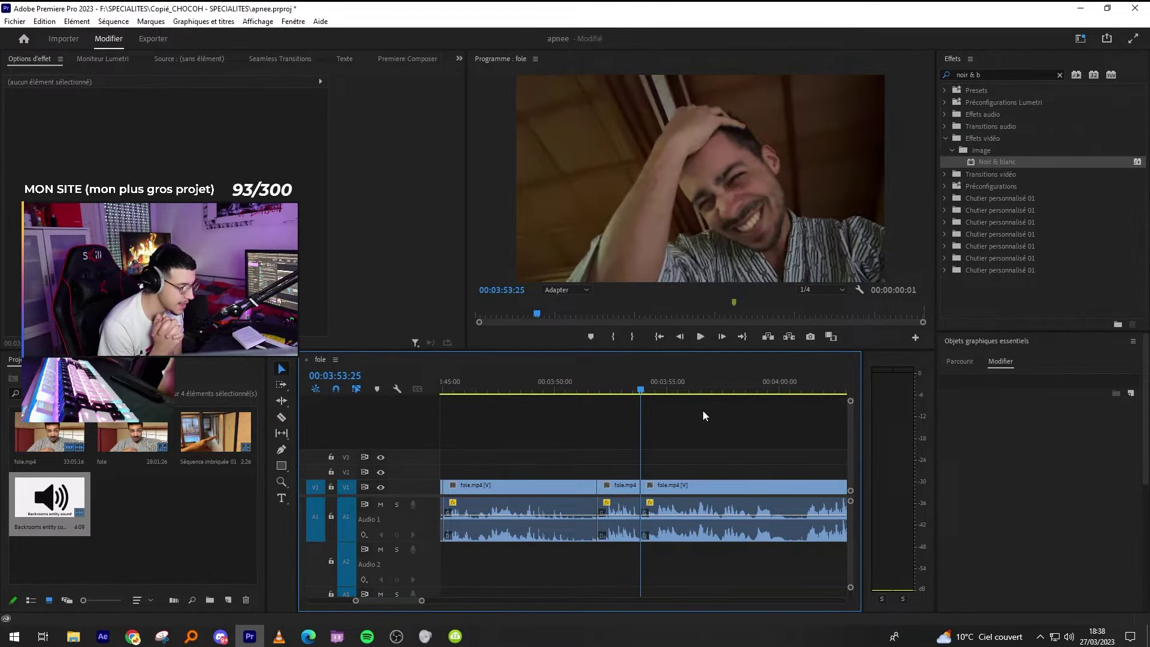
pyautogui.press('space')
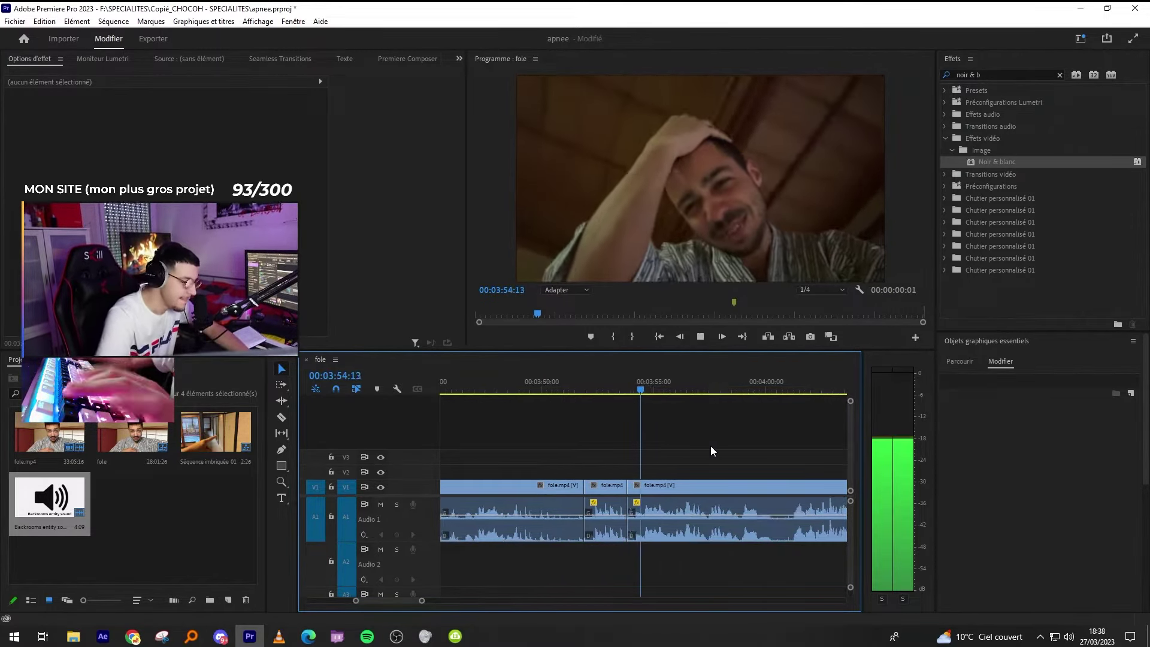
pyautogui.press('=')
pyautogui.press('space')
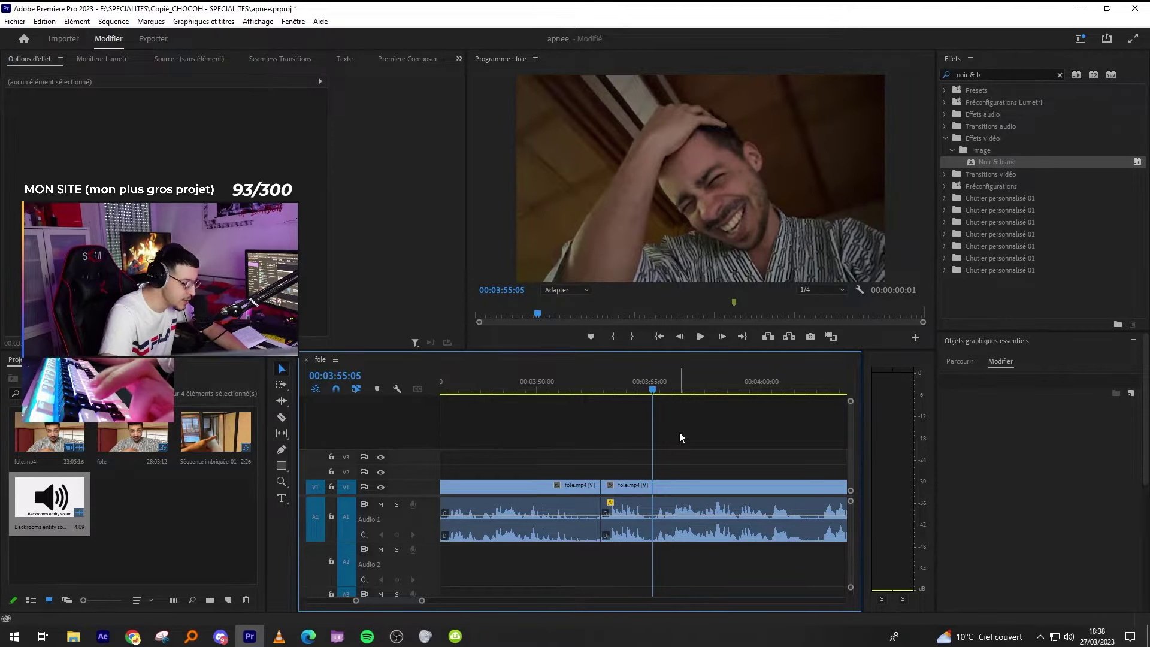
# Split the clip at about 00:03:44:06 and ripple-delete the short stretch up to the cut near 00:03:45:00.
pyautogui.press('-')
pyautogui.press('-')
pyautogui.press('-')
pyautogui.click(579, 390)
pyautogui.press('=')
pyautogui.press('=')
pyautogui.press('=')
pyautogui.press('c')
pyautogui.click(669, 508)
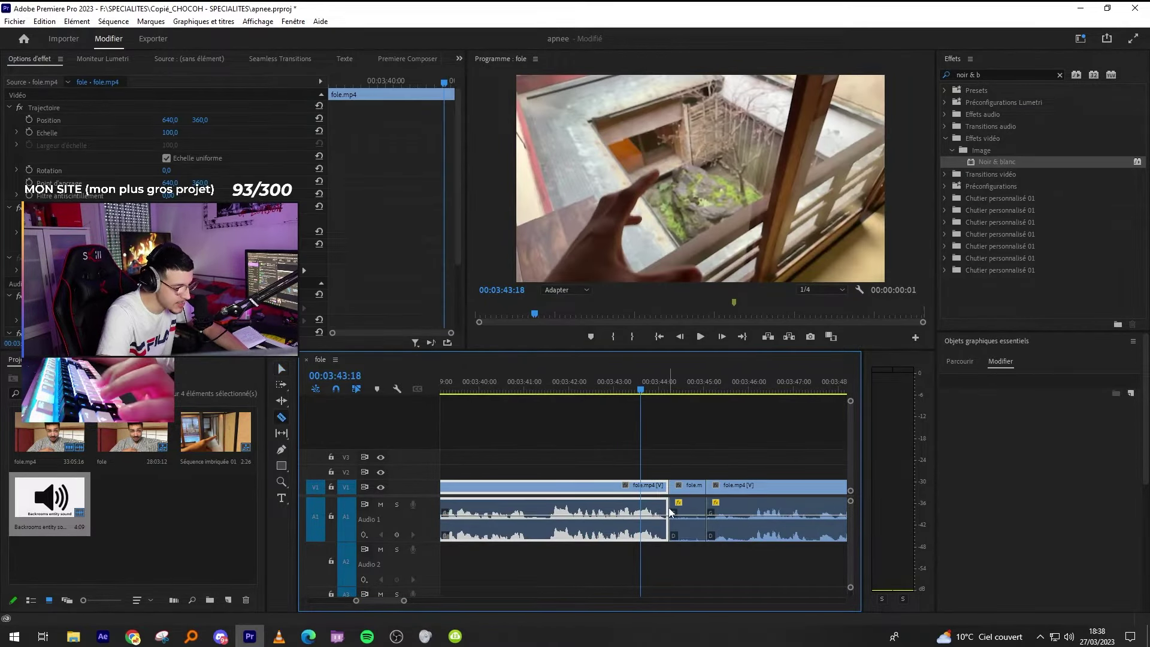
pyautogui.press('v')
pyautogui.click(702, 516)
pyautogui.hotkey('shift', 'Delete')
# Play the face-camera footage from just before the cut near 00:03:52:00 up to about 00:03:56:26.
pyautogui.click(704, 521)
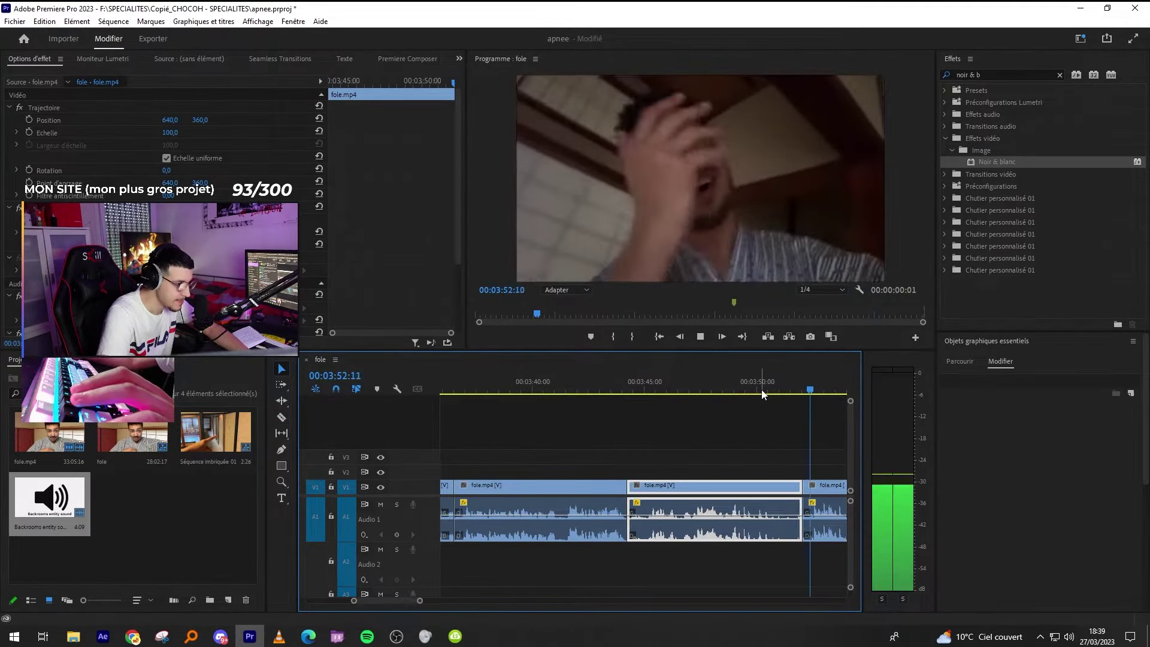
pyautogui.scroll(-3, 732, 455)
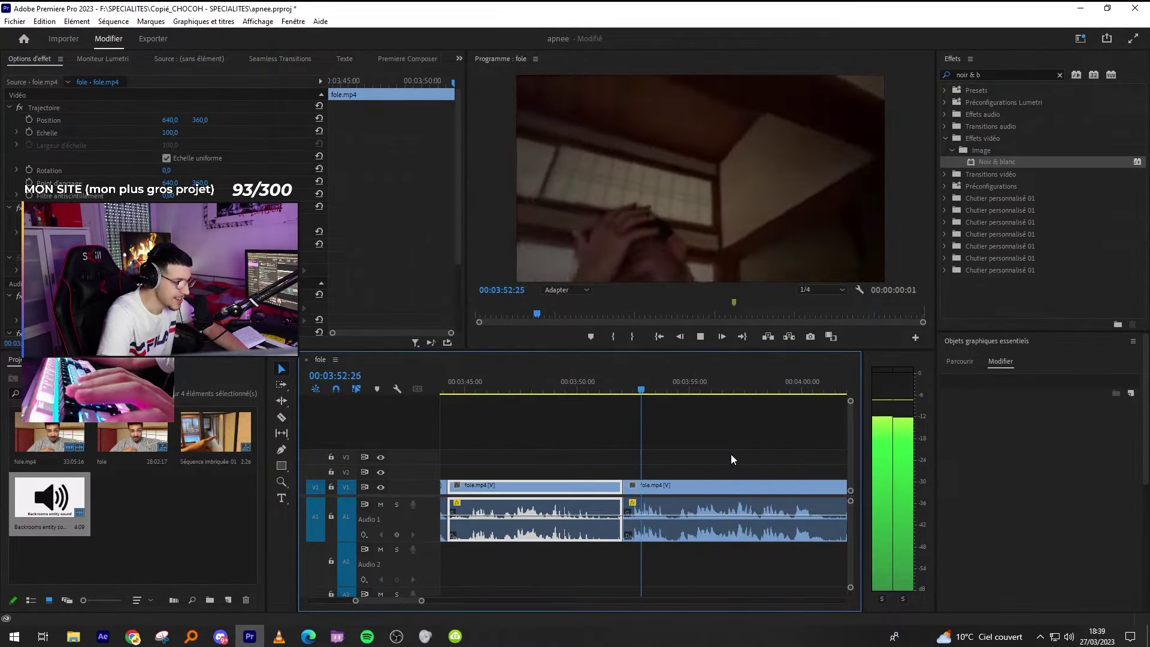
pyautogui.press('space')
pyautogui.click(611, 393)
pyautogui.press('space')
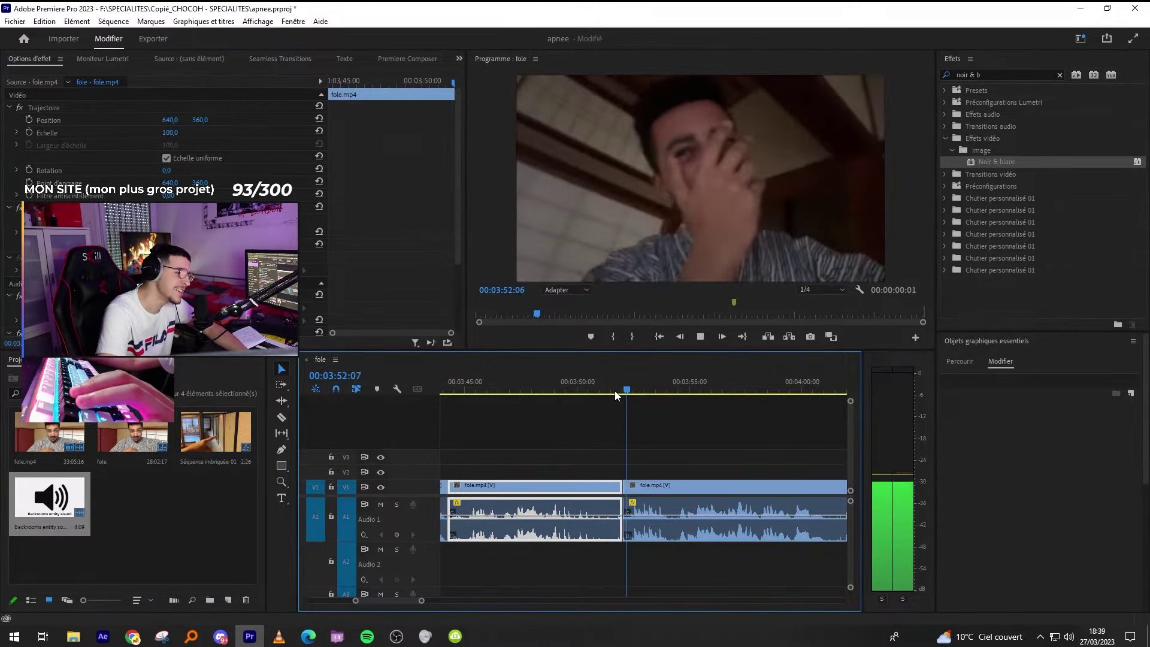
pyautogui.click(667, 433)
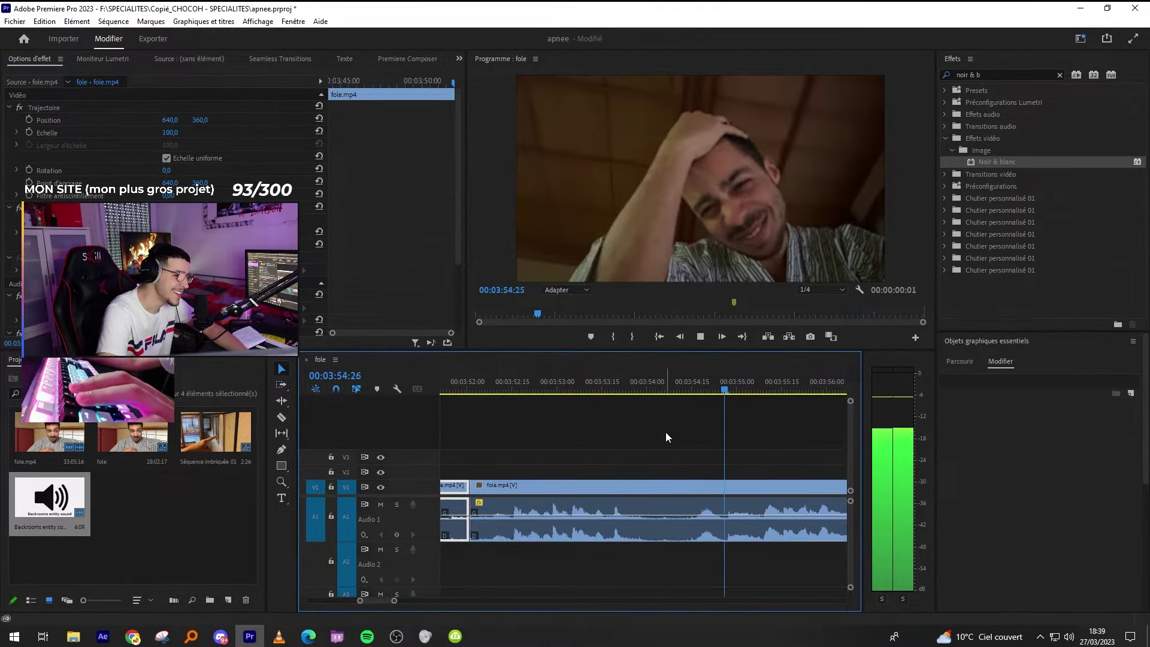
pyautogui.press('=')
pyautogui.press('=')
# Split the face-camera clip at about 00:03:58:00 and move the following part's sound onto Audio 2, slightly overlapping the preceding audio.
pyautogui.press('c')
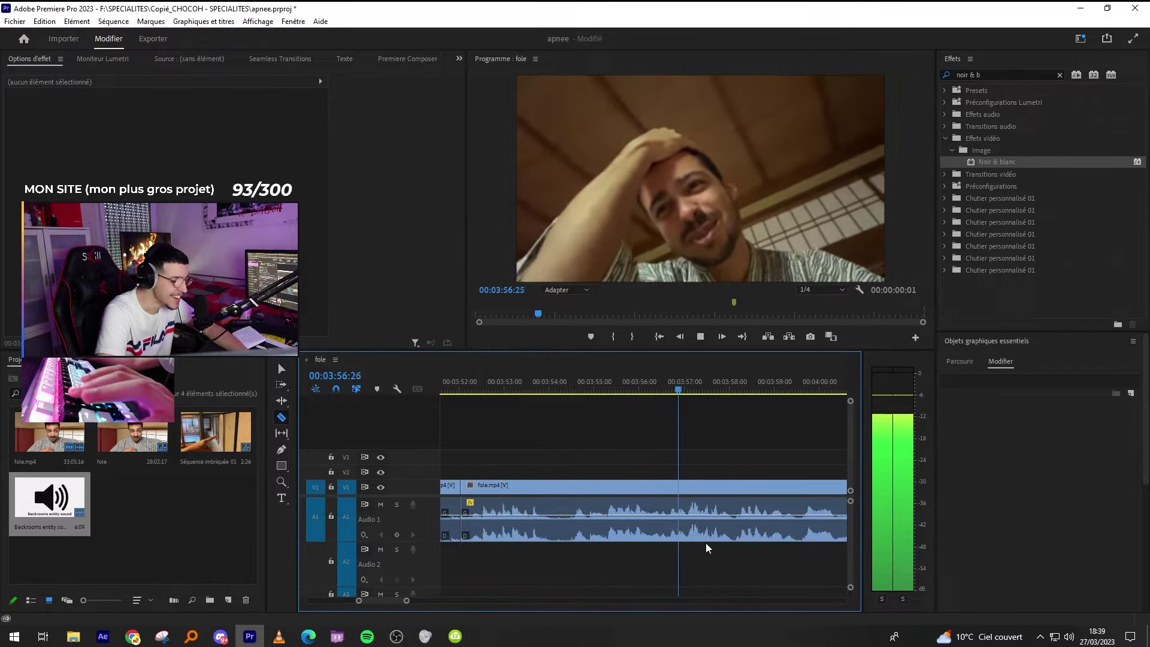
pyautogui.click(728, 504)
pyautogui.press('v')
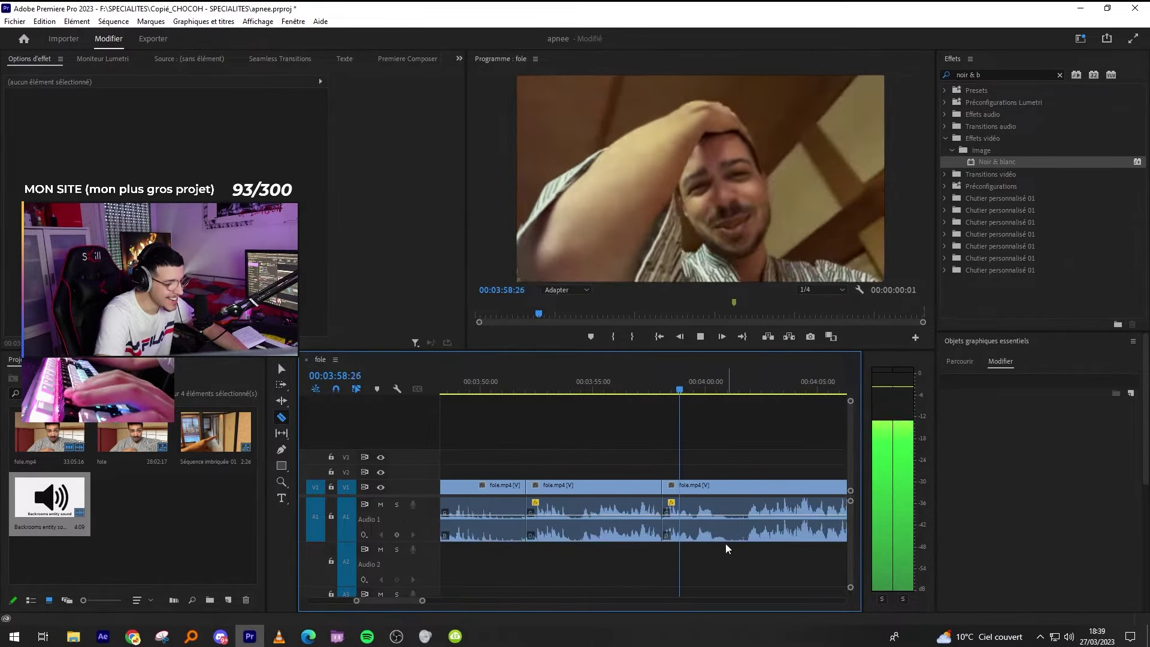
pyautogui.click(714, 542)
pyautogui.moveTo(714, 545); pyautogui.dragTo(698, 563)
# Play across the audio overlap and ripple-delete about ten frames starting at about 00:03:59:02.
pyautogui.click(604, 390)
pyautogui.press('space')
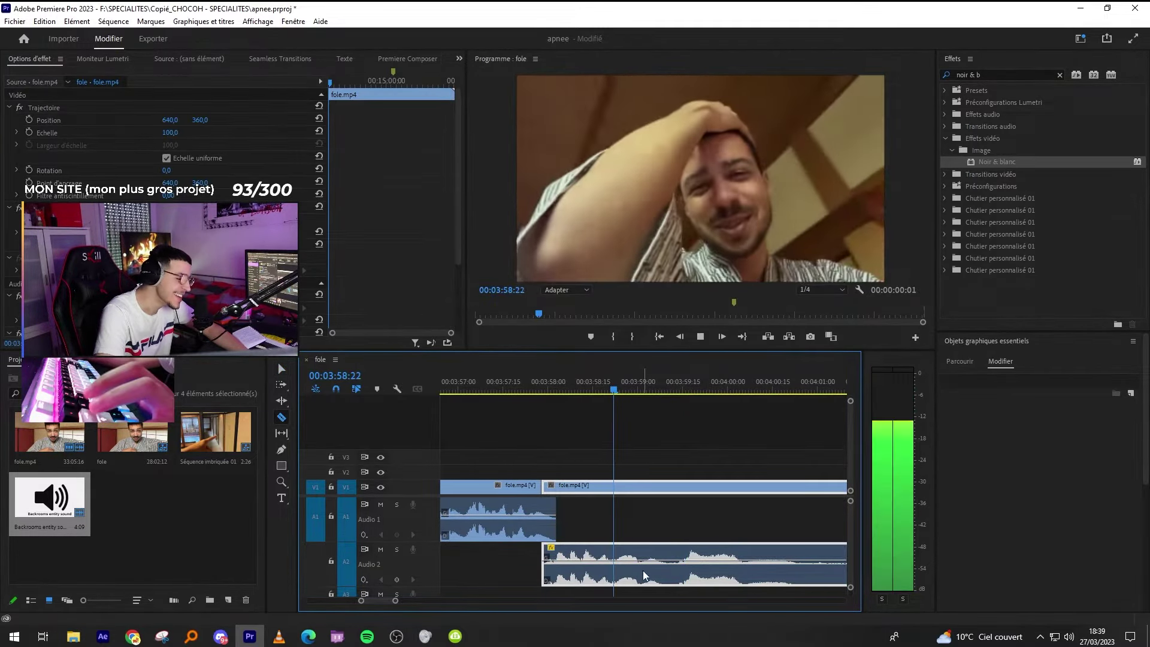
pyautogui.press('c')
pyautogui.click(643, 562)
pyautogui.press('space')
pyautogui.click(673, 554)
pyautogui.press('v')
pyautogui.click(665, 546)
pyautogui.hotkey('shift', 'Delete')
pyautogui.press('-')
pyautogui.press('-')
pyautogui.press('=')
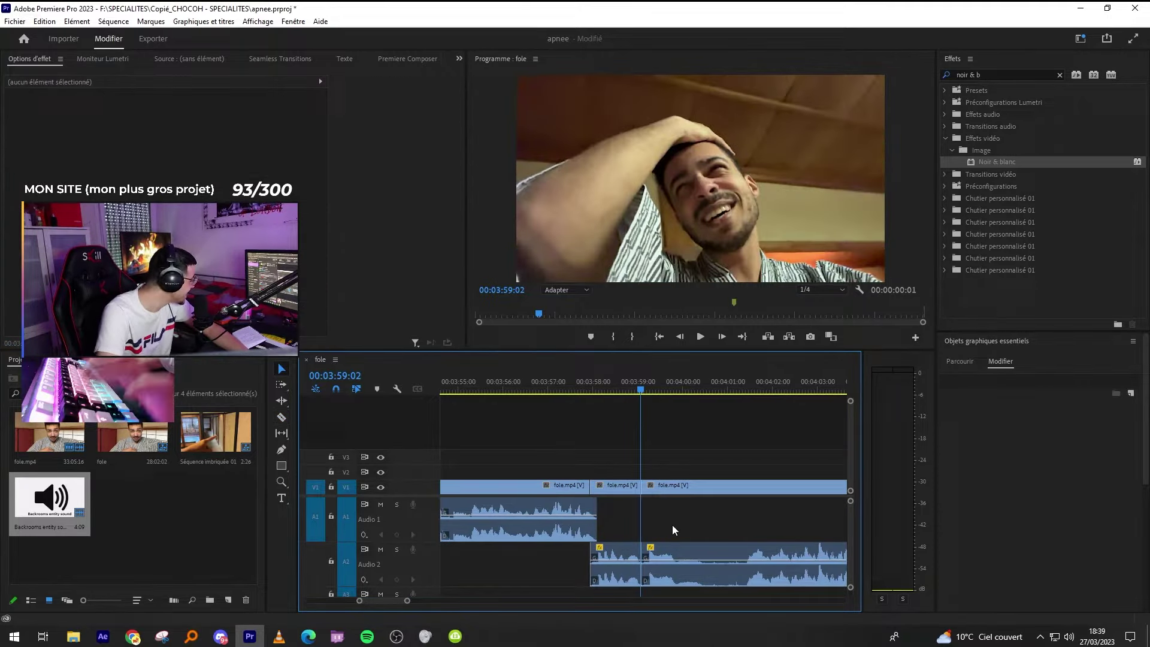
# Play on to 00:03:59:26 and ripple-delete the quiet passage from there to about 00:04:01:15.
pyautogui.press('space')
pyautogui.press('space')
pyautogui.press('c')
pyautogui.click(677, 556)
pyautogui.click(744, 560)
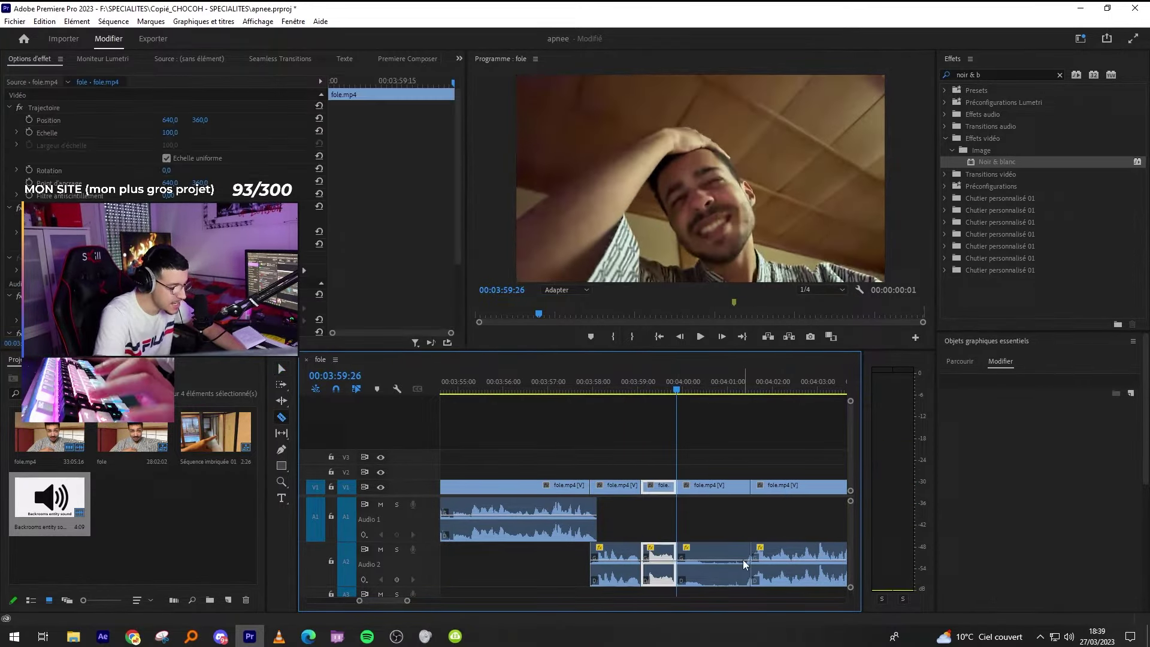
pyautogui.press('v')
pyautogui.click(713, 559)
pyautogui.hotkey('shift', 'Delete')
pyautogui.click(1084, 638)
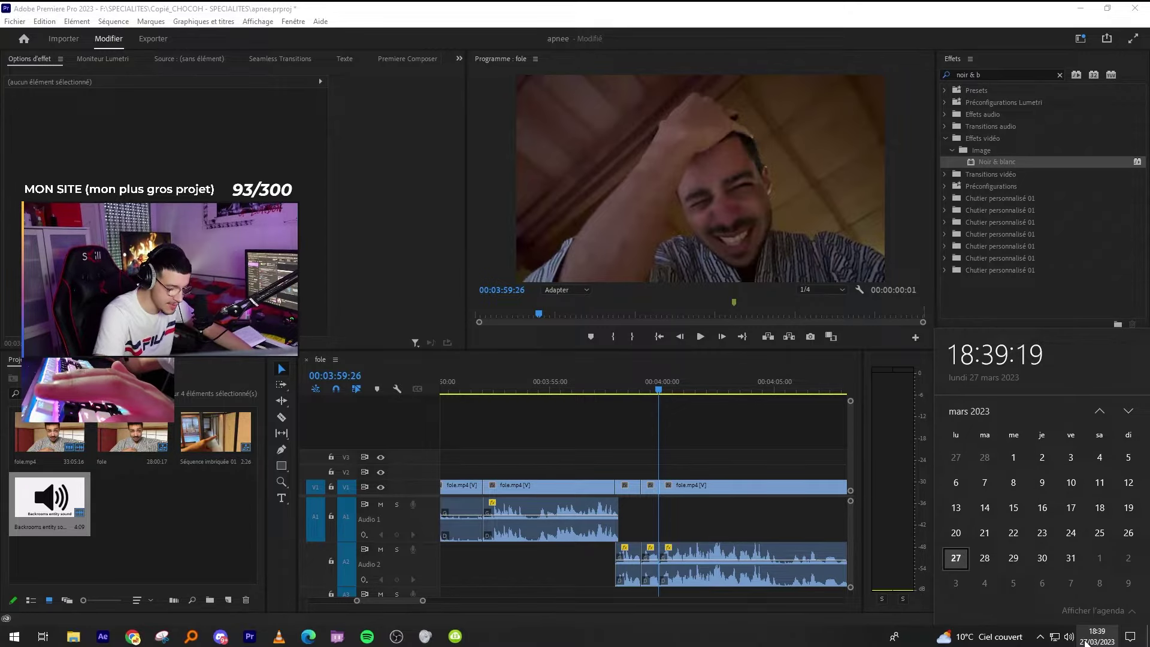
pyautogui.click(1096, 637)
pyautogui.click(720, 435)
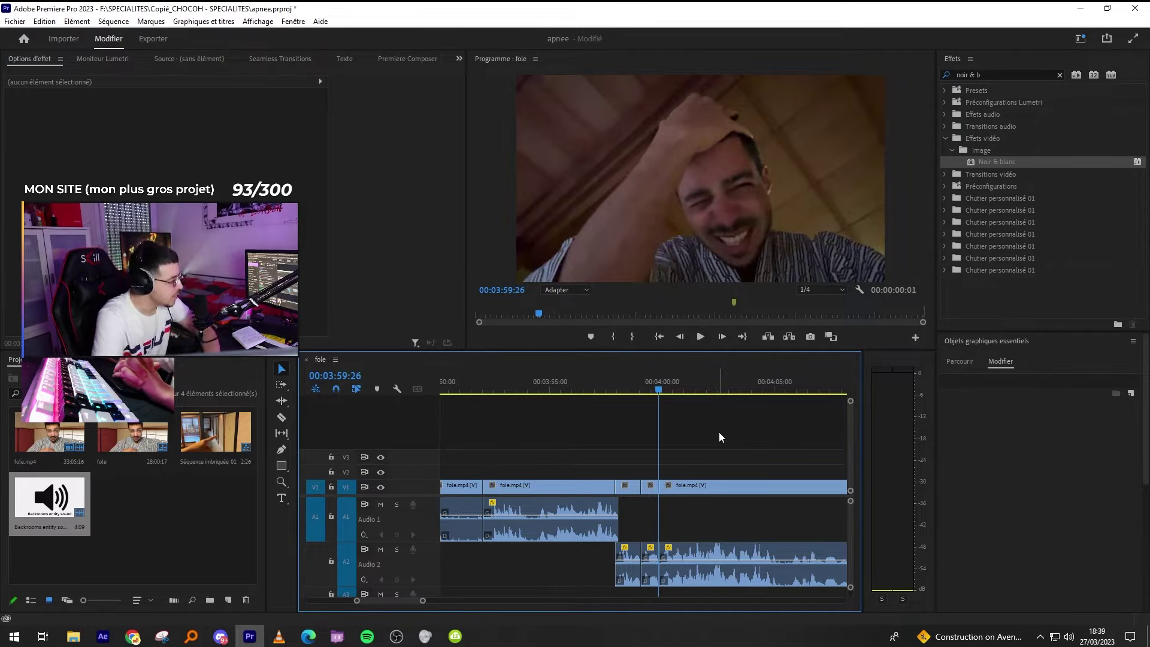
pyautogui.hotkey('alt', 'Tab')
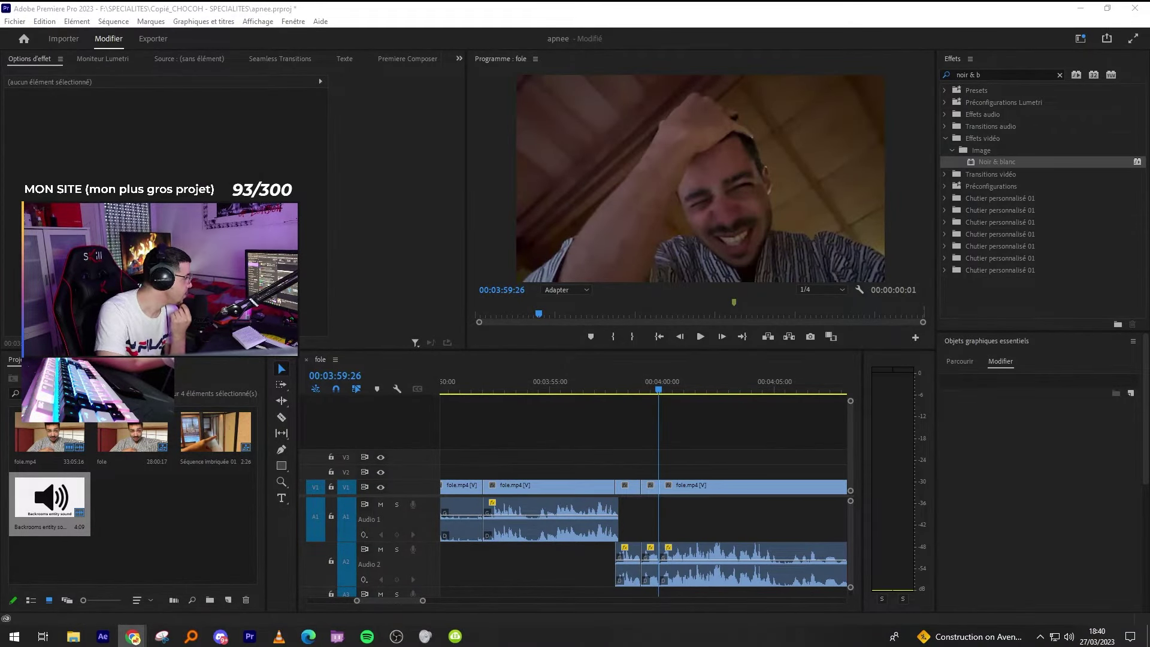
# Review the face-camera footage from about 00:03:59:00 up to 00:04:03:02.
pyautogui.click(635, 386)
pyautogui.press('space')
pyautogui.press('space')
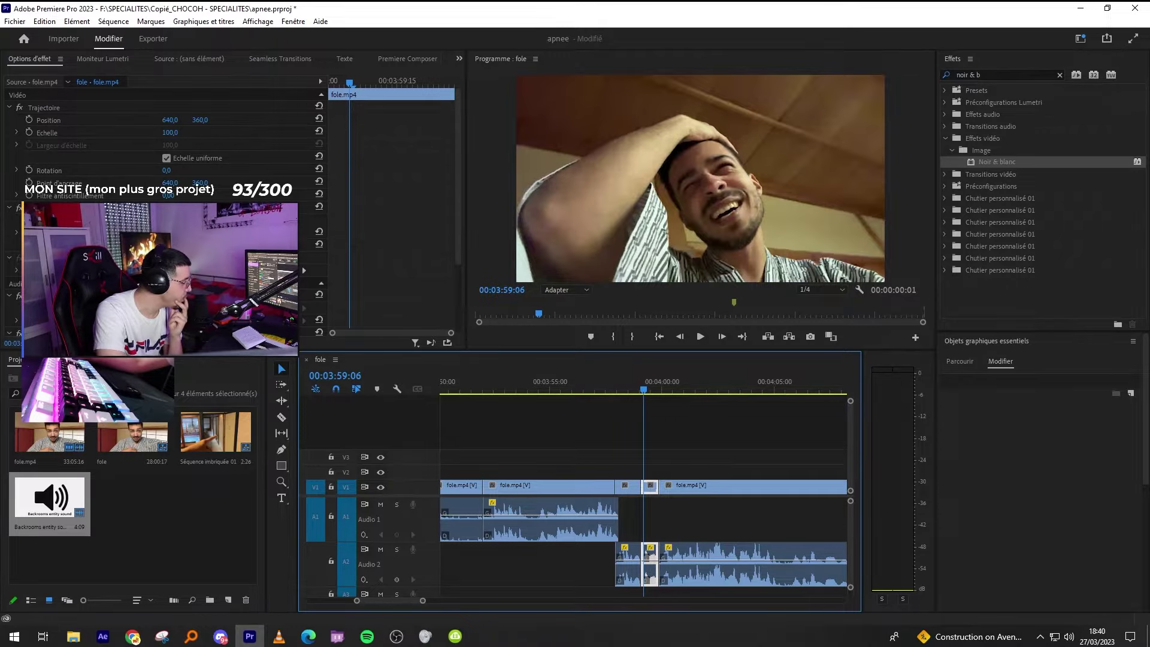
pyautogui.click(670, 445)
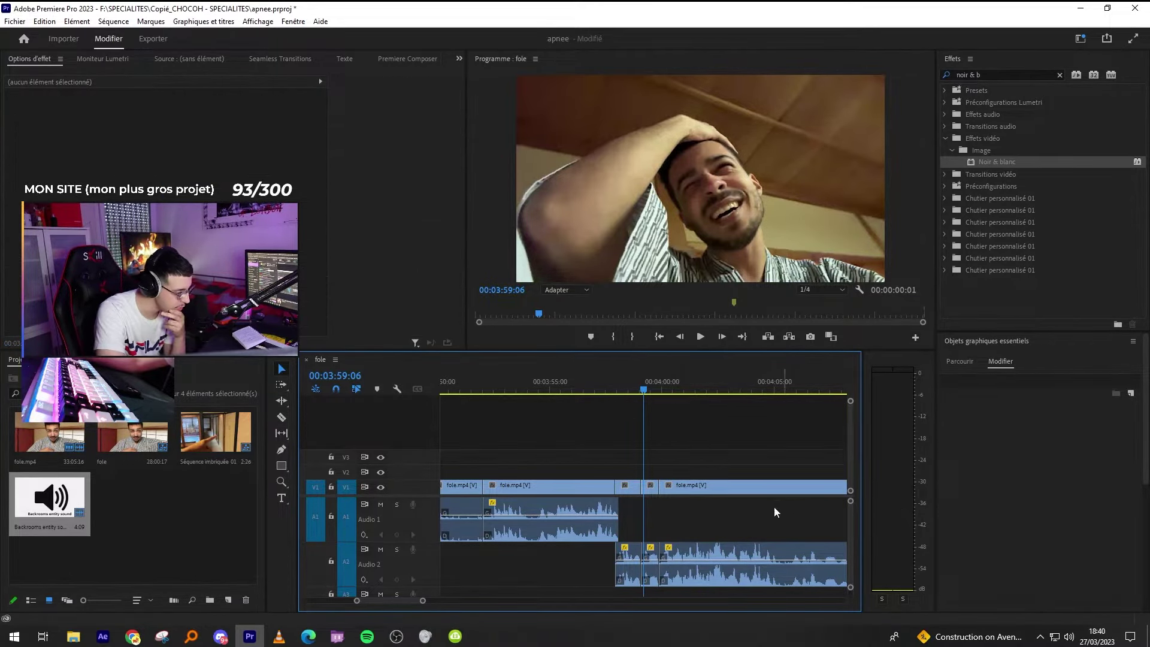
pyautogui.press('Right')
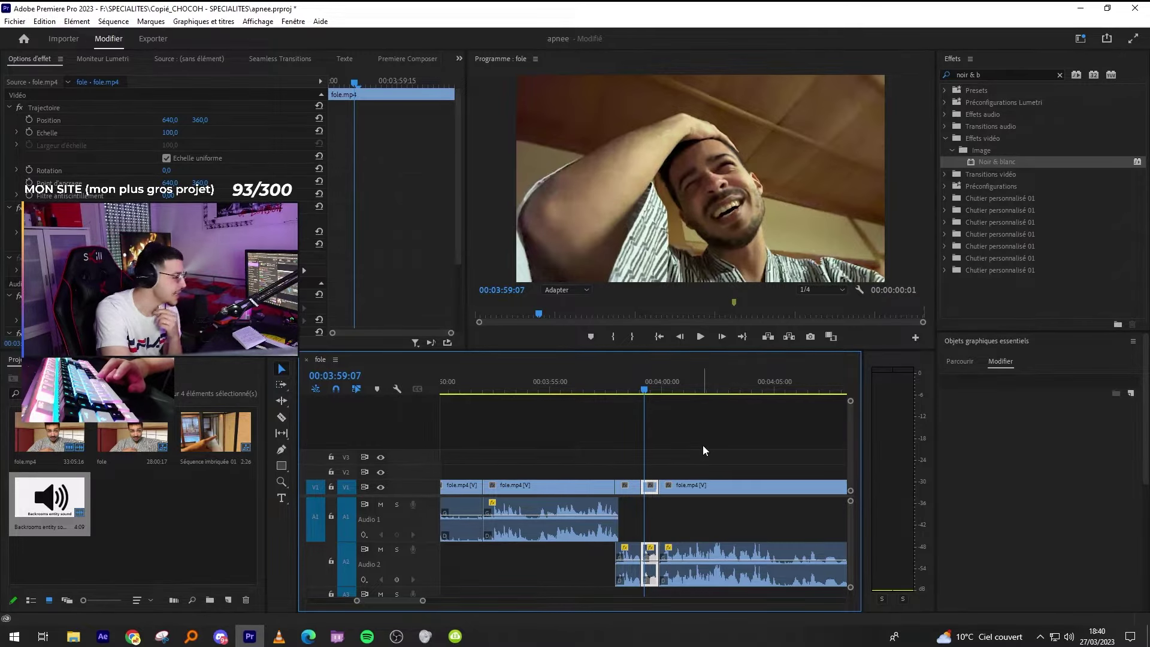
pyautogui.press('space')
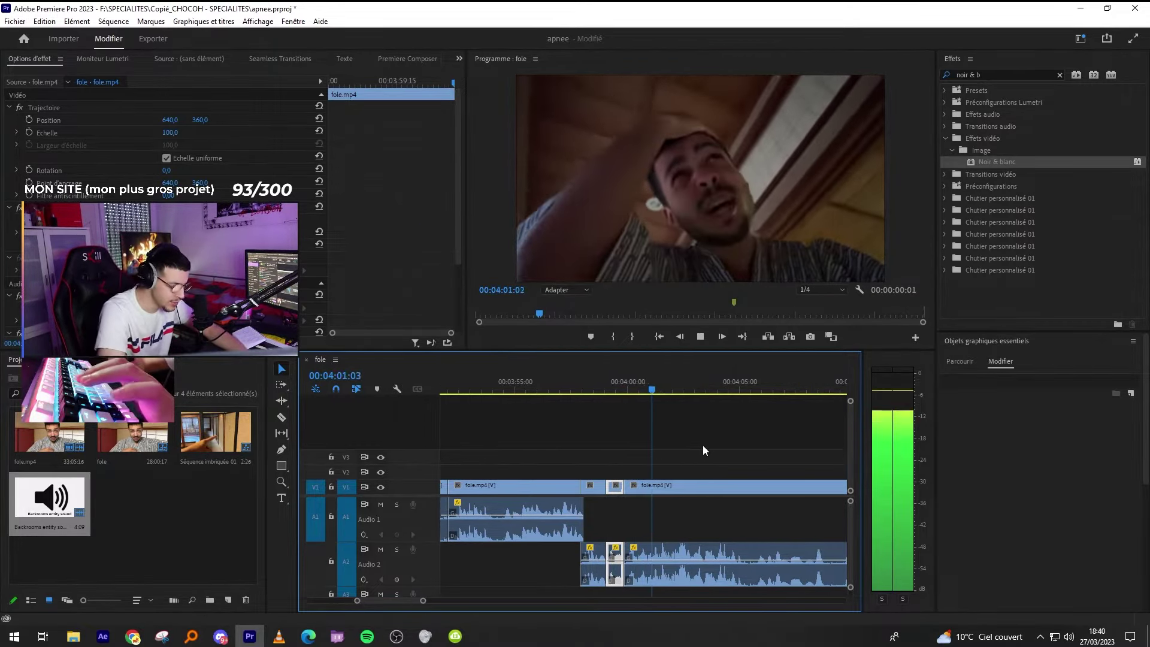
pyautogui.click(722, 440)
pyautogui.press('=')
pyautogui.press('-')
pyautogui.press('=')
pyautogui.press('=')
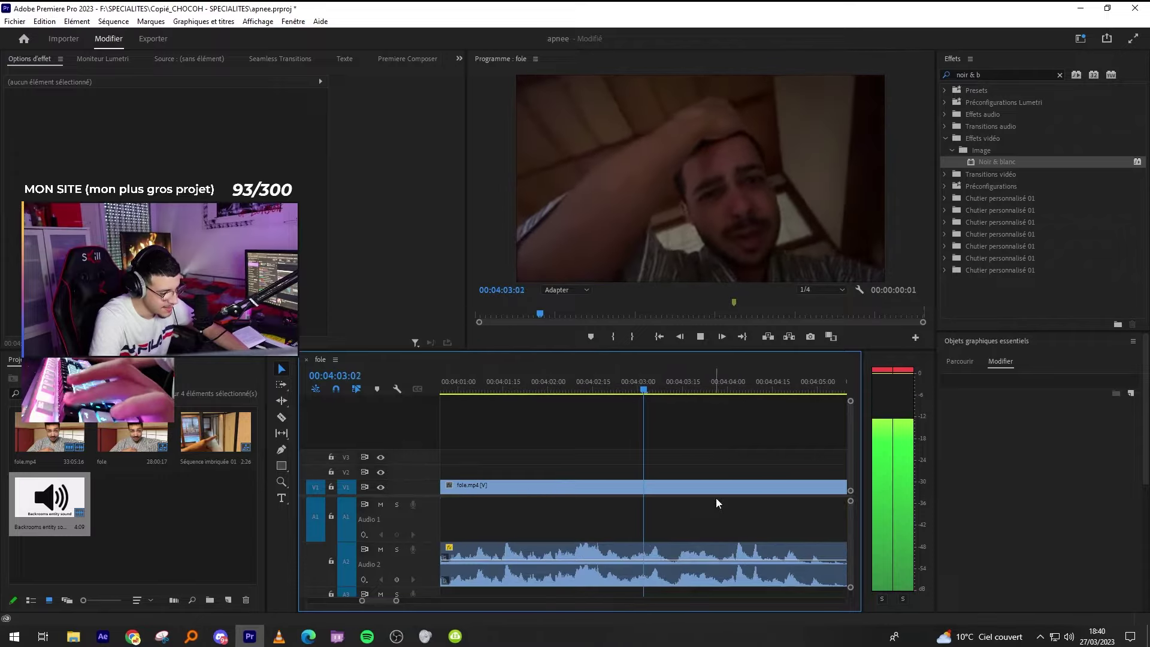
# Split the face-camera clip at about 00:04:03:02 and ripple-delete a few frames around the cut.
pyautogui.click(674, 562)
pyautogui.hotkey('ctrl', 'k')
pyautogui.press('-')
pyautogui.press('q')
pyautogui.press('Home')
pyautogui.press('-')
pyautogui.hotkey('ctrl', 'shift', 'z')
pyautogui.hotkey('ctrl', 'shift', 'z')
pyautogui.hotkey('ctrl', 'shift', 'z')
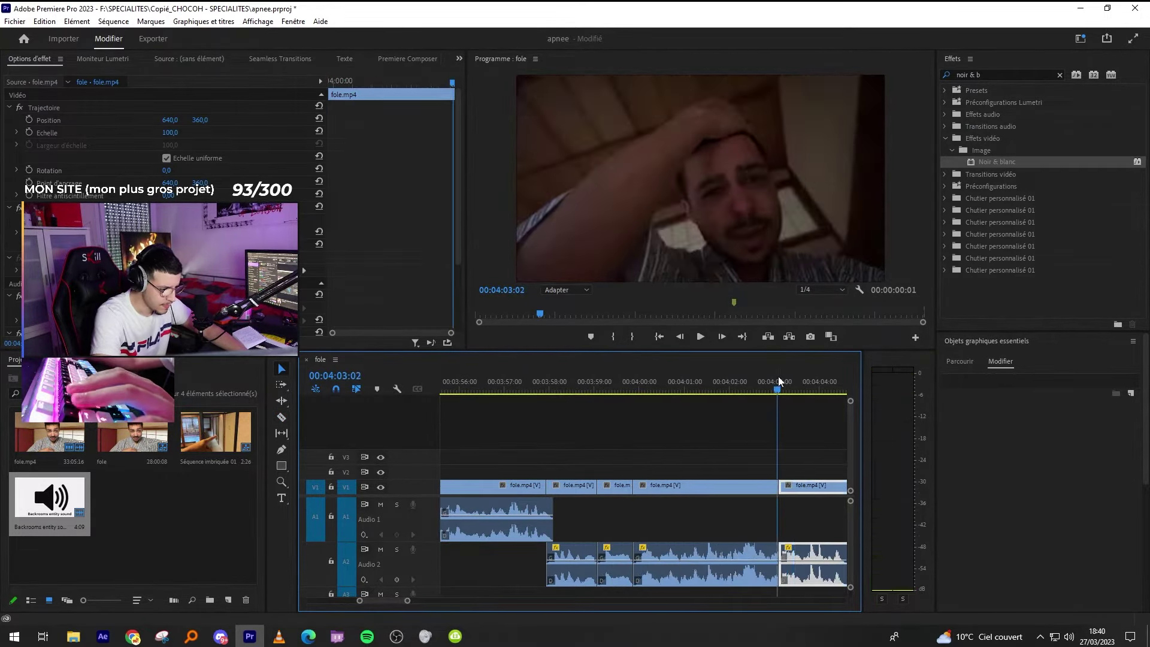
# Ripple-trim about six seconds off the footage following the cut near 00:04:03:02 and play on from there.
pyautogui.hotkey('ctrl', 'shift', 'z')
pyautogui.press('=')
pyautogui.press('-')
pyautogui.click(748, 509)
pyautogui.press('Up')
pyautogui.press('-')
pyautogui.press('=')
pyautogui.hotkey('ctrl', 'shift', 'z')
pyautogui.press('space')
pyautogui.press('-')
pyautogui.press('-')
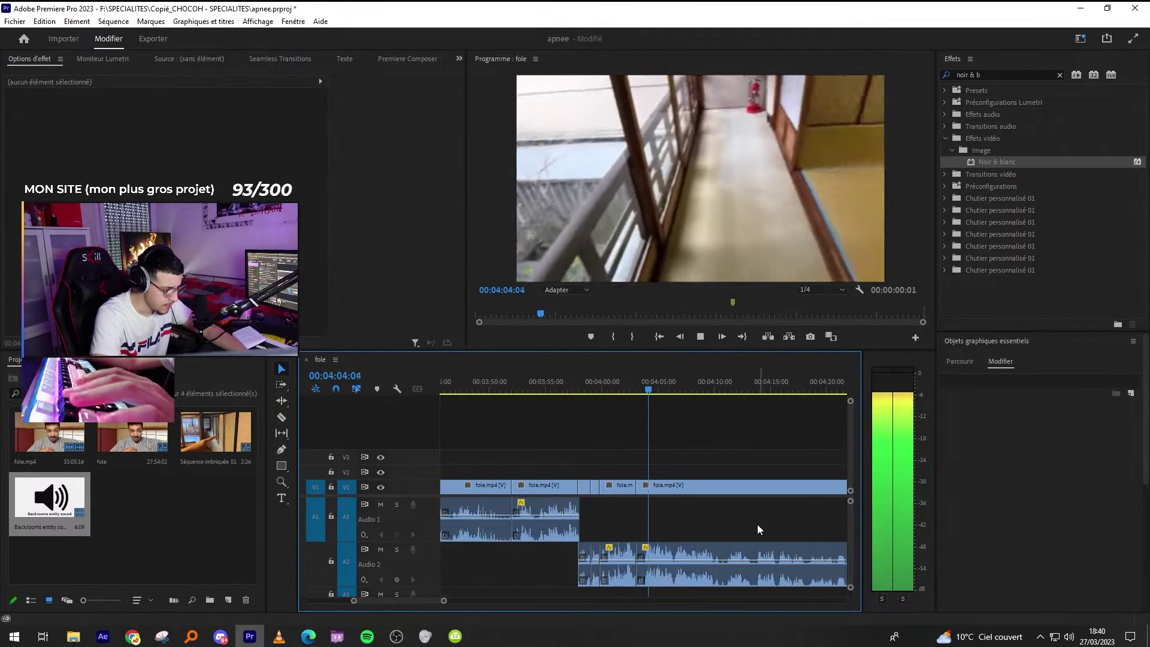
# Split the corridor footage at 00:04:05:17, ripple-delete about one second after the cut and resume playback.
pyautogui.hotkey('ctrl', 'z')
pyautogui.hotkey('ctrl', 'z')
pyautogui.hotkey('ctrl', 'z')
pyautogui.hotkey('ctrl', 'z')
pyautogui.hotkey('ctrl', 'z')
pyautogui.hotkey('ctrl', 'z')
pyautogui.hotkey('ctrl', 'z')
pyautogui.hotkey('ctrl', 'z')
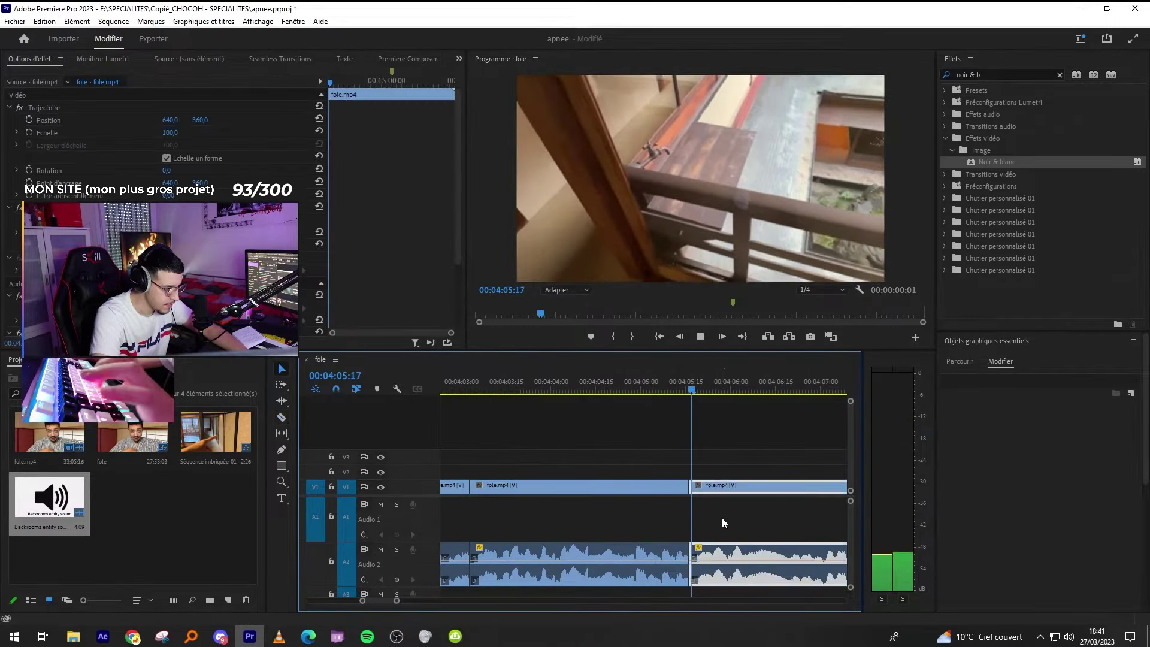
# Ripple-delete the section of fole.mp4 from about 00:04:05:17 to 00:04:06:16.
pyautogui.click(722, 523)
pyautogui.press('-')
pyautogui.hotkey('ctrl', 'k')
pyautogui.press('space')
pyautogui.click(629, 554)
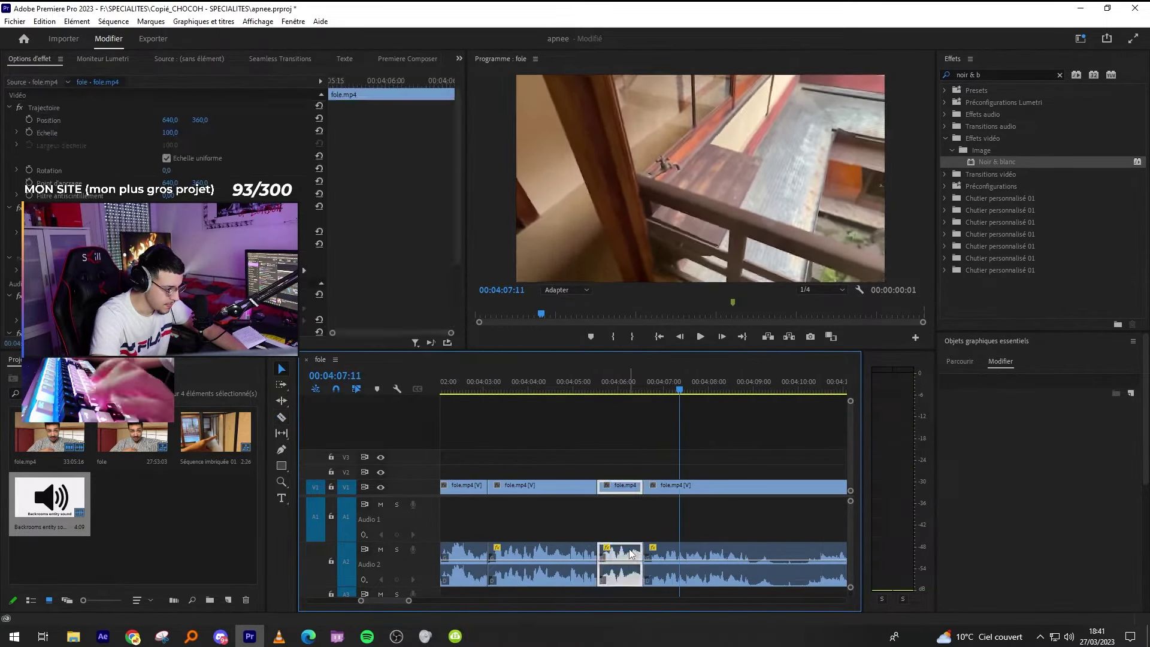
pyautogui.hotkey('shift', 'Delete')
# Split the clip at about 00:04:07:28 and 00:04:09:07 and ripple-delete the quiet segment between the cuts.
pyautogui.press('space')
pyautogui.press('c')
pyautogui.click(706, 554)
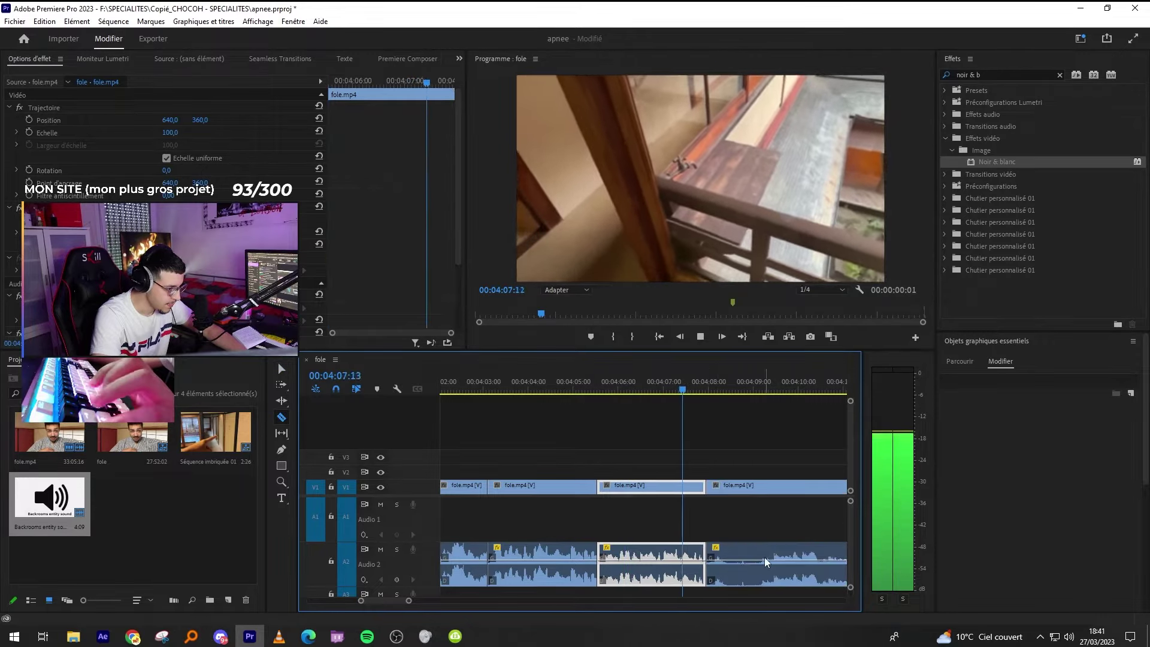
pyautogui.click(764, 557)
pyautogui.press('v')
pyautogui.click(753, 551)
pyautogui.hotkey('shift', 'Delete')
# Ripple-delete the footage between the edit near 00:04:08:00 and a cut at about 00:04:10:15.
pyautogui.press('space')
pyautogui.press('-')
pyautogui.press('=')
pyautogui.press('c')
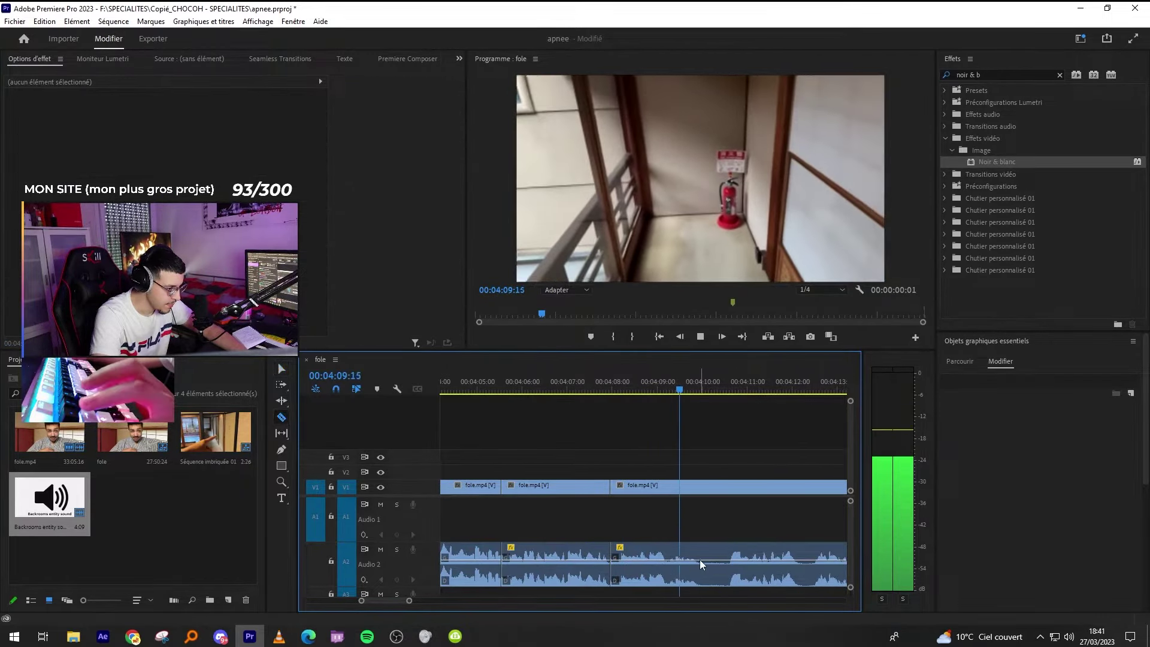
pyautogui.click(702, 562)
pyautogui.click(724, 559)
pyautogui.press('v')
pyautogui.moveTo(717, 538); pyautogui.dragTo(697, 548)
pyautogui.hotkey('shift', 'Delete')
# Cut out the short pause starting at about 00:04:09:20 and close the gap.
pyautogui.press('space')
pyautogui.click(770, 519)
pyautogui.press('-')
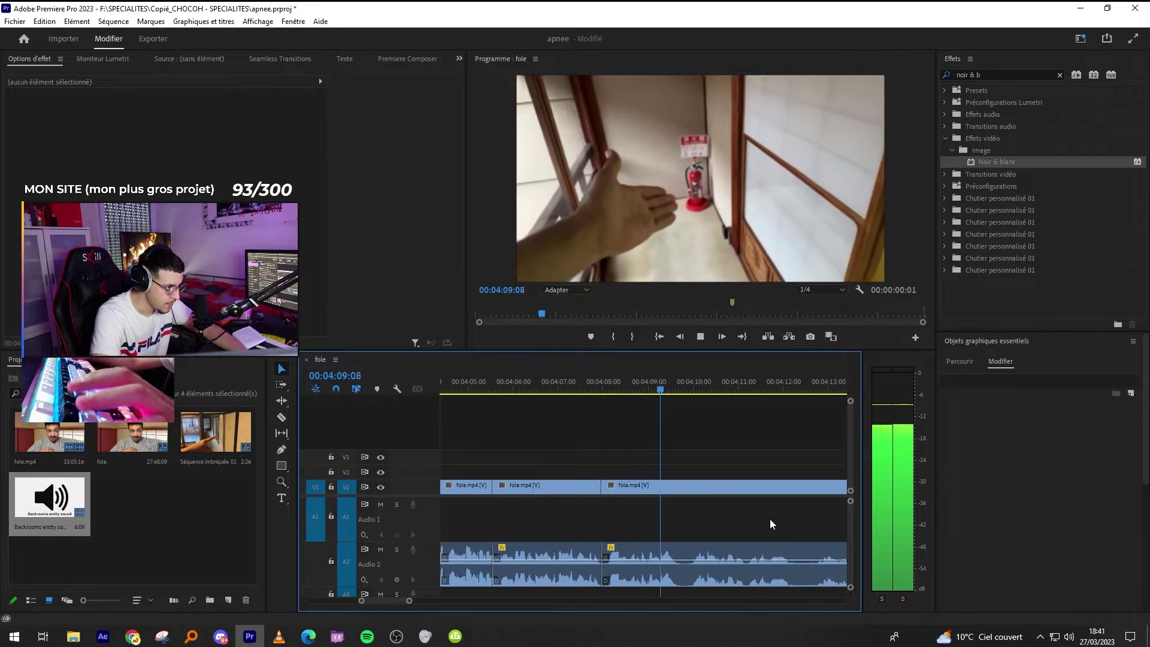
pyautogui.press('=')
pyautogui.press('c')
pyautogui.click(642, 556)
pyautogui.click(668, 556)
pyautogui.press('v')
pyautogui.click(656, 552)
pyautogui.hotkey('shift', 'Delete')
# Play on from the last edit and ripple-delete the pause from about 00:04:11:24 to 00:04:12:14.
pyautogui.press('space')
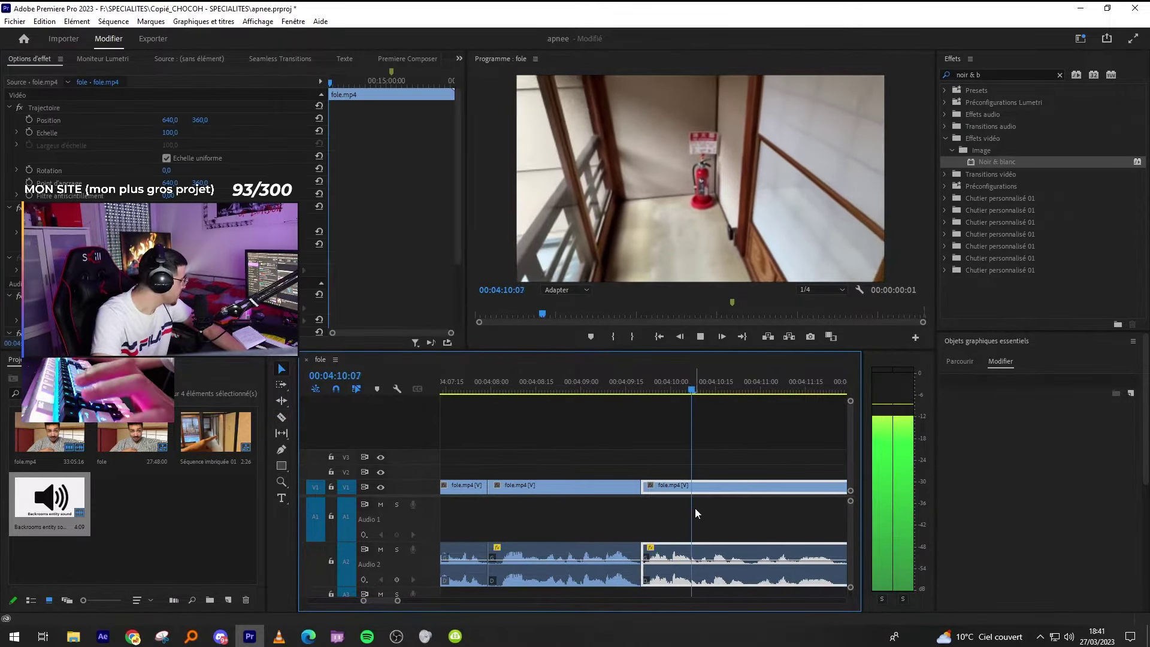
pyautogui.press('space')
pyautogui.press('-')
pyautogui.press('=')
pyautogui.press('=')
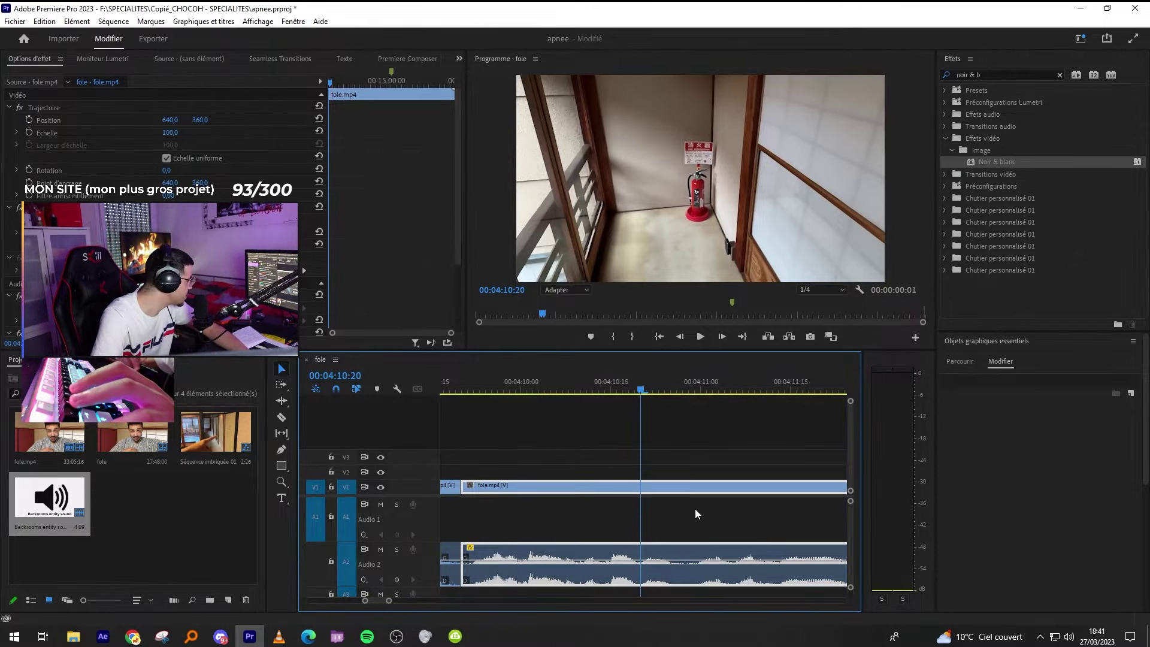
pyautogui.press('-')
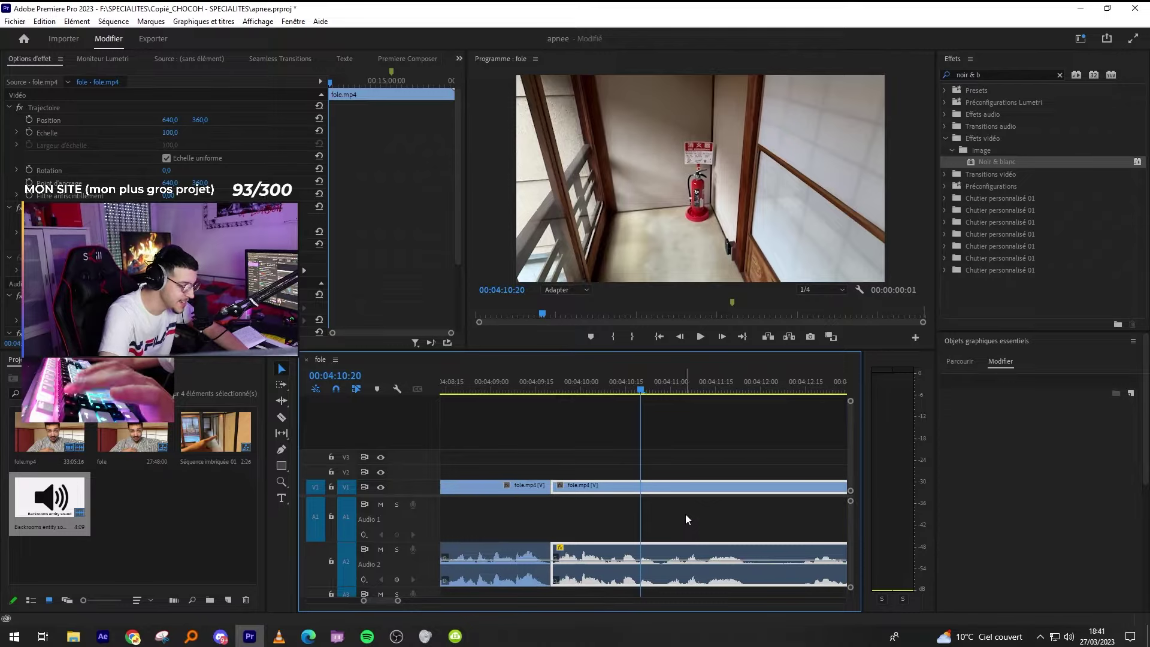
pyautogui.press('space')
pyautogui.press('=')
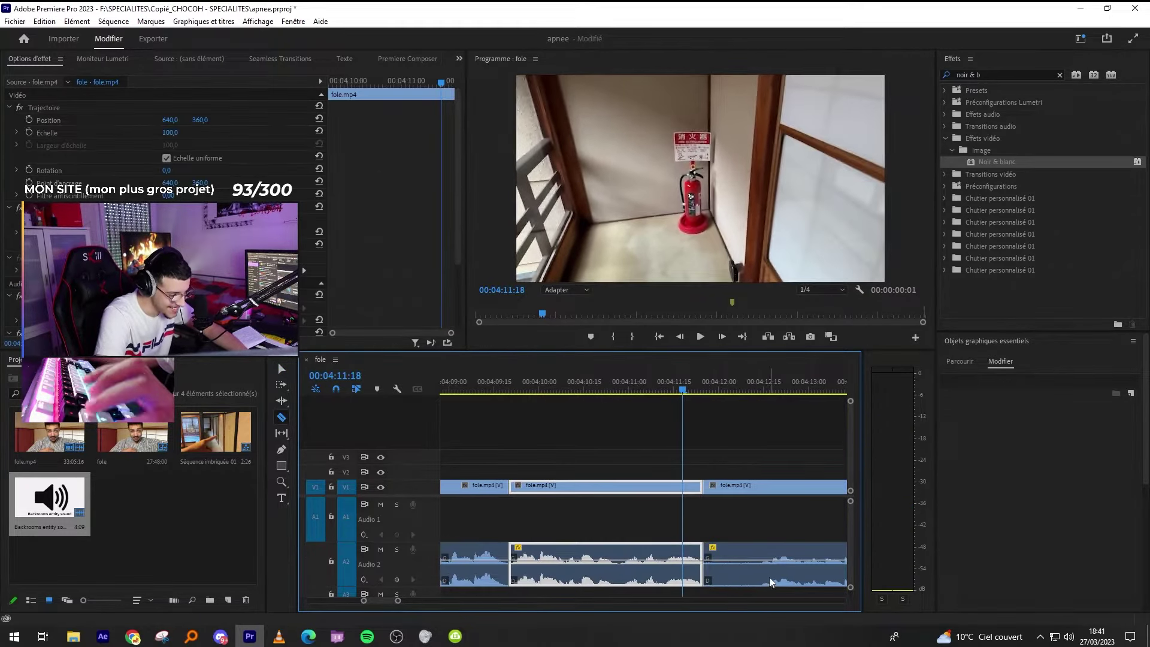
# Play the fire extinguisher passage and cut out the brief pause at about 00:04:13:28, closing the gap.
pyautogui.press('space')
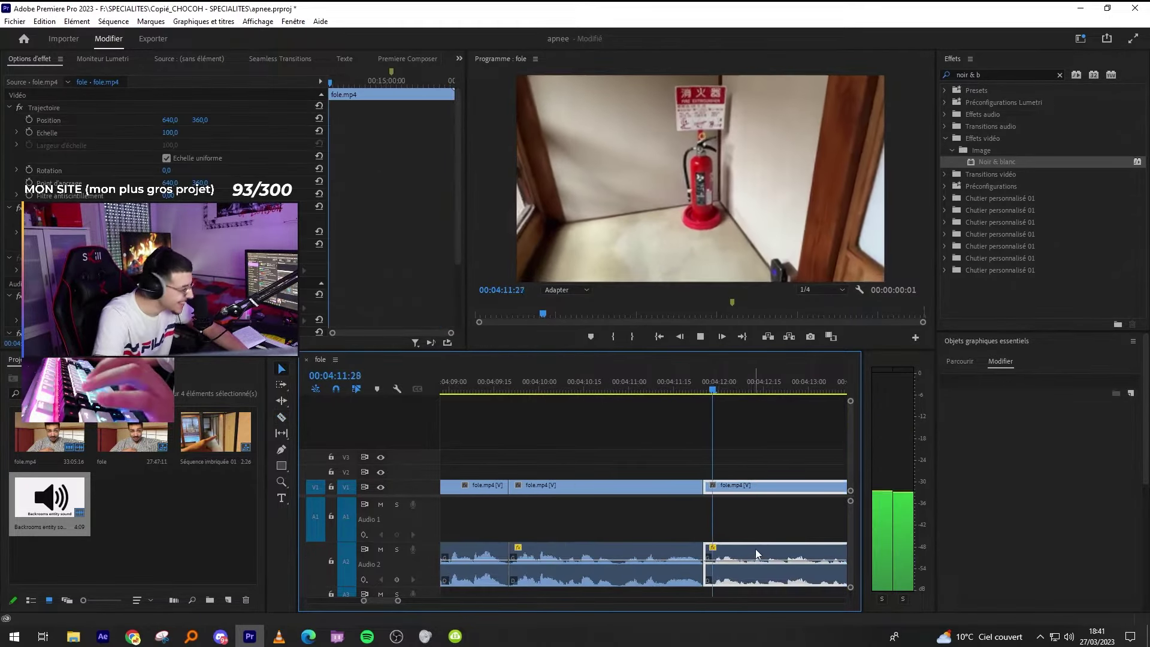
pyautogui.press('space')
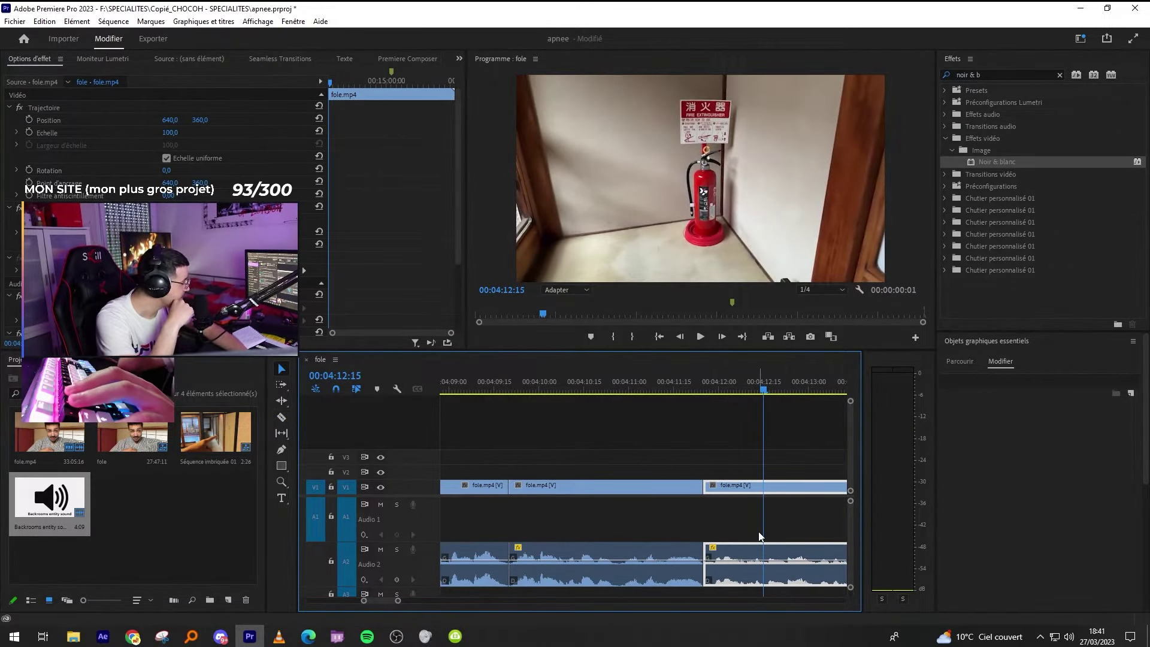
pyautogui.press('space')
pyautogui.press('c')
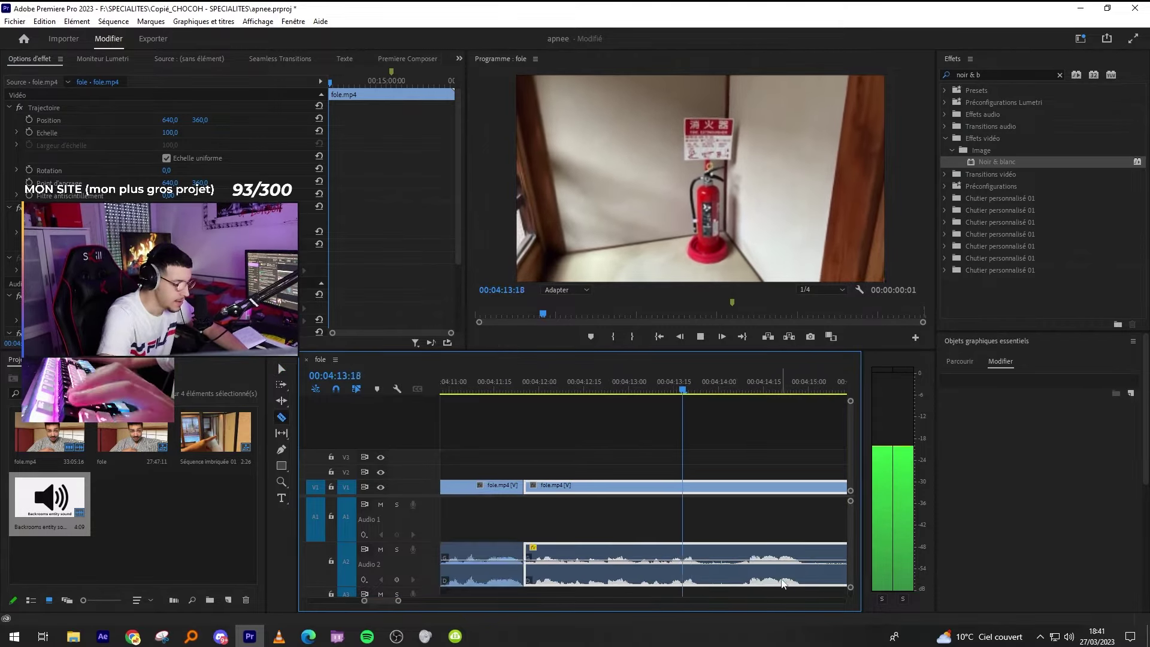
pyautogui.press('space')
pyautogui.click(714, 576)
pyautogui.press('=')
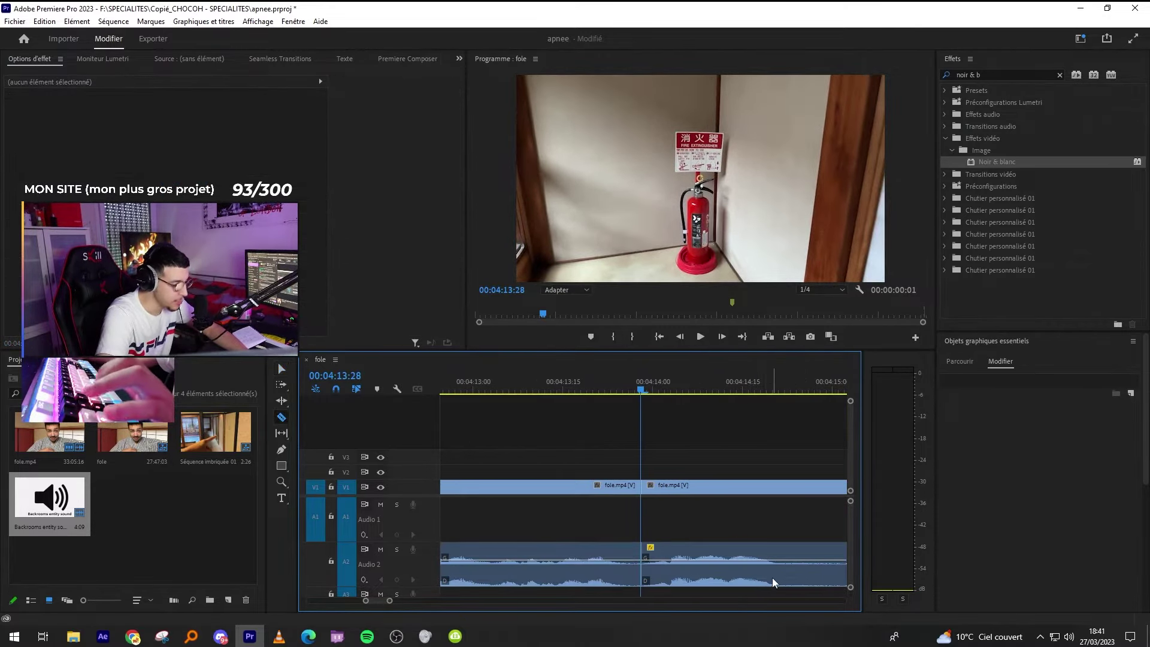
# Isolate the pause starting at about 00:04:14:21 with two cuts, ripple-delete it and clear the selection.
pyautogui.click(778, 578)
pyautogui.press('-')
pyautogui.click(754, 576)
pyautogui.press('v')
pyautogui.click(745, 569)
pyautogui.hotkey('shift', 'Delete')
pyautogui.click(758, 513)
pyautogui.press('-')
pyautogui.press('-')
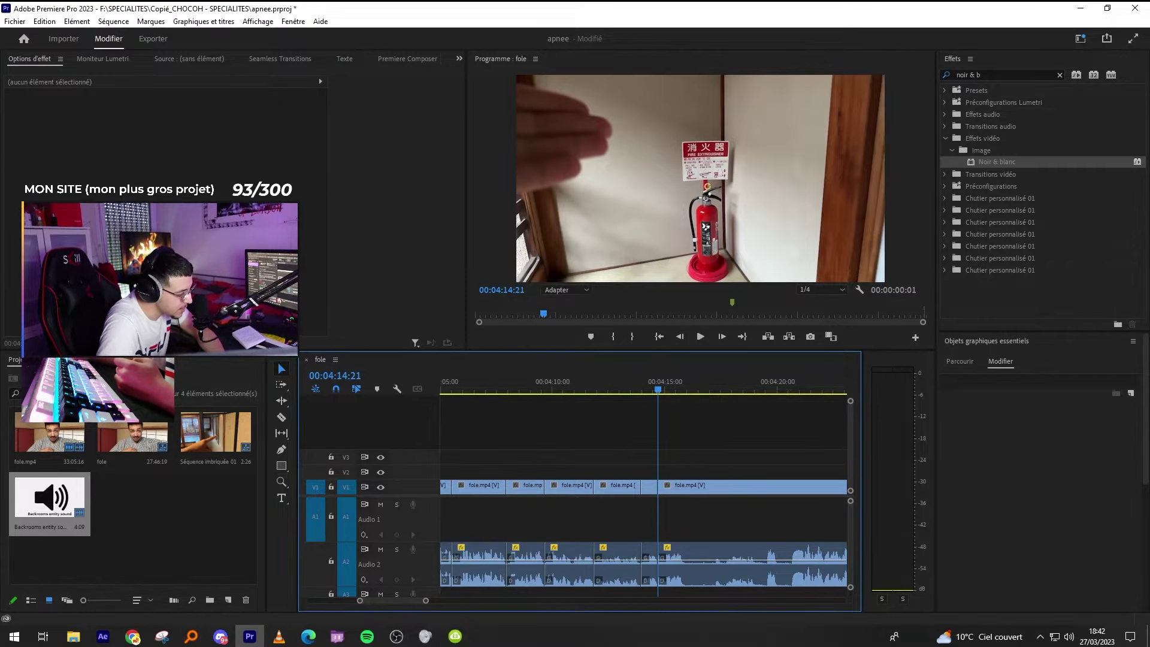
pyautogui.click(13, 636)
pyautogui.click(13, 636)
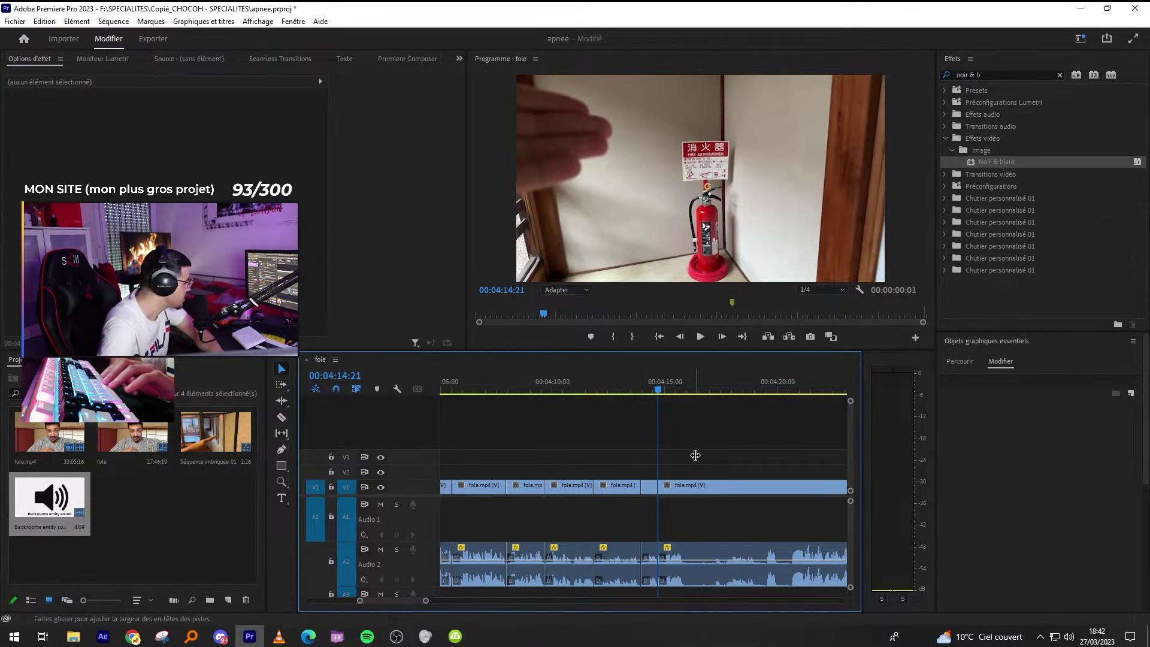
# Split the clip at about 00:04:15:28, where the speech stops, and ripple-trim the silent start of the following segment.
pyautogui.press('space')
pyautogui.press('space')
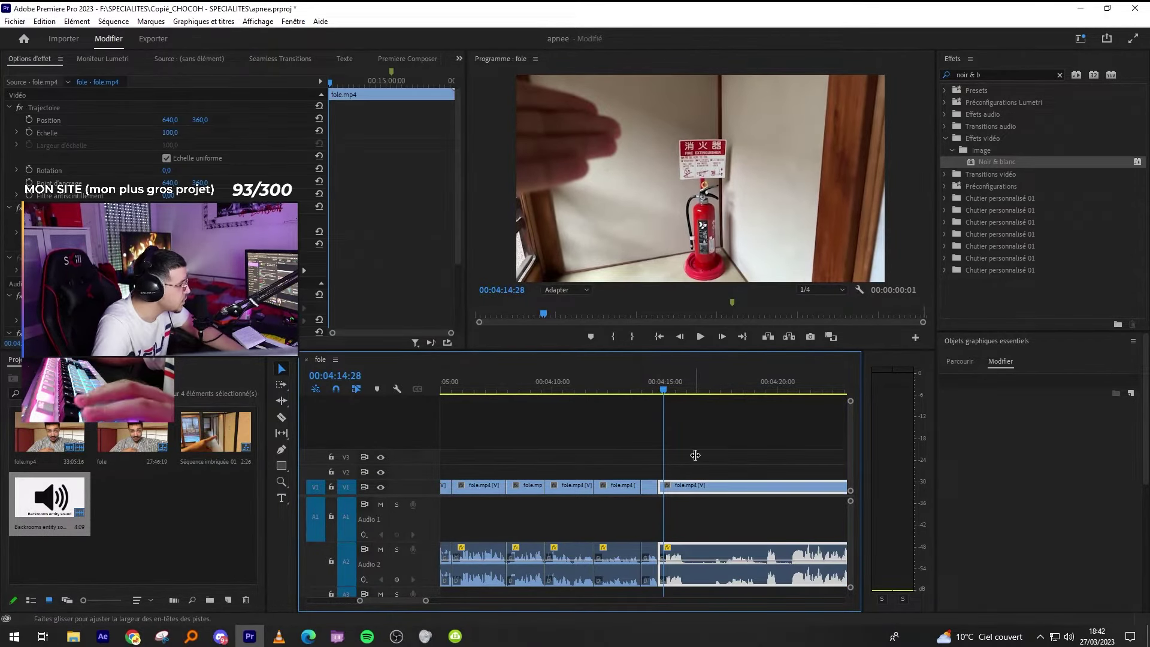
pyautogui.press('space')
pyautogui.press('=')
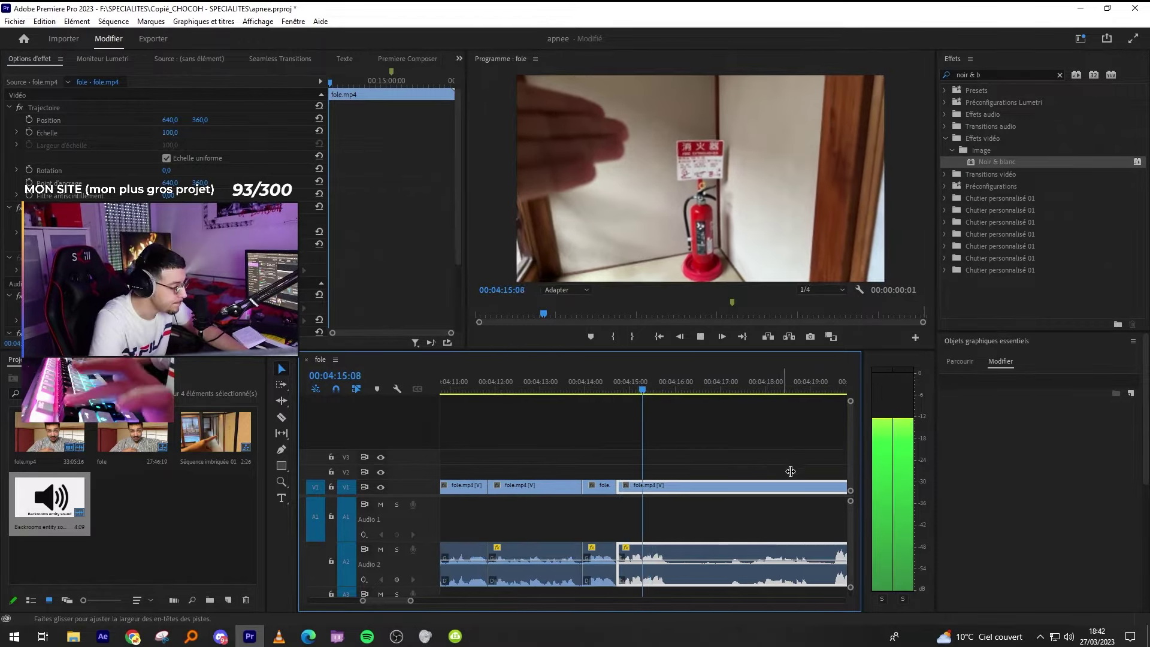
pyautogui.press('space')
pyautogui.press('-')
pyautogui.press('=')
pyautogui.press('c')
pyautogui.click(638, 569)
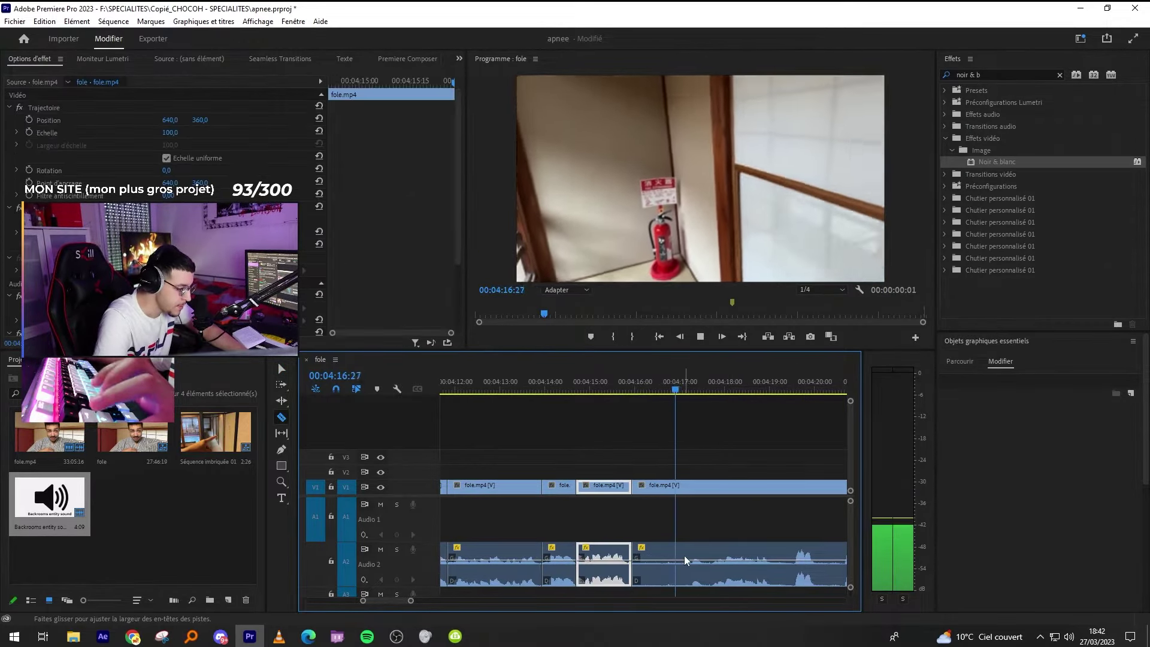
pyautogui.press('q')
# Isolate the pause between phrases at about 00:04:17:28 with two cuts and ripple-delete it.
pyautogui.press('v')
pyautogui.scroll(-1, 678, 518)
pyautogui.scroll(2, 680, 527)
pyautogui.press('c')
pyautogui.click(749, 551)
pyautogui.click(794, 557)
pyautogui.press('v')
pyautogui.click(762, 561)
pyautogui.hotkey('shift', 'Delete')
pyautogui.press('-')
pyautogui.press('space')
pyautogui.click(737, 571)
pyautogui.moveTo(700, 565); pyautogui.dragTo(692, 565)
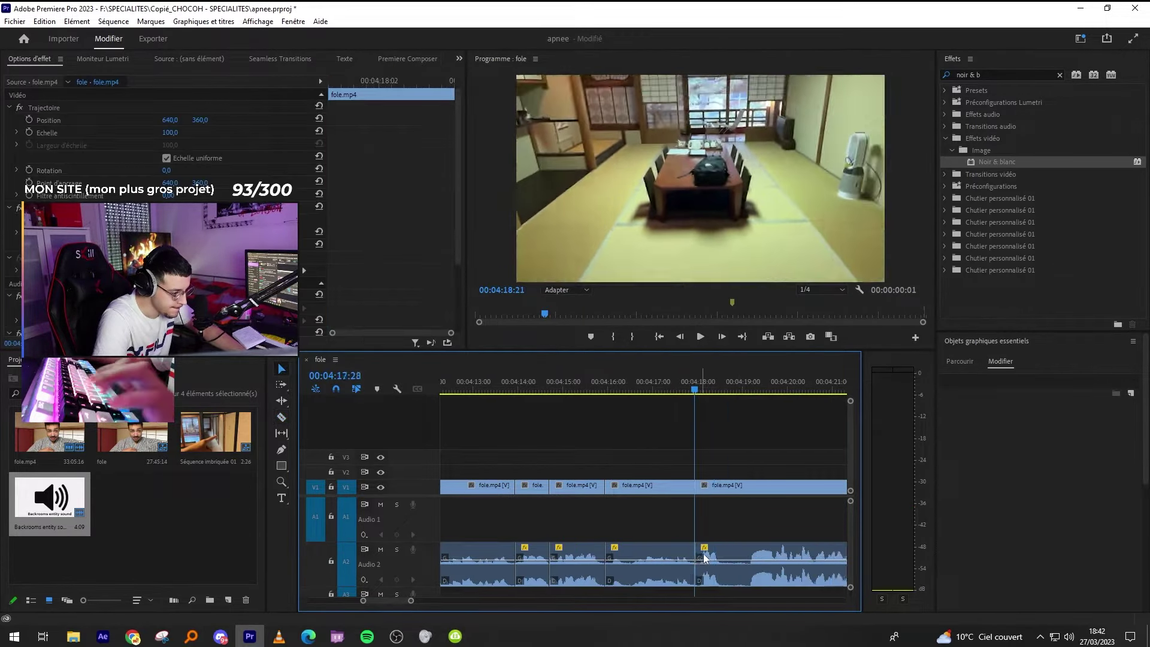
# Cut out the pause at about 00:04:18:18, close the gap and clear the selection.
pyautogui.press('space')
pyautogui.press('=')
pyautogui.press('c')
pyautogui.click(697, 566)
pyautogui.click(749, 561)
pyautogui.press('v')
pyautogui.click(726, 559)
pyautogui.hotkey('shift', 'Delete')
pyautogui.press('-')
pyautogui.press('space')
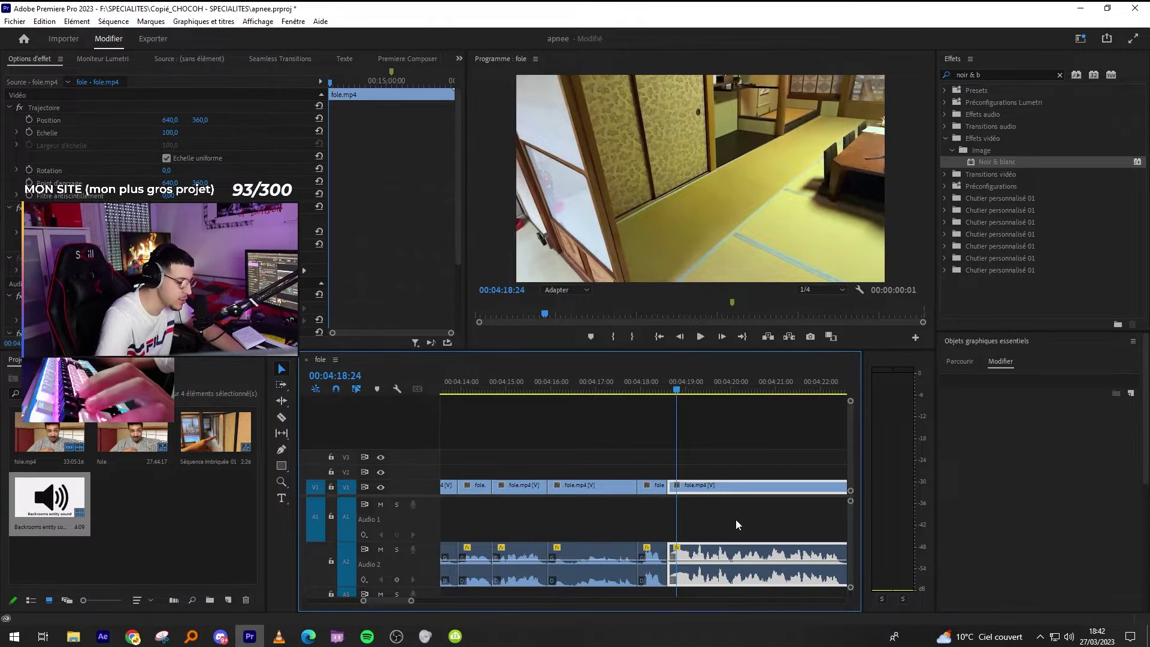
pyautogui.click(736, 519)
pyautogui.press('-')
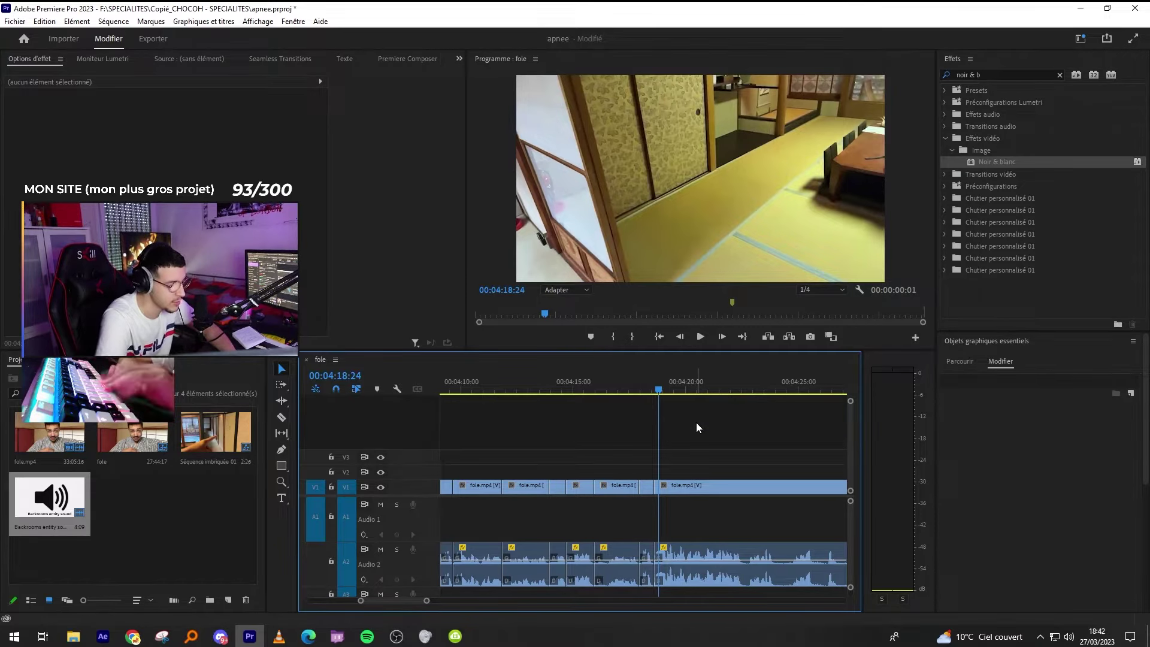
# Review the dining-room passage and ripple-delete the short pause at about 00:04:22:15.
pyautogui.press('space')
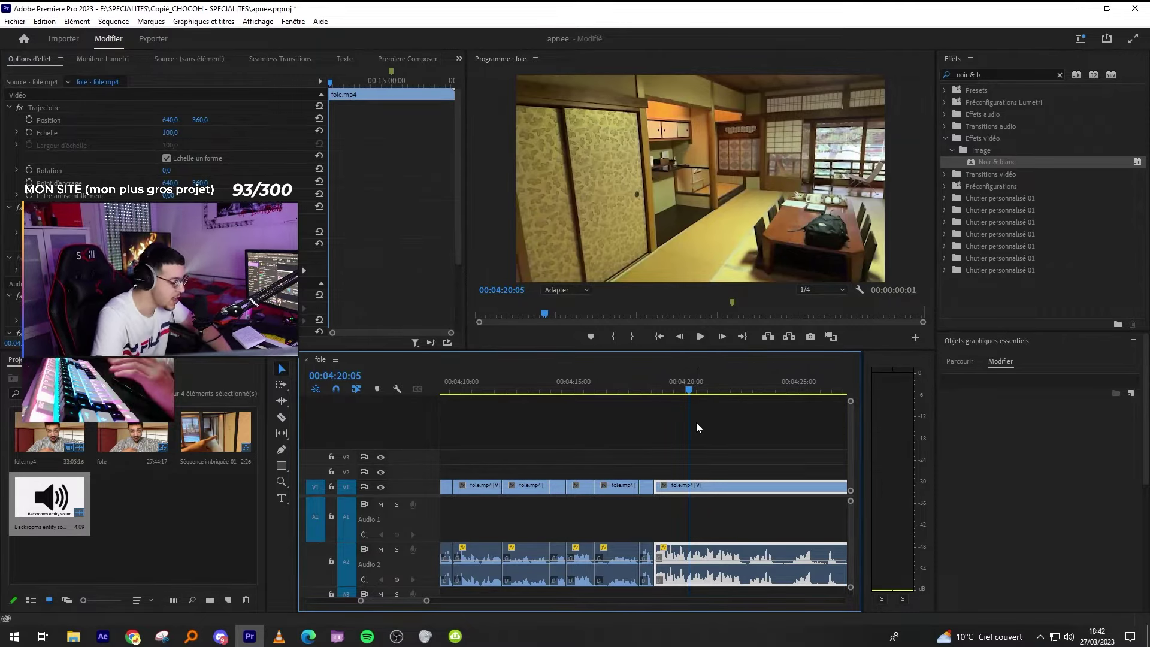
pyautogui.press('=')
pyautogui.moveTo(696, 391); pyautogui.dragTo(673, 397)
pyautogui.press('=')
pyautogui.click(729, 475)
pyautogui.click(761, 391)
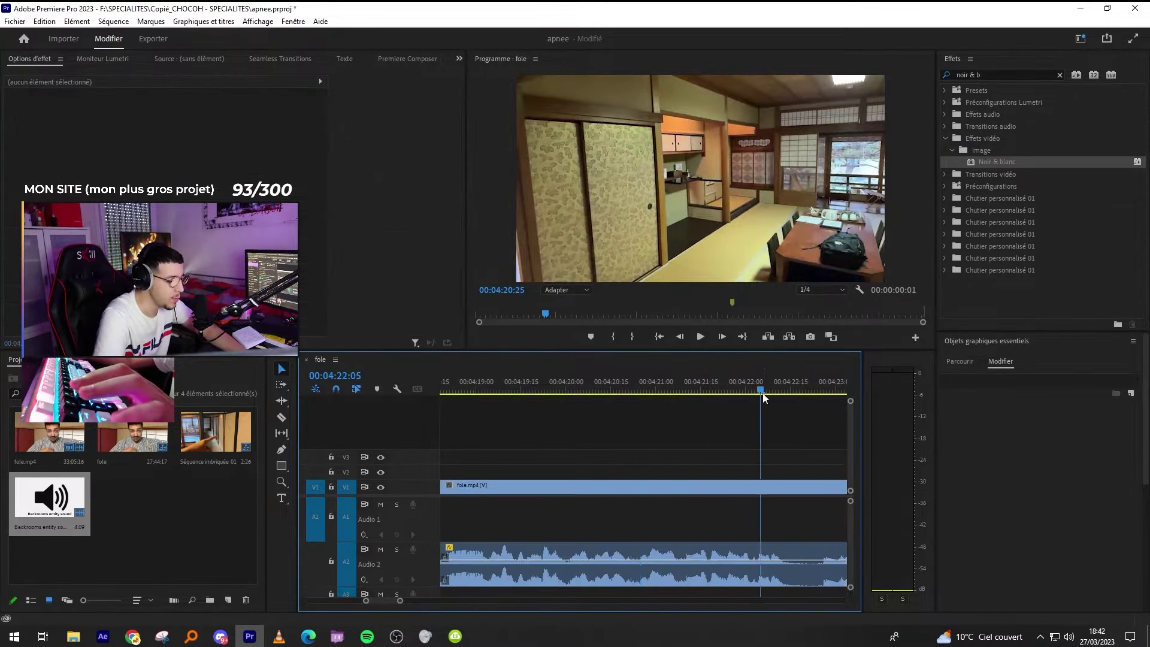
pyautogui.press('=')
pyautogui.press('c')
pyautogui.click(701, 556)
pyautogui.click(760, 556)
pyautogui.press('v')
pyautogui.click(738, 554)
pyautogui.hotkey('shift', 'Delete')
pyautogui.press('-')
pyautogui.press('-')
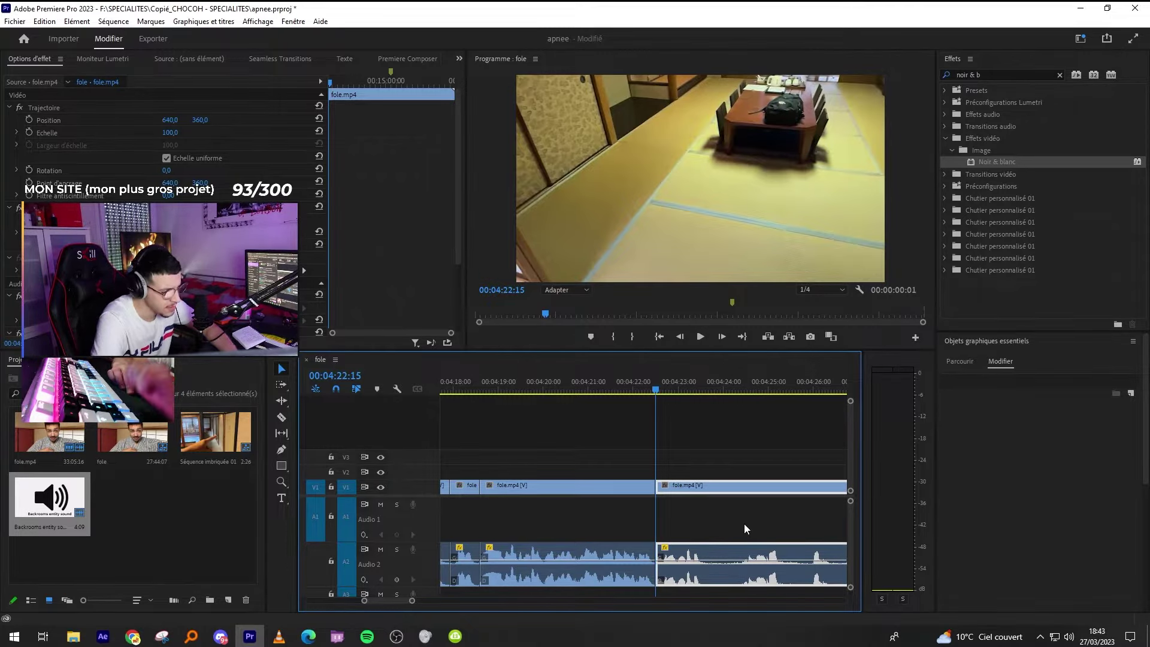
# Split the clip at about 00:04:23:15 and 00:04:24:15 and remove the silent segment between the cuts without leaving a gap.
pyautogui.press('space')
pyautogui.press('space')
pyautogui.press('=')
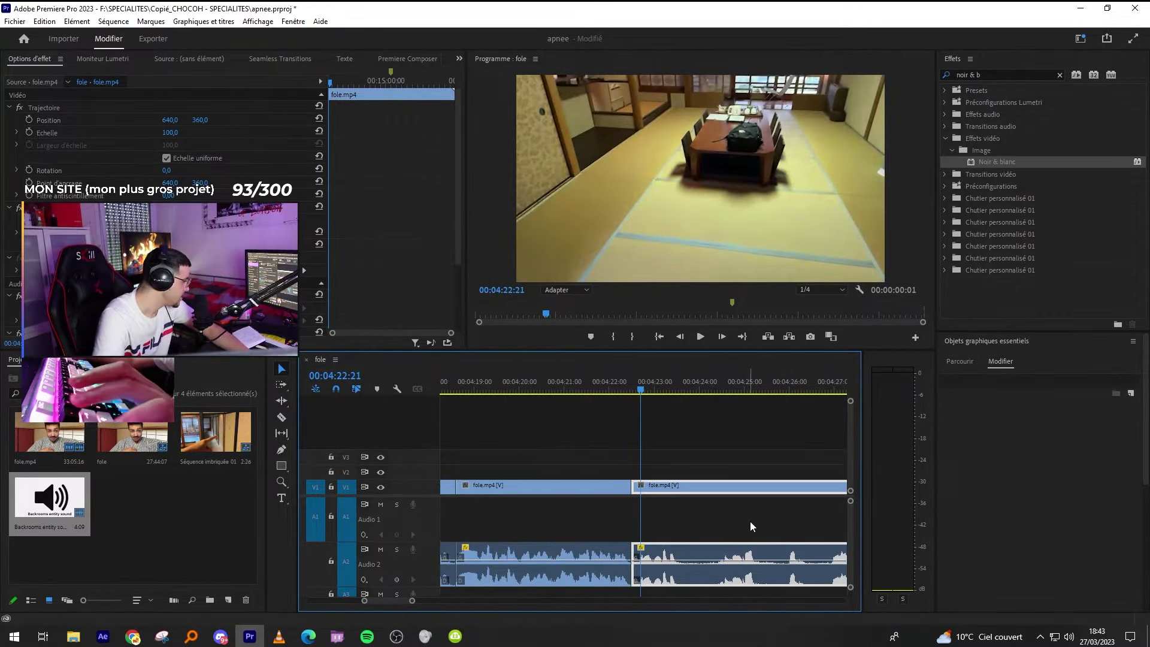
pyautogui.press('c')
pyautogui.click(717, 569)
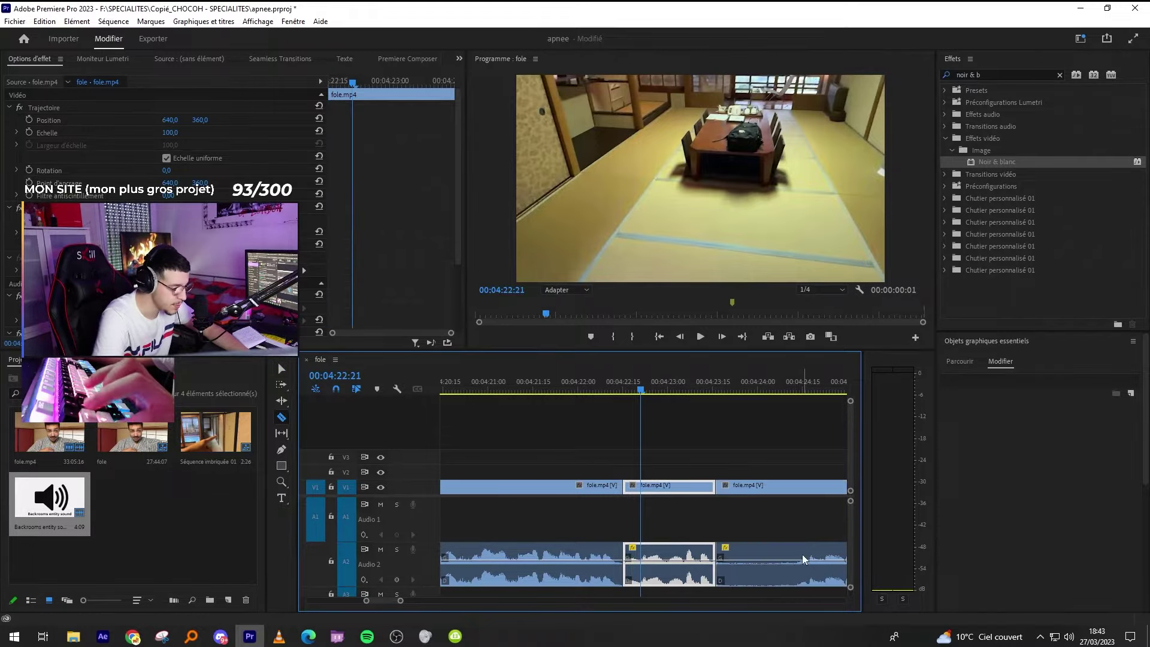
pyautogui.click(803, 557)
pyautogui.press('v')
pyautogui.moveTo(803, 560); pyautogui.dragTo(792, 560)
pyautogui.press('Delete')
pyautogui.press('End')
pyautogui.hotkey('ctrl', 'z')
pyautogui.press('Down')
# Ripple-delete the silence between cuts at about 00:04:24:14 and 00:04:25:05.
pyautogui.press('-')
pyautogui.press('space')
pyautogui.press('=')
pyautogui.press('c')
pyautogui.press('space')
pyautogui.click(701, 575)
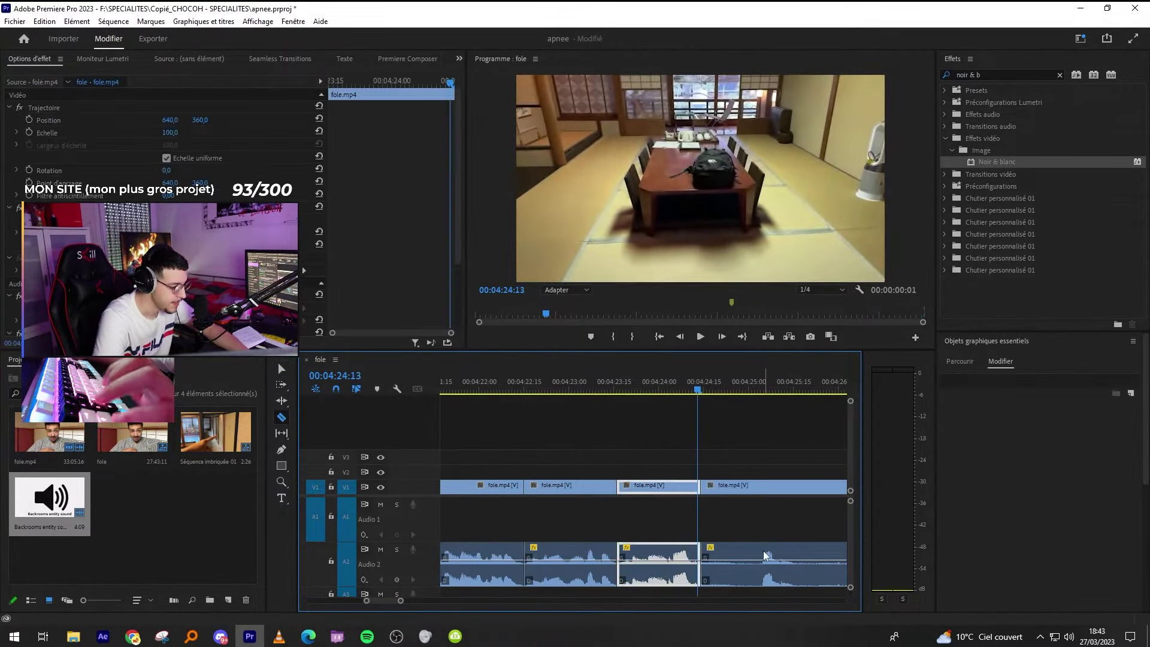
pyautogui.click(763, 555)
pyautogui.press('v')
pyautogui.click(747, 546)
pyautogui.hotkey('shift', 'Delete')
# Ripple-delete the silent segment from about 00:04:24:25 to 00:04:25:12 and save the project.
pyautogui.press('c')
pyautogui.click(733, 555)
pyautogui.click(785, 554)
pyautogui.press('v')
pyautogui.click(754, 556)
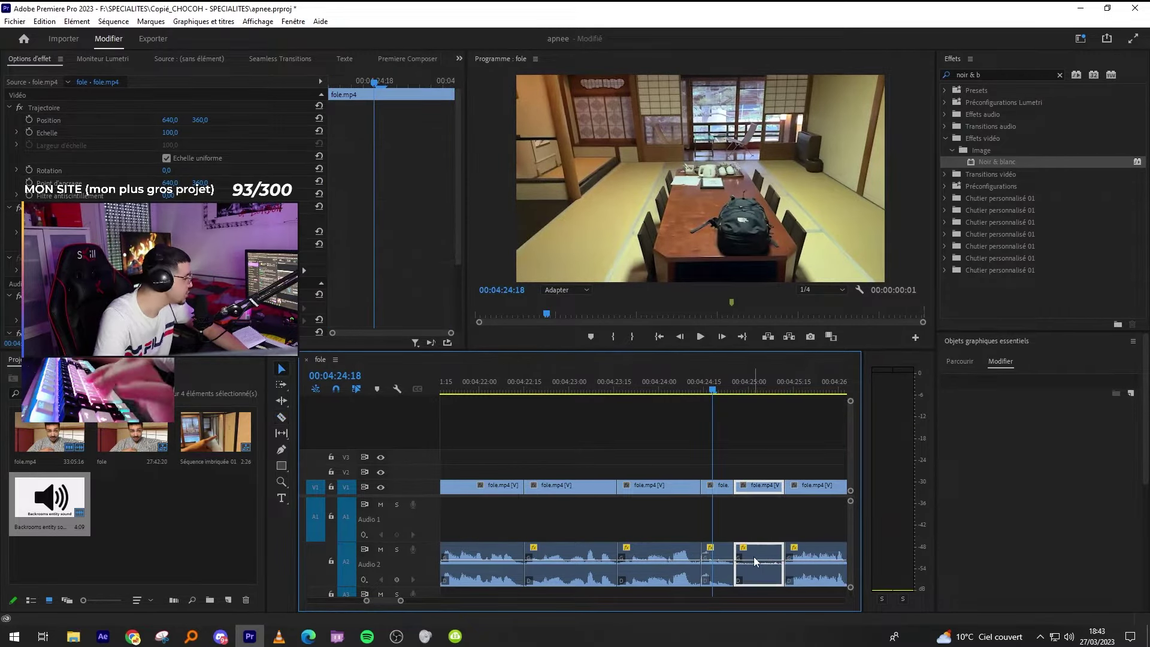
pyautogui.hotkey('shift', 'Delete')
pyautogui.press('-')
pyautogui.press('-')
pyautogui.hotkey('ctrl', 's')
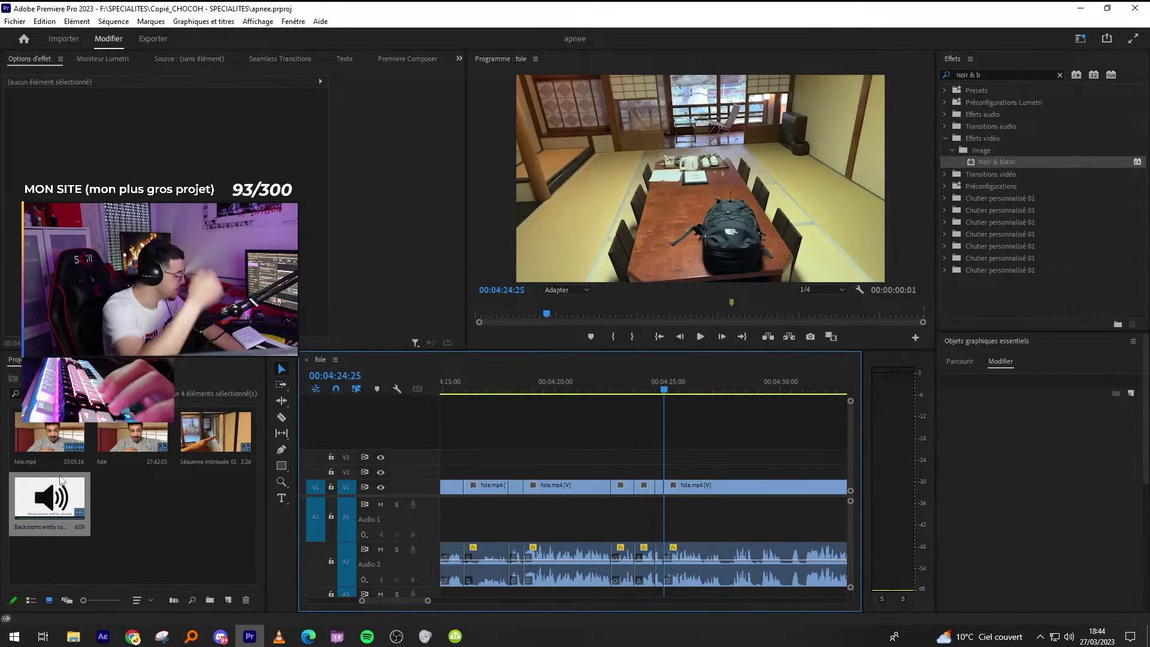
# Play on to about 00:04:27:12, ripple-delete the pause following it and clear the selection.
pyautogui.press('space')
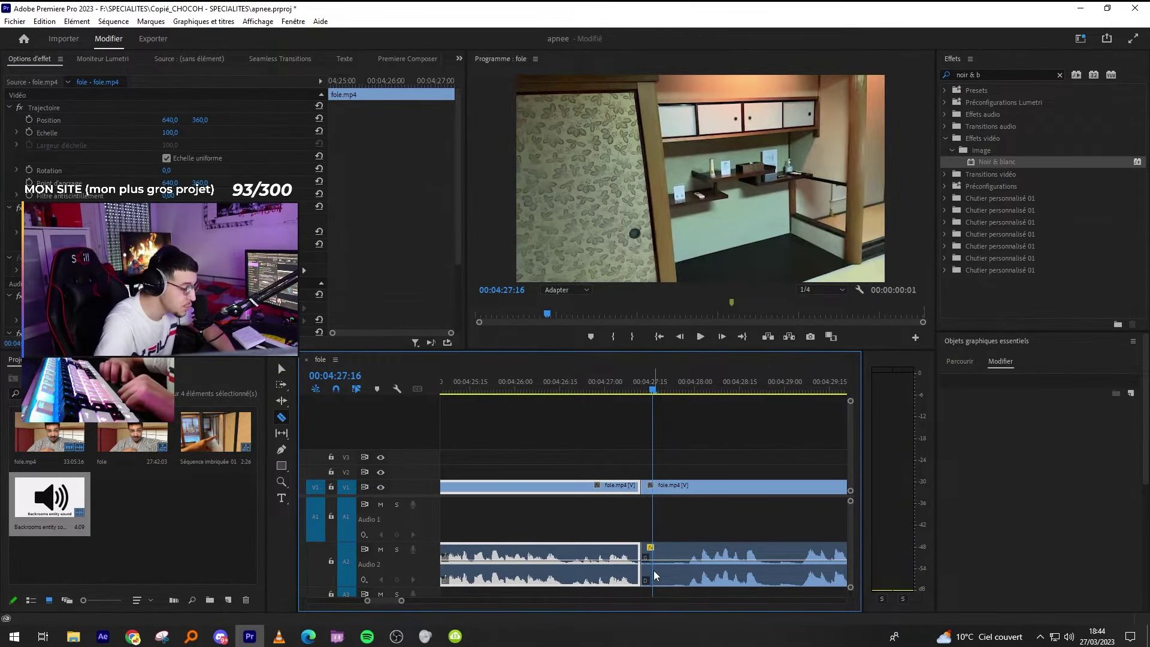
pyautogui.press('v')
pyautogui.click(662, 558)
pyautogui.press('Up')
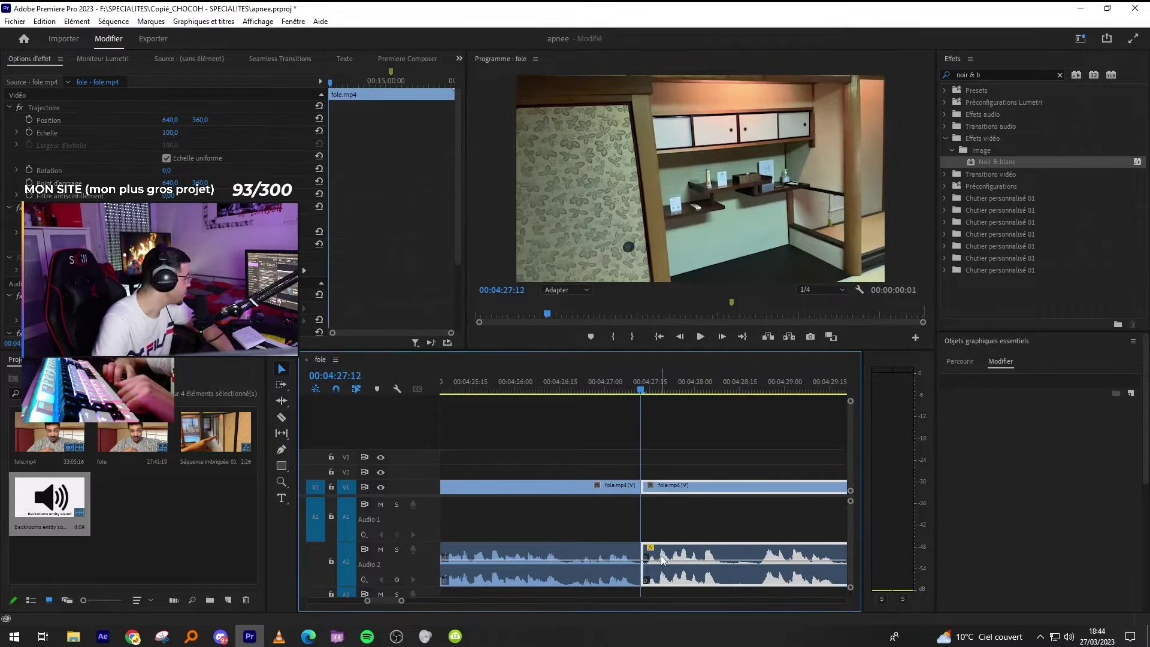
pyautogui.press('=')
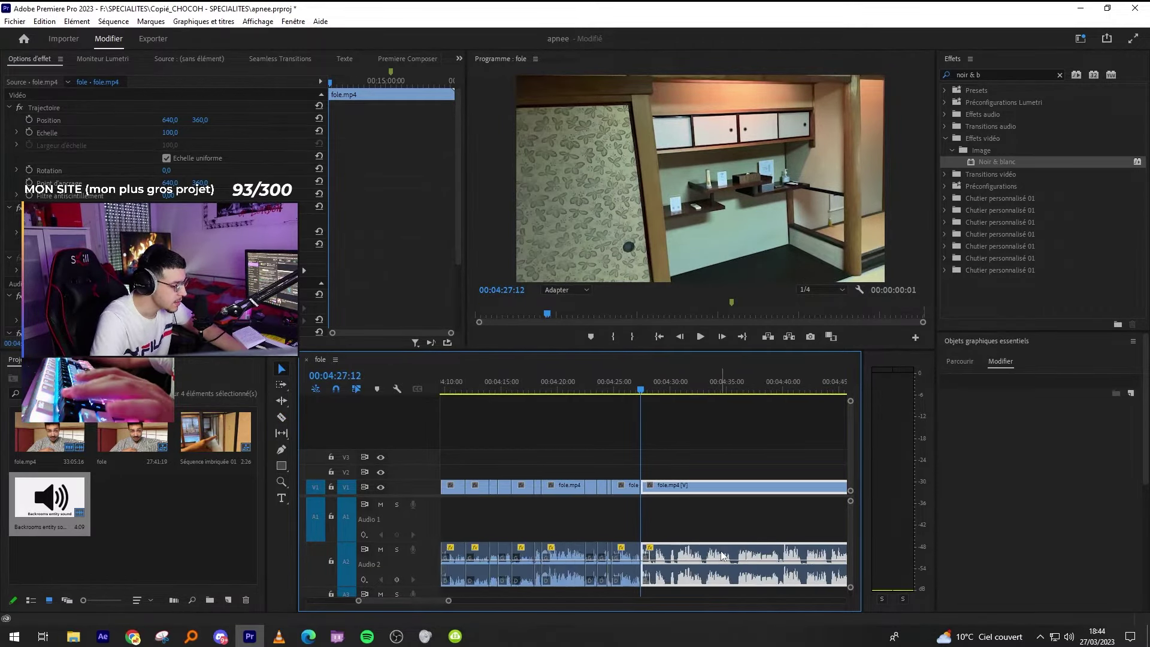
pyautogui.click(733, 504)
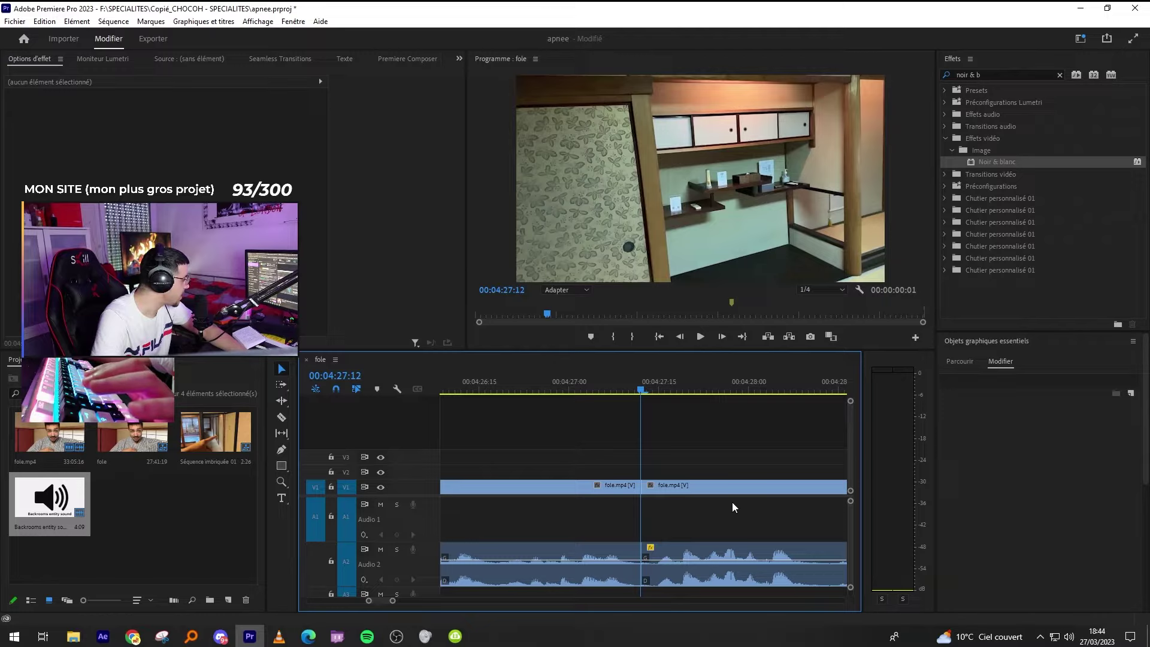
# Switch to Chrome, bring its window into view, look at the Efferalgan 500mg product page and minimise the browser.
pyautogui.hotkey('alt', 'Tab')
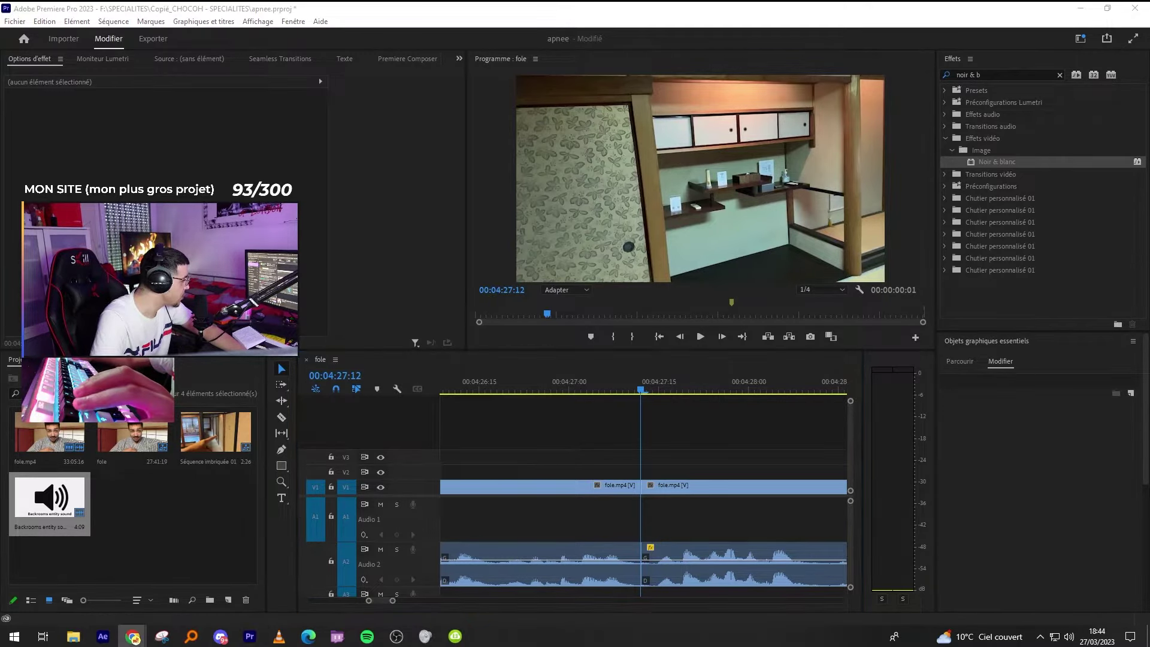
pyautogui.moveTo(0, 90); pyautogui.dragTo(815, 72)
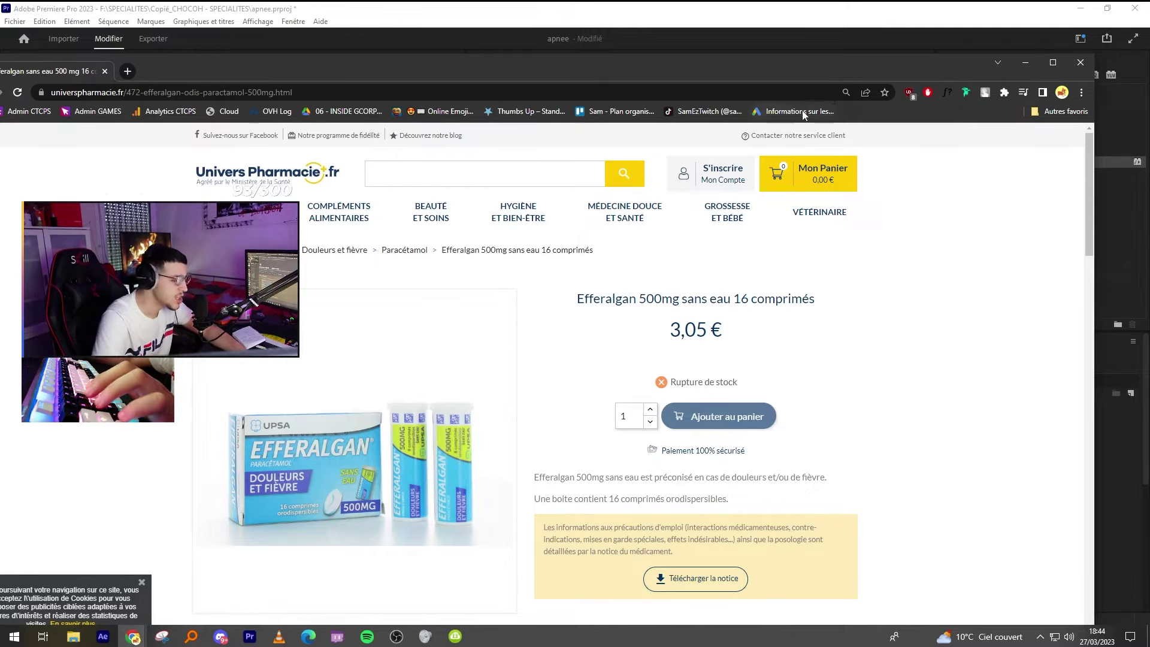
pyautogui.click(1025, 62)
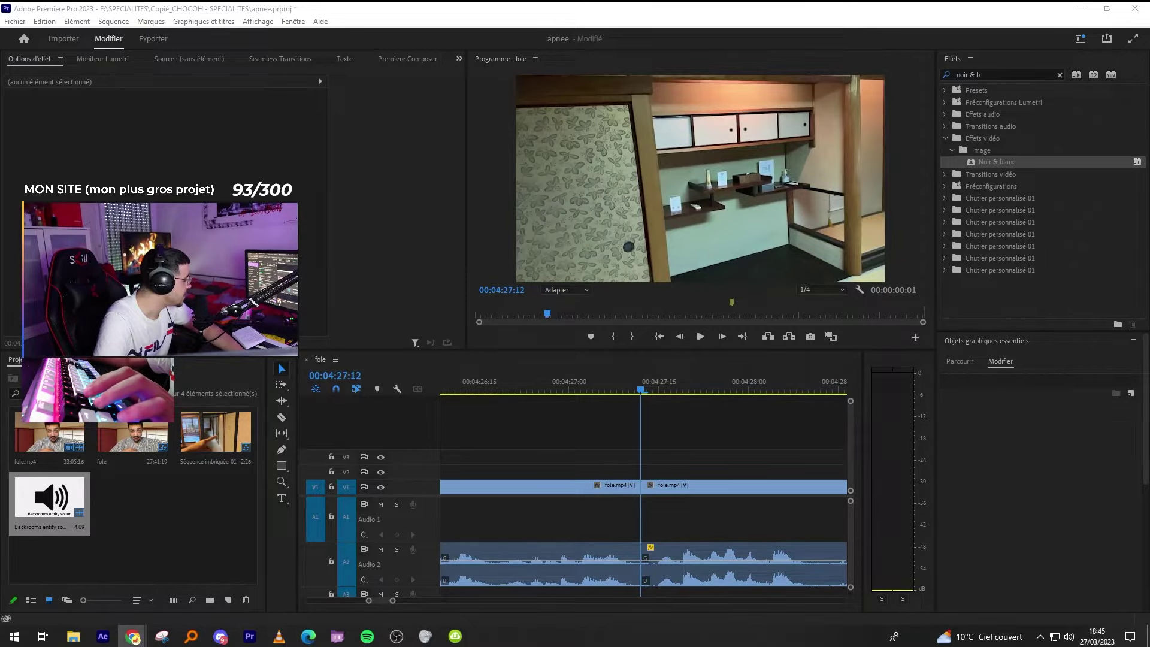
# Replay from about 00:04:27:04 and ripple-delete the pause at about 00:04:29:18.
pyautogui.click(663, 401)
pyautogui.press('-')
pyautogui.press('-')
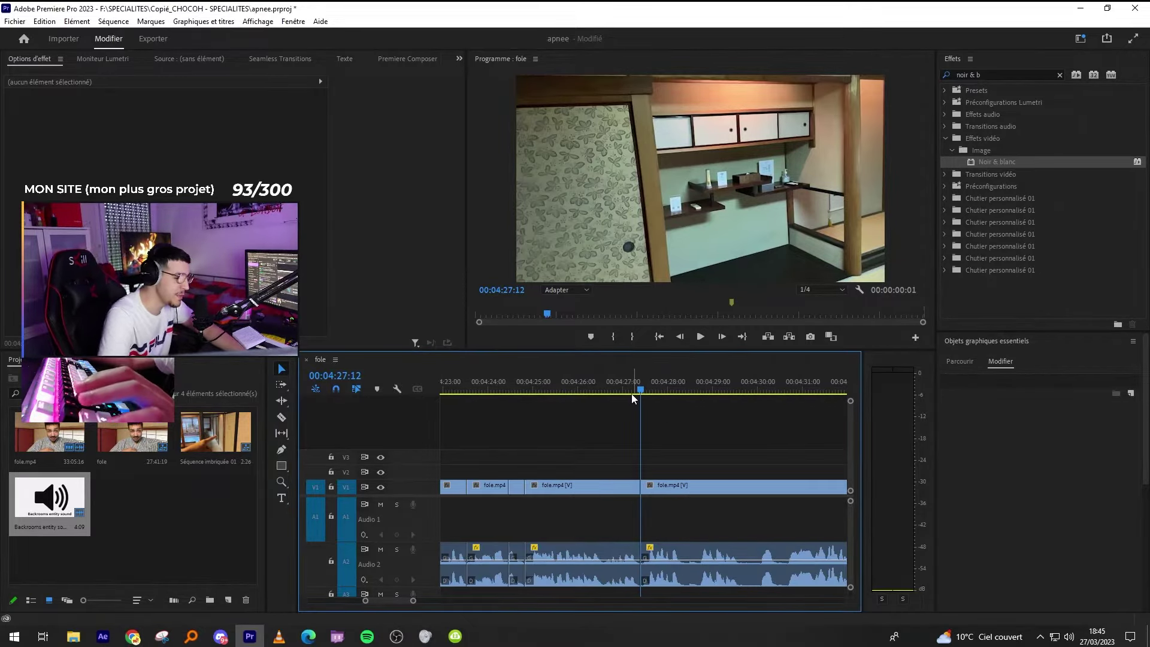
pyautogui.click(628, 391)
pyautogui.click(677, 411)
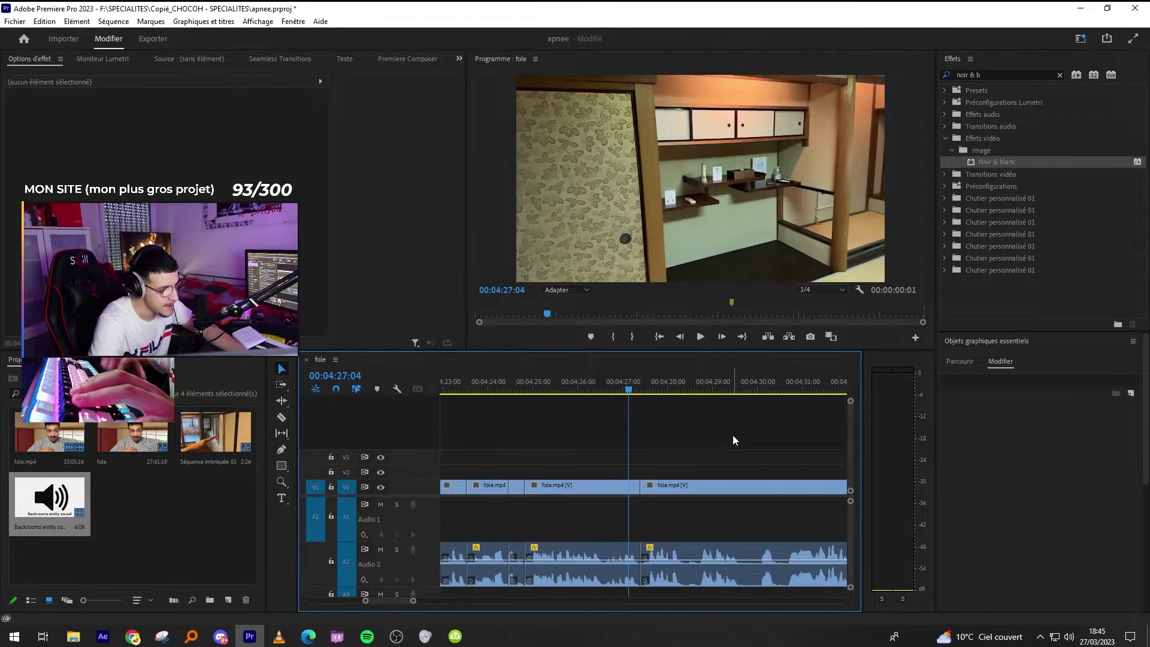
pyautogui.press('space')
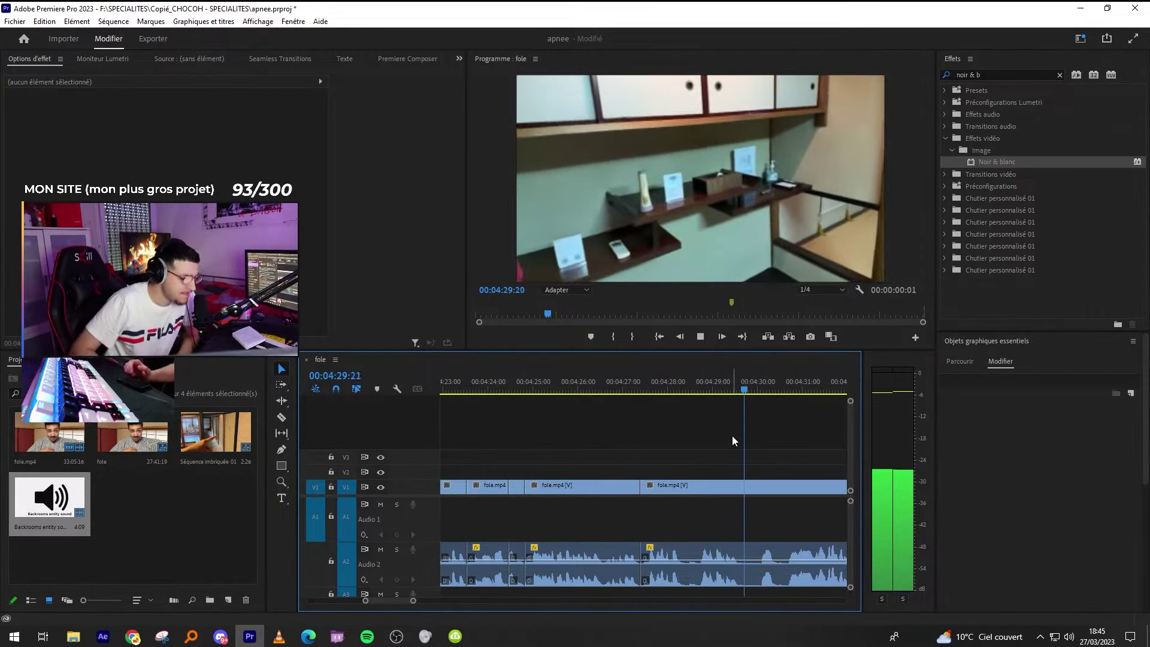
pyautogui.press('=')
pyautogui.press('c')
pyautogui.click(497, 566)
pyautogui.press('space')
pyautogui.click(541, 560)
pyautogui.press('v')
pyautogui.click(538, 558)
pyautogui.hotkey('shift', 'Delete')
# Ripple-delete the next short pause, at about 00:04:29:29, and play on.
pyautogui.press('Up')
pyautogui.press('space')
pyautogui.press('space')
pyautogui.click(530, 560)
pyautogui.click(547, 560)
pyautogui.hotkey('shift', 'Delete')
pyautogui.press('space')
# Split the clip at about 00:04:32:06 and ripple-trim the silence that follows the cut.
pyautogui.press('c')
pyautogui.click(756, 555)
pyautogui.press('v')
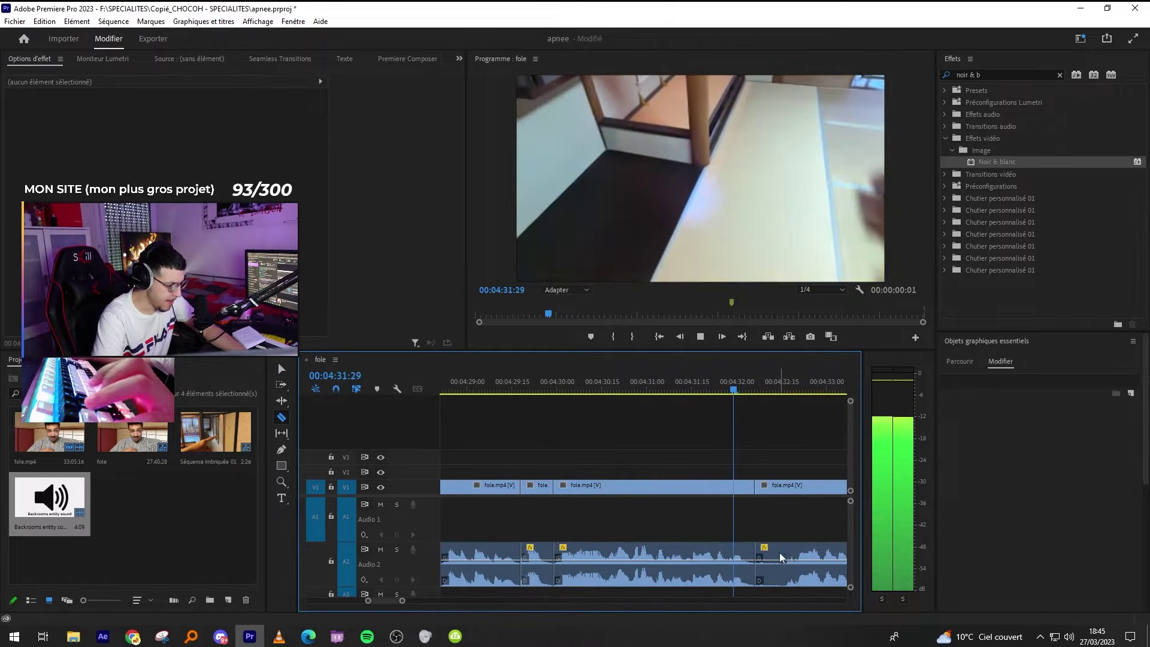
pyautogui.click(779, 552)
pyautogui.press('q')
pyautogui.press('-')
pyautogui.press('-')
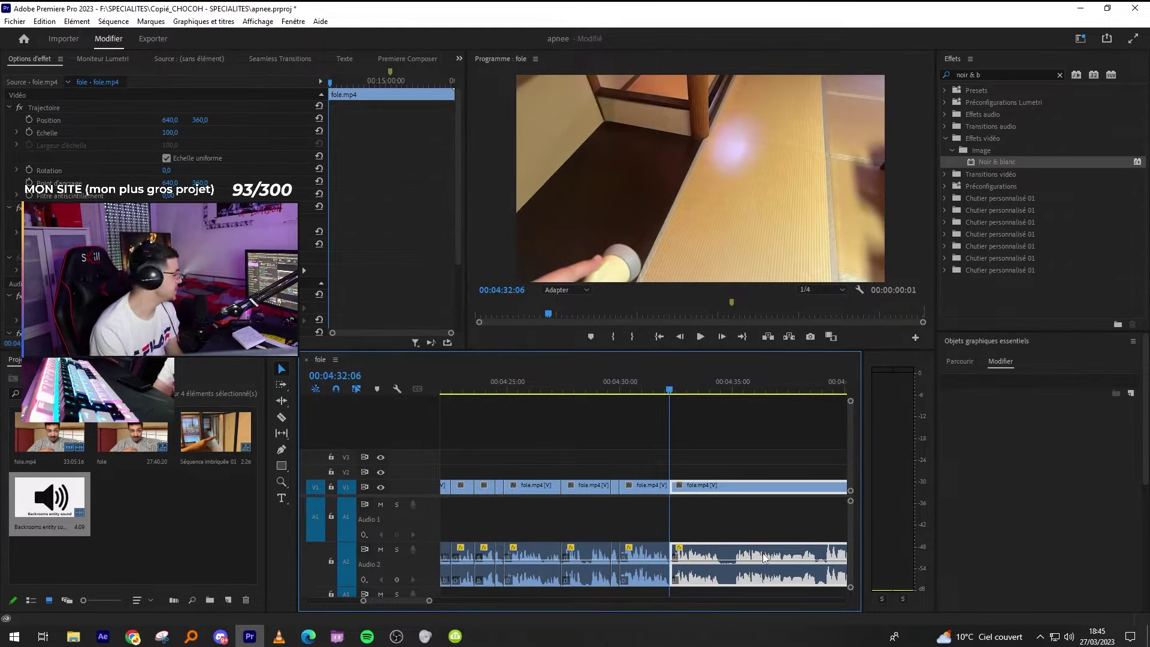
# Play on from 00:04:32:06, remove the pause at about 00:04:34:15 with its gap closed, and clear the selection.
pyautogui.press('space')
pyautogui.press('=')
pyautogui.press('=')
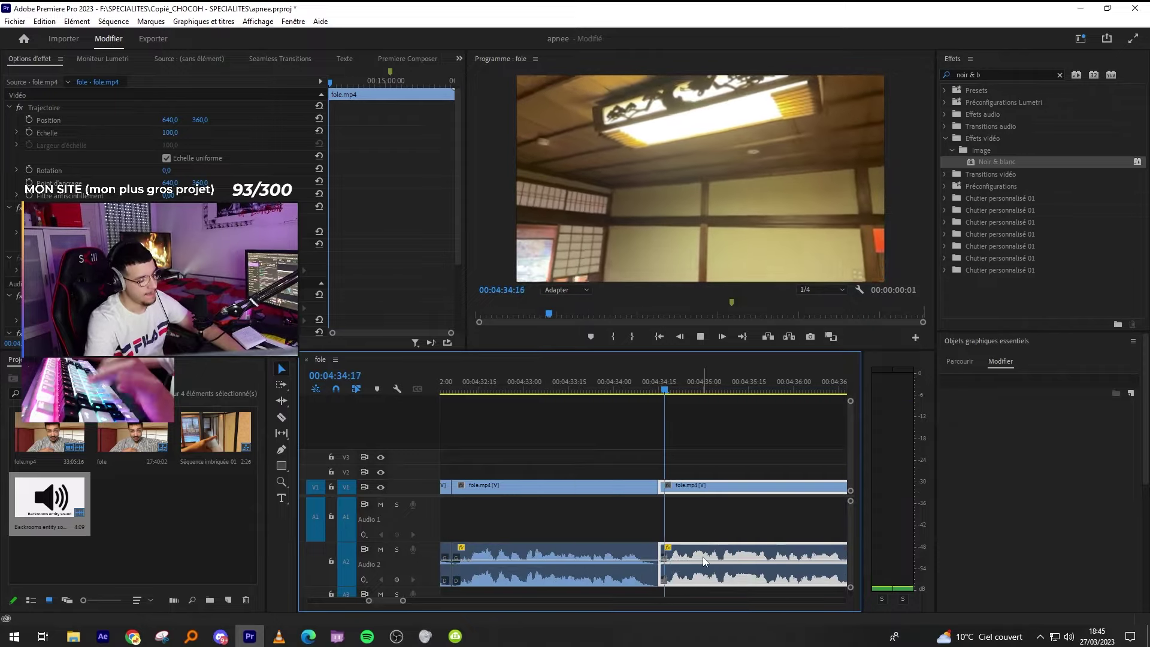
pyautogui.click(730, 540)
pyautogui.press('-')
pyautogui.press('-')
pyautogui.press('=')
pyautogui.press('=')
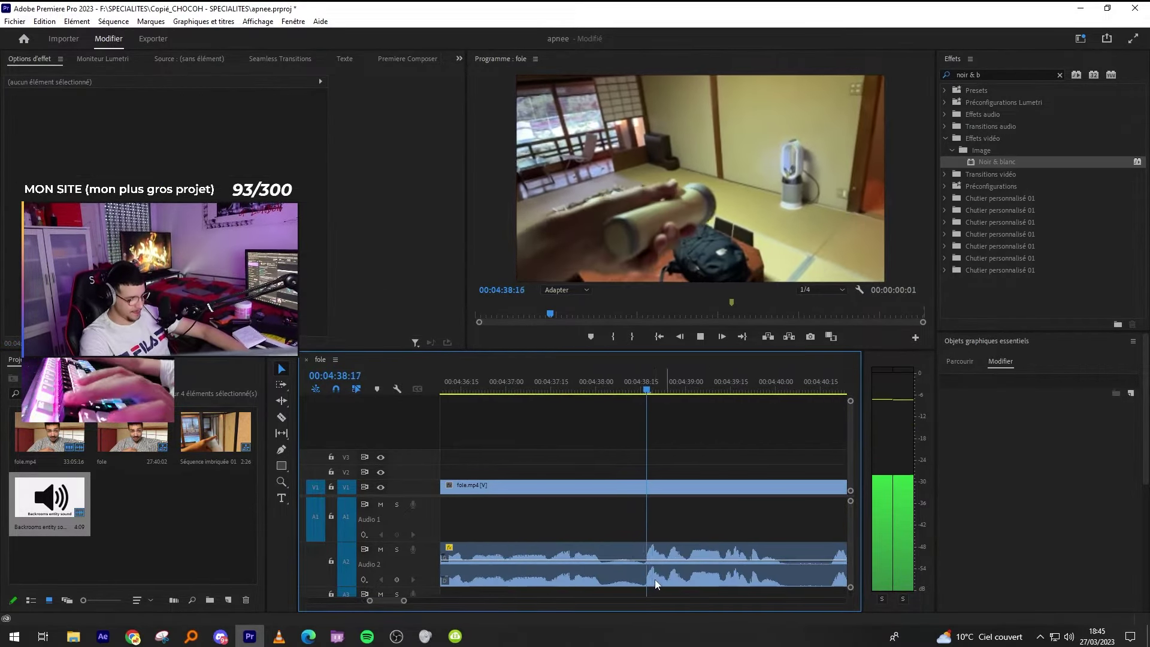
# Ripple-delete the silence between cuts at about 00:04:38:03 and 00:04:38:15.
pyautogui.press('c')
pyautogui.click(606, 547)
pyautogui.click(641, 549)
pyautogui.press('v')
pyautogui.click(631, 549)
pyautogui.hotkey('shift', 'Delete')
pyautogui.press('space')
pyautogui.press('space')
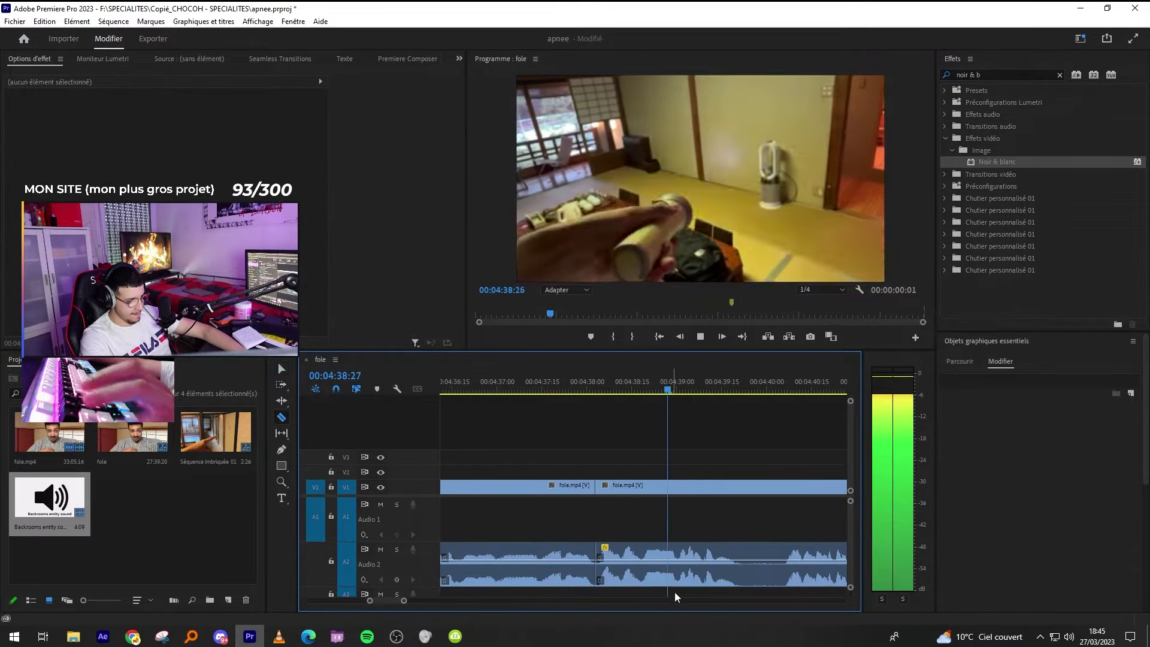
# Ripple-delete the pauses at about 00:04:39:20 and 00:04:41:12.
pyautogui.hotkey('ctrl', 'k')
pyautogui.press('-')
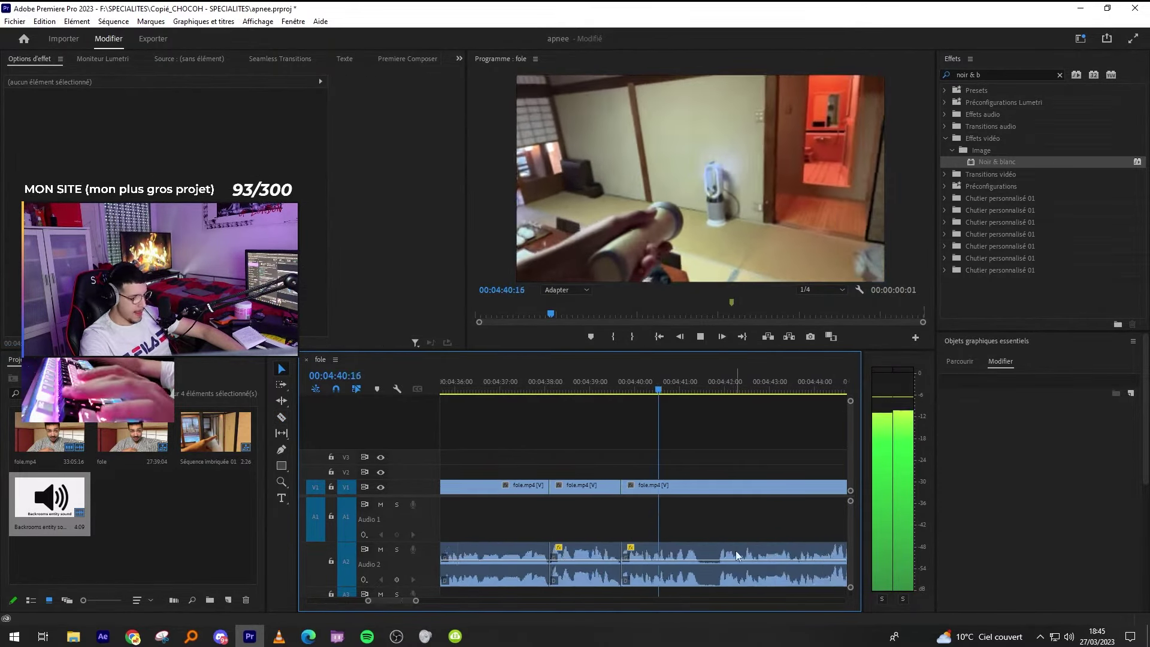
pyautogui.hotkey('ctrl', 'k')
pyautogui.press('space')
pyautogui.press('=')
pyautogui.click(765, 519)
pyautogui.press('space')
pyautogui.press('-')
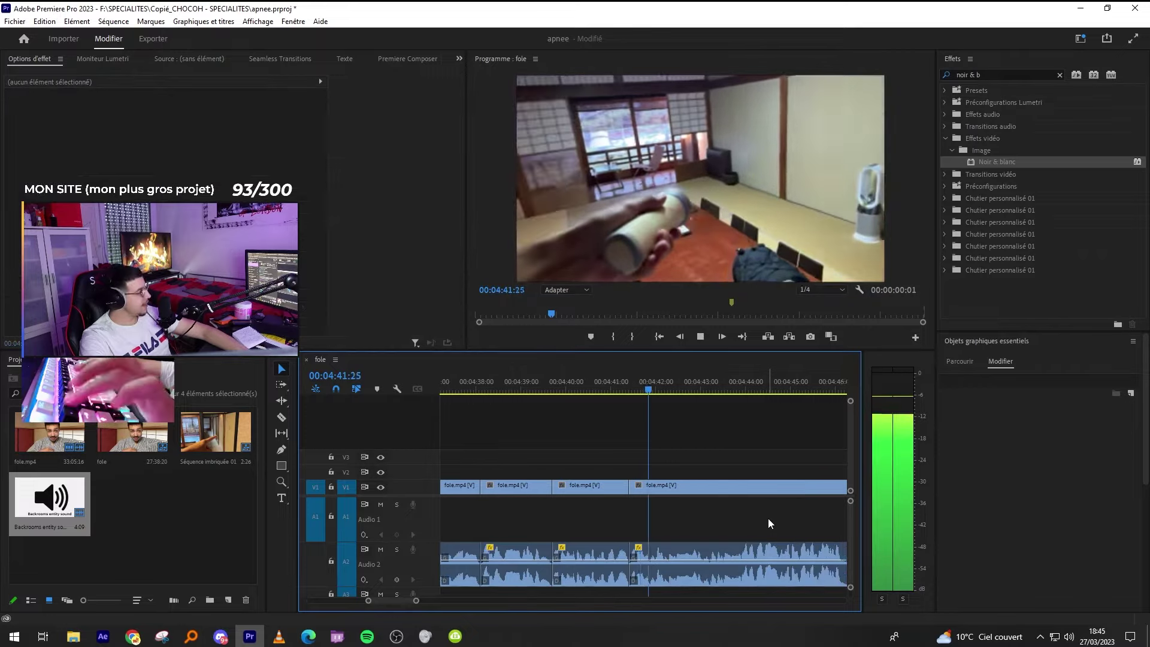
pyautogui.press('-')
pyautogui.press('-')
pyautogui.press('-')
pyautogui.press('-')
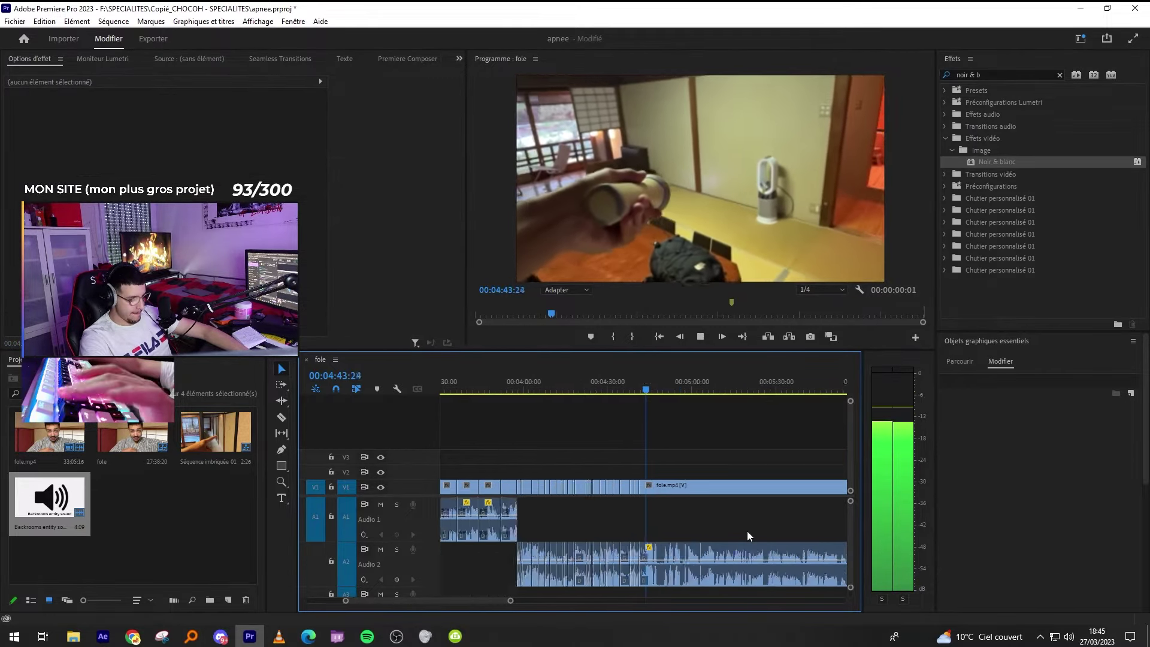
pyautogui.press('=')
pyautogui.press('=')
pyautogui.press('=')
pyautogui.press('=')
pyautogui.press('-')
# Cut at about 00:04:46:02 and ripple-trim the silence up to about 00:04:46:22.
pyautogui.press('=')
pyautogui.press('=')
pyautogui.press('c')
pyautogui.click(729, 565)
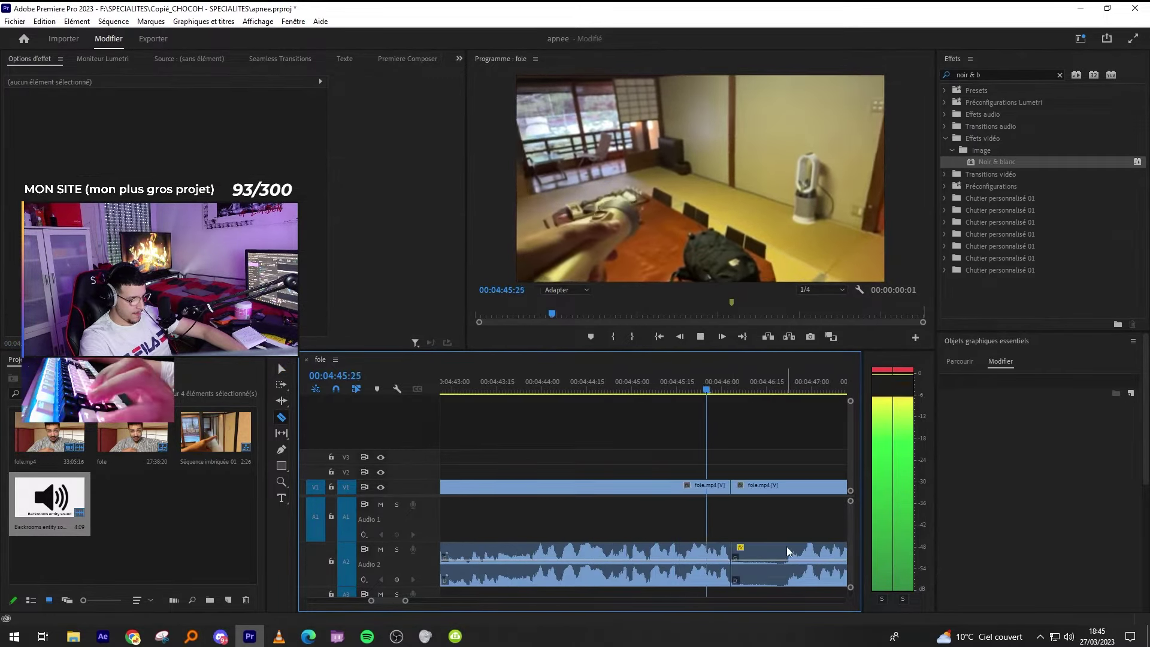
pyautogui.press('q')
pyautogui.press('v')
# Cut out the pause at about 00:04:47:00 and close the gap.
pyautogui.press('-')
pyautogui.press('c')
pyautogui.click(704, 556)
pyautogui.press('v')
pyautogui.moveTo(738, 551); pyautogui.dragTo(707, 551)
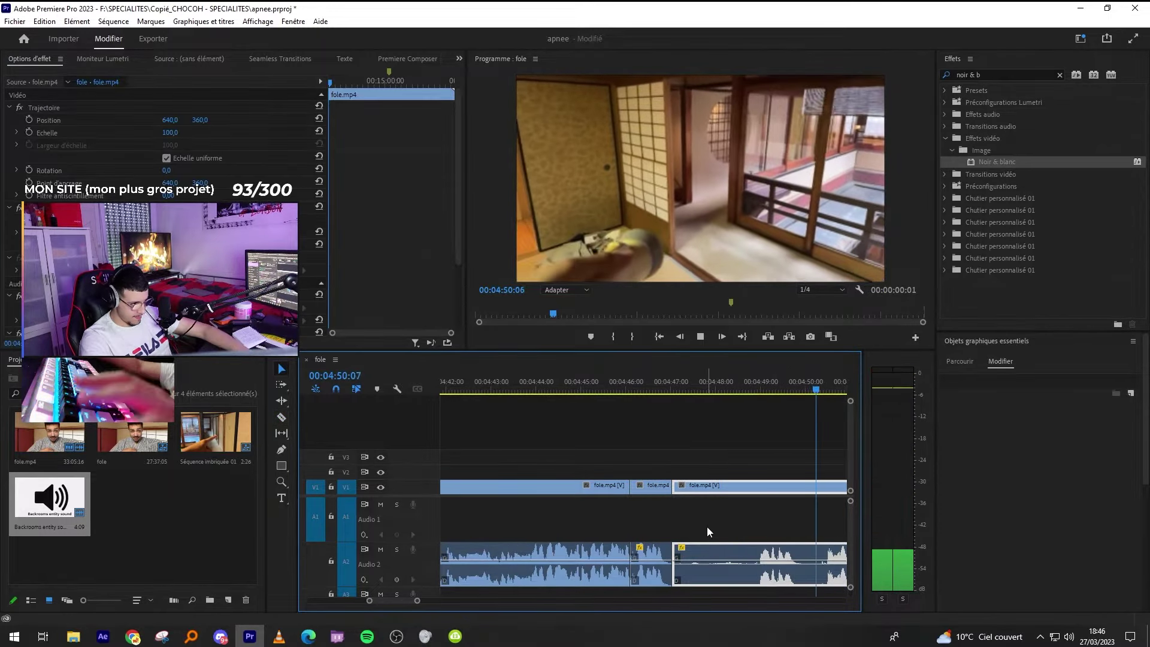
# Ripple-delete the silence between cuts at about 00:04:50:01 and 00:04:50:14 and play on.
pyautogui.press('c')
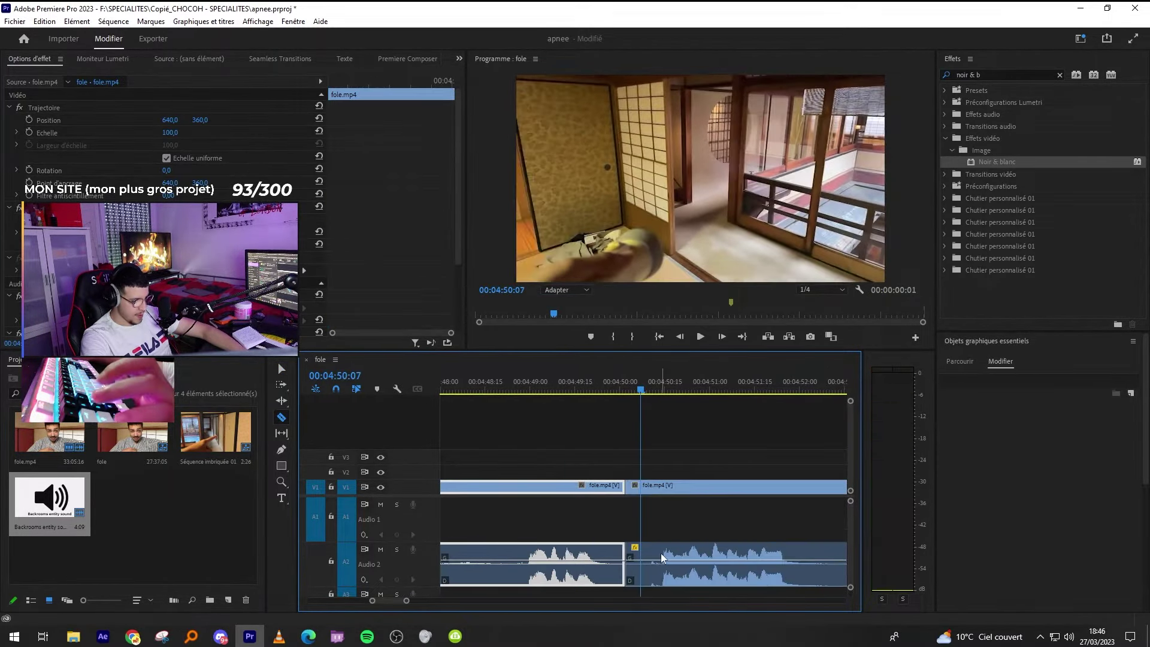
pyautogui.click(659, 552)
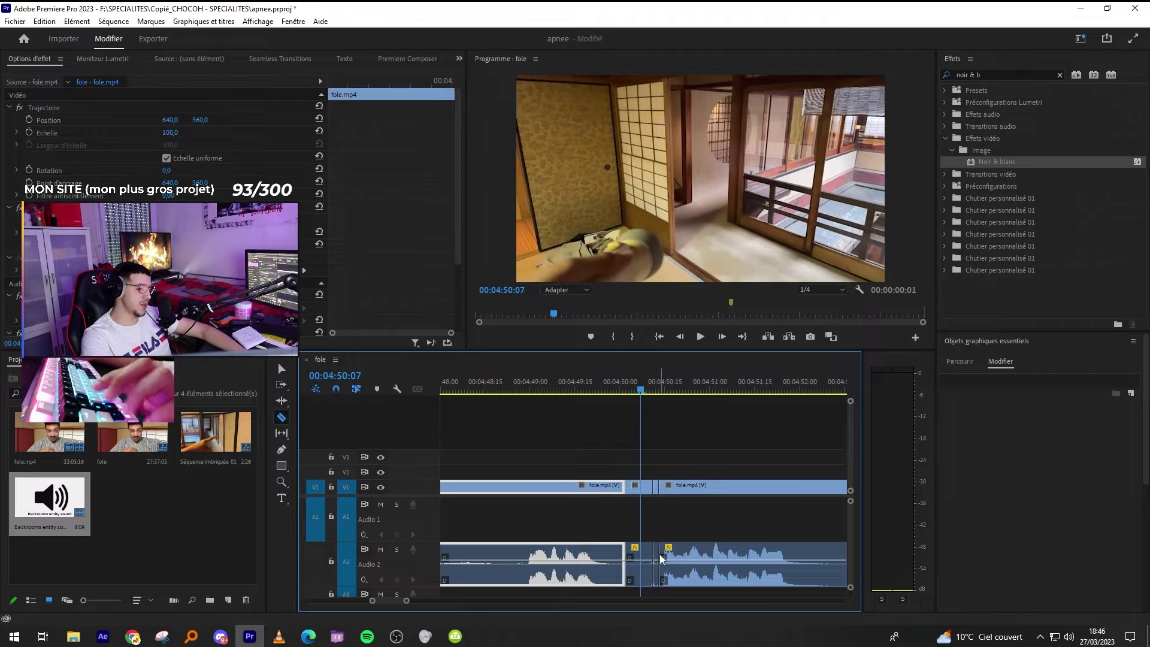
pyautogui.press('v')
pyautogui.click(653, 552)
pyautogui.hotkey('shift', 'Delete')
pyautogui.press('space')
# Cut around the pause at about 00:04:51:16, ripple-delete it and clear the selection.
pyautogui.press('-')
pyautogui.press('=')
pyautogui.press('c')
pyautogui.click(719, 546)
pyautogui.click(783, 544)
pyautogui.press('v')
pyautogui.click(764, 544)
pyautogui.hotkey('shift', 'Delete')
pyautogui.click(764, 518)
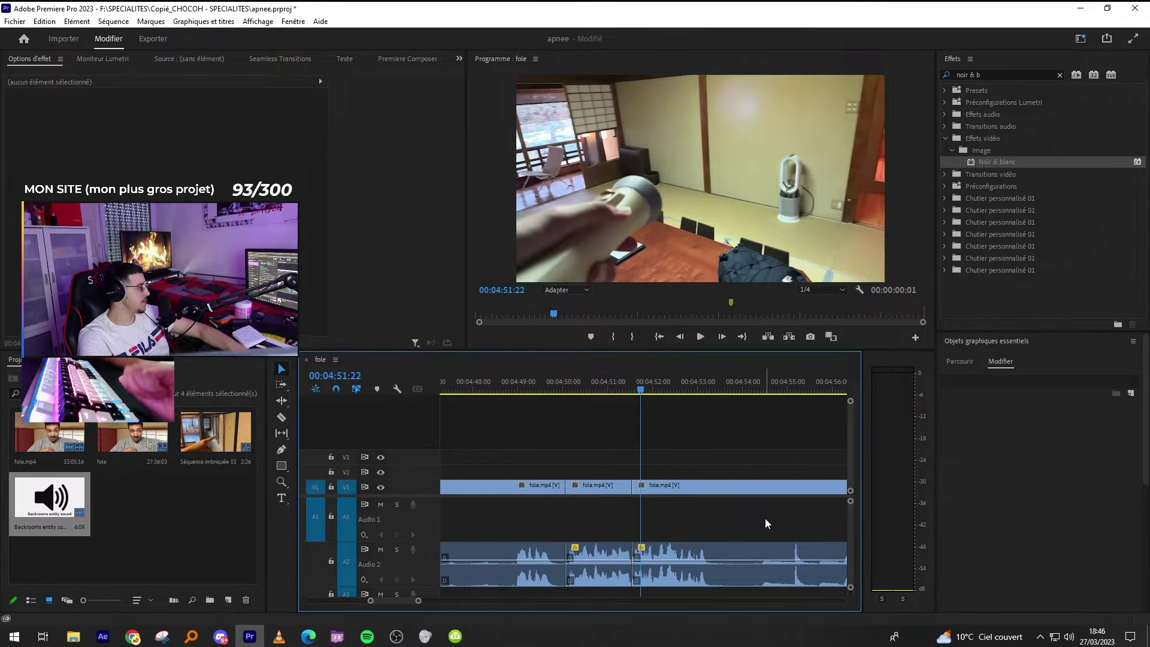
# Play on, split the clip at about 00:04:53:07 where the speech stops, and clear the selection.
pyautogui.press('space')
pyautogui.press('-')
pyautogui.press('=')
pyautogui.scroll(-2, 764, 519)
pyautogui.hotkey('ctrl', 'k')
pyautogui.moveTo(731, 460); pyautogui.dragTo(731, 590)
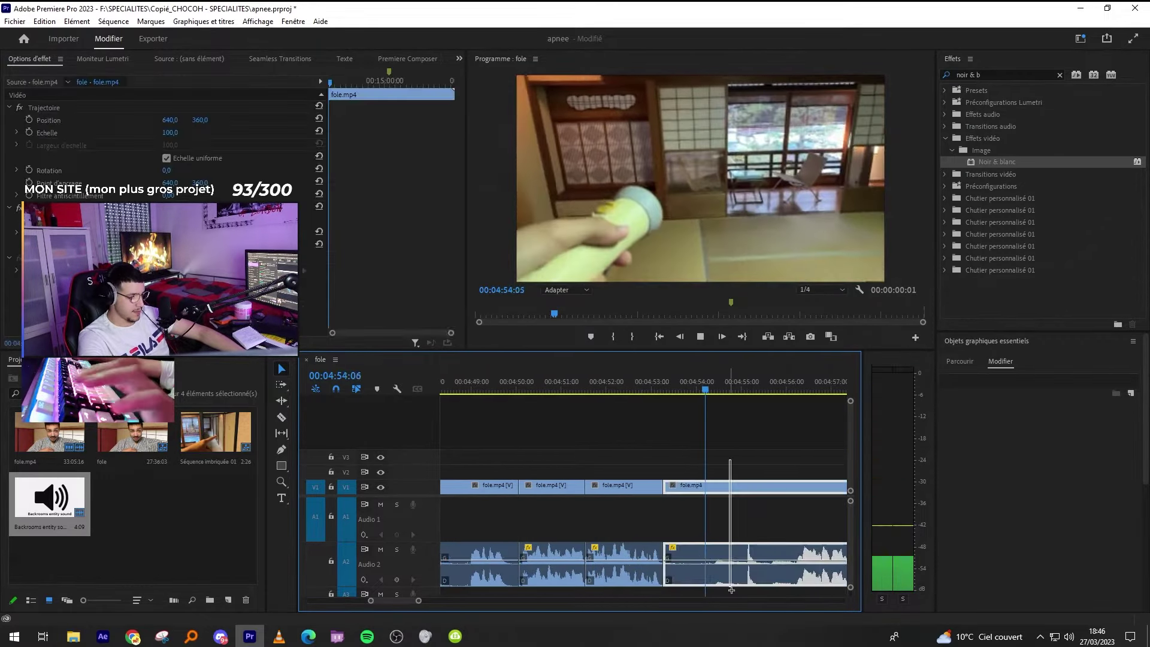
pyautogui.press('=')
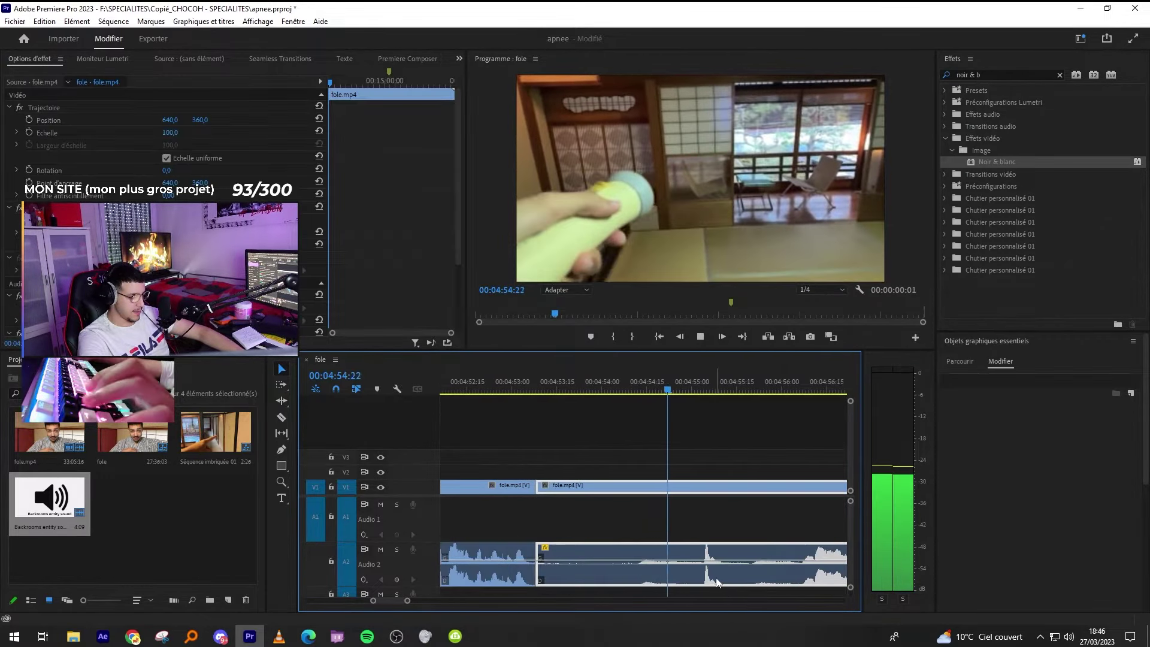
pyautogui.press('-')
pyautogui.click(695, 590)
# Cut at about 00:04:56:22 and ripple-delete the passage between 00:04:53:07 and that cut.
pyautogui.press('c')
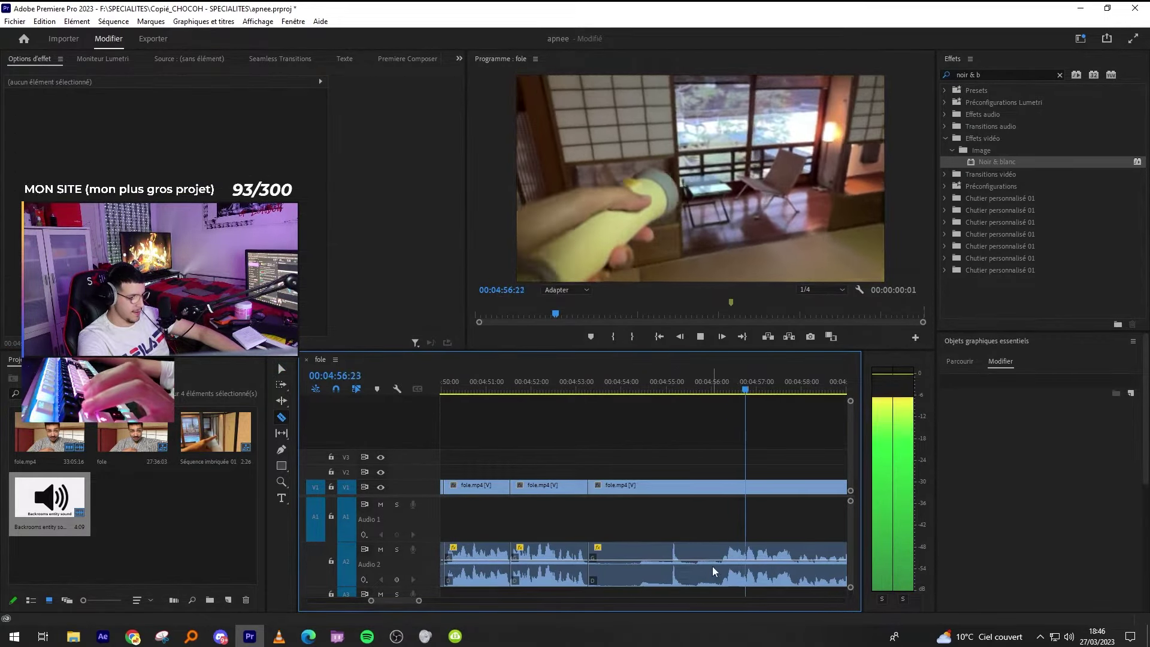
pyautogui.click(751, 563)
pyautogui.press('v')
pyautogui.click(714, 563)
pyautogui.hotkey('shift', 'Delete')
pyautogui.click(713, 565)
pyautogui.press('space')
# Undo the last two timeline changes, play on past the cut at about 00:04:53:07 and clear the selection.
pyautogui.press('=')
pyautogui.press('=')
pyautogui.hotkey('ctrl', 'z')
pyautogui.press('-')
pyautogui.hotkey('ctrl', 'z')
pyautogui.press('-')
pyautogui.press('-')
pyautogui.press('=')
pyautogui.press('=')
pyautogui.click(713, 527)
pyautogui.press('-')
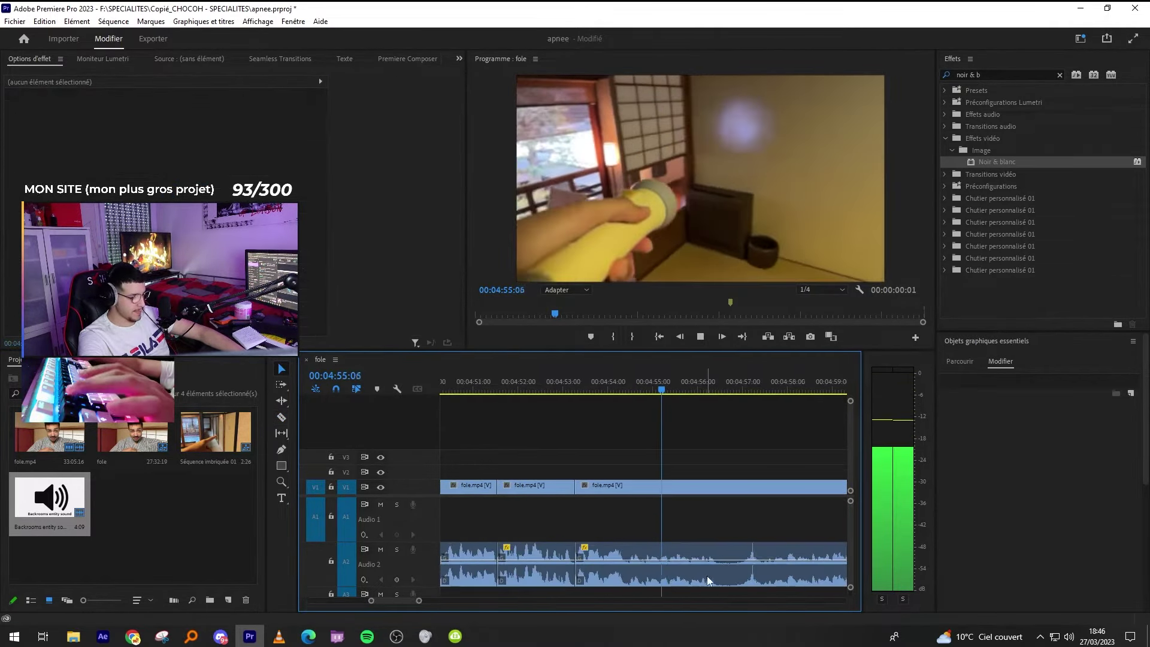
# Try to ripple-delete the short passage starting at about 00:04:56:12.
pyautogui.press('=')
pyautogui.press('c')
pyautogui.click(727, 579)
pyautogui.click(780, 561)
pyautogui.press('v')
pyautogui.click(761, 554)
pyautogui.hotkey('shift', 'Delete')
pyautogui.hotkey('ctrl', 'z')
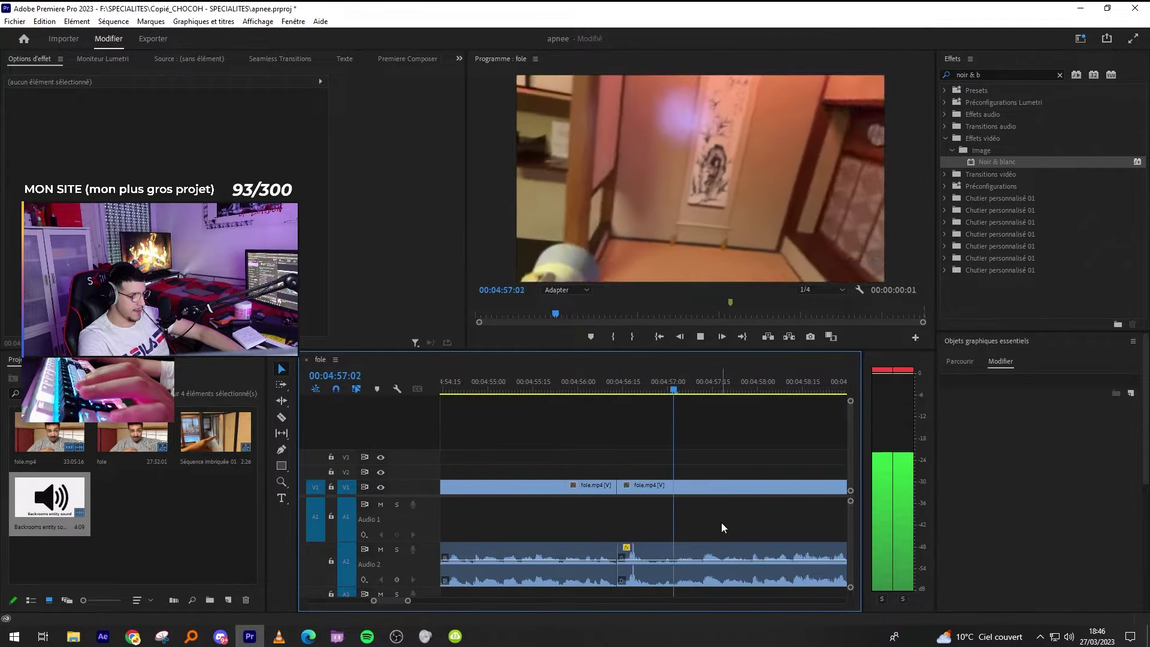
pyautogui.hotkey('ctrl', 'z')
pyautogui.hotkey('ctrl', 'z')
# Ripple-delete the short pause at about 00:04:59:25.
pyautogui.press('-')
pyautogui.press('=')
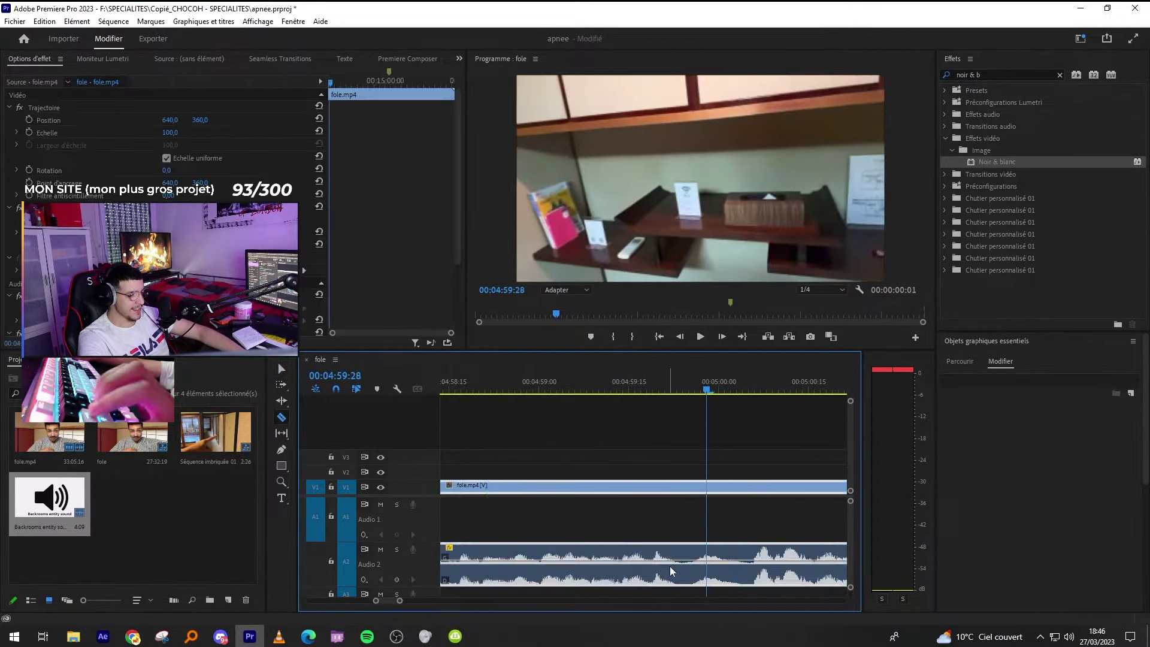
pyautogui.click(720, 538)
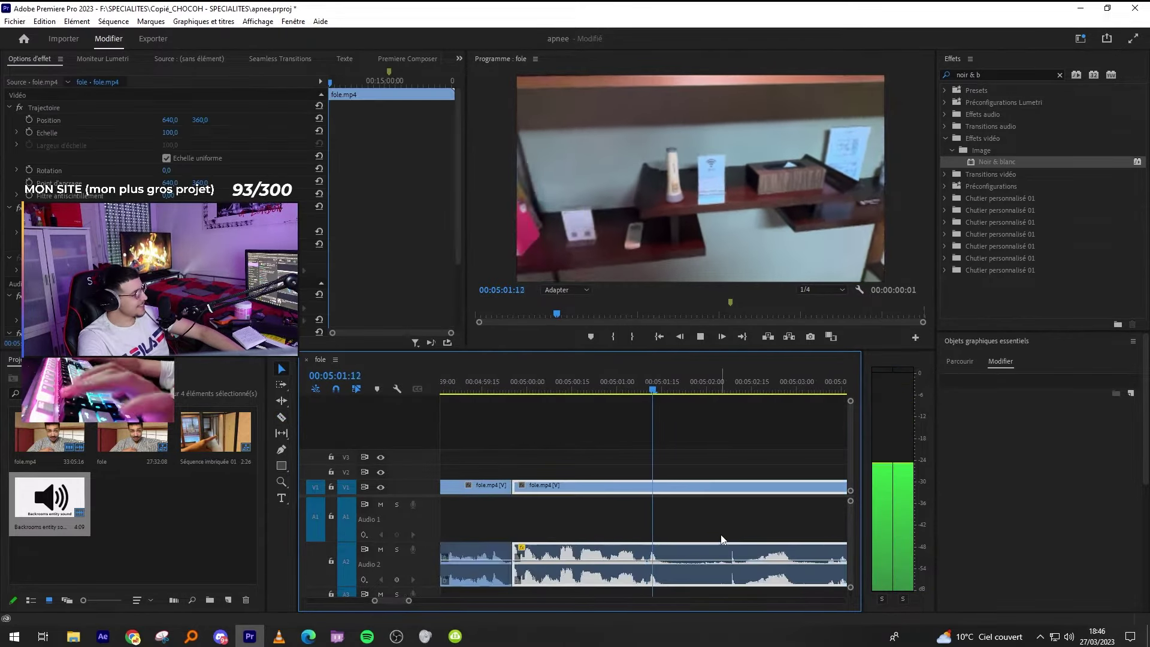
pyautogui.press('=')
# Ripple-delete the pauses at about 00:05:01:13 and 00:05:02:00 and clear the selection.
pyautogui.press('space')
pyautogui.press('-')
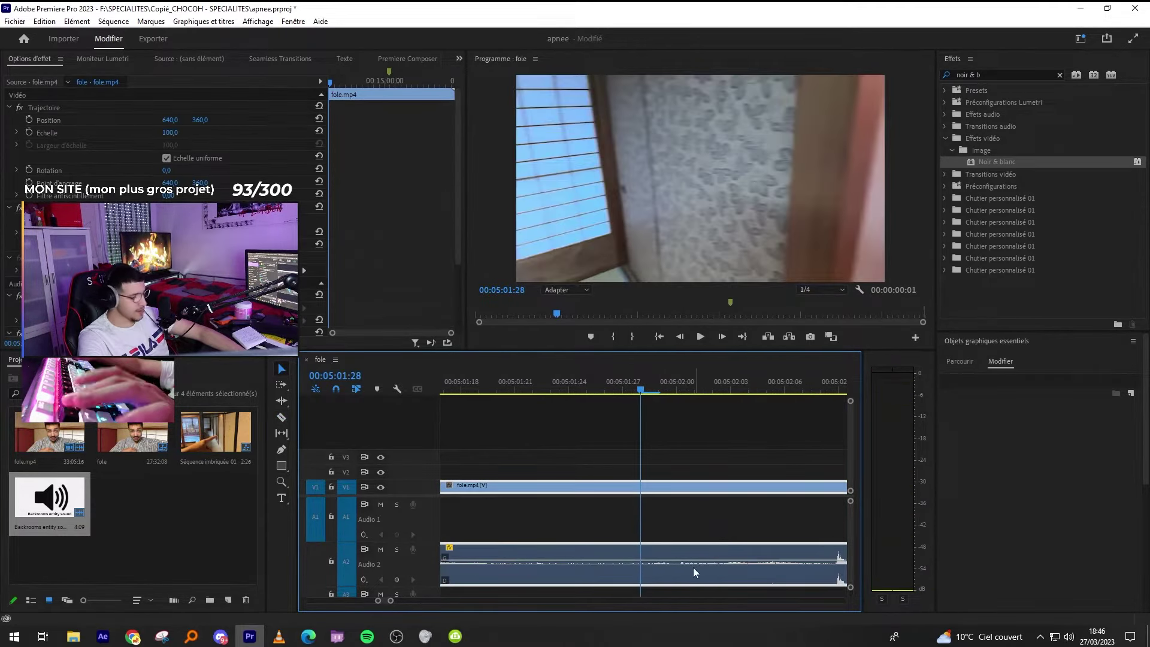
pyautogui.press('q')
pyautogui.press('space')
pyautogui.hotkey('ctrl', 'k')
pyautogui.press('-')
pyautogui.click(739, 513)
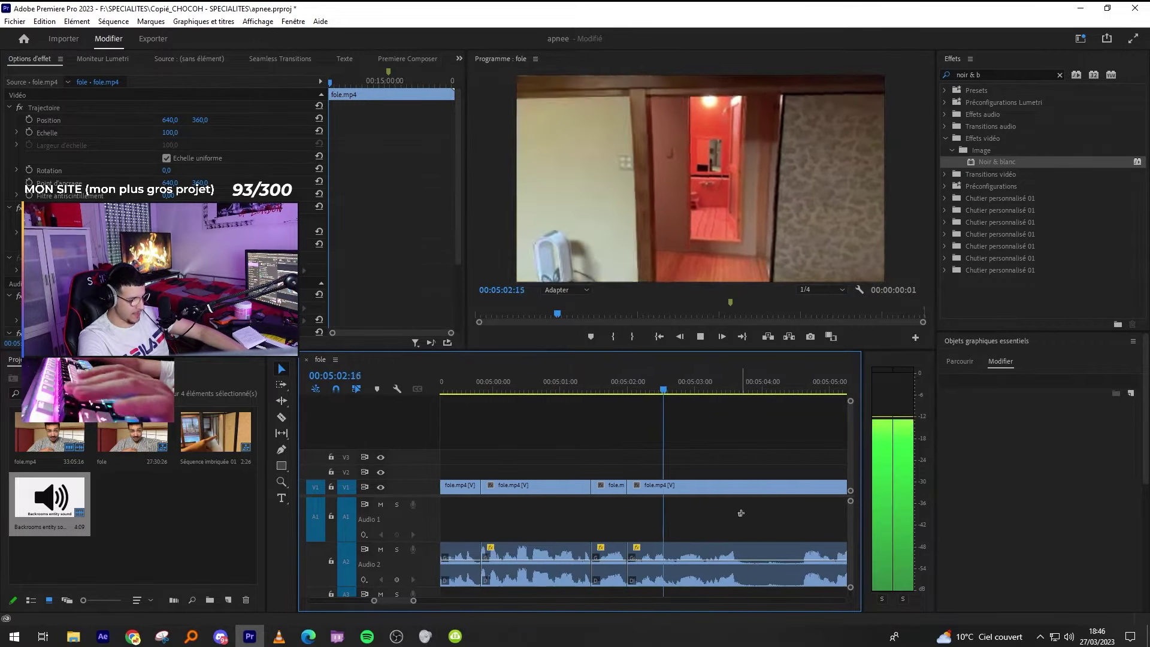
# Cut at about 00:05:03:21 and 00:05:04:16 and ripple-delete the silent segment between the cuts.
pyautogui.press('=')
pyautogui.press('c')
pyautogui.click(747, 582)
pyautogui.press('-')
pyautogui.press('space')
pyautogui.click(754, 572)
pyautogui.press('v')
pyautogui.press('-')
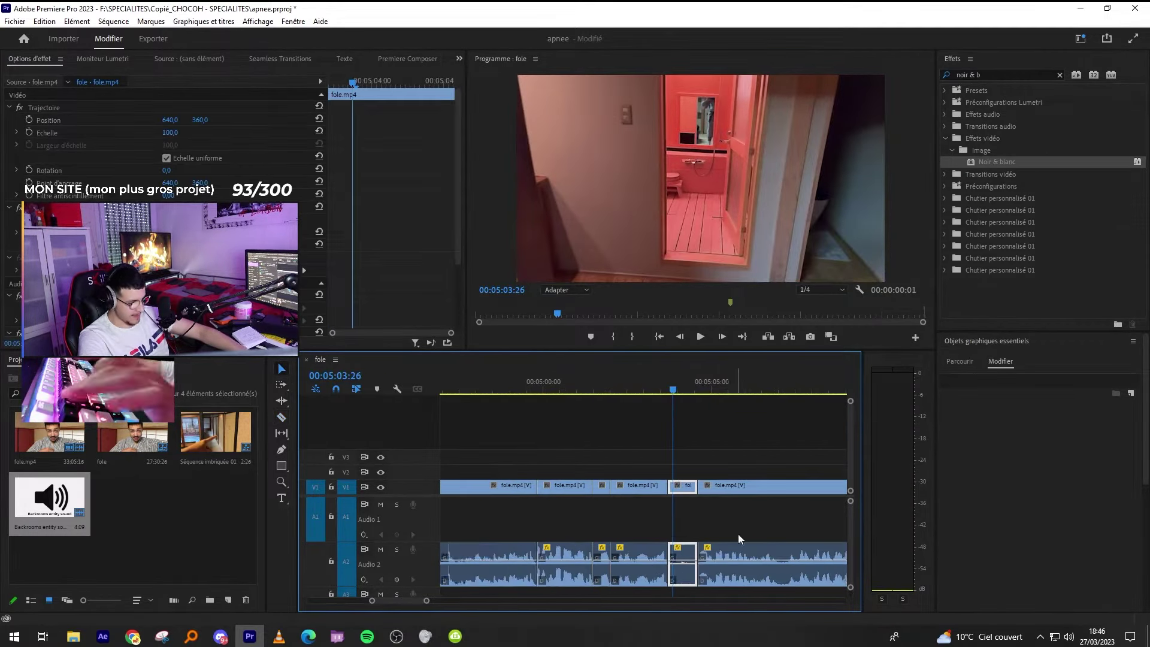
pyautogui.press('=')
pyautogui.press('=')
pyautogui.keyDown('shift'); pyautogui.click(613, 549); pyautogui.keyUp('shift')
pyautogui.click(693, 486)
pyautogui.hotkey('shift', 'Delete')
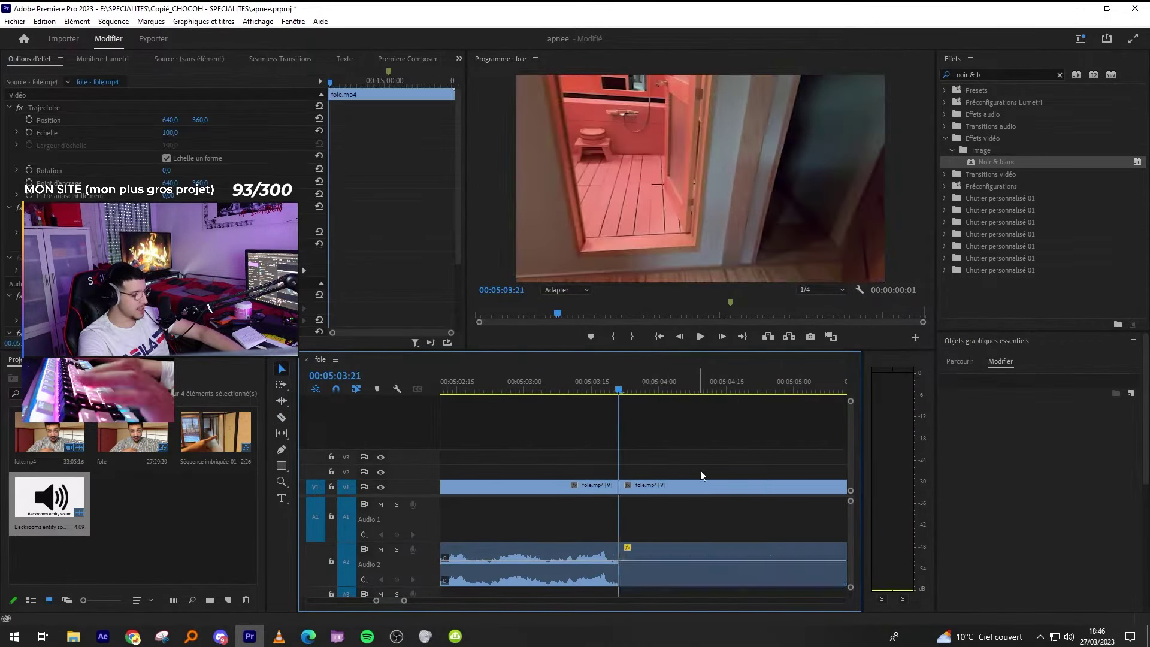
# Play the fole sequence onward from about 00:05:03:21 to check the speech for the next pause.
pyautogui.press('space')
pyautogui.press('space')
pyautogui.press('Right')
pyautogui.press('Right')
pyautogui.press('Right')
pyautogui.press('Right')
pyautogui.press('Right')
pyautogui.press('Right')
pyautogui.press('Right')
pyautogui.press('Right')
pyautogui.press('Right')
pyautogui.press('space')
pyautogui.press('-')
pyautogui.press('-')
pyautogui.press('c')
pyautogui.press('=')
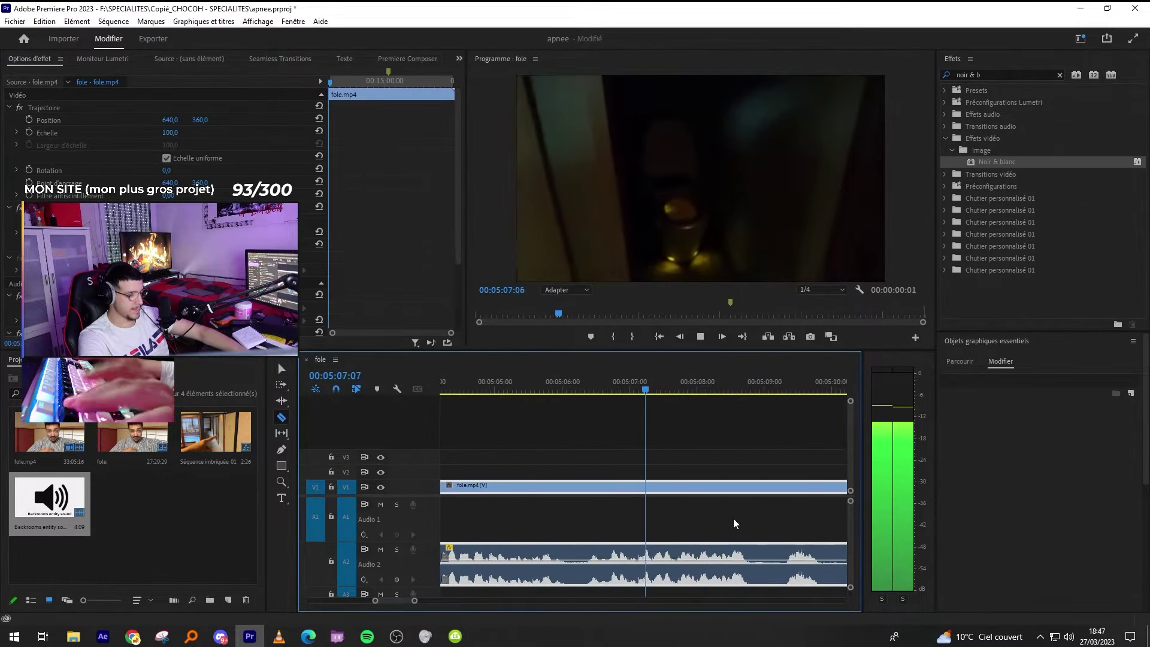
# Cut around the pause at about 00:05:08:26 and ripple-delete the segment between the cuts.
pyautogui.press('-')
pyautogui.press('=')
pyautogui.click(730, 547)
pyautogui.press('-')
pyautogui.press('=')
pyautogui.press('v')
pyautogui.click(709, 533)
pyautogui.press('=')
pyautogui.hotkey('ctrl', 'k')
pyautogui.moveTo(735, 523); pyautogui.dragTo(777, 567)
pyautogui.hotkey('shift', 'Delete')
# Cut around the short pauses at about 00:05:09:14 and 00:05:10:12 and ripple-delete them.
pyautogui.press('space')
pyautogui.press('-')
pyautogui.press('-')
pyautogui.press('=')
pyautogui.press('=')
pyautogui.press('=')
pyautogui.press('space')
pyautogui.press('-')
pyautogui.hotkey('ctrl', 'k')
pyautogui.hotkey('ctrl', 'k')
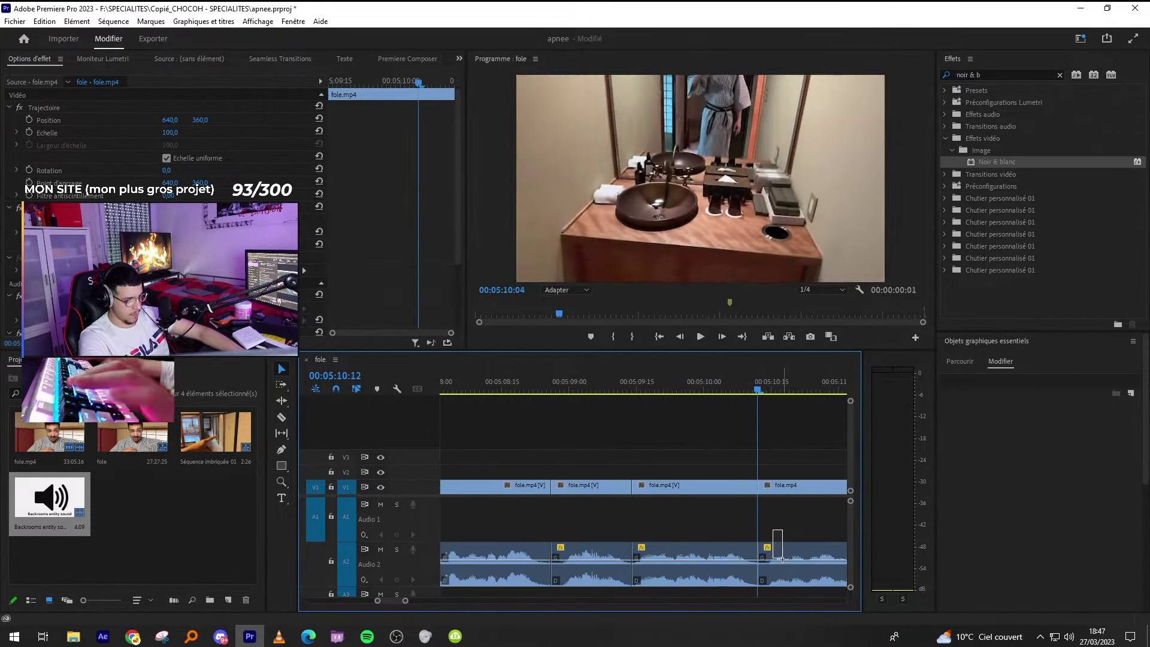
pyautogui.hotkey('shift', 'Delete')
# Cut the clip at both ends of the silence starting at about 00:05:14:09 and ripple-delete that segment.
pyautogui.press('space')
pyautogui.press('space')
pyautogui.press('space')
pyautogui.press('space')
pyautogui.press('-')
pyautogui.moveTo(710, 475); pyautogui.dragTo(711, 566)
pyautogui.press('space')
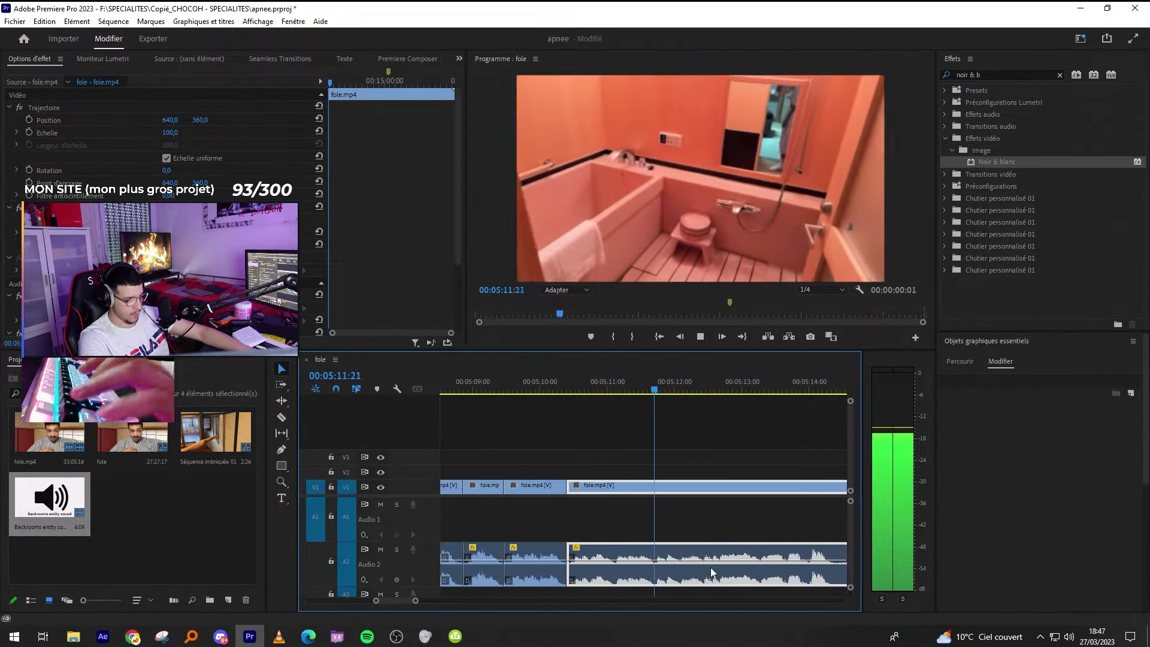
pyautogui.click(714, 526)
pyautogui.press('=')
pyautogui.press('-')
pyautogui.press('c')
pyautogui.click(769, 571)
pyautogui.press('-')
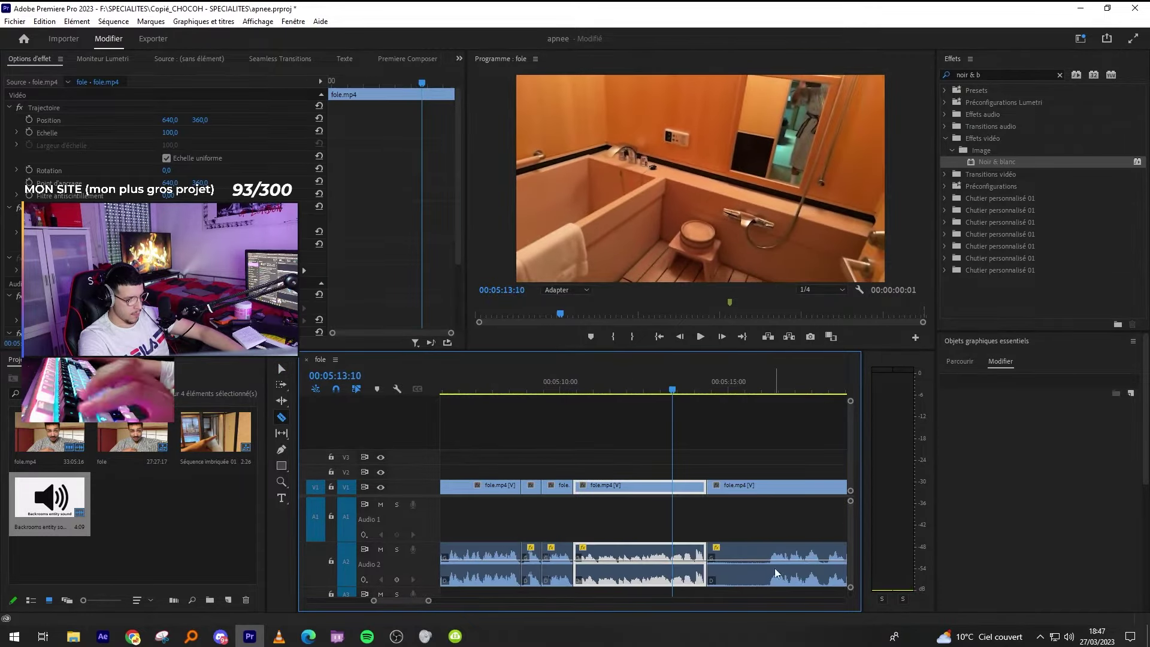
pyautogui.click(774, 568)
pyautogui.press('v')
pyautogui.click(753, 542)
pyautogui.hotkey('shift', 'Delete')
# Play back the join at about 00:05:14:09 to check the transition between the clips.
pyautogui.press('=')
pyautogui.press('=')
pyautogui.press('=')
pyautogui.press('space')
pyautogui.click(697, 544)
pyautogui.press('-')
pyautogui.press('space')
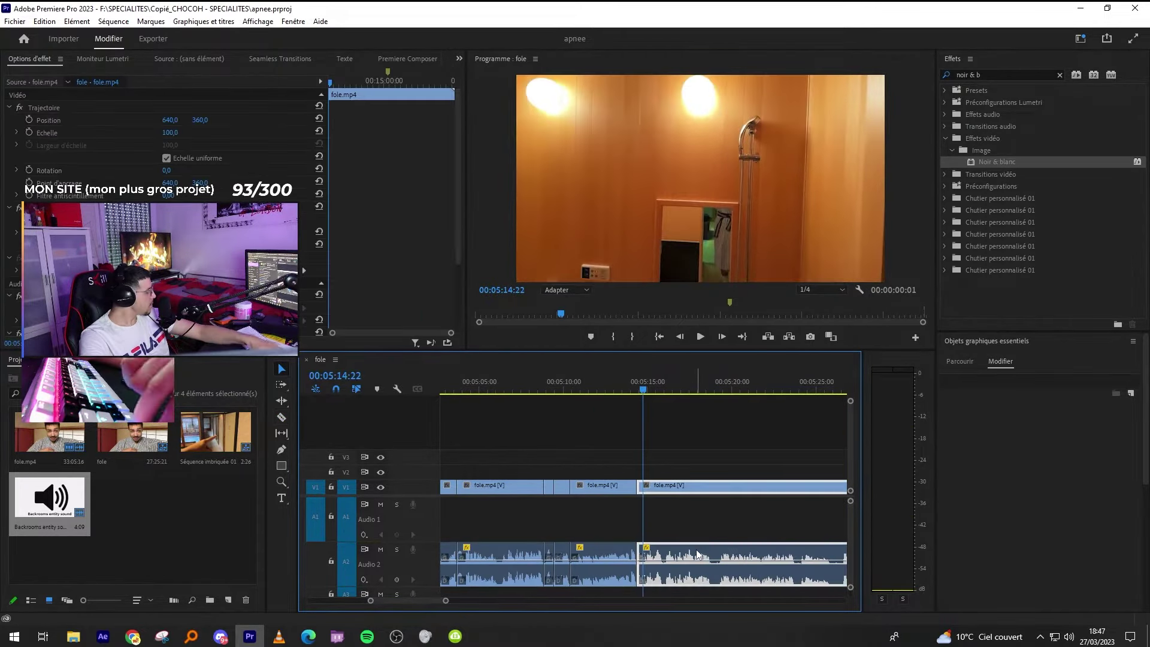
pyautogui.press('space')
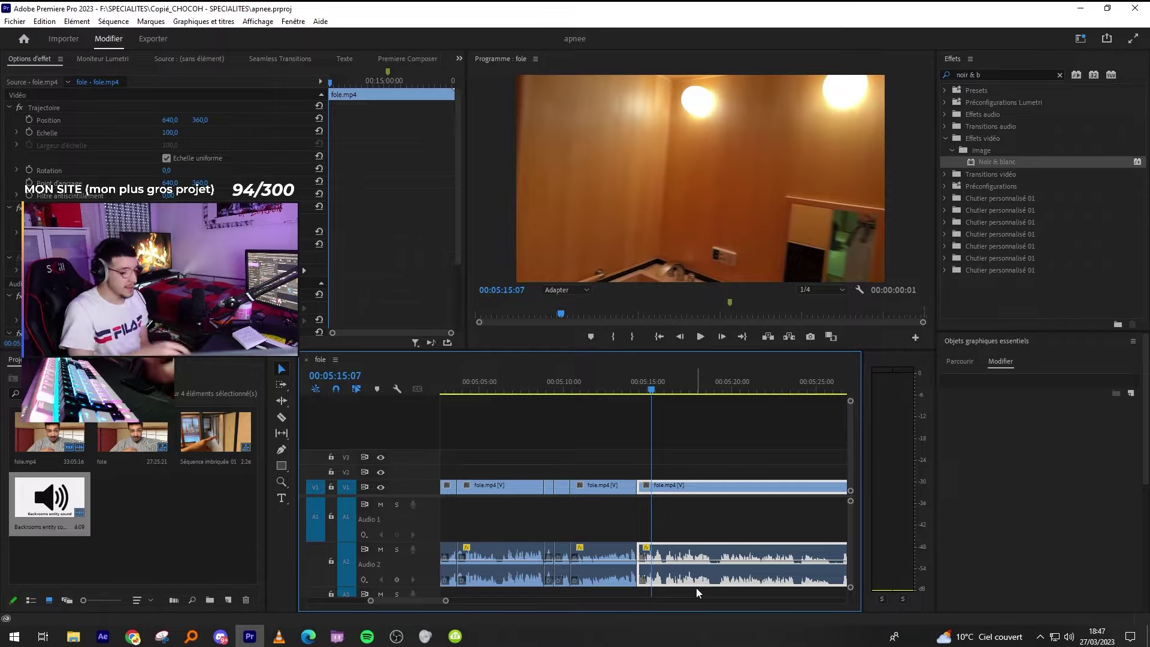
# Put away the screenshot tool window and move the playhead back to about 00:05:13:24 with no clip selected.
pyautogui.click(395, 636)
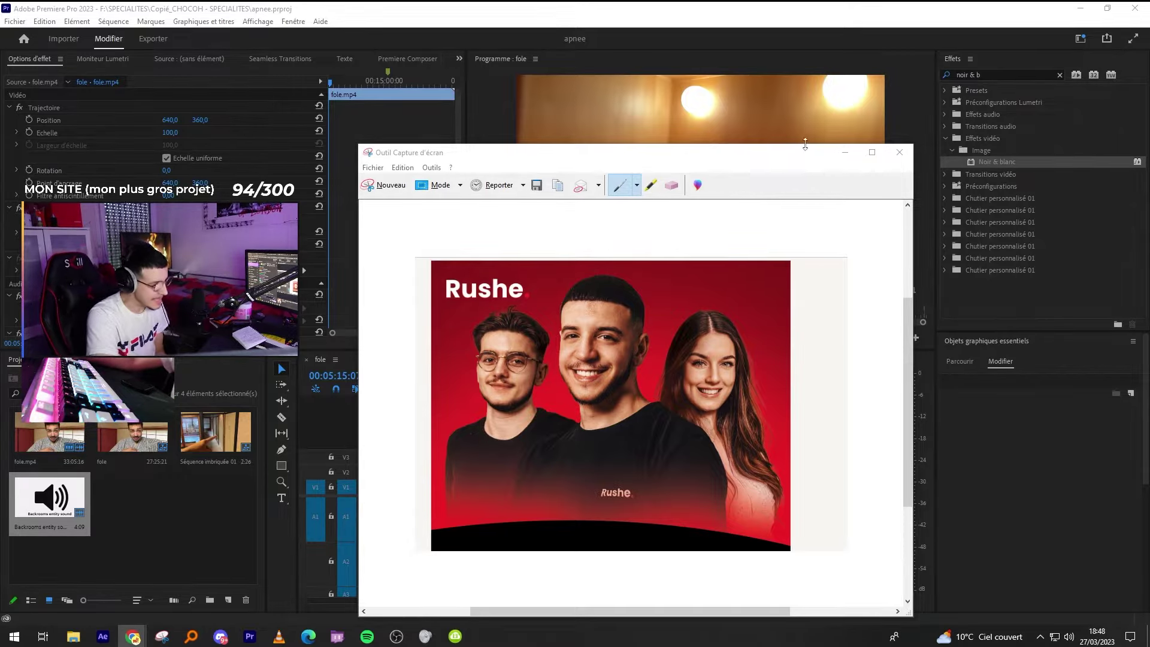
pyautogui.click(845, 159)
pyautogui.click(627, 383)
pyautogui.press('=')
pyautogui.press('=')
pyautogui.click(734, 432)
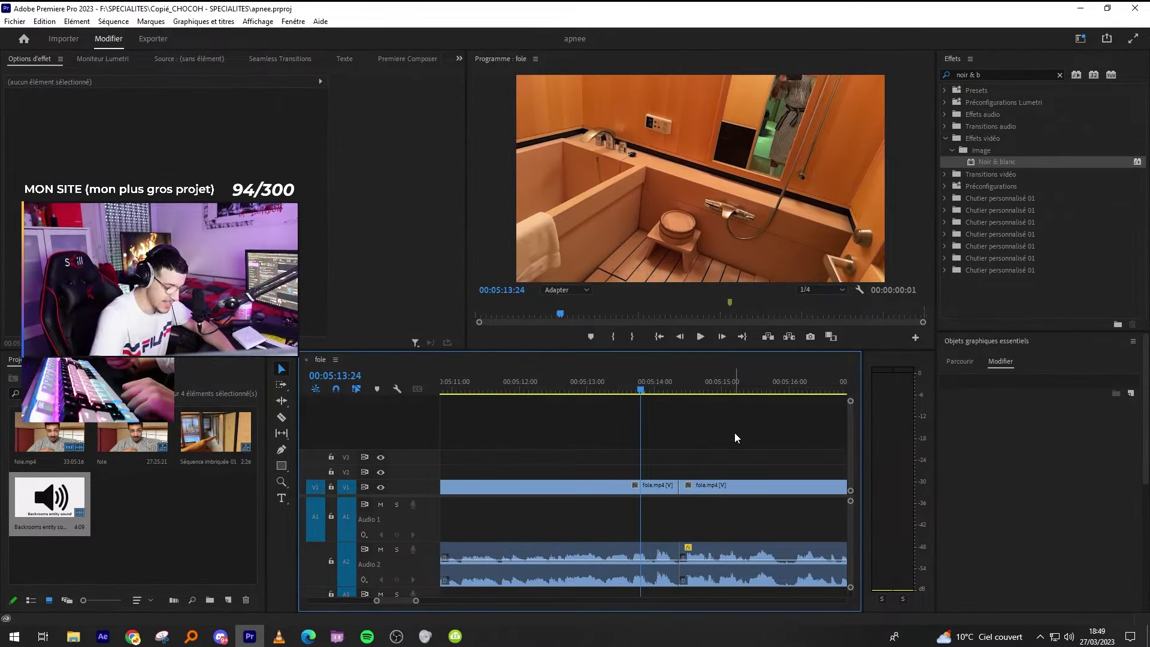
# Switch to Discord, look through the latest welcome cards in the bienvenue channel, and minimize Discord.
pyautogui.hotkey('alt', 'Tab')
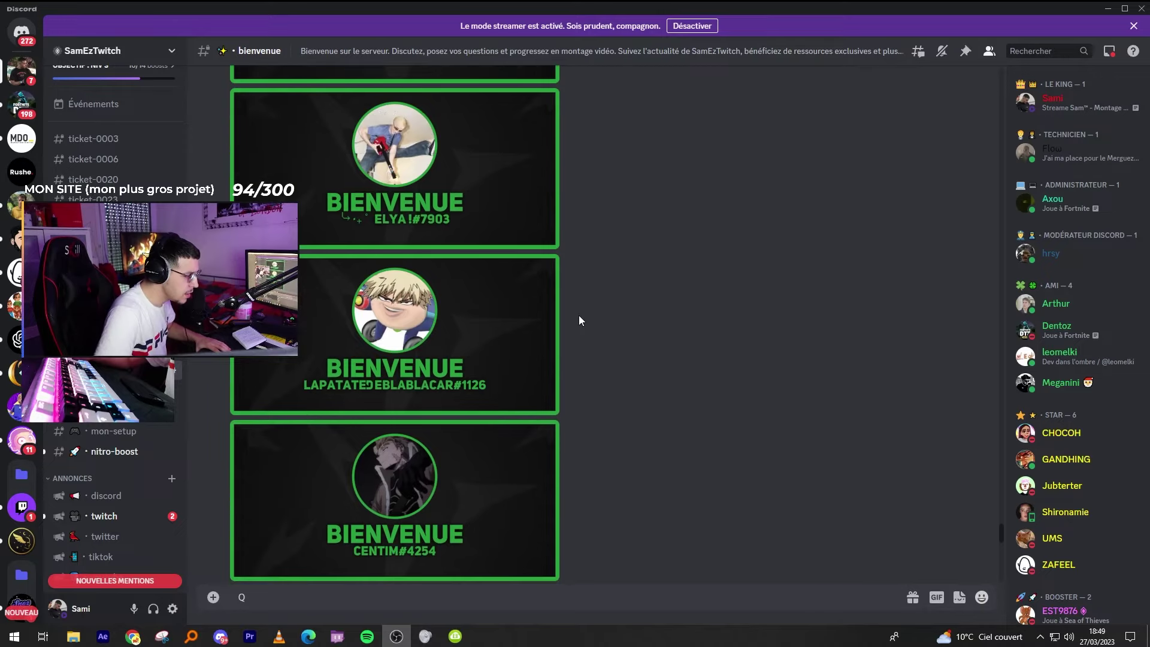
pyautogui.scroll(5, 579, 316)
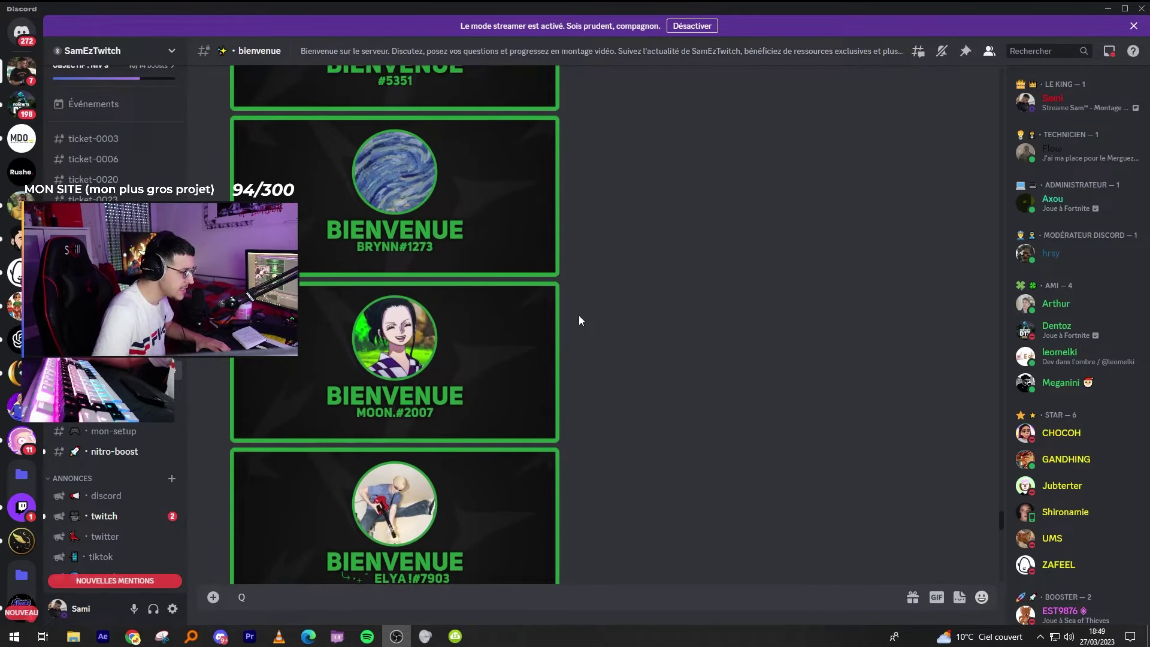
pyautogui.scroll(-8, 400, 197)
pyautogui.scroll(-2, 400, 279)
pyautogui.scroll(-6, 400, 279)
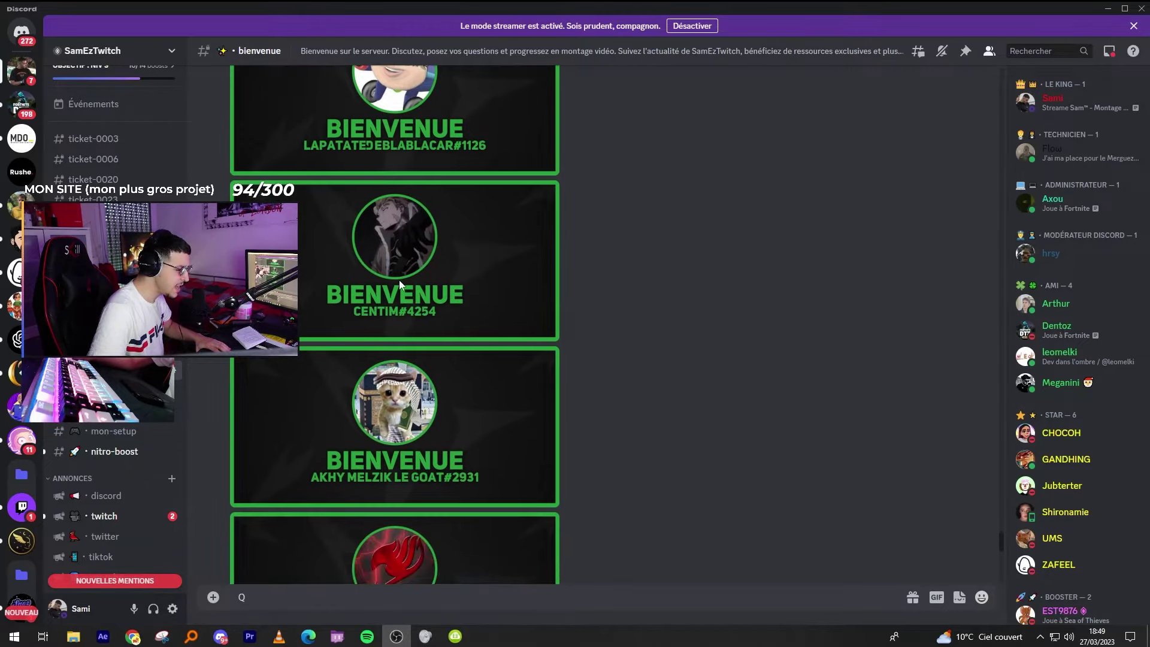
pyautogui.scroll(-10, 418, 325)
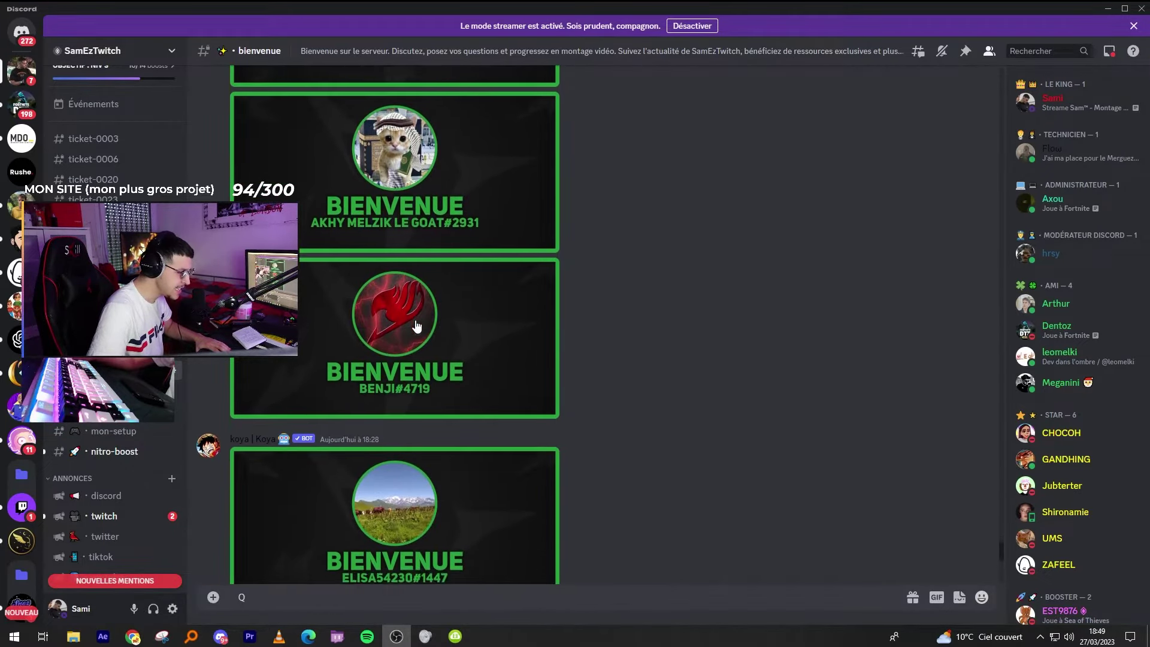
pyautogui.scroll(-2, 424, 338)
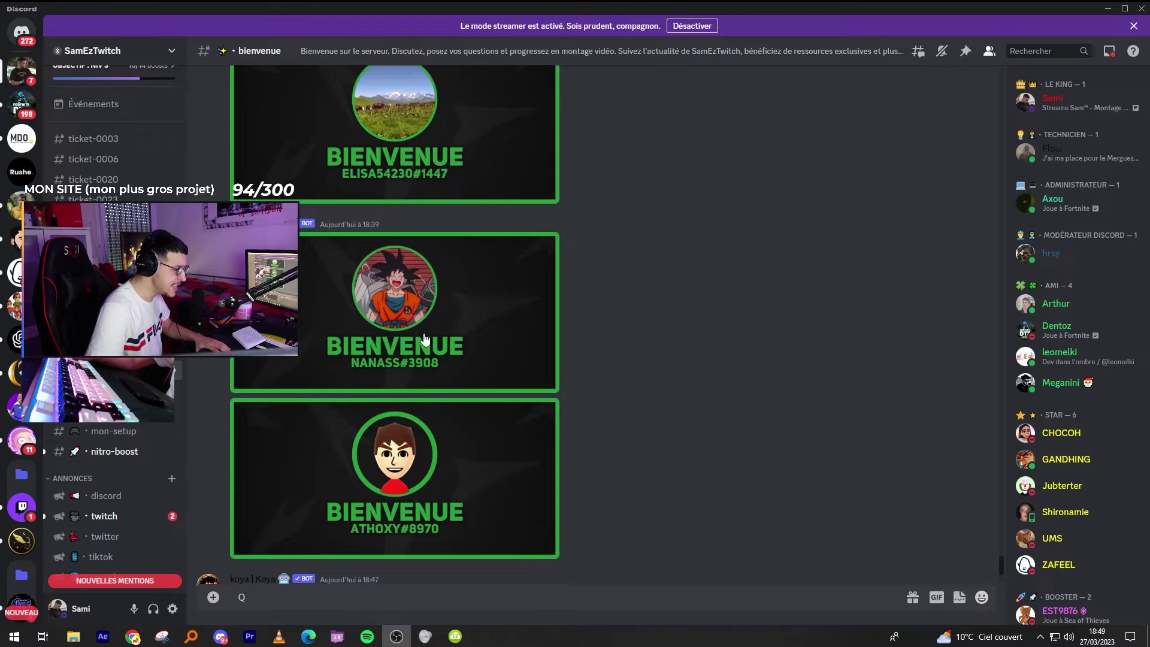
pyautogui.click(427, 179)
pyautogui.press('Escape')
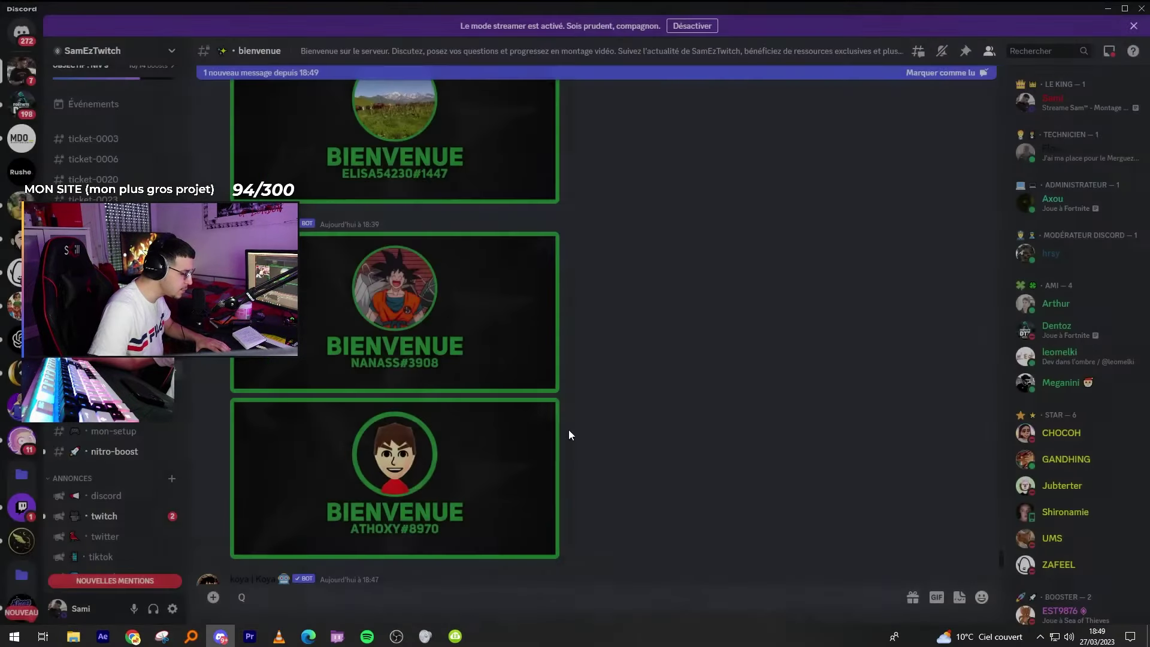
pyautogui.scroll(-7, 518, 363)
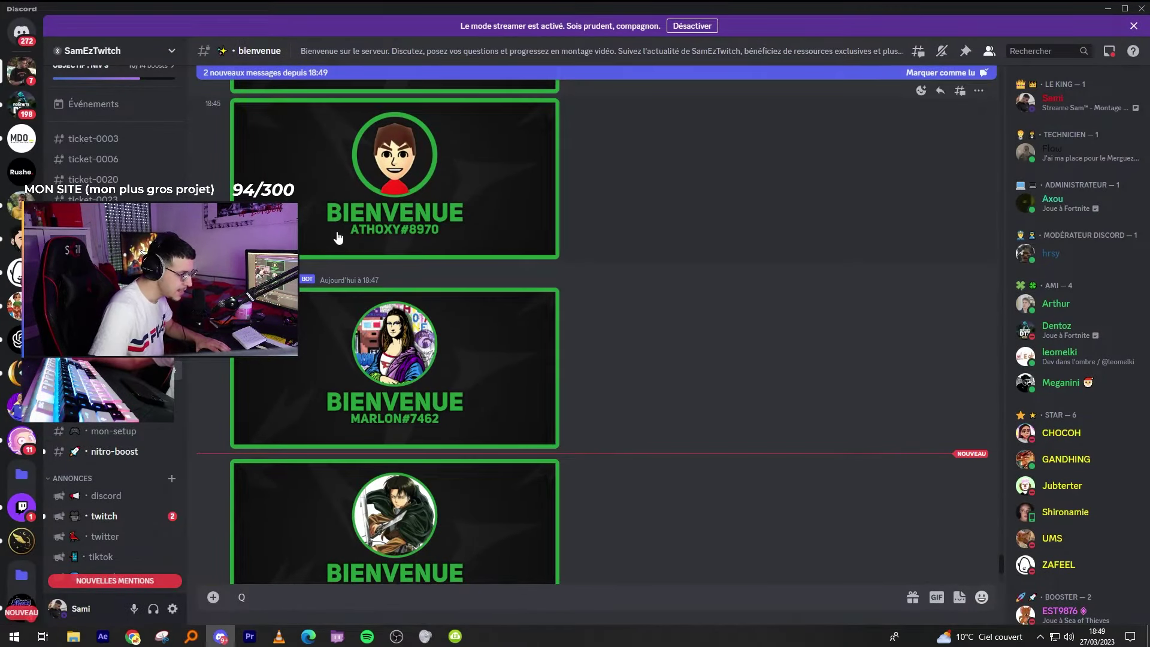
pyautogui.scroll(-5, 458, 360)
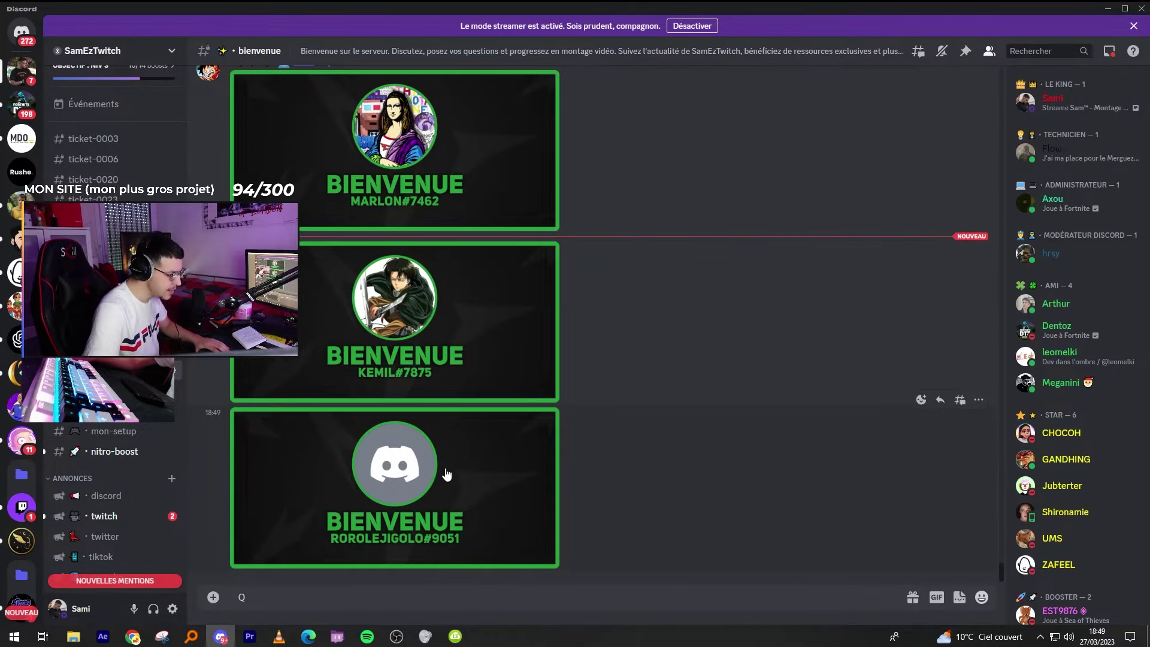
pyautogui.click(1107, 9)
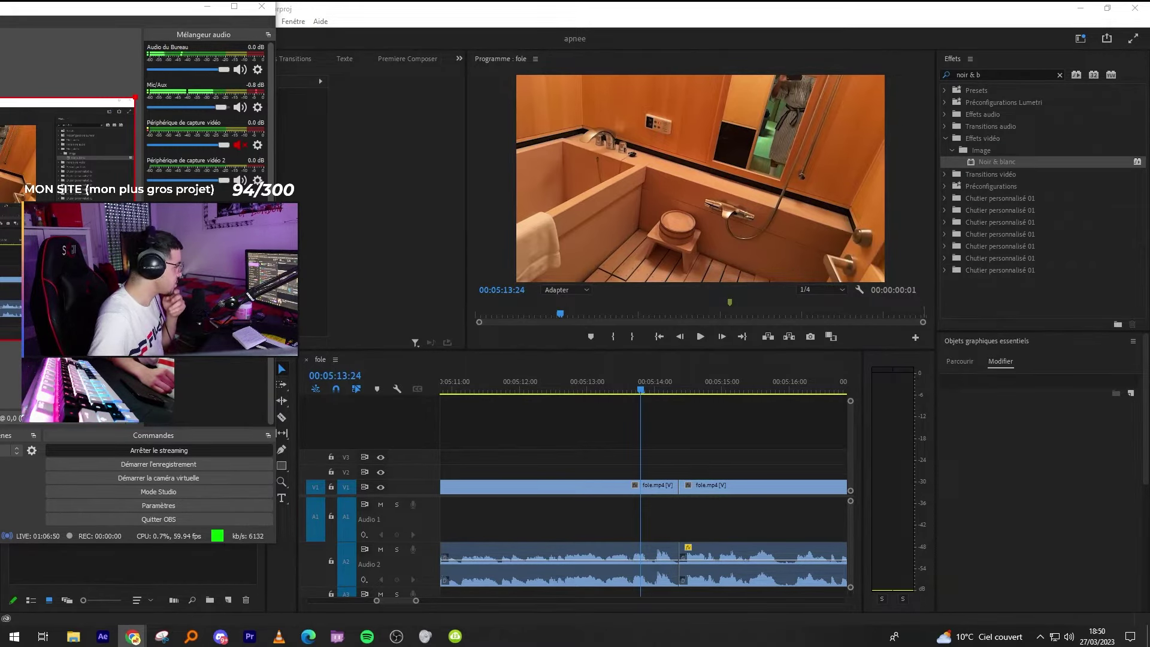
# Cut around the brief pause at about 00:05:15:26 and ripple-delete the segment between the cuts.
pyautogui.click(716, 453)
pyautogui.press('space')
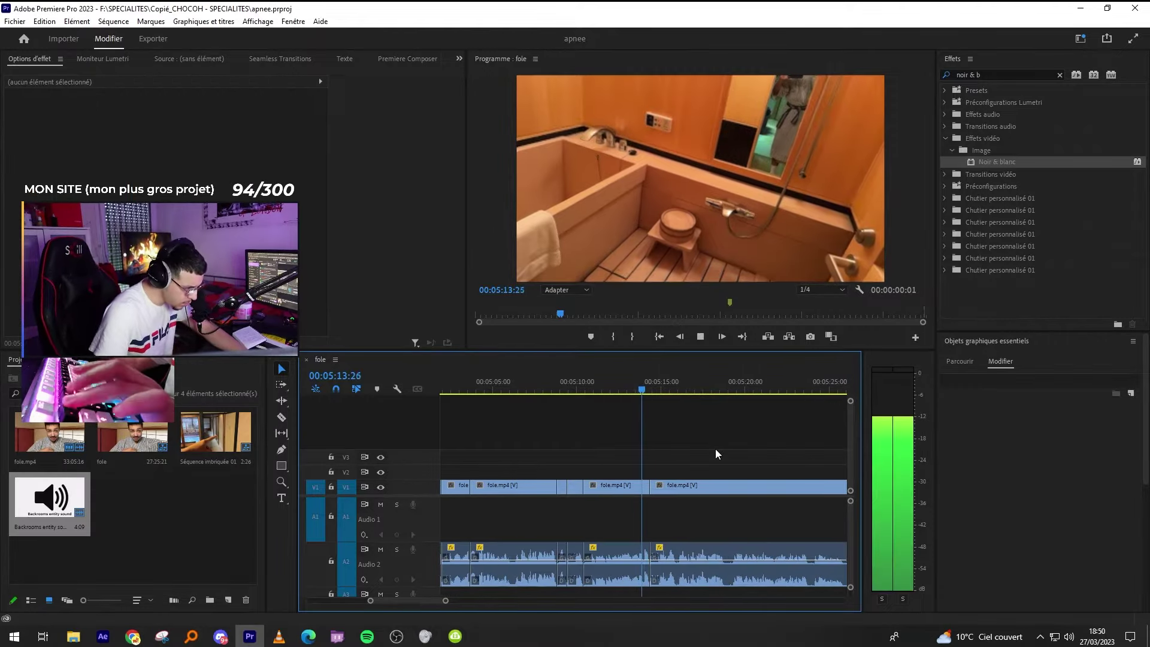
pyautogui.press('-')
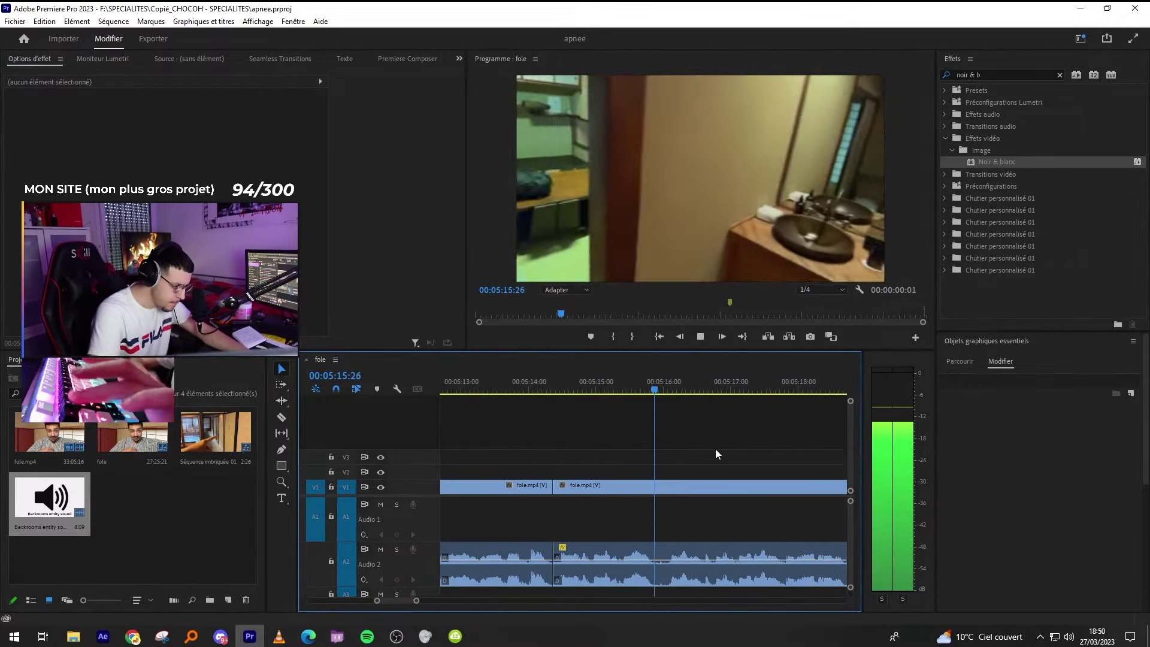
pyautogui.press('=')
pyautogui.press('c')
pyautogui.click(604, 576)
pyautogui.click(619, 576)
pyautogui.press('v')
pyautogui.click(609, 575)
pyautogui.hotkey('shift', 'Delete')
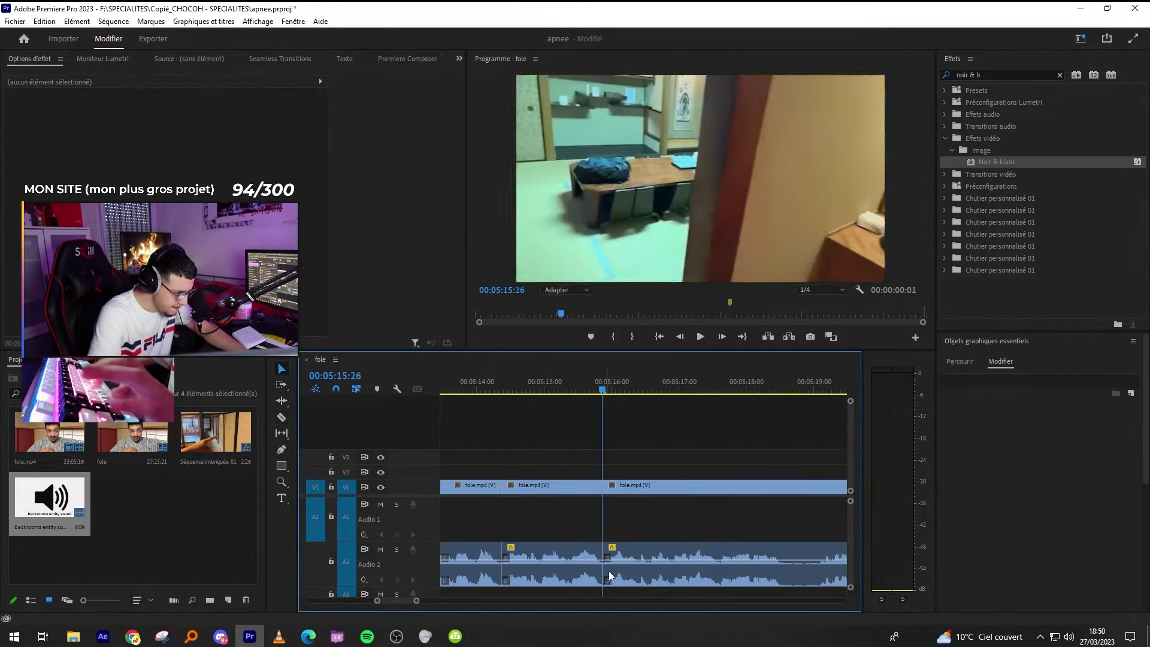
# Play on from about 00:05:15:26 and cut the clip at the next pause in the speech.
pyautogui.press('space')
pyautogui.press('-')
pyautogui.press('-')
pyautogui.press('-')
pyautogui.press('=')
pyautogui.press('=')
pyautogui.press('=')
pyautogui.press('c')
pyautogui.click(693, 572)
pyautogui.press('v')
pyautogui.click(733, 577)
pyautogui.click(753, 538)
# Cut on both sides of the pause at about 00:05:22:27 and ripple-delete the piece between the cuts.
pyautogui.press('-')
pyautogui.press('-')
pyautogui.press('c')
pyautogui.press('=')
pyautogui.click(767, 575)
pyautogui.click(799, 572)
pyautogui.press('v')
pyautogui.click(784, 572)
pyautogui.hotkey('shift', 'Delete')
# Cut around the pauses at about 00:05:24:18 and 00:05:25:10, ripple-delete them and clear the selection.
pyautogui.click(756, 574)
pyautogui.press('c')
pyautogui.click(744, 574)
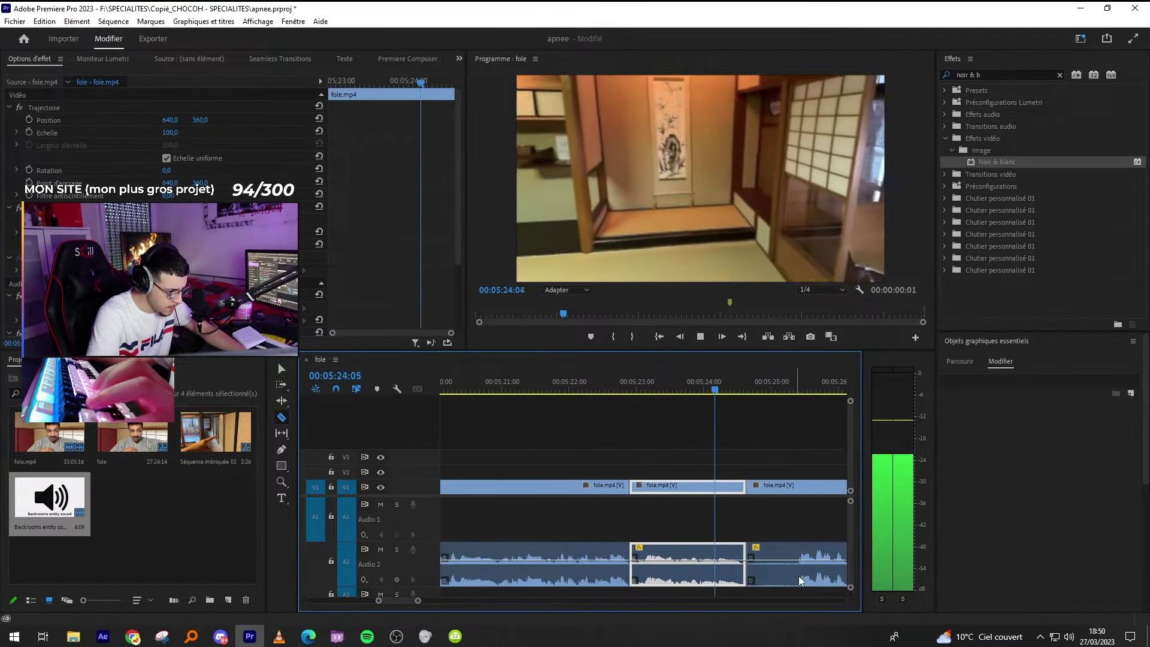
pyautogui.click(799, 576)
pyautogui.press('v')
pyautogui.click(778, 572)
pyautogui.hotkey('shift', 'Delete')
pyautogui.scroll(-2, 672, 587)
pyautogui.press('space')
pyautogui.click(665, 572)
pyautogui.press('v')
pyautogui.click(703, 520)
pyautogui.press('space')
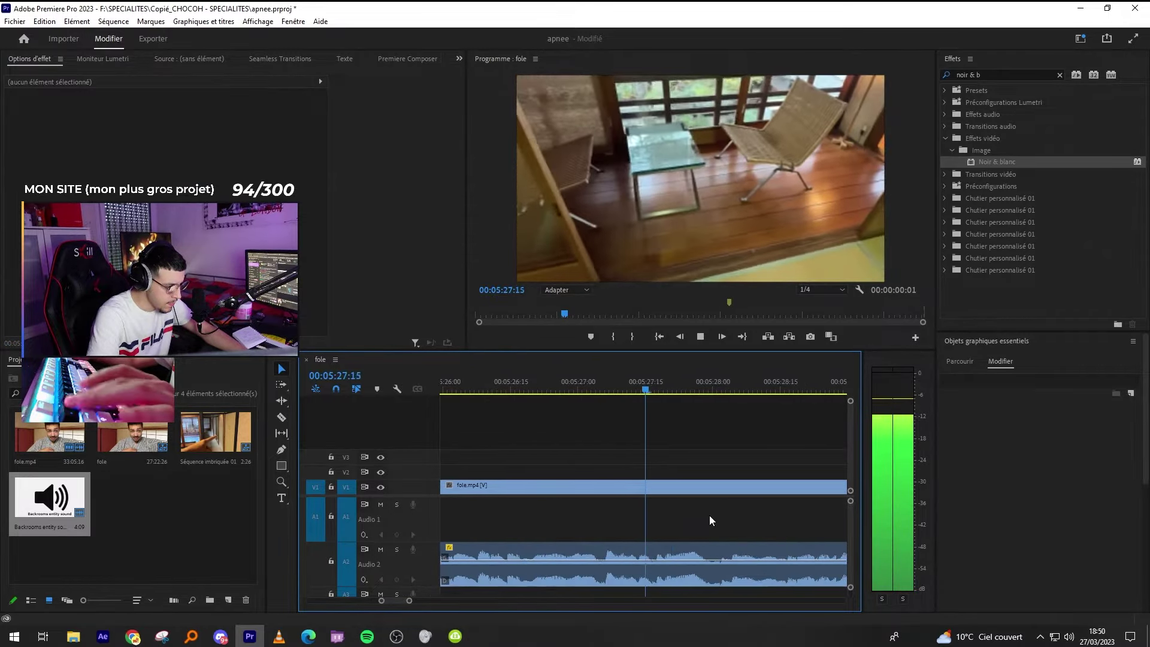
# Cut at about 00:05:29:05 and 00:05:29:15 and ripple-delete the short segment between the cuts.
pyautogui.press('c')
pyautogui.click(671, 579)
pyautogui.click(693, 579)
pyautogui.press('v')
pyautogui.click(684, 579)
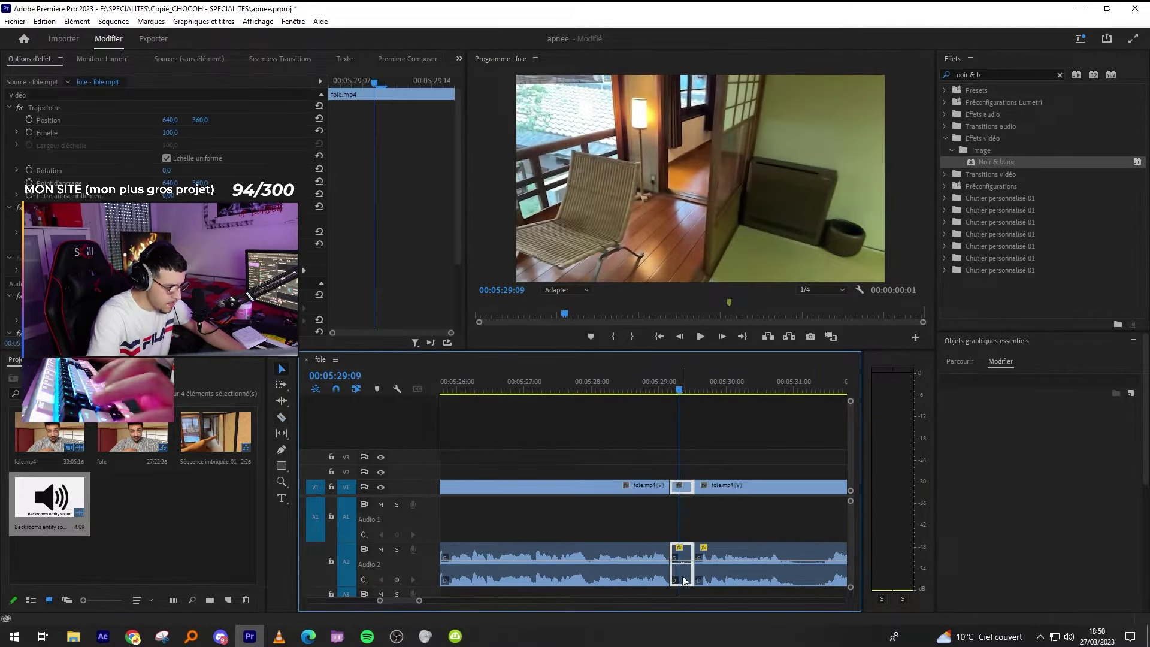
pyautogui.hotkey('shift', 'Delete')
# Cut around the pause at about 00:05:30:19 and ripple-delete it.
pyautogui.press('c')
pyautogui.click(716, 580)
pyautogui.hotkey('shift', 'Delete')
# Cut around the silences at about 00:05:35:05 and 00:05:36:19 and ripple-delete them.
pyautogui.press('space')
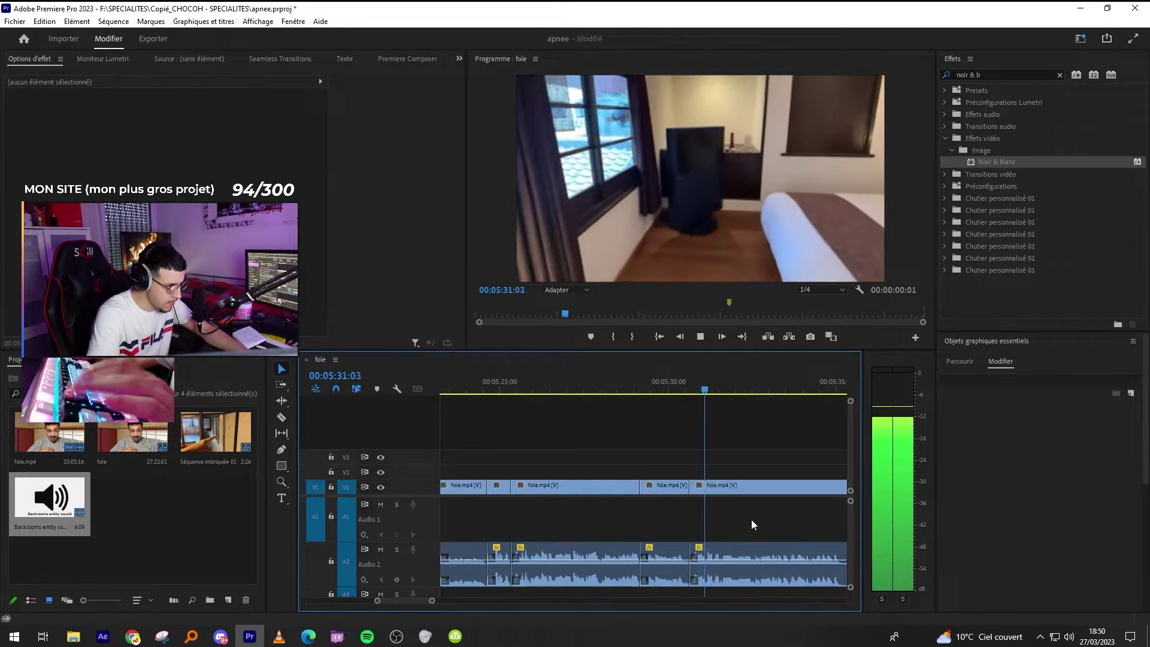
pyautogui.press('c')
pyautogui.press('-')
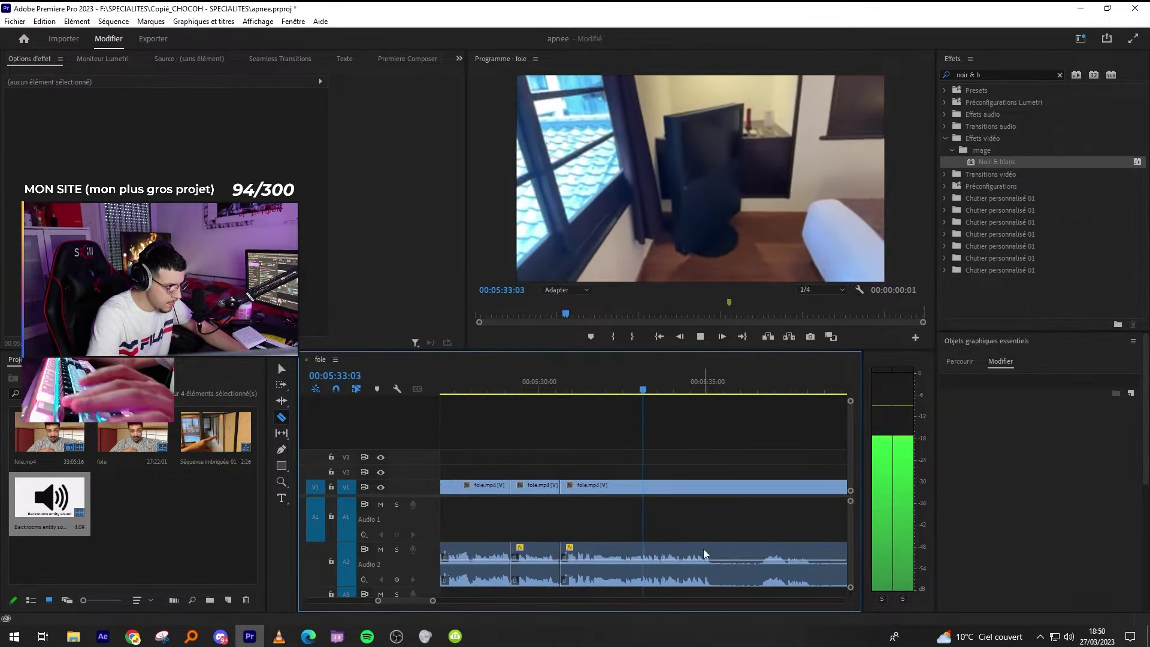
pyautogui.press('=')
pyautogui.press('-')
pyautogui.click(698, 569)
pyautogui.press('v')
pyautogui.click(742, 579)
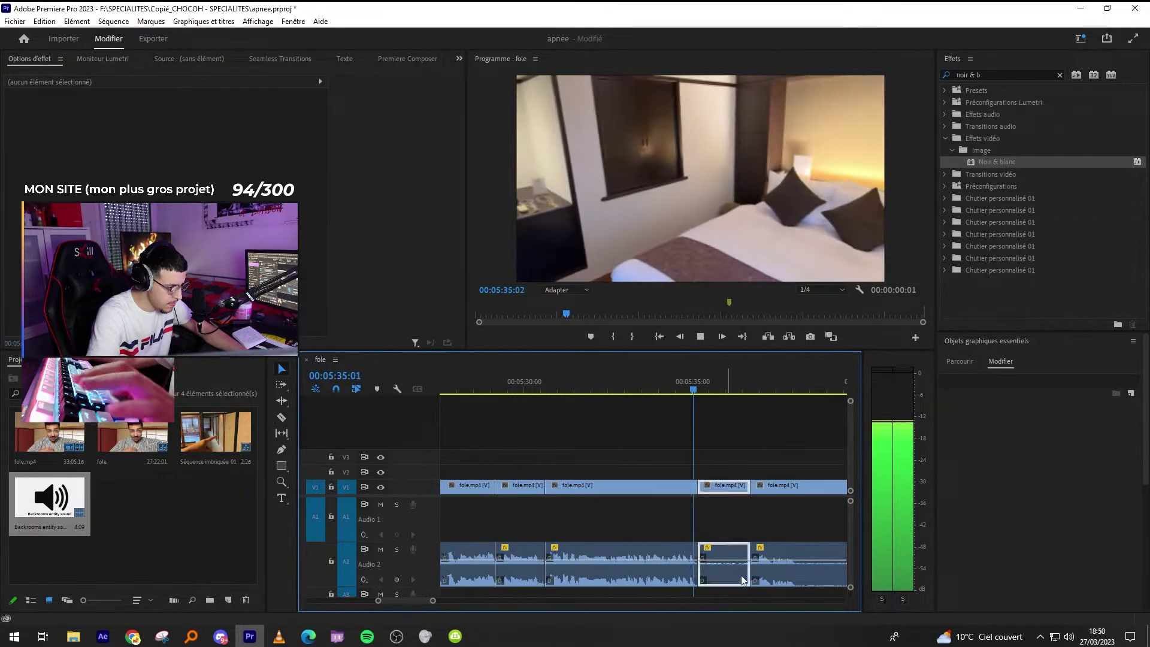
pyautogui.press('=')
pyautogui.press('=')
pyautogui.hotkey('shift', 'Delete')
pyautogui.press('-')
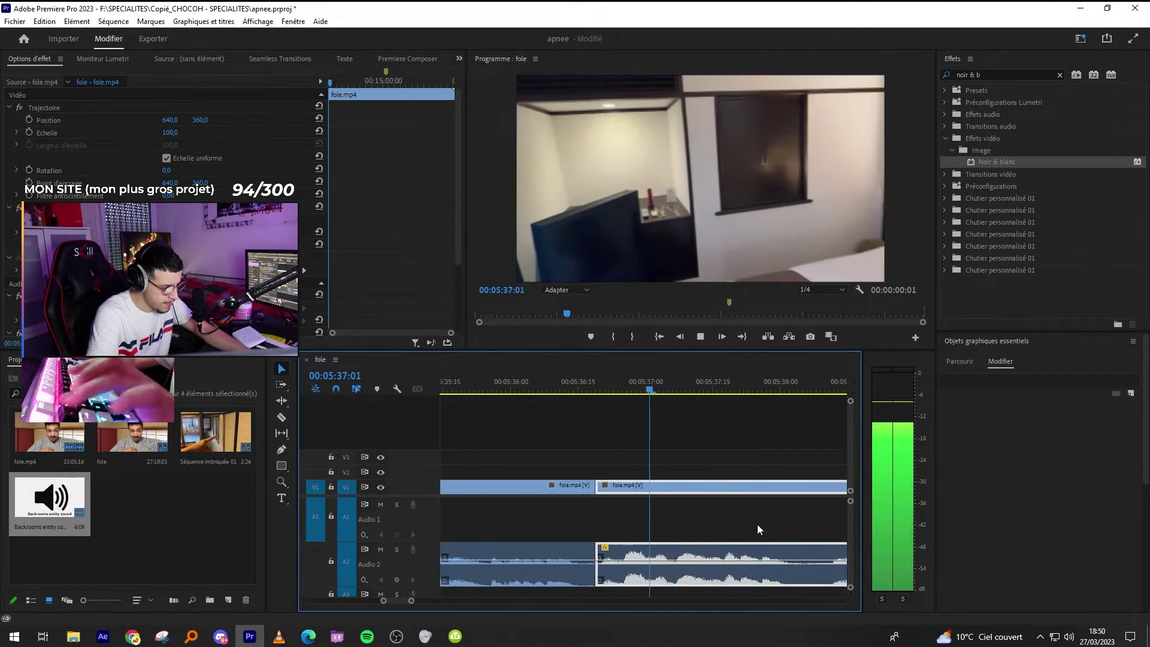
# Cut around the brief pause at about 00:05:38:03 and ripple-delete the segment between the cuts.
pyautogui.press('-')
pyautogui.press('c')
pyautogui.click(693, 579)
pyautogui.click(709, 578)
pyautogui.press('v')
pyautogui.click(699, 578)
pyautogui.hotkey('shift', 'Delete')
# Cut around the silence from about 00:05:38:22 to 00:05:40:10 and ripple-delete the segment between the cuts.
pyautogui.press('c')
pyautogui.hotkey('ctrl', 'k')
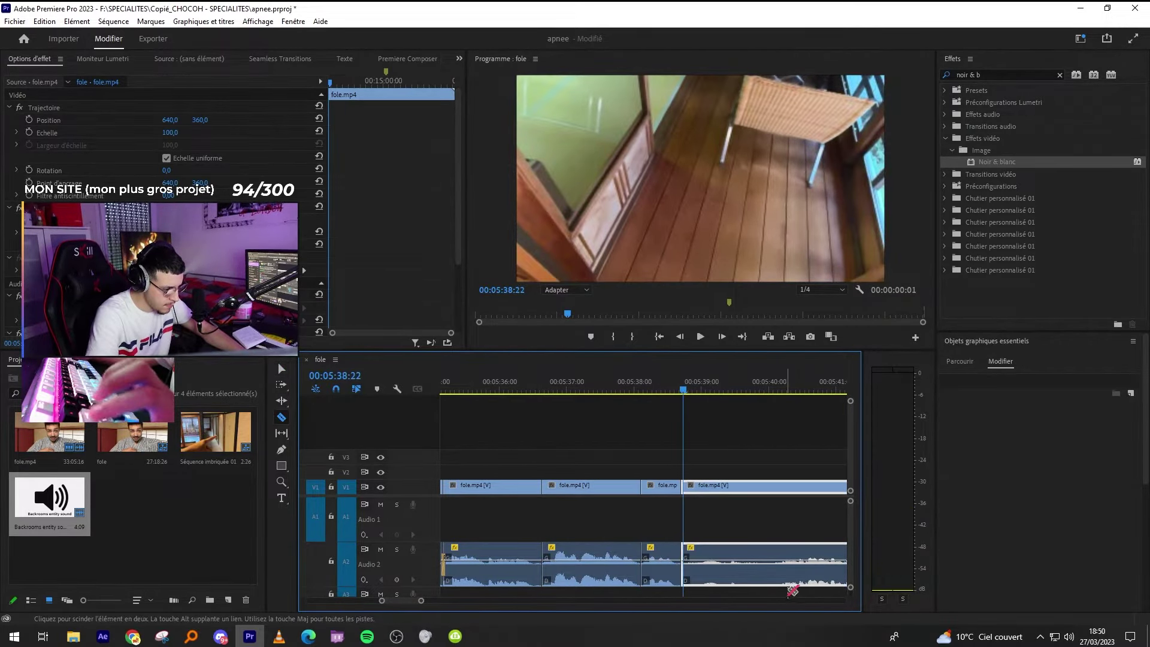
pyautogui.click(791, 584)
pyautogui.press('v')
pyautogui.click(776, 584)
pyautogui.hotkey('shift', 'Delete')
pyautogui.press('-')
pyautogui.press('-')
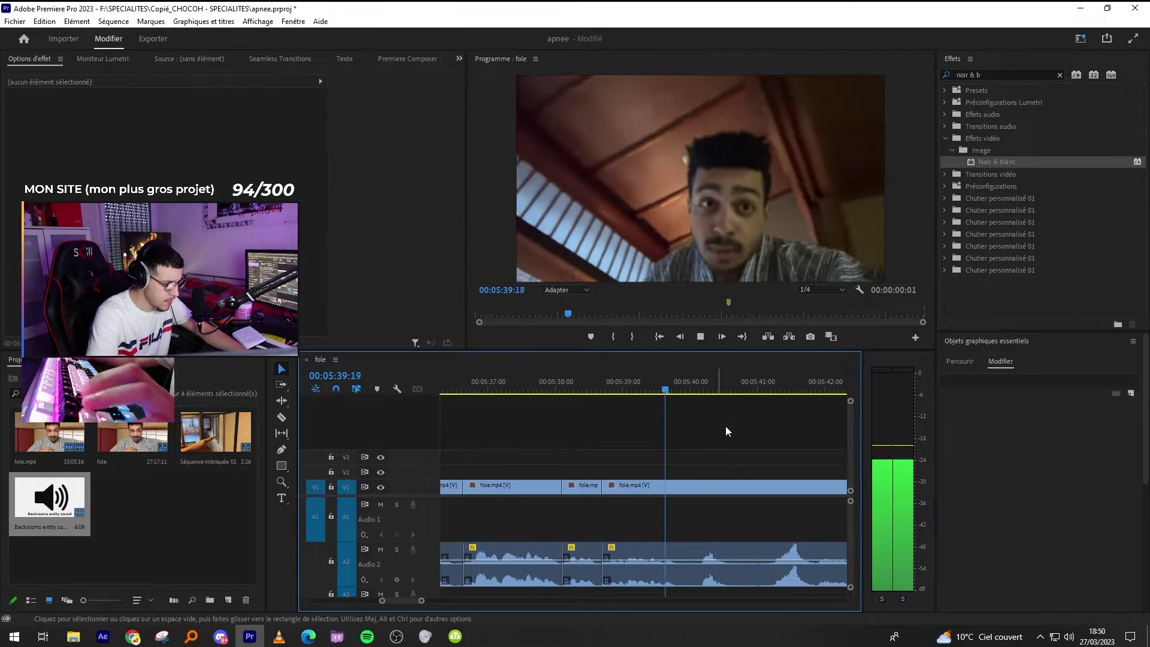
# Cut fole.mp4 at the start of the pause at about 00:05:40:21.
pyautogui.press('=')
pyautogui.press('=')
pyautogui.press('c')
pyautogui.click(633, 570)
pyautogui.click(626, 570)
pyautogui.moveTo(633, 571); pyautogui.dragTo(642, 570)
pyautogui.hotkey('ctrl', 'k')
# Undo the ripple delete of the footage after about 00:05:40:21 and bring the playhead back to about 00:05:56:05.
pyautogui.hotkey('shift', 'Delete')
pyautogui.hotkey('ctrl', 'z')
pyautogui.press('Home')
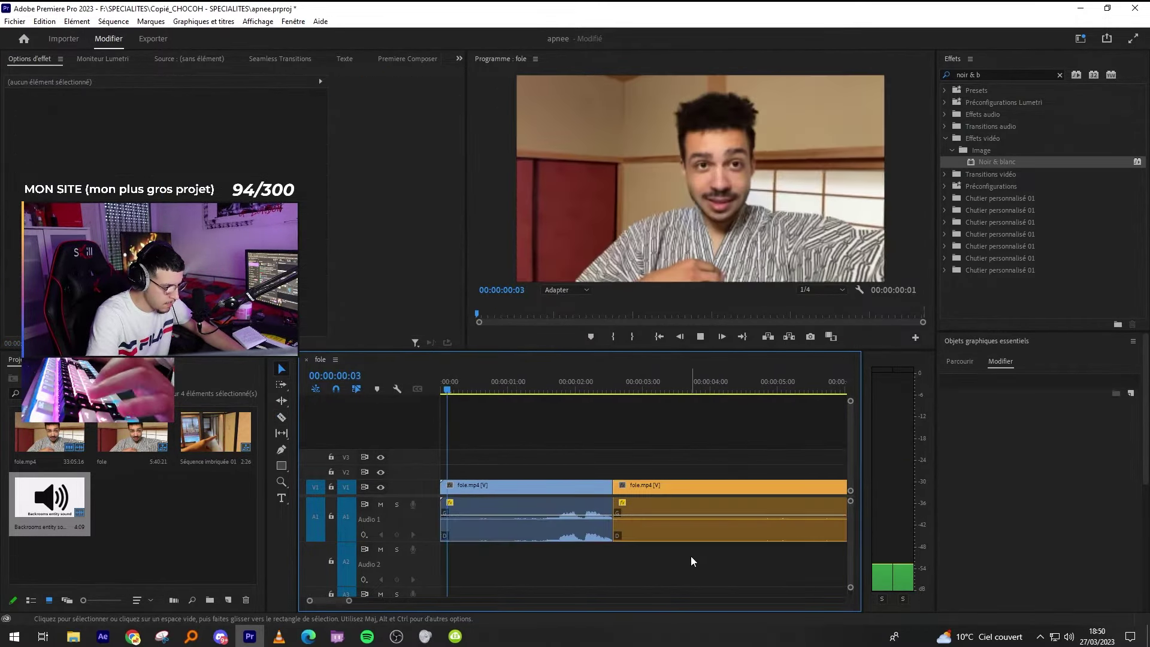
pyautogui.press('space')
pyautogui.press('-')
pyautogui.press('-')
pyautogui.press('-')
pyautogui.press('-')
pyautogui.press('-')
pyautogui.press('-')
pyautogui.press('-')
pyautogui.click(564, 411)
pyautogui.moveTo(556, 384); pyautogui.dragTo(570, 379)
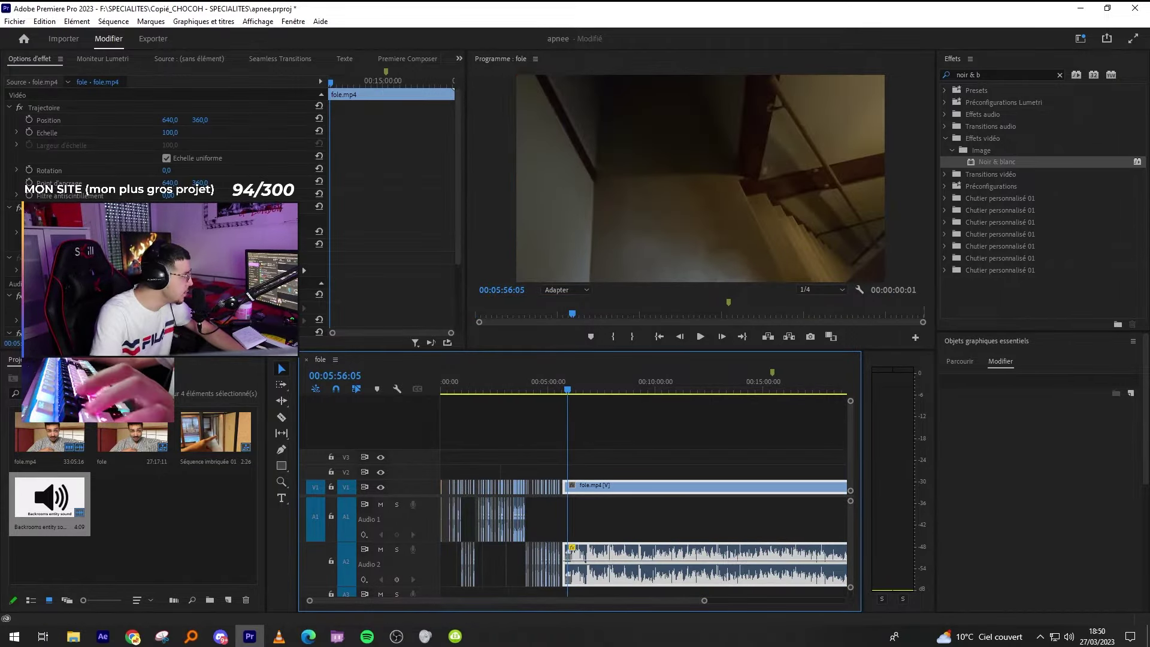
pyautogui.hotkey('alt', 'Tab')
pyautogui.doubleClick(746, 20)
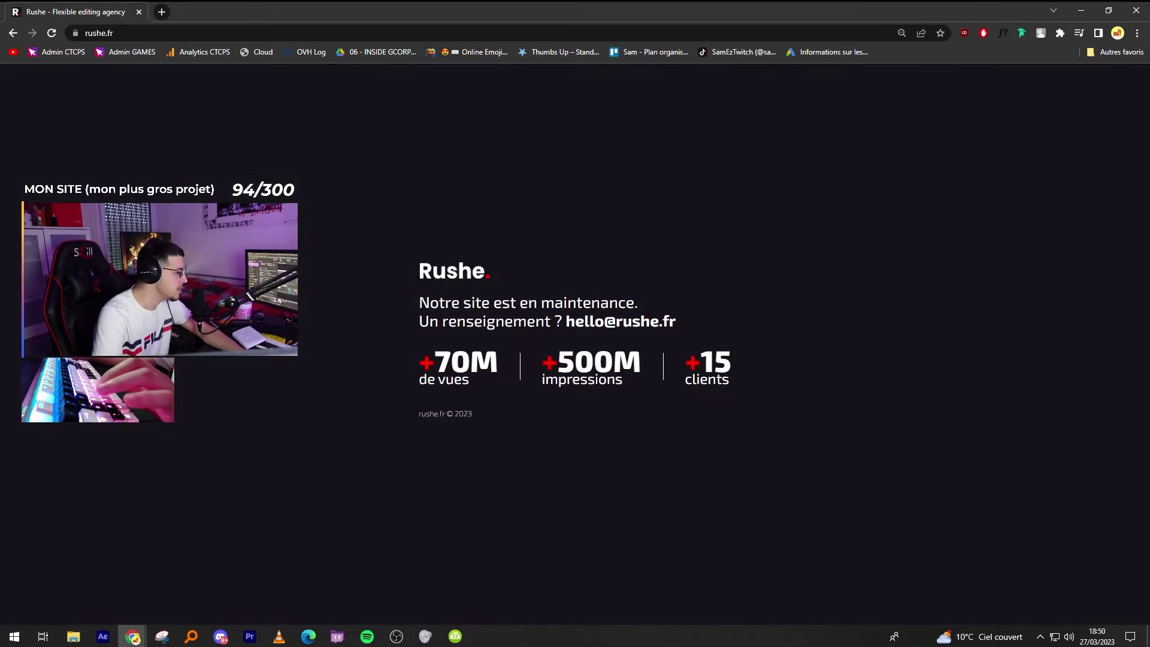
pyautogui.click(1081, 10)
# Return to the cut at about 00:05:40:21, ripple-delete the pause following it and play on.
pyautogui.press('=')
pyautogui.press('=')
pyautogui.press('=')
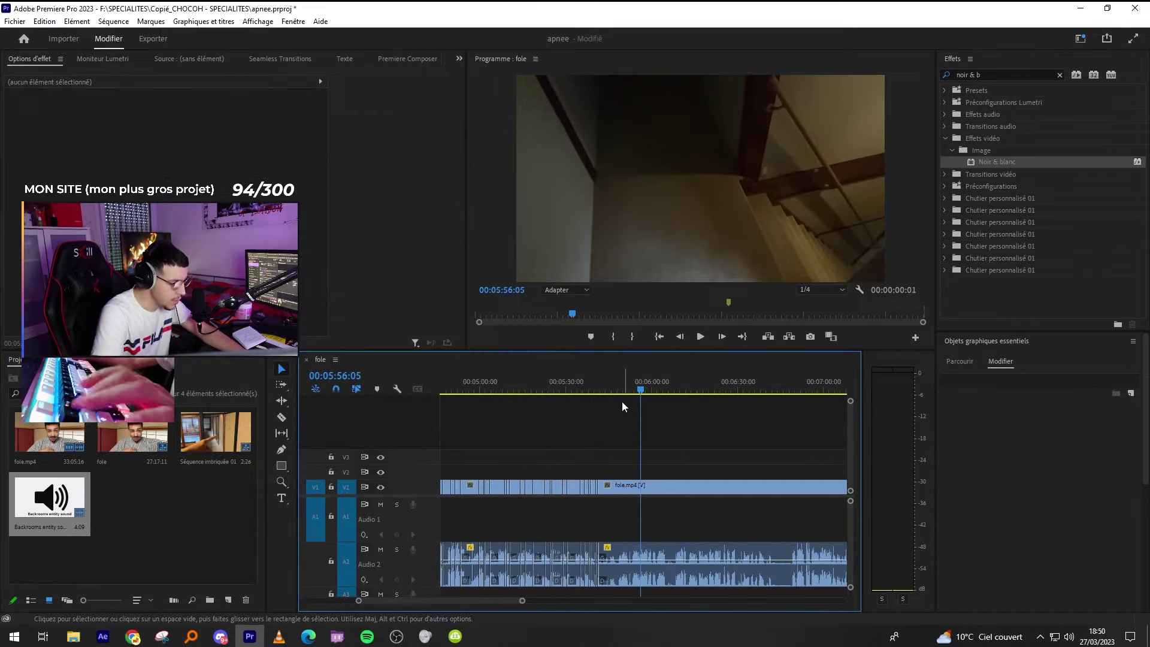
pyautogui.click(600, 379)
pyautogui.press('Up')
pyautogui.press('=')
pyautogui.press('=')
pyautogui.press('=')
pyautogui.click(708, 487)
pyautogui.press('space')
pyautogui.press('=')
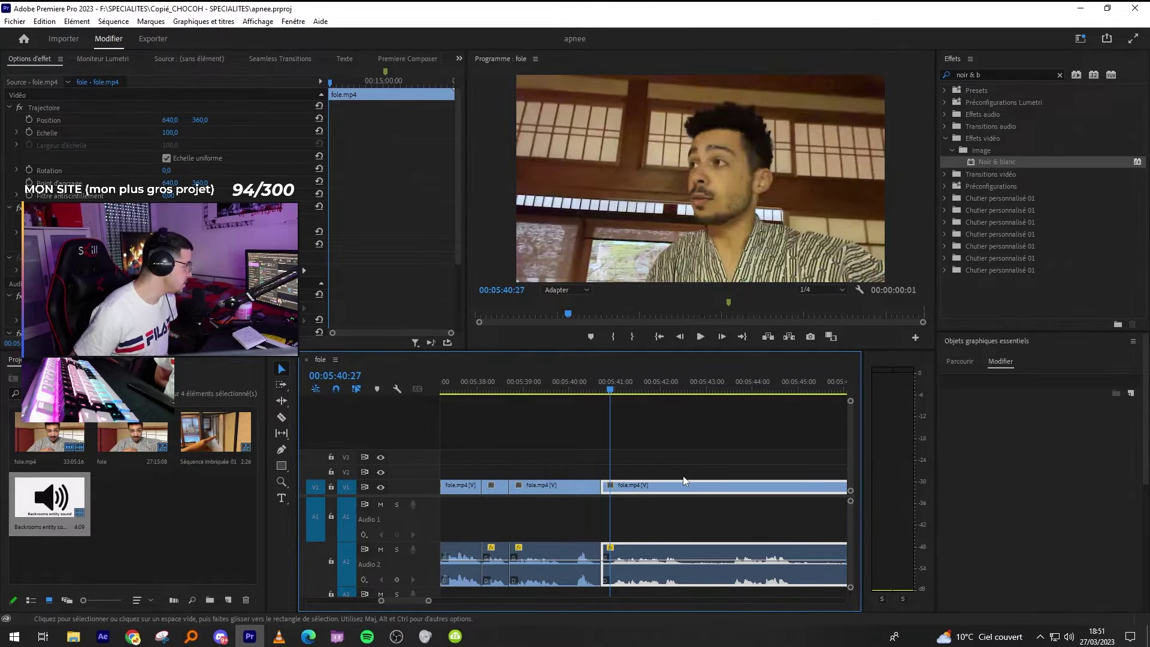
# Examine the whole sequence and the uncut footage around 00:19:56:05 and 00:19:59:17.
pyautogui.click(683, 477)
pyautogui.press('\\')
pyautogui.press('=')
pyautogui.press('=')
pyautogui.press('=')
pyautogui.press('=')
pyautogui.press('=')
pyautogui.press('=')
pyautogui.press('=')
pyautogui.press('=')
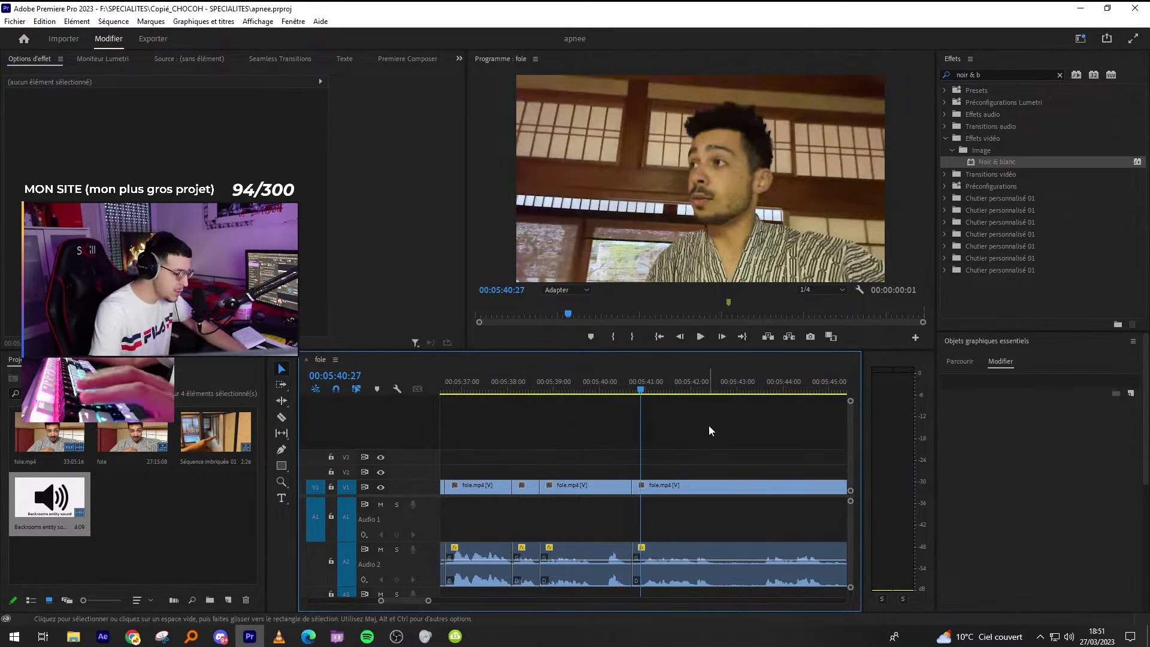
pyautogui.press('\\')
pyautogui.click(650, 392)
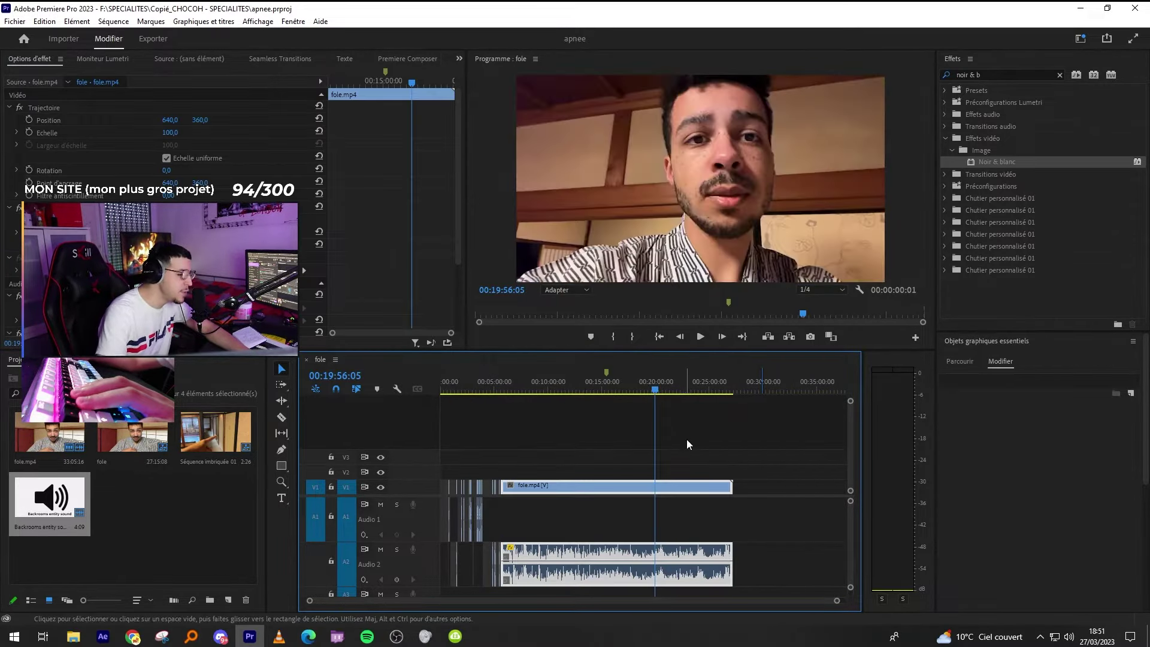
pyautogui.click(659, 390)
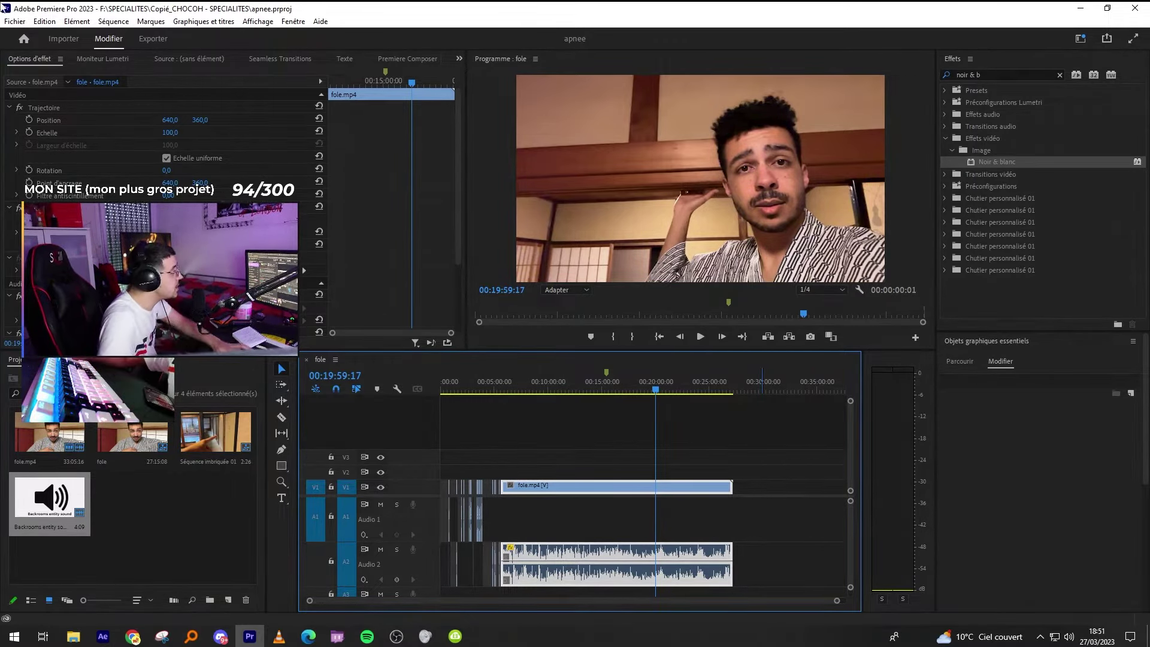
pyautogui.hotkey('alt', 'Tab')
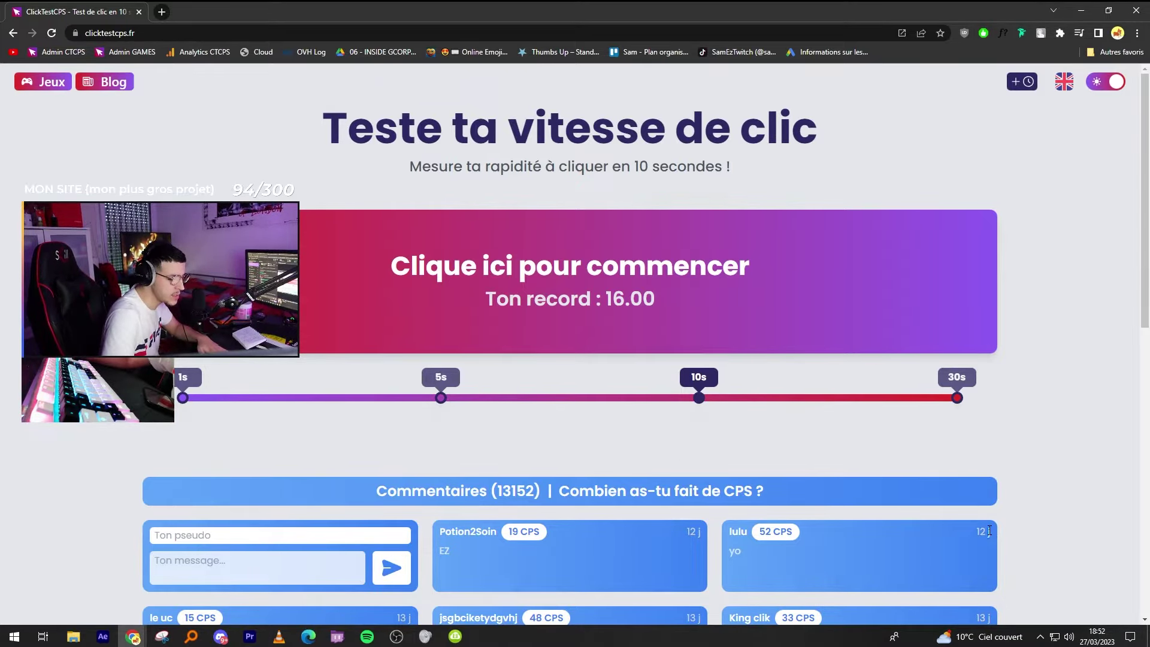
pyautogui.hotkey('alt', 'Left')
pyautogui.hotkey('alt', 'Tab')
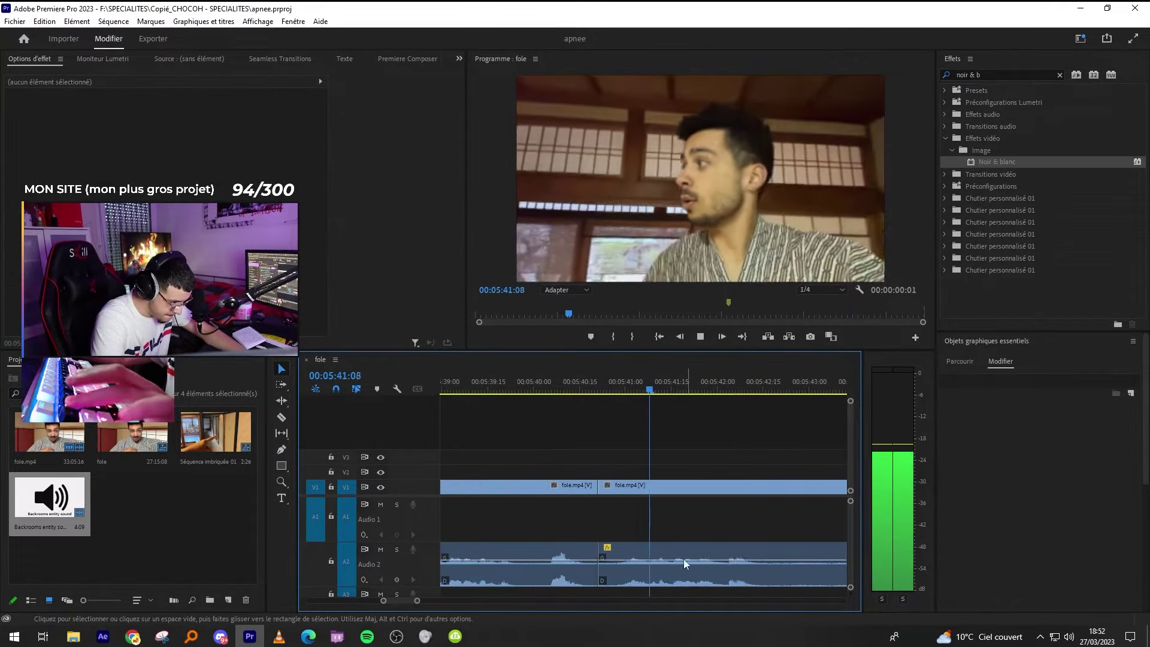
# Cut out the silence at about 00:05:42:08, close the gap and save the project.
pyautogui.scroll(-1, 580, 579)
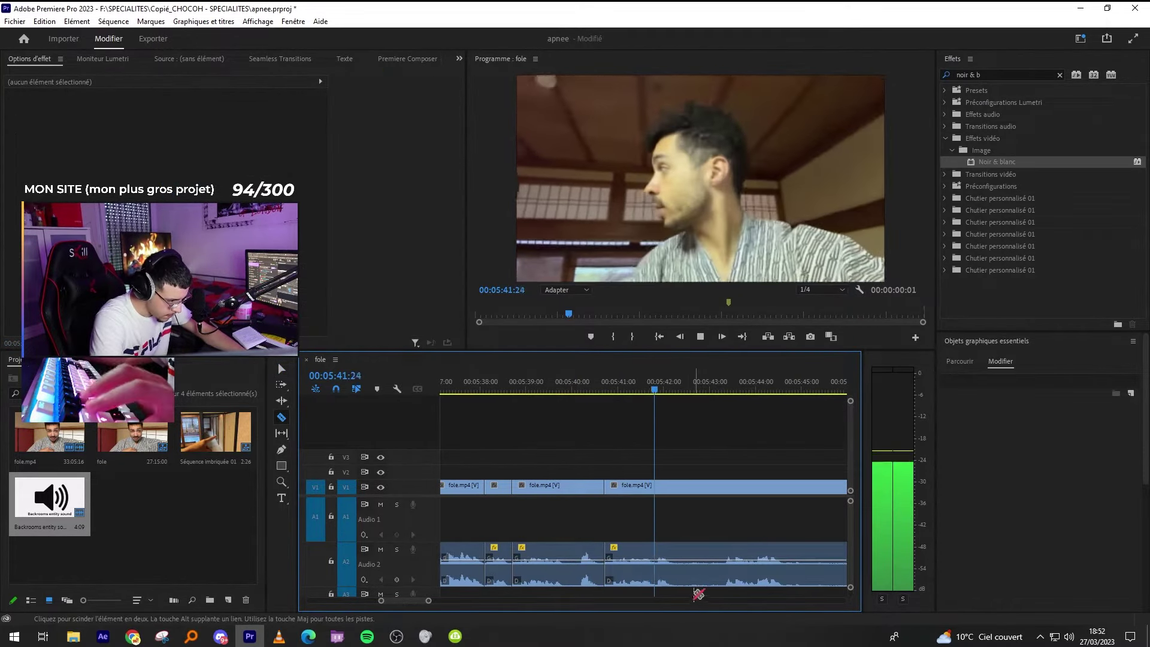
pyautogui.press('space')
pyautogui.hotkey('ctrl', 'k')
pyautogui.press('=')
pyautogui.press('space')
pyautogui.click(596, 374)
pyautogui.hotkey('ctrl', 's')
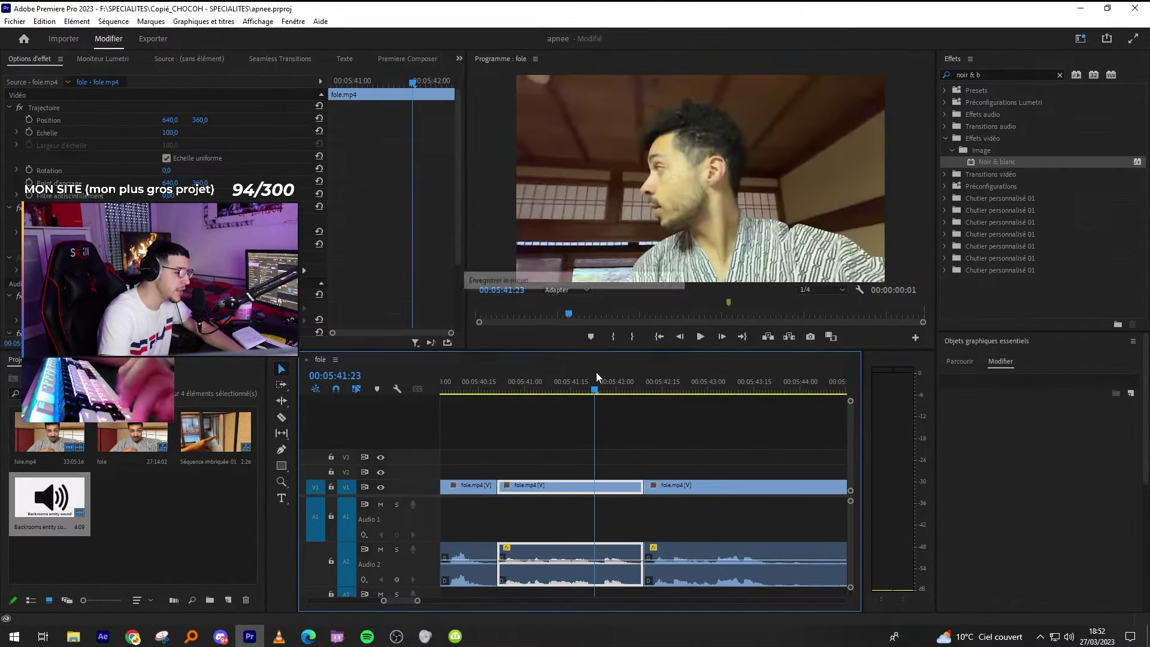
pyautogui.hotkey('shift', 'Delete')
pyautogui.press('-')
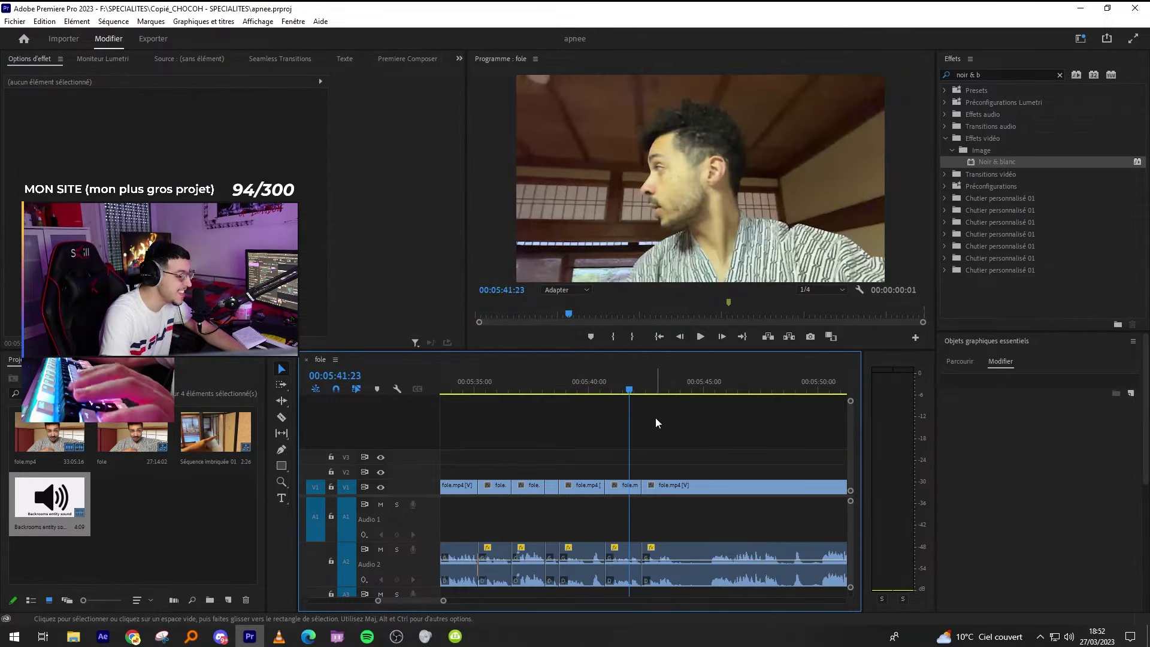
# Cut around the silence from about 00:05:43:21 to 00:05:45:05 and ripple-delete the segment between the cuts.
pyautogui.press('space')
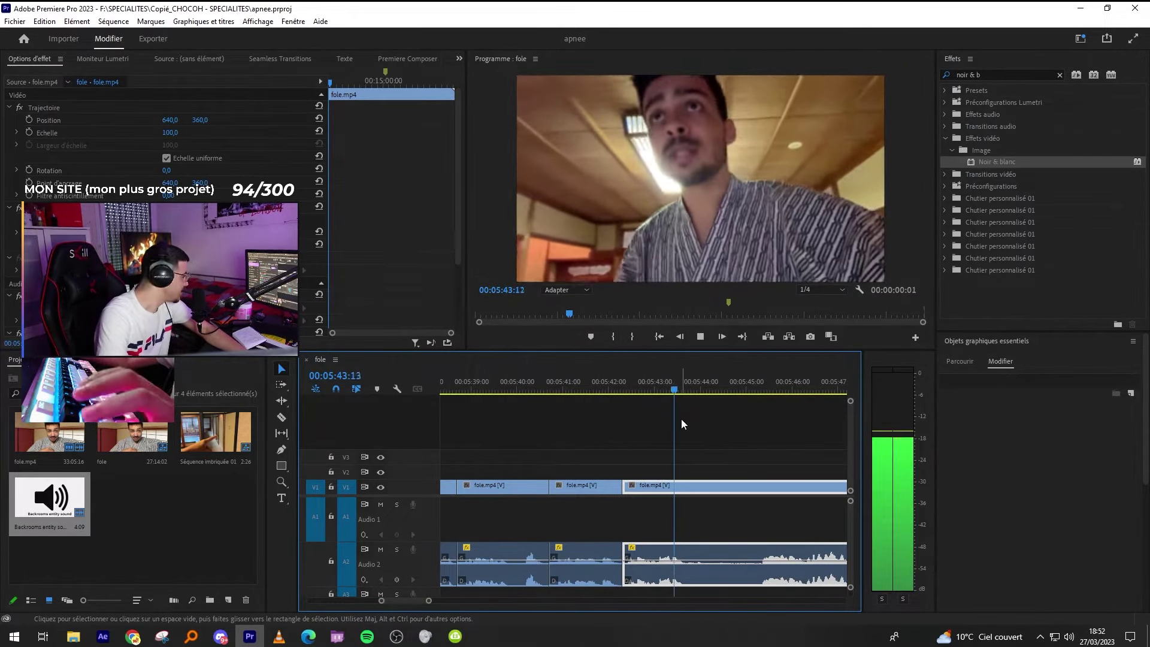
pyautogui.press('c')
pyautogui.press('=')
pyautogui.press('=')
pyautogui.press('space')
pyautogui.click(611, 569)
pyautogui.press('-')
pyautogui.click(772, 576)
pyautogui.press('v')
pyautogui.press('space')
pyautogui.scroll(-1, 749, 576)
pyautogui.press('space')
pyautogui.press('space')
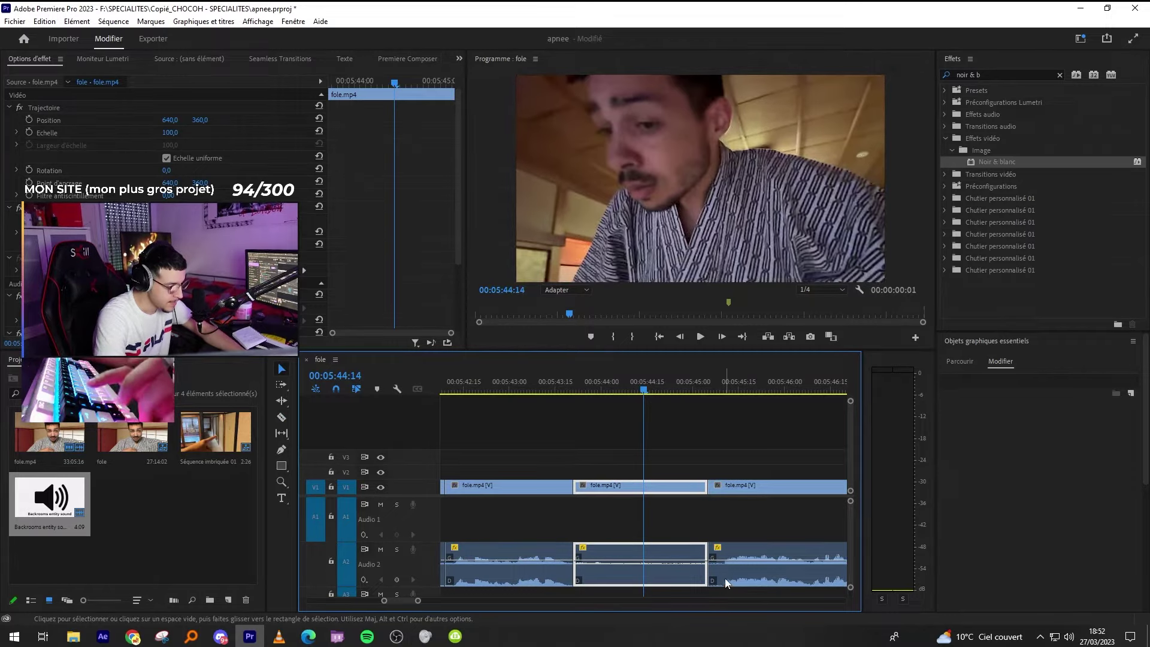
pyautogui.moveTo(712, 575); pyautogui.dragTo(724, 575)
pyautogui.hotkey('shift', 'Delete')
pyautogui.press('-')
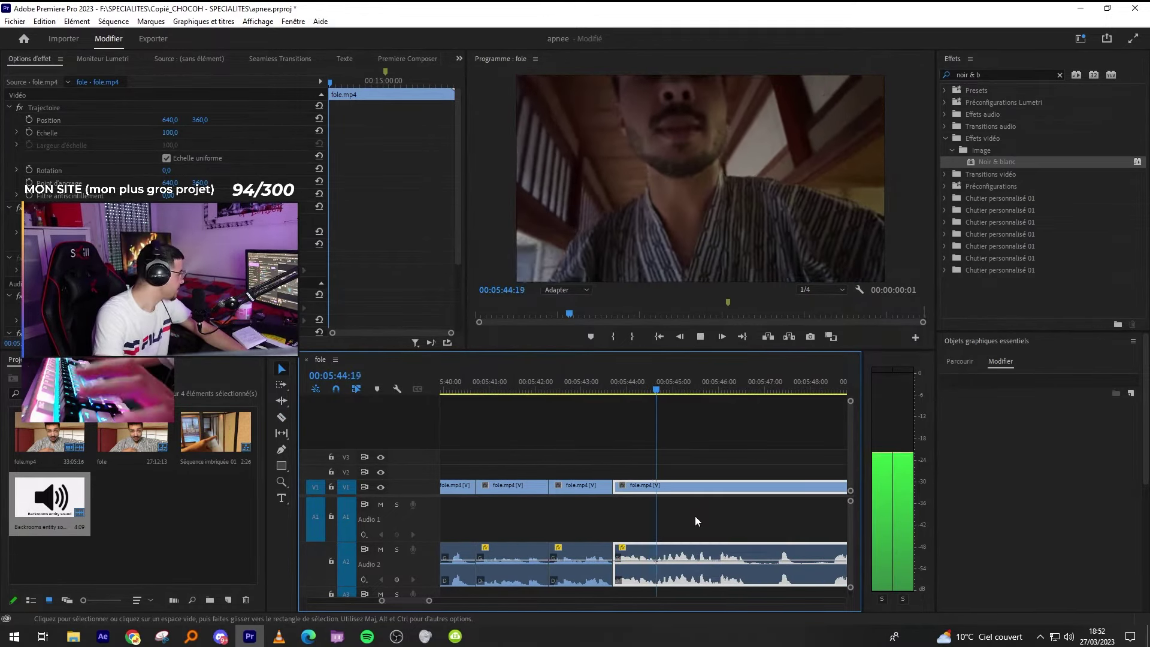
# Cut at about 00:05:46:19 and 00:05:47:07 and ripple-delete the silent segment between the cuts.
pyautogui.press('-')
pyautogui.press('=')
pyautogui.press('=')
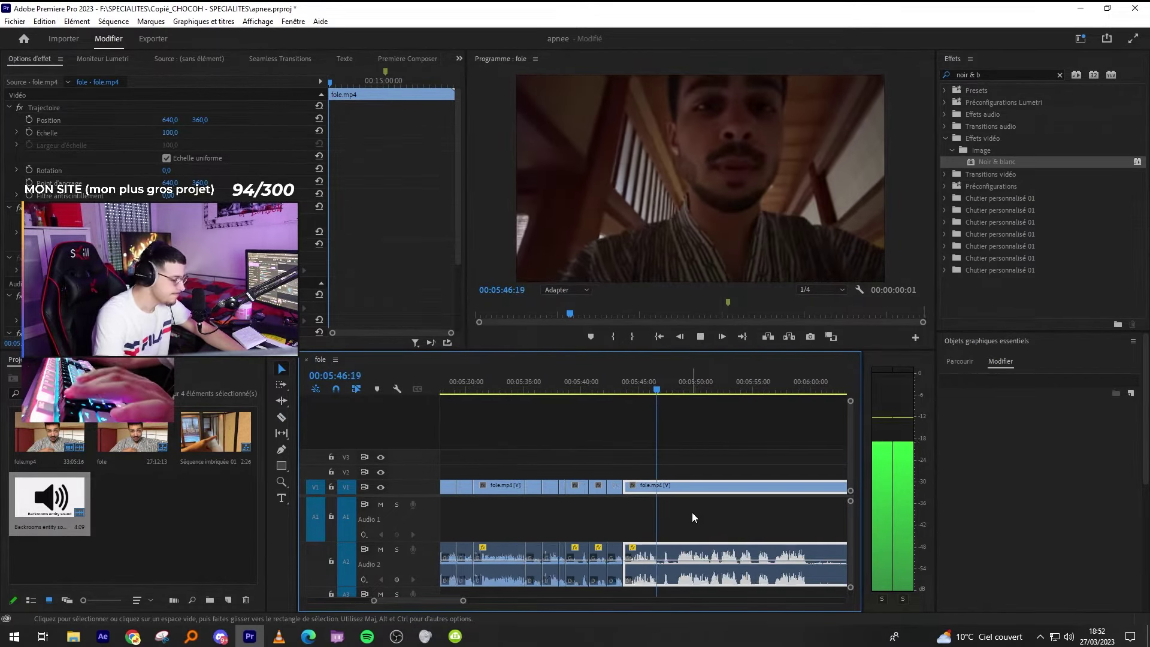
pyautogui.press('c')
pyautogui.click(754, 582)
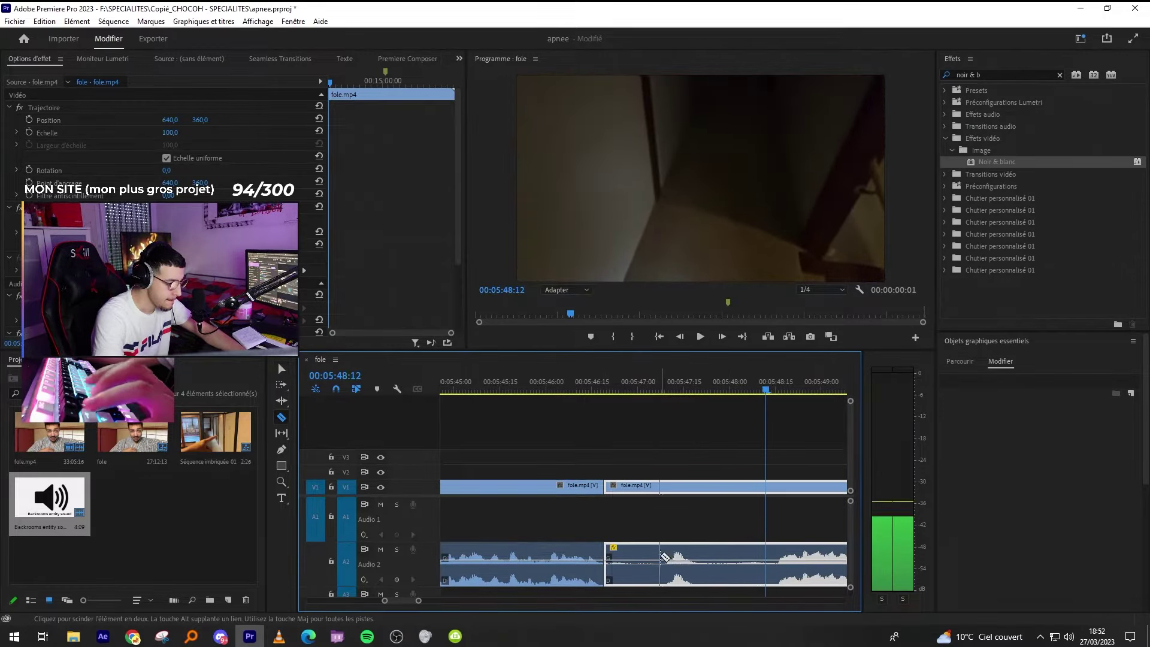
pyautogui.click(660, 554)
pyautogui.hotkey('shift', 'Delete')
pyautogui.press('-')
# Cut around the silence following the short word at about 00:05:47:06 and ripple-delete it.
pyautogui.click(649, 563)
pyautogui.press('space')
pyautogui.click(677, 560)
pyautogui.press('v')
pyautogui.click(669, 558)
pyautogui.hotkey('shift', 'Delete')
pyautogui.press('-')
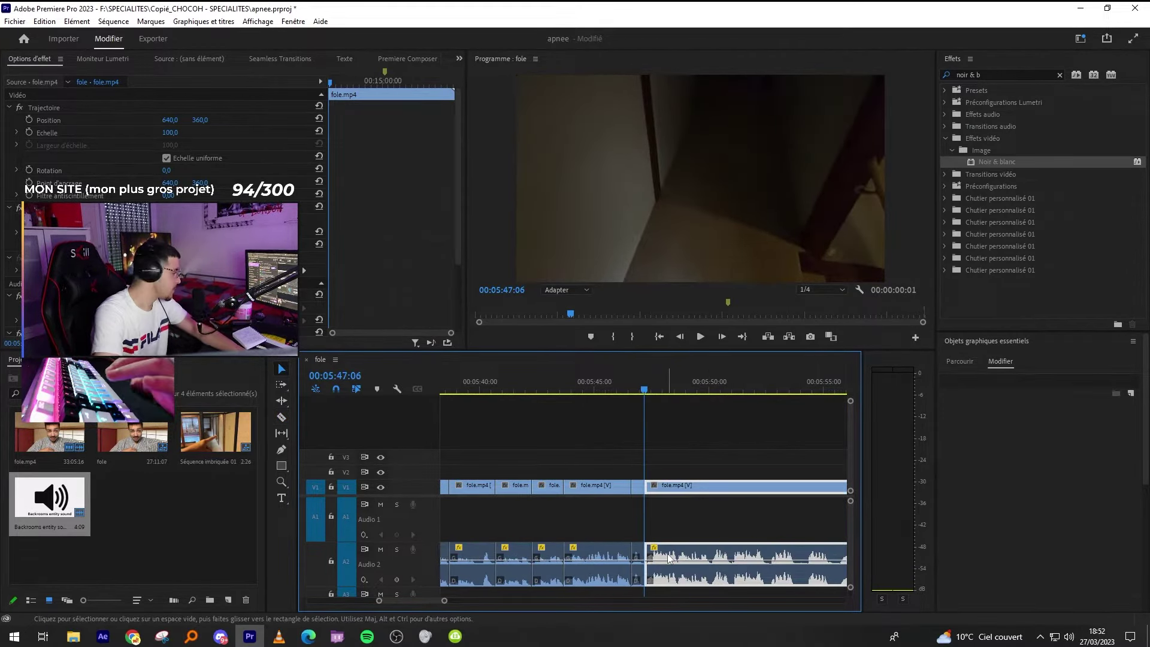
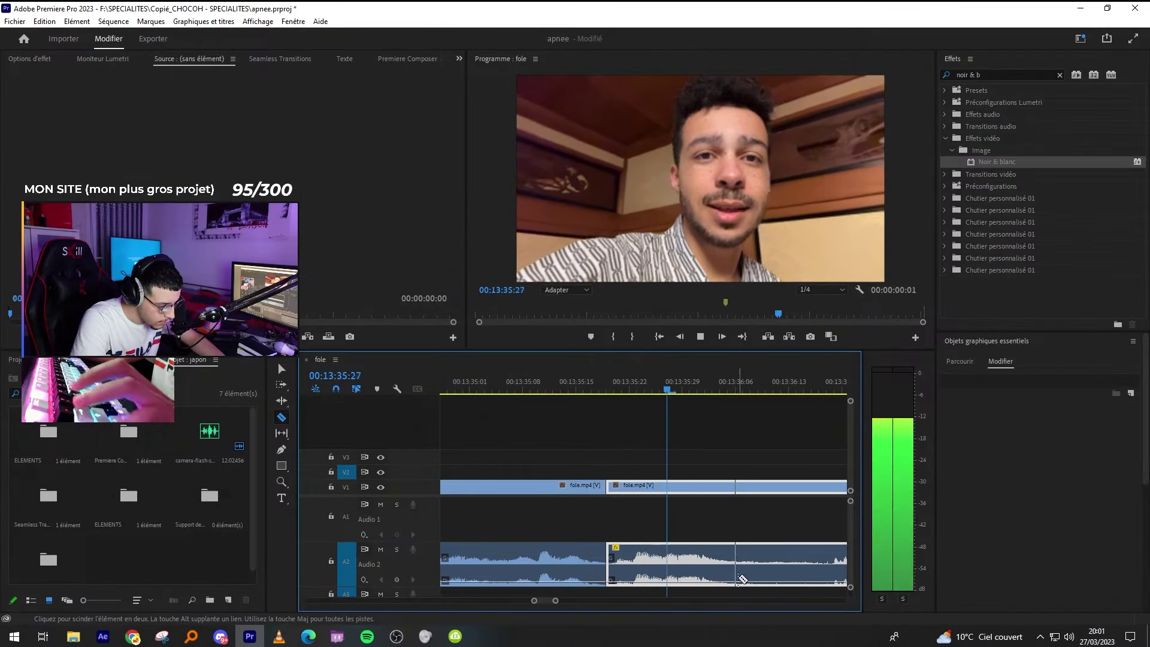
# Cut at about 00:13:36:06 and ripple-delete the short segments up to about 00:13:37:03.
pyautogui.click(736, 579)
pyautogui.press('-')
pyautogui.press('-')
pyautogui.press('v')
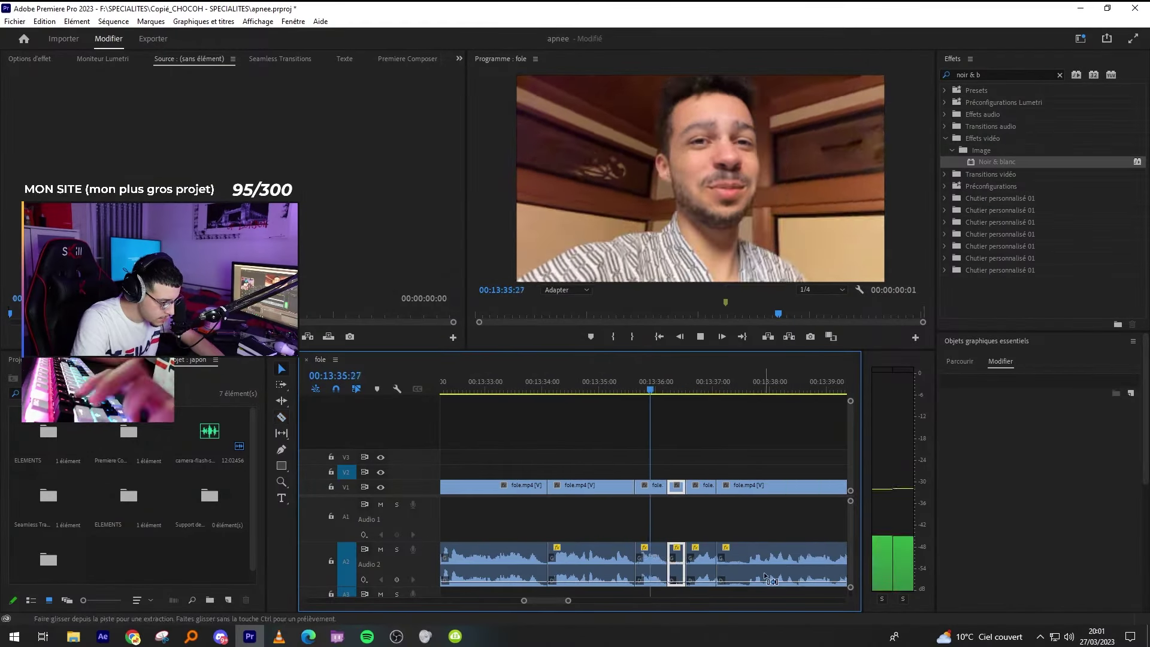
pyautogui.press('q')
pyautogui.press('space')
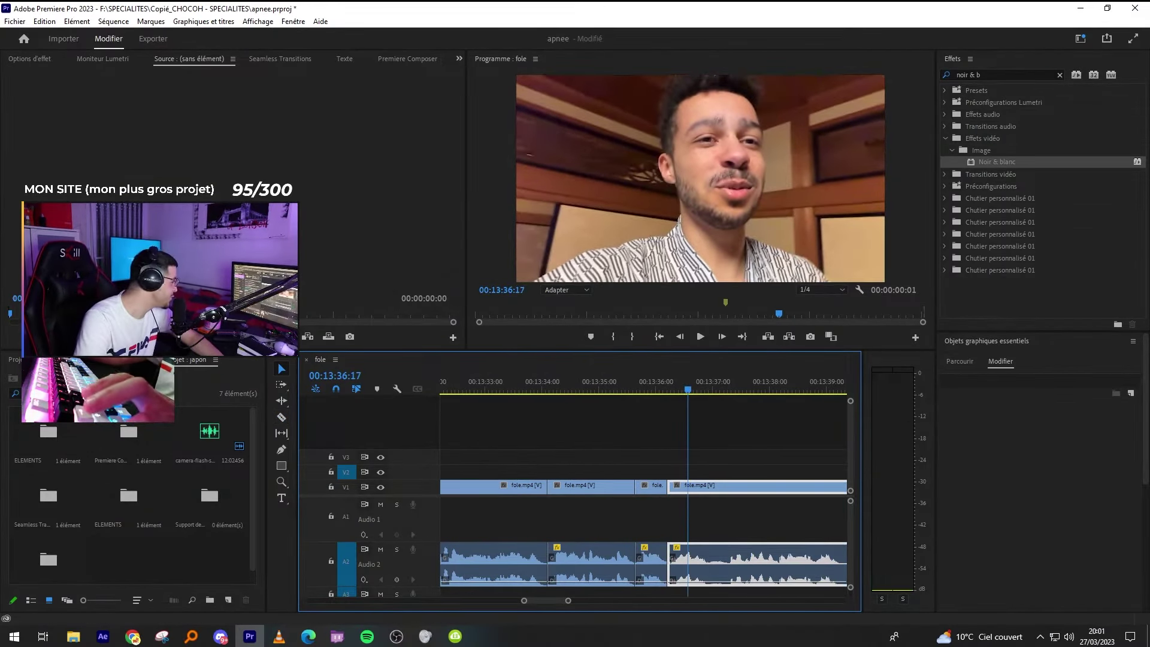
pyautogui.press('-')
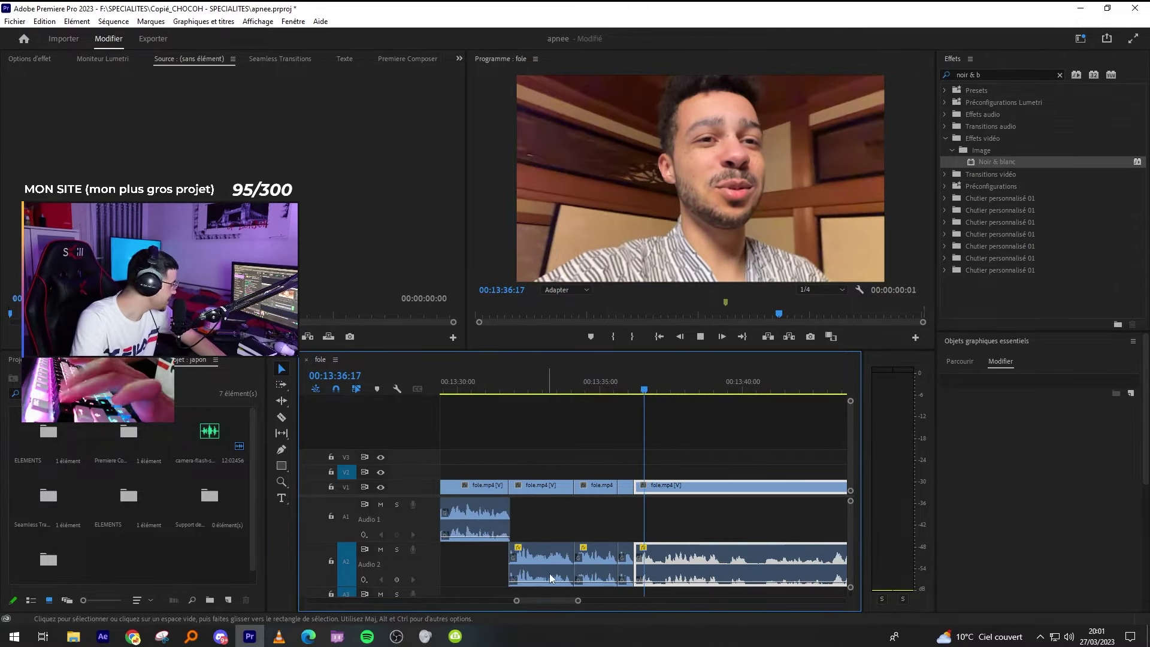
# Play on from about 00:13:36:17 and cut fole.mp4 at about 00:13:36:28.
pyautogui.press('=')
pyautogui.press('space')
pyautogui.press('=')
pyautogui.press('space')
pyautogui.press('Up')
pyautogui.press('space')
pyautogui.press('c')
pyautogui.click(588, 563)
pyautogui.press('space')
pyautogui.press('-')
# Cut at about 00:13:38:28 and 00:13:39:18 and ripple-delete the segment between the cuts.
pyautogui.click(539, 382)
pyautogui.press('-')
pyautogui.press('space')
pyautogui.press('=')
pyautogui.press('=')
pyautogui.click(686, 566)
pyautogui.click(721, 566)
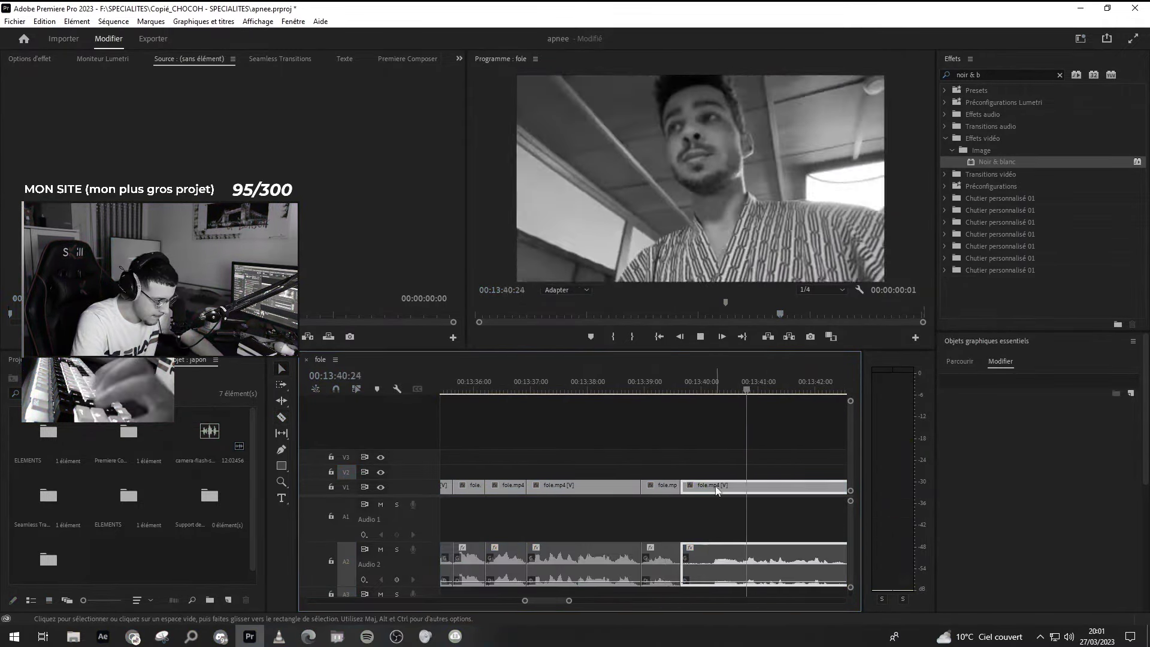
pyautogui.click(650, 486)
pyautogui.press('Delete')
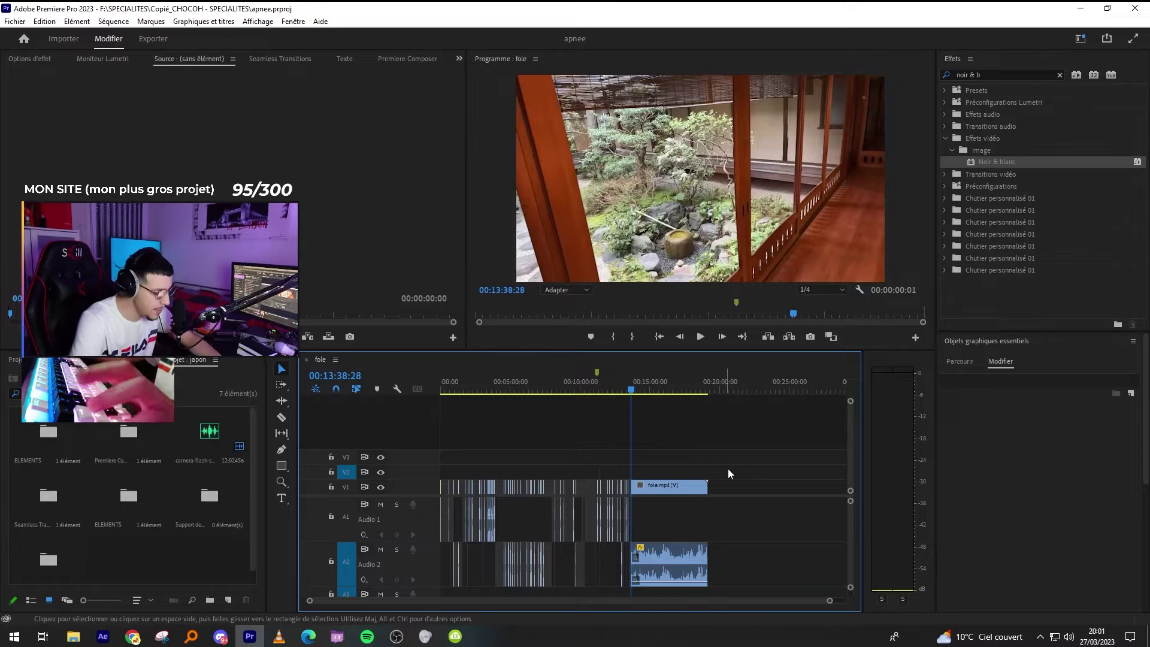
# Review the join at about 00:13:38:28 and the audio at the start of the following clip in close view.
pyautogui.press('=')
pyautogui.press('=')
pyautogui.press('=')
pyautogui.press('=')
pyautogui.press('=')
pyautogui.press('=')
pyautogui.press('=')
pyautogui.press('=')
pyautogui.press('=')
pyautogui.press('=')
pyautogui.click(708, 544)
pyautogui.press('-')
pyautogui.press('-')
pyautogui.press('-')
pyautogui.press('space')
pyautogui.hotkey('ctrl', 'z')
pyautogui.press('Up')
pyautogui.press('=')
pyautogui.press('=')
pyautogui.press('=')
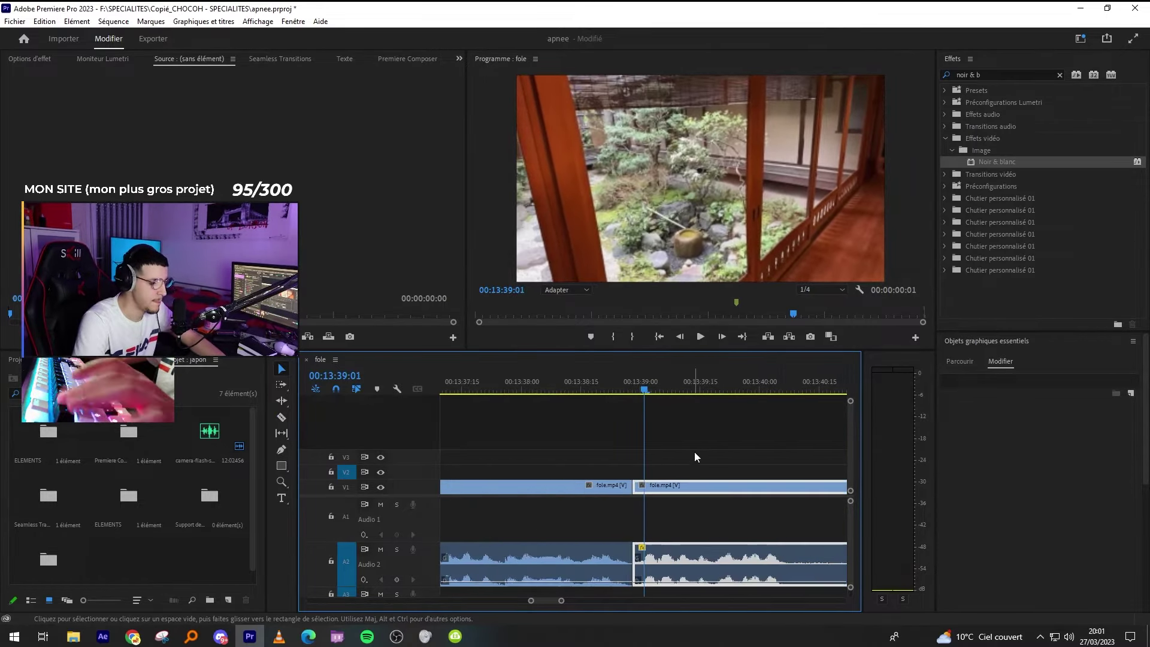
# Play fole.mp4 from about 00:13:39:01 to 00:13:40:18 to check the passage following the join.
pyautogui.press('Up')
pyautogui.press('-')
pyautogui.press('-')
pyautogui.press('=')
pyautogui.press('=')
pyautogui.press('c')
pyautogui.press('v')
pyautogui.press('Up')
pyautogui.press('-')
pyautogui.press('-')
pyautogui.press('-')
pyautogui.click(721, 513)
pyautogui.click(705, 481)
pyautogui.press('=')
pyautogui.press('-')
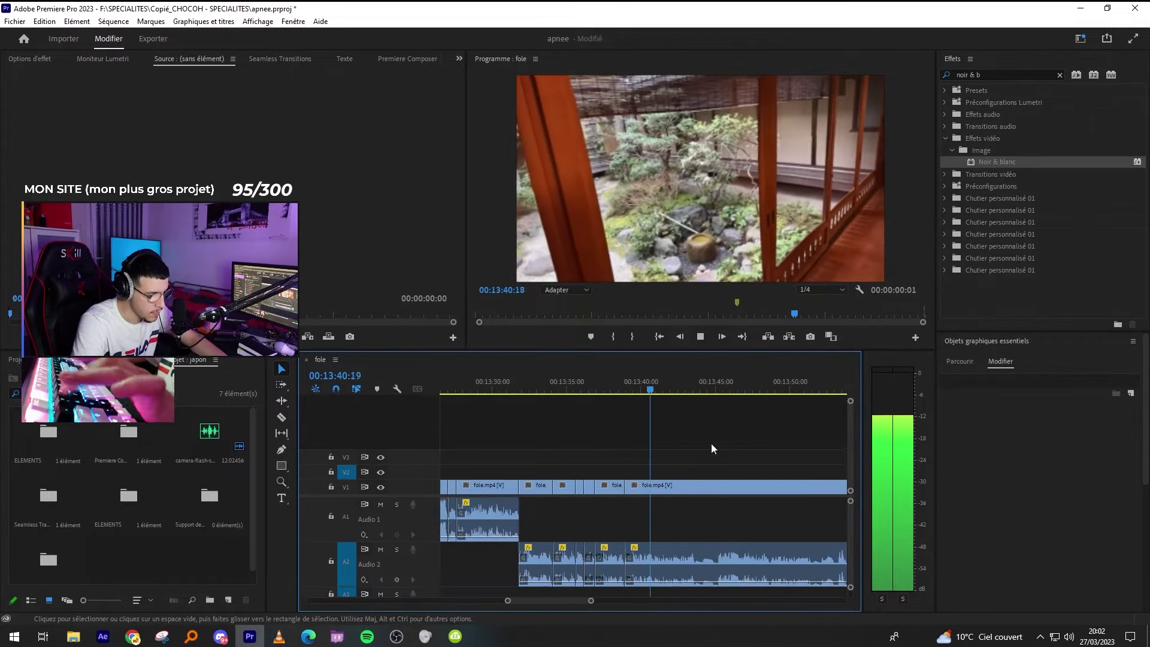
# Cut fole.mp4 at about 00:13:45:00 and ripple-delete the segment between 00:13:38:28 and the cut.
pyautogui.press('-')
pyautogui.press('c')
pyautogui.click(712, 566)
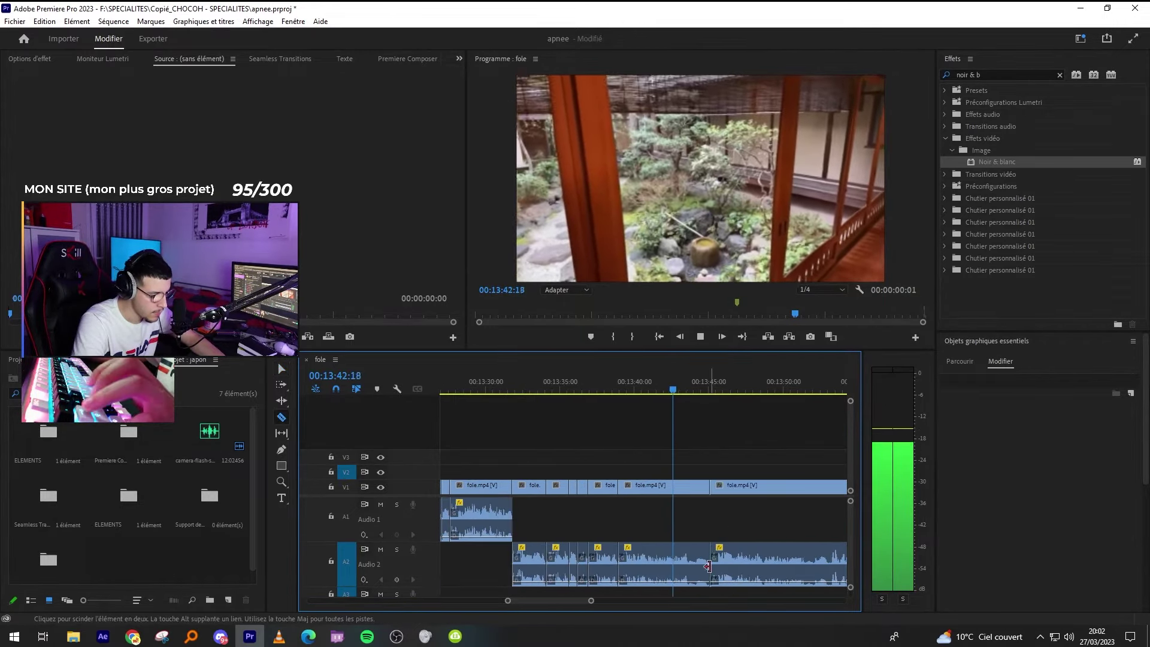
pyautogui.press('v')
pyautogui.hotkey('shift', 'Delete')
pyautogui.click(758, 566)
pyautogui.press('=')
pyautogui.press('=')
pyautogui.press('=')
pyautogui.press('-')
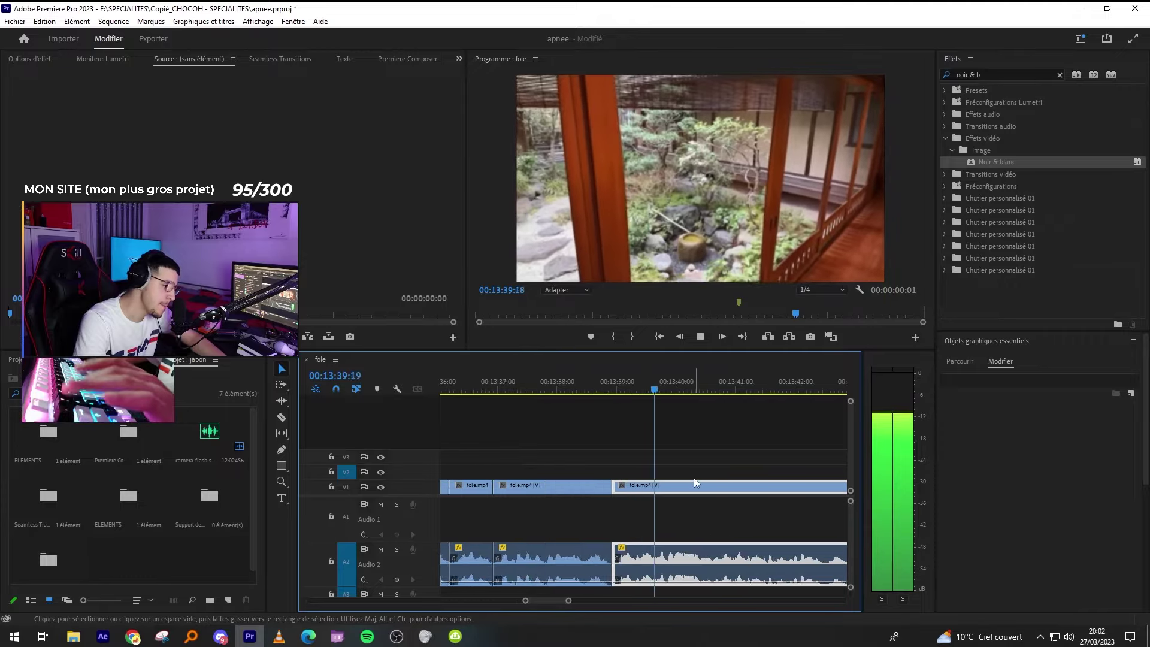
# Cut just inside the clip starting at 00:13:38:28, ripple-delete its short leading piece and play on.
pyautogui.press('=')
pyautogui.press('c')
pyautogui.click(538, 565)
pyautogui.press('v')
pyautogui.click(532, 565)
pyautogui.hotkey('shift', 'Delete')
pyautogui.press('space')
pyautogui.press('-')
pyautogui.press('-')
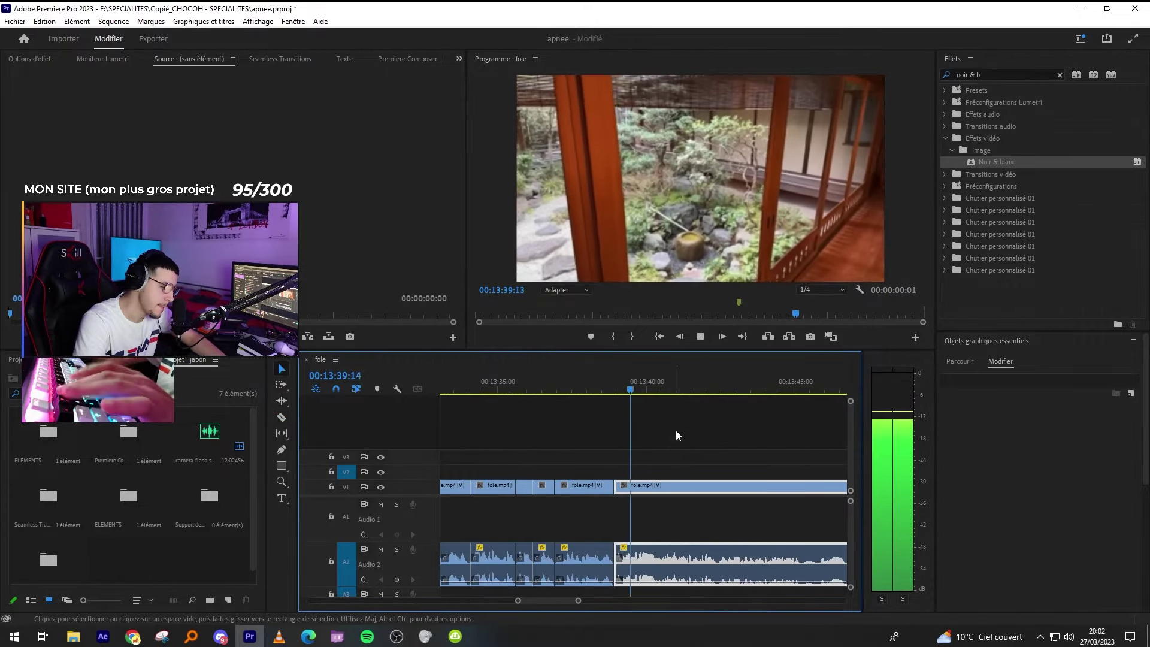
# Try to cut fole.mp4 at about 00:13:42:13 and move the following segment's audio to Audio 1.
pyautogui.click(689, 439)
pyautogui.press('-')
pyautogui.press('=')
pyautogui.press('=')
pyautogui.press('=')
pyautogui.press('c')
pyautogui.click(731, 560)
pyautogui.press('v')
pyautogui.moveTo(756, 564); pyautogui.dragTo(767, 520)
pyautogui.press('-')
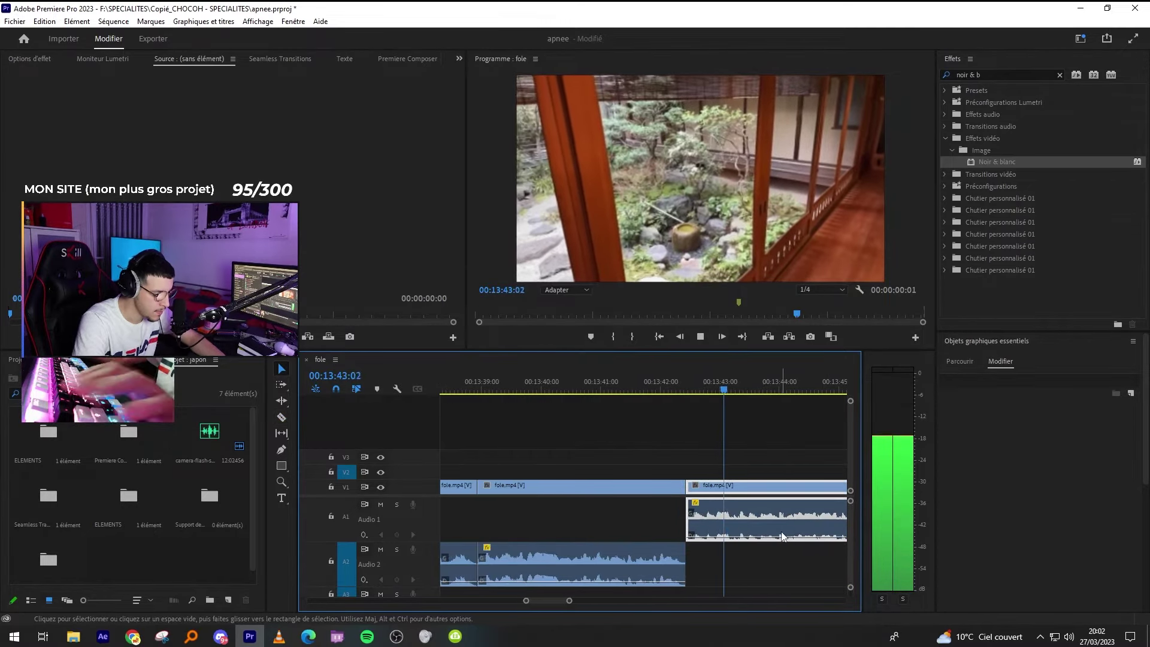
pyautogui.hotkey('ctrl', 'z')
pyautogui.hotkey('ctrl', 'z')
# Play on and cut fole.mp4 at about 00:13:45:05.
pyautogui.press('-')
pyautogui.press('=')
pyautogui.press('c')
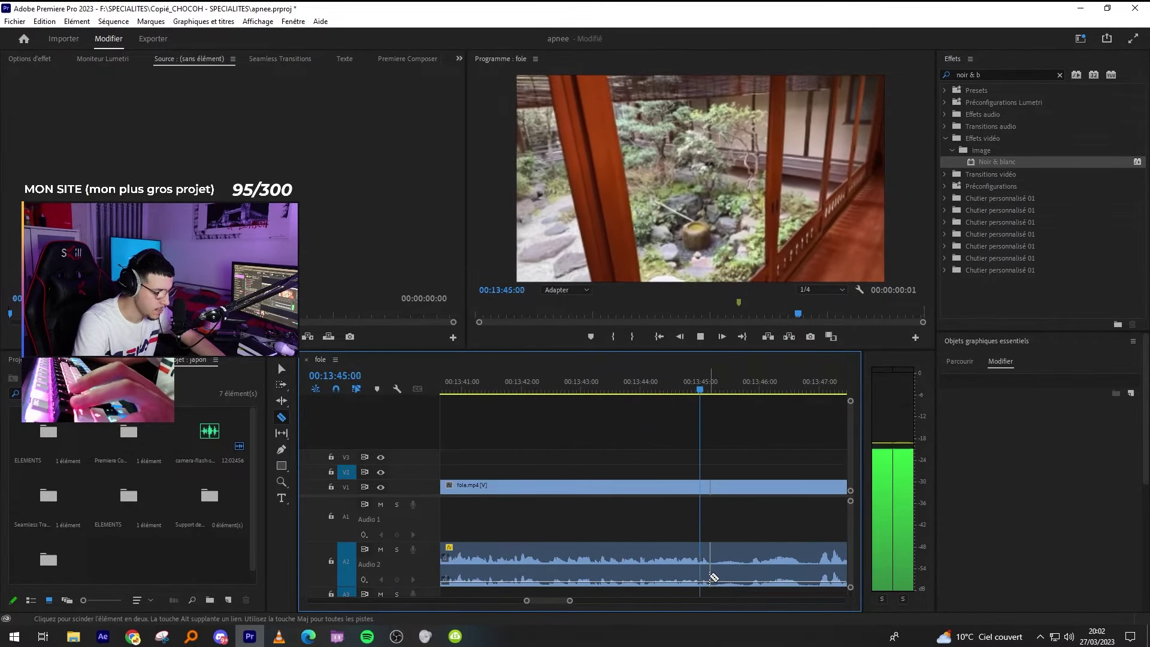
pyautogui.press('space')
pyautogui.click(710, 566)
pyautogui.press('v')
pyautogui.press('-')
pyautogui.press('-')
pyautogui.press('-')
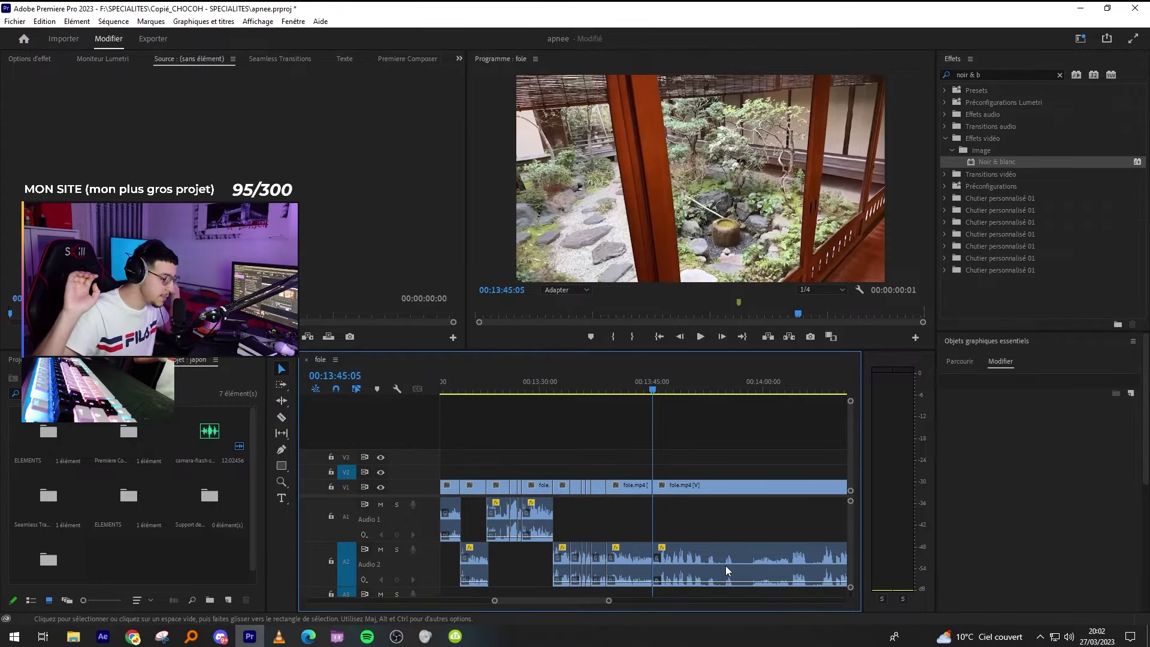
# Bring the Twitch stream manager window into view to check the follower count, and move it back away.
pyautogui.moveTo(0, 78); pyautogui.dragTo(975, 84)
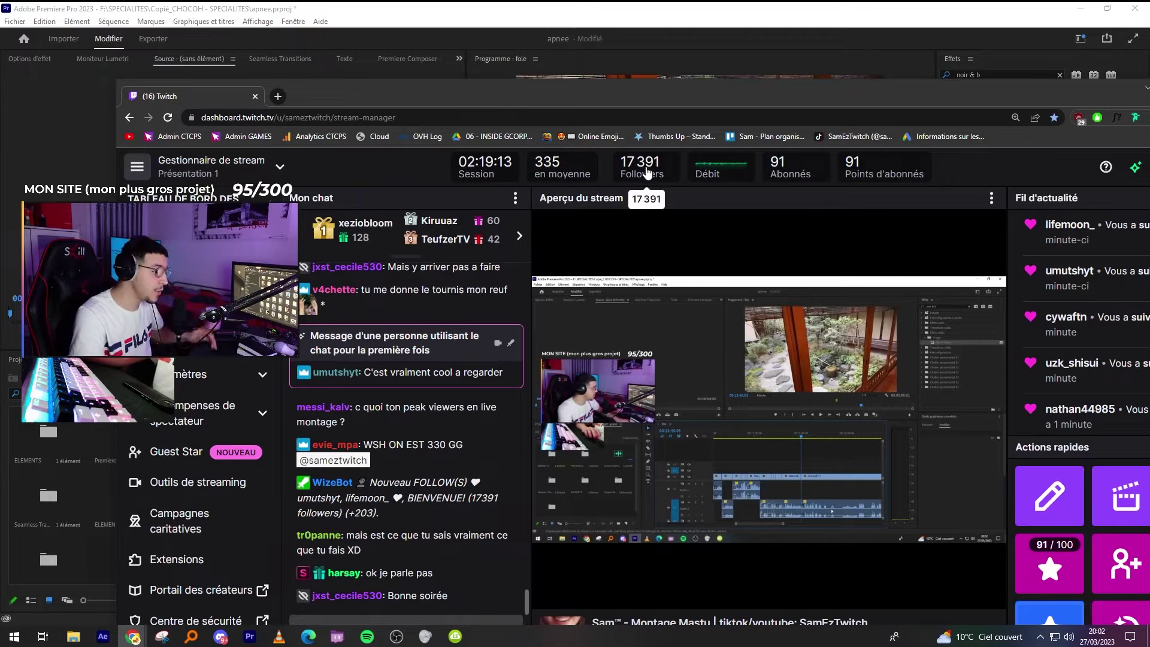
pyautogui.moveTo(705, 102); pyautogui.dragTo(0, 29)
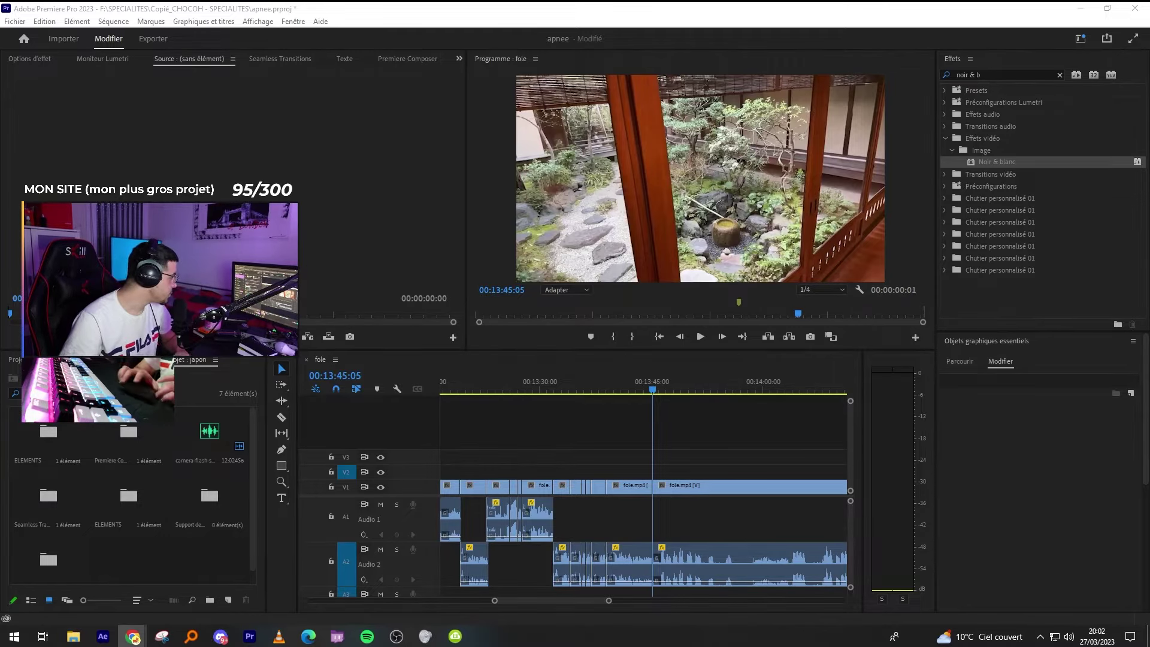
# Save the project and play on from the cut at 00:13:45:05.
pyautogui.click(761, 418)
pyautogui.press('=')
pyautogui.press('=')
pyautogui.press('=')
pyautogui.press('=')
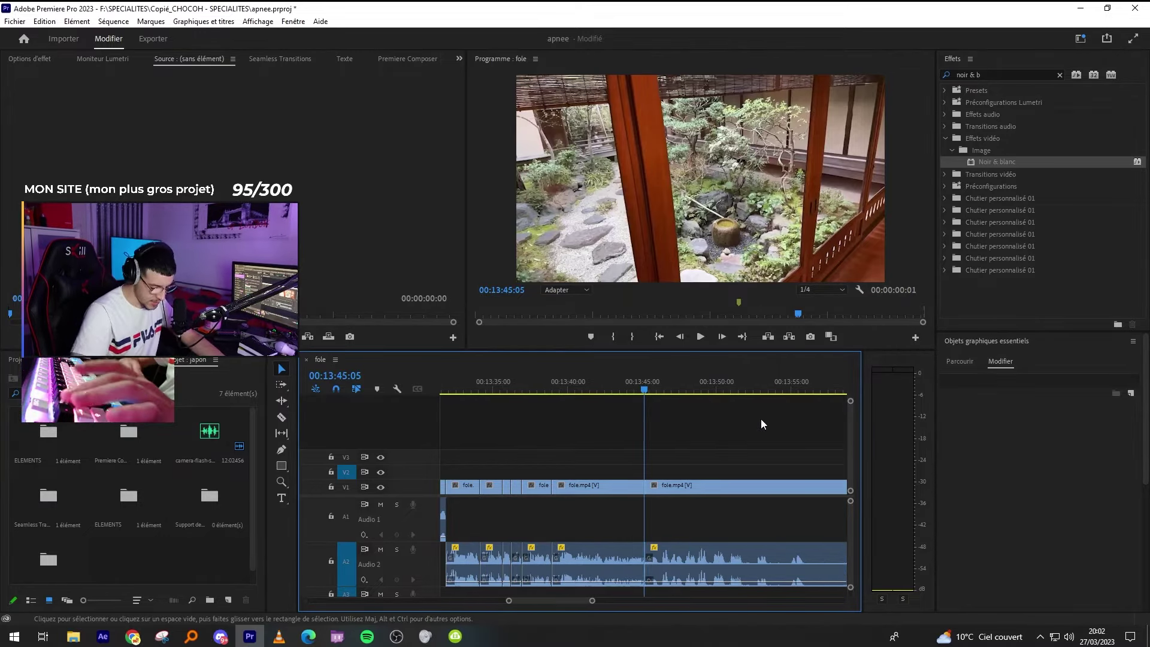
pyautogui.hotkey('ctrl', 's')
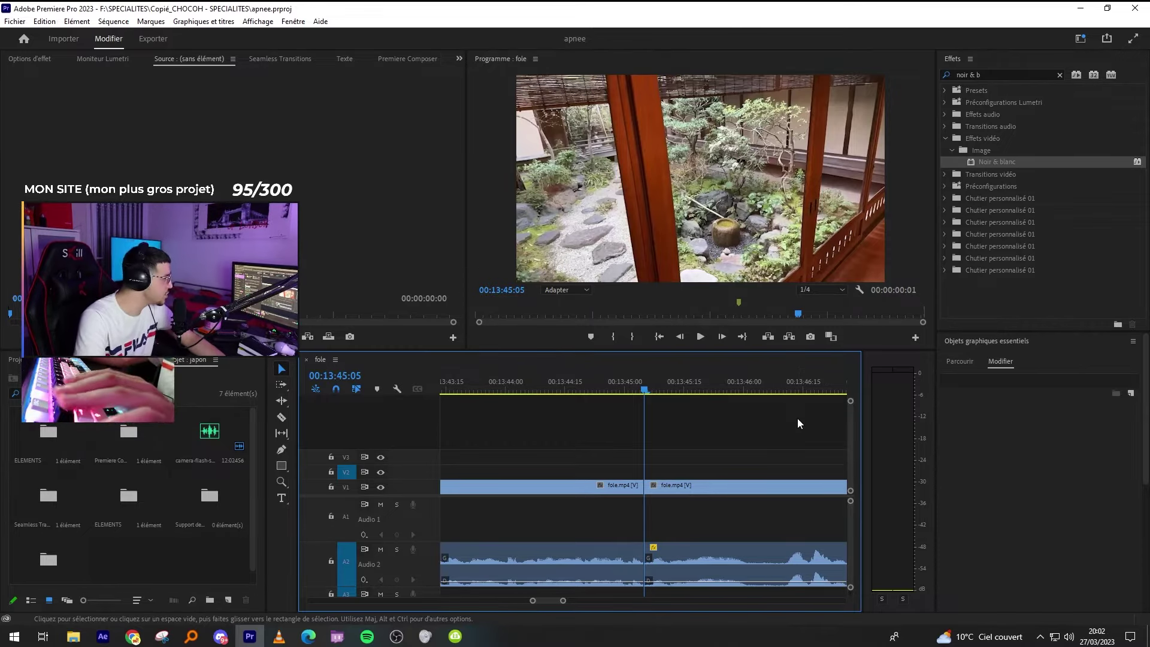
pyautogui.scroll(-2, 798, 424)
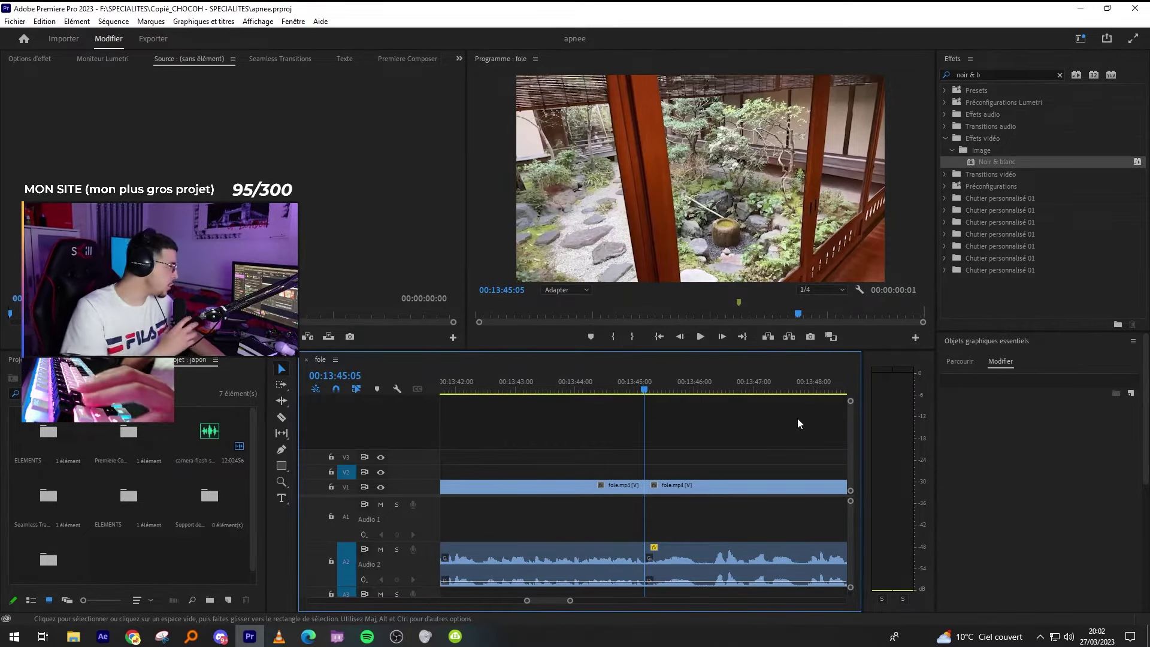
pyautogui.press('space')
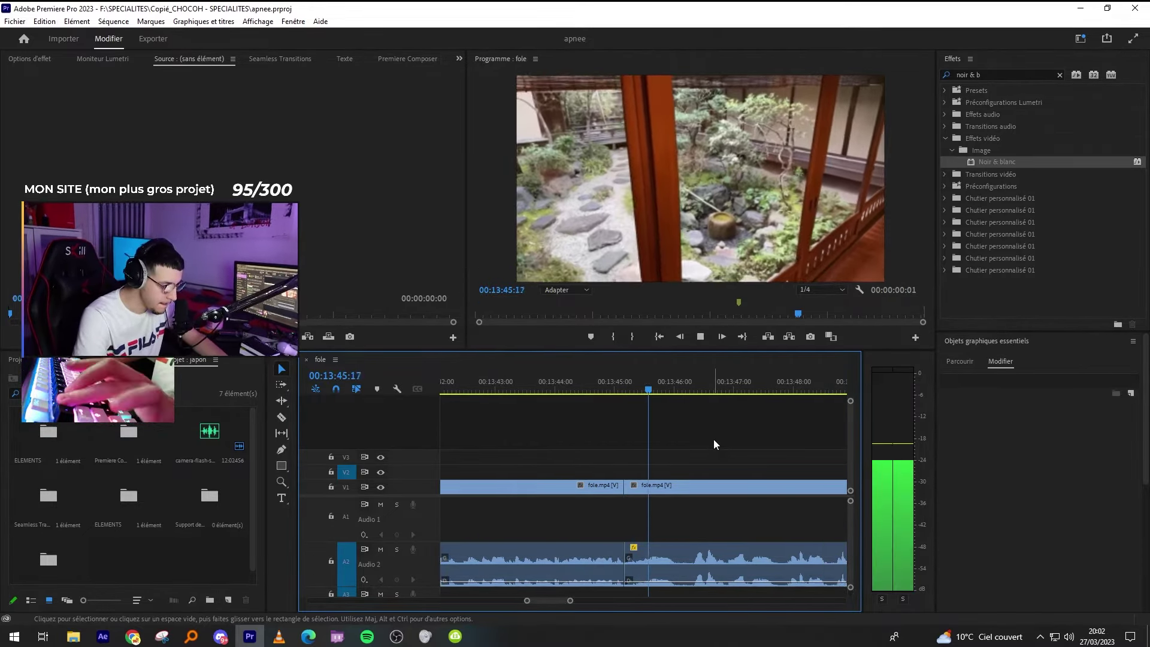
# Cut at about 00:13:46:01 and again further along, and ripple-delete the garden footage segment.
pyautogui.hotkey('ctrl', 'k')
pyautogui.press('-')
pyautogui.scroll(2, 699, 535)
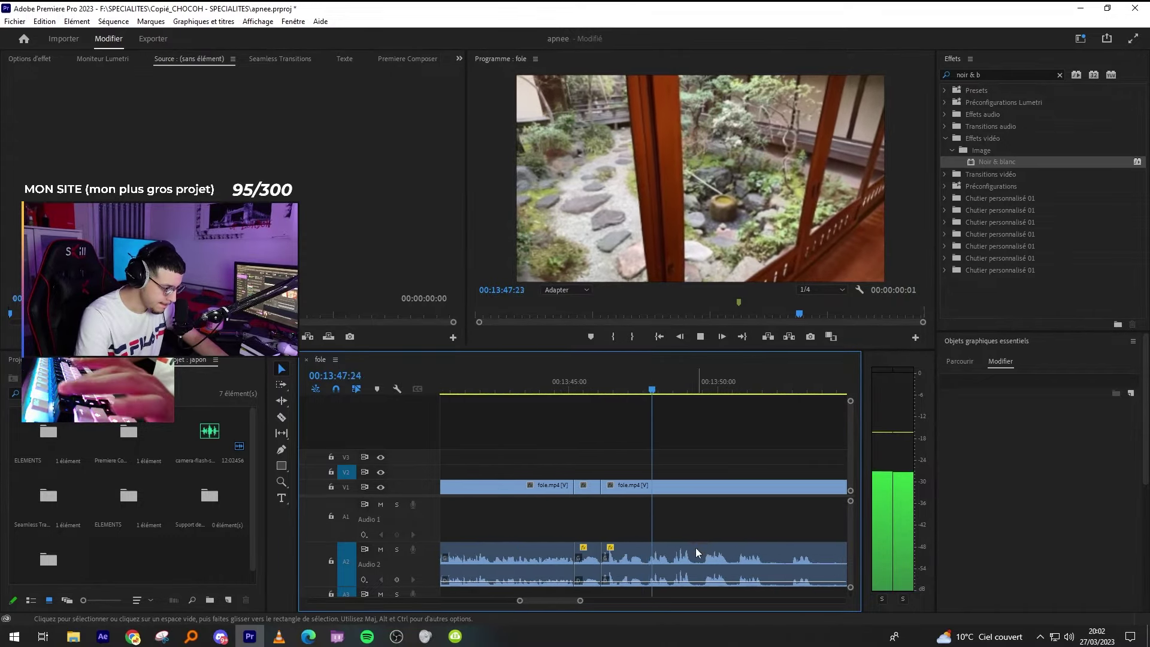
pyautogui.hotkey('ctrl', 'k')
pyautogui.moveTo(568, 454); pyautogui.dragTo(531, 555)
pyautogui.hotkey('shift', 'Delete')
# Cut further along fole.mp4 and ripple-delete the passage leading up to the talking-to-camera shot.
pyautogui.press('Up')
pyautogui.press('-')
pyautogui.press('c')
pyautogui.click(739, 557)
pyautogui.press('v')
pyautogui.moveTo(716, 540); pyautogui.dragTo(672, 575)
pyautogui.press('Up')
pyautogui.press('space')
pyautogui.press('=')
pyautogui.press('=')
pyautogui.hotkey('shift', 'Delete')
# Ripple-trim the start of the talking-to-camera clip so it follows directly on from the join at about 00:13:45:05.
pyautogui.press('-')
pyautogui.press('-')
pyautogui.press('=')
pyautogui.click(591, 484)
pyautogui.press('Up')
pyautogui.press('=')
pyautogui.press('q')
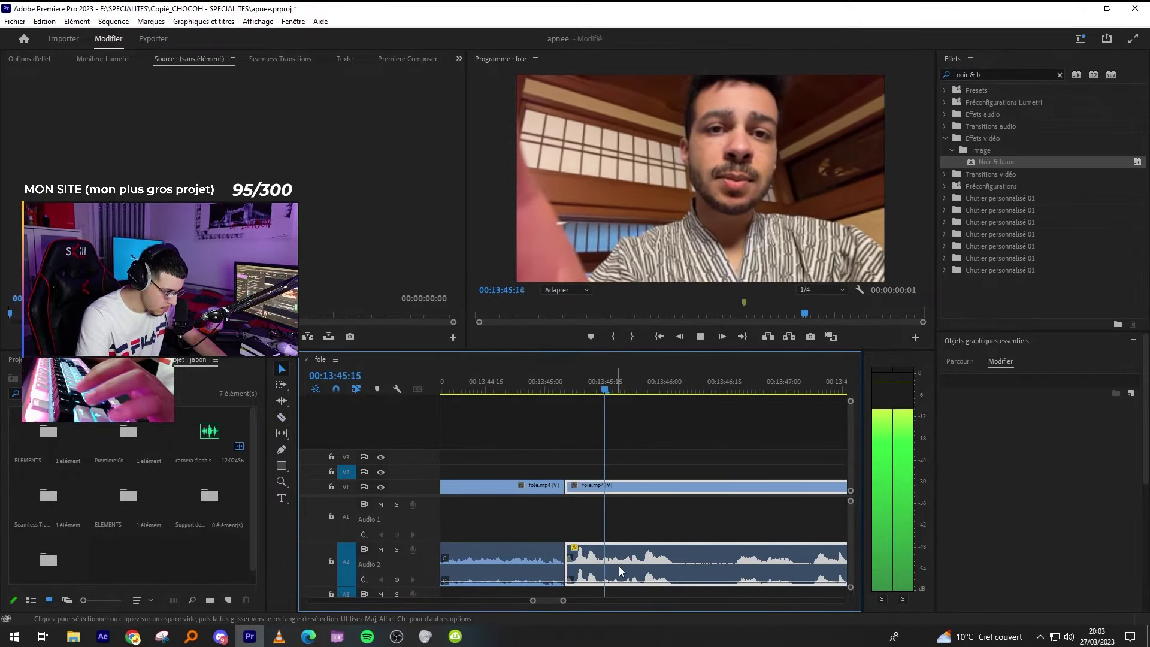
# Cut at about 00:13:46:02 and move the following clip's audio from Audio 2 to Audio 1.
pyautogui.hotkey('ctrl', 'k')
pyautogui.press('=')
pyautogui.moveTo(697, 560); pyautogui.dragTo(698, 532)
pyautogui.scroll(-5, 693, 440)
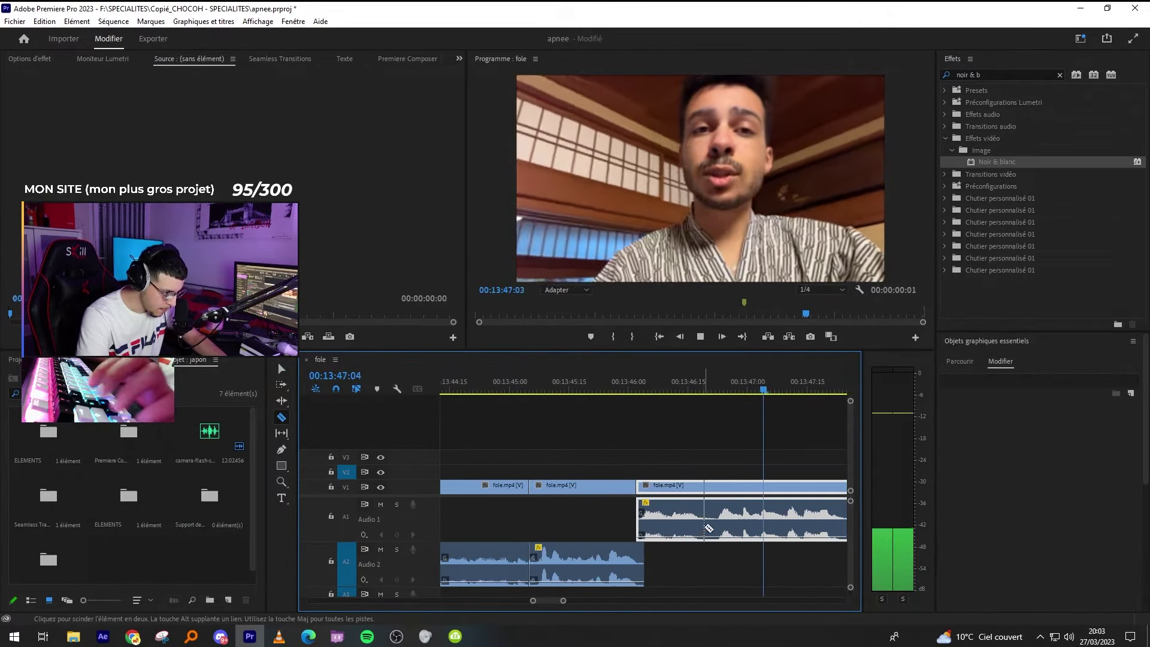
# Cut the talking-to-camera footage at about 00:13:46:18, 00:13:47:18 and 00:13:48:17, and save the project.
pyautogui.press('=')
pyautogui.press('c')
pyautogui.click(657, 515)
pyautogui.press('Up')
pyautogui.press('-')
pyautogui.click(682, 534)
pyautogui.press('v')
pyautogui.press('=')
pyautogui.press('=')
pyautogui.hotkey('ctrl', 's')
pyautogui.press('b')
pyautogui.scroll(-5, 714, 547)
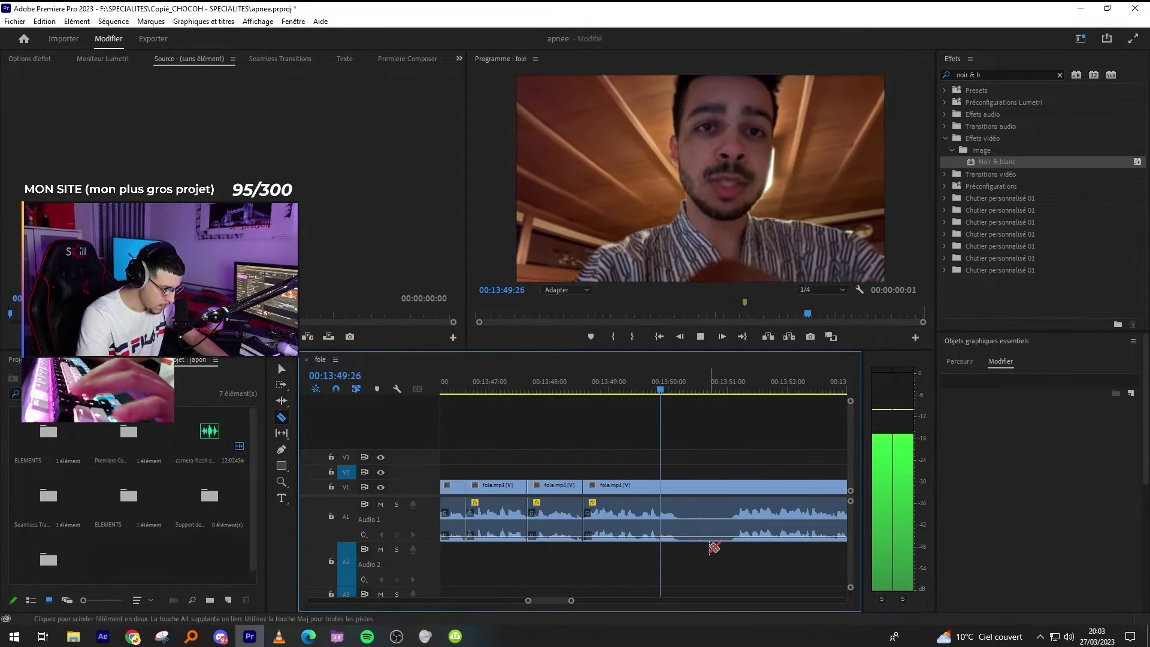
# Cut at about 00:13:54:05, ripple-delete the passage from 00:13:48:17 to that cut, and save the project.
pyautogui.press('c')
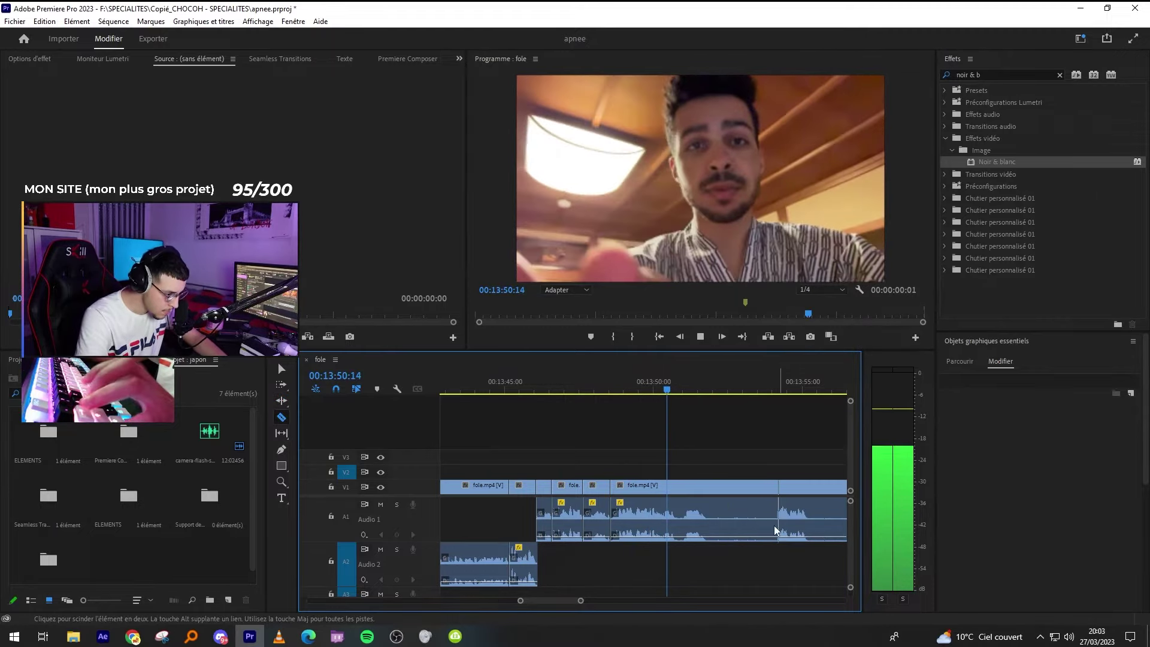
pyautogui.press('Up')
pyautogui.press('=')
pyautogui.press('=')
pyautogui.press('Up')
pyautogui.press('-')
pyautogui.press('=')
pyautogui.press('v')
pyautogui.press('Up')
pyautogui.press('-')
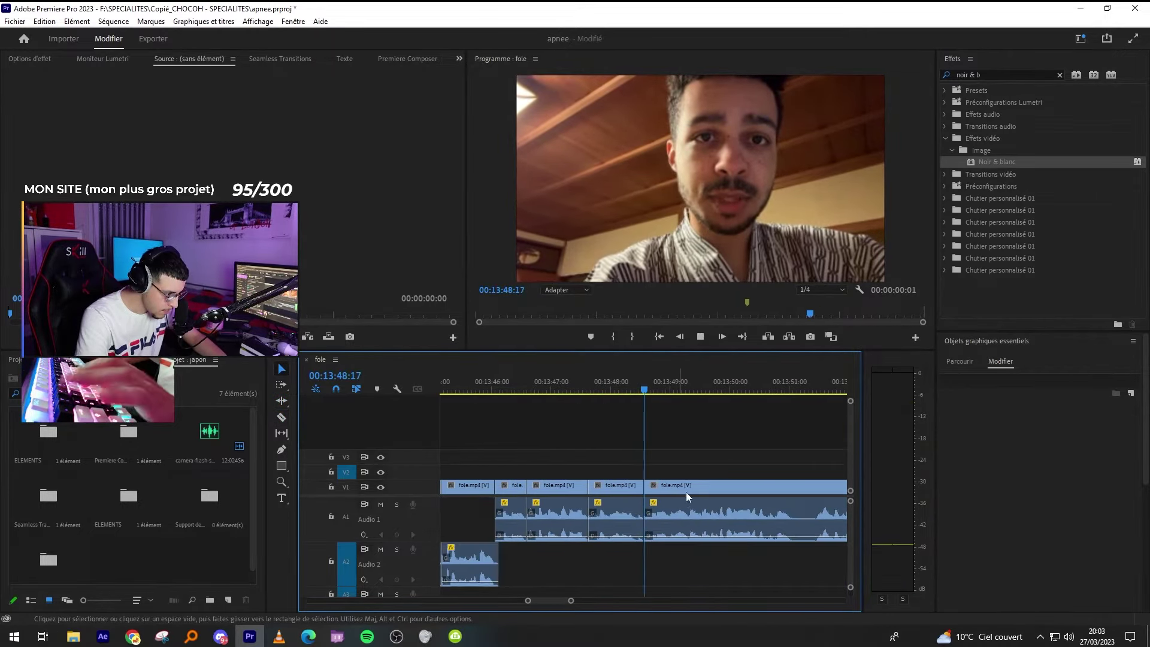
pyautogui.hotkey('ctrl', 's')
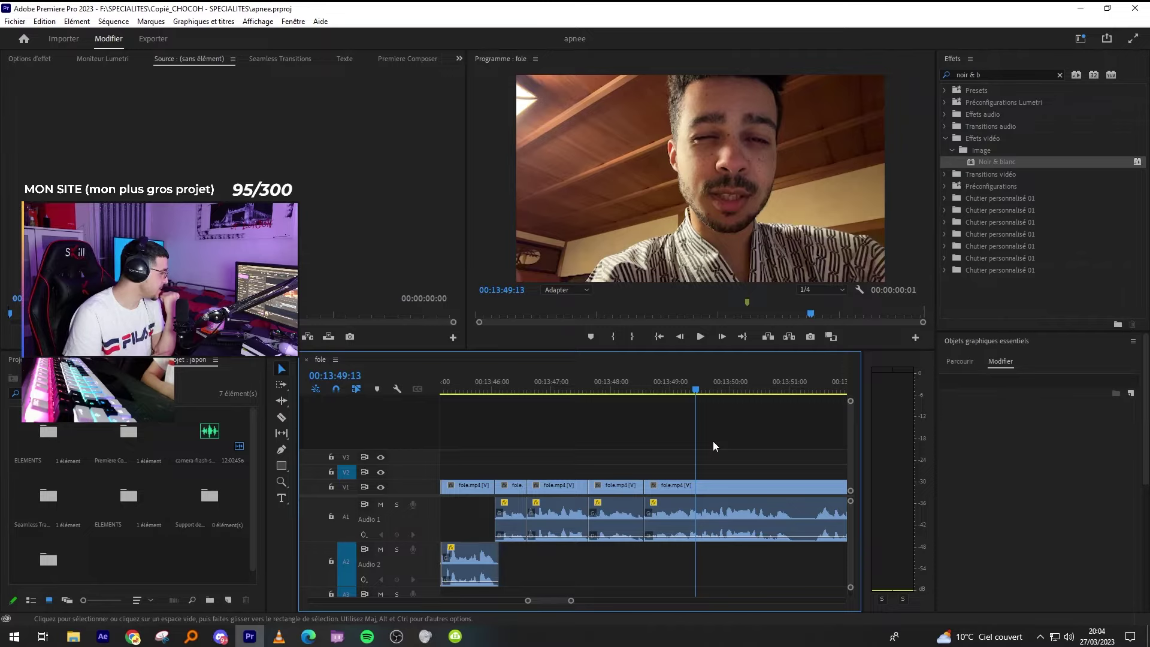
# Play on from 00:13:49:13 and shift the remaining fole.mp4 clip out to start at about 00:14:33, with earlier garden footage restored.
pyautogui.press('space')
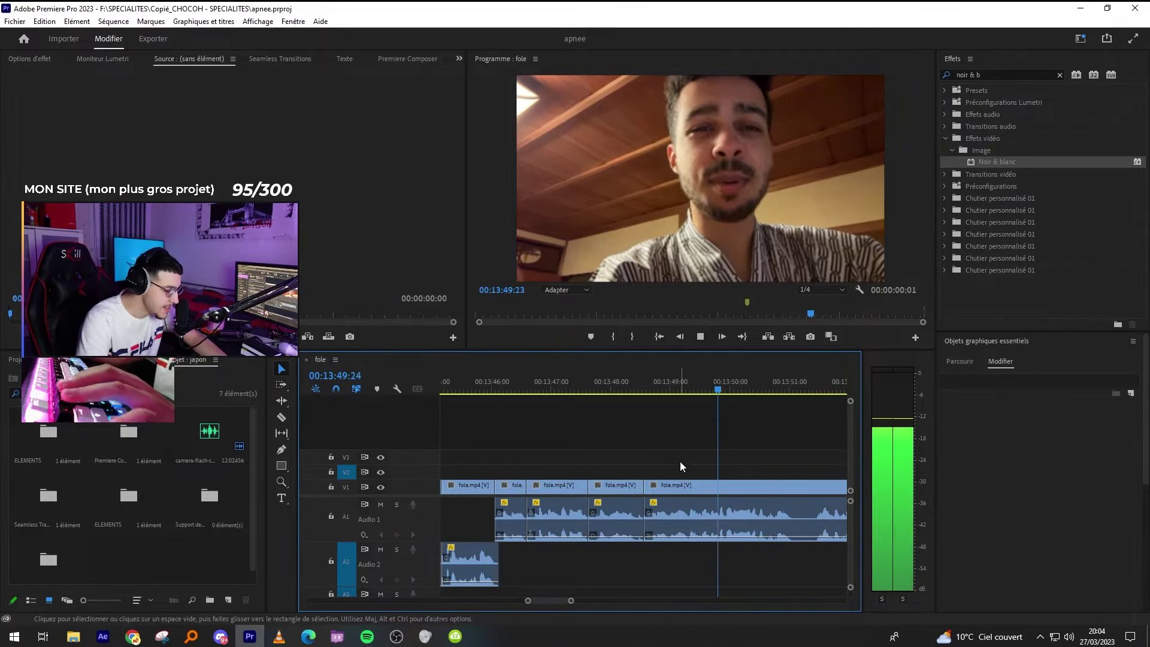
pyautogui.press('=')
pyautogui.press('c')
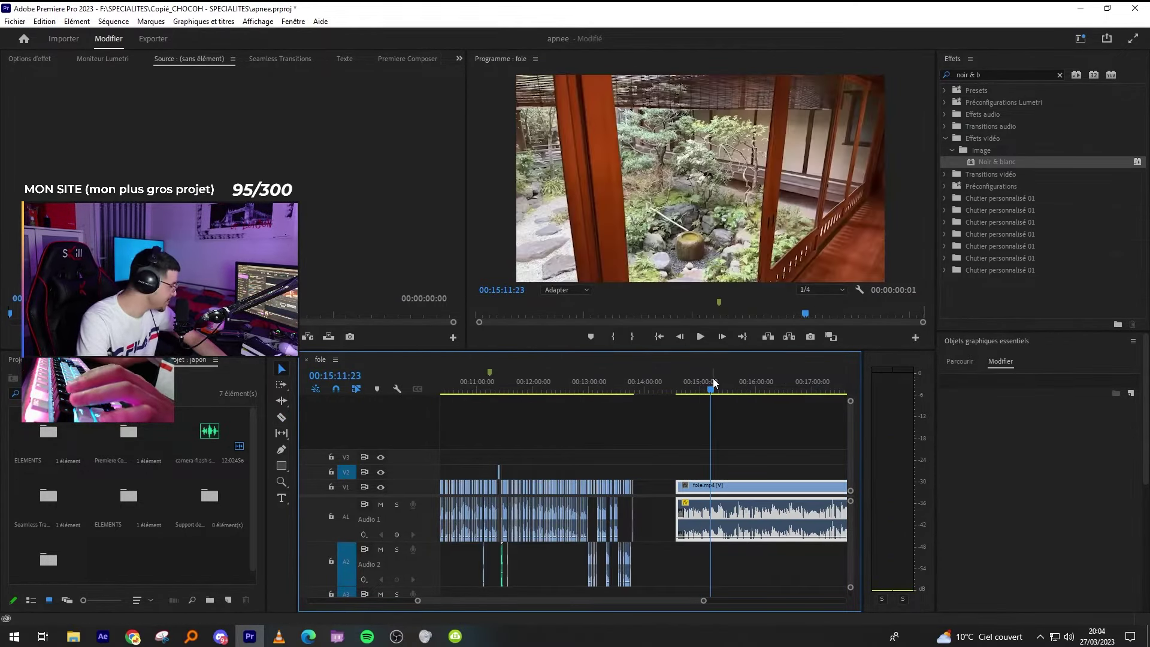
# Play the remaining fole.mp4 clip from 00:15:11:23 and around 00:15:18:27 to locate the garden passage.
pyautogui.press('space')
pyautogui.press('=')
pyautogui.press('=')
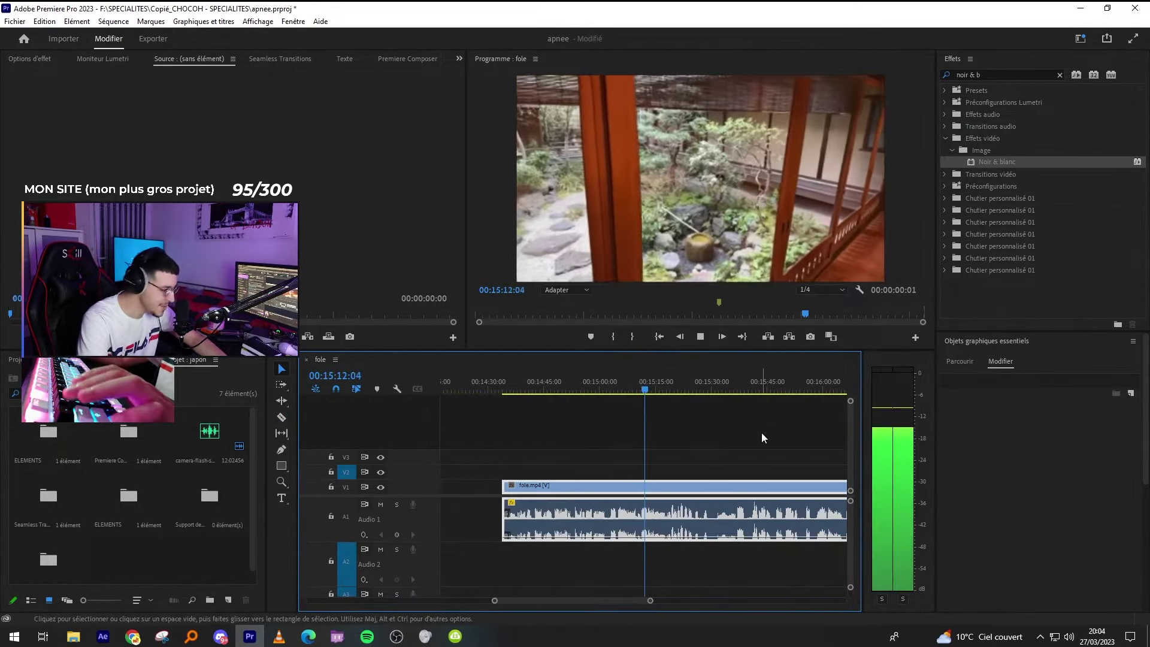
pyautogui.click(761, 433)
pyautogui.press('=')
pyautogui.click(687, 384)
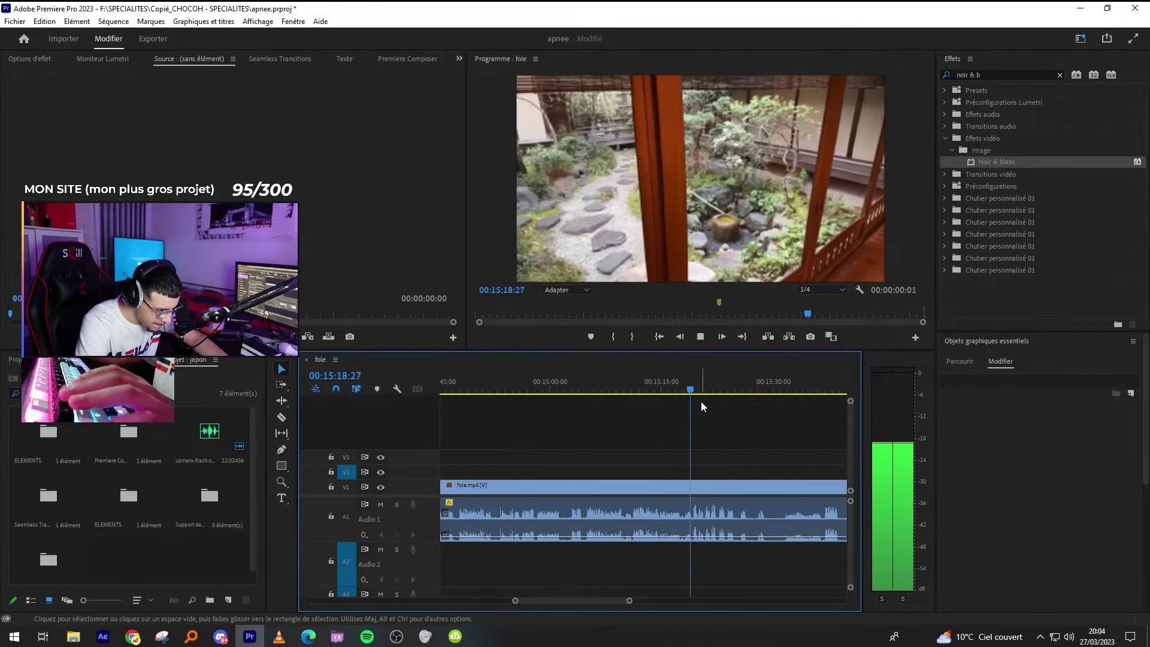
# Try to cut the clip just after 00:15:18:27 and remove the footage before the cut.
pyautogui.press('=')
pyautogui.press('=')
pyautogui.press('c')
pyautogui.click(652, 523)
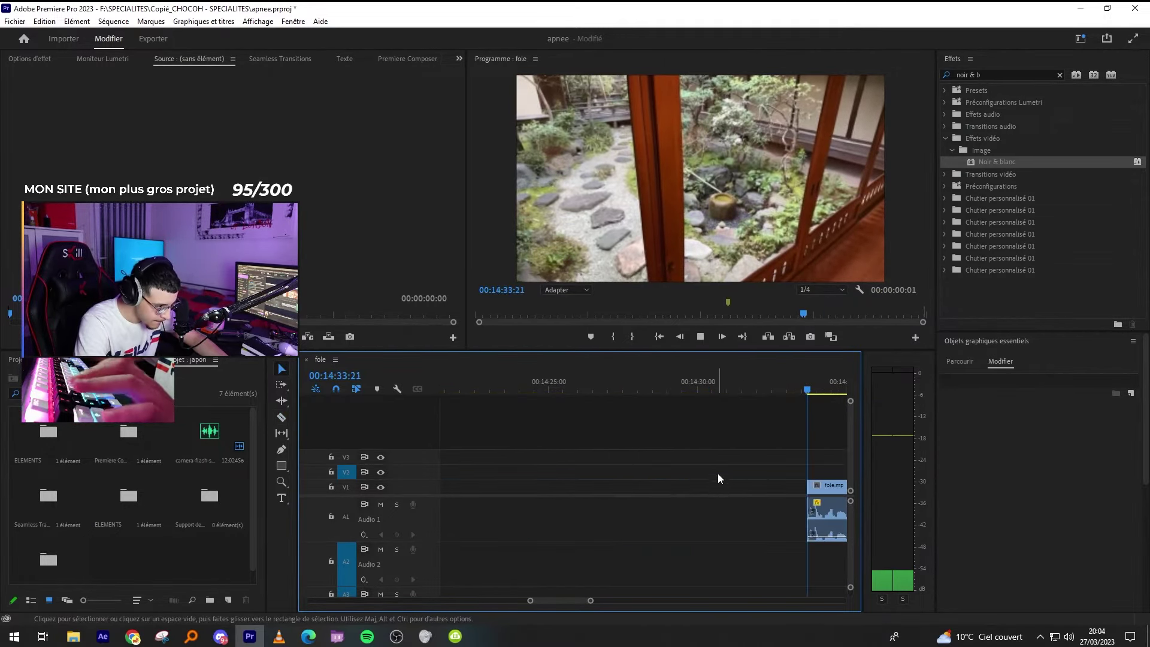
# Play the garden footage from the clip's start at 00:14:33:21 to about 00:14:37 to check its speech.
pyautogui.press('=')
pyautogui.press('=')
pyautogui.press('space')
pyautogui.press('-')
pyautogui.press('-')
pyautogui.press('-')
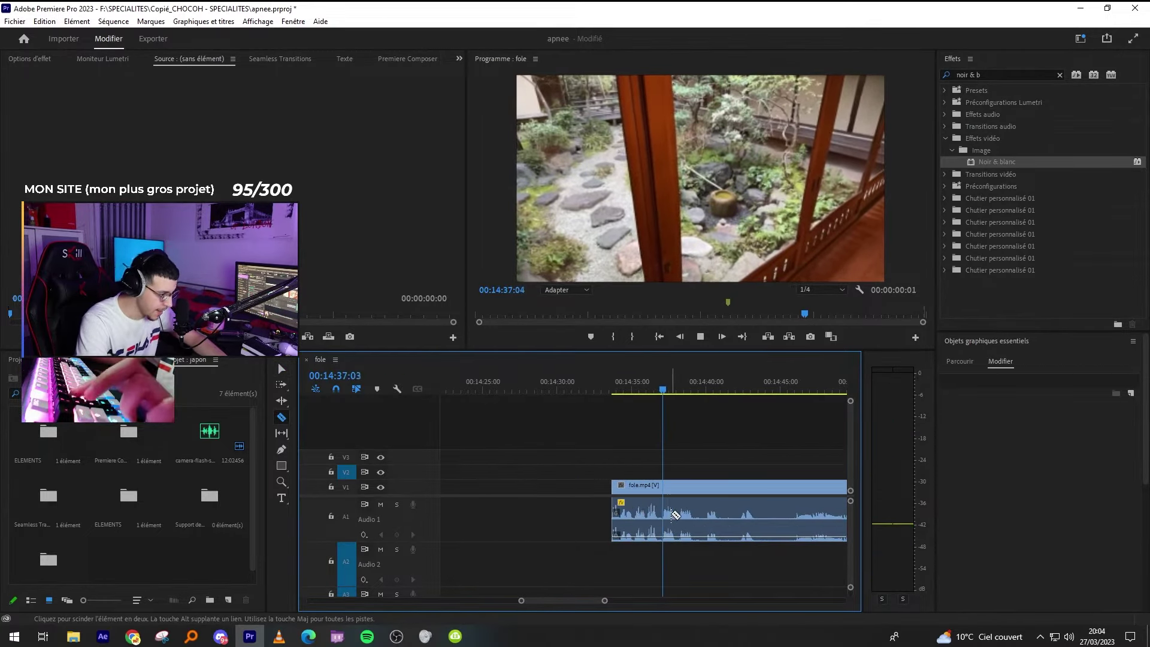
pyautogui.press('-')
pyautogui.press('-')
pyautogui.press('-')
pyautogui.press('space')
# Restore the remaining clip's earlier footage and set its start at 00:14:37:28.
pyautogui.press('v')
pyautogui.moveTo(778, 497)
pyautogui.mouseDown()
pyautogui.moveTo(700, 497)
pyautogui.moveTo(828, 499)
pyautogui.moveTo(799, 497)
pyautogui.mouseUp()
pyautogui.press('-')
pyautogui.moveTo(707, 487); pyautogui.dragTo(646, 484)
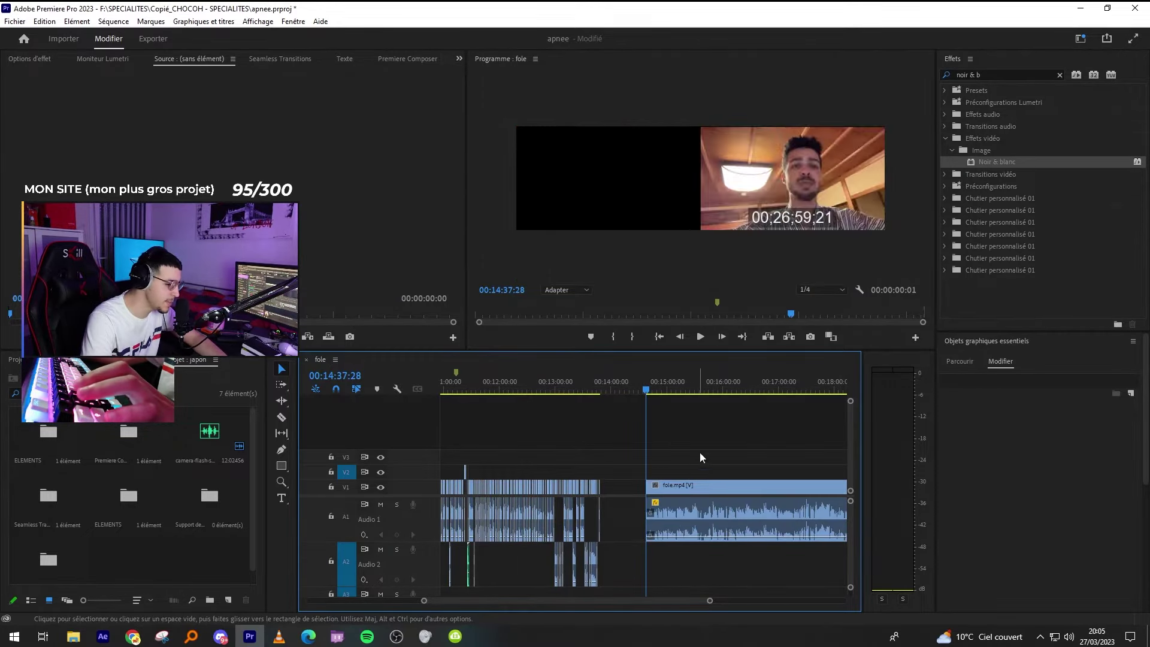
# Sample the restored clip at about 00:15:47:15, 00:16:07:11 and 00:16:03:26 to find where the edited passage ends.
pyautogui.click(706, 384)
pyautogui.press('space')
pyautogui.press('=')
pyautogui.press('=')
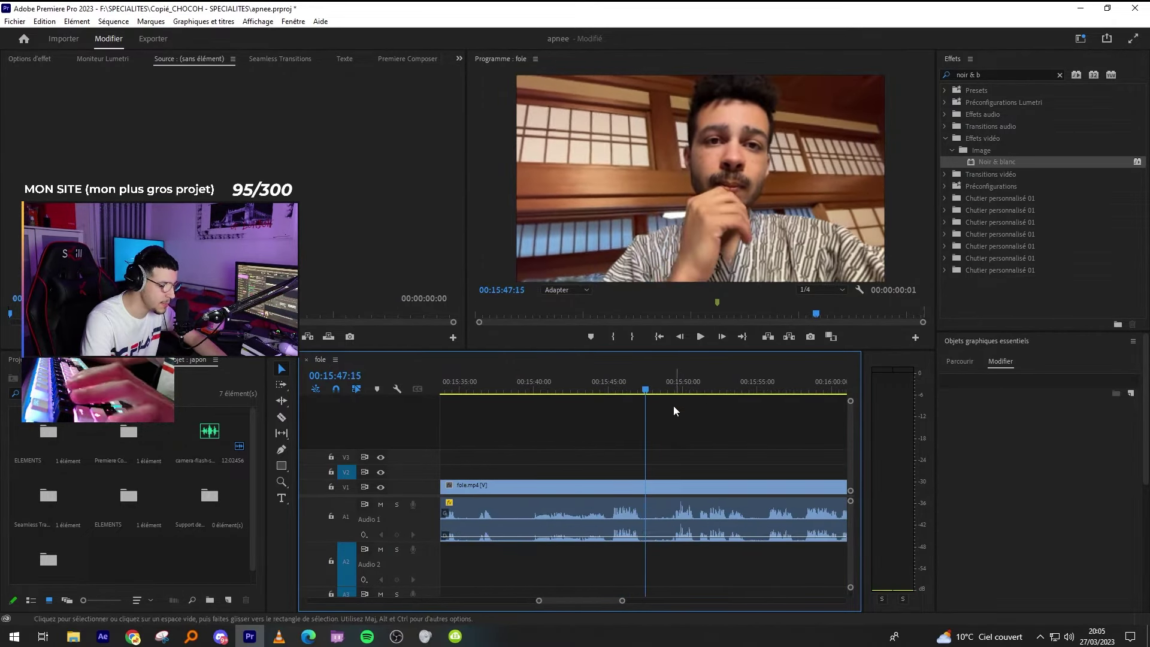
pyautogui.press('-')
pyautogui.click(609, 384)
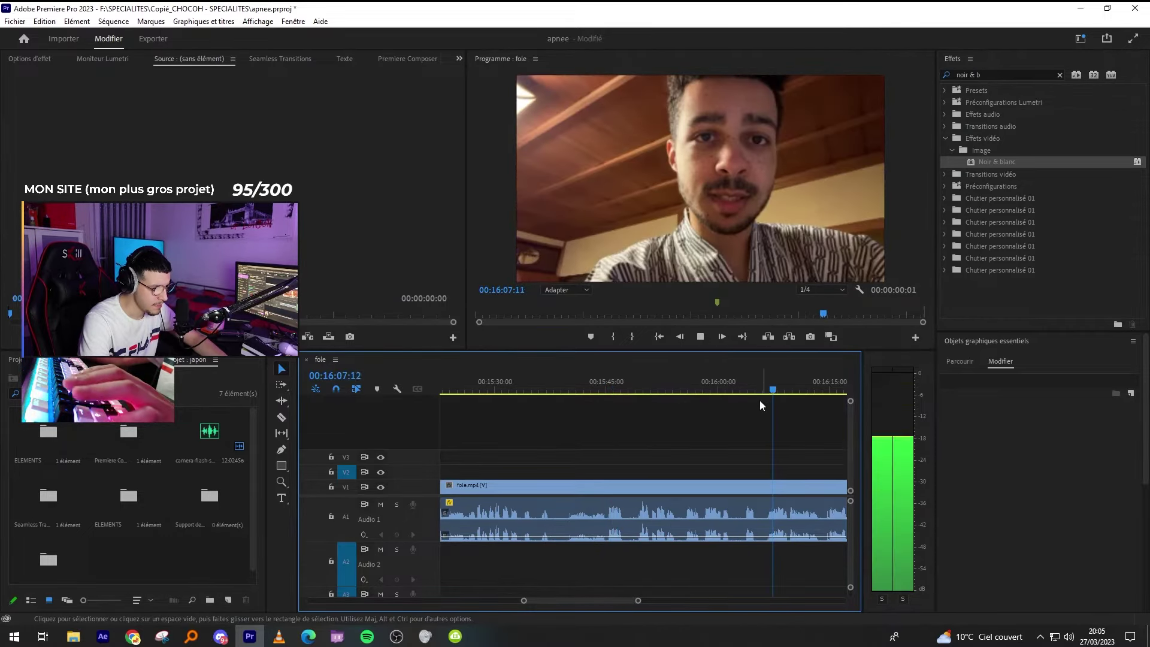
pyautogui.click(743, 388)
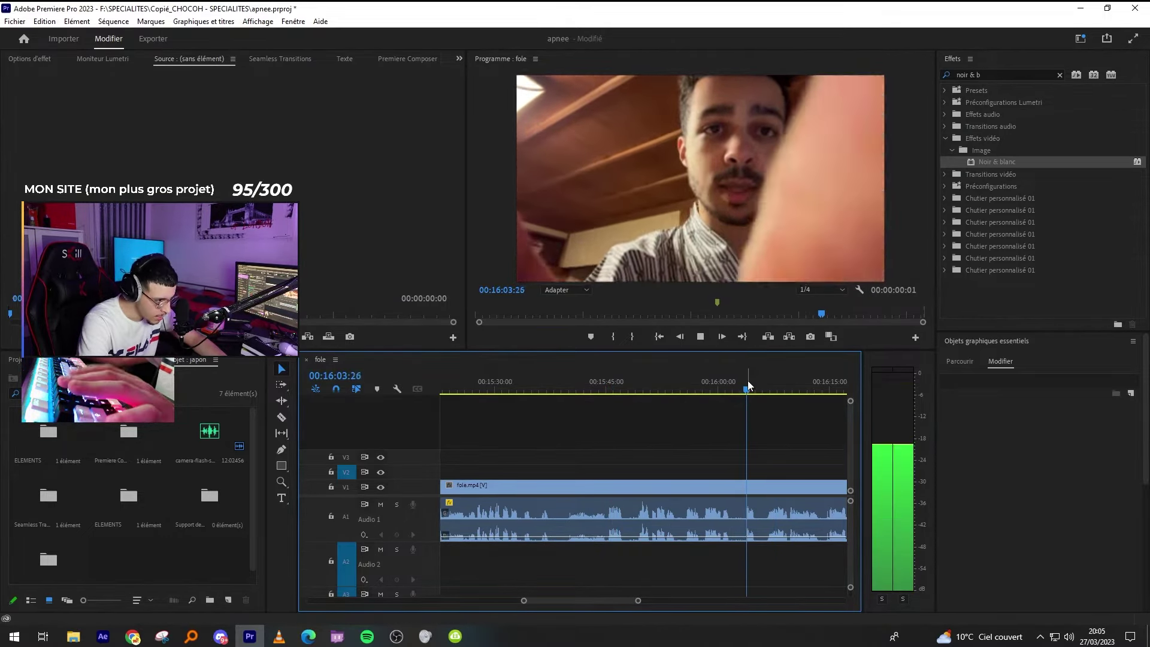
pyautogui.click(695, 388)
# Check earlier footage at about 00:15:51:21 and 00:15:04:25, and switch to the Chrome window.
pyautogui.press('=')
pyautogui.click(554, 381)
pyautogui.press('-')
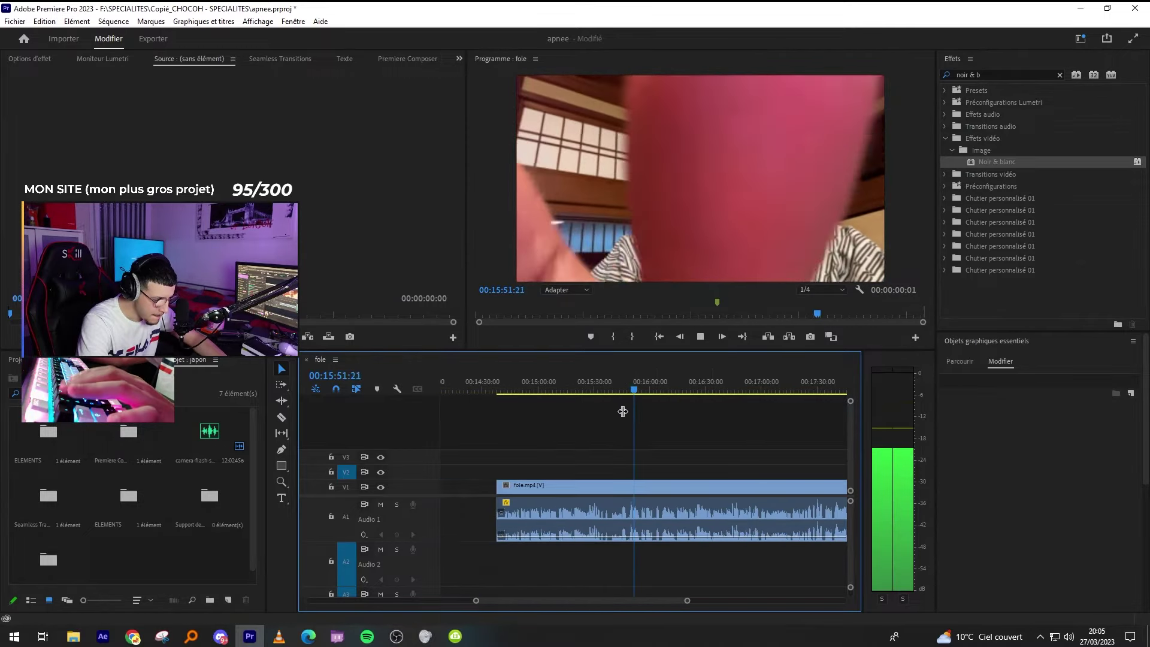
pyautogui.click(548, 380)
pyautogui.press('-')
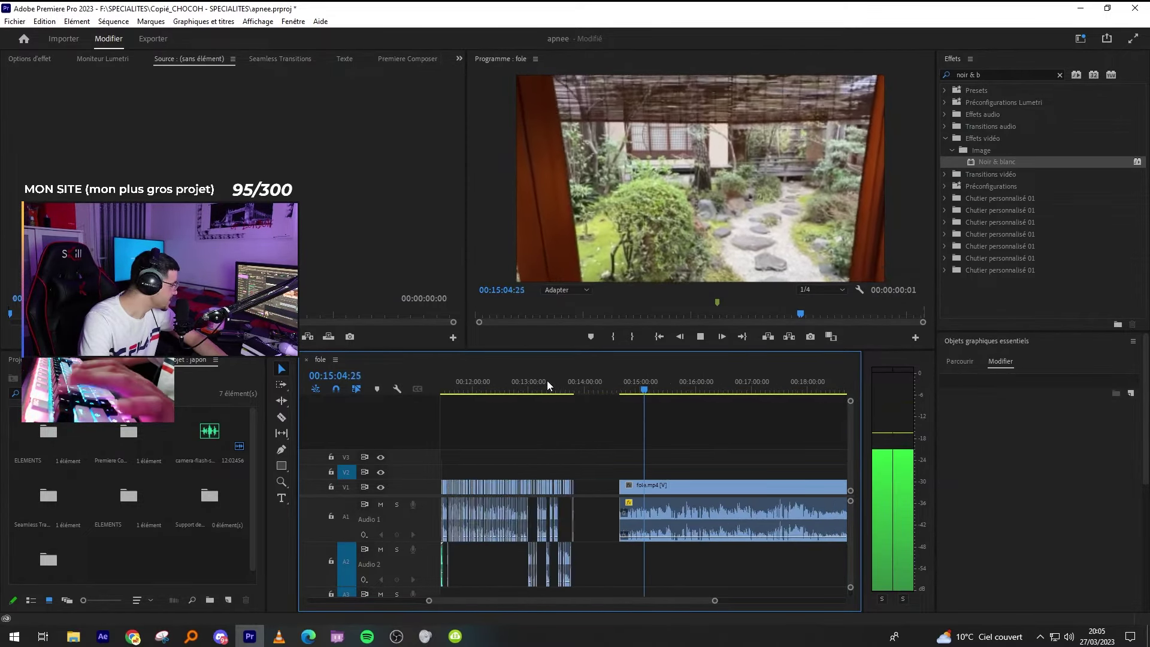
pyautogui.press('=')
pyautogui.press('space')
pyautogui.hotkey('alt', 'Tab')
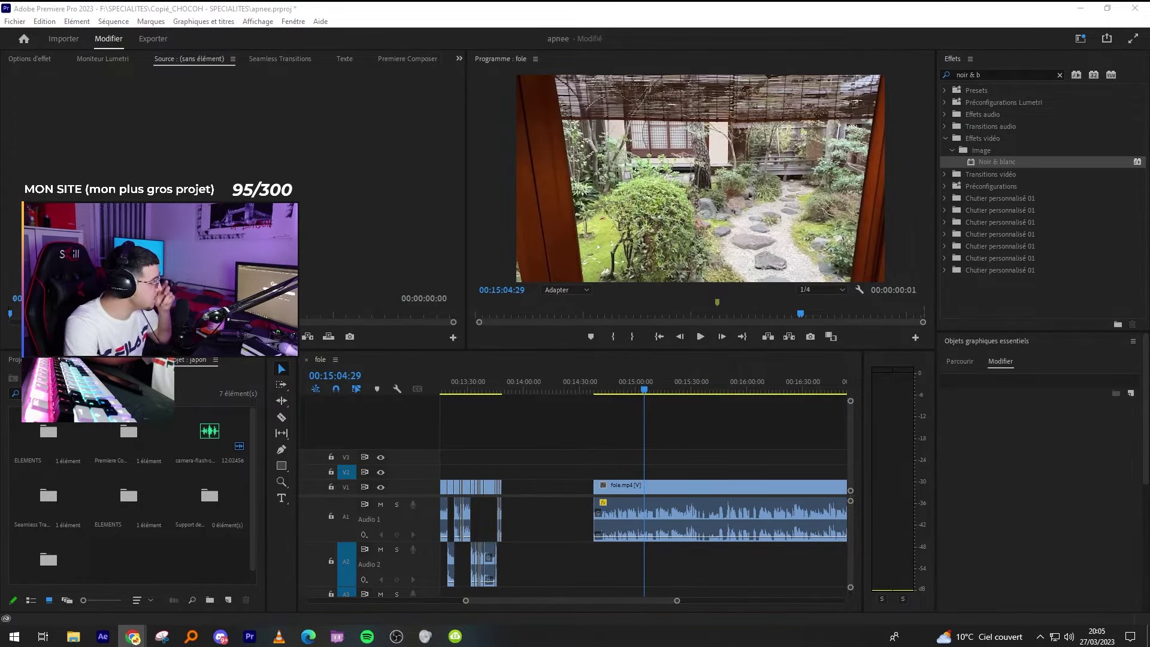
# Look through the videos listed on the creator's TikTok profile.
pyautogui.moveTo(210, 267); pyautogui.dragTo(373, 60)
pyautogui.click(359, 51)
pyautogui.scroll(6, 729, 304)
pyautogui.moveTo(682, 55); pyautogui.dragTo(608, 24)
pyautogui.click(664, 40)
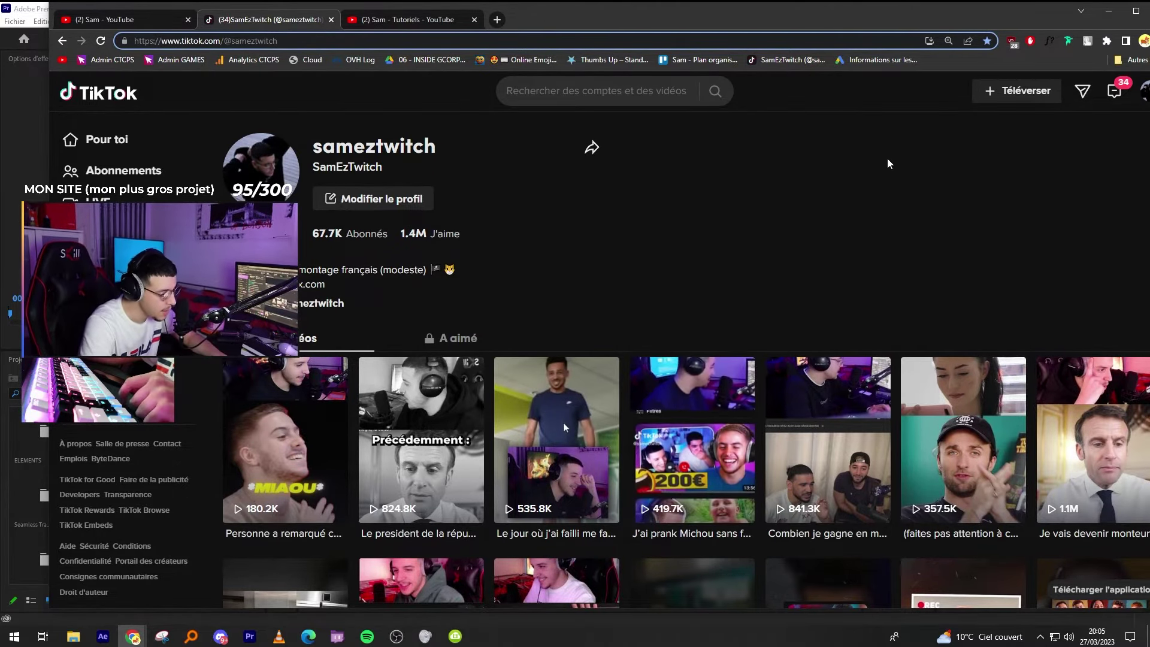
pyautogui.scroll(-3, 826, 180)
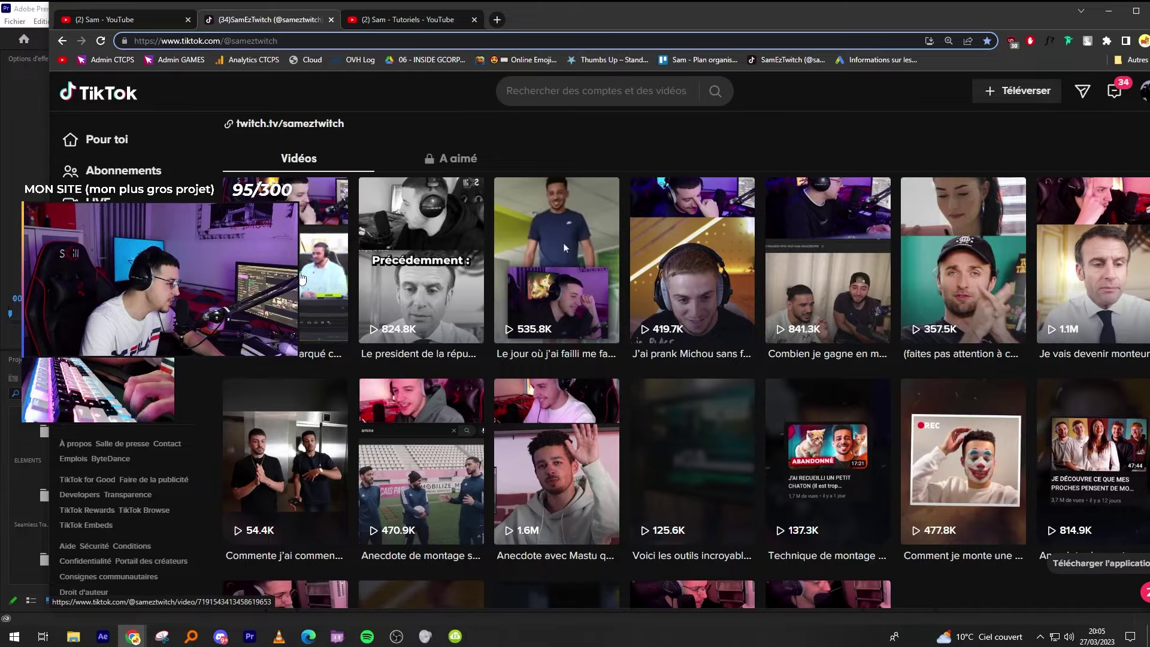
pyautogui.scroll(-3, 832, 326)
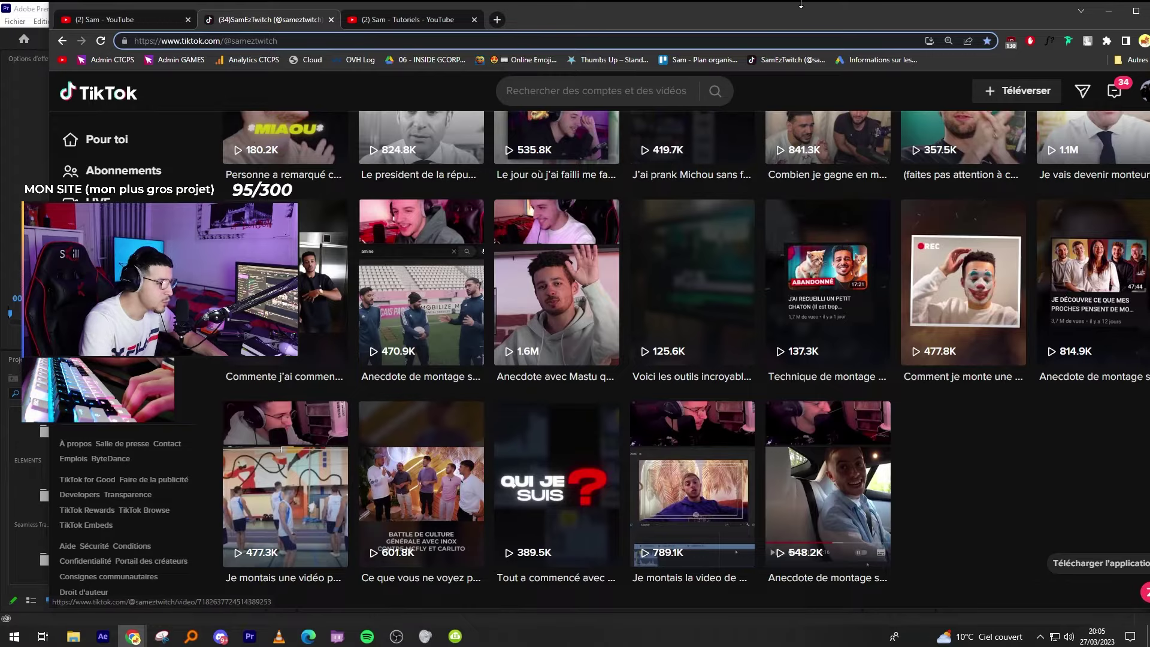
# Return to Premiere Pro and sample the remaining fole.mp4 footage from 00:15:51:03 to about 00:16:55:24.
pyautogui.hotkey('alt', 'Tab')
pyautogui.click(732, 379)
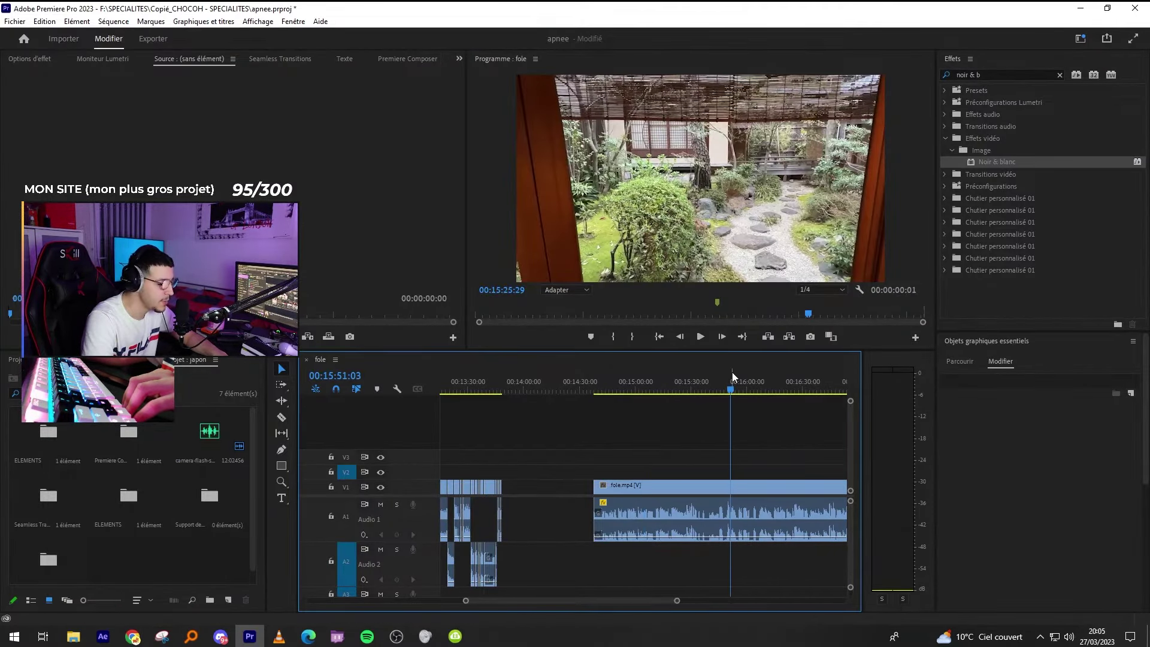
pyautogui.press('space')
pyautogui.press('-')
pyautogui.moveTo(670, 387); pyautogui.dragTo(707, 393)
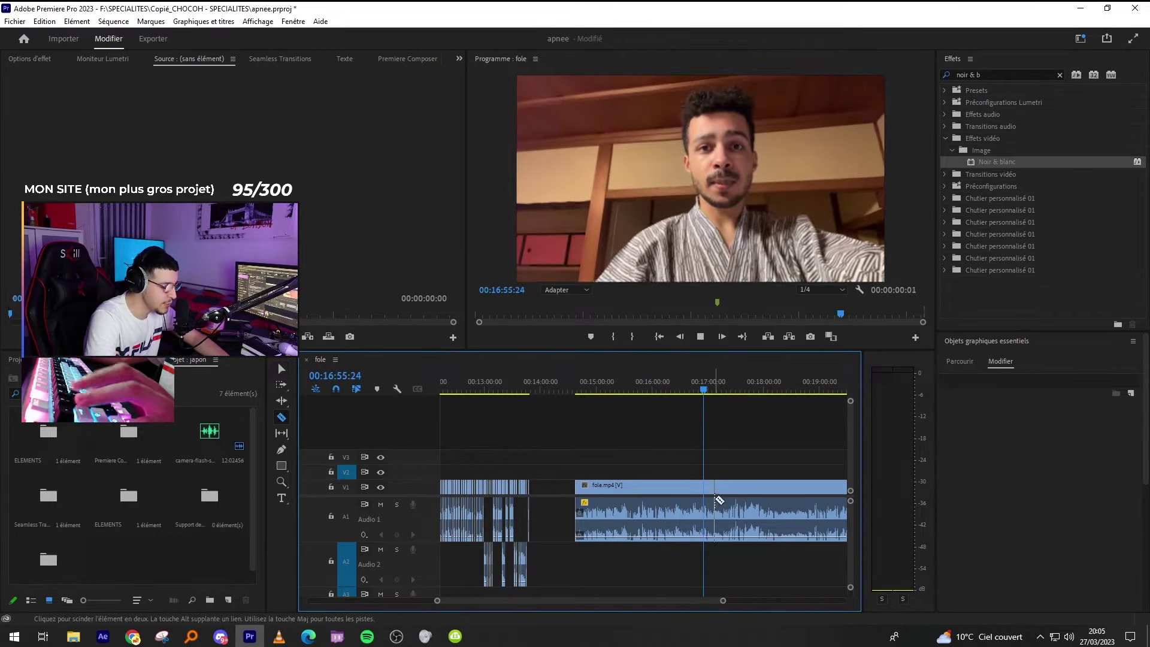
pyautogui.press('space')
pyautogui.press('=')
pyautogui.press('c')
# Play the footage on to about 00:17:01 and compare its waveform with the whole sequence.
pyautogui.press('-')
pyautogui.press('-')
pyautogui.press('-')
pyautogui.press('=')
pyautogui.press('=')
pyautogui.press('=')
pyautogui.press('-')
pyautogui.press('-')
pyautogui.press('-')
pyautogui.press('-')
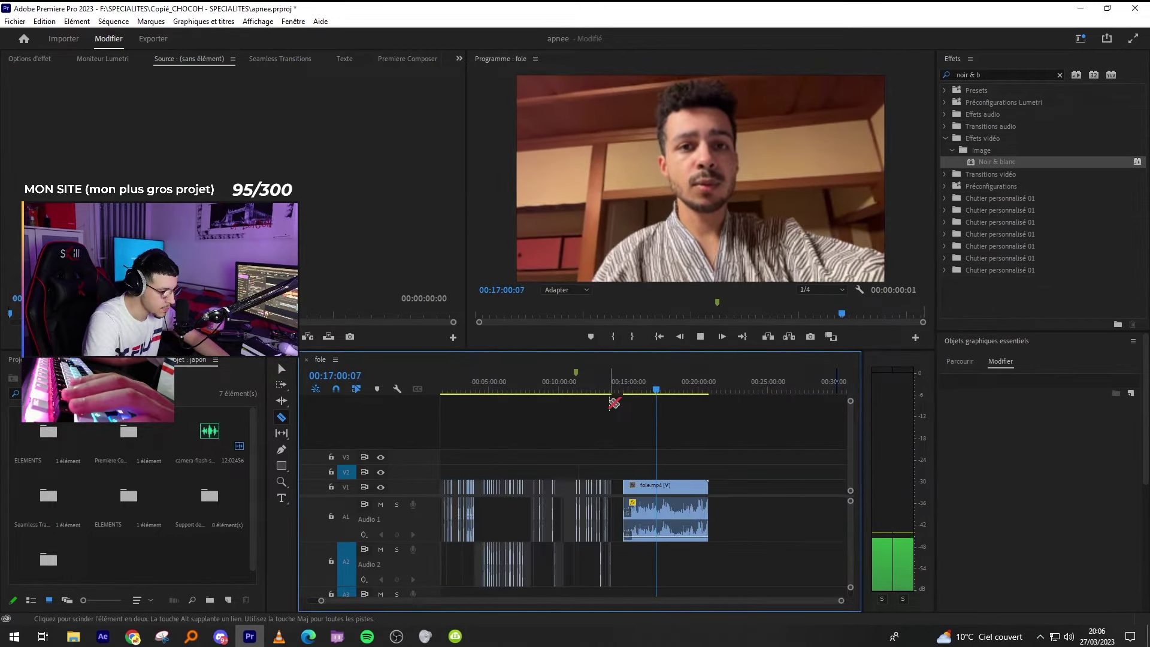
pyautogui.press('=')
pyautogui.press('=')
pyautogui.press('=')
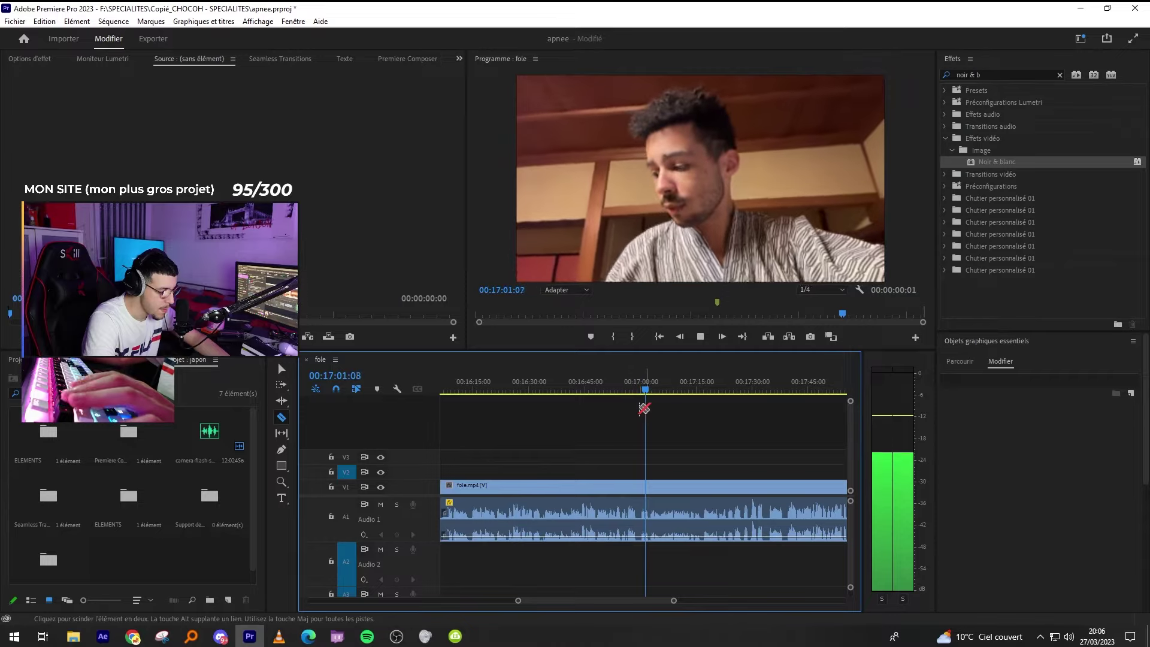
# Replay the speech from about 00:16:45 to 00:16:51 to find where the needed footage starts.
pyautogui.click(586, 386)
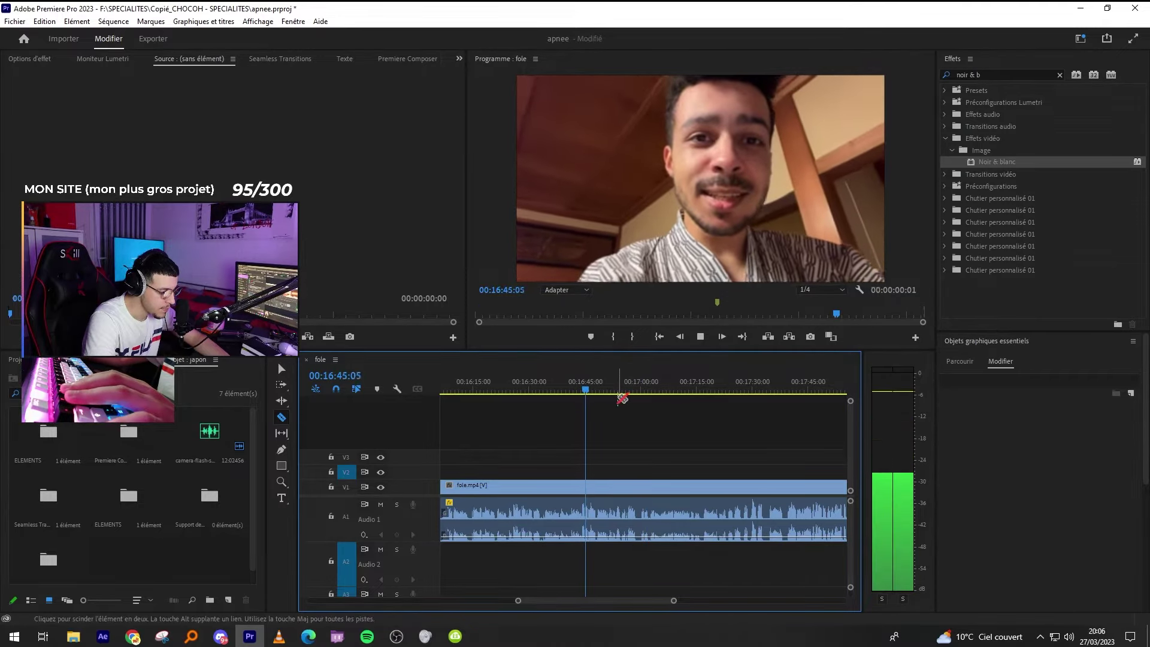
pyautogui.press('=')
pyautogui.press('=')
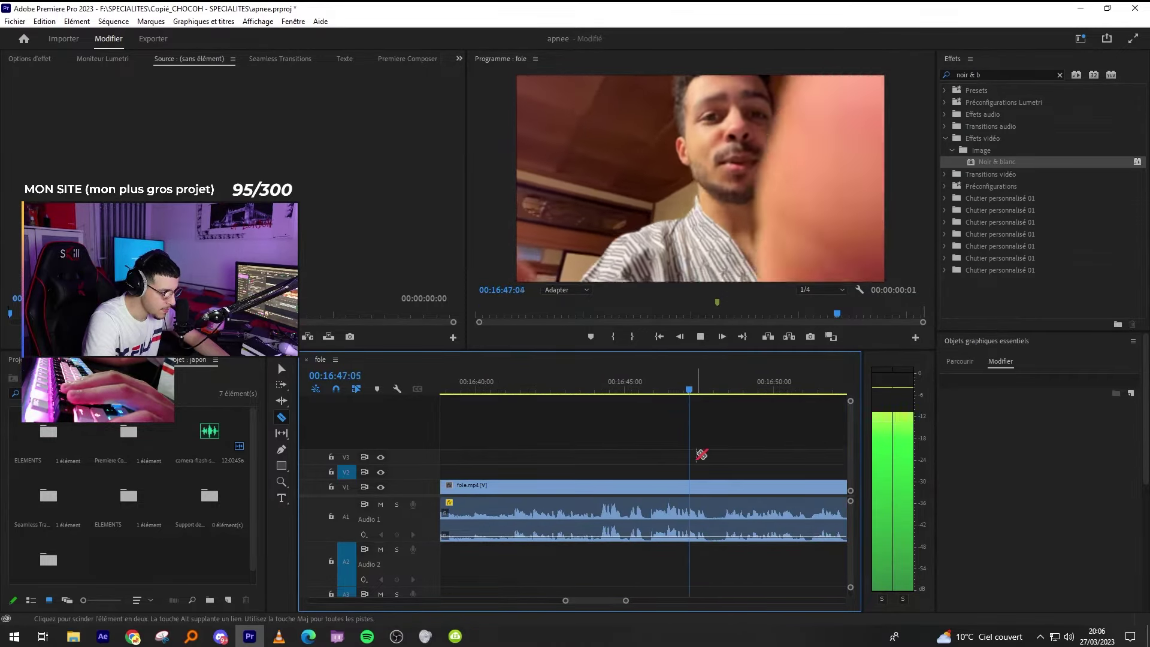
pyautogui.press('-')
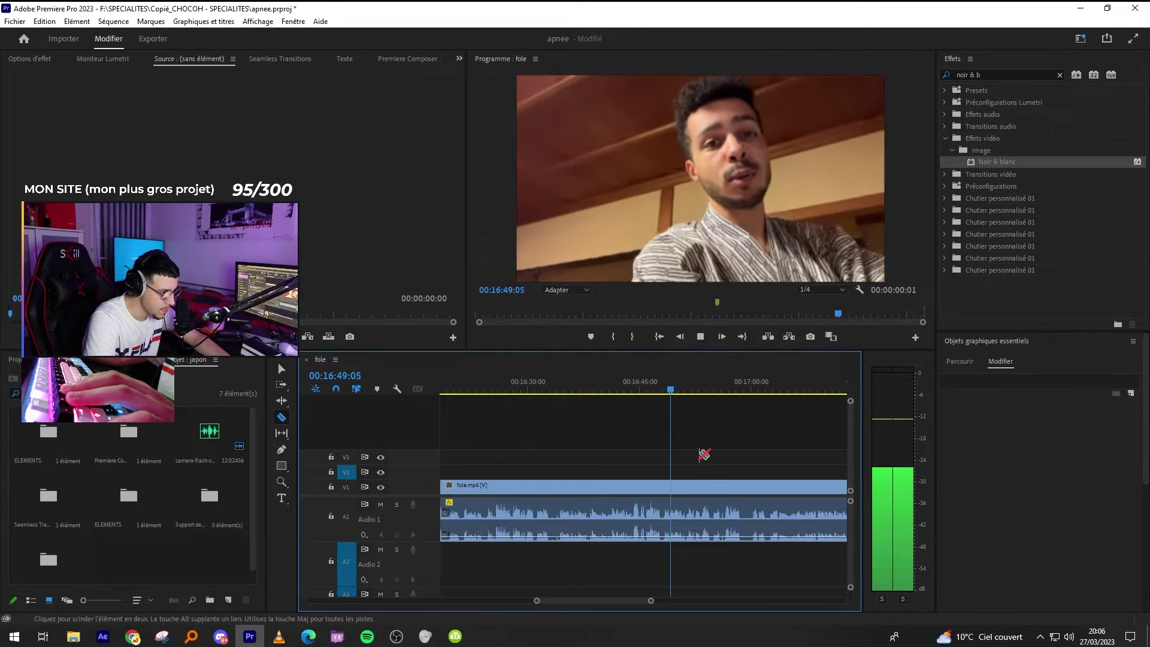
pyautogui.press('-')
pyautogui.press('-')
pyautogui.press('-')
pyautogui.press('=')
pyautogui.press('=')
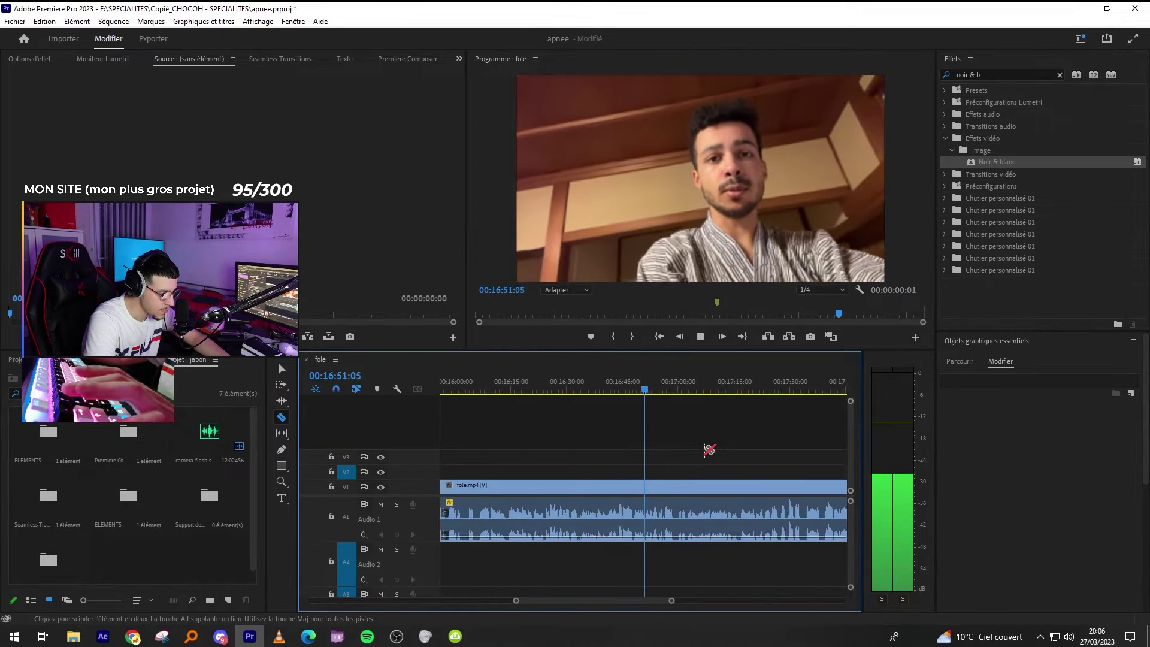
pyautogui.hotkey('alt', 'Tab')
pyautogui.hotkey('alt', 'Tab')
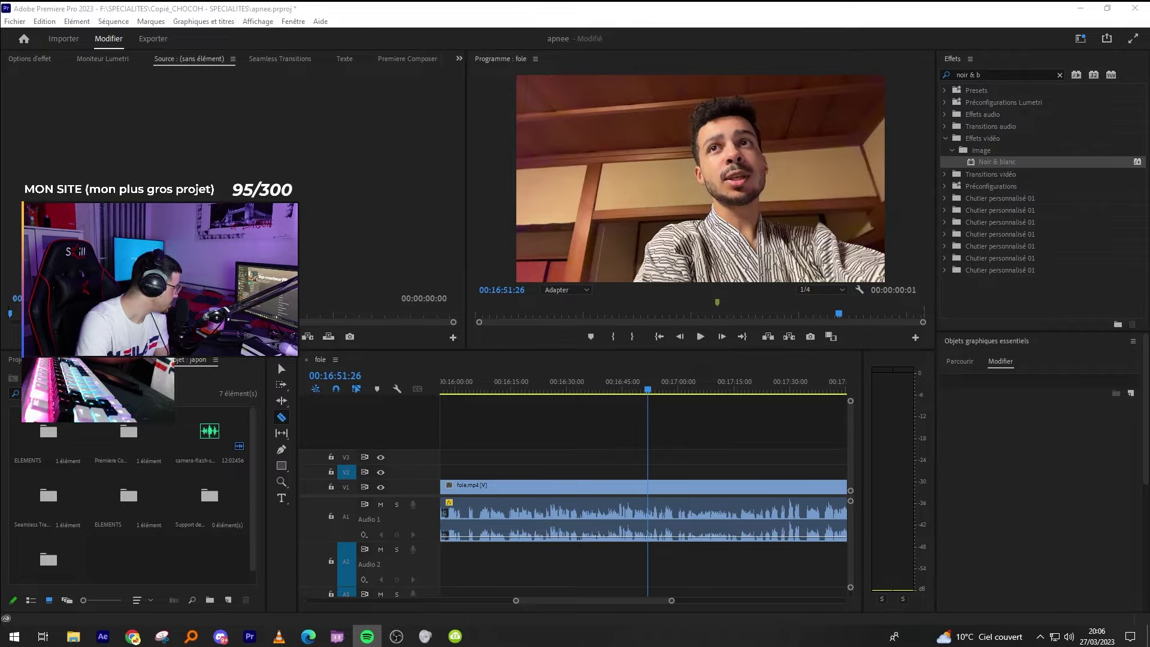
pyautogui.hotkey('alt', 'Tab')
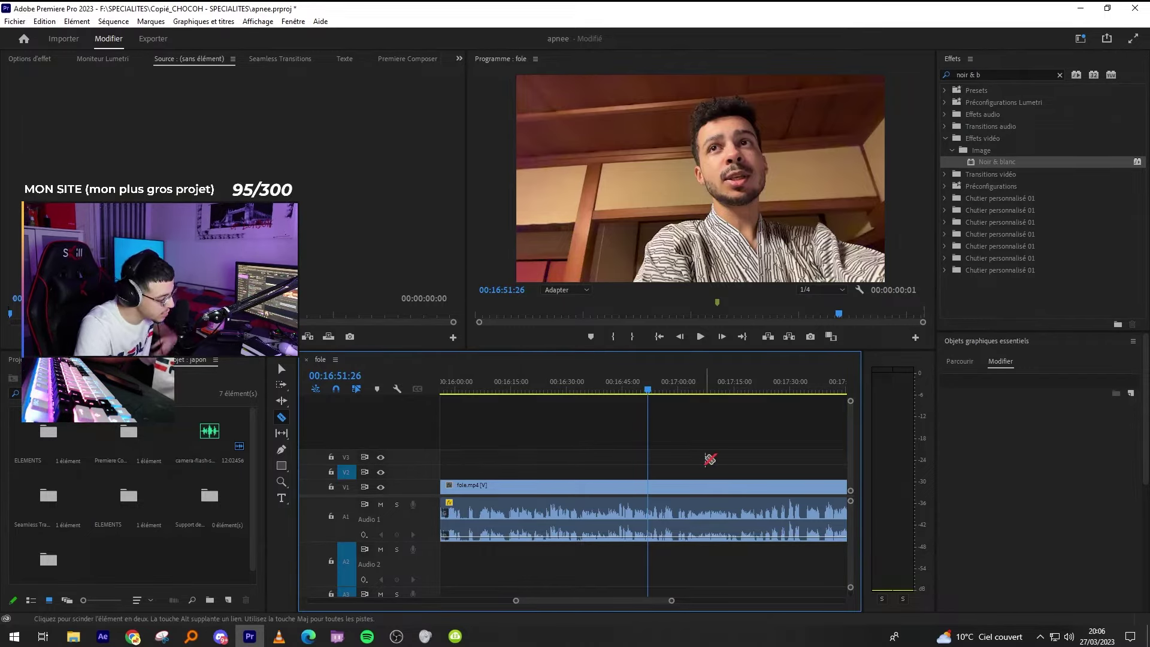
# Continue checking the footage from 00:16:51:26 to about 00:17:03:00.
pyautogui.press('v')
pyautogui.press('-')
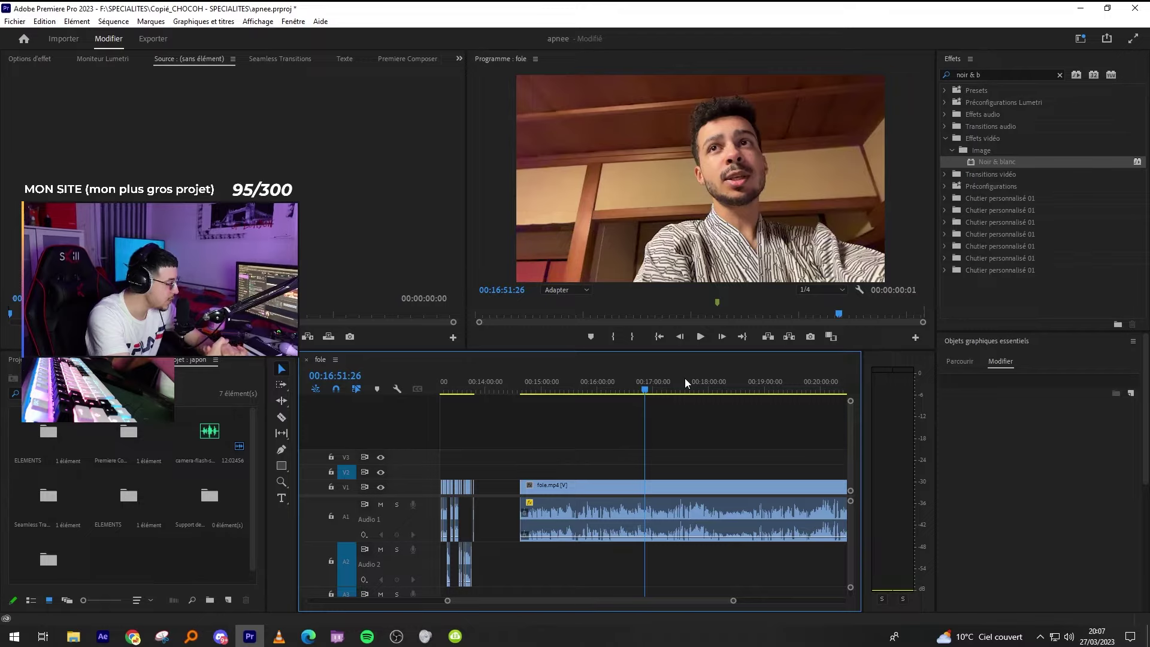
pyautogui.press('space')
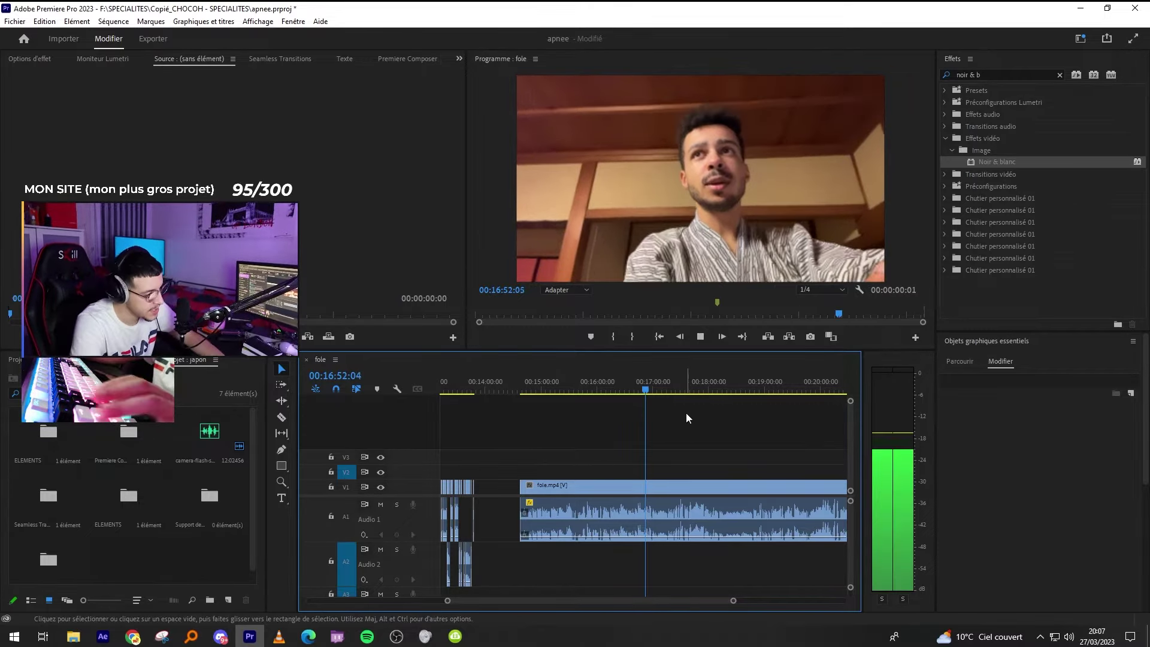
pyautogui.press('-')
pyautogui.press('=')
pyautogui.press('=')
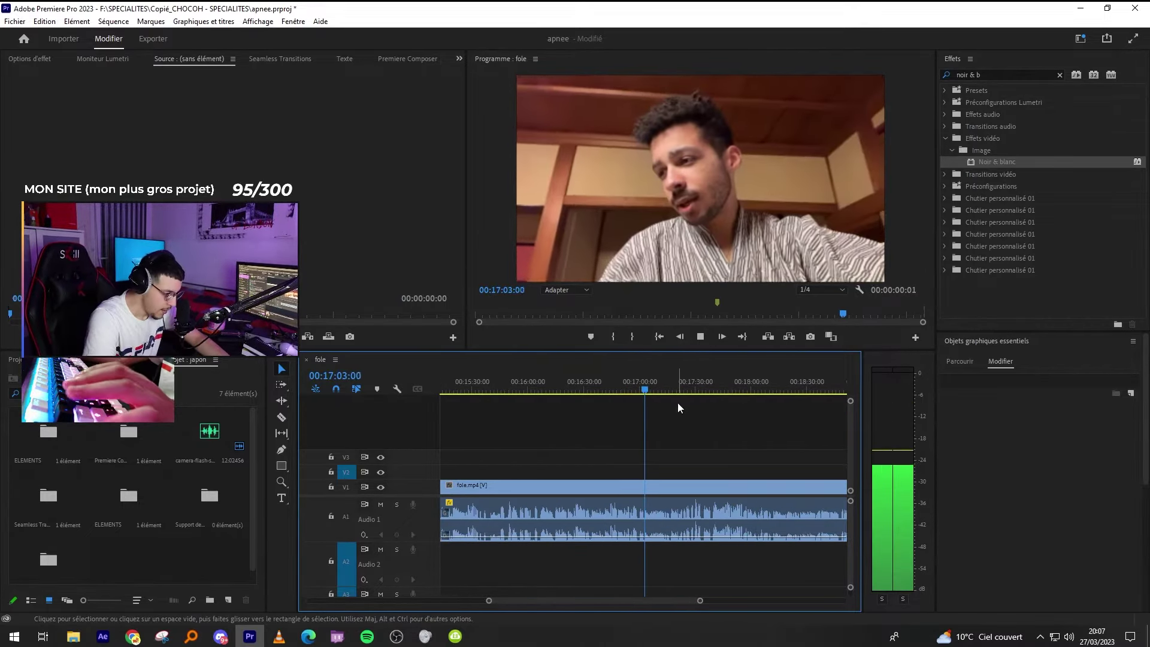
# Split the clip at about 00:17:15 and ripple-delete the part between 00:14:37:28 and the cut.
pyautogui.press('space')
pyautogui.press('c')
pyautogui.click(668, 497)
pyautogui.press('v')
pyautogui.press('-')
pyautogui.press('-')
pyautogui.click(629, 501)
pyautogui.hotkey('shift', 'Delete')
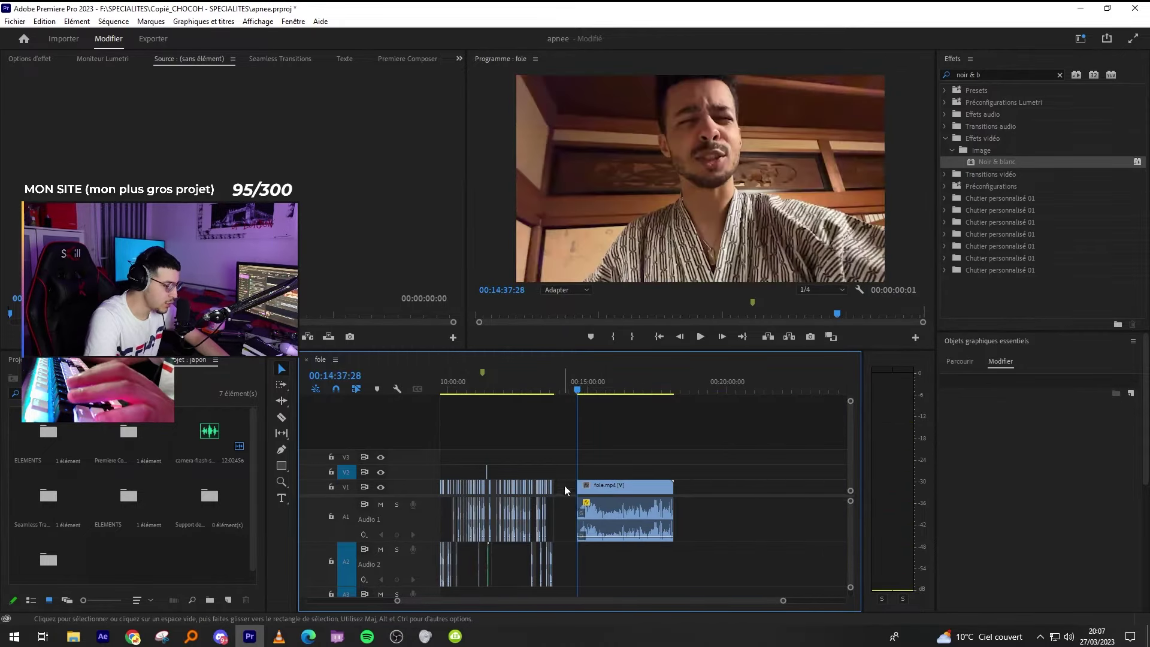
# Close the gap before the remaining clip and go to the new join at 00:13:48:17.
pyautogui.click(567, 487)
pyautogui.press('Delete')
pyautogui.press('Up')
pyautogui.press('=')
pyautogui.press('=')
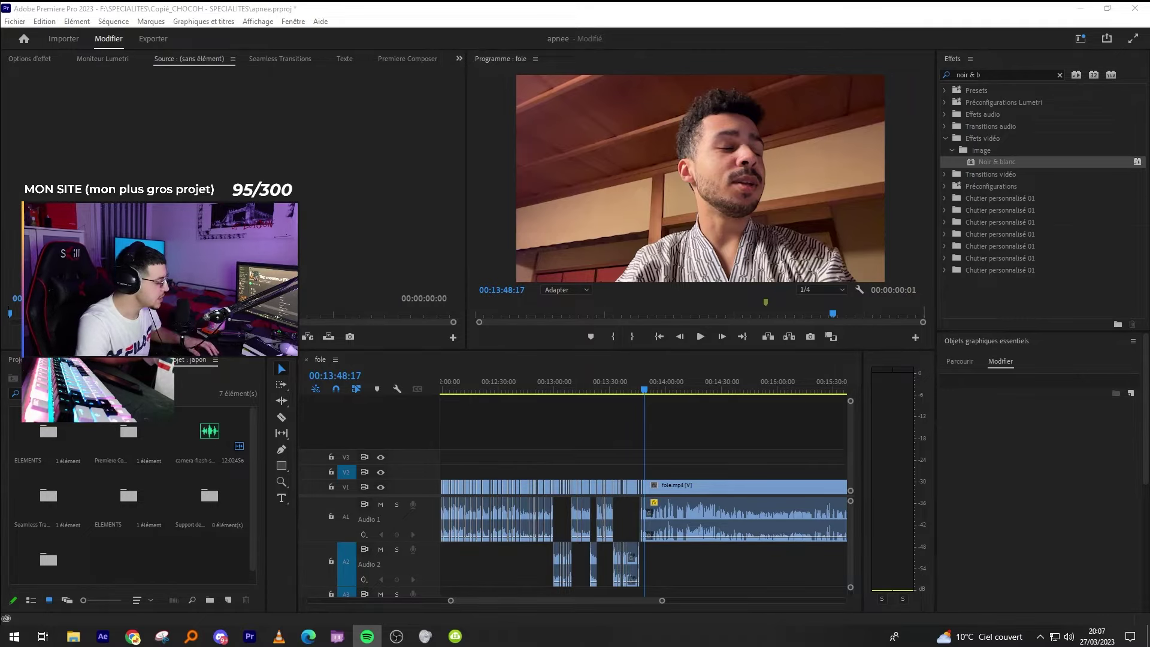
# Apply the default audio transition at the join at 00:13:48:17.
pyautogui.click(772, 418)
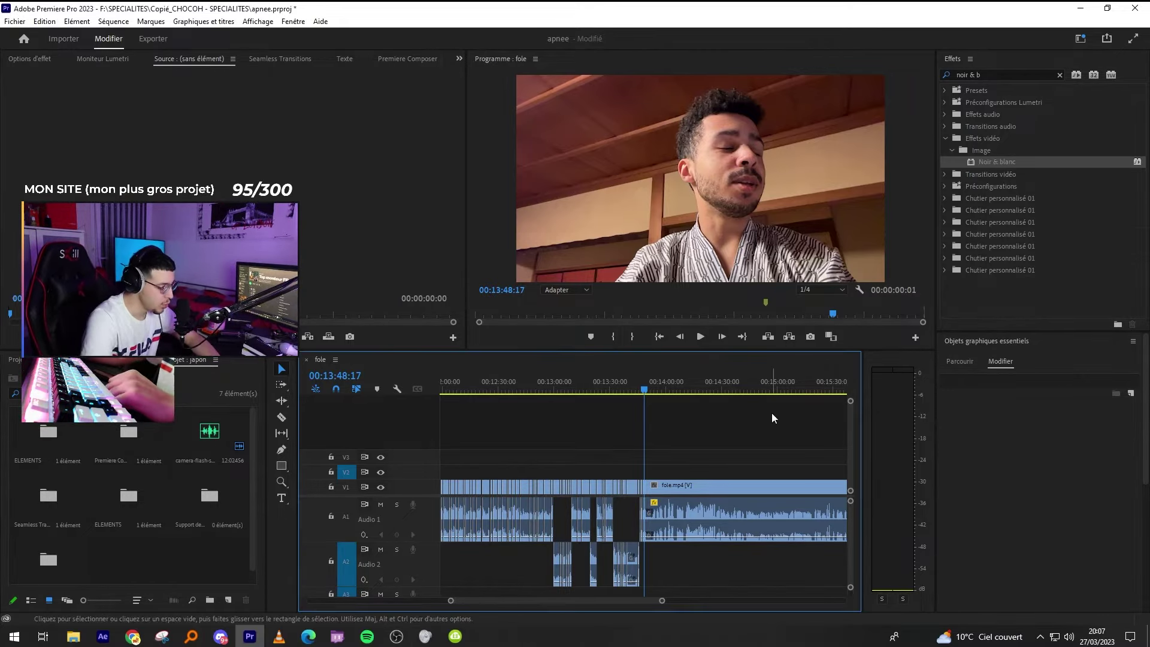
pyautogui.press('=')
pyautogui.press('-')
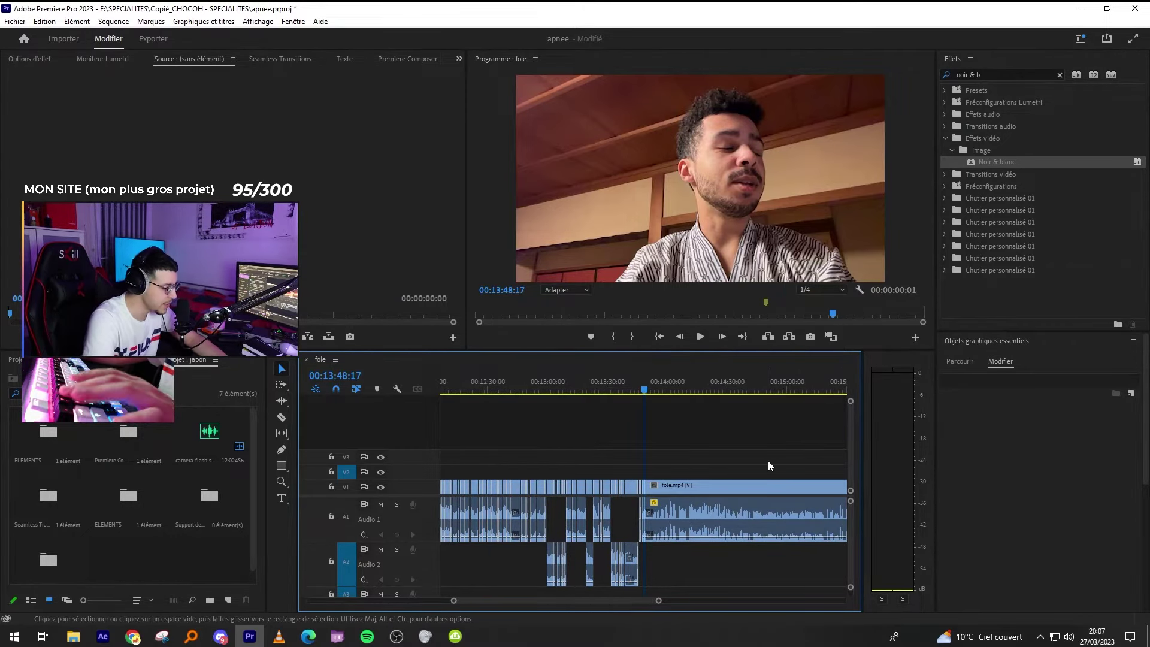
pyautogui.scroll(-3, 770, 466)
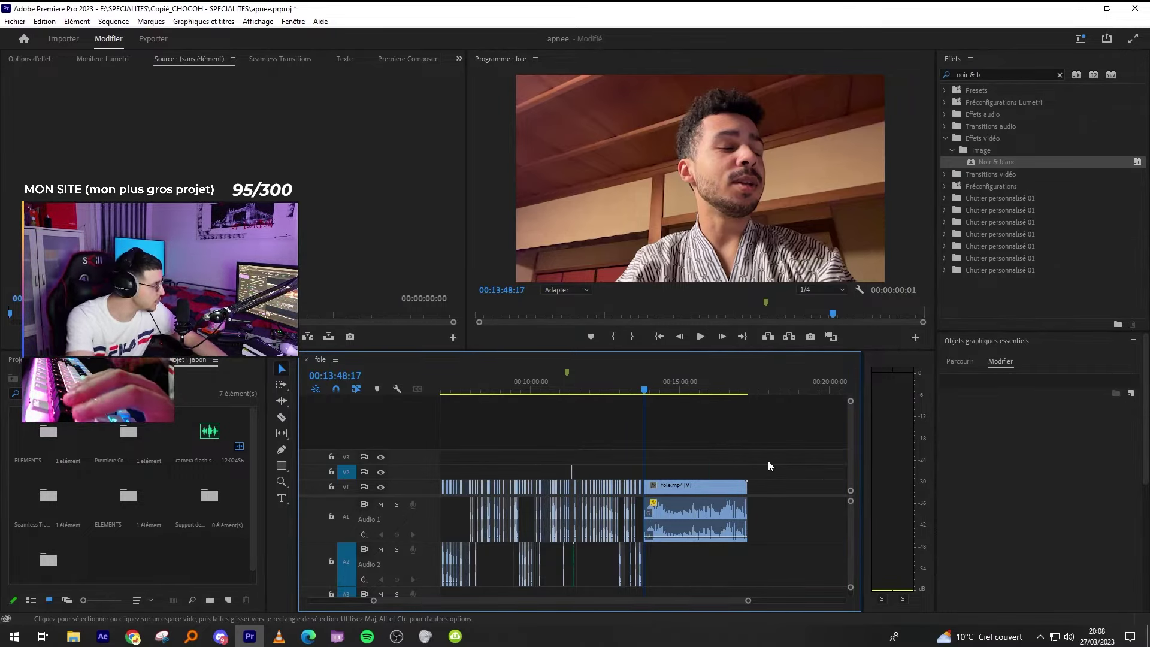
pyautogui.press('=')
pyautogui.press('=')
pyautogui.press('=')
pyautogui.press('=')
pyautogui.press('=')
pyautogui.press('=')
pyautogui.press('=')
pyautogui.hotkey('shift', 'Left')
pyautogui.hotkey('shift', 'Left')
pyautogui.moveTo(688, 417); pyautogui.dragTo(637, 516)
pyautogui.hotkey('ctrl', 'shift', 'd')
# Play the start of the joined clip from about 00:13:48:23 to 00:13:50:15.
pyautogui.click(717, 442)
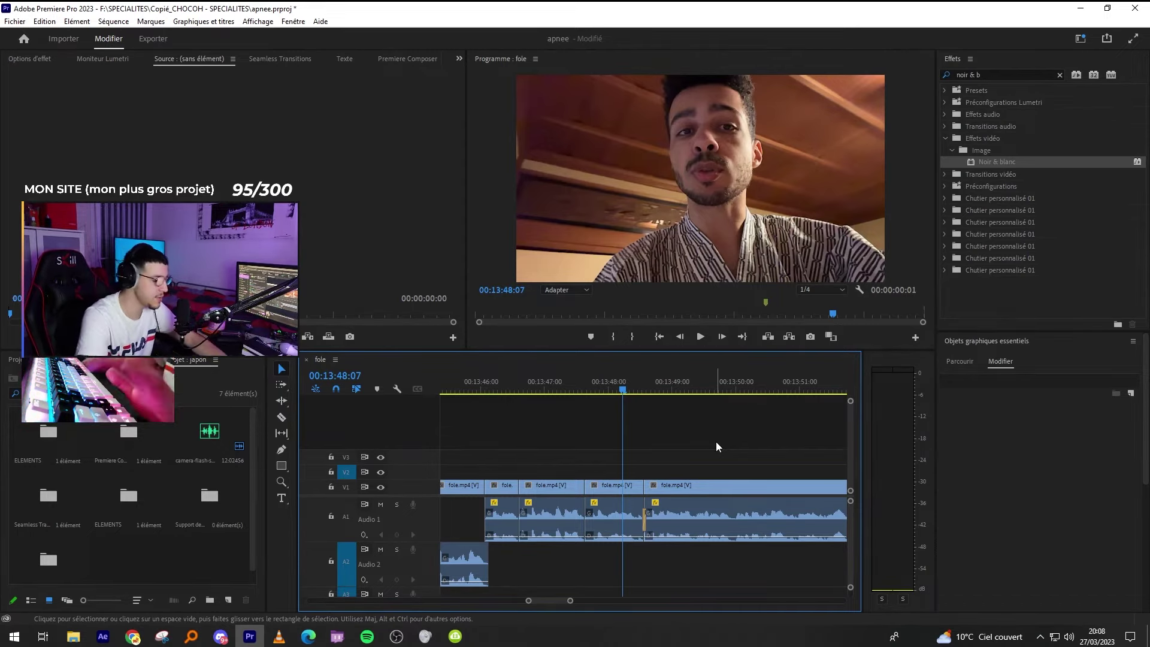
pyautogui.click(657, 390)
pyautogui.press('space')
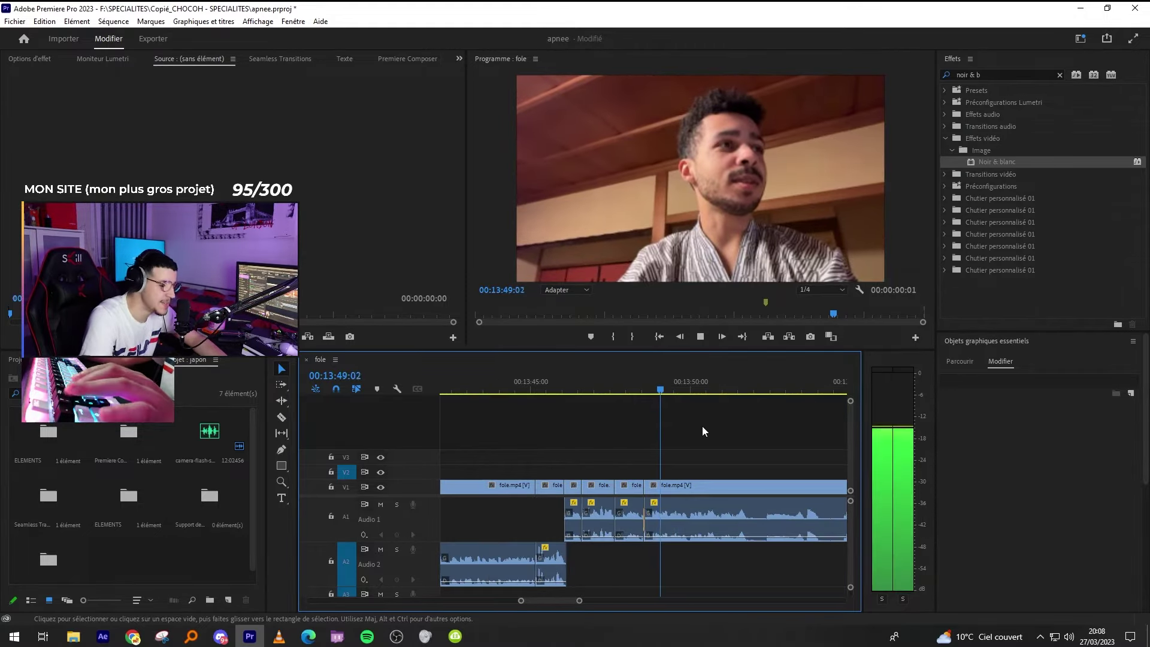
pyautogui.press('-')
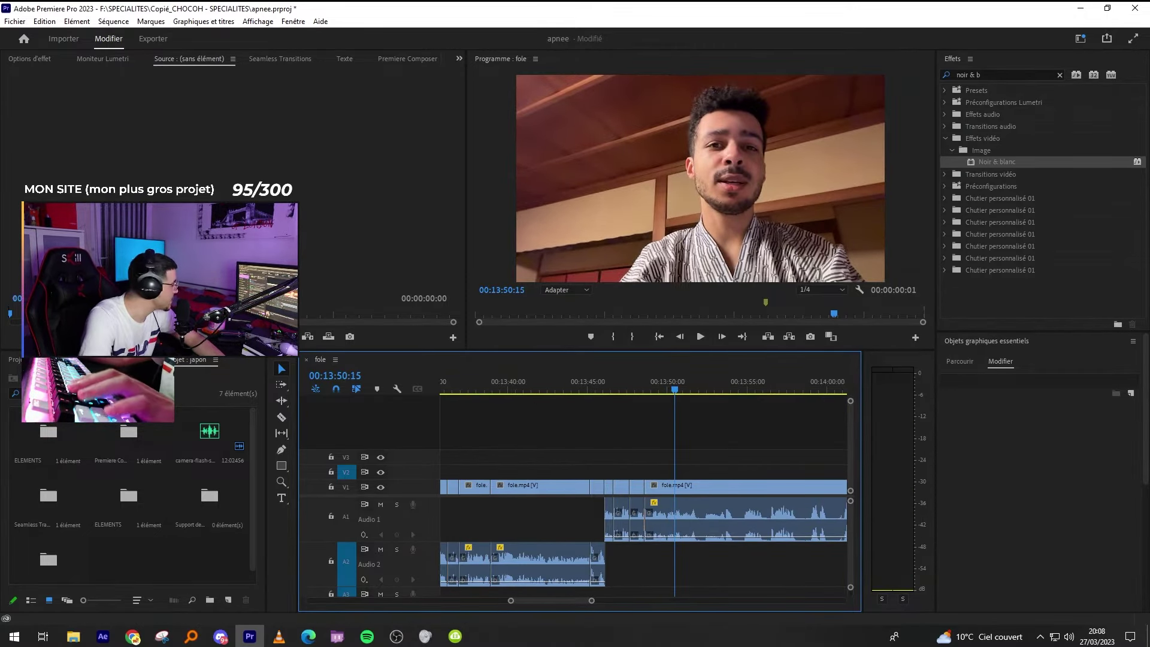
# Switch to Chrome to check the 90-day estimated revenue in YouTube Studio analytics, and return to Premiere Pro.
pyautogui.hotkey('alt', 'Tab')
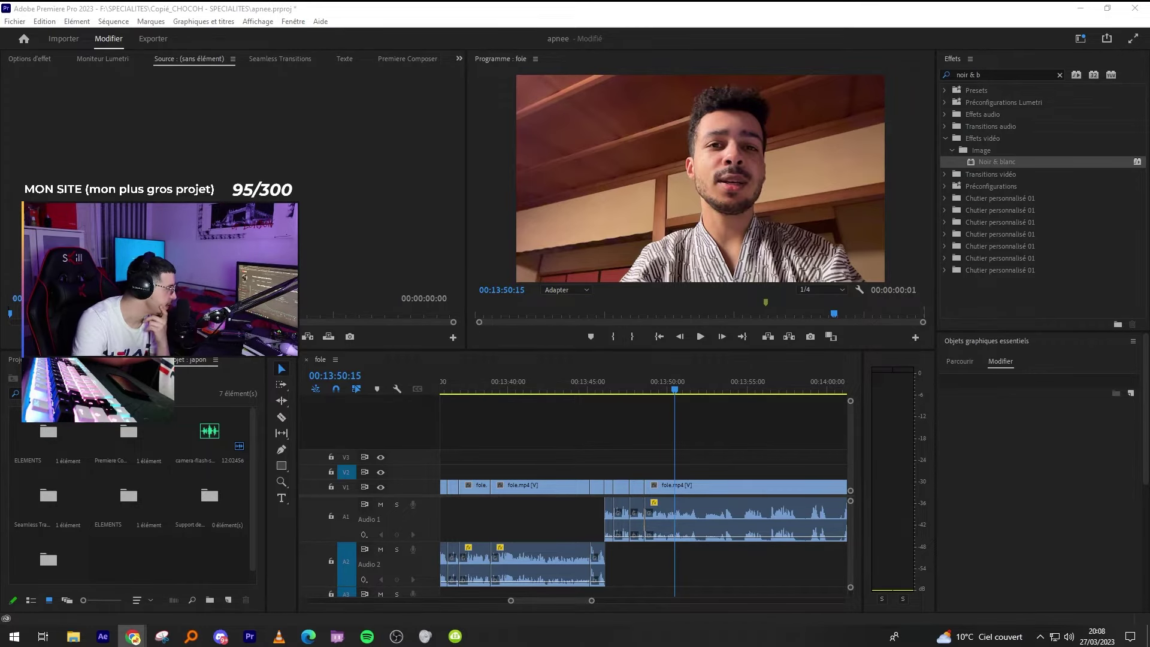
pyautogui.hotkey('alt', 'Tab')
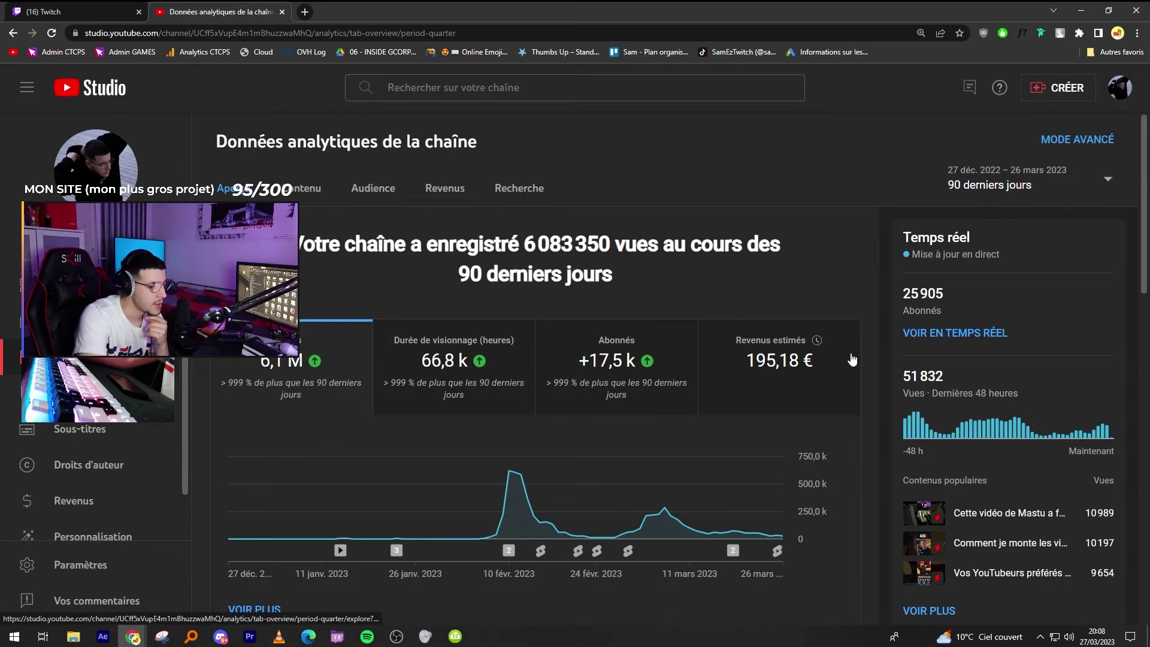
pyautogui.moveTo(806, 374)
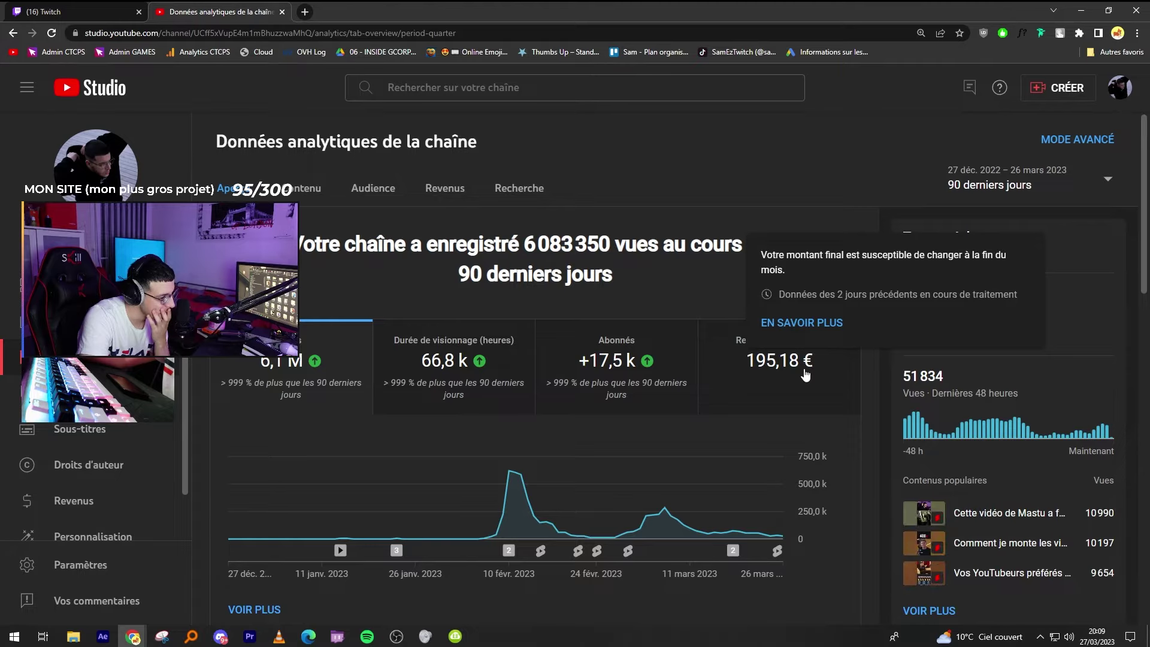
pyautogui.hotkey('alt', 'Tab')
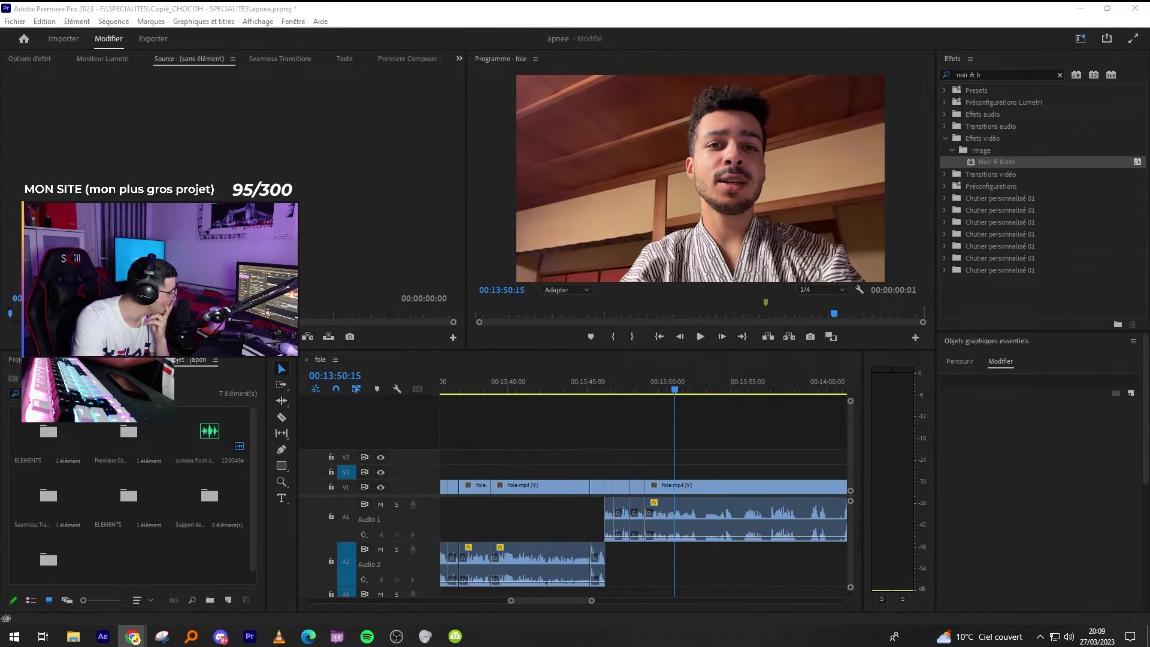
# Play the join from 00:13:47:18, trim a few frames off the long clip's start and close the gap.
pyautogui.click(633, 385)
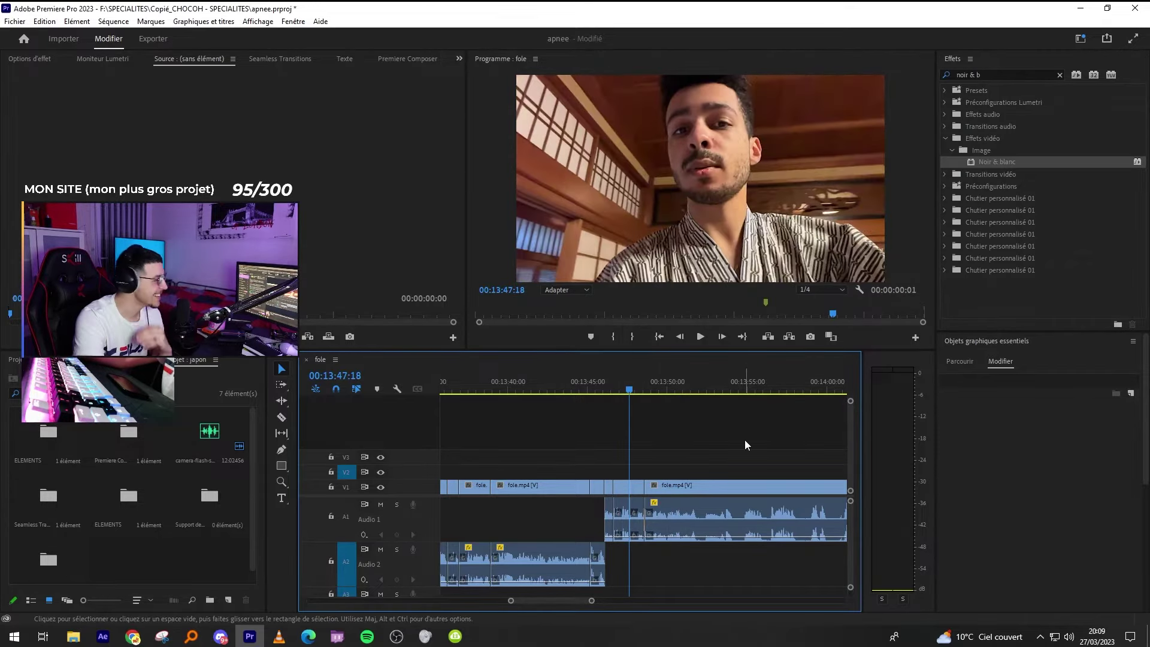
pyautogui.press('space')
pyautogui.press('-')
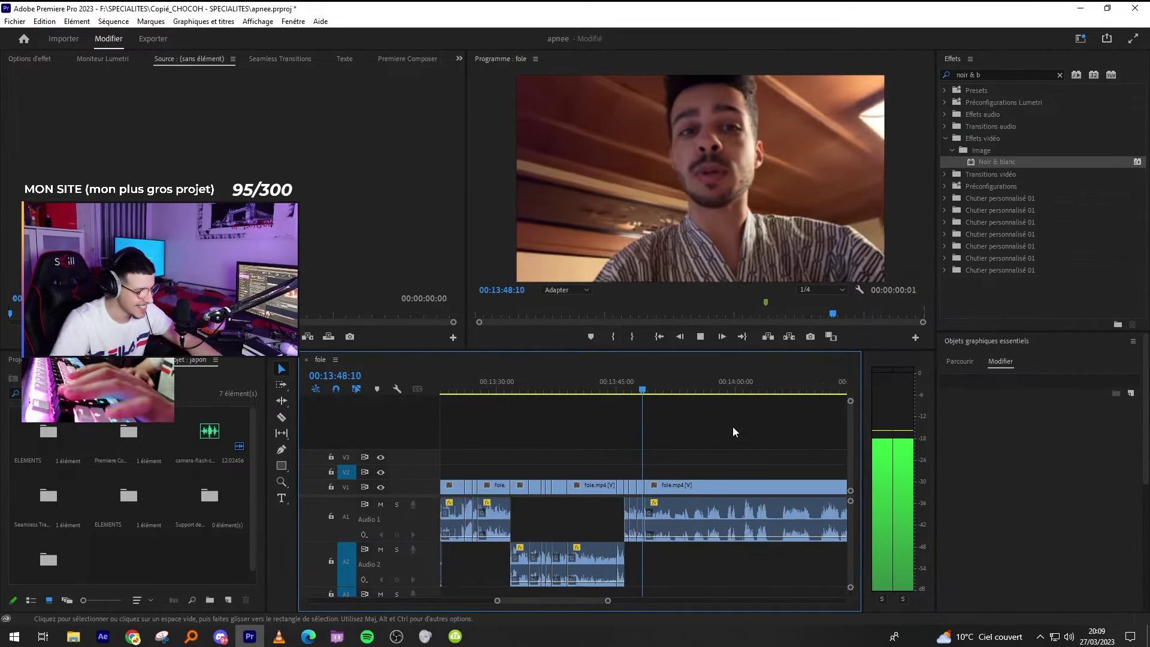
pyautogui.press('=')
pyautogui.press('=')
pyautogui.press('=')
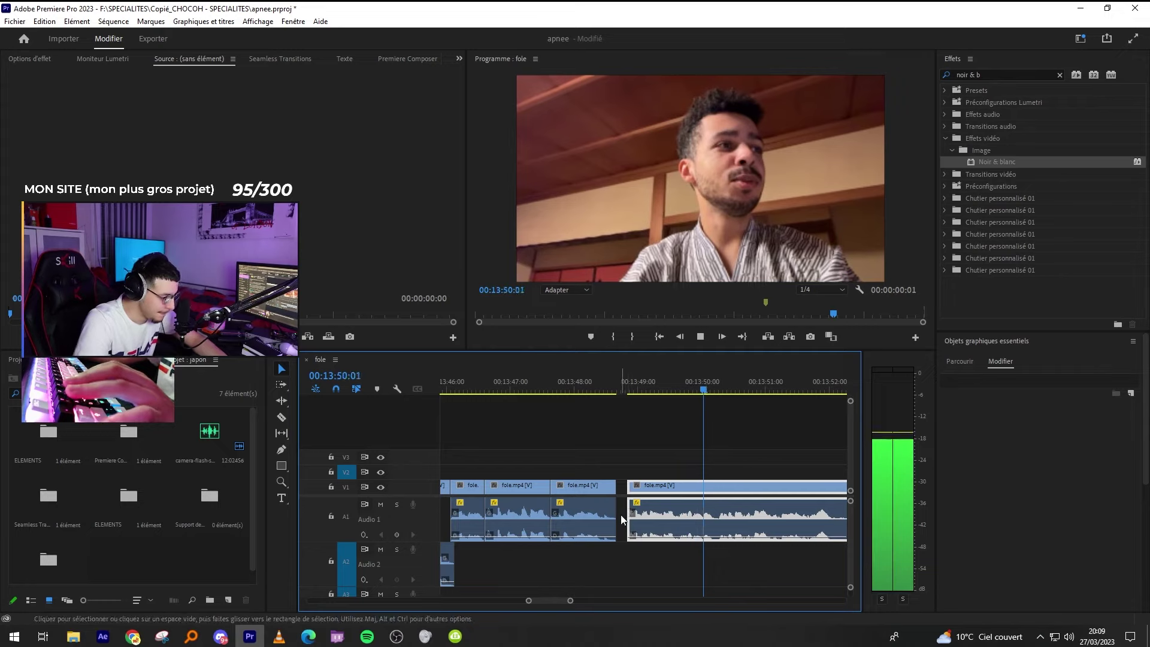
pyautogui.press('-')
pyautogui.press('-')
pyautogui.press('space')
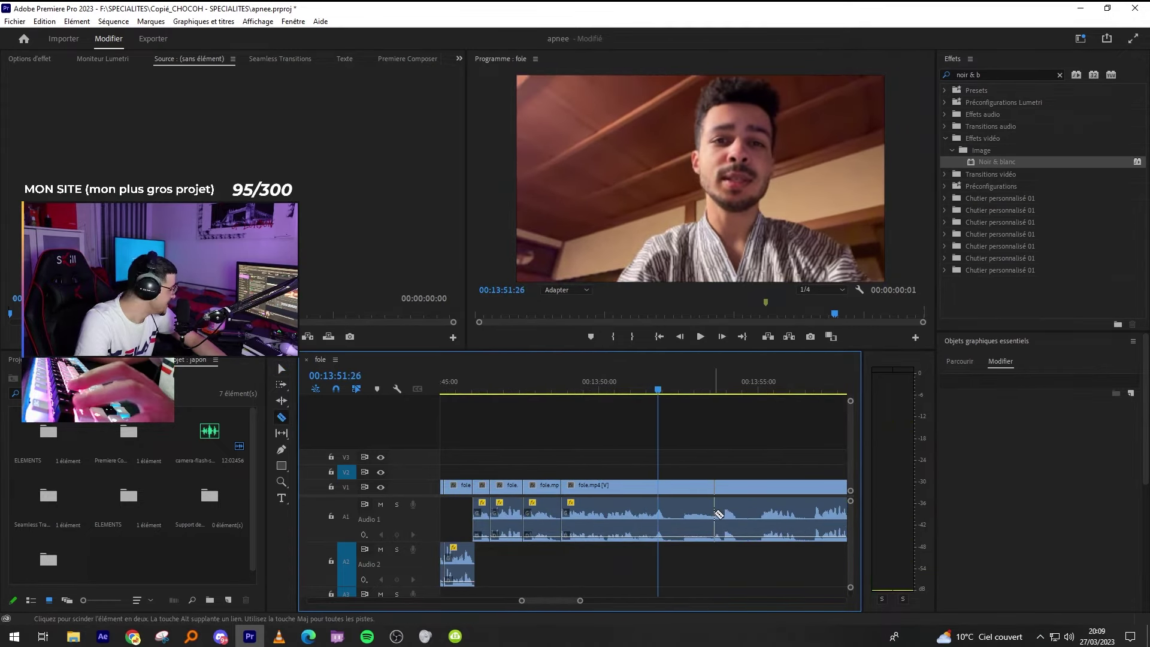
# Split the long clip at about 00:13:53:20 and remove the footage between its start and the cut.
pyautogui.scroll(-1, 709, 513)
pyautogui.press('c')
pyautogui.press('Up')
pyautogui.press('v')
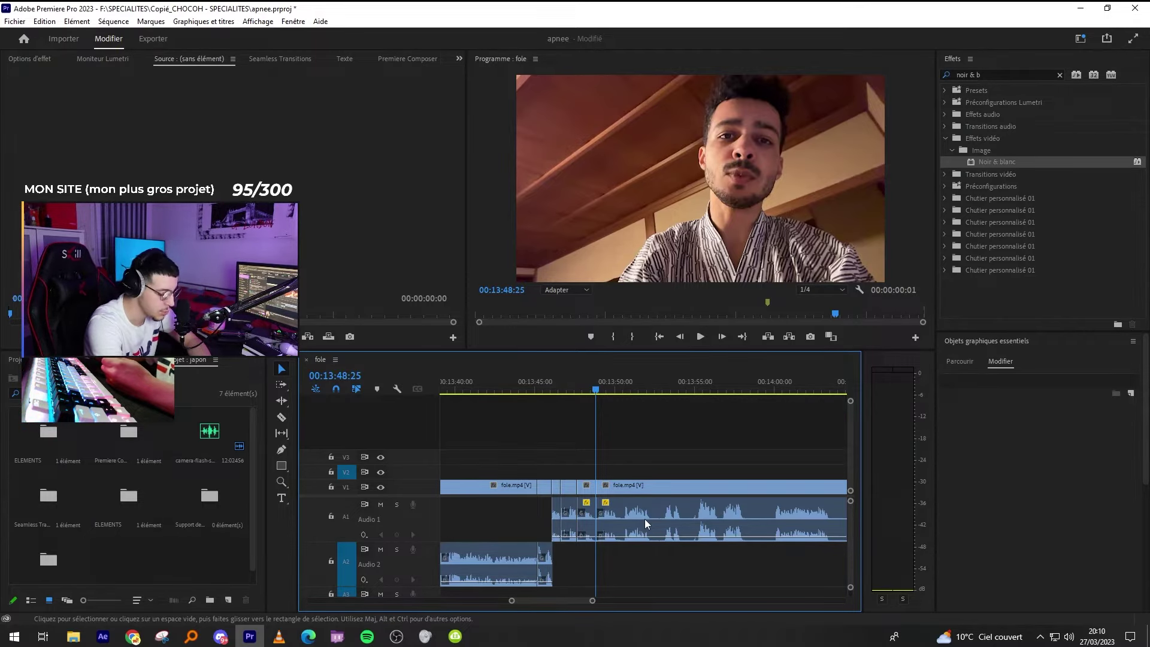
# Remove the short silent piece starting at 00:13:48:25 and save the project.
pyautogui.scroll(3, 549, 526)
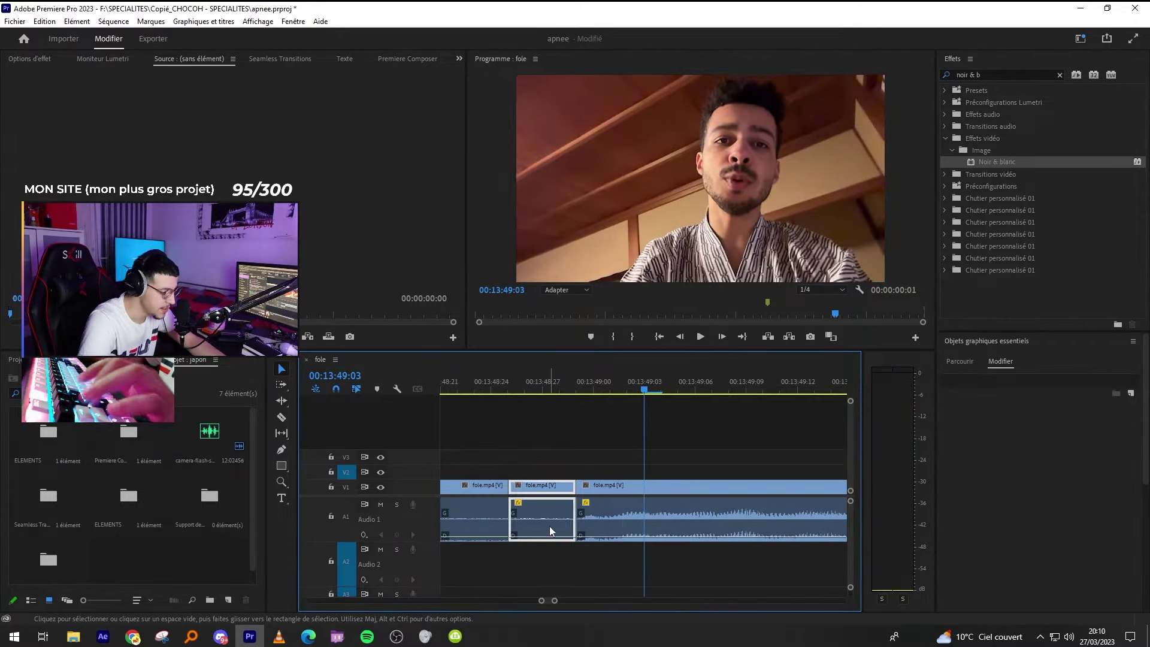
pyautogui.hotkey('ctrl', 's')
pyautogui.scroll(2, 713, 528)
pyautogui.press('c')
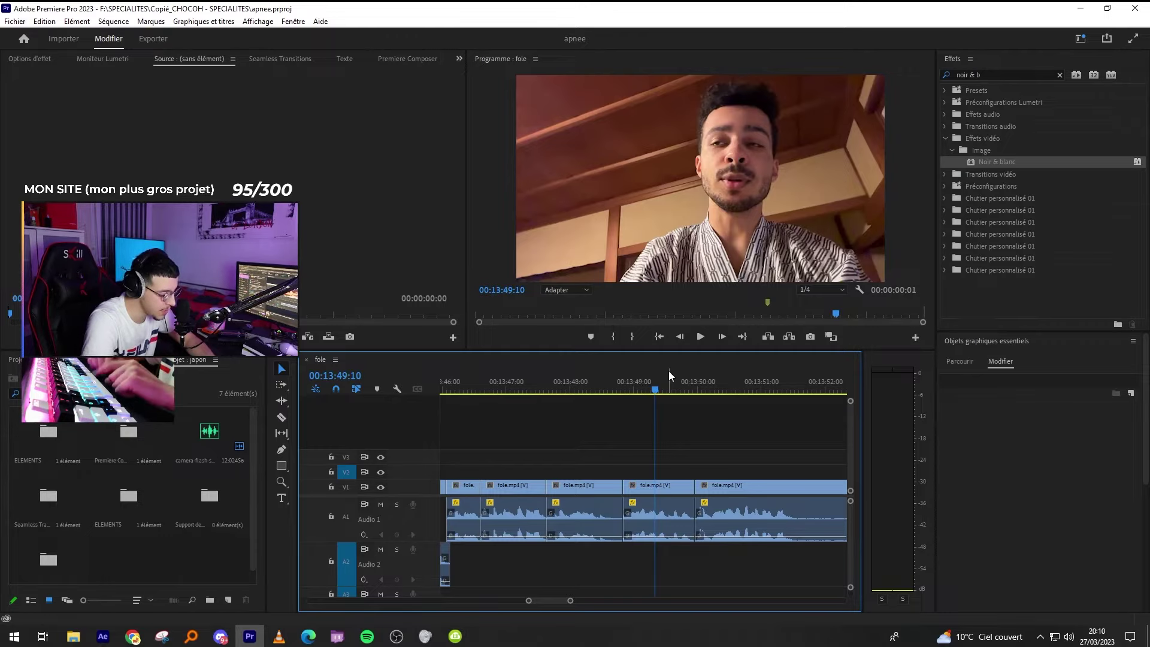
# Save the project, play on from 00:13:49:10 and split the long clip at about 00:13:51:16.
pyautogui.press('-')
pyautogui.press('=')
pyautogui.press('=')
pyautogui.press('-')
pyautogui.hotkey('ctrl', 's')
pyautogui.press('space')
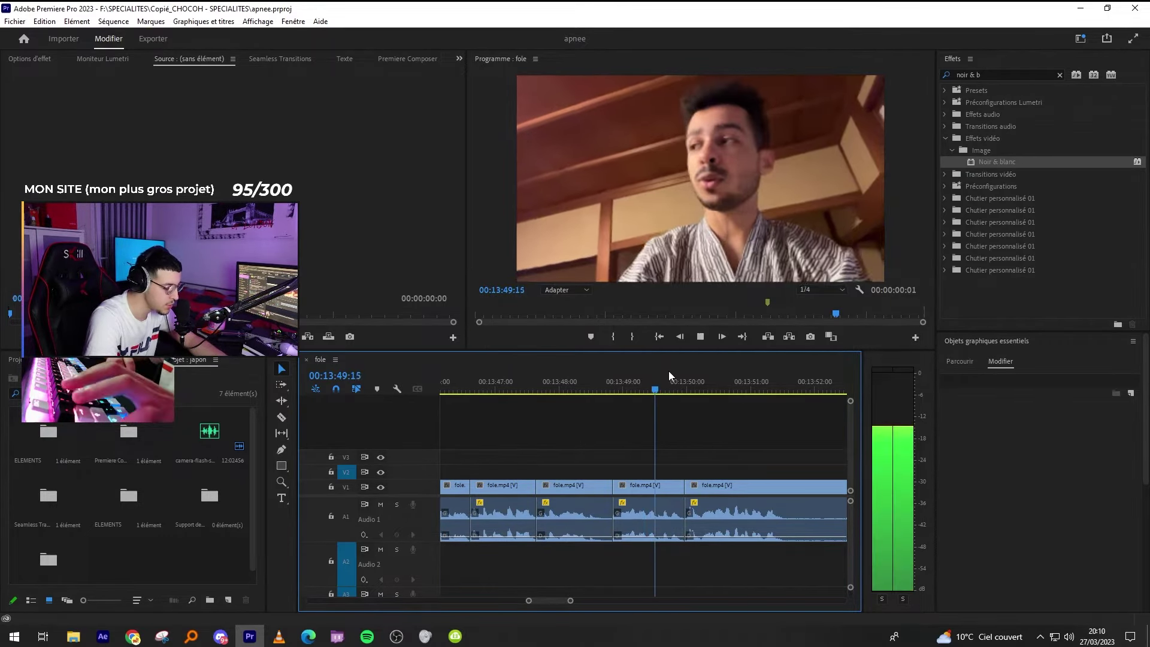
pyautogui.press('space')
pyautogui.press('c')
pyautogui.click(708, 516)
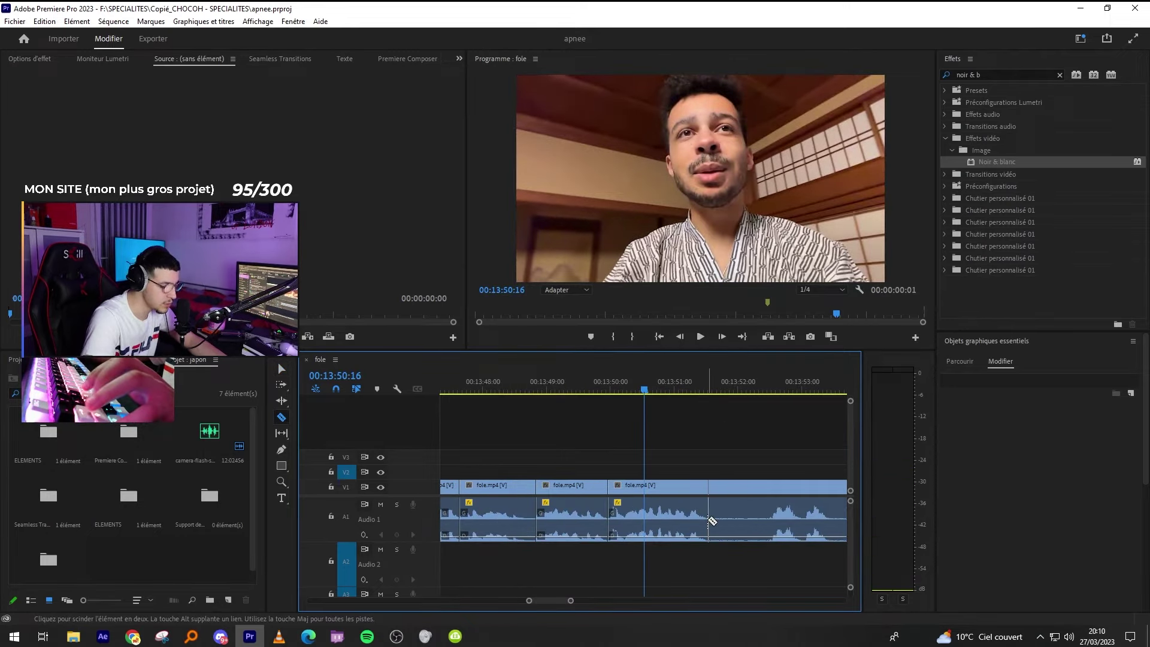
pyautogui.press('v')
# Play the following passage, remove the pieces between about 00:13:52:16 and 00:13:53:15, and save the project.
pyautogui.press('space')
pyautogui.press('space')
pyautogui.press('-')
pyautogui.press('=')
pyautogui.press('-')
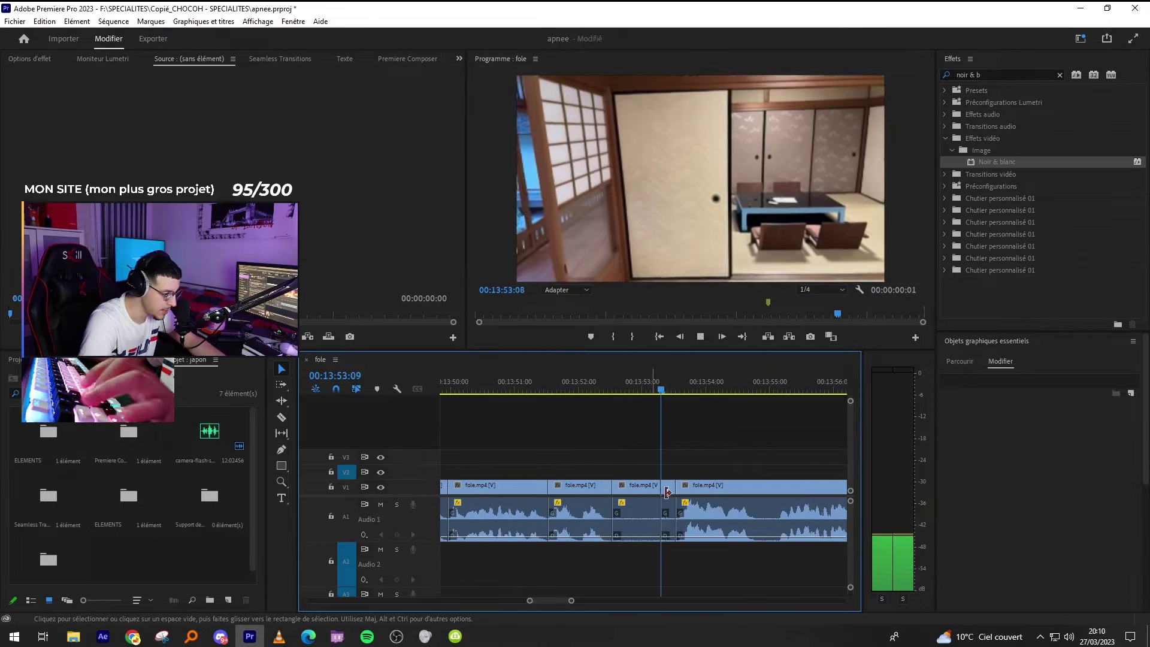
pyautogui.press('space')
pyautogui.press('=')
pyautogui.hotkey('ctrl', 's')
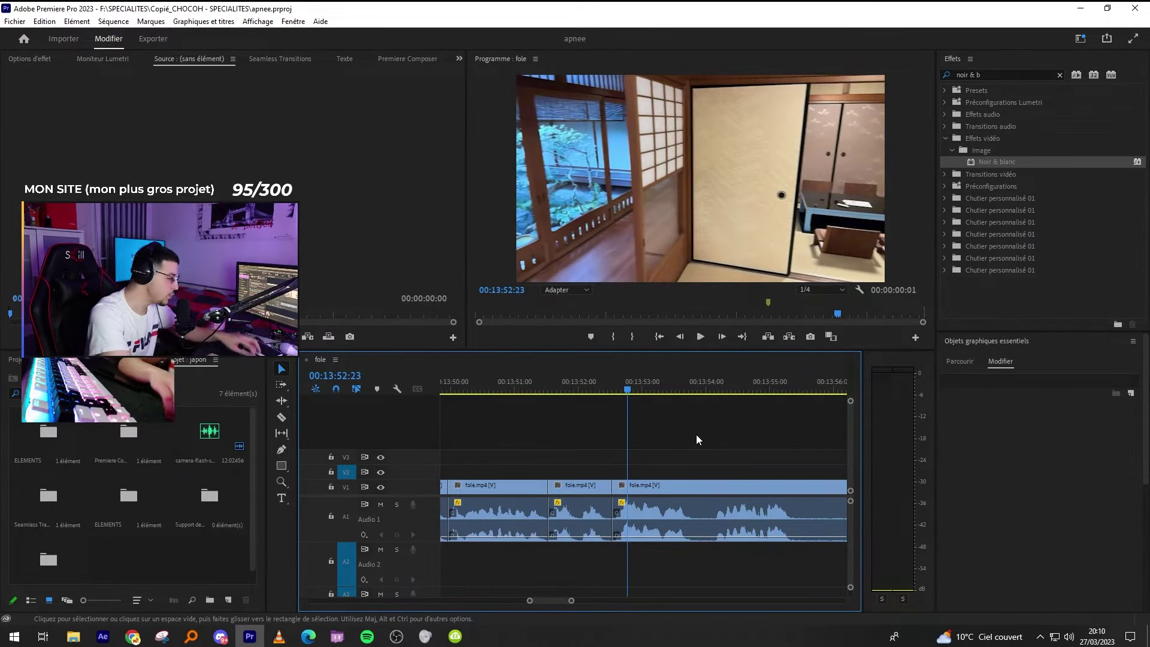
# Cut out the silence between about 00:13:53:22 and 00:13:54:03, close the gap and save the project.
pyautogui.press('c')
pyautogui.click(689, 514)
pyautogui.click(713, 516)
pyautogui.press('v')
pyautogui.click(701, 521)
pyautogui.hotkey('shift', 'Delete')
pyautogui.hotkey('ctrl', 's')
pyautogui.click(679, 390)
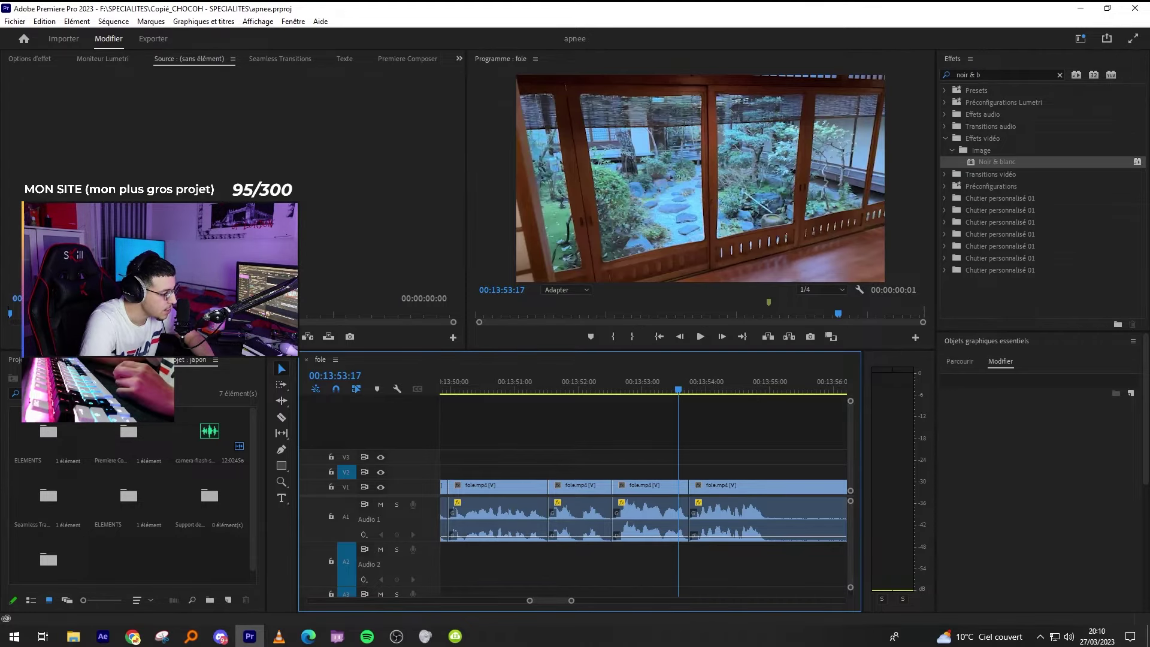
pyautogui.click(36, 359)
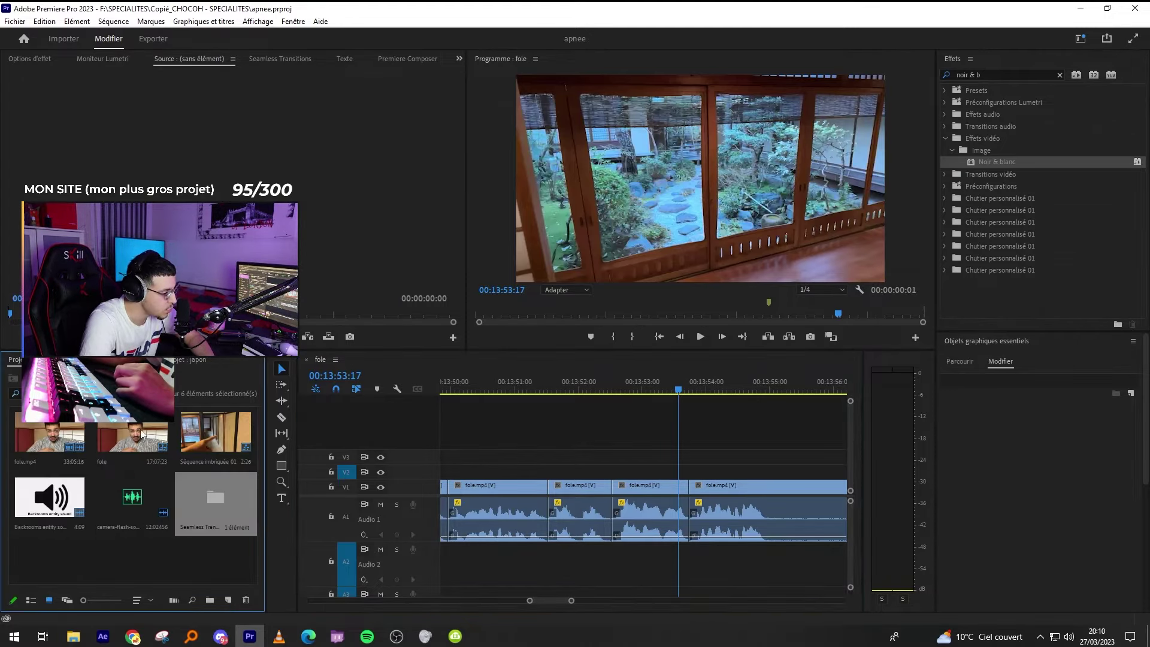
pyautogui.rightClick(123, 554)
pyautogui.press('Escape')
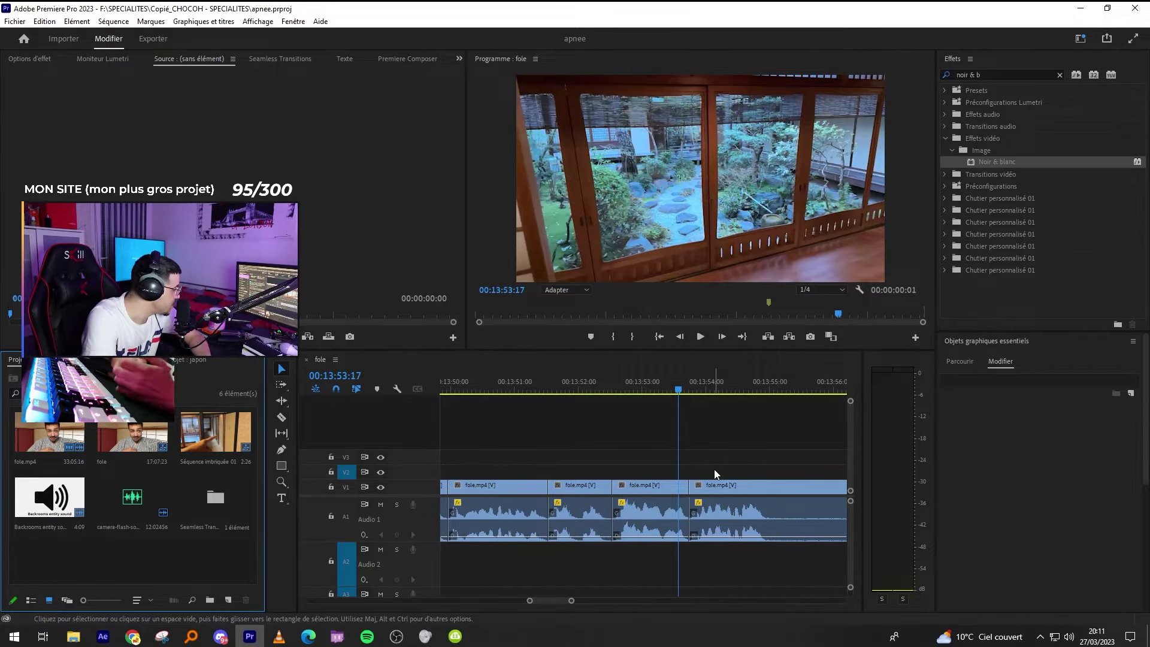
# Play on, cut out the silence from about 00:13:54:28 to 00:13:57:00, close the gap and save the project.
pyautogui.click(724, 455)
pyautogui.press('space')
pyautogui.press('space')
pyautogui.press('=')
pyautogui.press('c')
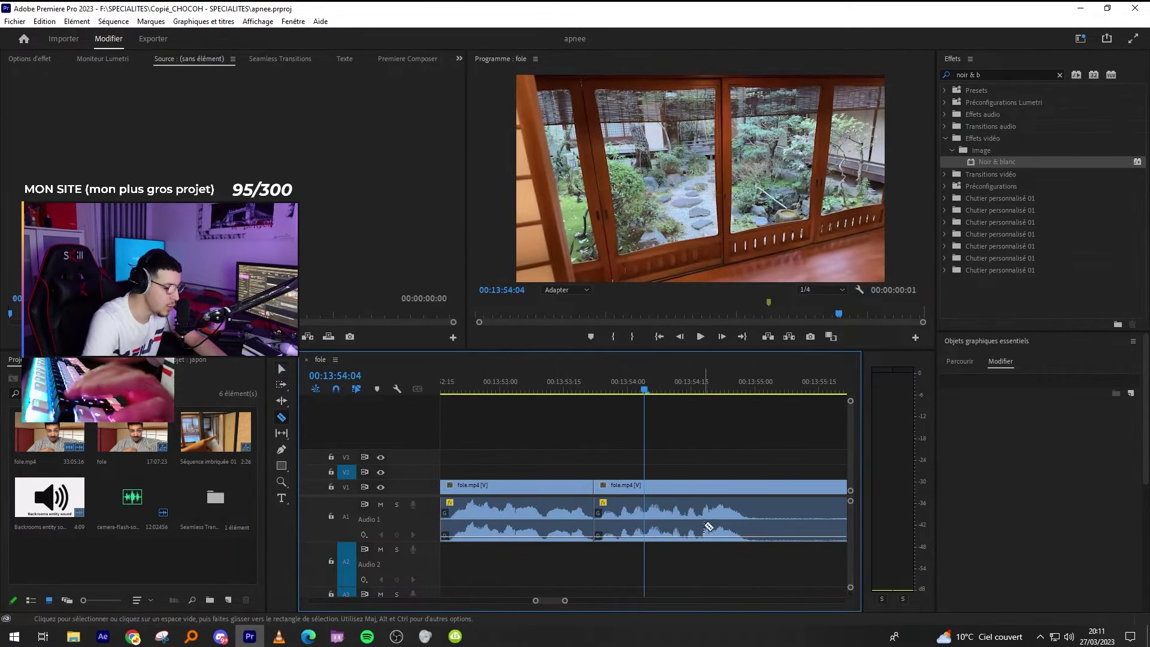
pyautogui.press('-')
pyautogui.click(825, 524)
pyautogui.press('v')
pyautogui.click(796, 486)
pyautogui.hotkey('shift', 'Delete')
pyautogui.click(633, 386)
pyautogui.hotkey('ctrl', 's')
# Shift the clip after the 00:13:54:28 join slightly earlier with its audio on Audio 2, and play across the join.
pyautogui.press('=')
pyautogui.moveTo(790, 522); pyautogui.dragTo(780, 560)
pyautogui.moveTo(636, 387); pyautogui.dragTo(623, 386)
pyautogui.press('space')
pyautogui.press('-')
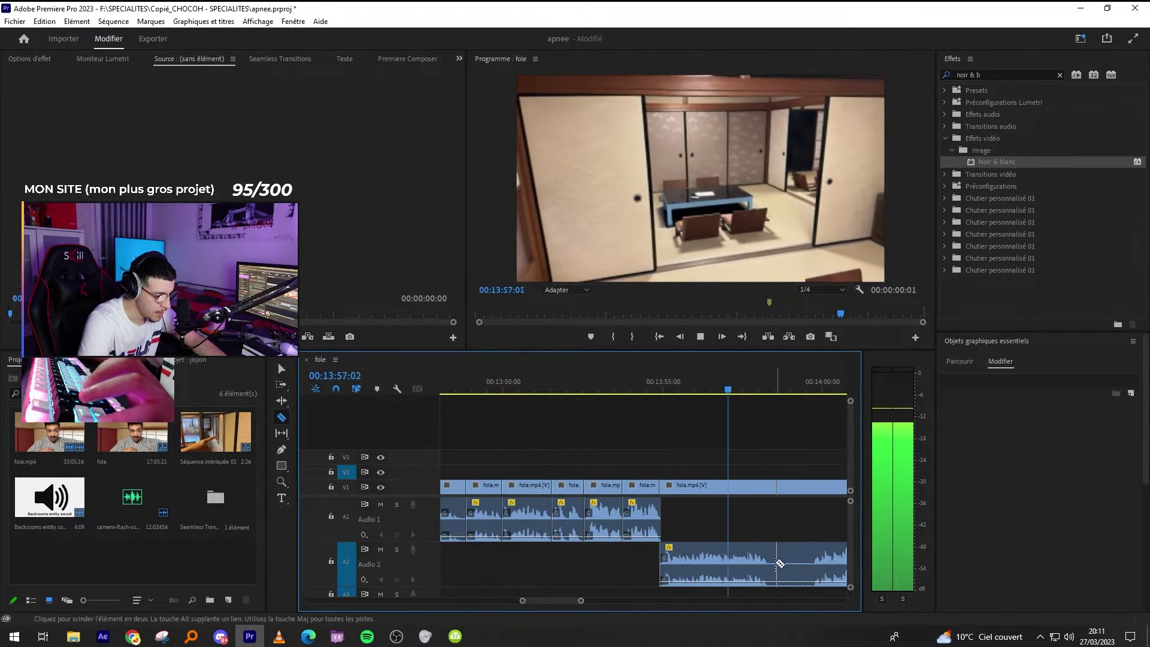
pyautogui.press('space')
# Cut out the quiet part of the long clip from about 00:13:58:11 to 00:13:59:20 and close the gap.
pyautogui.press('c')
pyautogui.click(770, 562)
pyautogui.click(813, 564)
pyautogui.press('v')
pyautogui.click(803, 558)
pyautogui.hotkey('shift', 'Delete')
# Move the next clip's audio back to Audio 1, tighten the join to about 00:13:58:07 over the Audio 2 tail, and save.
pyautogui.press('=')
pyautogui.press('=')
pyautogui.moveTo(751, 569); pyautogui.dragTo(742, 529)
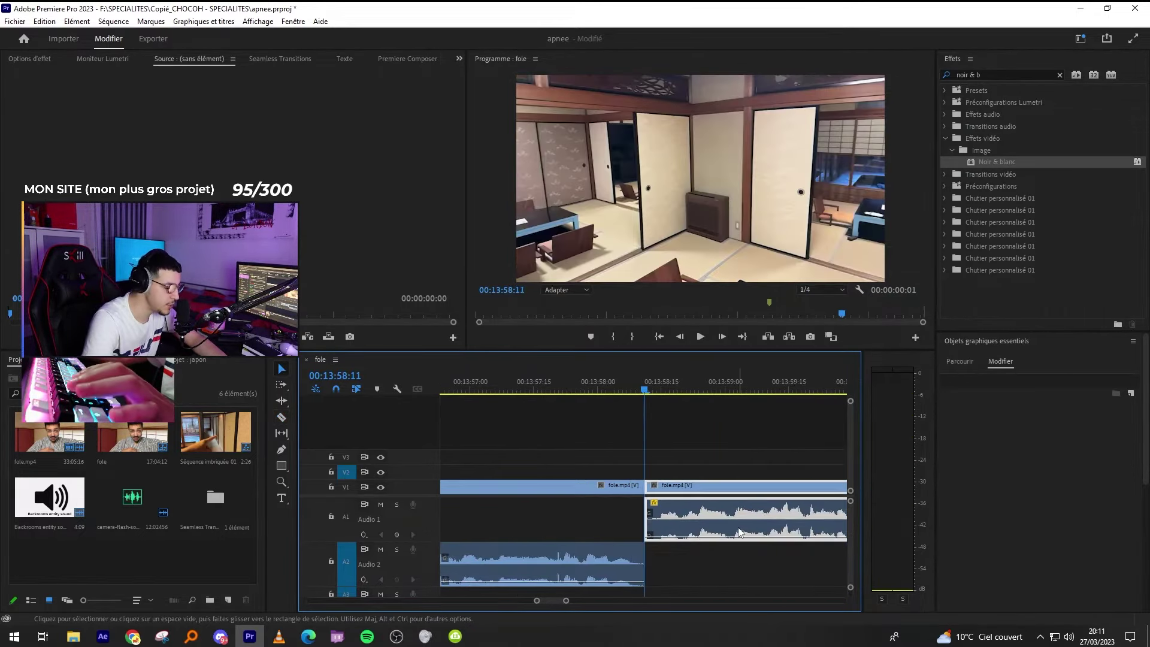
pyautogui.press('=')
pyautogui.moveTo(639, 515); pyautogui.dragTo(662, 516)
pyautogui.hotkey('shift', 'Delete')
pyautogui.press('-')
pyautogui.click(601, 390)
pyautogui.hotkey('ctrl', 's')
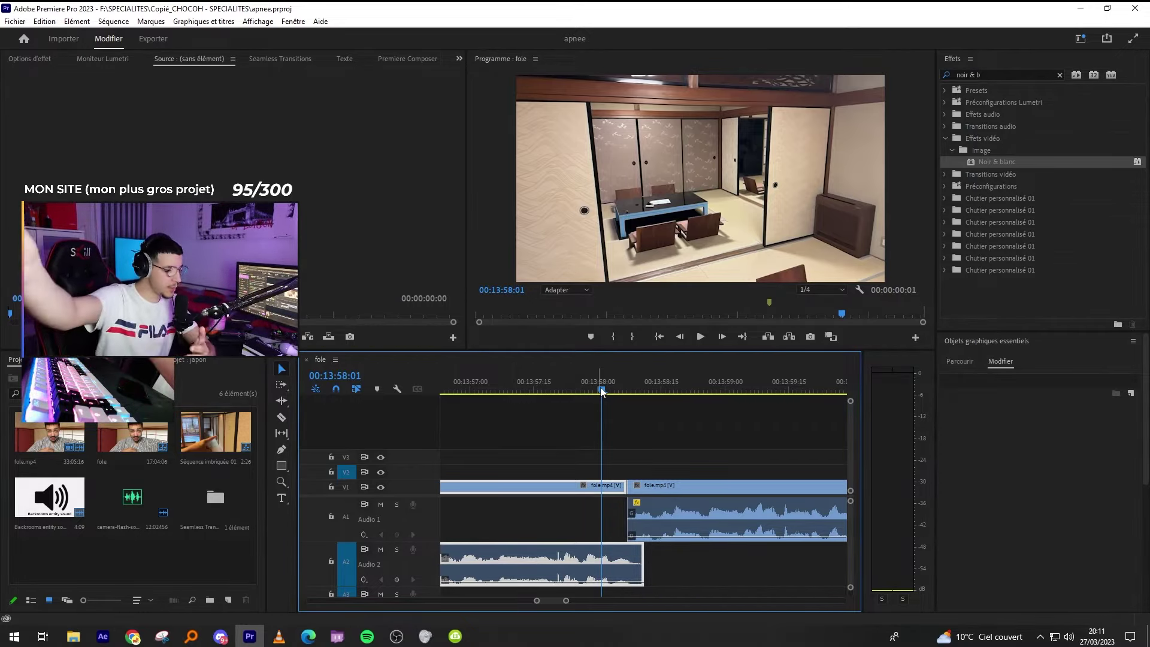
pyautogui.click(613, 413)
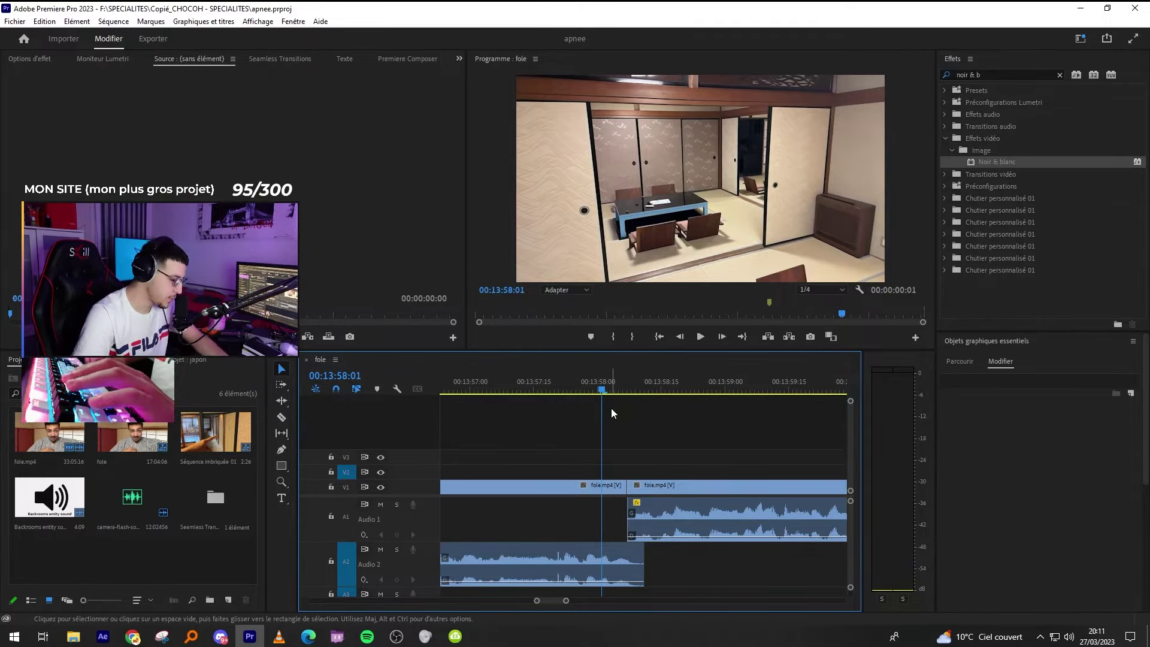
pyautogui.scroll(2, 612, 413)
pyautogui.hotkey('alt', 'Tab')
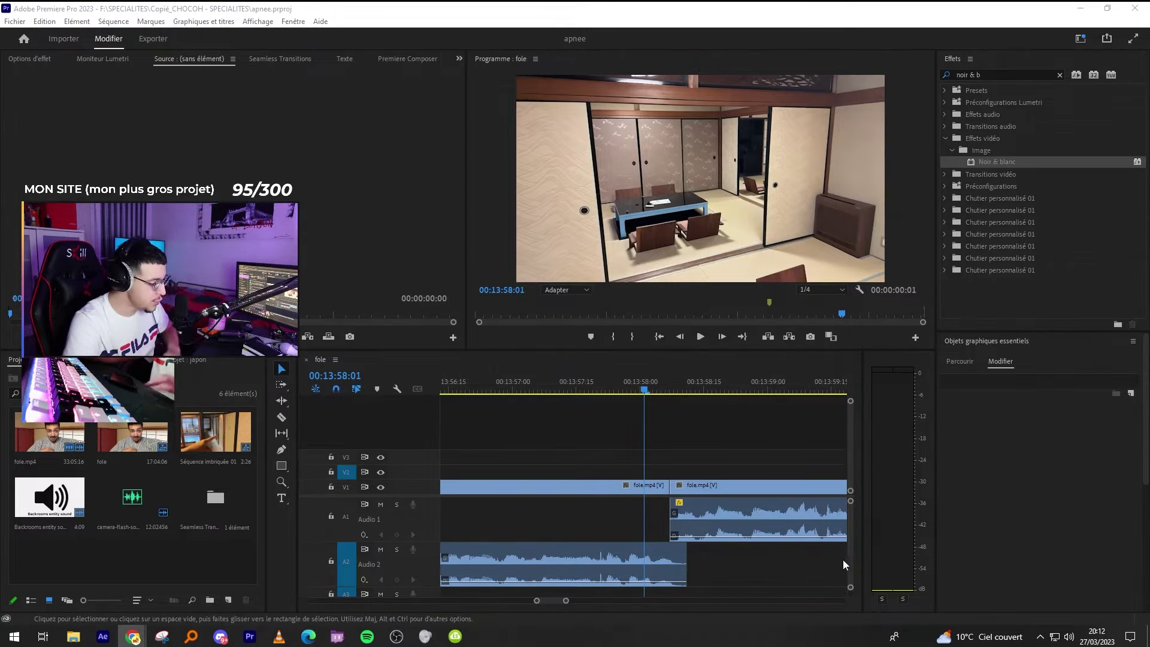
pyautogui.click(713, 453)
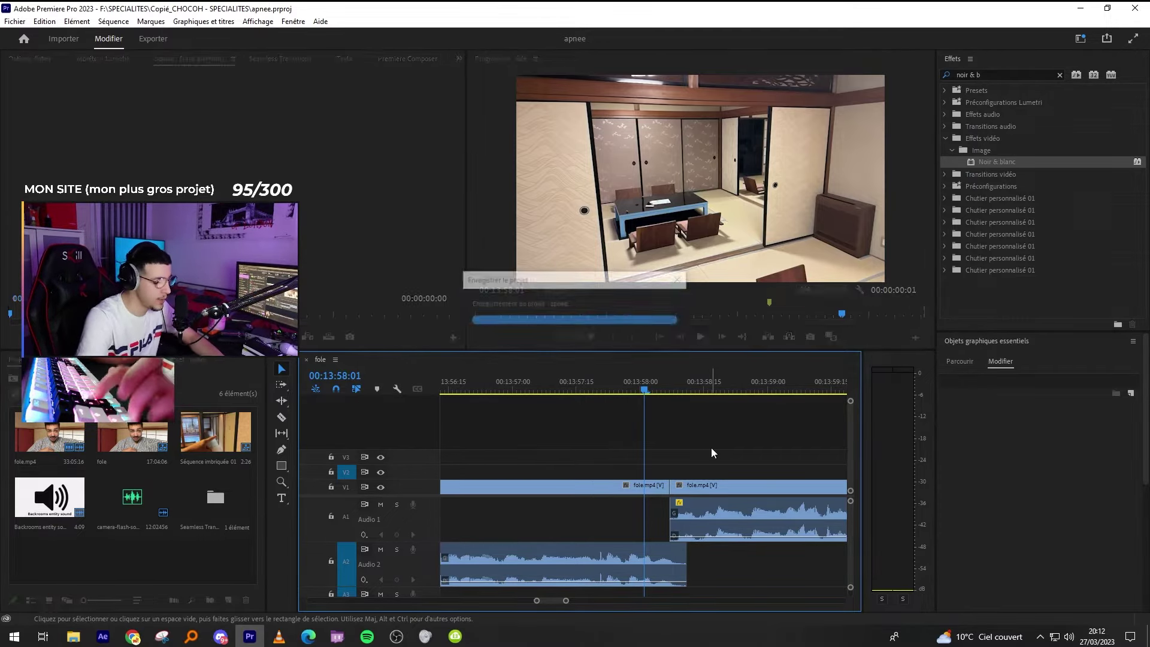
# Play across the join at about 00:13:58:07 and on through the following passage to check it.
pyautogui.press('-')
pyautogui.press('-')
pyautogui.press('-')
pyautogui.press('-')
pyautogui.press('=')
pyautogui.press('=')
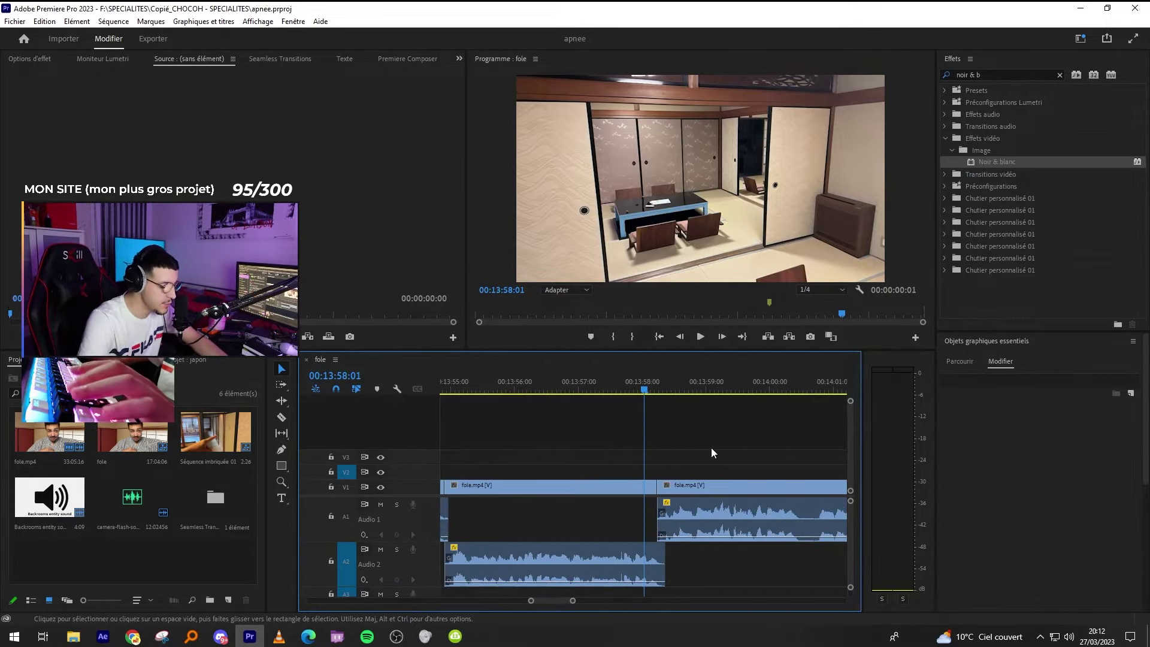
pyautogui.press('space')
pyautogui.press('=')
pyautogui.press('=')
pyautogui.press('=')
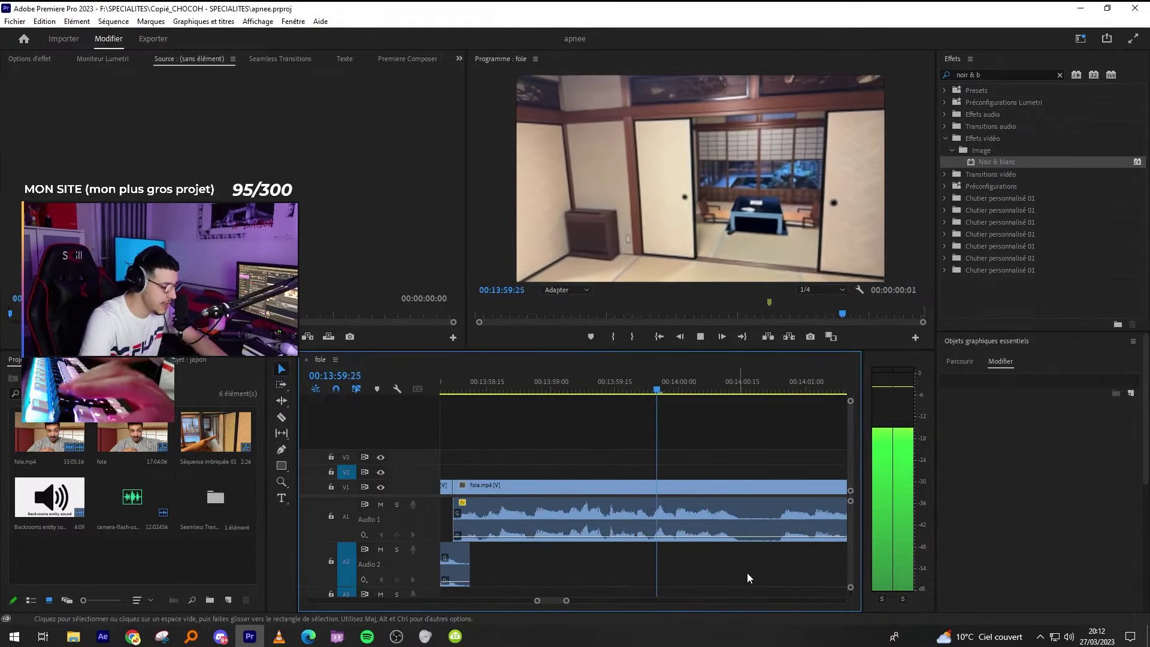
pyautogui.press('-')
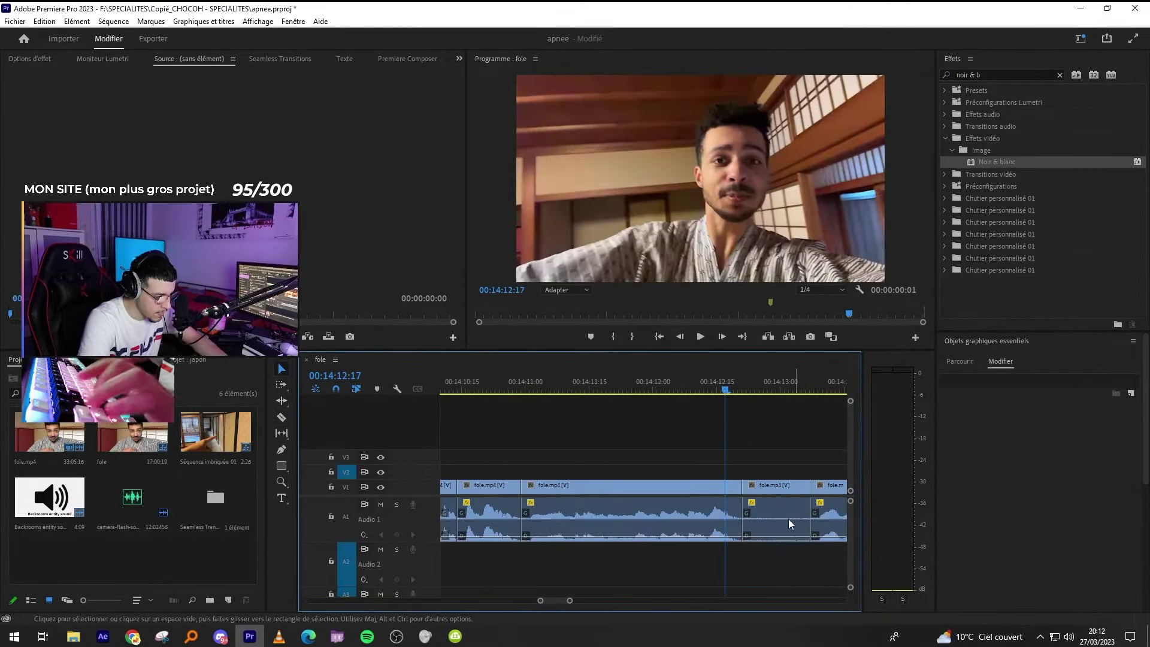
# Remove the short silent piece starting at about 00:14:12:21 and close the gap.
pyautogui.click(789, 524)
pyautogui.hotkey('shift', 'Delete')
pyautogui.press('-')
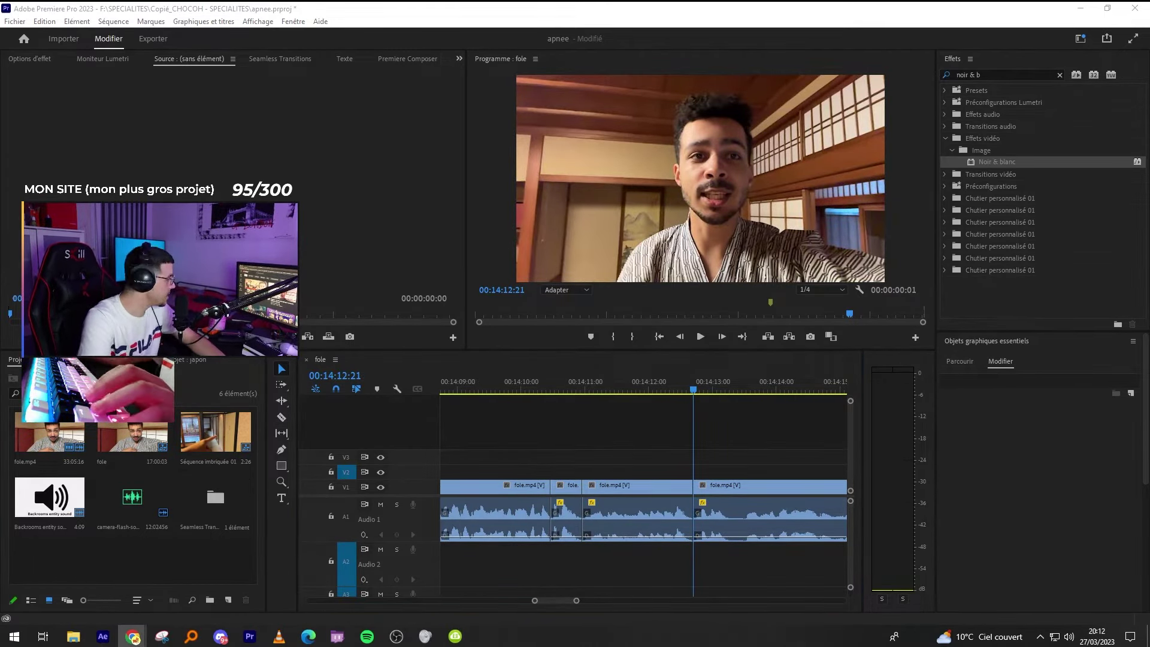
# Switch to Chrome, skip the ad on the YouTube video about the setup in a 1 million euro villa, and skim its first minutes.
pyautogui.hotkey('alt', 'Tab')
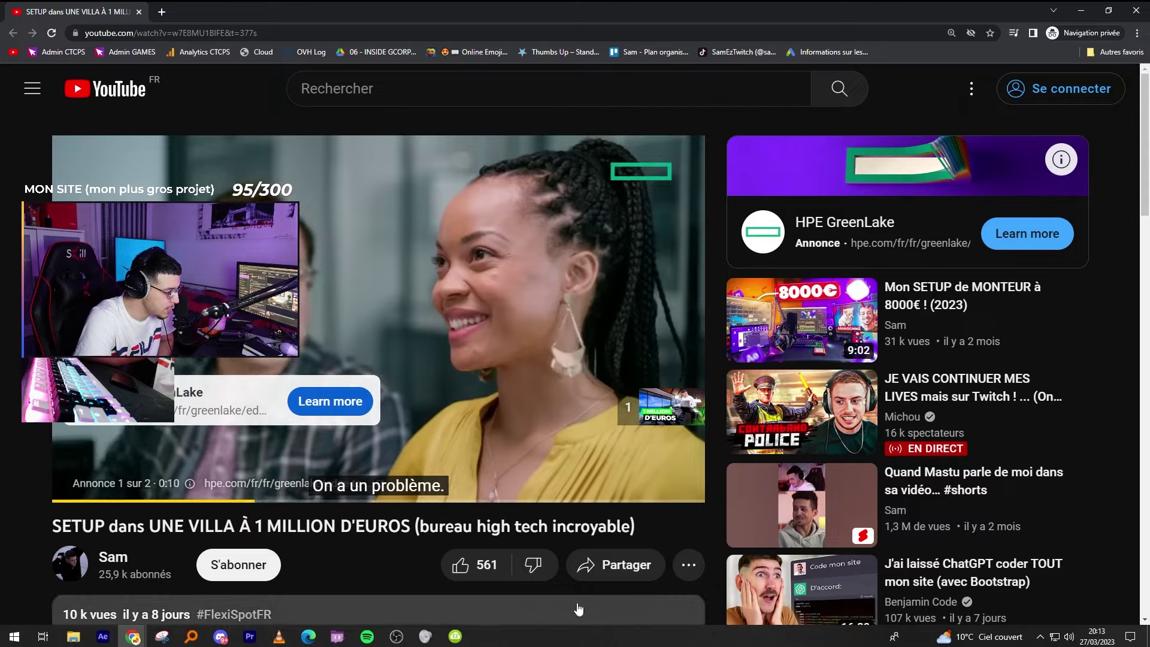
pyautogui.click(609, 406)
pyautogui.click(288, 460)
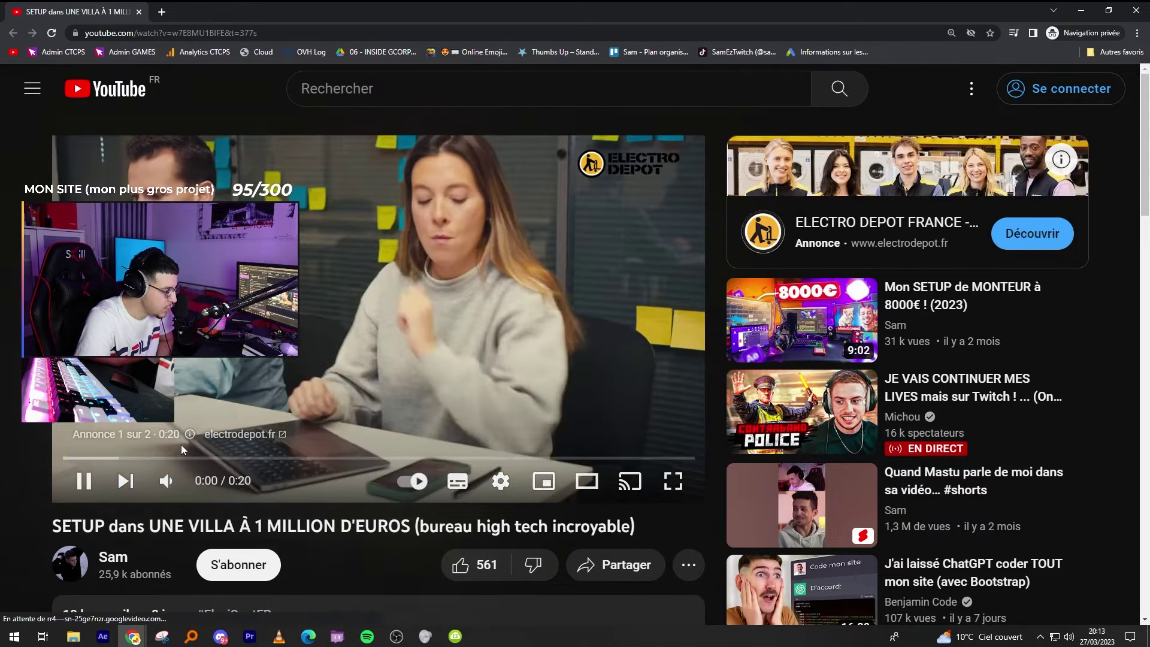
pyautogui.press('space')
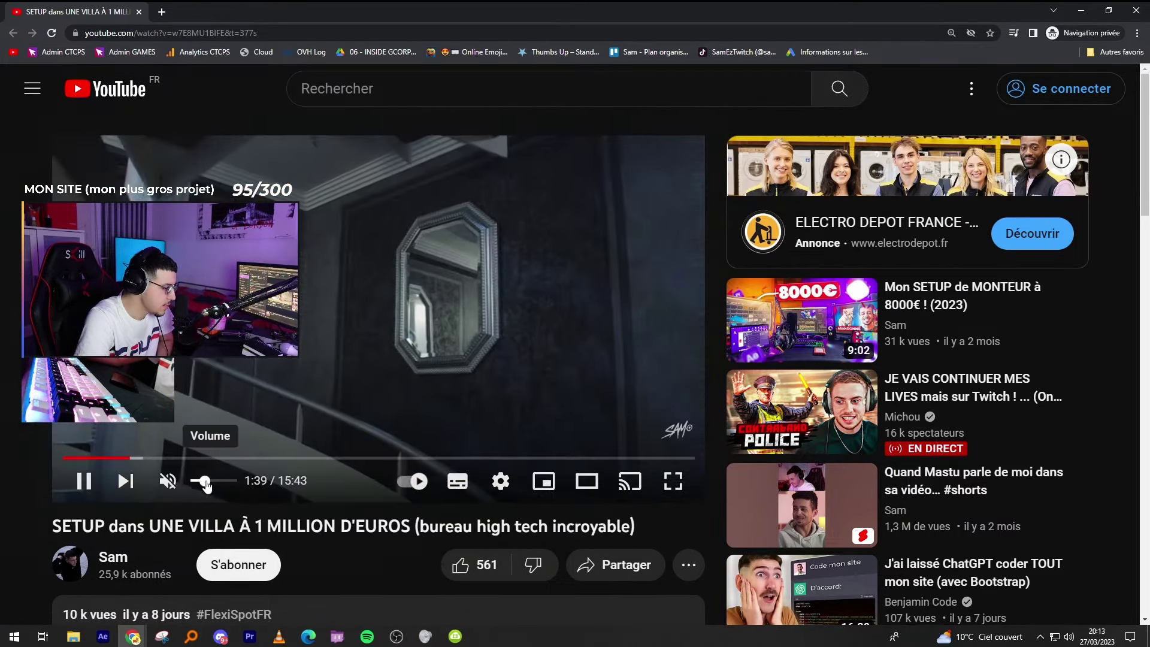
pyautogui.click(101, 458)
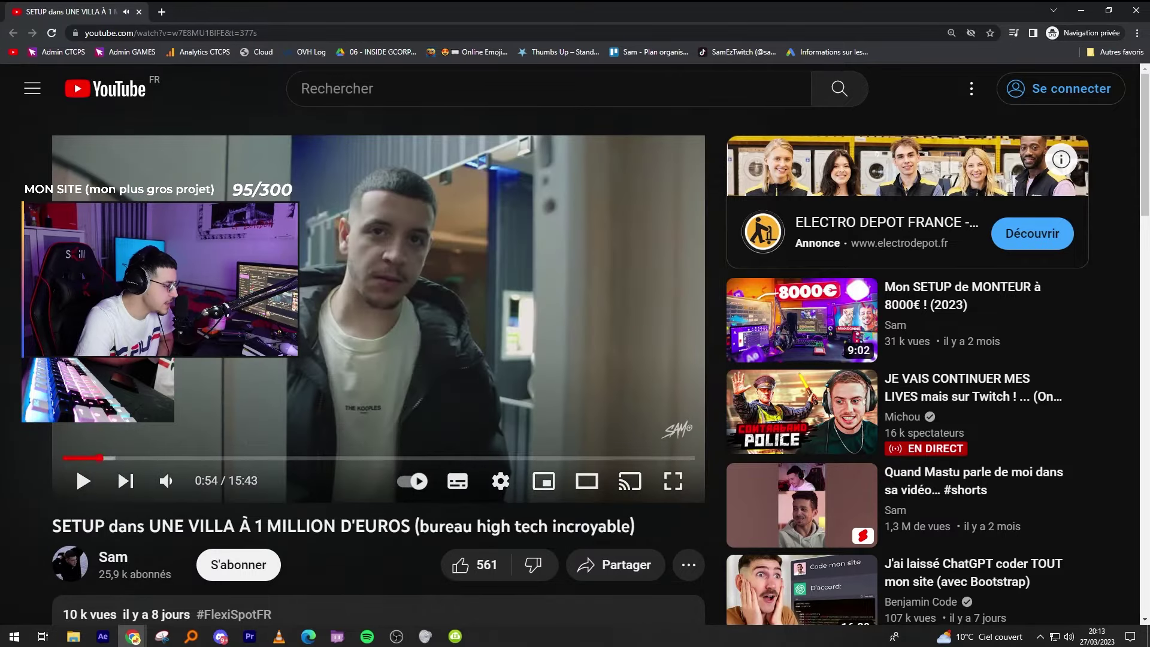
pyautogui.click(124, 459)
pyautogui.click(154, 458)
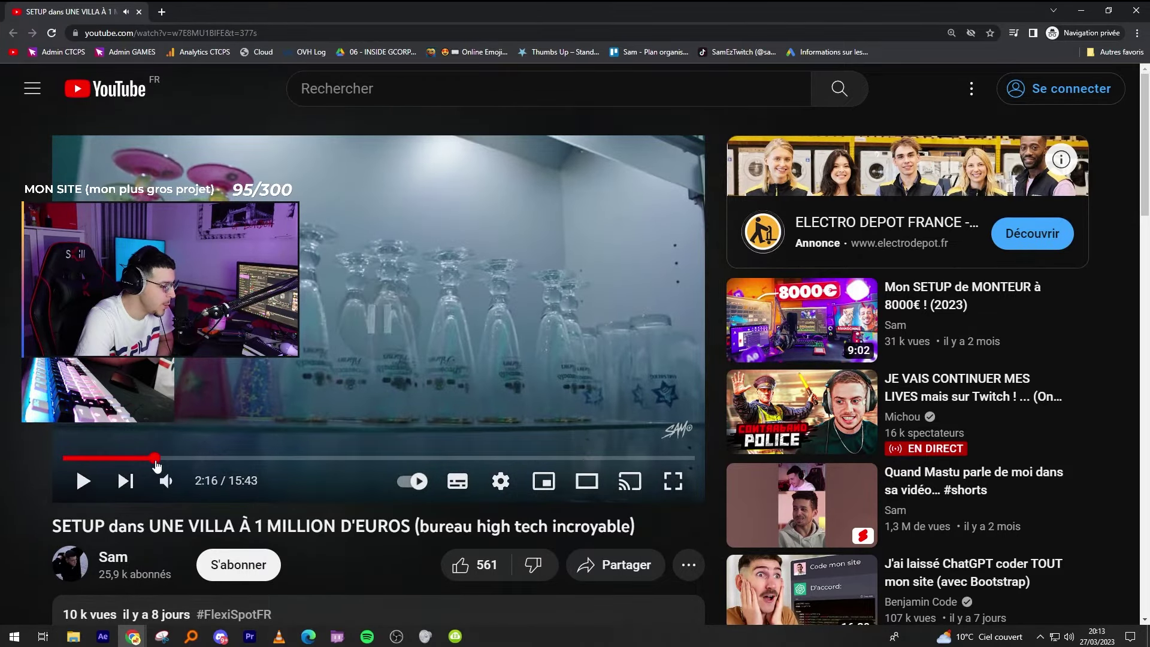
pyautogui.moveTo(166, 481)
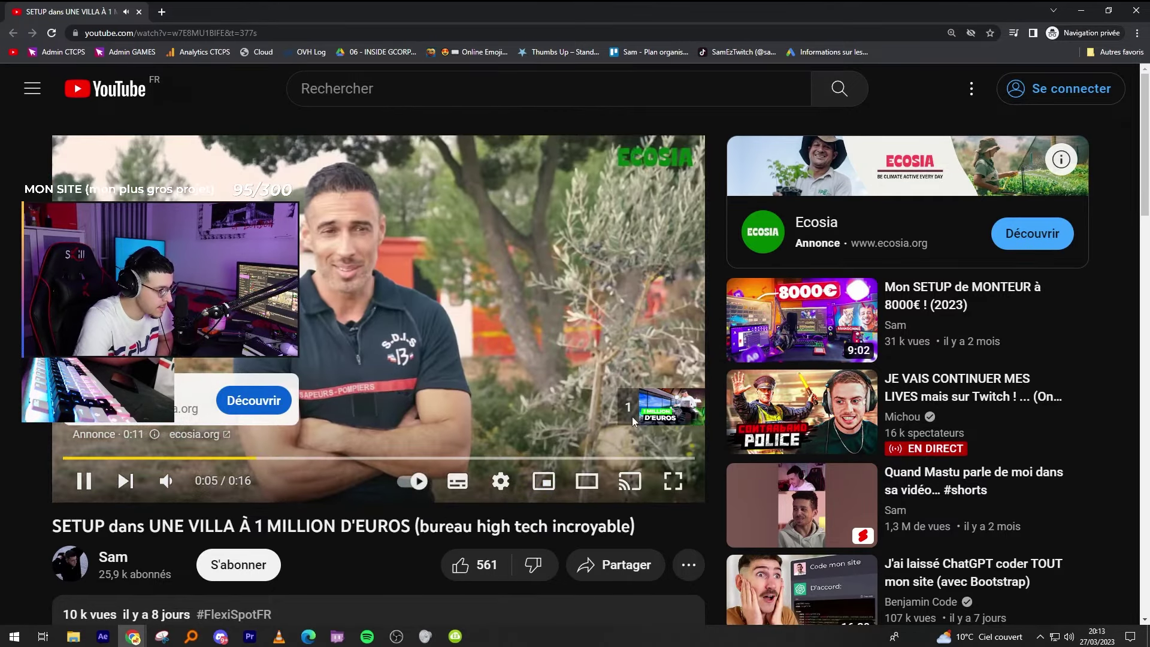
# Skip the next ad, look through the villa video's shots between 2:03 and 1:32, and pause playback.
pyautogui.click(629, 408)
pyautogui.click(145, 457)
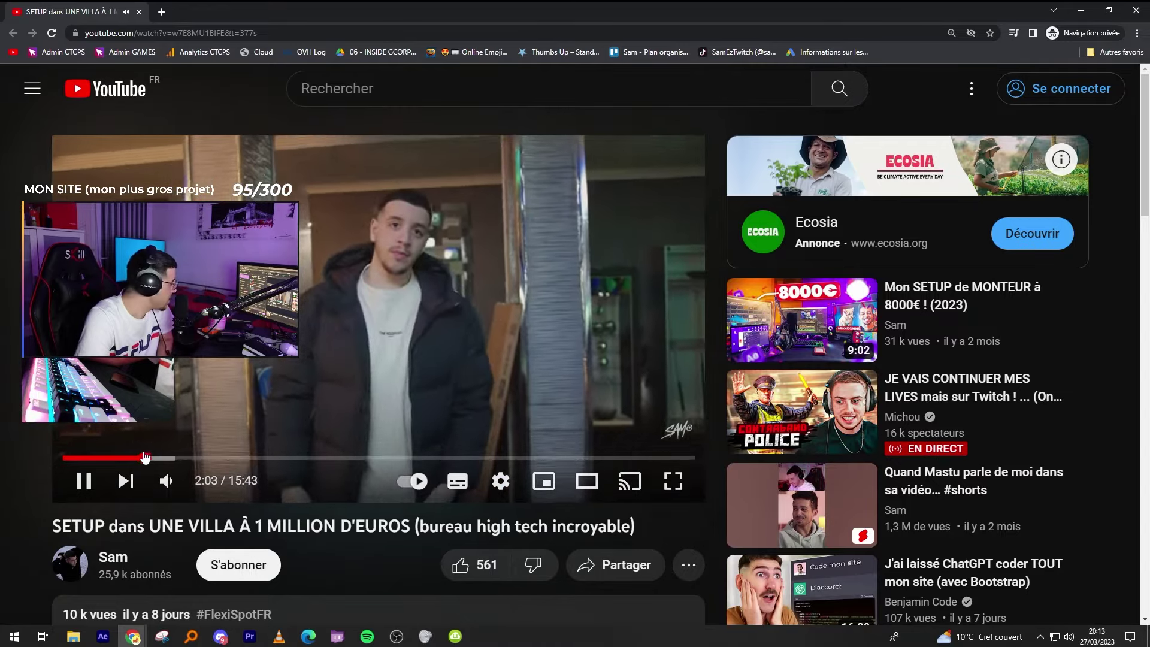
pyautogui.click(135, 458)
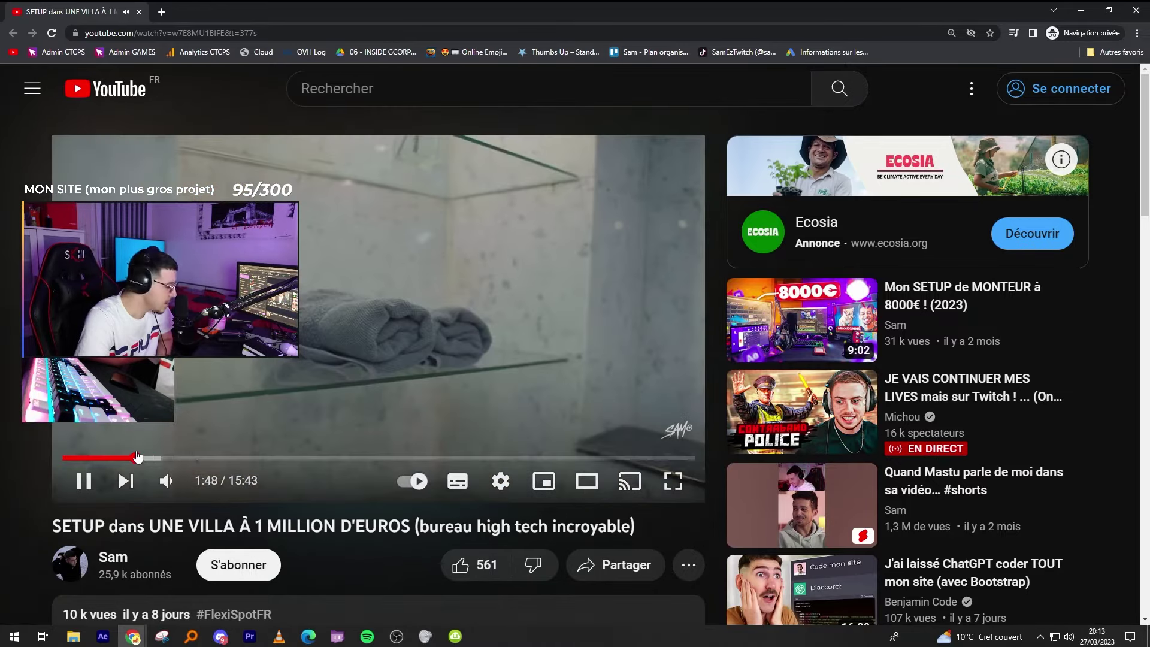
pyautogui.click(124, 457)
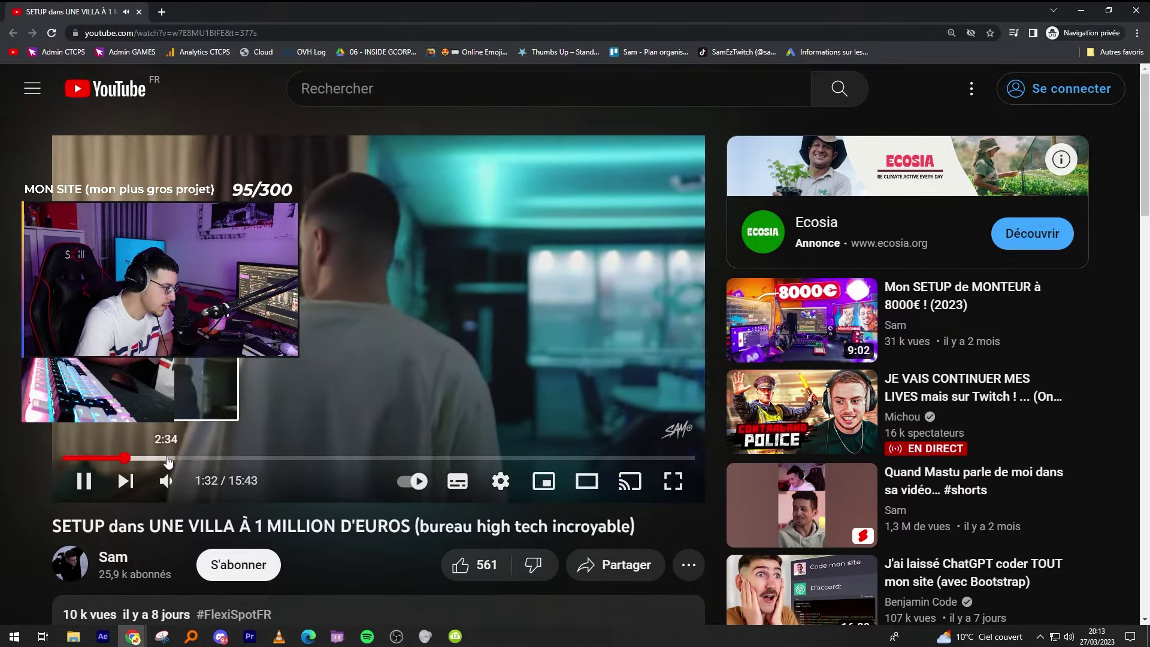
pyautogui.press('space')
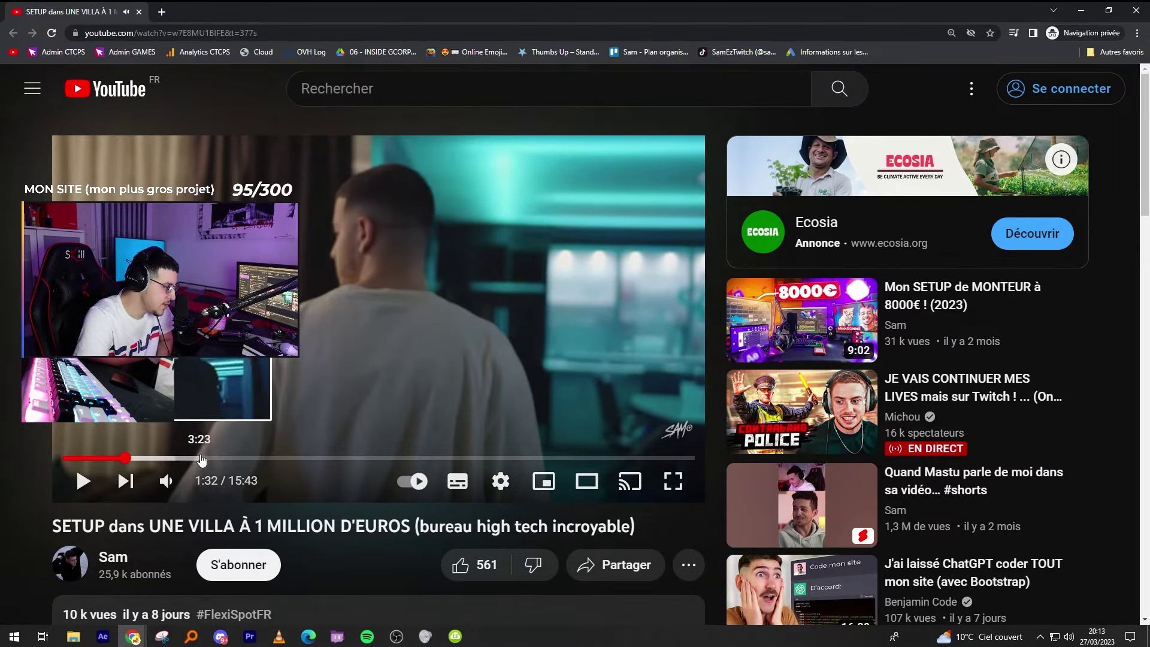
# Jump ahead in the villa video, raise its volume and play the bedroom scene from about 3:21.
pyautogui.click(219, 458)
pyautogui.press('Left')
pyautogui.press('space')
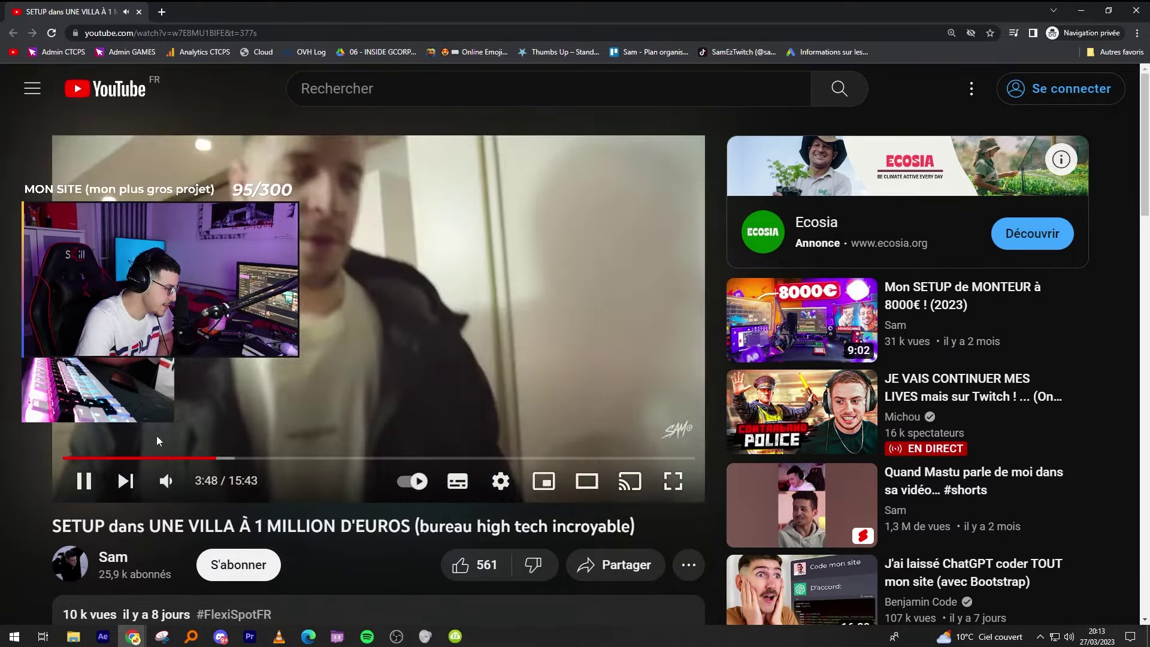
pyautogui.moveTo(205, 480); pyautogui.dragTo(233, 480)
pyautogui.click(197, 459)
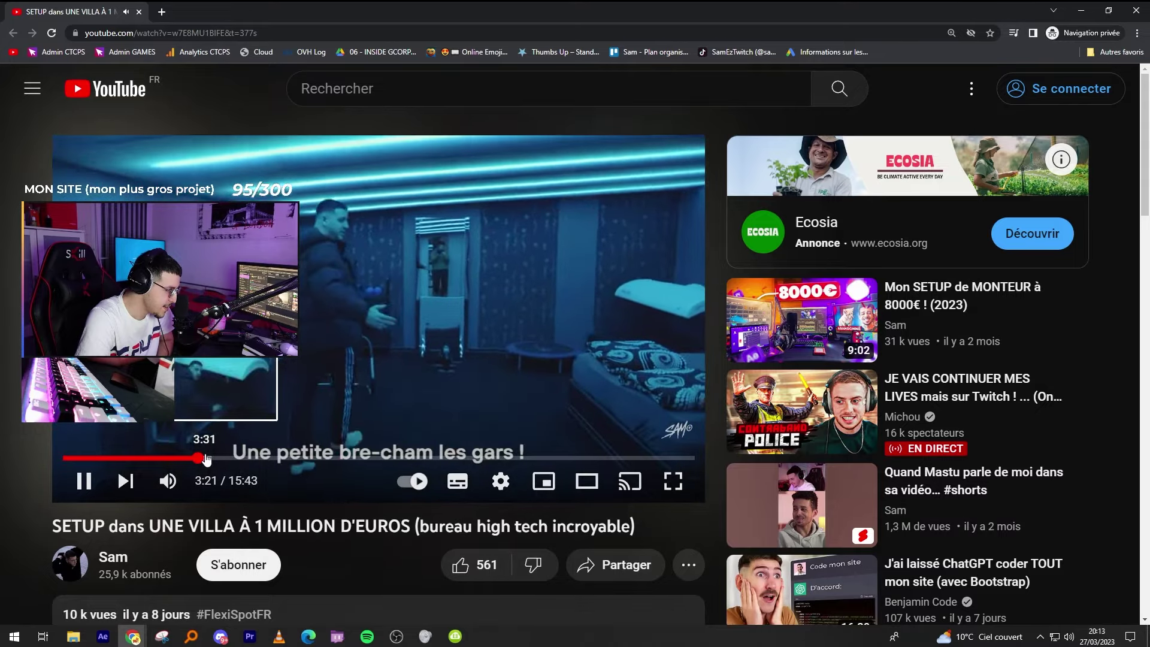
pyautogui.click(204, 459)
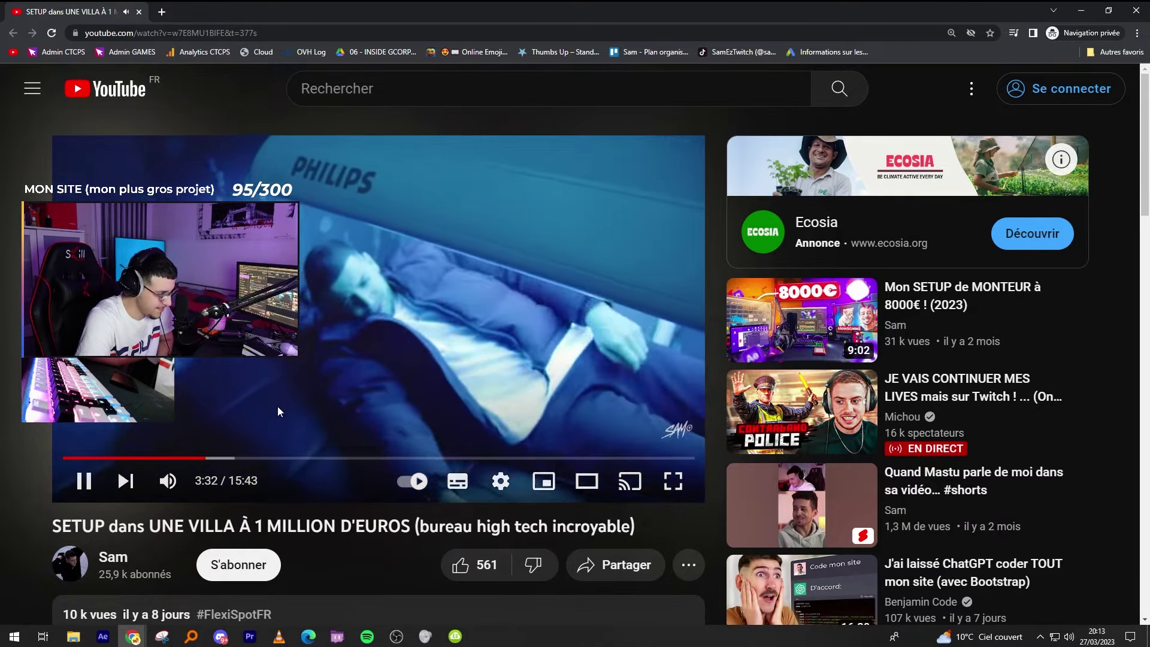
# Watch the villa video's transition around 3:38 in full screen, pause it and leave full screen.
pyautogui.doubleClick(333, 312)
pyautogui.press('Right')
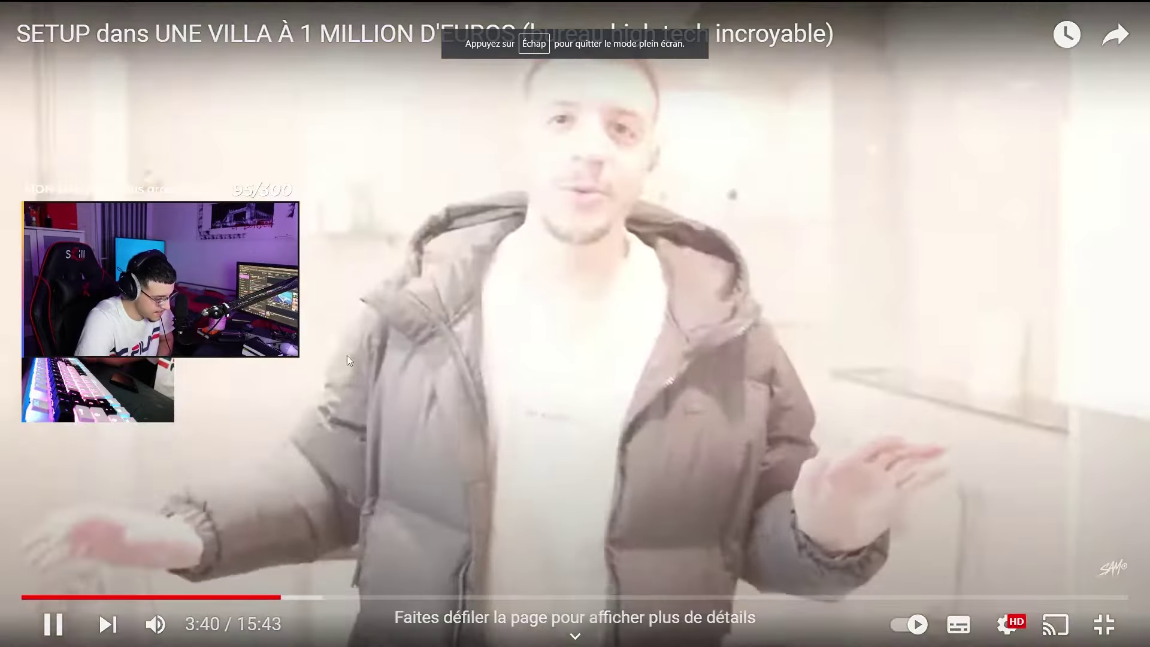
pyautogui.press('Left')
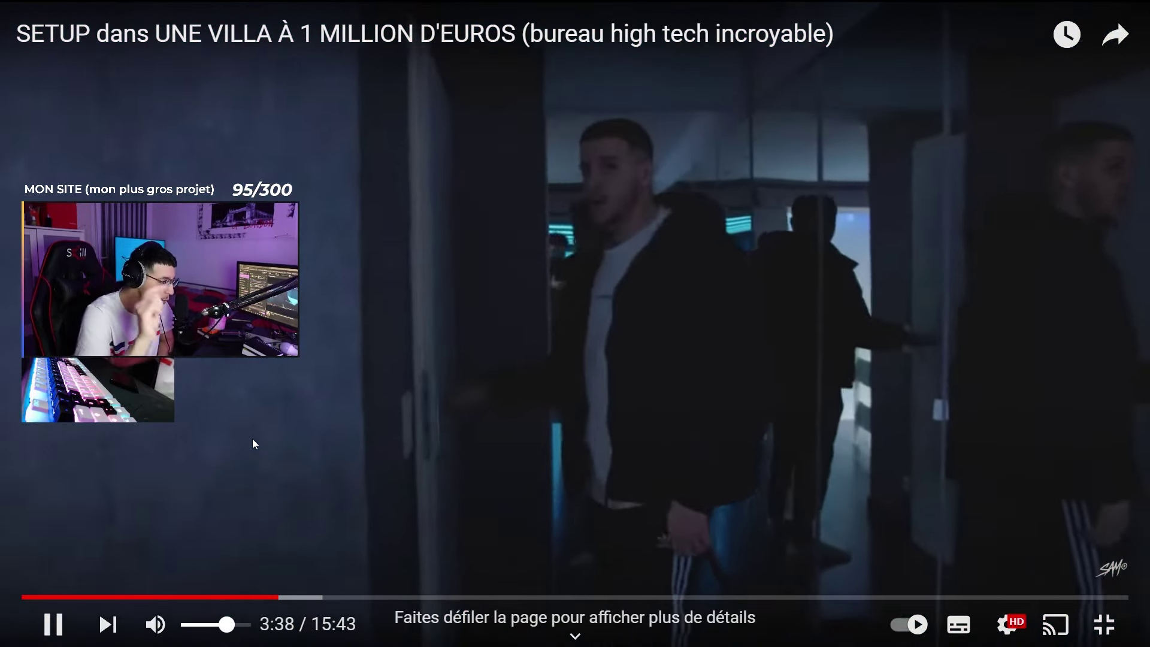
pyautogui.press('space')
pyautogui.press('Escape')
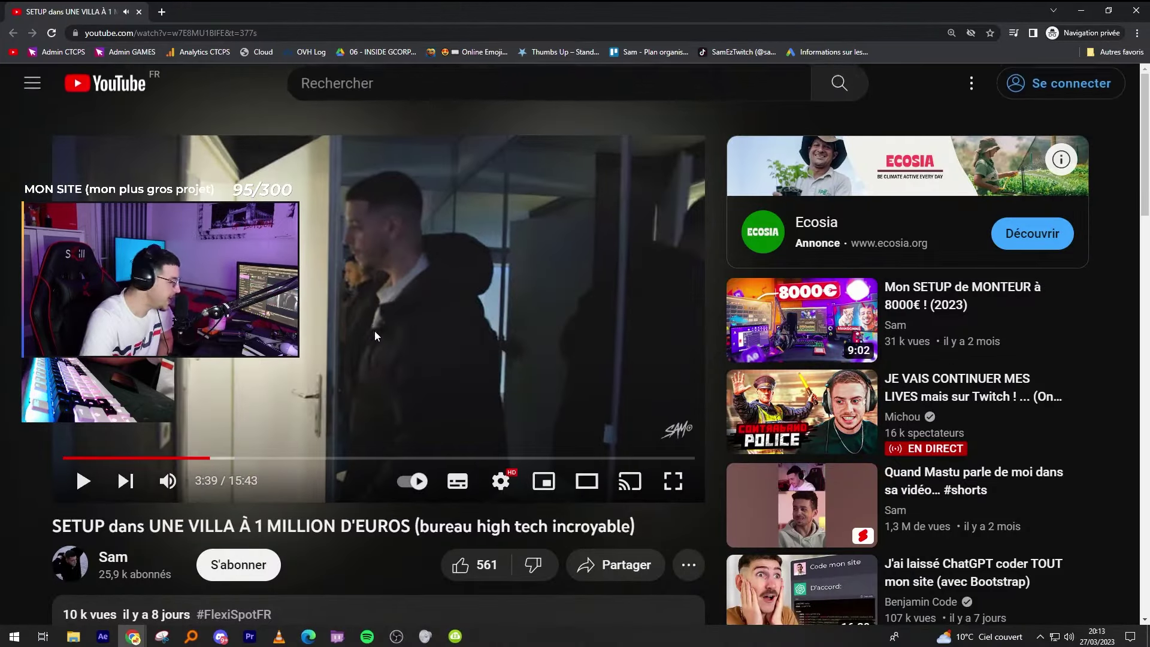
pyautogui.click(1056, 39)
pyautogui.click(1050, 42)
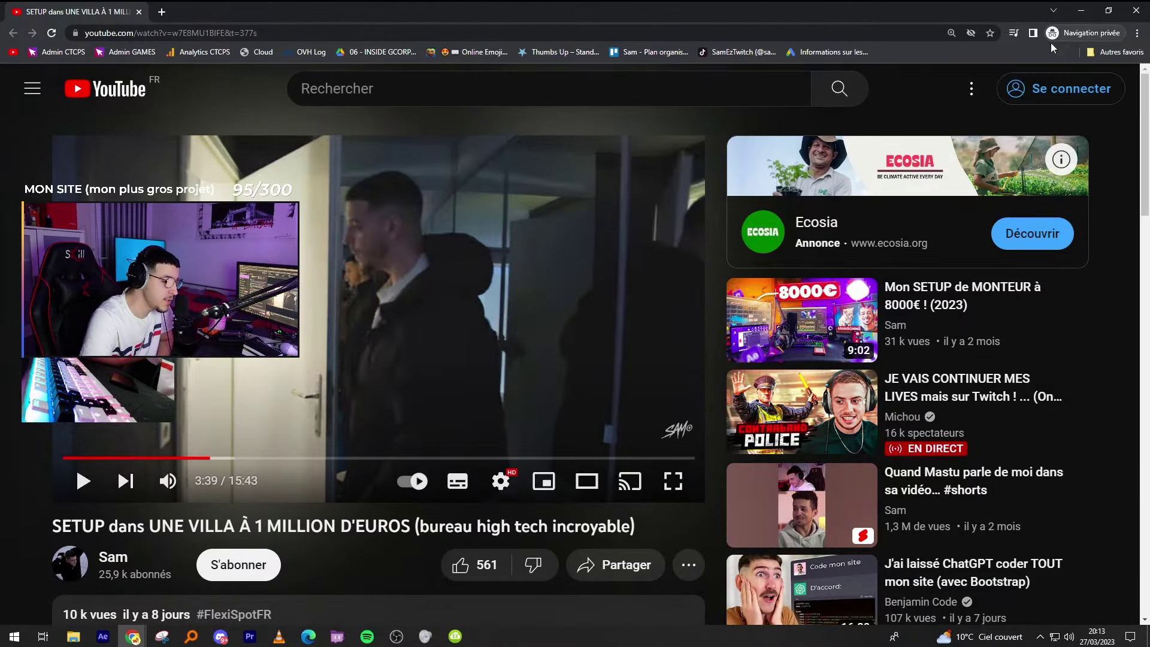
# Skim the viewer comments under the villa video and return to the top of the page.
pyautogui.scroll(-15, 546, 350)
pyautogui.scroll(-5, 547, 350)
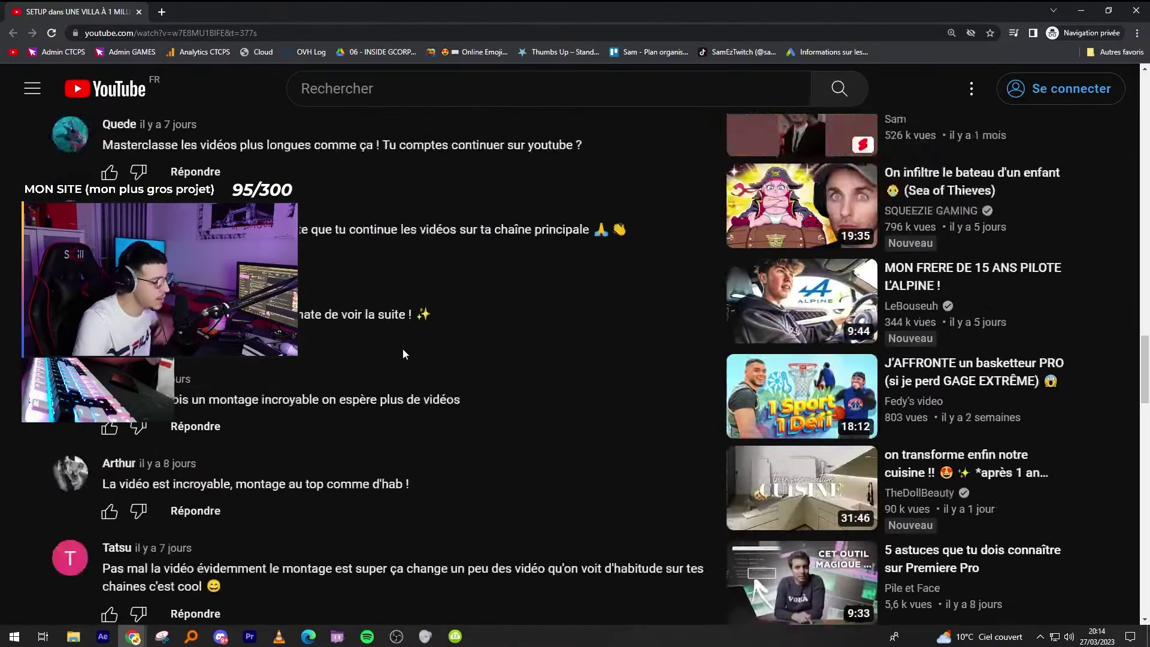
pyautogui.scroll(20, 402, 349)
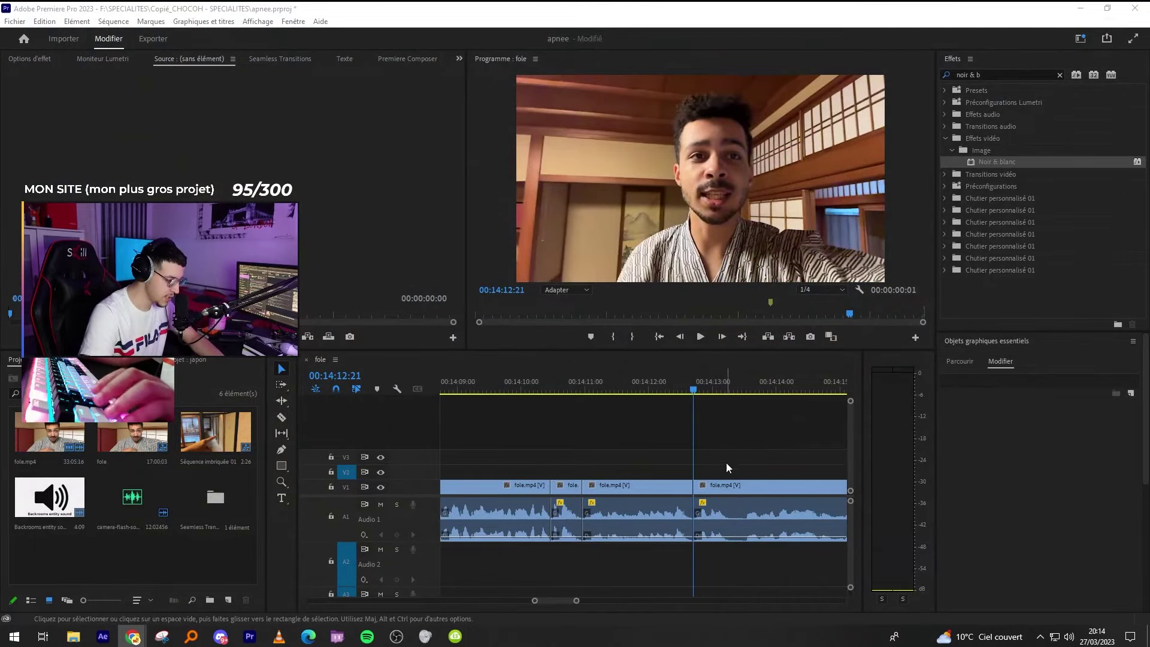
# Switch back to Premiere Pro, trim the pauses in fole.mp4 just after 00:14:12:21 and play across the join.
pyautogui.click(727, 468)
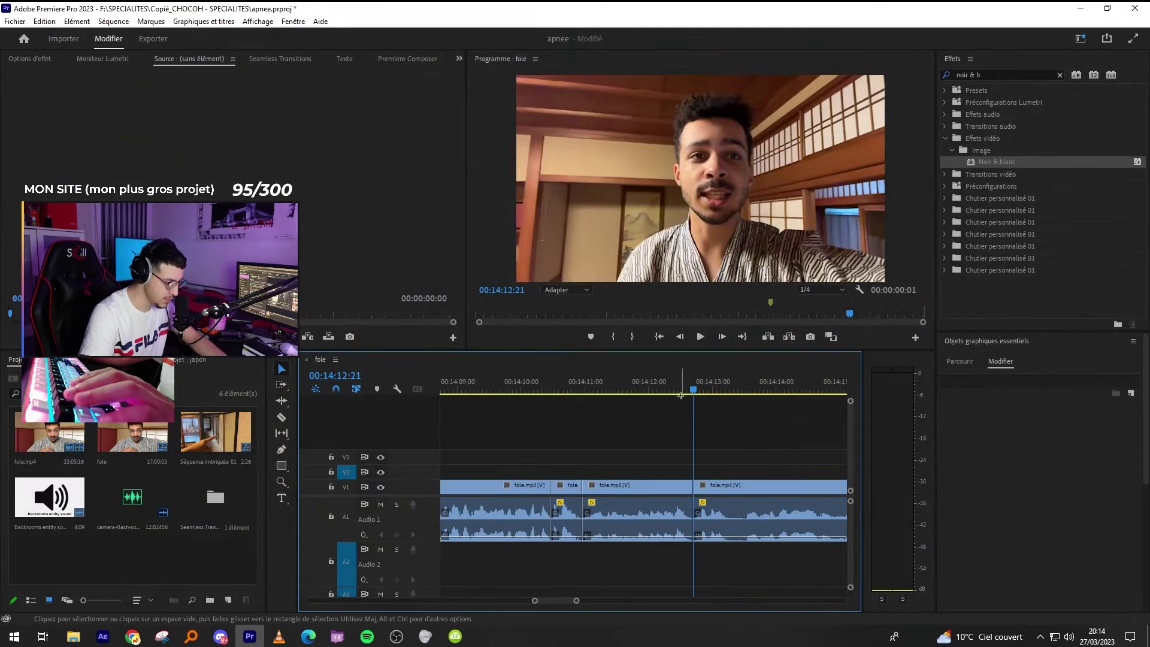
pyautogui.press('=')
pyautogui.press('space')
pyautogui.scroll(-1, 669, 535)
pyautogui.press('-')
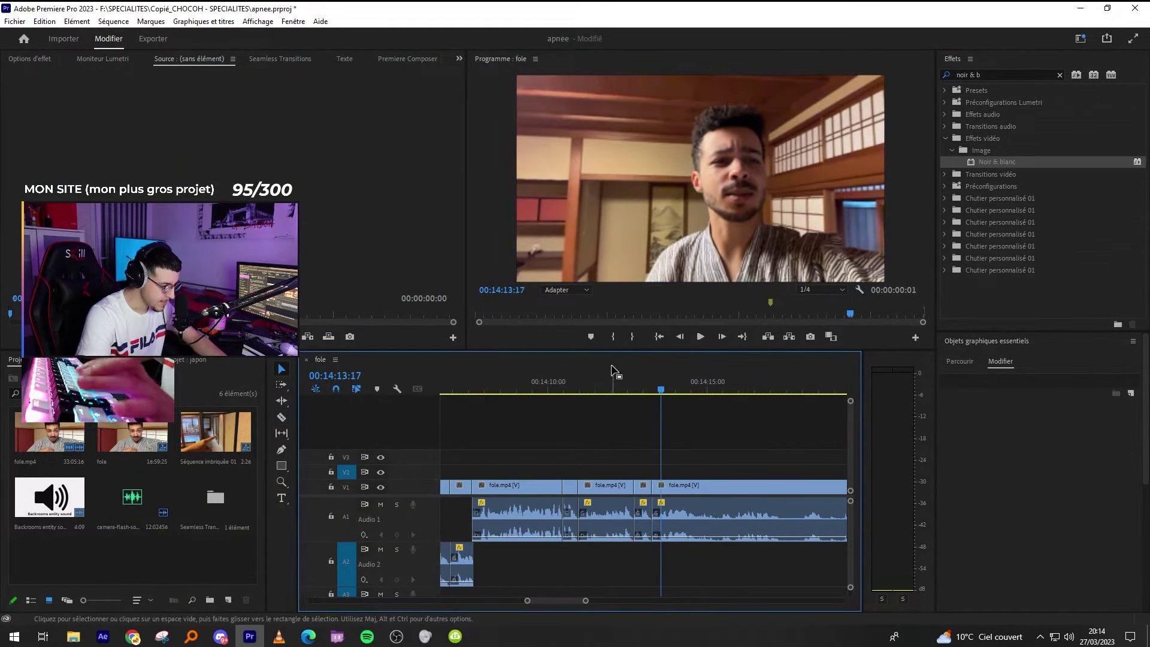
pyautogui.press('space')
pyautogui.press('space')
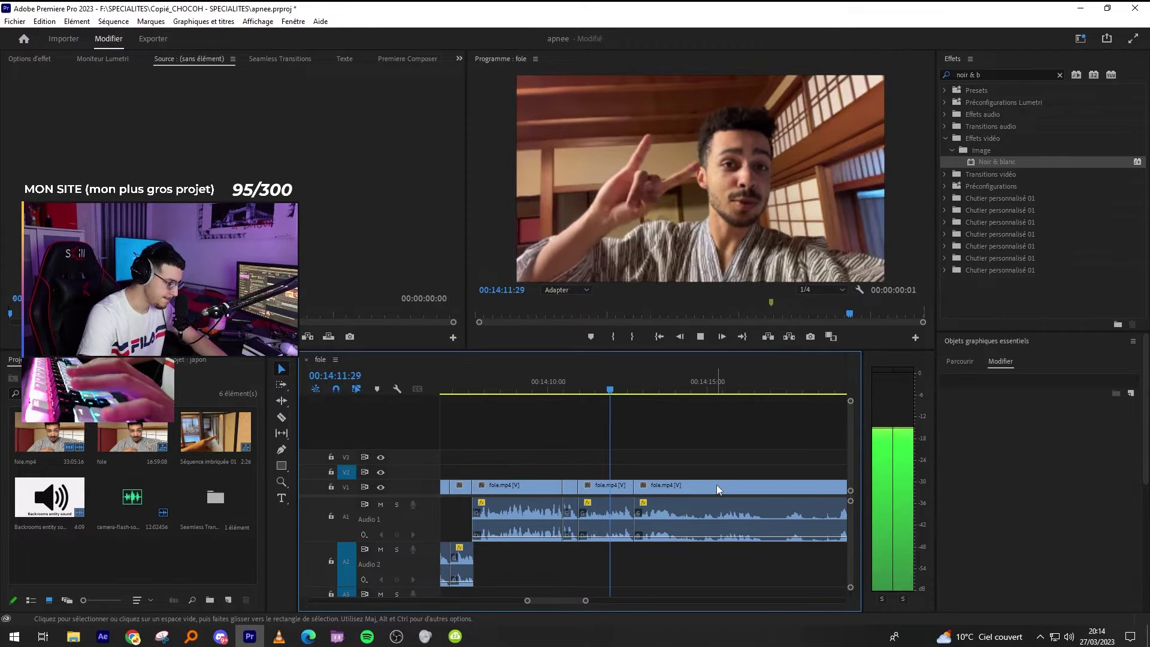
# Split fole.mp4 near 00:14:13 and ripple delete the unwanted passage following 00:14:12:21.
pyautogui.press('=')
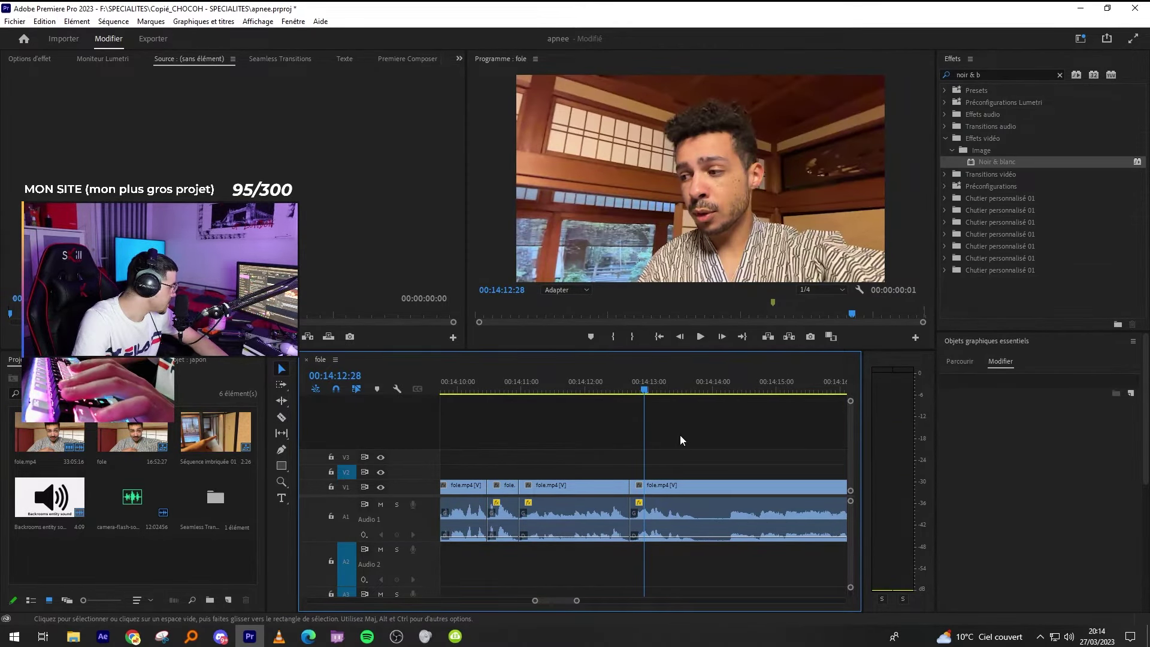
pyautogui.press('c')
pyautogui.press('v')
pyautogui.click(699, 509)
pyautogui.hotkey('shift', 'Delete')
pyautogui.press('-')
pyautogui.press('-')
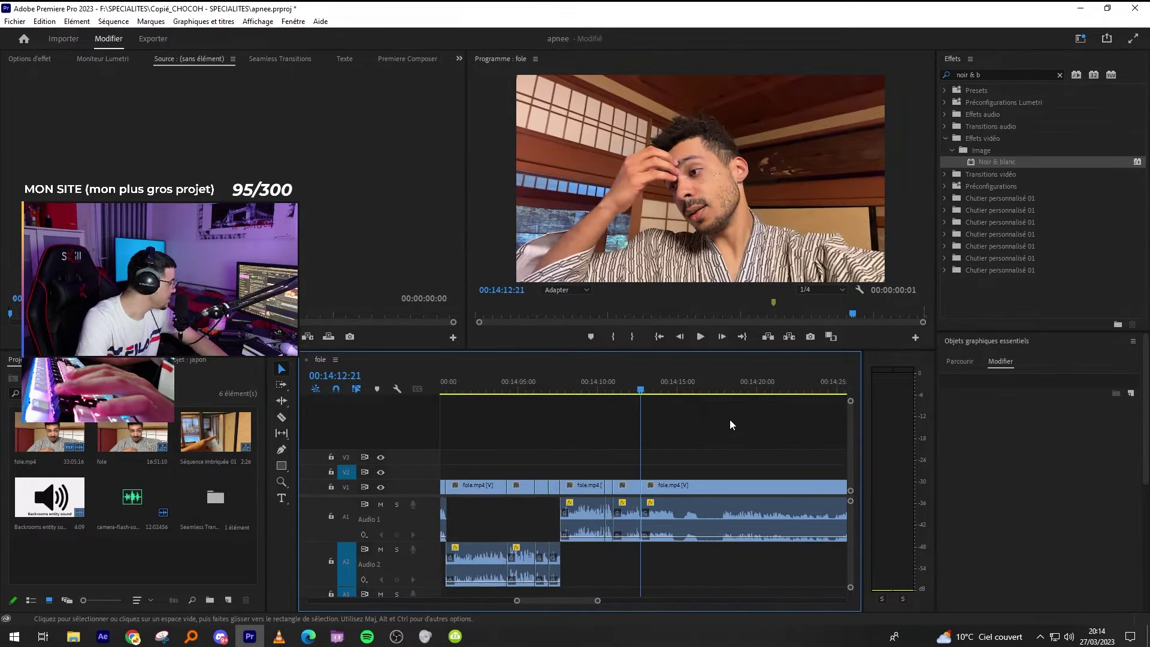
# Ripple delete the further hesitation in fole.mp4 so the following take starts at 00:14:12:21.
pyautogui.press('=')
pyautogui.press('=')
pyautogui.press('c')
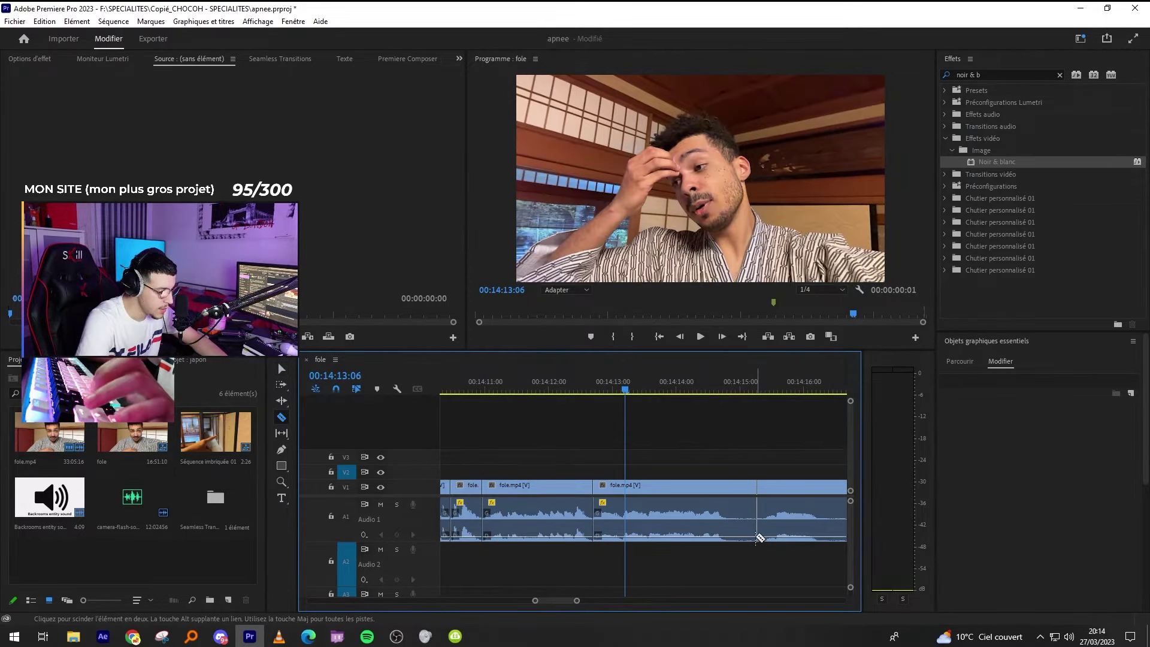
pyautogui.hotkey('ctrl', 'z')
pyautogui.press('-')
pyautogui.hotkey('ctrl', 'z')
pyautogui.press('-')
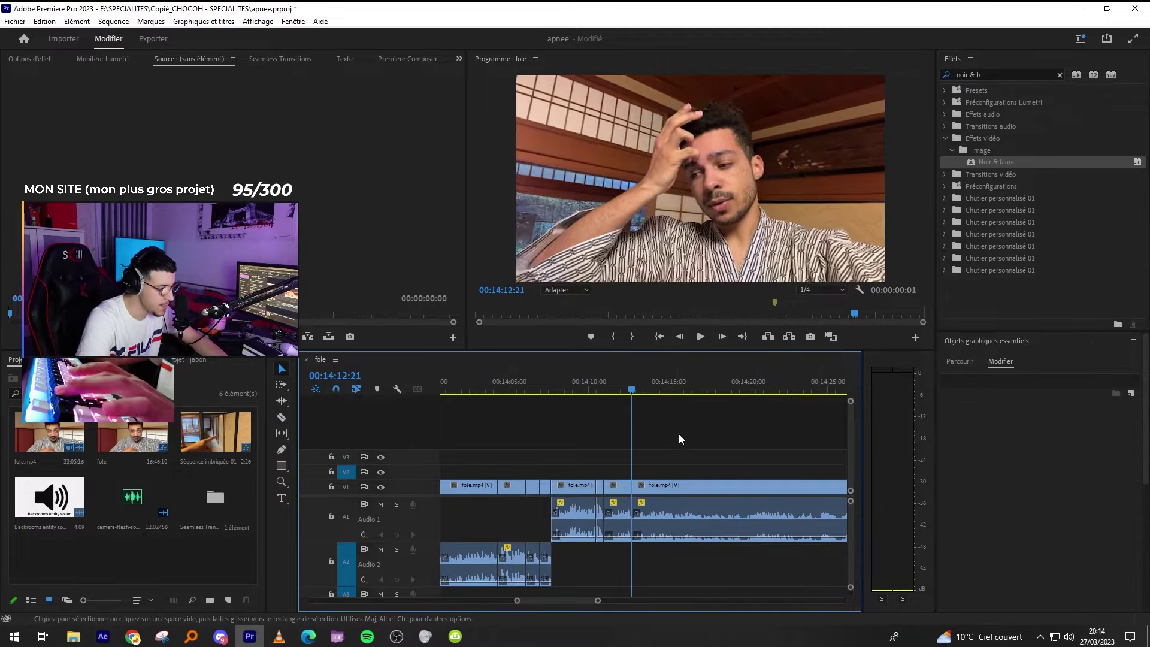
# Play on from 00:14:12:21 through about 00:14:21 and ripple delete this unwanted take.
pyautogui.press('space')
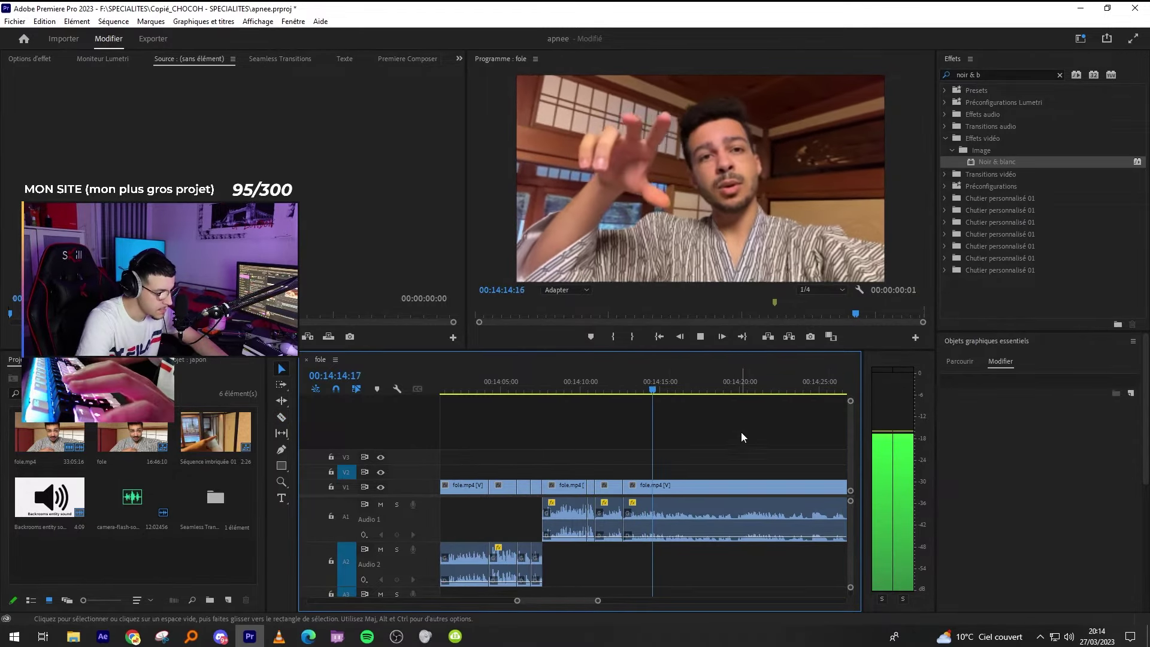
pyautogui.click(737, 382)
pyautogui.press('space')
pyautogui.press('-')
pyautogui.press('=')
pyautogui.press('c')
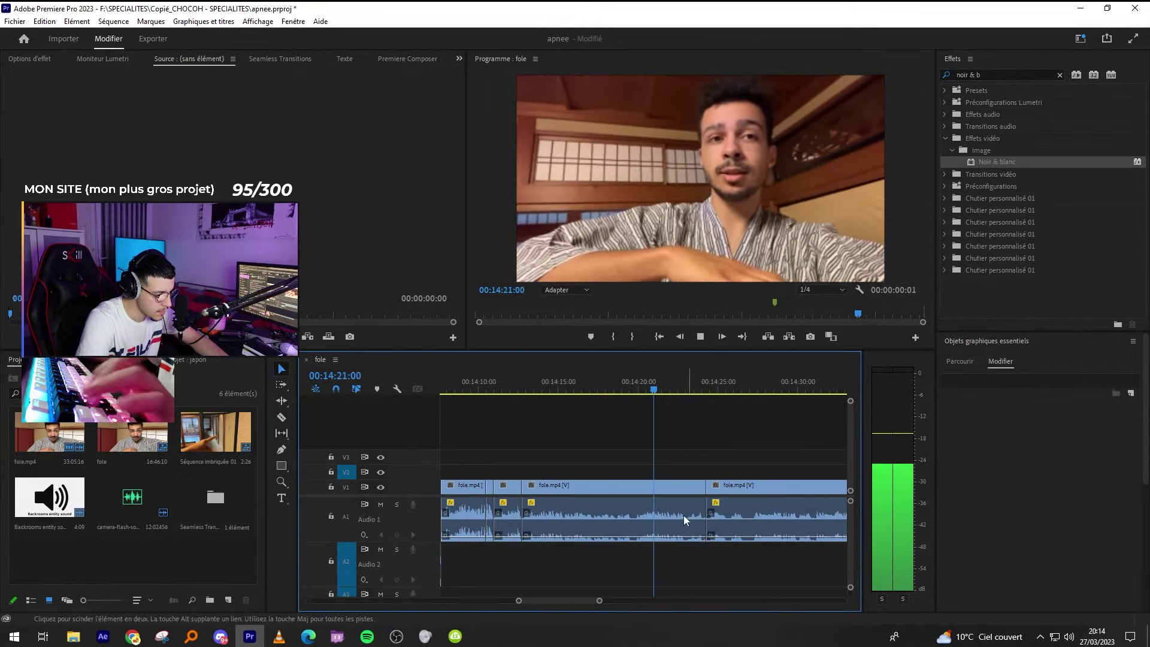
pyautogui.press('q')
pyautogui.press('space')
pyautogui.press('Down')
pyautogui.press('q')
pyautogui.press('=')
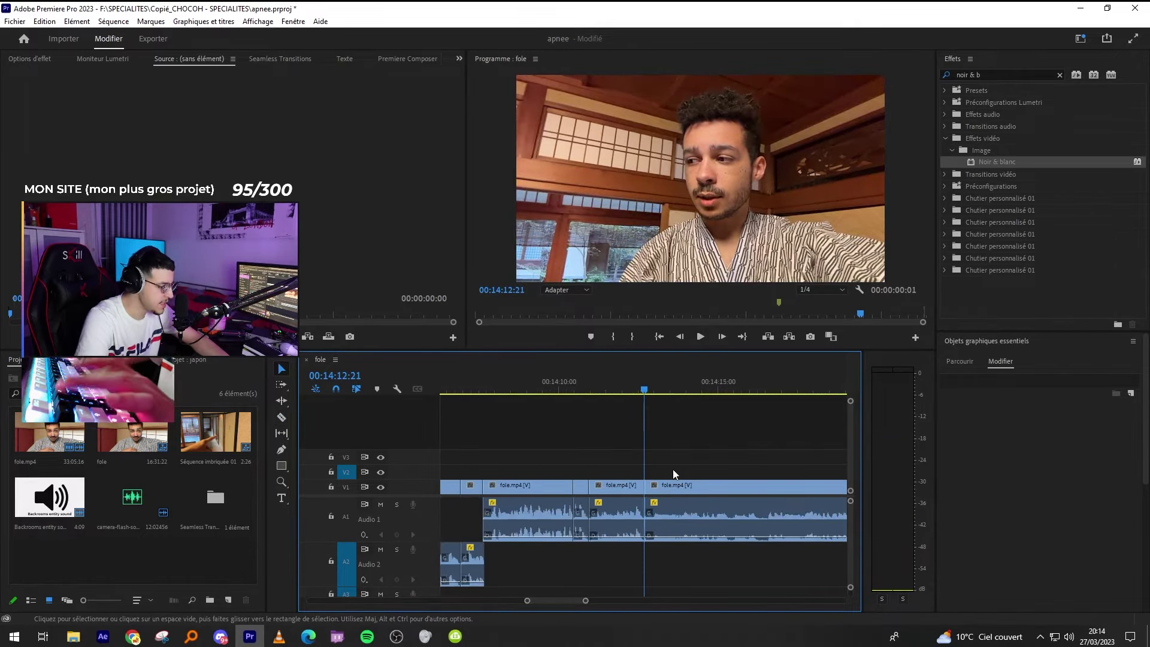
pyautogui.press('-')
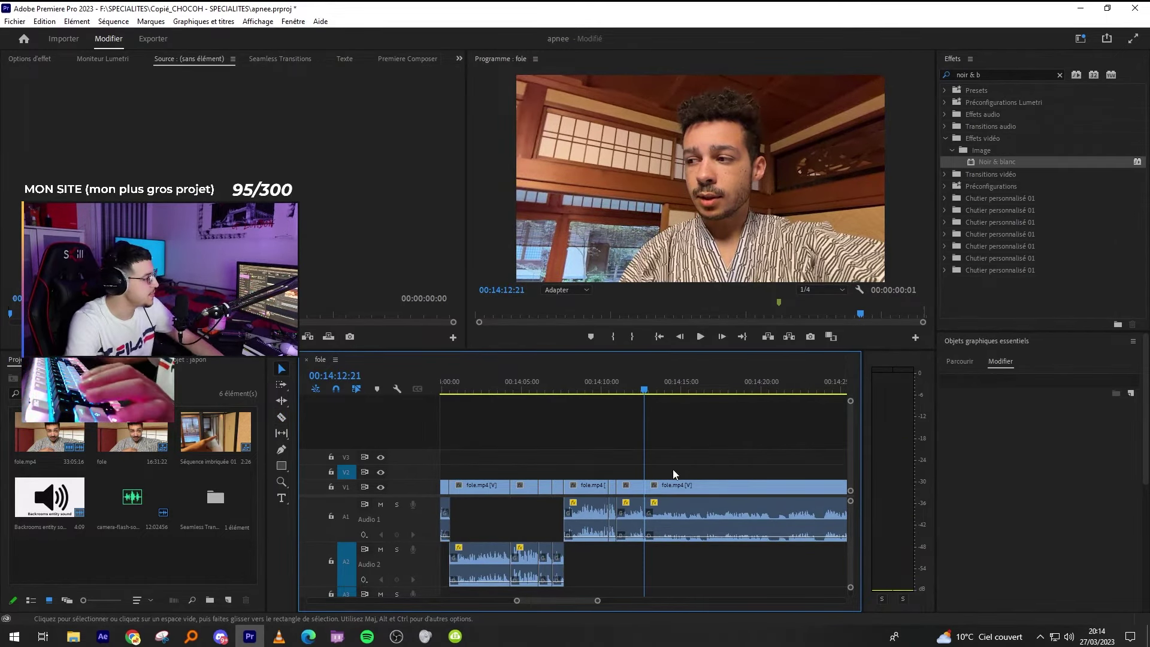
# Restore footage removed after 00:14:12:21 and play the recovered take through to about 00:14:20.
pyautogui.press('space')
pyautogui.press('=')
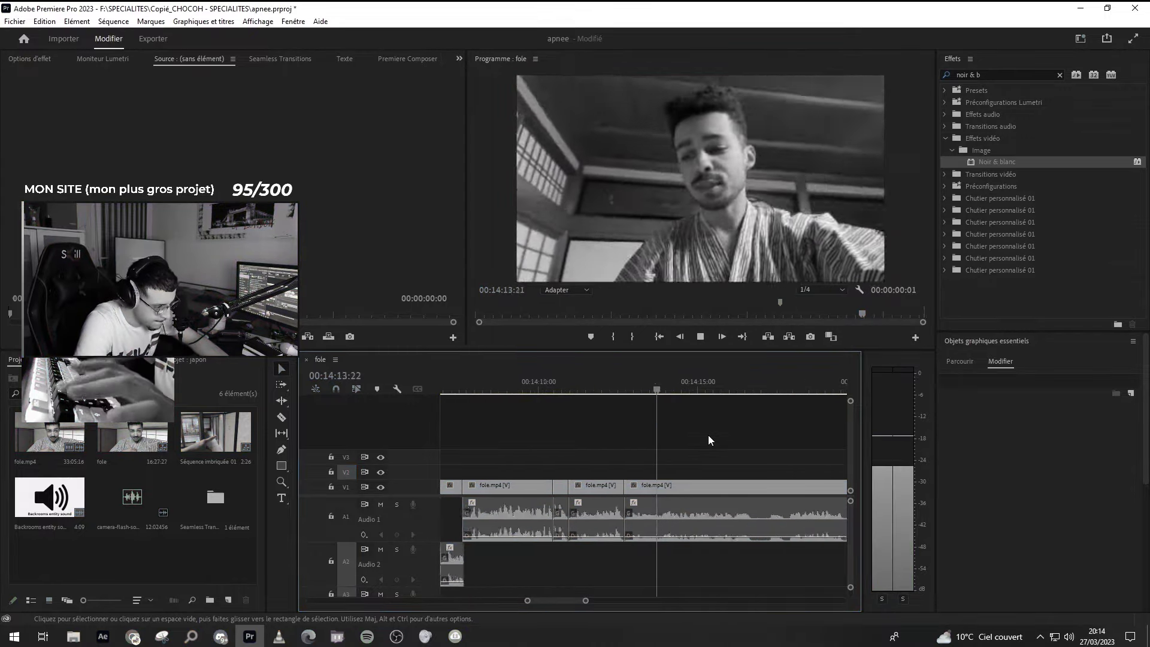
pyautogui.press('space')
pyautogui.press('=')
pyautogui.press('c')
pyautogui.click(645, 520)
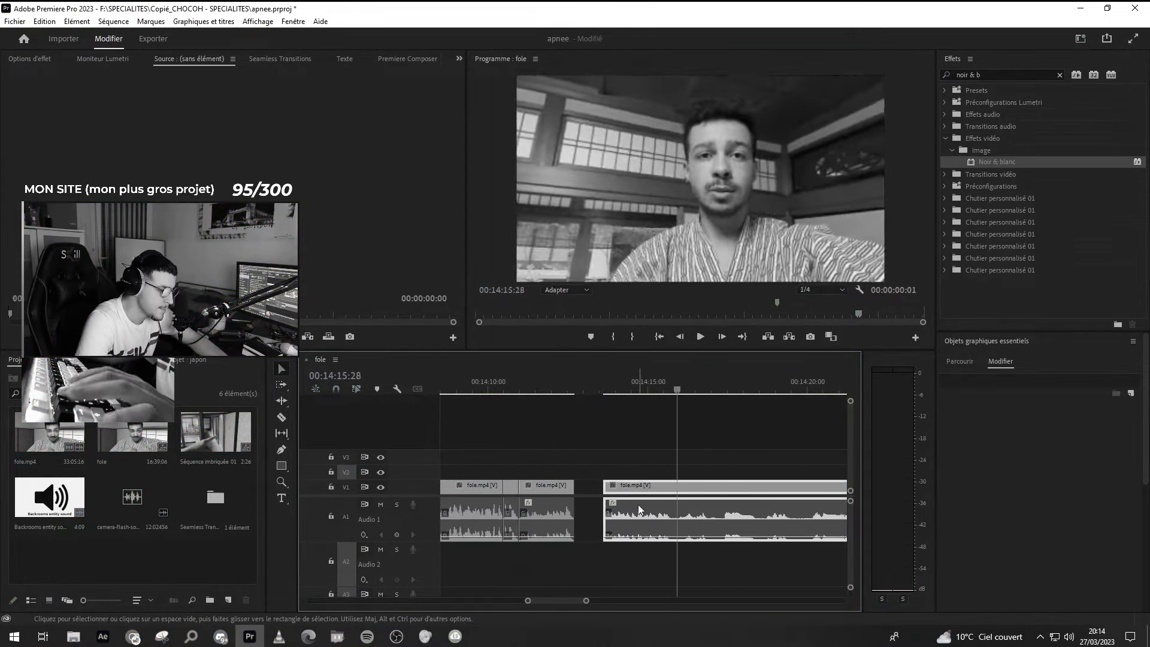
pyautogui.press('space')
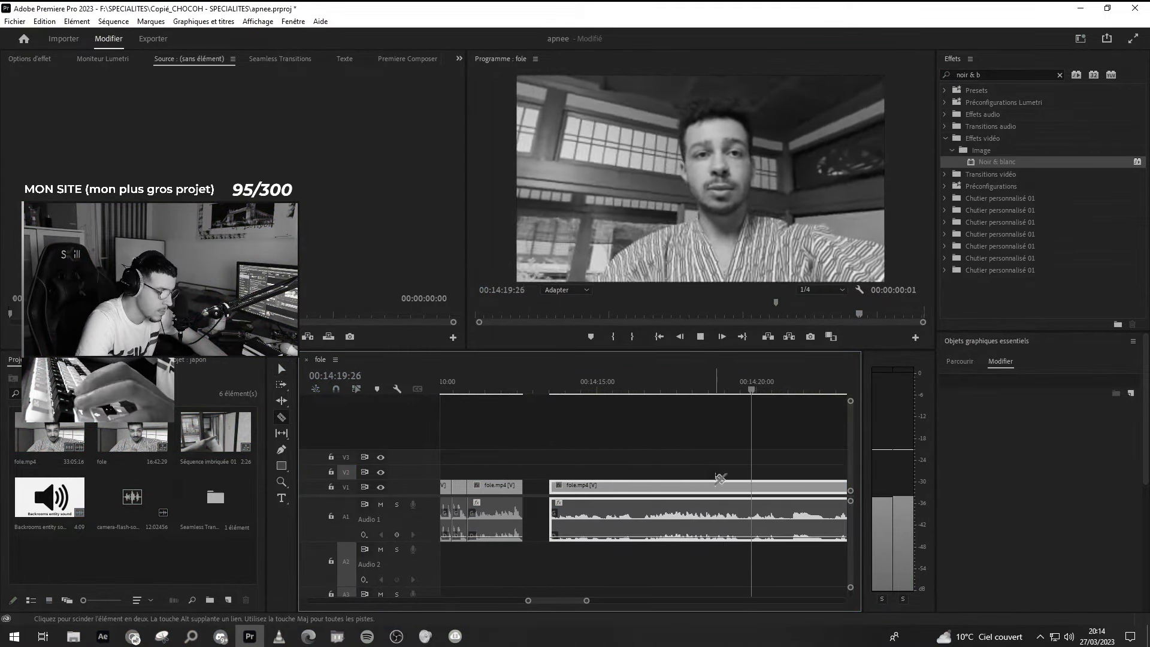
pyautogui.press('space')
# Close the gap after 00:14:12:21 and cut the unwanted passages of fole.mp4 up to about 00:14:26.
pyautogui.press('v')
pyautogui.press('Up')
pyautogui.press('=')
pyautogui.press('space')
pyautogui.press('-')
pyautogui.press('-')
pyautogui.press('-')
pyautogui.press('-')
pyautogui.press('-')
pyautogui.press('=')
pyautogui.press('=')
pyautogui.press('=')
pyautogui.press('=')
pyautogui.press('=')
pyautogui.press('-')
pyautogui.press('-')
pyautogui.press('-')
pyautogui.press('-')
pyautogui.press('-')
pyautogui.press('space')
pyautogui.press('q')
pyautogui.press('=')
pyautogui.press('=')
# Shift the clip starting near 00:14:26 two frames earlier with its audio on Audio 2, overlapping the previous clip's sound.
pyautogui.moveTo(709, 516); pyautogui.dragTo(711, 543)
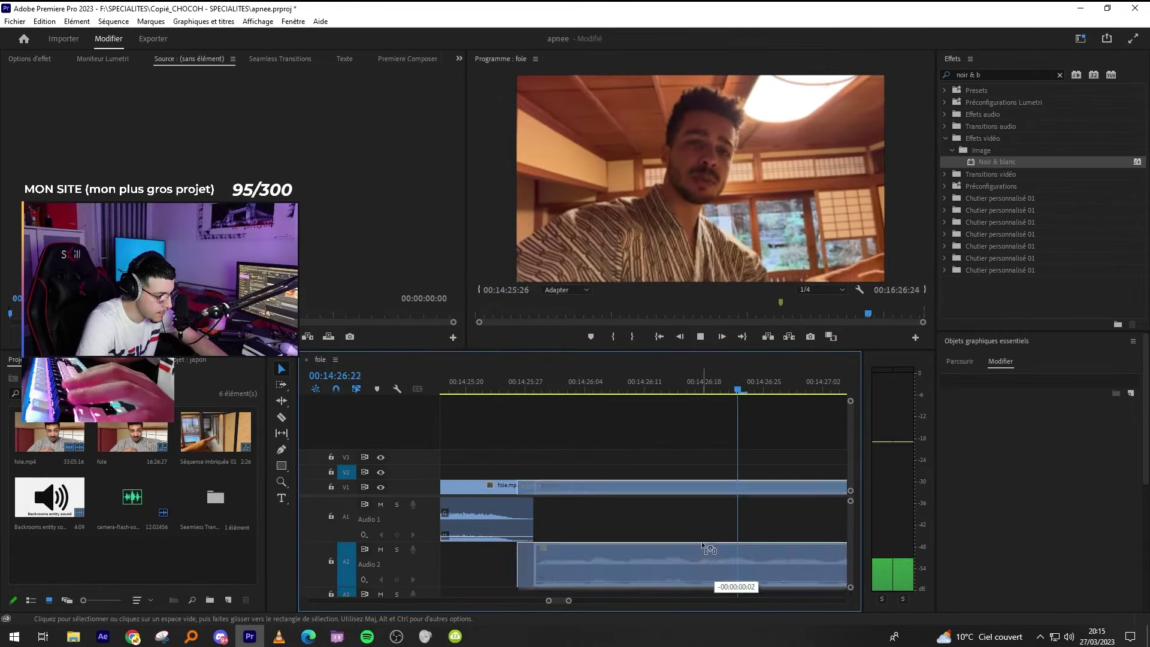
pyautogui.press('space')
pyautogui.press('-')
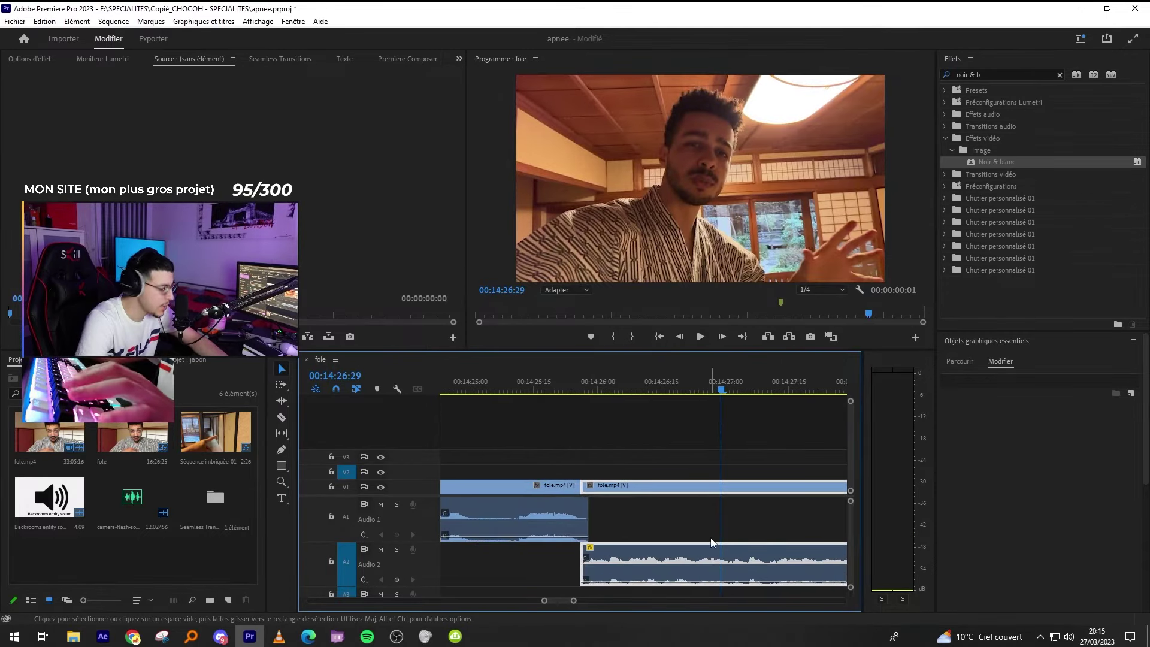
pyautogui.press('-')
pyautogui.press('-')
pyautogui.press('-')
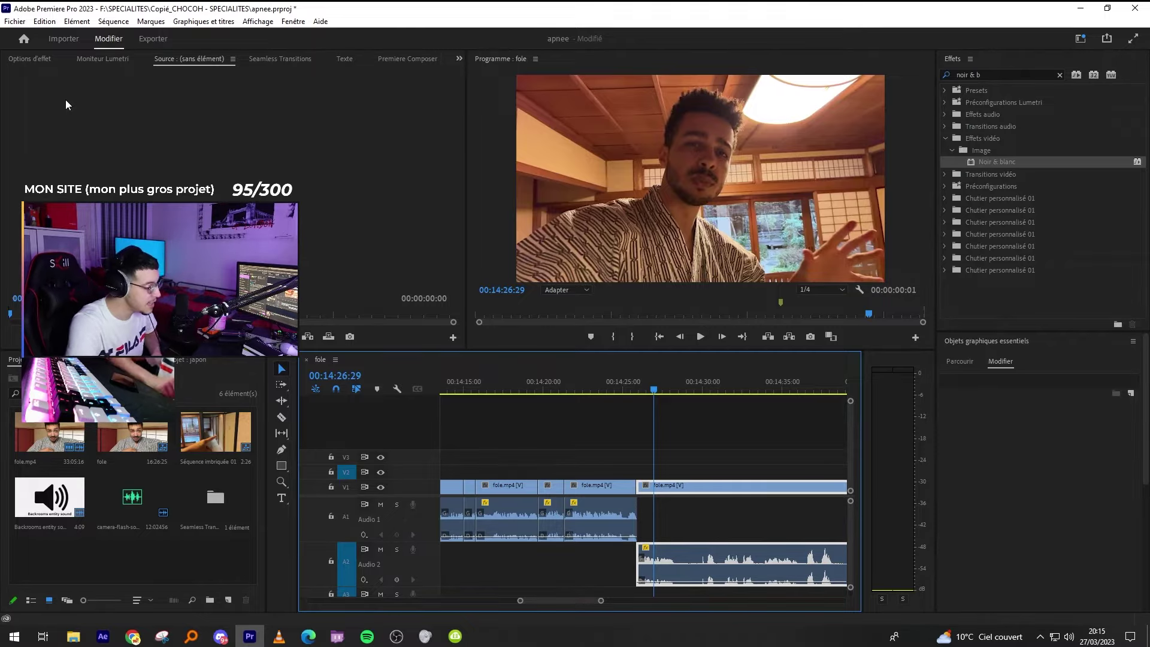
# Overlap the clips slightly more at the join near 00:14:26 and play across it from 00:14:24:16.
pyautogui.hotkey('alt', 'Tab')
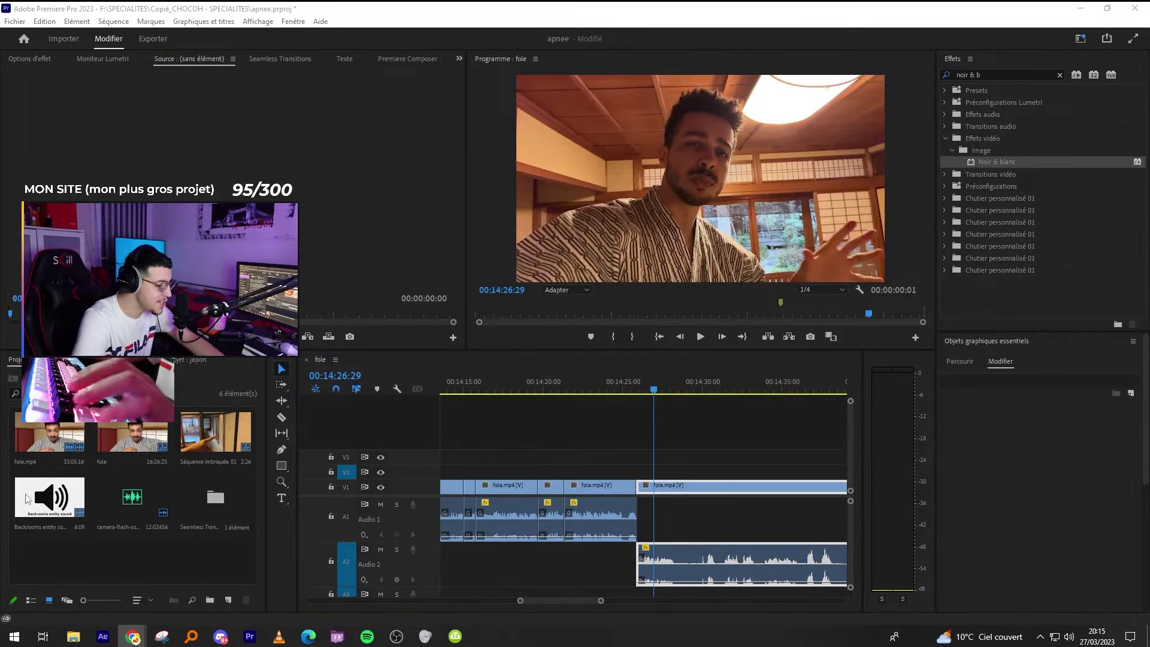
pyautogui.click(615, 387)
pyautogui.press('=')
pyautogui.press('=')
pyautogui.moveTo(786, 447); pyautogui.dragTo(750, 483)
pyautogui.click(767, 452)
pyautogui.click(756, 485)
pyautogui.click(756, 451)
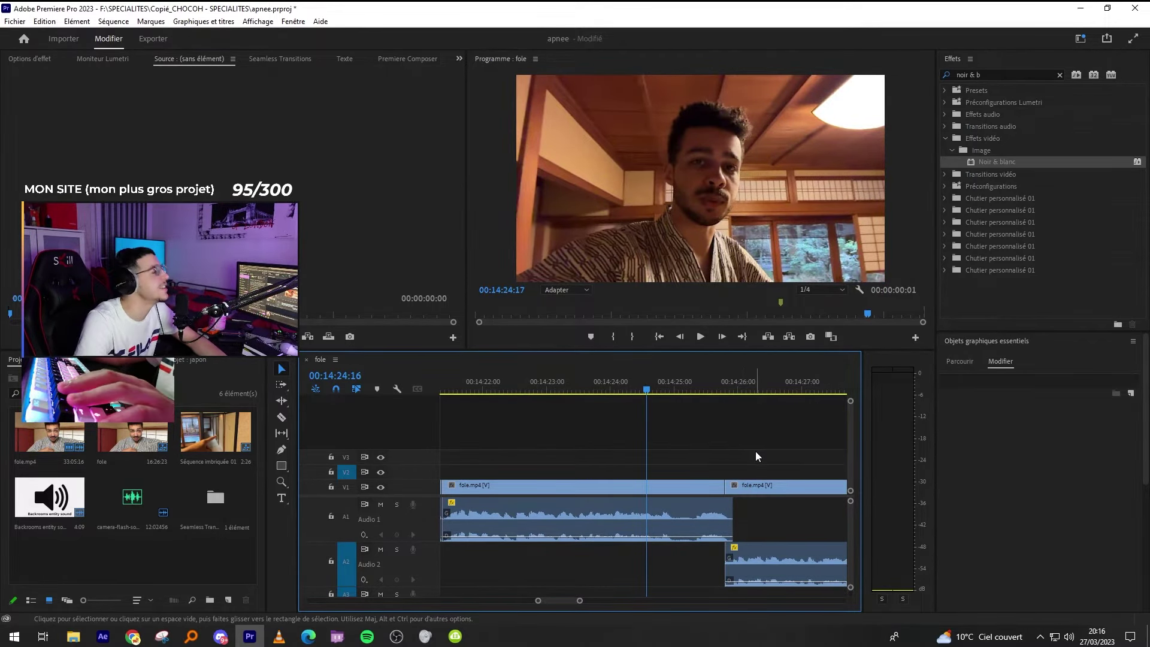
pyautogui.press('space')
pyautogui.press('-')
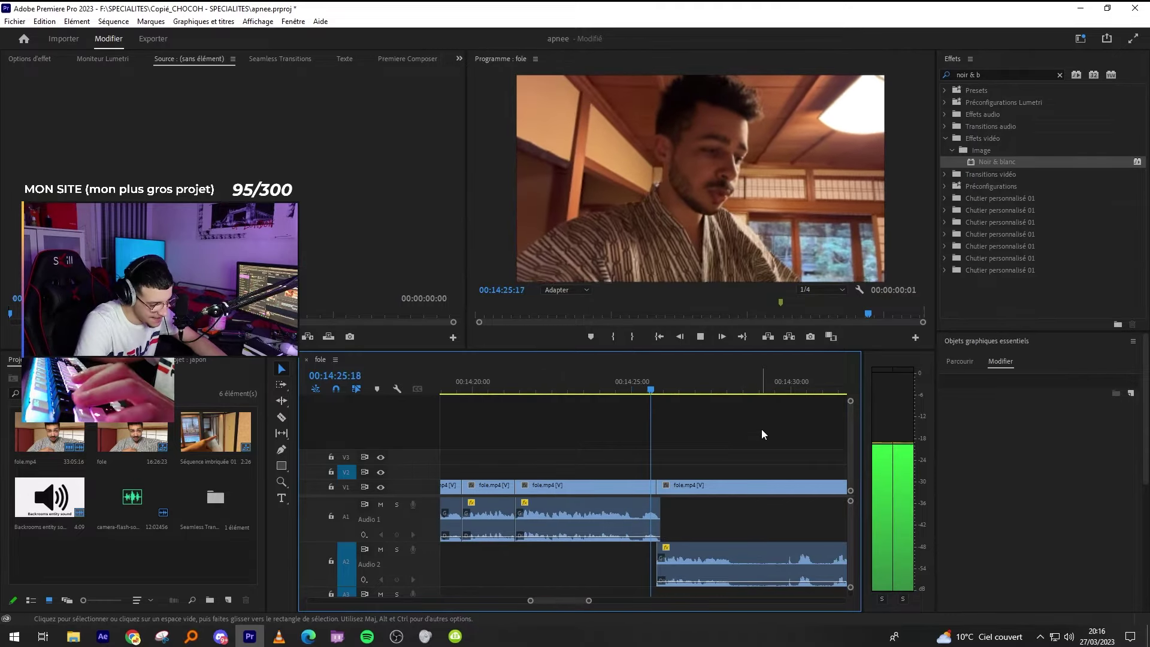
# Split fole.mp4 on both sides of the pause starting at 00:14:28:08 and ripple delete it.
pyautogui.press('c')
pyautogui.click(722, 558)
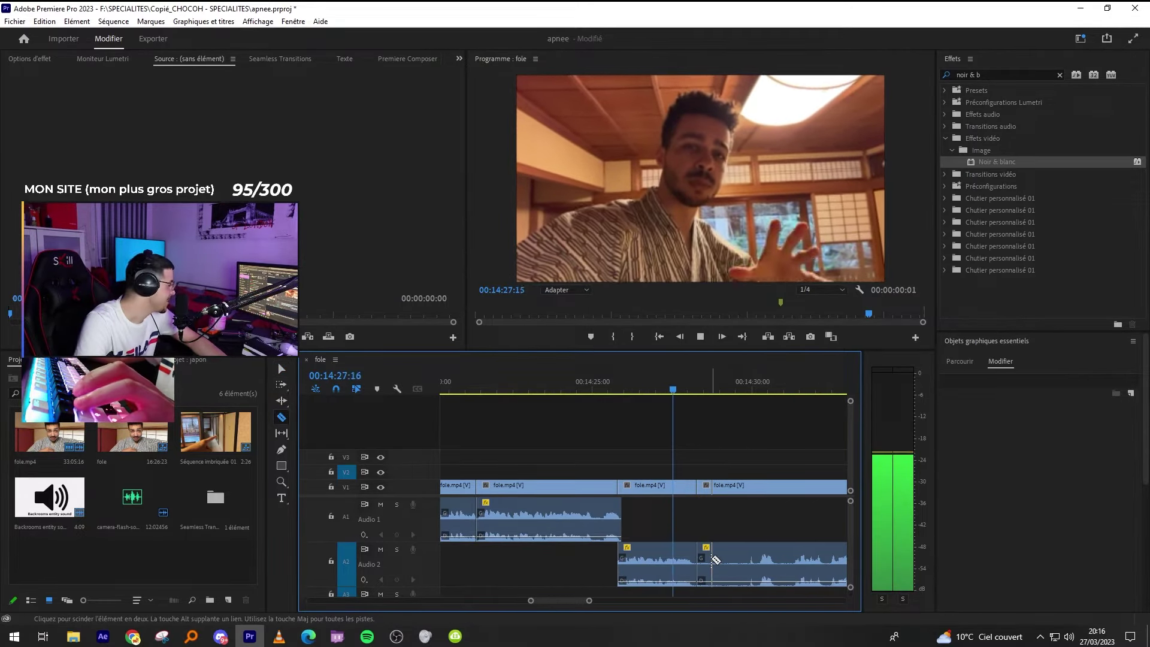
pyautogui.press('Down')
pyautogui.press('=')
pyautogui.click(772, 557)
pyautogui.press('v')
pyautogui.hotkey('shift', 'Delete')
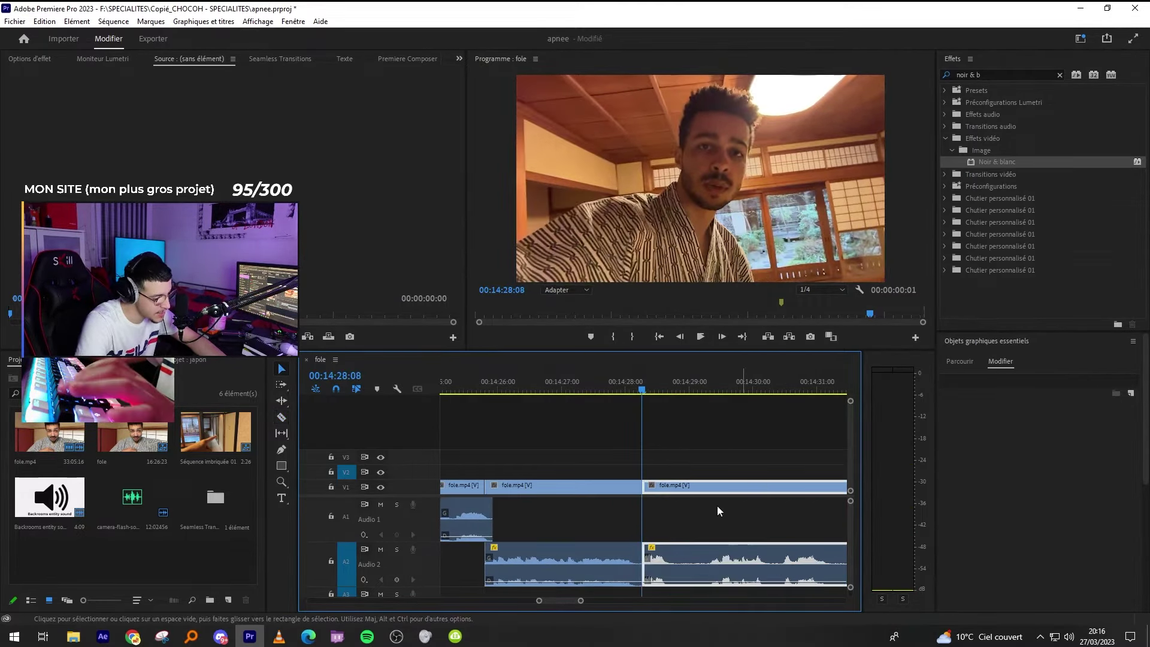
# Play from 00:14:28:08 and cut out the short pause at 00:14:28:24.
pyautogui.press('space')
pyautogui.press('space')
pyautogui.hotkey('ctrl', 'k')
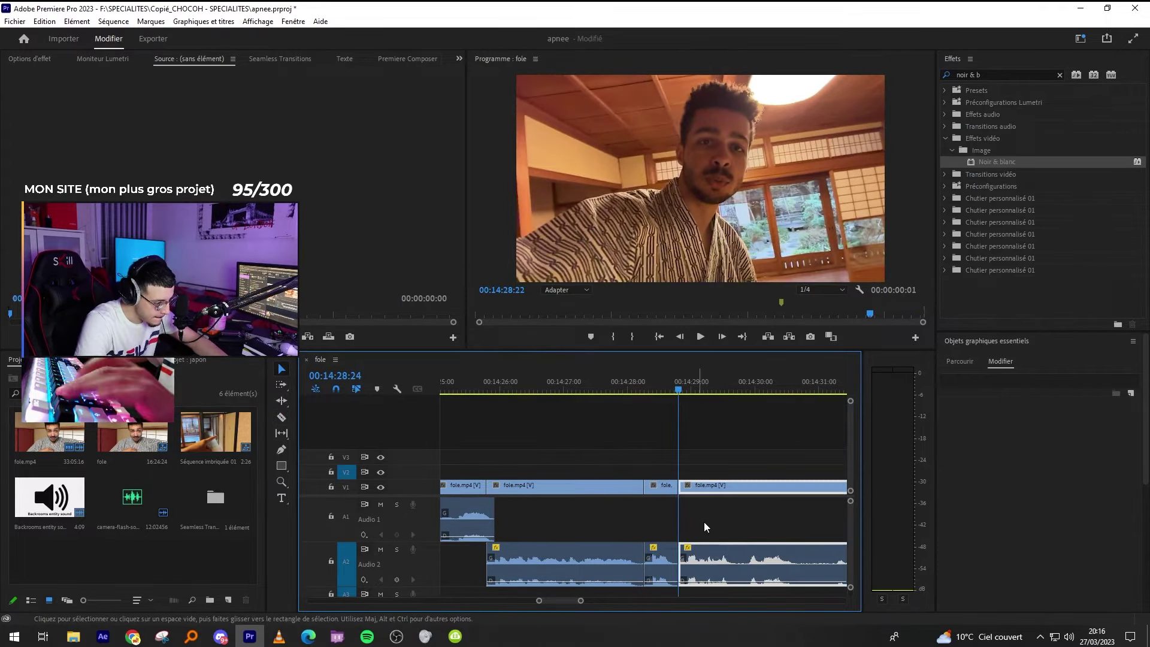
# Split fole.mp4 around the silence just before 00:14:29:27 and ripple delete that piece.
pyautogui.press('space')
pyautogui.press('space')
pyautogui.press('=')
pyautogui.press('c')
pyautogui.click(607, 566)
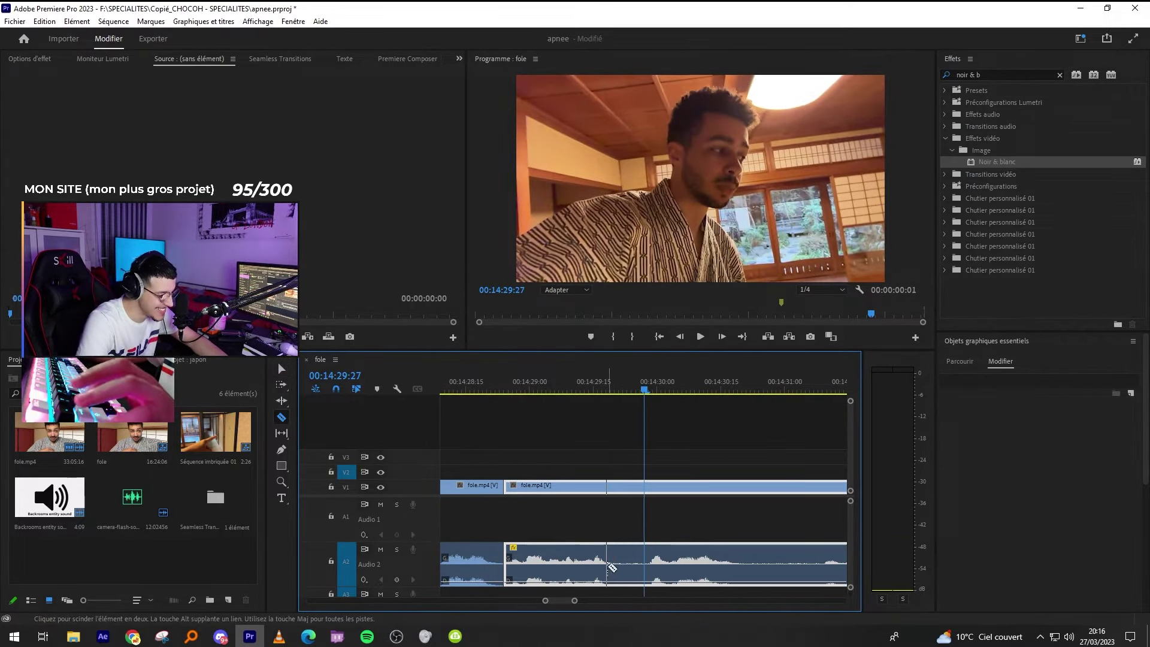
pyautogui.click(644, 563)
pyautogui.press('v')
pyautogui.click(634, 559)
pyautogui.hotkey('shift', 'Delete')
# Play on and cut out the silence in fole.mp4 at 00:14:30:11.
pyautogui.press('space')
pyautogui.press('c')
pyautogui.click(701, 566)
pyautogui.press('space')
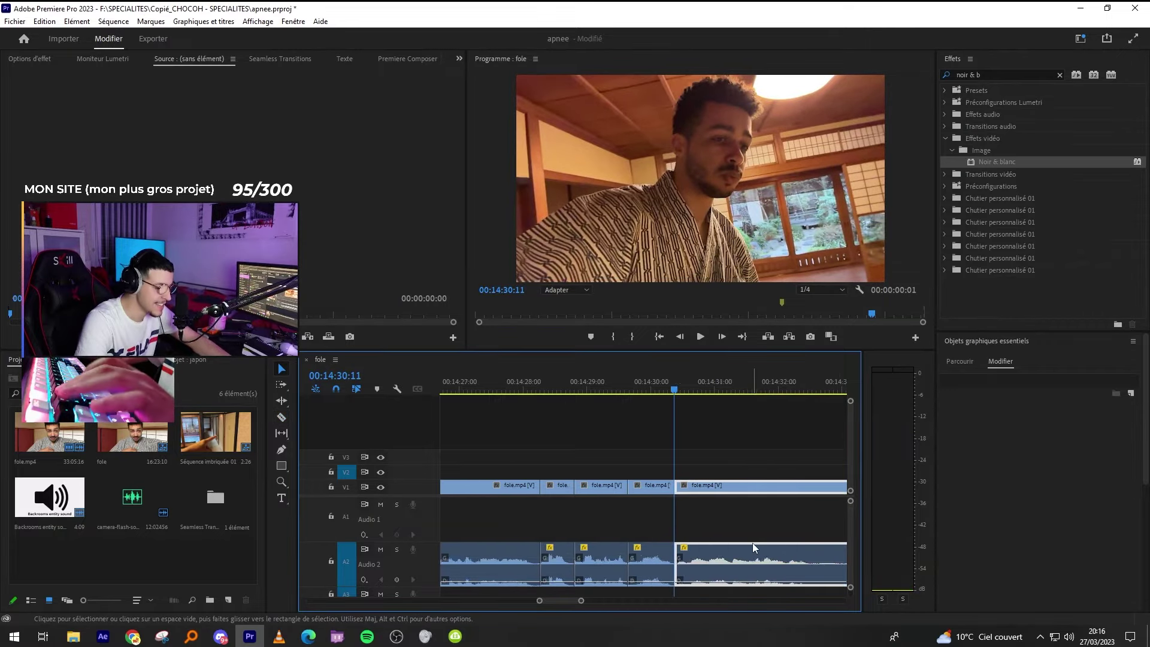
pyautogui.press('-')
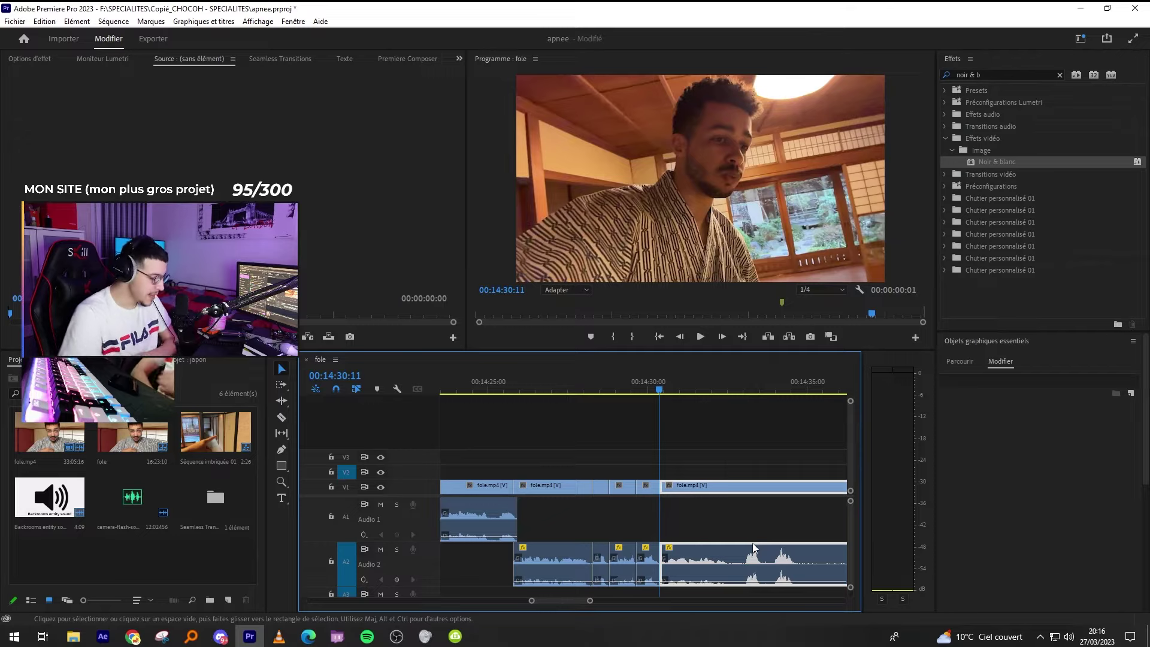
# Play past 00:14:30:11 and cut out the pause near 00:14:32:17.
pyautogui.press('-')
pyautogui.click(725, 433)
pyautogui.press('space')
pyautogui.press('-')
pyautogui.press('=')
pyautogui.press('=')
pyautogui.press('c')
pyautogui.click(681, 579)
pyautogui.press('w')
pyautogui.press('v')
pyautogui.hotkey('ctrl', 'k')
pyautogui.press('c')
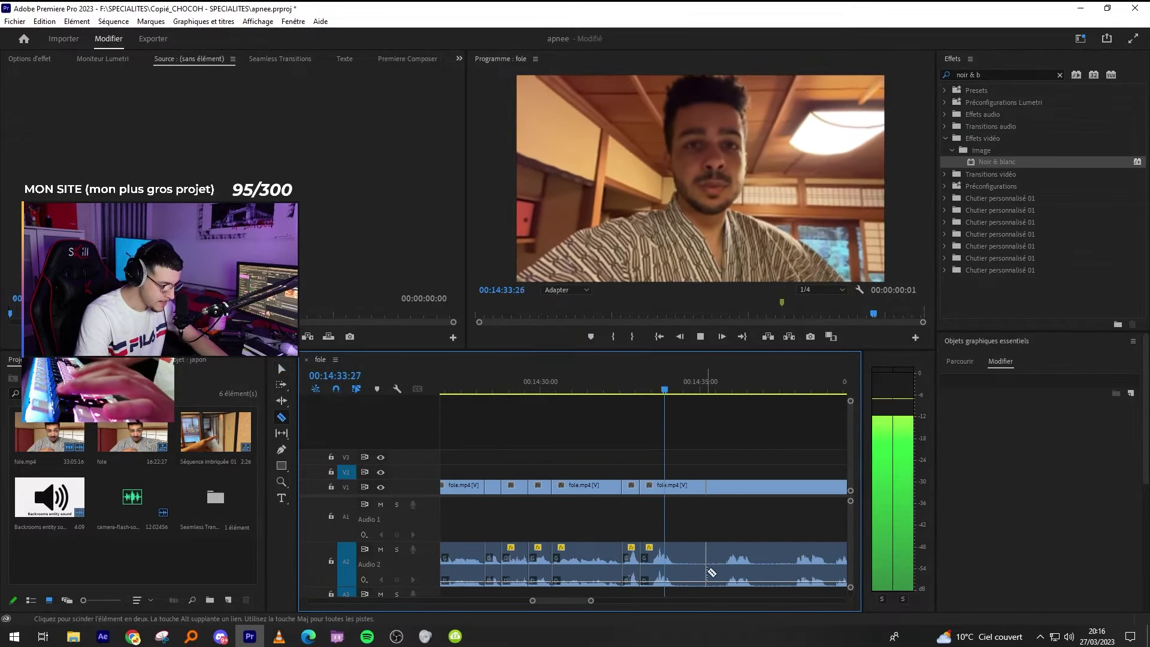
# Remove the pause in fole.mp4 just before 00:14:34 and resume playback from about 00:14:35.
pyautogui.hotkey('ctrl', 'k')
pyautogui.press('space')
pyautogui.press('v')
pyautogui.click(626, 487)
pyautogui.hotkey('shift', 'Delete')
pyautogui.press('c')
pyautogui.click(684, 384)
pyautogui.press('space')
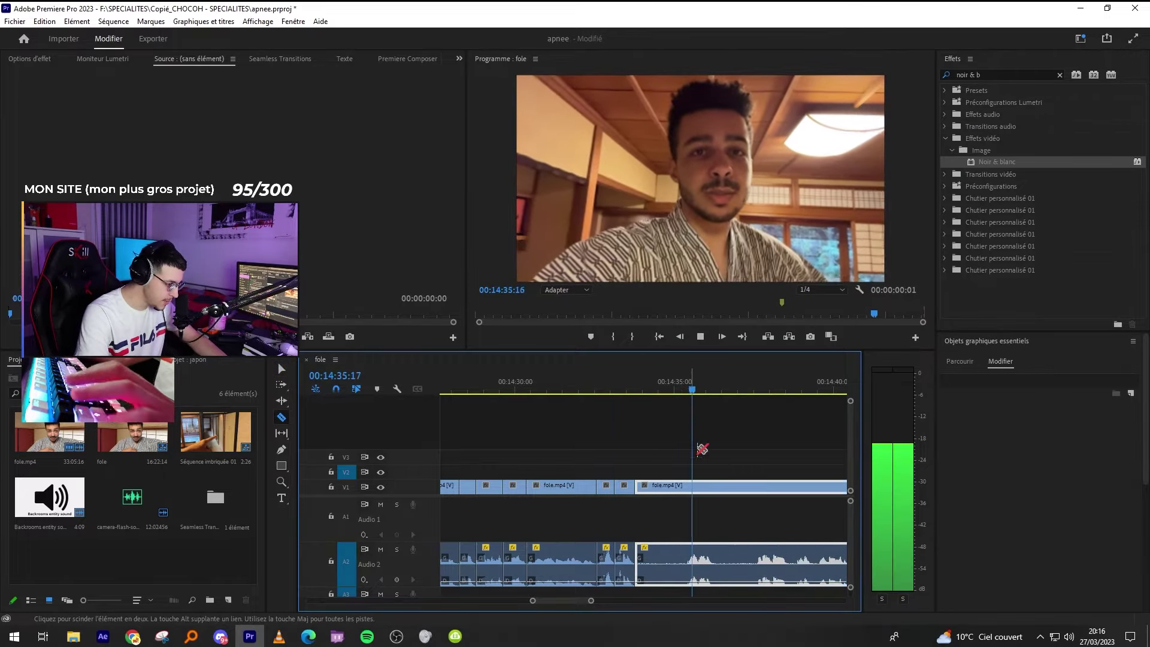
# Fast-forward through the long remaining clip to about 00:14:47 and split it at the pause near 00:14:48.
pyautogui.press('=')
pyautogui.press('l')
pyautogui.press('l')
pyautogui.press('l')
pyautogui.press('v')
pyautogui.press('-')
pyautogui.press('-')
pyautogui.press('-')
pyautogui.press('-')
pyautogui.press('-')
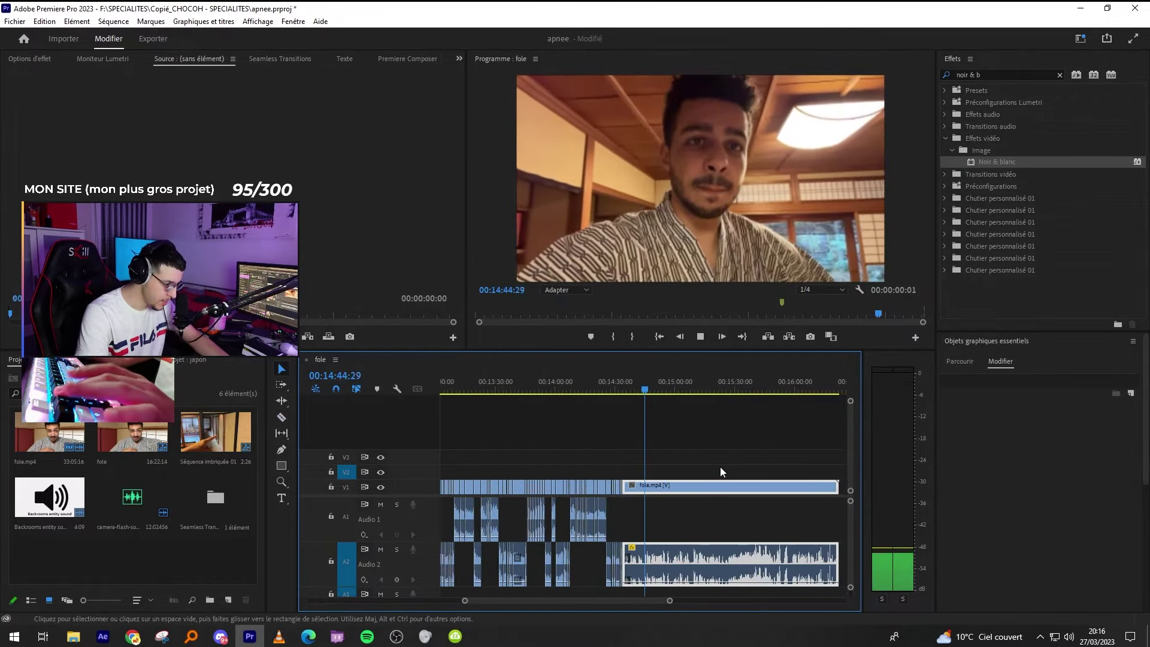
pyautogui.press('c')
pyautogui.press('=')
pyautogui.press('=')
pyautogui.press('=')
pyautogui.click(702, 566)
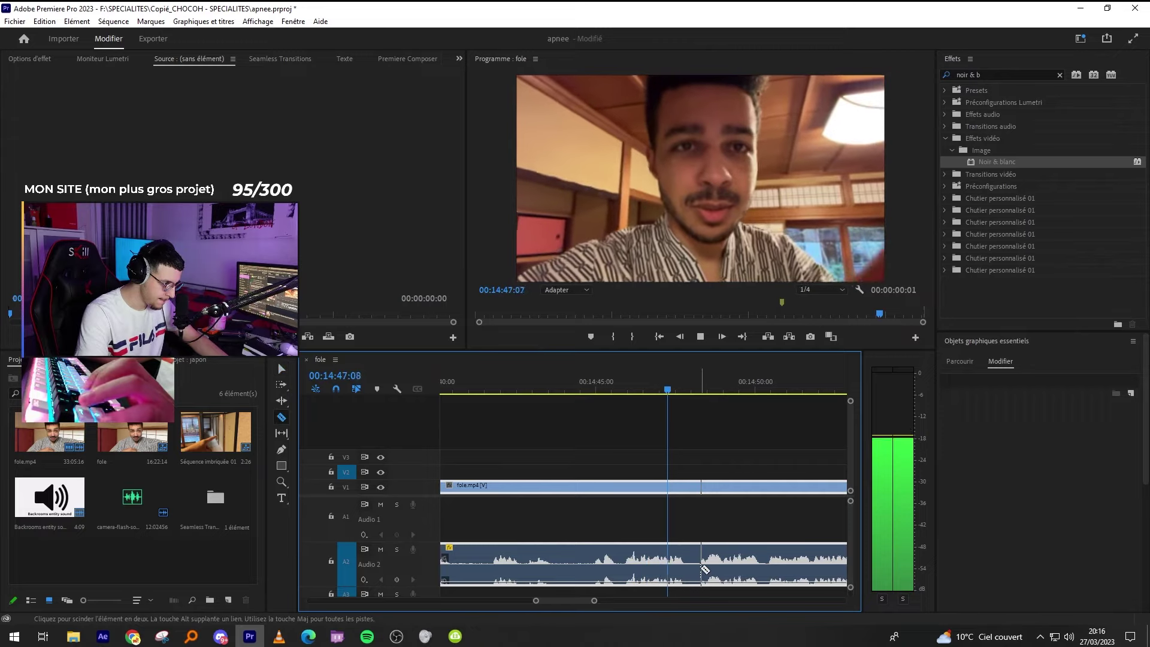
pyautogui.press('v')
pyautogui.press('-')
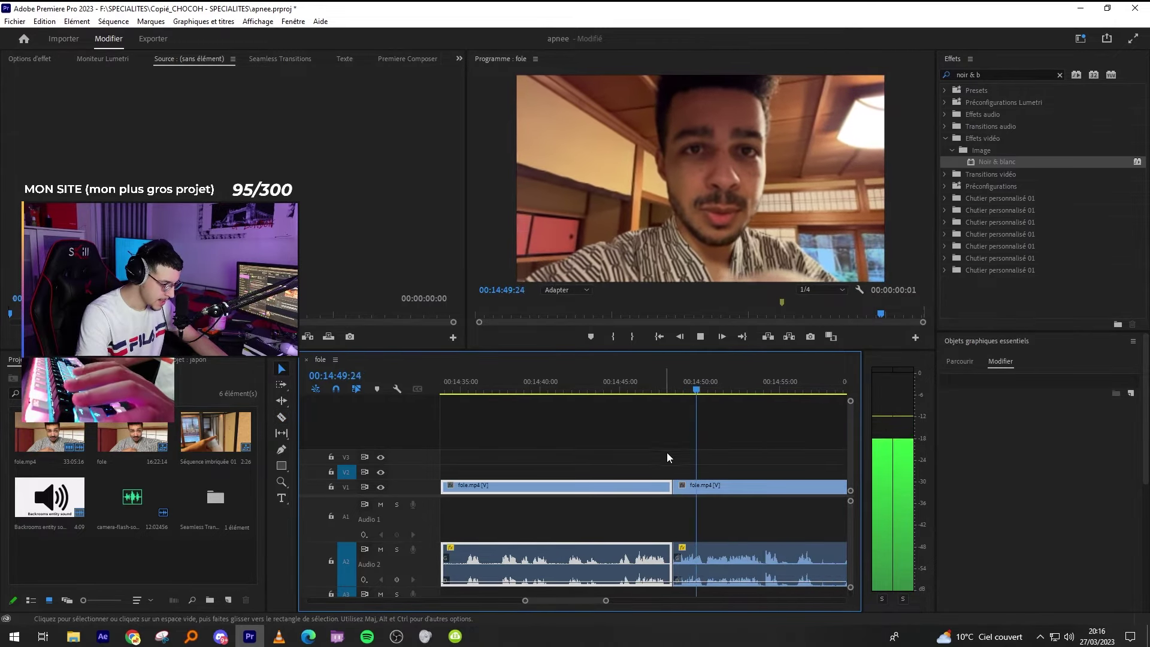
# Split the clip again past 00:14:50, ripple delete the roughly 20-second passage starting near 00:14:34 and move the playhead to about 00:14:40.
pyautogui.scroll(-1, 742, 563)
pyautogui.press('c')
pyautogui.click(691, 552)
pyautogui.press('v')
pyautogui.press('space')
pyautogui.hotkey('shift', 'Delete')
pyautogui.moveTo(573, 507); pyautogui.dragTo(522, 439)
pyautogui.hotkey('shift', 'Delete')
pyautogui.press('-')
pyautogui.moveTo(694, 388); pyautogui.dragTo(706, 396)
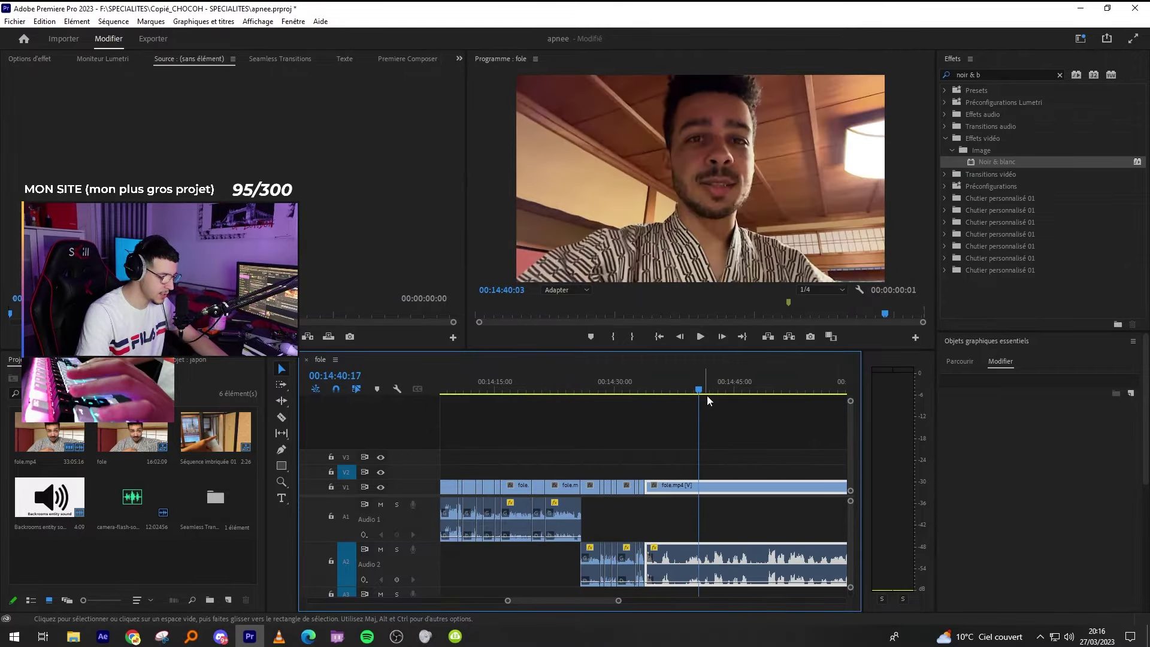
# Ripple trim the start of the long last fole.mp4 clip up to about 00:14:41 and save the project.
pyautogui.press('space')
pyautogui.click(709, 390)
pyautogui.press('q')
pyautogui.press('-')
pyautogui.press('-')
pyautogui.press('-')
pyautogui.press('-')
pyautogui.hotkey('ctrl', 's')
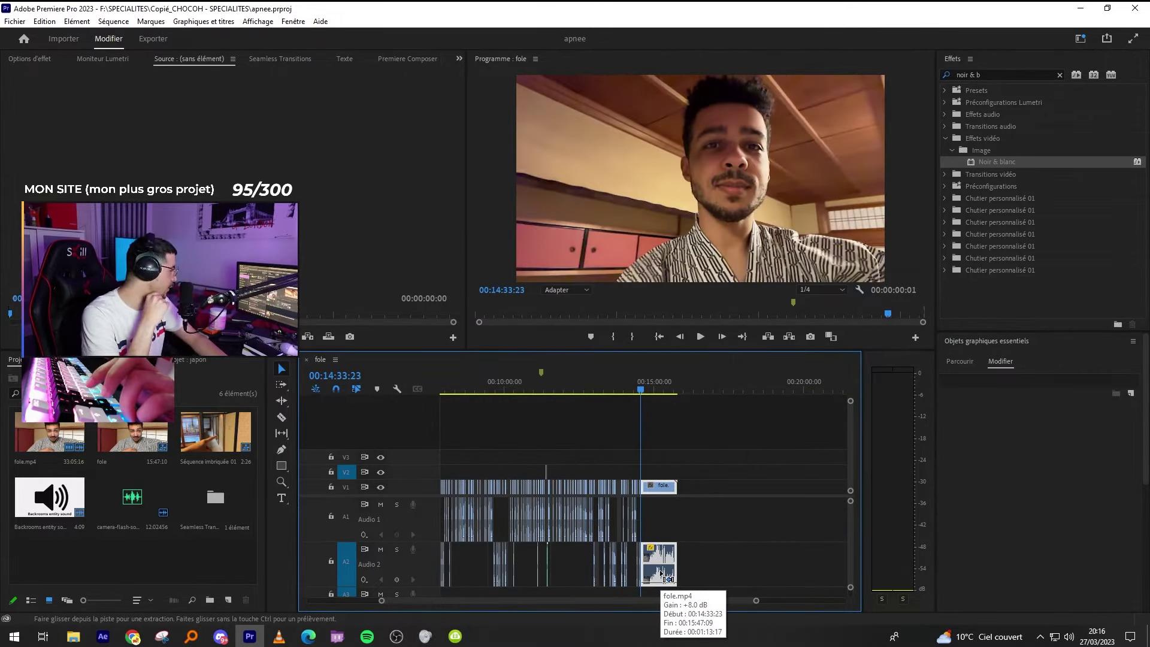
# Play the join from 00:14:33:23 to about 00:14:36 to check the trimmed take.
pyautogui.press('=')
pyautogui.press('=')
pyautogui.press('=')
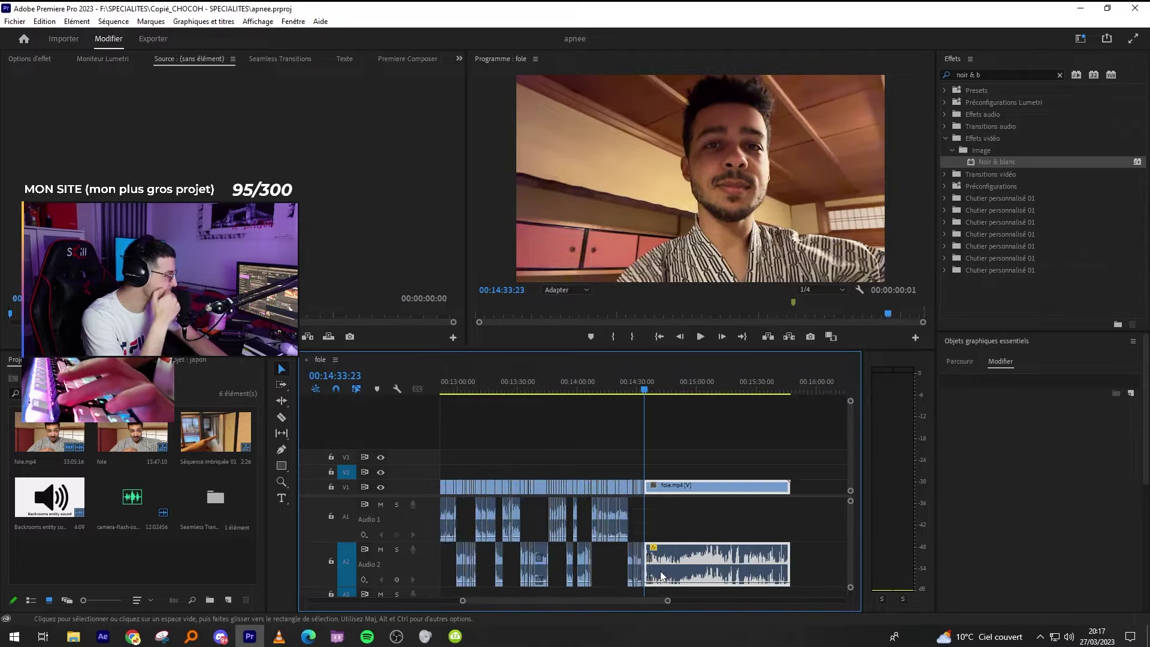
pyautogui.press('space')
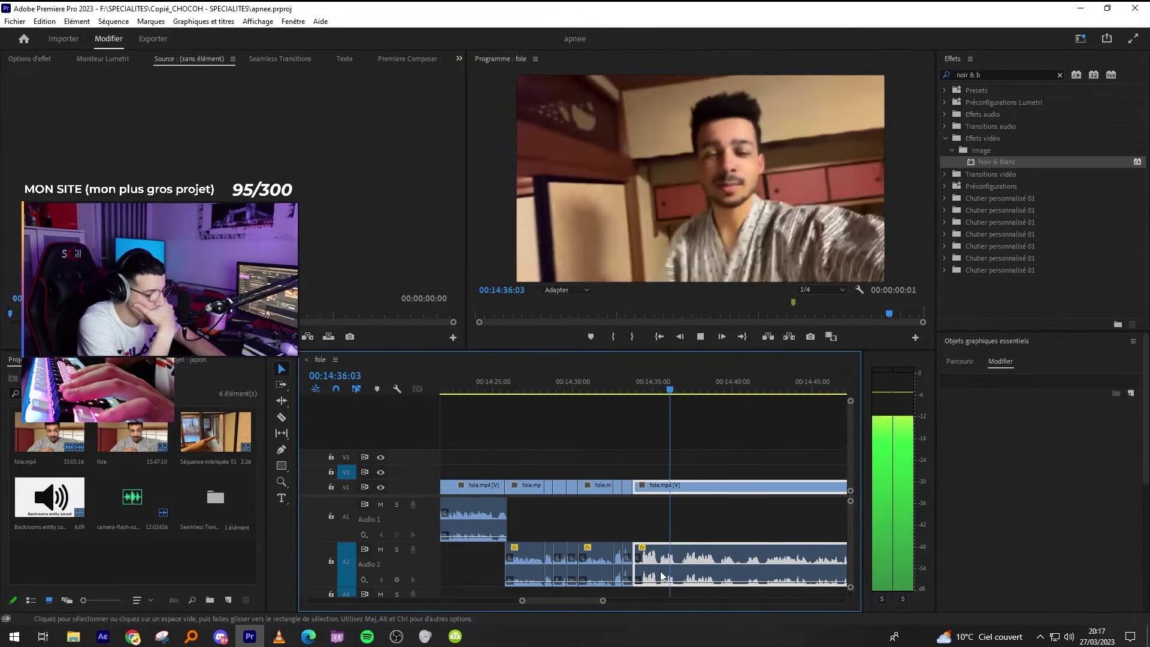
pyautogui.press('space')
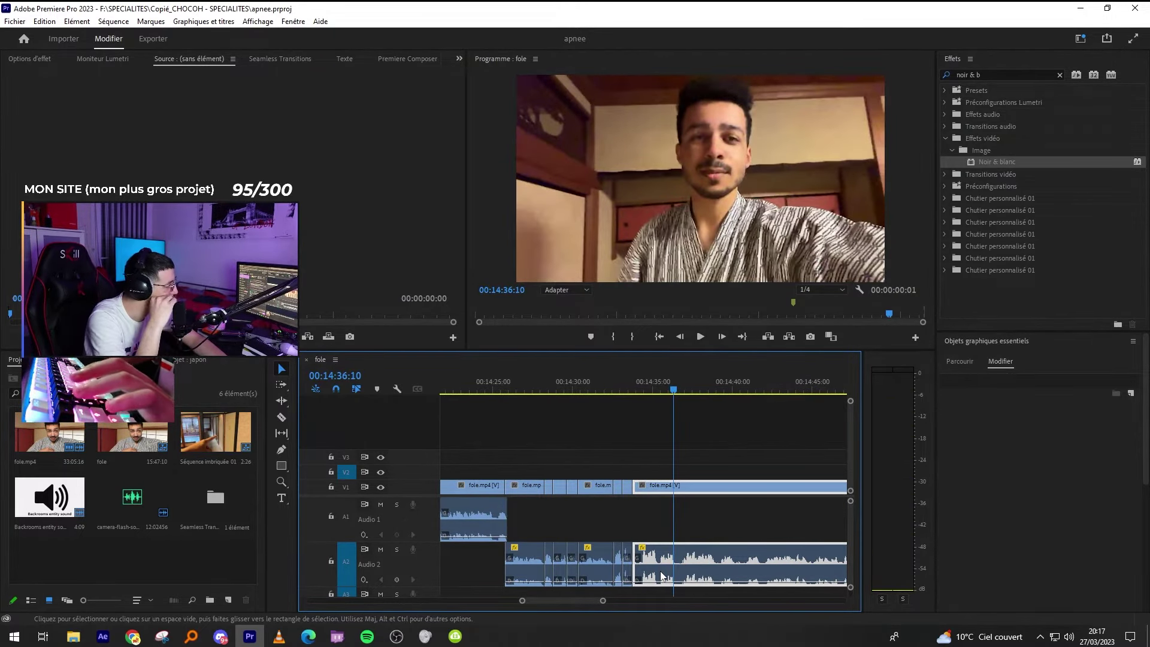
pyautogui.press('-')
pyautogui.press('-')
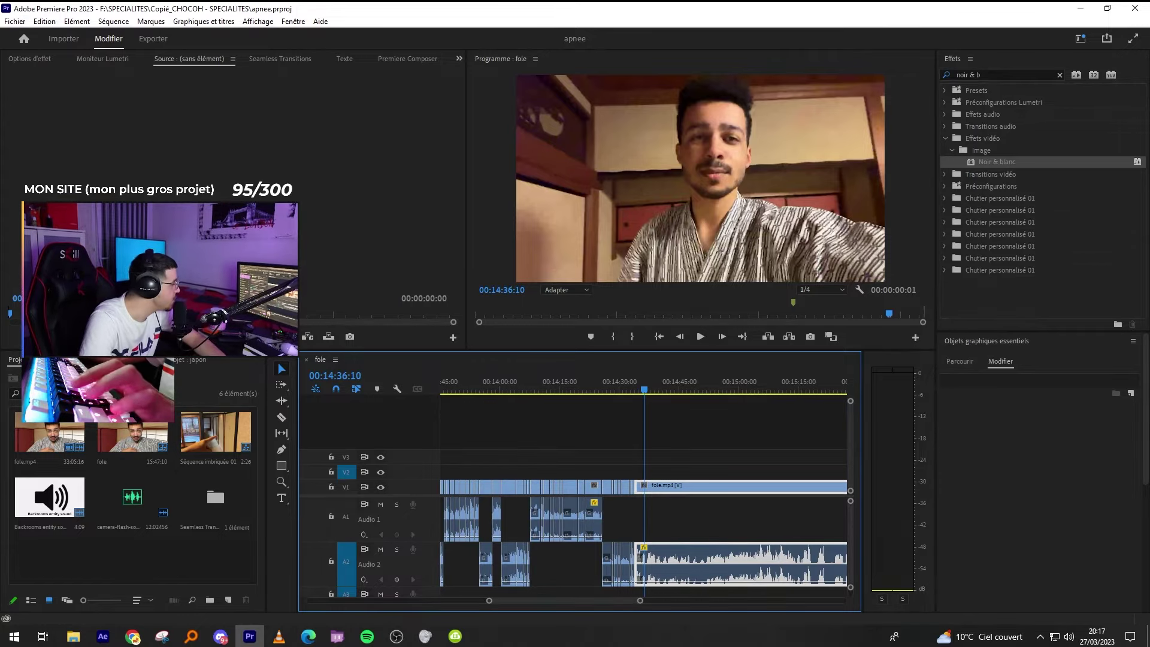
# Switch to Chrome and open the YouTube video "Mastu se balade au Japon en pleine nuit !", viewing it full screen briefly.
pyautogui.hotkey('alt', 'Tab')
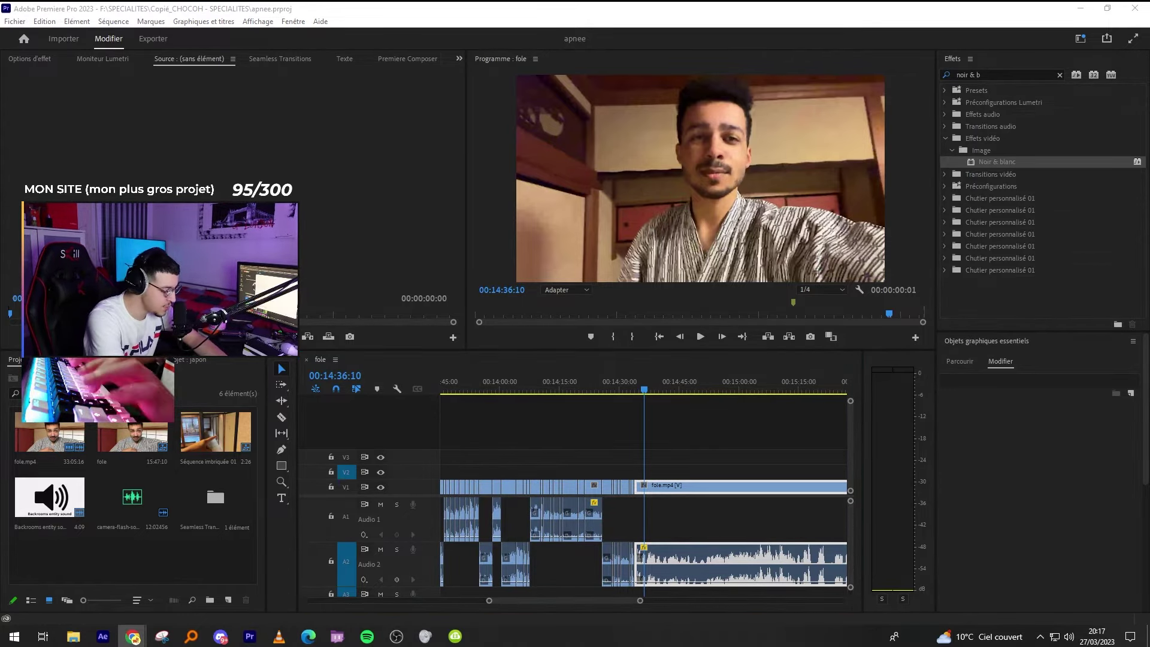
pyautogui.moveTo(0, 212); pyautogui.dragTo(450, 72)
pyautogui.click(333, 509)
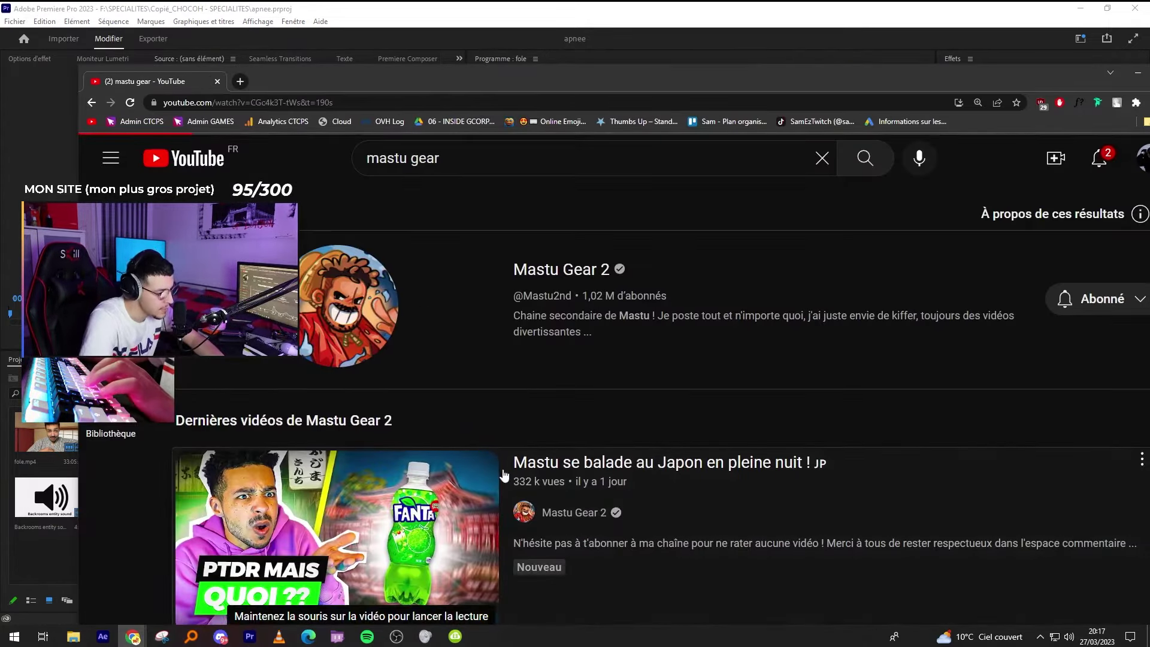
pyautogui.doubleClick(602, 72)
pyautogui.doubleClick(446, 319)
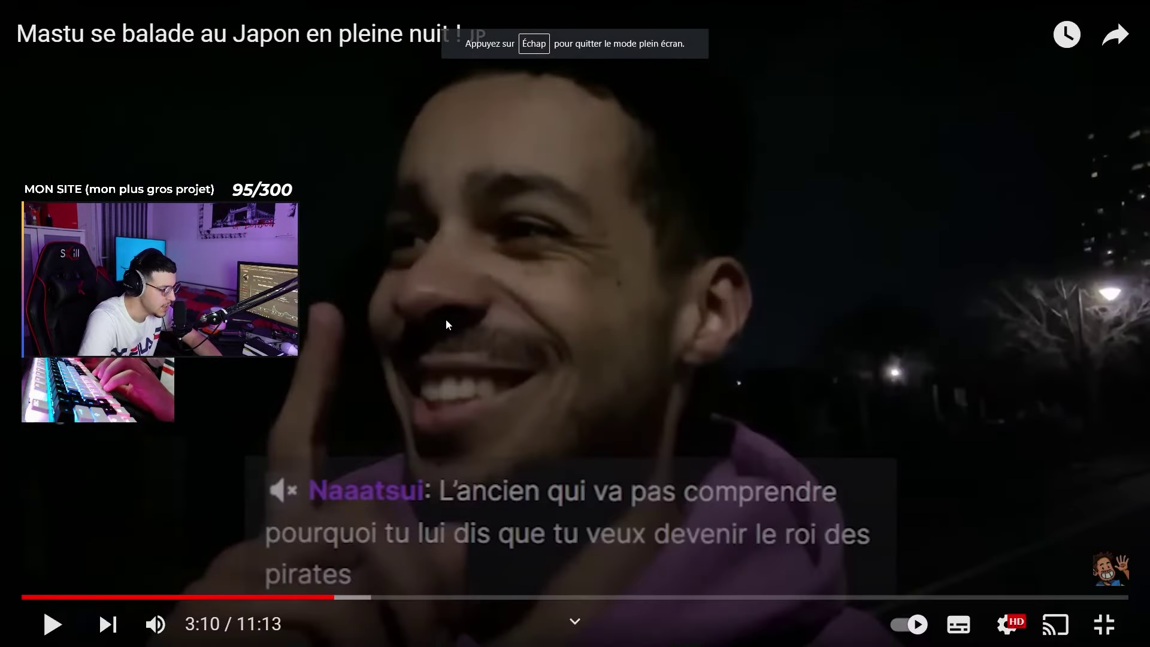
pyautogui.press('Escape')
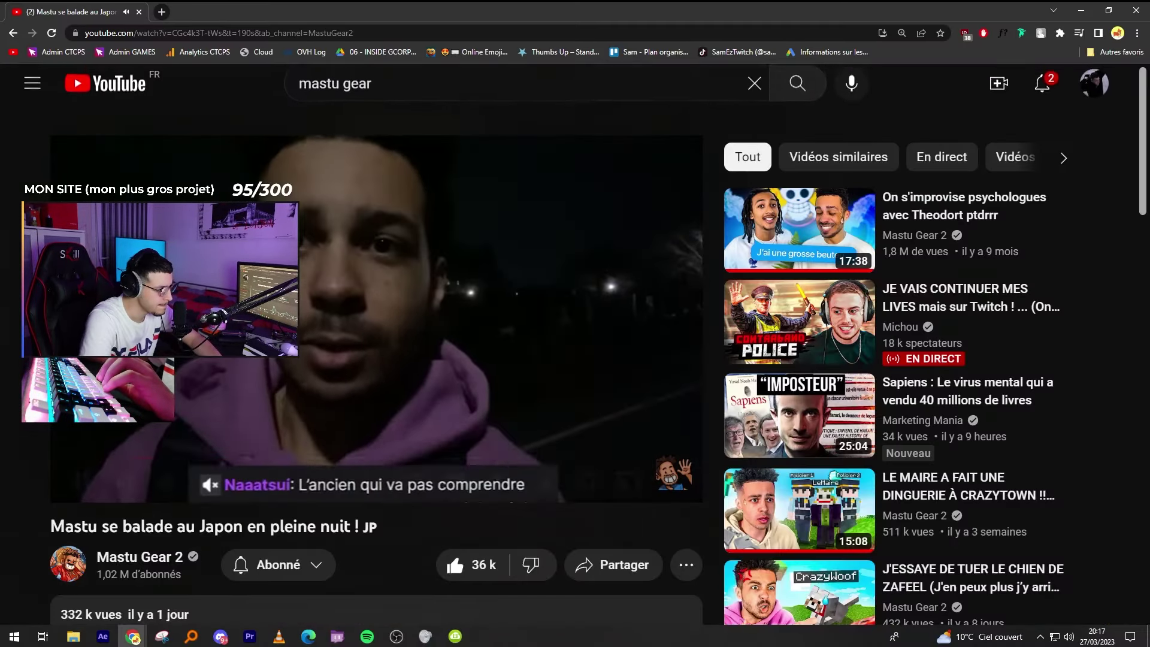
# Watch the YouTube video from about 1:33 as an editing reference, then return to Premiere Pro.
pyautogui.doubleClick(794, 21)
pyautogui.click(566, 412)
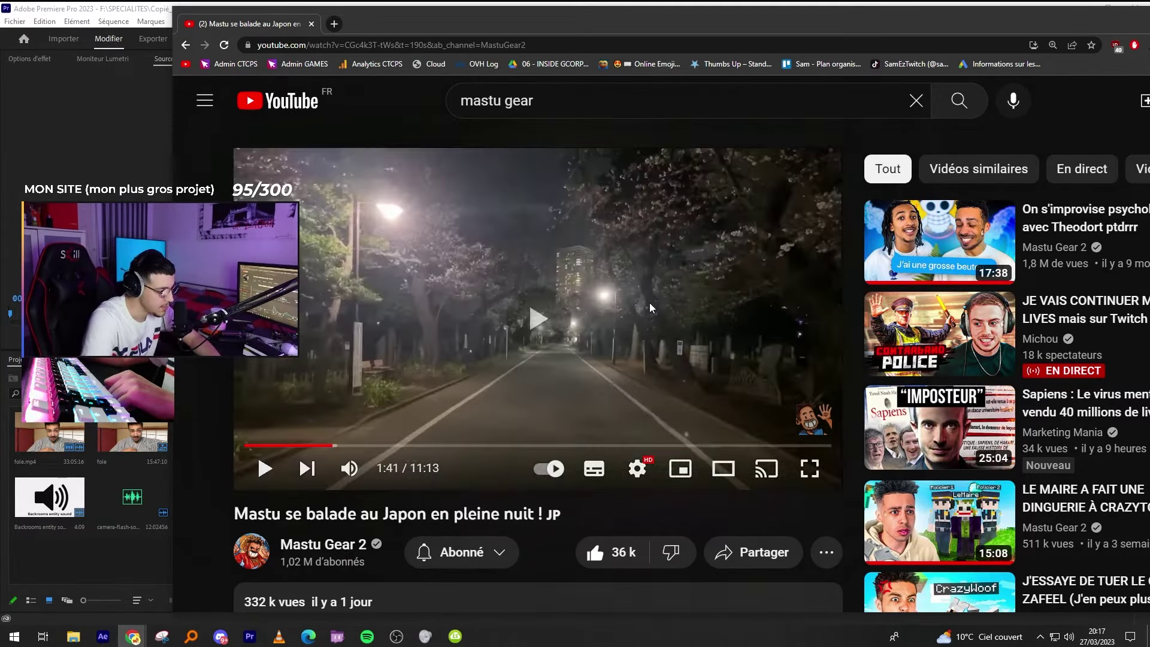
pyautogui.click(325, 445)
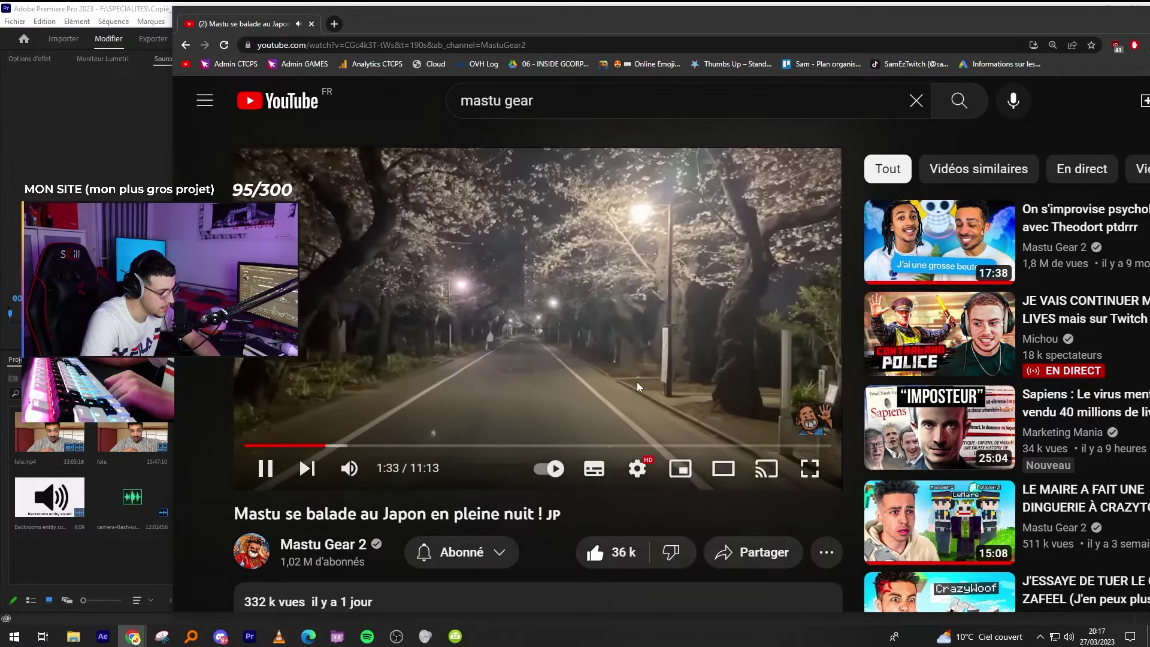
pyautogui.doubleClick(819, 35)
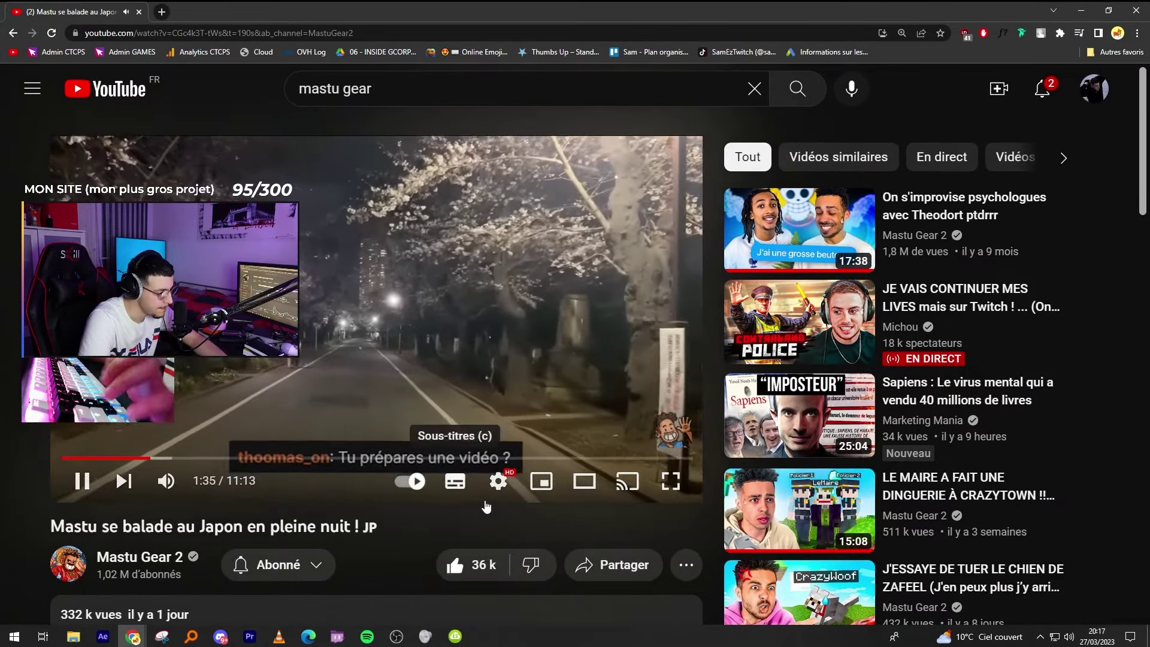
pyautogui.click(1080, 10)
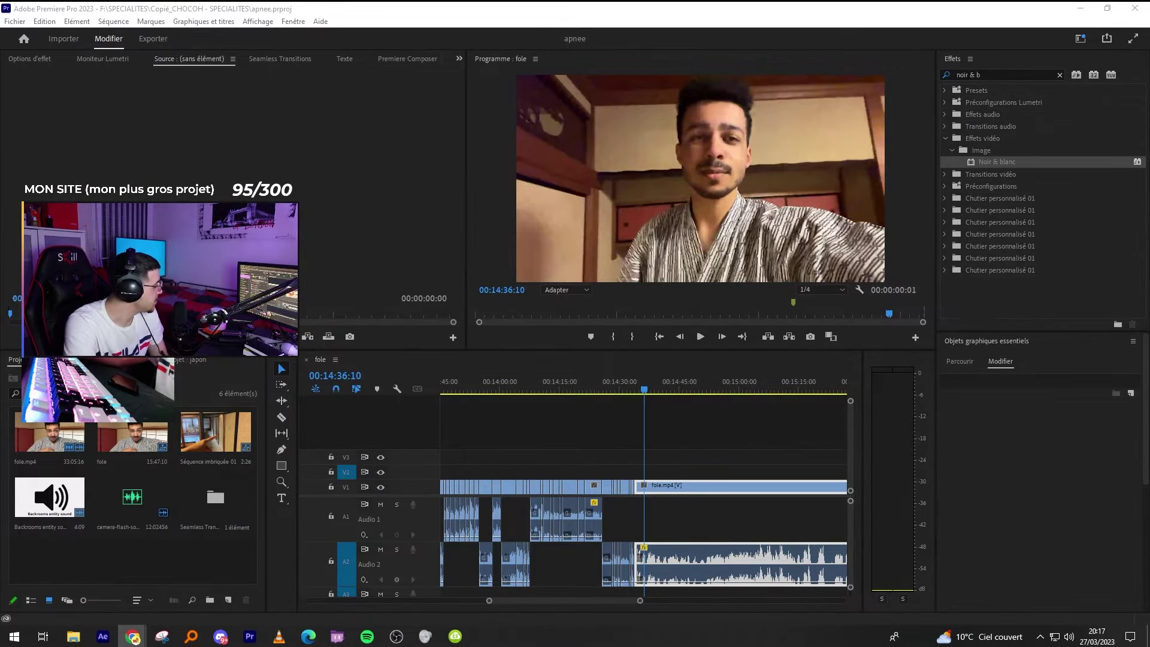
# Play the long last fole.mp4 clip from its start near 00:14:34 to review the speech.
pyautogui.click(633, 383)
pyautogui.press('=')
pyautogui.press('=')
pyautogui.press('=')
pyautogui.press('=')
pyautogui.click(698, 420)
pyautogui.press('space')
pyautogui.press('=')
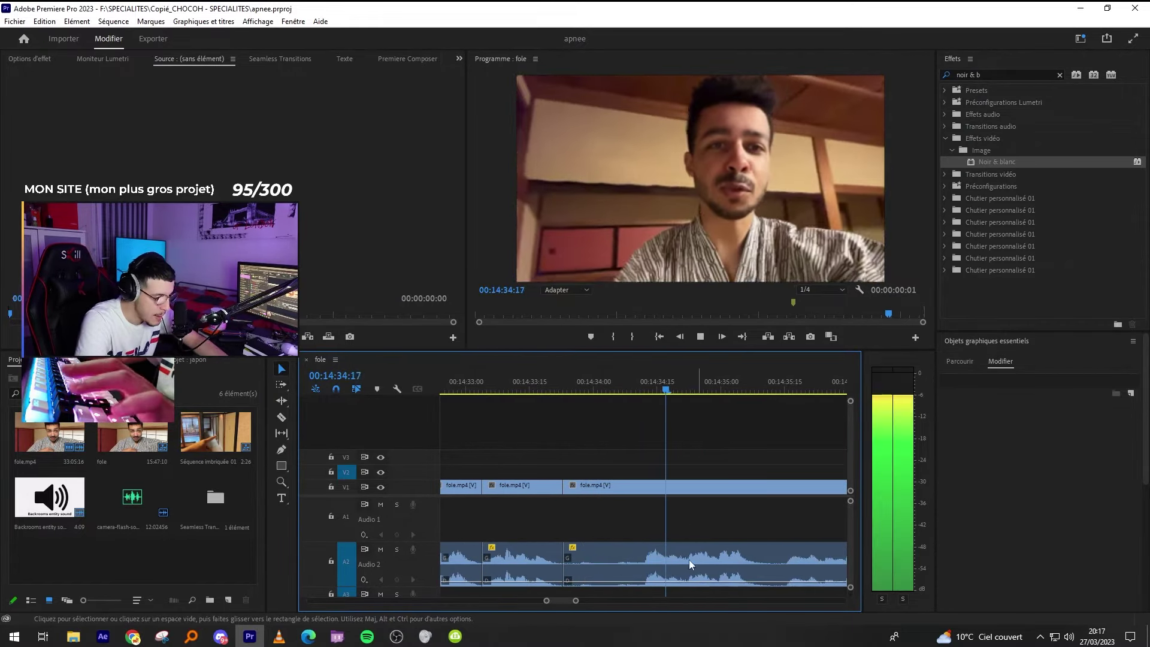
pyautogui.press('c')
pyautogui.press('-')
pyautogui.press('-')
pyautogui.press('-')
pyautogui.press('=')
pyautogui.press('d')
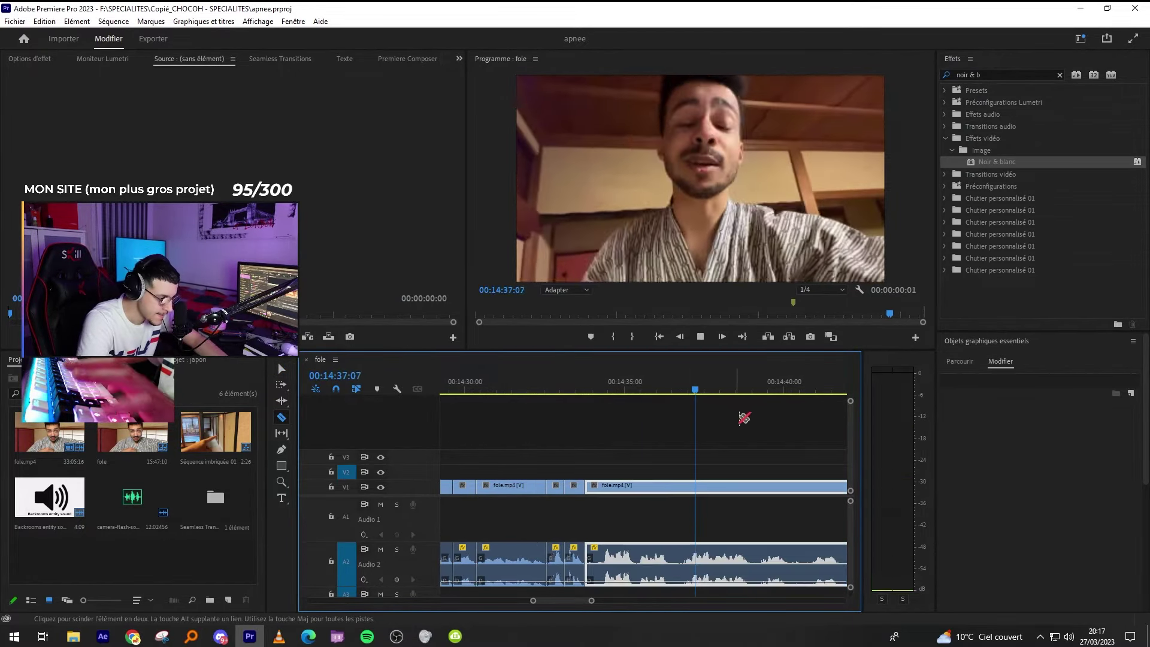
# Skip further into the long last clip and play past 00:14:59 to review what follows.
pyautogui.press('-')
pyautogui.press('-')
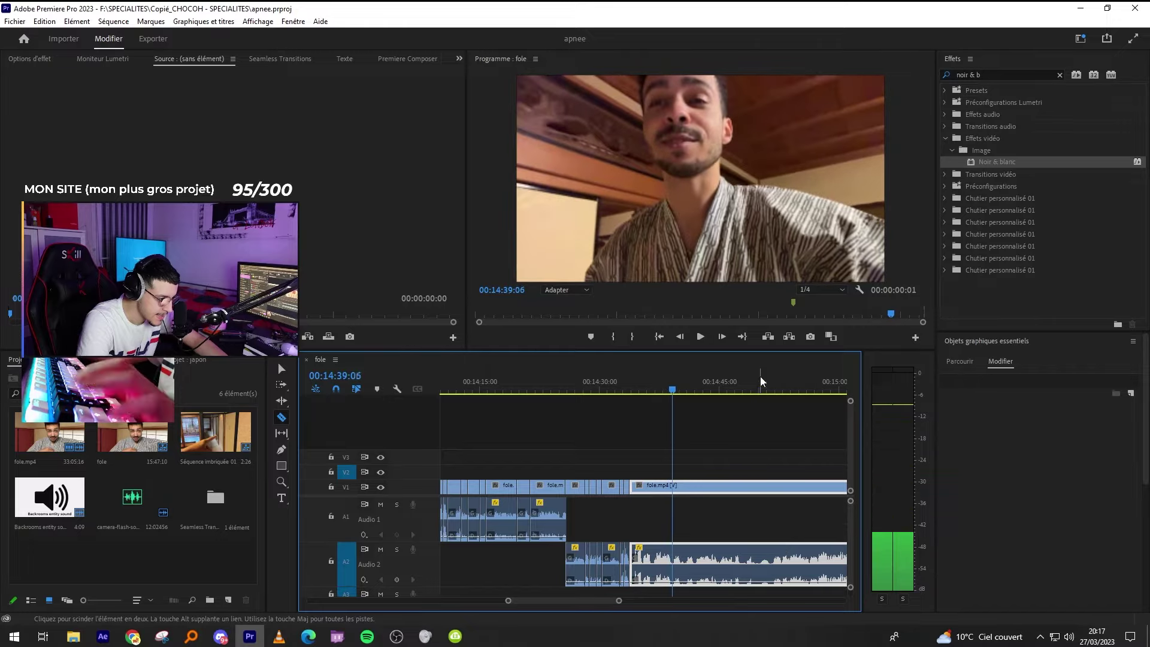
pyautogui.click(777, 391)
pyautogui.press('space')
pyautogui.scroll(-2, 713, 395)
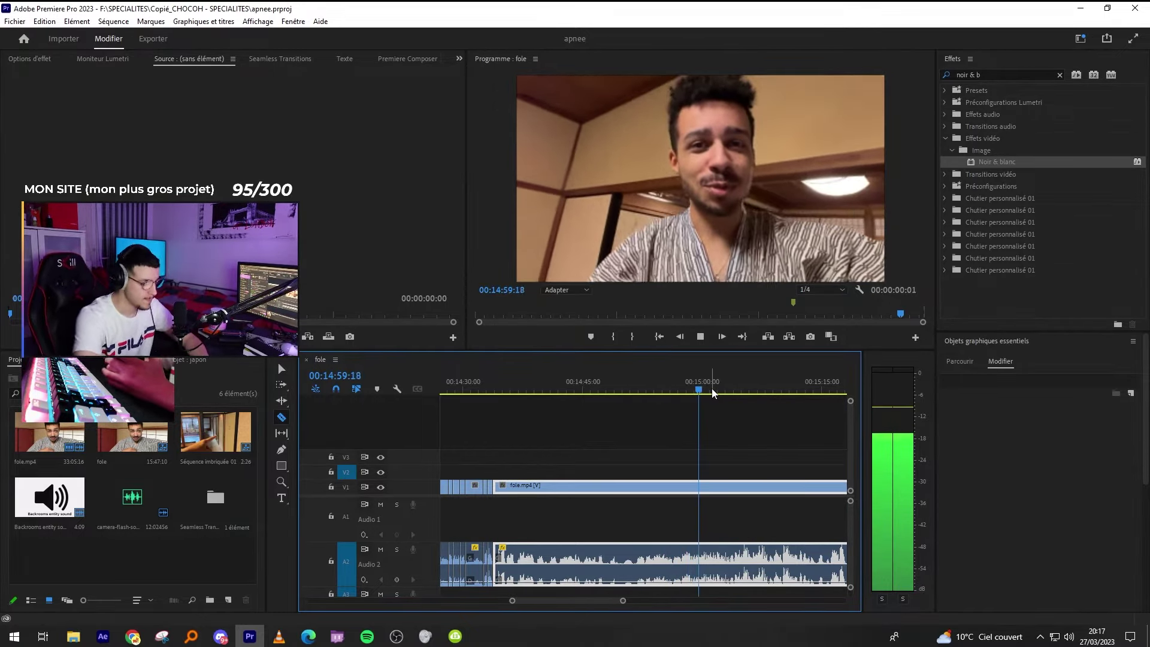
# Recover the footage removed from the start of the long last clip, keeping it joined to the cut near 00:14:34.
pyautogui.press('space')
pyautogui.press('v')
pyautogui.press('-')
pyautogui.moveTo(580, 487)
pyautogui.mouseDown()
pyautogui.moveTo(656, 488)
pyautogui.moveTo(581, 487)
pyautogui.mouseUp()
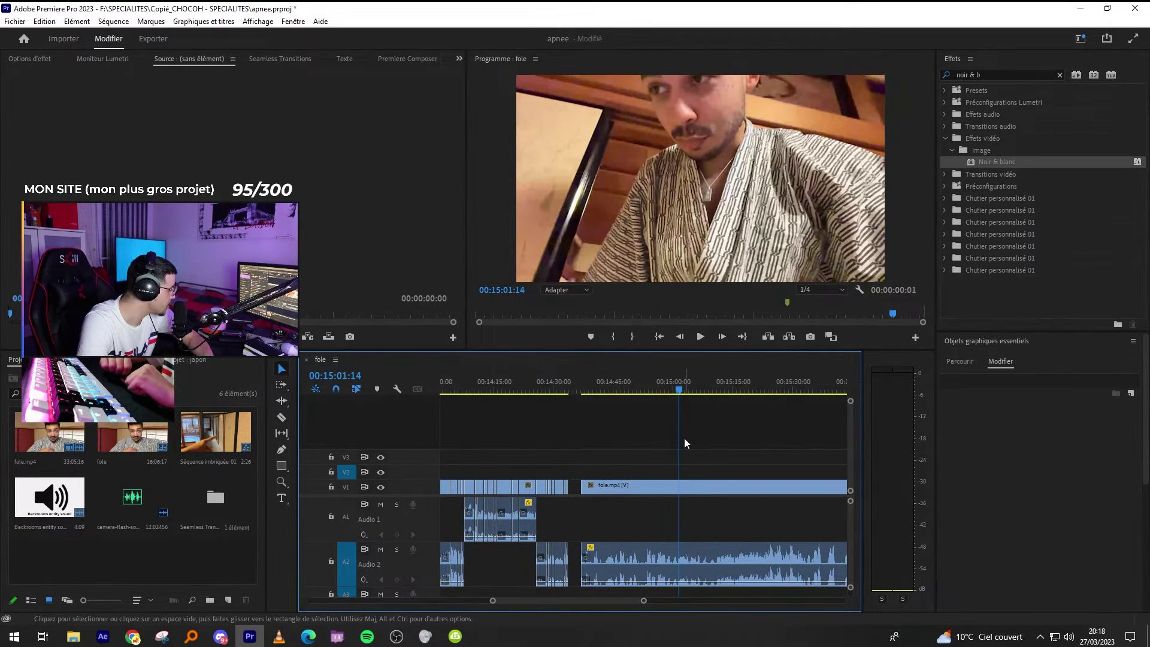
pyautogui.click(921, 400)
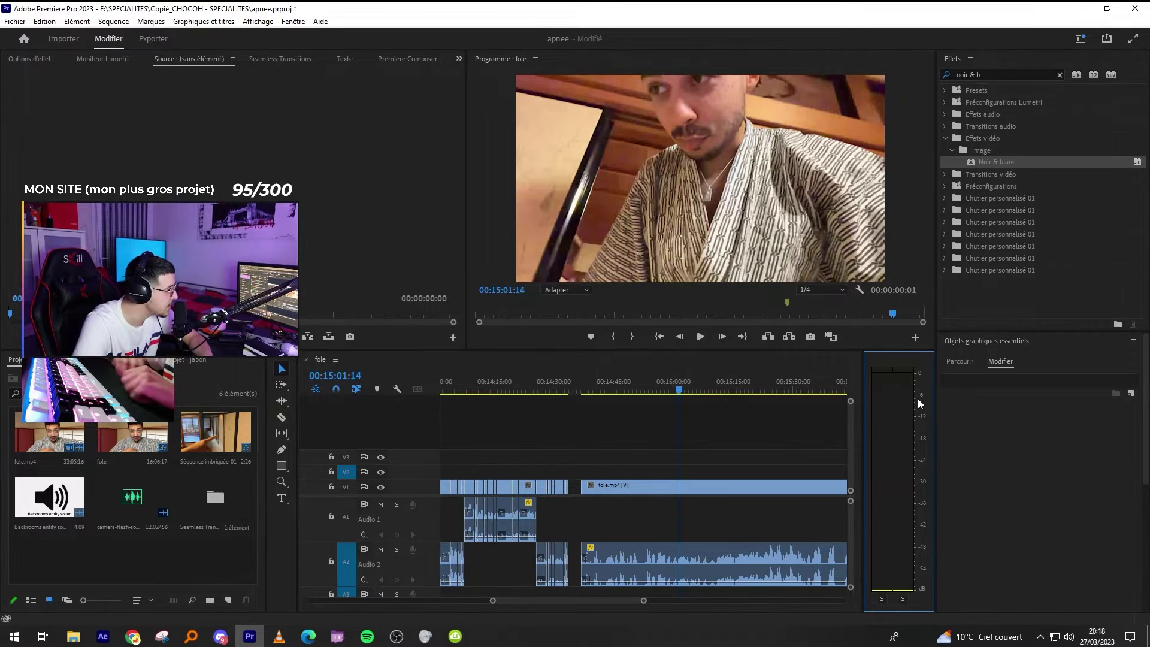
pyautogui.click(589, 386)
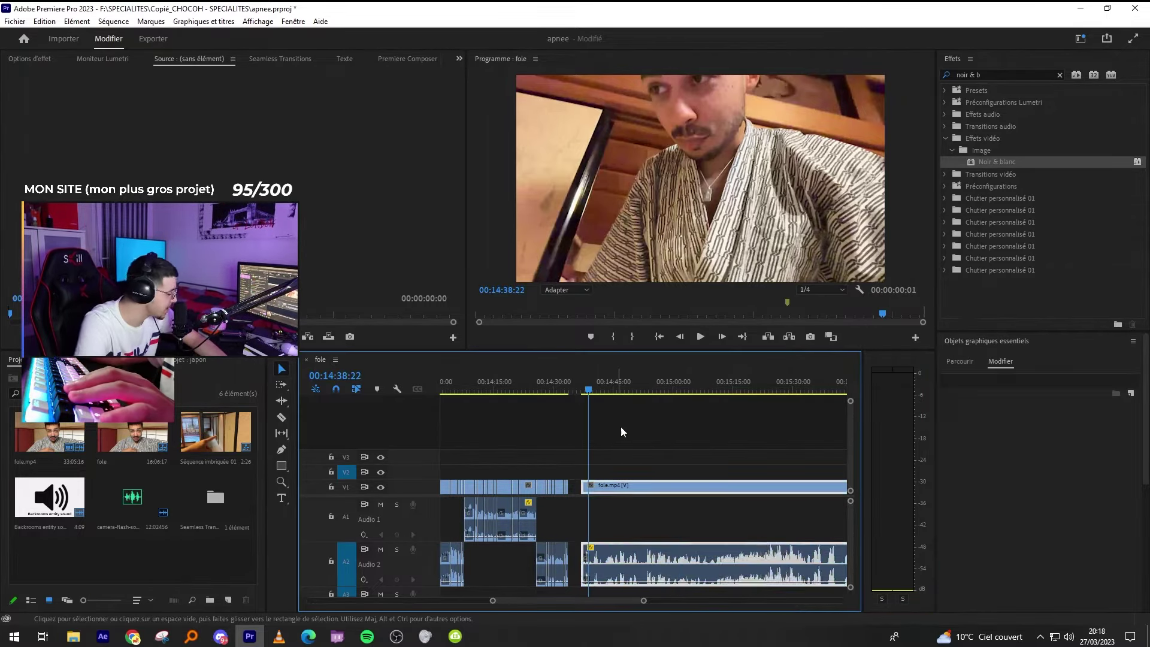
pyautogui.press('=')
pyautogui.press('space')
pyautogui.hotkey('ctrl', 'z')
pyautogui.press('=')
pyautogui.press('=')
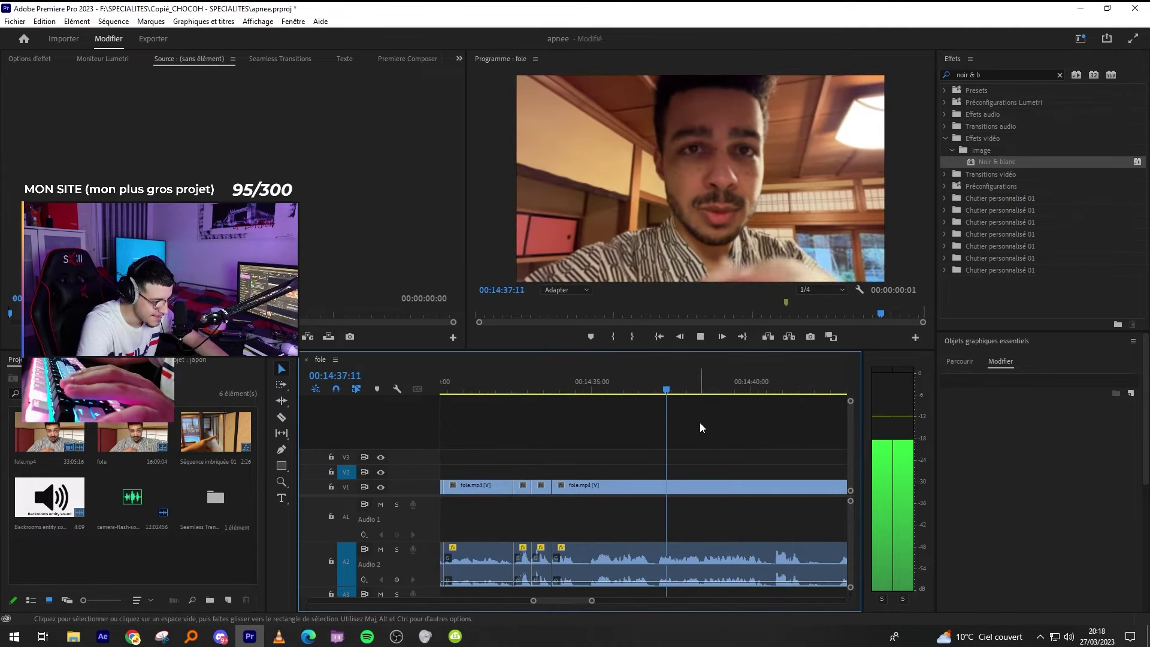
# Ripple trim the silence at the recovered clip's start up to about 00:14:35 and cut the short pause near 00:14:35:15.
pyautogui.click(606, 391)
pyautogui.press('=')
pyautogui.press('space')
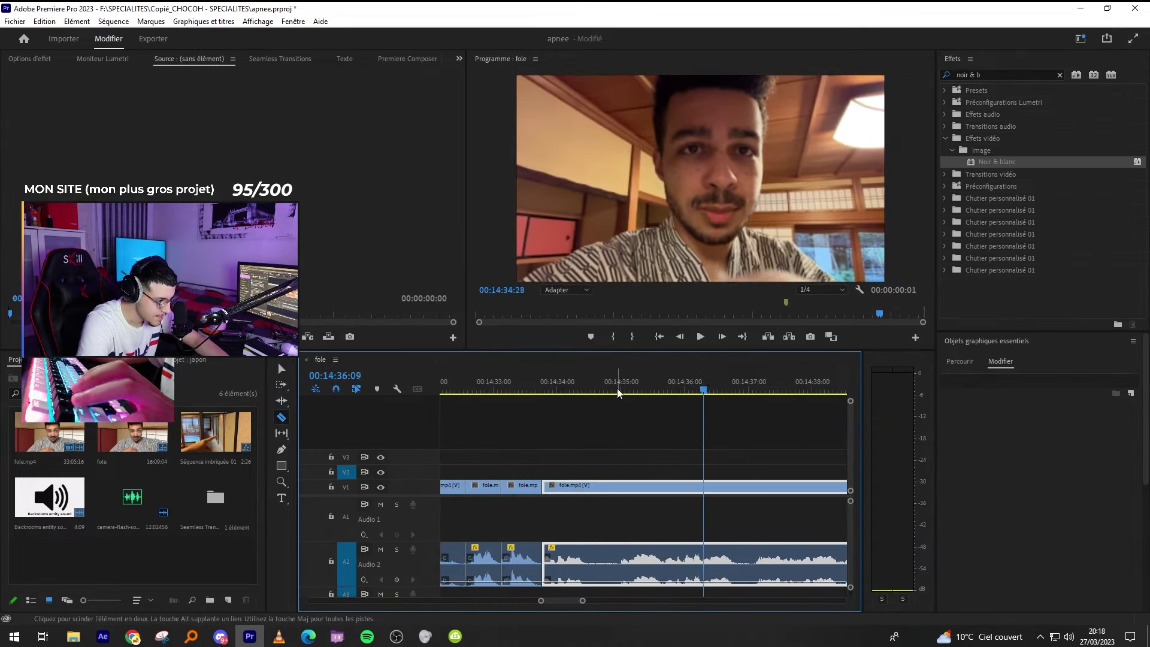
pyautogui.click(620, 388)
pyautogui.press('q')
pyautogui.press('space')
pyautogui.press('=')
pyautogui.press('c')
pyautogui.press('q')
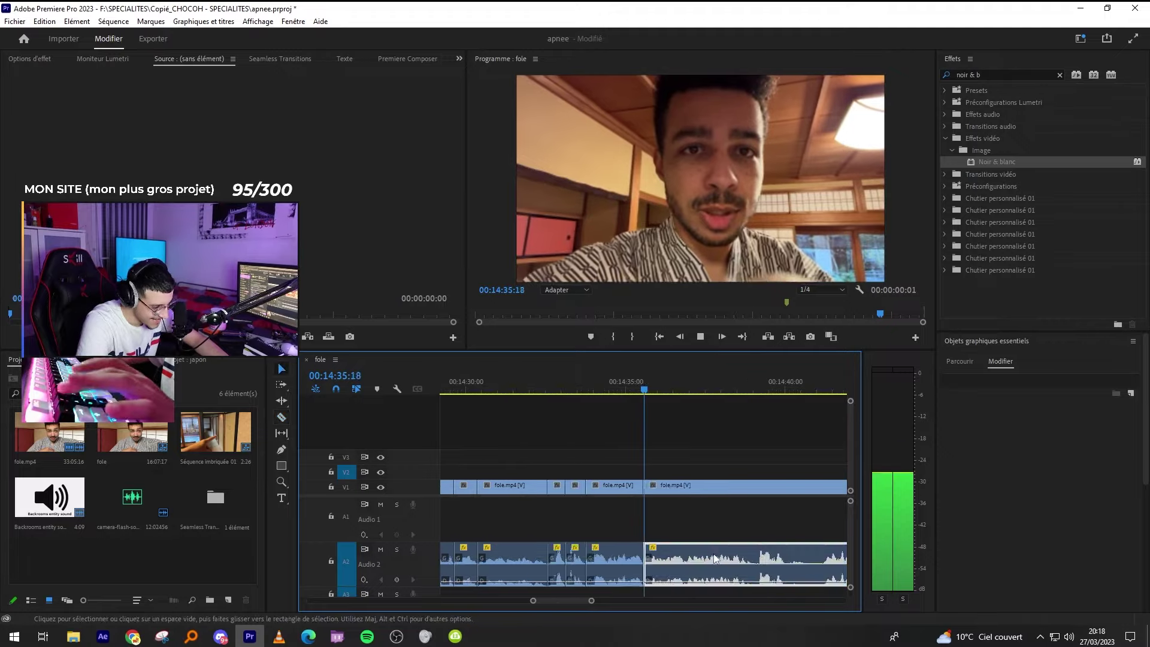
# Play past 00:14:37 and split the clip at the pause near 00:14:39.
pyautogui.press('-')
pyautogui.press('-')
pyautogui.press('-')
pyautogui.press('=')
pyautogui.press('=')
pyautogui.press('=')
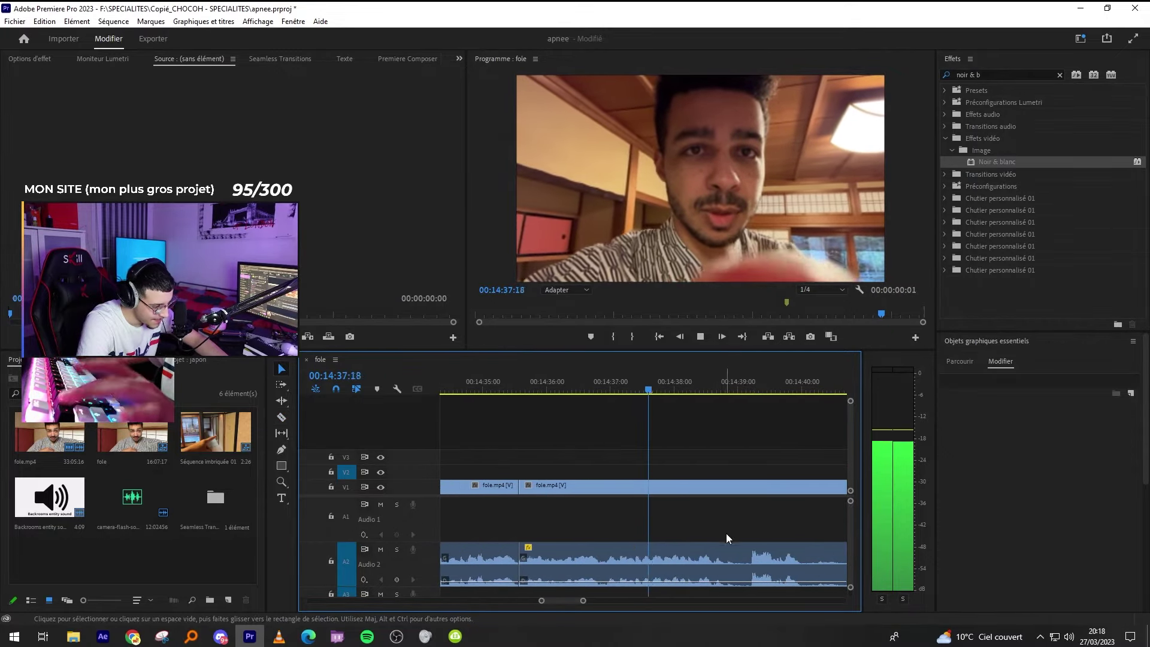
pyautogui.press('c')
pyautogui.click(743, 569)
pyautogui.press('v')
pyautogui.press('-')
pyautogui.press('-')
pyautogui.press('-')
pyautogui.click(724, 549)
# Ripple trim the remaining silences between about 00:14:39 and 00:14:40 and continue playback.
pyautogui.press('=')
pyautogui.press('=')
pyautogui.press('=')
pyautogui.press('q')
pyautogui.click(699, 561)
pyautogui.press('q')
pyautogui.click(702, 502)
pyautogui.press('-')
pyautogui.press('-')
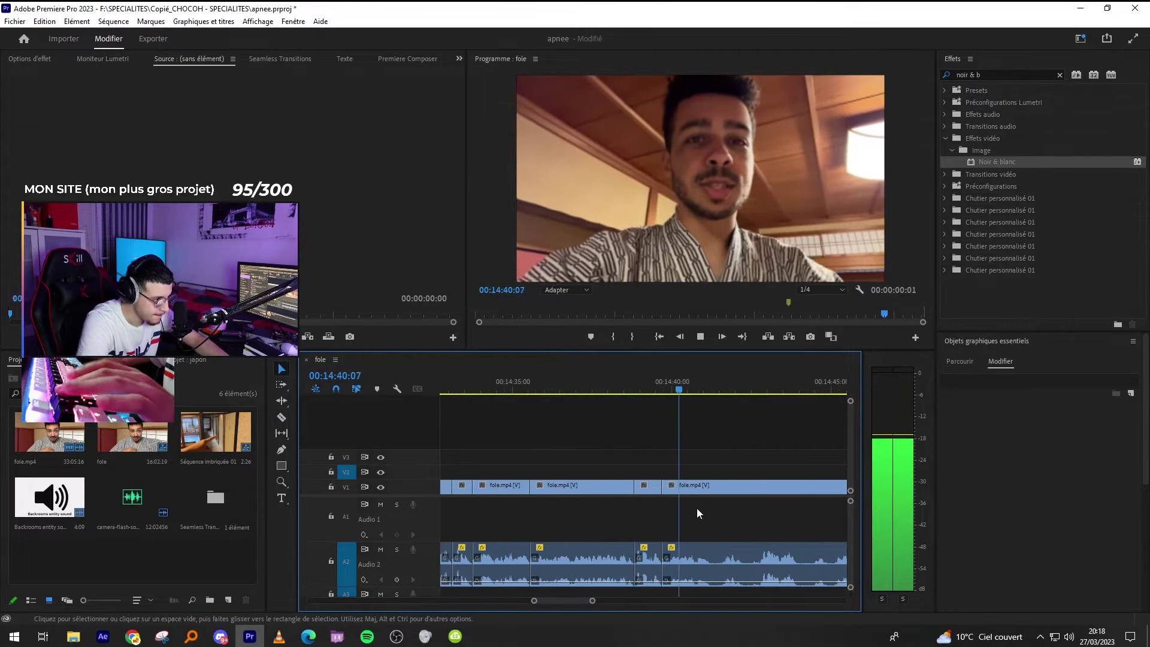
# Split the long last clip past 00:14:40 and ripple delete the unwanted piece before the split.
pyautogui.press('=')
pyautogui.press('c')
pyautogui.click(785, 571)
pyautogui.press('v')
pyautogui.click(749, 563)
pyautogui.hotkey('shift', 'Delete')
# Move the playhead to the start of the next speech, ripple trim the clip up to it and resume playback.
pyautogui.press('-')
pyautogui.press('=')
pyautogui.press('-')
pyautogui.press('-')
pyautogui.click(744, 570)
pyautogui.moveTo(537, 389); pyautogui.dragTo(635, 388)
pyautogui.press('q')
pyautogui.press('space')
# Try to split out and ripple delete a short pause in the long last clip, and undo those edits.
pyautogui.click(688, 518)
pyautogui.press('=')
pyautogui.press('c')
pyautogui.click(692, 563)
pyautogui.click(709, 563)
pyautogui.press('v')
pyautogui.click(703, 560)
pyautogui.hotkey('shift', 'Delete')
pyautogui.press('space')
pyautogui.hotkey('ctrl', 'z')
pyautogui.hotkey('ctrl', 'z')
pyautogui.hotkey('ctrl', 'z')
pyautogui.press('-')
pyautogui.press('v')
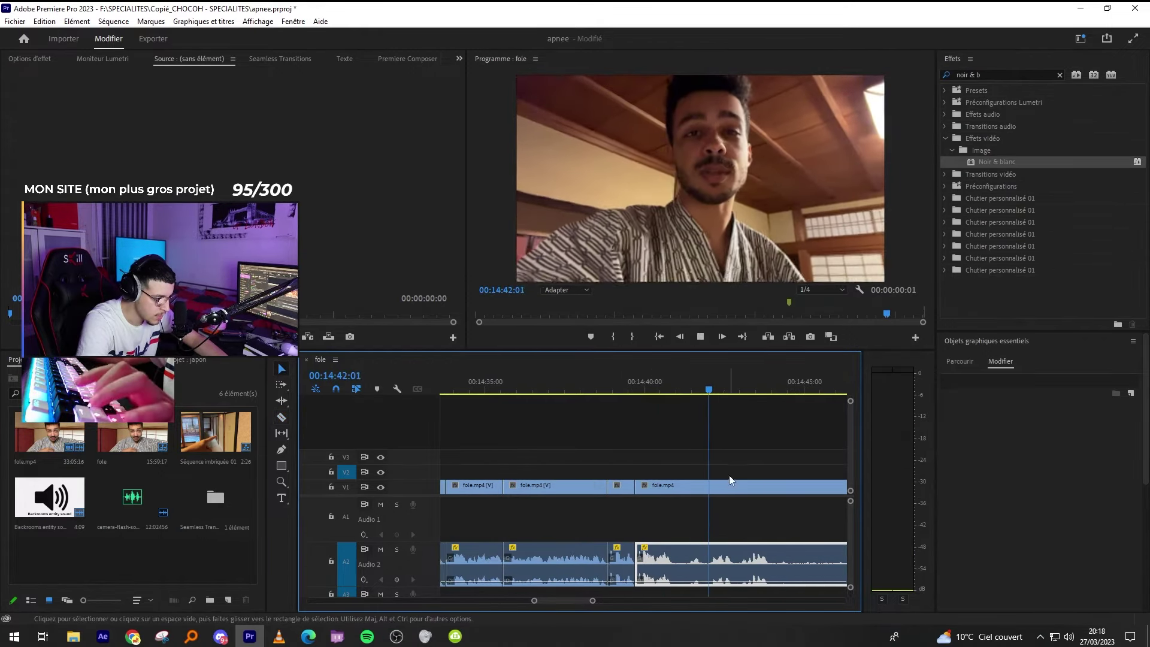
# Ripple delete the unwanted passage after 00:14:40 and split the clip near 00:14:41:16.
pyautogui.scroll(-2, 719, 539)
pyautogui.click(751, 555)
pyautogui.press('v')
pyautogui.hotkey('shift', 'Delete')
pyautogui.press('-')
pyautogui.press('=')
pyautogui.press('=')
pyautogui.hotkey('ctrl', 'k')
# Split around the short pause near 00:14:43:15 and ripple delete it.
pyautogui.press('c')
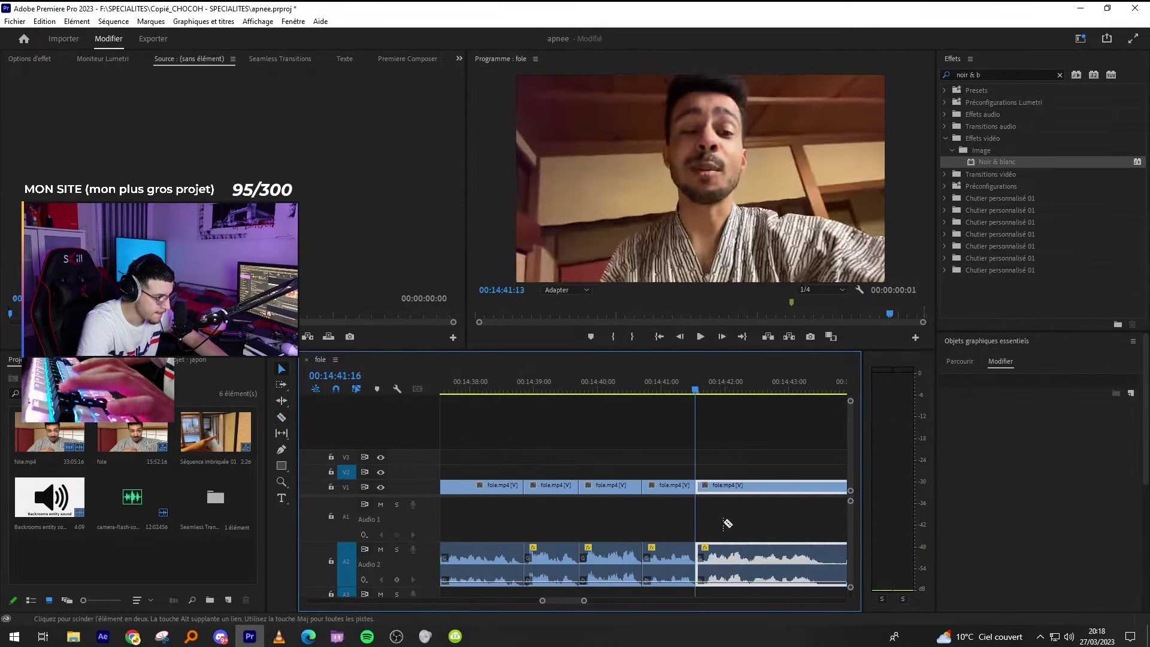
pyautogui.click(705, 569)
pyautogui.click(731, 557)
pyautogui.press('v')
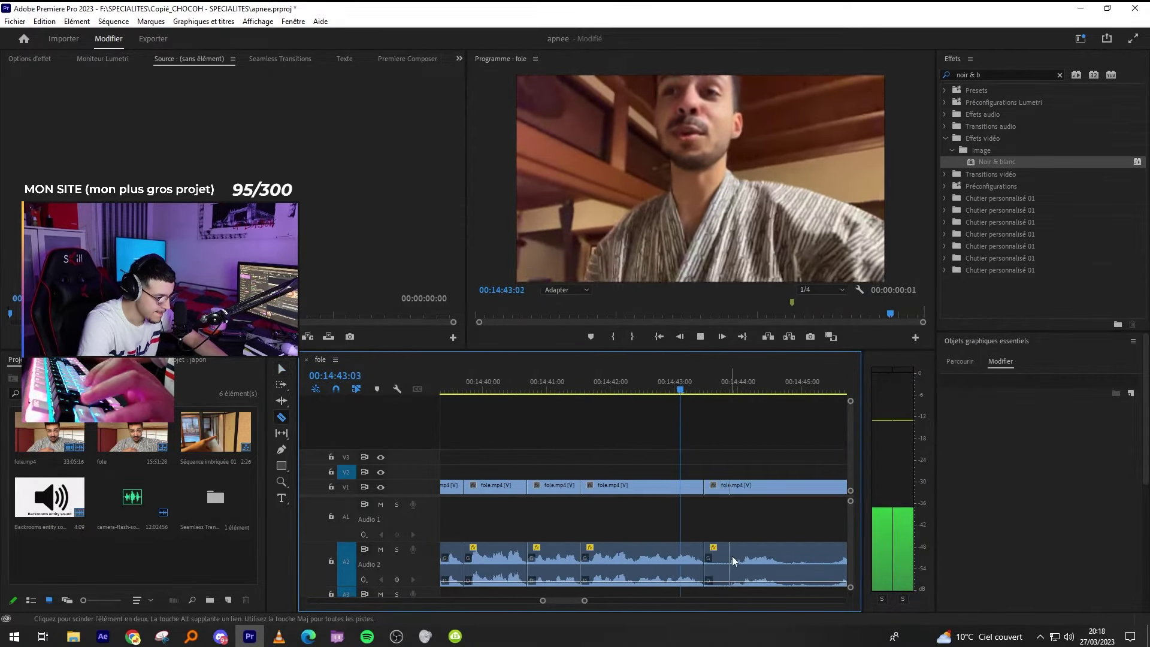
pyautogui.click(722, 557)
pyautogui.hotkey('shift', 'Delete')
pyautogui.click(721, 558)
# Replay from about 00:14:43 and split out and ripple delete the pause near 00:14:44:10.
pyautogui.press('-')
pyautogui.press('-')
pyautogui.press('c')
pyautogui.press('=')
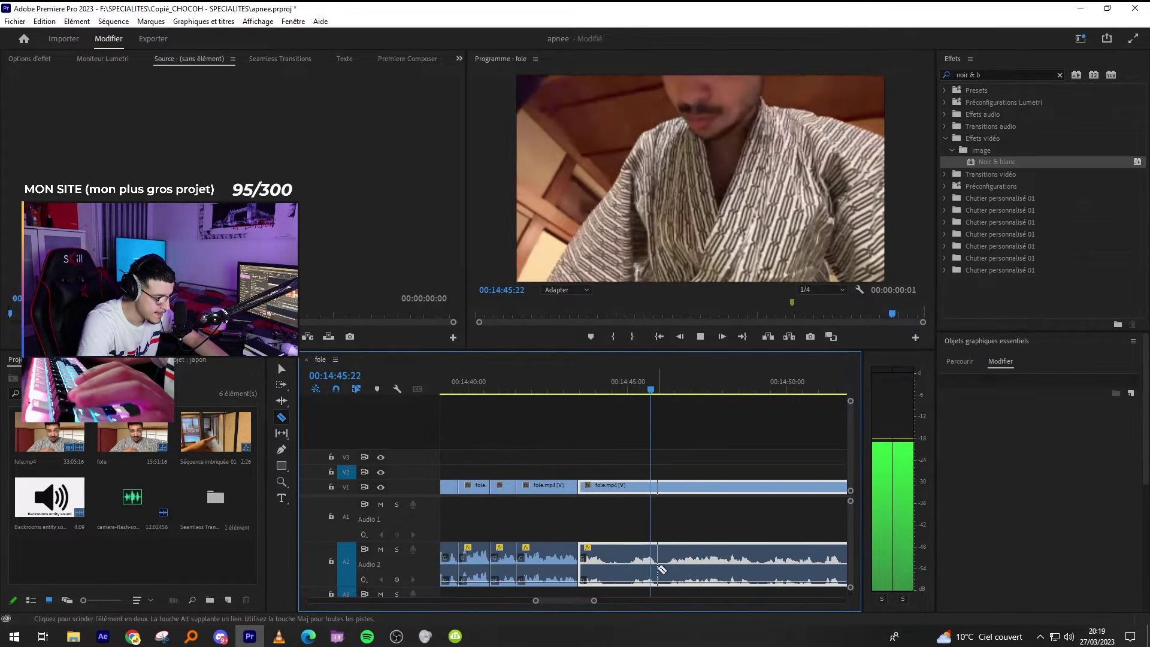
pyautogui.click(570, 381)
pyautogui.press('space')
pyautogui.click(607, 572)
pyautogui.click(635, 563)
pyautogui.press('v')
pyautogui.click(623, 569)
pyautogui.hotkey('shift', 'Delete')
pyautogui.press('space')
pyautogui.click(627, 560)
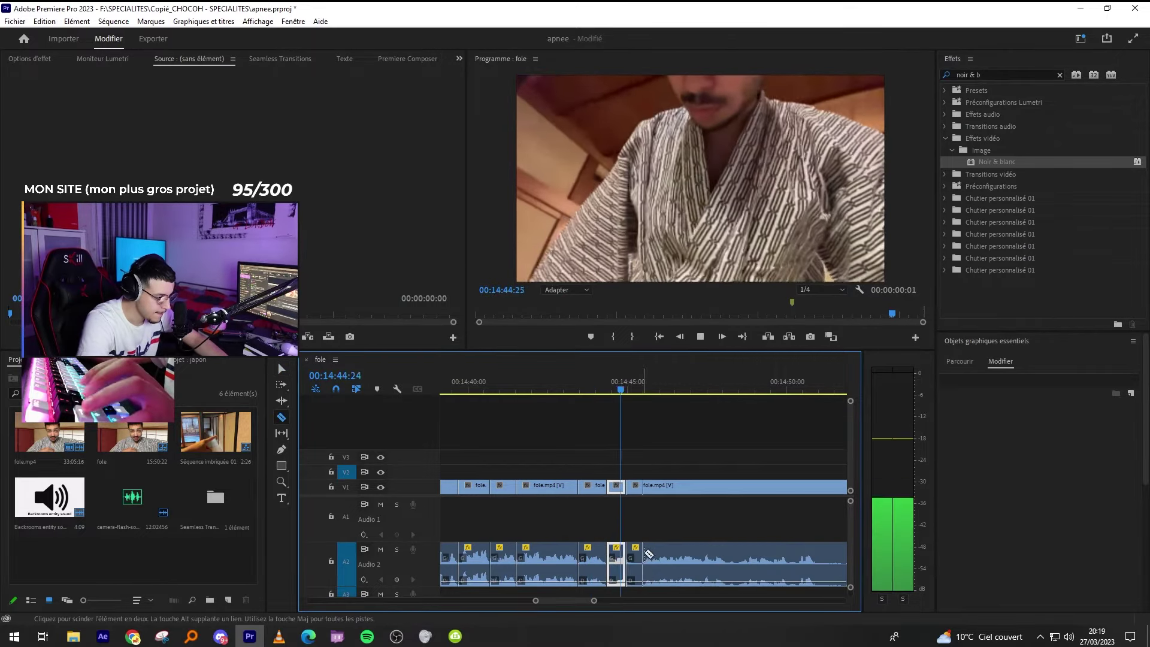
# Ripple delete the leftover short passage just after 00:14:44:10 and save the project.
pyautogui.press('=')
pyautogui.click(662, 572)
pyautogui.press('v')
pyautogui.hotkey('shift', 'Delete')
pyautogui.press('-')
pyautogui.hotkey('ctrl', 's')
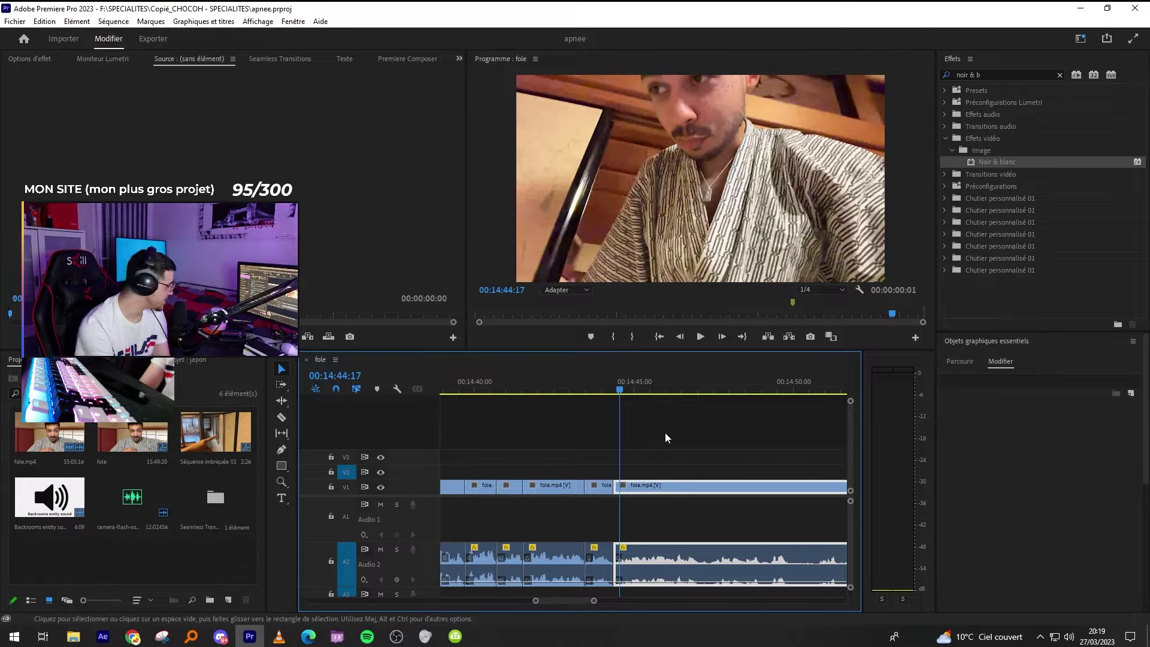
# Open the recent project japon.prproj and its sequence "[3-21-23] Mastu - Balade nocturne au Japon".
pyautogui.press('-')
pyautogui.press('-')
pyautogui.press('-')
pyautogui.press('-')
pyautogui.press('-')
pyautogui.press('-')
pyautogui.press('-')
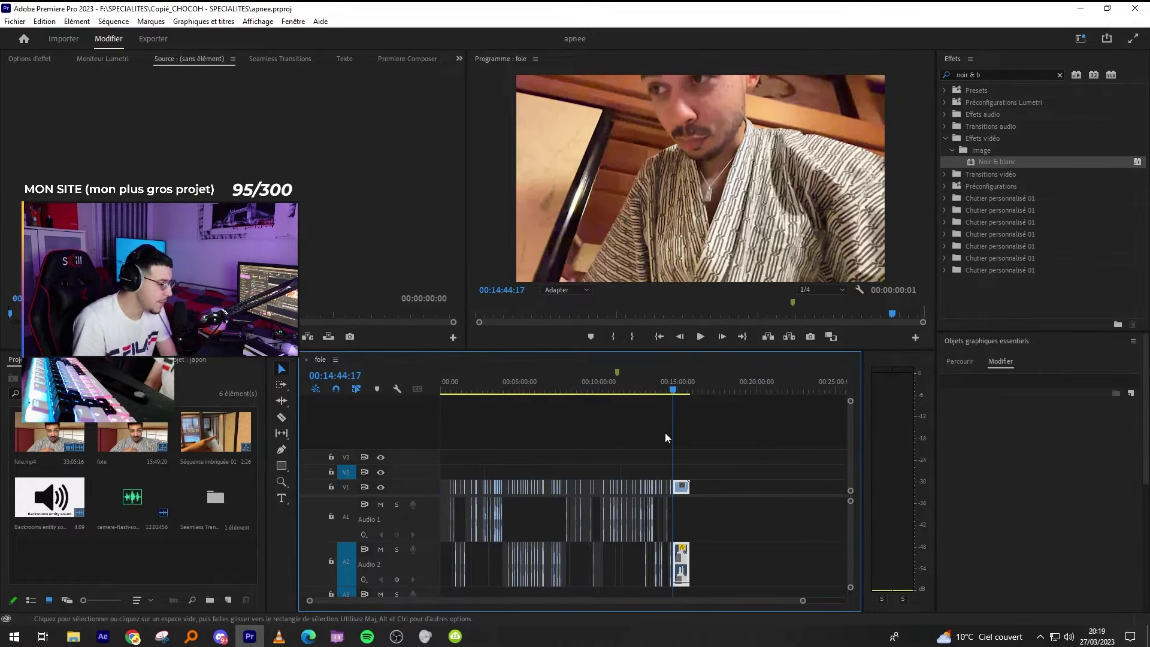
pyautogui.click(15, 21)
pyautogui.moveTo(72, 85)
pyautogui.click(418, 100)
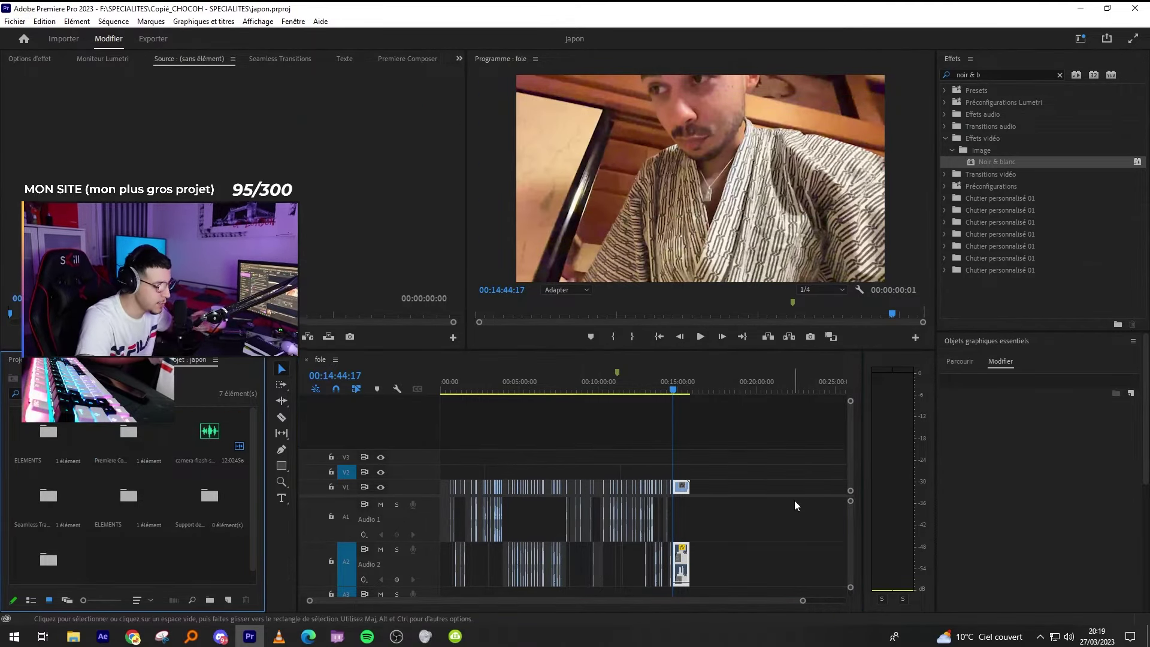
pyautogui.scroll(-6, 771, 485)
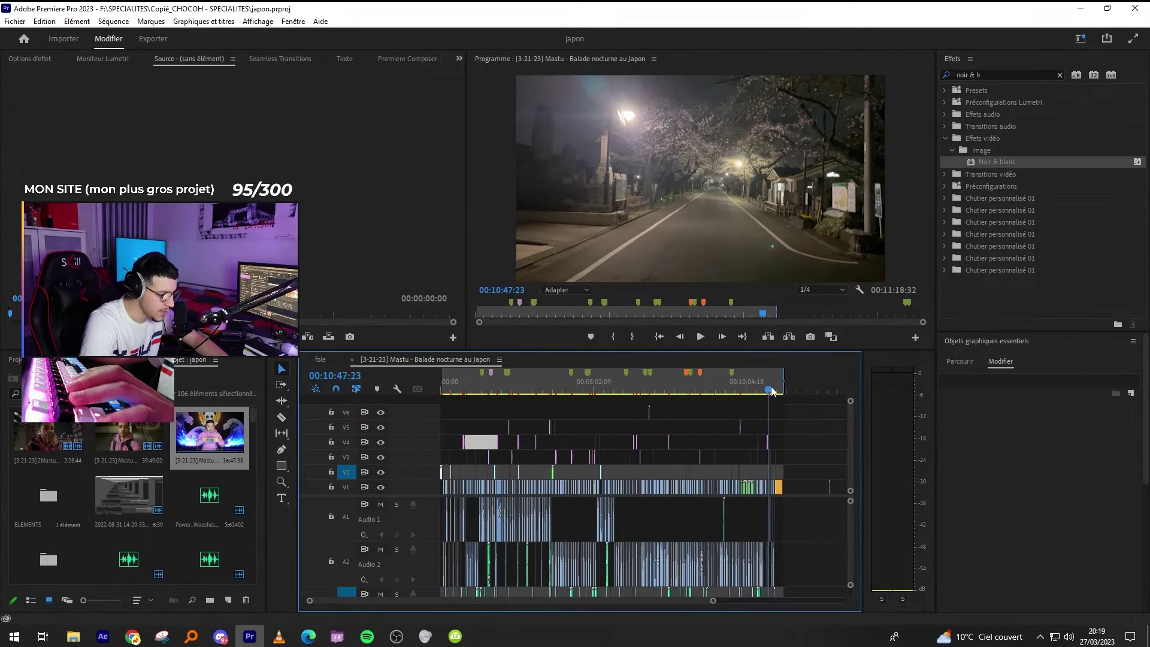
# Locate the outro near 00:11:03 in the Balade nocturne sequence and select outro mastu.mp4 together with its sound clips.
pyautogui.click(774, 390)
pyautogui.scroll(6, 774, 508)
pyautogui.press('space')
pyautogui.scroll(-2, 749, 527)
pyautogui.click(734, 559)
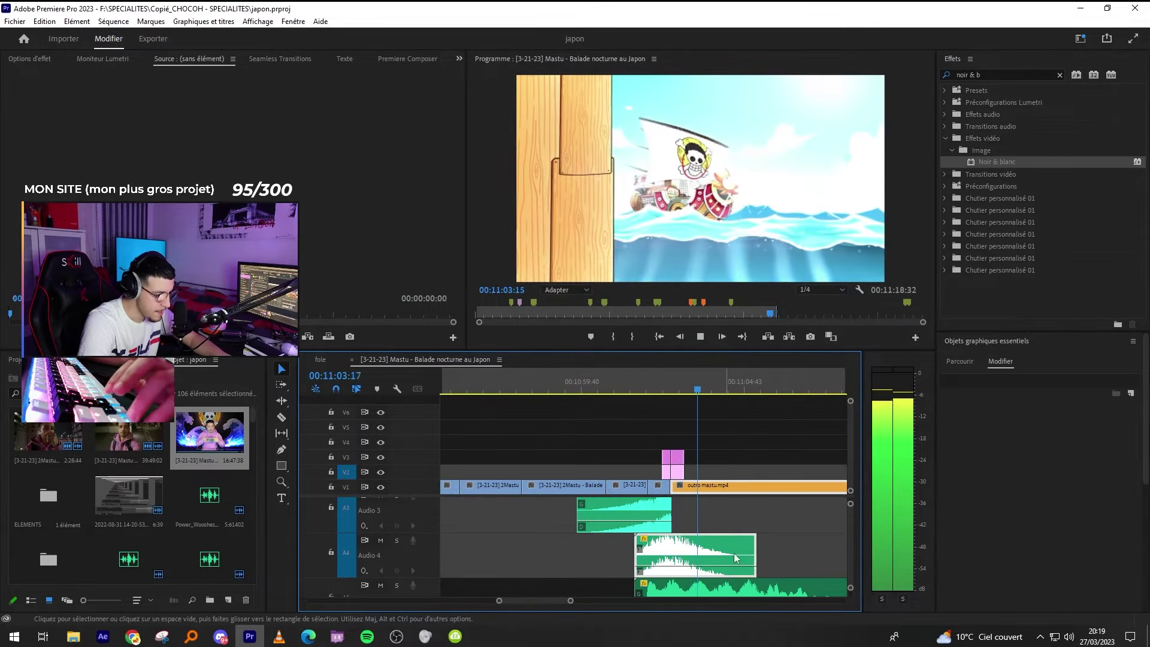
pyautogui.scroll(-2, 735, 558)
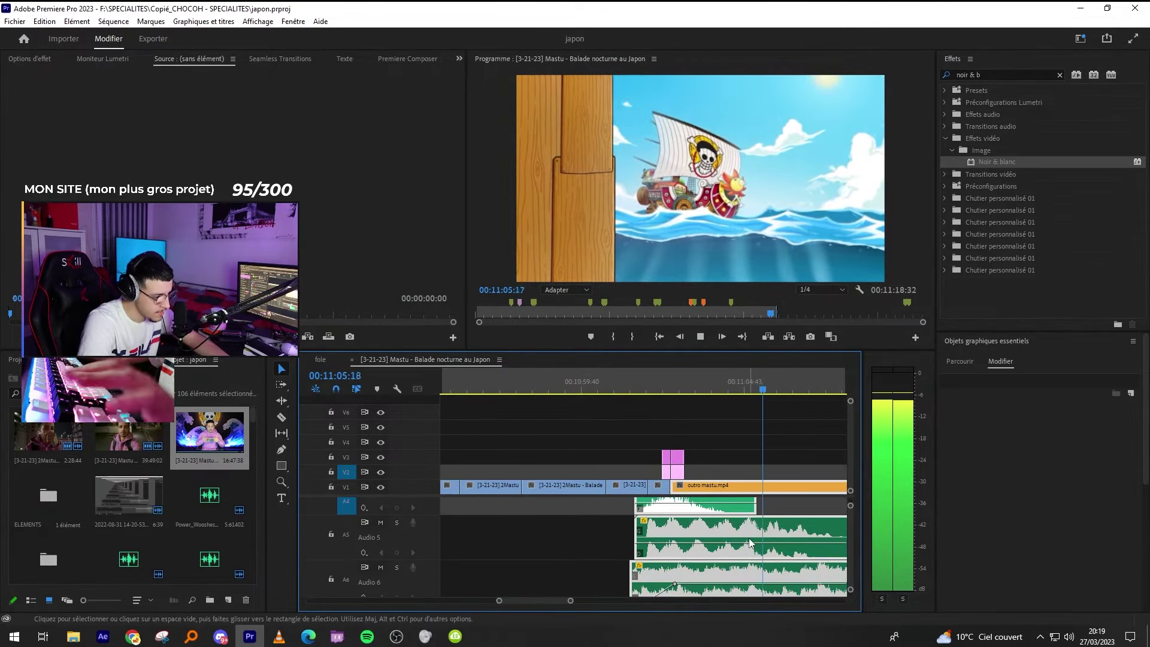
pyautogui.scroll(-6, 748, 542)
pyautogui.press('space')
# Paste the outro clips into the fole sequence, past the end of the fole.mp4 footage.
pyautogui.click(321, 359)
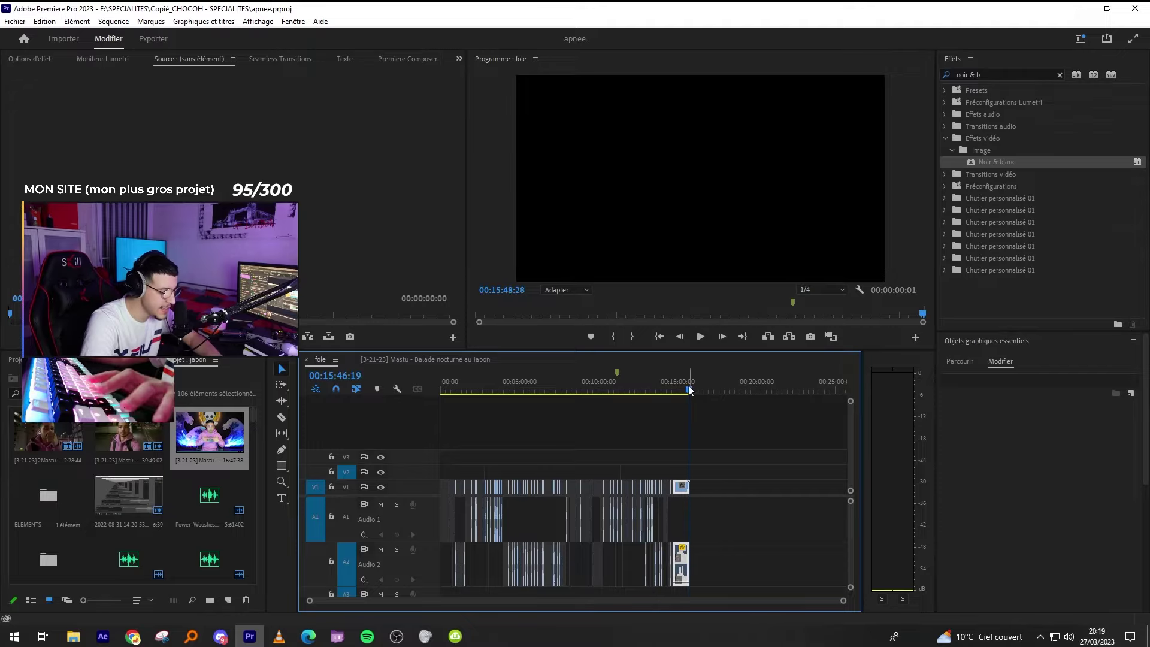
pyautogui.moveTo(690, 386); pyautogui.dragTo(684, 389)
pyautogui.press('=')
pyautogui.press('=')
pyautogui.click(732, 389)
pyautogui.hotkey('ctrl', 'v')
pyautogui.press('=')
pyautogui.press('=')
pyautogui.press('=')
# Play the pasted outro near 00:16:51 in the fole sequence to check its picture and sound.
pyautogui.click(682, 390)
pyautogui.press('=')
pyautogui.press('=')
pyautogui.press('space')
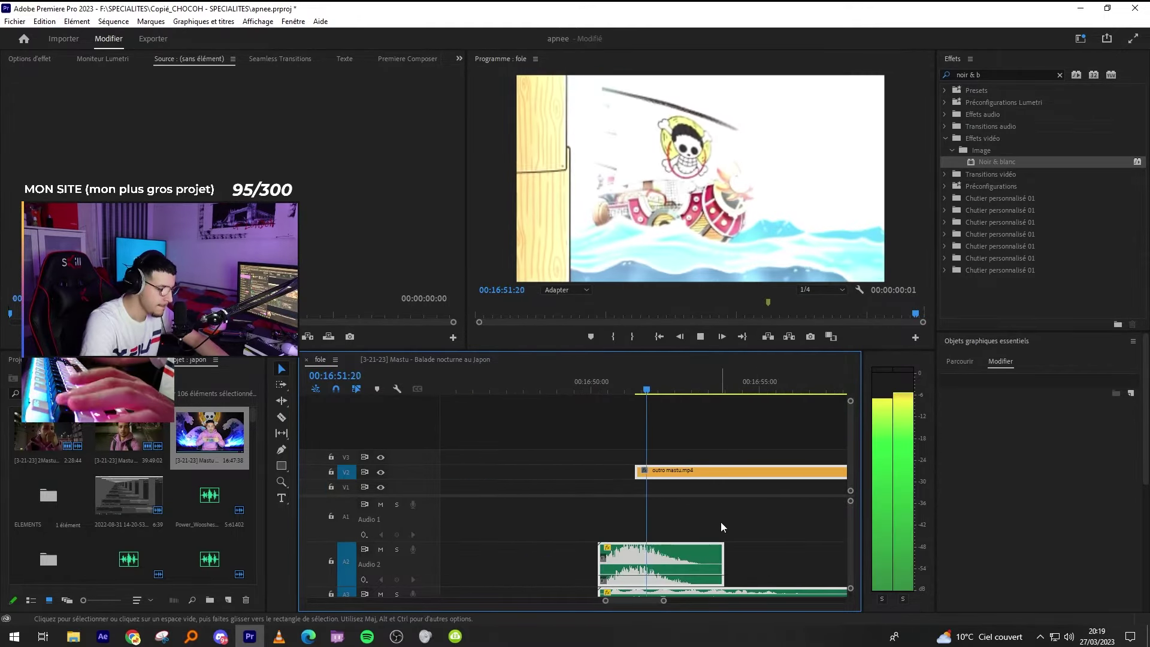
pyautogui.press('-')
pyautogui.press('-')
pyautogui.press('-')
pyautogui.press('-')
pyautogui.press('-')
pyautogui.press('-')
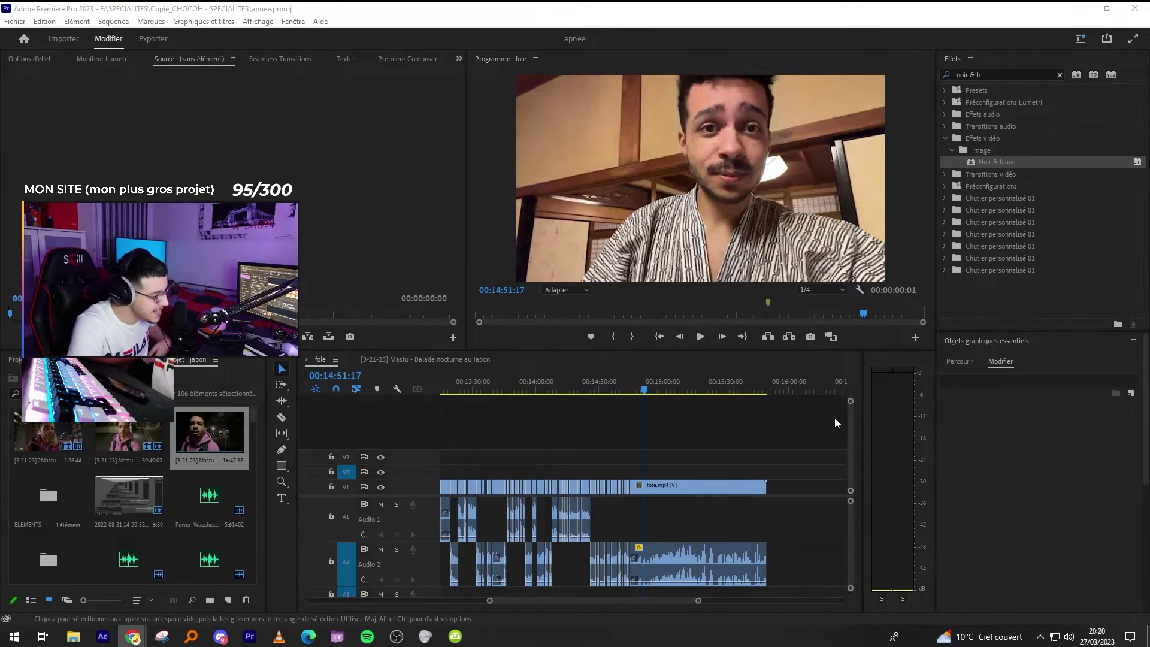
# Return the playhead to 00:14:43:29 in the fole sequence and save the project.
pyautogui.scroll(3, 744, 421)
pyautogui.click(601, 393)
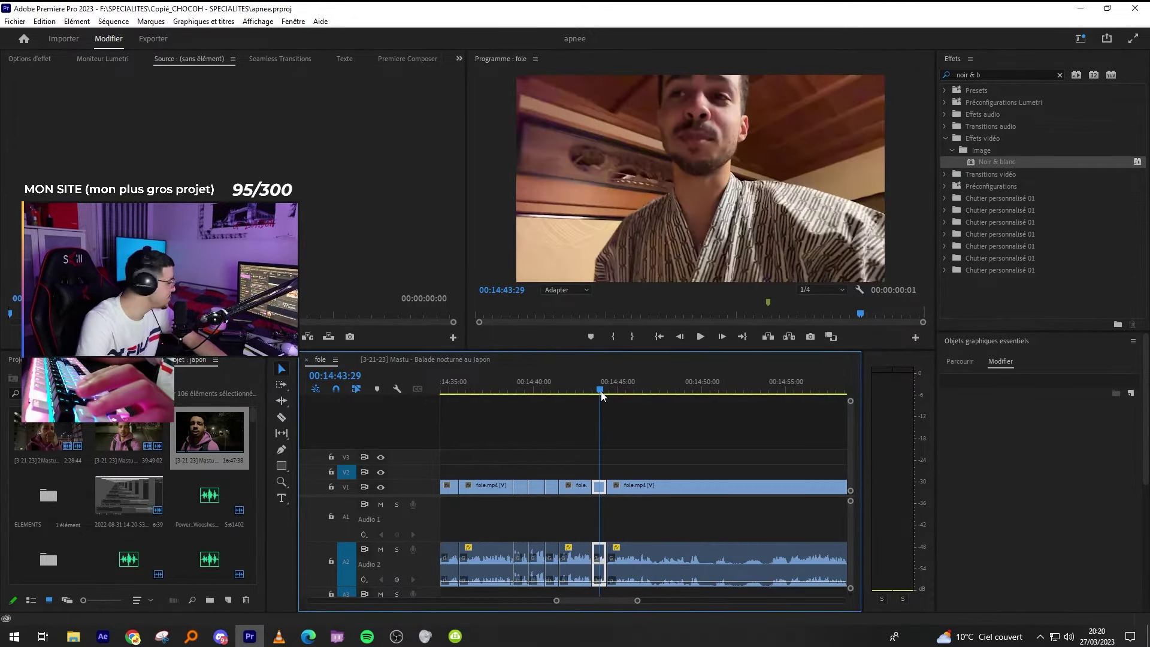
pyautogui.hotkey('ctrl', 's')
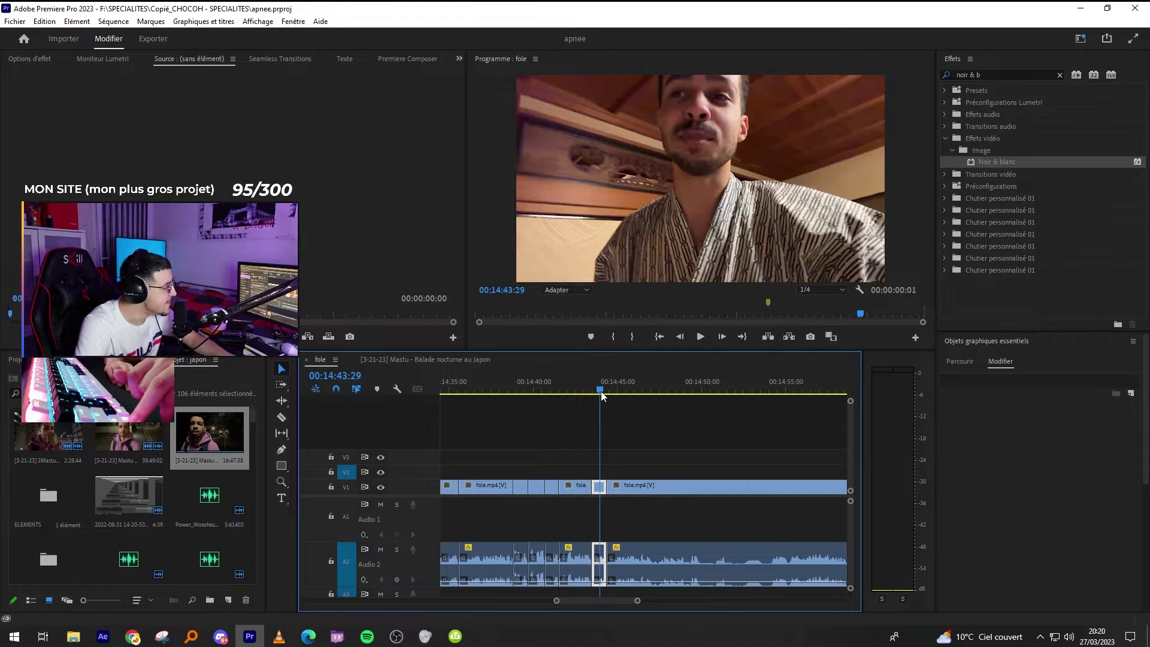
# Play the fole.mp4 footage from 00:14:43:29 to about 00:14:53 to check the recent cuts.
pyautogui.press('space')
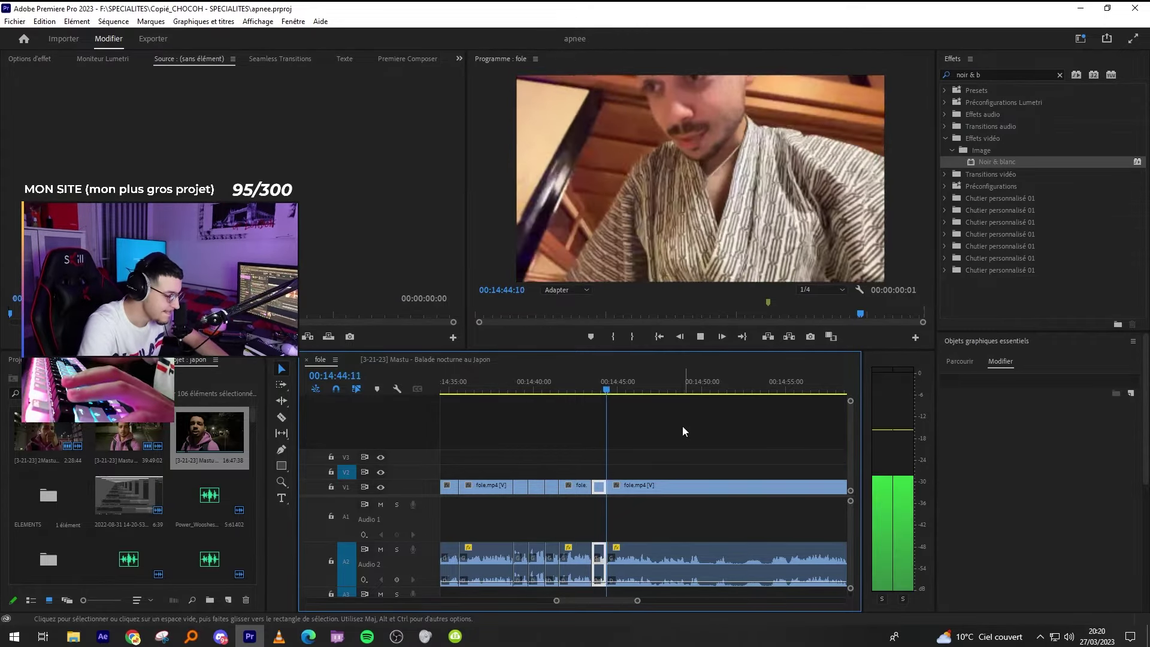
pyautogui.scroll(2, 681, 426)
pyautogui.press('=')
pyautogui.press('=')
pyautogui.press('=')
pyautogui.press('=')
pyautogui.press('=')
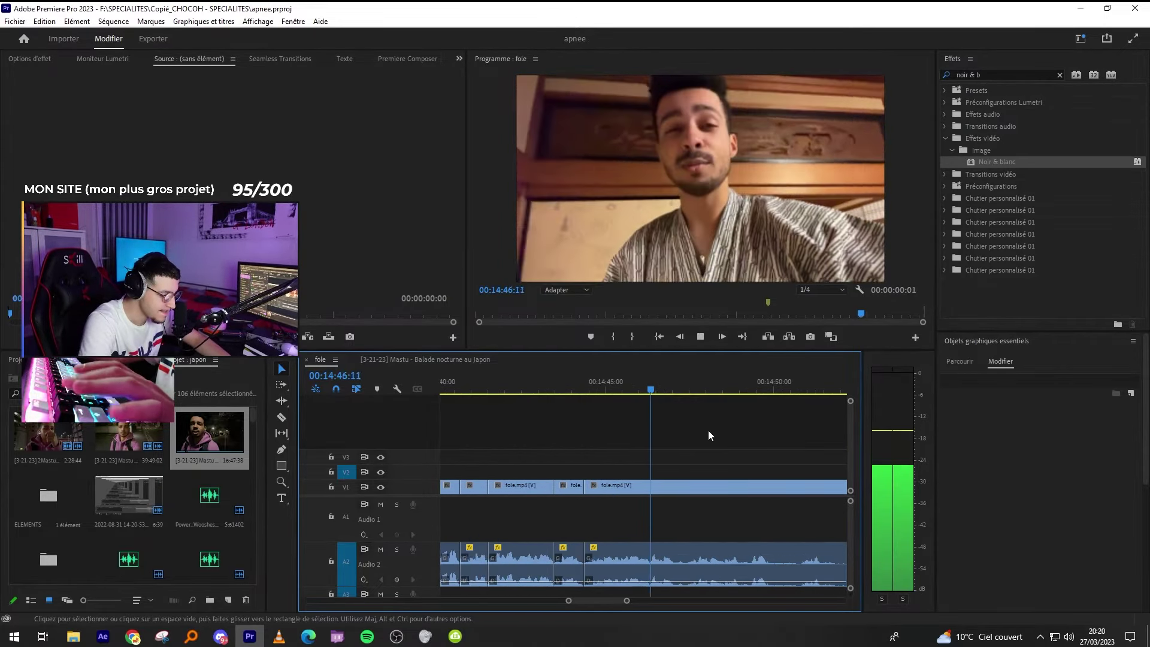
pyautogui.press('-')
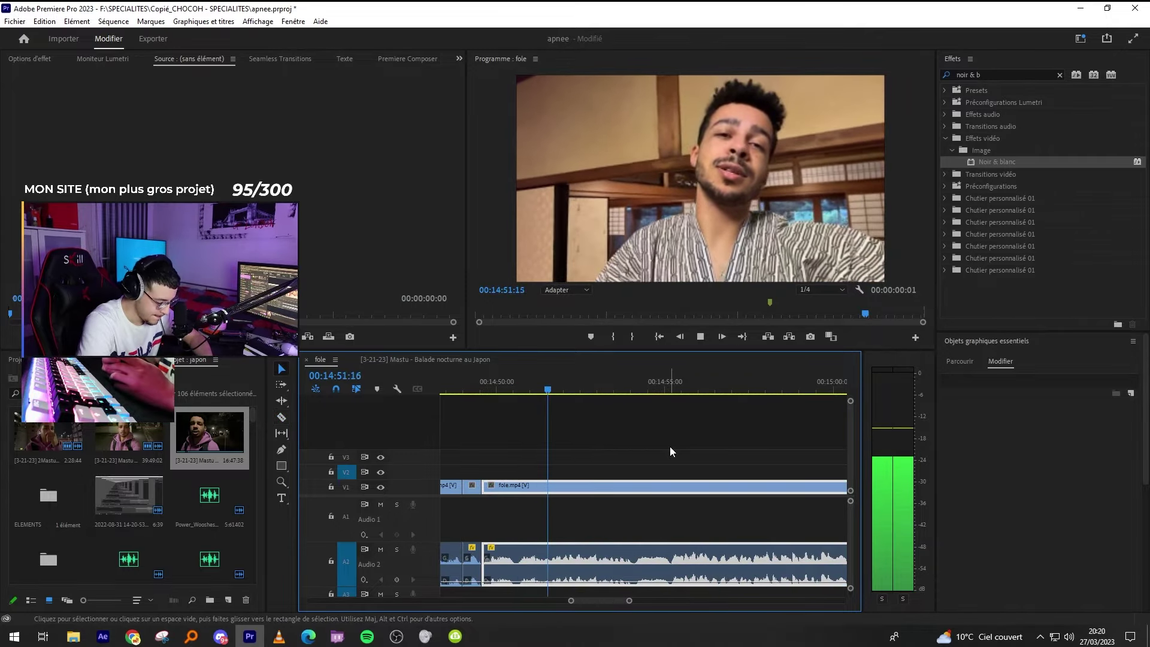
pyautogui.press('=')
pyautogui.press('-')
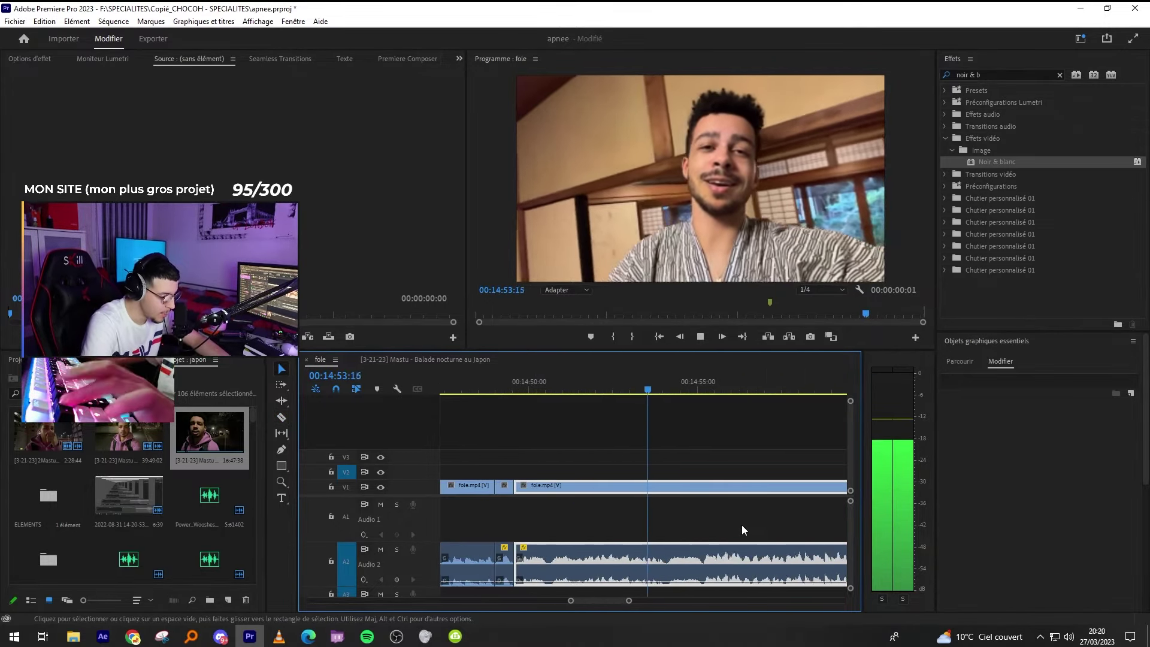
# Split fole.mp4 around the pause near 00:14:54 and ripple delete it.
pyautogui.press('=')
pyautogui.press('c')
pyautogui.click(674, 562)
pyautogui.click(745, 562)
pyautogui.press('space')
pyautogui.press('v')
pyautogui.click(729, 563)
pyautogui.hotkey('shift', 'Delete')
# Move the audio of the clip following the 00:14:54 cut to track A1 and play the result.
pyautogui.press('=')
pyautogui.press('space')
pyautogui.moveTo(729, 563); pyautogui.dragTo(718, 519)
pyautogui.click(749, 428)
pyautogui.press('-')
pyautogui.press('-')
pyautogui.press('space')
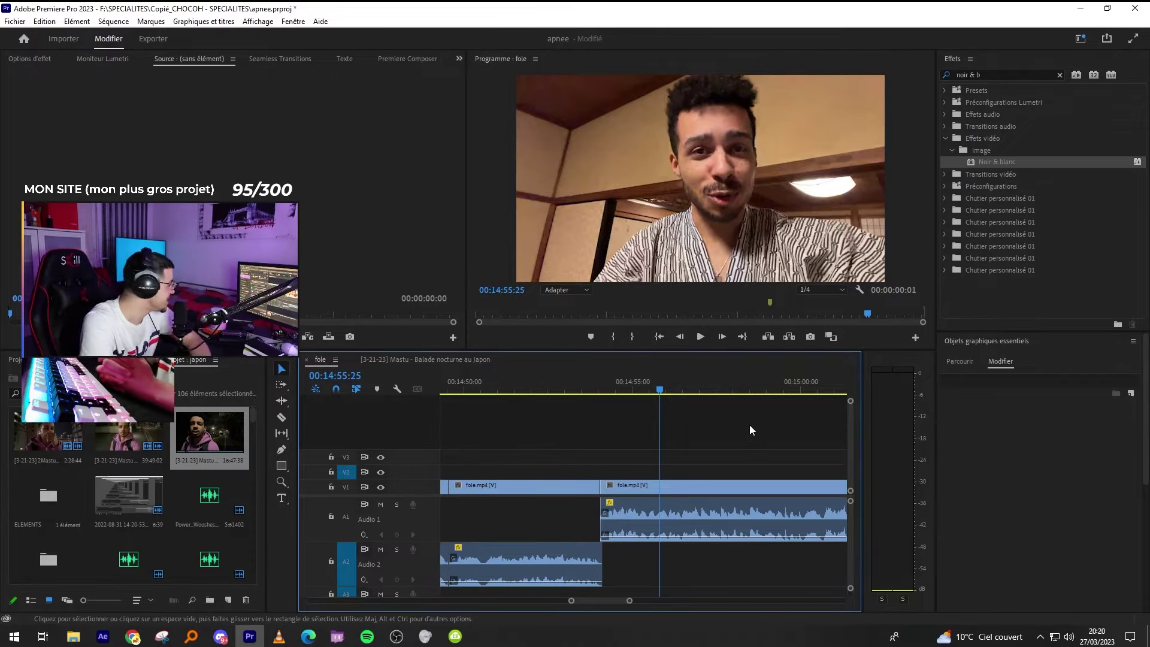
# Play the footage on to about 00:14:57:20 and check the overall sequence layout with the outro.
pyautogui.press('space')
pyautogui.press('space')
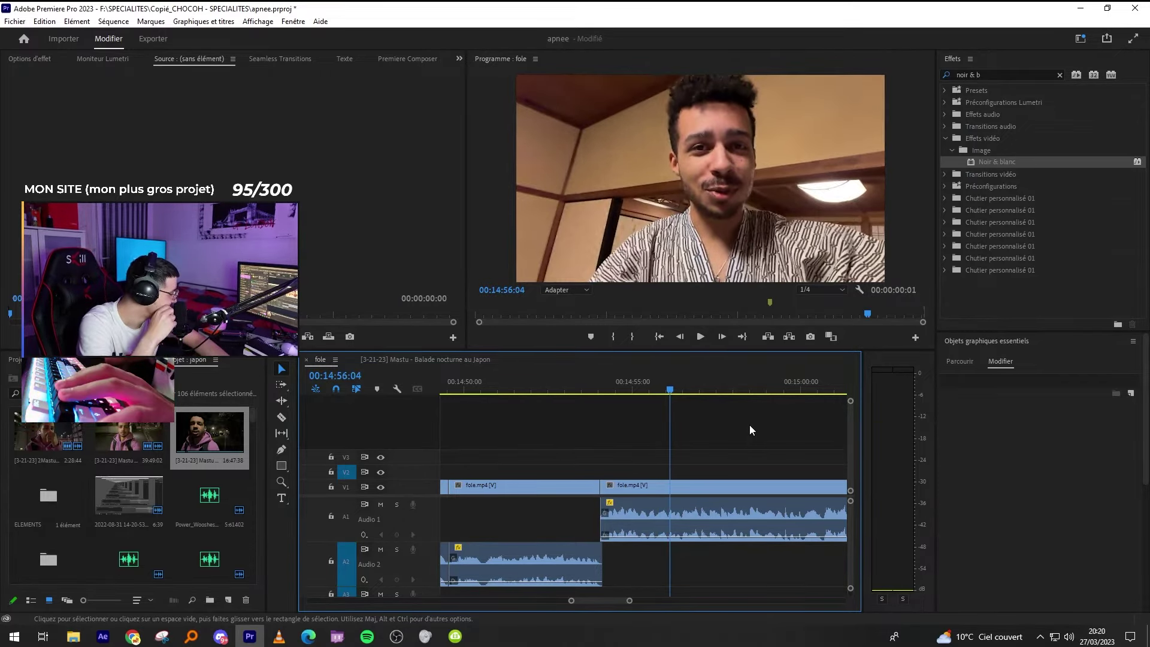
pyautogui.press('-')
pyautogui.press('-')
pyautogui.press('-')
pyautogui.press('=')
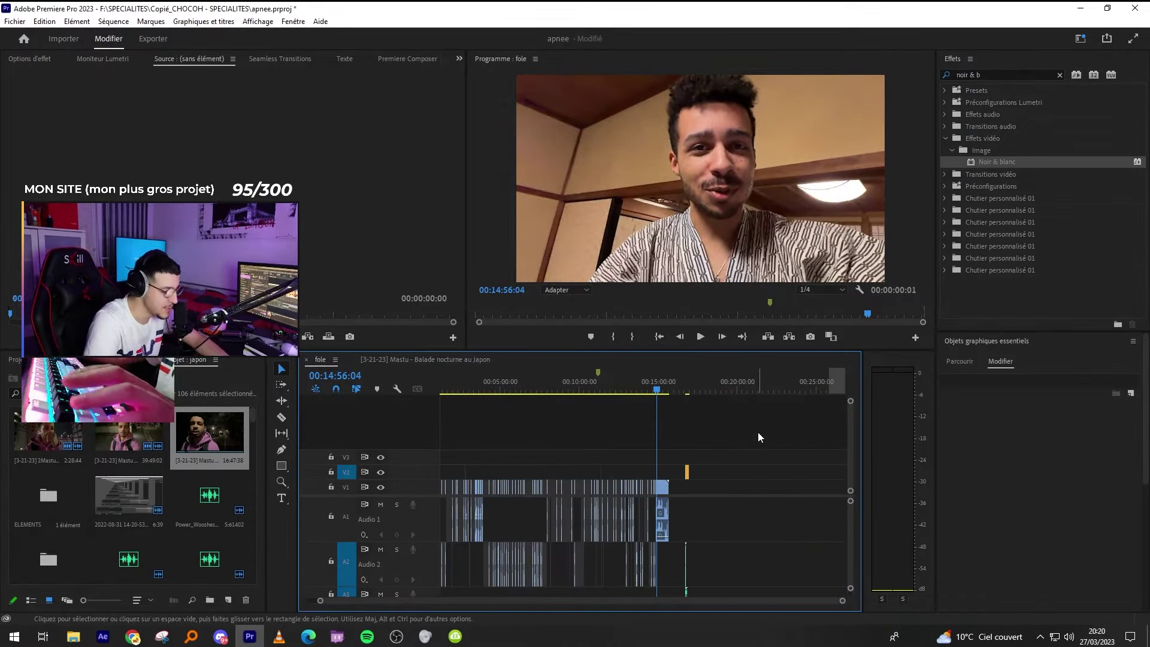
pyautogui.press('space')
pyautogui.press('space')
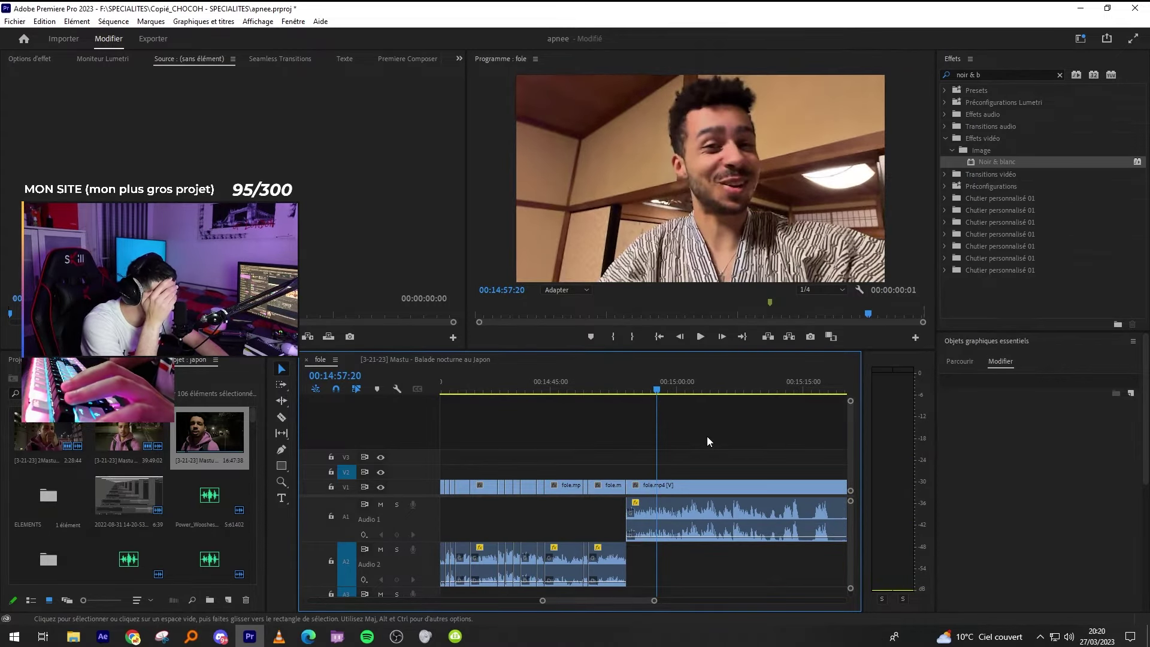
pyautogui.hotkey('alt', 'Tab')
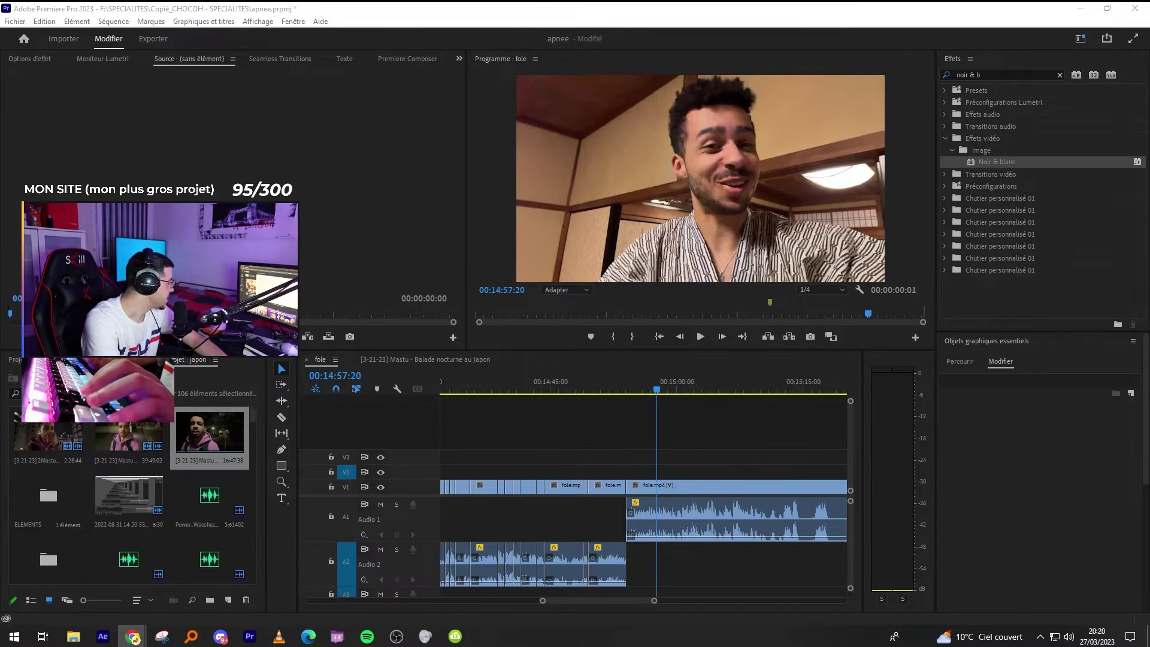
pyautogui.press('super+shift+Left')
pyautogui.moveTo(726, 20); pyautogui.dragTo(1134, 82)
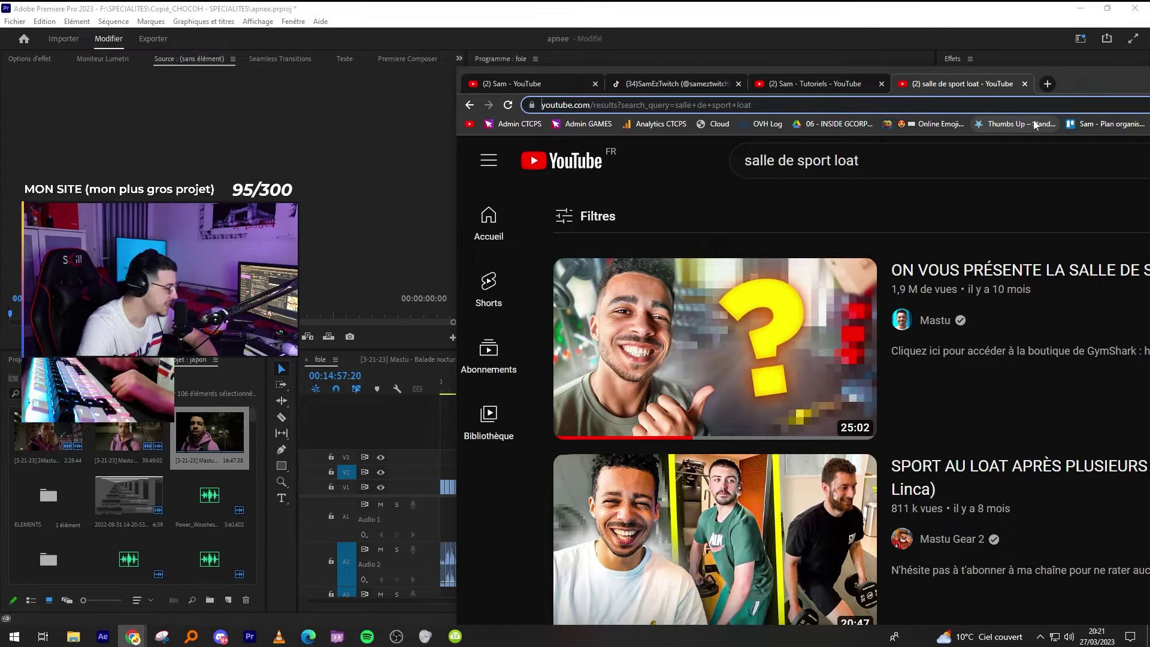
pyautogui.click(791, 65)
# Replay from the cut near 00:14:54 and split fole.mp4 near 00:15:05.
pyautogui.moveTo(655, 389); pyautogui.dragTo(626, 390)
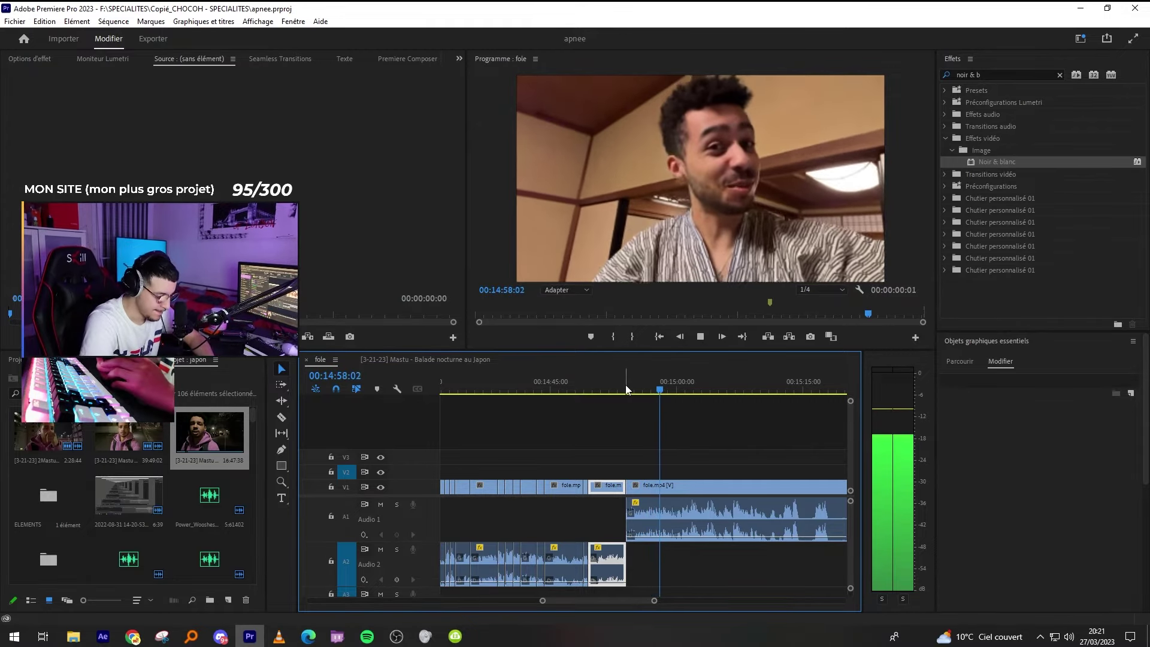
pyautogui.press('space')
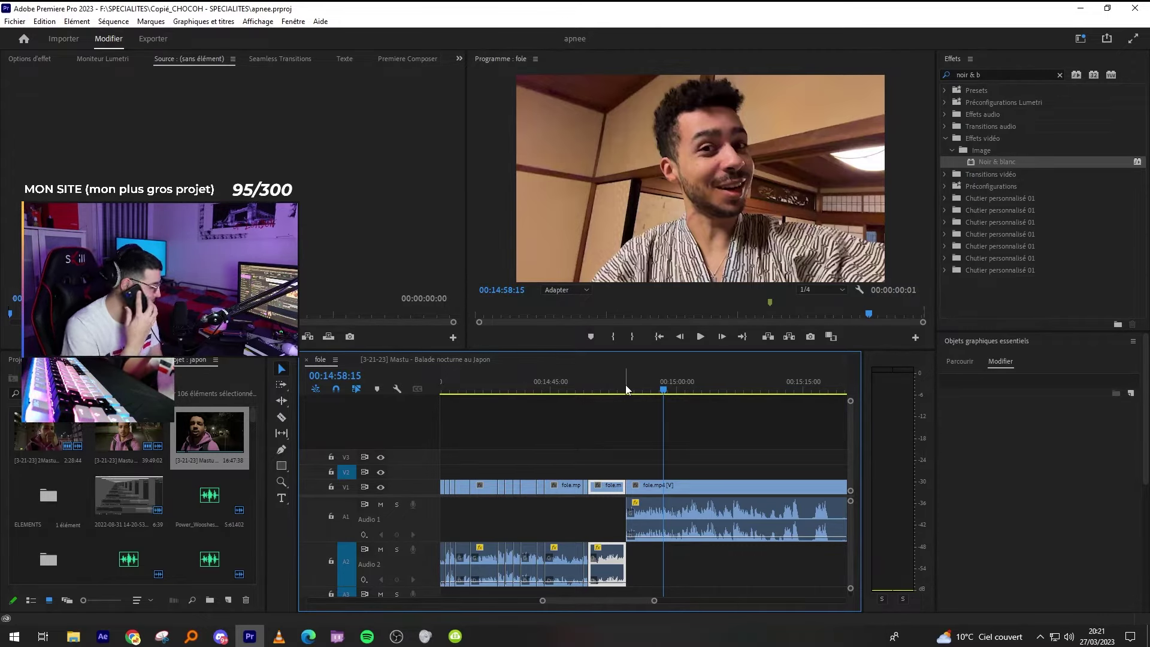
pyautogui.press('space')
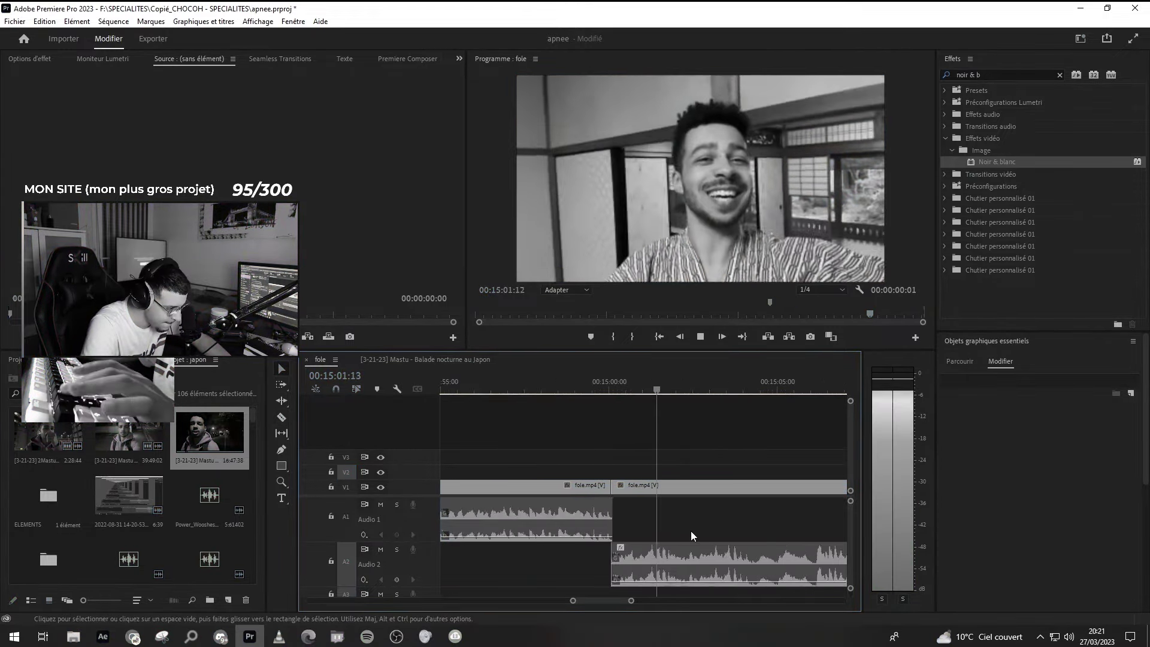
pyautogui.press('c')
pyautogui.click(784, 520)
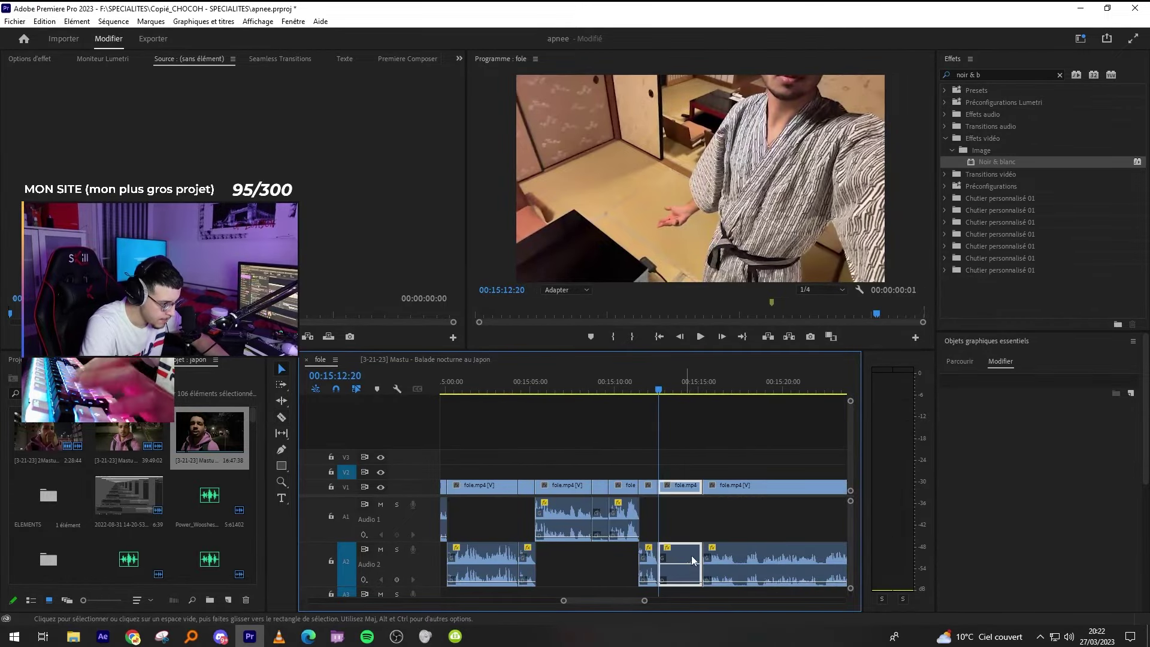
# Try a ripple delete of the silent clip starting near 00:15:12:20 and play on past the new cut.
pyautogui.hotkey('shift', 'Delete')
pyautogui.press('=')
pyautogui.press('=')
pyautogui.press('space')
pyautogui.press('-')
pyautogui.press('=')
pyautogui.press('-')
pyautogui.press('=')
pyautogui.press('c')
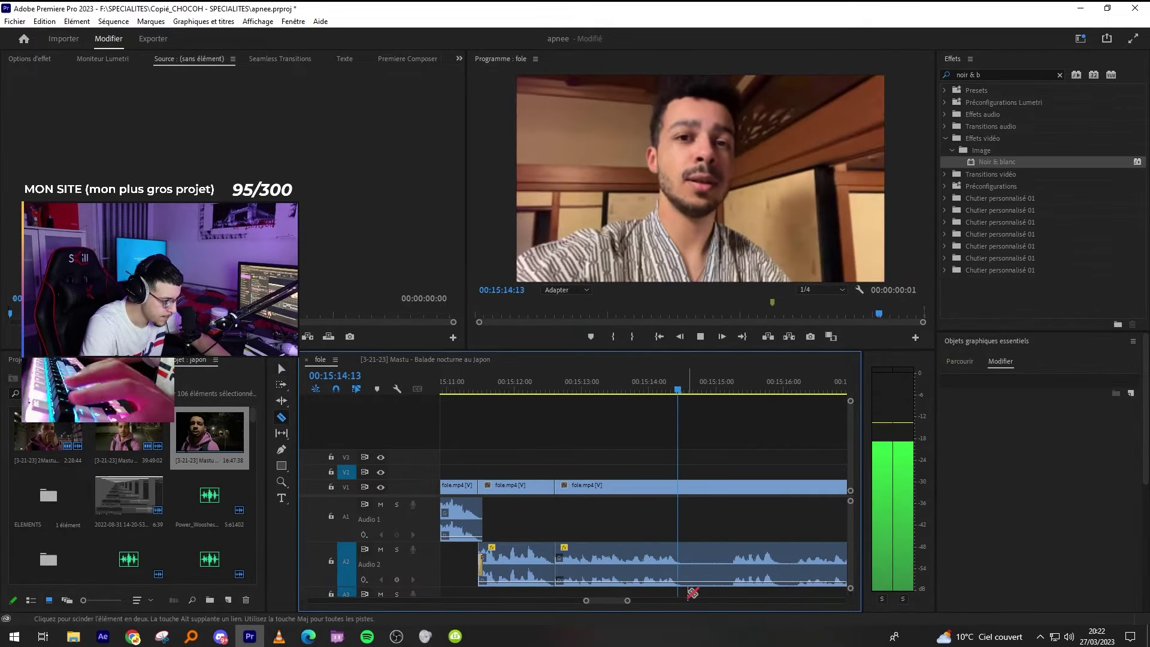
# Undo the ripple delete of the silent clip and the preceding edits near 00:15:12.
pyautogui.press('space')
pyautogui.press('-')
pyautogui.hotkey('ctrl', 'z')
pyautogui.hotkey('ctrl', 'z')
pyautogui.hotkey('ctrl', 'z')
pyautogui.hotkey('ctrl', 'z')
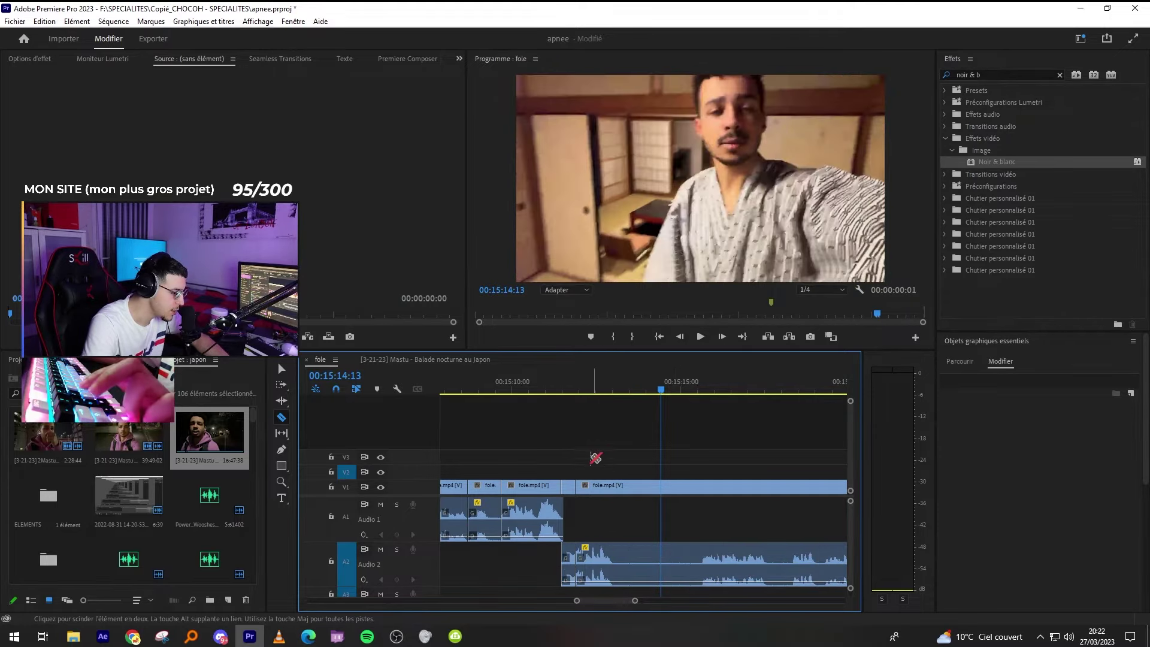
# Replay the passage around 00:15:11 to 00:15:12 and ripple delete the short clip starting near 00:15:11:14.
pyautogui.click(569, 381)
pyautogui.press('=')
pyautogui.press('space')
pyautogui.press('space')
pyautogui.click(624, 389)
pyautogui.press('space')
pyautogui.press('space')
pyautogui.press('v')
pyautogui.click(643, 484)
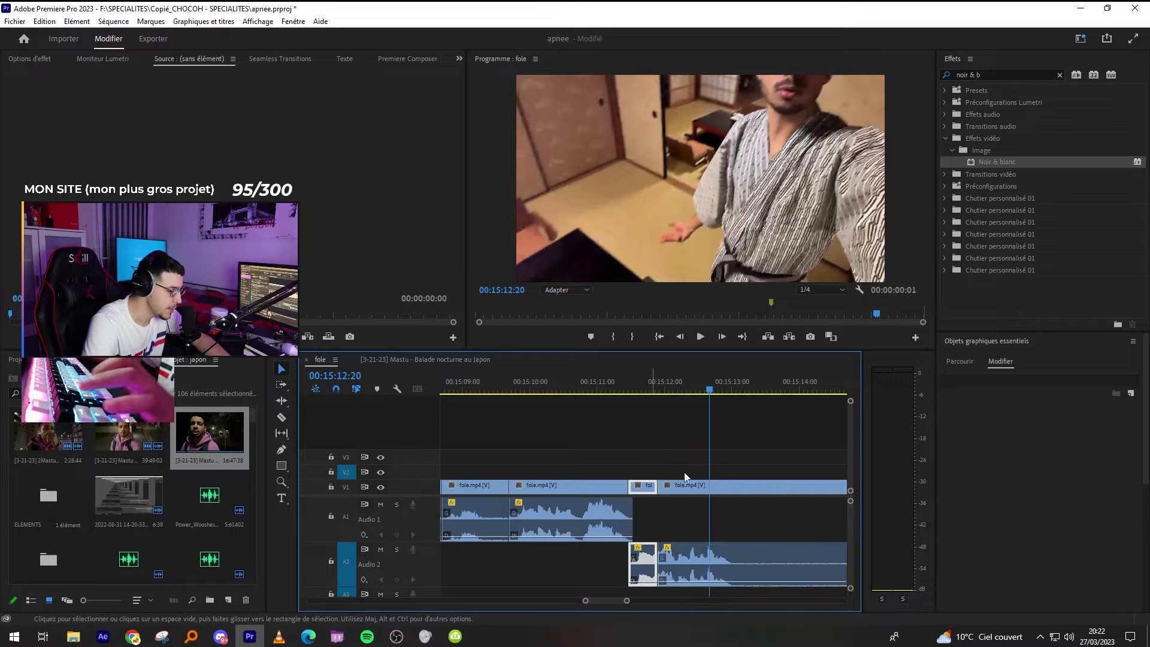
pyautogui.hotkey('shift', 'Delete')
# Split out the silence starting at 00:15:12:17, ripple delete it and save the project.
pyautogui.hotkey('ctrl', 'shift', 'd')
pyautogui.press('space')
pyautogui.press('-')
pyautogui.press('c')
pyautogui.press('space')
pyautogui.click(674, 563)
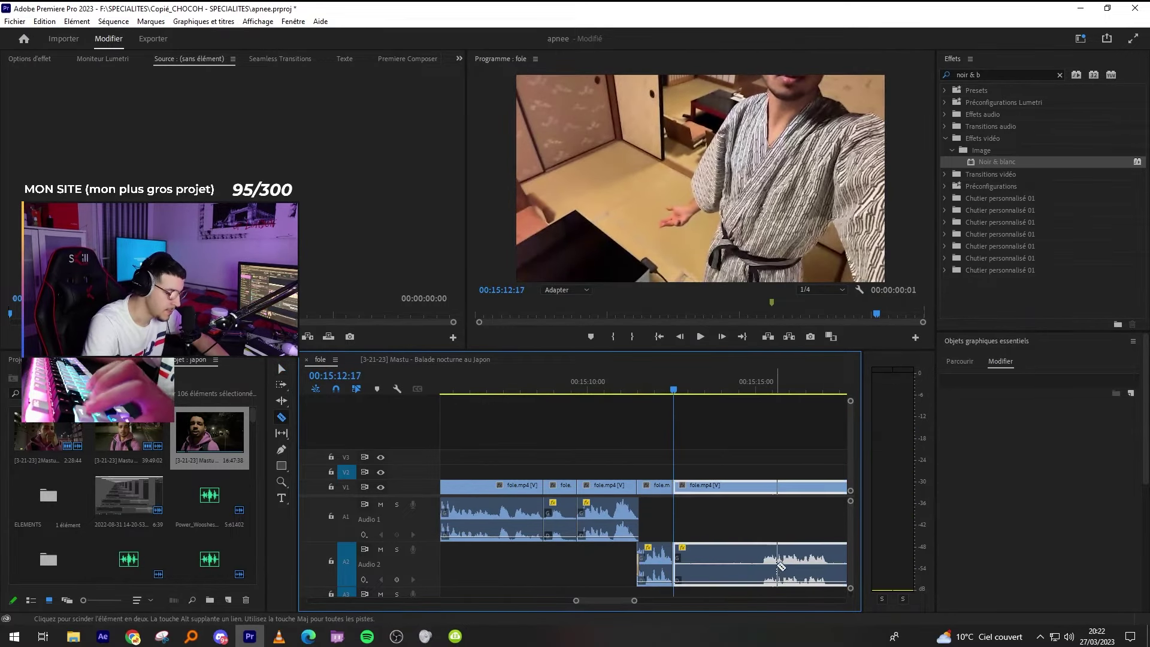
pyautogui.click(765, 554)
pyautogui.press('v')
pyautogui.hotkey('shift', 'Delete')
pyautogui.press('Left')
pyautogui.hotkey('ctrl', 's')
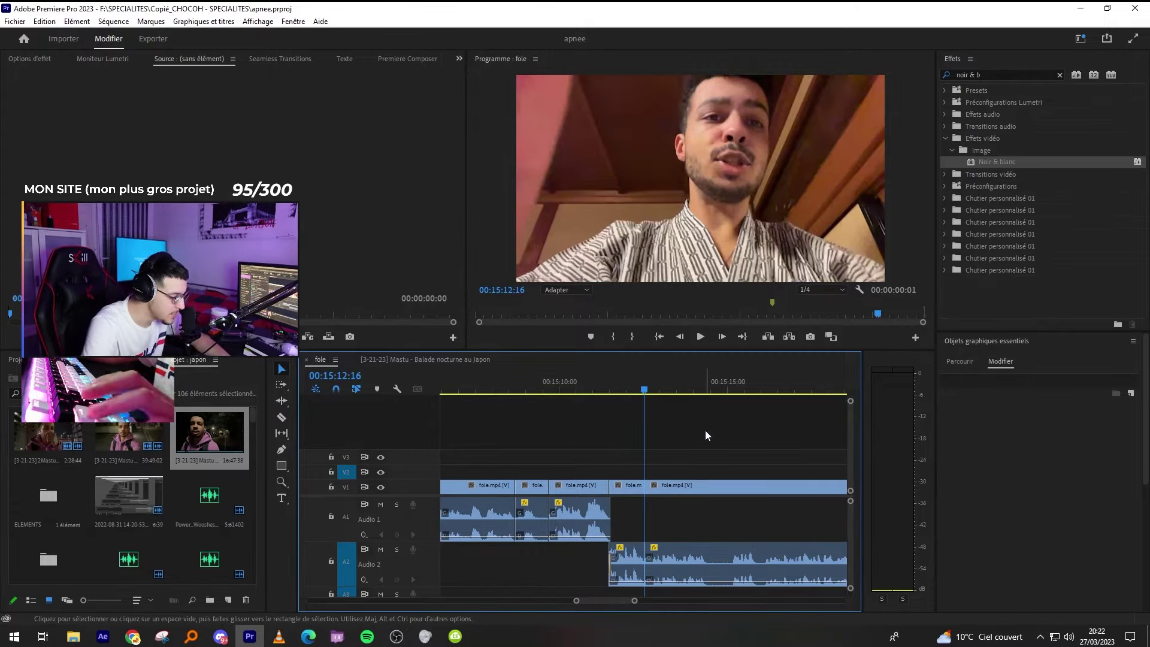
# Play on from 00:15:12:16 and split fole.mp4 near 00:15:14:11 and 00:15:15:01.
pyautogui.press('-')
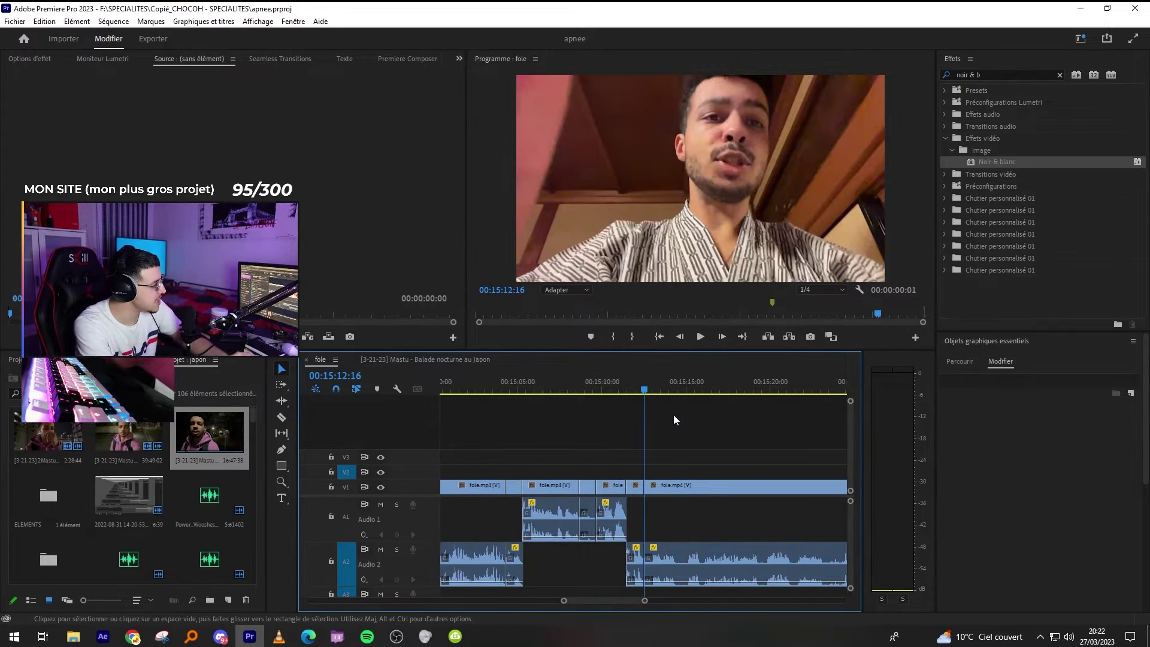
pyautogui.press('space')
pyautogui.press('-')
pyautogui.press('=')
pyautogui.press('=')
pyautogui.press('=')
pyautogui.press('c')
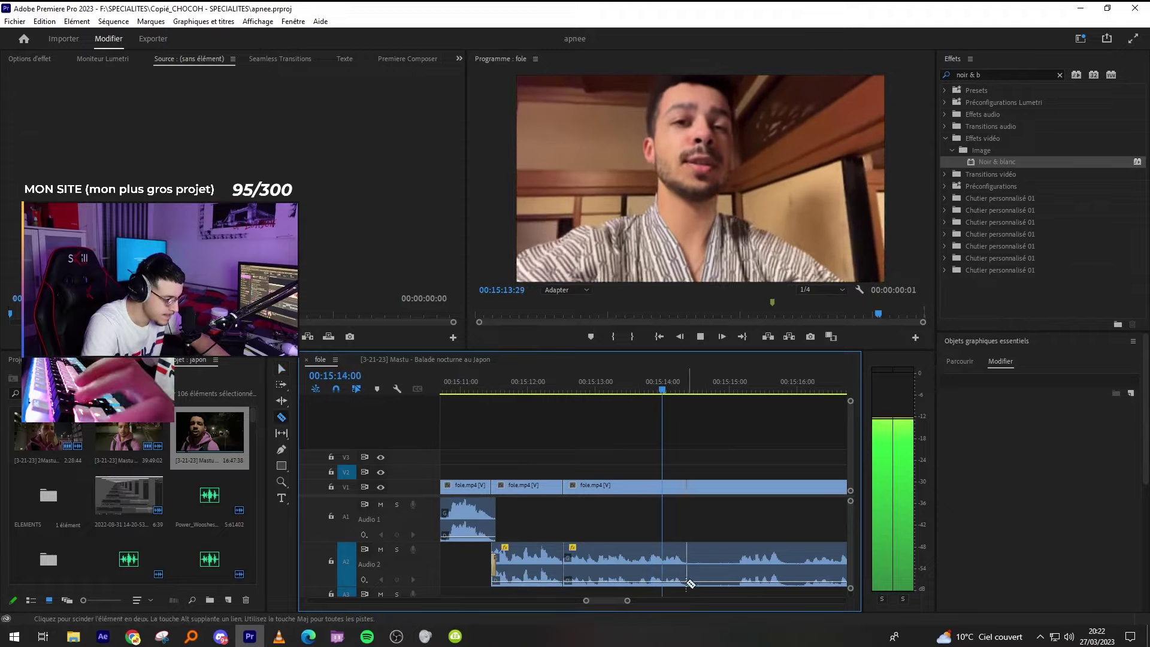
pyautogui.click(687, 574)
pyautogui.click(732, 563)
pyautogui.press('v')
pyautogui.press('-')
pyautogui.press('-')
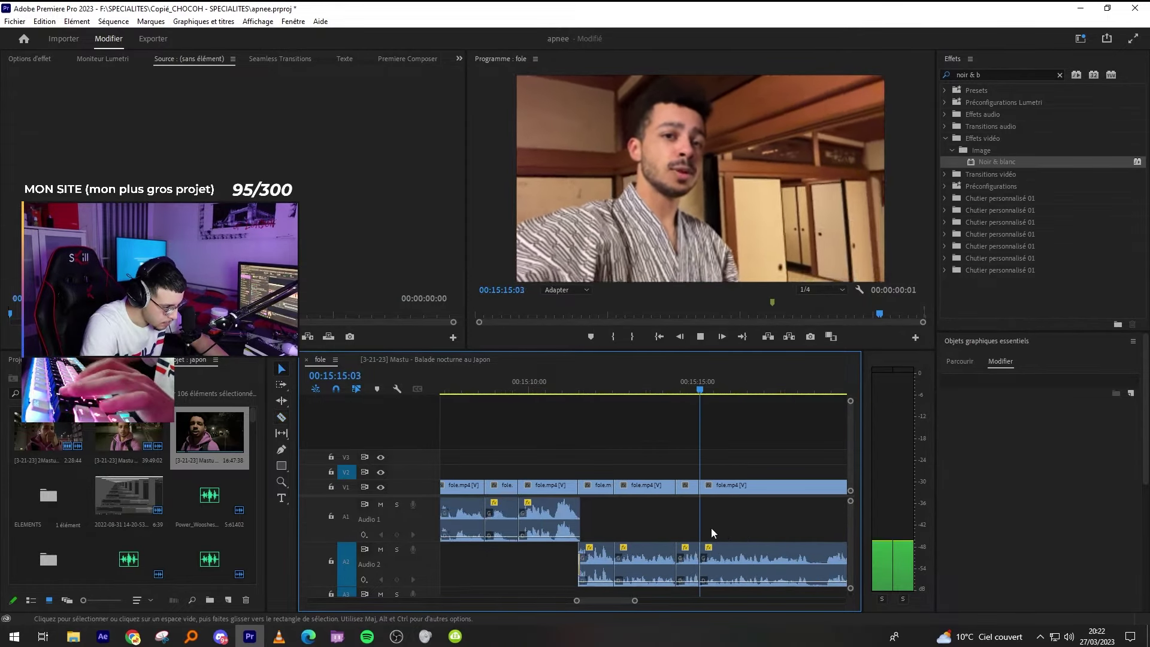
# Play through the new cuts and ripple delete the short clip between 00:15:14:11 and 00:15:15:01.
pyautogui.press('=')
pyautogui.press('-')
pyautogui.press('-')
pyautogui.press('=')
pyautogui.press('=')
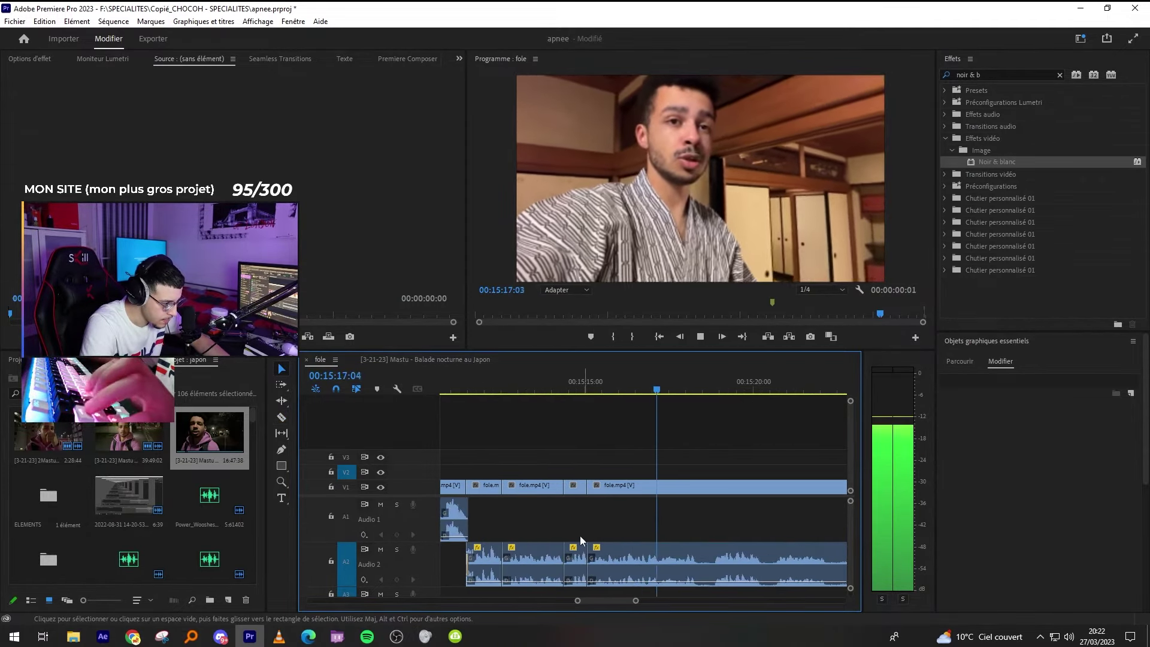
pyautogui.click(580, 551)
pyautogui.hotkey('shift', 'Delete')
# Replay the joined passage, then split around the pause near 00:15:17:20 and ripple delete it.
pyautogui.click(620, 390)
pyautogui.press('space')
pyautogui.press('=')
pyautogui.press('c')
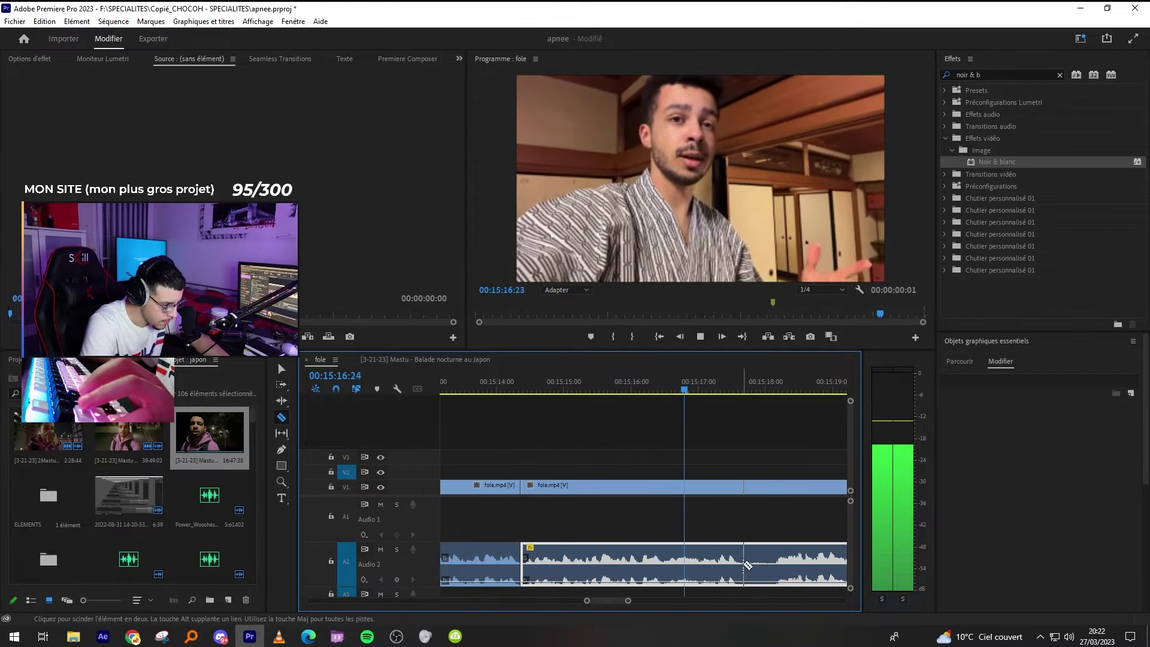
pyautogui.click(744, 565)
pyautogui.click(770, 564)
pyautogui.press('v')
pyautogui.click(754, 565)
pyautogui.hotkey('shift', 'Delete')
# Move the audio following the 00:15:17:20 cut to track A1 and split the clip near 00:15:19:00.
pyautogui.press('=')
pyautogui.press('Up')
pyautogui.moveTo(712, 552); pyautogui.dragTo(711, 530)
pyautogui.press('-')
pyautogui.press('c')
pyautogui.click(707, 516)
pyautogui.press('v')
pyautogui.press('-')
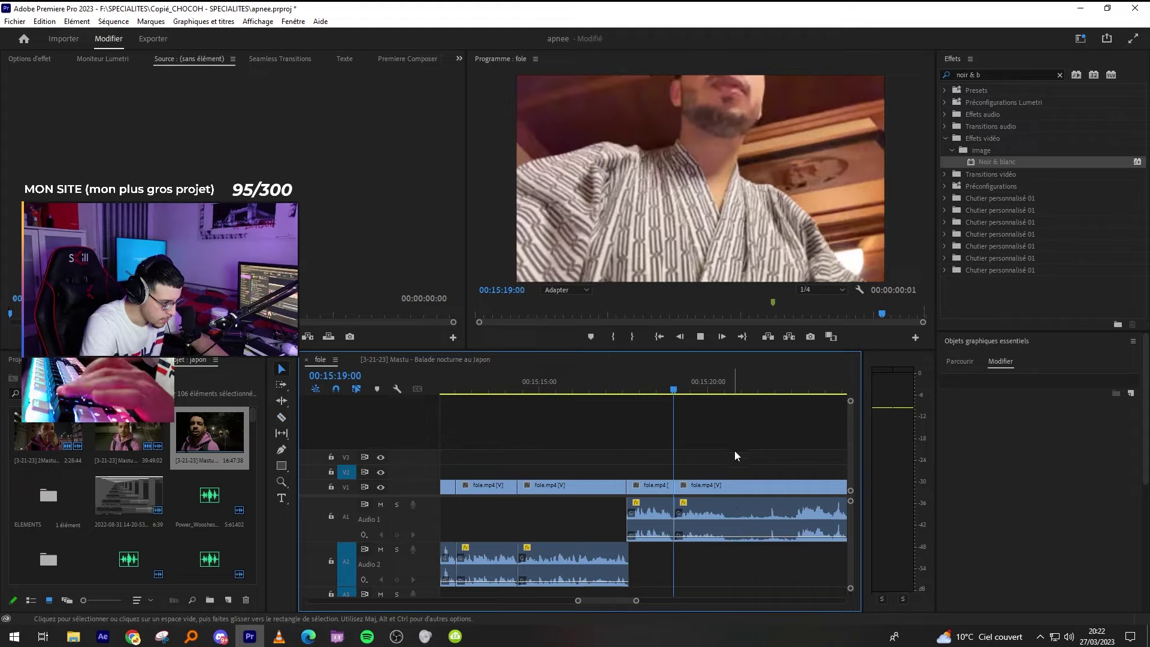
# Try another split of fole.mp4 shortly after 00:15:19:00 and undo it.
pyautogui.press('=')
pyautogui.press('=')
pyautogui.press('c')
pyautogui.click(680, 534)
pyautogui.press('v')
pyautogui.hotkey('ctrl', 'z')
# Move the audio following the 00:15:19:00 cut to track A2 and split the clip near 00:15:20:20.
pyautogui.moveTo(739, 527); pyautogui.dragTo(730, 572)
pyautogui.press('-')
pyautogui.press('-')
pyautogui.press('=')
pyautogui.press('c')
pyautogui.click(668, 569)
pyautogui.press('-')
pyautogui.press('-')
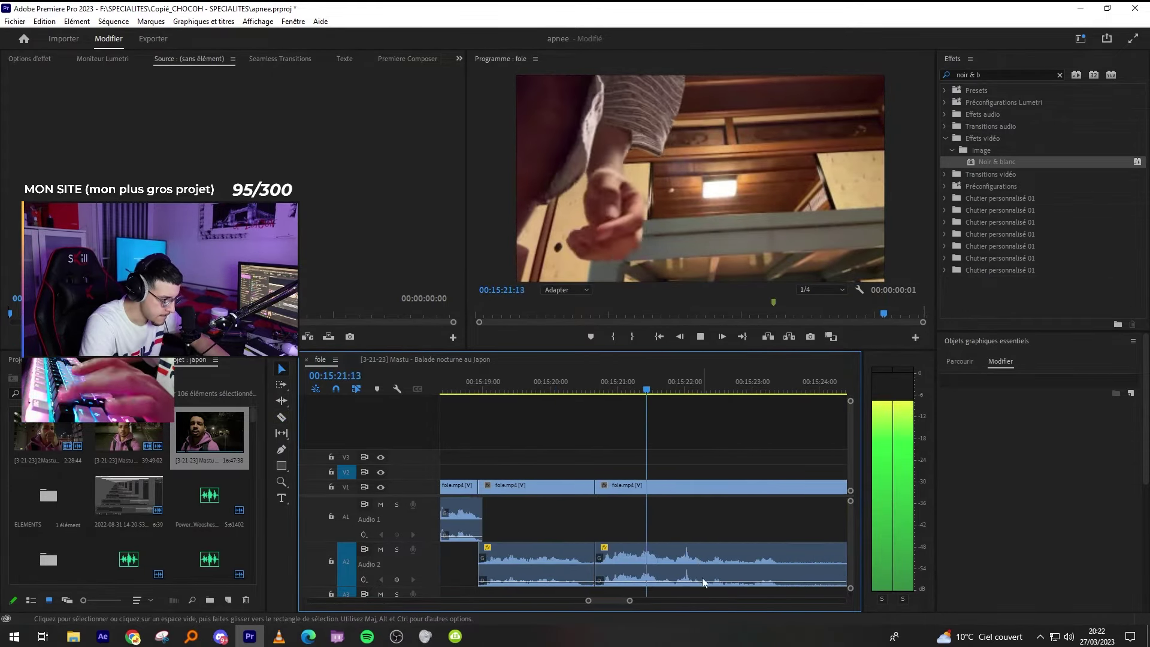
pyautogui.press('space')
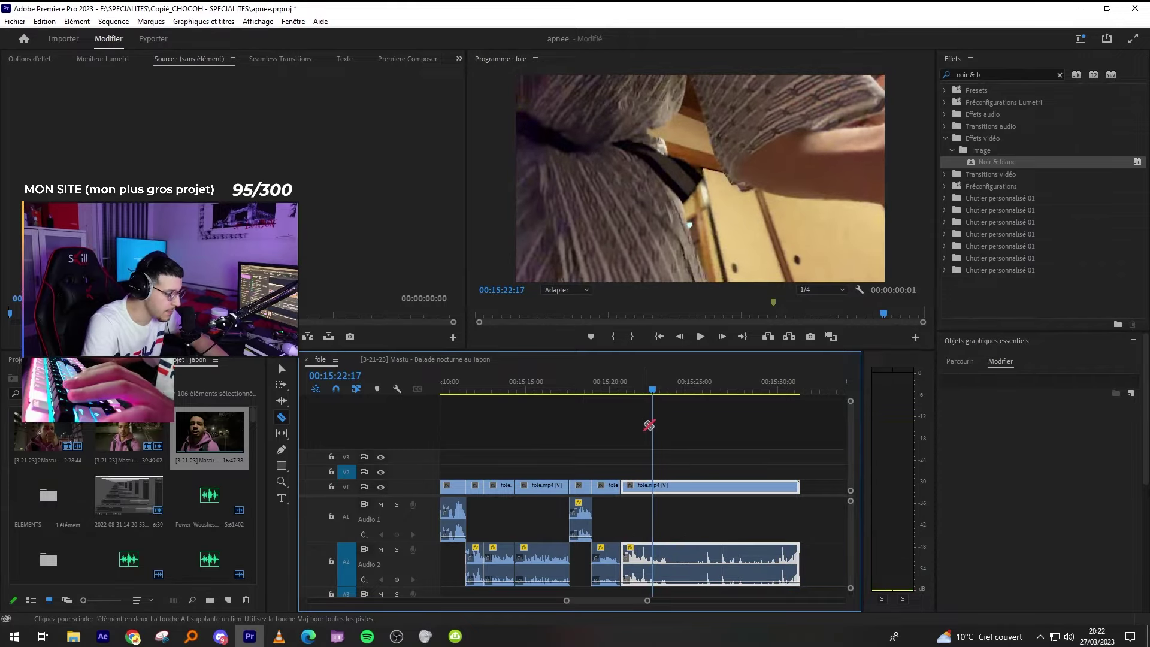
# Review the last fole.mp4 clip up to its end near 00:15:31 and replay it from about 00:15:21.
pyautogui.press('space')
pyautogui.click(773, 387)
pyautogui.press('space')
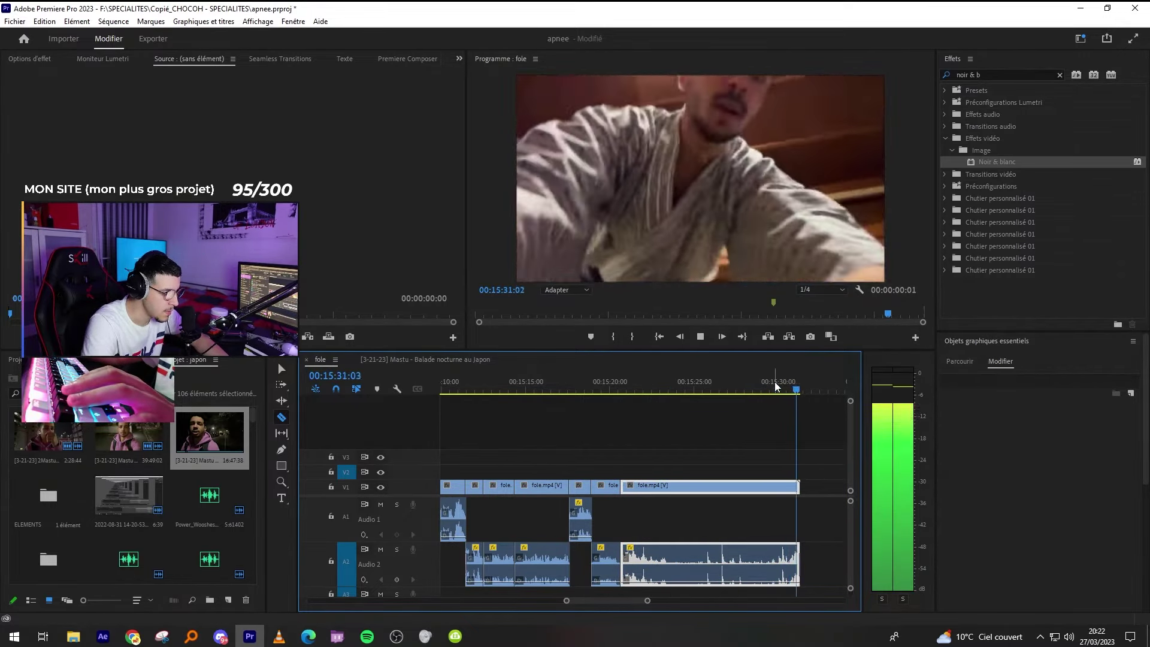
pyautogui.press('-')
pyautogui.press('-')
pyautogui.press('v')
pyautogui.click(554, 386)
pyautogui.press('=')
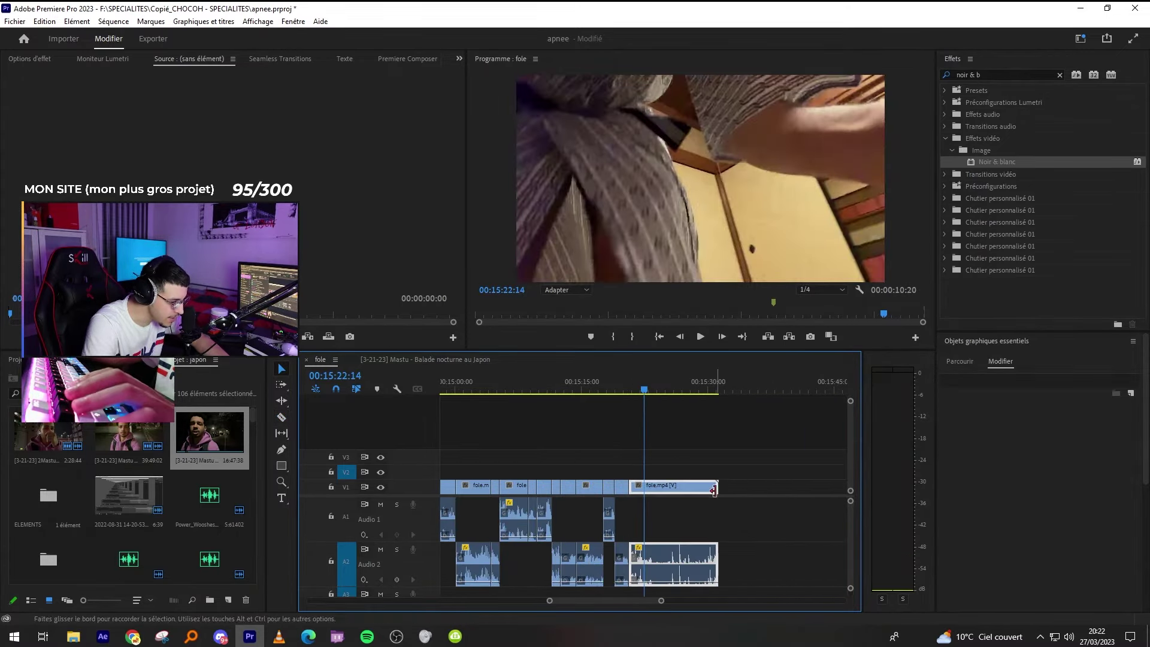
pyautogui.click(633, 387)
pyautogui.press('space')
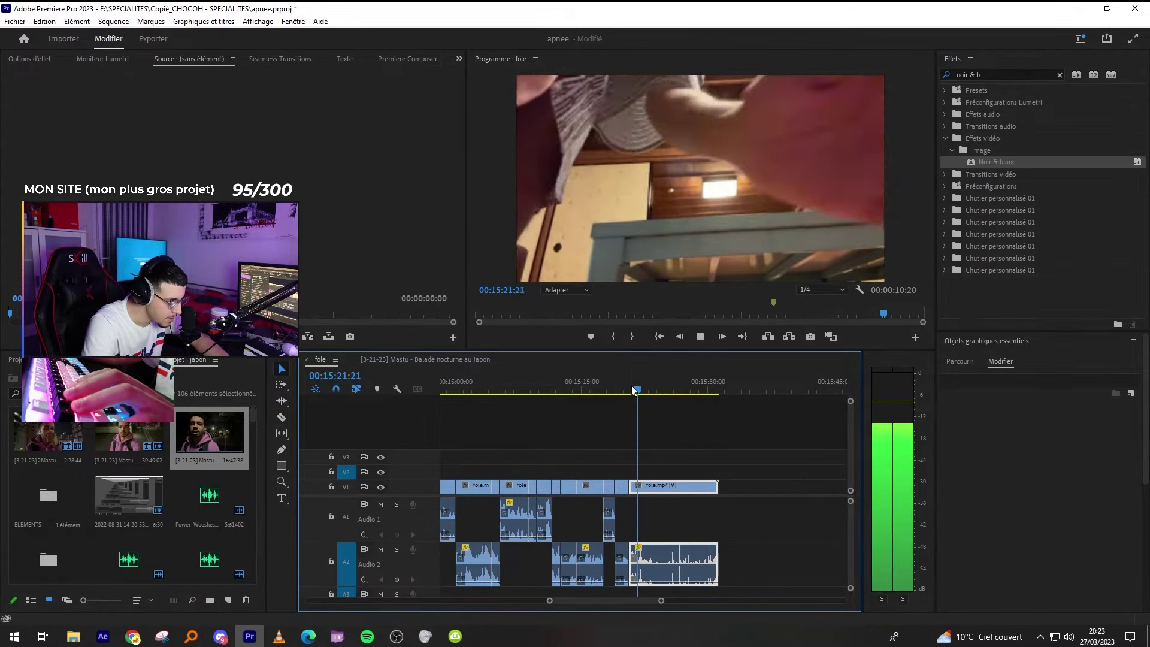
# Split the last fole.mp4 clip around the unwanted passage near 00:15:24:16 and ripple delete that passage.
pyautogui.hotkey('ctrl', 'z')
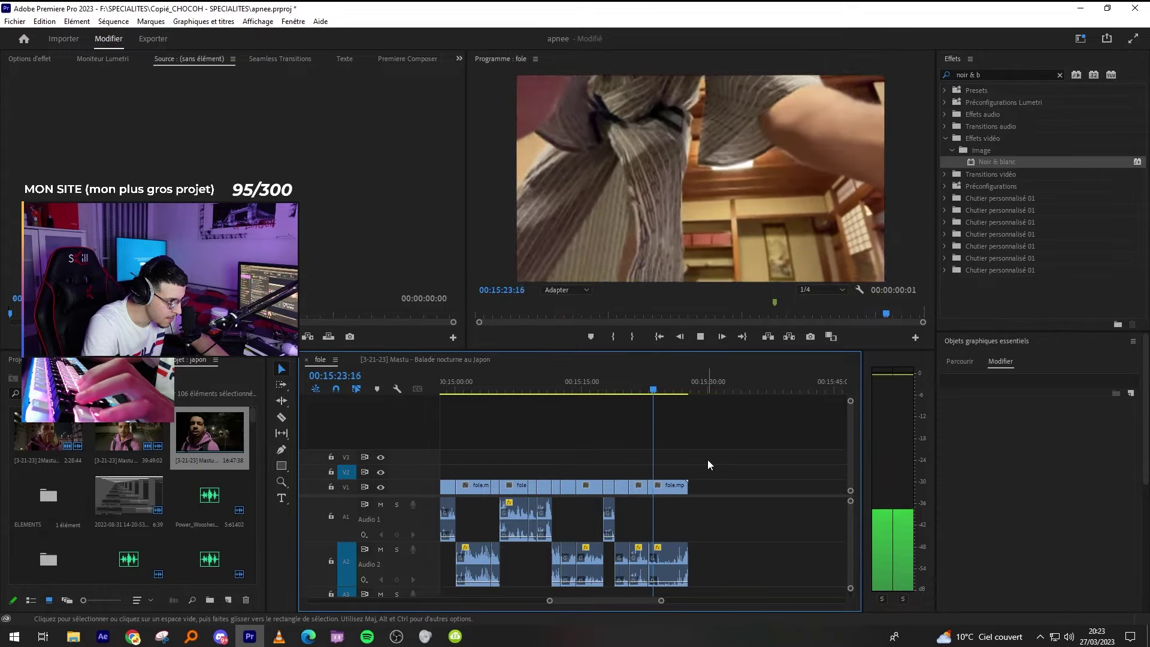
pyautogui.press('=')
pyautogui.press('c')
pyautogui.click(653, 484)
pyautogui.click(701, 487)
pyautogui.press('v')
pyautogui.click(690, 487)
pyautogui.hotkey('shift', 'Delete')
# Replay the ending across the newest cut through to the end of the footage and save the project.
pyautogui.press('space')
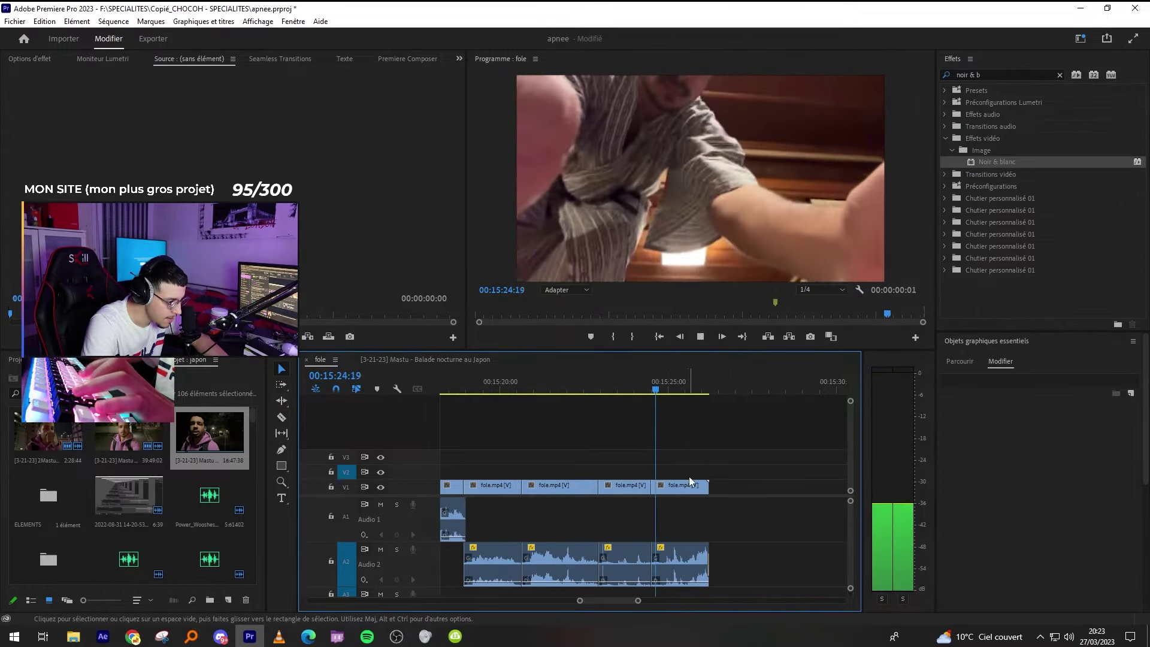
pyautogui.click(764, 469)
pyautogui.press('space')
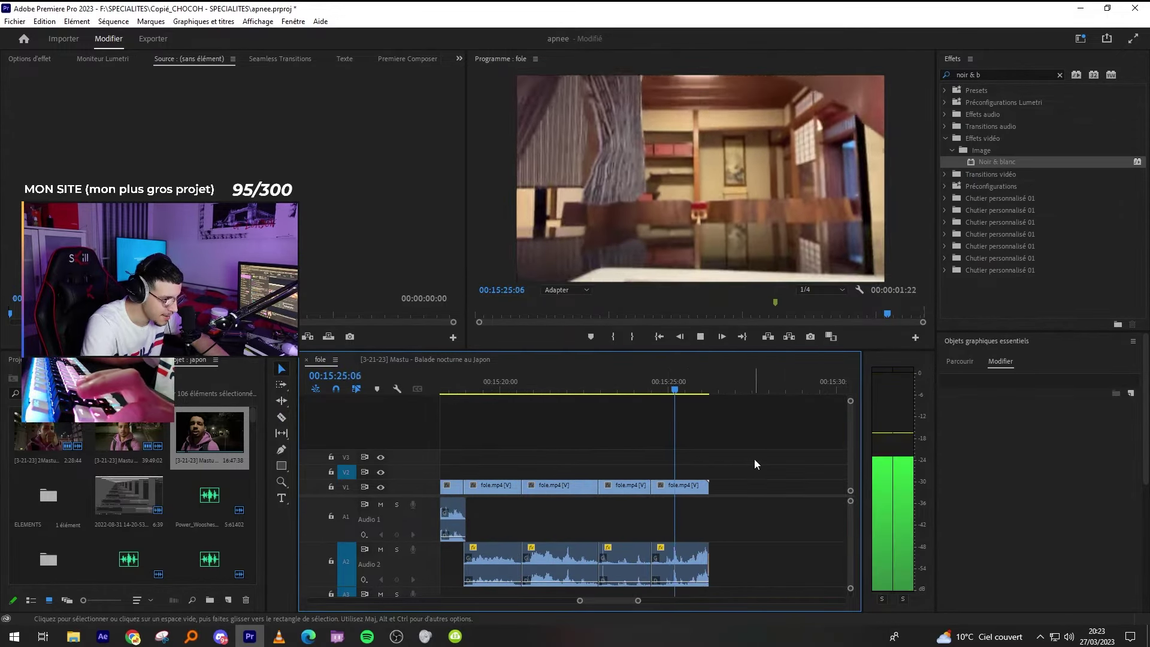
pyautogui.press('space')
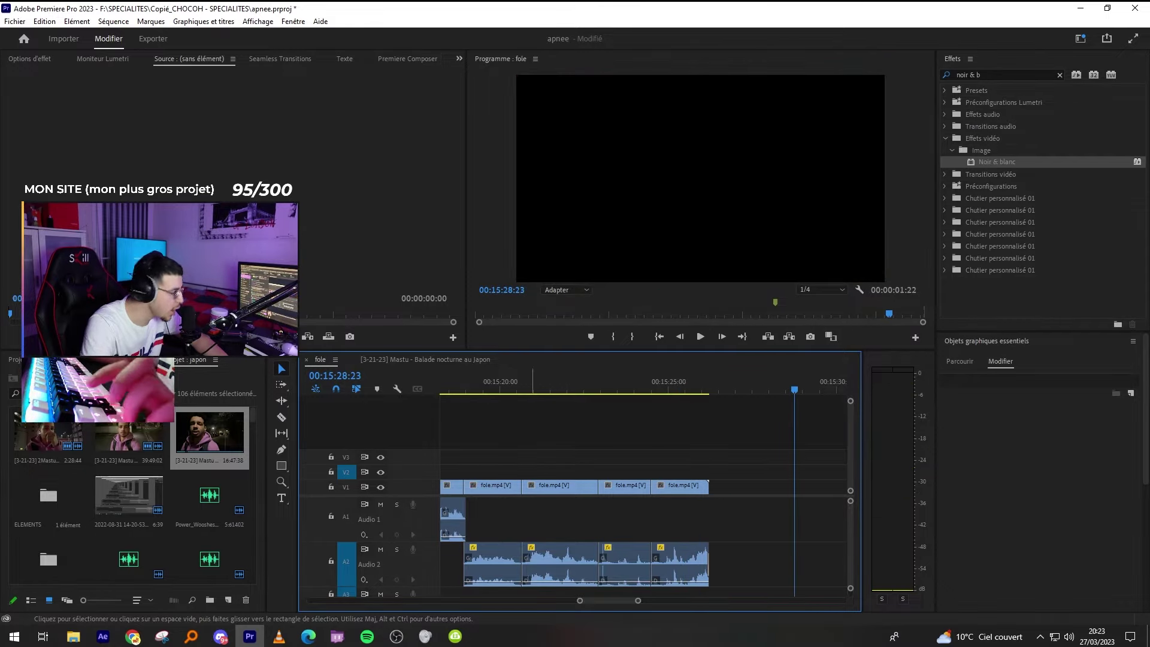
pyautogui.hotkey('ctrl', 's')
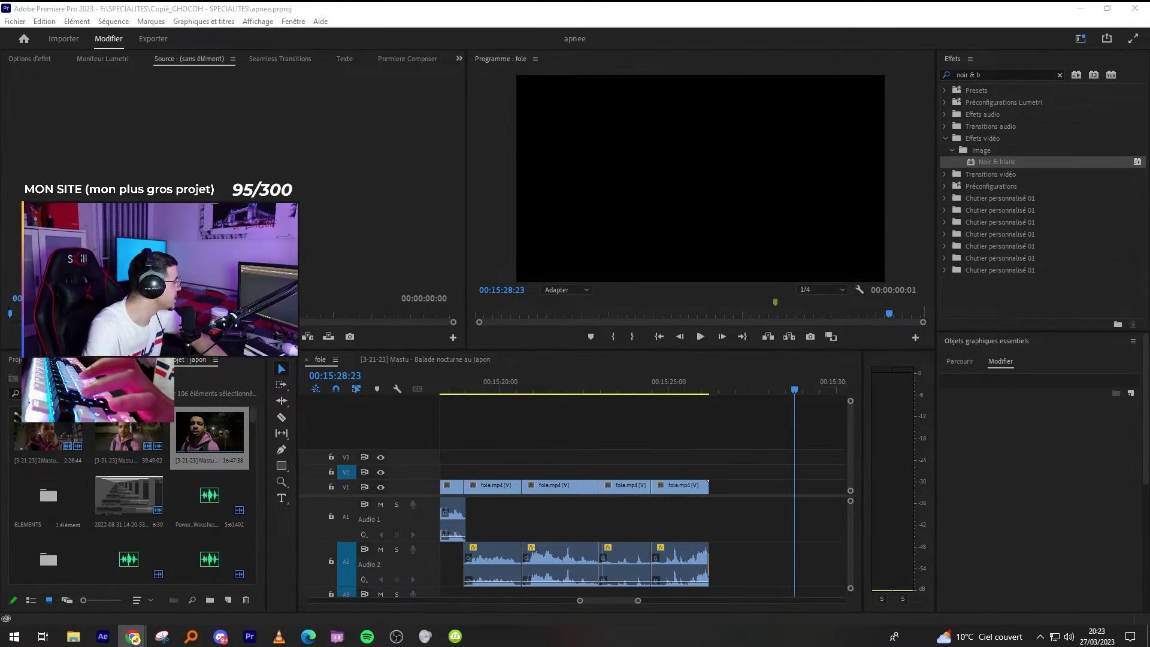
# Switch to Instagram in Chrome, browse the row of stories and open Mastu's story.
pyautogui.moveTo(1149, 72); pyautogui.dragTo(775, 5)
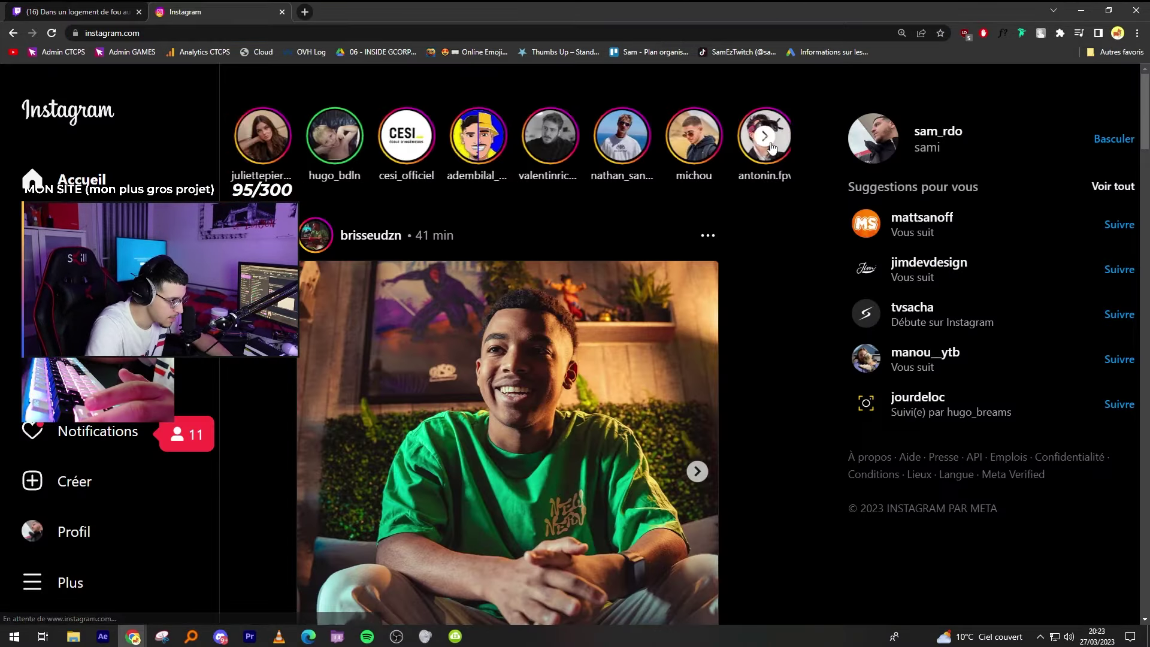
pyautogui.click(770, 144)
pyautogui.click(770, 144)
pyautogui.click(770, 144)
pyautogui.click(770, 144)
pyautogui.click(771, 143)
pyautogui.click(601, 144)
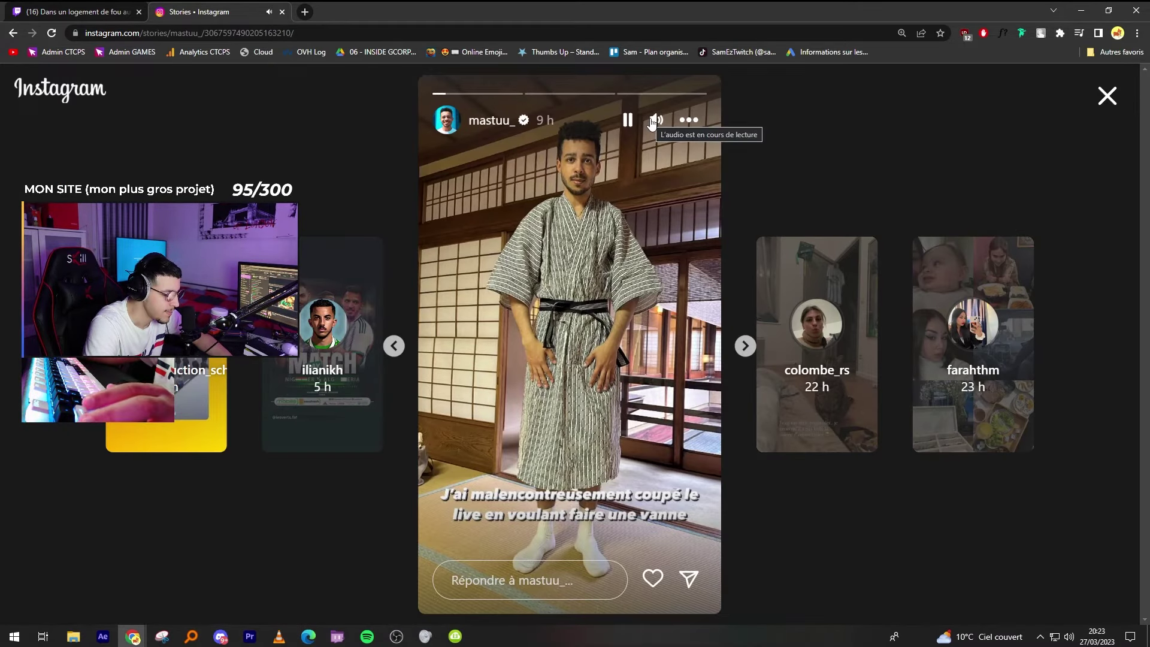
# View the three slides of Mastu's Instagram story, pausing on the first one, and close the story viewer.
pyautogui.click(689, 248)
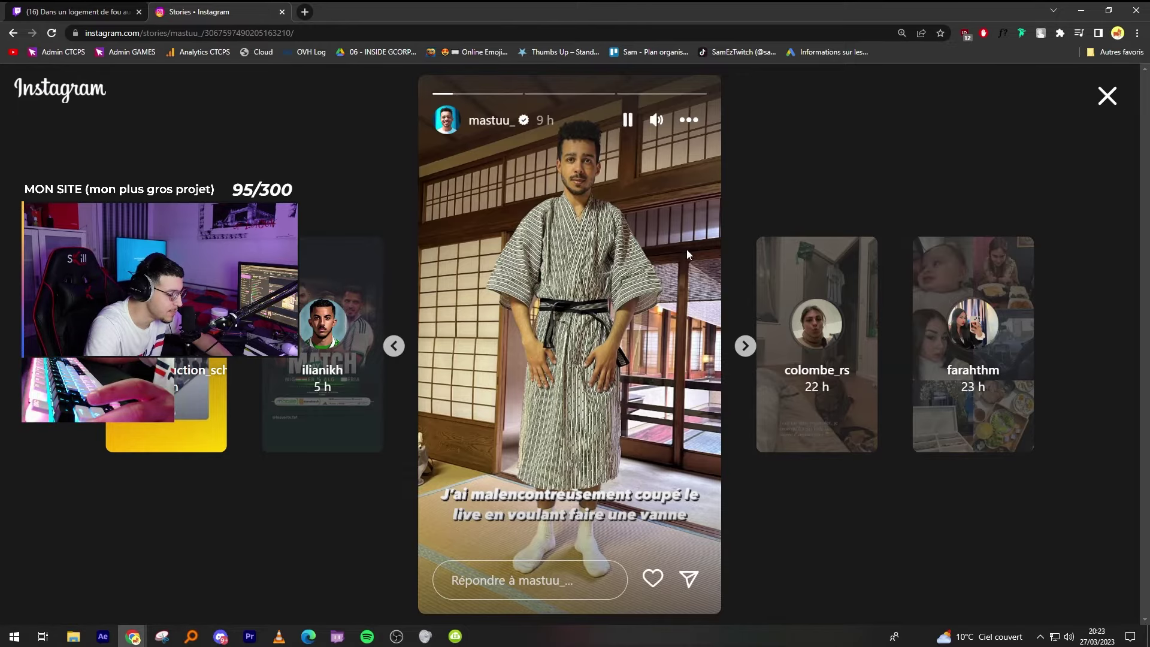
pyautogui.press('space')
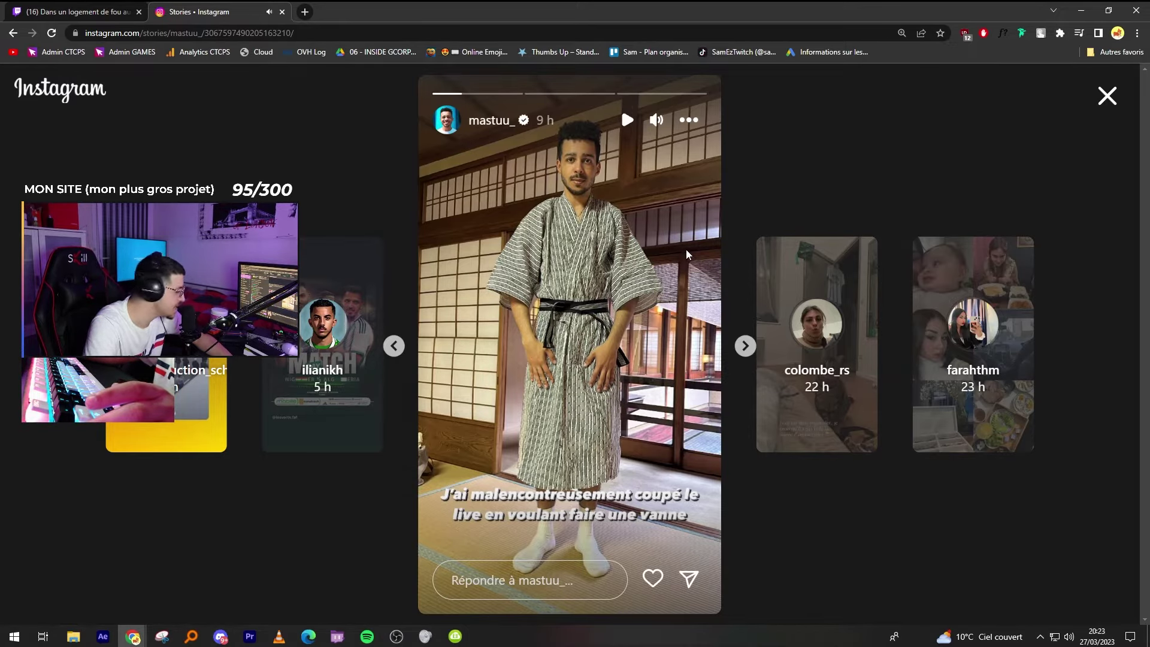
pyautogui.click(745, 346)
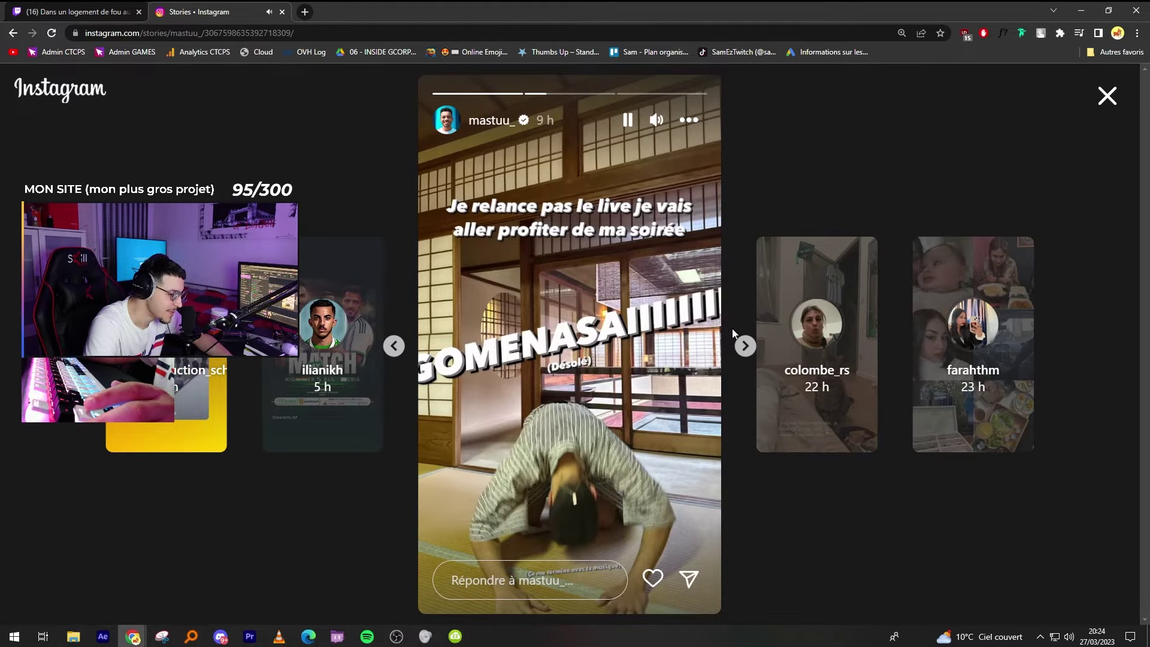
pyautogui.click(742, 347)
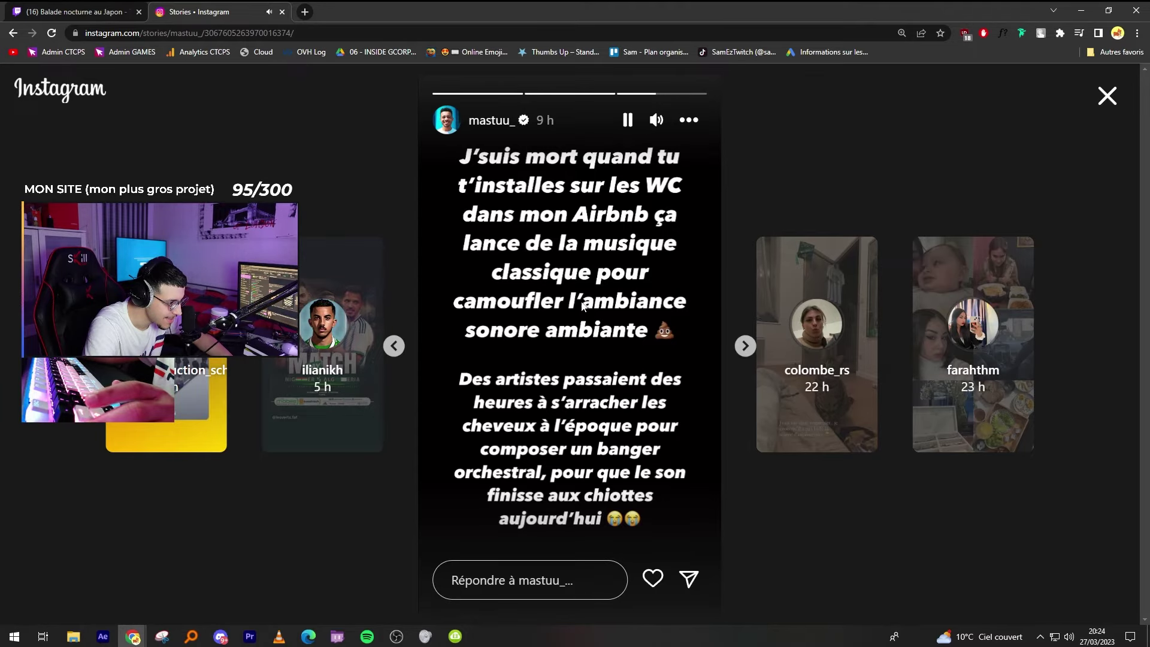
pyautogui.click(1107, 96)
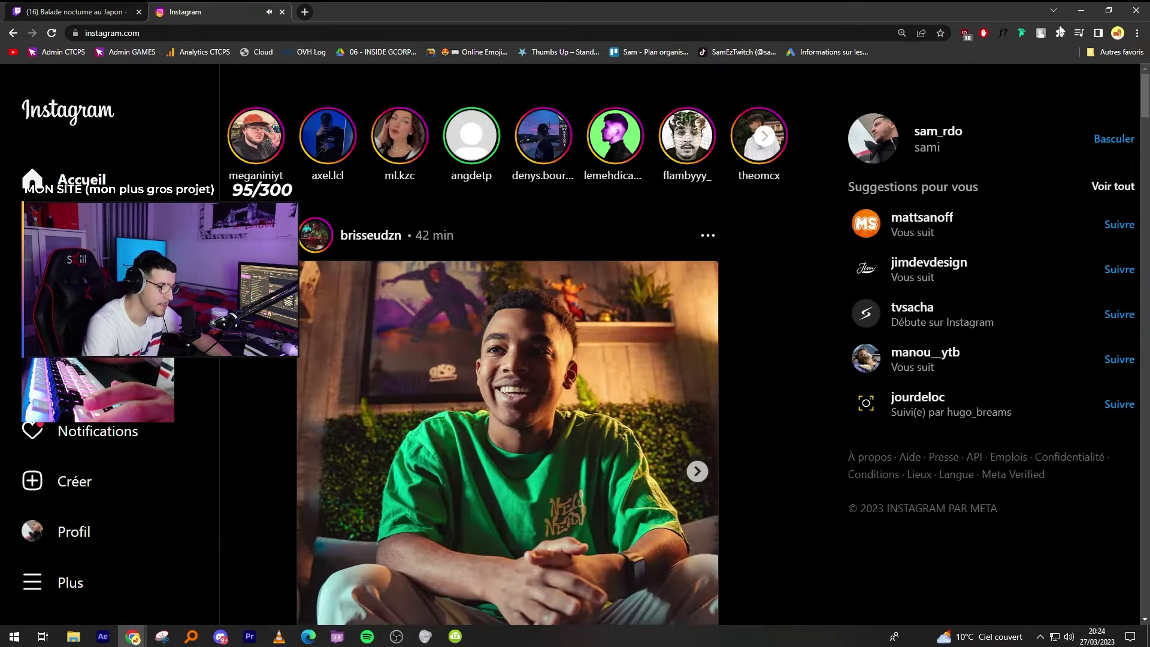
# Return to Premiere Pro and place the playhead at the end of the last fole.mp4 clip, ahead of the outro.
pyautogui.click(1081, 10)
pyautogui.click(390, 433)
pyautogui.press('Up')
pyautogui.press('-')
pyautogui.press('-')
pyautogui.press('-')
pyautogui.press('-')
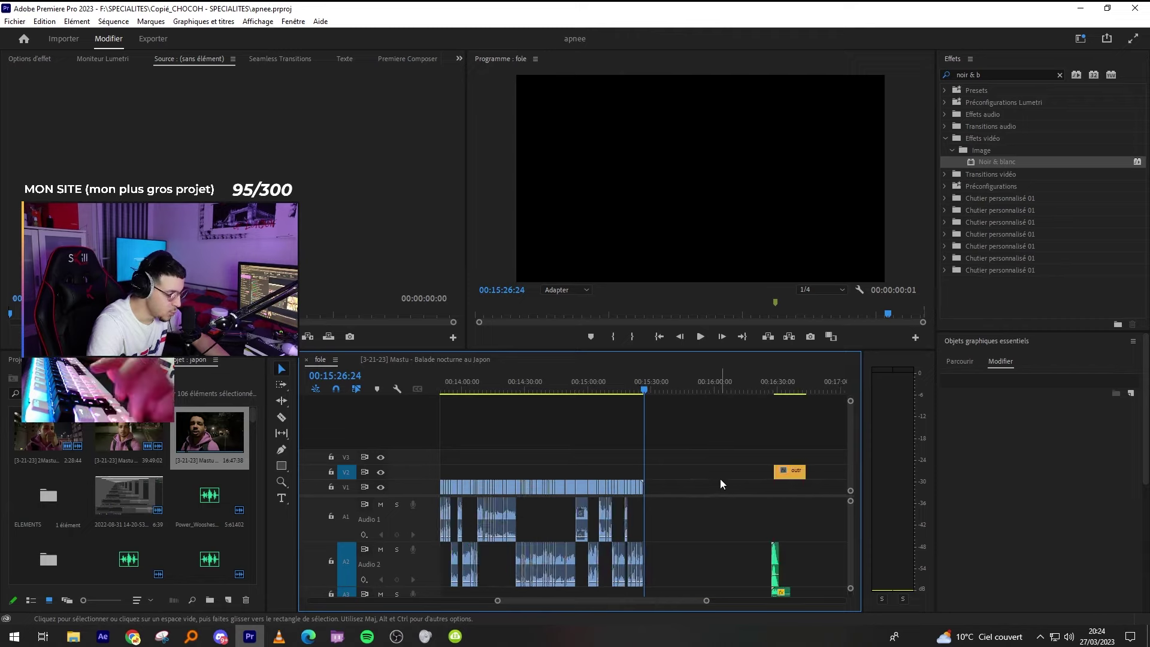
# Move the outro video and its audio clips earlier to about 00:15:35, closer to the last footage clip, and save the project.
pyautogui.scroll(-1, 730, 515)
pyautogui.moveTo(767, 452); pyautogui.dragTo(803, 564)
pyautogui.moveTo(789, 502); pyautogui.dragTo(674, 502)
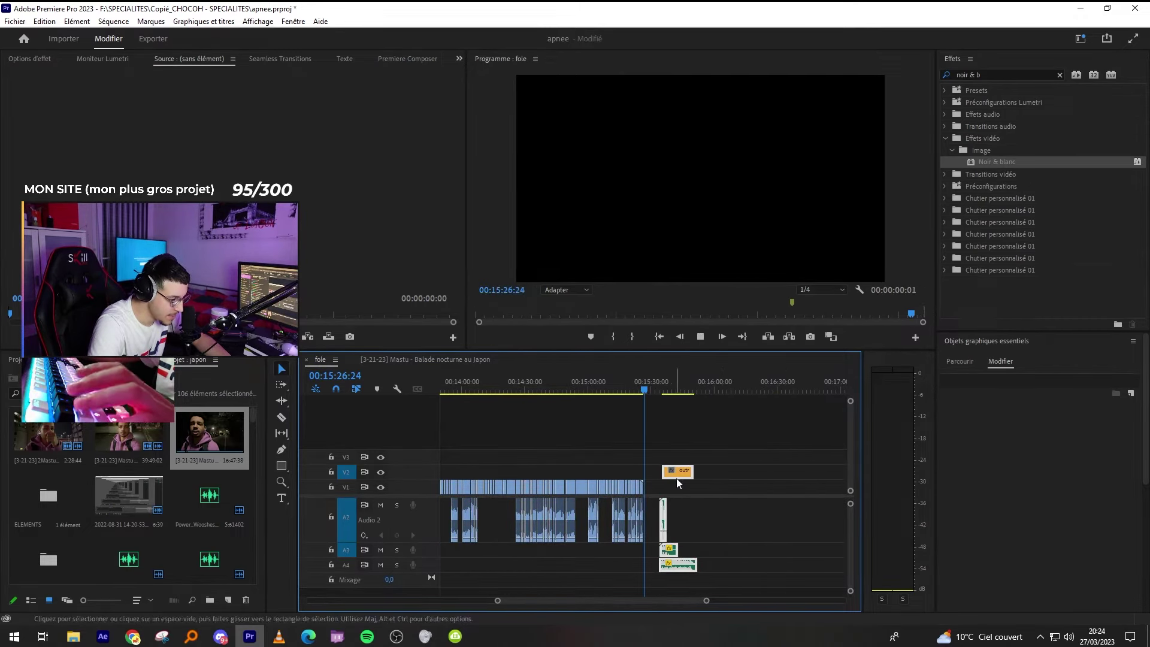
pyautogui.press('=')
pyautogui.press('=')
pyautogui.click(770, 384)
pyautogui.hotkey('ctrl', 's')
pyautogui.click(634, 387)
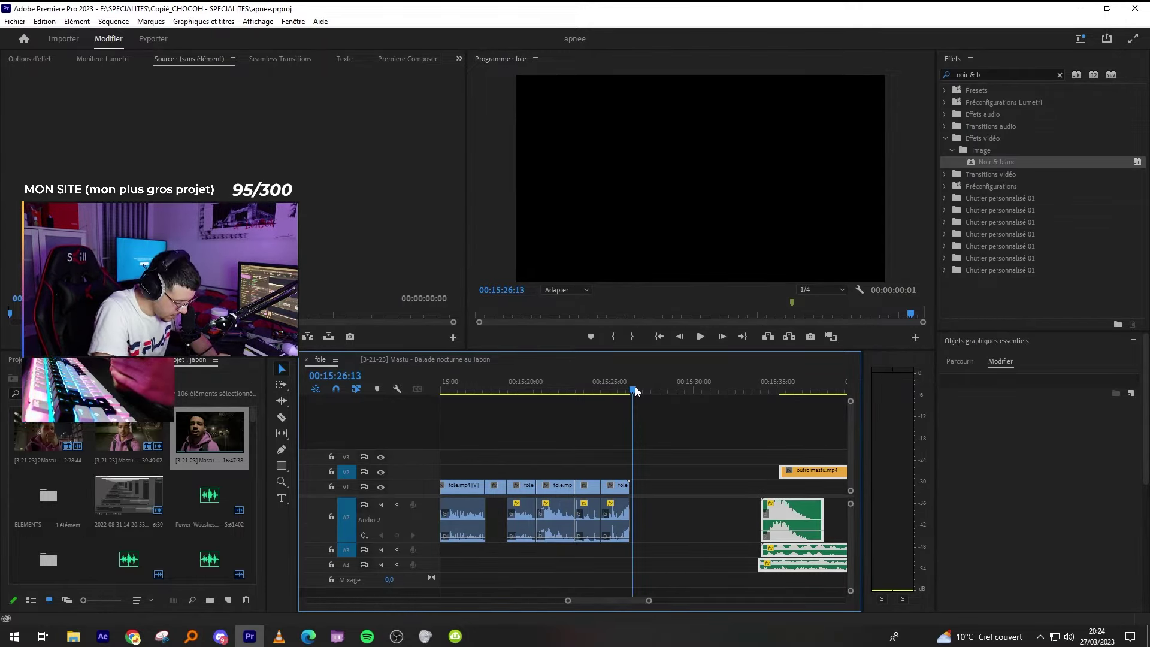
# Switch to Discord and look through the latest posts in the bienvenue channel.
pyautogui.hotkey('alt', 'Tab')
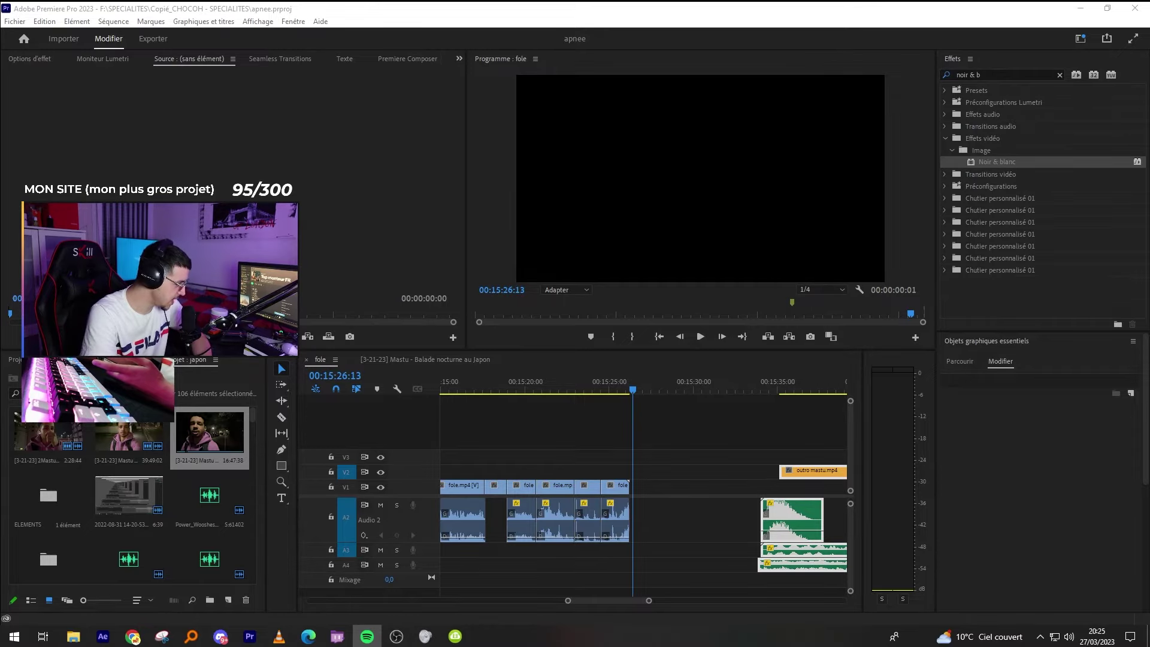
pyautogui.click(221, 636)
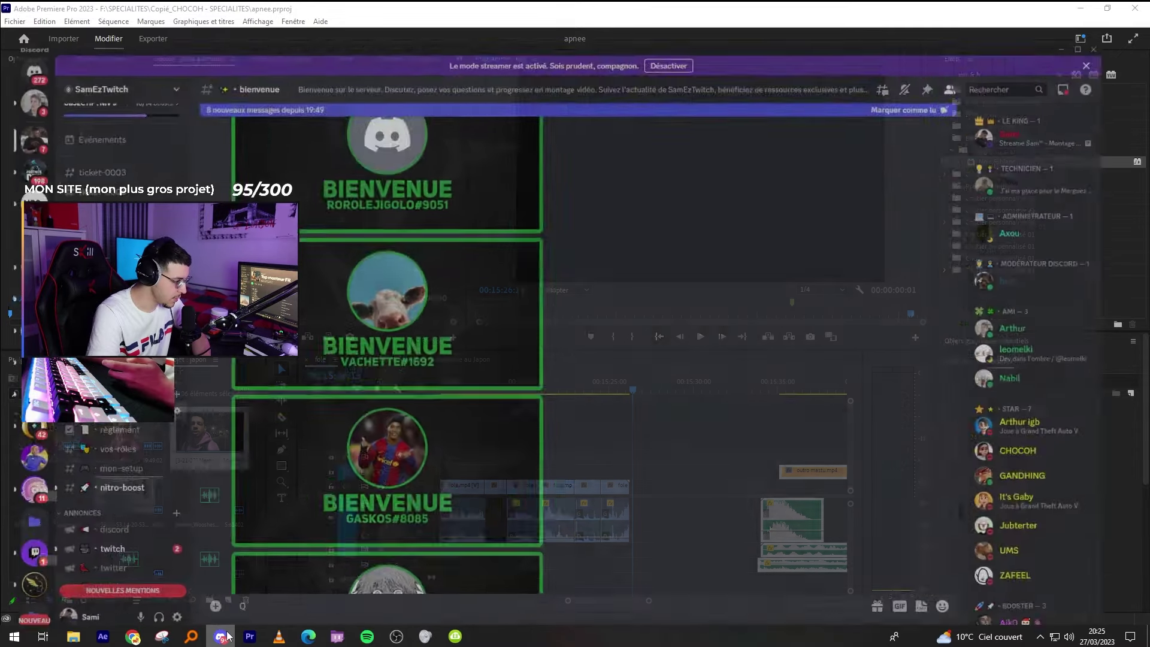
pyautogui.scroll(-7, 629, 350)
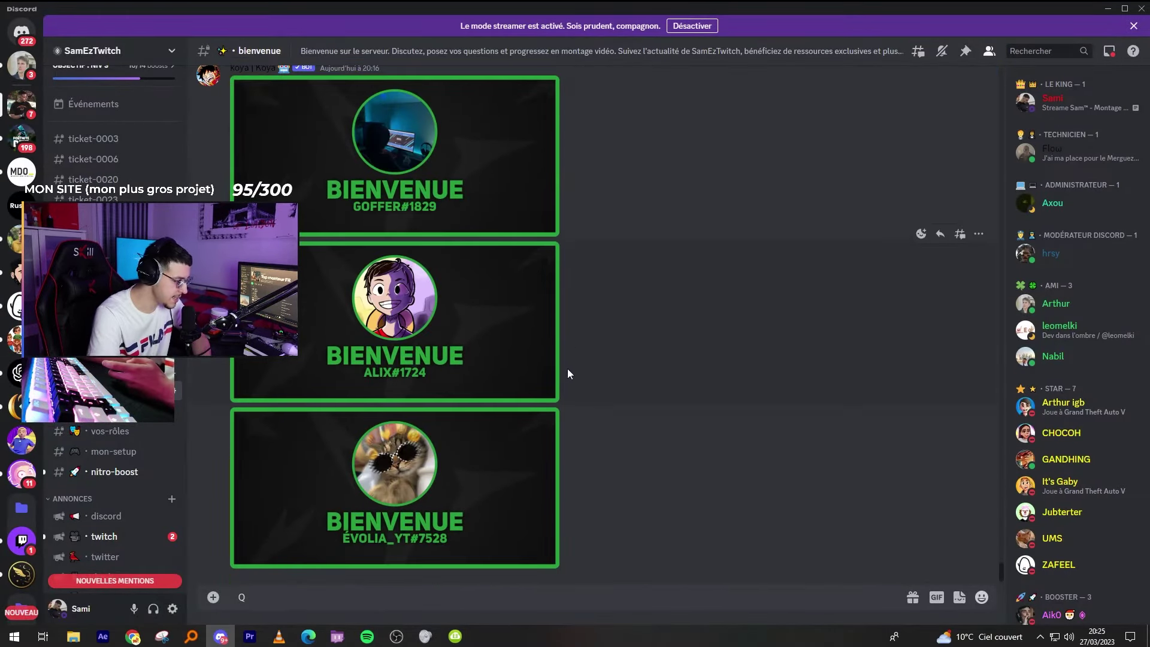
pyautogui.scroll(3, 472, 485)
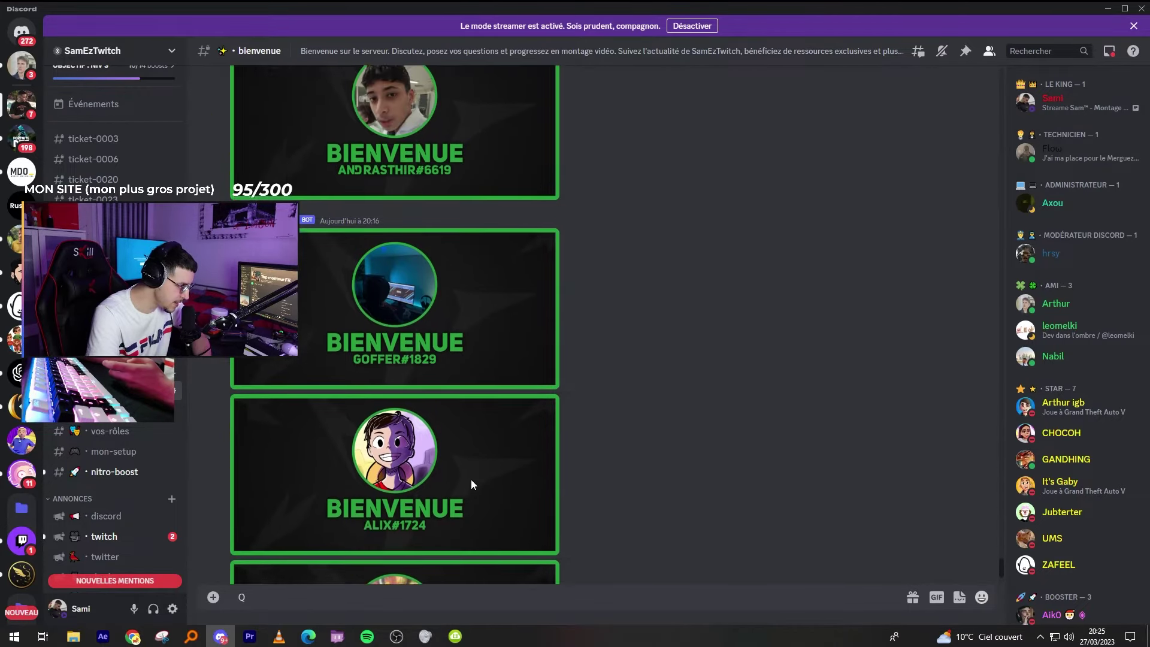
pyautogui.hotkey('alt', 'Tab')
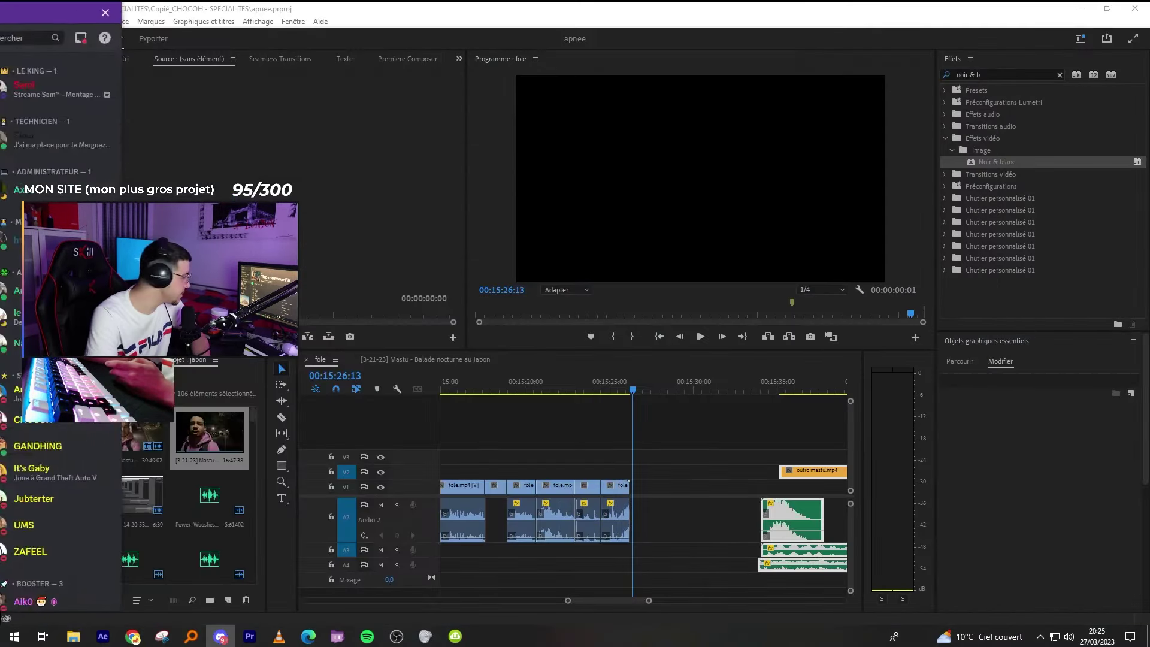
# Switch to the browser, bring its window further into view, and save the IMG_9032.jpg picture to disk.
pyautogui.hotkey('alt', 'Tab')
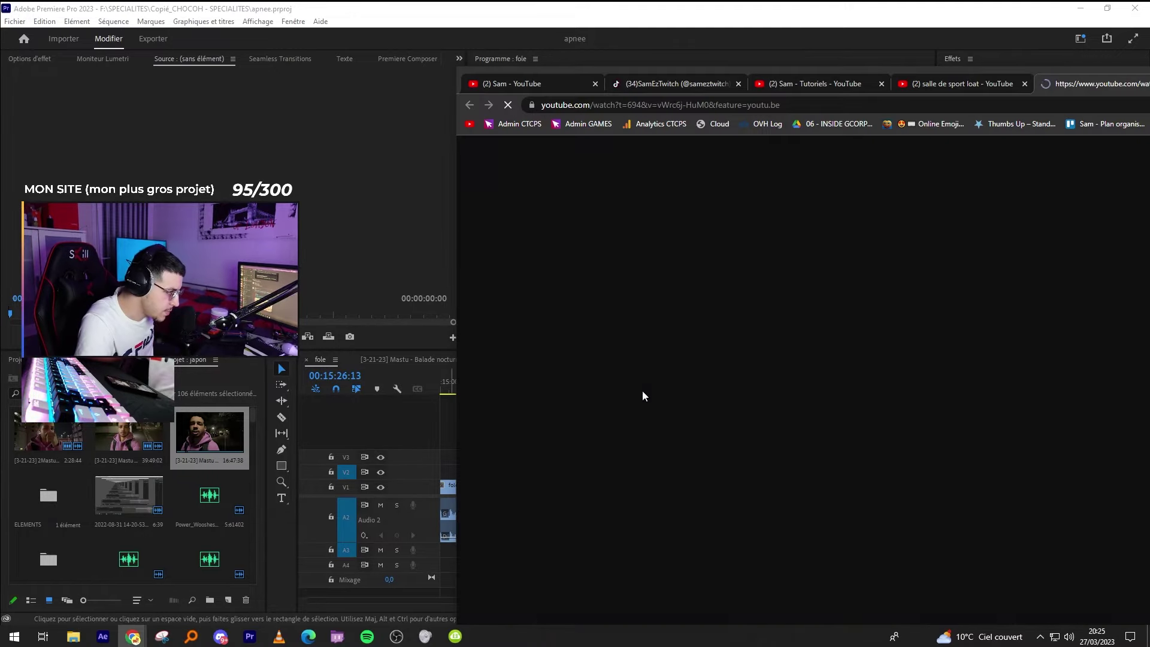
pyautogui.moveTo(1048, 73); pyautogui.dragTo(911, 65)
pyautogui.moveTo(499, 520)
pyautogui.moveTo(526, 520); pyautogui.dragTo(538, 520)
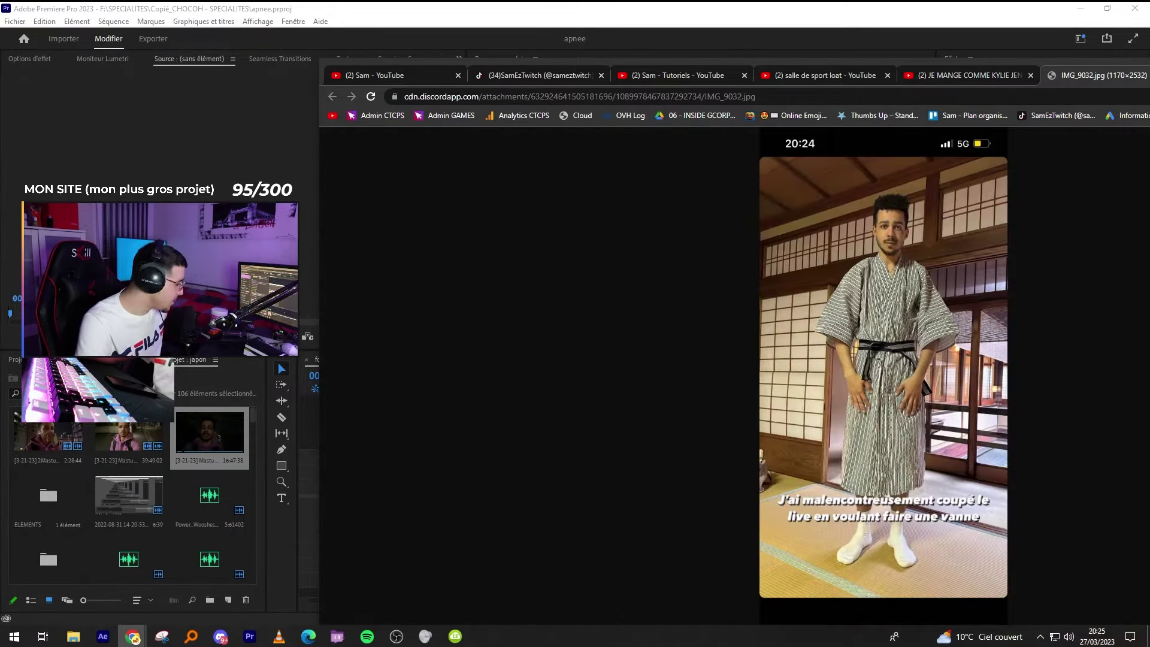
pyautogui.rightClick(826, 269)
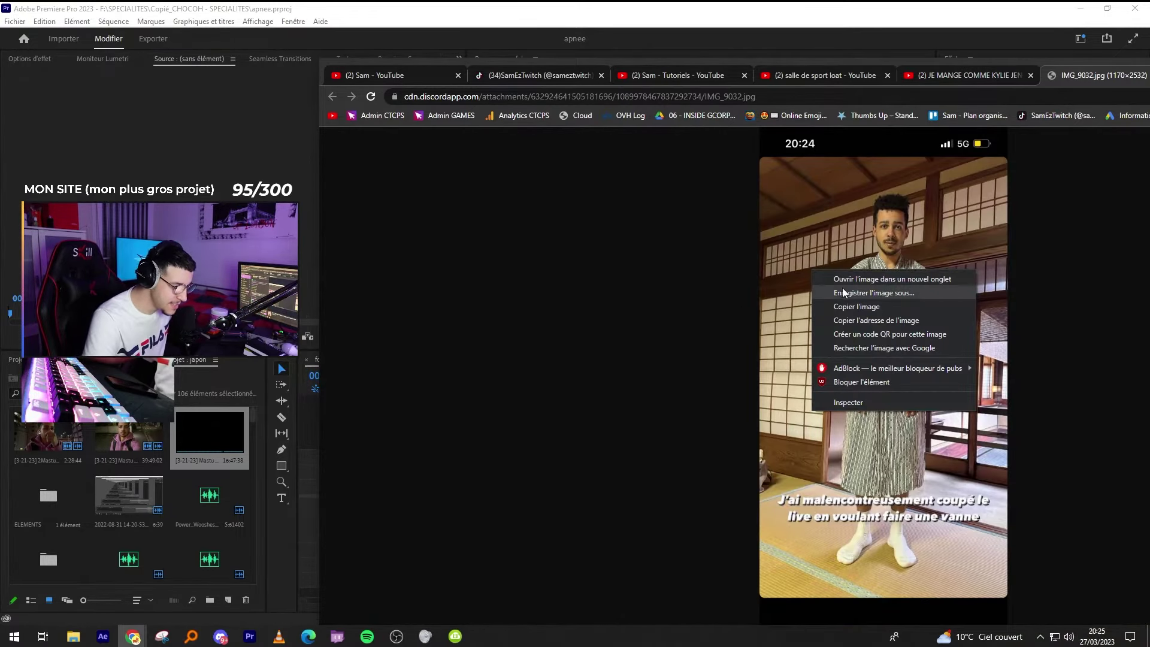
pyautogui.click(851, 291)
pyautogui.press('Return')
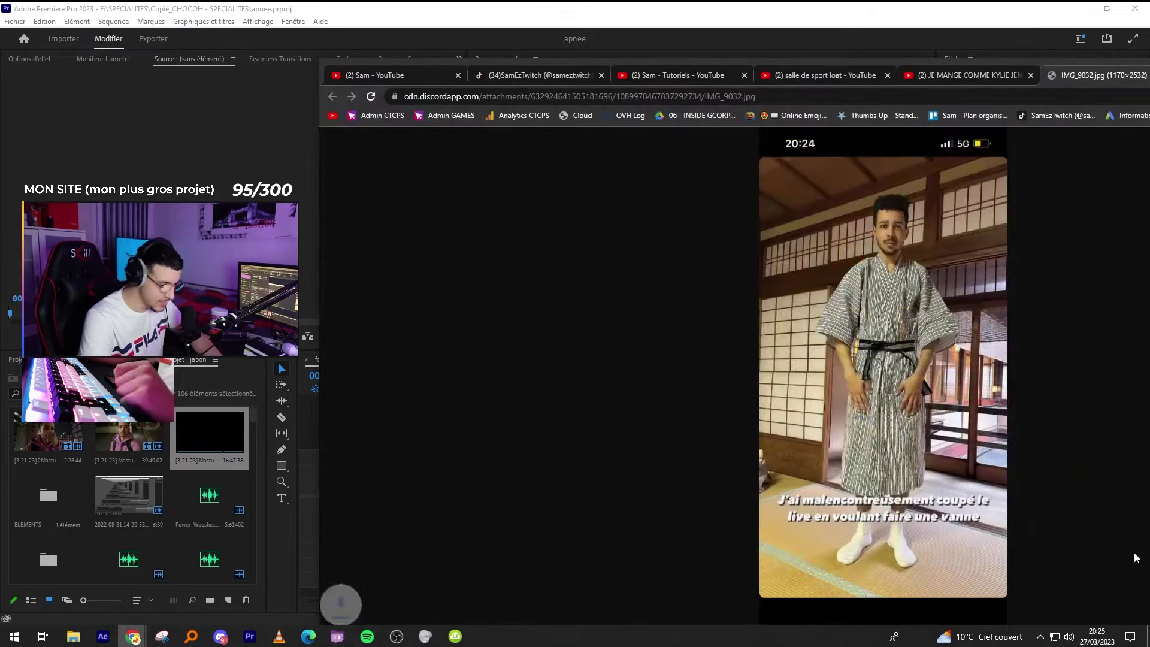
# Import IMG_9032.jpg from the file explorer onto V2 of the fole sequence, directly after the last footage clip.
pyautogui.hotkey('alt', 'Tab')
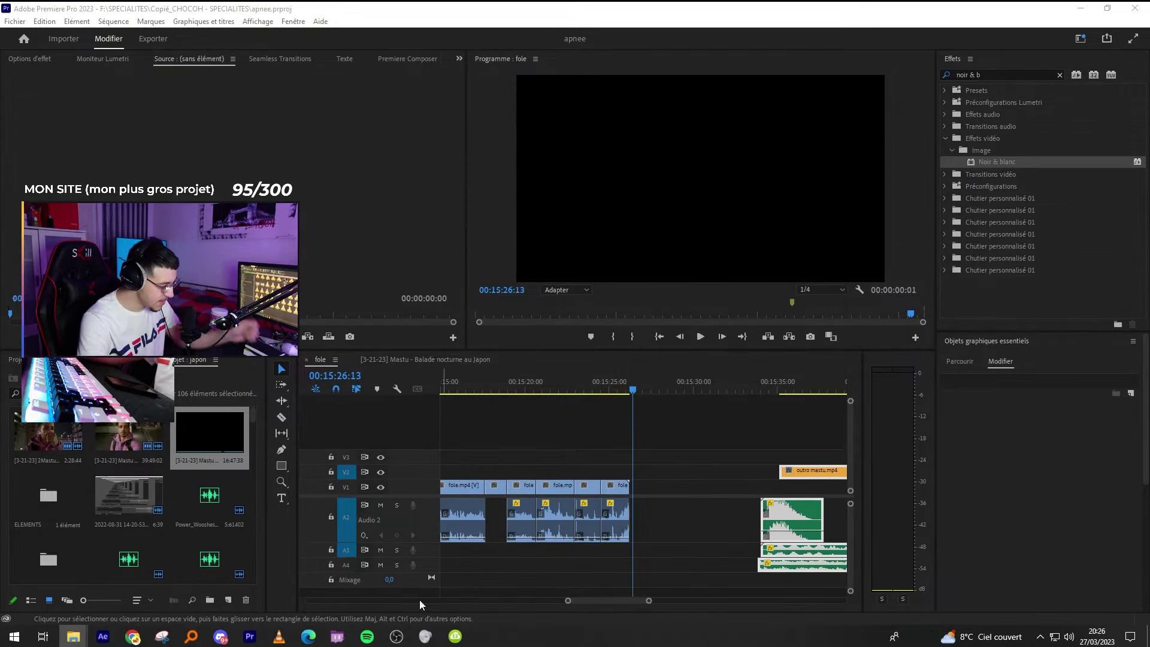
pyautogui.moveTo(321, 604); pyautogui.dragTo(671, 477)
pyautogui.press('=')
pyautogui.press('=')
pyautogui.press('=')
pyautogui.press('-')
pyautogui.press('-')
pyautogui.rightClick(709, 487)
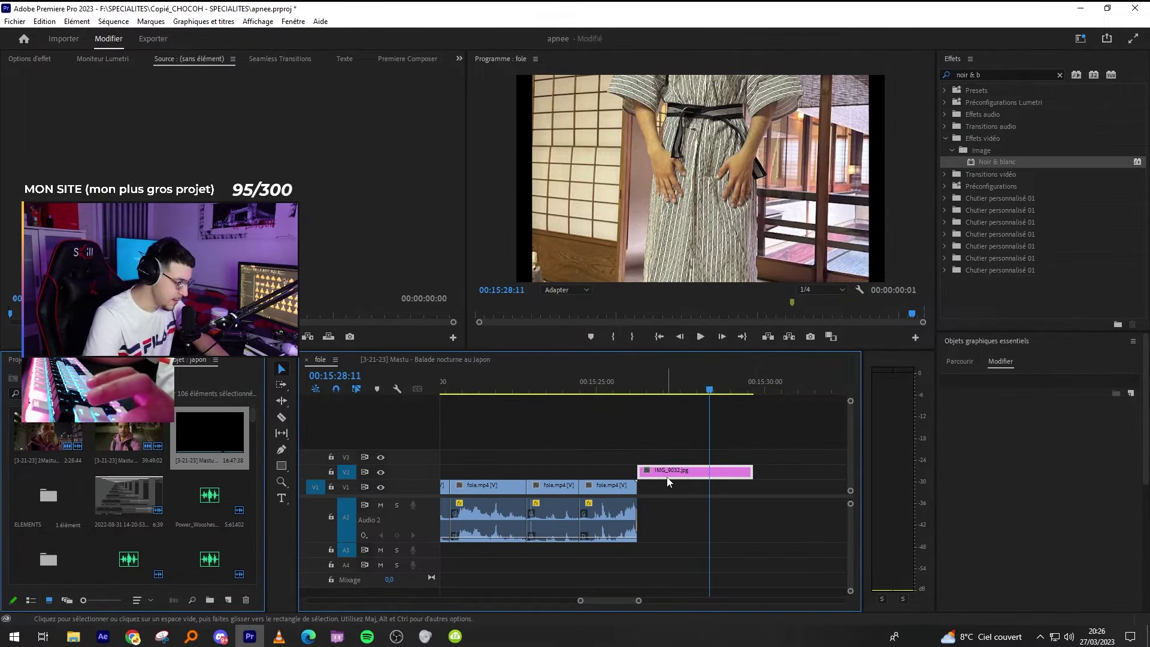
# Set the image's scale to 38, position to 640, 393.5 and rotation to 1.4°, with keyframes at the clip's start.
pyautogui.click(679, 389)
pyautogui.click(33, 59)
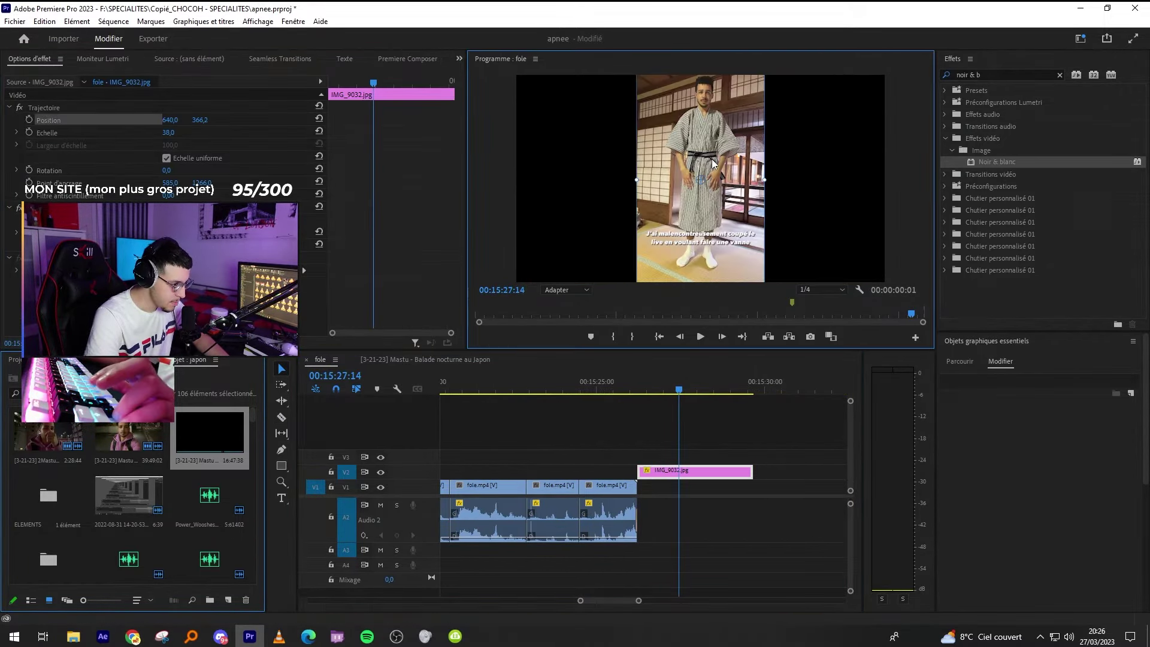
pyautogui.moveTo(712, 161); pyautogui.dragTo(715, 168)
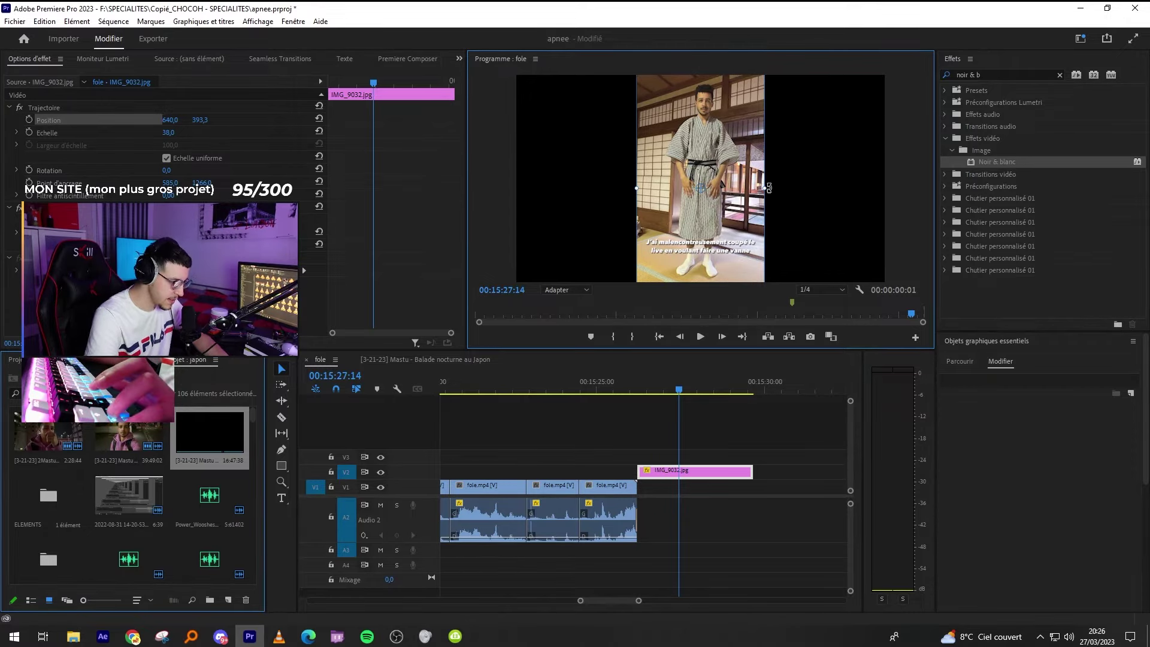
pyautogui.moveTo(773, 188); pyautogui.dragTo(777, 190)
pyautogui.moveTo(373, 83); pyautogui.dragTo(243, 99)
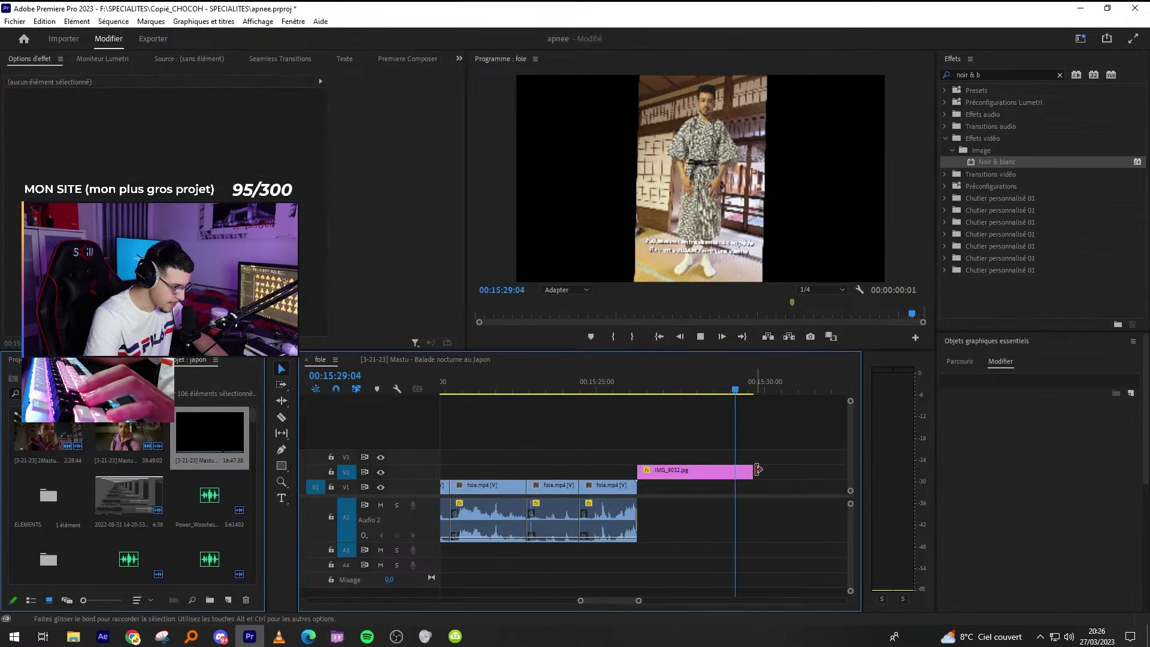
# Add scale and rotation keyframes at the image clip's end for a slight zoom and tilt, and play the animation.
pyautogui.press('space')
pyautogui.click(732, 474)
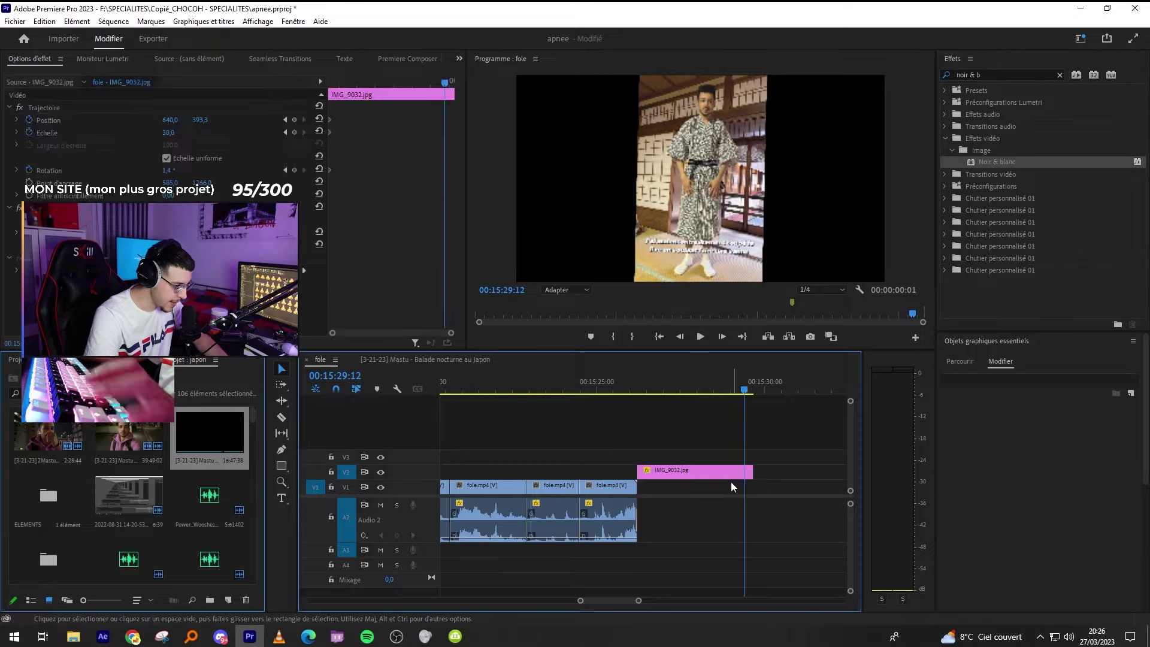
pyautogui.click(124, 113)
pyautogui.click(124, 111)
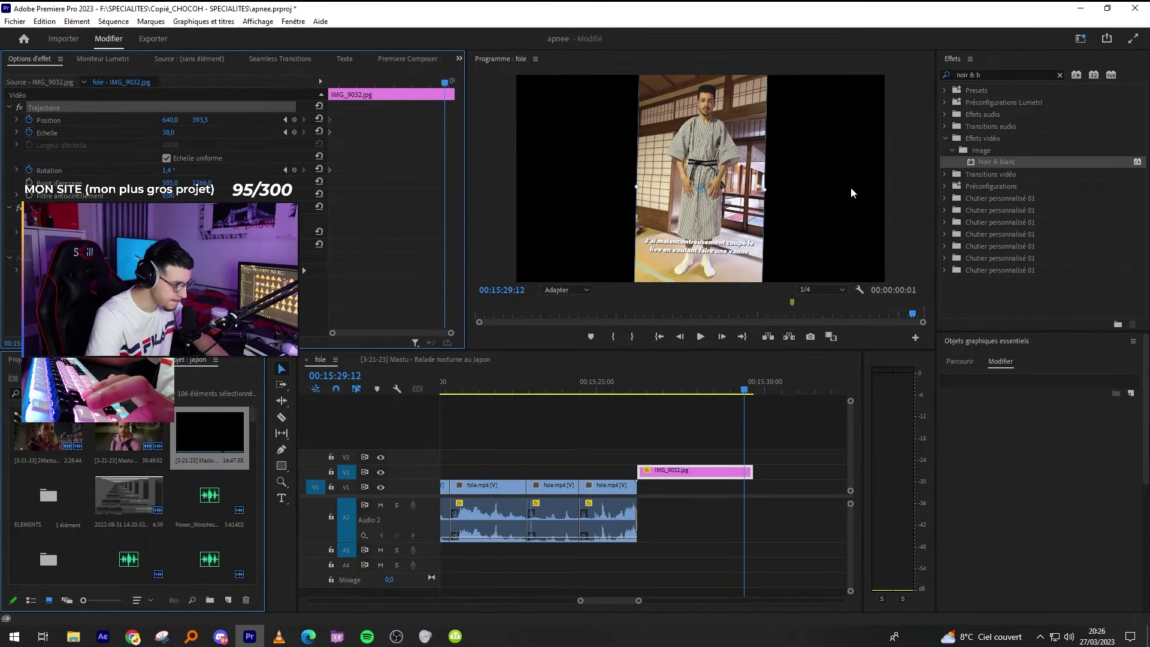
pyautogui.moveTo(767, 189); pyautogui.dragTo(771, 186)
pyautogui.moveTo(444, 132); pyautogui.dragTo(458, 146)
pyautogui.press('Up')
pyautogui.press('space')
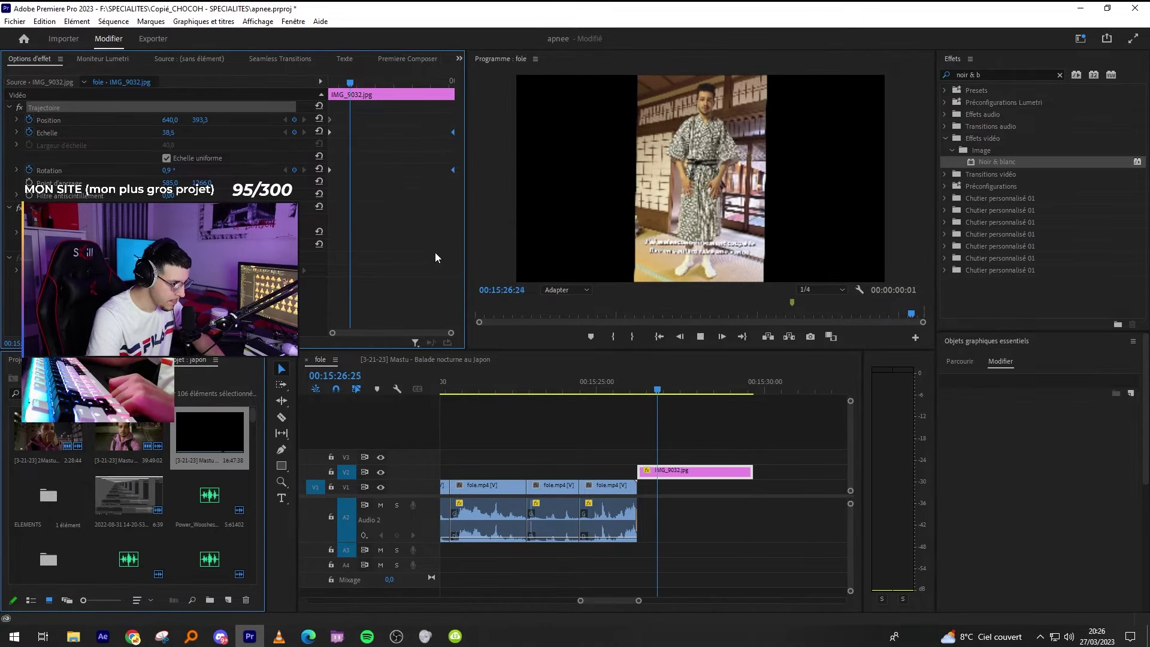
# Duplicate the image clip onto V1, nest the copy, and scale the nest to 330.6 so it fills the frame.
pyautogui.click(699, 458)
pyautogui.moveTo(699, 471); pyautogui.dragTo(695, 489)
pyautogui.press('n')
pyautogui.press('Return')
pyautogui.click(624, 195)
pyautogui.moveTo(518, 178); pyautogui.dragTo(102, 179)
# Find the Flou gaussien effect and apply it to the nested background clip on V1.
pyautogui.moveTo(994, 75); pyautogui.dragTo(917, 71)
pyautogui.write('flou gauss')
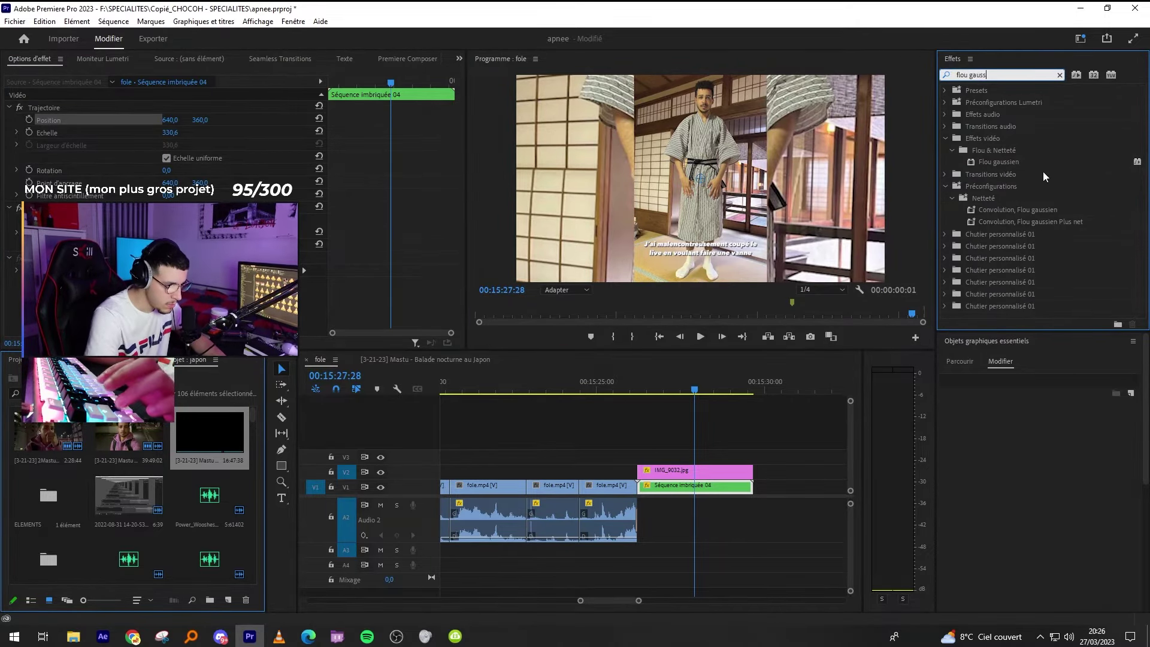
pyautogui.moveTo(999, 161); pyautogui.dragTo(623, 486)
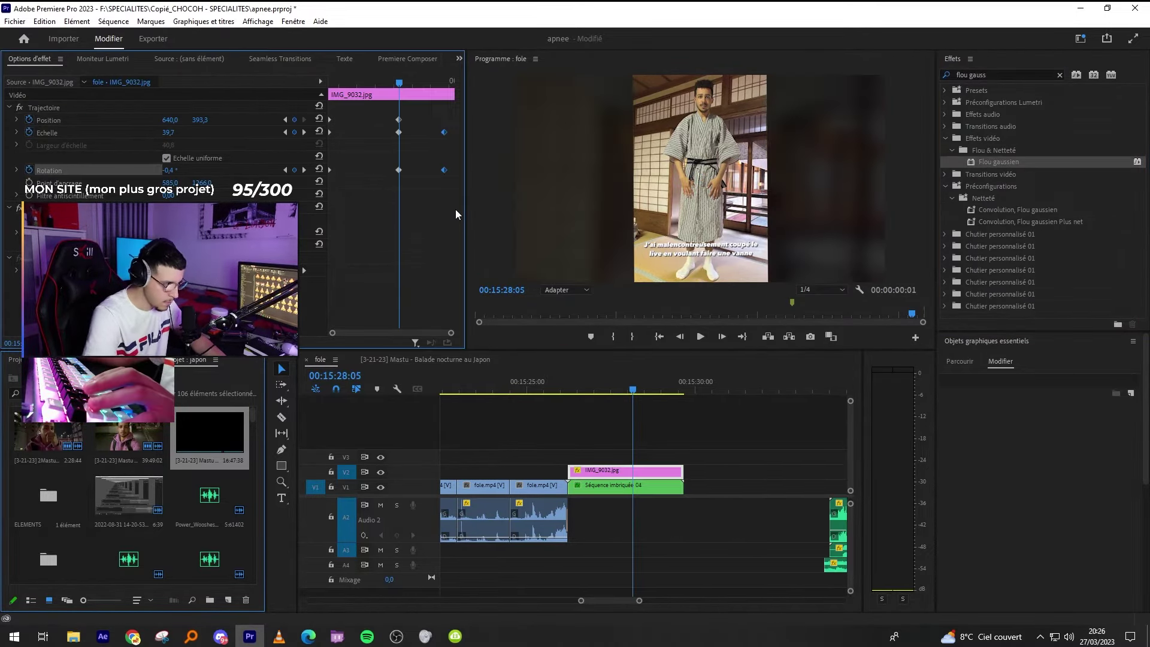
# Delete the image's final scale and rotation keyframes and play back the cut from the footage to the image.
pyautogui.moveTo(408, 182); pyautogui.dragTo(453, 132)
pyautogui.press('F9')
pyautogui.press('Delete')
pyautogui.click(551, 392)
pyautogui.press('space')
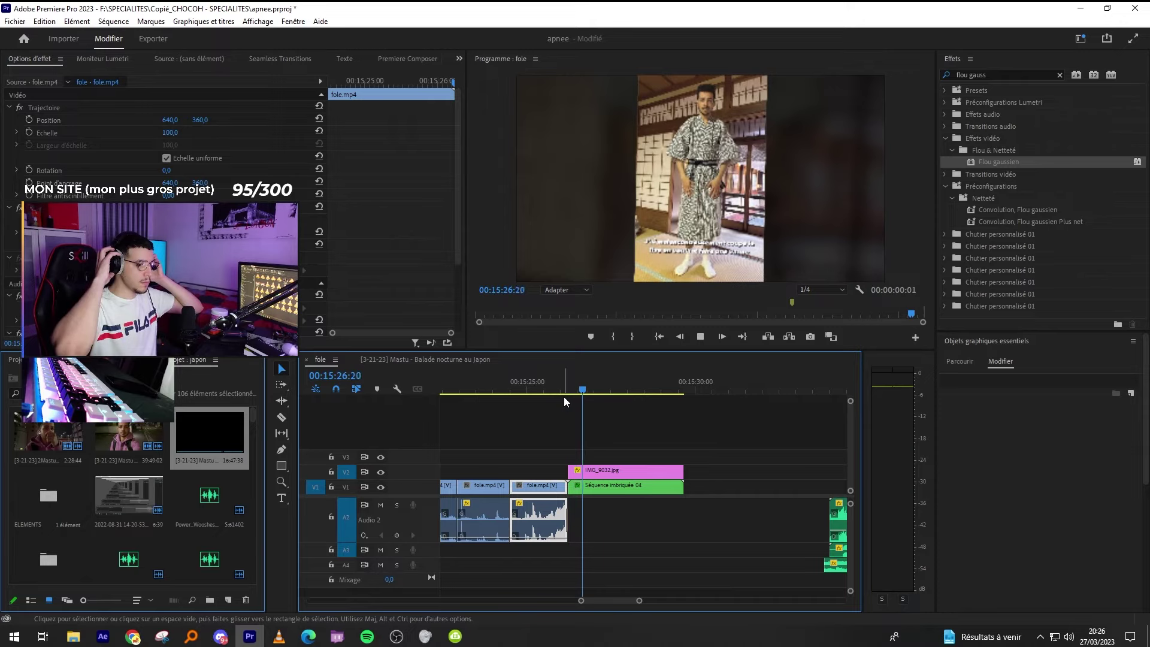
# Shift the image and its blurred background about one second later and play back the black gap before them.
pyautogui.moveTo(626, 412); pyautogui.dragTo(645, 485)
pyautogui.moveTo(645, 481); pyautogui.dragTo(679, 478)
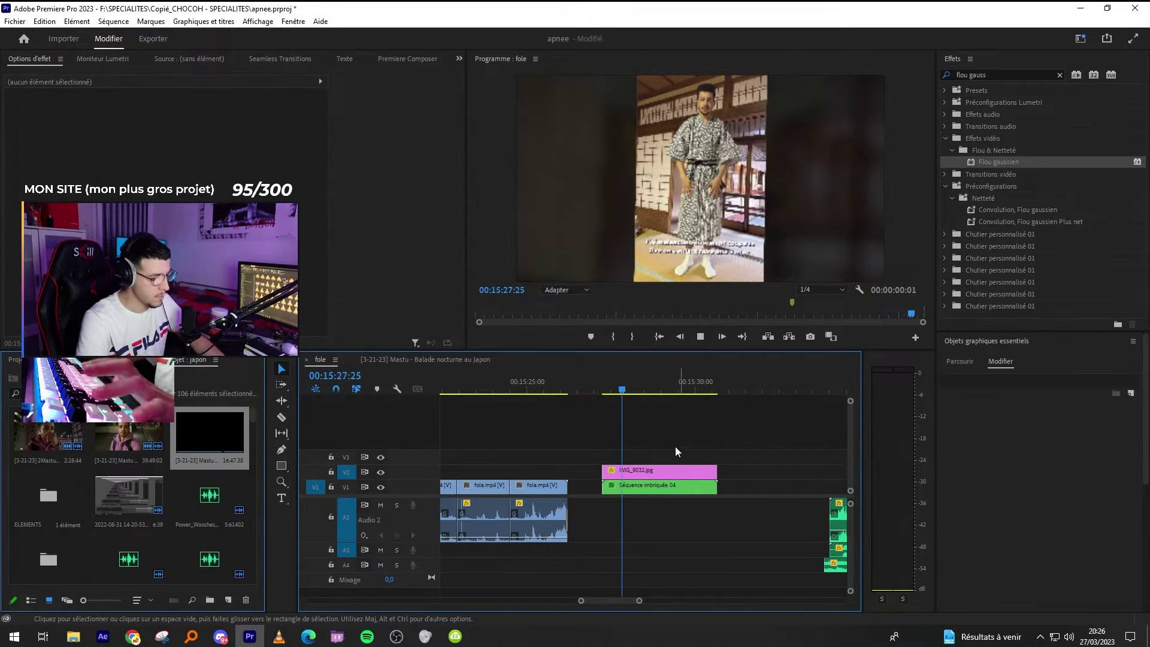
pyautogui.click(544, 393)
pyautogui.click(560, 394)
pyautogui.press('space')
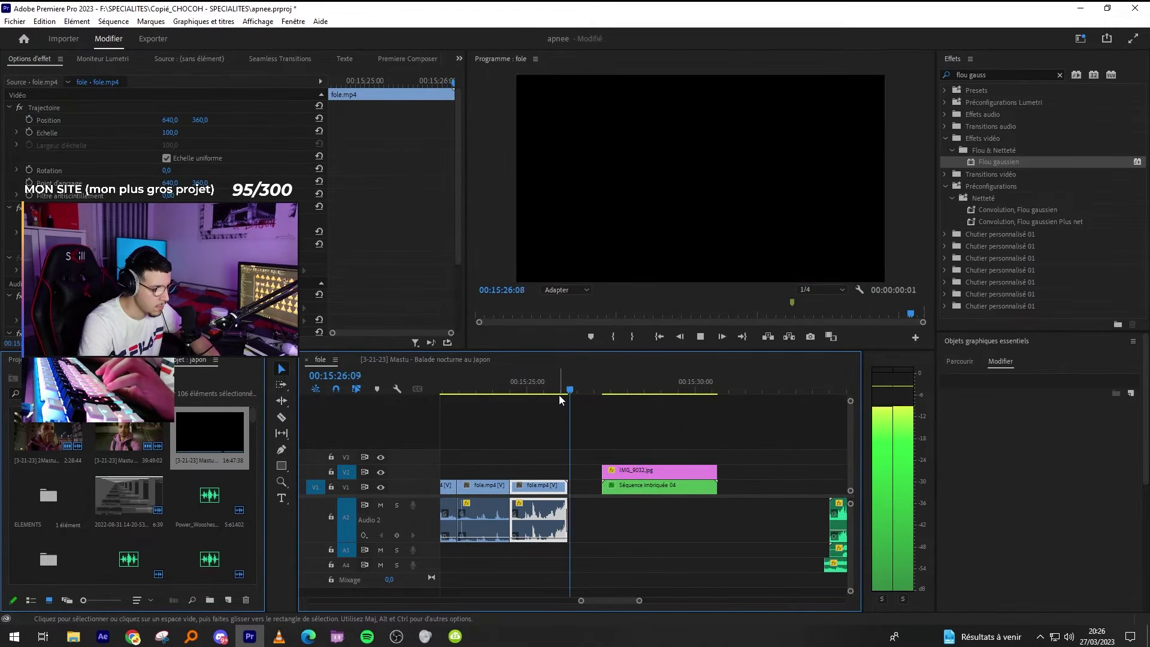
# Check the japon project's timeline, and play back the fole sequence's gap before the image to judge its sound effects.
pyautogui.click(192, 629)
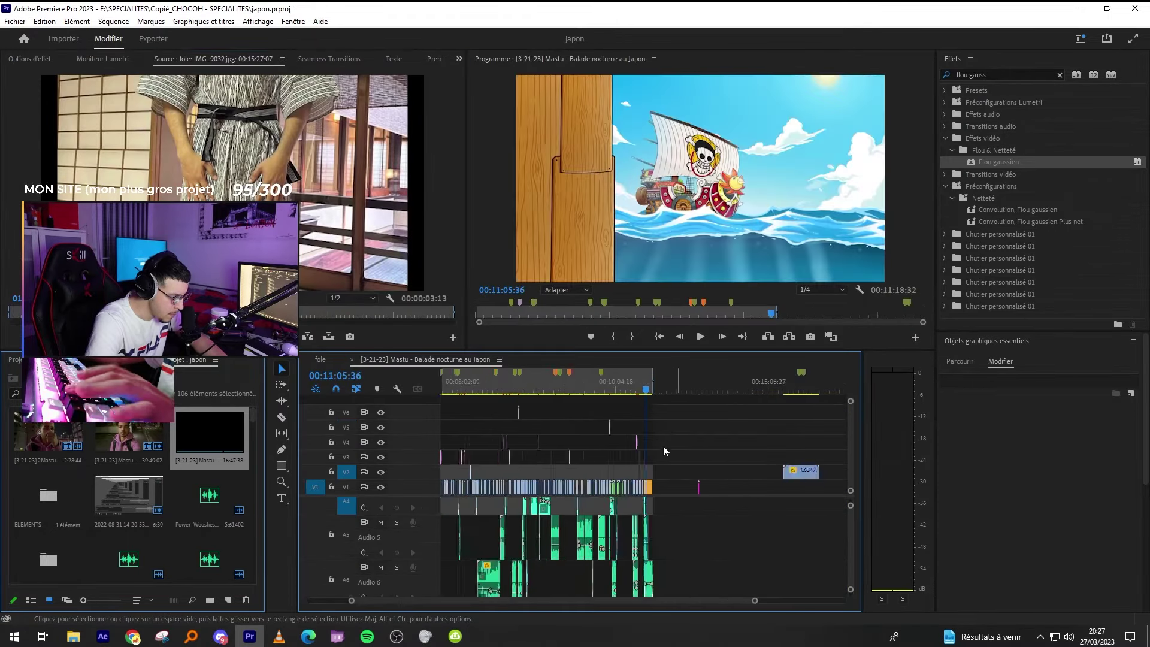
pyautogui.press('=')
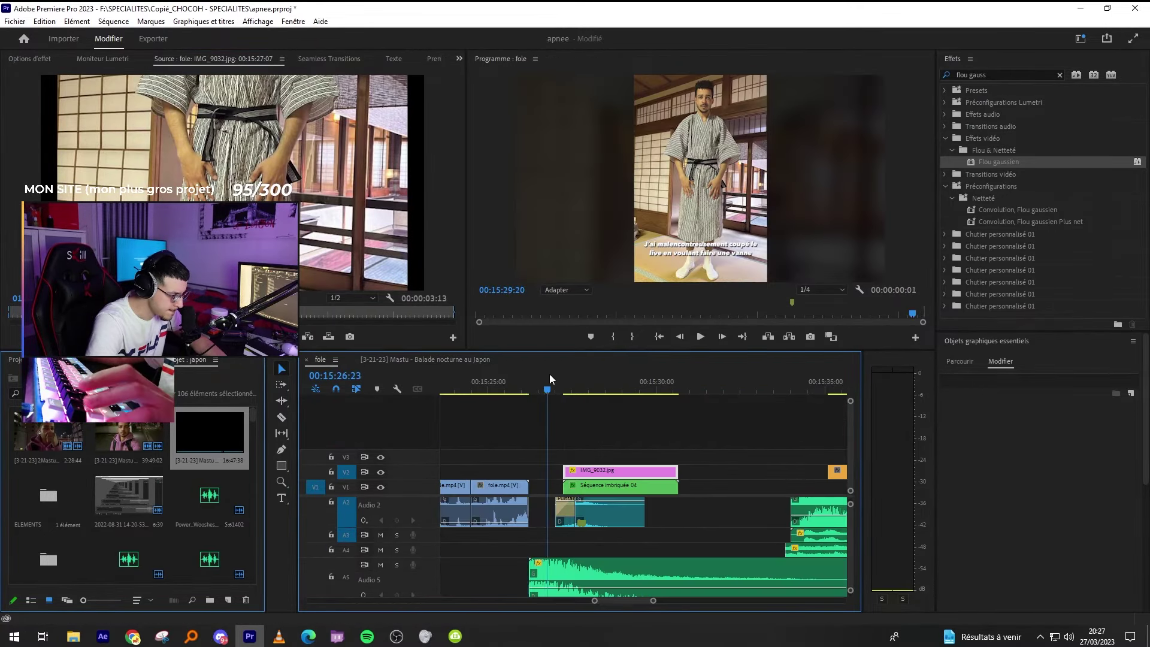
pyautogui.press('space')
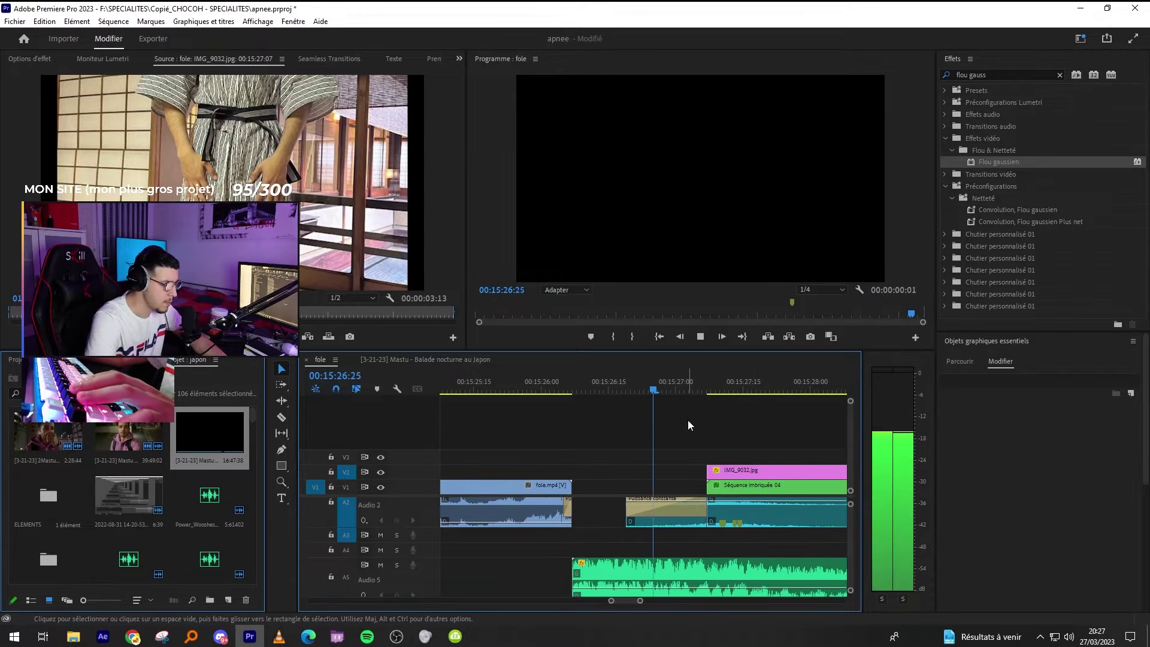
pyautogui.press('-')
pyautogui.click(604, 387)
pyautogui.press('-')
pyautogui.press('space')
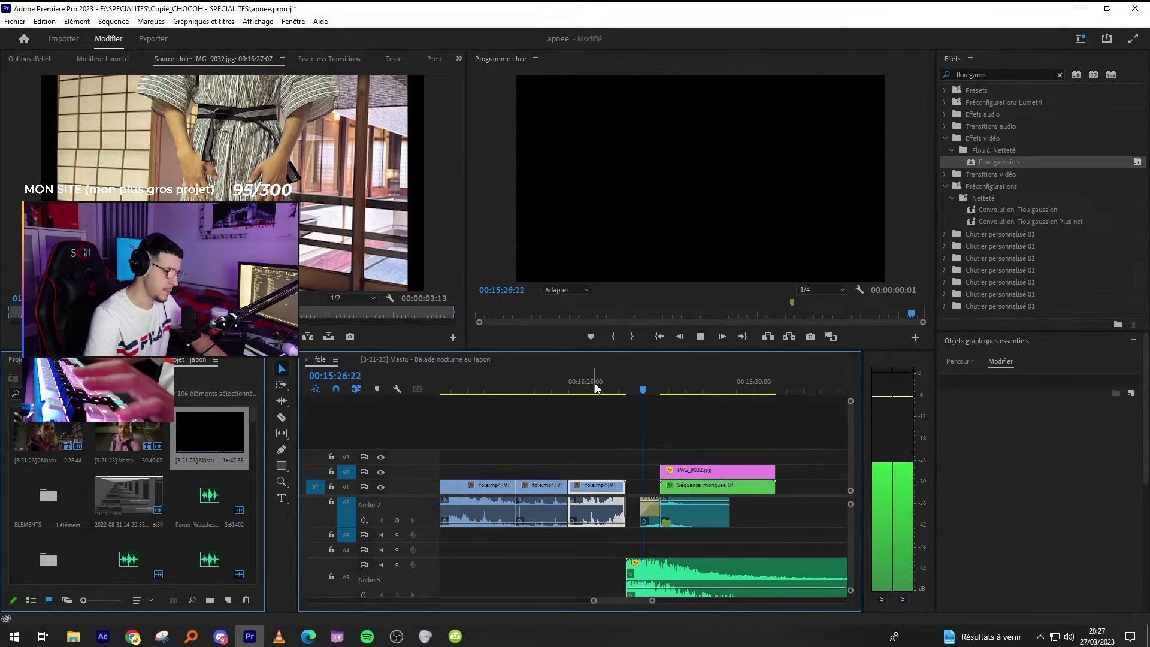
pyautogui.click(595, 384)
pyautogui.press('space')
pyautogui.scroll(1, 683, 523)
pyautogui.click(730, 430)
pyautogui.press('-')
pyautogui.press('=')
pyautogui.press('=')
pyautogui.press('space')
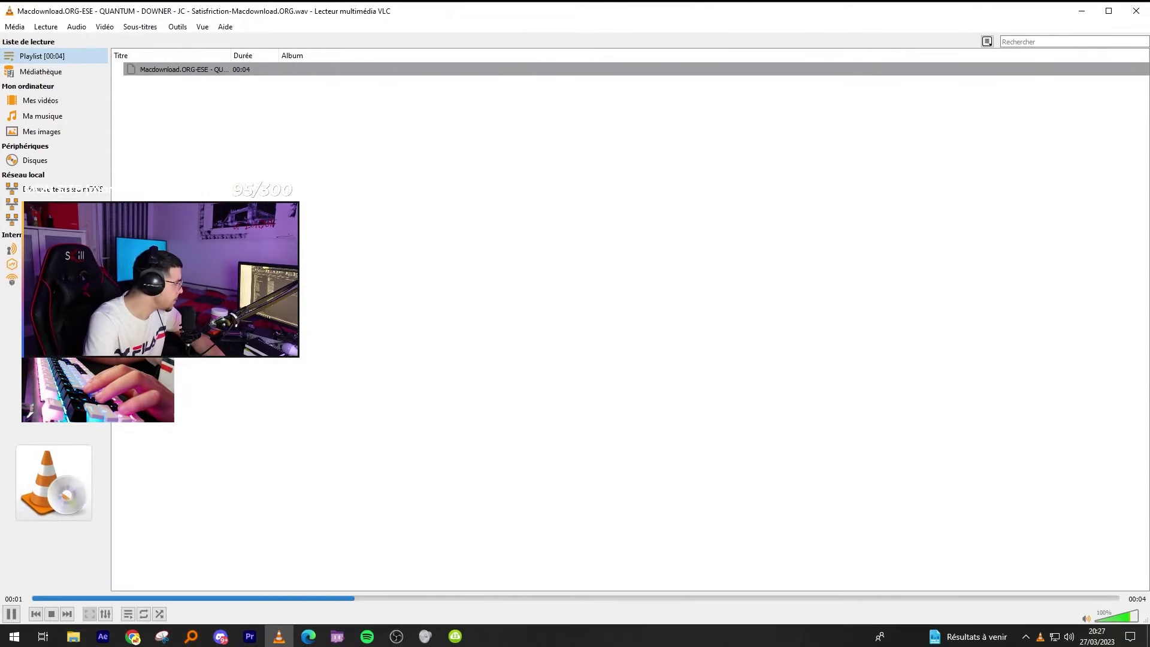
# Preview the QUANTUM - DOWNER Satisfriction sound file in VLC and close the player.
pyautogui.doubleClick(281, 5)
pyautogui.doubleClick(281, 4)
pyautogui.moveTo(280, 4); pyautogui.dragTo(0, 28)
pyautogui.hotkey('alt', 'F4')
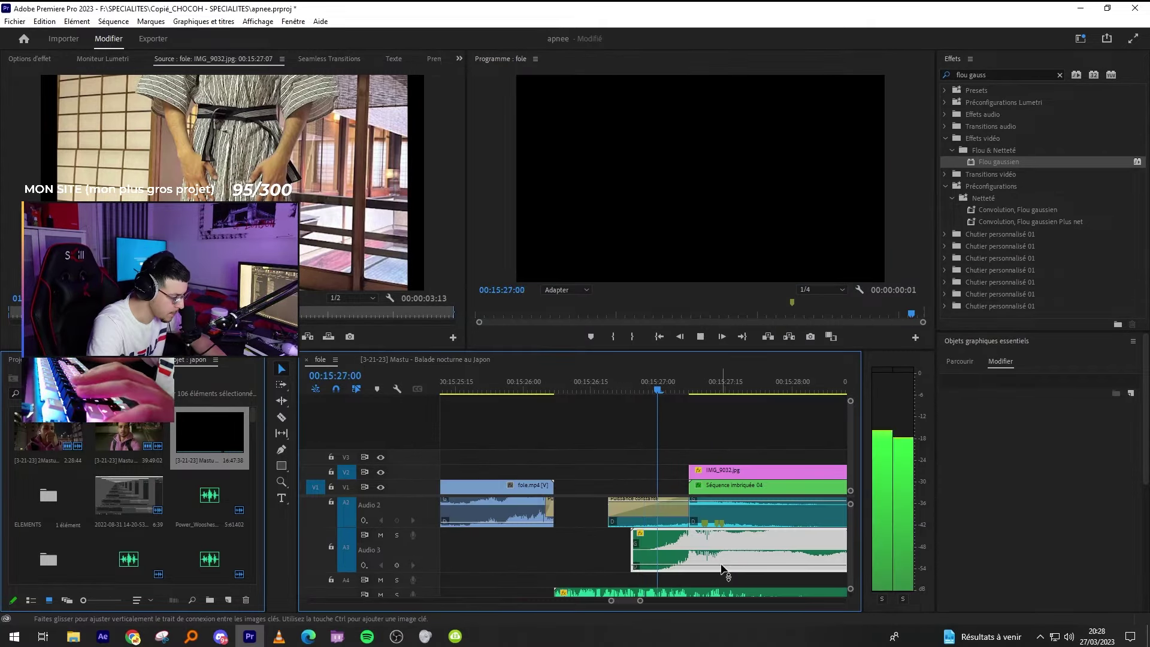
# Play back the transition into the image with the sound effect on Audio 3.
pyautogui.press('-')
pyautogui.press('-')
pyautogui.press('=')
pyautogui.press('space')
pyautogui.click(604, 384)
pyautogui.press('=')
pyautogui.press('space')
pyautogui.press('-')
pyautogui.press('-')
pyautogui.press('-')
pyautogui.press('-')
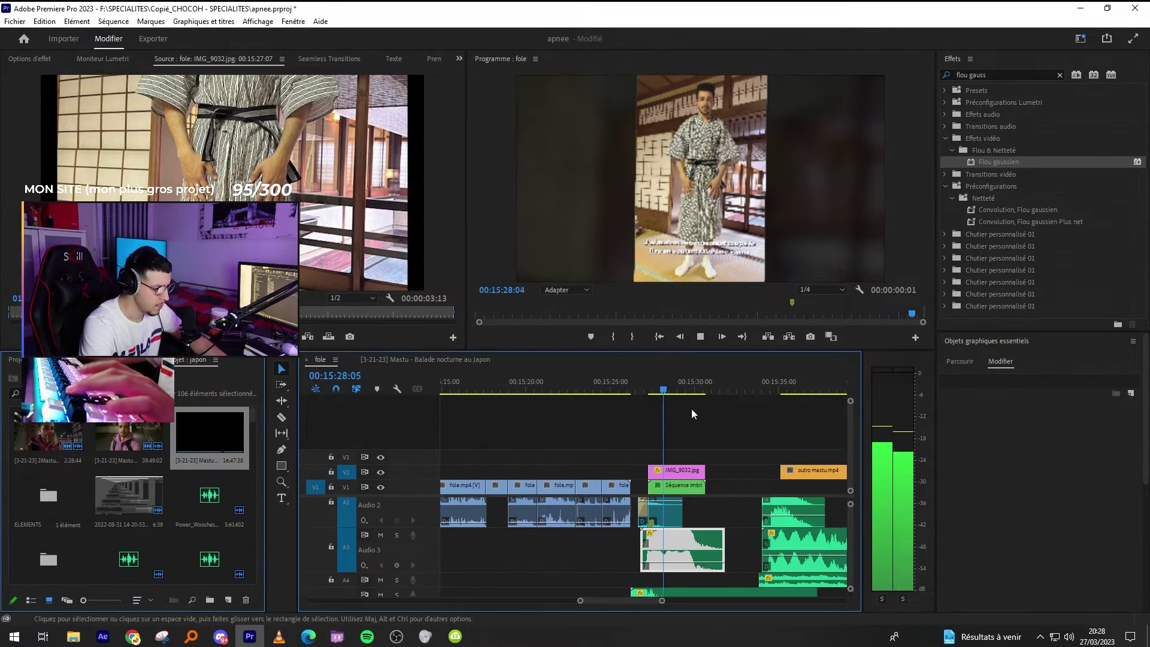
pyautogui.press('space')
# Move the outro video and its audio clips about one second earlier, starting the sound near 00:15:32:24.
pyautogui.press('-')
pyautogui.press('-')
pyautogui.press('-')
pyautogui.press('=')
pyautogui.press('=')
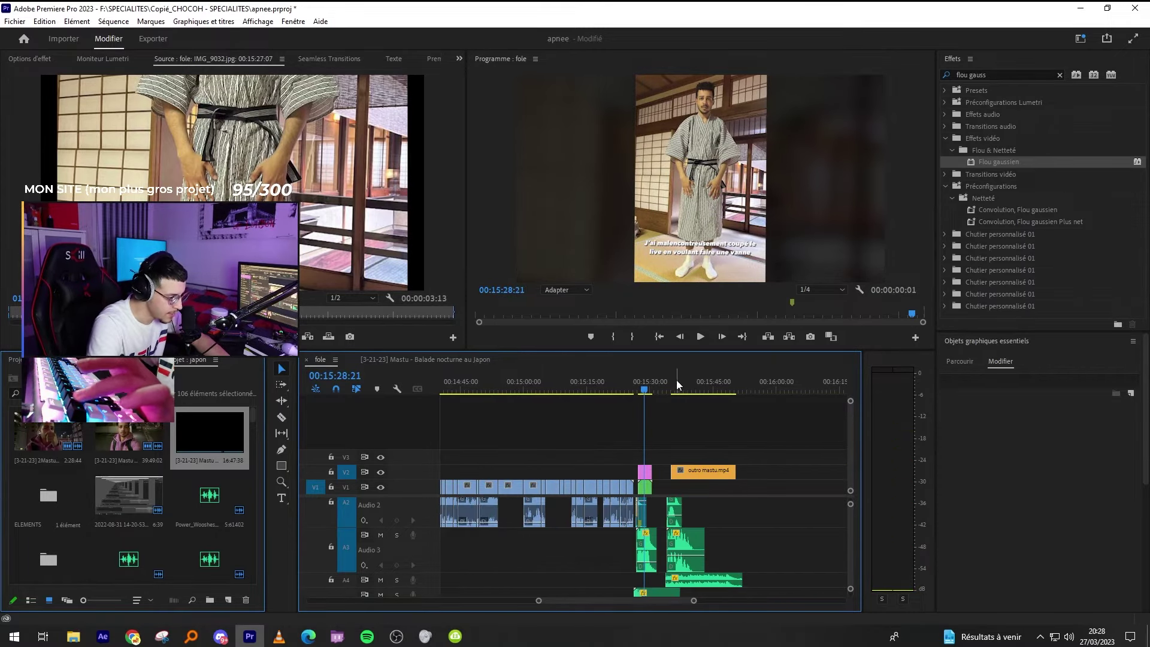
pyautogui.moveTo(675, 387); pyautogui.dragTo(662, 392)
pyautogui.click(662, 391)
pyautogui.press('=')
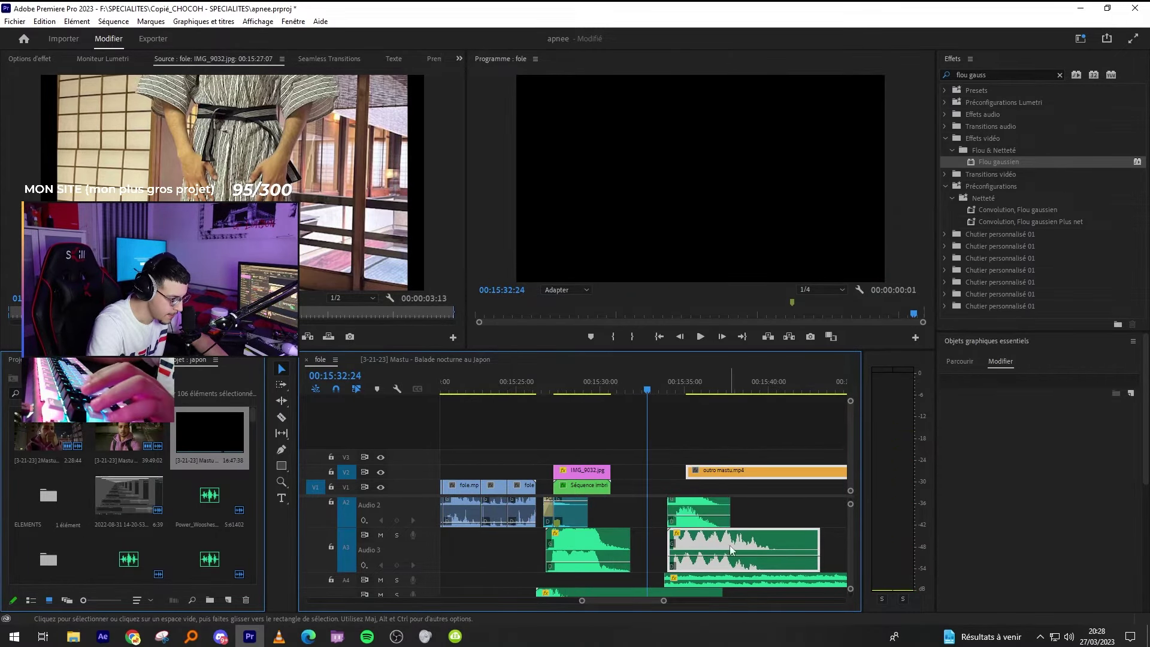
pyautogui.moveTo(716, 468)
pyautogui.mouseDown()
pyautogui.moveTo(686, 469)
pyautogui.moveTo(699, 469)
pyautogui.mouseUp()
# Move the outro video and its audio clips earlier so the outro starts right at the end of the IMG_9032.jpg photo.
pyautogui.scroll(-2, 609, 518)
pyautogui.click(610, 519)
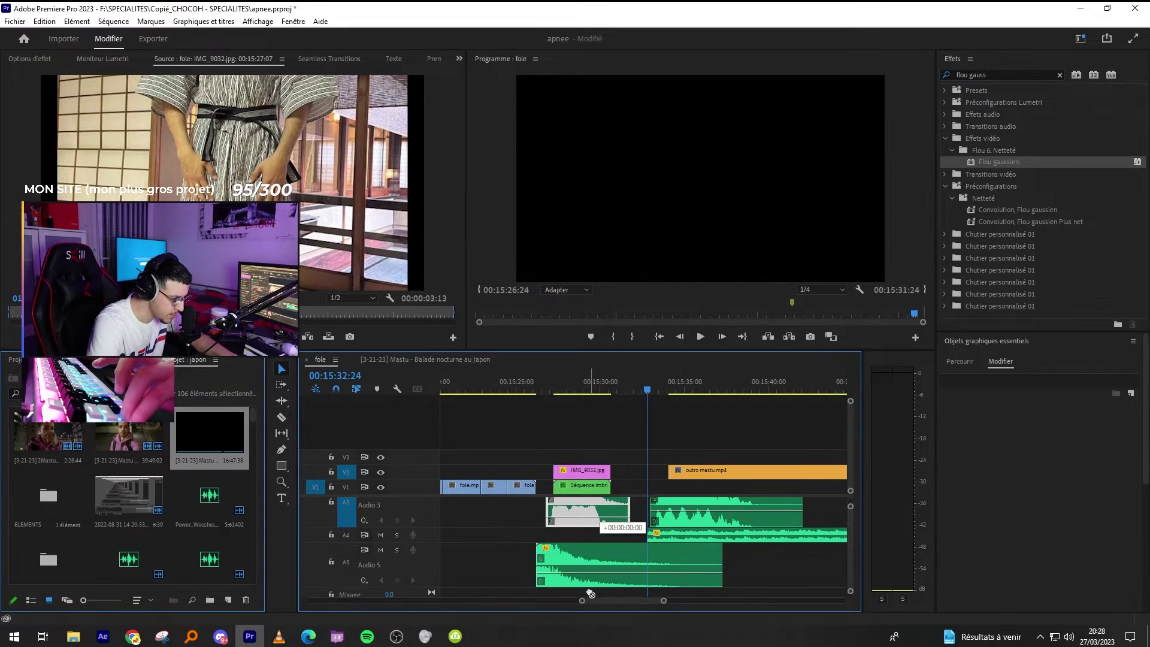
pyautogui.scroll(-1, 582, 519)
pyautogui.moveTo(582, 508); pyautogui.dragTo(584, 590)
pyautogui.scroll(-3, 662, 550)
pyautogui.scroll(2, 663, 554)
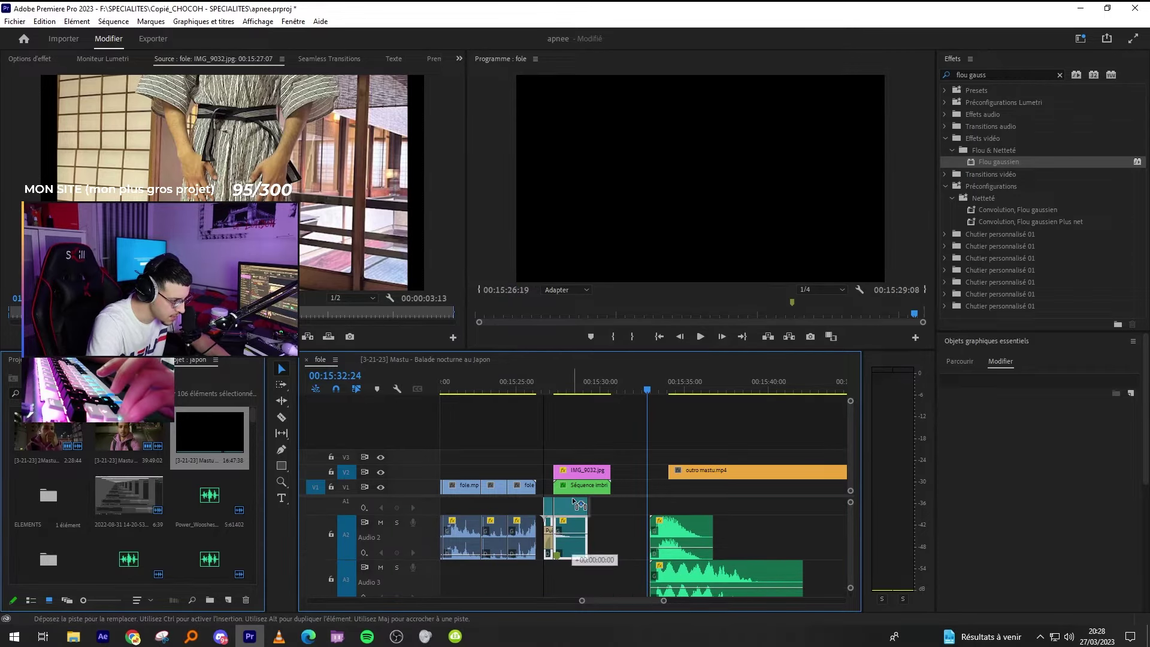
pyautogui.scroll(-4, 781, 577)
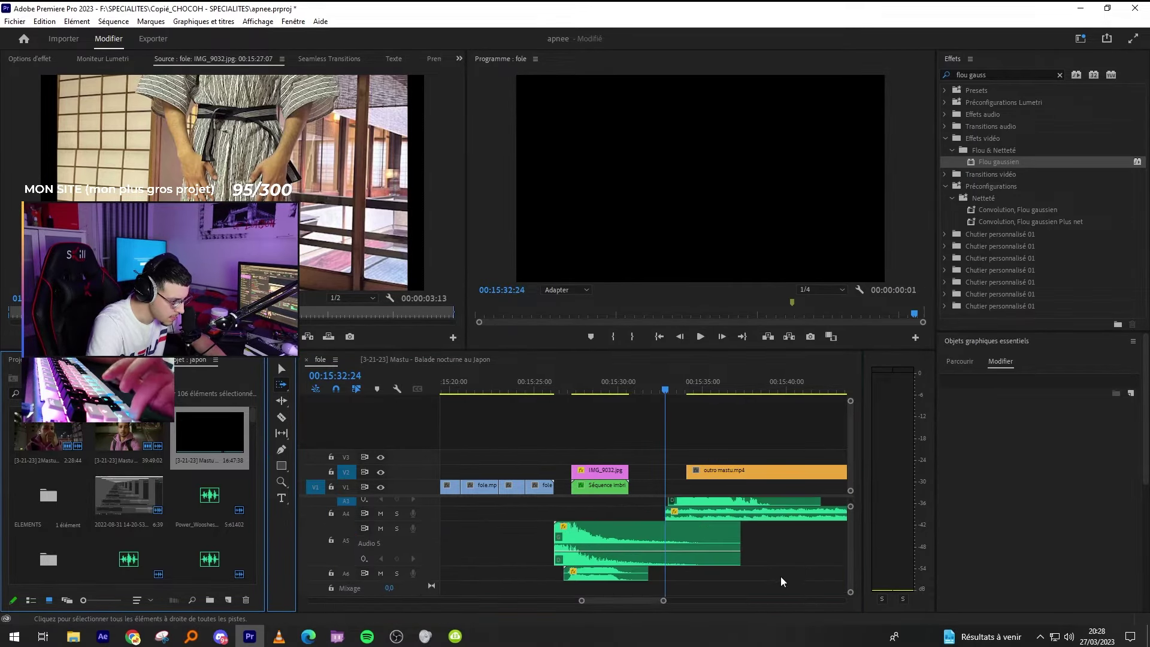
pyautogui.moveTo(719, 442); pyautogui.dragTo(748, 548)
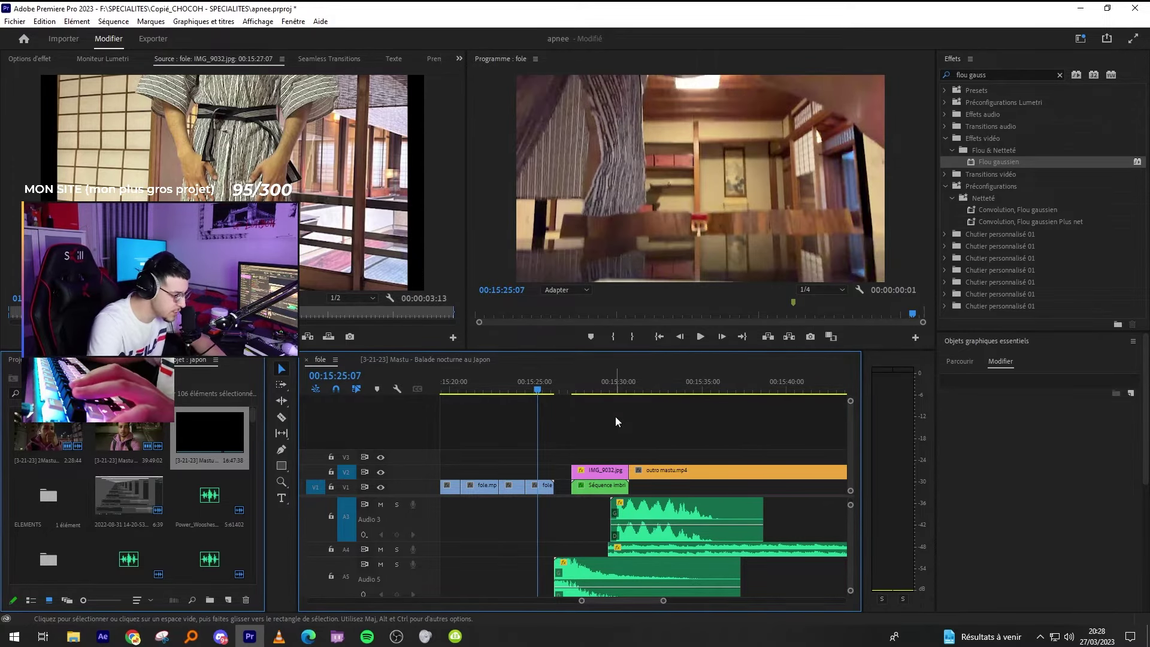
# Play back the gap before the photo and its entrance to judge the sound effects.
pyautogui.click(556, 391)
pyautogui.press('space')
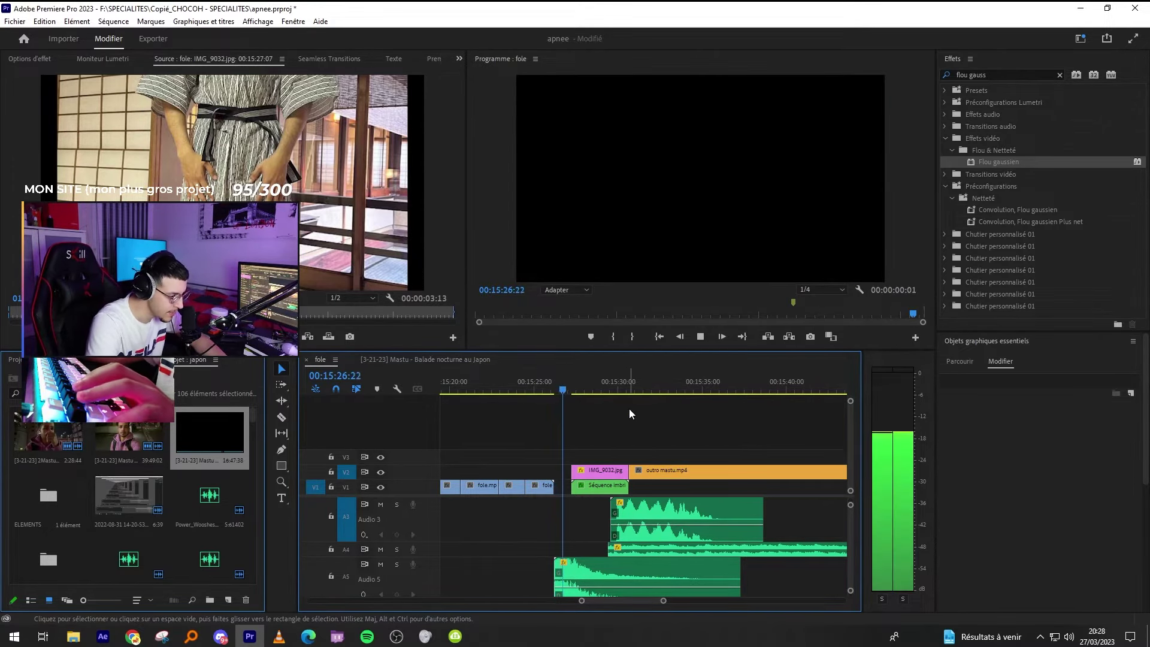
pyautogui.press('-')
pyautogui.press('-')
pyautogui.press('=')
pyautogui.press('=')
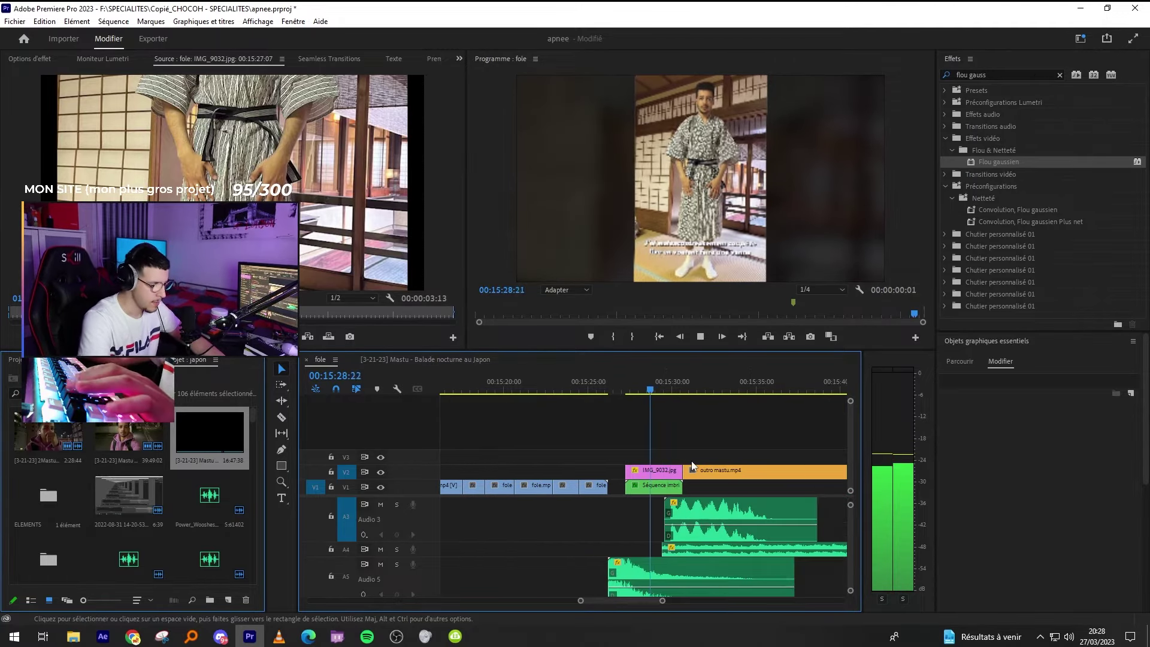
pyautogui.press('=')
pyautogui.press('space')
pyautogui.scroll(3, 707, 533)
pyautogui.scroll(1, 706, 528)
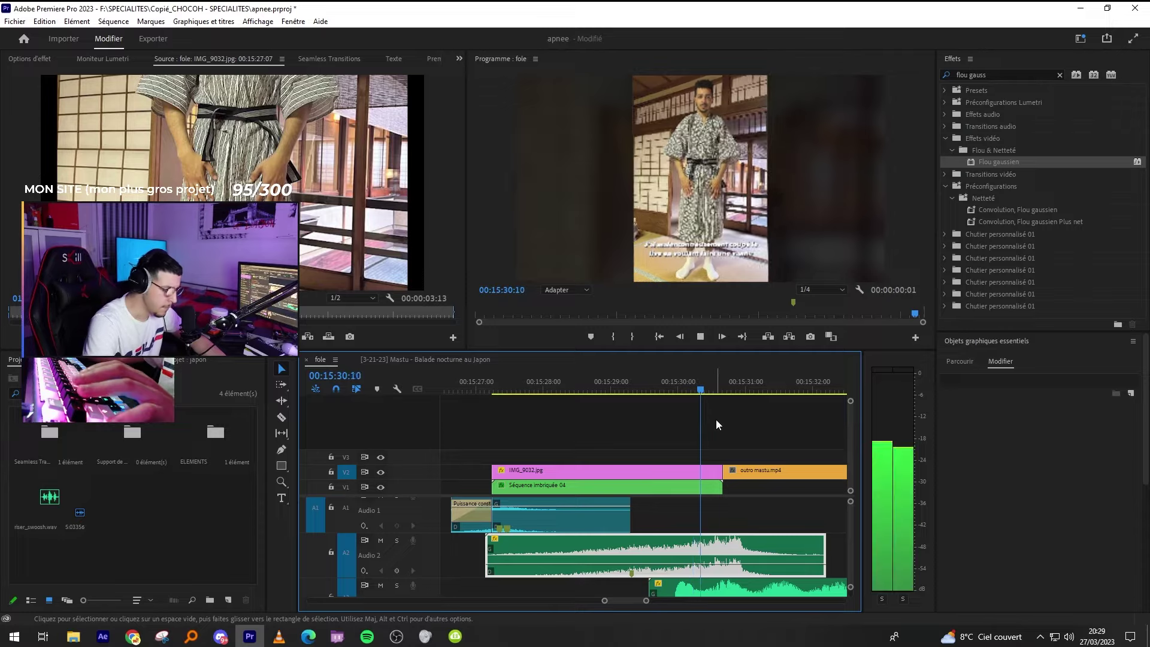
# Play back the end of the photo and the cut to the outro with the riser sound, and save the project.
pyautogui.press('-')
pyautogui.press('-')
pyautogui.click(636, 386)
pyautogui.press('=')
pyautogui.scroll(-3, 738, 551)
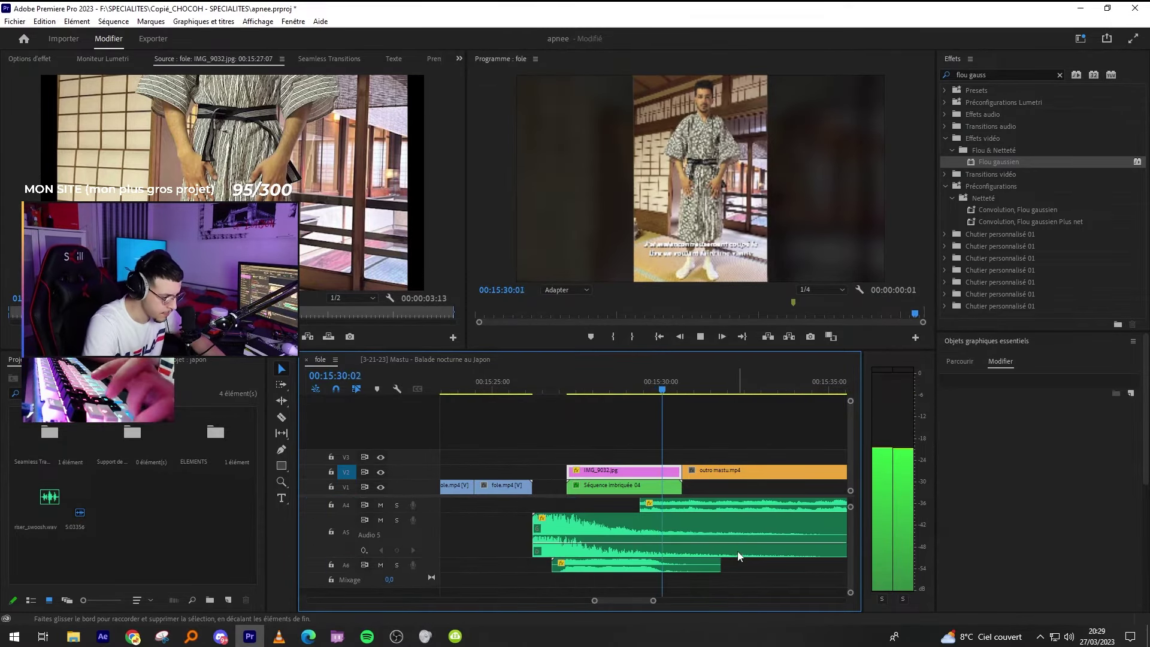
pyautogui.press('-')
pyautogui.press('space')
pyautogui.hotkey('ctrl', 's')
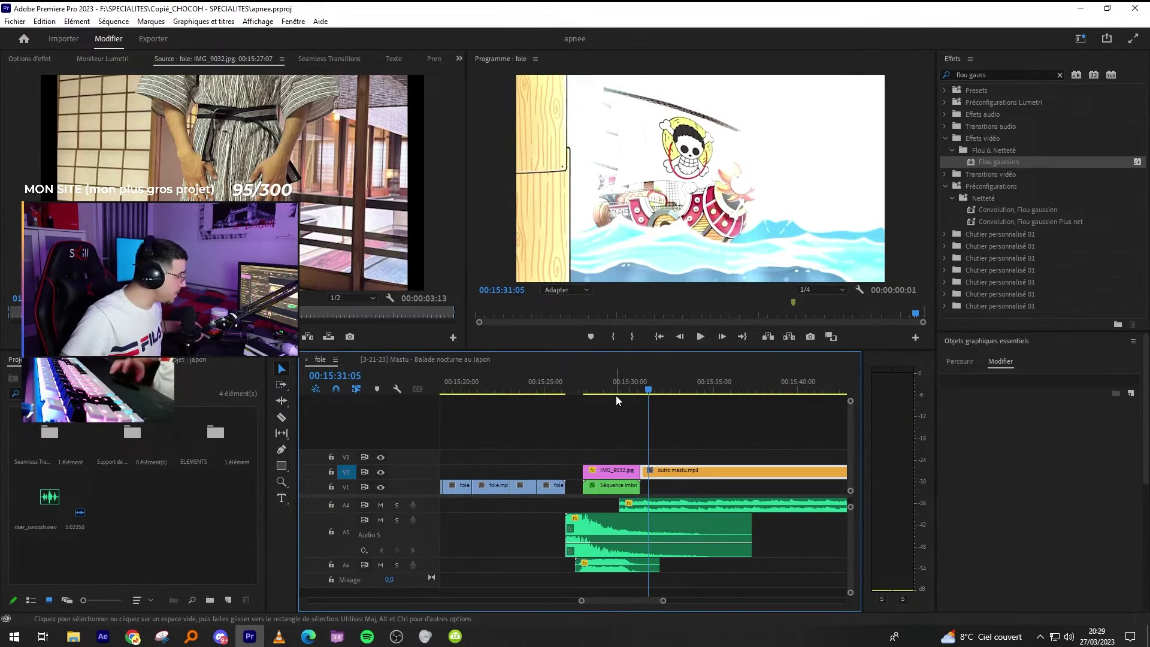
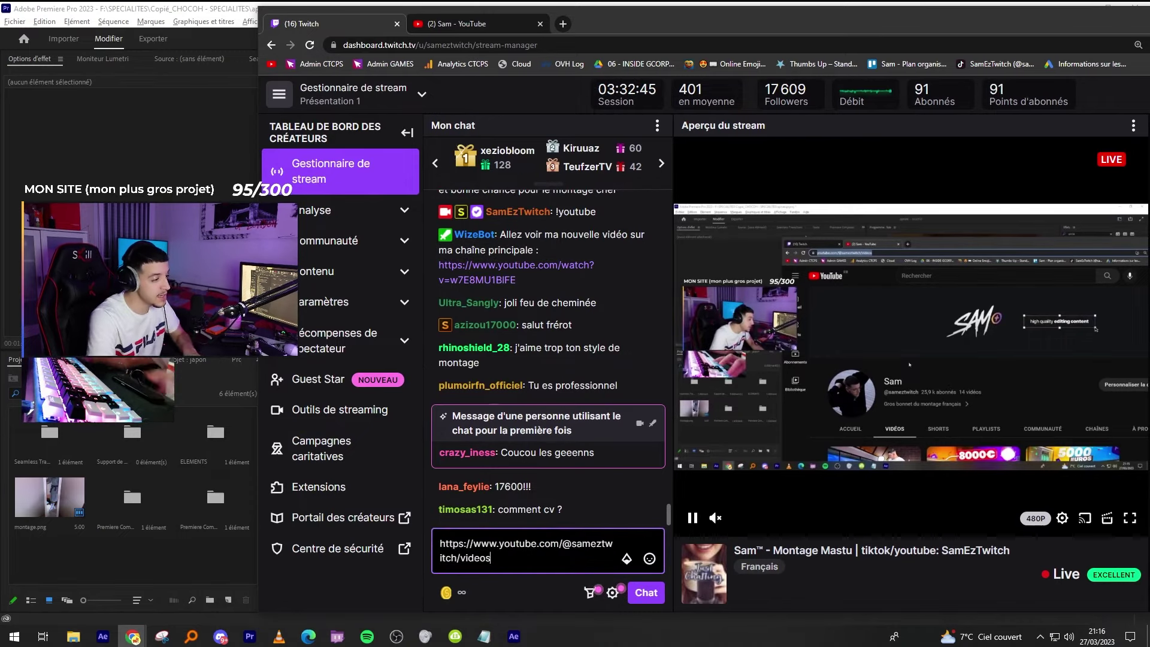
# Switch from the Twitch dashboard to Premiere Pro and replace the S.PNG clip on V2 with an After Effects composition.
pyautogui.hotkey('alt', 'Tab')
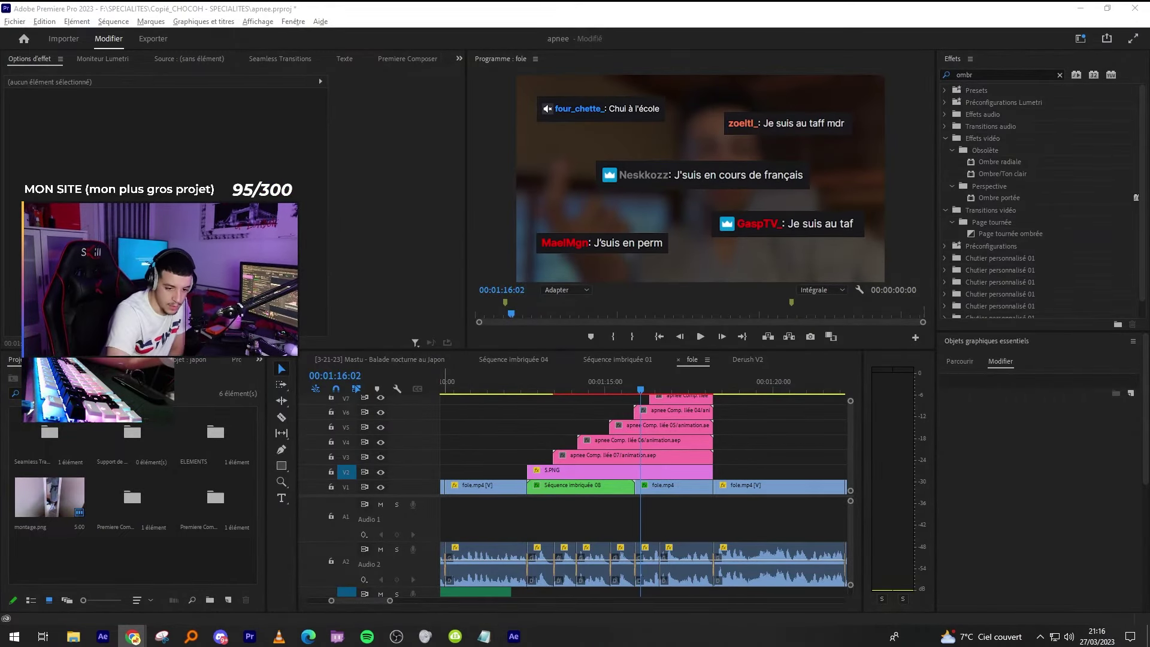
pyautogui.hotkey('alt', 'Tab')
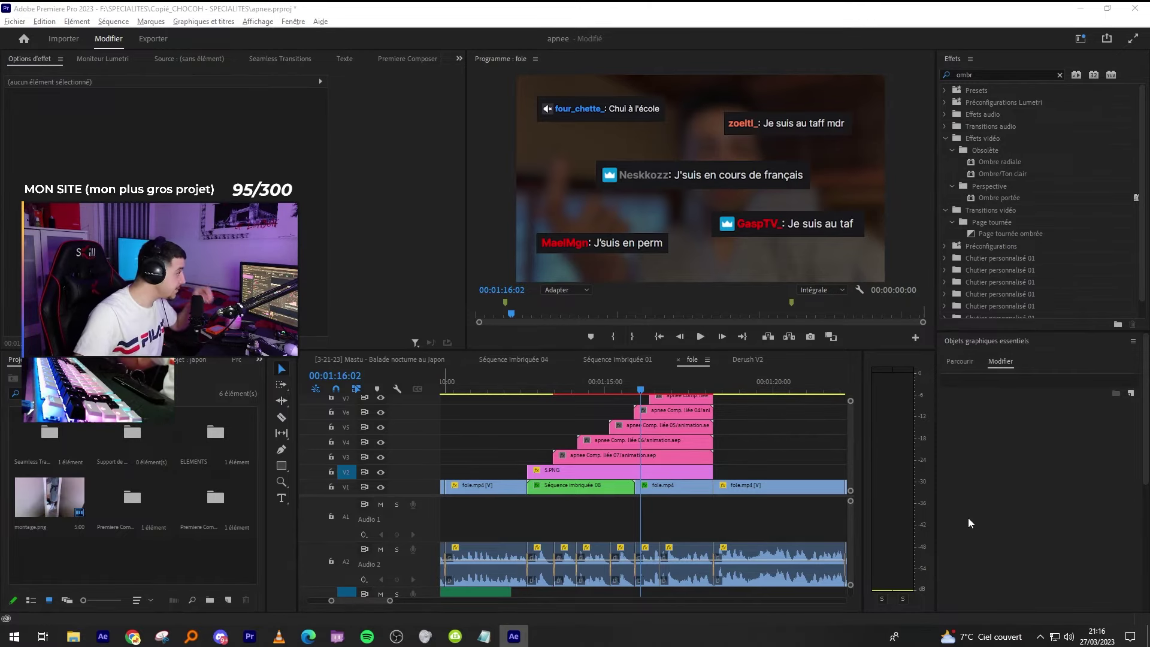
pyautogui.rightClick(576, 476)
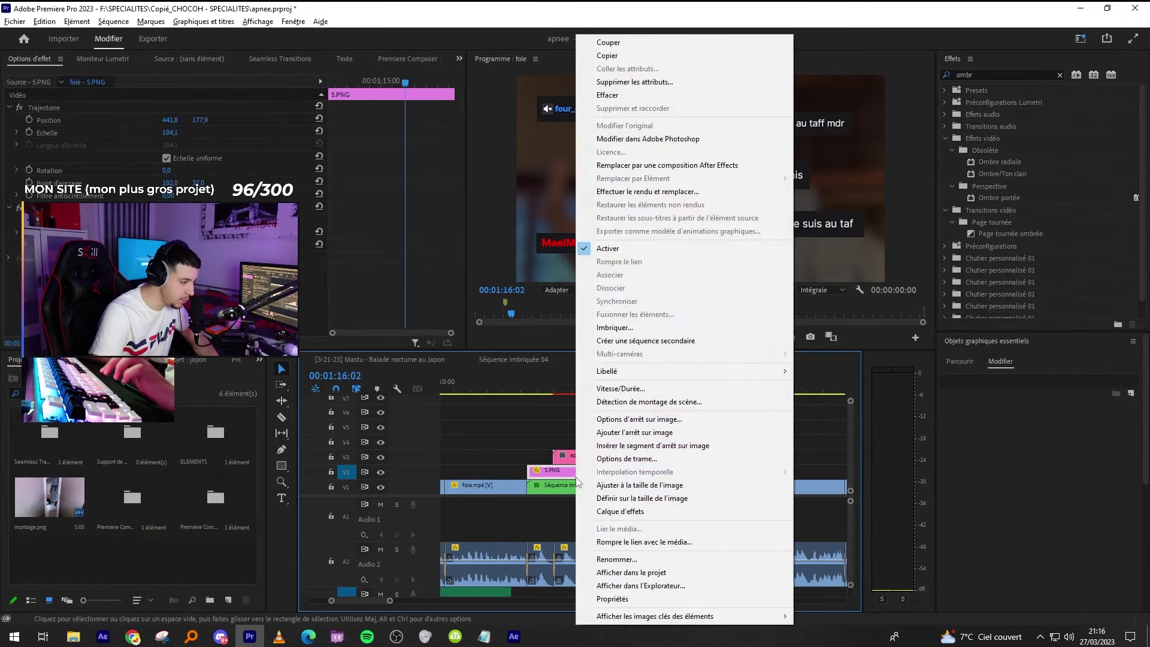
pyautogui.click(694, 166)
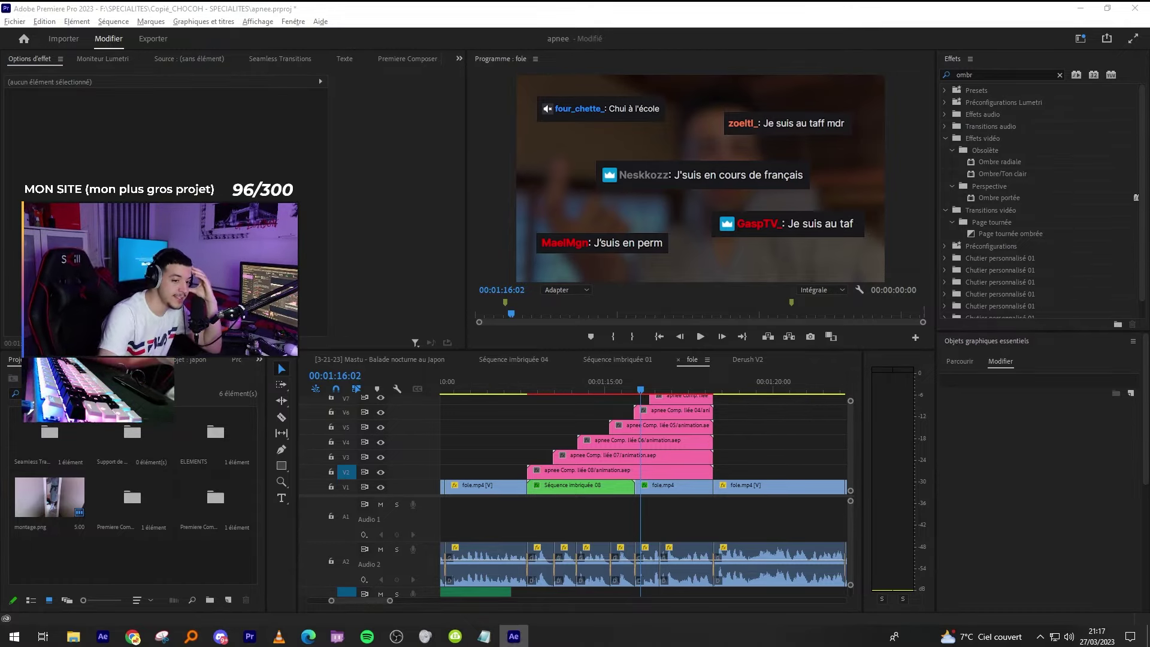
# Add a shadow effect to the apnee Comp. liée 08 clip on V2, and search the effects for shake.
pyautogui.scroll(1, 542, 439)
pyautogui.moveTo(505, 411); pyautogui.dragTo(689, 495)
pyautogui.click(799, 423)
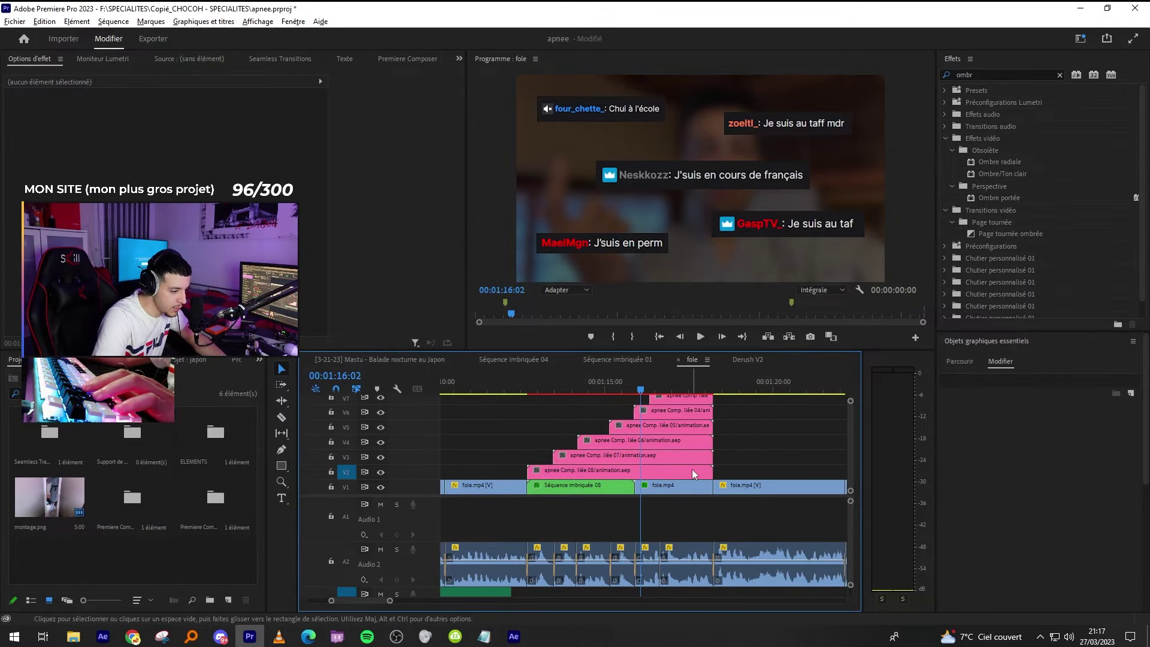
pyautogui.click(693, 472)
pyautogui.moveTo(1005, 165); pyautogui.dragTo(587, 470)
pyautogui.click(168, 252)
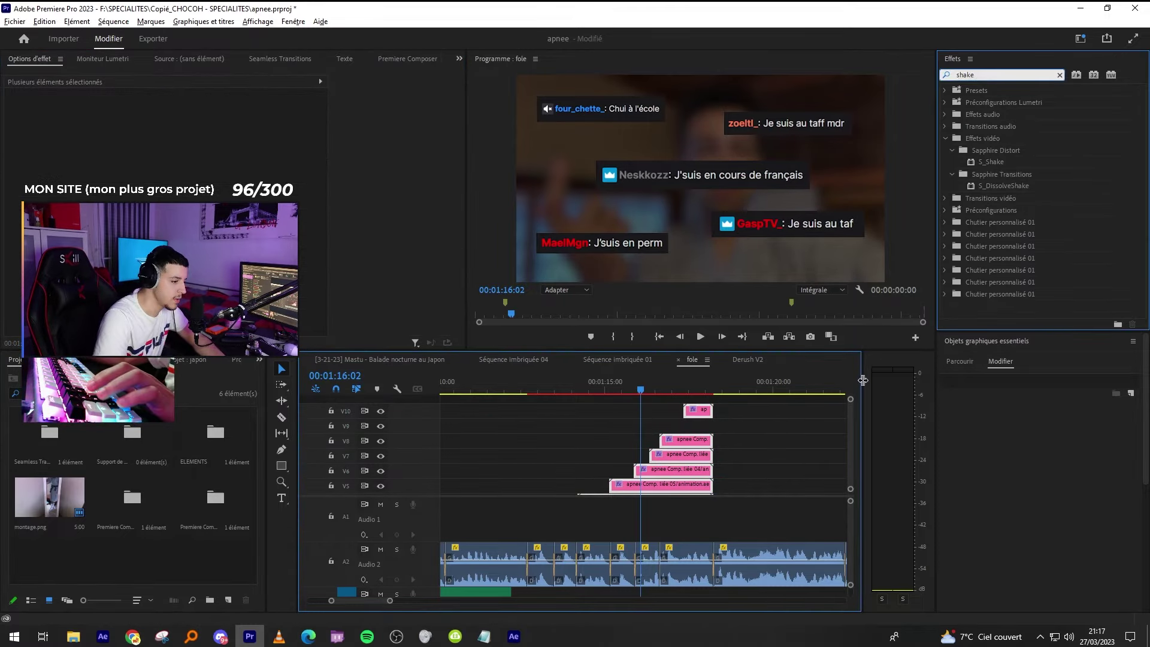
pyautogui.click(743, 418)
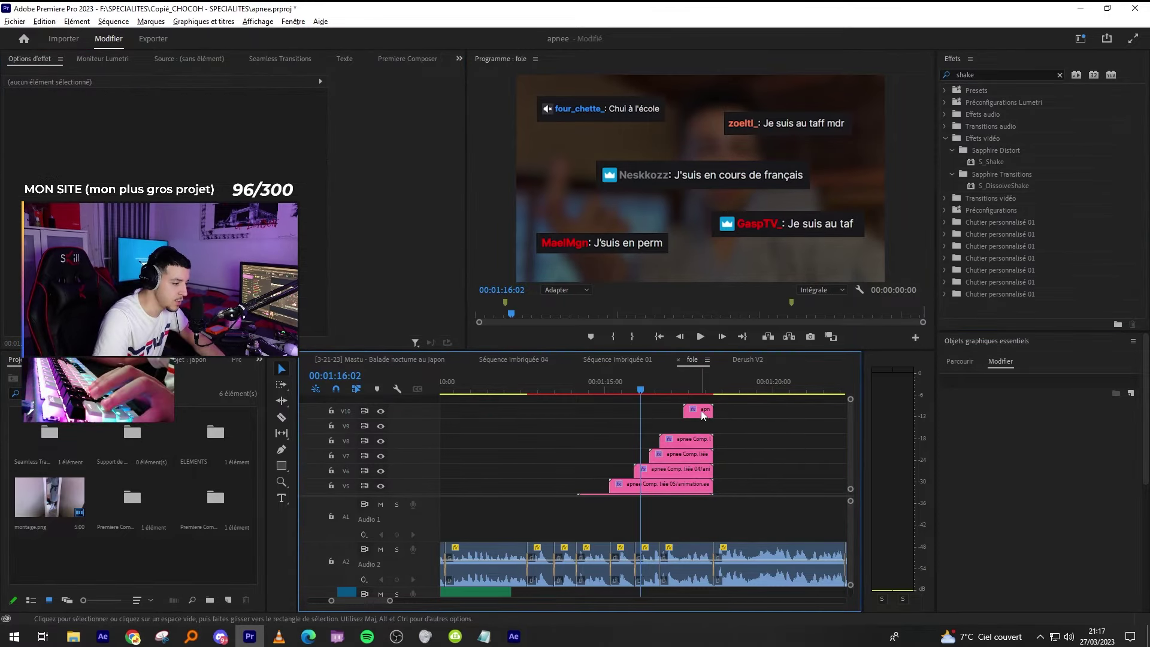
# Apply S_Shake to the apnee Comp. liée 01 clip on V10, and paste the effect onto the other chat comment compositions.
pyautogui.click(701, 411)
pyautogui.click(694, 383)
pyautogui.doubleClick(991, 162)
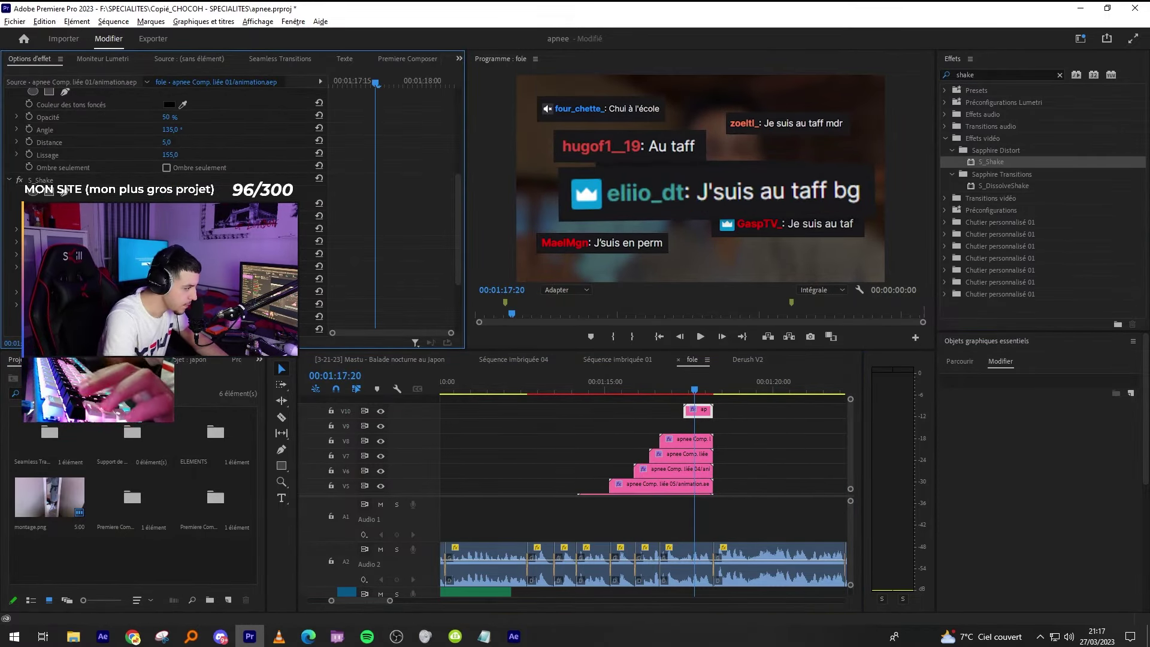
pyautogui.click(154, 178)
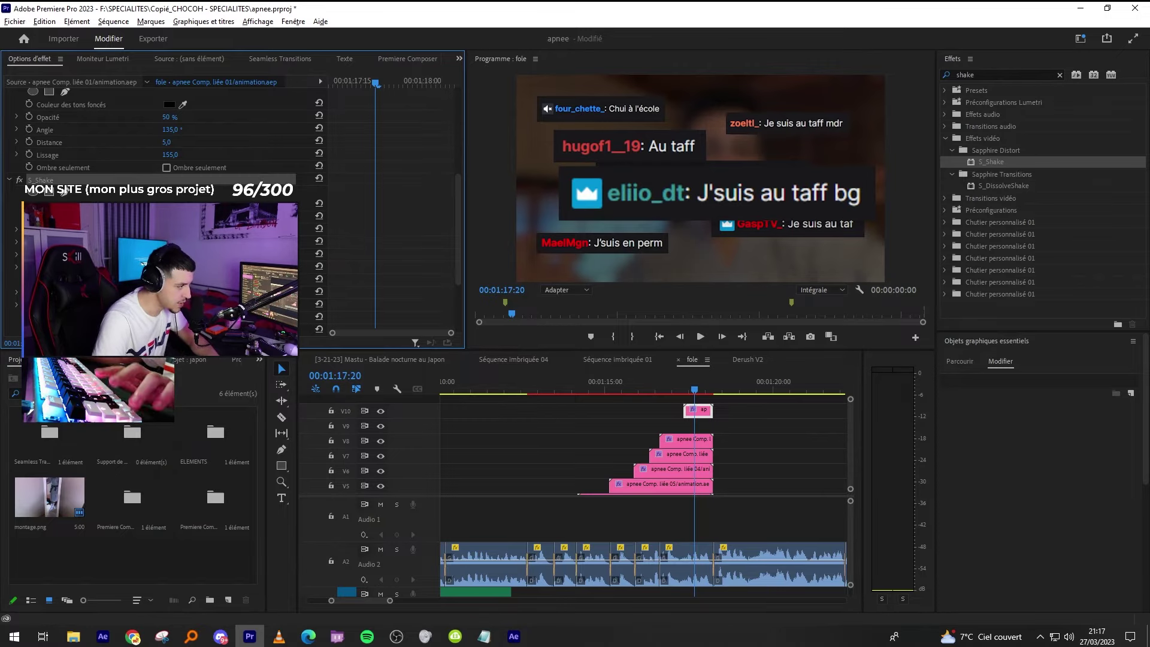
pyautogui.moveTo(794, 455); pyautogui.dragTo(610, 494)
pyautogui.hotkey('ctrl', 'v')
# Save the project and play back the shaking chat comments from just before the first one appears.
pyautogui.click(367, 636)
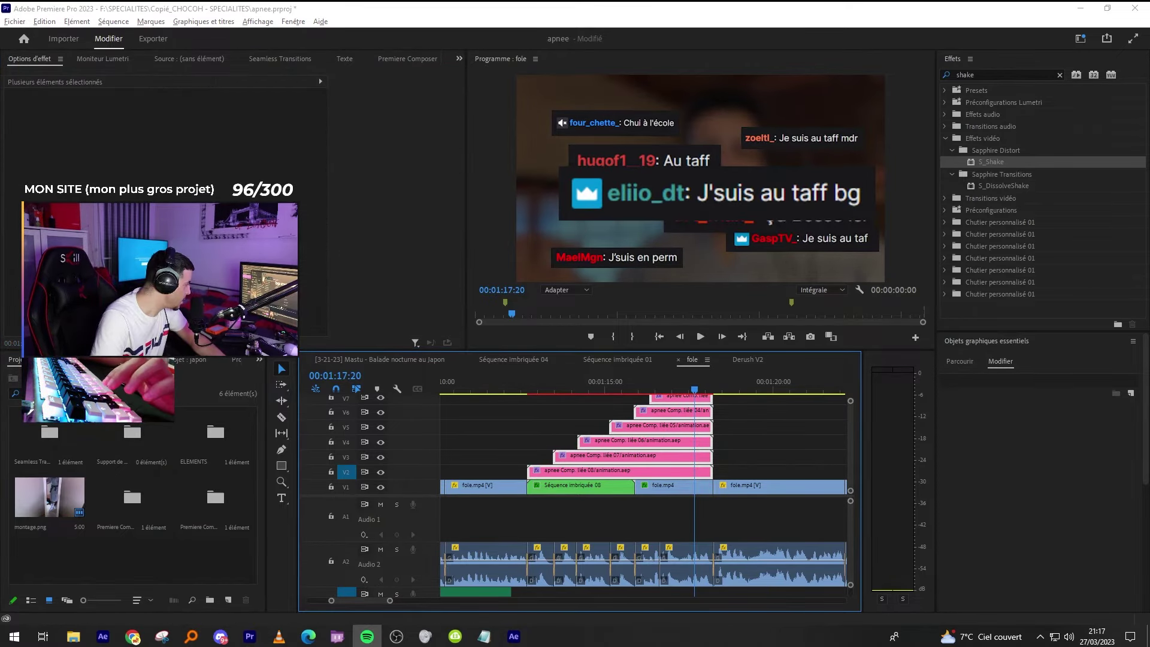
pyautogui.click(510, 381)
pyautogui.click(524, 432)
pyautogui.hotkey('ctrl', 's')
pyautogui.press('space')
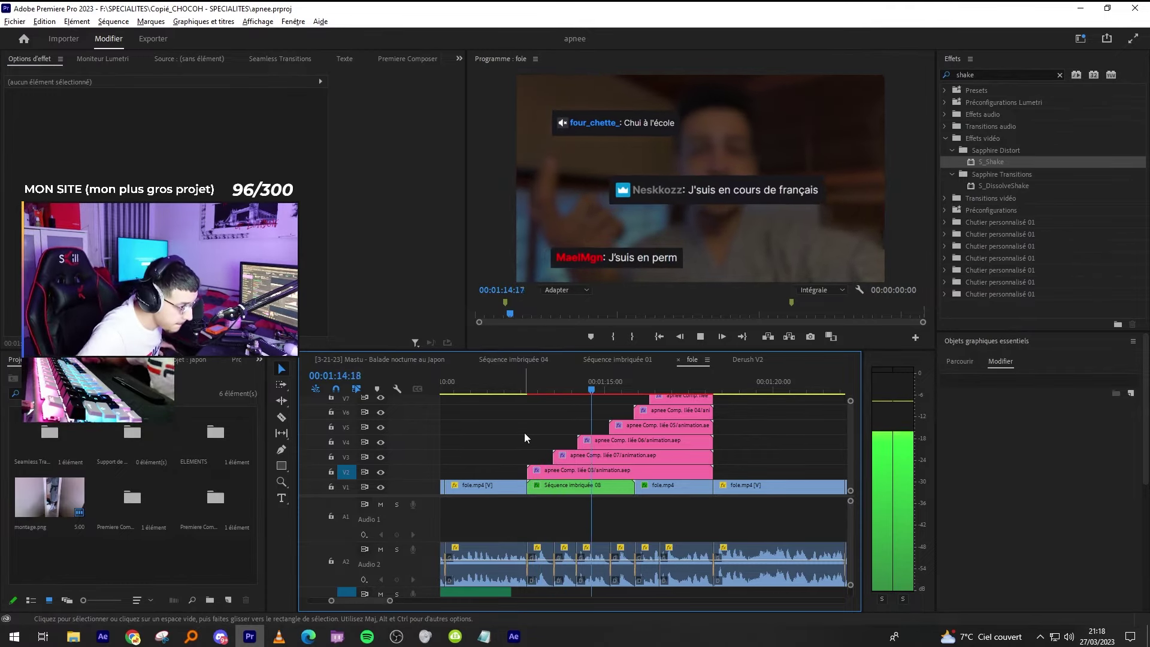
pyautogui.press('space')
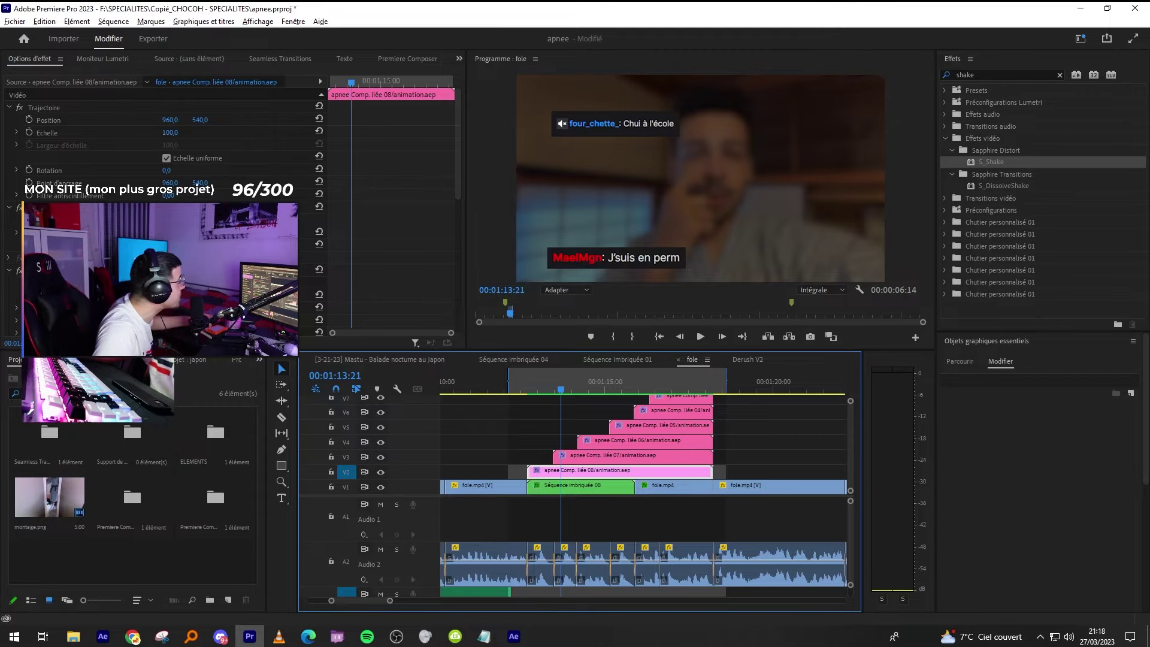
# Switch to Chrome, copy the channel link from YouTube Studio, and share it in the Twitch stream chat.
pyautogui.hotkey('alt', 'Tab')
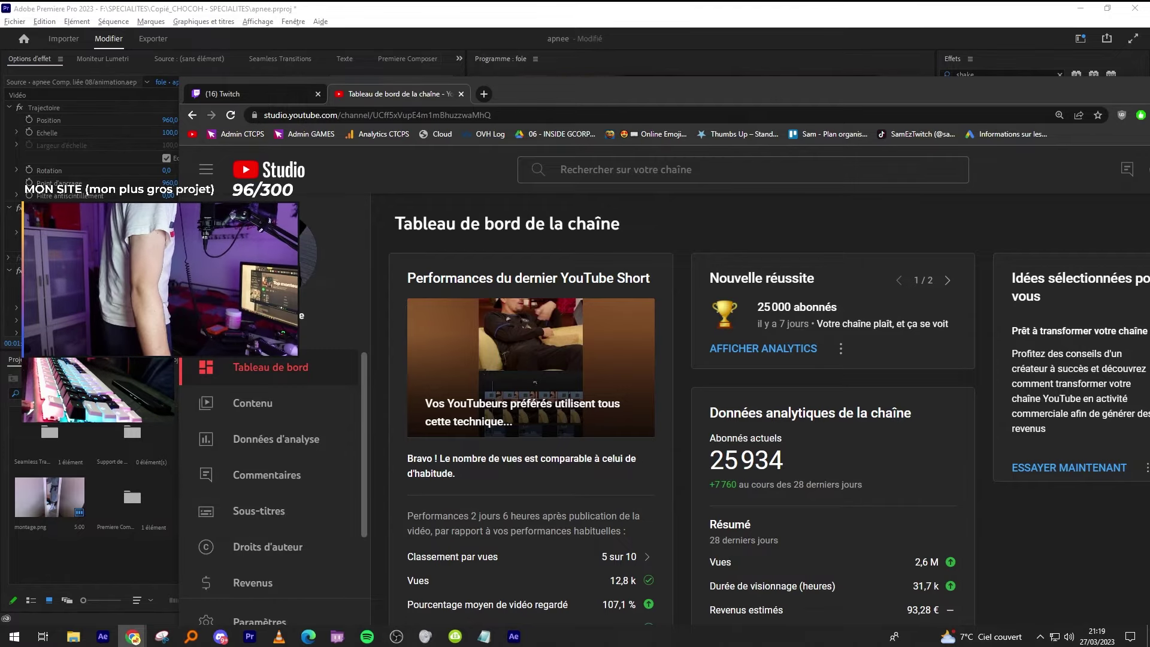
pyautogui.rightClick(299, 253)
pyautogui.click(396, 321)
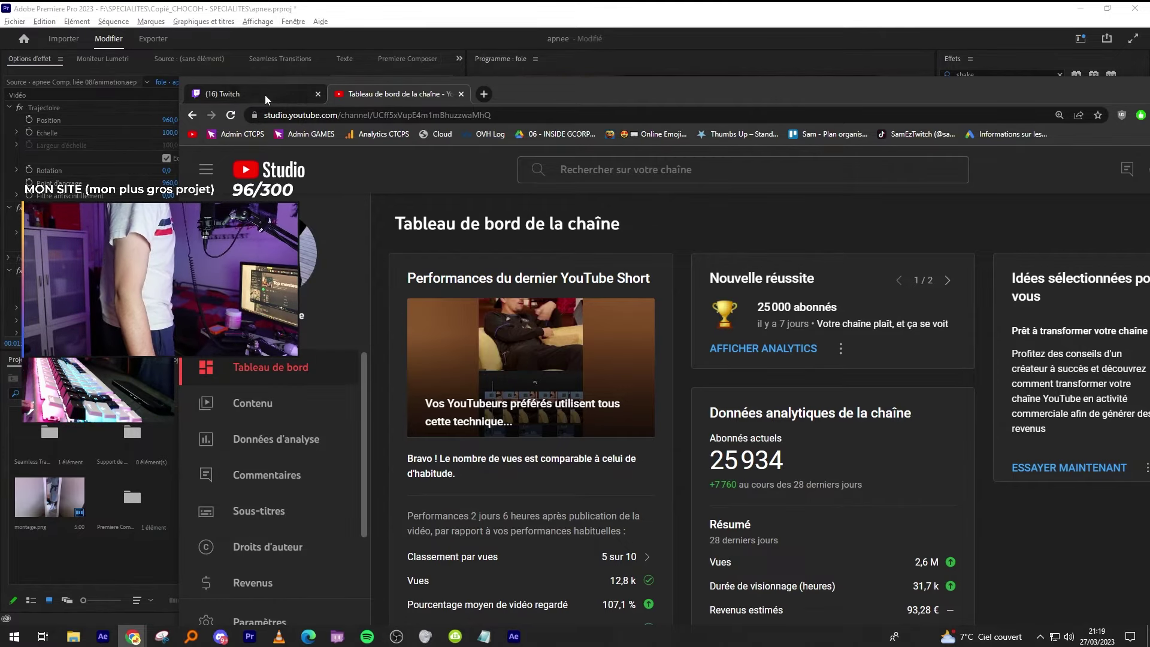
pyautogui.click(264, 95)
pyautogui.doubleClick(527, 91)
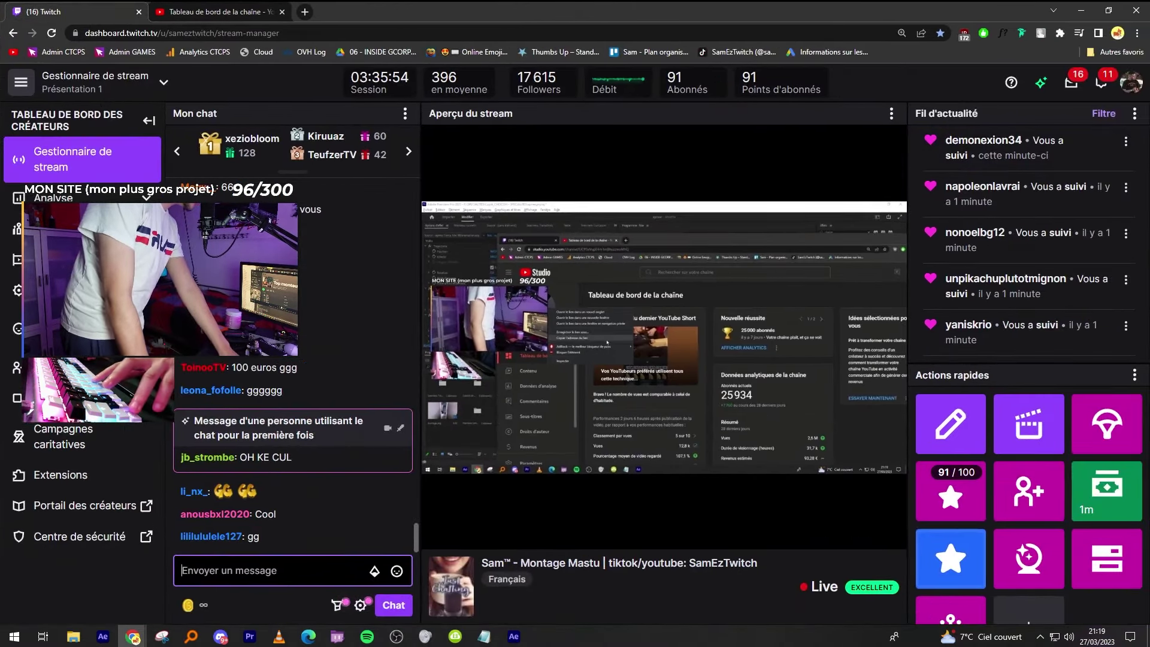
# Refresh the YouTube Studio dashboard to check the channel's subscriber figures, and look over the Twitch stream chat.
pyautogui.click(216, 12)
pyautogui.scroll(-2, 682, 386)
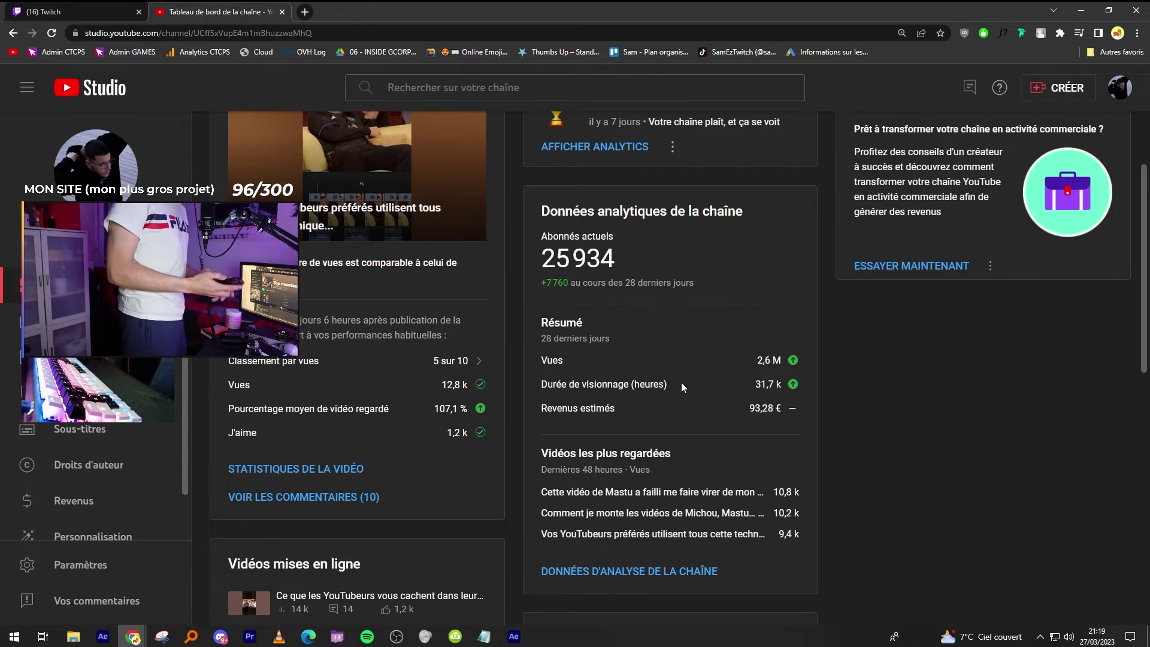
pyautogui.press('F5')
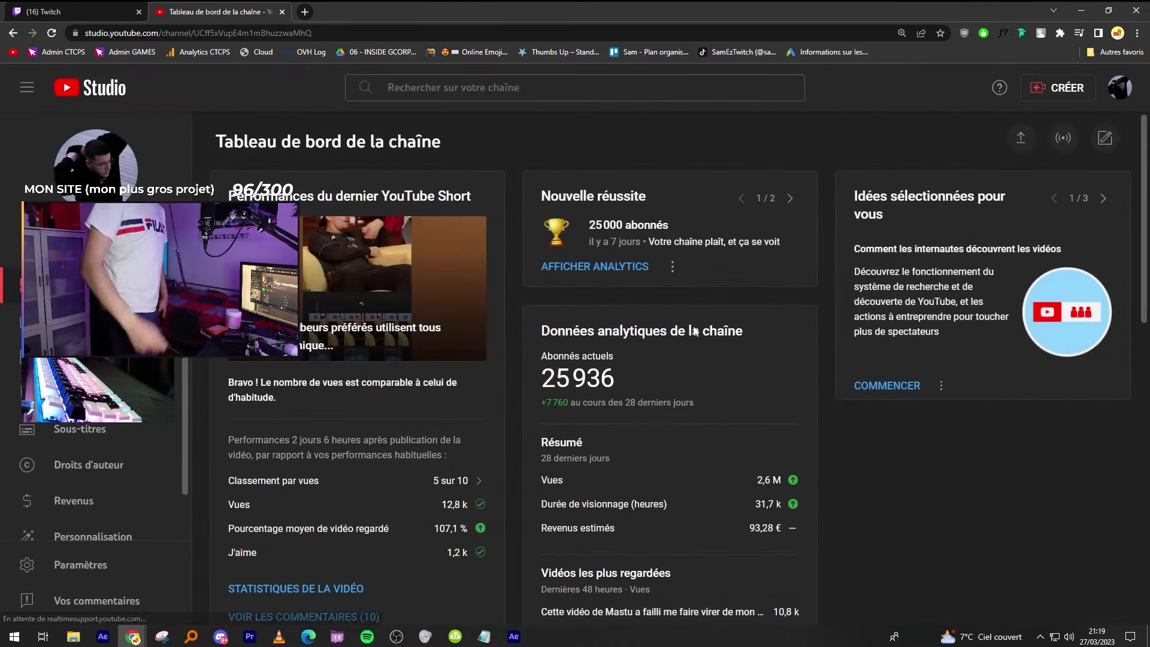
pyautogui.click(17, 9)
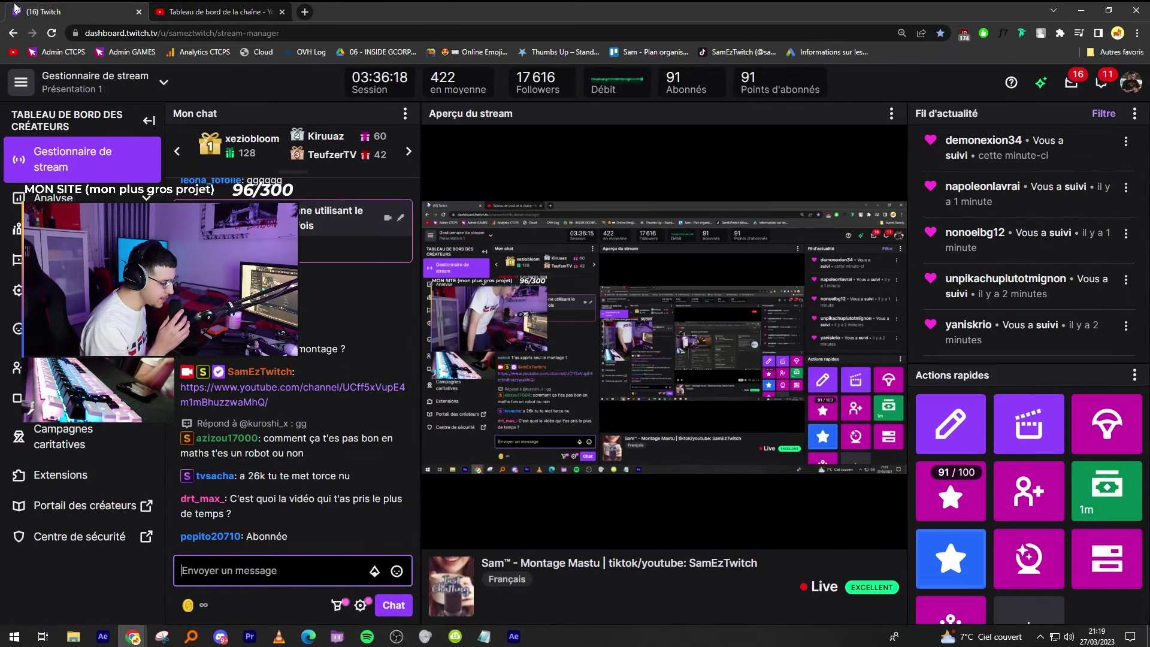
pyautogui.click(175, 10)
pyautogui.click(396, 636)
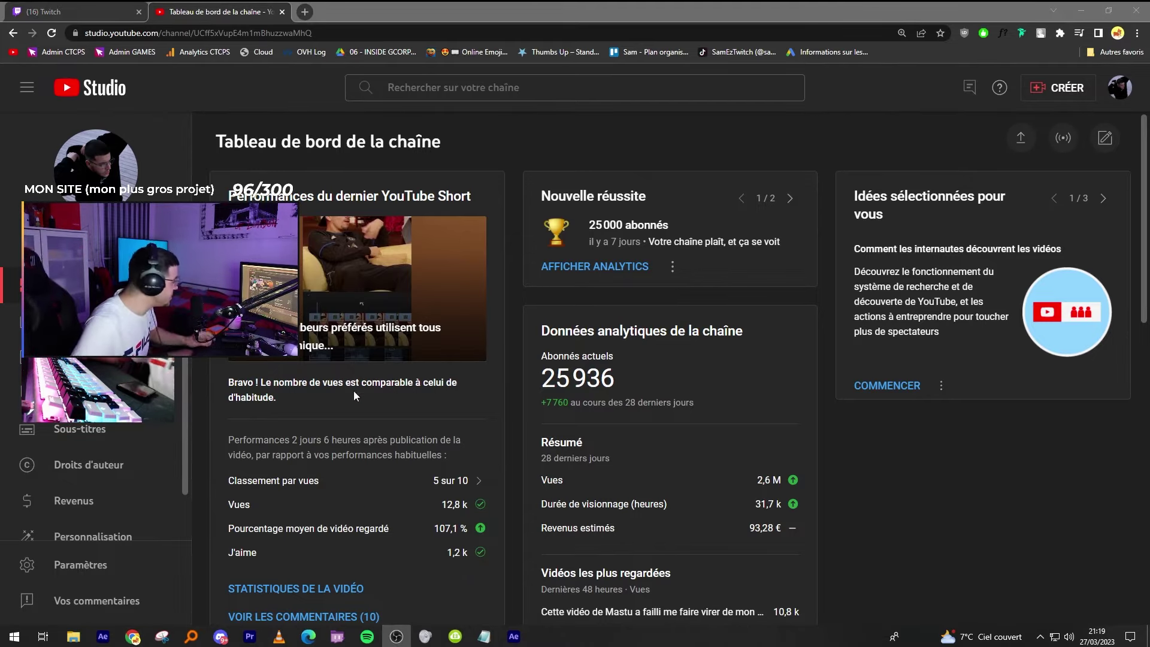
pyautogui.click(51, 32)
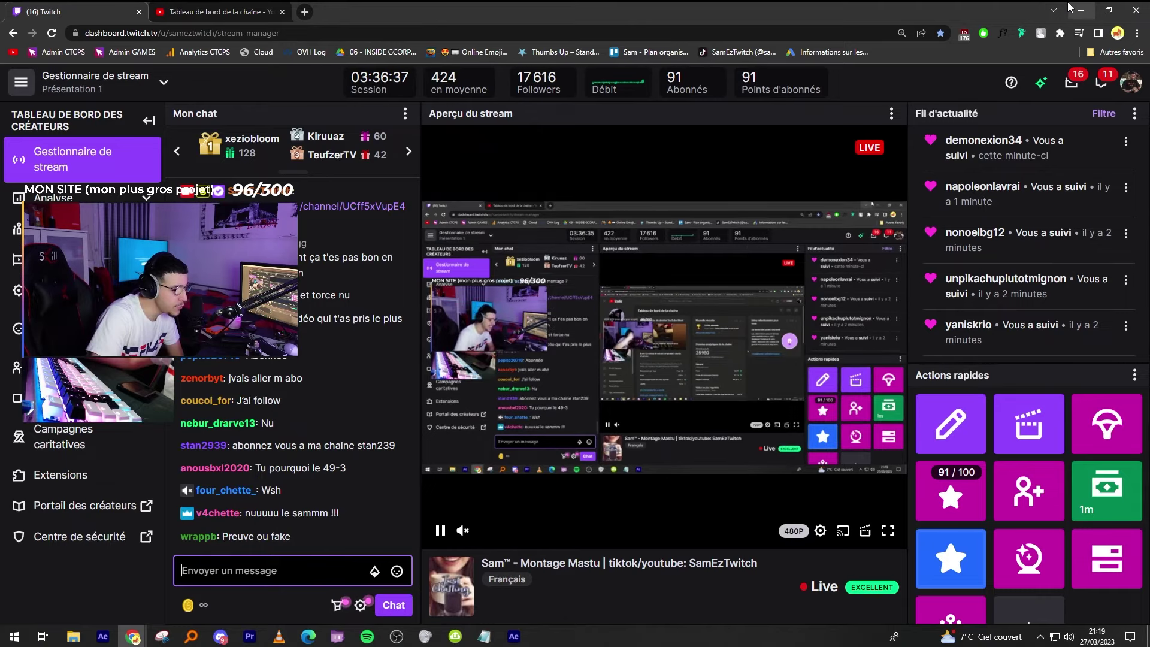
# Return to Premiere Pro, play back the shaking chat comments, and select the last comment's composition on V10.
pyautogui.click(1072, 9)
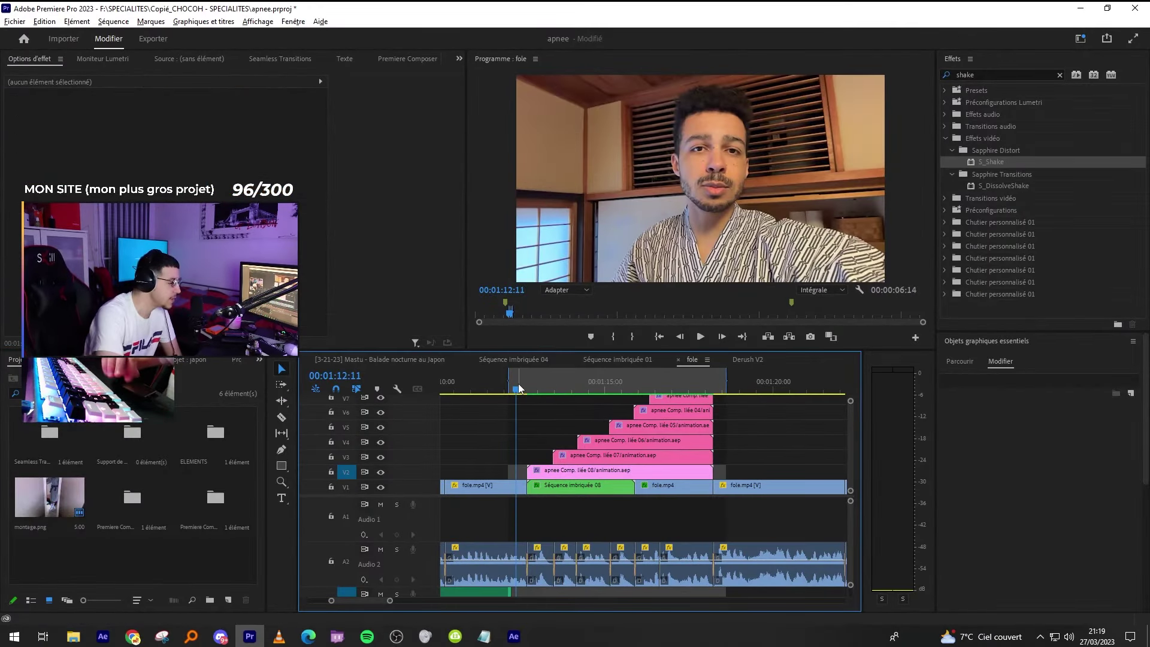
pyautogui.press('space')
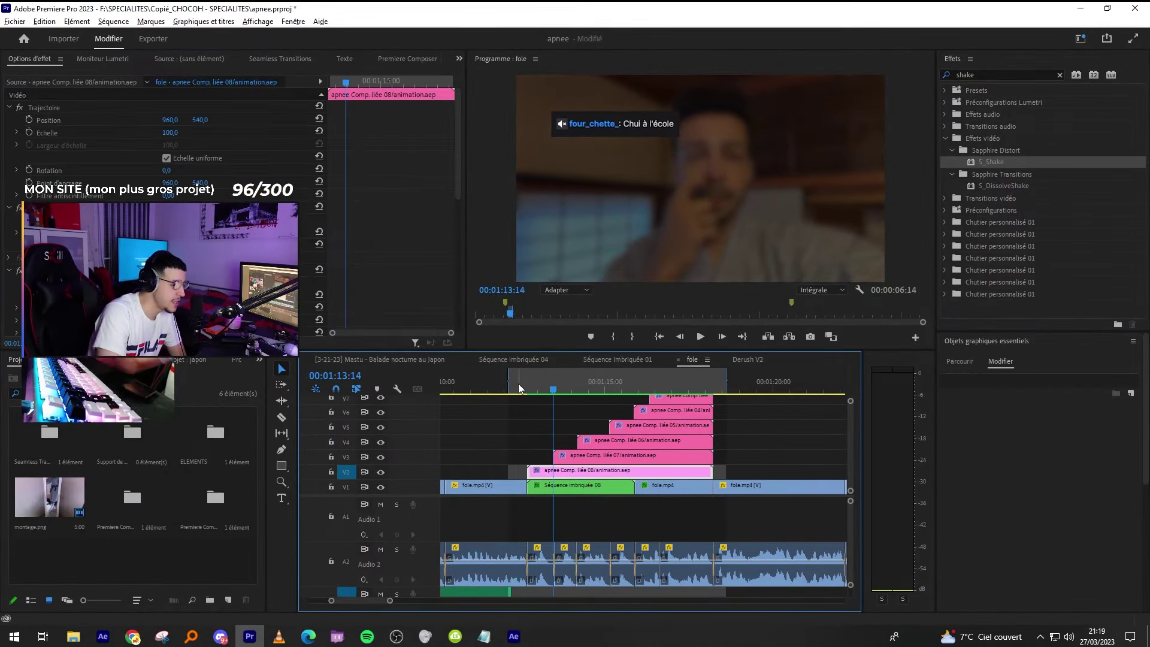
pyautogui.press('space')
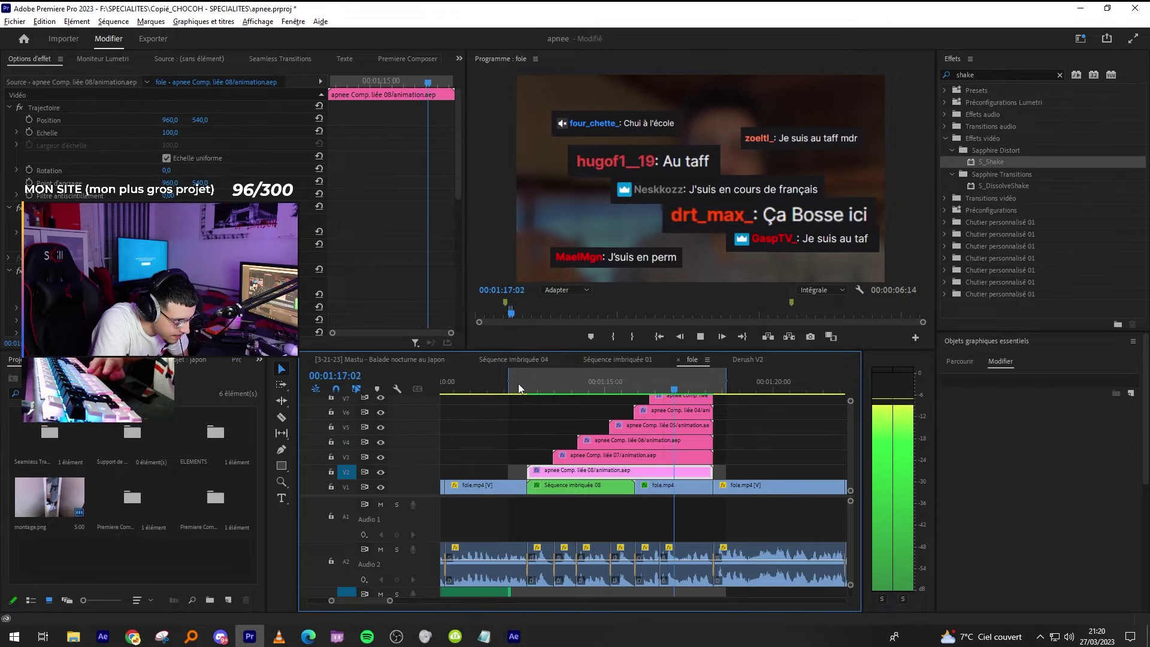
pyautogui.click(671, 380)
pyautogui.scroll(3, 704, 448)
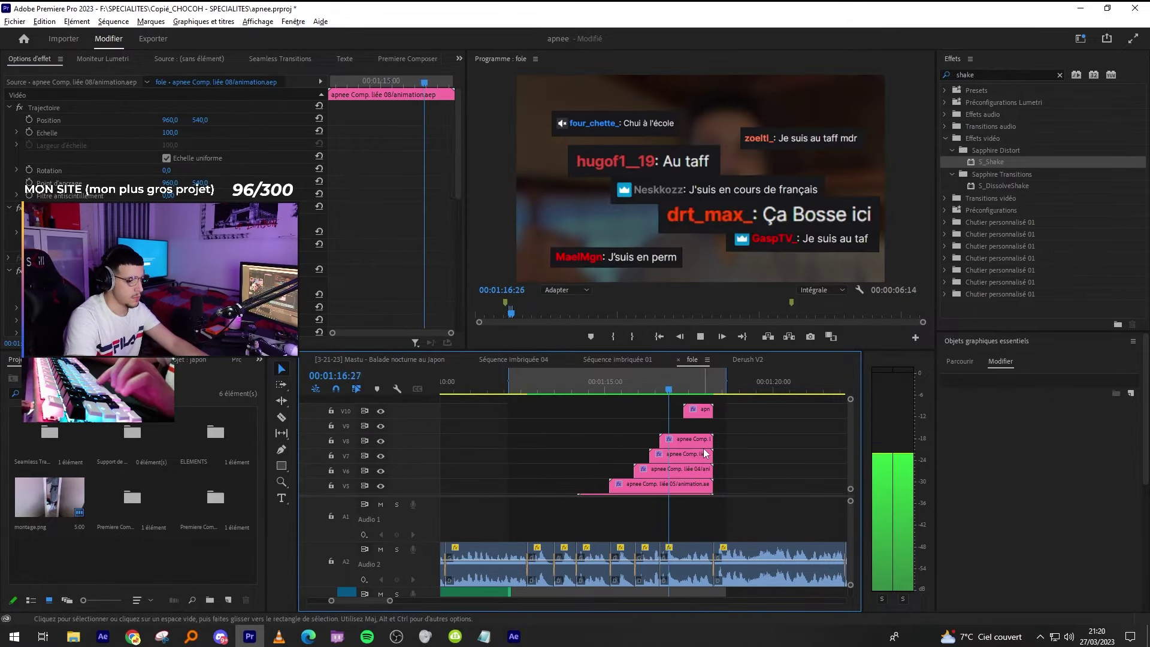
pyautogui.press('space')
pyautogui.click(707, 411)
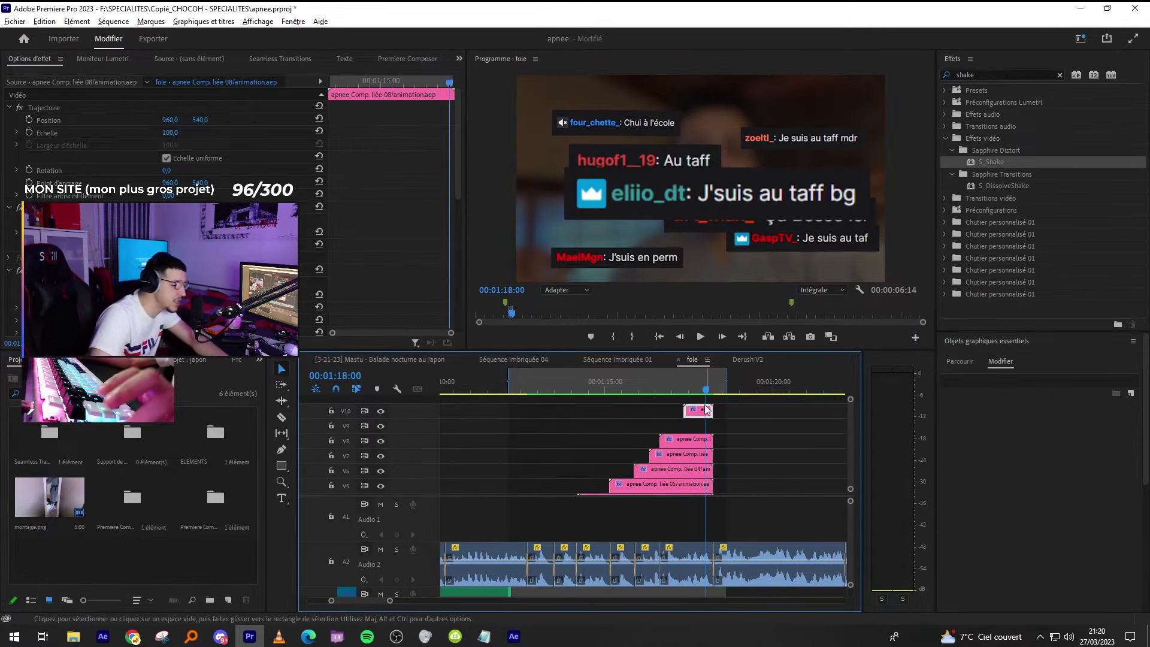
# Move the S_Shake effect above the Ombre portée effect on the chat comment compositions, from V10 down to V4.
pyautogui.click(8, 271)
pyautogui.click(9, 282)
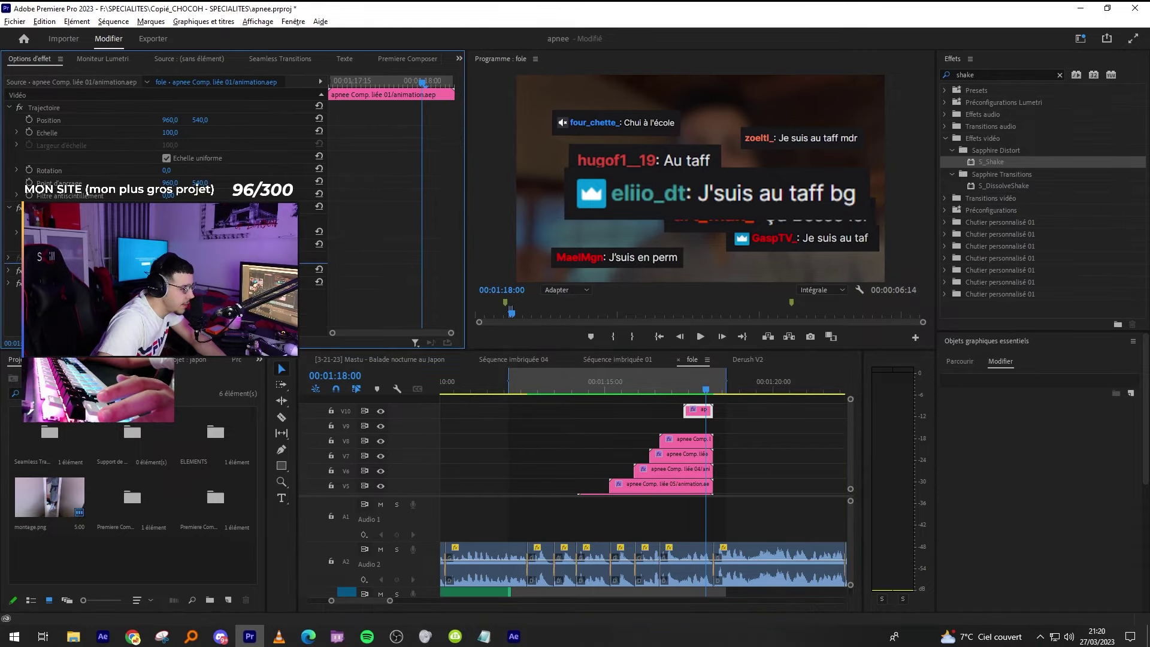
pyautogui.click(686, 440)
pyautogui.click(9, 282)
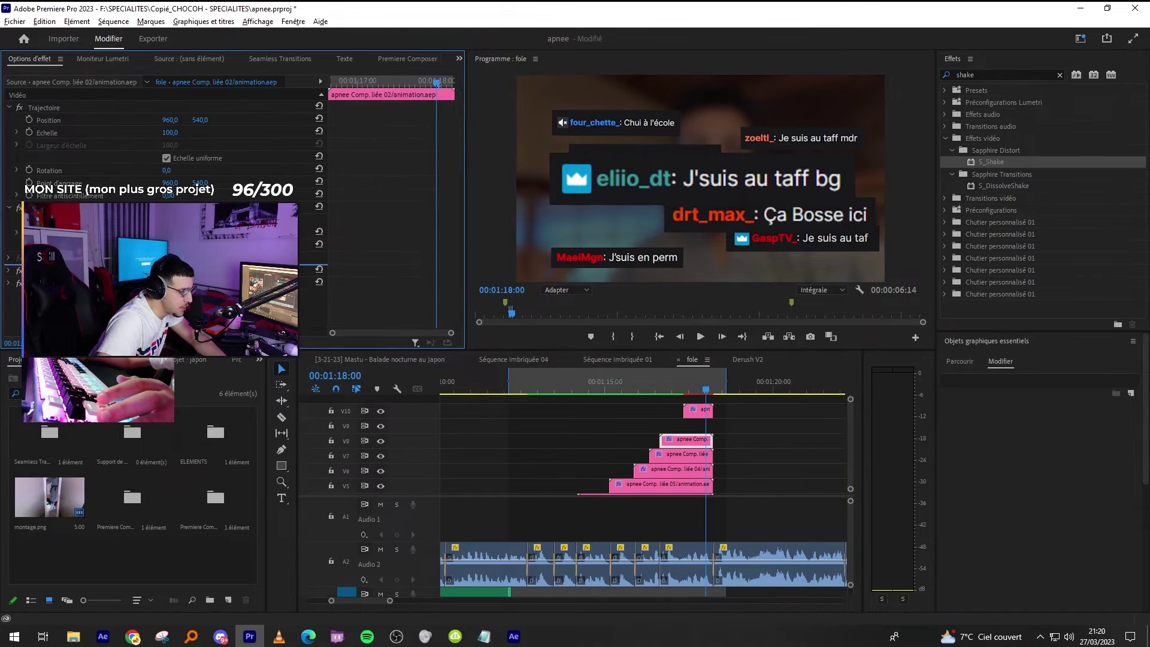
pyautogui.moveTo(37, 282); pyautogui.dragTo(37, 264)
pyautogui.click(680, 469)
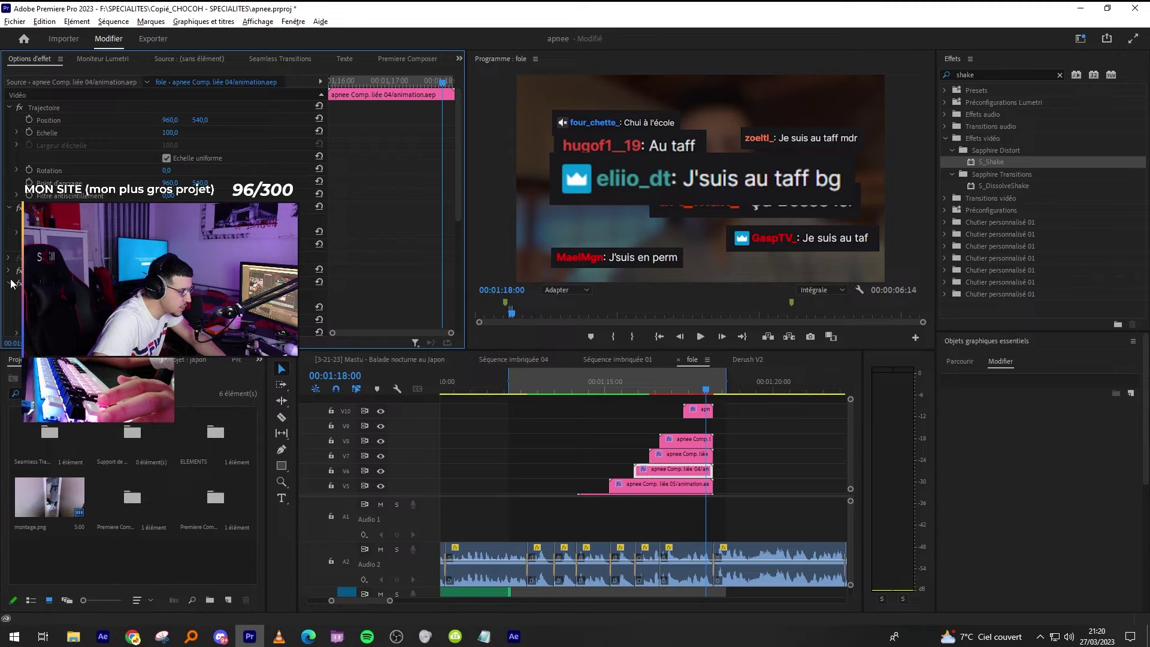
pyautogui.click(681, 483)
pyautogui.scroll(-3, 18, 217)
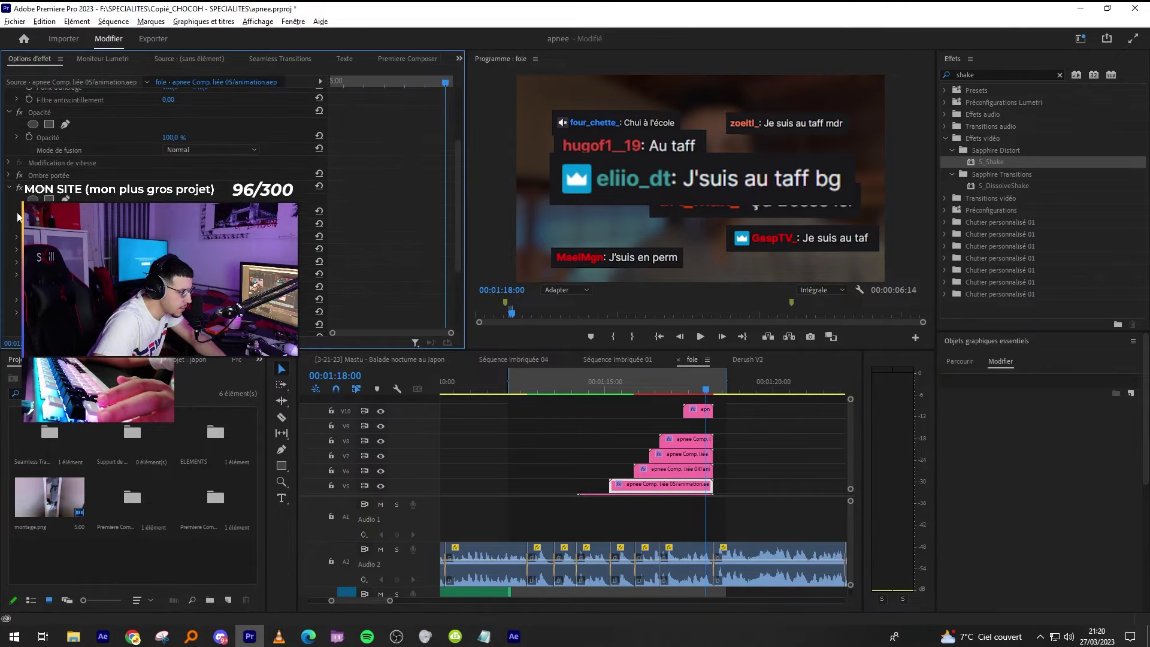
pyautogui.scroll(3, 17, 217)
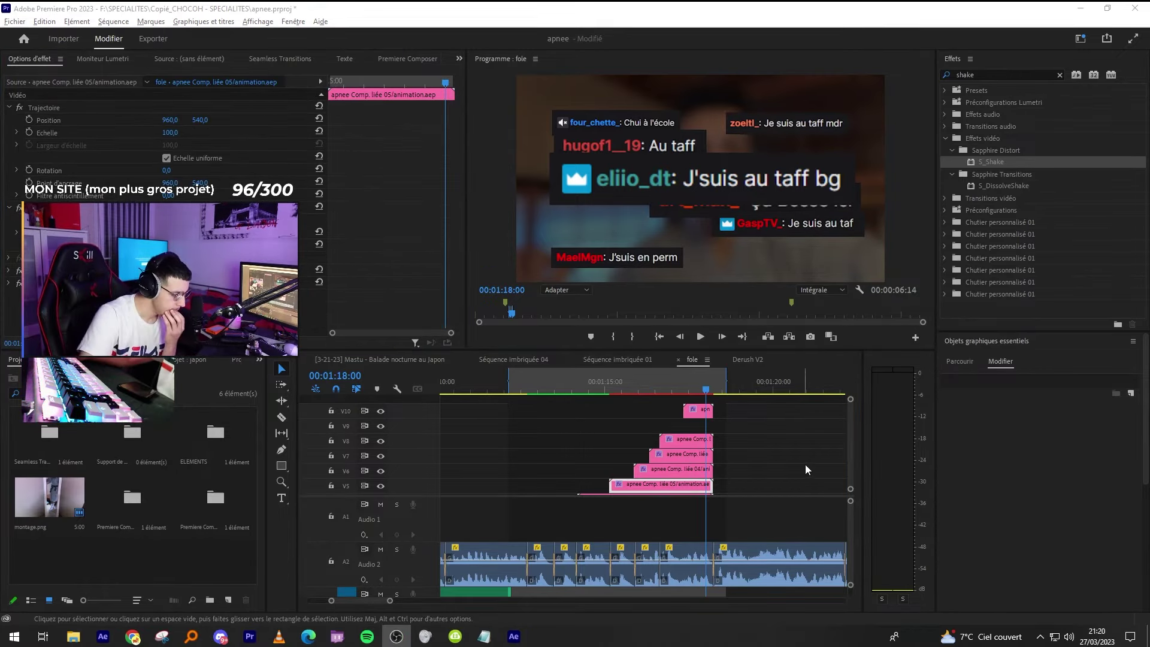
pyautogui.scroll(-3, 853, 448)
pyautogui.click(677, 444)
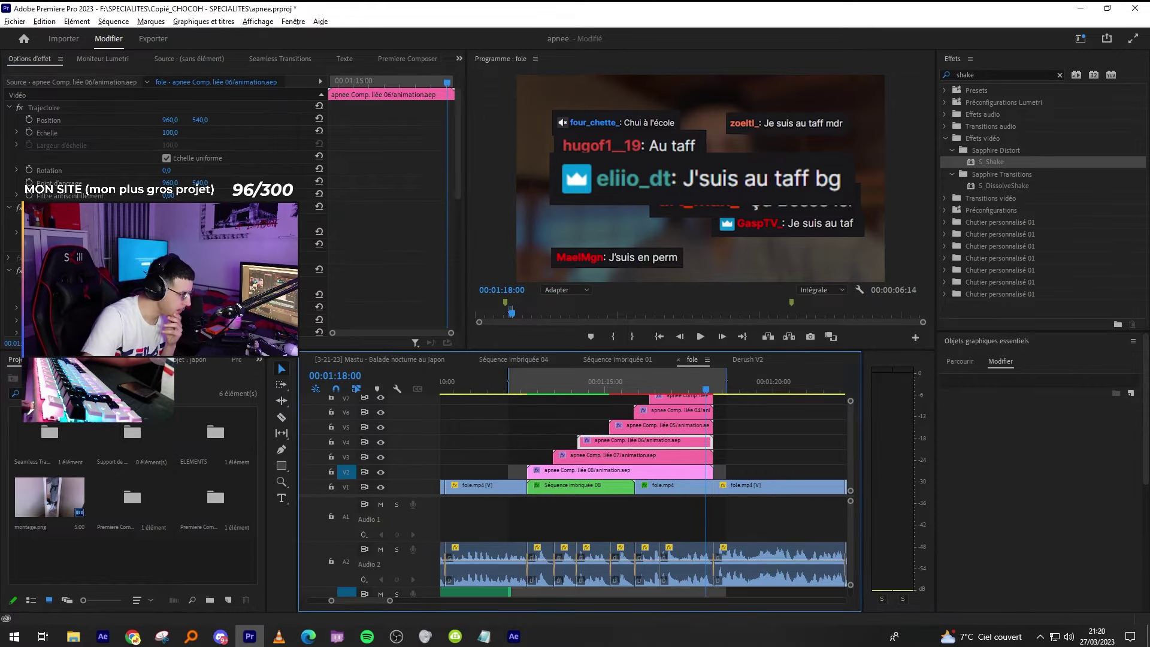
pyautogui.click(9, 283)
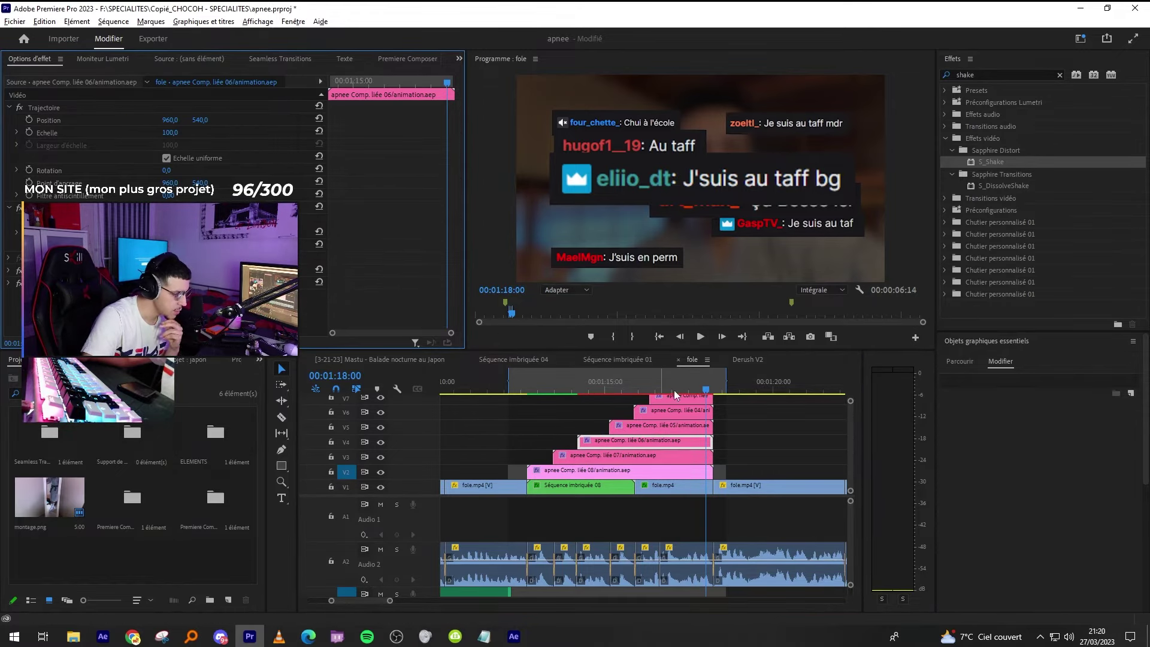
# Nest all the chat comment compositions on V2 to V10 into one nested sequence.
pyautogui.click(631, 467)
pyautogui.moveTo(605, 381); pyautogui.dragTo(520, 379)
pyautogui.keyDown('shift'); pyautogui.click(656, 453); pyautogui.keyUp('shift')
pyautogui.keyDown('shift'); pyautogui.click(659, 442); pyautogui.keyUp('shift')
pyautogui.keyDown('shift'); pyautogui.click(660, 432); pyautogui.keyUp('shift')
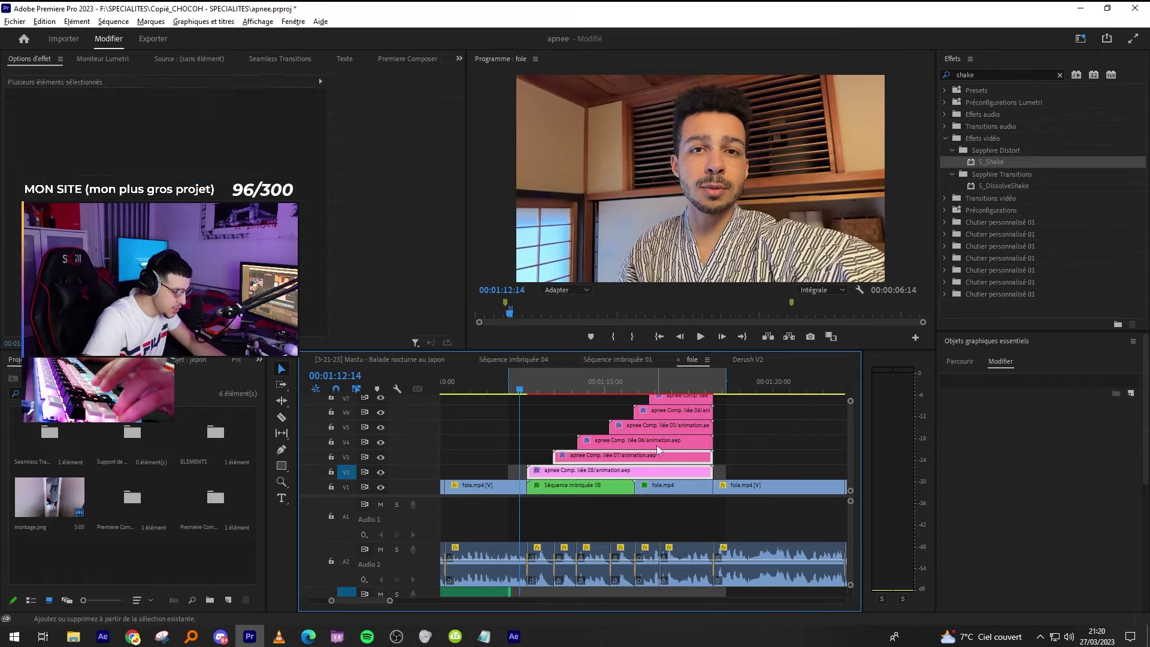
pyautogui.keyDown('shift'); pyautogui.click(674, 398); pyautogui.keyUp('shift')
pyautogui.scroll(3, 674, 400)
pyautogui.keyDown('shift'); pyautogui.click(681, 427); pyautogui.keyUp('shift')
pyautogui.scroll(1, 683, 420)
pyautogui.keyDown('shift'); pyautogui.click(686, 413); pyautogui.keyUp('shift')
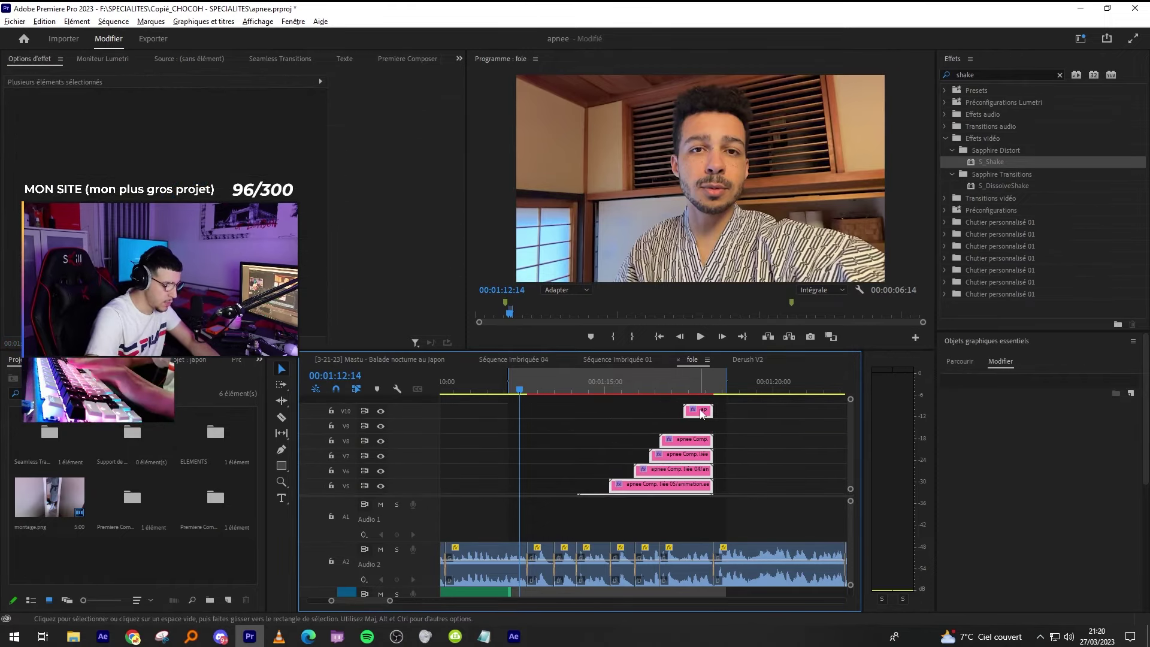
pyautogui.press('n')
pyautogui.press('Return')
# Paste the copied position and scale keyframes onto the nested chat comments sequence on V2.
pyautogui.scroll(-4, 669, 437)
pyautogui.click(625, 472)
pyautogui.click(586, 386)
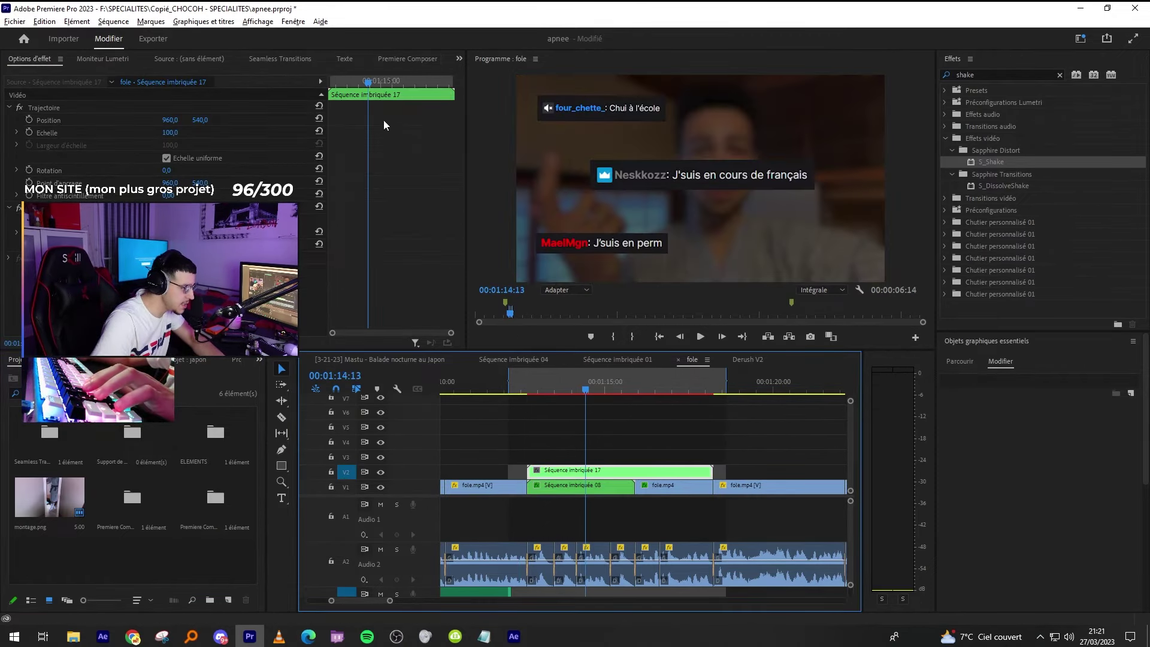
pyautogui.click(383, 121)
pyautogui.hotkey('ctrl', 'v')
pyautogui.click(431, 83)
# Play back the nested chat comments and set the program monitor's playback resolution to 1/4.
pyautogui.click(523, 389)
pyautogui.press('space')
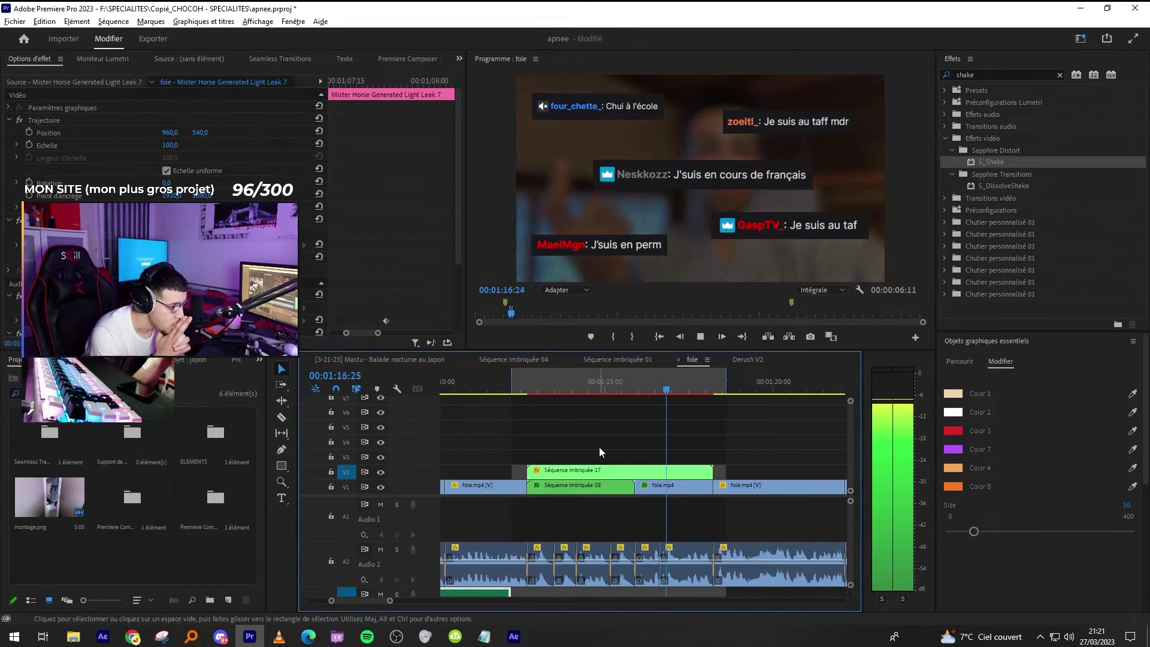
pyautogui.press('space')
pyautogui.scroll(-2, 636, 531)
pyautogui.scroll(-2, 637, 533)
pyautogui.click(819, 313)
pyautogui.click(825, 289)
pyautogui.click(812, 327)
# Return the playhead to the nested chat comments at 00:01:14:19 and save the project.
pyautogui.click(673, 524)
pyautogui.press('-')
pyautogui.press('-')
pyautogui.press('-')
pyautogui.press('-')
pyautogui.press('-')
pyautogui.press('-')
pyautogui.press('-')
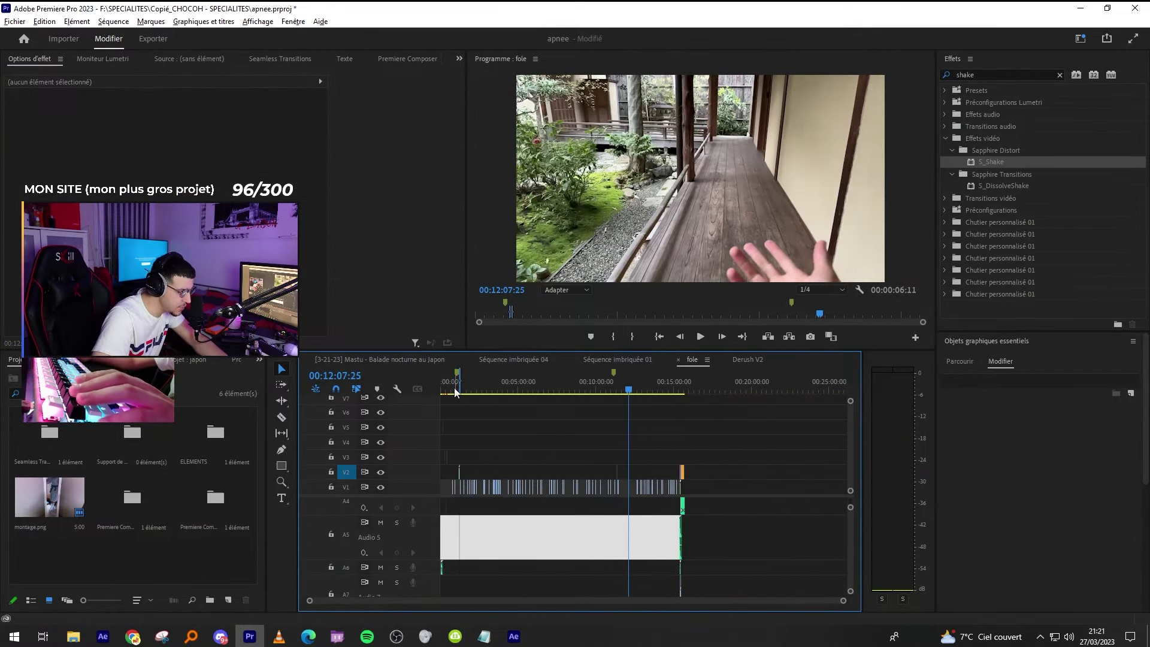
pyautogui.click(456, 387)
pyautogui.press('=')
pyautogui.press('=')
pyautogui.press('=')
pyautogui.press('=')
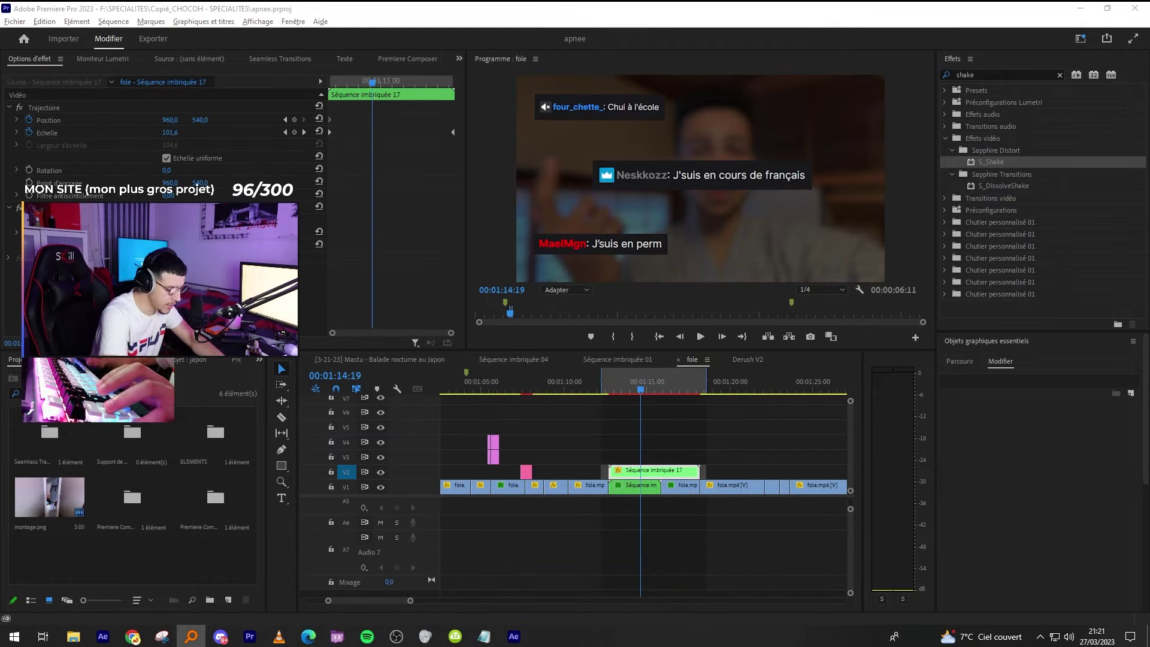
pyautogui.hotkey('ctrl', 's')
# Check the Twitch window in Chrome, and place the playhead at the start of the nested comments sequence in Premiere Pro.
pyautogui.click(133, 636)
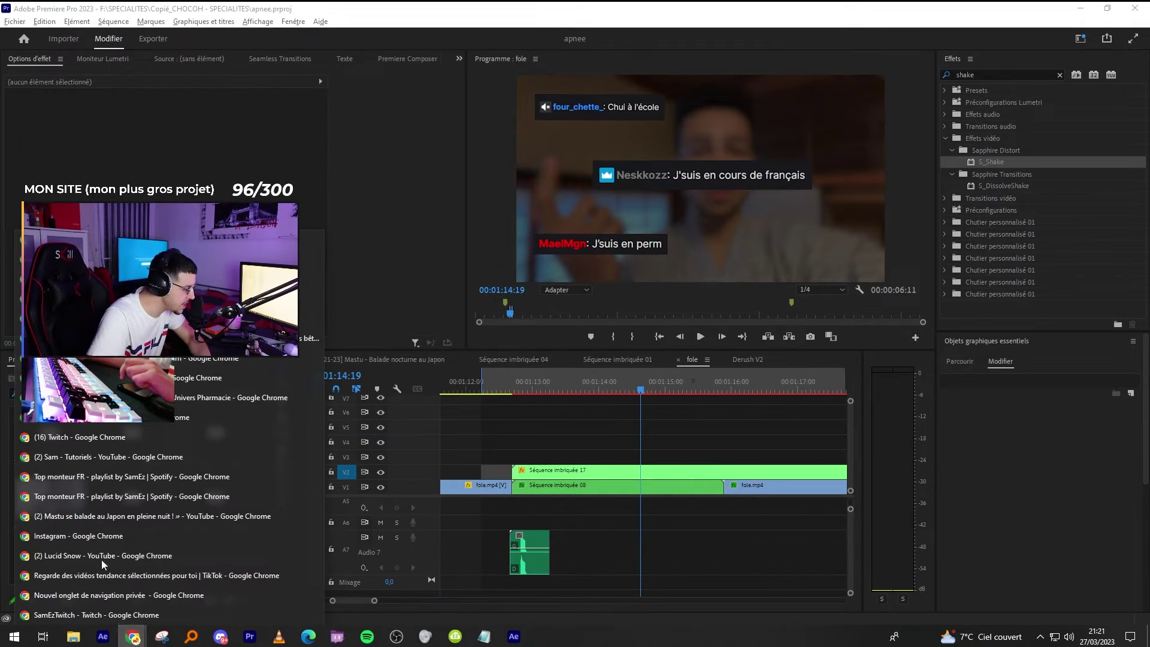
pyautogui.click(102, 437)
pyautogui.hotkey('alt', 'Tab')
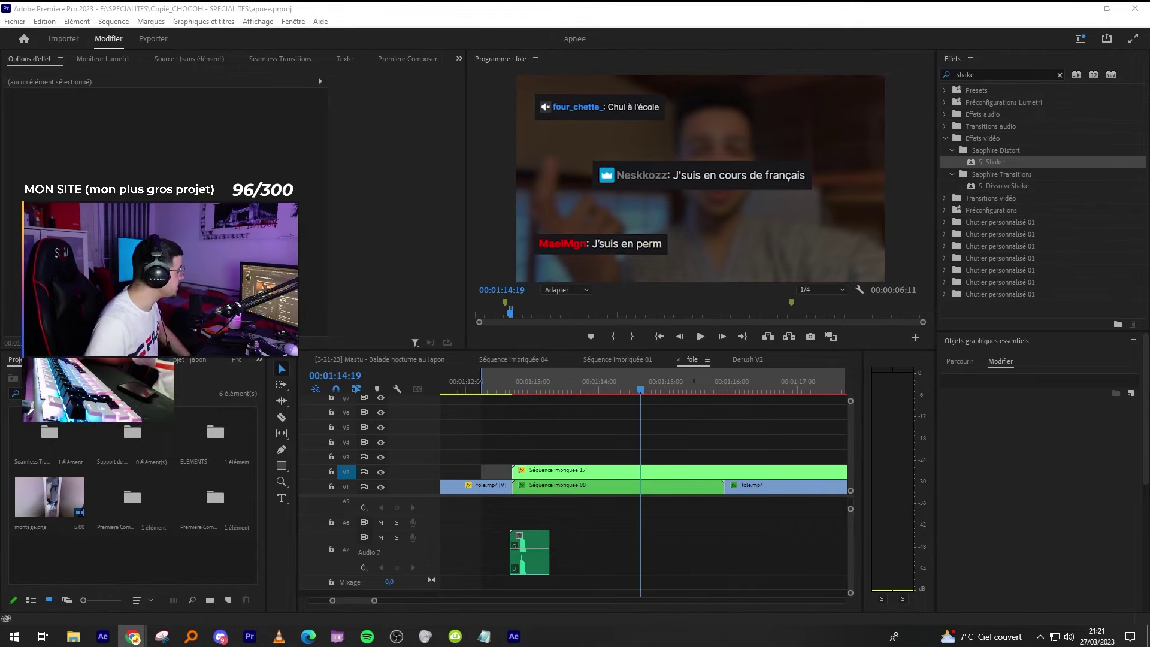
pyautogui.click(620, 470)
pyautogui.click(513, 381)
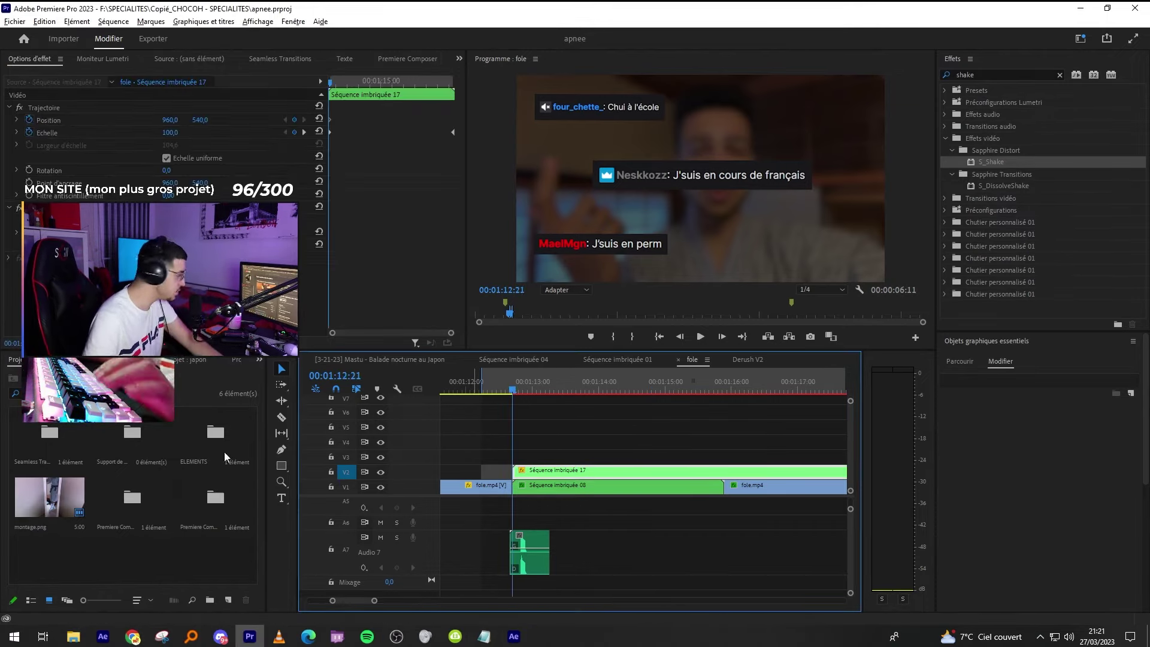
# Switch to Chrome and look over the channel figures on the YouTube Studio dashboard.
pyautogui.hotkey('alt', 'Tab')
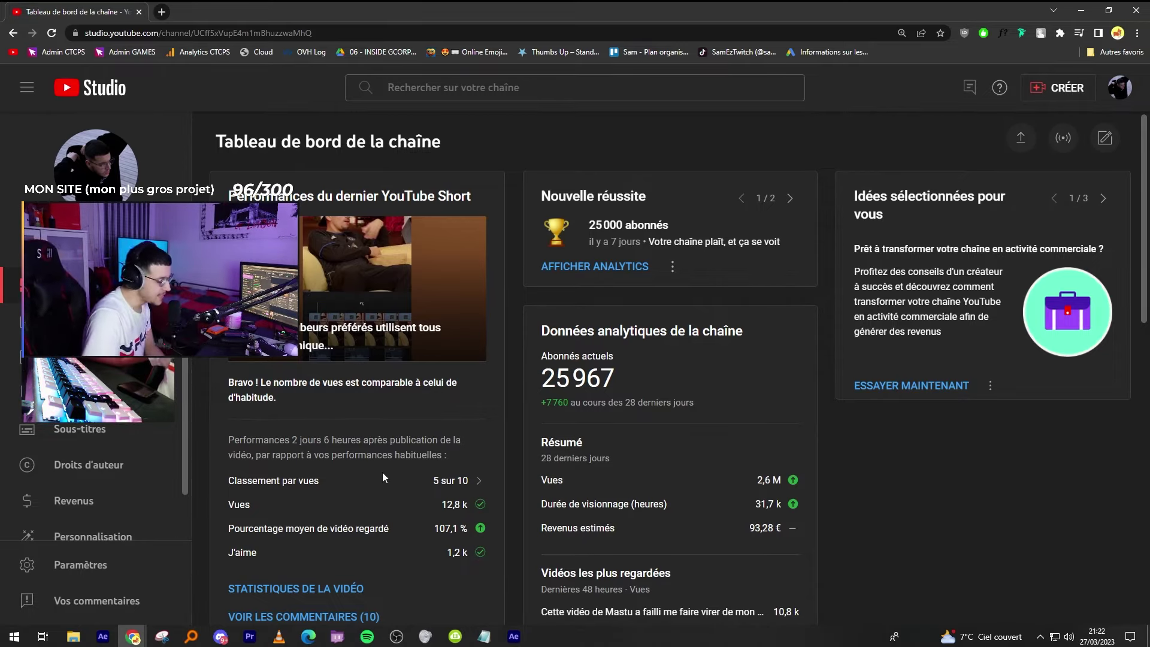
pyautogui.click(162, 636)
pyautogui.click(162, 636)
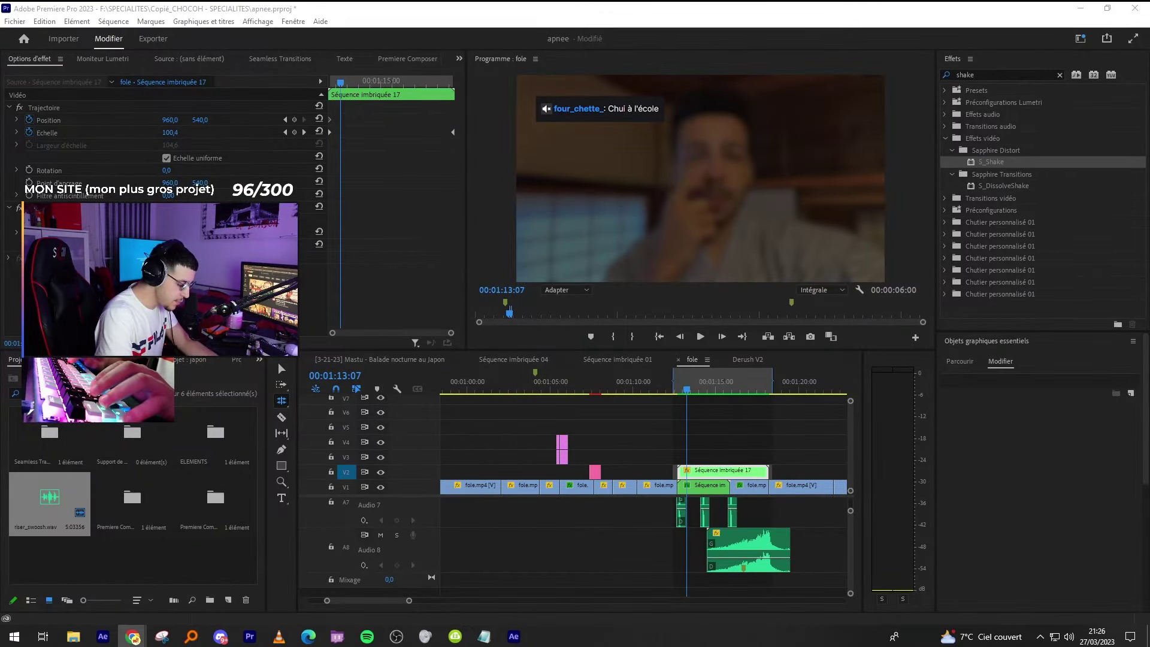
# Bring the YouTube search results window into view, look over the channel's latest videos, and minimise it.
pyautogui.moveTo(0, 222); pyautogui.dragTo(670, 49)
pyautogui.scroll(-3, 735, 60)
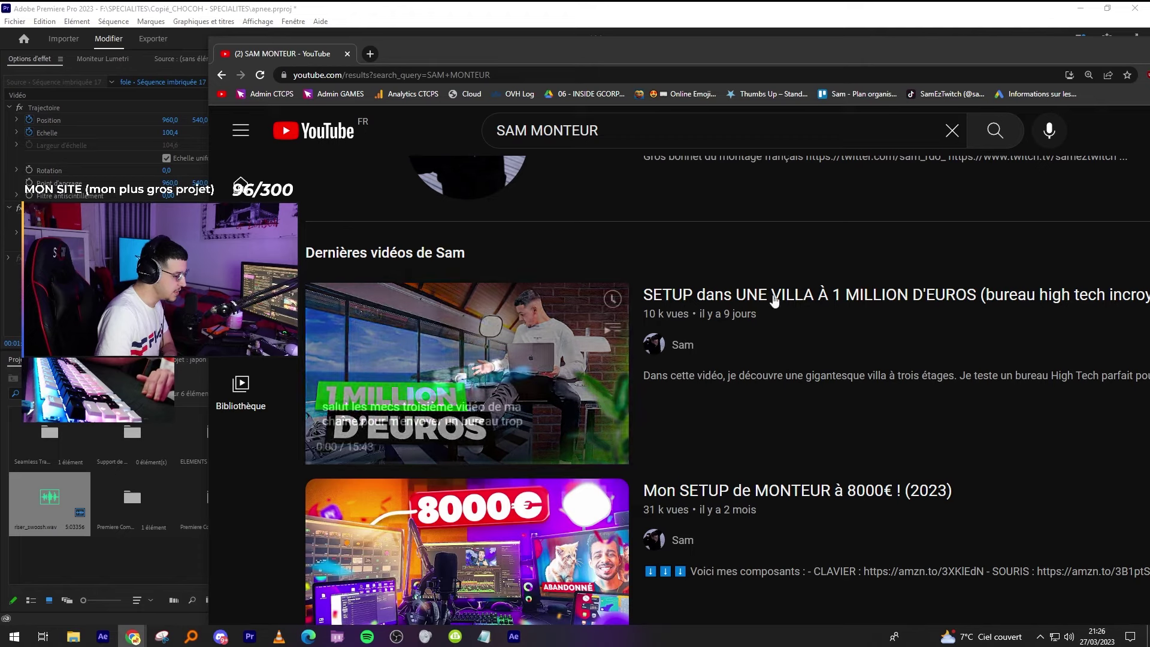
pyautogui.moveTo(705, 61); pyautogui.dragTo(677, 57)
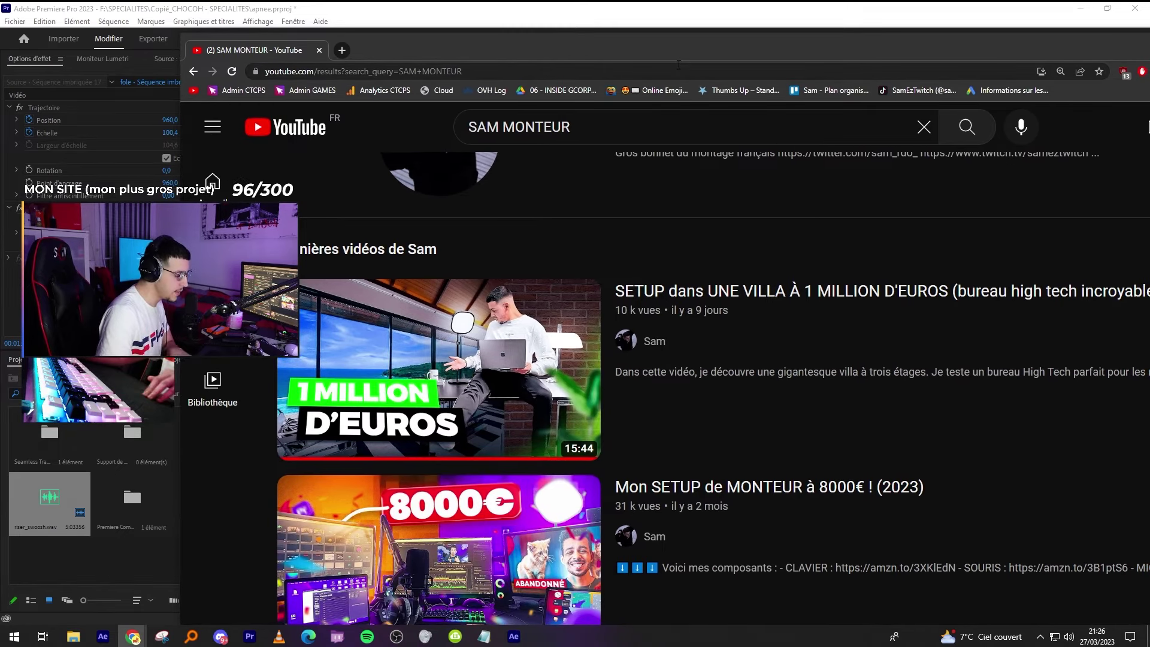
pyautogui.moveTo(876, 58); pyautogui.dragTo(724, 34)
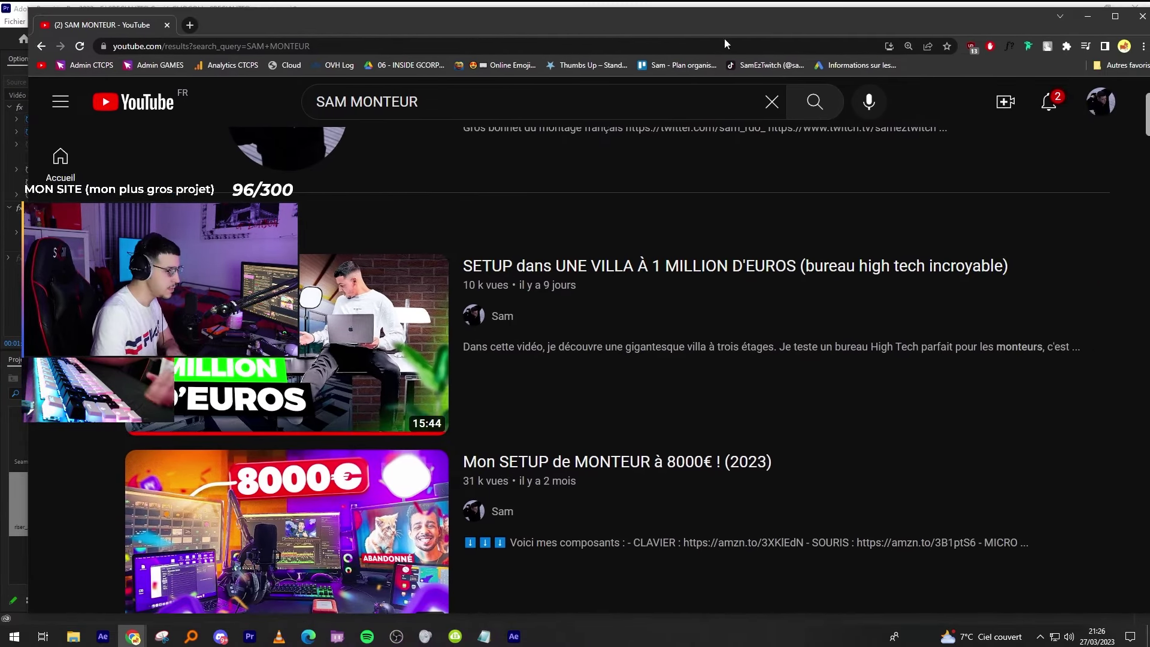
pyautogui.click(1087, 16)
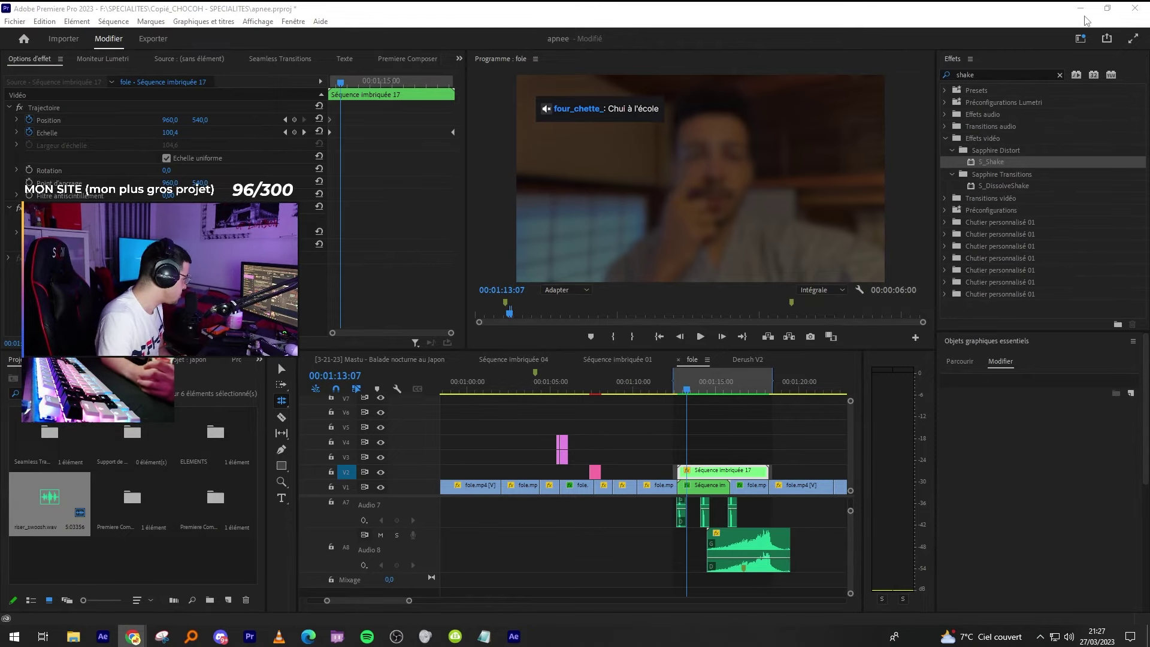
# Play back the nested chat comments with their sound effects and look over the clips on the audio tracks.
pyautogui.click(675, 392)
pyautogui.press('space')
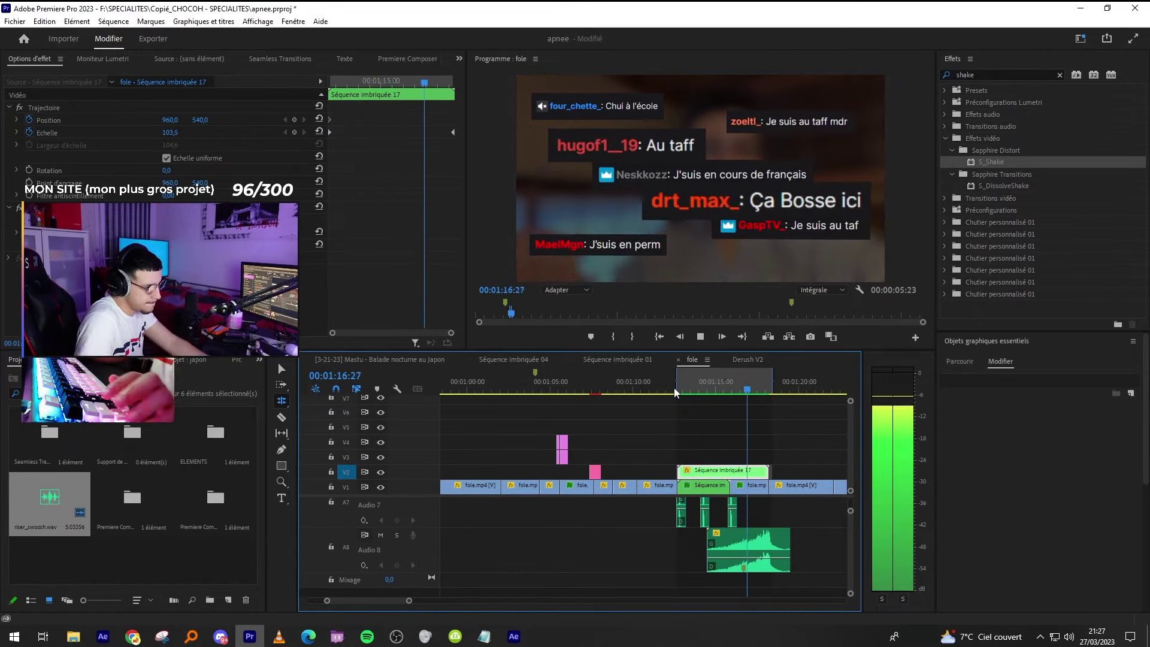
pyautogui.press('v')
pyautogui.scroll(3, 732, 527)
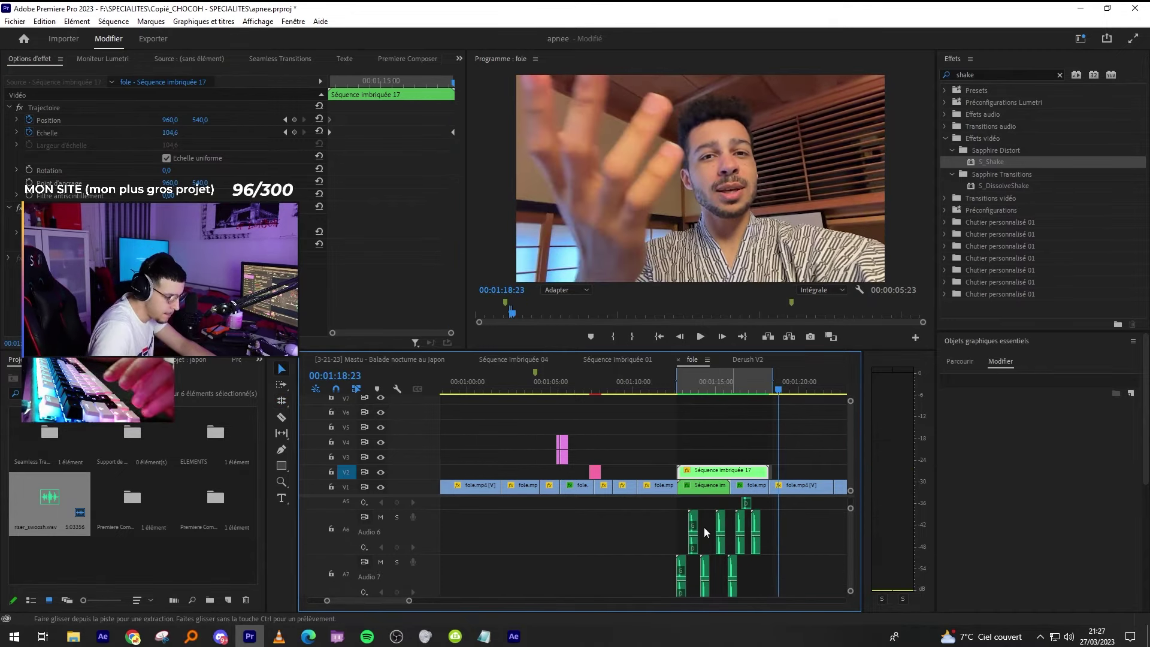
pyautogui.moveTo(773, 509); pyautogui.dragTo(674, 593)
pyautogui.click(710, 383)
pyautogui.hscroll(1, 725, 455)
pyautogui.press('space')
pyautogui.scroll(-3, 728, 500)
pyautogui.press('space')
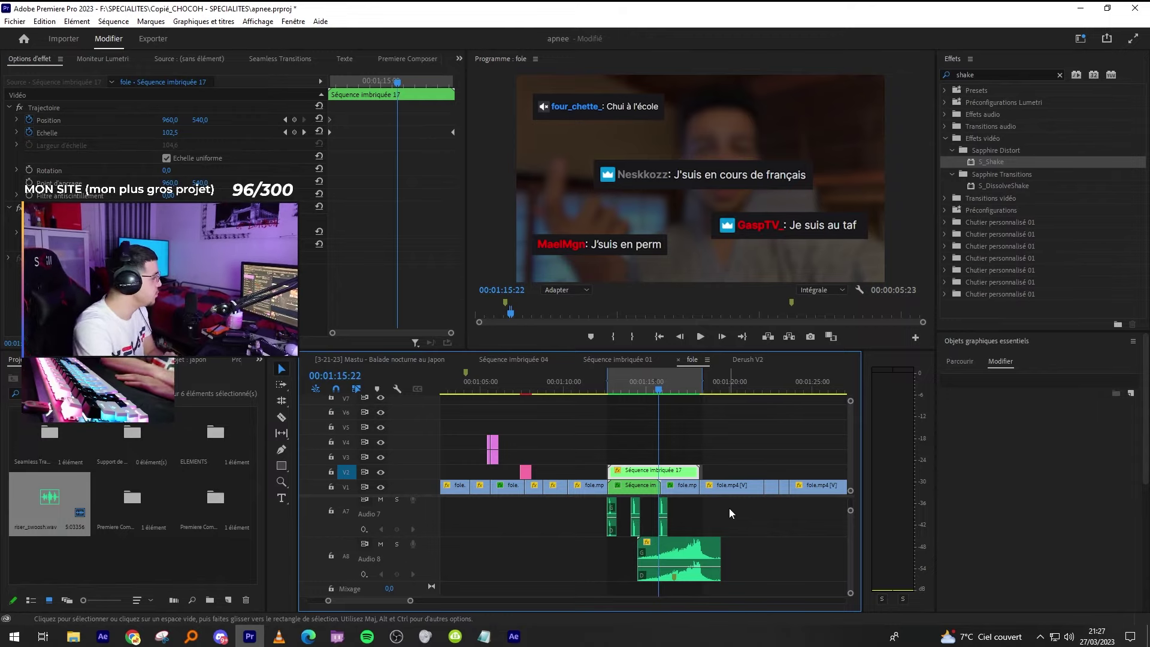
pyautogui.hotkey('alt', 'Tab')
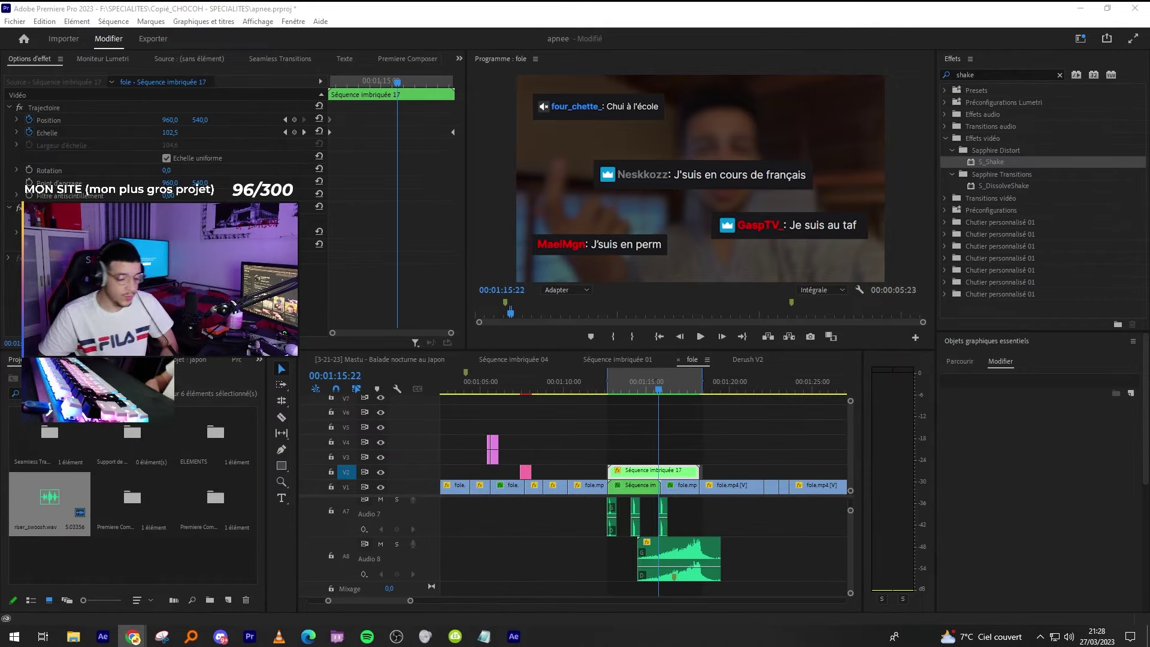
# Play the fole sequence from the nested chat comments into the footage that follows them.
pyautogui.click(729, 393)
pyautogui.press('-')
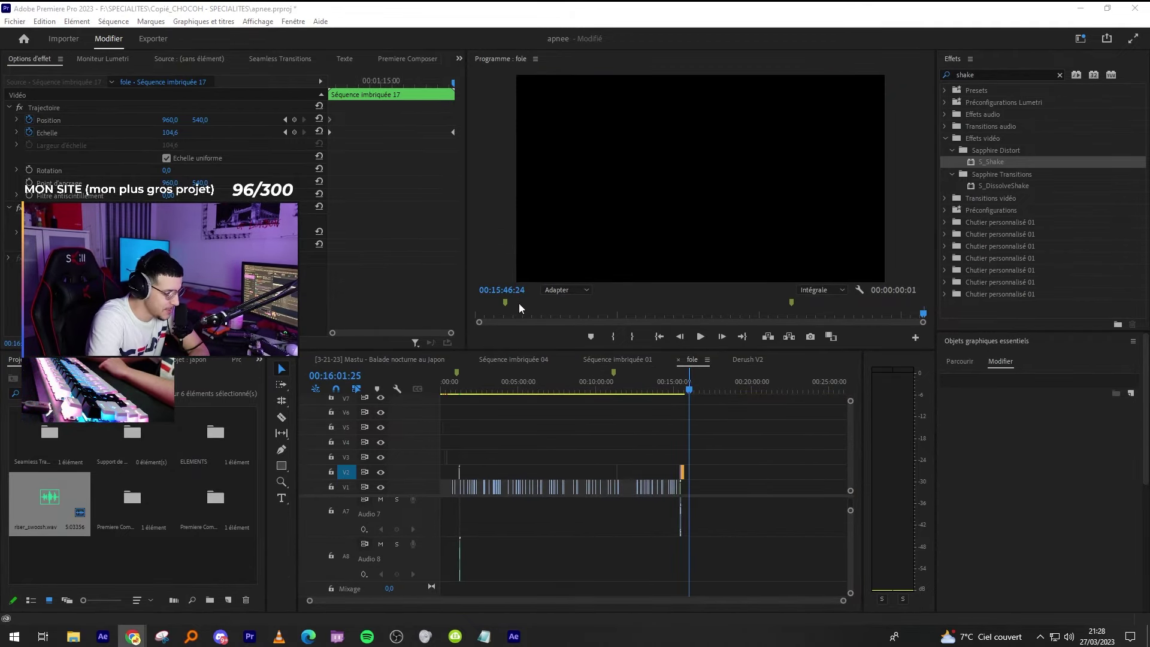
pyautogui.moveTo(680, 392); pyautogui.dragTo(462, 389)
pyautogui.press('space')
pyautogui.press('=')
pyautogui.press('=')
pyautogui.press('=')
pyautogui.press('=')
pyautogui.press('=')
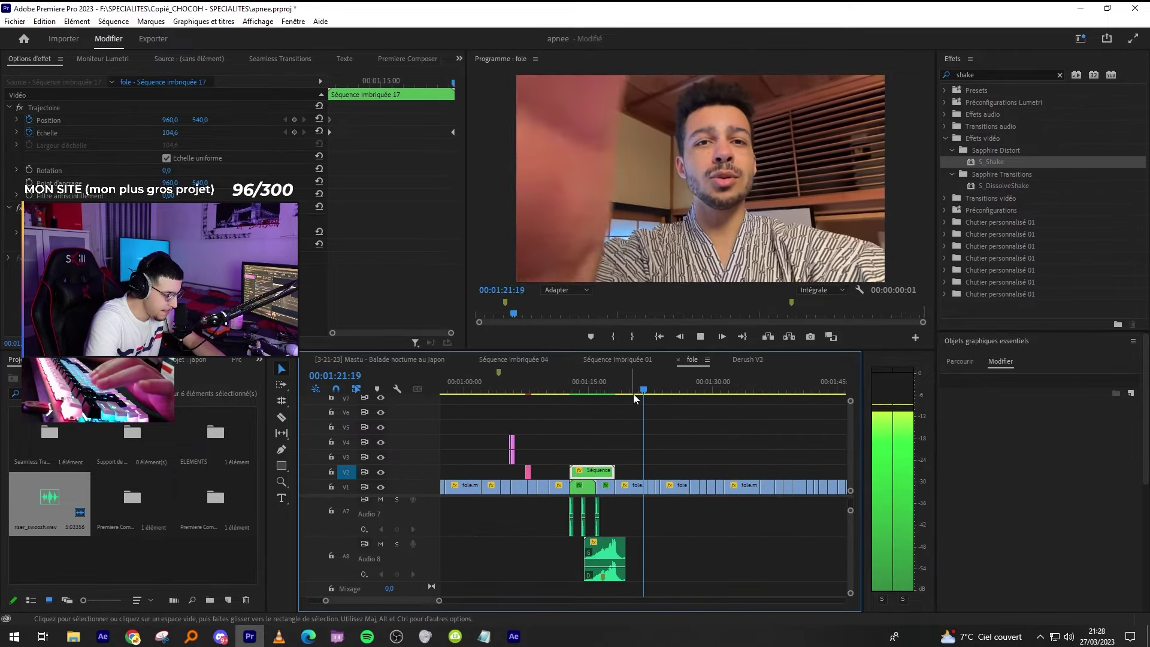
pyautogui.press('=')
pyautogui.press('=')
pyautogui.press('-')
# Open the [3-21-23] Mastu - Balade nocturne au Japon sequence and look over its clips around 00:05:10:55.
pyautogui.click(709, 538)
pyautogui.scroll(3, 709, 538)
pyautogui.press('-')
pyautogui.press('=')
pyautogui.press('=')
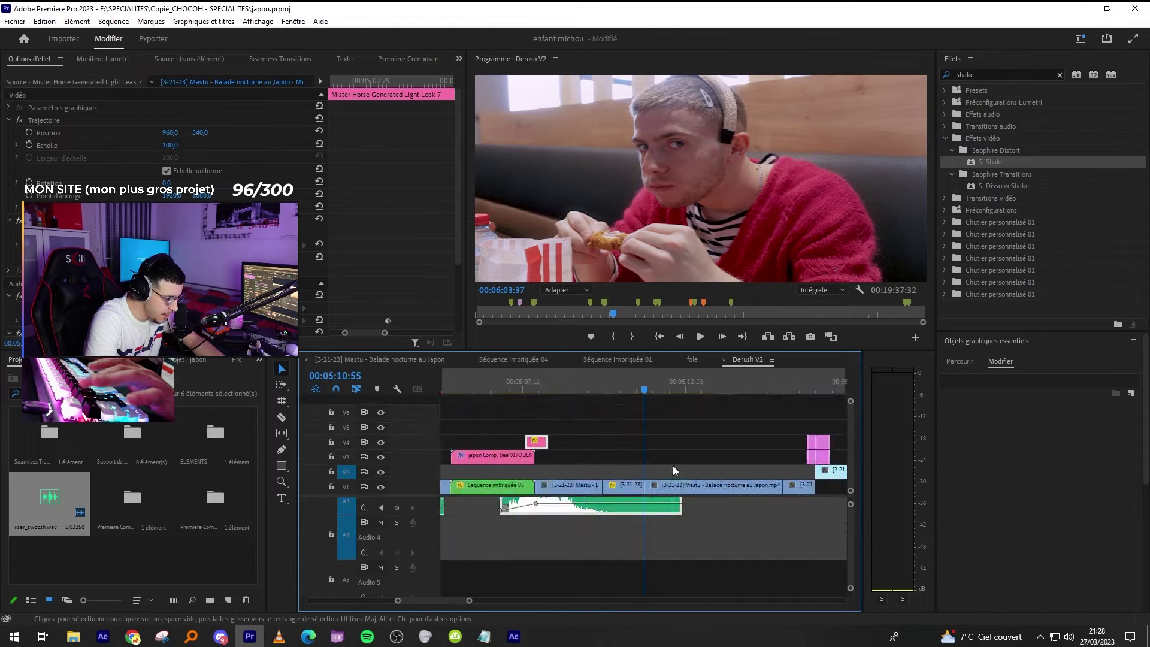
pyautogui.click(367, 636)
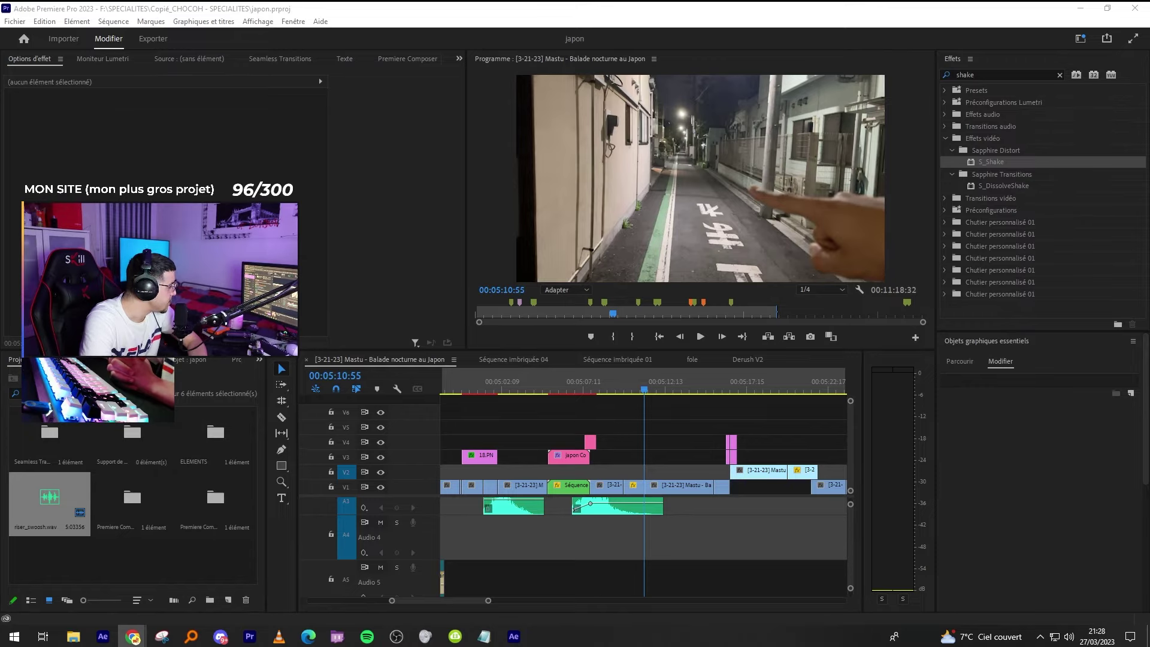
# Copy the transition clips on V2 and V3 together with their sound, just after 00:04:48:01 in the Japan sequence.
pyautogui.click(620, 381)
pyautogui.press('-')
pyautogui.press('-')
pyautogui.press('-')
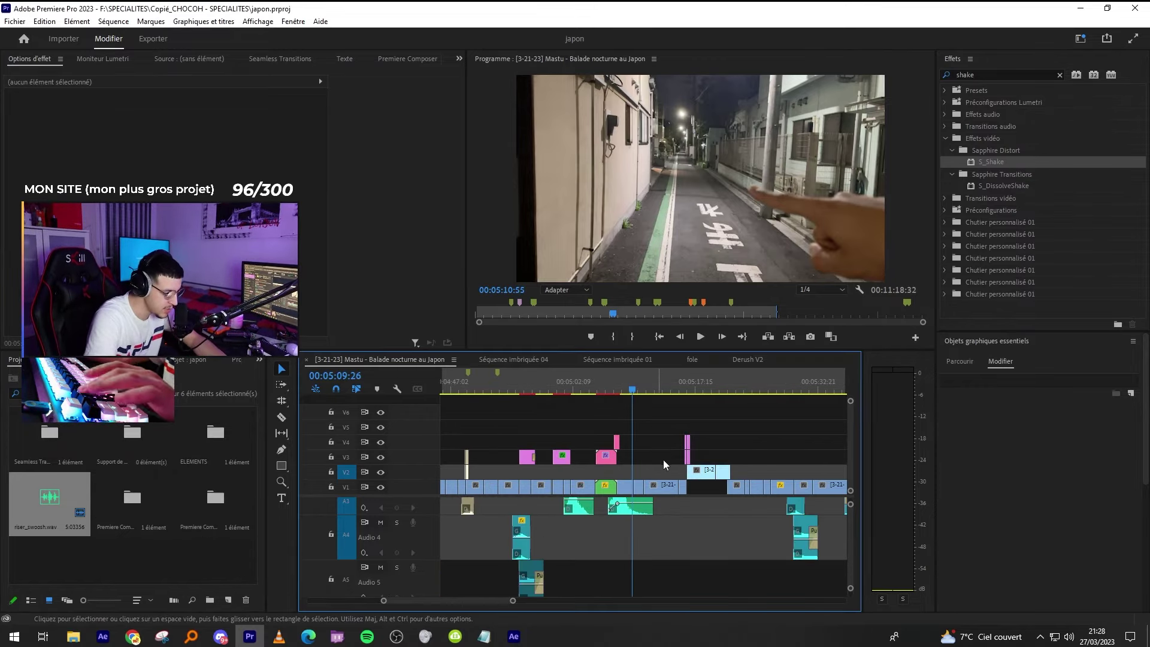
pyautogui.click(598, 381)
pyautogui.press('=')
pyautogui.press('=')
pyautogui.press('=')
pyautogui.press('=')
pyautogui.moveTo(663, 518); pyautogui.dragTo(691, 432)
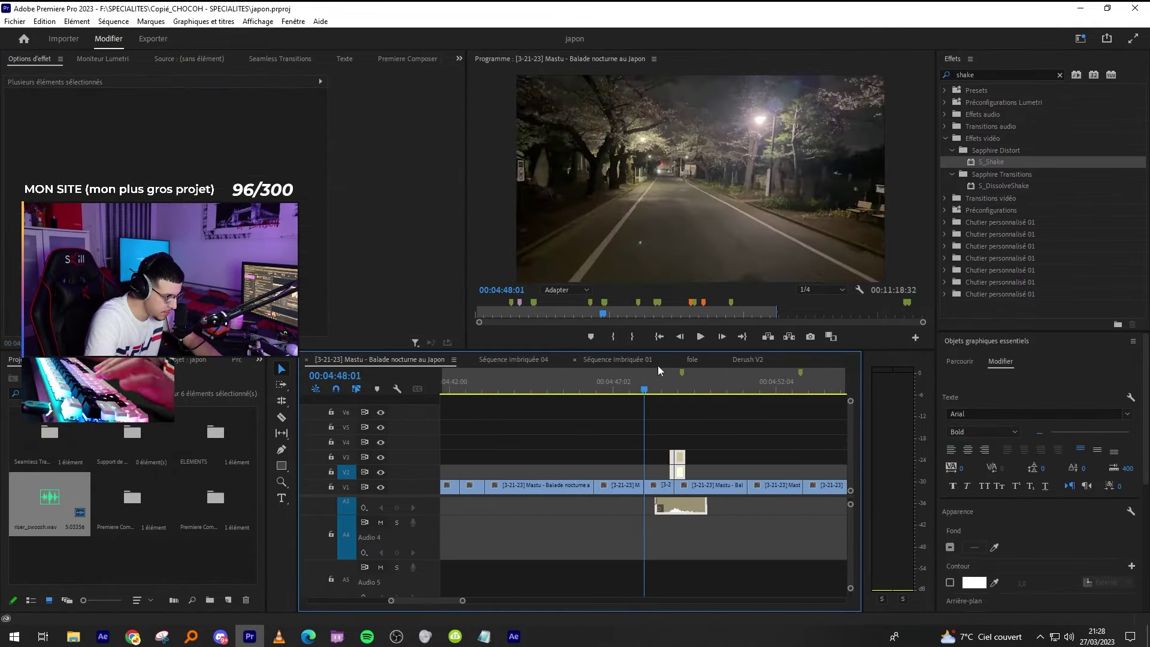
# Paste the copied transition and its sound into the fole sequence over the cut following 00:01:23:05, and save the project.
pyautogui.click(693, 360)
pyautogui.scroll(5, 706, 417)
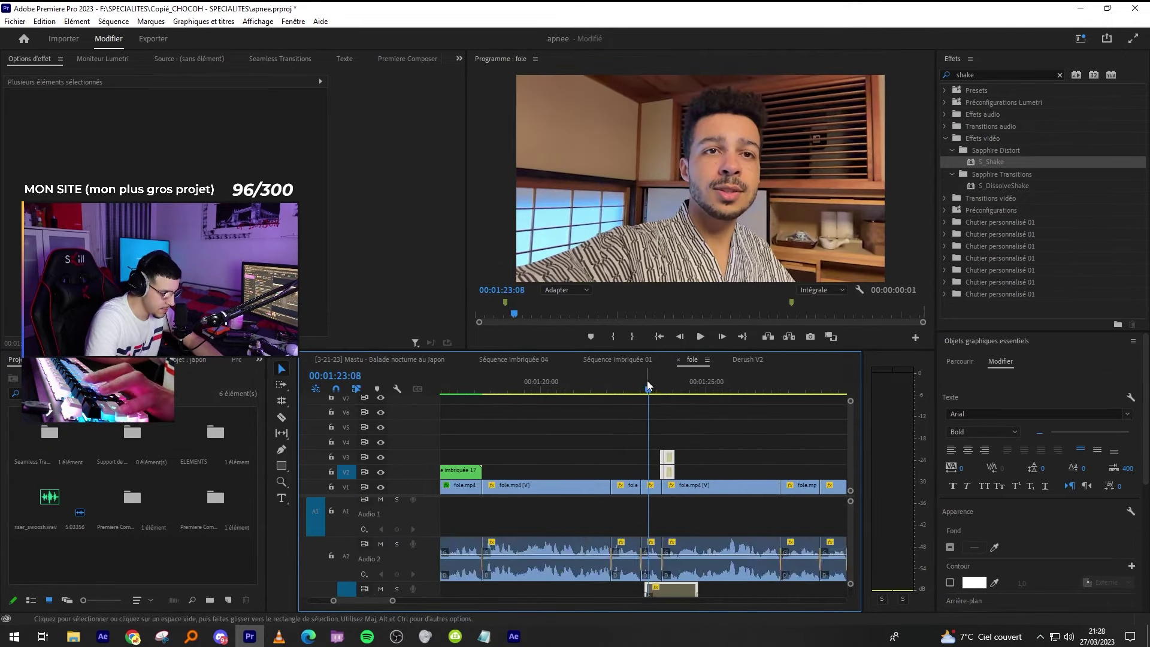
pyautogui.moveTo(736, 473); pyautogui.dragTo(728, 467)
pyautogui.click(740, 409)
pyautogui.hotkey('ctrl', 's')
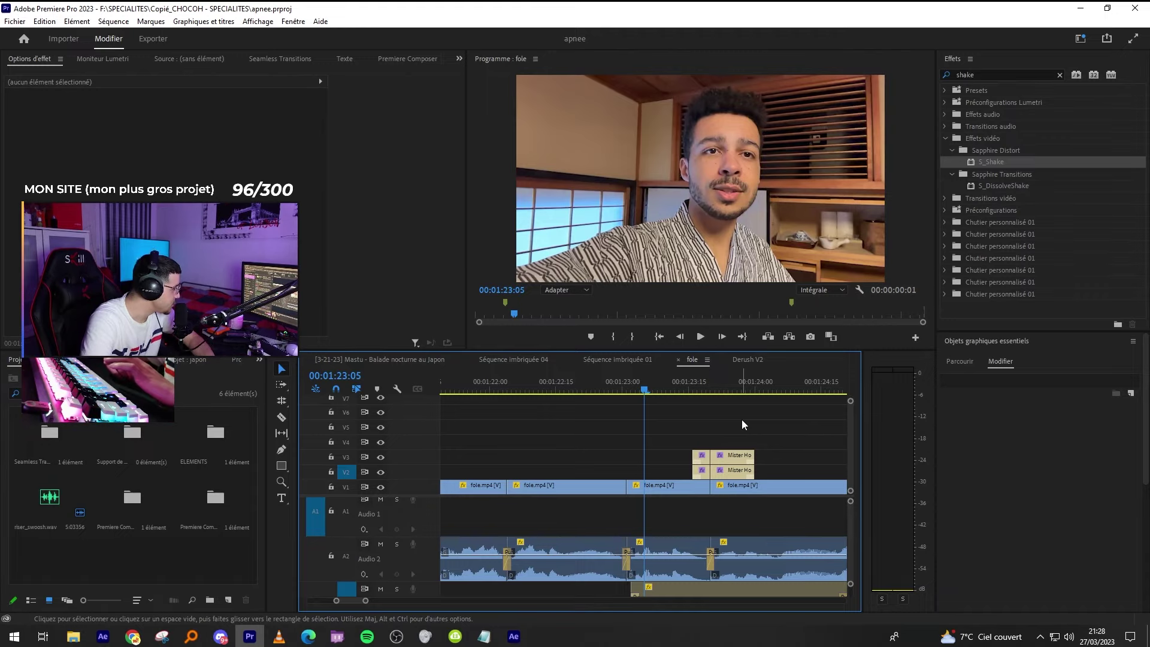
pyautogui.scroll(-4, 742, 419)
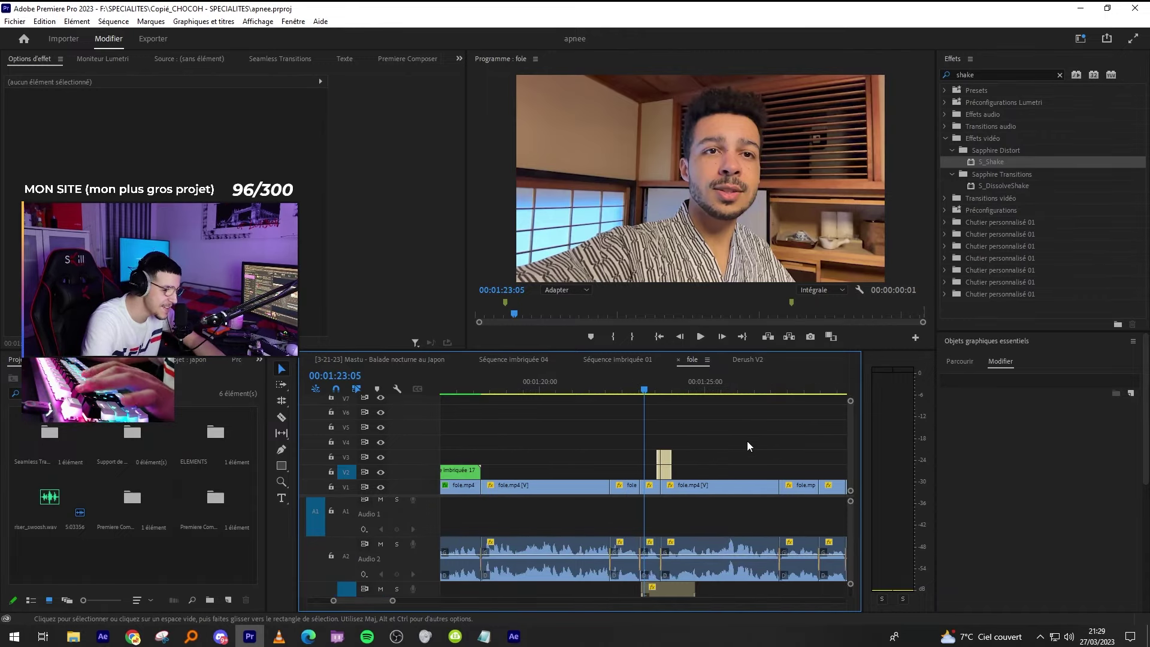
# Play the fole sequence from 00:01:23:05 to check the pasted transition and its sound.
pyautogui.press('space')
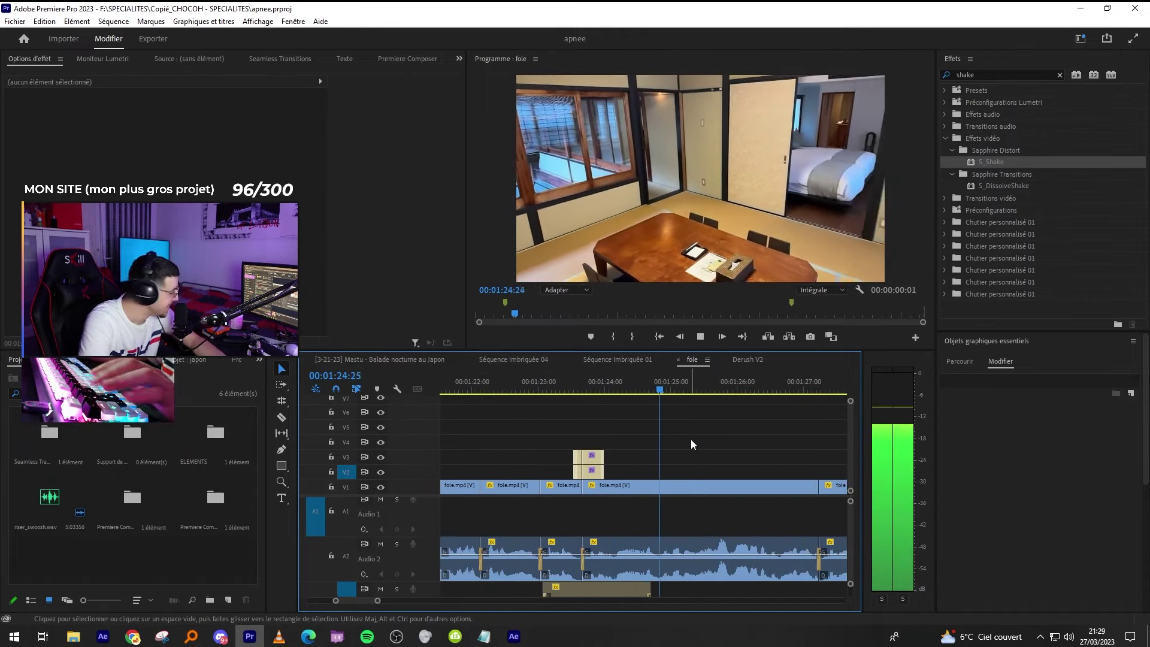
pyautogui.press('space')
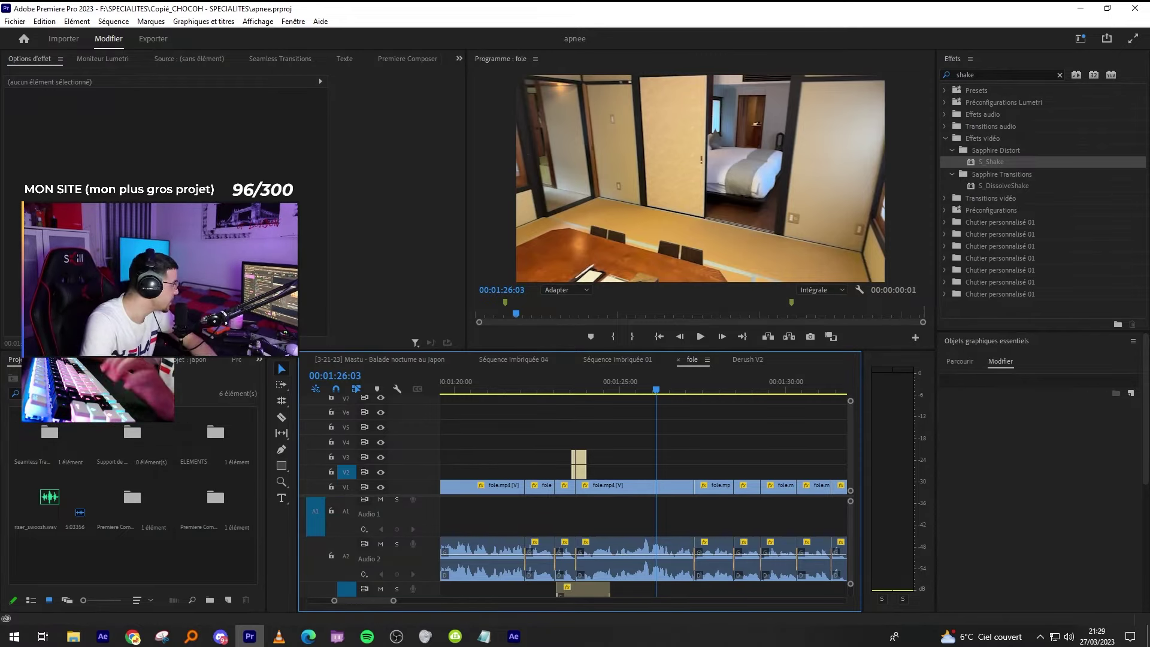
# Switch to the YouTube video MA RENCONTRE AVEC TOM HOLLAND in the browser and skip ahead to around 5:37.
pyautogui.hotkey('alt', 'Tab')
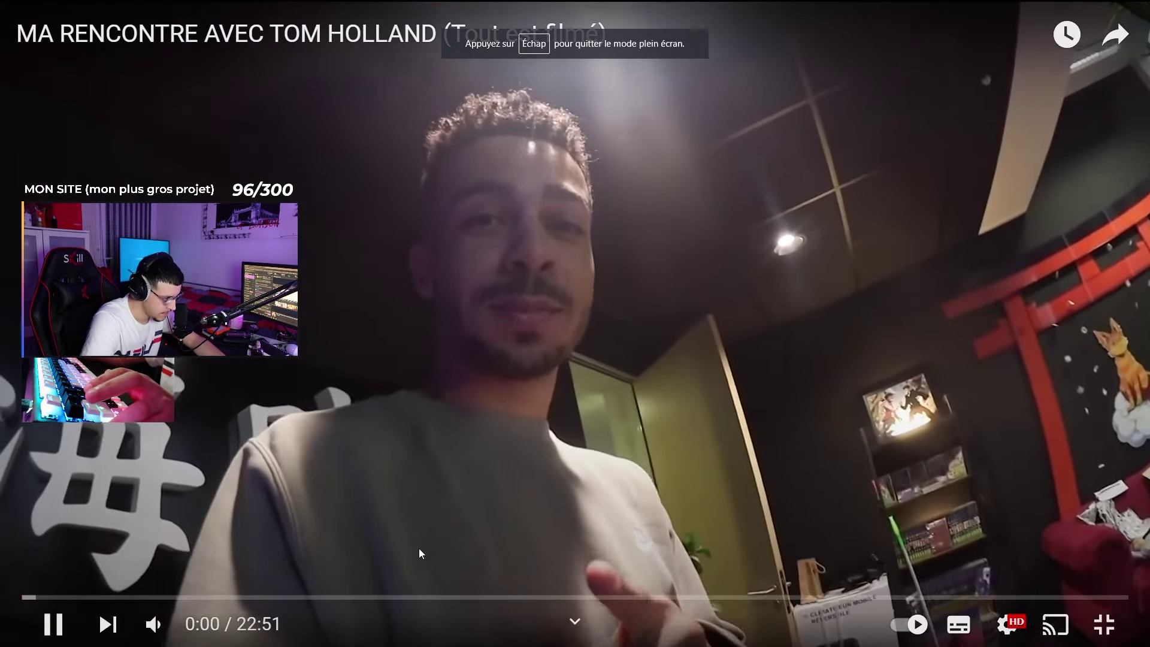
pyautogui.doubleClick(455, 474)
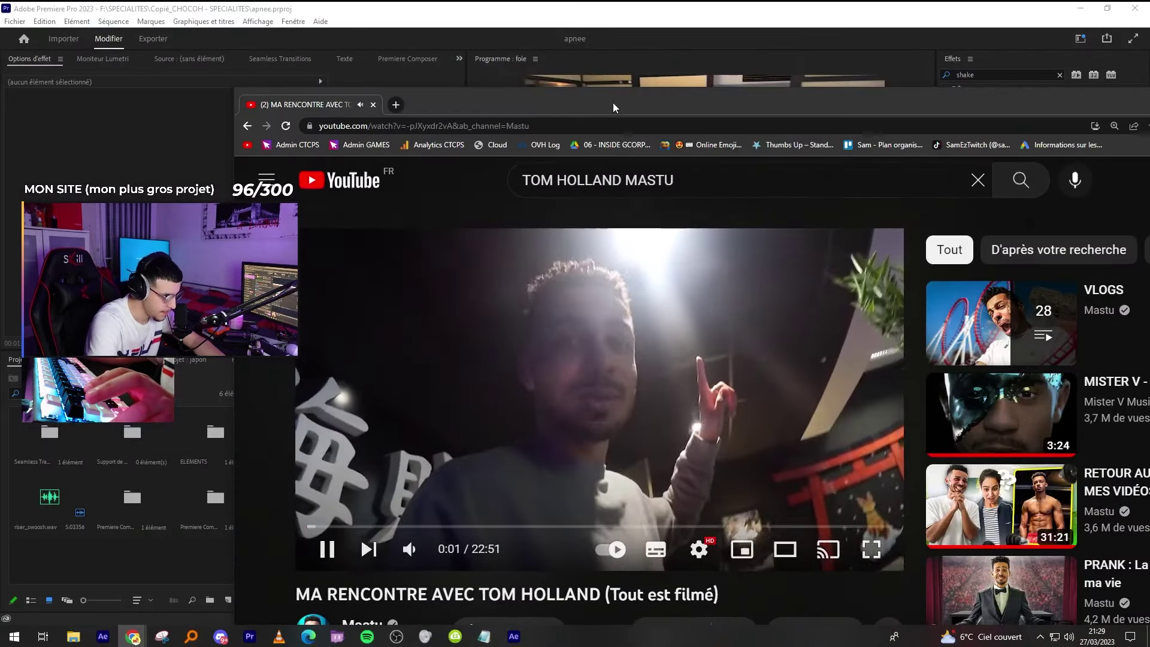
pyautogui.moveTo(612, 103); pyautogui.dragTo(647, 106)
pyautogui.click(369, 637)
pyautogui.click(532, 528)
pyautogui.click(611, 528)
pyautogui.click(494, 527)
pyautogui.click(485, 527)
pyautogui.doubleClick(549, 475)
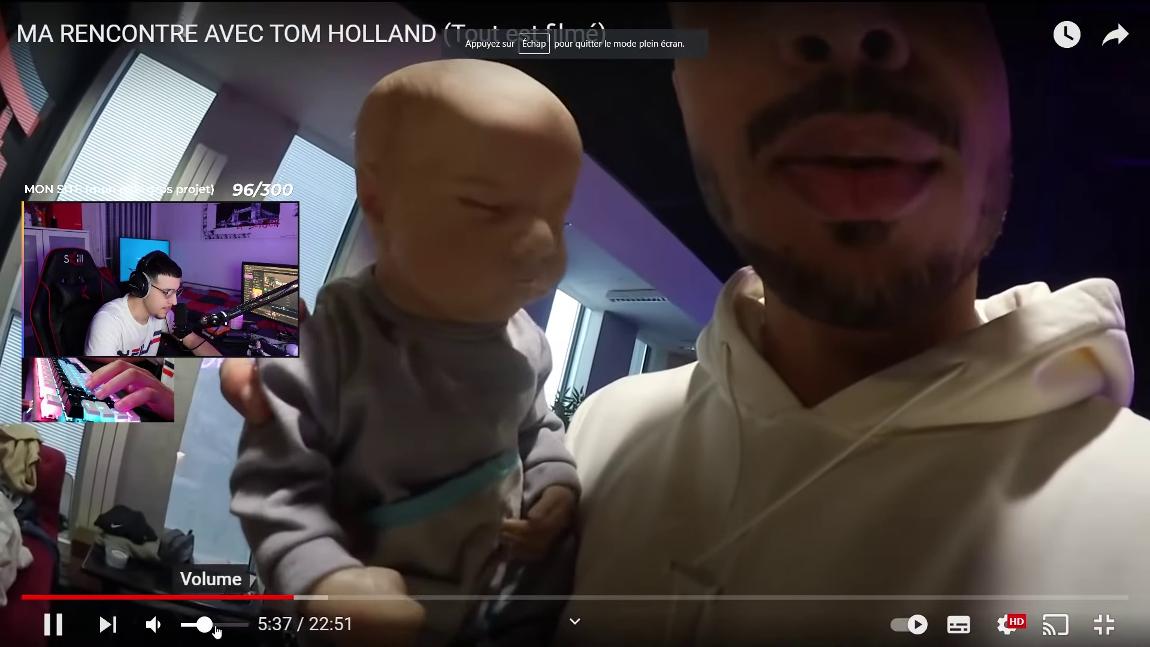
# Raise the YouTube video's volume and watch the passage from about 5:37, ending outside full screen.
pyautogui.moveTo(207, 623); pyautogui.dragTo(239, 624)
pyautogui.doubleClick(423, 409)
pyautogui.moveTo(610, 107); pyautogui.dragTo(629, 107)
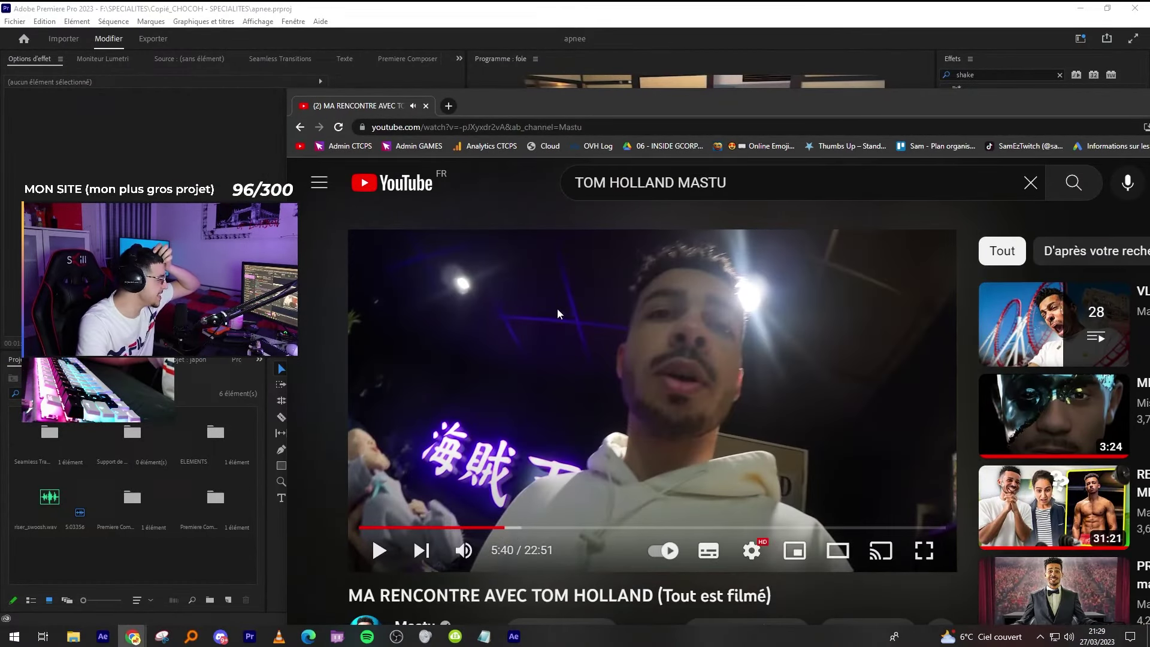
pyautogui.doubleClick(634, 381)
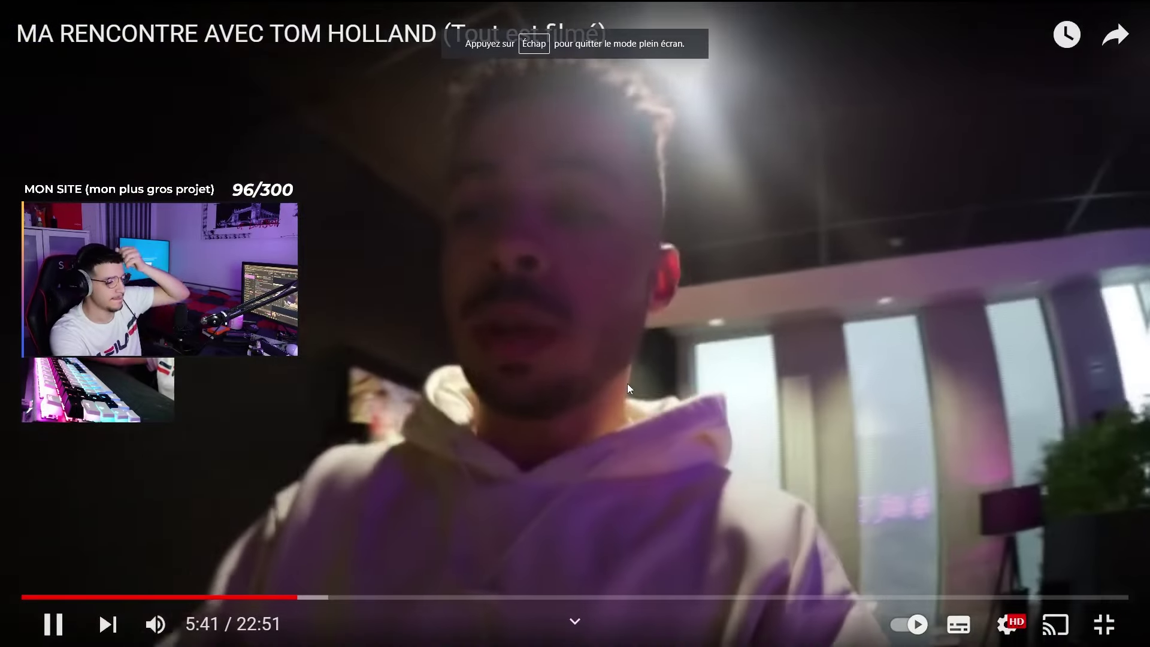
pyautogui.doubleClick(639, 360)
pyautogui.click(639, 360)
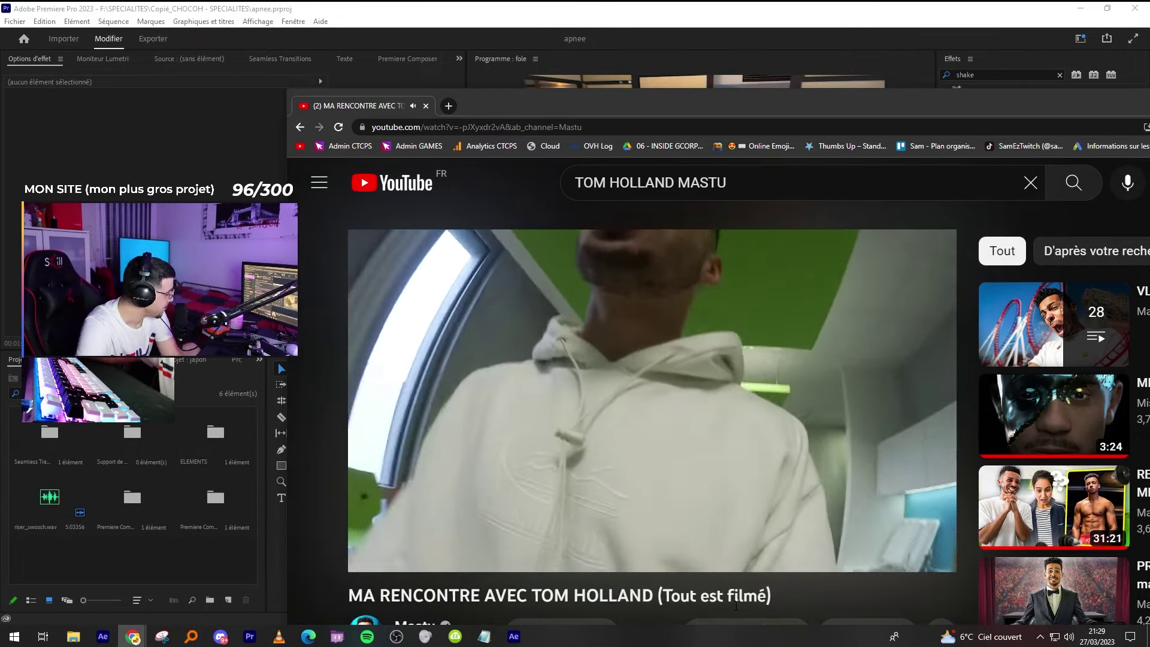
# Check the video around 7:21 and return to 5:30, pausing playback there.
pyautogui.click(548, 527)
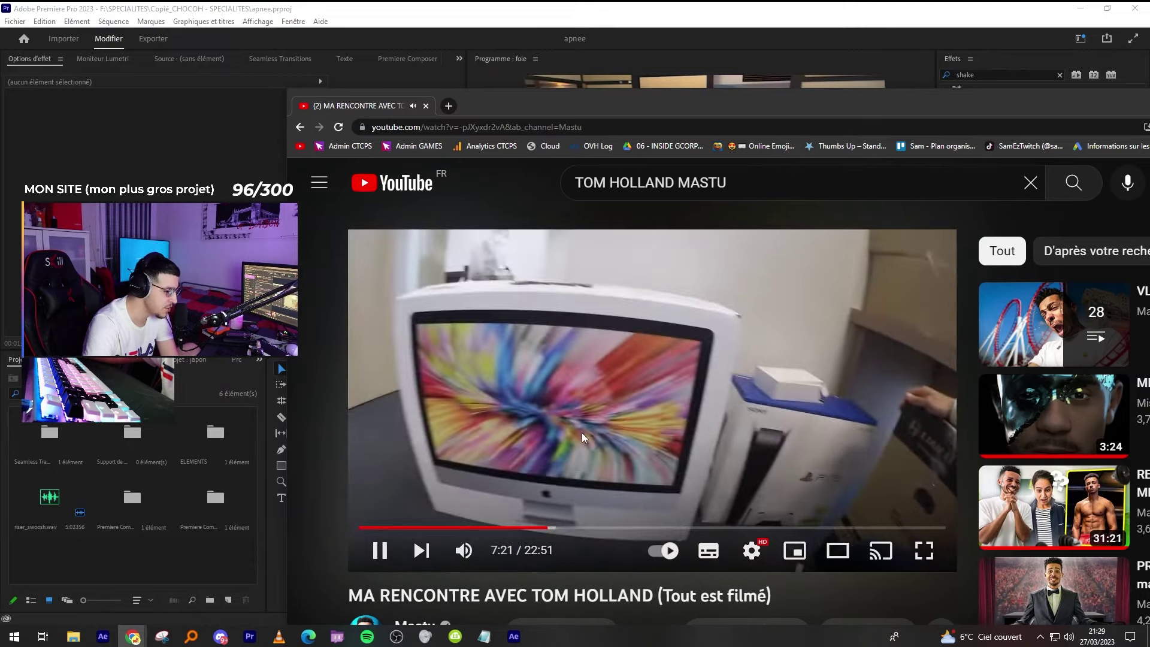
pyautogui.click(524, 528)
pyautogui.click(500, 527)
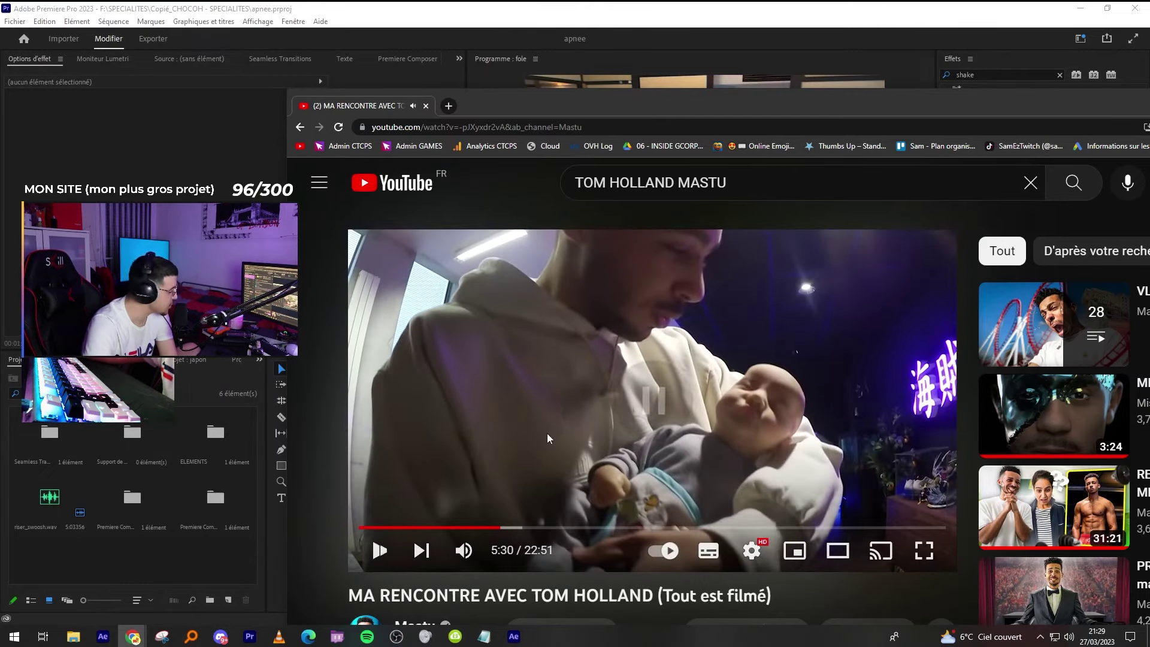
pyautogui.click(548, 435)
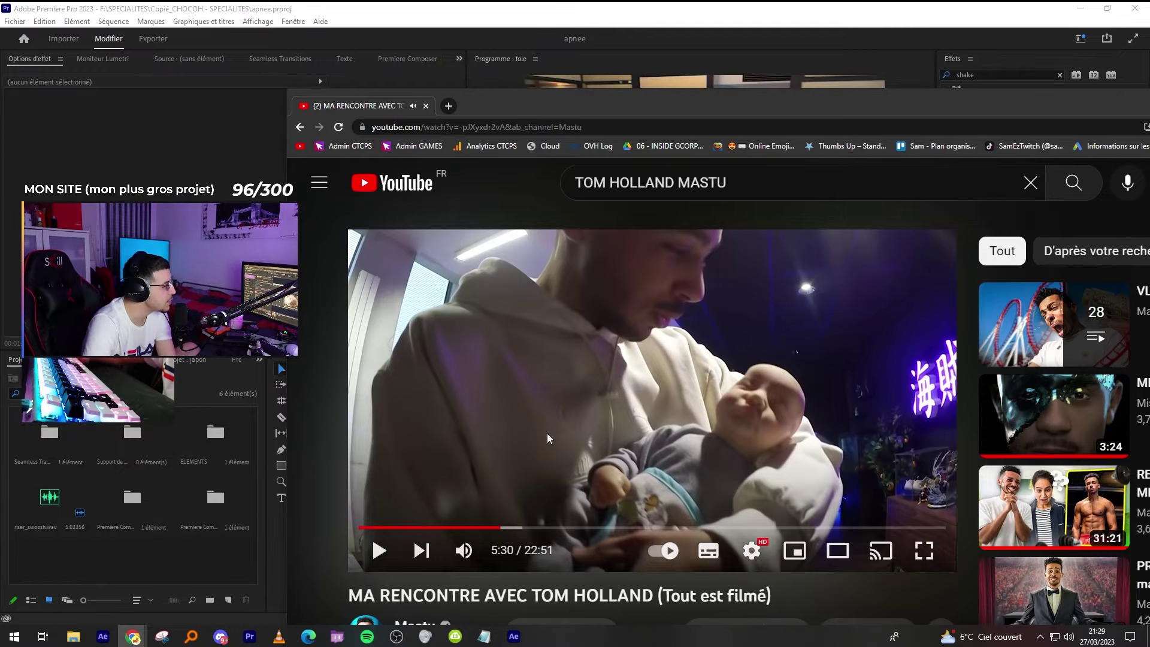
# Skip the video forward from 5:30 to 5:45 and play the corridor shot to study its transition.
pyautogui.press('Right')
pyautogui.press('Right')
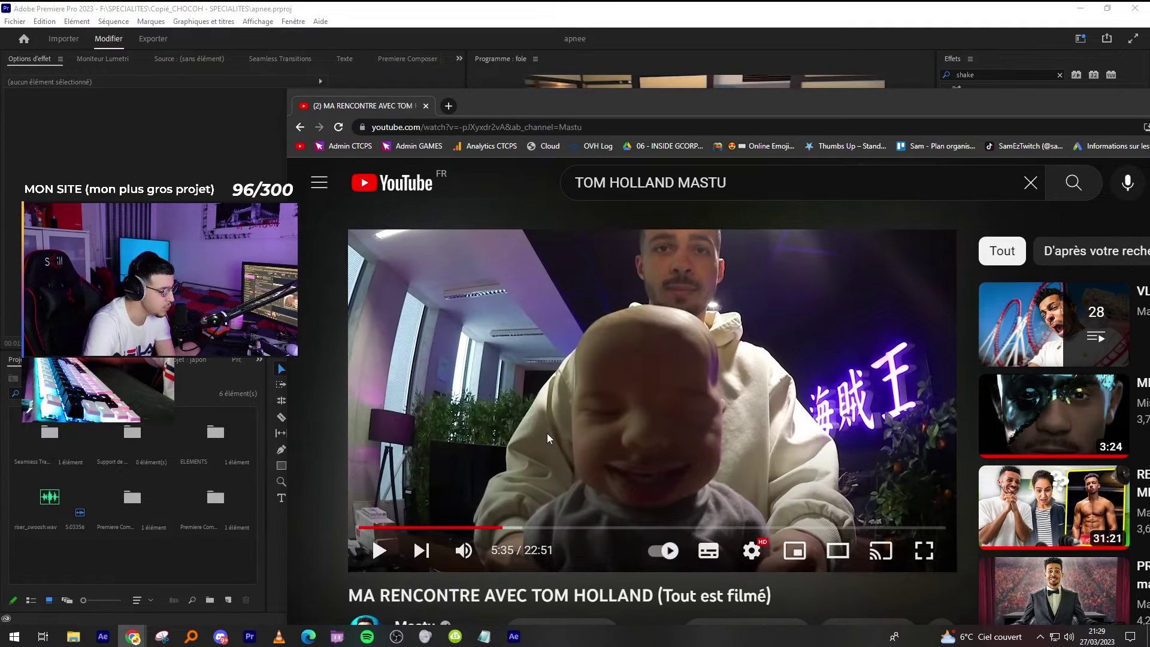
pyautogui.press('Right')
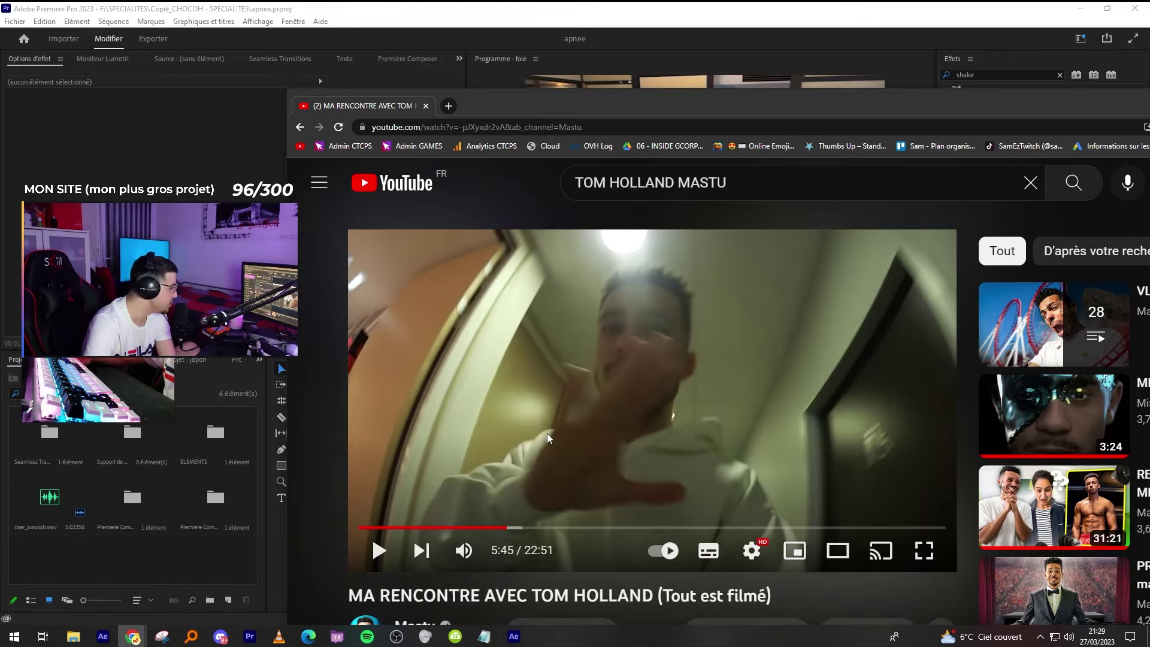
pyautogui.press('space')
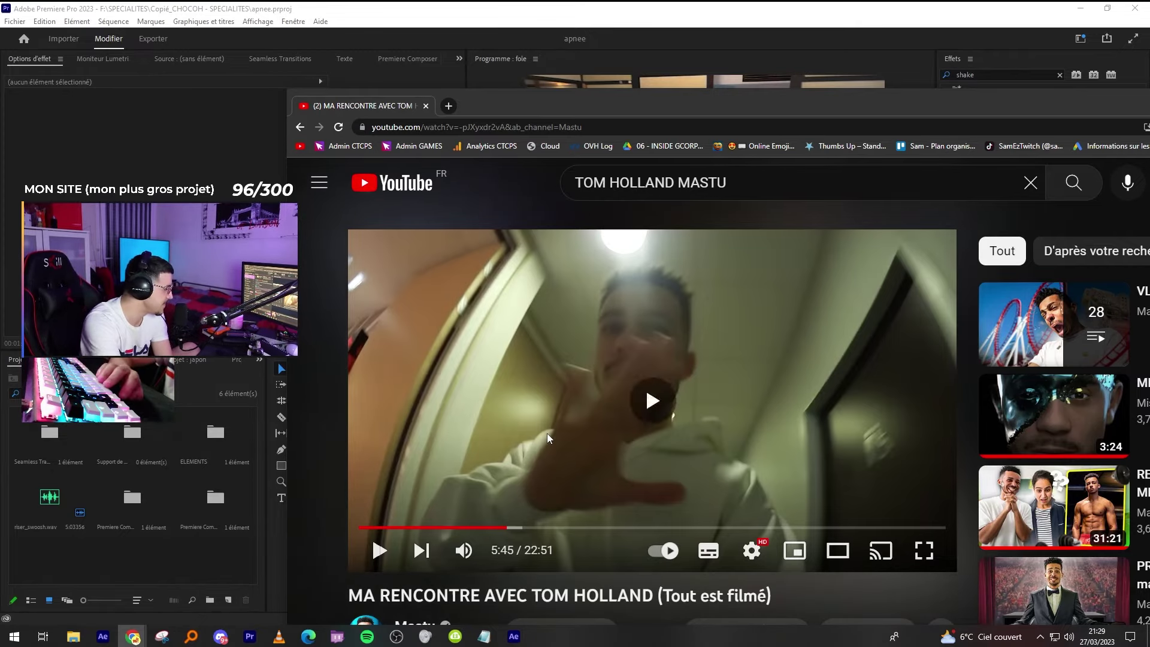
pyautogui.press('space')
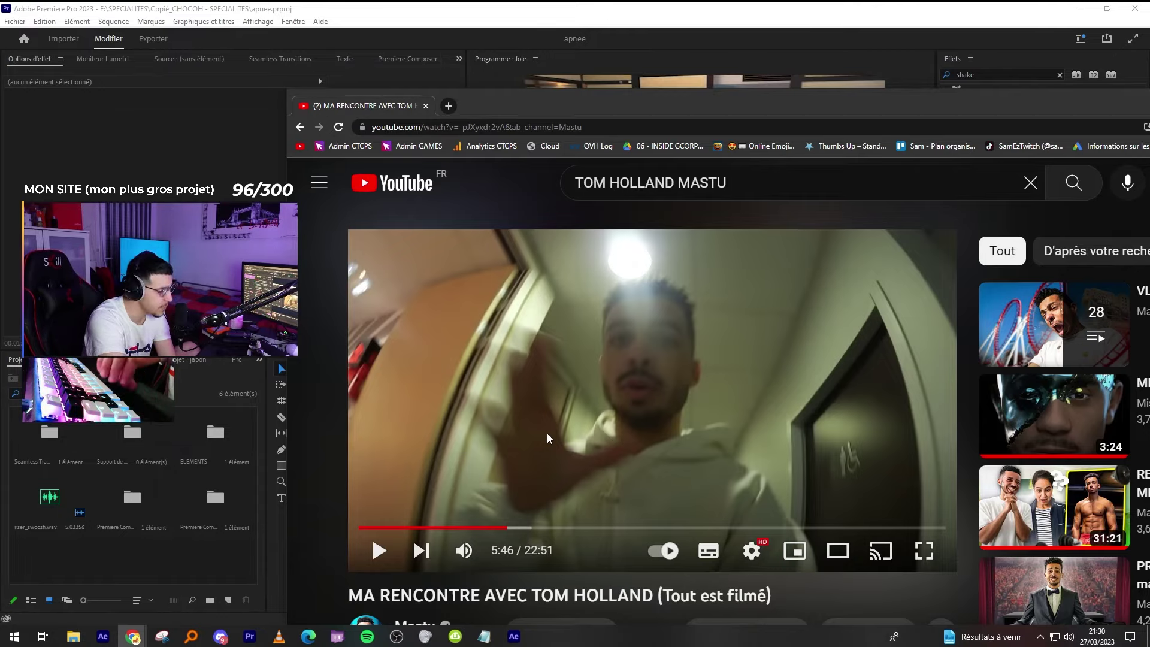
pyautogui.click(548, 433)
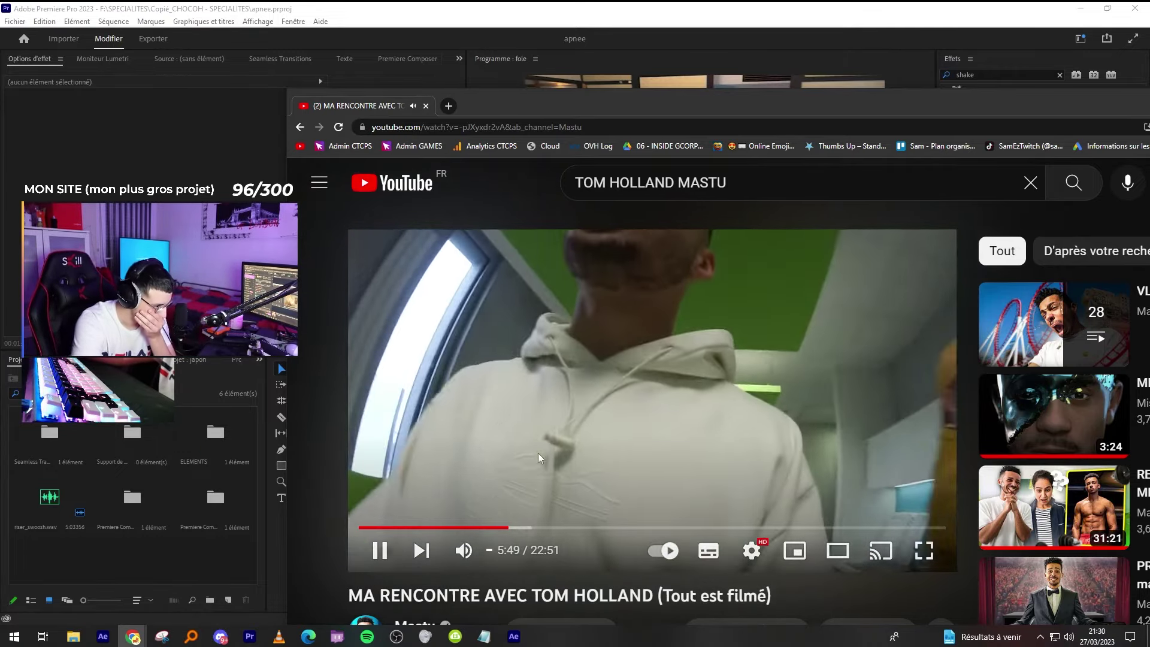
# Examine the cuts and camera moves around the boxes between 5:49 and 5:59, pausing between short passages.
pyautogui.click(609, 398)
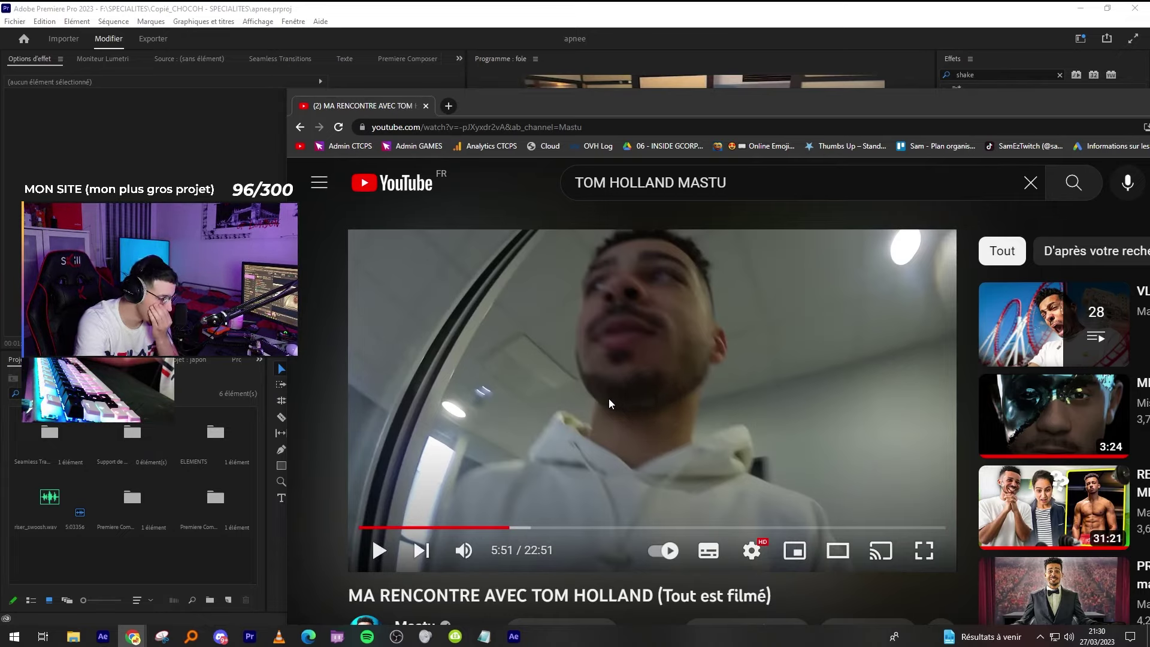
pyautogui.click(608, 397)
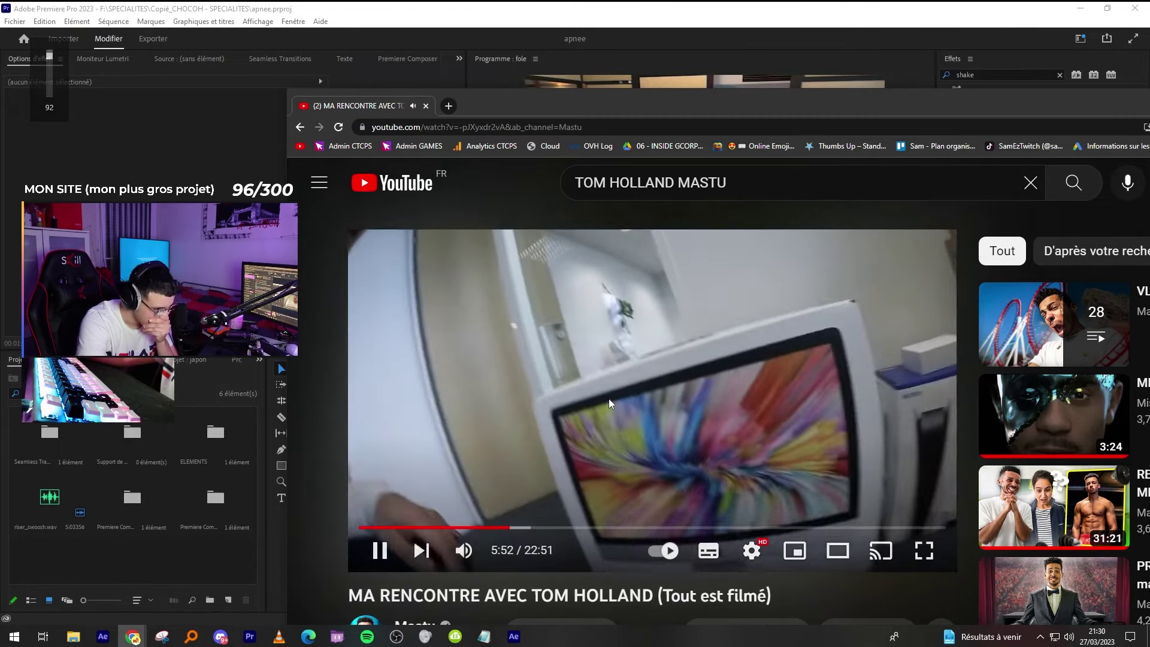
pyautogui.click(609, 398)
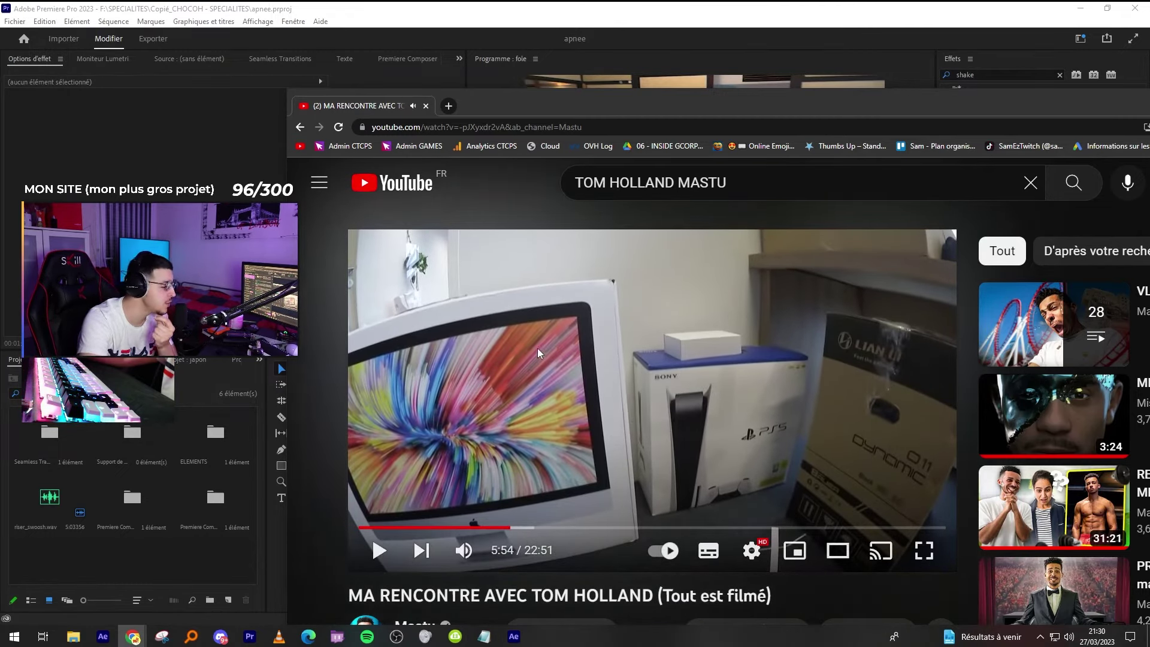
pyautogui.click(645, 405)
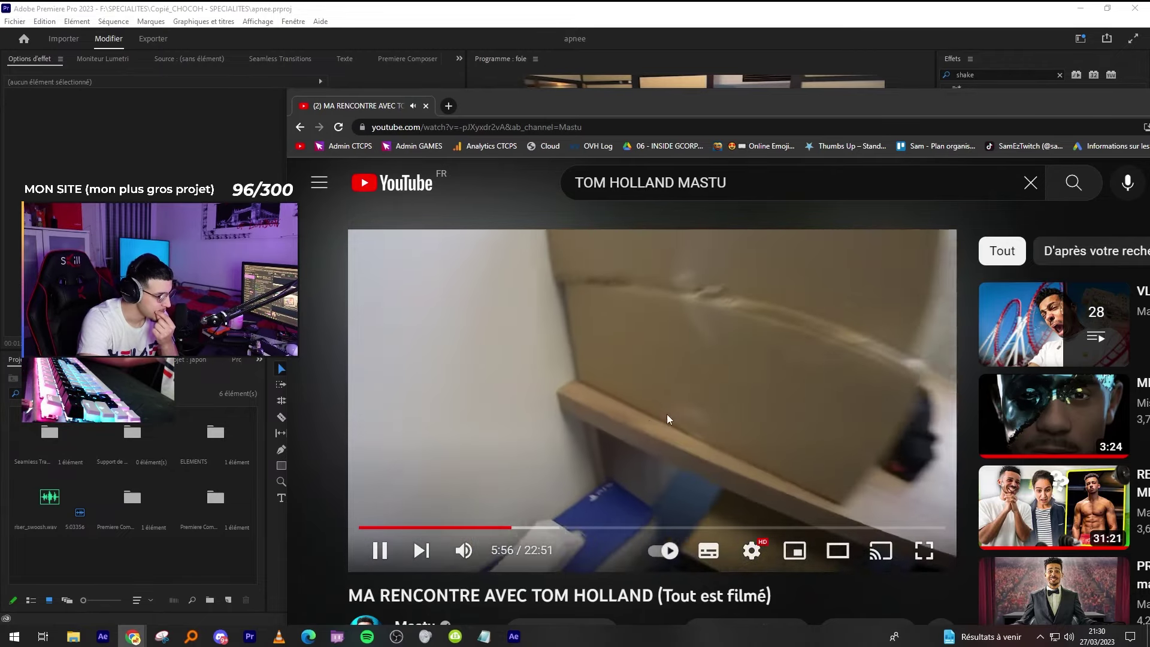
pyautogui.click(729, 315)
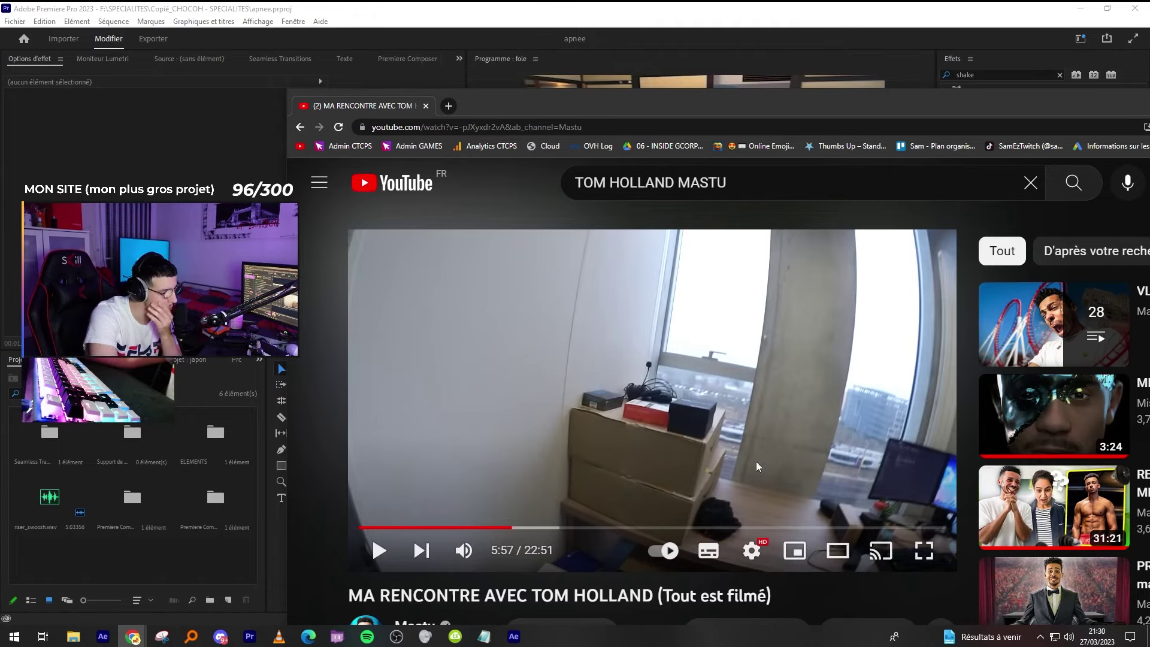
pyautogui.click(774, 350)
pyautogui.click(756, 289)
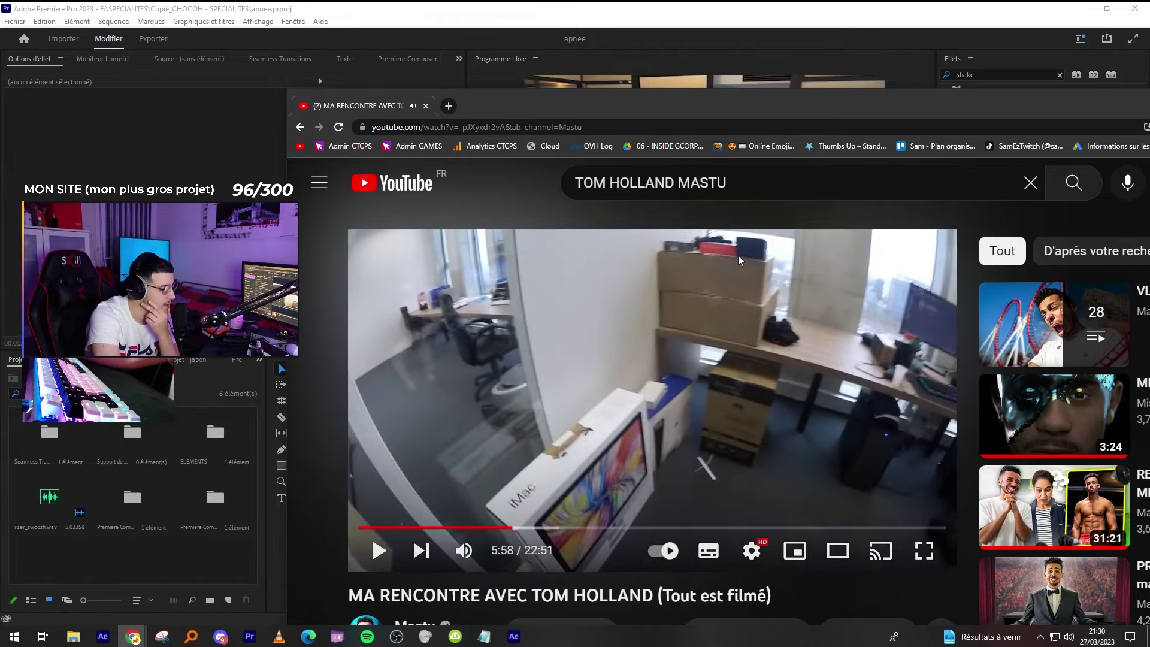
pyautogui.click(794, 256)
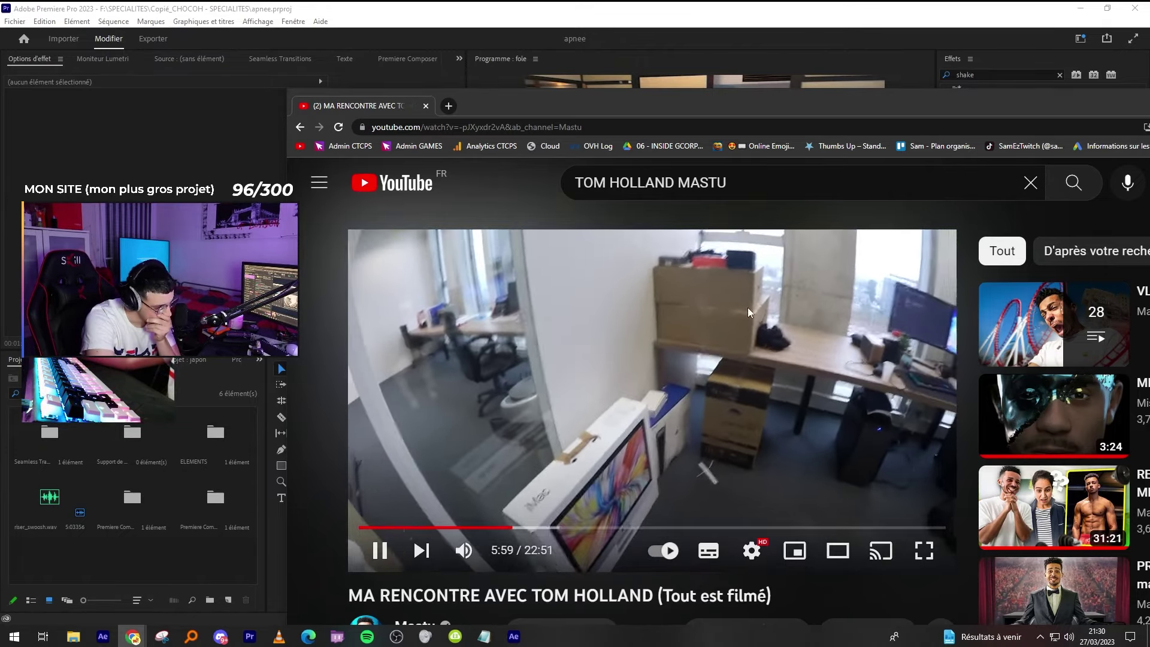
# Examine the office shots from 6:00 to 6:16, pausing at the fast camera turns.
pyautogui.click(604, 350)
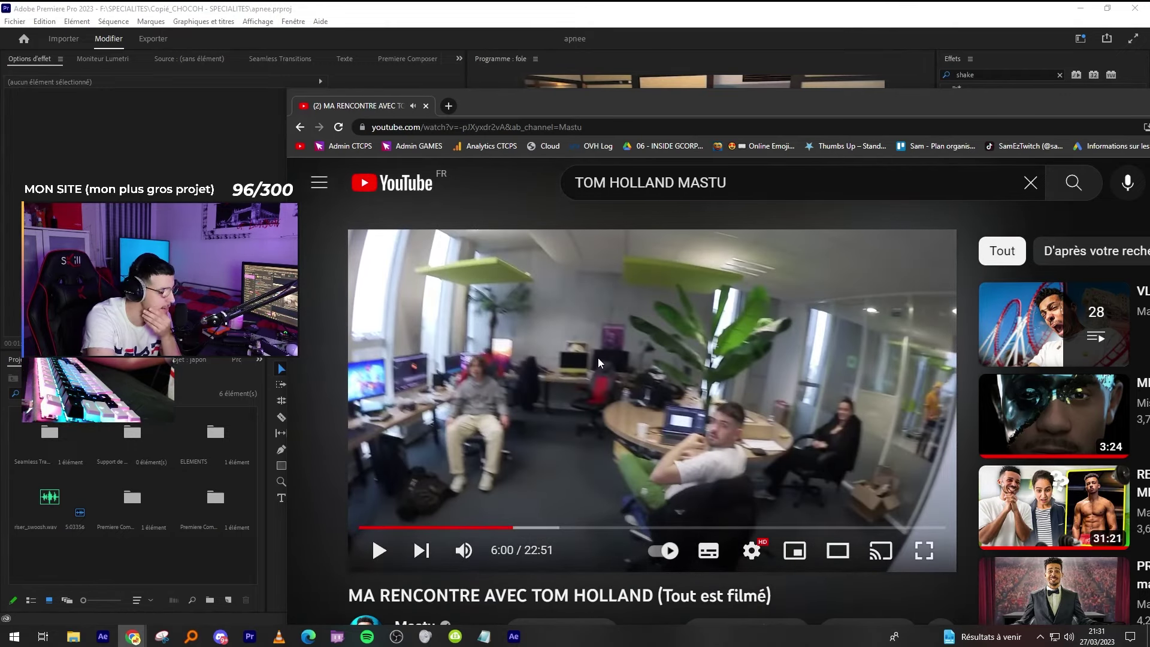
pyautogui.click(598, 358)
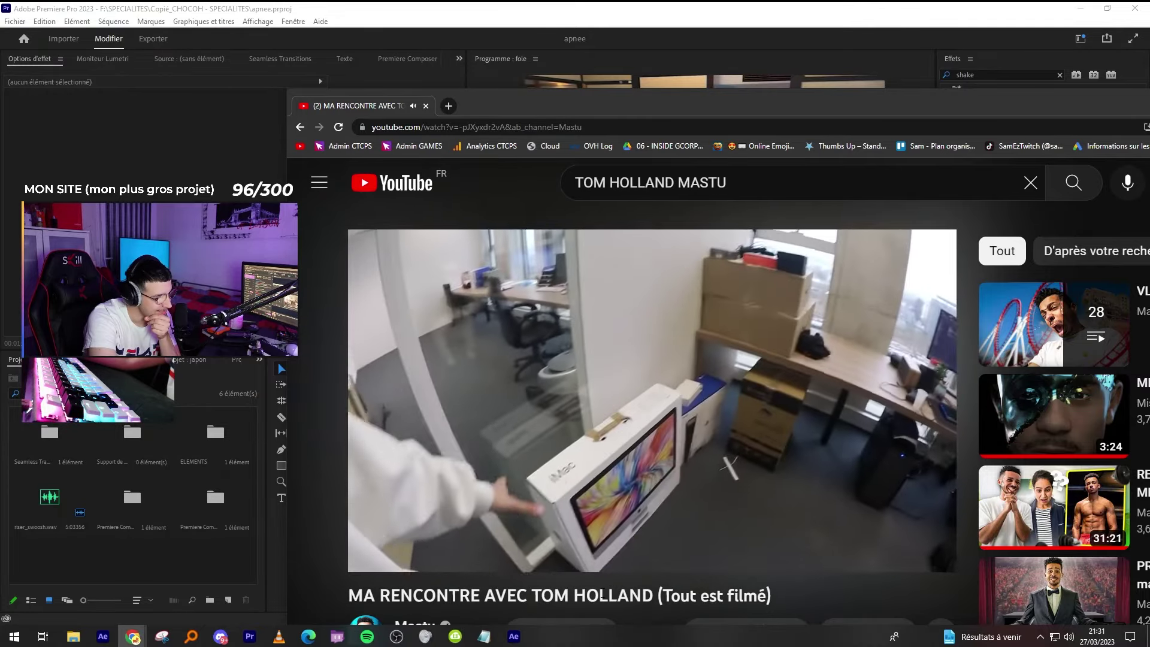
pyautogui.click(663, 376)
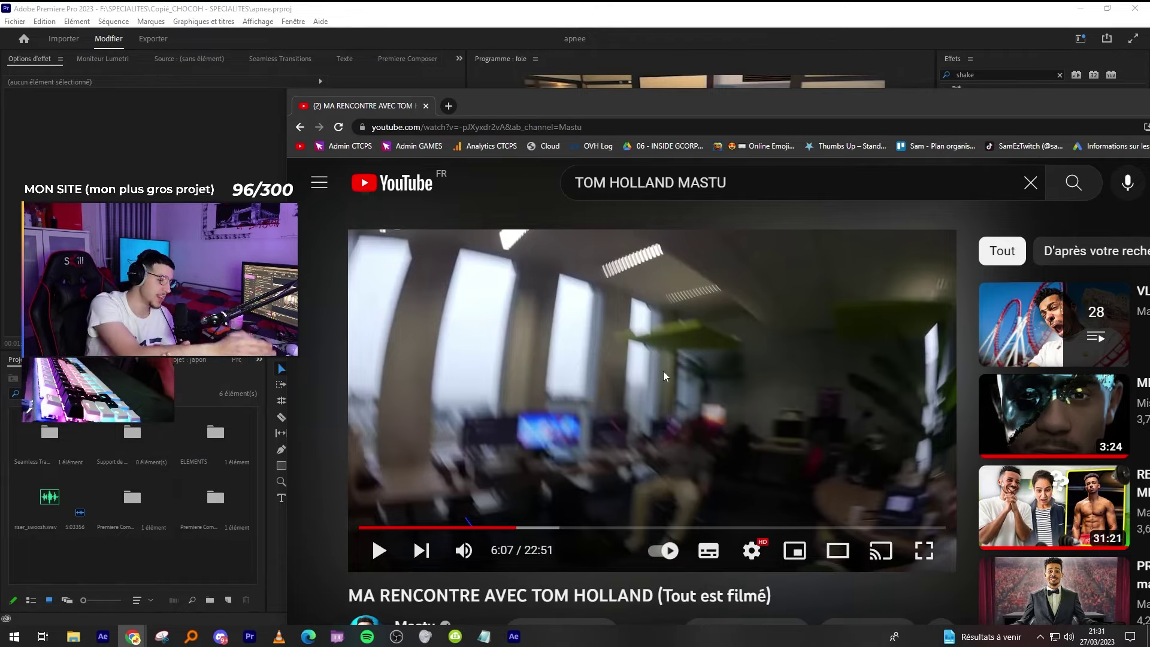
pyautogui.click(663, 376)
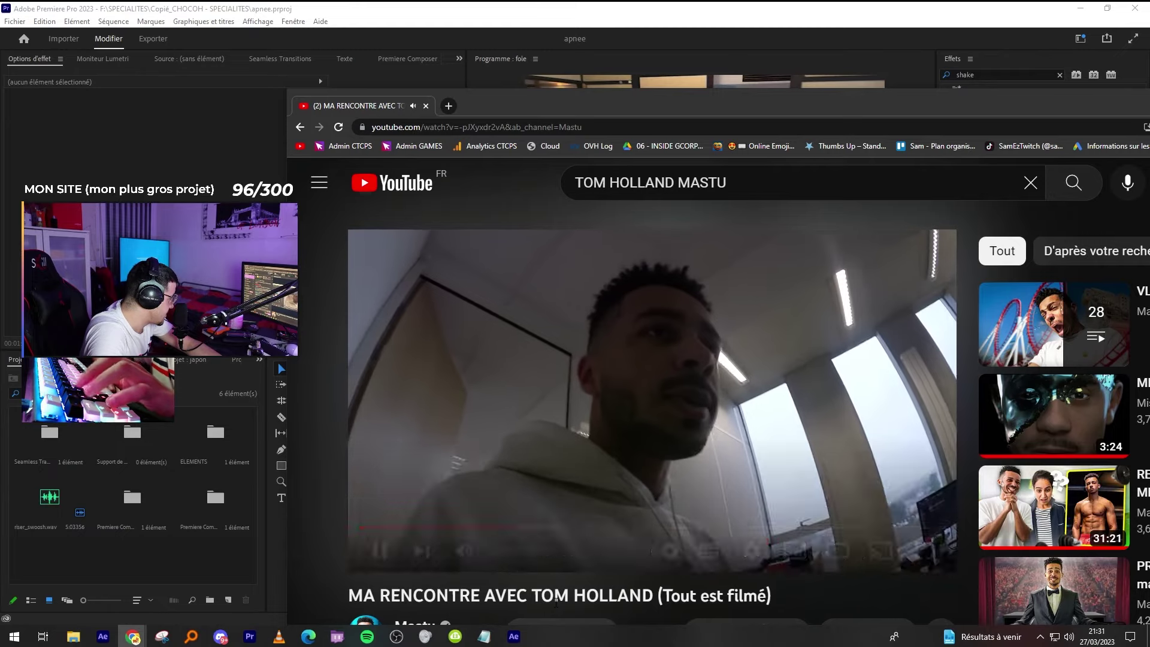
pyautogui.press('space')
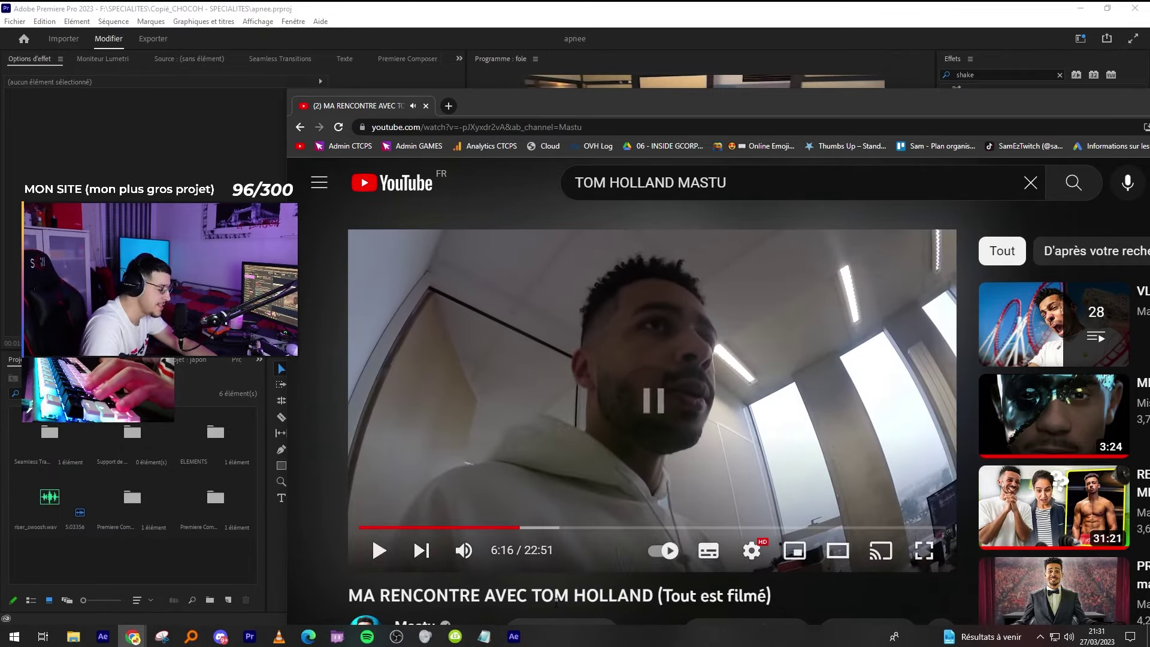
# Watch the video from 6:16, skip ahead through the office scene to 7:09 and resume playback from there.
pyautogui.press('space')
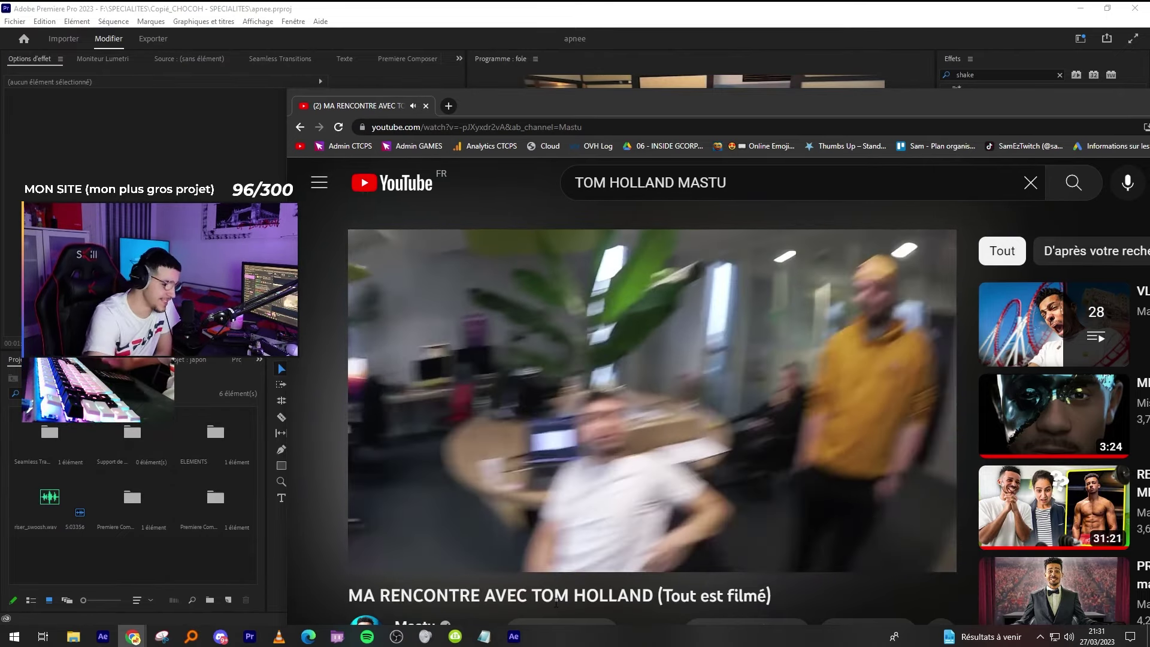
pyautogui.press('space')
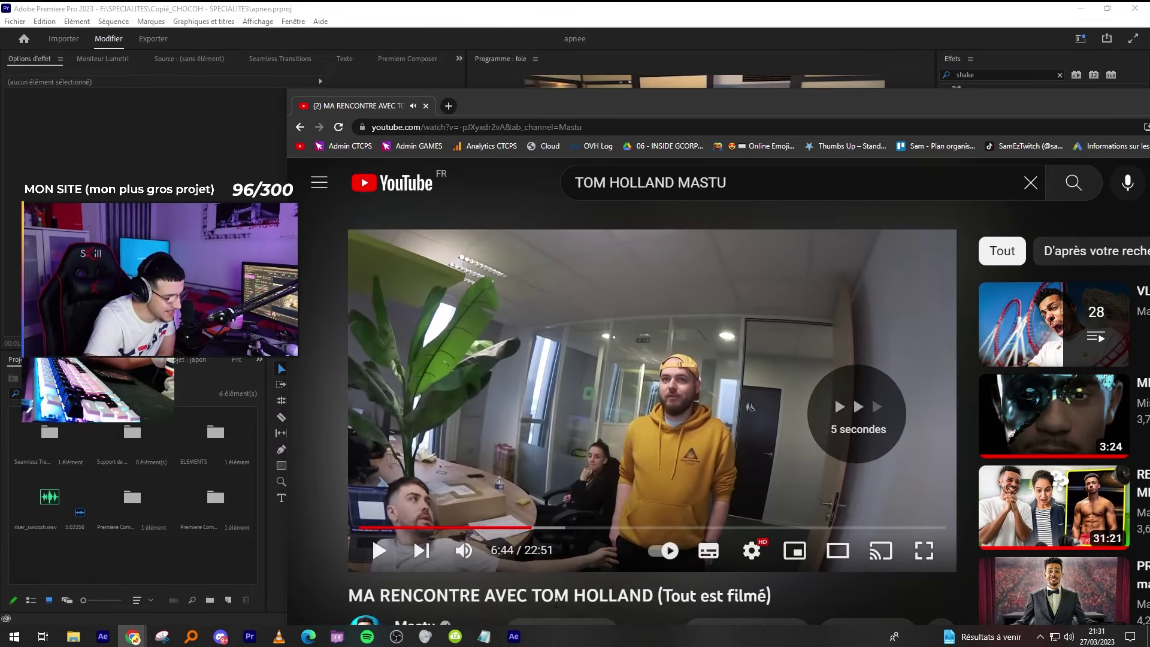
pyautogui.press('Right')
pyautogui.press('Right')
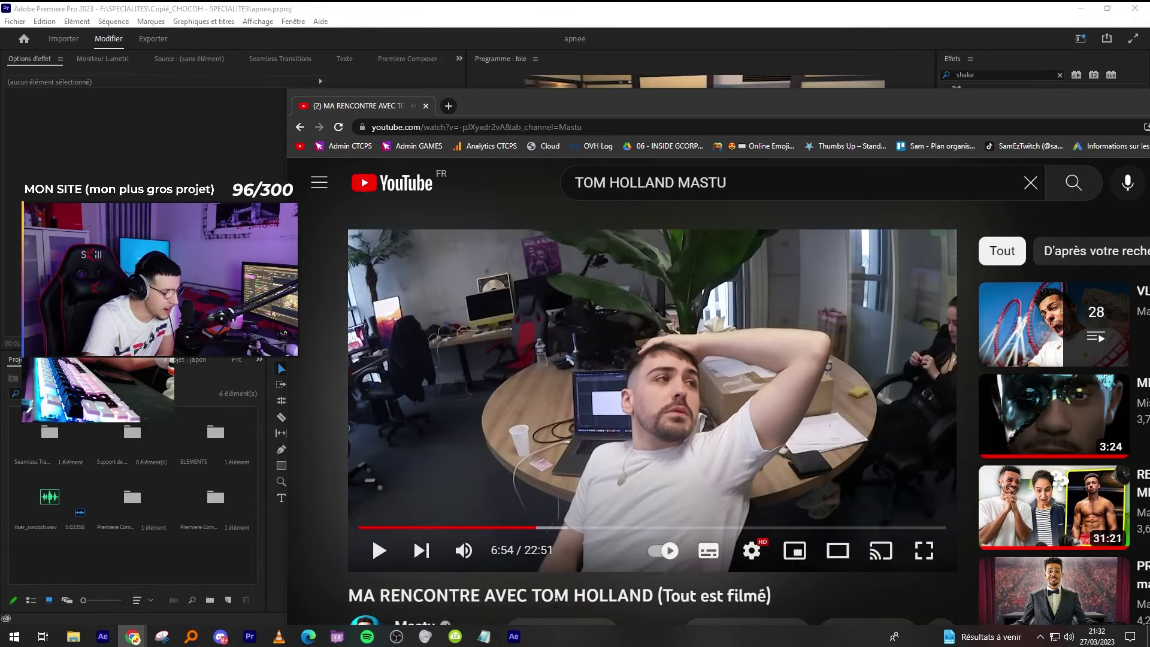
pyautogui.press('Right')
pyautogui.press('Right')
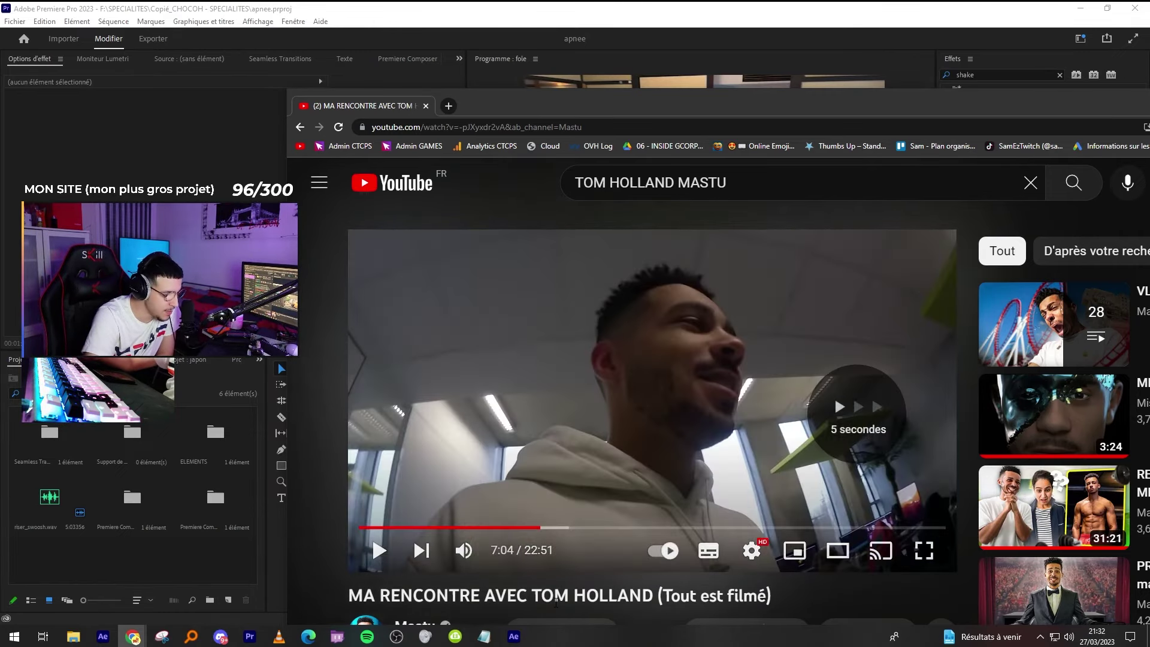
pyautogui.press('Right')
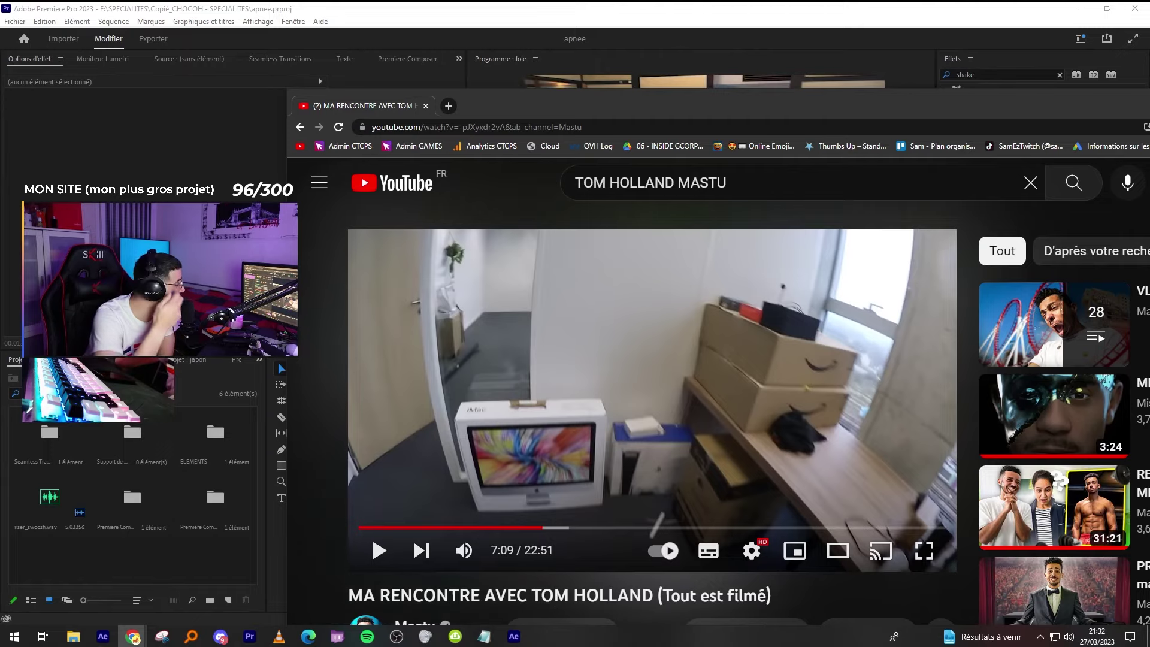
pyautogui.press('space')
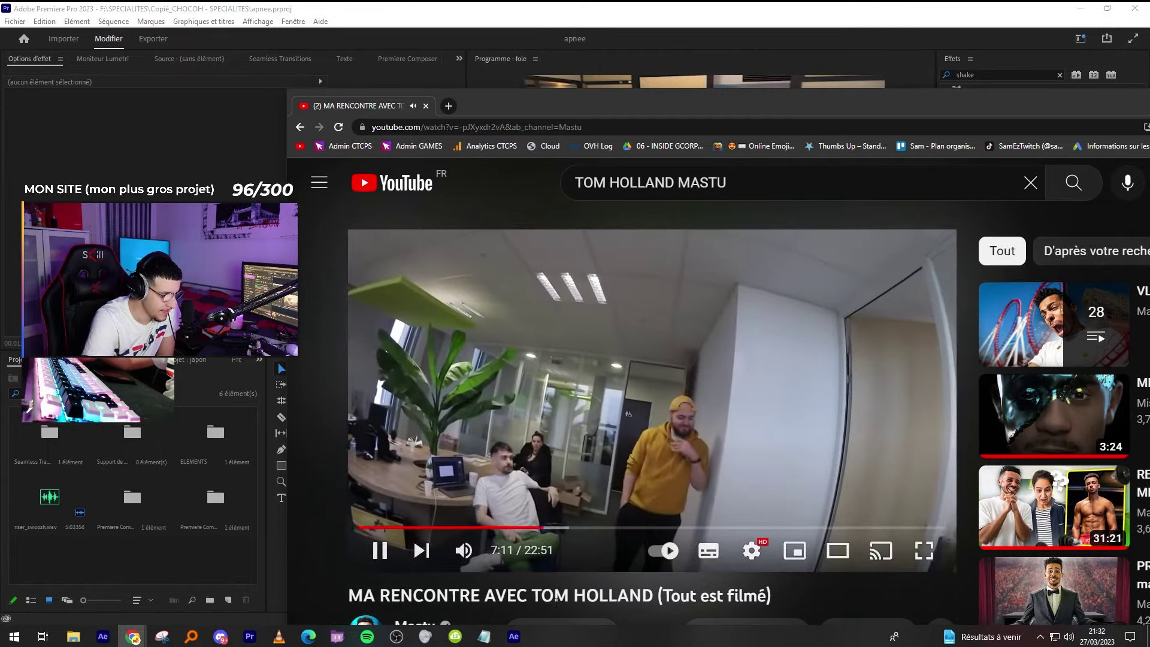
pyautogui.press('Right')
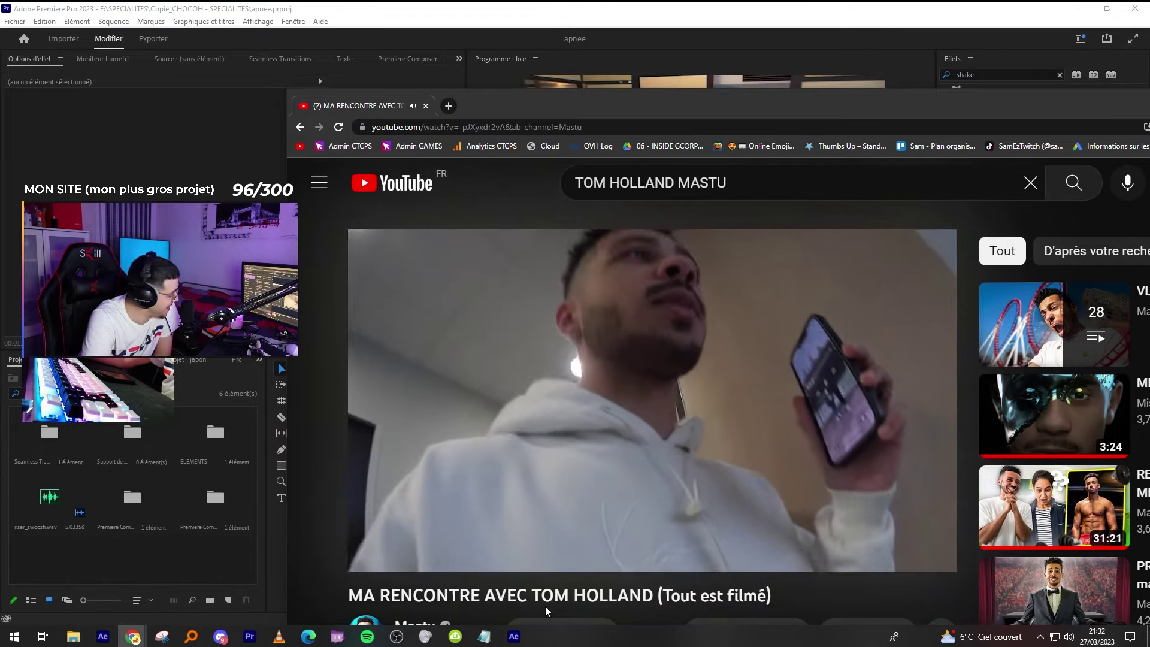
# Examine the phone-call shot around 7:41, pausing between short passages, and resume playback.
pyautogui.click(585, 418)
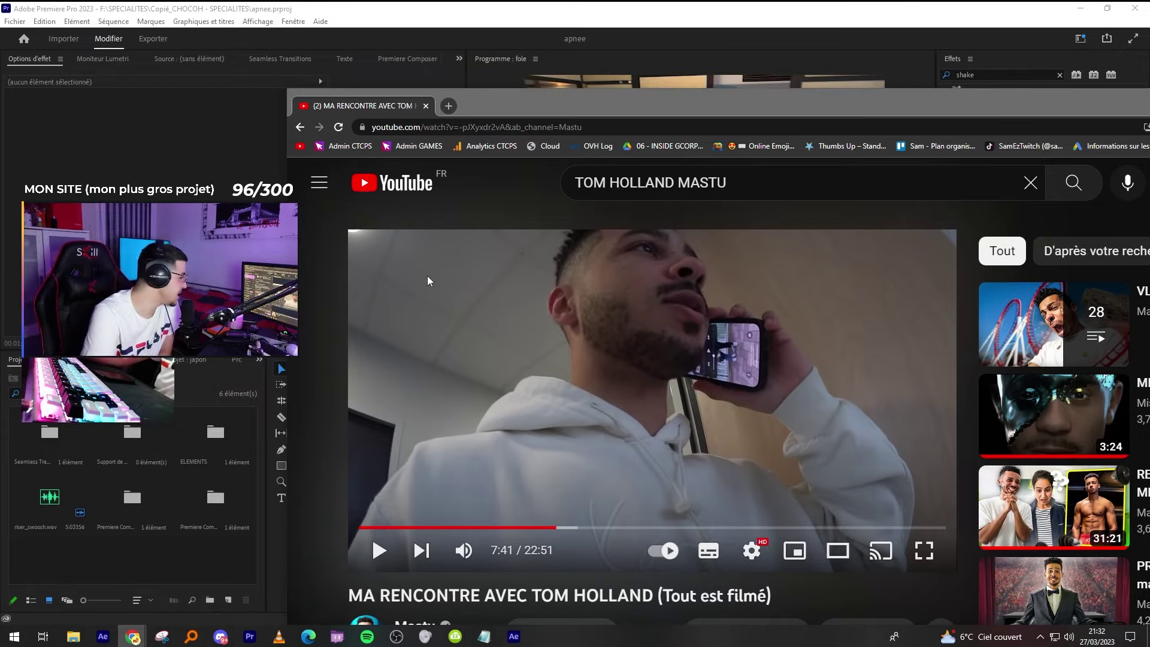
pyautogui.click(475, 305)
pyautogui.click(480, 304)
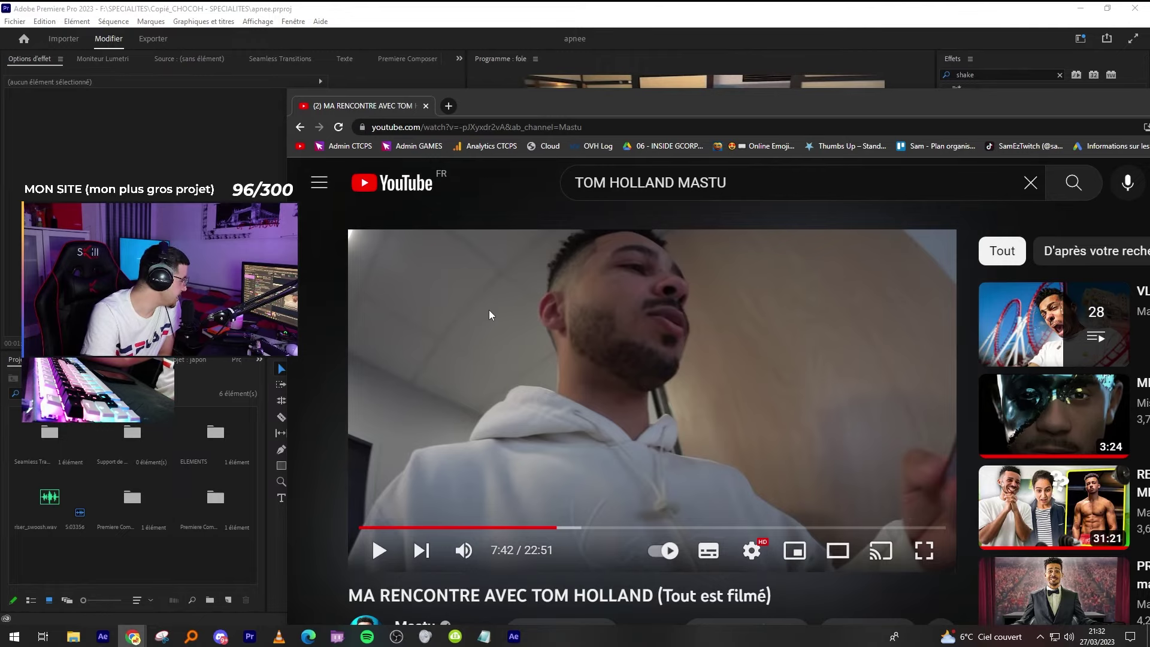
pyautogui.click(501, 317)
pyautogui.click(513, 340)
pyautogui.click(592, 363)
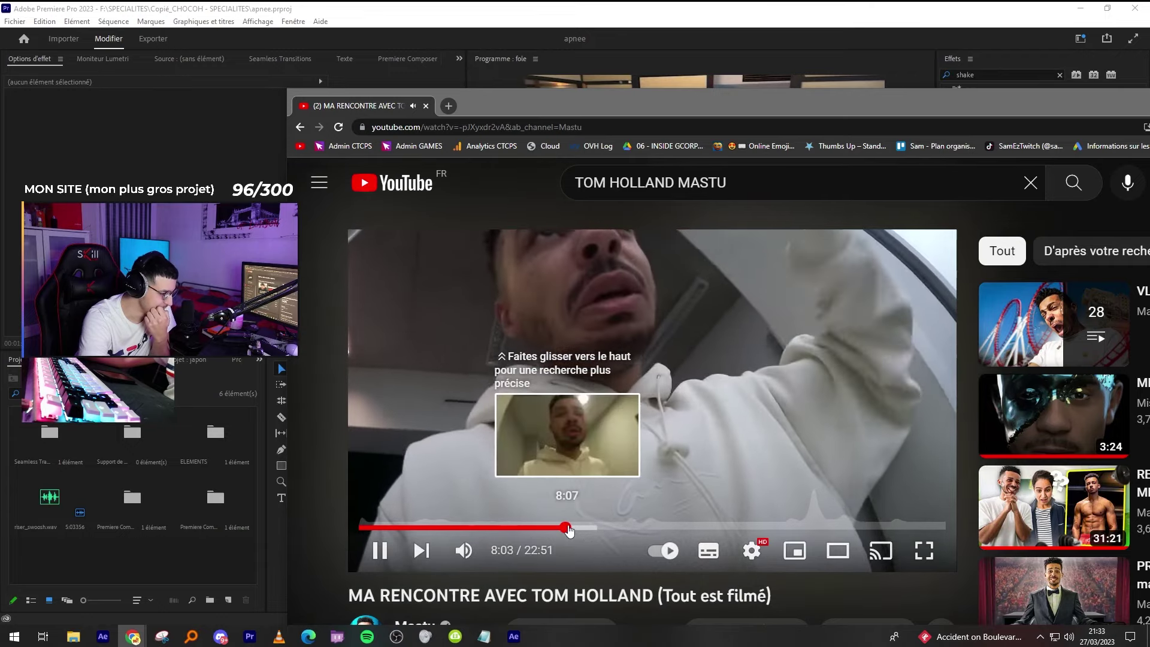
# Skip the vlog ahead to 8:07 and on to 8:33, pausing at the illuminated PC case before resuming playback.
pyautogui.click(569, 528)
pyautogui.click(584, 445)
pyautogui.press('space')
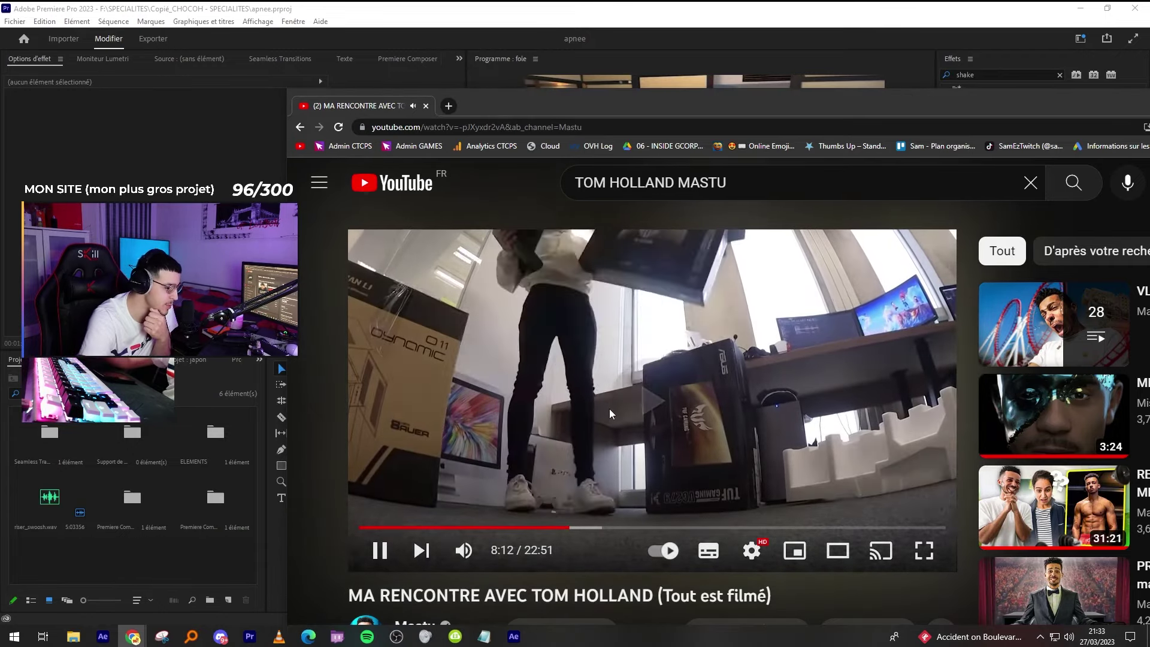
pyautogui.press('Right')
pyautogui.press('Right')
pyautogui.press('Right')
pyautogui.press('Right')
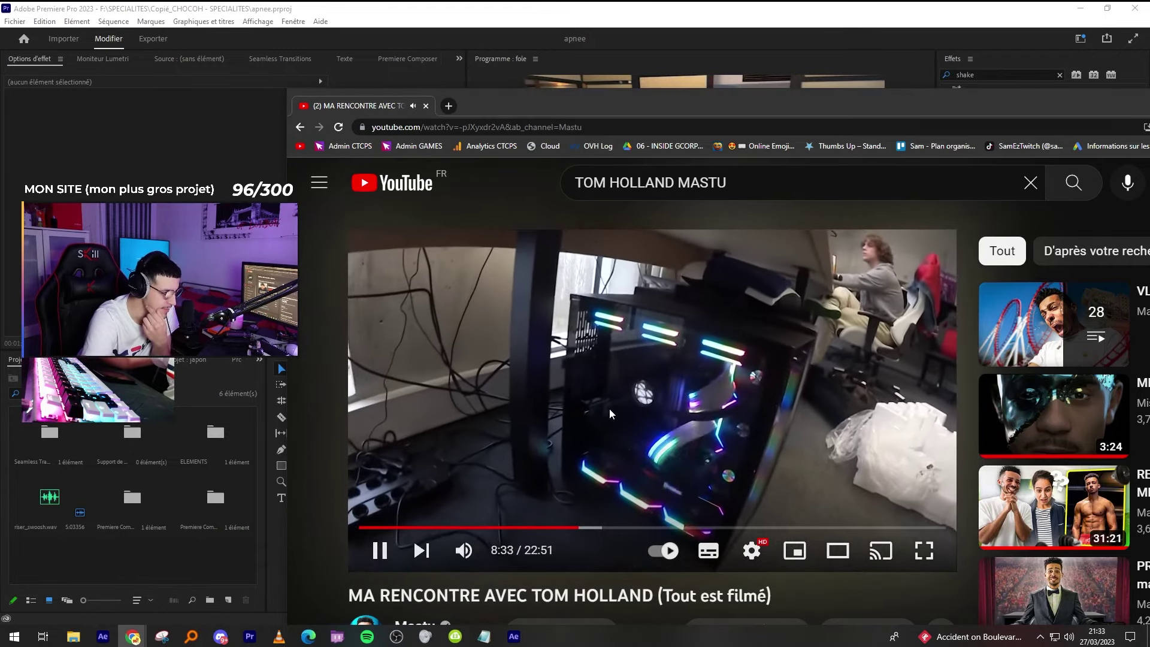
pyautogui.press('space')
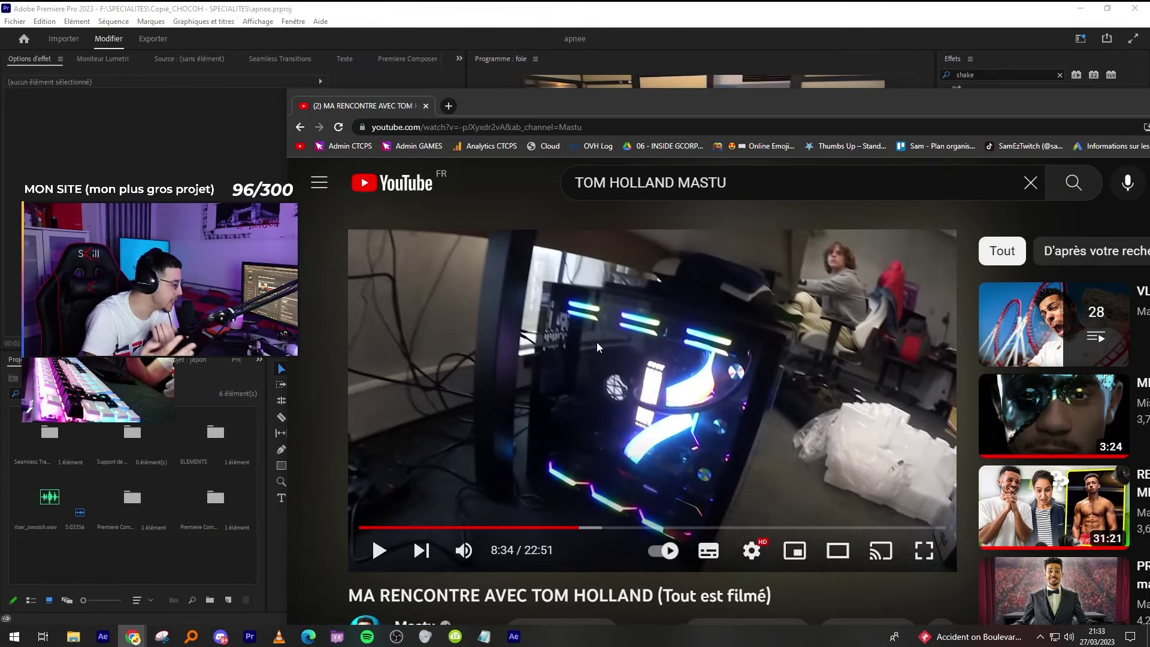
pyautogui.press('space')
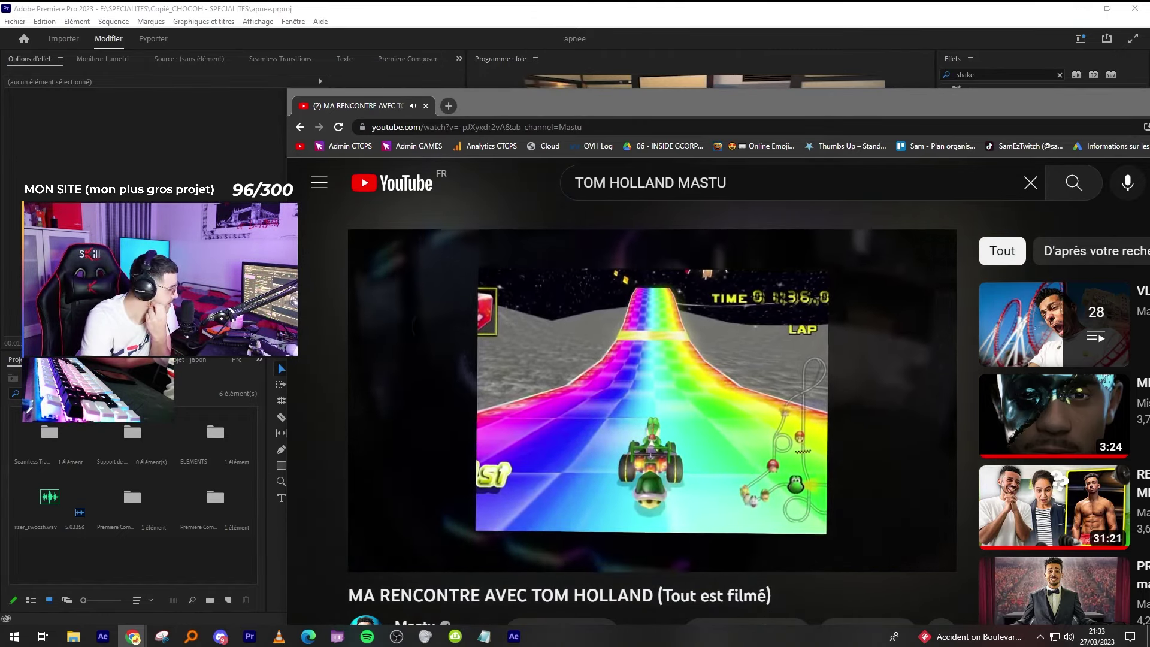
# Raise the player volume and watch the vlog through to 8:58, pausing there briefly before resuming playback.
pyautogui.moveTo(464, 551)
pyautogui.moveTo(496, 551); pyautogui.dragTo(519, 551)
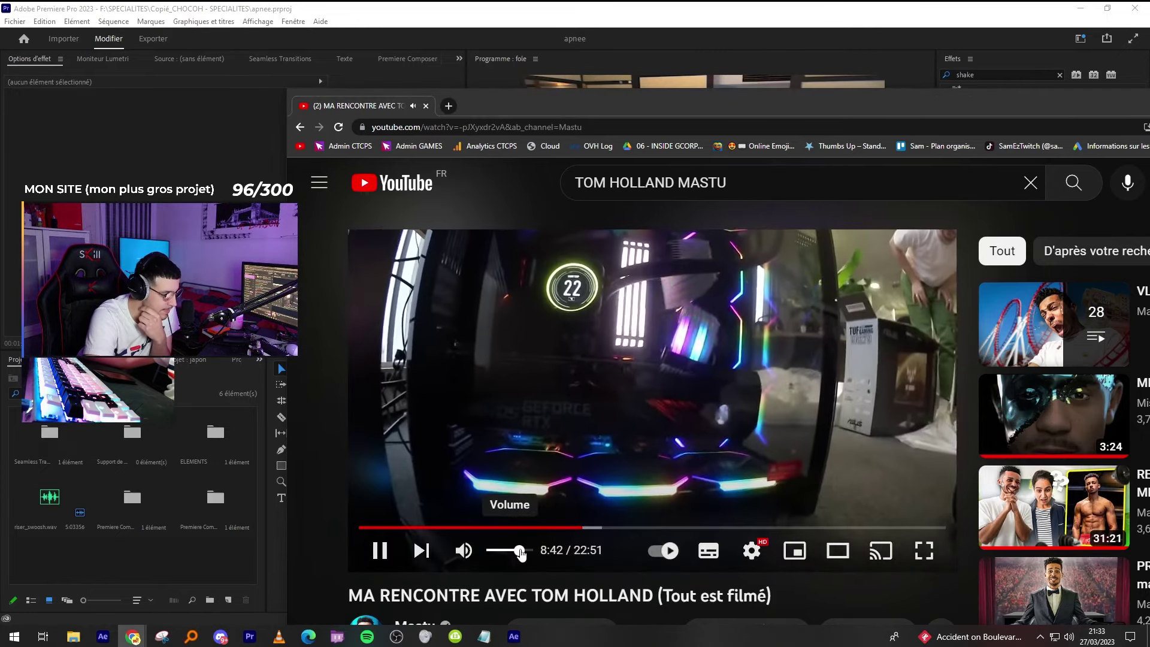
pyautogui.moveTo(593, 527); pyautogui.dragTo(591, 527)
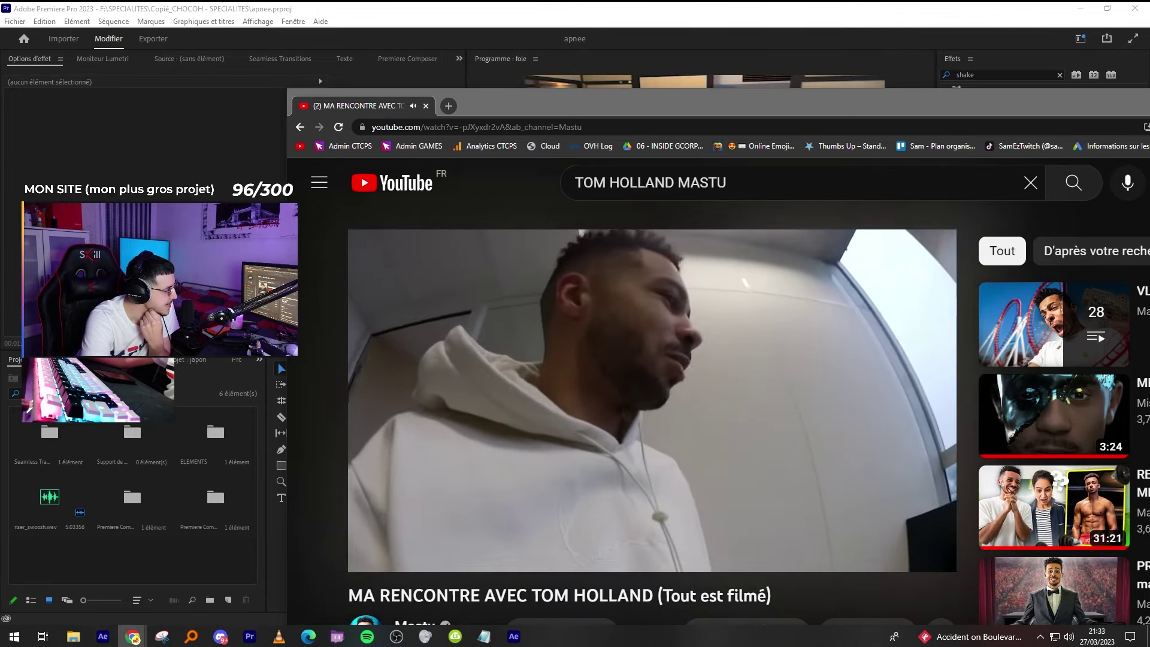
pyautogui.click(642, 440)
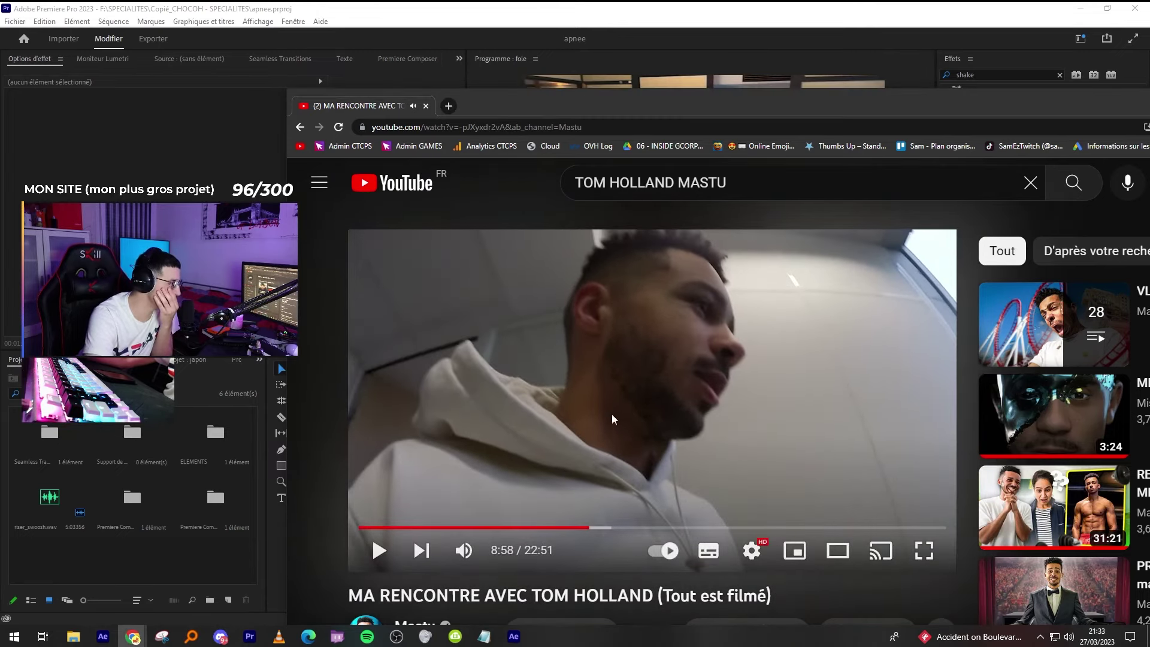
pyautogui.click(591, 374)
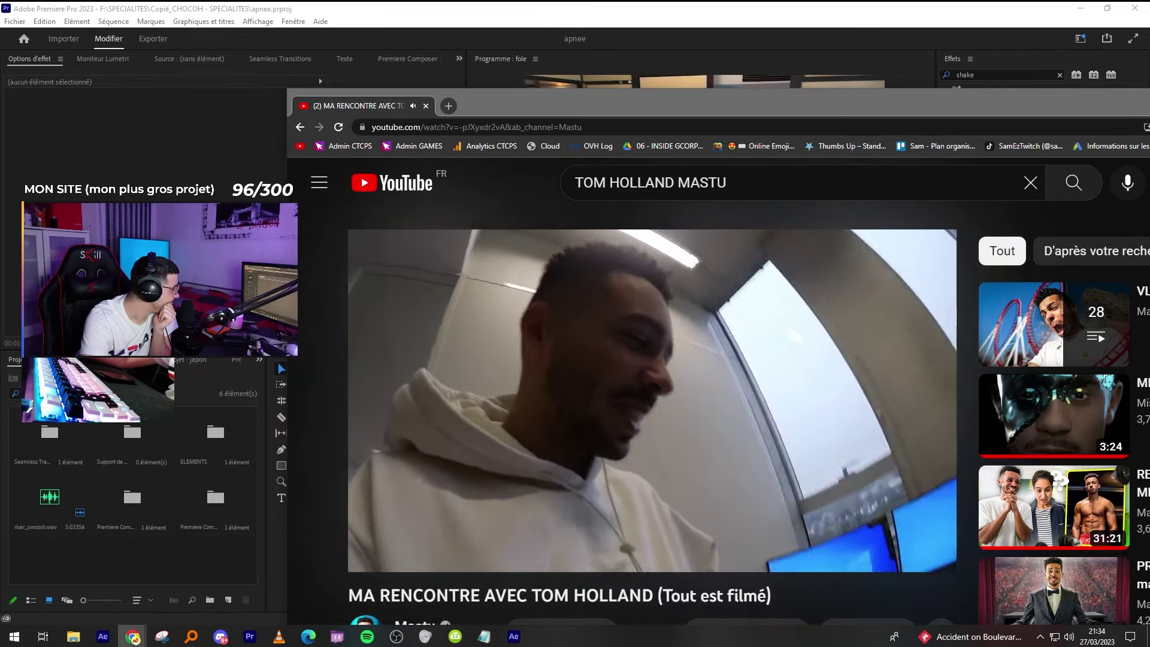
# Skip through the vlog in five-second jumps past 9:47, 10:02 and 10:47 to reach the office scene at 13:07.
pyautogui.press('Right')
pyautogui.press('Right')
pyautogui.press('Right')
pyautogui.press('Right')
pyautogui.press('Right')
pyautogui.press('Right')
pyautogui.press('Right')
pyautogui.press('Right')
pyautogui.press('Right')
pyautogui.press('Right')
pyautogui.press('Right')
pyautogui.press('Right')
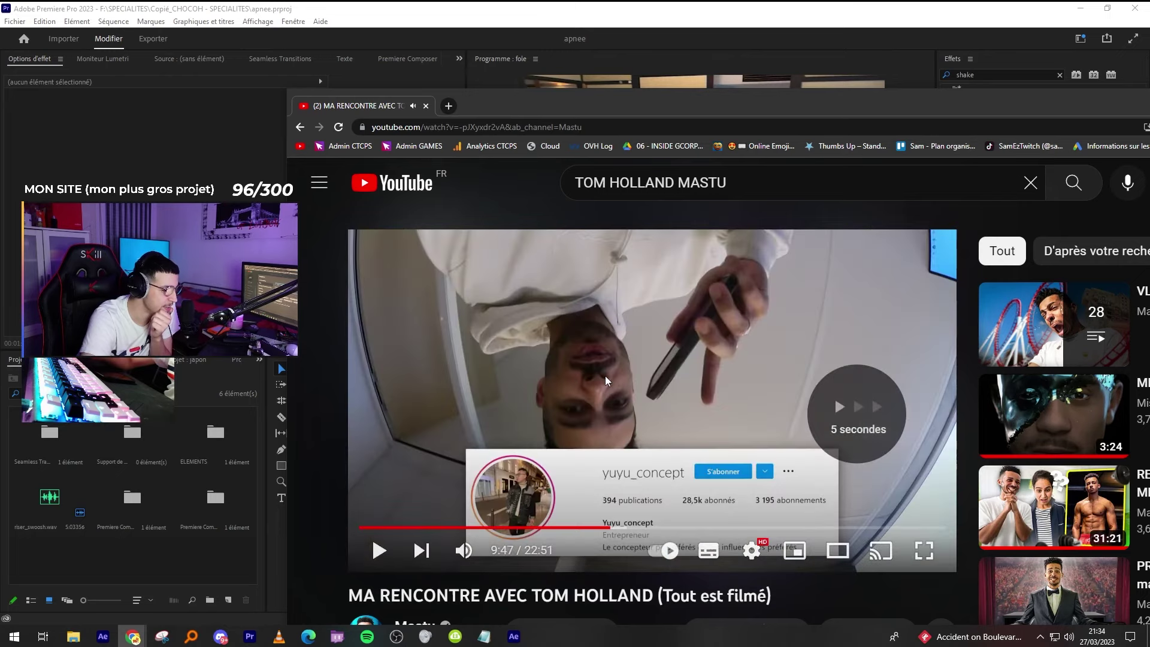
pyautogui.press('Right')
pyautogui.press('Right')
pyautogui.press('Right')
pyautogui.press('Right')
pyautogui.press('Right')
pyautogui.press('Right')
pyautogui.press('Right')
pyautogui.press('Right')
pyautogui.press('Right')
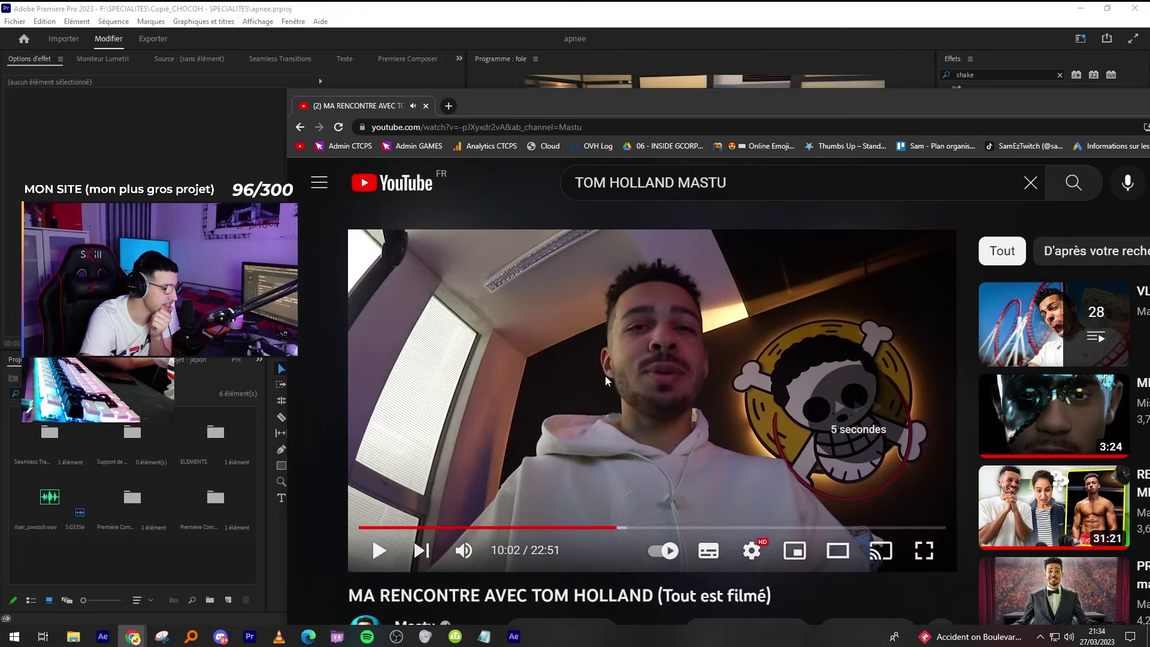
pyautogui.press('Right')
pyautogui.press('Right')
pyautogui.press('Right')
pyautogui.press('Right')
pyautogui.press('Right')
pyautogui.press('Right')
pyautogui.press('Right')
pyautogui.press('Right')
pyautogui.press('Right')
pyautogui.press('Right')
pyautogui.press('Right')
pyautogui.press('Right')
pyautogui.press('Right')
pyautogui.press('Right')
pyautogui.press('Right')
pyautogui.press('Right')
pyautogui.press('Right')
pyautogui.press('Right')
pyautogui.press('Right')
pyautogui.press('Right')
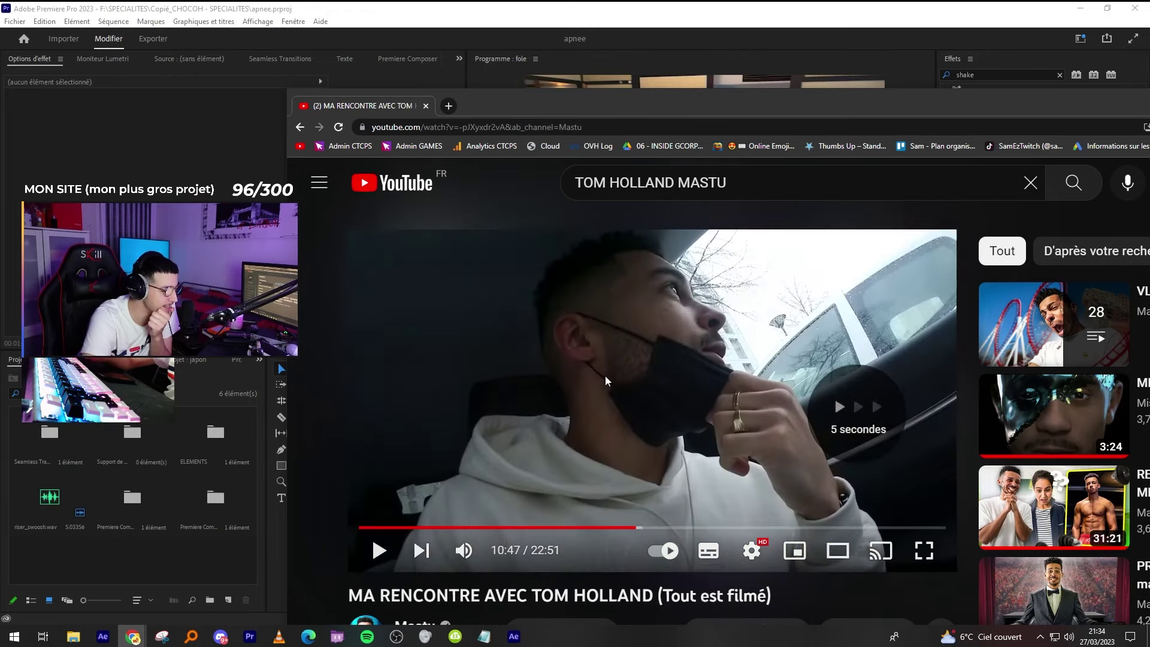
pyautogui.press('Right')
pyautogui.press('Right')
pyautogui.press('Right')
pyautogui.press('Right')
pyautogui.press('Right')
pyautogui.press('Right')
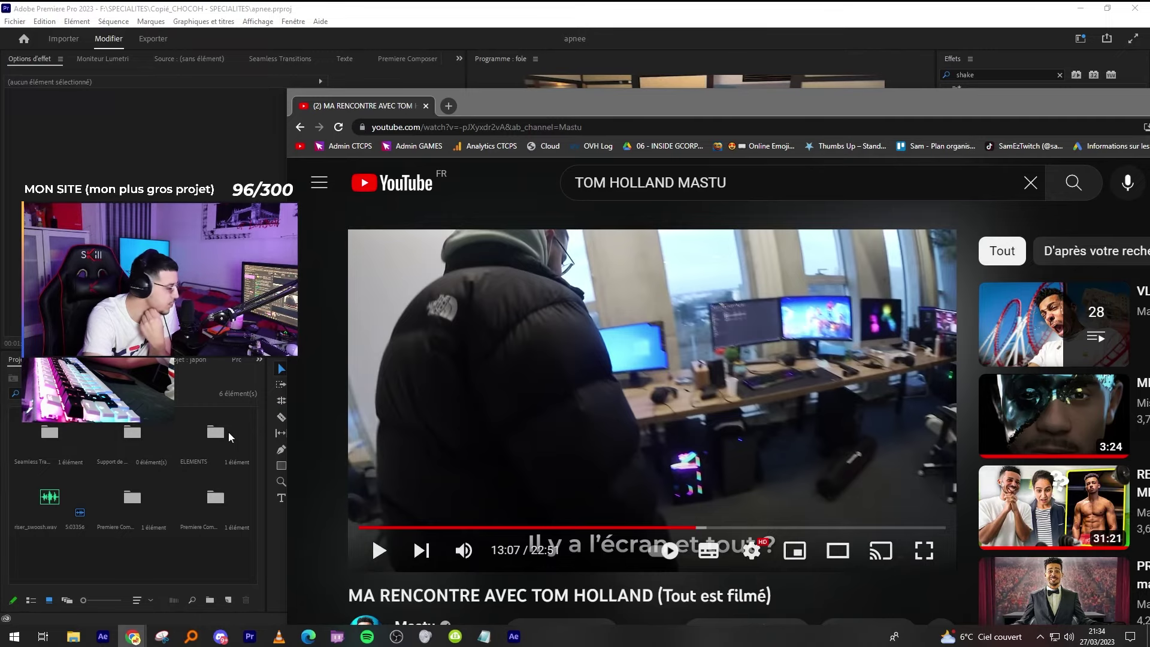
# Go back to about 12:53 and replay the talking shot that leads into the office scene.
pyautogui.click(522, 390)
pyautogui.press('Left')
pyautogui.press('Left')
pyautogui.press('Left')
pyautogui.press('Left')
pyautogui.press('Left')
pyautogui.press('Left')
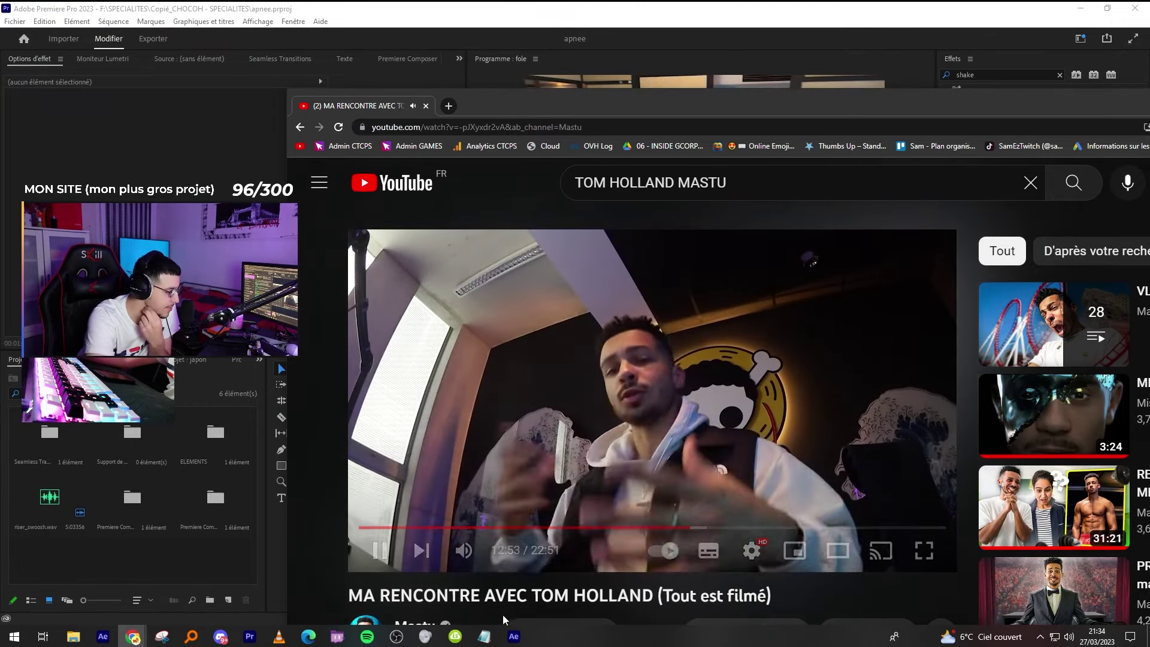
pyautogui.click(477, 386)
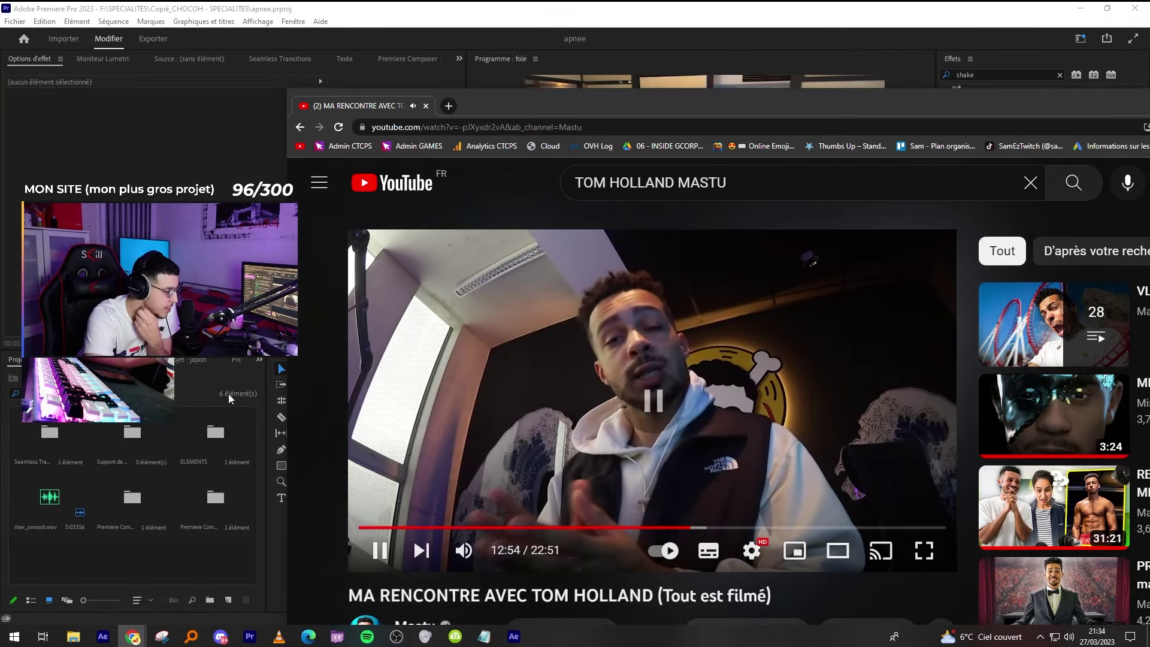
pyautogui.click(666, 378)
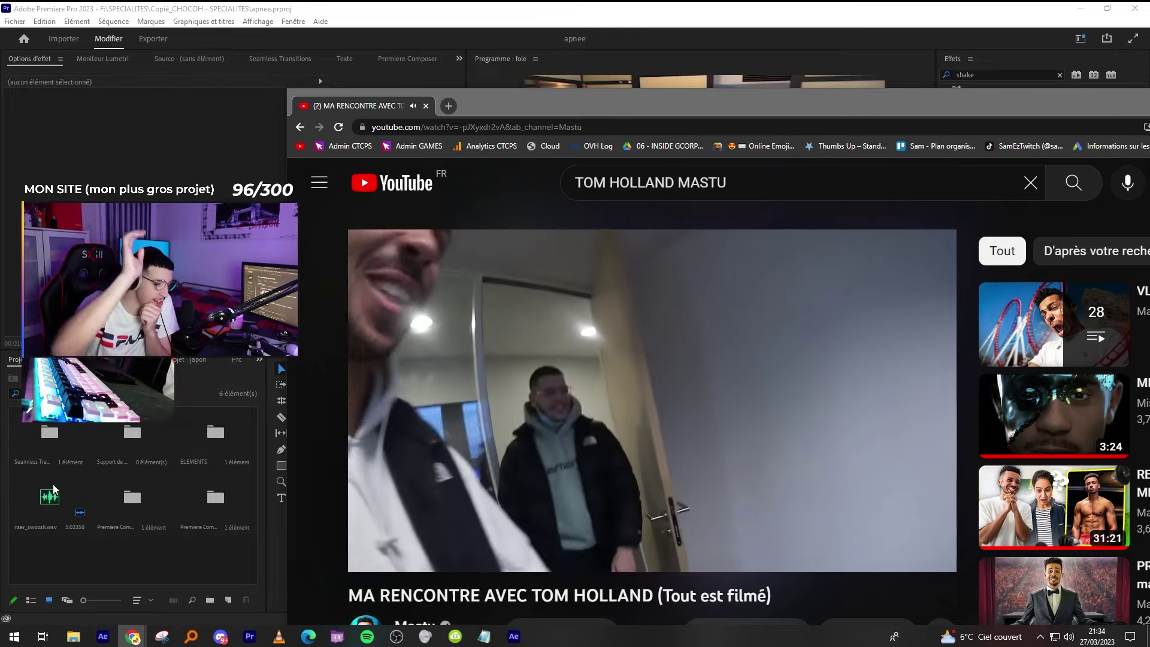
# Pause briefly at the doorway shot, resume the vlog and pause on the elevator shot at 13:42.
pyautogui.click(537, 330)
pyautogui.click(558, 332)
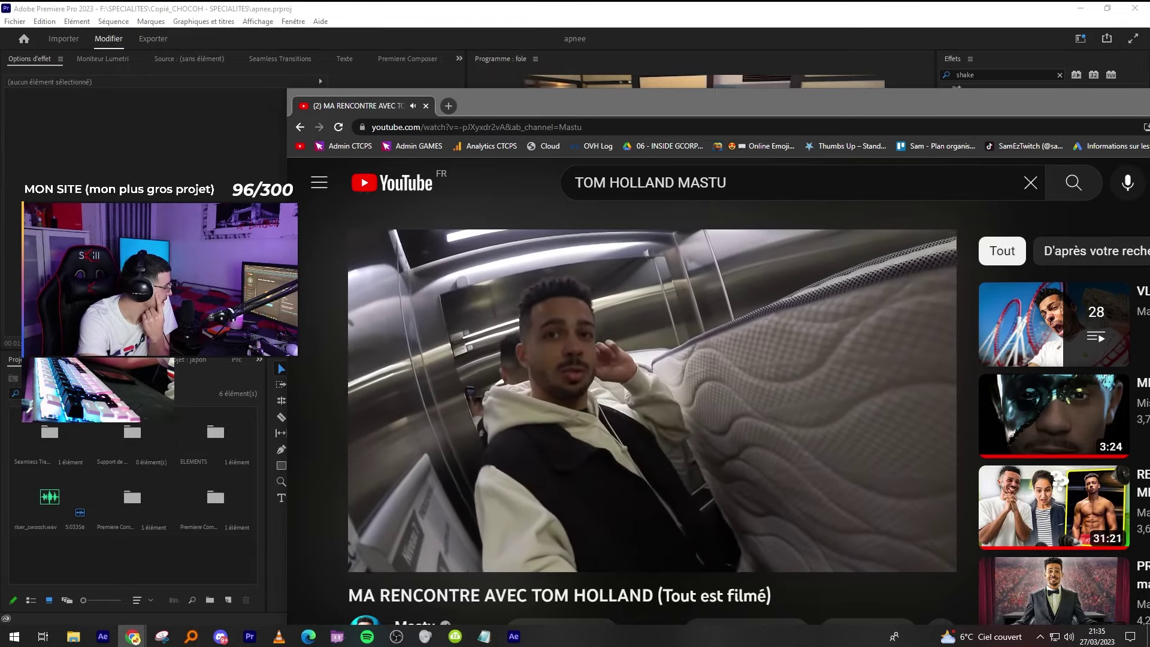
pyautogui.click(817, 342)
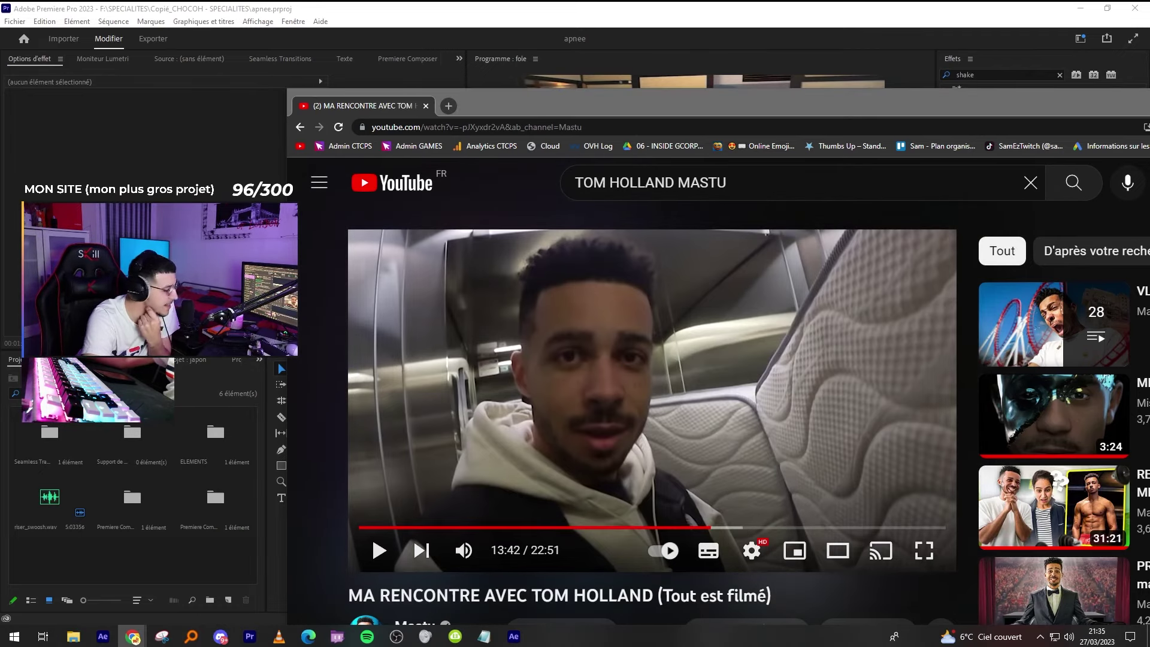
# Open the suggested video "PRANK : La pire conférence de ma vie", restart it near its beginning and reposition the browser window.
pyautogui.scroll(-5, 554, 523)
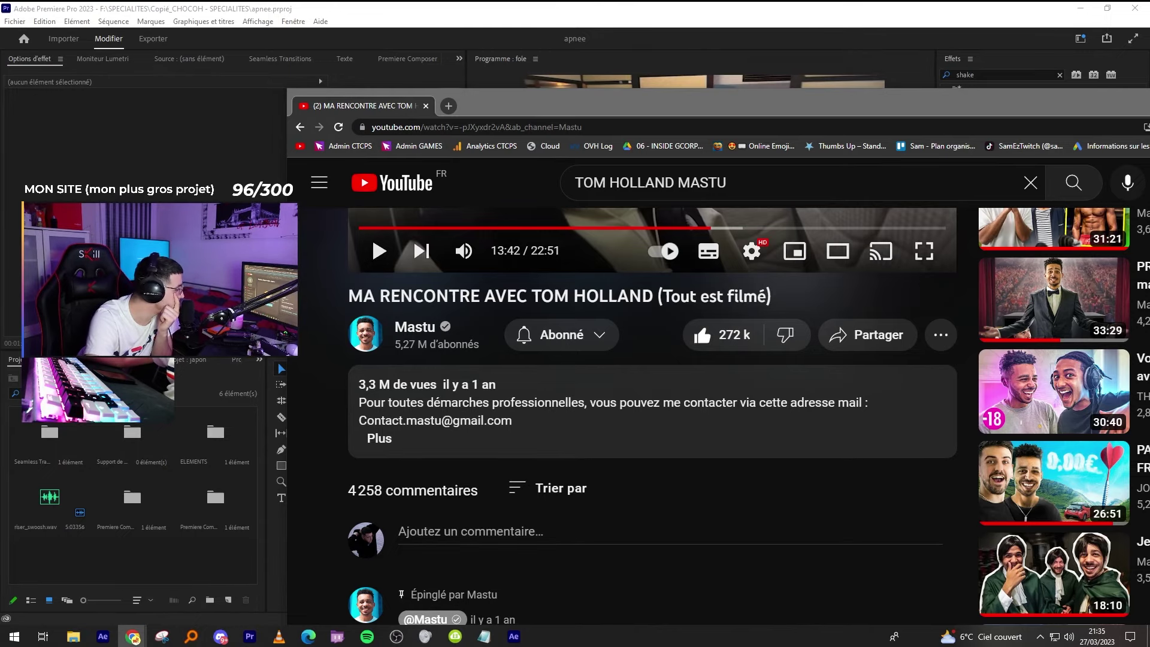
pyautogui.scroll(4, 882, 302)
pyautogui.moveTo(841, 110); pyautogui.dragTo(659, 76)
pyautogui.click(1029, 484)
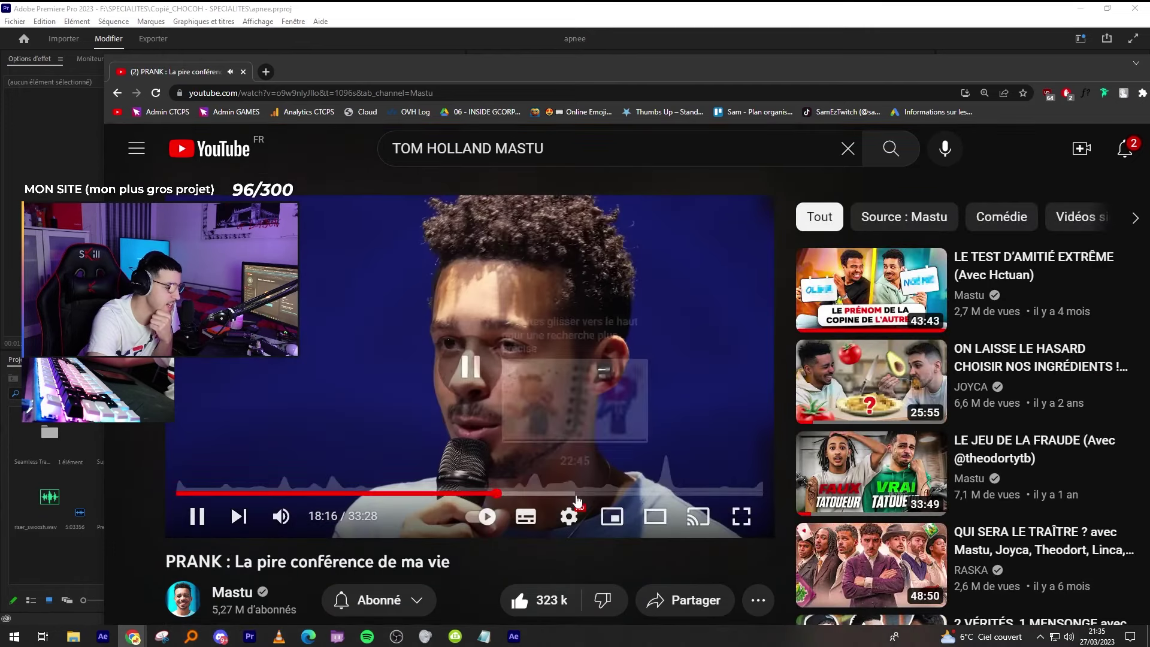
pyautogui.press('space')
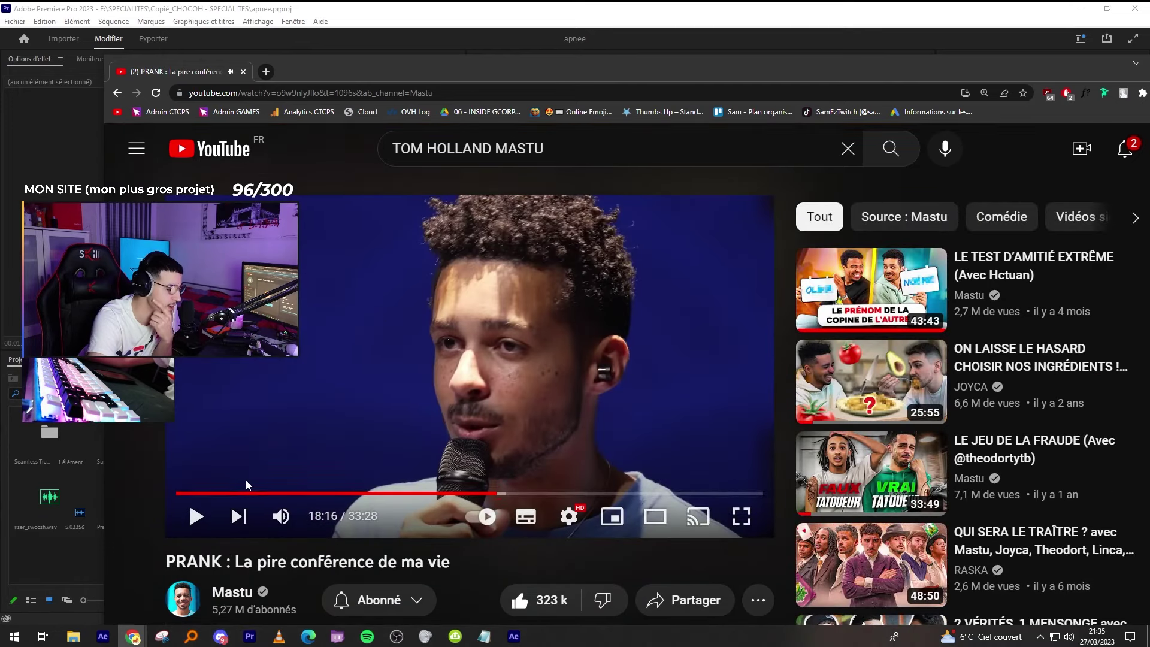
pyautogui.click(188, 492)
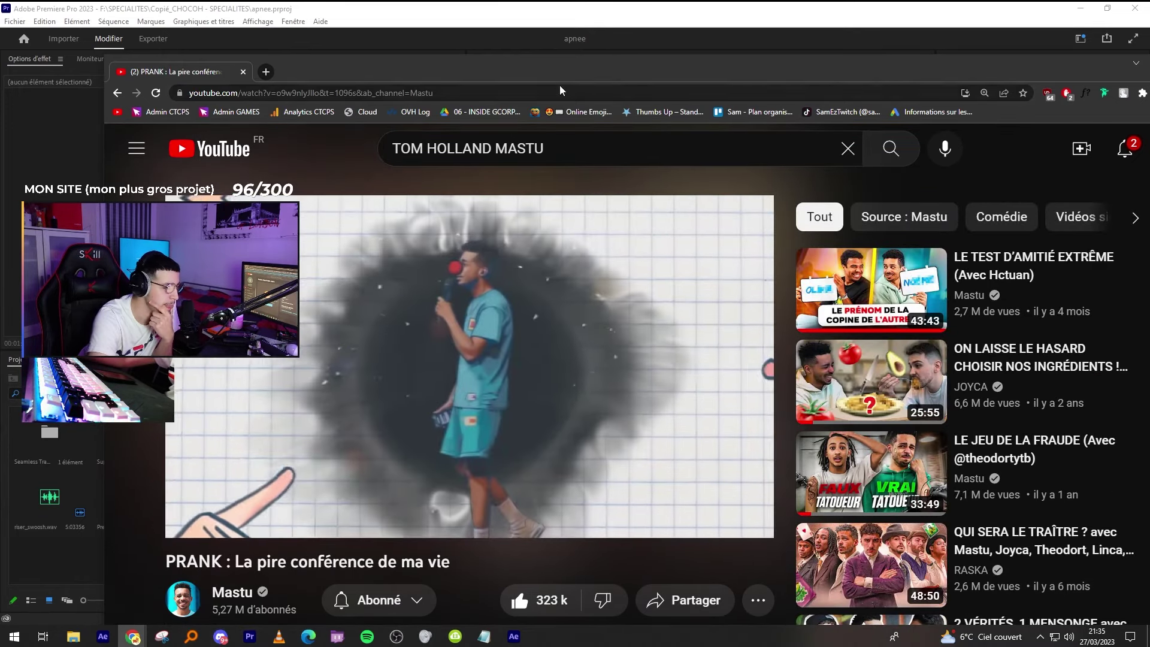
pyautogui.moveTo(561, 76); pyautogui.dragTo(727, 94)
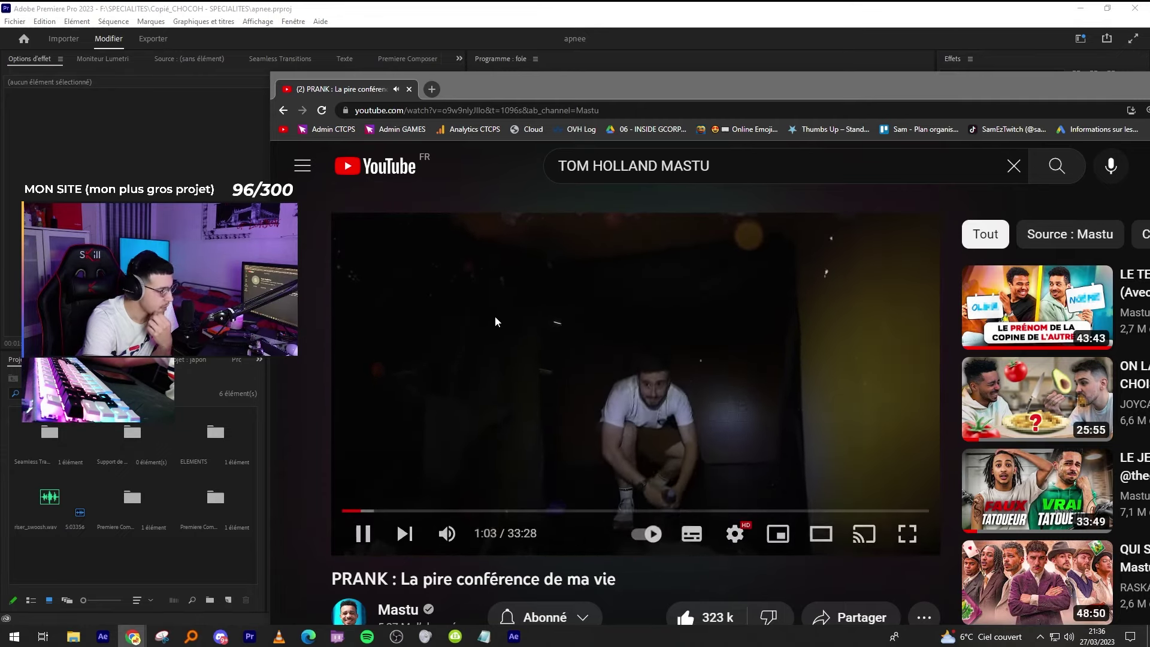
# Examine the light-flash transition into the cartoon character between 1:03 and 1:07, pausing between short passages.
pyautogui.click(549, 433)
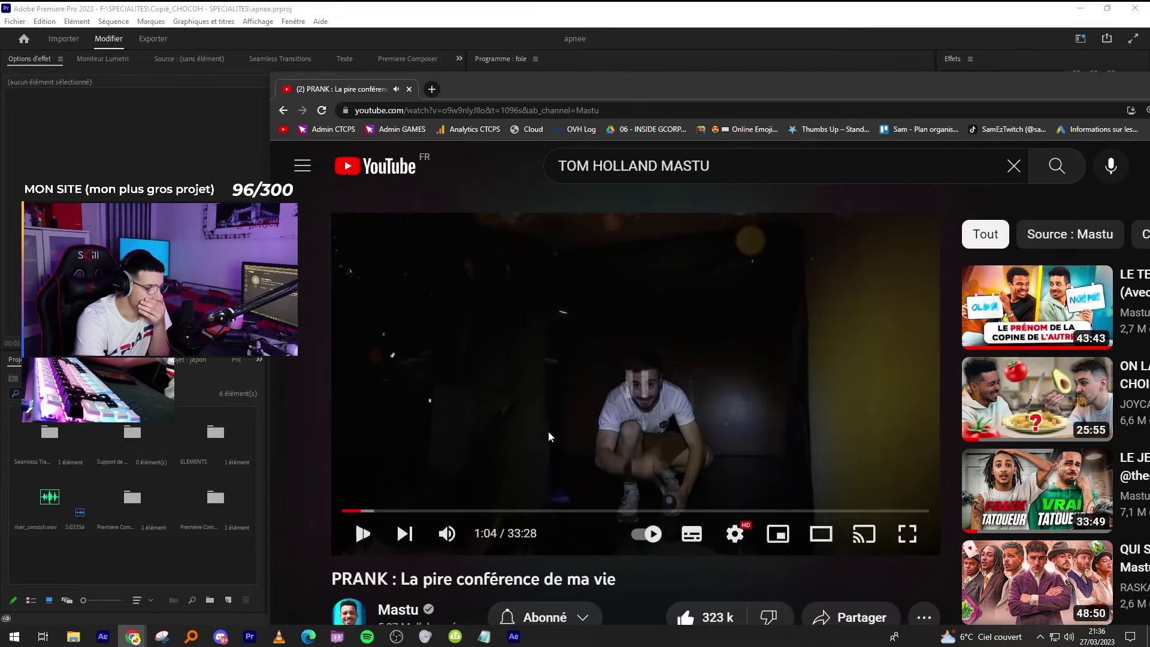
pyautogui.click(477, 294)
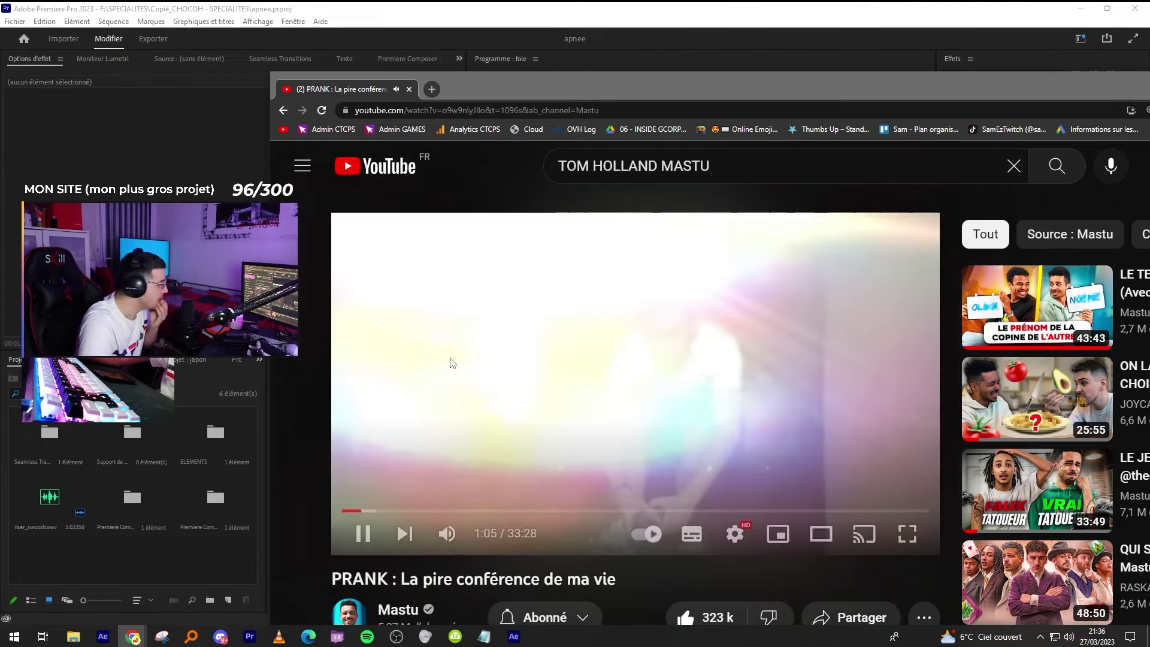
pyautogui.click(488, 343)
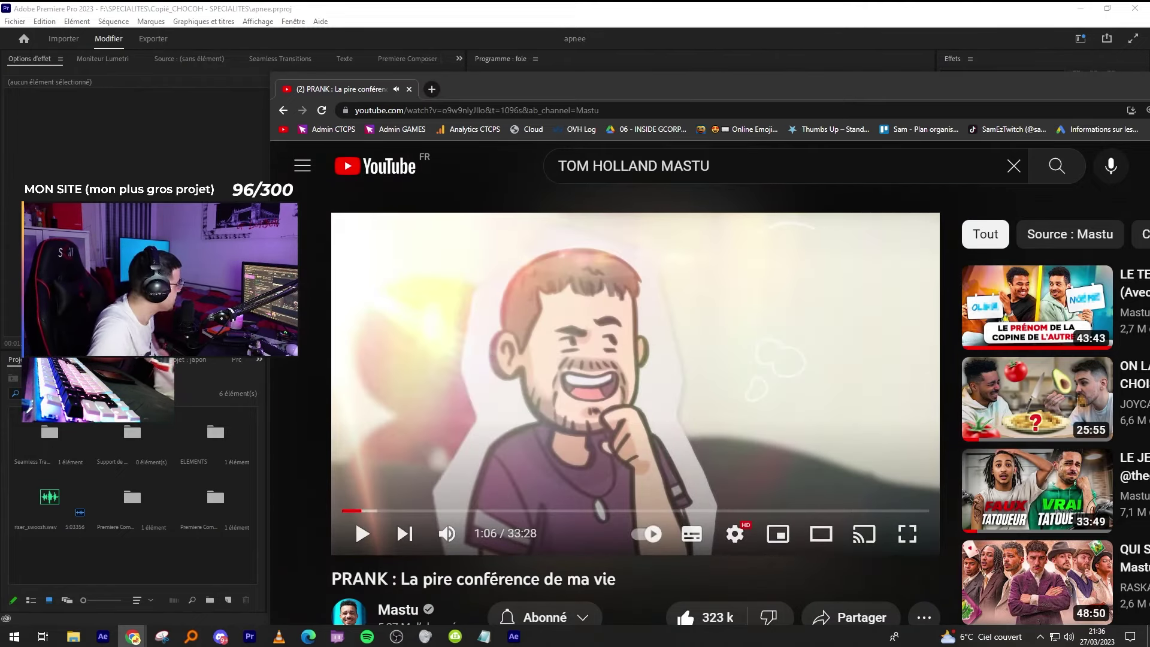
pyautogui.hotkey('alt', 'Tab')
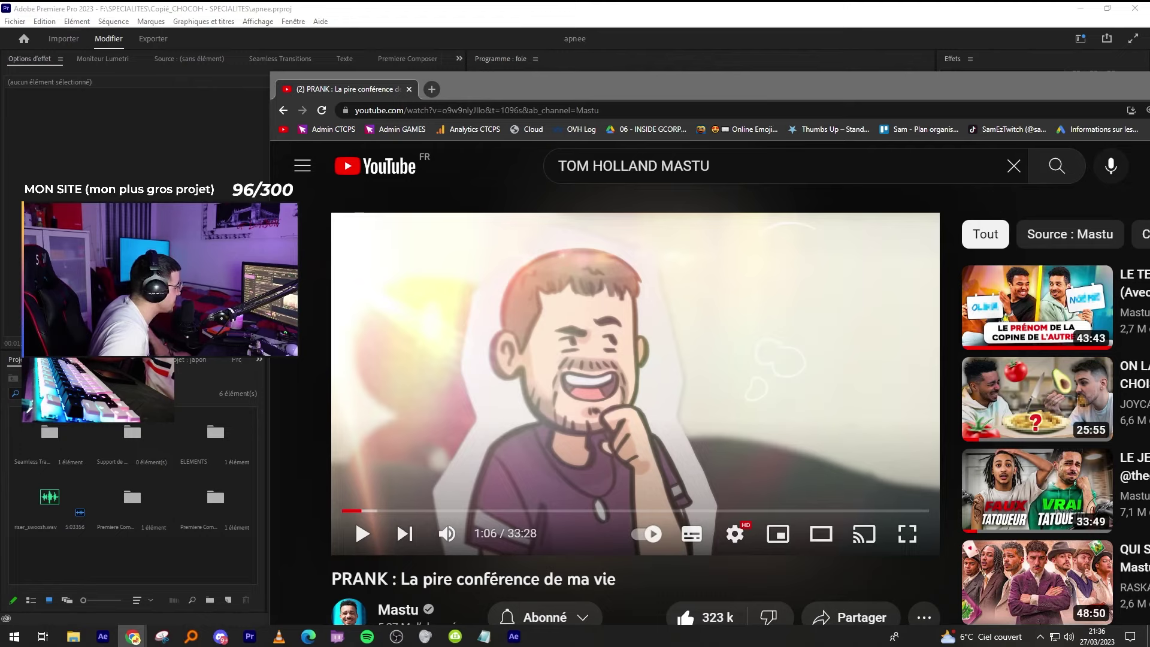
pyautogui.click(397, 328)
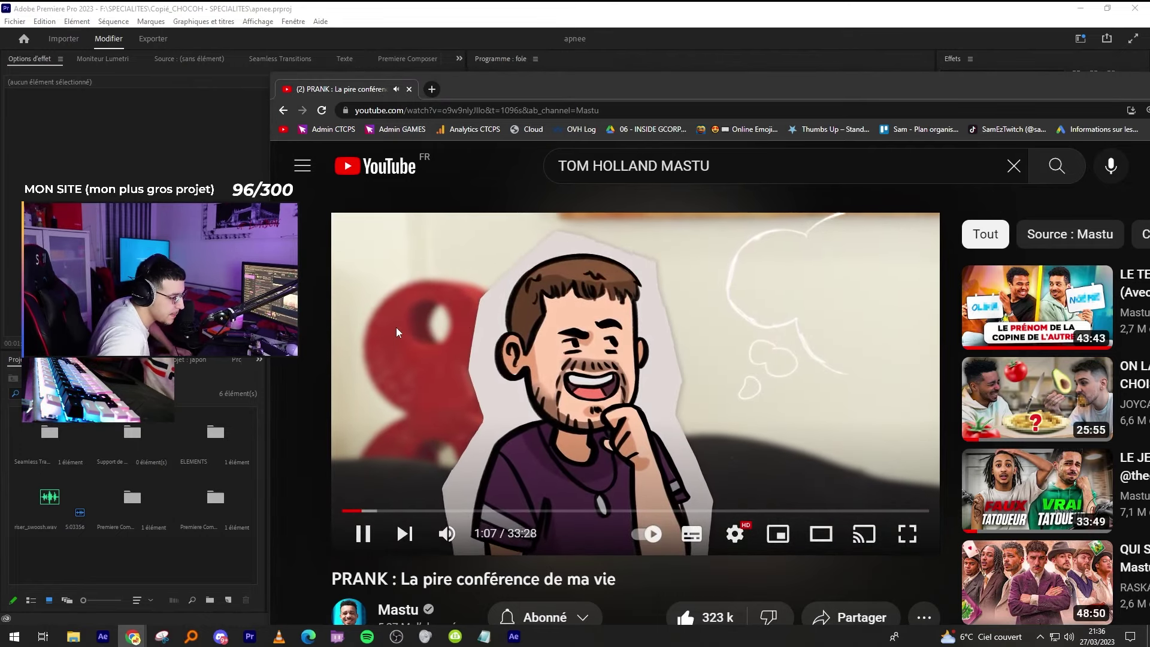
# Go back to 0:49 in the prank video and show the group shot in full screen.
pyautogui.click(357, 511)
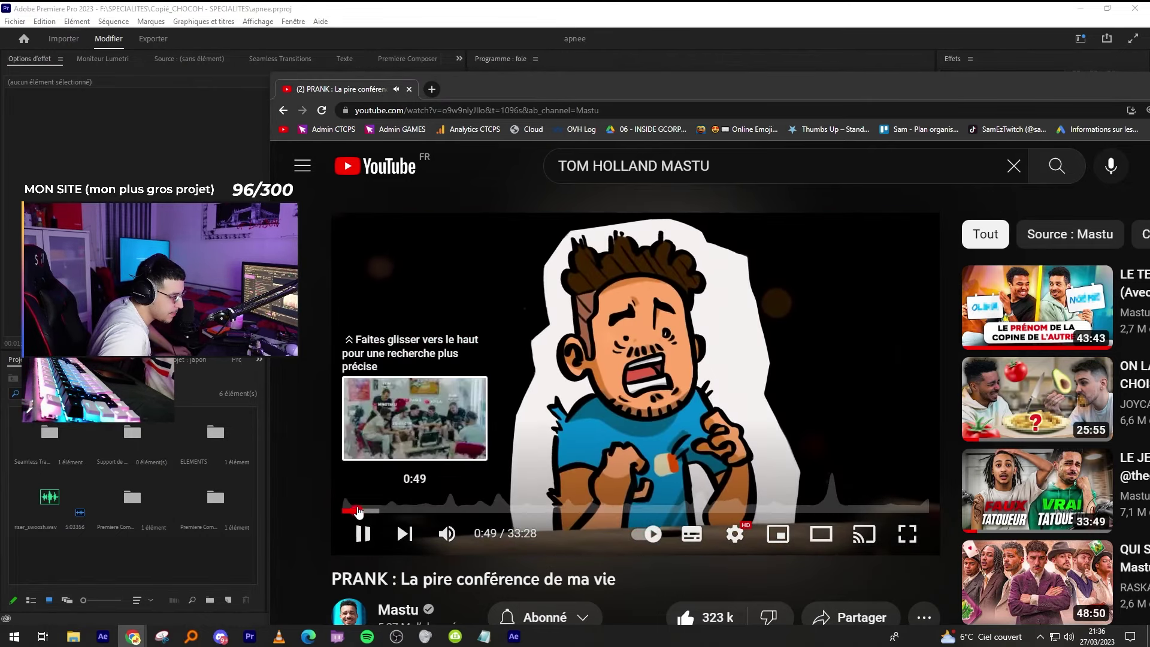
pyautogui.click(496, 419)
pyautogui.click(498, 420)
pyautogui.doubleClick(796, 347)
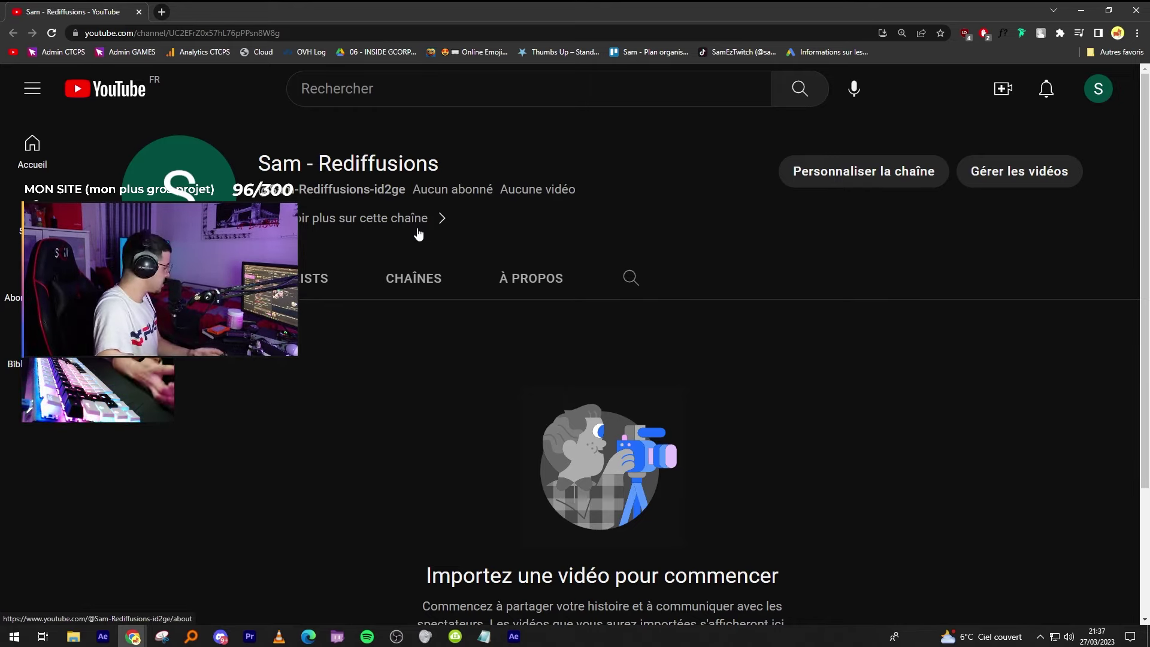
# Open the About page of the Rediffusions YouTube channel and reload it.
pyautogui.click(568, 217)
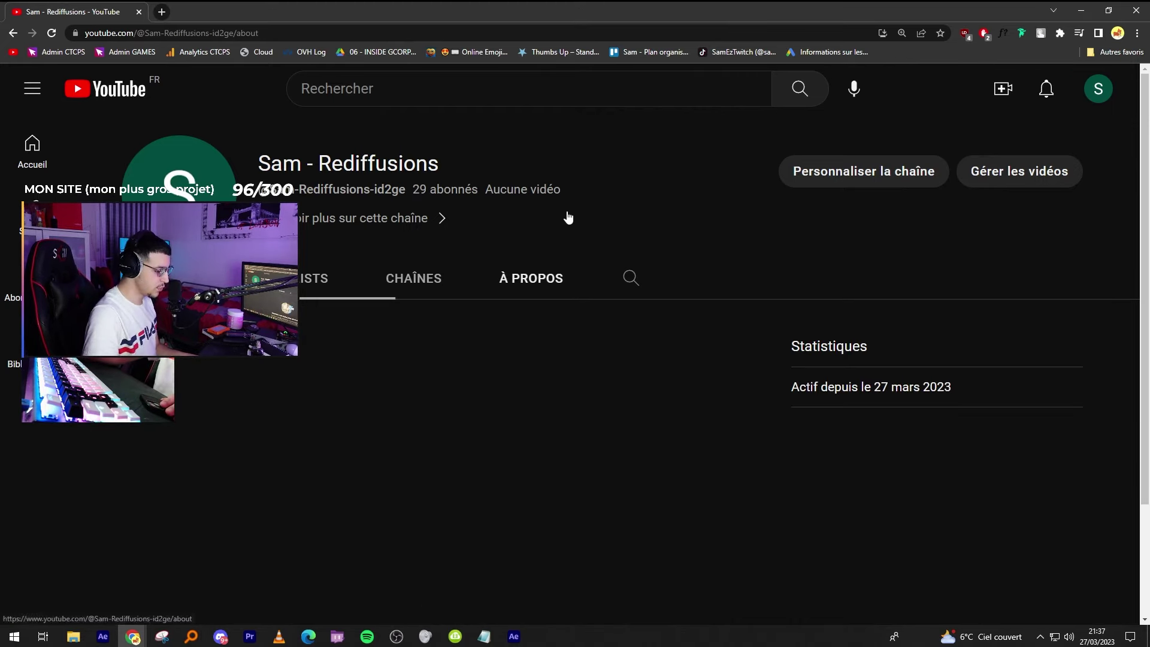
pyautogui.click(52, 33)
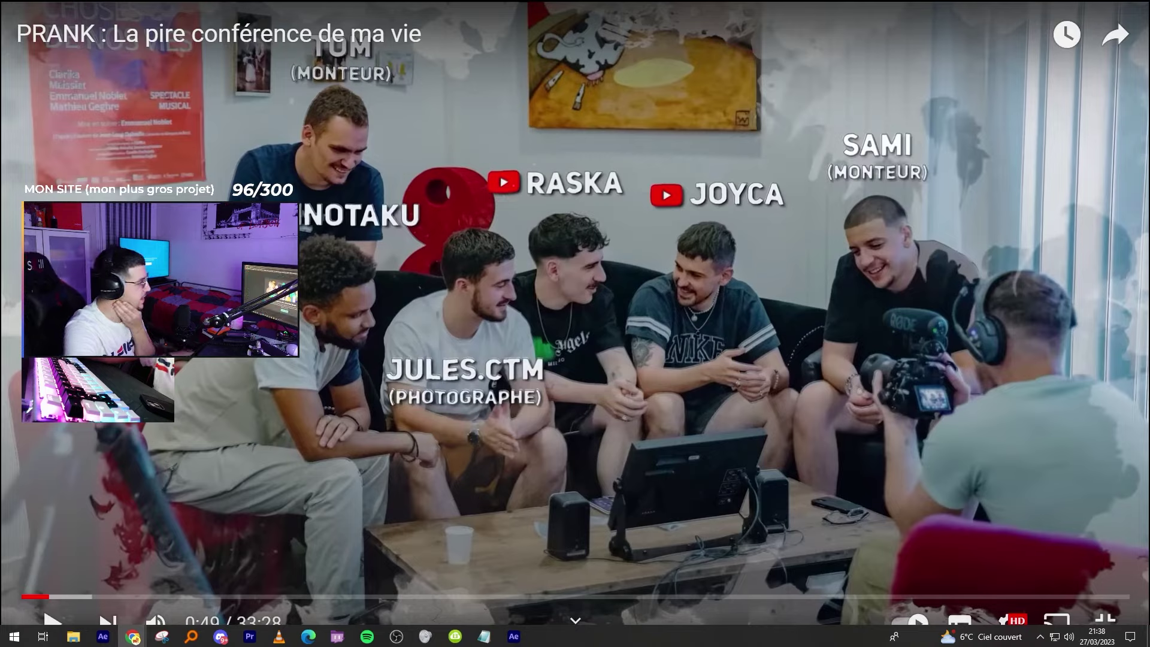
# Leave the full-screen video and switch back to the fole sequence in Premiere Pro.
pyautogui.press('Escape')
pyautogui.hotkey('alt', 'Tab')
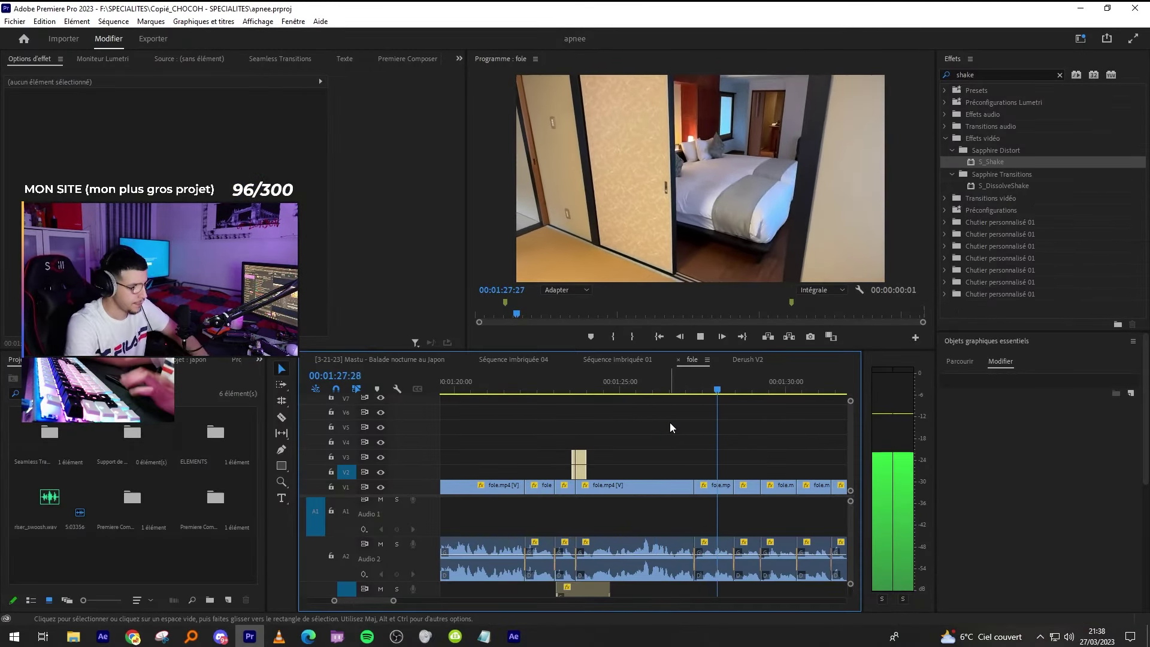
# Play the fole sequence from about 1:27:27 to 1:33:21 to review the bedroom shots.
pyautogui.press('=')
pyautogui.press('=')
pyautogui.press('-')
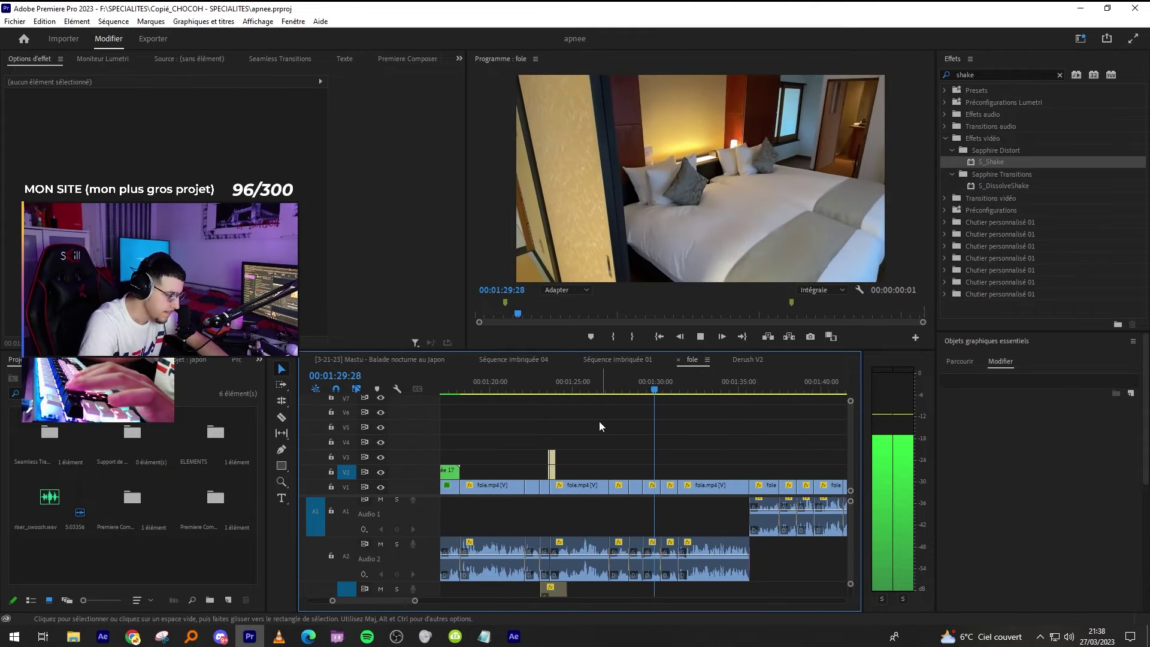
pyautogui.press('-')
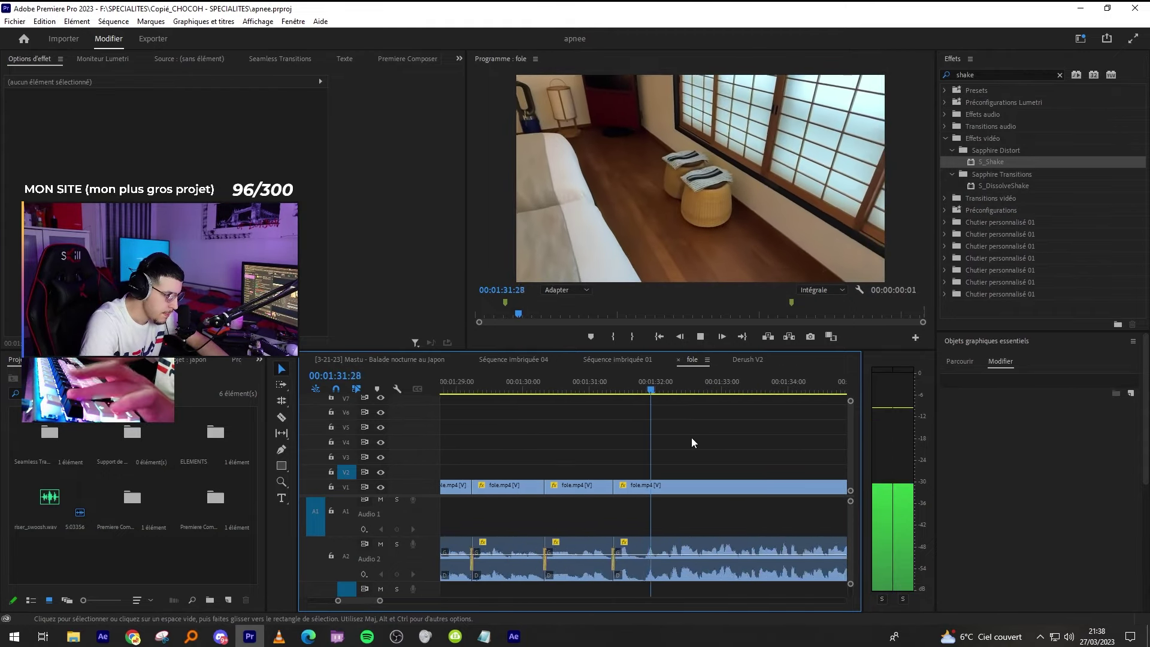
pyautogui.press('-')
pyautogui.press('space')
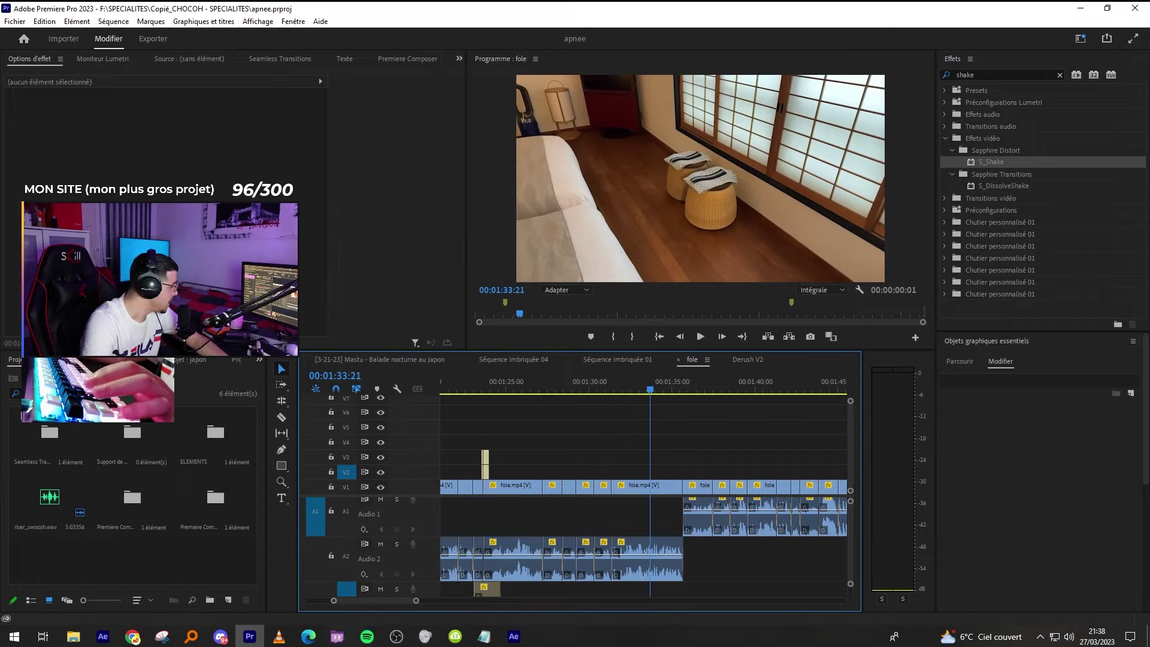
# Switch to Chrome and open the Rediffusions channel's YouTube Studio dashboard, followed by its channel page.
pyautogui.click(132, 636)
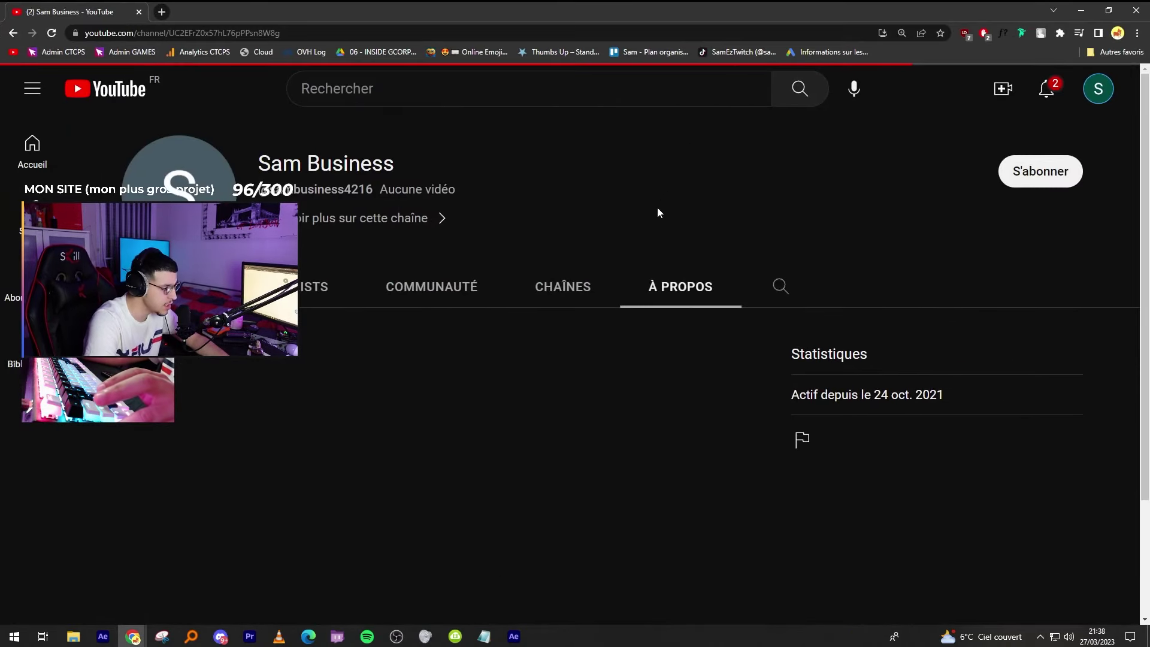
pyautogui.click(1098, 89)
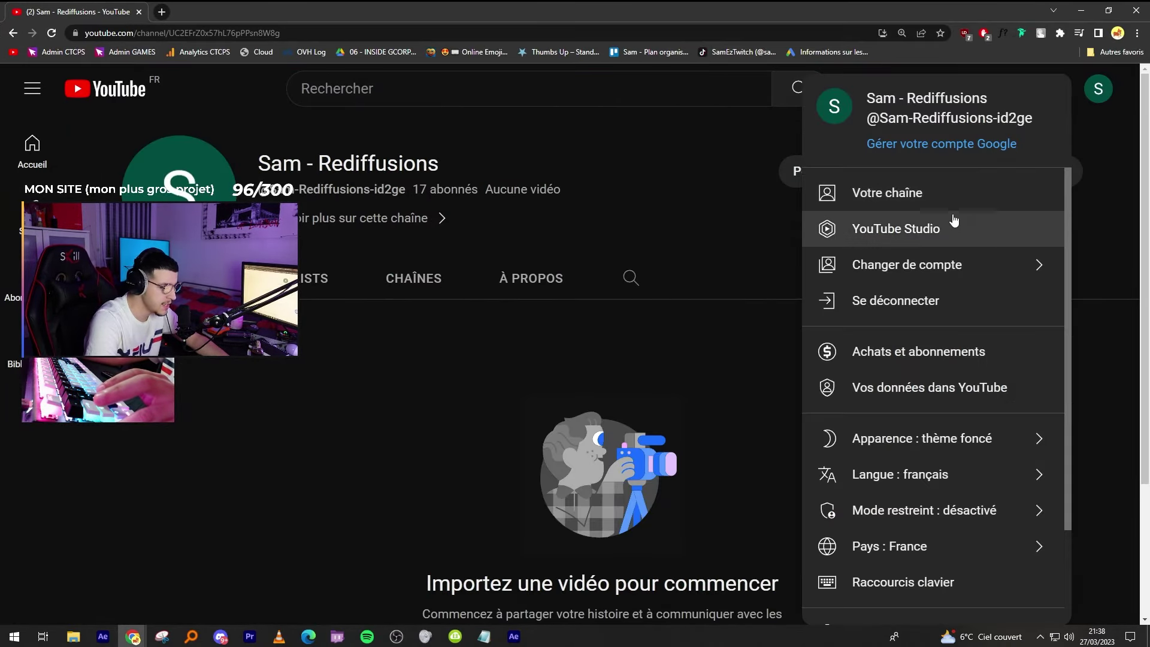
pyautogui.click(916, 227)
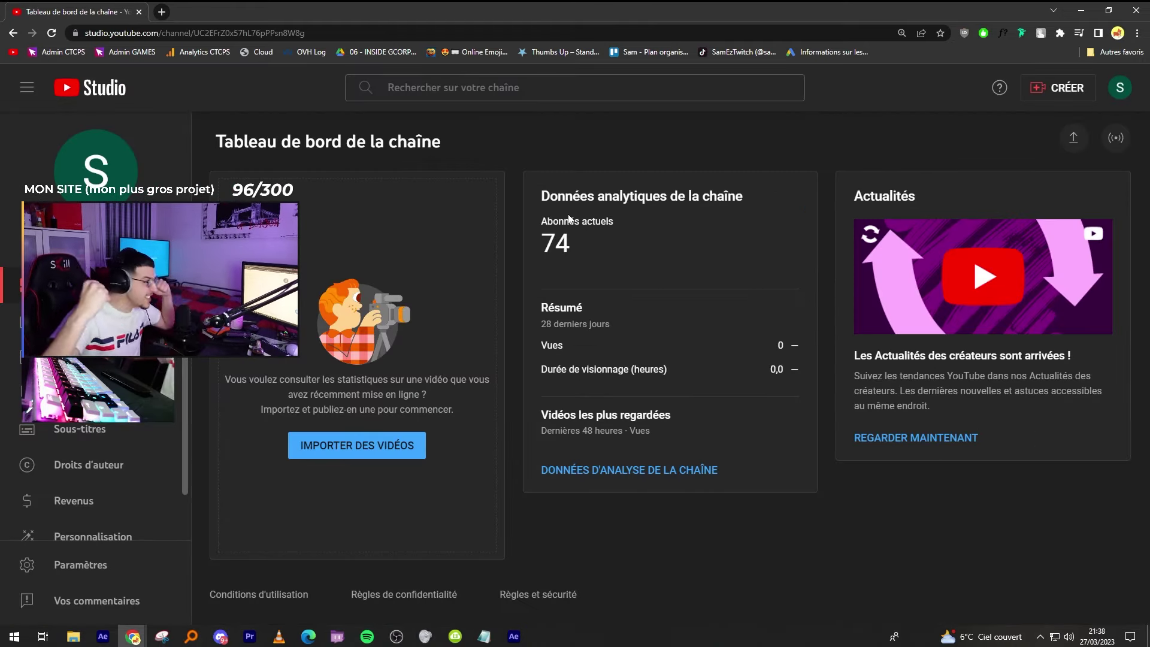
pyautogui.click(194, 33)
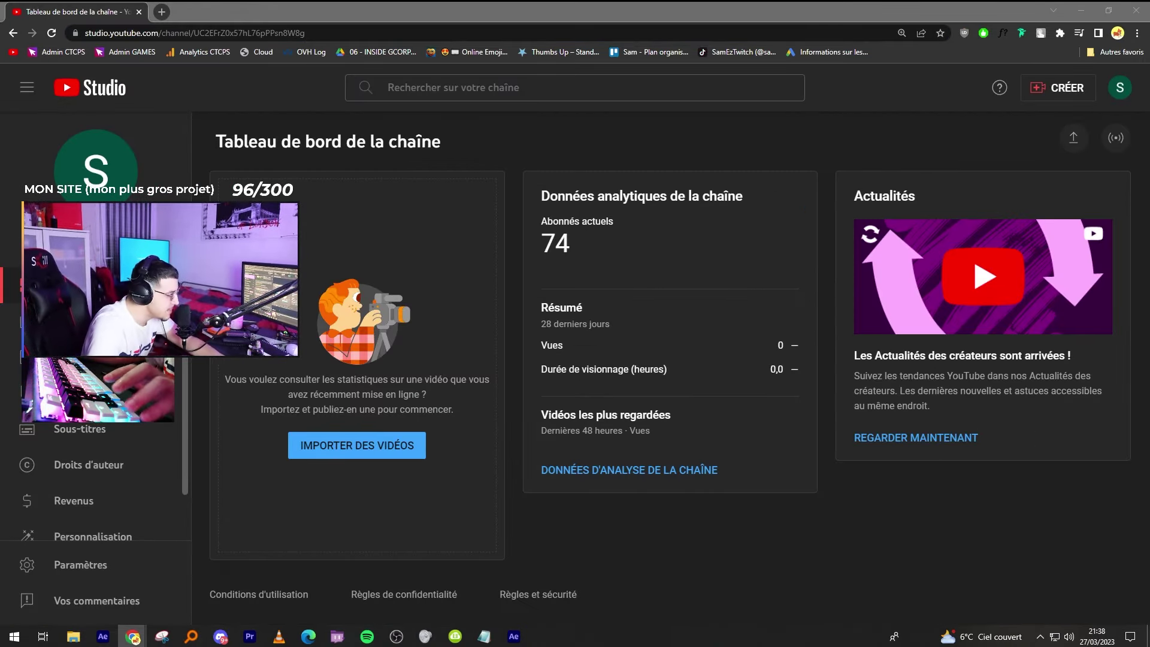
pyautogui.click(110, 157)
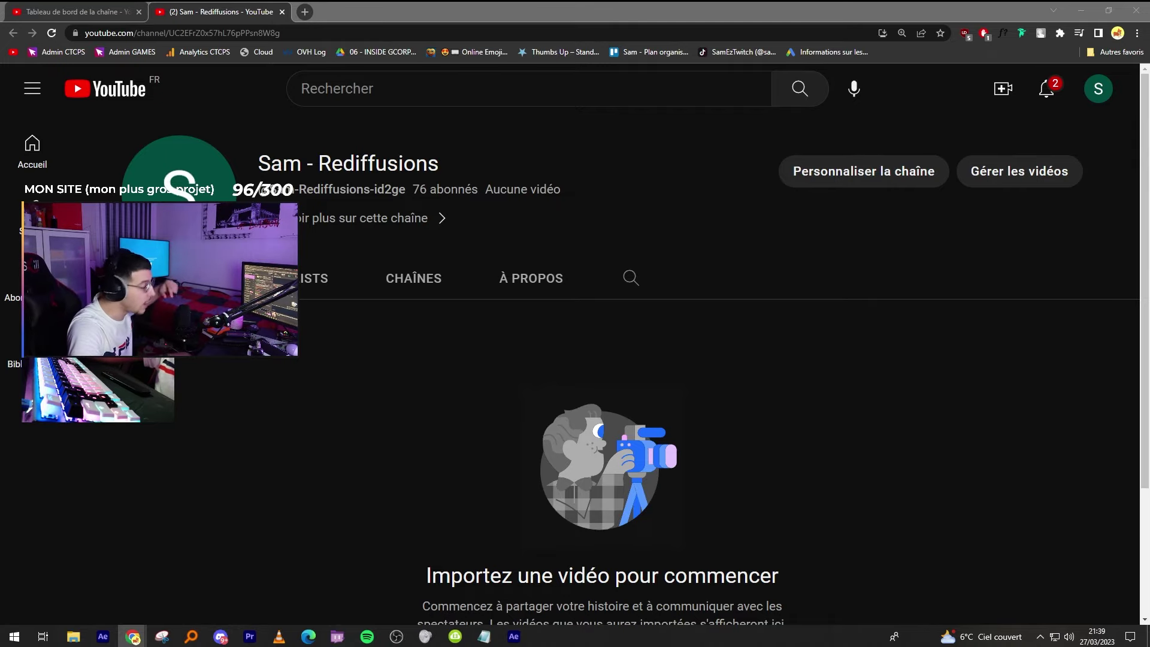
# Switch back to Premiere Pro and play the fole sequence onward from about 1:33:21.
pyautogui.click(1081, 10)
pyautogui.click(691, 443)
pyautogui.press('space')
pyautogui.press('space')
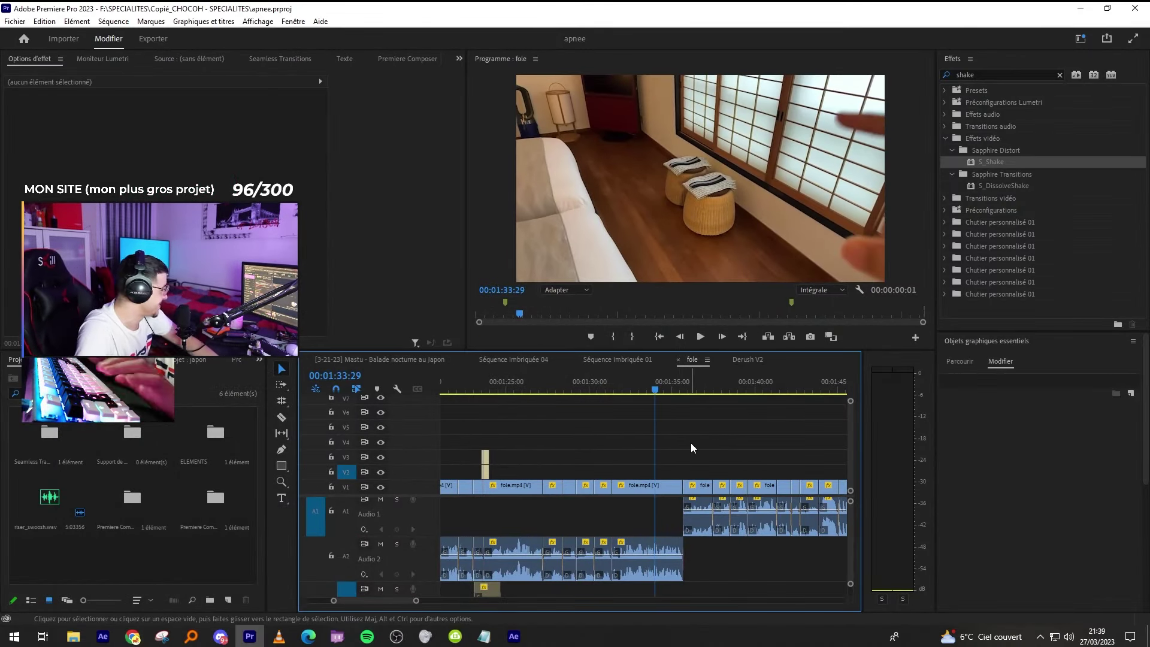
pyautogui.scroll(5, 691, 443)
pyautogui.press('space')
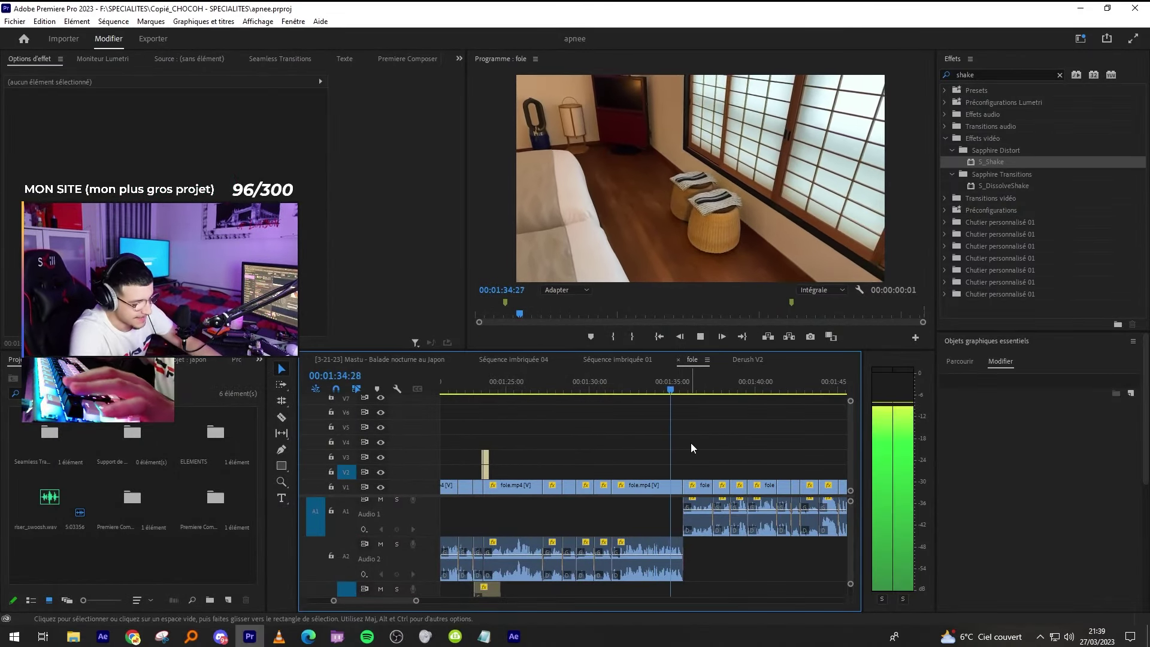
# Select all clips from the cut at about 1:35:19 onward and shift them slightly earlier on the timeline.
pyautogui.scroll(3, 692, 444)
pyautogui.press('space')
pyautogui.press('a')
pyautogui.moveTo(635, 487); pyautogui.dragTo(630, 485)
pyautogui.press('v')
# Bring the Rediffusions channel's YouTube Studio dashboard onto the main screen and reload its statistics.
pyautogui.click(1077, 7)
pyautogui.moveTo(391, 12); pyautogui.dragTo(0, 9)
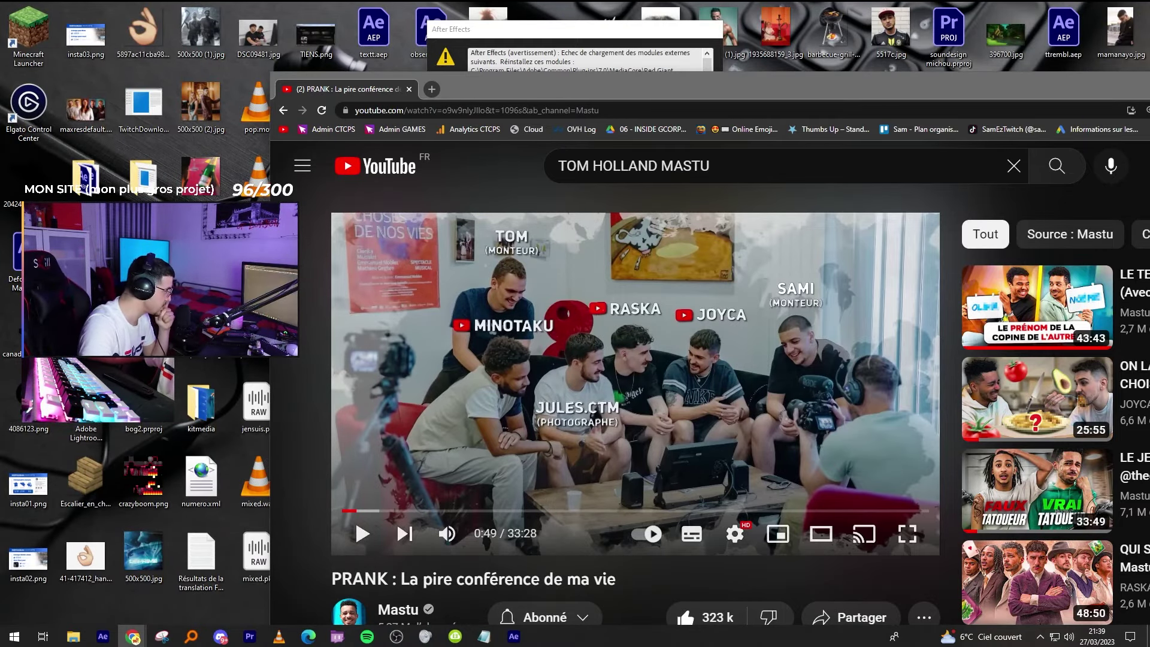
pyautogui.moveTo(0, 9); pyautogui.dragTo(536, 2)
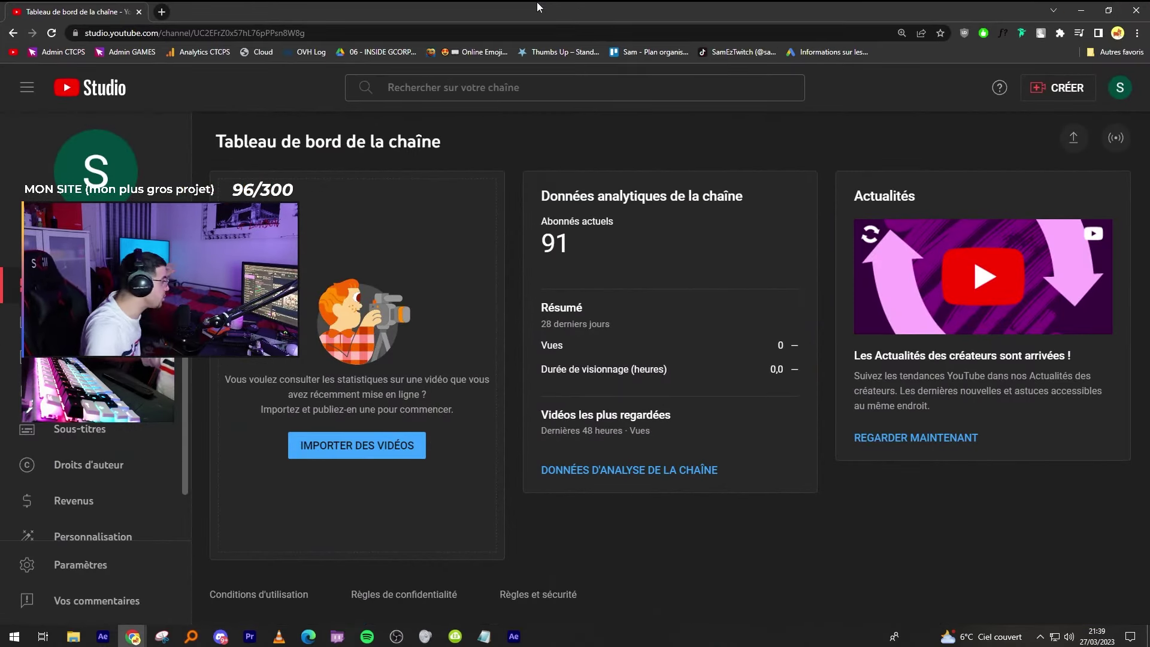
pyautogui.press('F5')
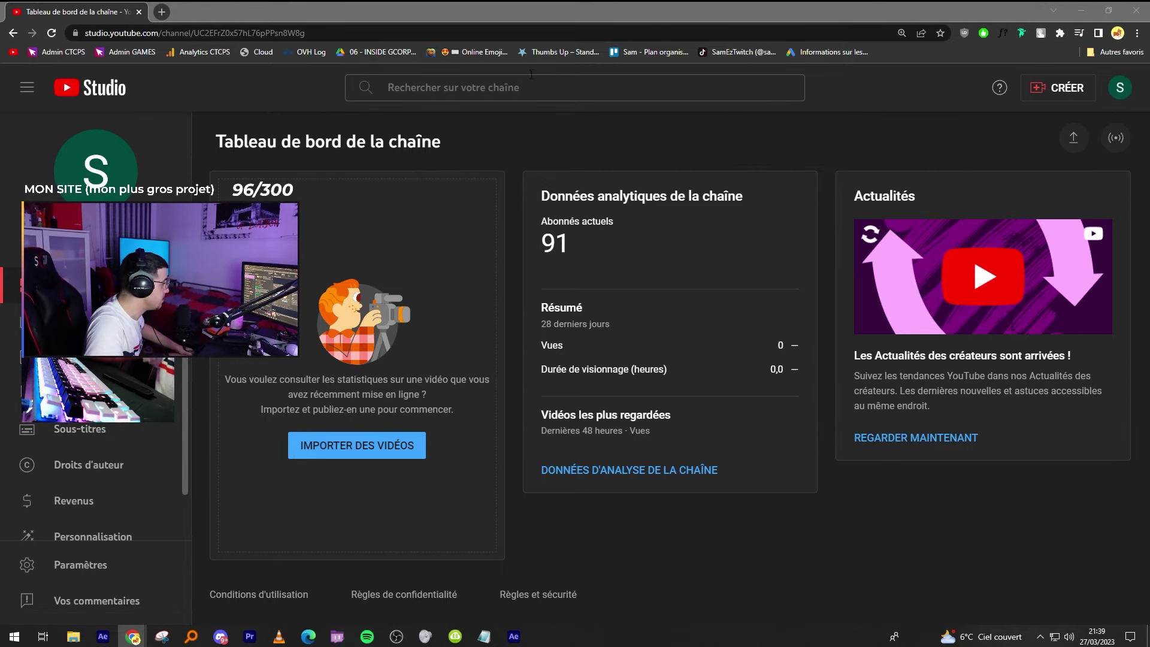
pyautogui.press('super+shift+Left')
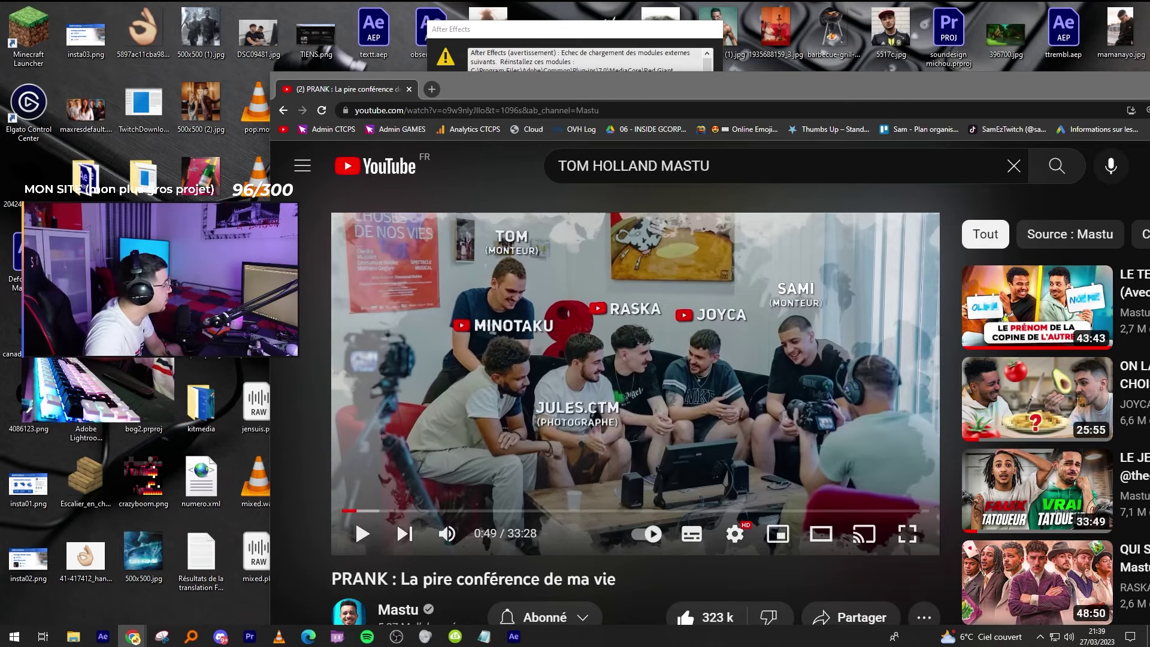
# Check the subscriber count on the main channel's YouTube Studio dashboard and go back to Premiere Pro.
pyautogui.moveTo(0, 38); pyautogui.dragTo(615, 0)
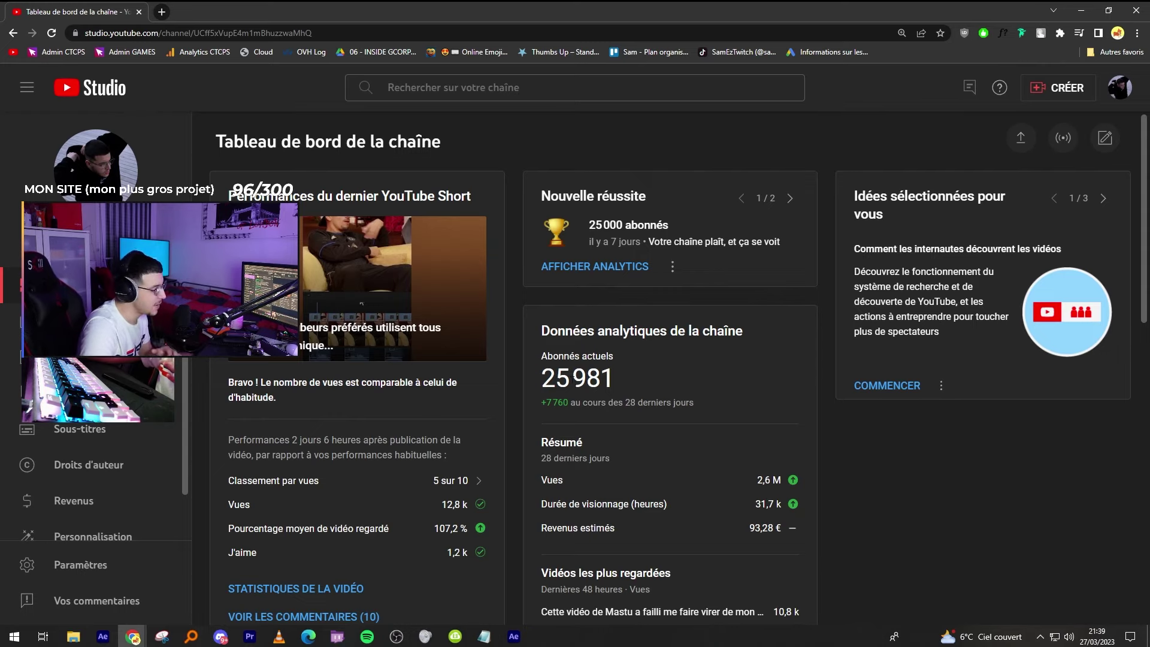
pyautogui.doubleClick(572, 379)
pyautogui.click(615, 381)
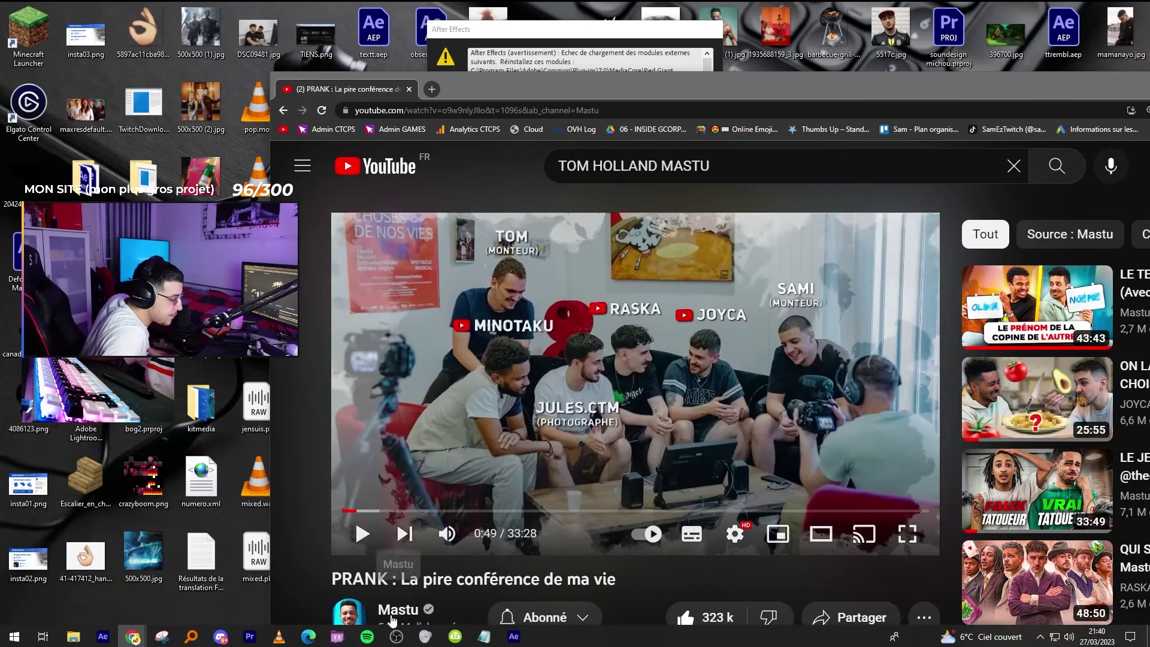
pyautogui.click(249, 636)
pyautogui.hotkey('alt', 'Tab')
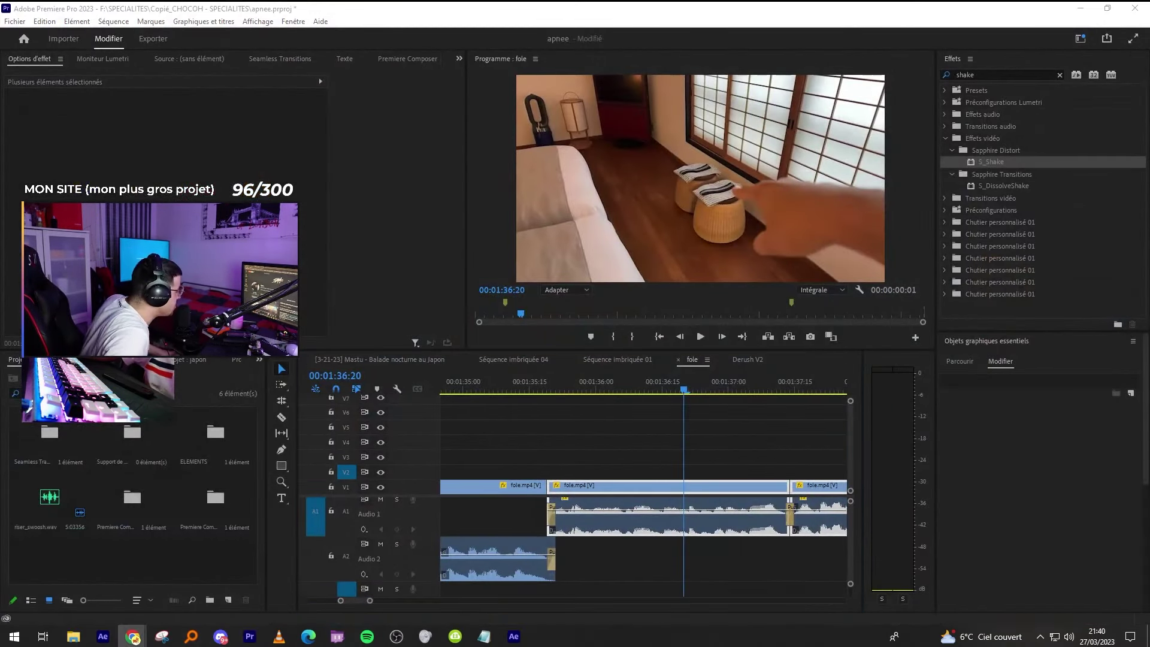
# Bring the main channel's dashboard and the Rediffusions channel page on screen to compare their subscriber counts.
pyautogui.moveTo(0, 179); pyautogui.dragTo(721, 2)
pyautogui.moveTo(567, 3); pyautogui.dragTo(850, 40)
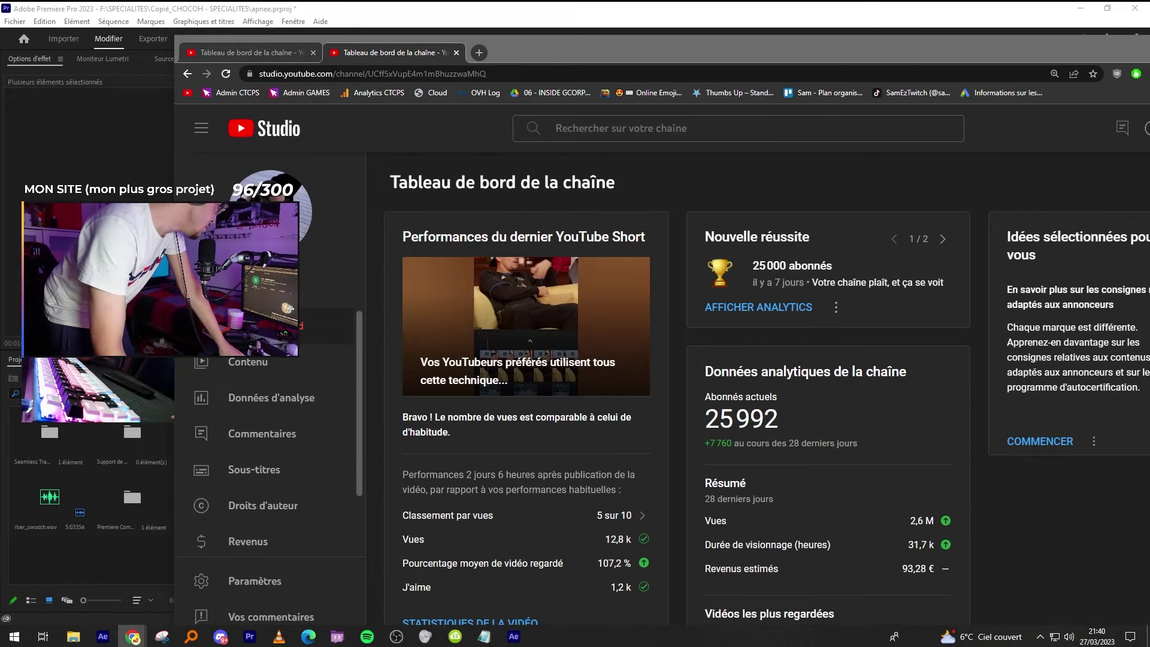
pyautogui.moveTo(840, 123); pyautogui.dragTo(1149, 16)
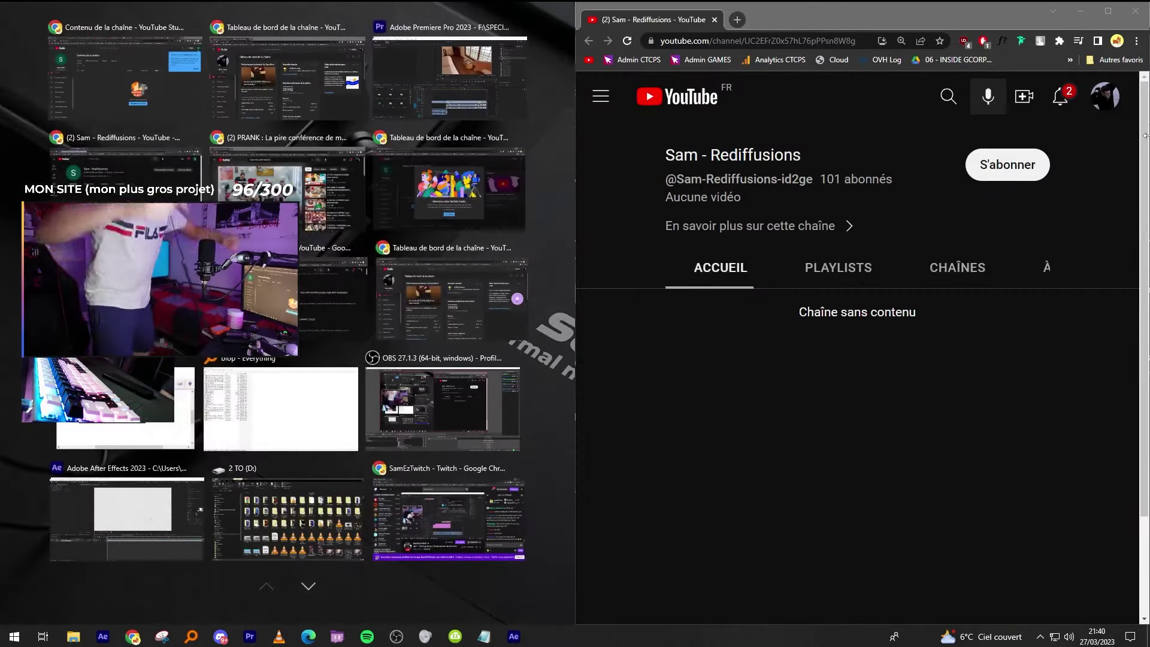
pyautogui.moveTo(882, 16); pyautogui.dragTo(840, 116)
pyautogui.moveTo(570, 61); pyautogui.dragTo(813, 165)
pyautogui.click(285, 535)
pyautogui.moveTo(448, 120); pyautogui.dragTo(738, 153)
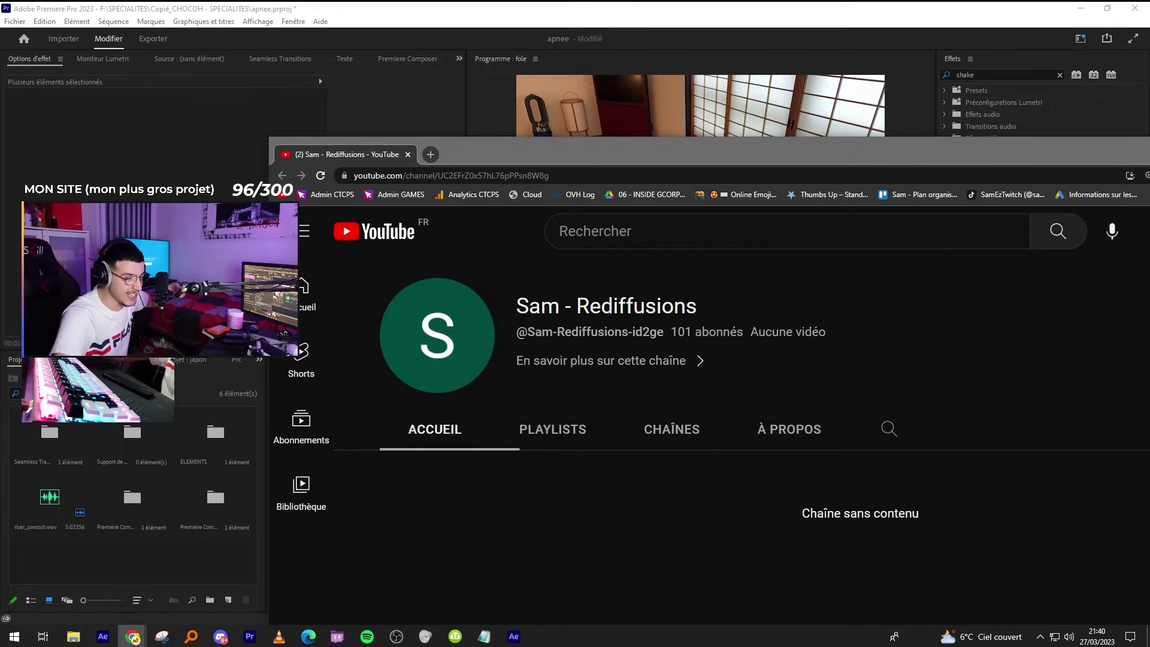
# View the main channel's dashboard maximized and minimize it to return to the fole sequence.
pyautogui.hotkey('alt', 'Tab')
pyautogui.hotkey('alt', 'Tab')
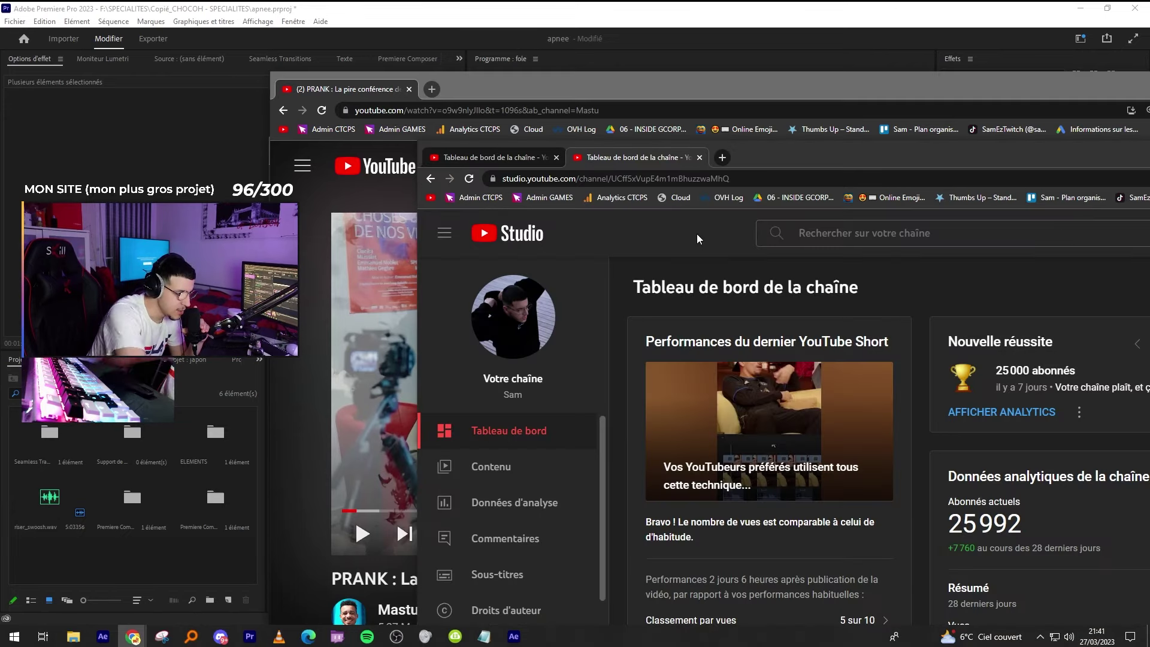
pyautogui.doubleClick(847, 151)
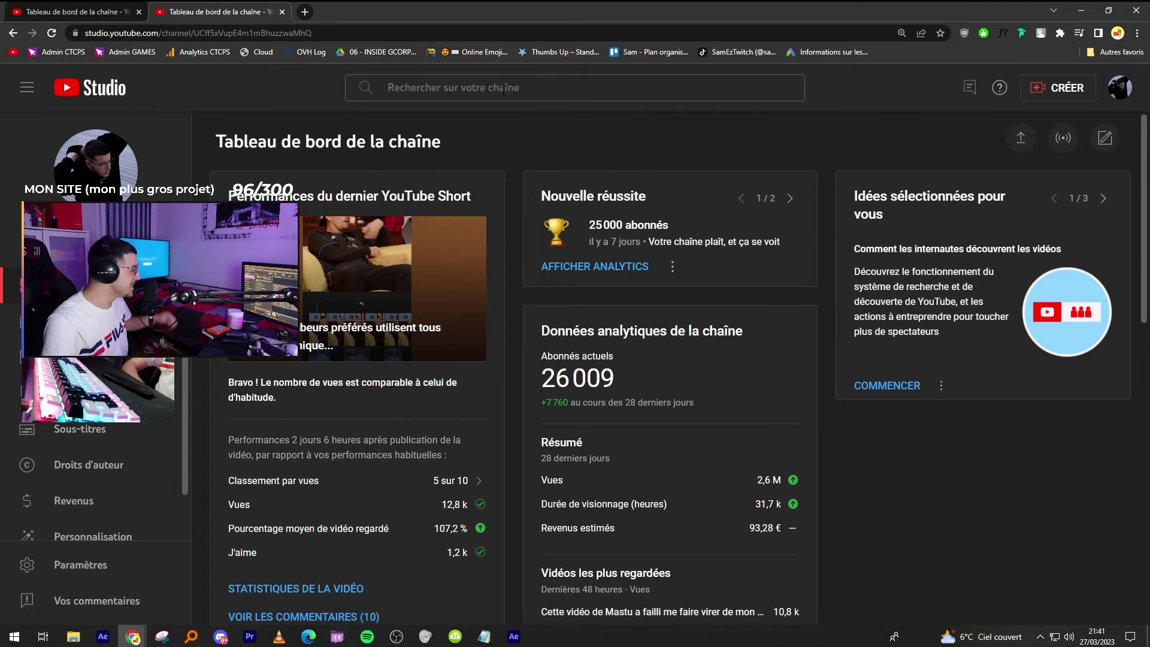
pyautogui.click(1081, 10)
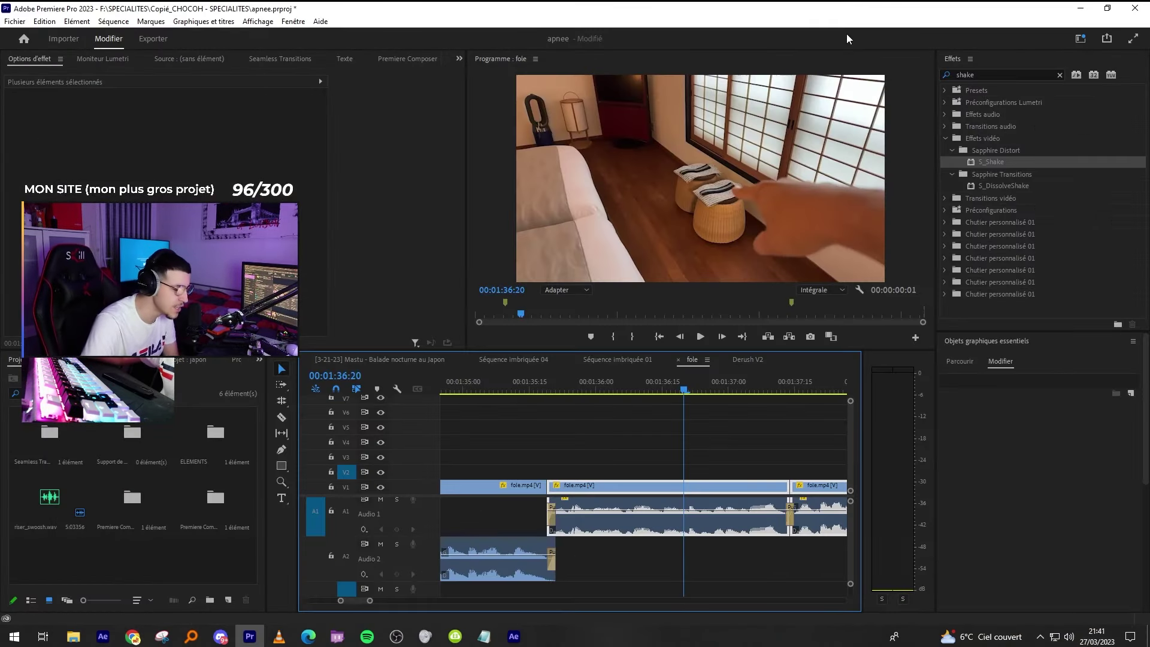
# Place the playhead at 1:35:15 in the fole sequence, clear the clip selection and save the project.
pyautogui.click(529, 389)
pyautogui.click(634, 441)
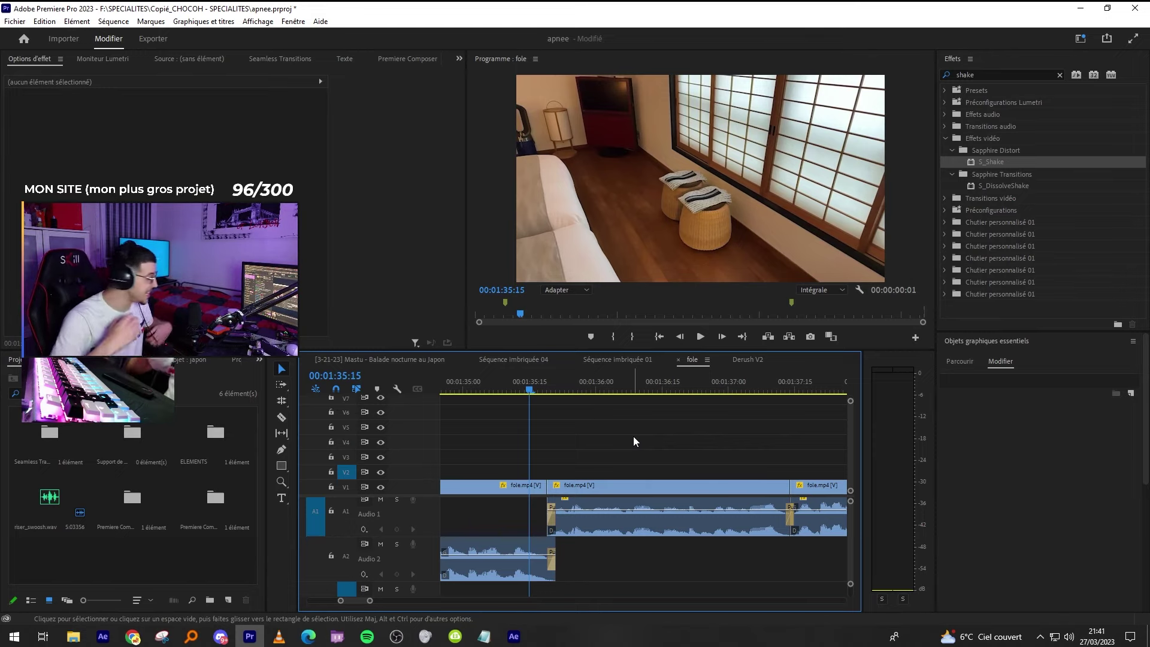
pyautogui.scroll(-3, 664, 449)
pyautogui.hotkey('ctrl', 's')
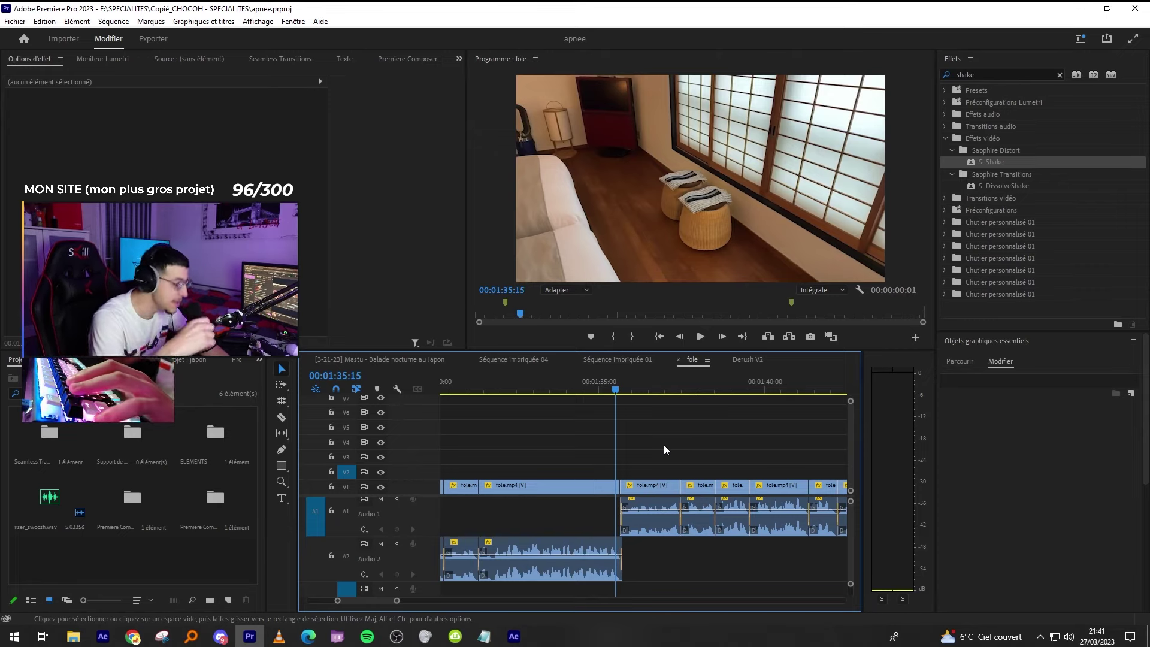
# Play on from 1:35:15, slightly raise the volume of the clip ending just before 1:44, and replay the cut into the bathroom shot.
pyautogui.press('space')
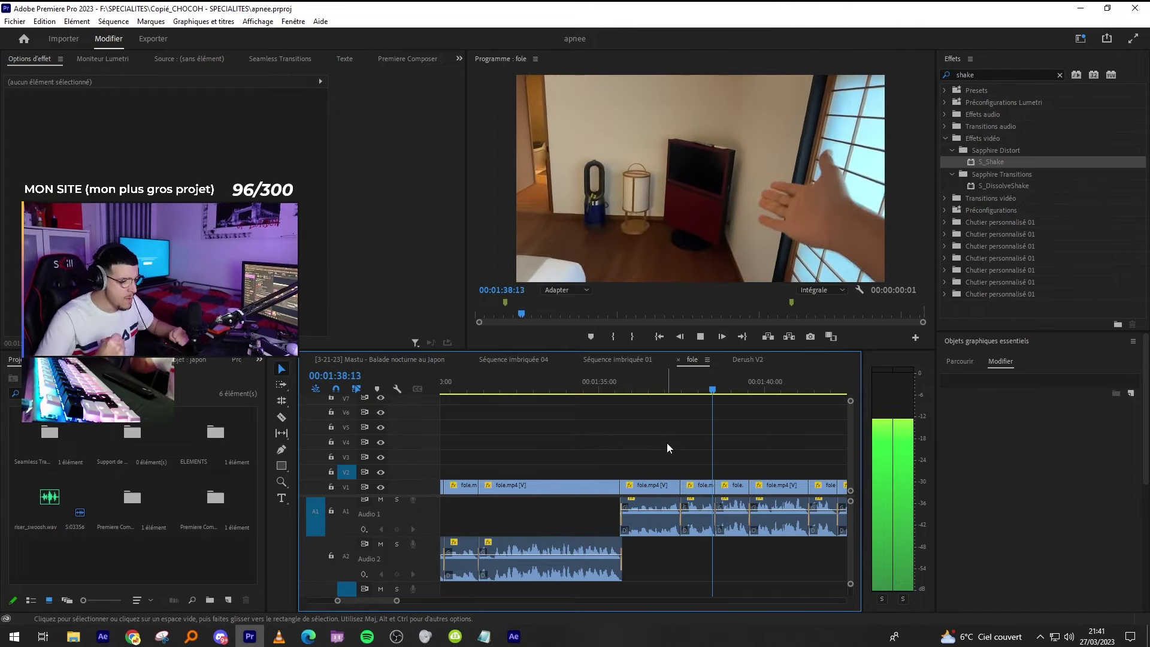
pyautogui.press('-')
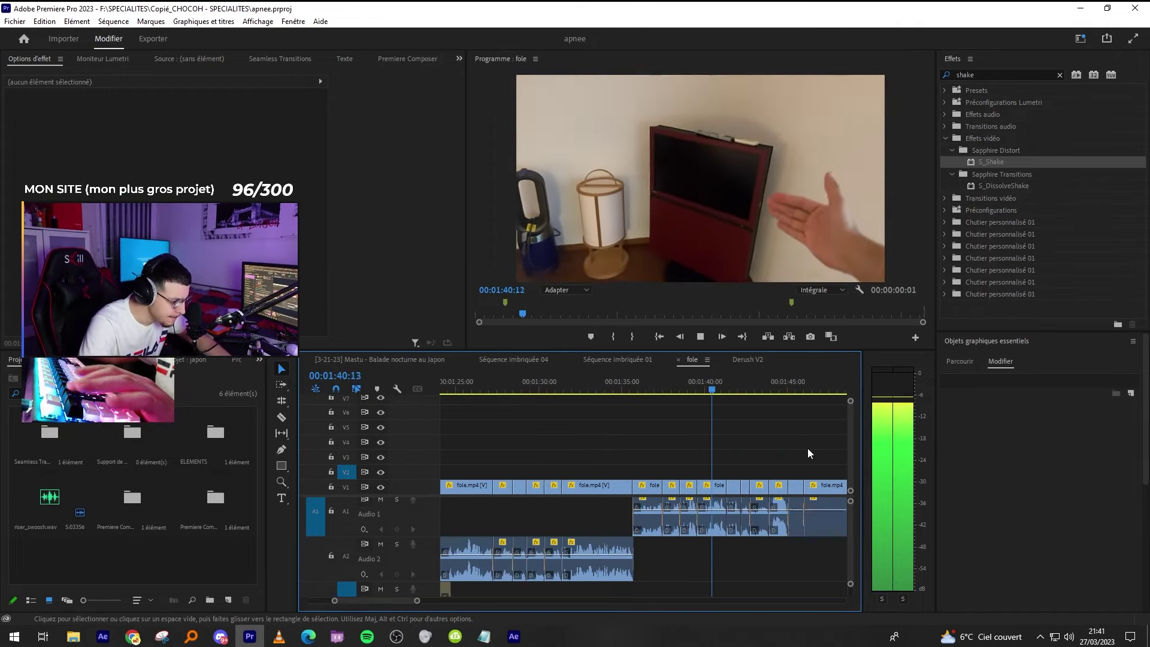
pyautogui.press('=')
pyautogui.press('=')
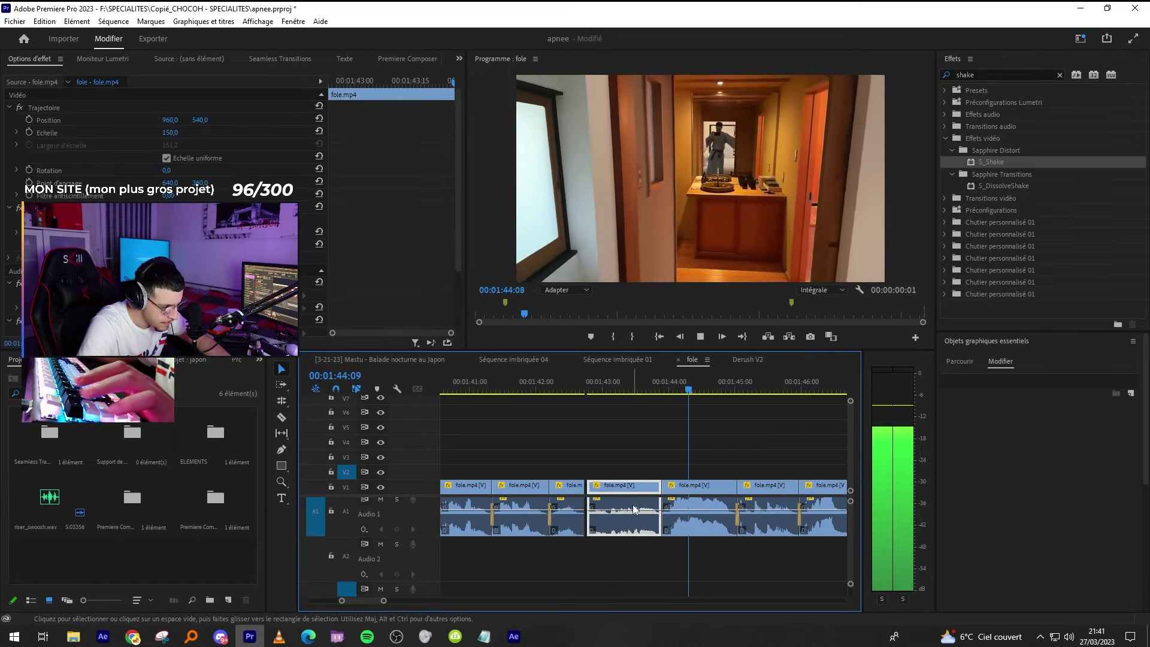
pyautogui.moveTo(632, 512); pyautogui.dragTo(632, 507)
pyautogui.keyDown('shift'); pyautogui.click(689, 509); pyautogui.keyUp('shift')
pyautogui.press('space')
pyautogui.click(657, 383)
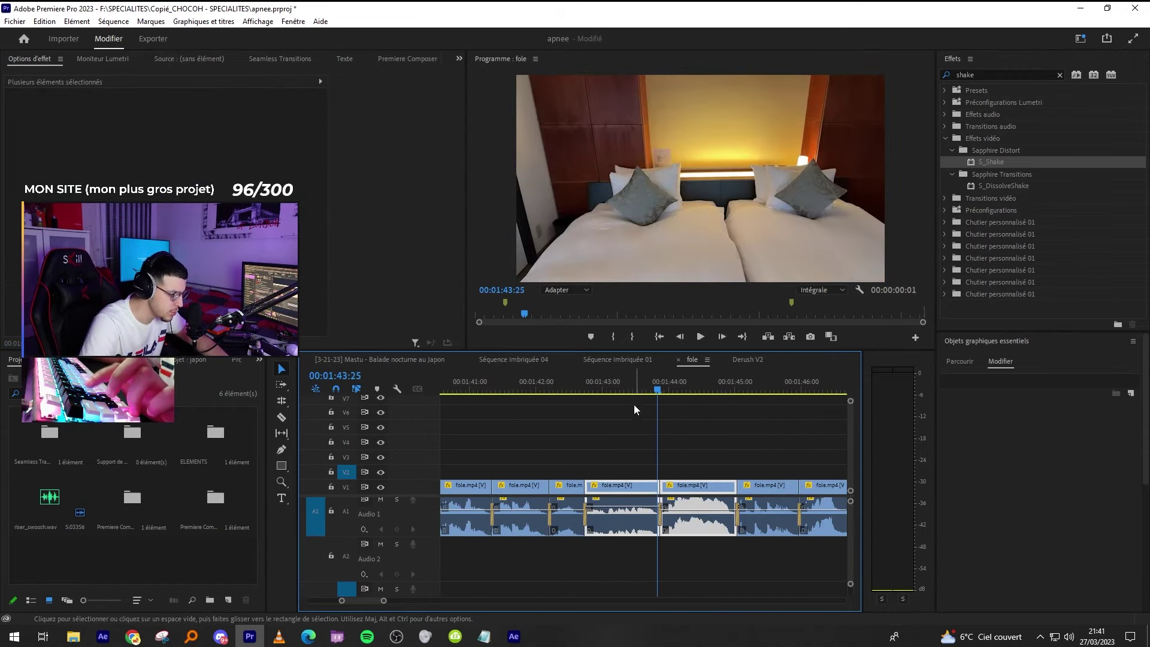
pyautogui.click(617, 384)
pyautogui.press('space')
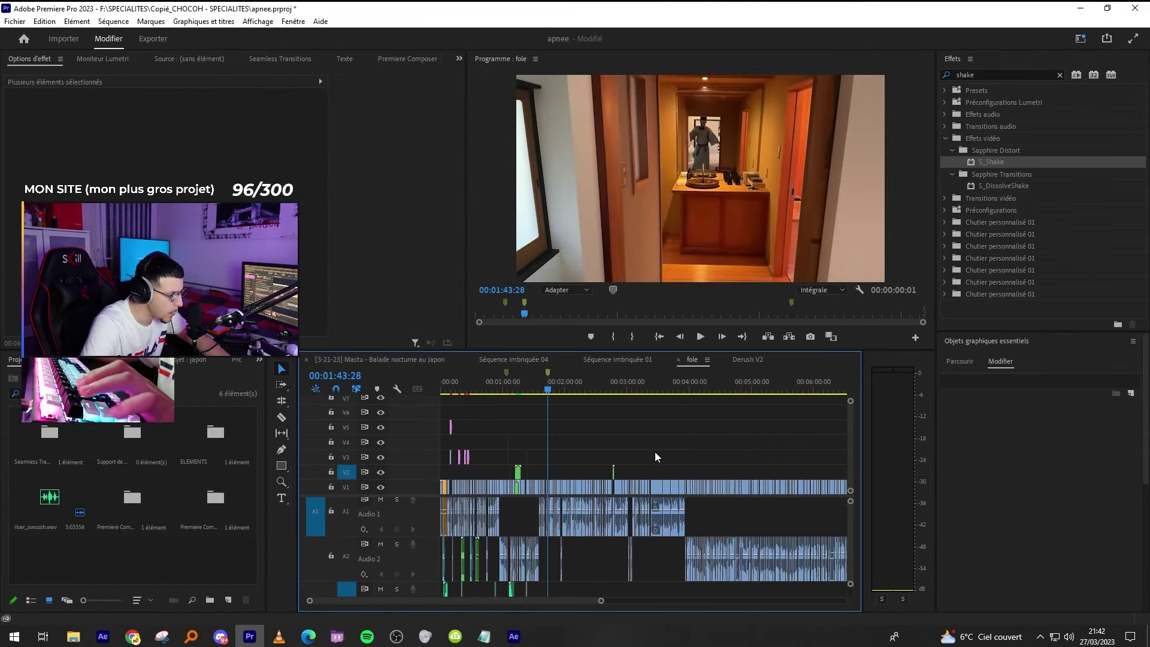
# Paste the copied sound effects onto Audio 3 and Audio 4 around the 1:43:28 marker, save the project and play them back.
pyautogui.hotkey('ctrl', 'v')
pyautogui.press('=')
pyautogui.press('=')
pyautogui.press('=')
pyautogui.press('space')
pyautogui.press('=')
pyautogui.press('=')
pyautogui.scroll(-2, 723, 559)
pyautogui.press('space')
pyautogui.hotkey('ctrl', 's')
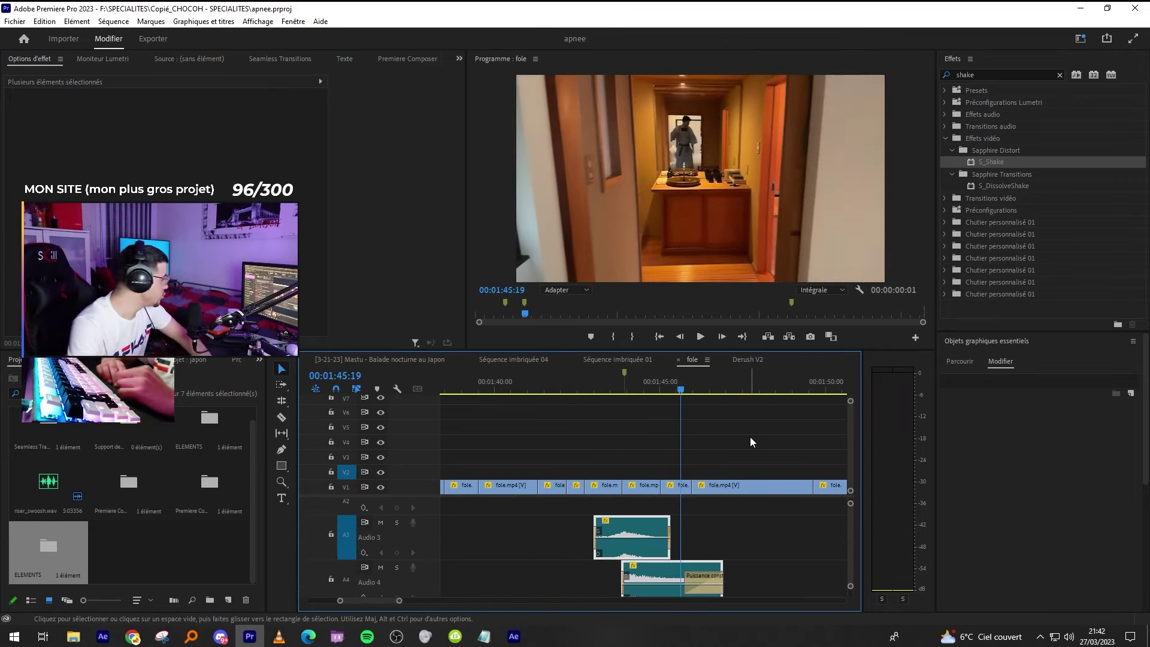
pyautogui.click(626, 382)
pyautogui.press('space')
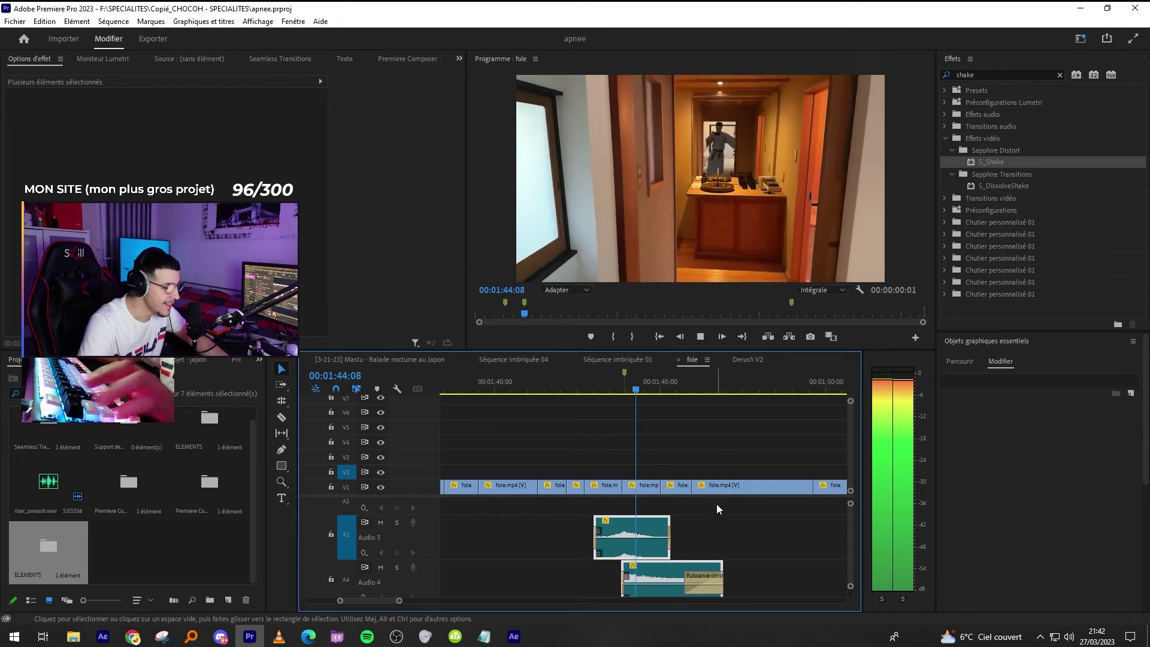
# Zoom the clip at 1:44 in on the man in the mirror with scale 310 and position 766.4, 927.1, and play it back.
pyautogui.scroll(2, 714, 524)
pyautogui.press('=')
pyautogui.click(636, 515)
pyautogui.click(613, 389)
pyautogui.hotkey('ctrl', 'shift', 'a')
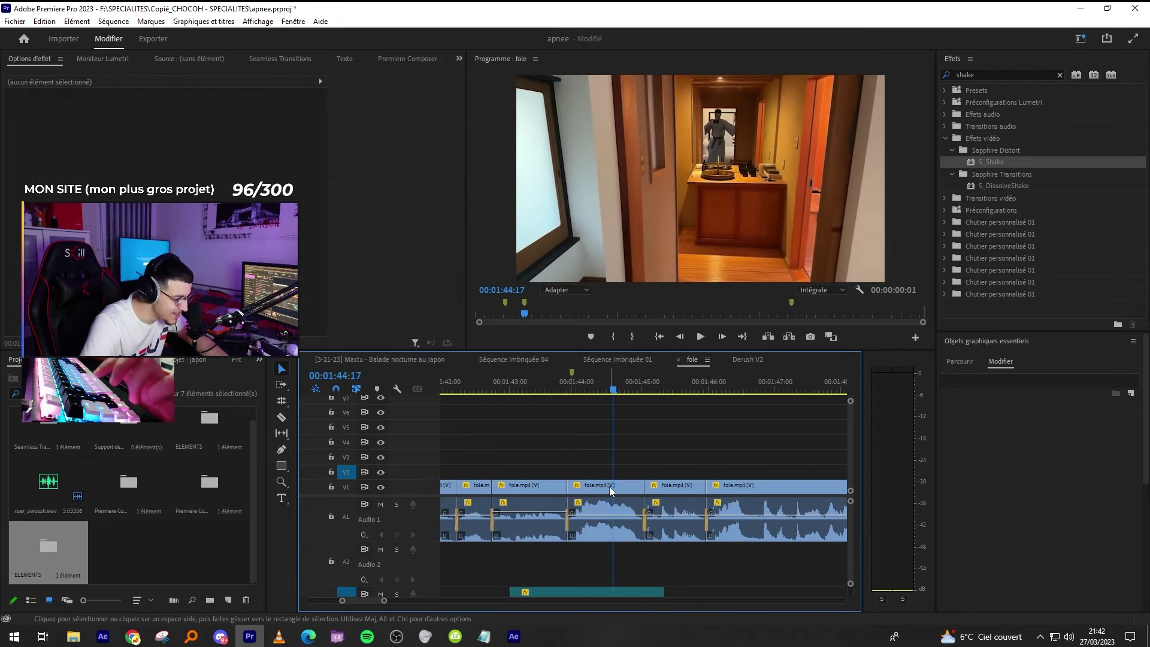
pyautogui.click(614, 484)
pyautogui.press('space')
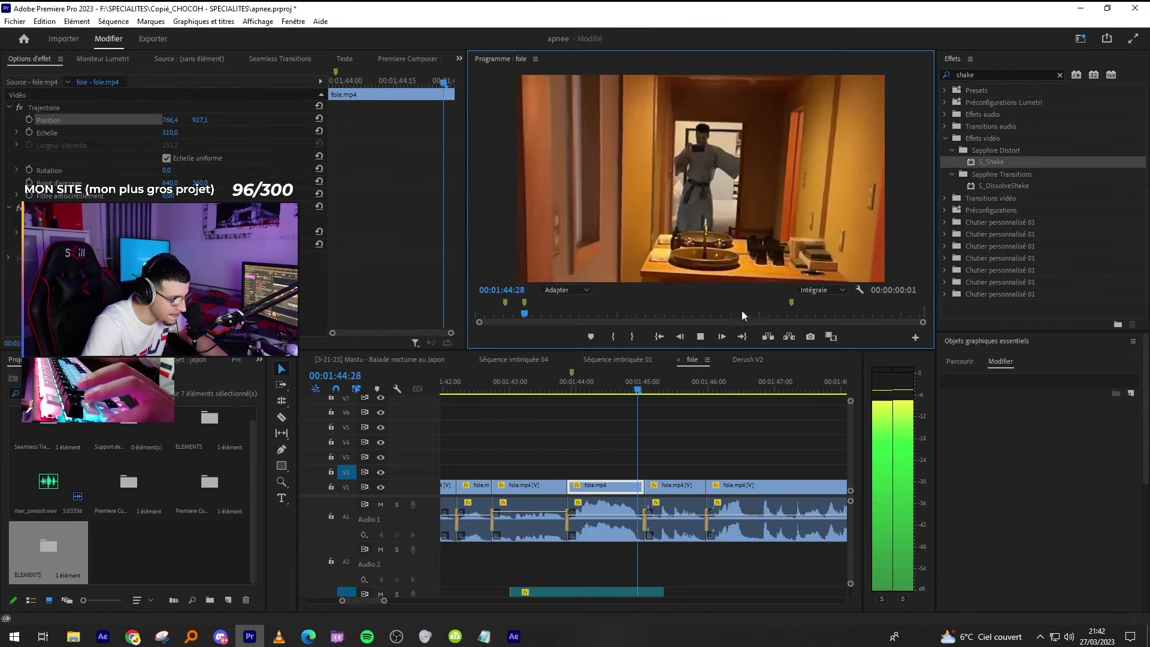
pyautogui.click(706, 452)
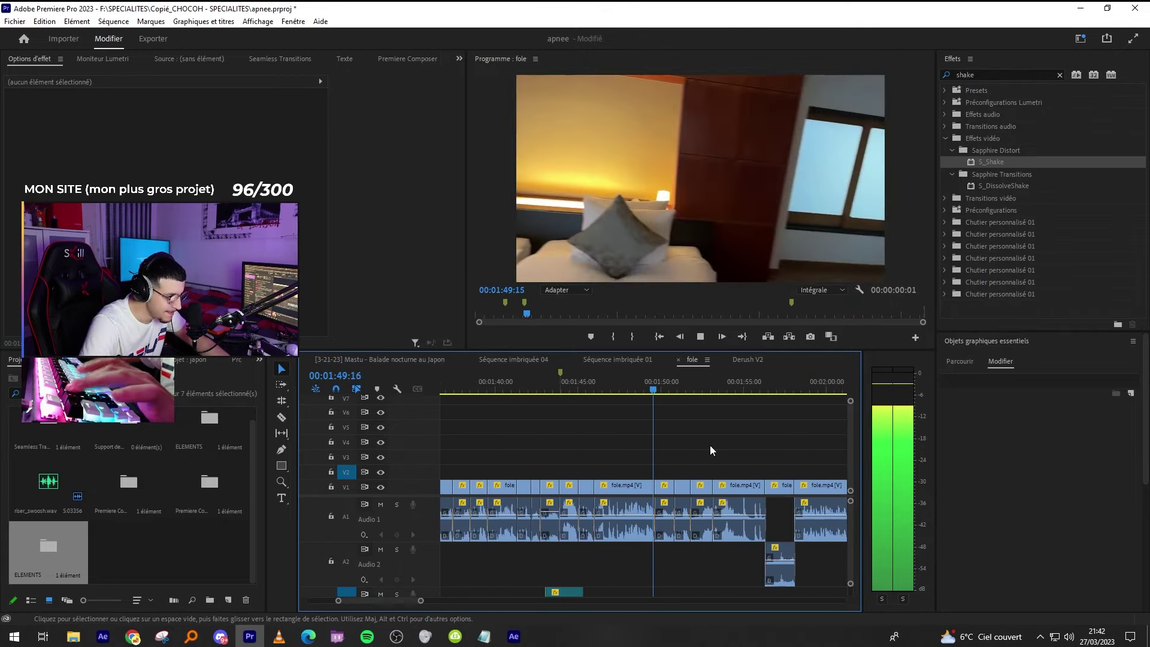
# Replay the bedroom shot around 1:49:15 and move the playhead to its cut near 1:49:18.
pyautogui.press('Up')
pyautogui.press('-')
pyautogui.press('=')
pyautogui.press('space')
pyautogui.press('Up')
# Copy the Mister Horse transition clips onto V2 and V3 and their swoosh sound onto Audio 3, across the cut at 1:49:18.
pyautogui.press('-')
pyautogui.press('-')
pyautogui.press('-')
pyautogui.press('-')
pyautogui.press('-')
pyautogui.moveTo(605, 433); pyautogui.dragTo(583, 463)
pyautogui.press('=')
pyautogui.scroll(-2, 555, 571)
pyautogui.moveTo(538, 569); pyautogui.dragTo(694, 555)
pyautogui.press('=')
pyautogui.press('=')
pyautogui.press('=')
pyautogui.press('=')
pyautogui.press('=')
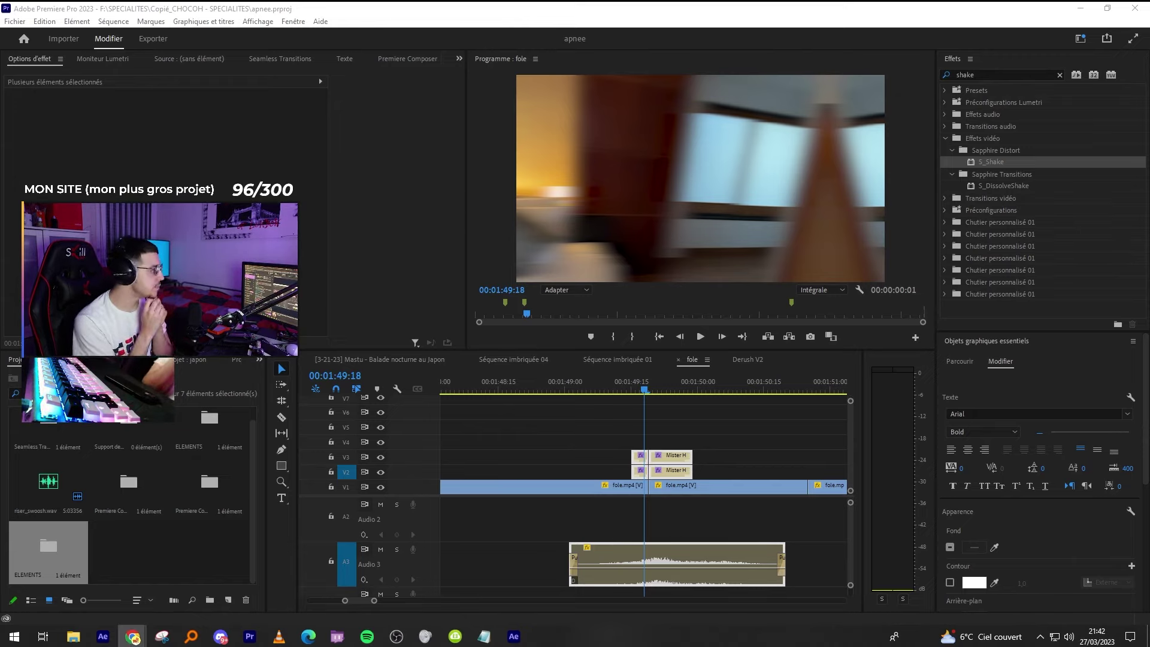
# Play the pasted transition back from 1:49:12 and slightly raise the volume of its swoosh sound on Audio 3.
pyautogui.click(618, 382)
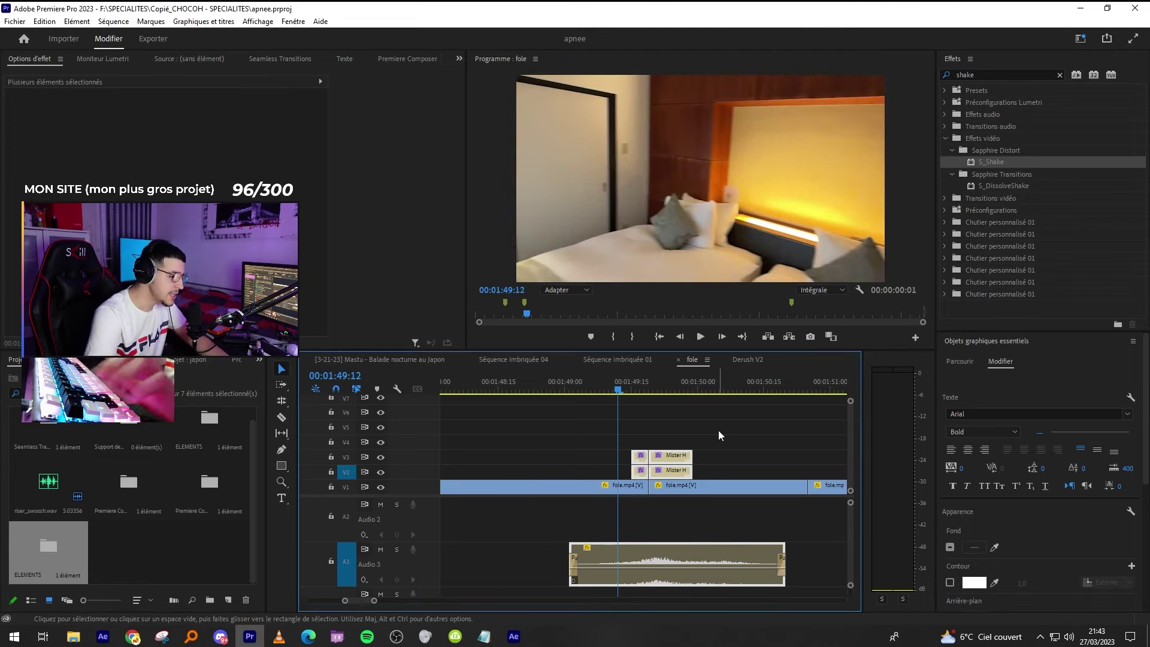
pyautogui.press('-')
pyautogui.press('-')
pyautogui.press('-')
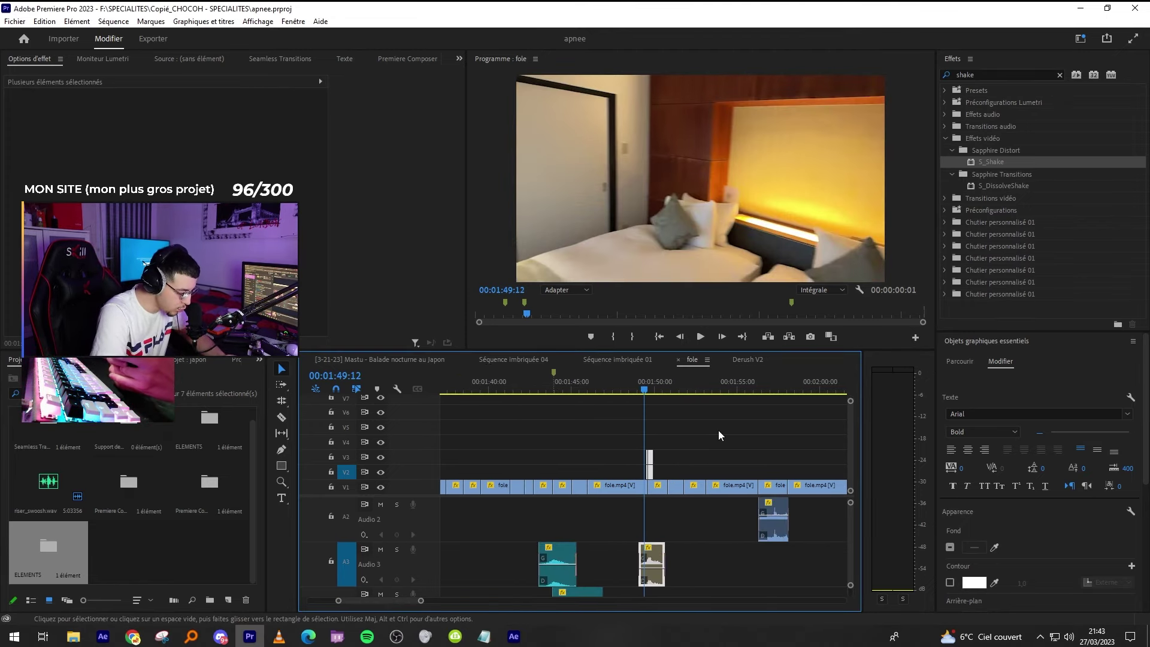
pyautogui.press('space')
pyautogui.press('=')
pyautogui.press('=')
pyautogui.press('=')
pyautogui.press('=')
pyautogui.moveTo(623, 570); pyautogui.dragTo(623, 566)
pyautogui.press('-')
pyautogui.press('-')
pyautogui.click(724, 546)
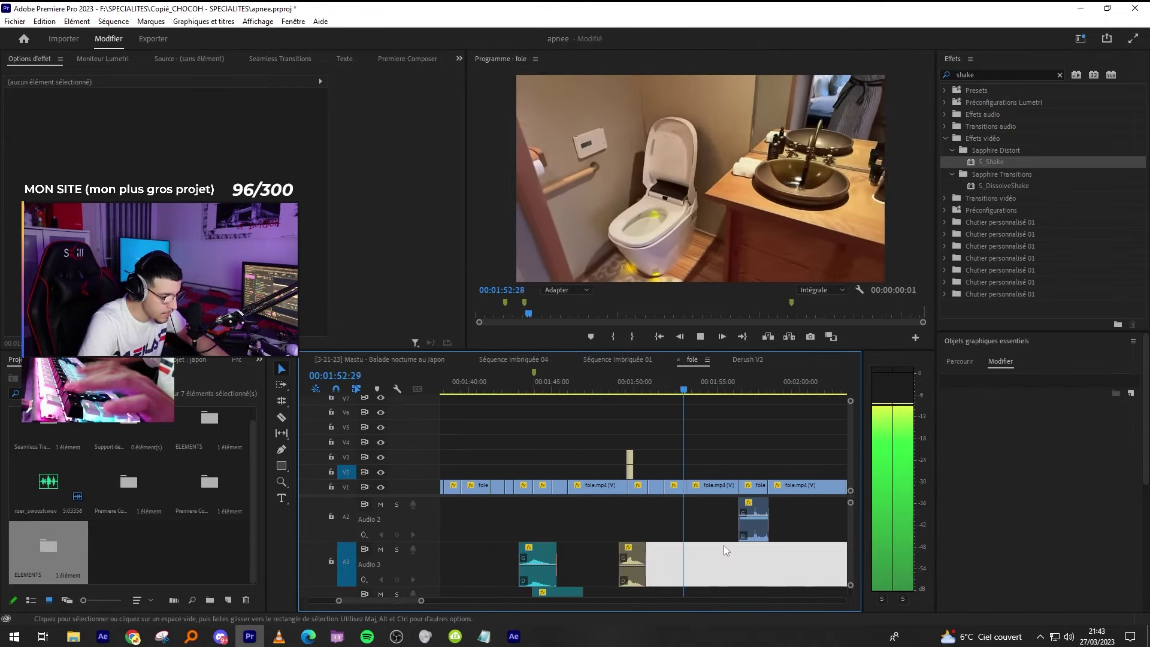
# Play through the bathroom shots, return to the toilet lid opening and add a marker at 1:52:00.
pyautogui.scroll(2, 723, 548)
pyautogui.press('=')
pyautogui.click(746, 433)
pyautogui.press('-')
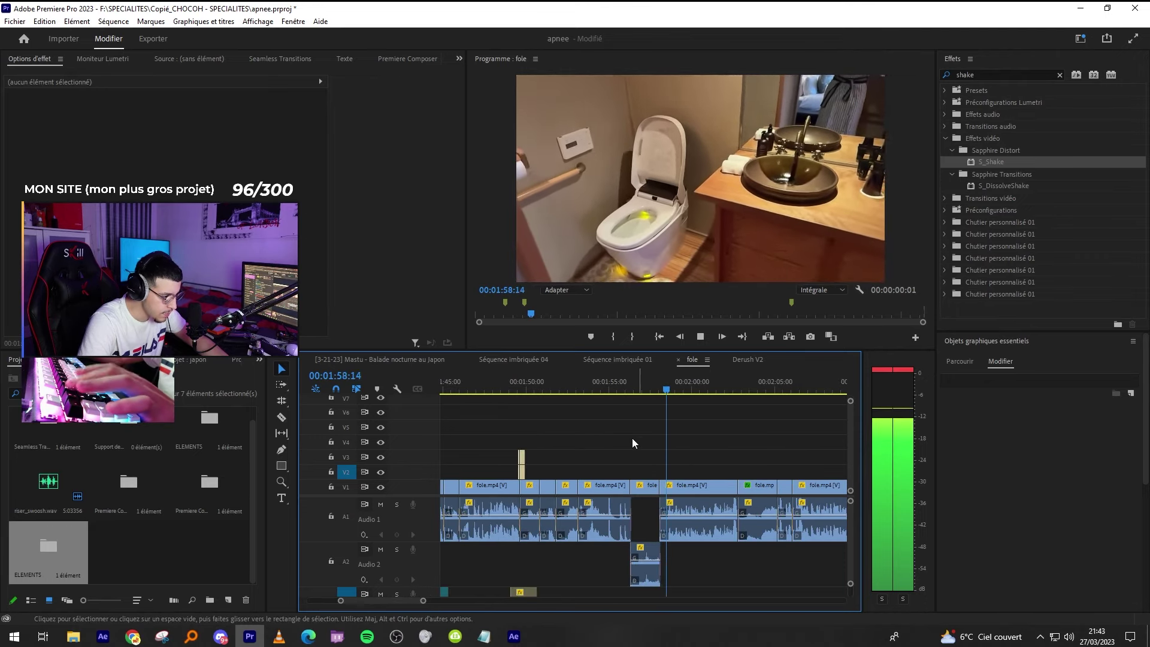
pyautogui.click(581, 382)
pyautogui.press('space')
pyautogui.press('=')
pyautogui.click(604, 388)
pyautogui.hotkey('shift', 'Left')
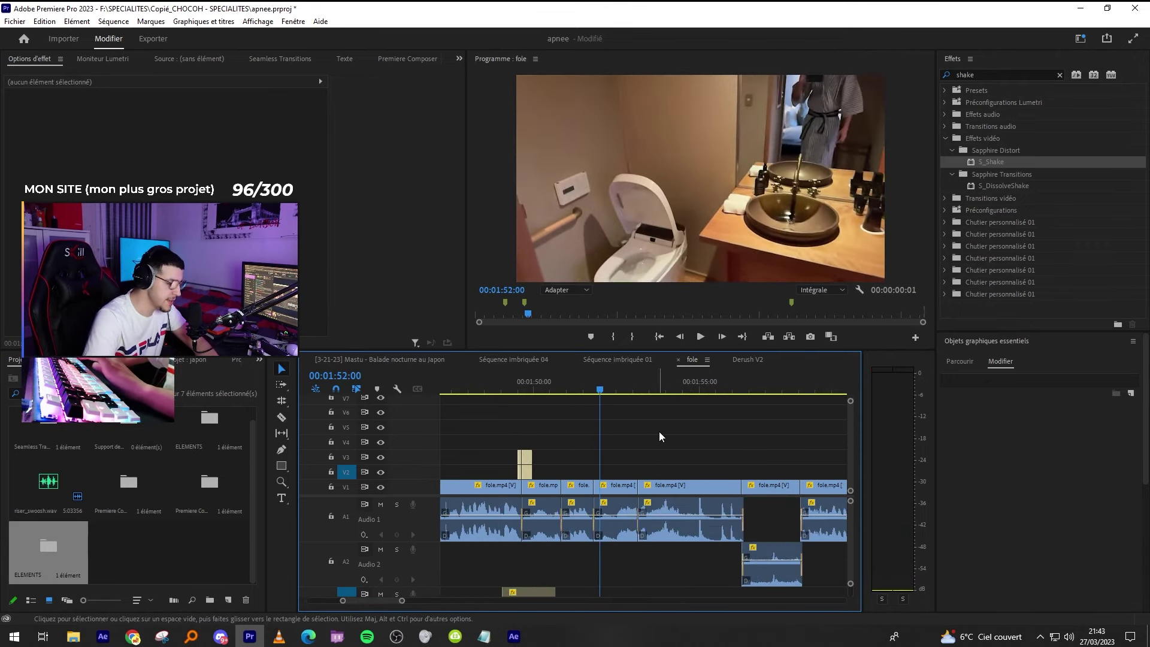
pyautogui.press('m')
# Find the sound file 34. Destoyer.mp3 in the file explorer and place it on Audio 3 at about 1:51:23.
pyautogui.click(73, 636)
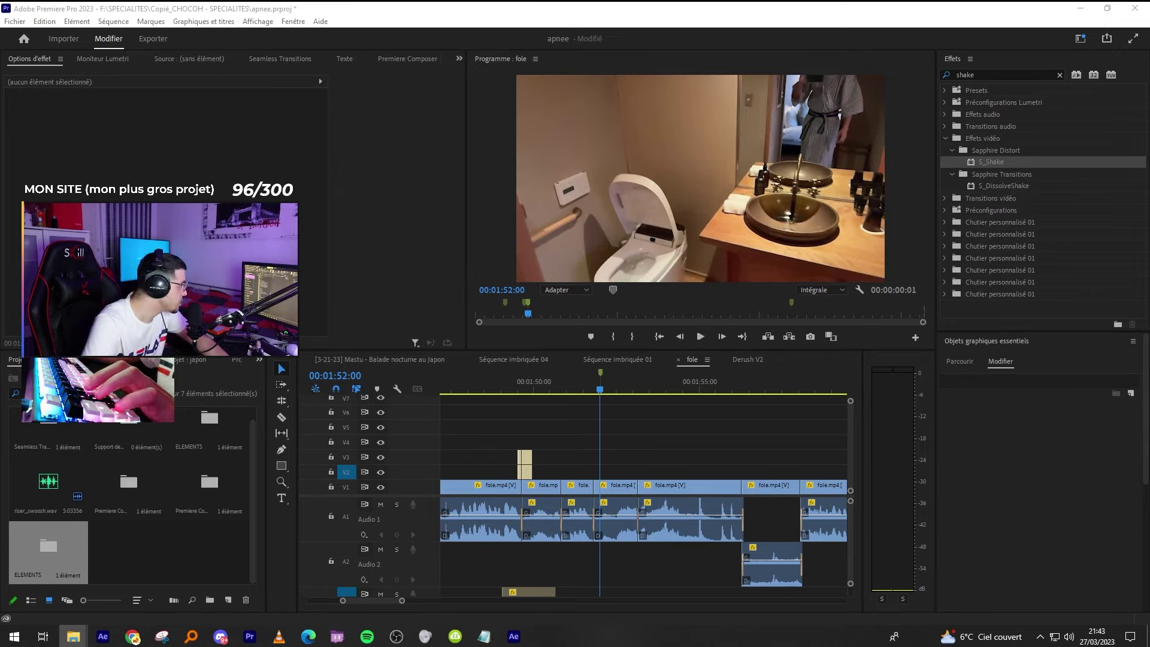
pyautogui.hotkey('alt', 'Tab')
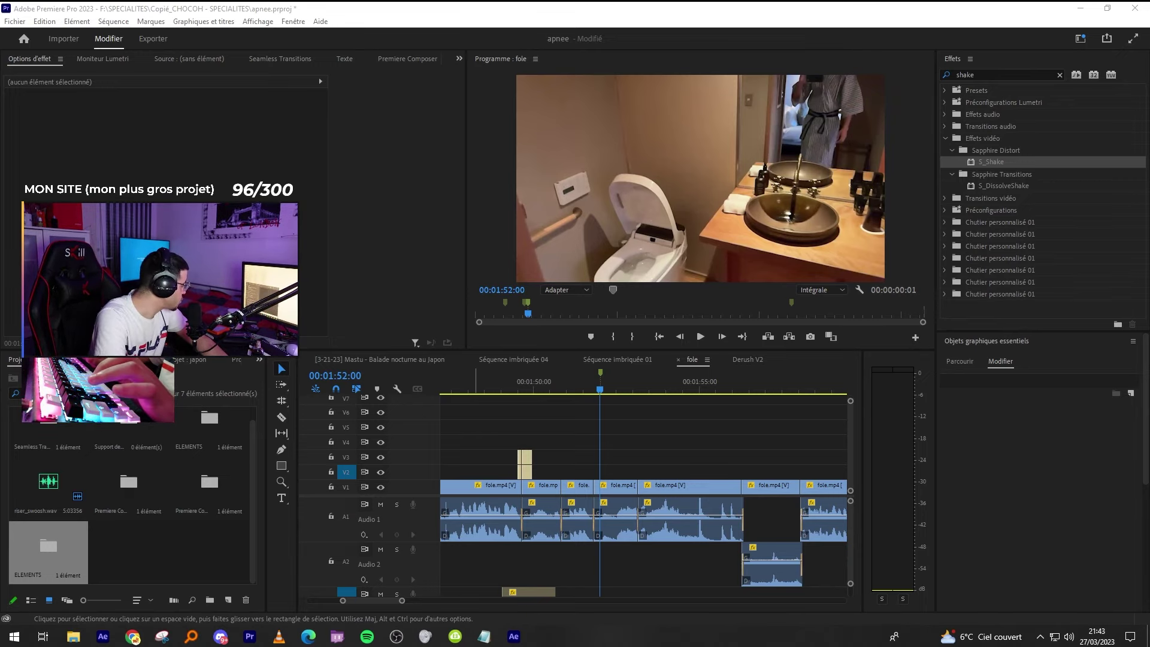
pyautogui.hotkey('alt', 'Tab')
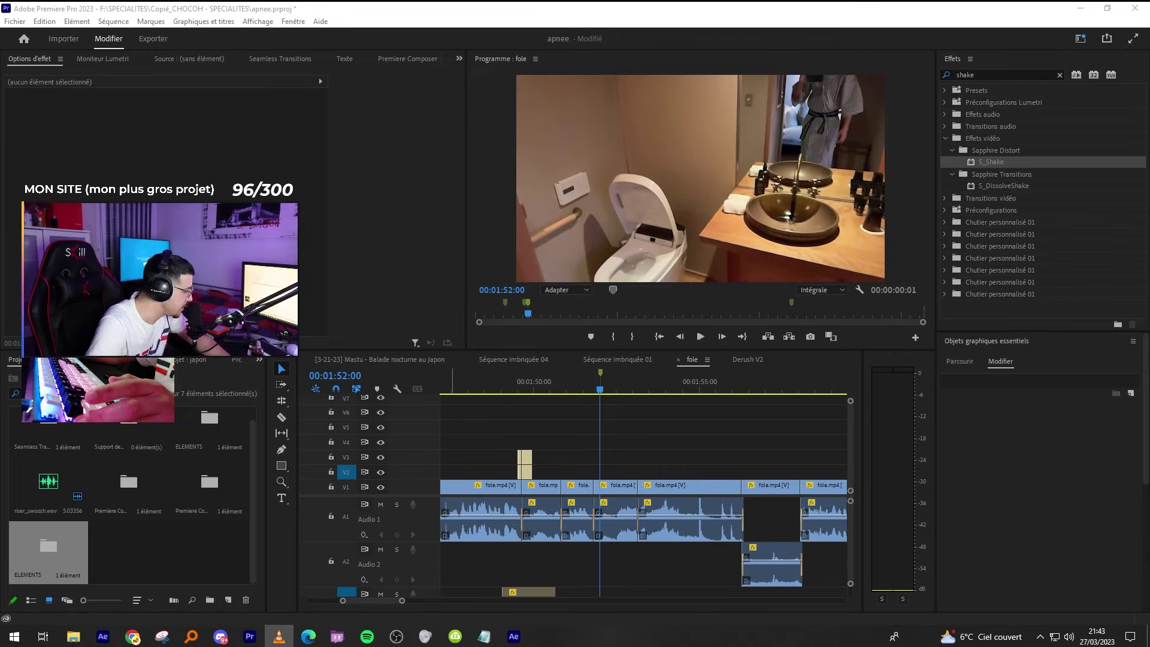
pyautogui.hotkey('alt', 'Tab')
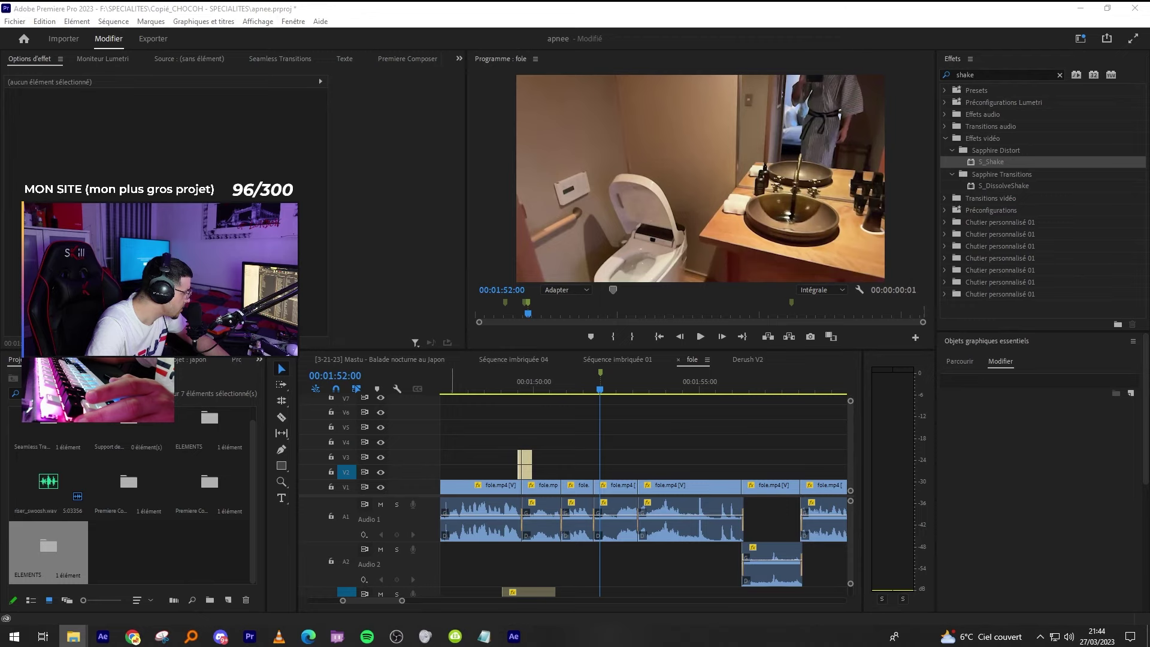
pyautogui.moveTo(570, 498); pyautogui.dragTo(622, 617)
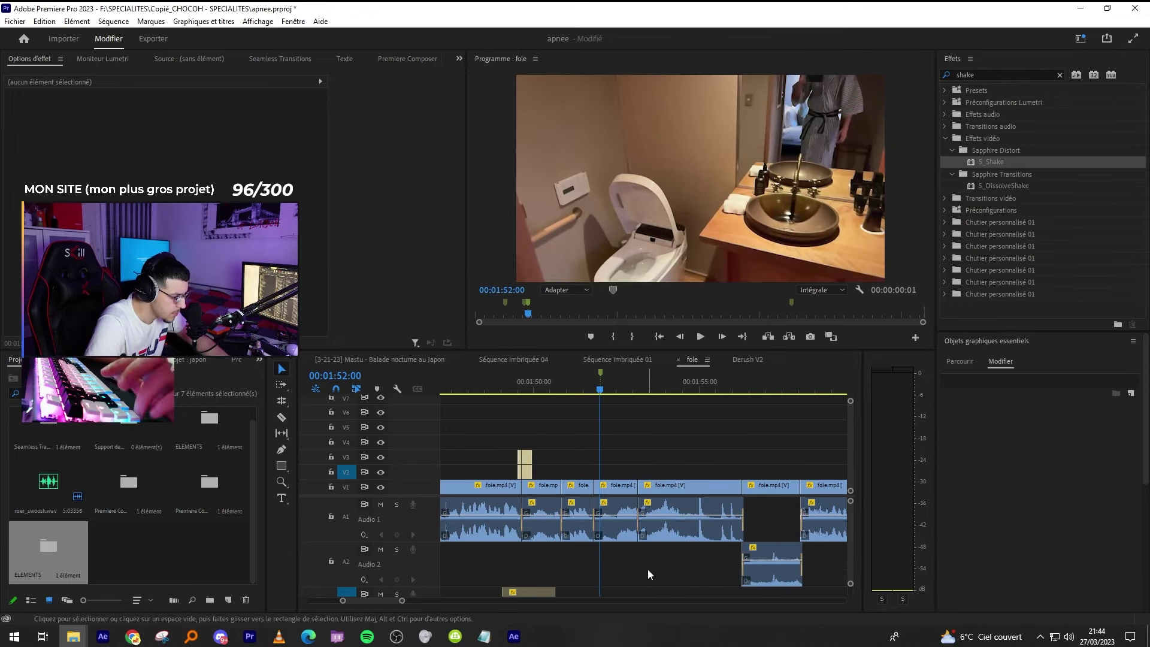
pyautogui.click(648, 572)
pyautogui.scroll(-2, 648, 572)
pyautogui.moveTo(623, 551); pyautogui.dragTo(593, 564)
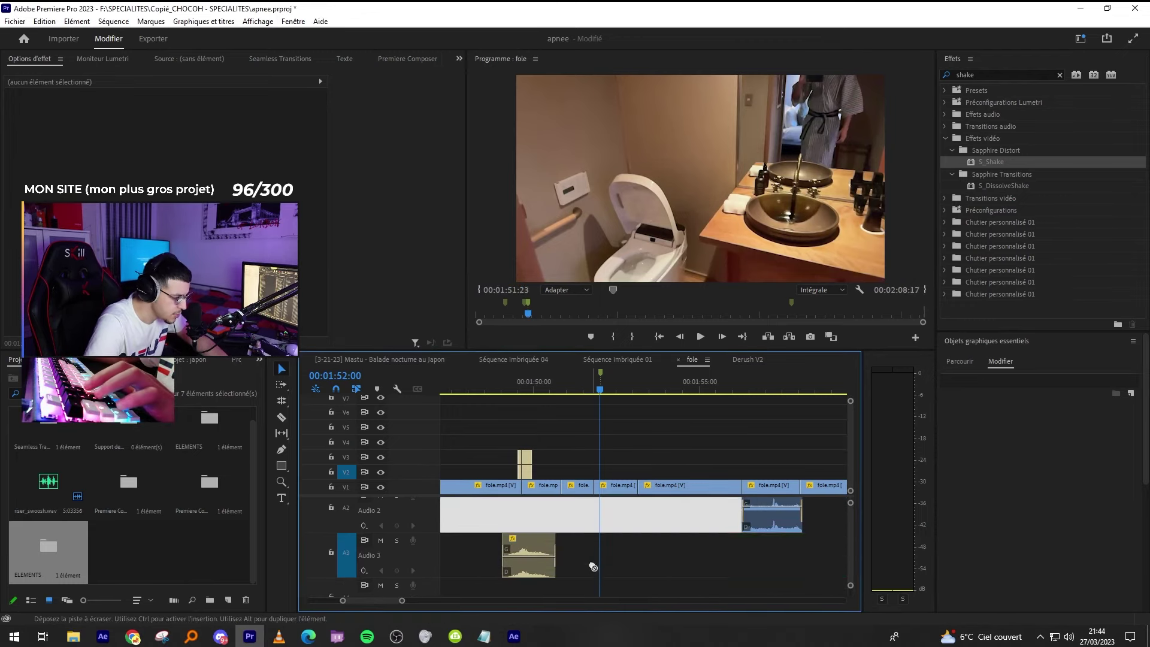
pyautogui.hotkey('alt', 'Tab')
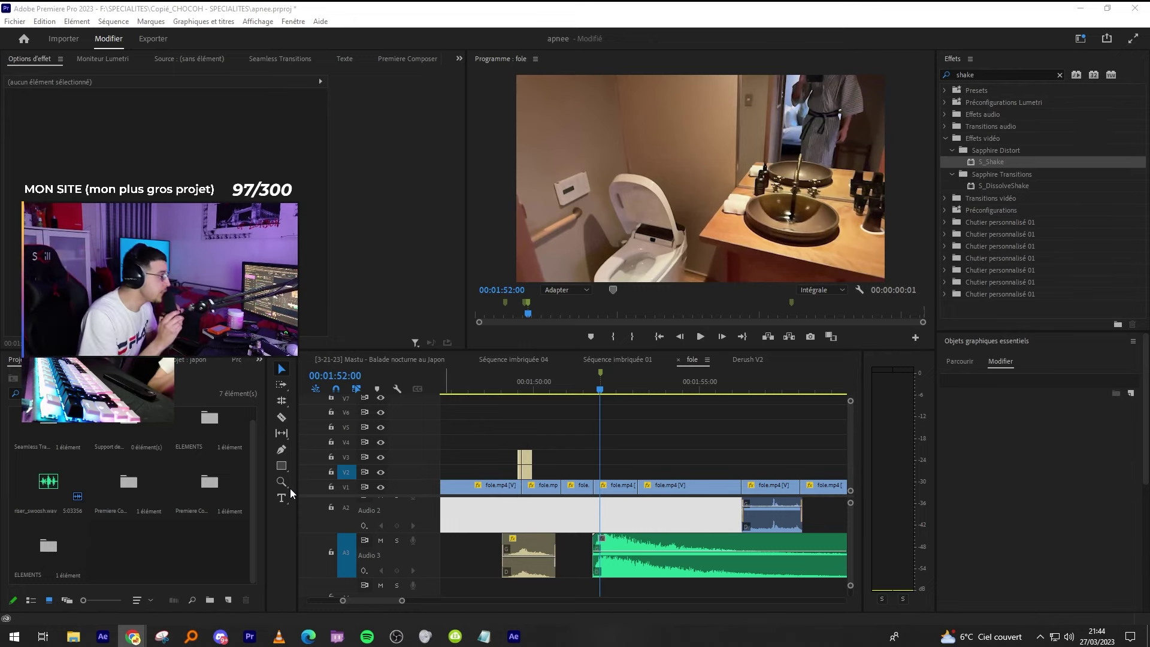
# Lower the volume of the Destoyer.mp3 clip on Audio 3 and play it back from just before the 1:52:00 marker.
pyautogui.click(652, 472)
pyautogui.press('-')
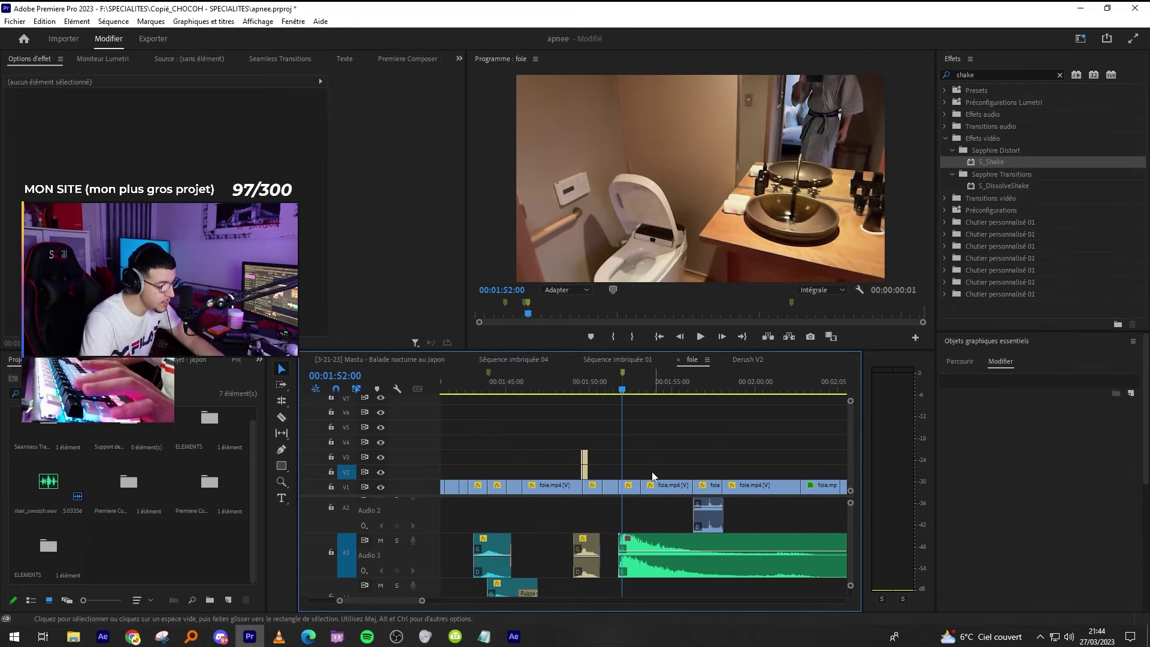
pyautogui.press('=')
pyautogui.press('=')
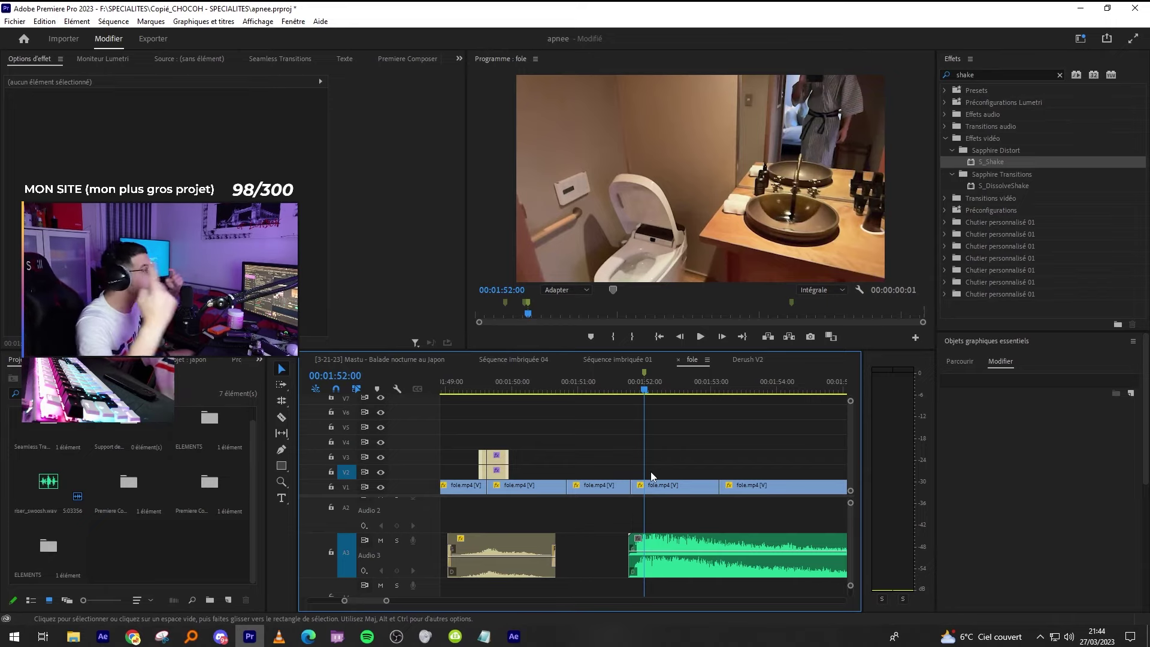
pyautogui.click(650, 472)
pyautogui.hotkey('shift', 'Left')
pyautogui.hotkey('shift', 'Left')
pyautogui.press('-')
pyautogui.press('-')
pyautogui.click(702, 552)
pyautogui.press('space')
pyautogui.press('=')
pyautogui.press('=')
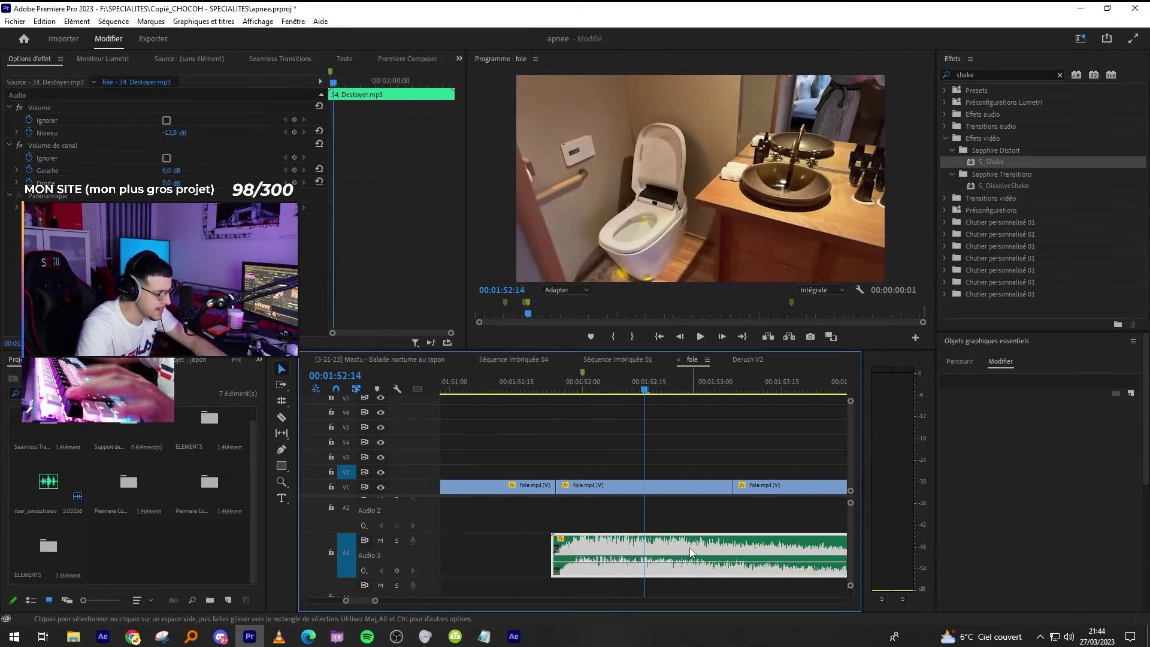
# Shift the Destoyer.mp3 clip a few frames earlier to about 1:51:17, raise its volume slightly and replay it.
pyautogui.press('space')
pyautogui.moveTo(661, 554); pyautogui.dragTo(635, 555)
pyautogui.moveTo(610, 562); pyautogui.dragTo(610, 559)
pyautogui.click(599, 515)
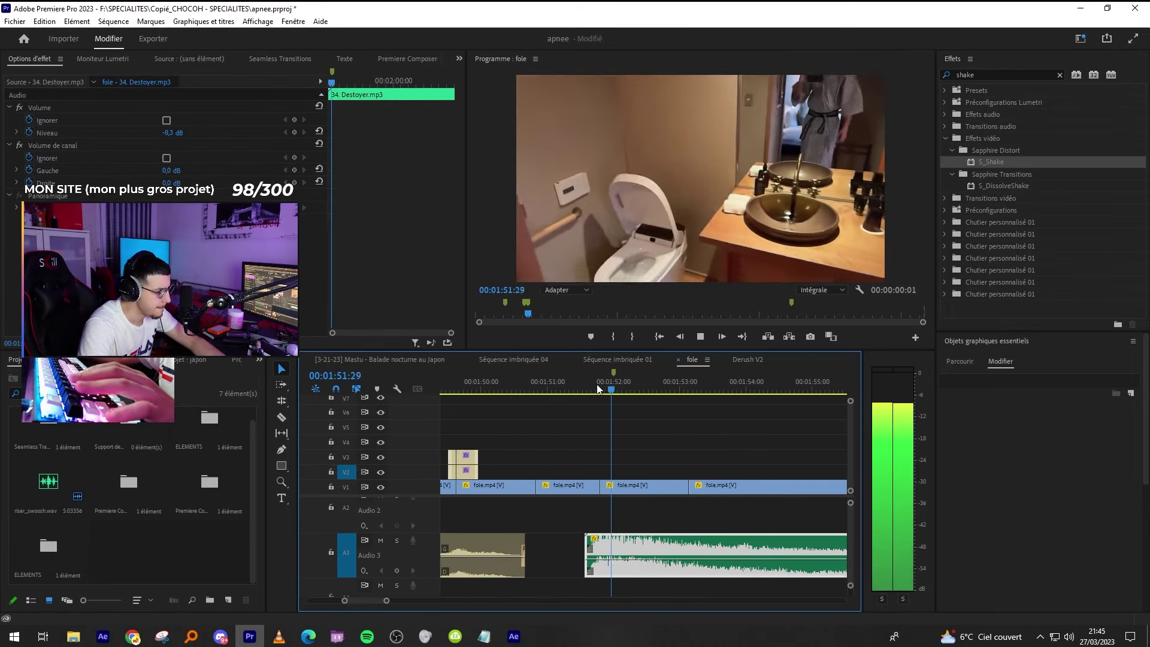
pyautogui.press('-')
pyautogui.press('-')
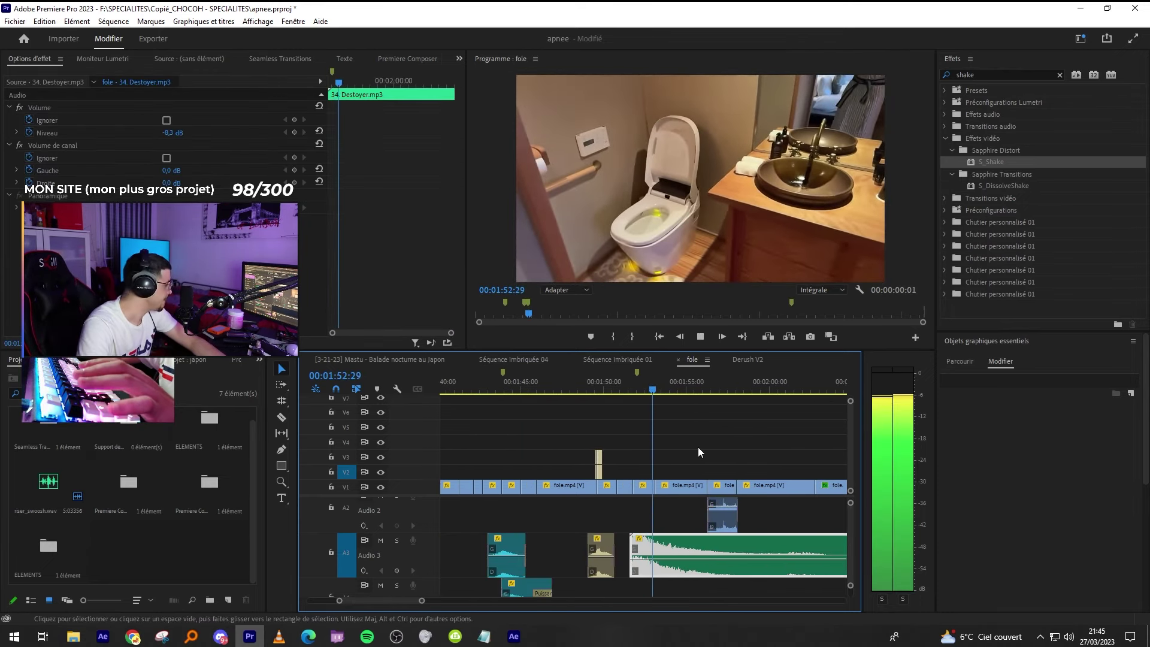
pyautogui.press('space')
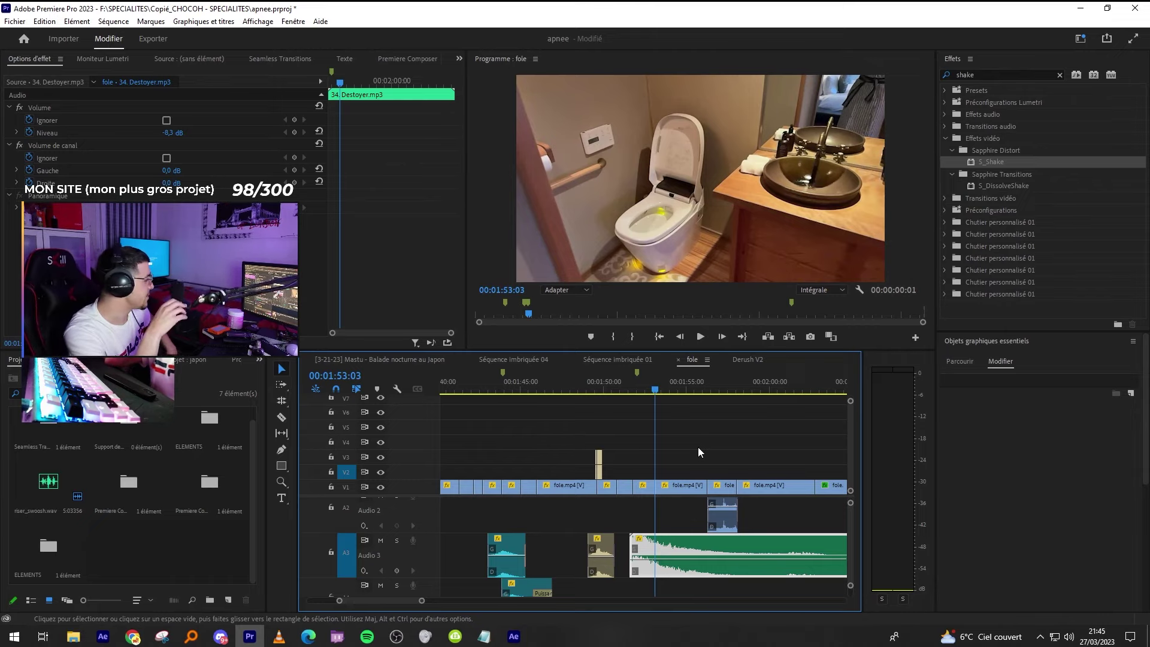
# Play on from 1:53:03 to check the Destoyer.mp3 sound under the bathroom shots up to about 1:57:23.
pyautogui.press('space')
pyautogui.press('-')
pyautogui.press('=')
pyautogui.press('-')
pyautogui.scroll(-1, 718, 519)
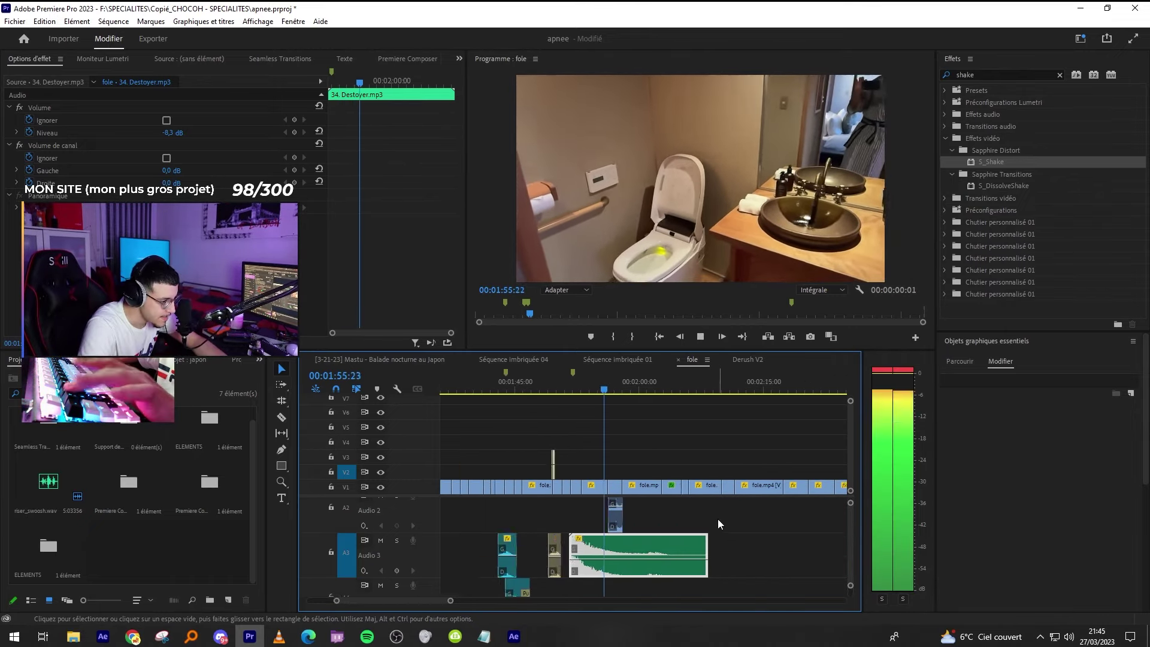
pyautogui.press('=')
pyautogui.press('=')
pyautogui.press('=')
pyautogui.scroll(2, 730, 512)
pyautogui.click(731, 512)
pyautogui.scroll(-1, 731, 512)
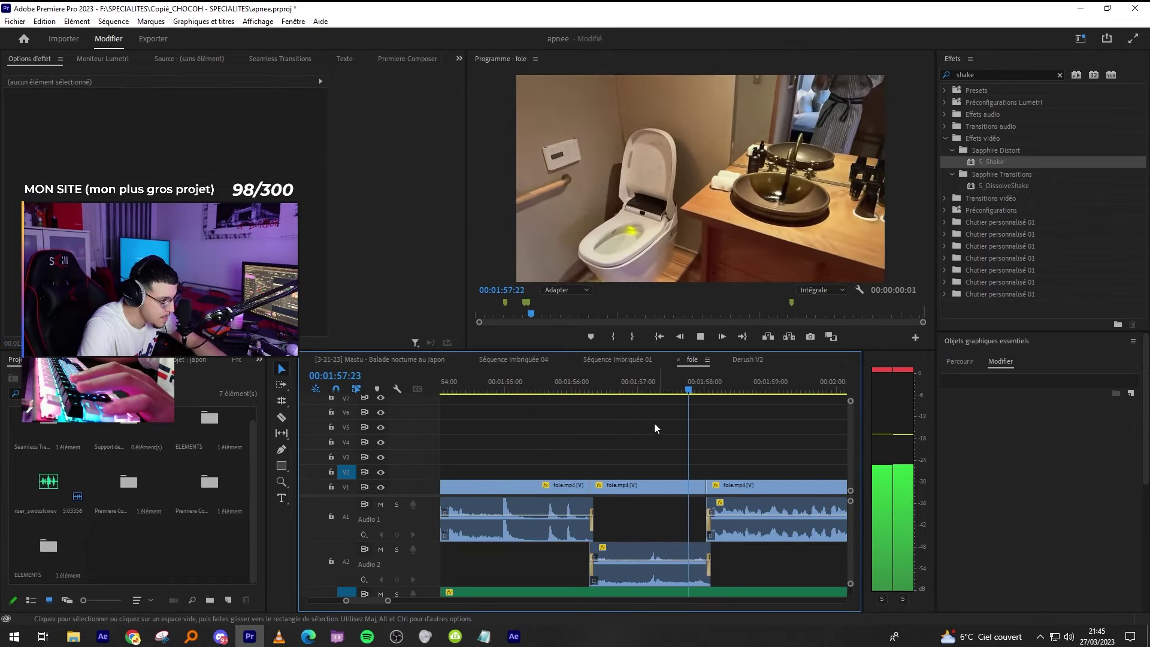
# Replay the bathroom clip from 1:55:19, extend the end of the clip starting near 1:56:13 to 1:58:08 and save the project.
pyautogui.click(599, 387)
pyautogui.hotkey('ctrl', 's')
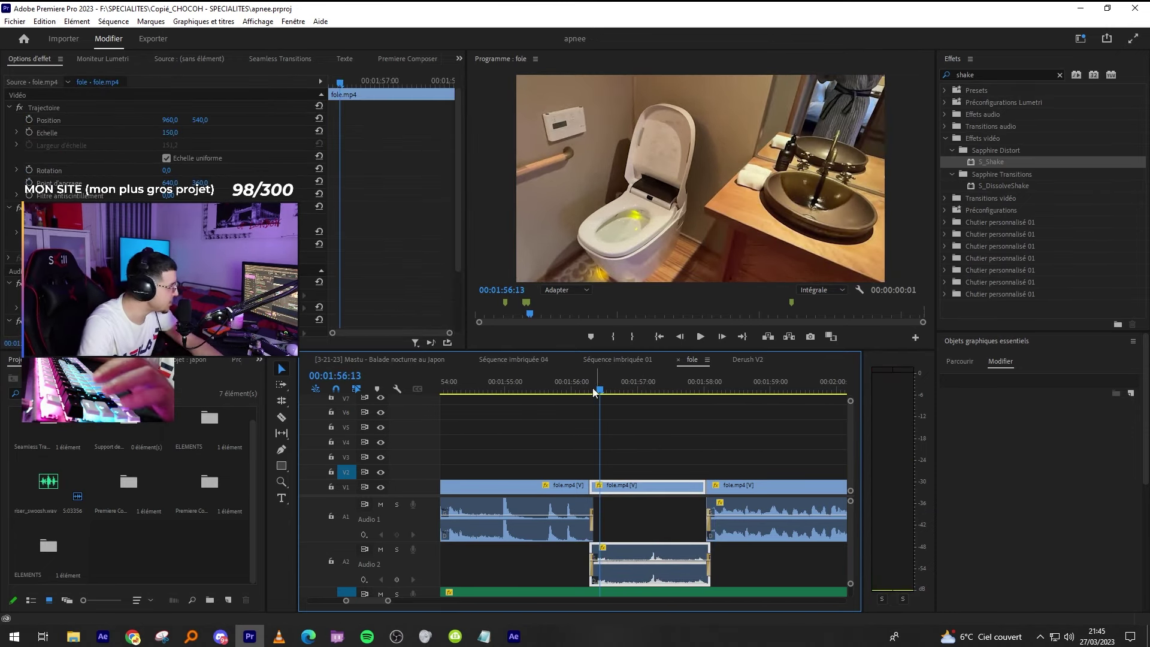
pyautogui.click(651, 449)
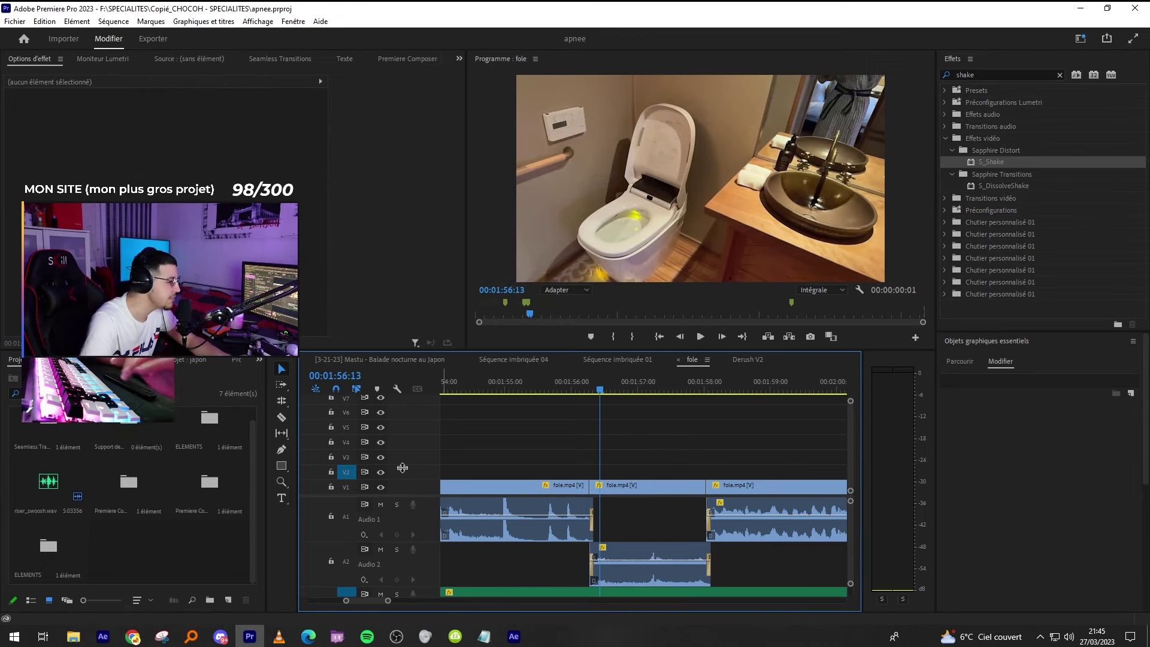
pyautogui.click(548, 390)
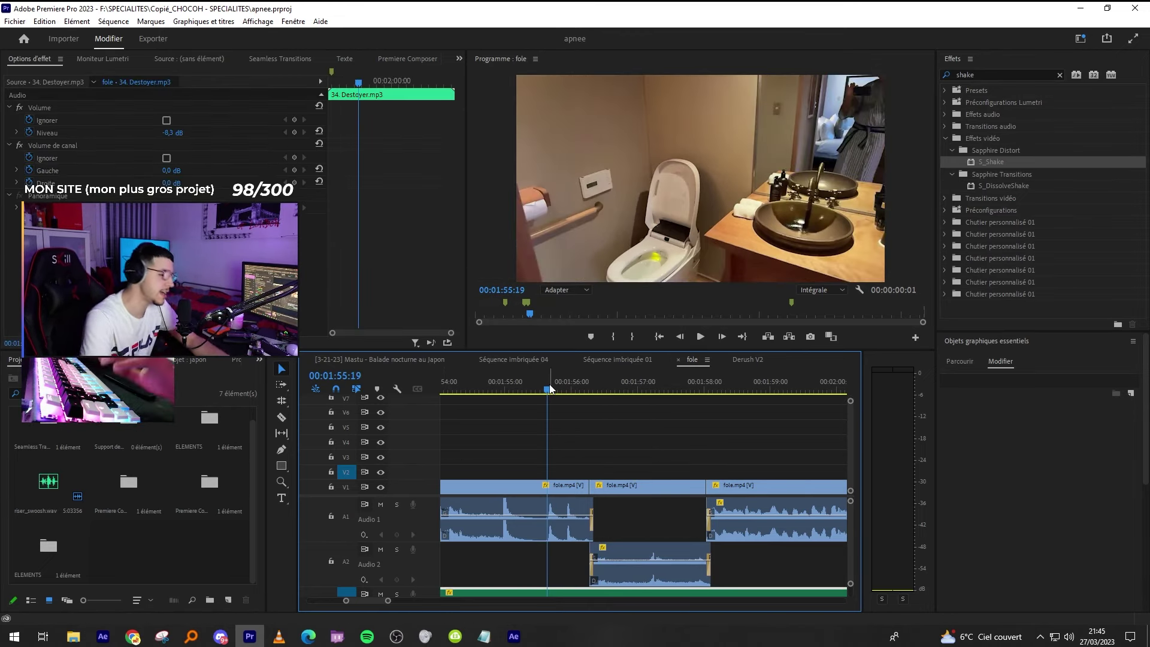
pyautogui.press('space')
pyautogui.hotkey('ctrl', 'z')
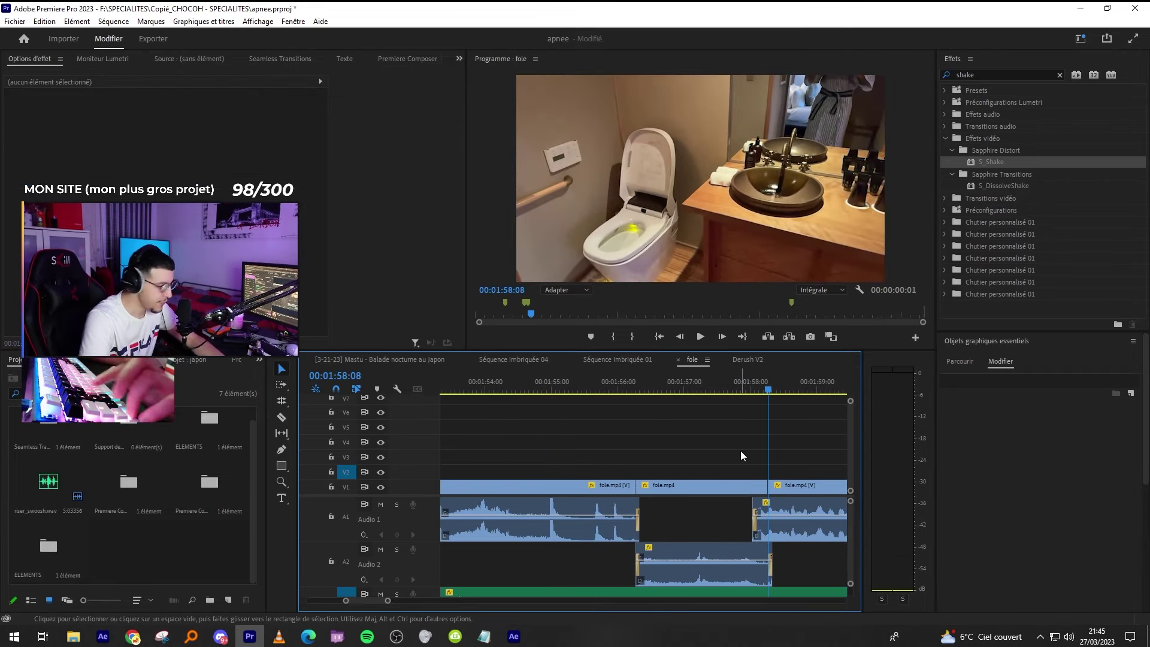
pyautogui.hotkey('ctrl', 's')
# Switch to Chrome, open a private browsing window and go to the SamEzTwitch channel on Twitch.
pyautogui.click(133, 636)
pyautogui.click(133, 397)
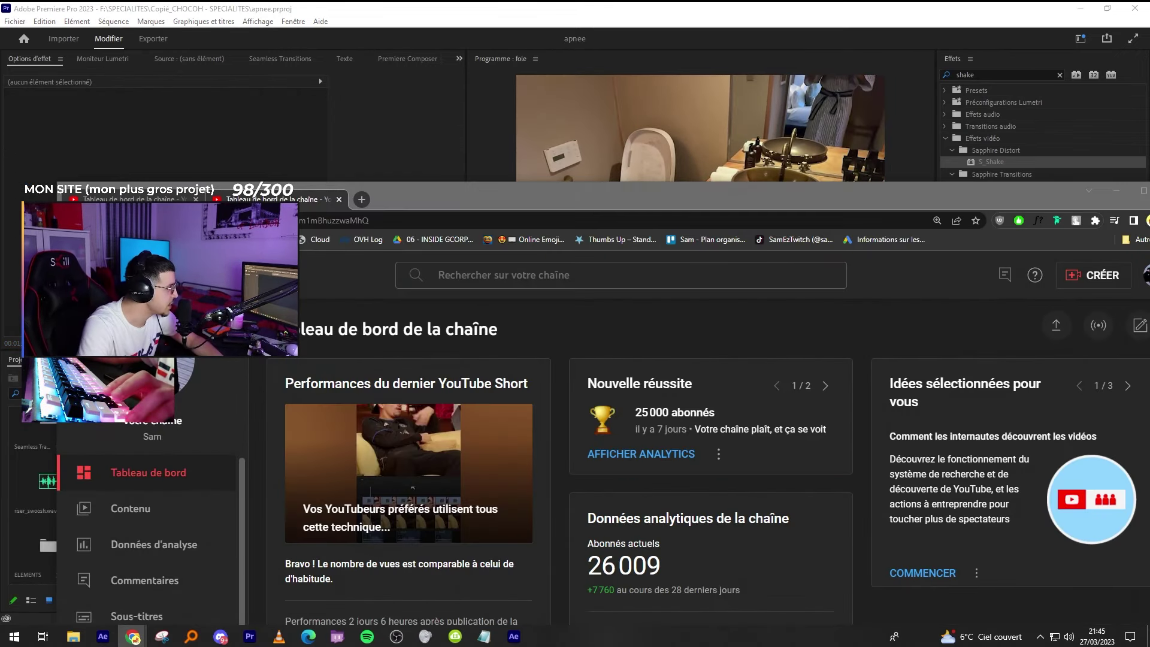
pyautogui.hotkey('ctrl', 'shift', 'n')
pyautogui.write('sameztwitc')
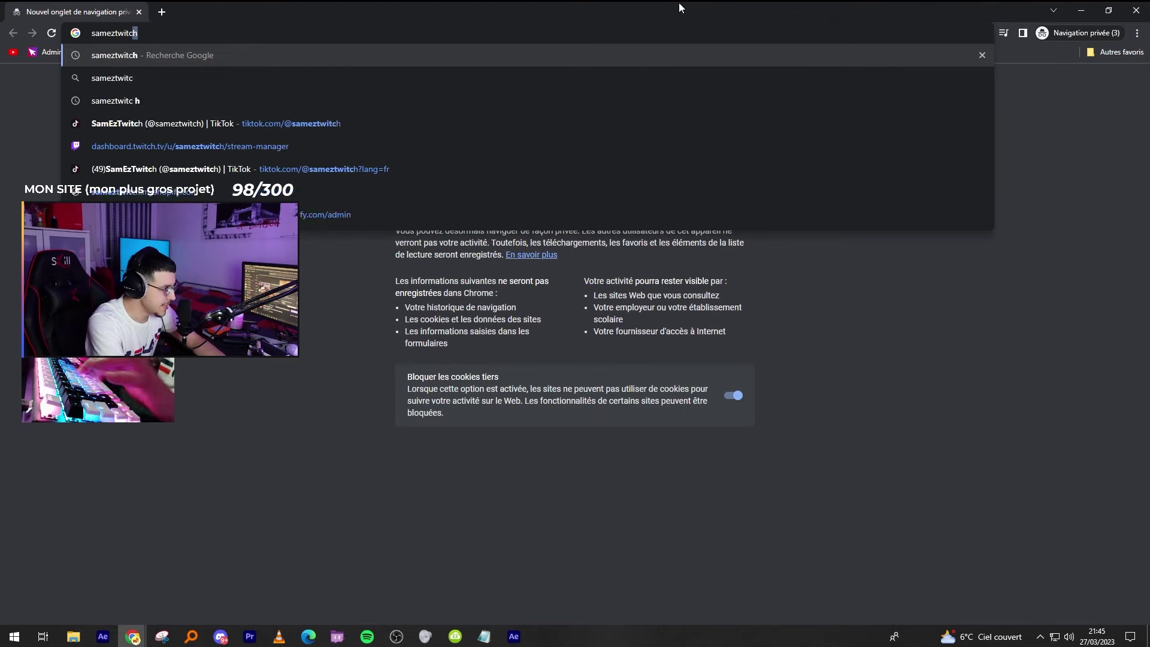
pyautogui.press('Return')
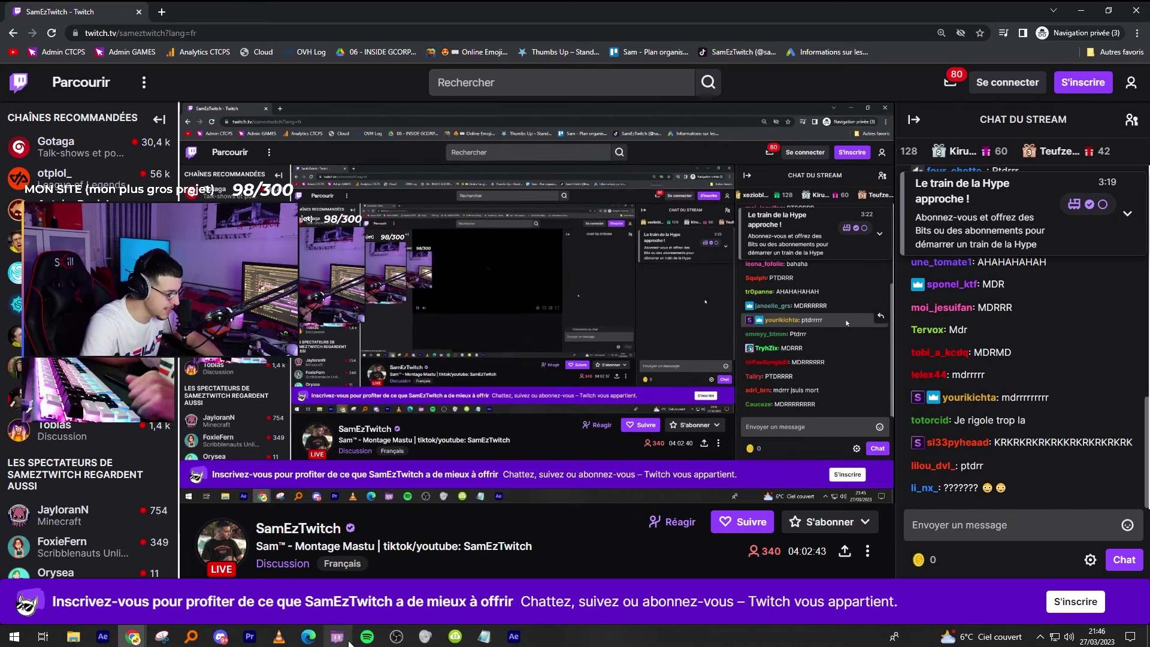
# Check the hype train countdown above the stream chat and minimise the private window.
pyautogui.click(1128, 213)
pyautogui.click(1131, 218)
pyautogui.moveTo(449, 114); pyautogui.dragTo(0, 169)
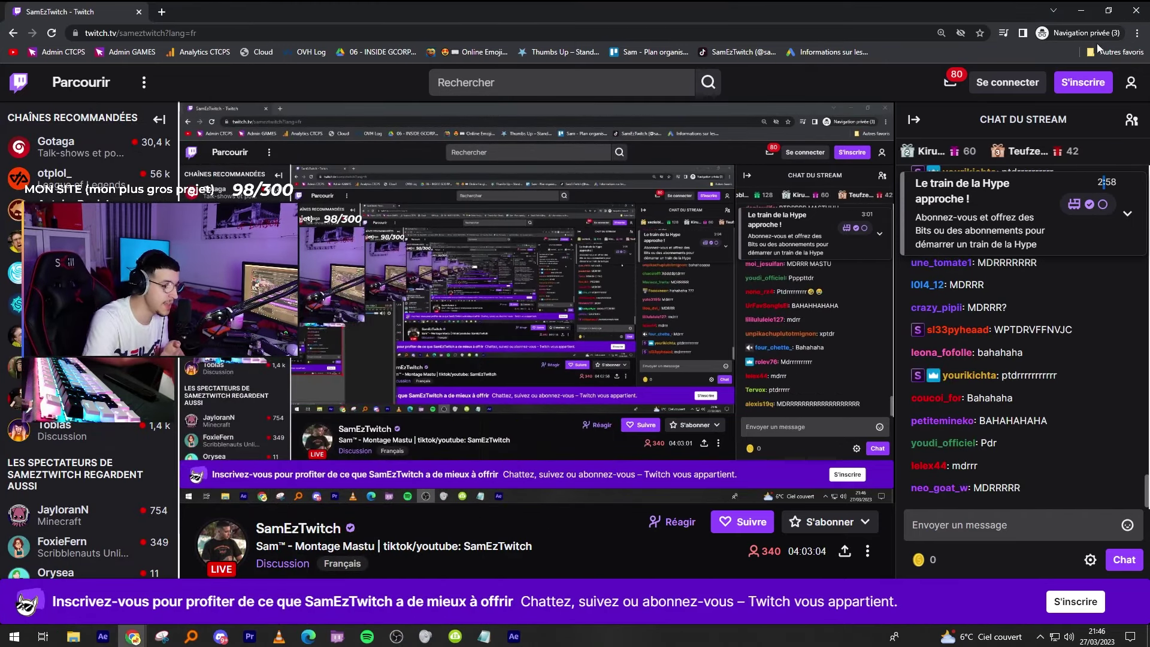
pyautogui.click(1083, 9)
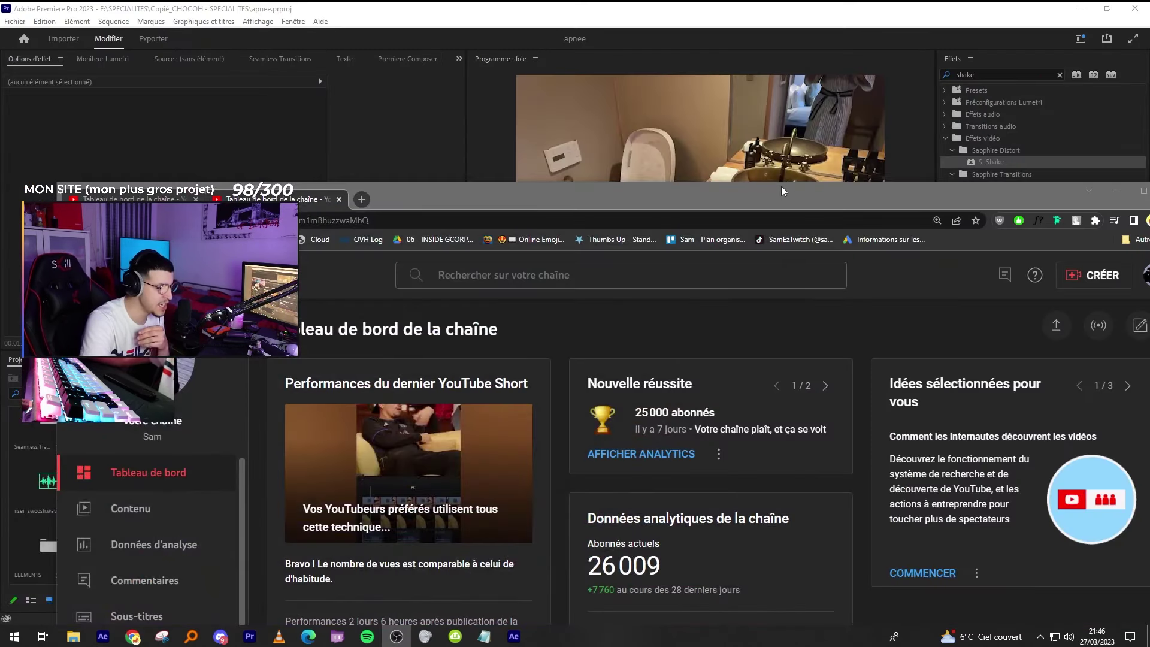
# Return to Premiere Pro, give the V1 bathroom clip between 1:56:13 and 1:58:08 a pink label and play it.
pyautogui.click(731, 7)
pyautogui.click(706, 382)
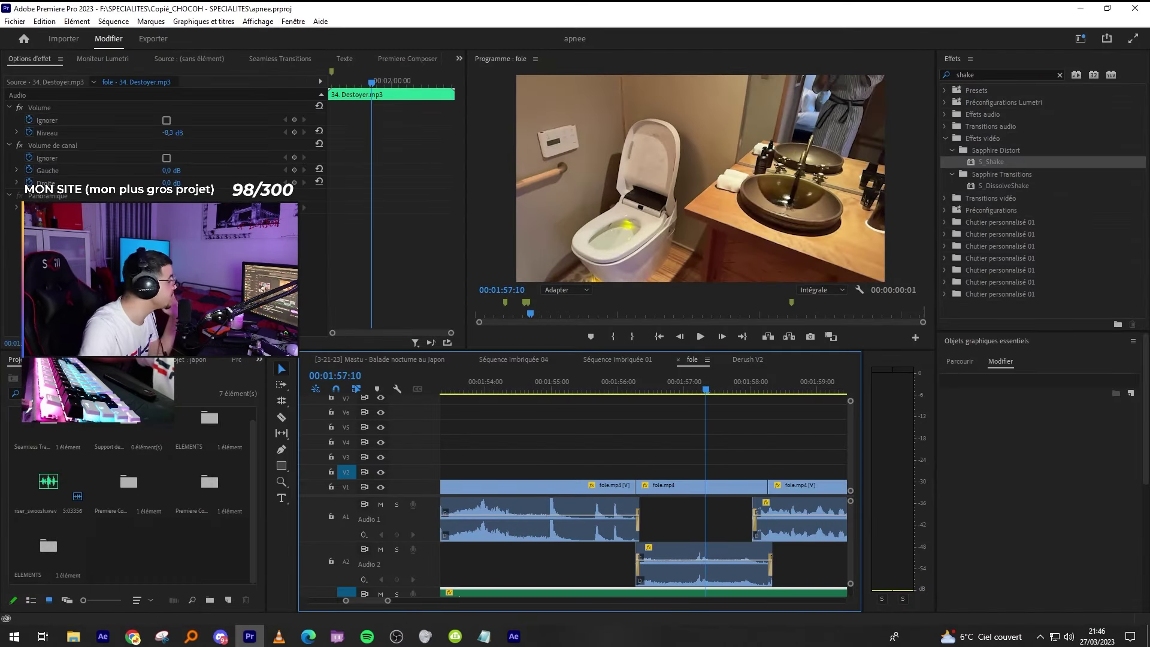
pyautogui.hotkey('alt', 'Tab')
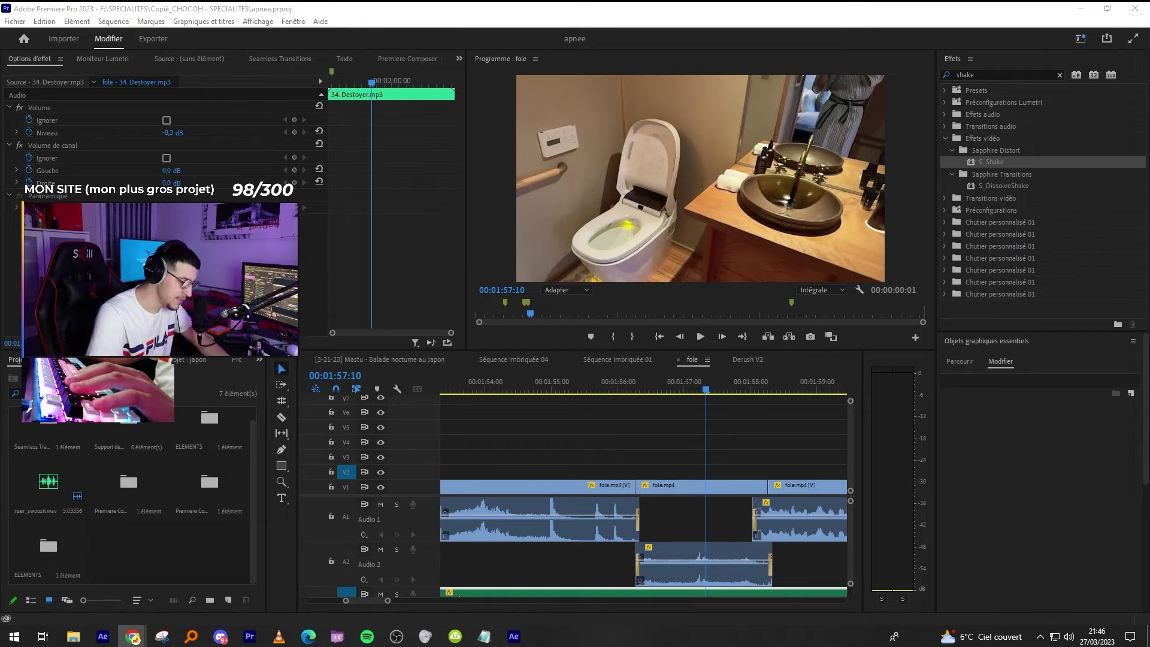
pyautogui.click(641, 409)
pyautogui.click(647, 389)
pyautogui.press('-')
pyautogui.press('space')
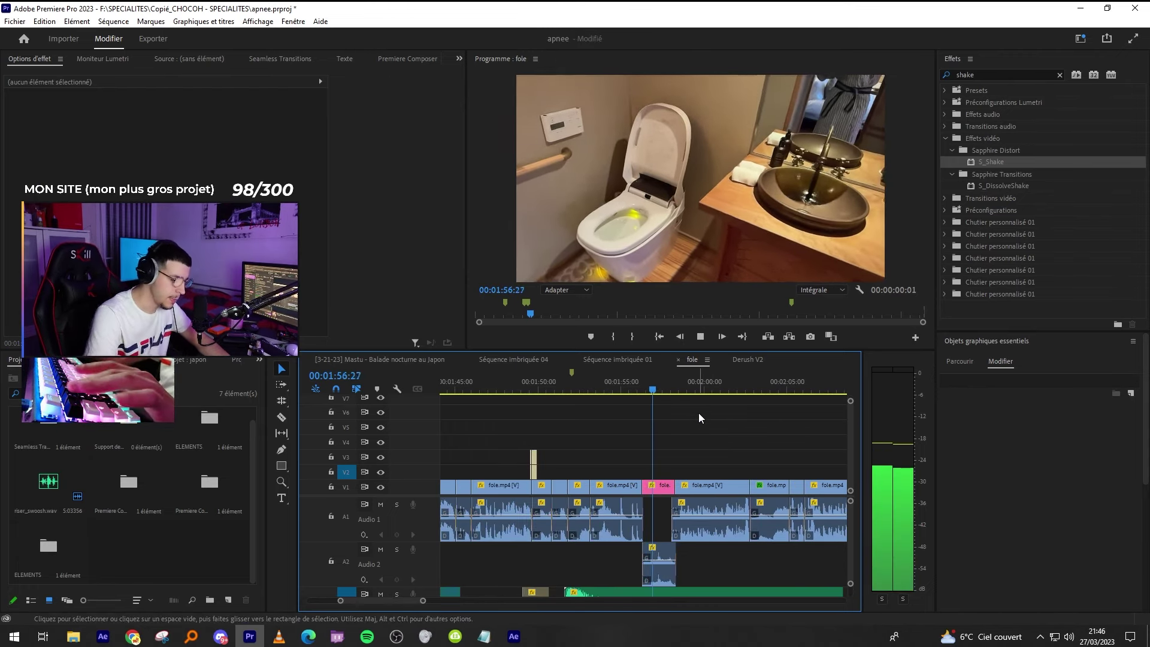
pyautogui.press('space')
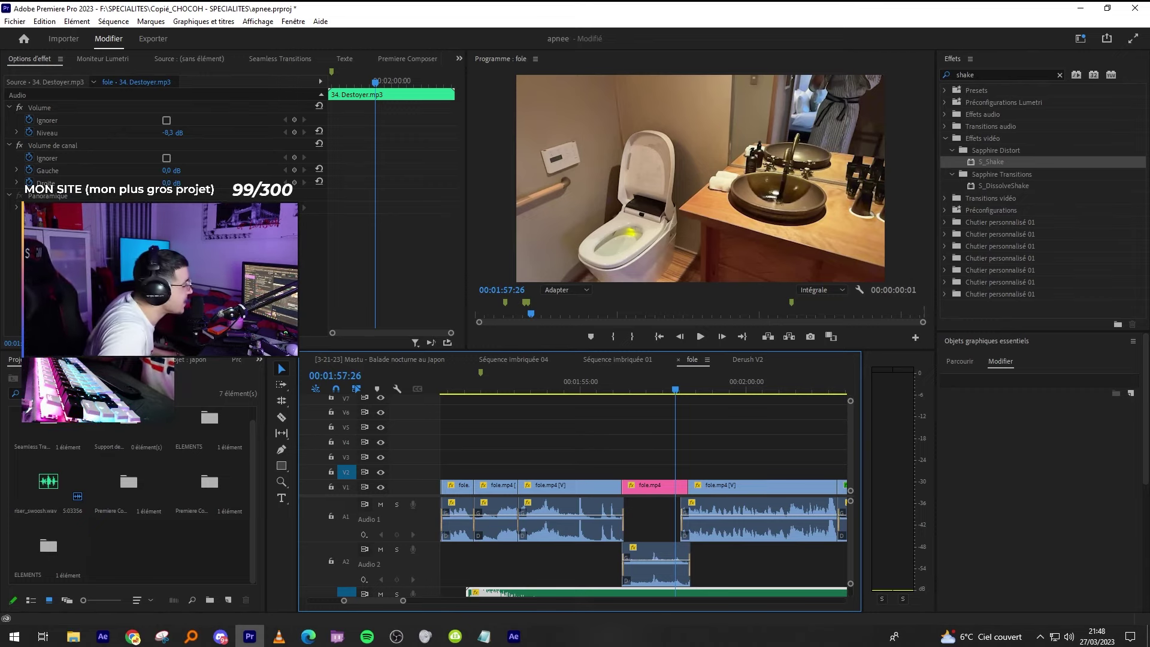
# Switch to the YouTube song "Gringo envoie un mess" in Chrome, rewind it to about 0:07, pause it and resume playback.
pyautogui.hotkey('alt', 'Tab')
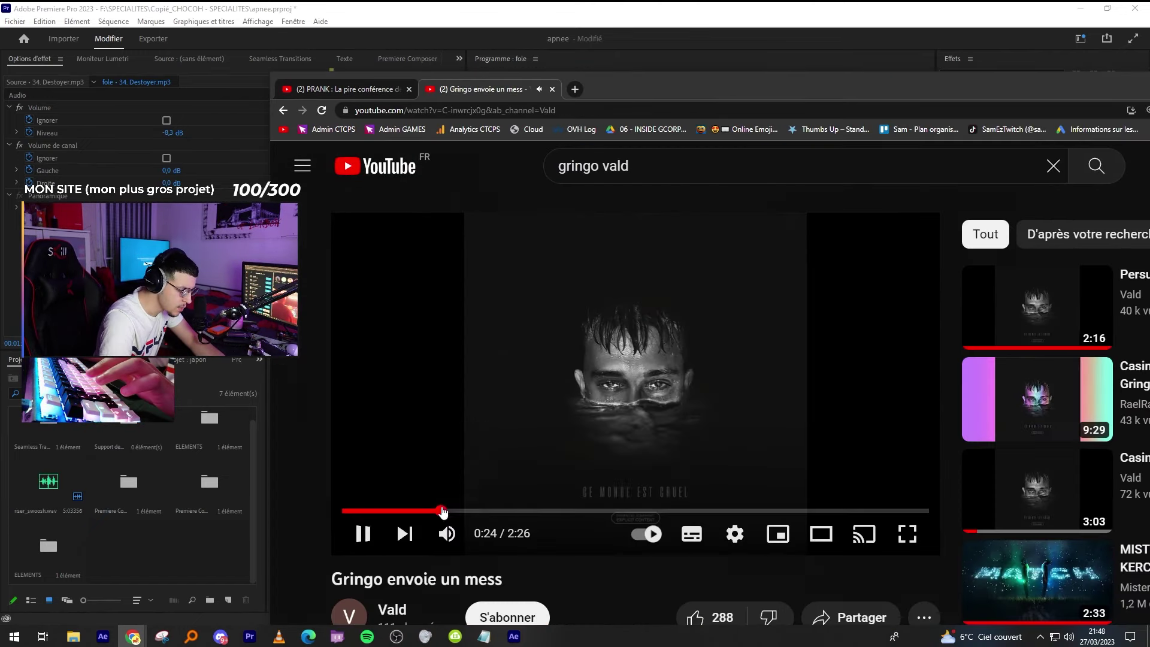
pyautogui.moveTo(446, 535)
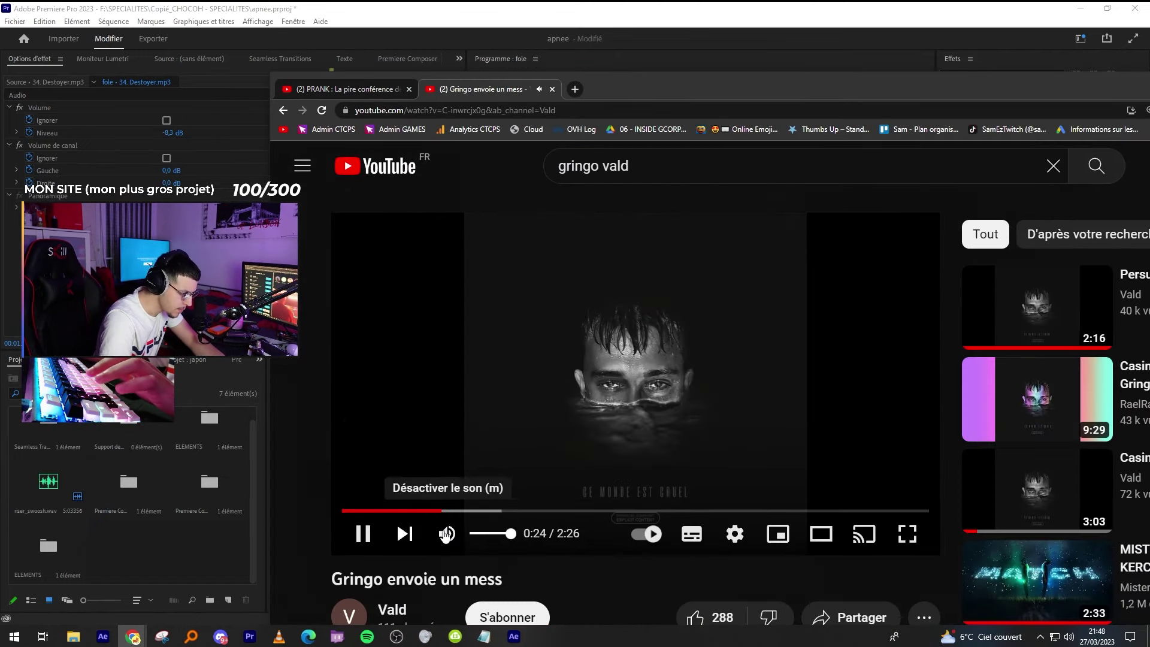
pyautogui.click(422, 511)
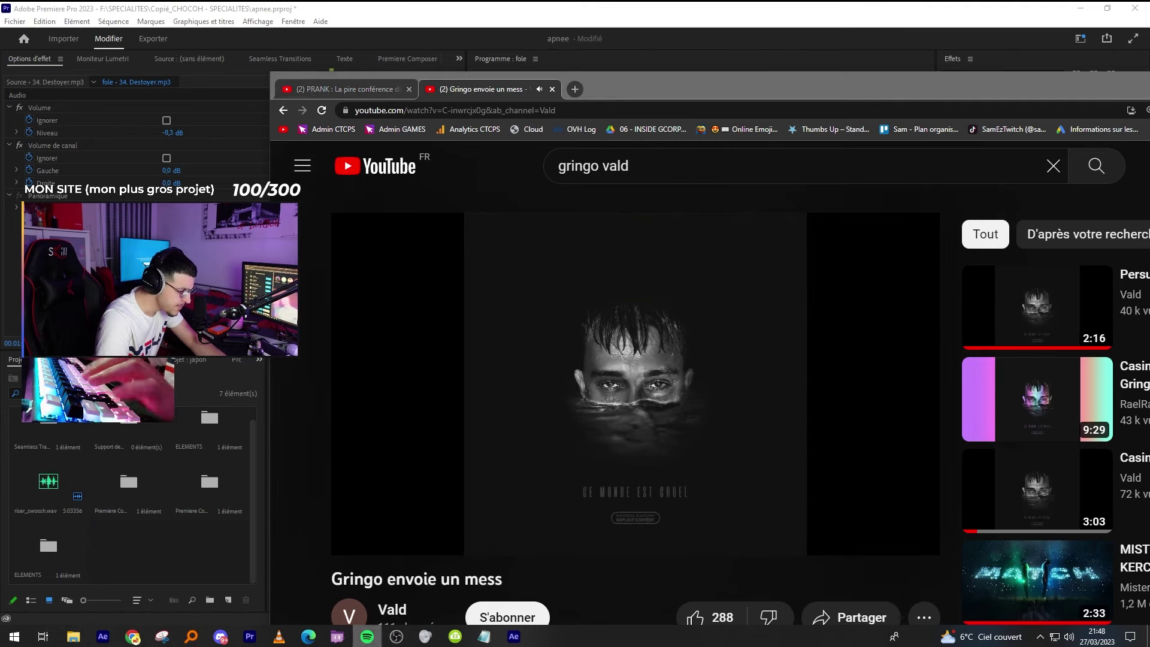
pyautogui.click(406, 510)
pyautogui.click(367, 511)
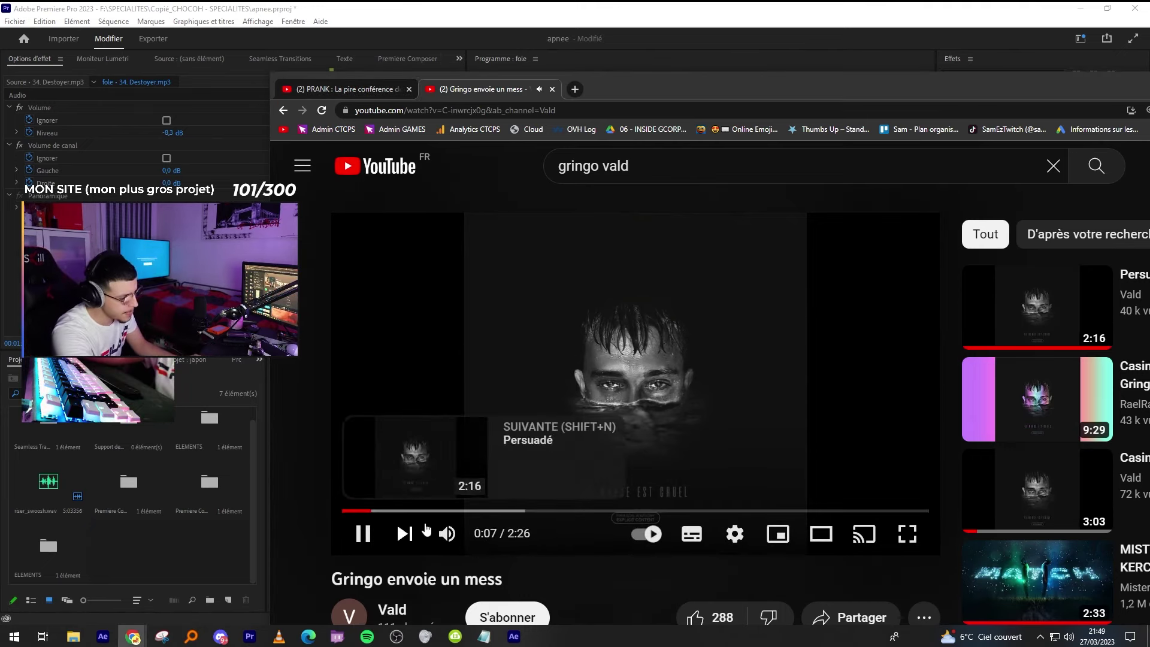
pyautogui.press('space')
pyautogui.hotkey('alt', 'Tab')
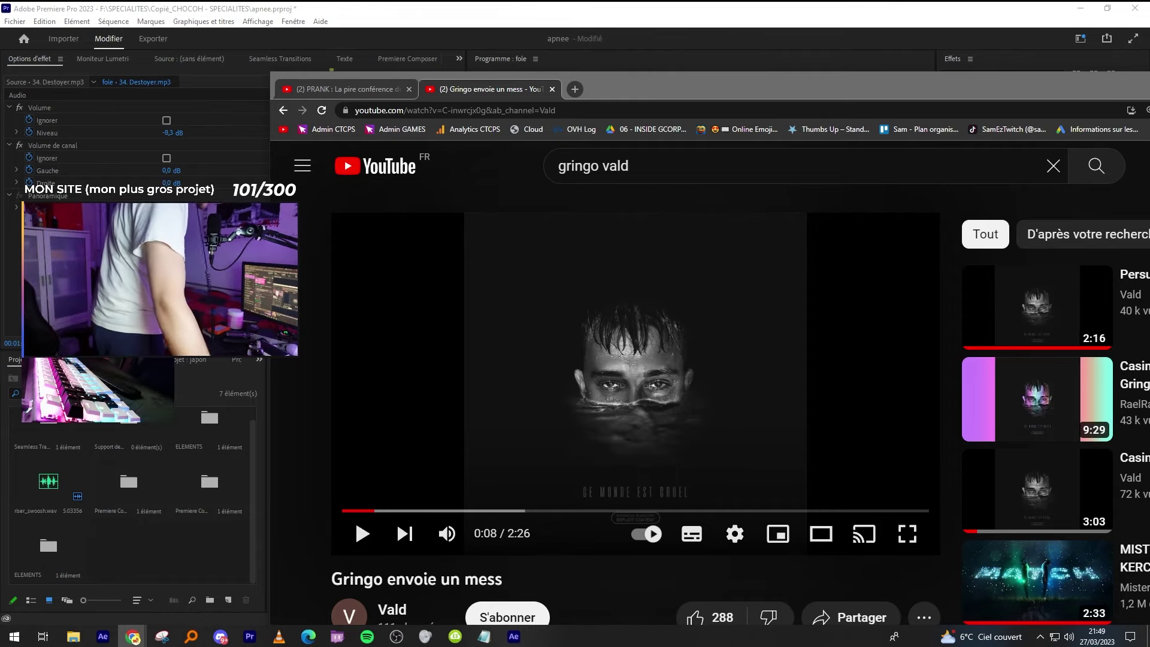
pyautogui.click(599, 333)
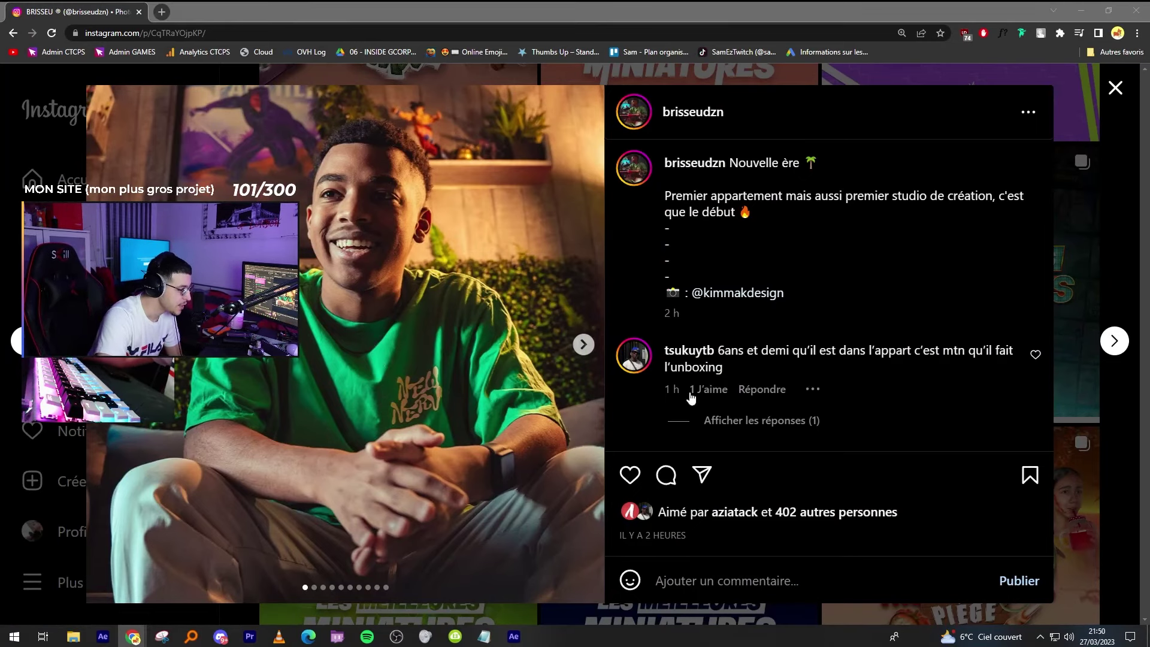
pyautogui.click(629, 475)
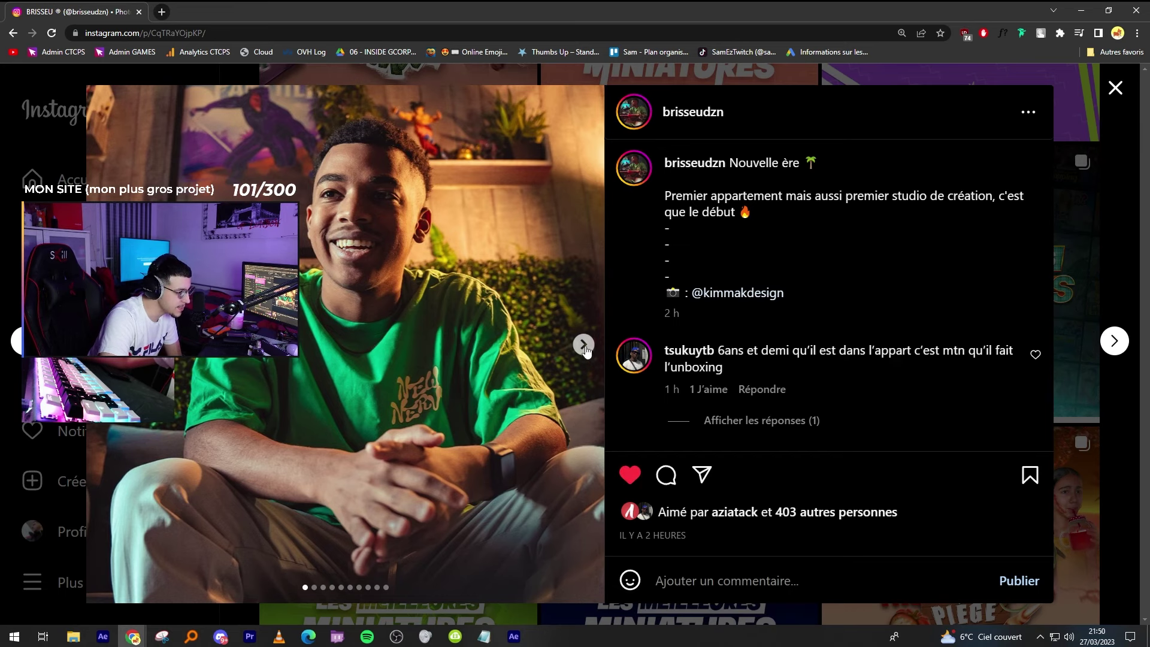
pyautogui.click(583, 345)
pyautogui.click(583, 345)
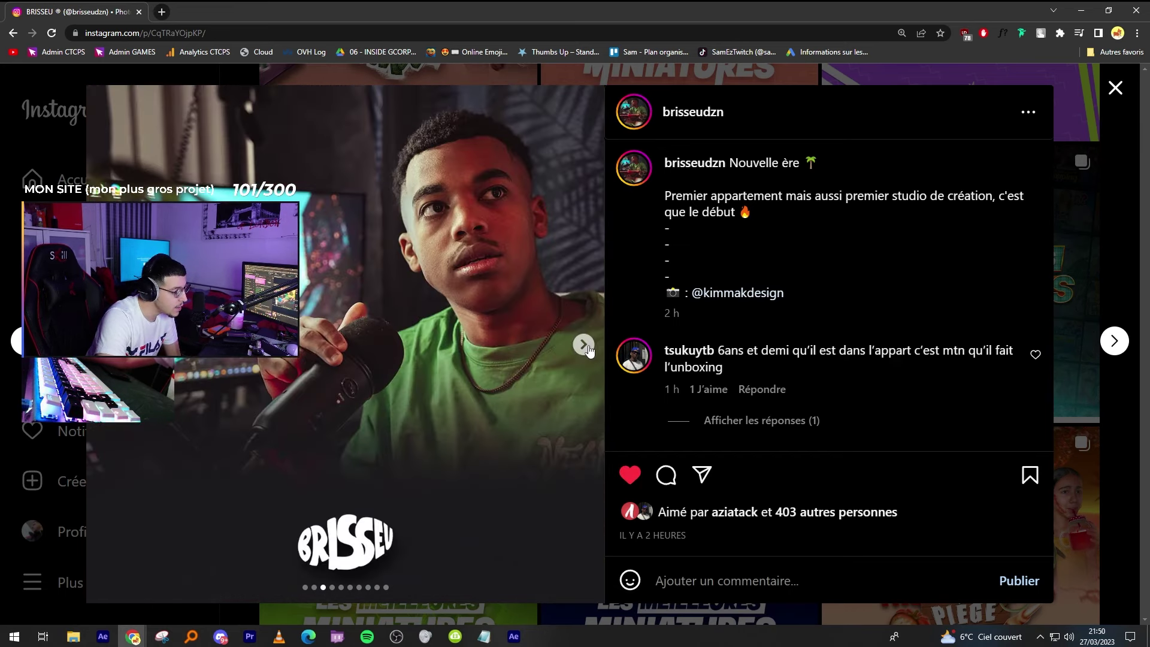
pyautogui.click(584, 345)
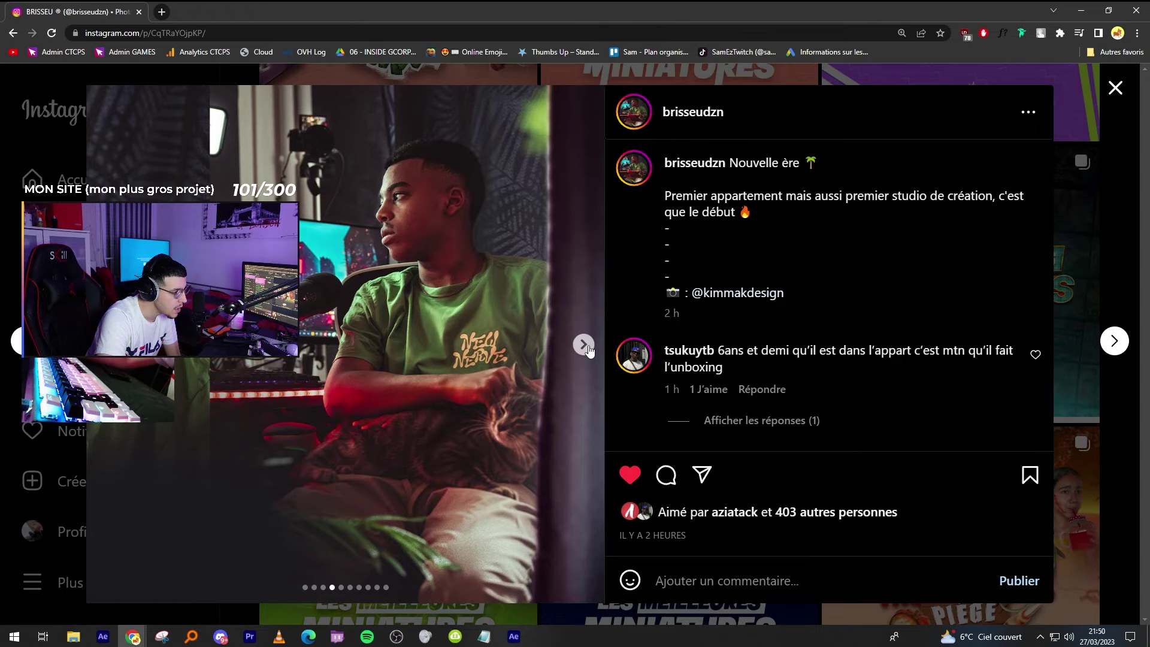
pyautogui.click(584, 345)
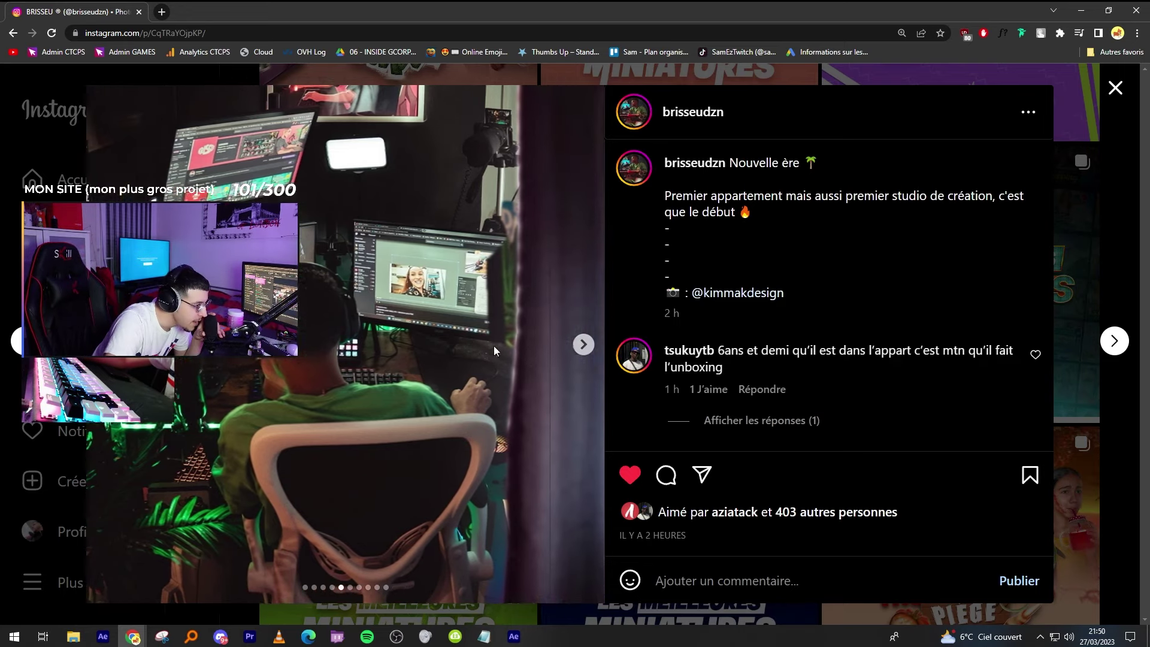
pyautogui.click(161, 12)
pyautogui.write('instagram.com')
pyautogui.press('Return')
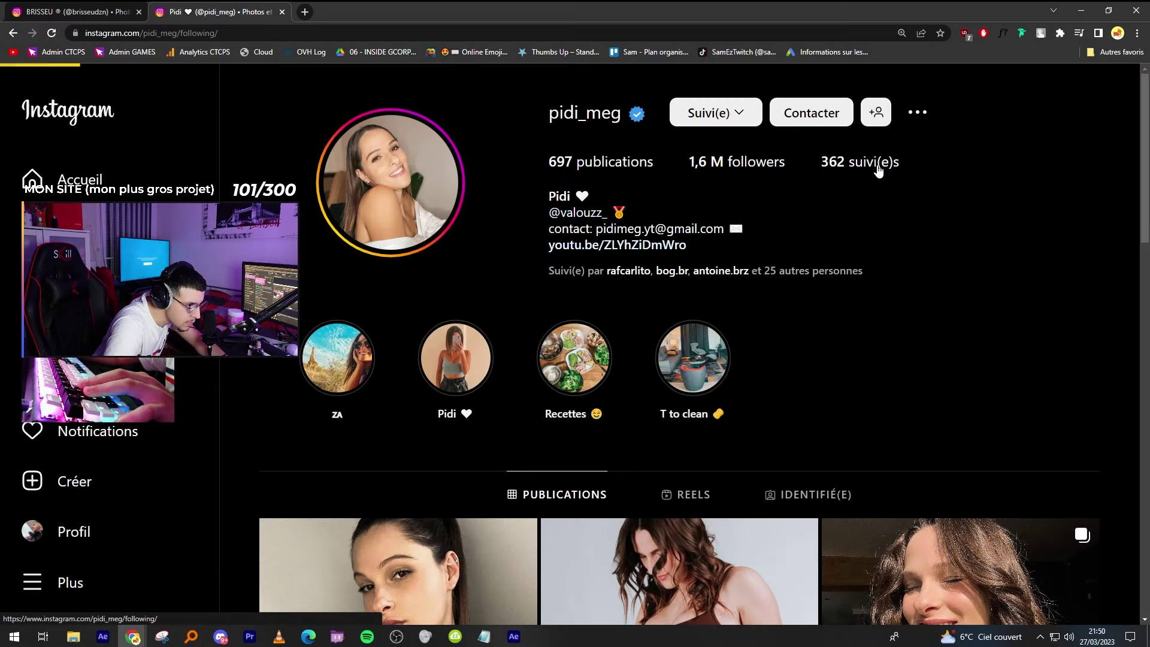
pyautogui.click(877, 164)
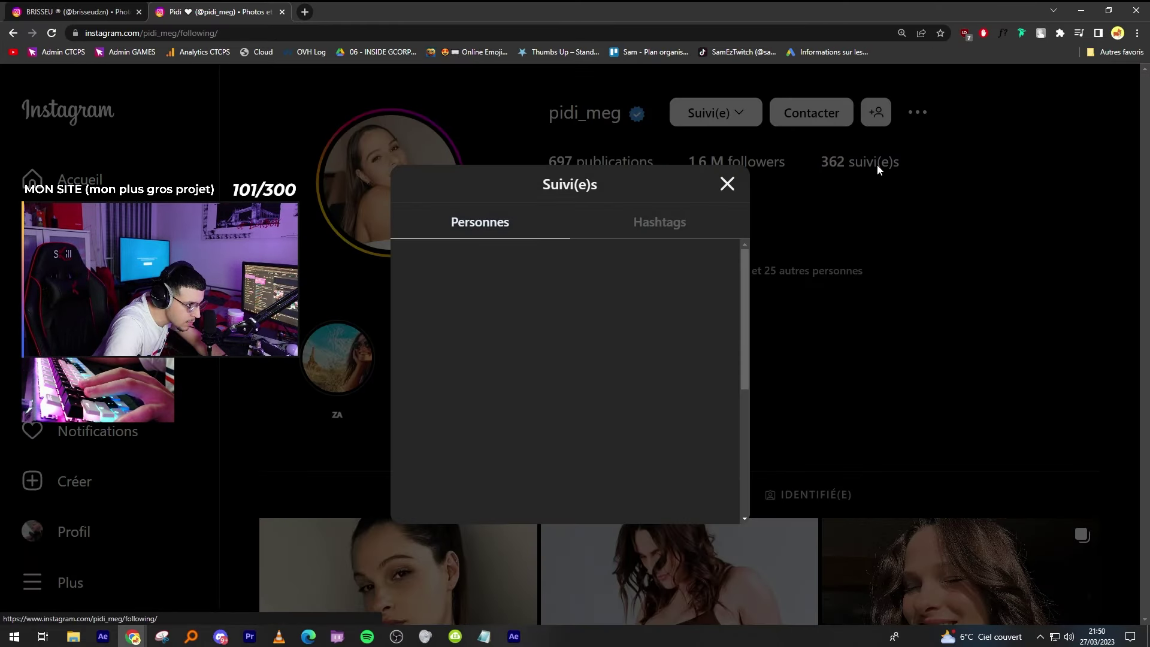
pyautogui.moveTo(467, 255)
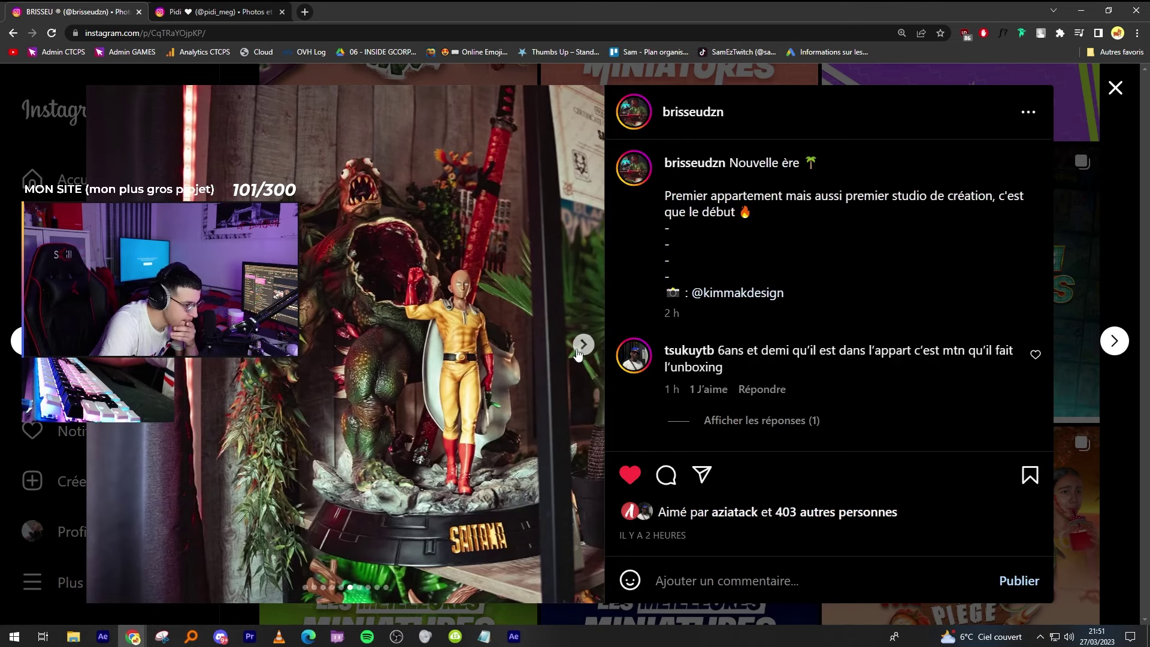
# View the remaining photos of the brisseudzn post through the last one and post the comment "MIAM".
pyautogui.click(578, 353)
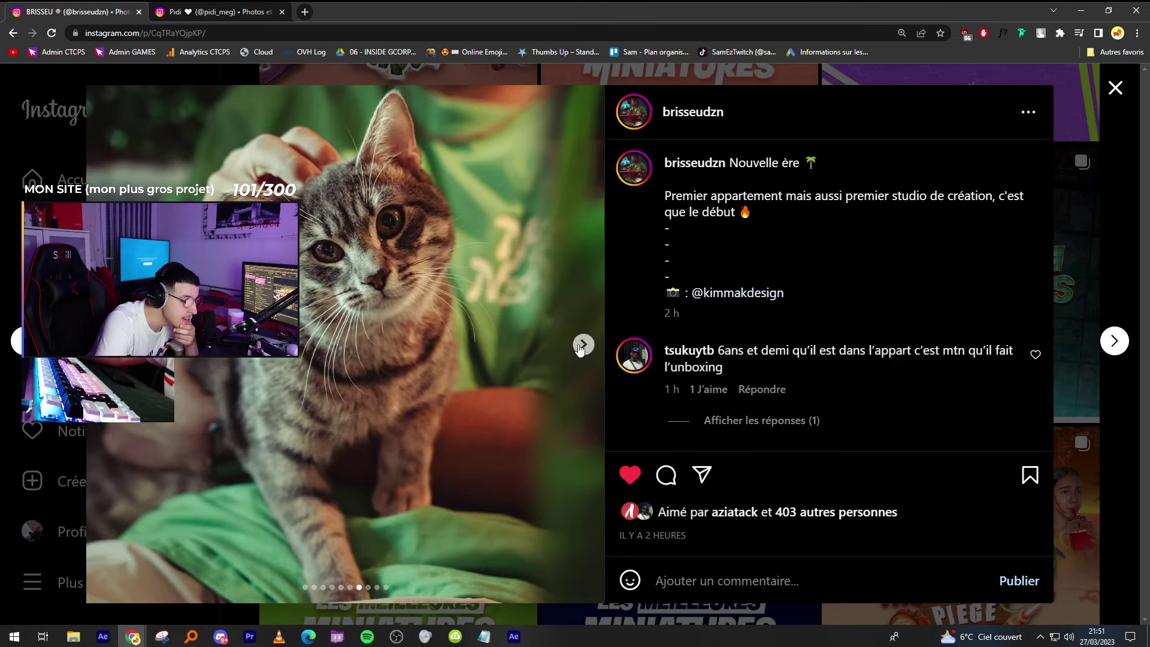
pyautogui.click(581, 347)
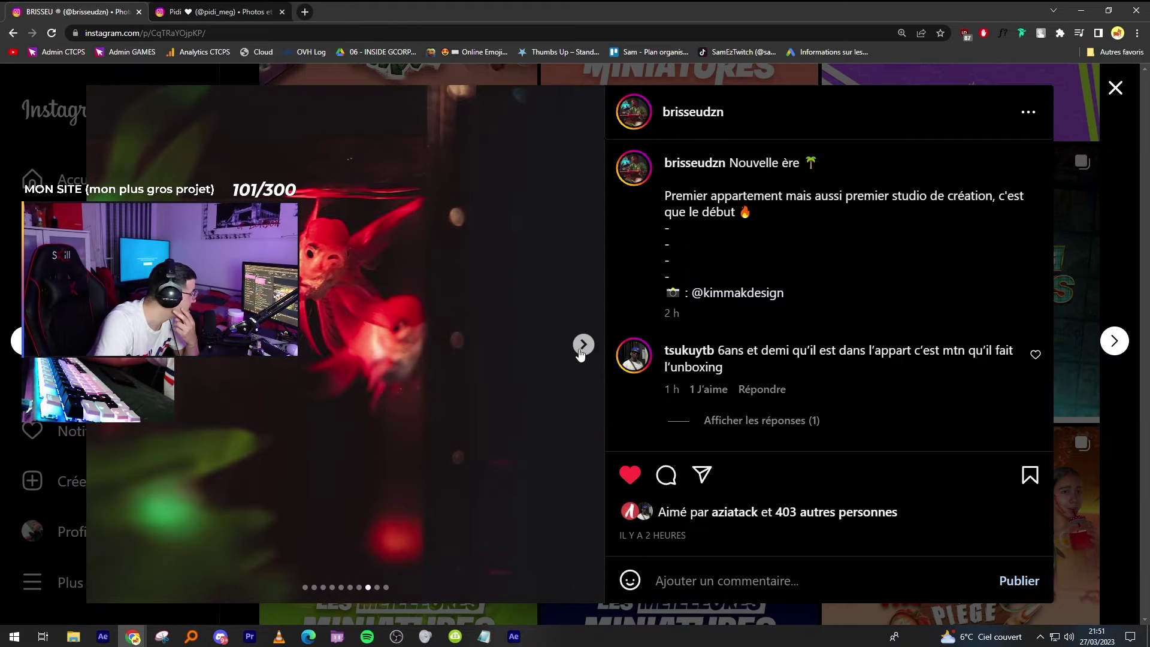
pyautogui.click(581, 347)
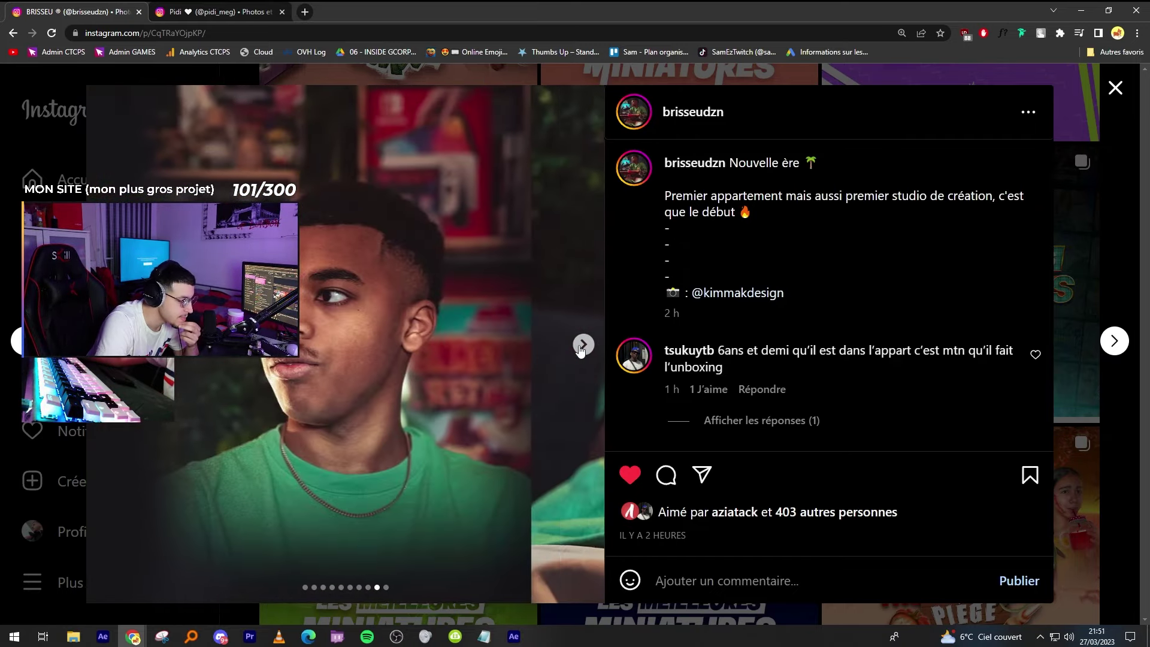
pyautogui.click(582, 346)
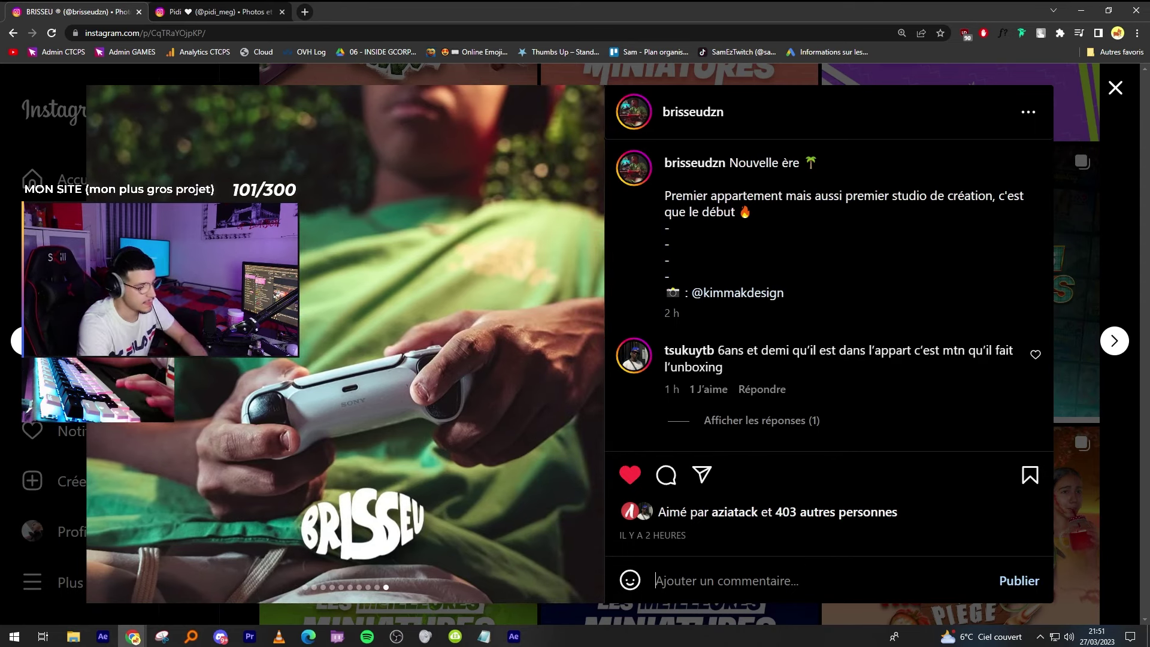
pyautogui.write('MIAM')
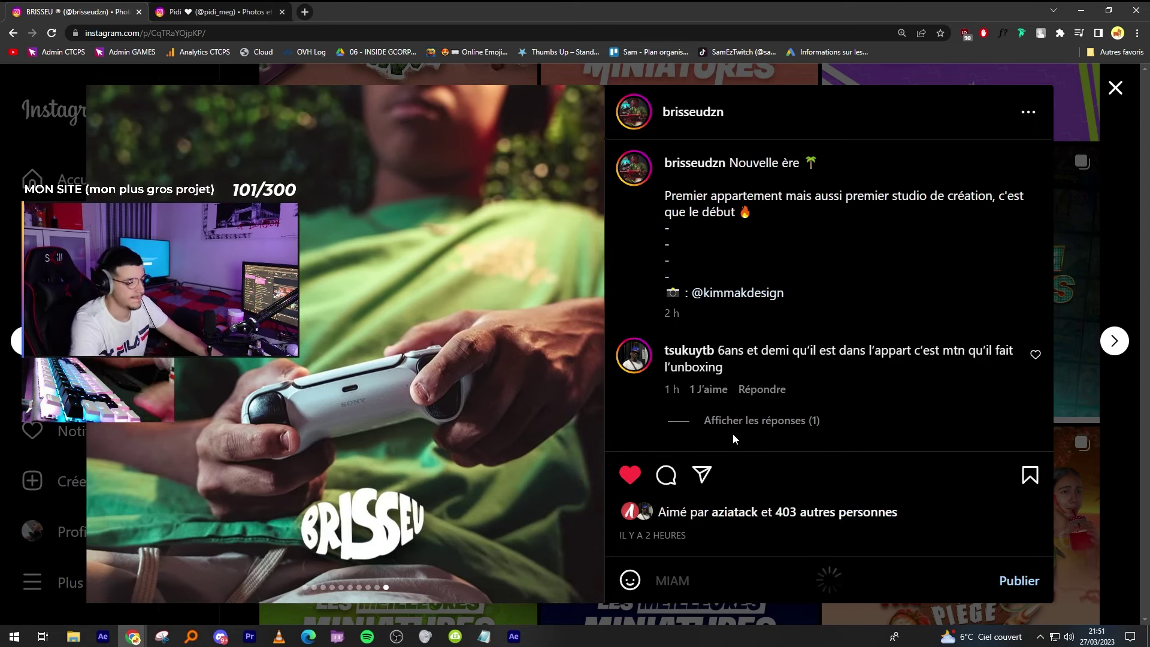
pyautogui.press('Return')
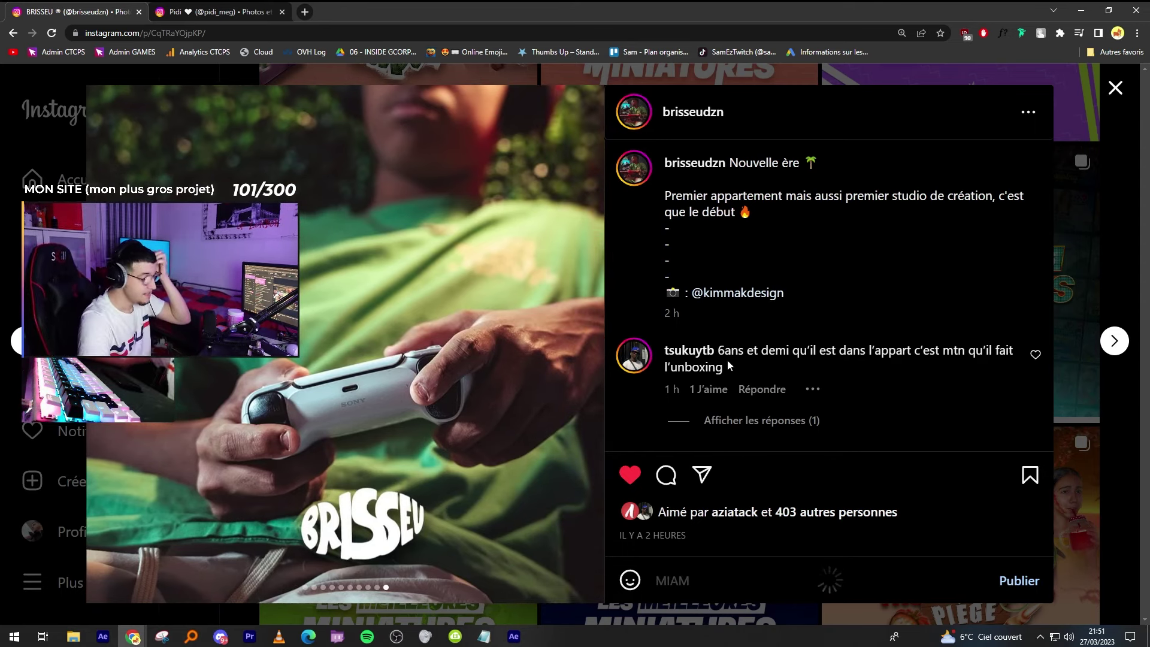
# Move the Instagram window aside to reach the YouTube player, lower the song's volume and bring Instagram back to the front.
pyautogui.moveTo(541, 7); pyautogui.dragTo(493, 364)
pyautogui.click(619, 286)
pyautogui.click(492, 364)
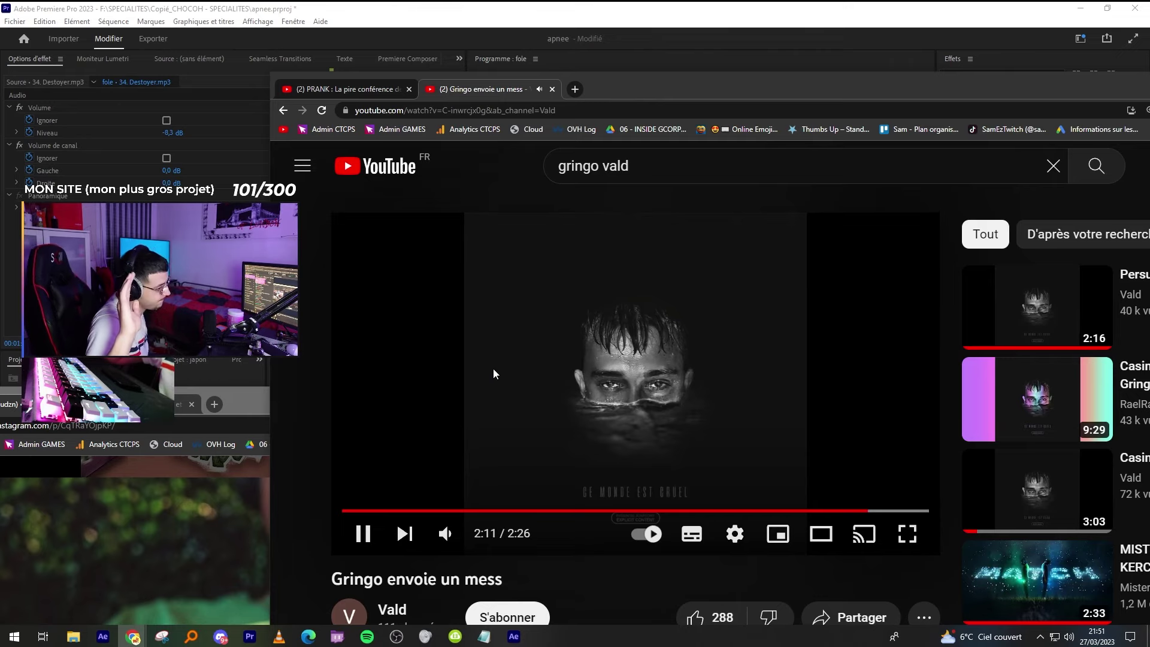
pyautogui.moveTo(484, 537)
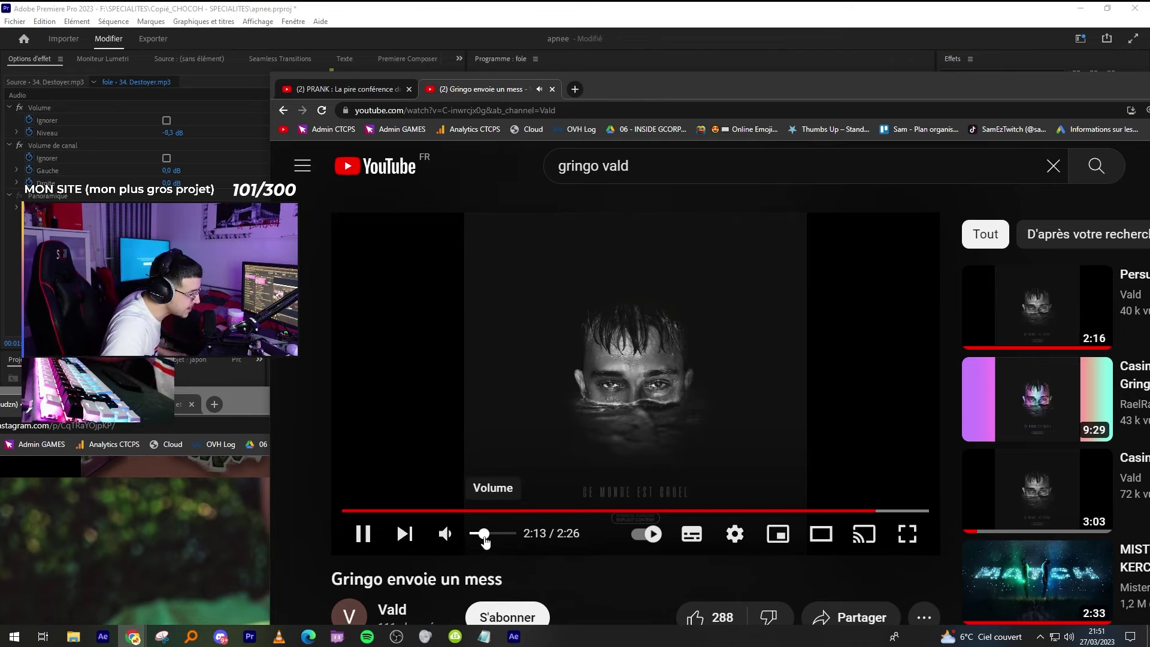
pyautogui.click(252, 400)
# Browse back through the brisseudzn post to its third photo and maximise the Instagram window.
pyautogui.click(380, 340)
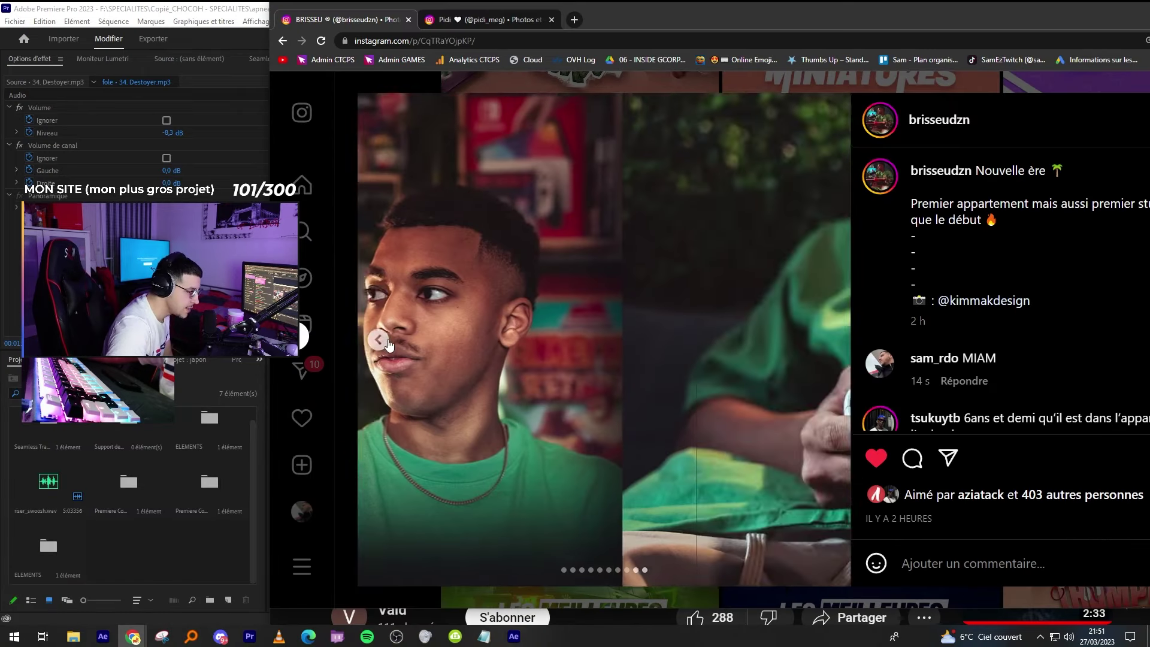
pyautogui.click(380, 341)
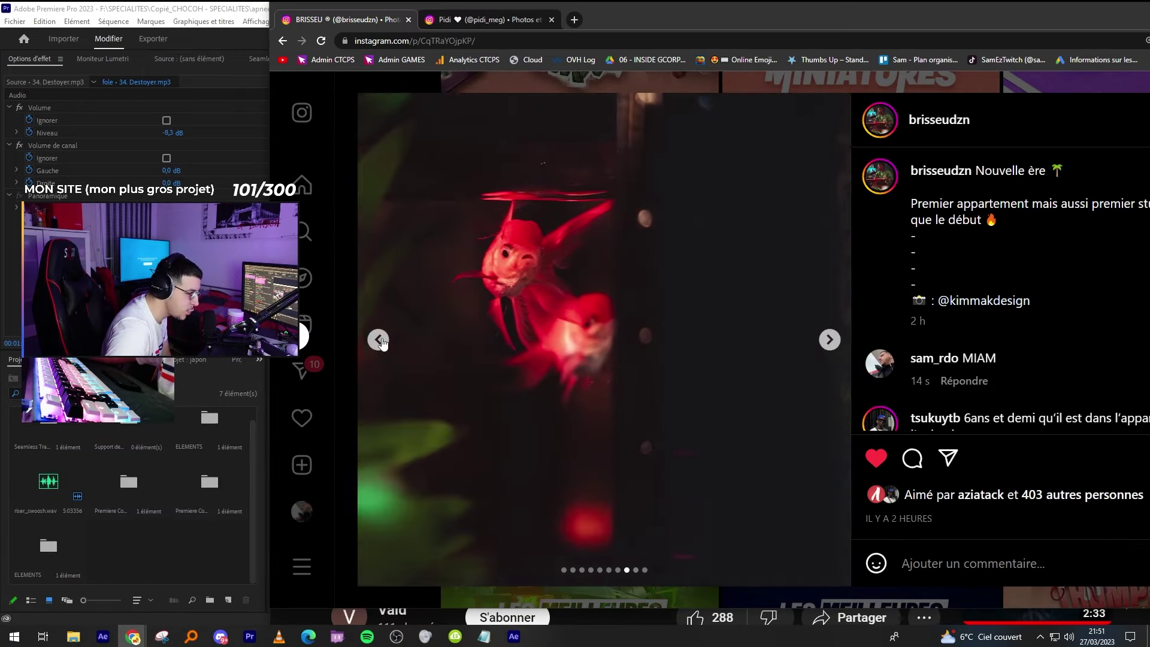
pyautogui.click(381, 341)
pyautogui.click(383, 342)
pyautogui.click(384, 342)
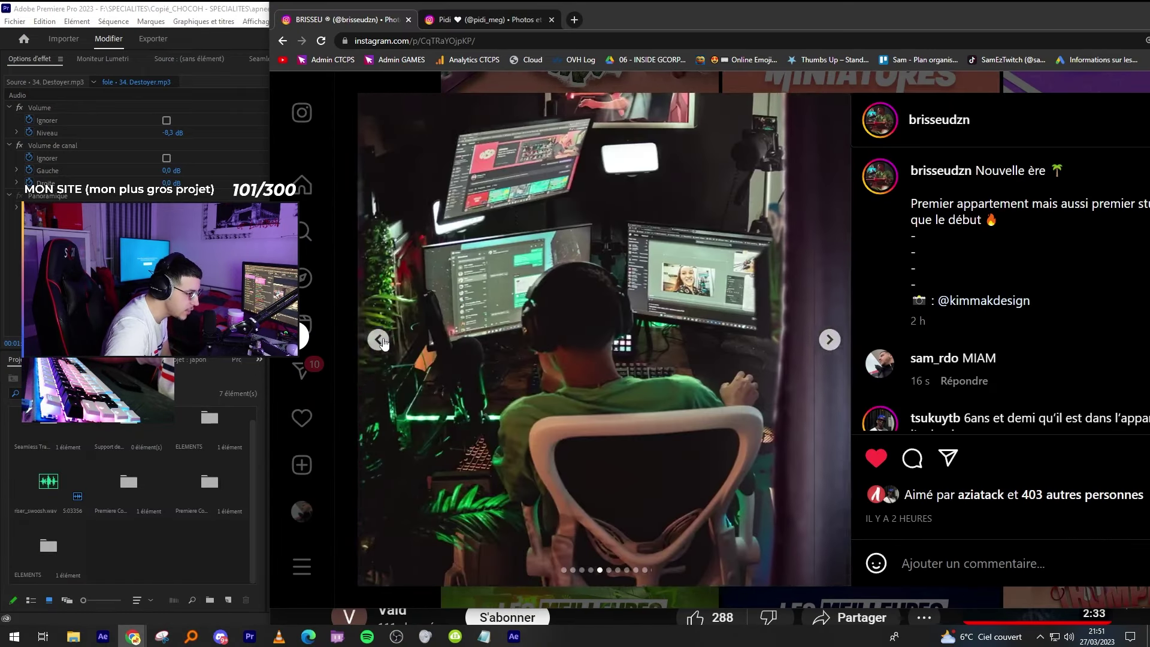
pyautogui.click(384, 342)
pyautogui.click(383, 342)
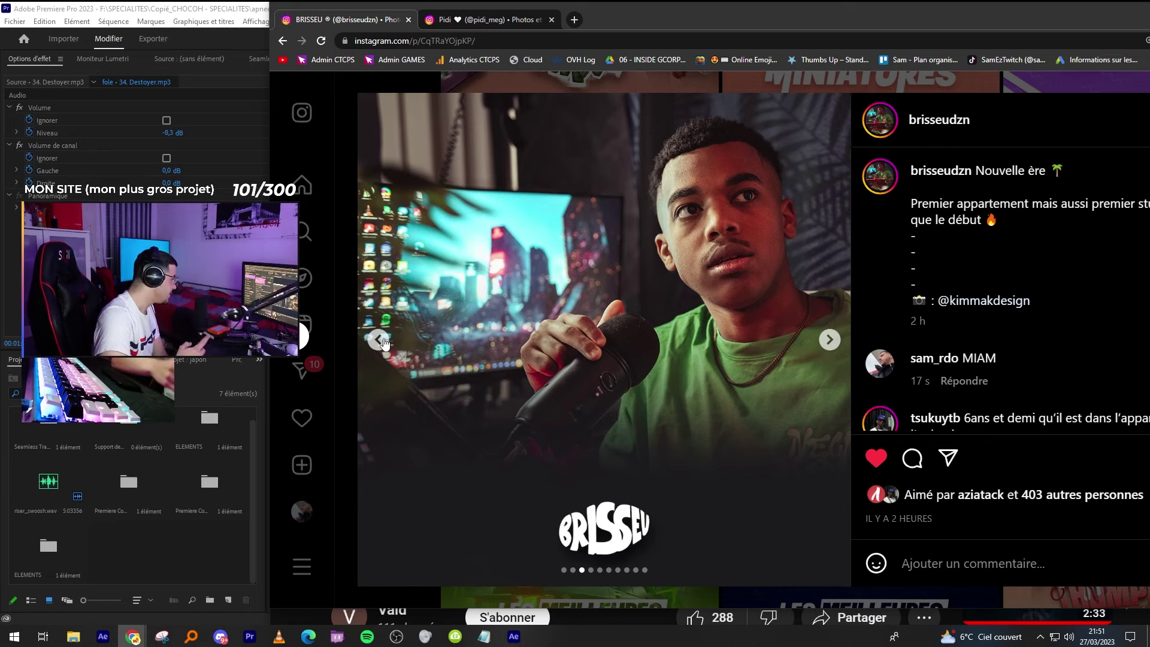
pyautogui.moveTo(585, 19); pyautogui.dragTo(562, 0)
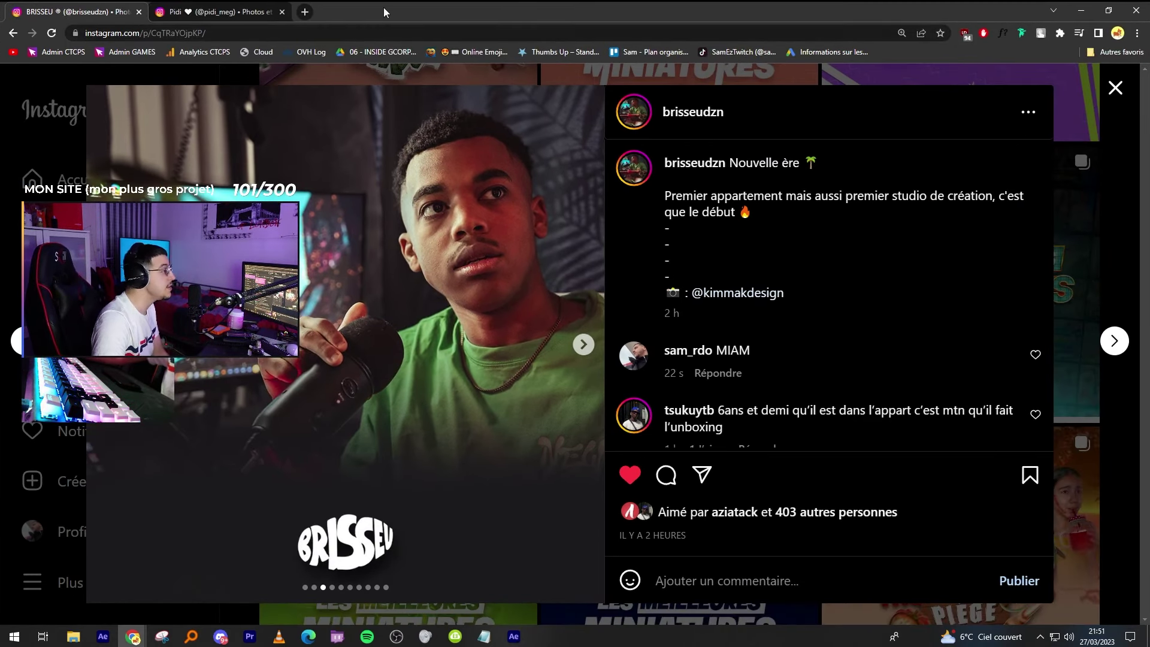
# In a private window, open the sameztwitch TikTok profile and its video about the detail in Michou's video, accepting all cookies.
pyautogui.click(1137, 33)
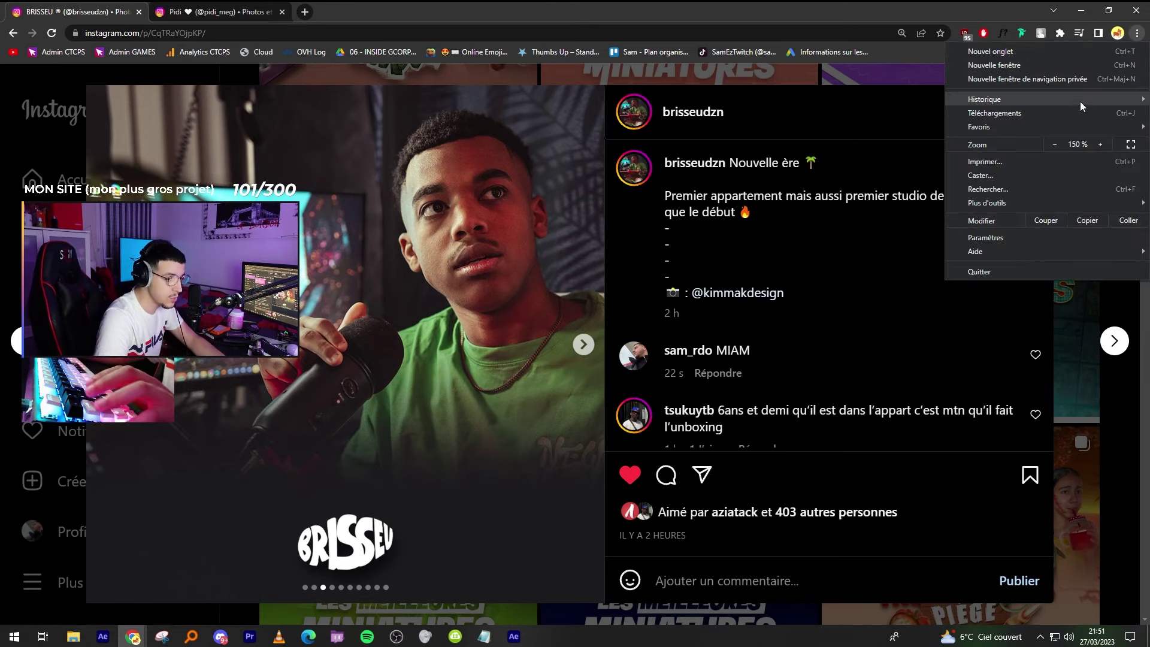
pyautogui.click(1082, 80)
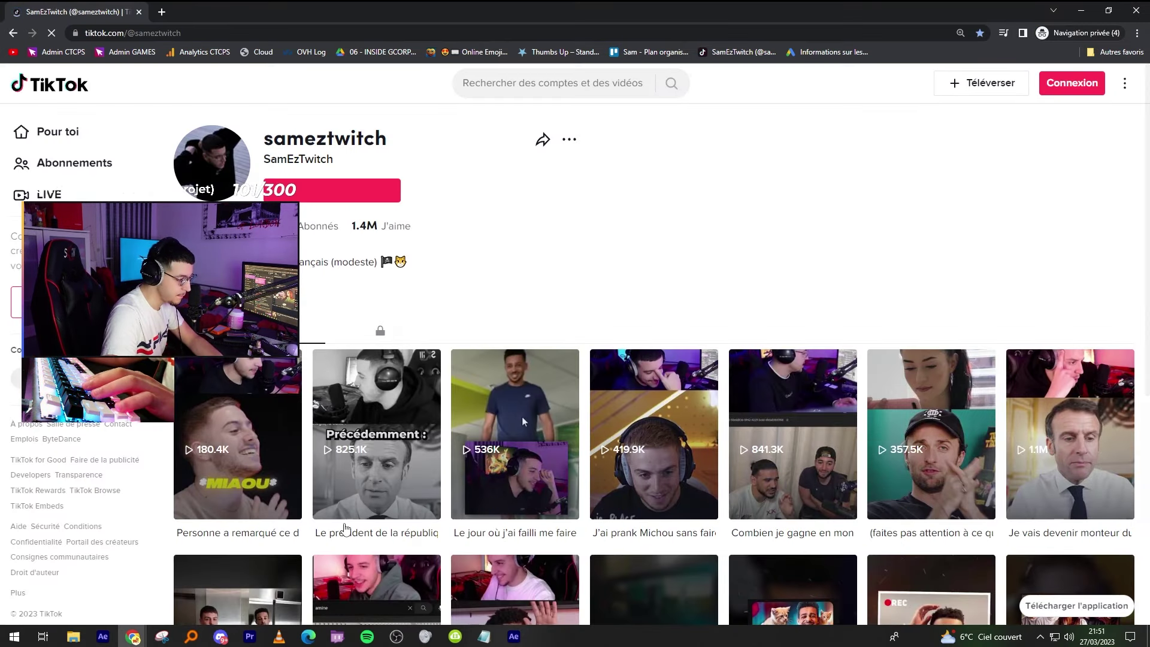
pyautogui.click(522, 416)
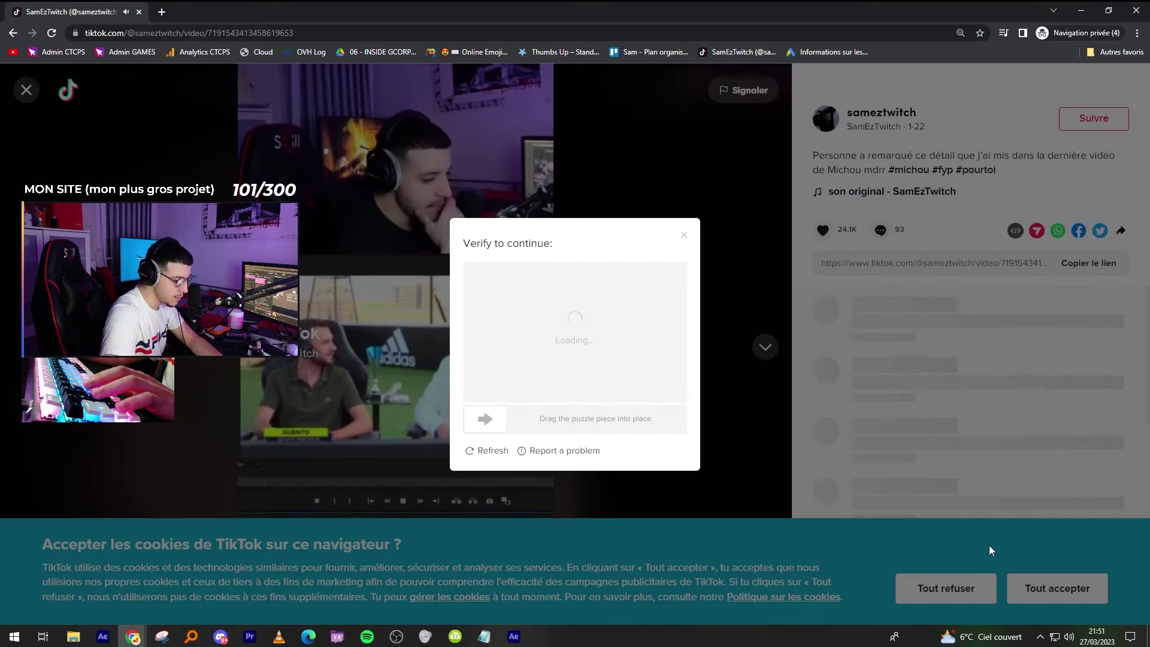
pyautogui.moveTo(485, 418); pyautogui.dragTo(548, 418)
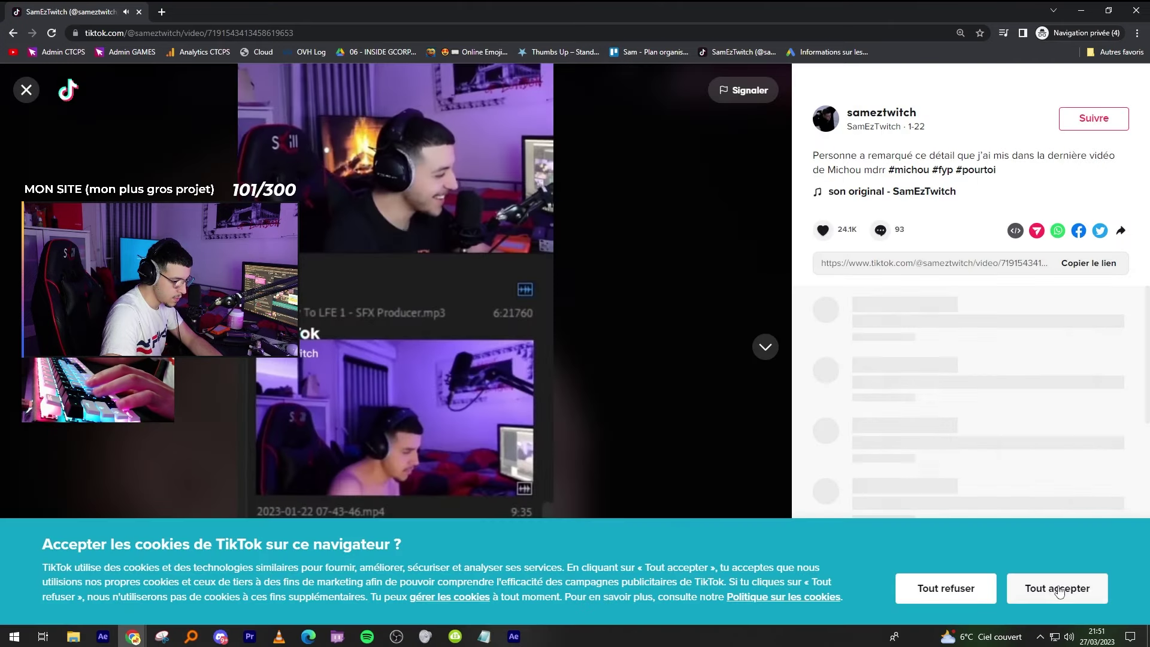
pyautogui.click(1018, 588)
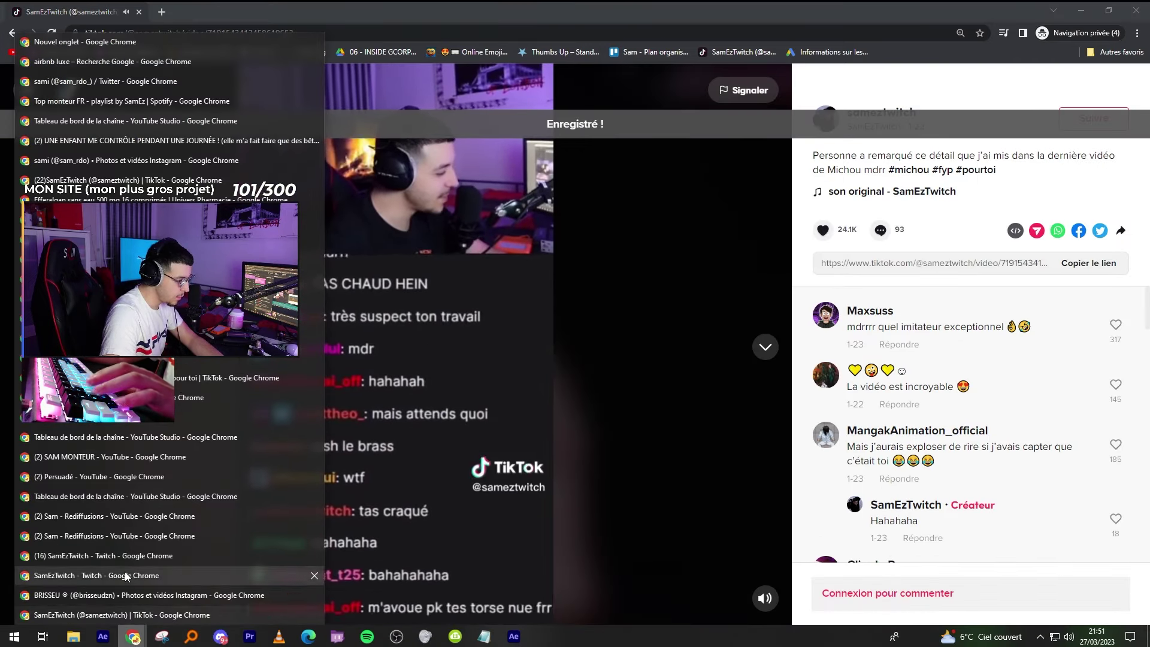
# Detach the TikTok window from full size, maximise it again and watch the video almost to its end.
pyautogui.doubleClick(490, 7)
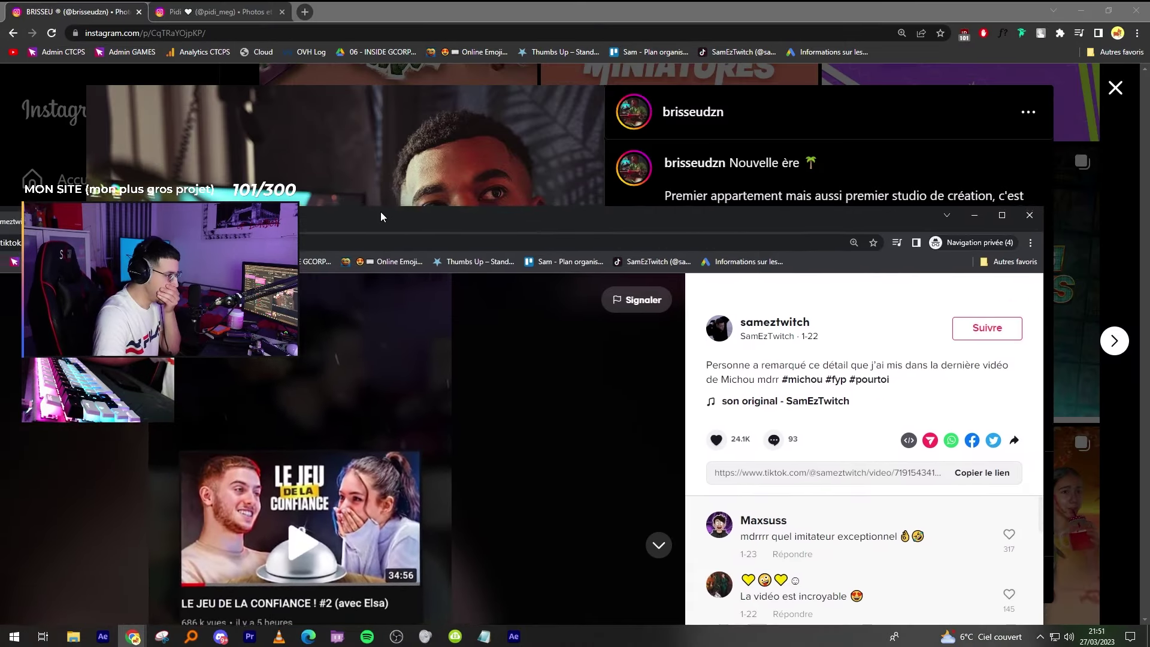
pyautogui.doubleClick(490, 7)
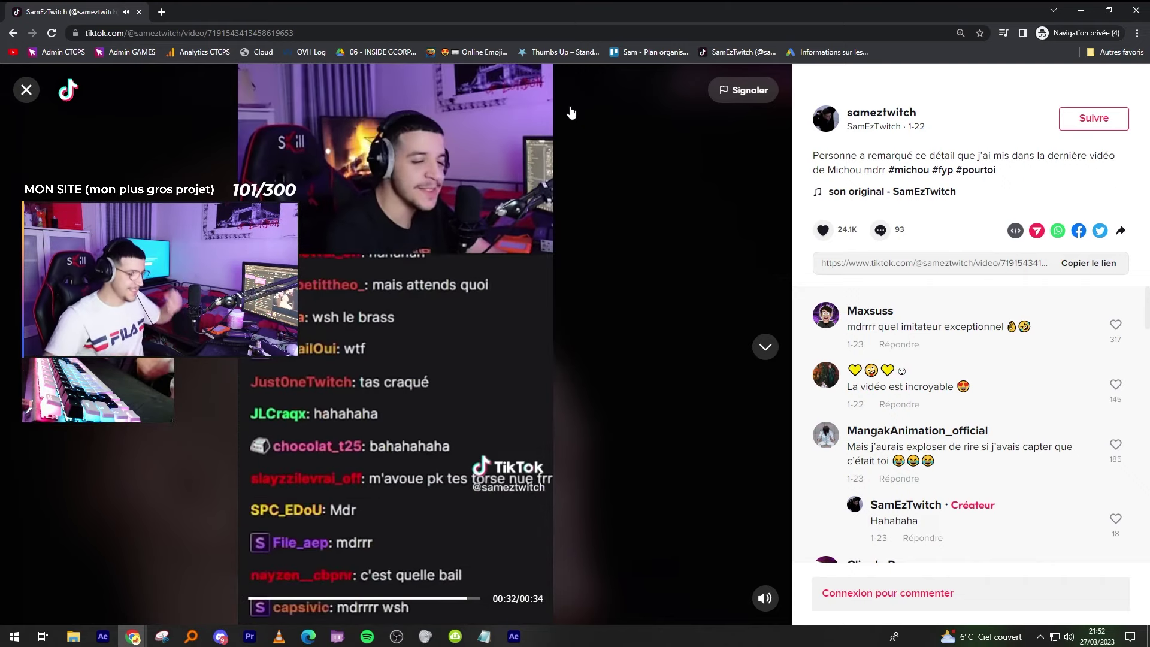
pyautogui.click(458, 363)
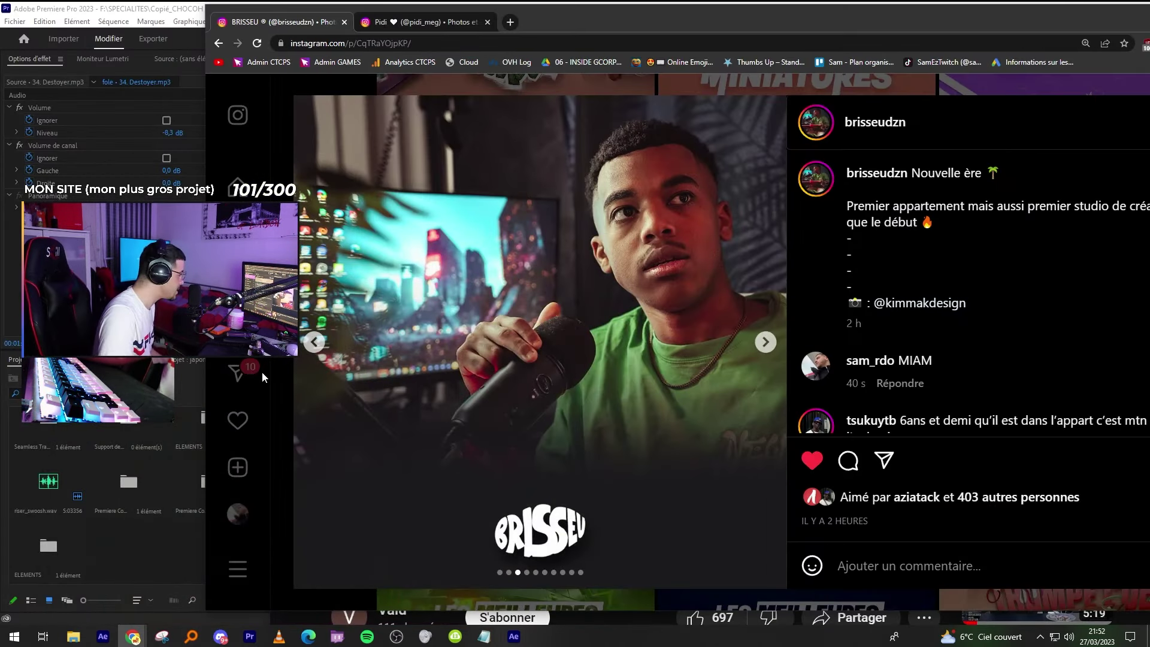
# Return to Premiere Pro and place the playhead at 1:56:16 near the start of the pink bathroom clip.
pyautogui.hotkey('alt', 'Tab')
pyautogui.click(632, 379)
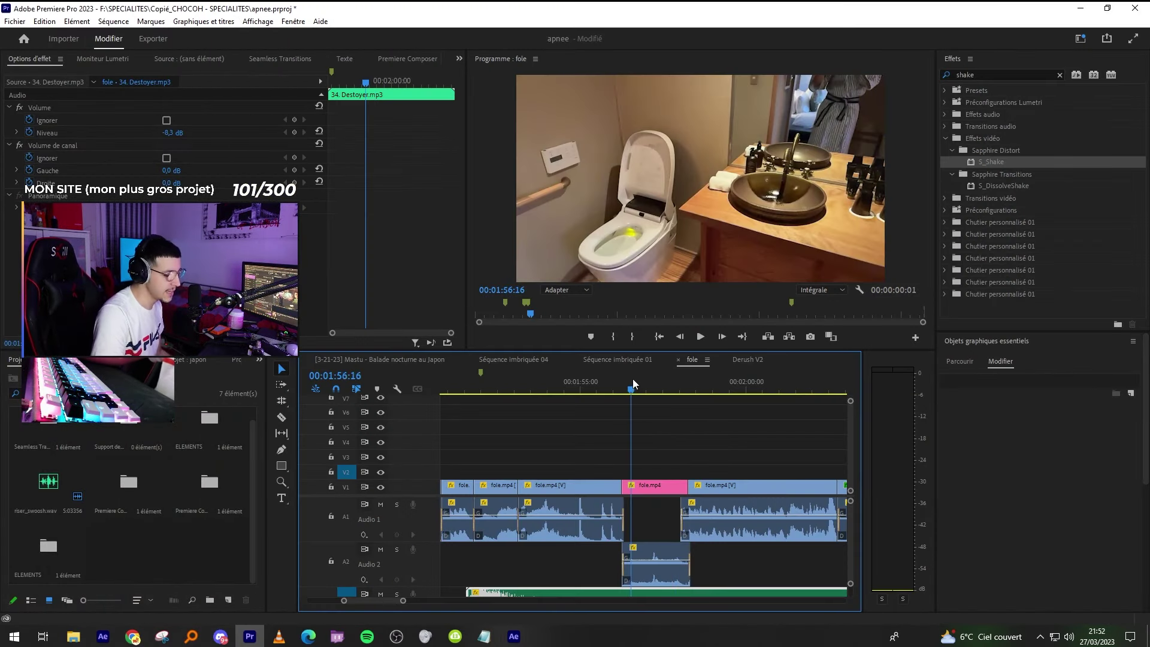
# Save the project and play the sequence from 1:51:14, where the green music clip starts, up to the pink bathroom clip.
pyautogui.click(664, 404)
pyautogui.hotkey('ctrl', 's')
pyautogui.press('\\')
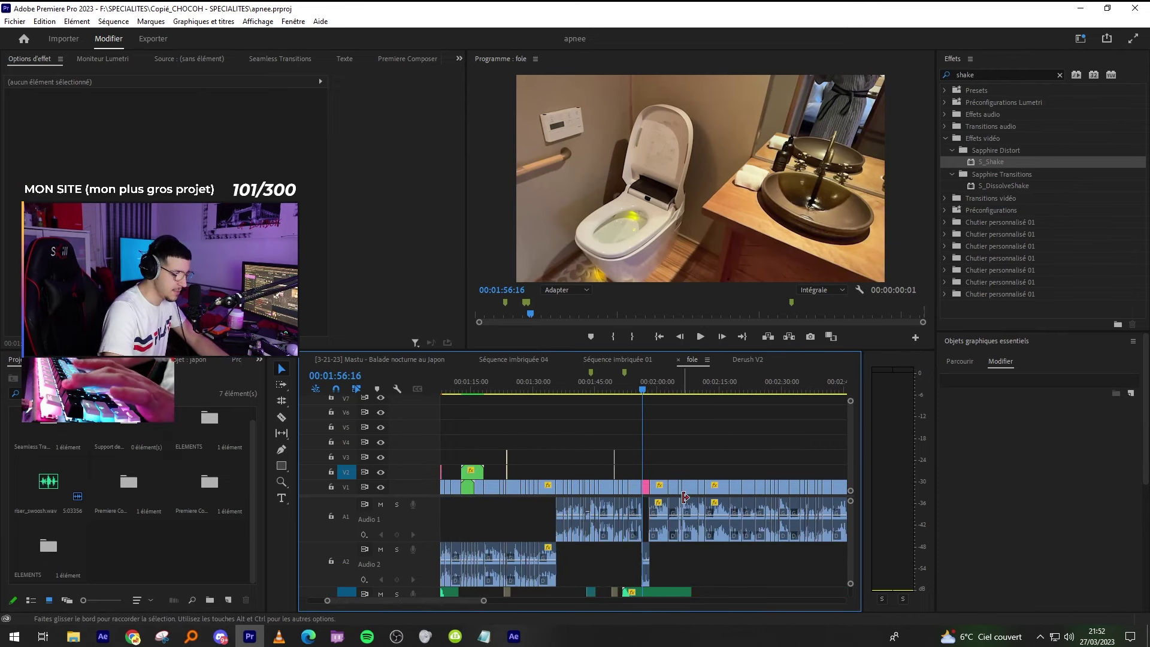
pyautogui.scroll(-3, 698, 538)
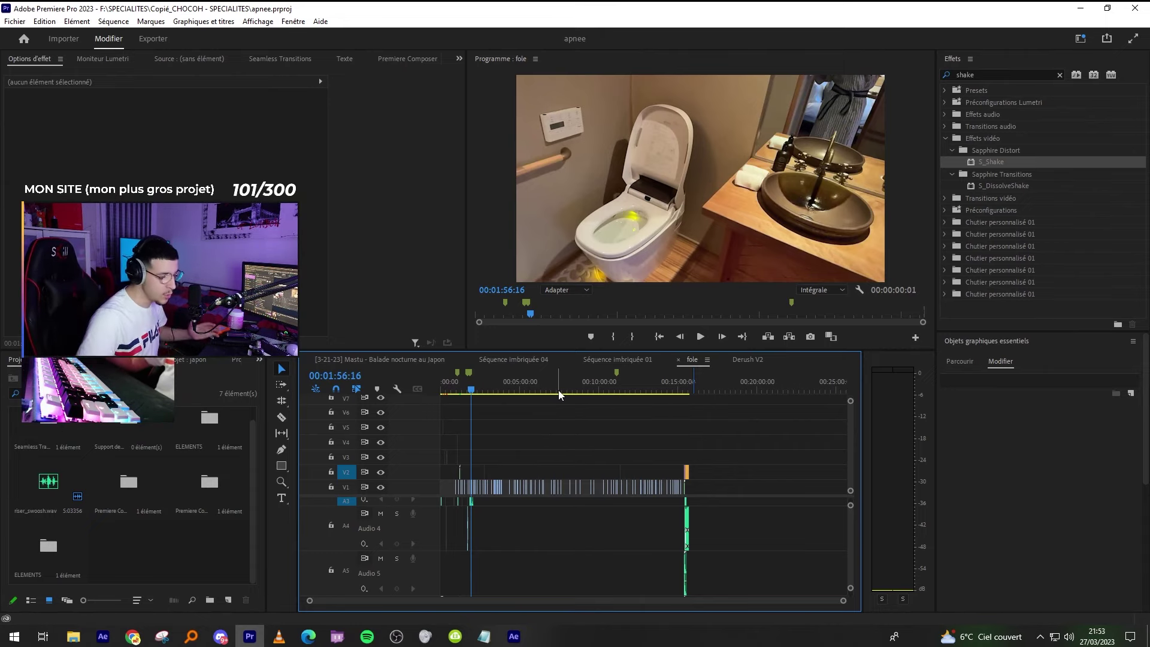
pyautogui.click(1081, 8)
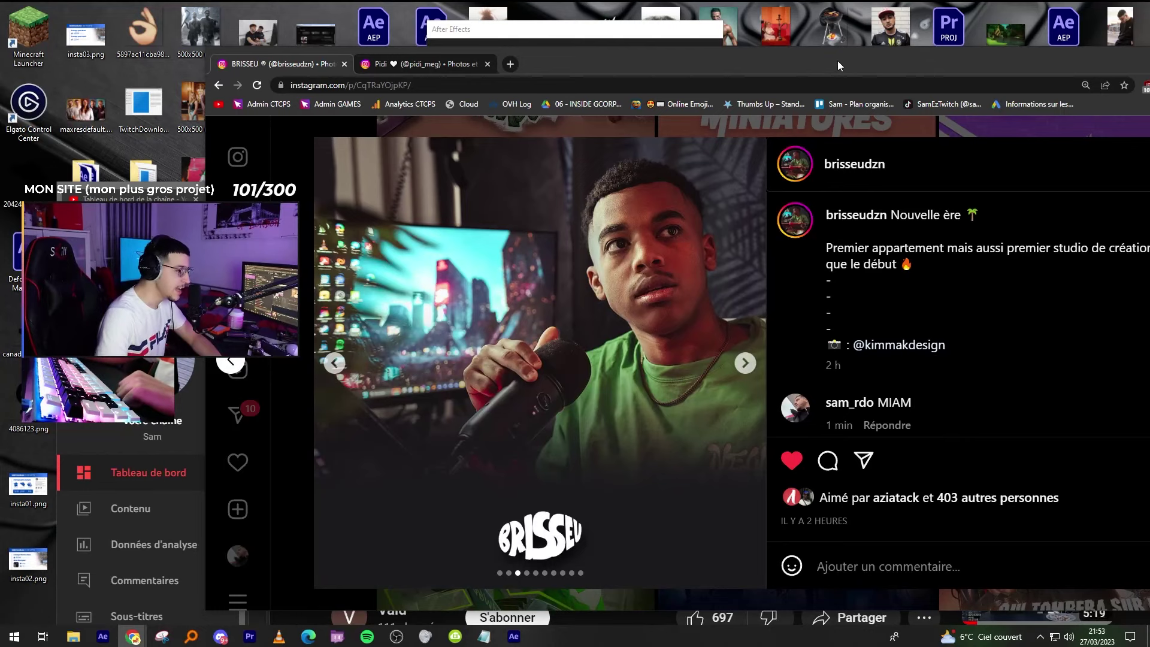
pyautogui.click(250, 636)
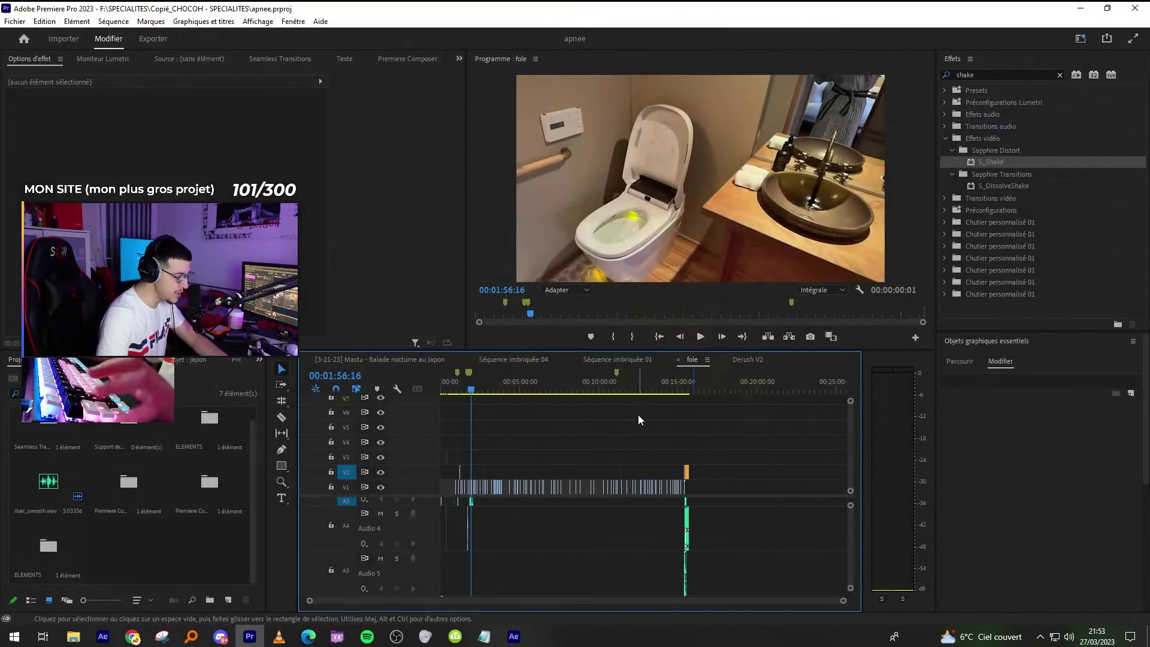
pyautogui.press('Up')
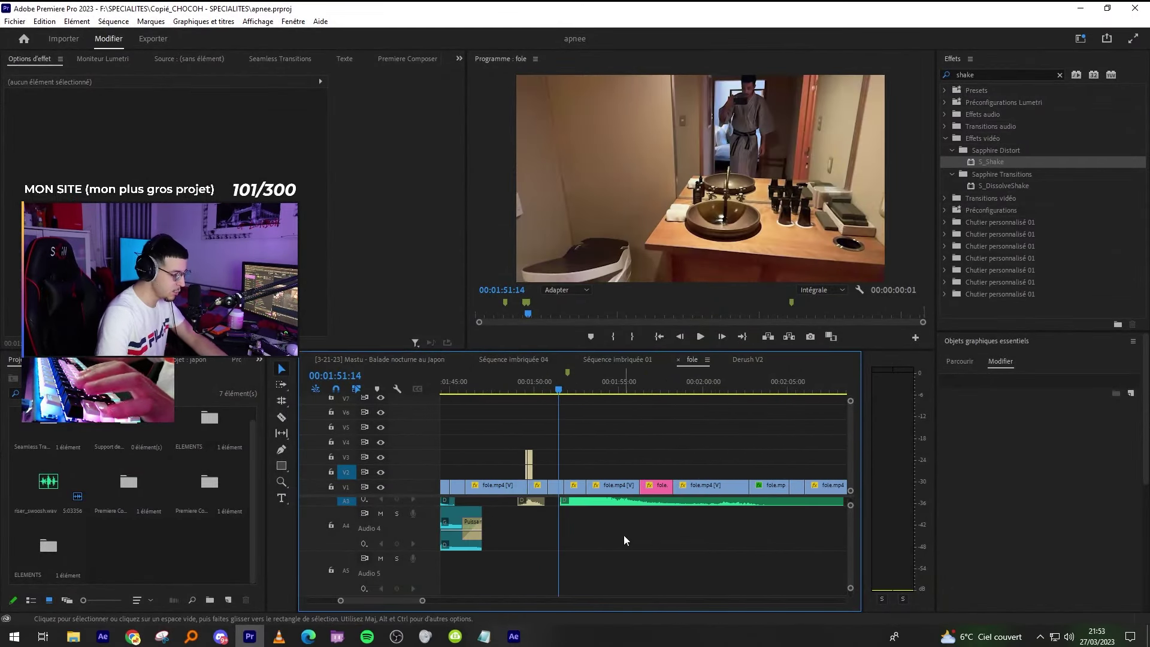
pyautogui.press('space')
pyautogui.scroll(3, 623, 537)
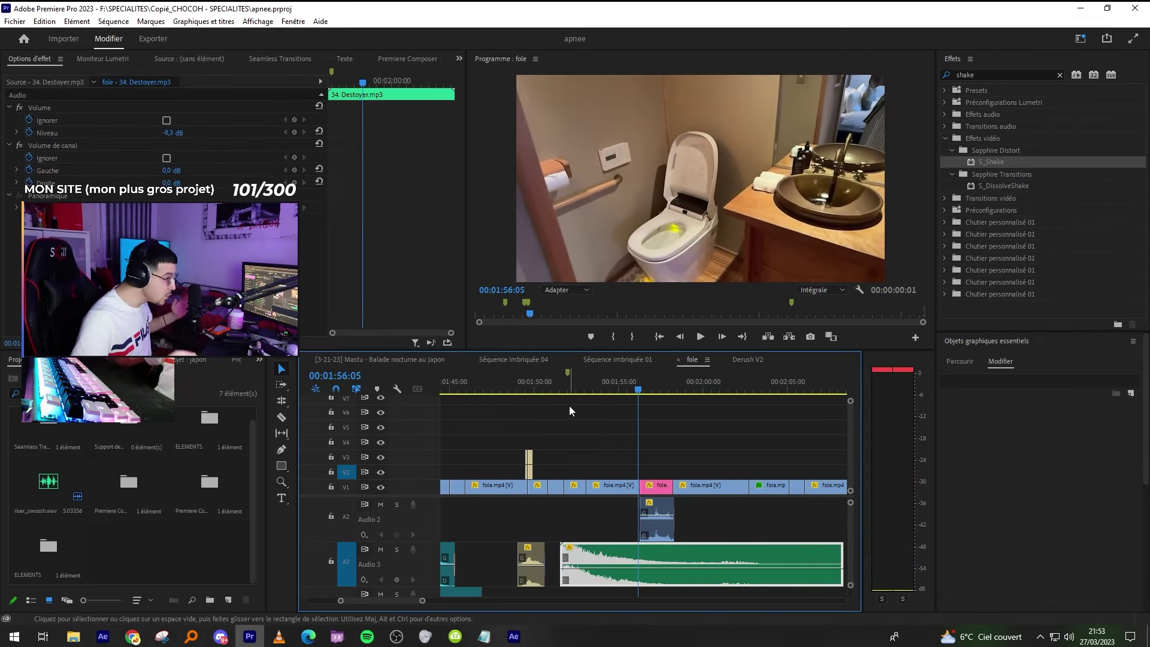
# Switch to Chrome and open the sameztwitch TikTok profile in a new tab.
pyautogui.hotkey('alt', 'Tab')
pyautogui.click(508, 64)
pyautogui.doubleClick(665, 63)
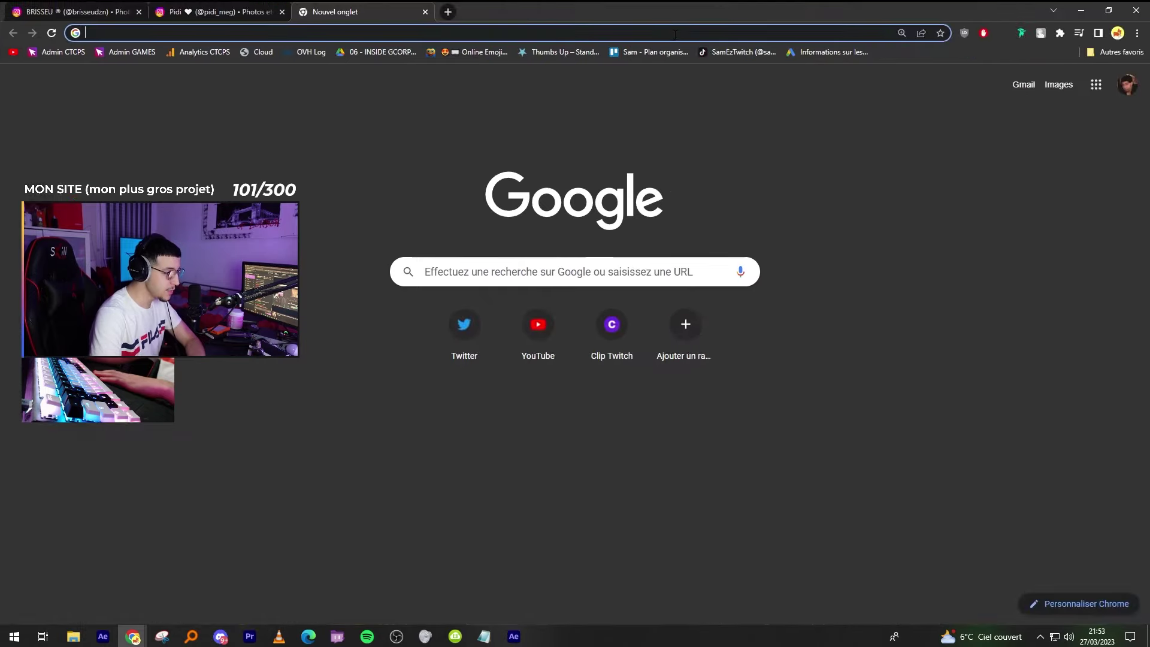
pyautogui.write('sameztwitcv')
pyautogui.press('BackSpace')
pyautogui.write('h')
pyautogui.click(665, 78)
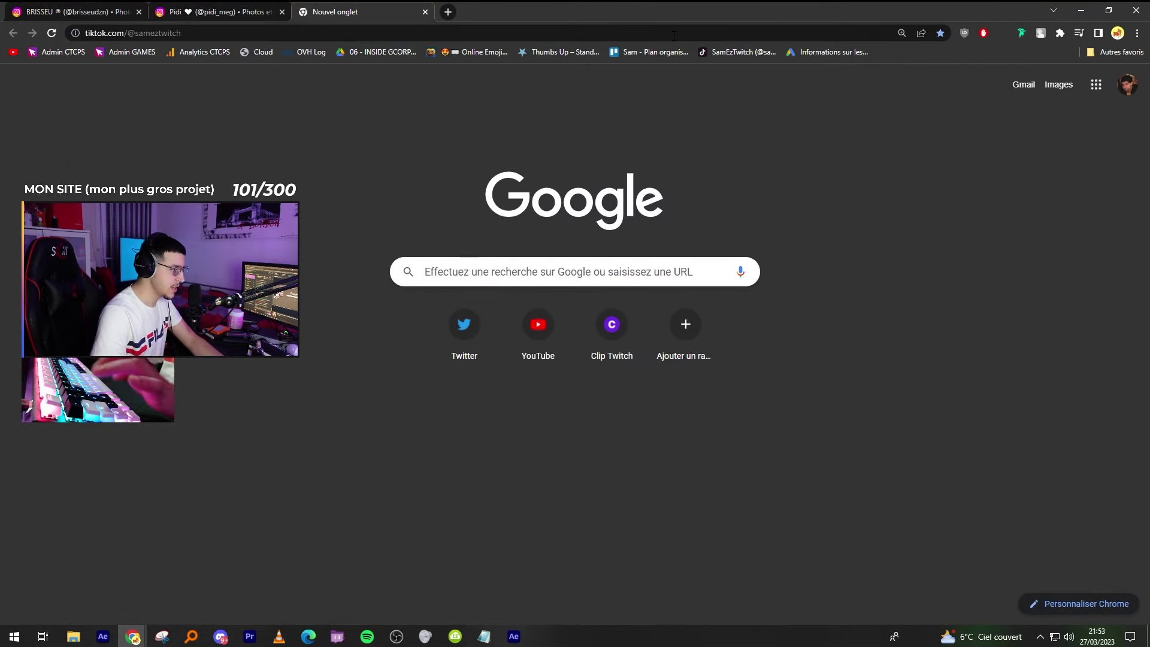
# View the live SamEzTwitch stream and its chat in the private window, and go back to the TikTok profile.
pyautogui.click(132, 636)
pyautogui.hotkey('alt', 'Tab')
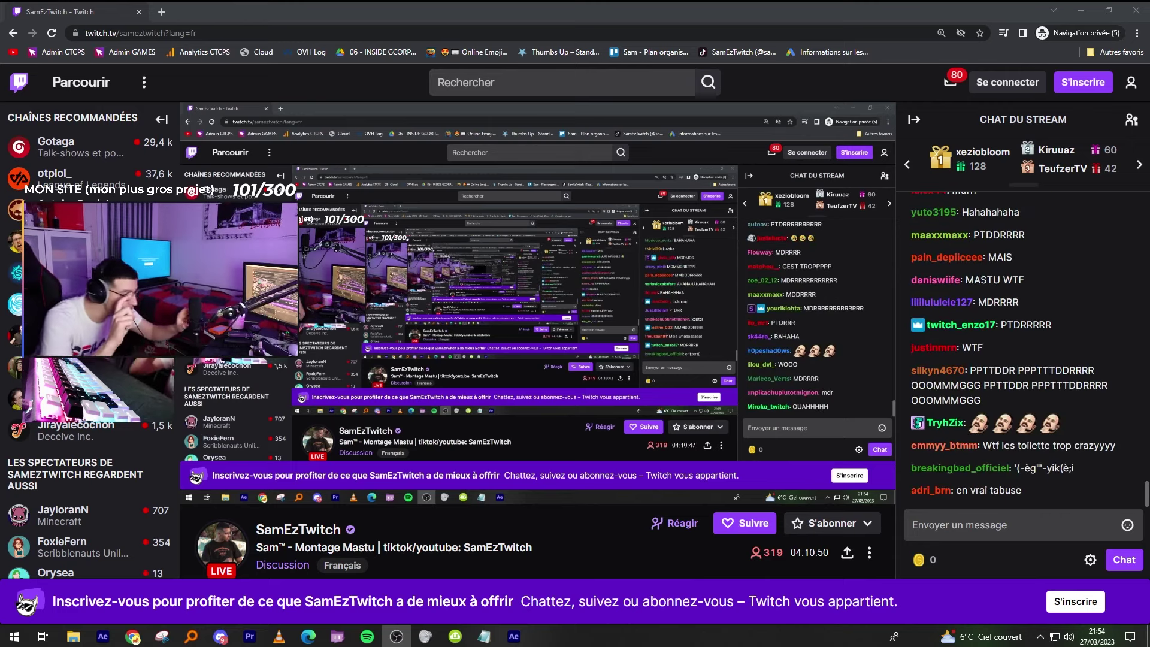
pyautogui.hotkey('alt', 'Tab')
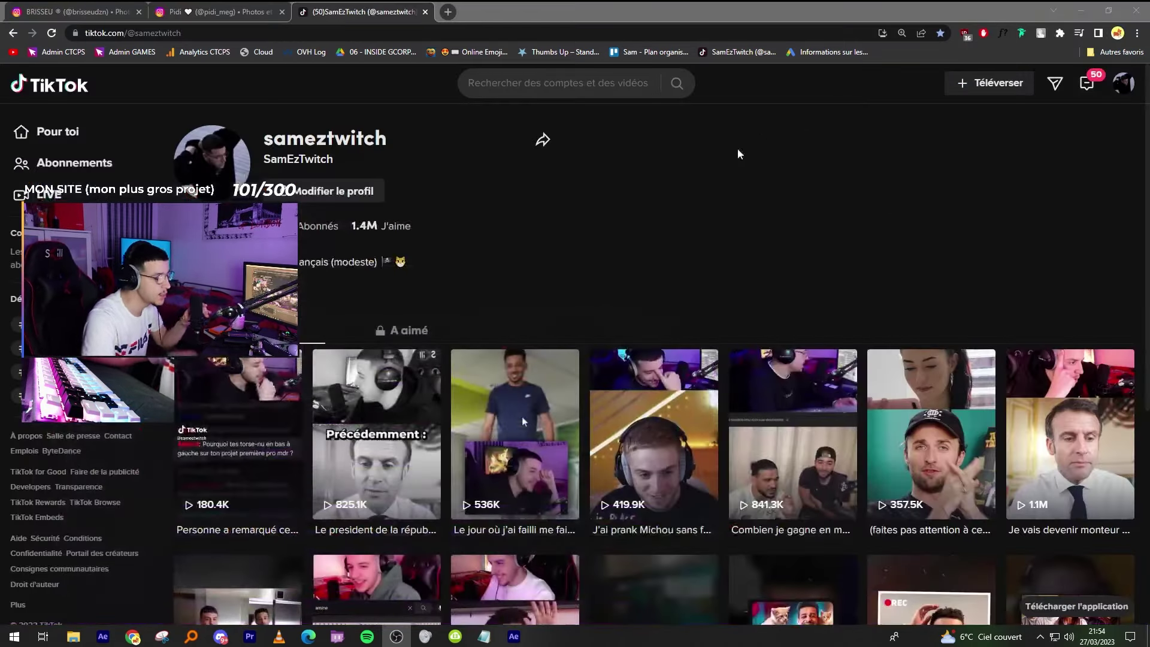
pyautogui.moveTo(546, 9); pyautogui.dragTo(644, 1)
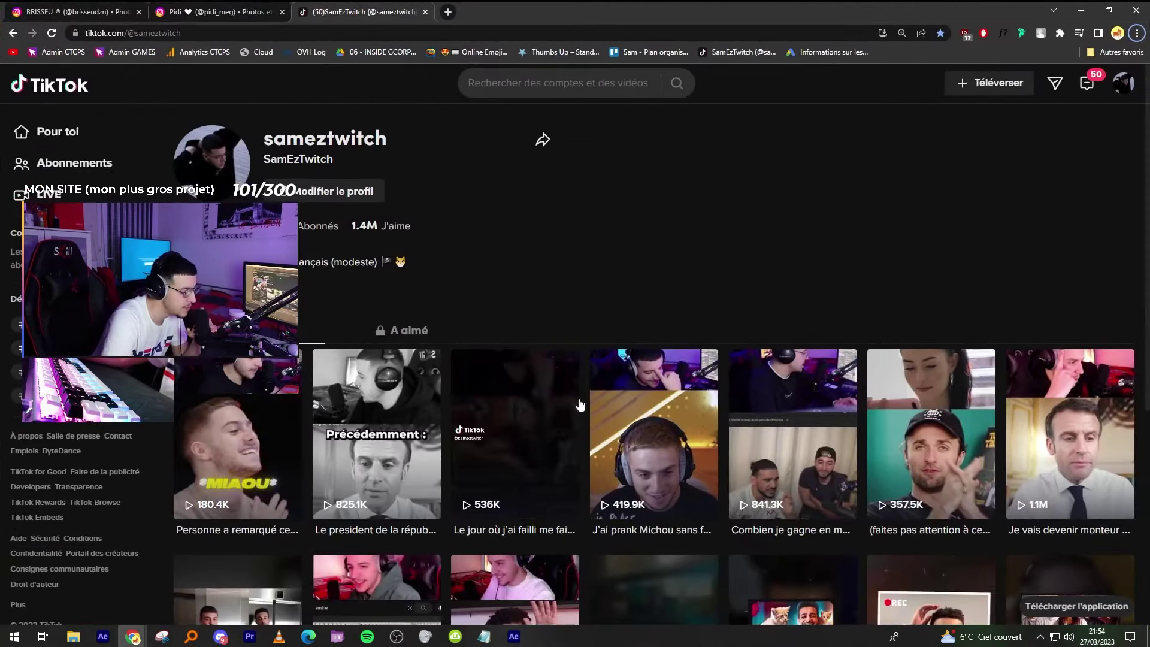
# Switch to Premiere Pro and play the start of the pink bathroom clip up to 1:56:18.
pyautogui.hotkey('alt', 'Tab')
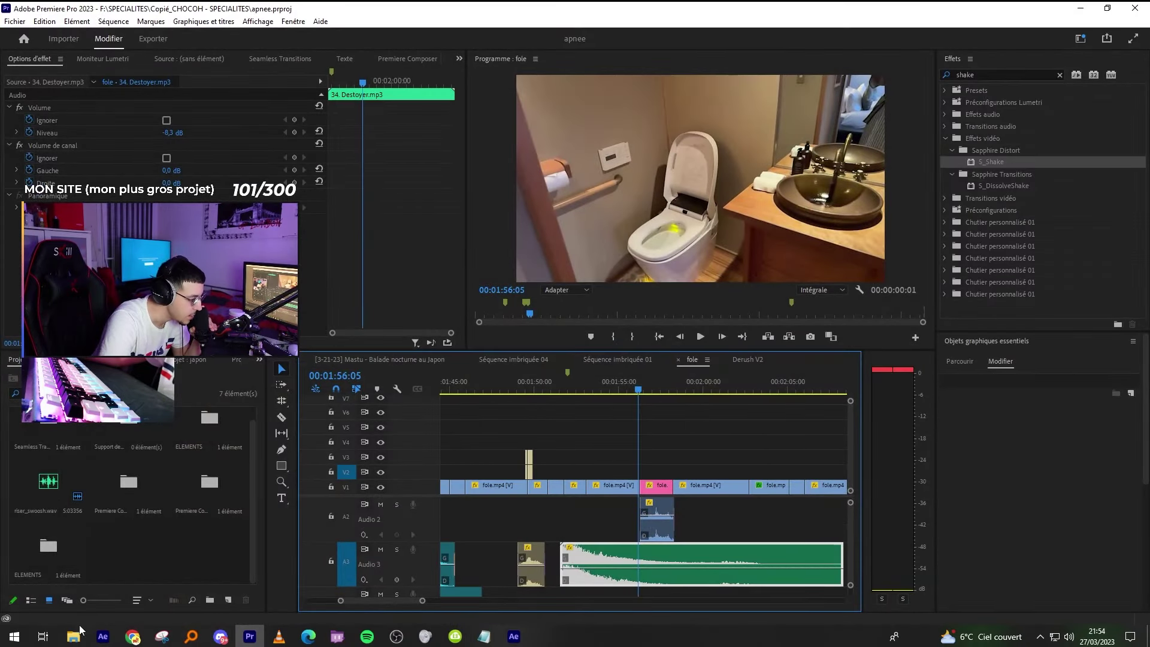
pyautogui.moveTo(75, 638)
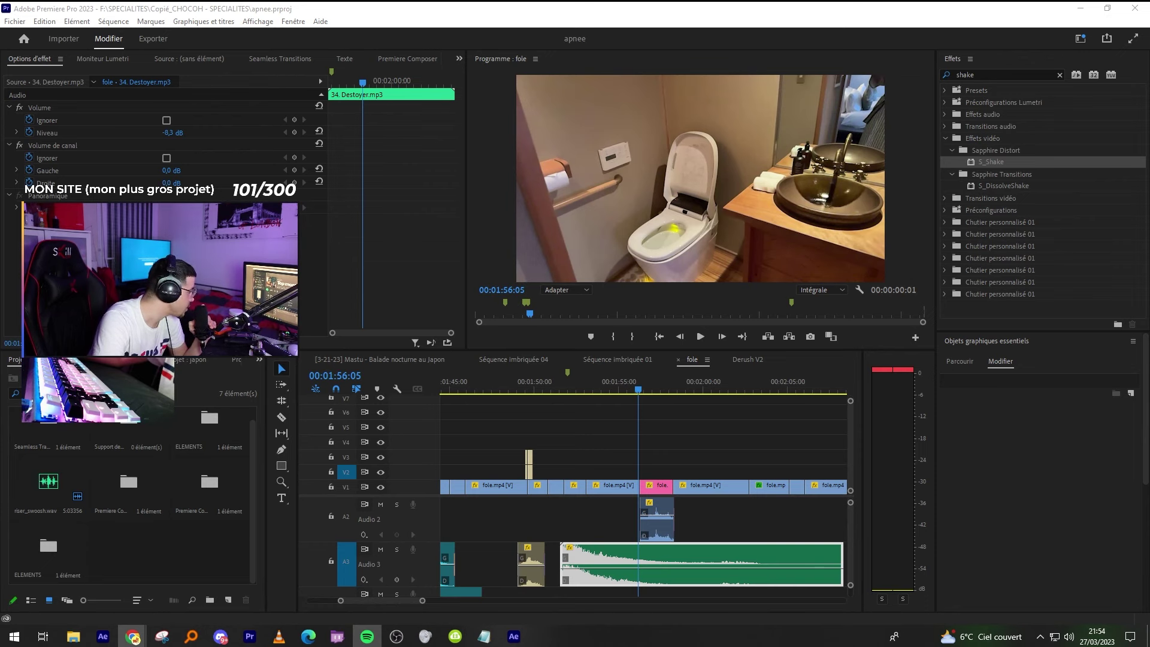
pyautogui.click(696, 437)
pyautogui.press('-')
pyautogui.press('space')
pyautogui.press('=')
pyautogui.press('=')
pyautogui.press('space')
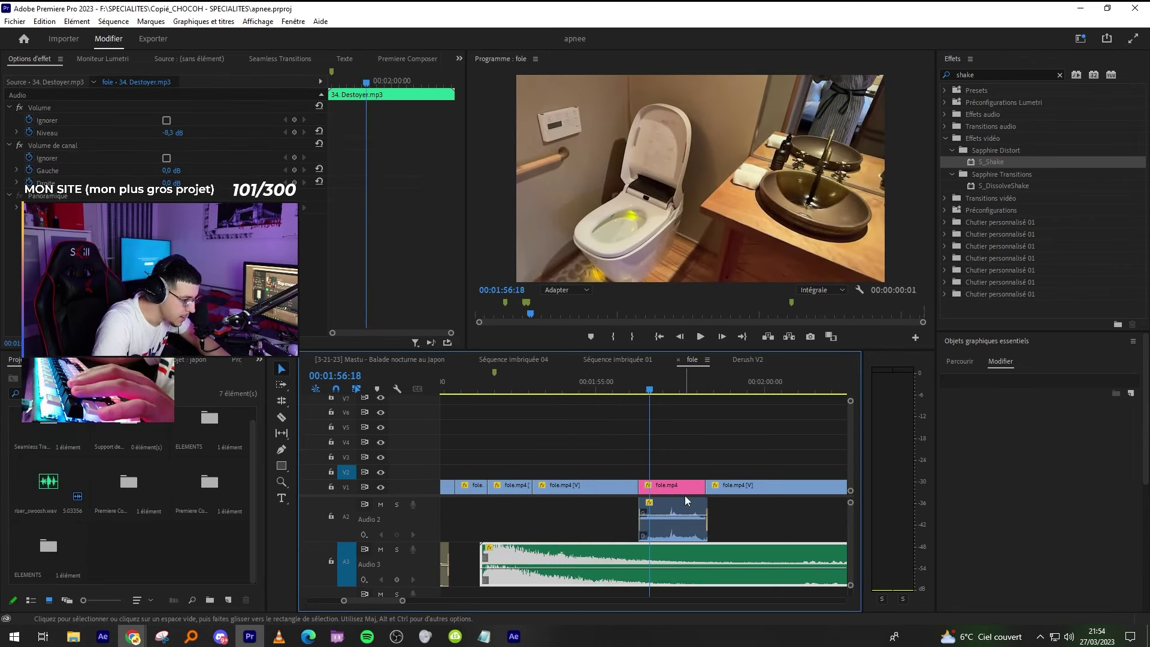
# Add a sequence marker at 1:56:18 above the pink bathroom clip.
pyautogui.click(704, 443)
pyautogui.press('-')
pyautogui.press('-')
pyautogui.press('m')
pyautogui.press('-')
pyautogui.press('-')
pyautogui.press('-')
pyautogui.press('-')
pyautogui.press('-')
pyautogui.hotkey('alt', 'Tab')
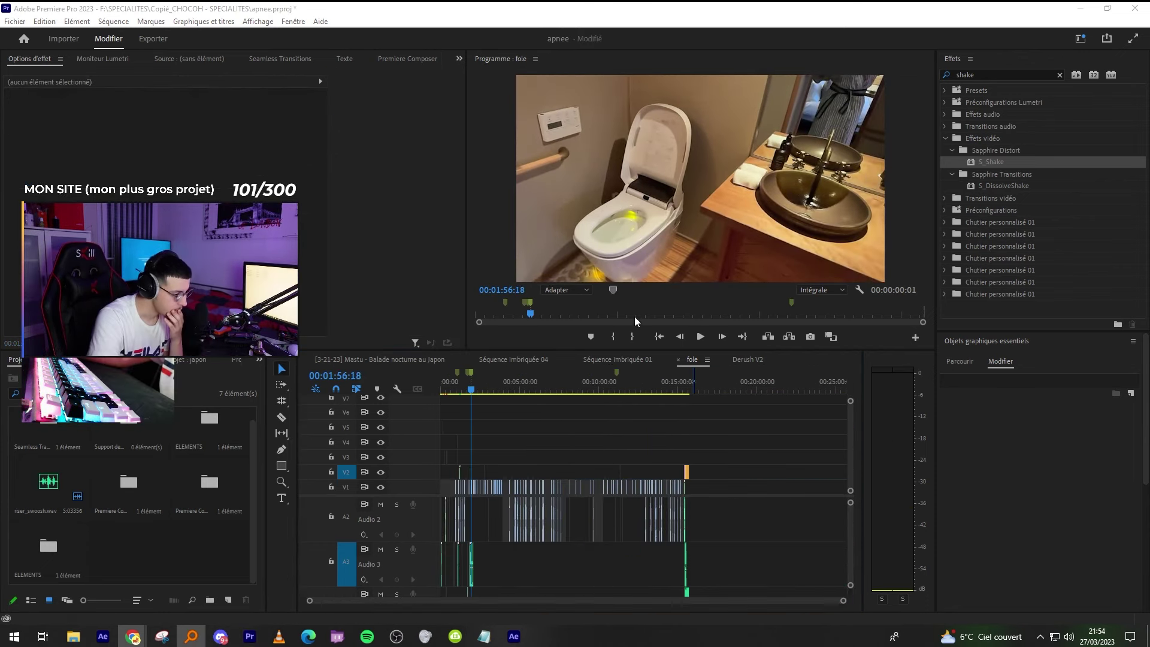
pyautogui.click(627, 446)
pyautogui.press('=')
pyautogui.press('=')
pyautogui.press('=')
pyautogui.press('=')
pyautogui.press('=')
pyautogui.moveTo(133, 617); pyautogui.dragTo(757, 455)
pyautogui.press('-')
pyautogui.press('-')
pyautogui.press('-')
pyautogui.press('=')
pyautogui.press('=')
pyautogui.press('Delete')
pyautogui.click(744, 389)
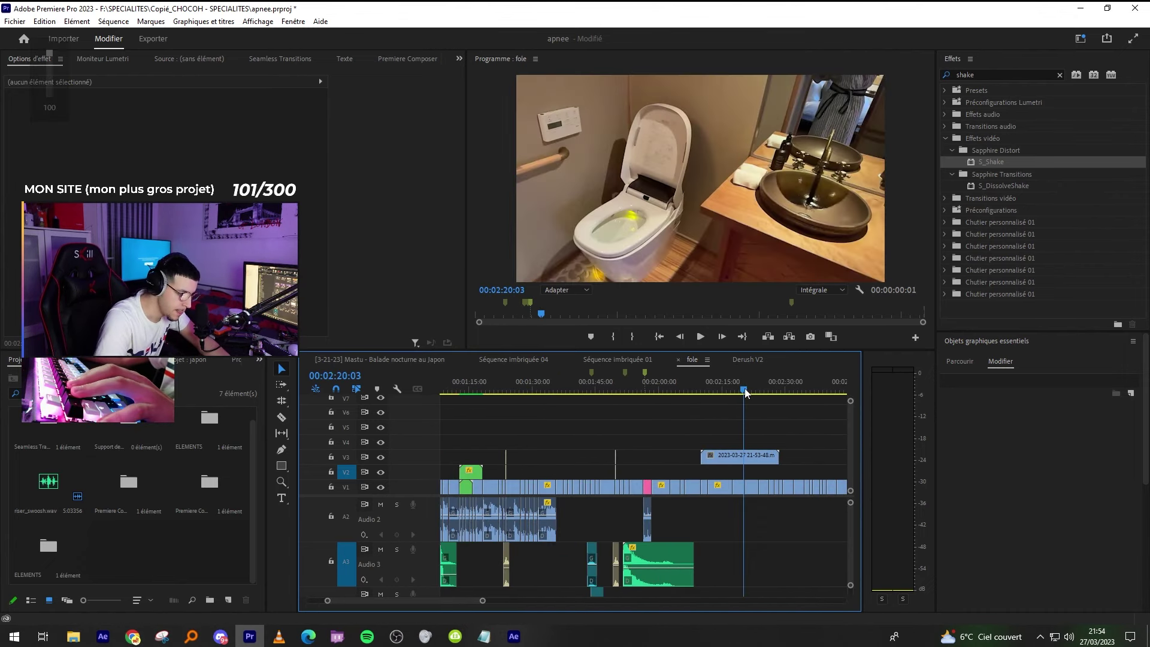
# Crop the recording to its chat messages with Recadrage, scale it to 173,8 and position it at 220,1 / 455,7.
pyautogui.press('-')
pyautogui.press('=')
pyautogui.hotkey('alt', 'Tab')
pyautogui.hotkey('alt', 'Tab')
pyautogui.hotkey('alt', 'Tab')
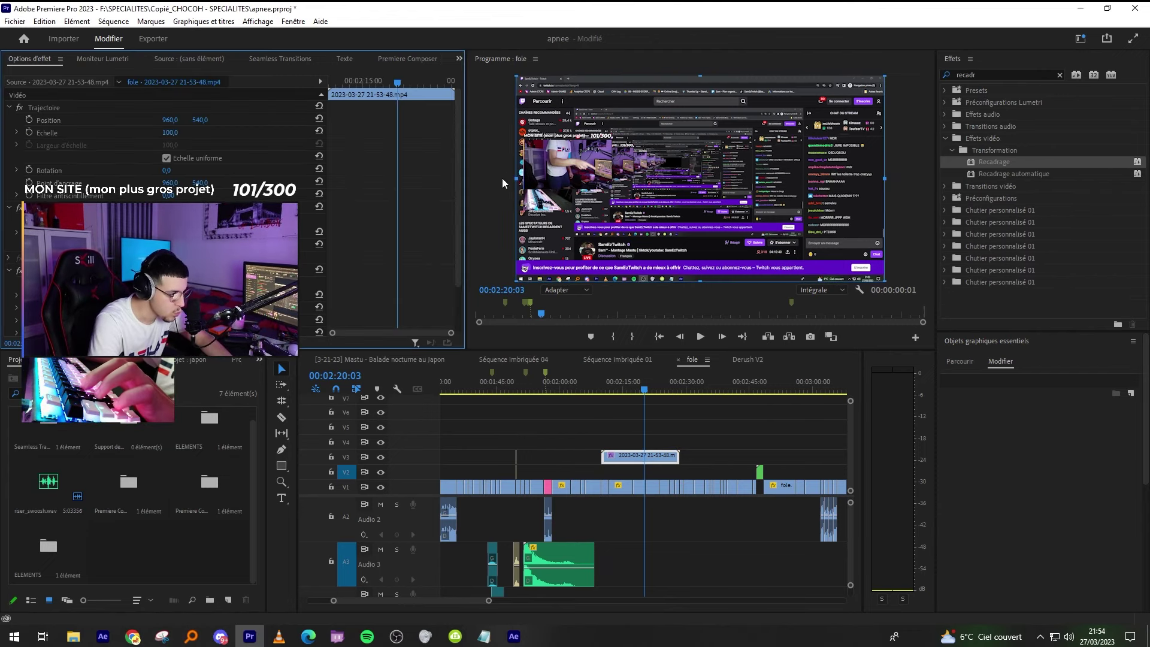
pyautogui.moveTo(517, 178); pyautogui.dragTo(807, 176)
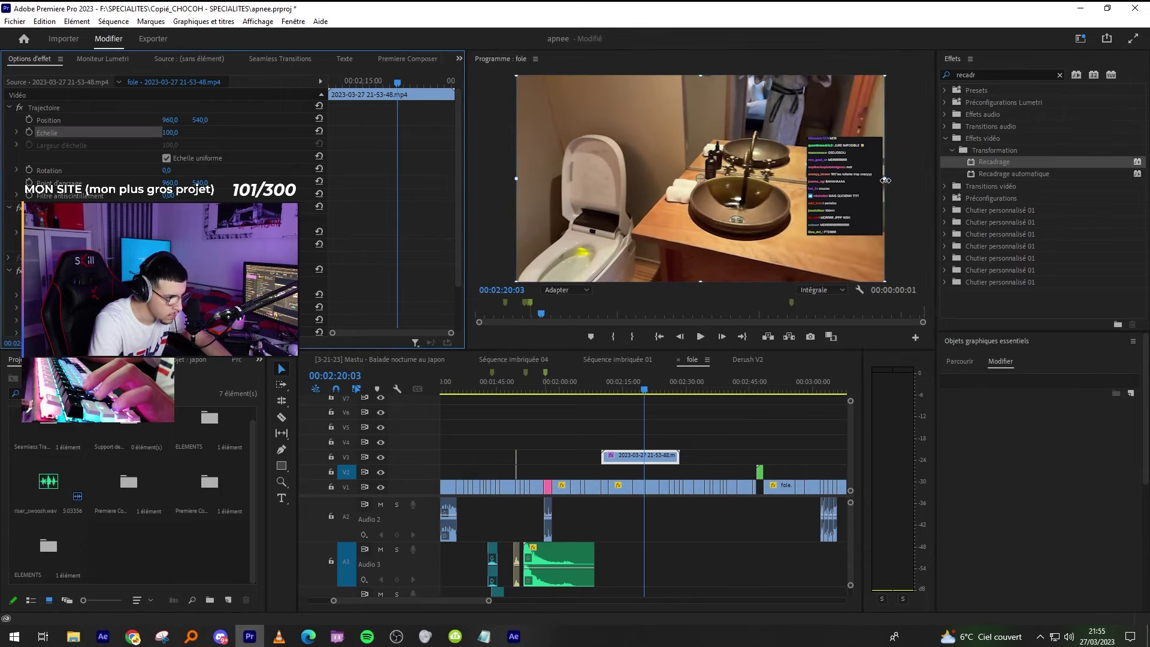
pyautogui.moveTo(885, 180); pyautogui.dragTo(761, 165)
pyautogui.click(989, 90)
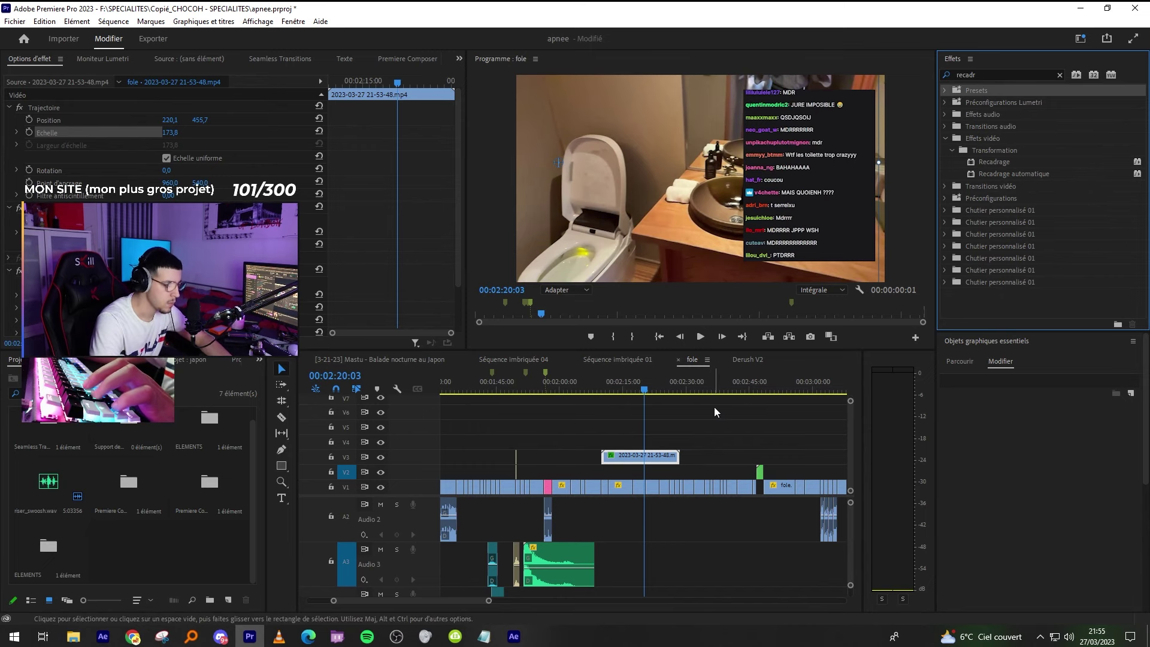
# Try a playback speed of 300 % on the chat recording and preview it.
pyautogui.rightClick(632, 456)
pyautogui.click(705, 373)
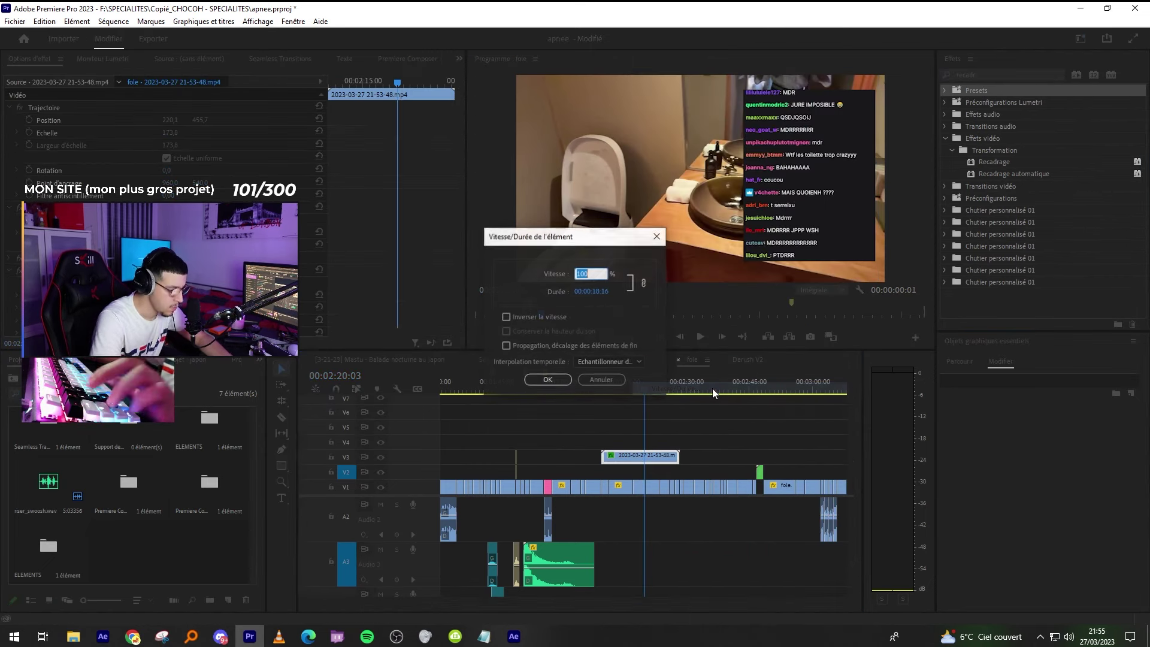
pyautogui.write('300')
pyautogui.press('Return')
pyautogui.press('space')
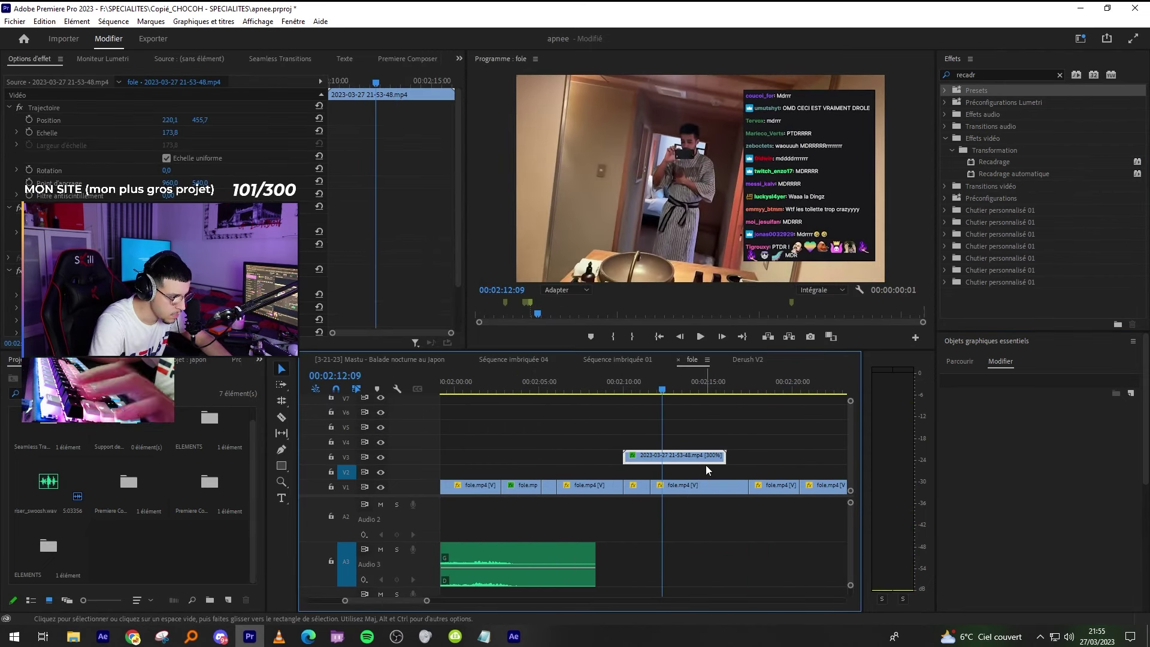
# Set the chat recording's speed to 140 % and play it over the footage.
pyautogui.rightClick(706, 460)
pyautogui.click(779, 402)
pyautogui.write('&')
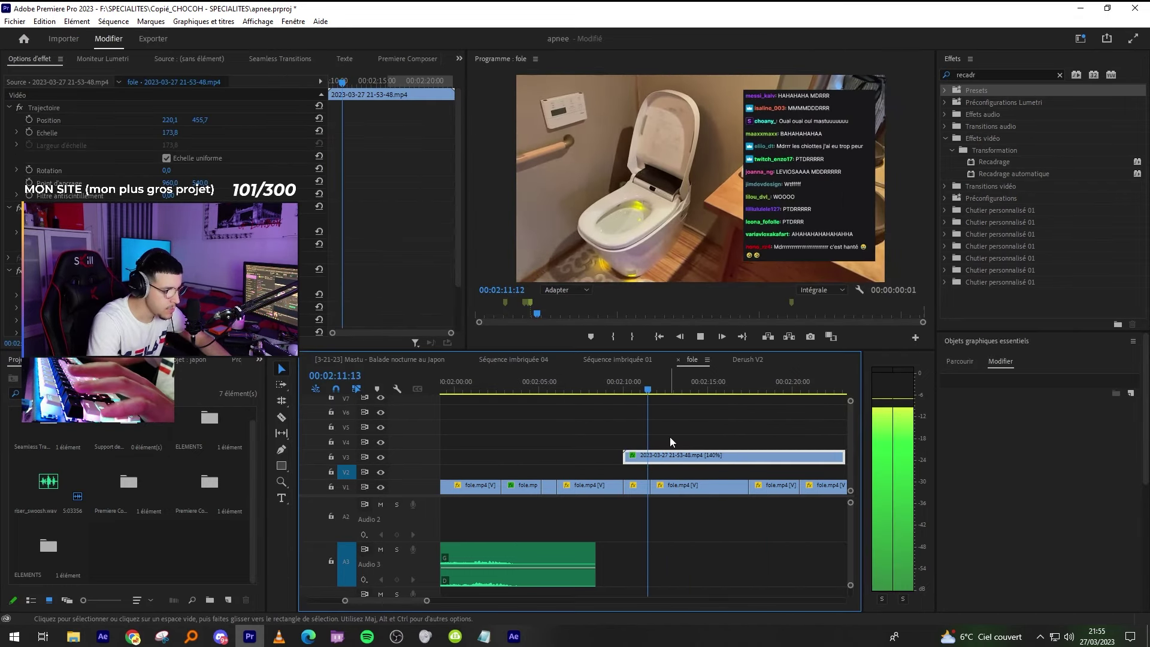
pyautogui.press('-')
pyautogui.press('-')
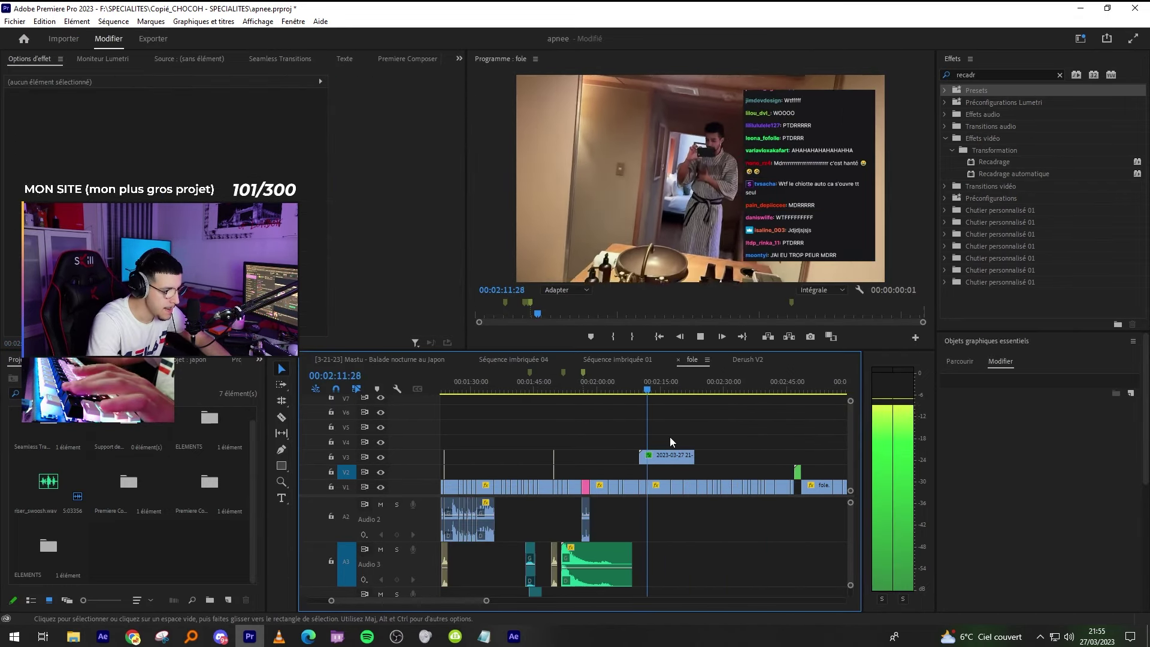
pyautogui.press('=')
pyautogui.press('=')
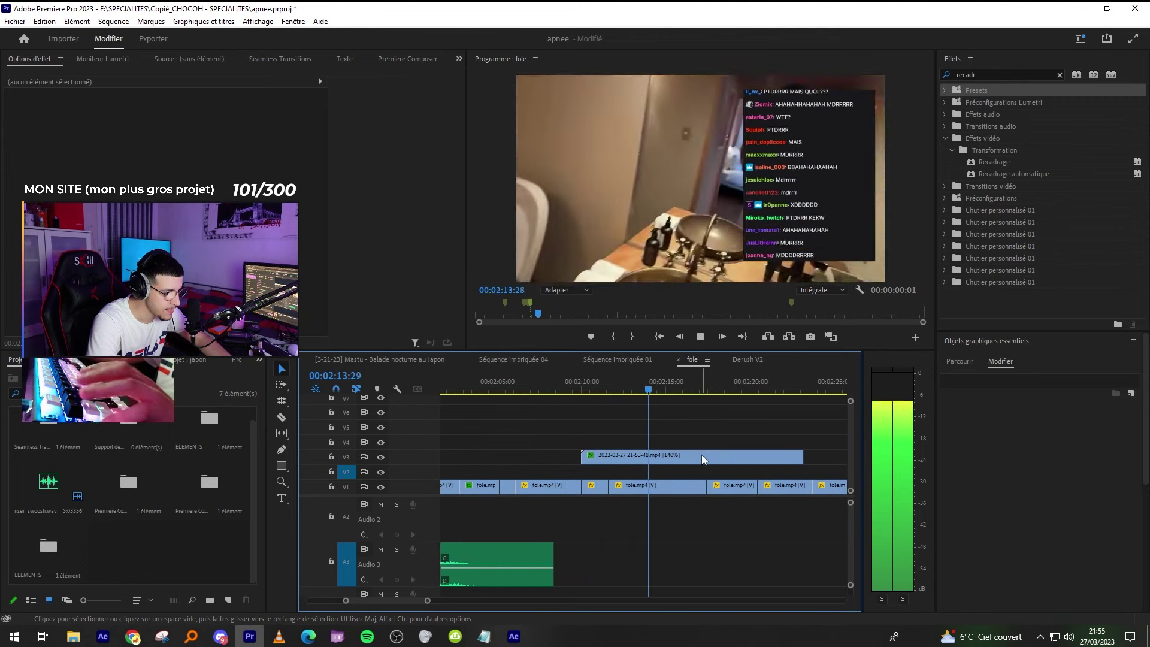
# Cut the chat recording at about 2:15 and delete the part after the cut.
pyautogui.press('c')
pyautogui.press('space')
pyautogui.click(674, 458)
pyautogui.press('v')
pyautogui.click(695, 457)
pyautogui.press('Delete')
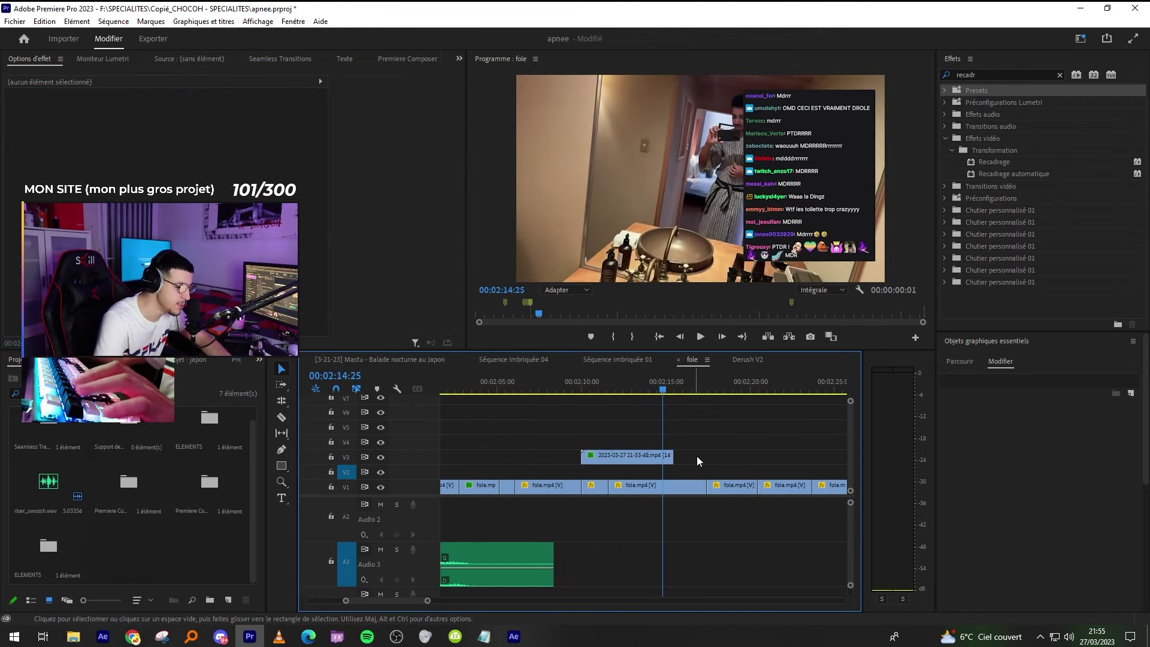
# Move the shortened chat clip back on V3 so it starts together with the pink bathroom clip.
pyautogui.press('-')
pyautogui.press('-')
pyautogui.moveTo(641, 455); pyautogui.dragTo(598, 454)
pyautogui.moveTo(573, 387); pyautogui.dragTo(576, 387)
pyautogui.press('=')
pyautogui.press('=')
pyautogui.press('d')
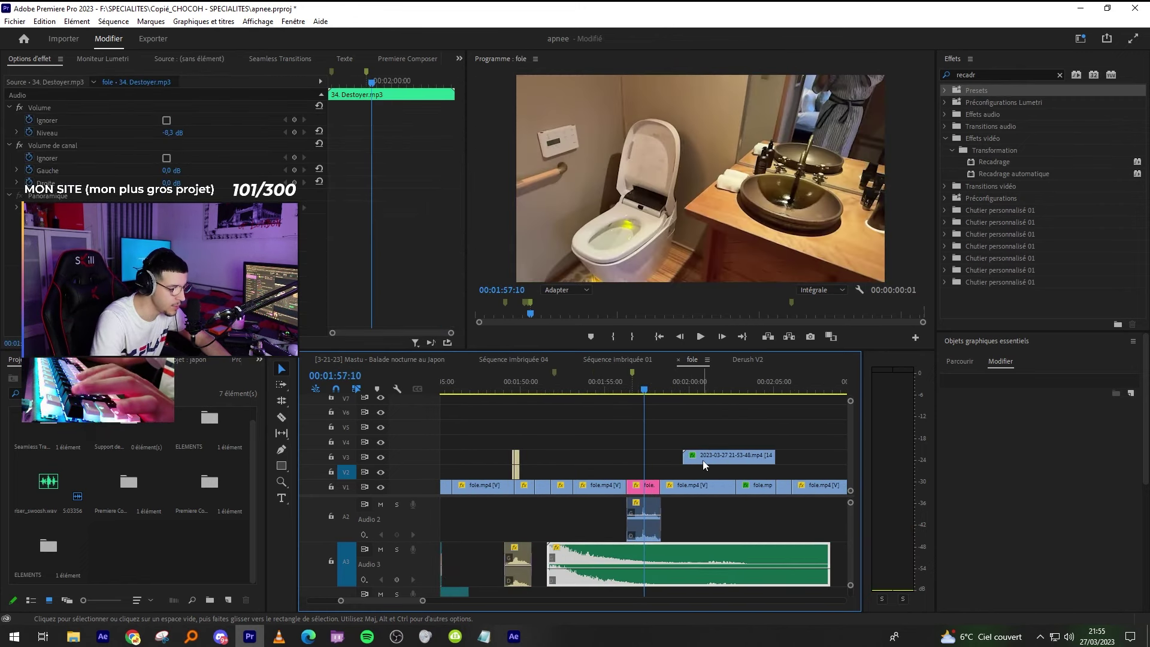
pyautogui.moveTo(707, 460); pyautogui.dragTo(657, 461)
pyautogui.moveTo(666, 460); pyautogui.dragTo(662, 462)
# Apply the Ombre portée effect to the chat clip and play it from the start of the pink clip.
pyautogui.click(999, 75)
pyautogui.write('OMBRE PORT')
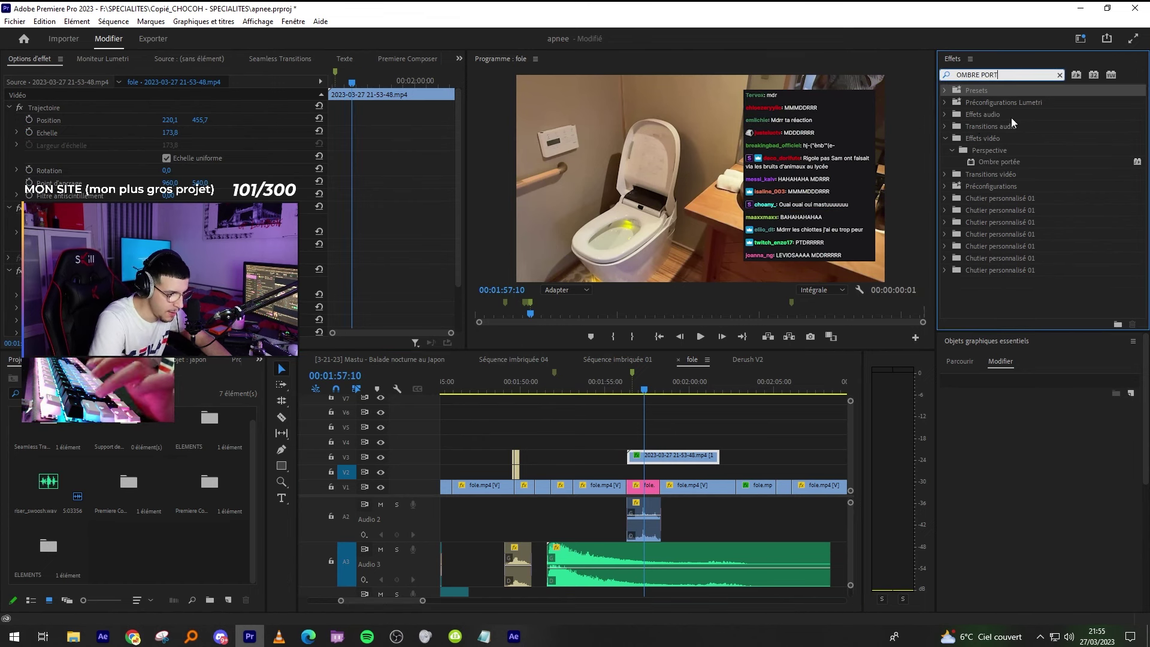
pyautogui.moveTo(999, 161); pyautogui.dragTo(343, 270)
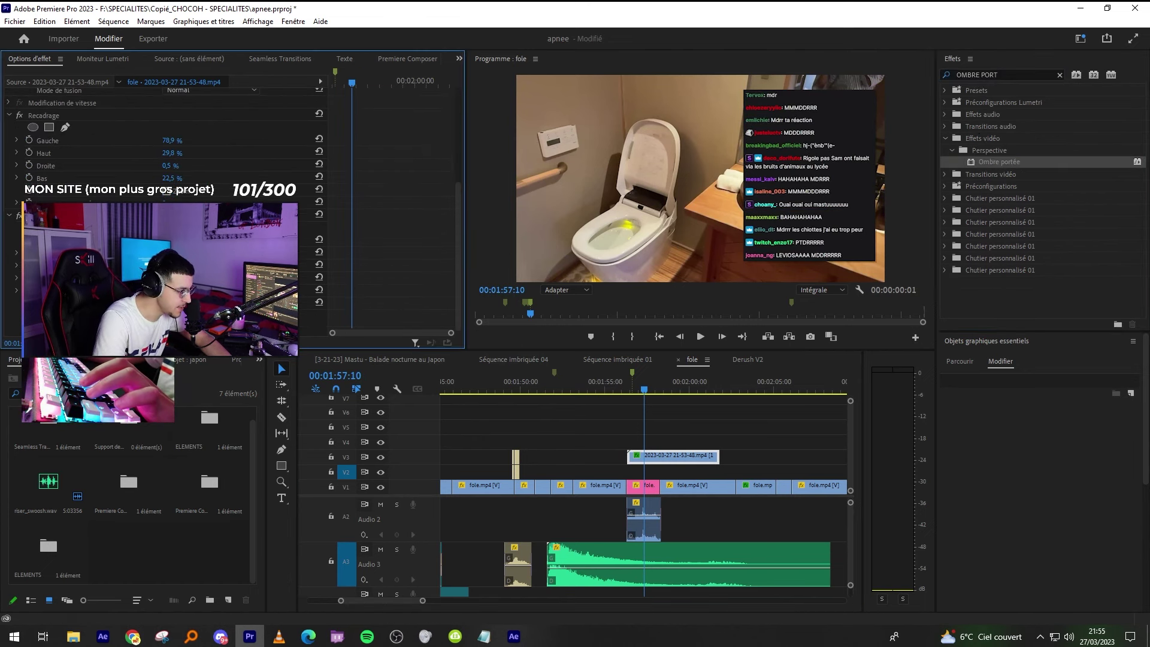
pyautogui.click(628, 383)
pyautogui.press('space')
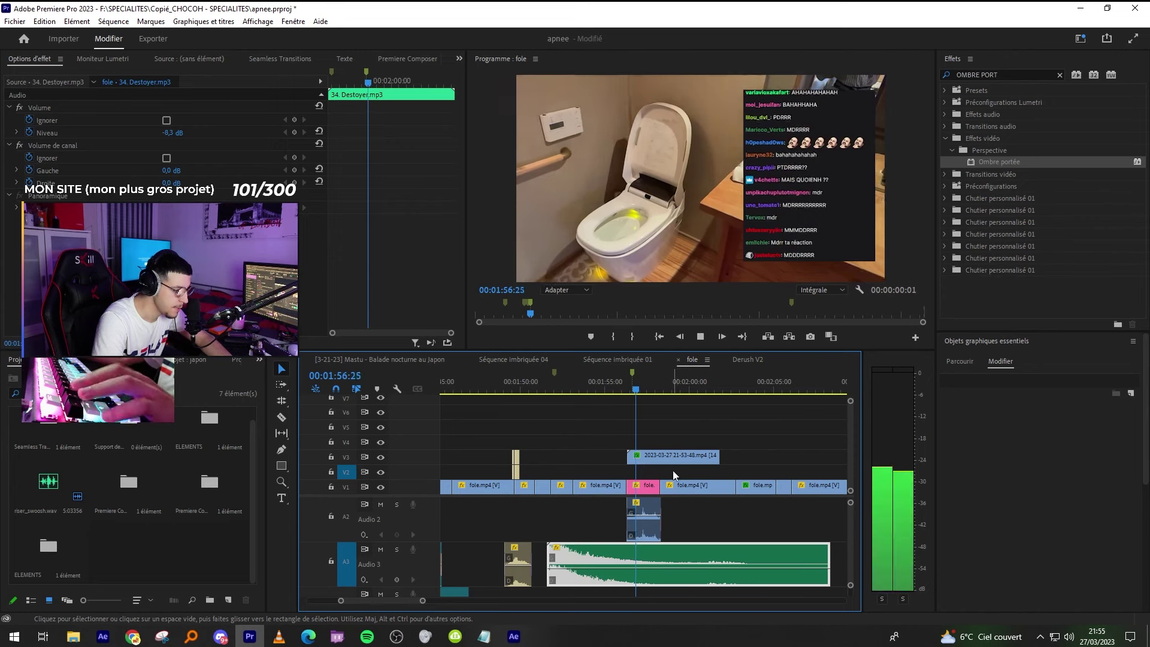
# Trim the chat clip to the pink clip's end, nest it on V2 and keyframe its Position for a slide-in ending at 960,0 / 540,0.
pyautogui.press('=')
pyautogui.moveTo(810, 457); pyautogui.dragTo(693, 457)
pyautogui.press('=')
pyautogui.click(623, 466)
pyautogui.click(623, 465)
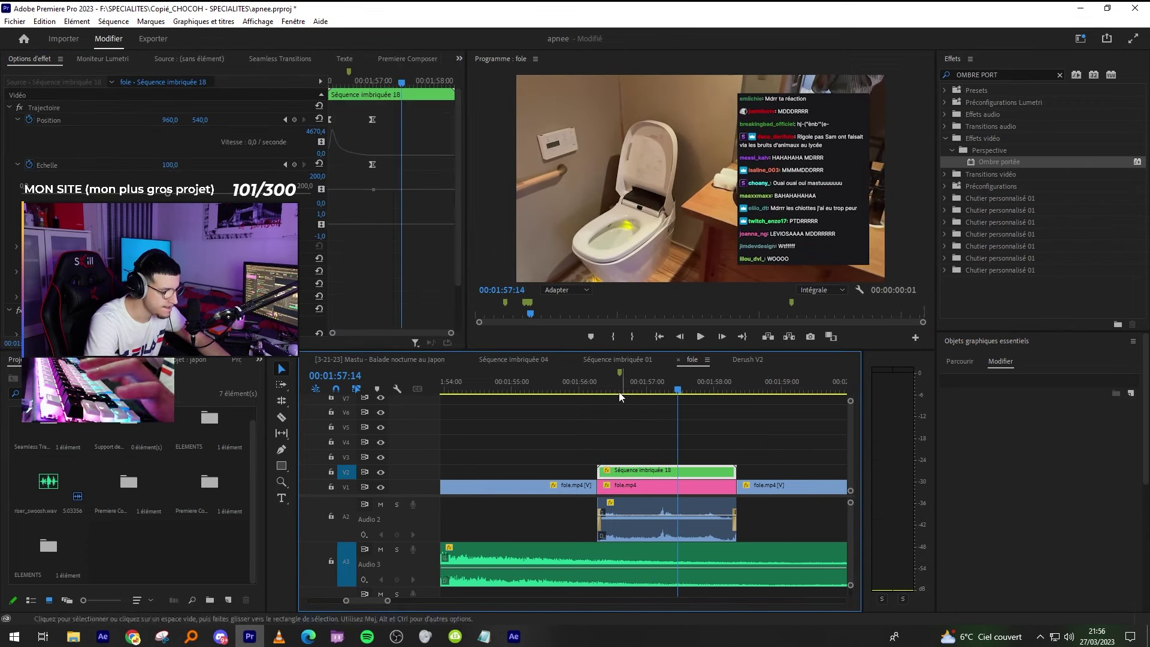
# Preview the slide-in, extend the nested chat to about 1:59 and keyframe its Position to exit downward past the frame.
pyautogui.click(599, 388)
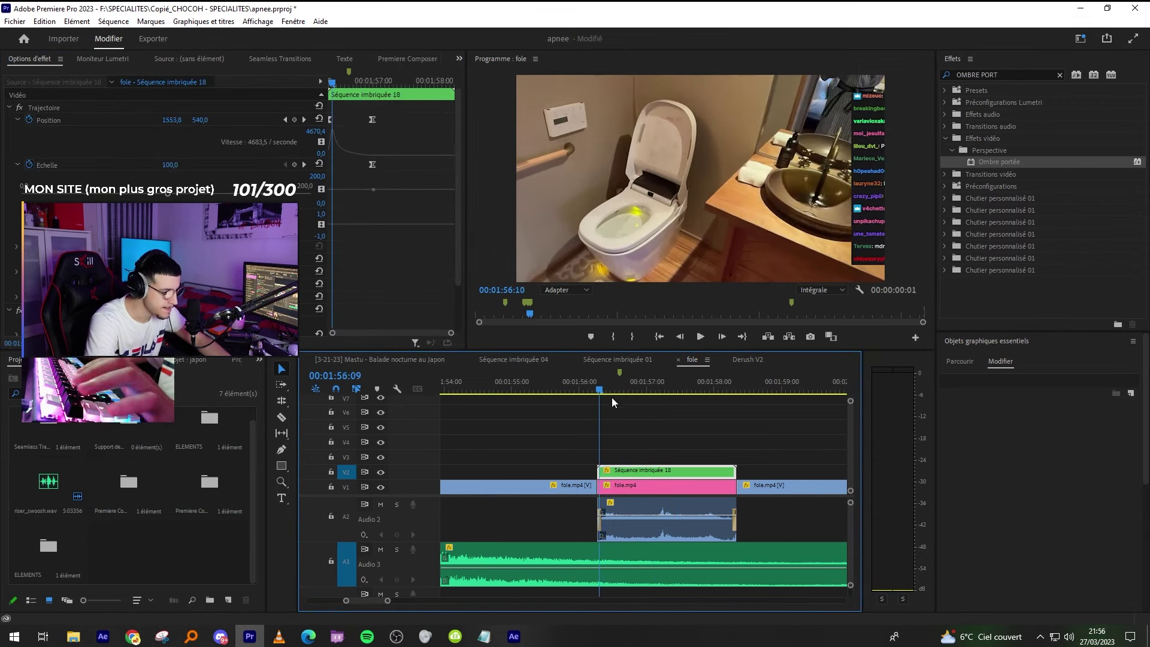
pyautogui.press('space')
pyautogui.click(688, 446)
pyautogui.press('-')
pyautogui.press('=')
pyautogui.press('=')
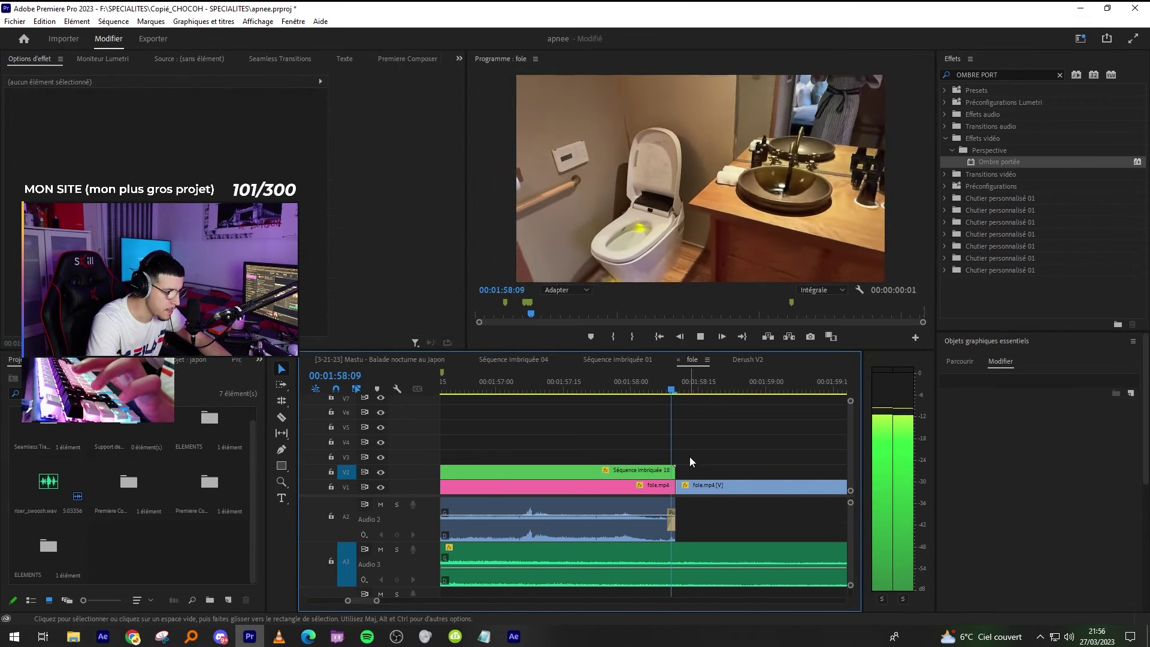
pyautogui.press('-')
pyautogui.click(641, 470)
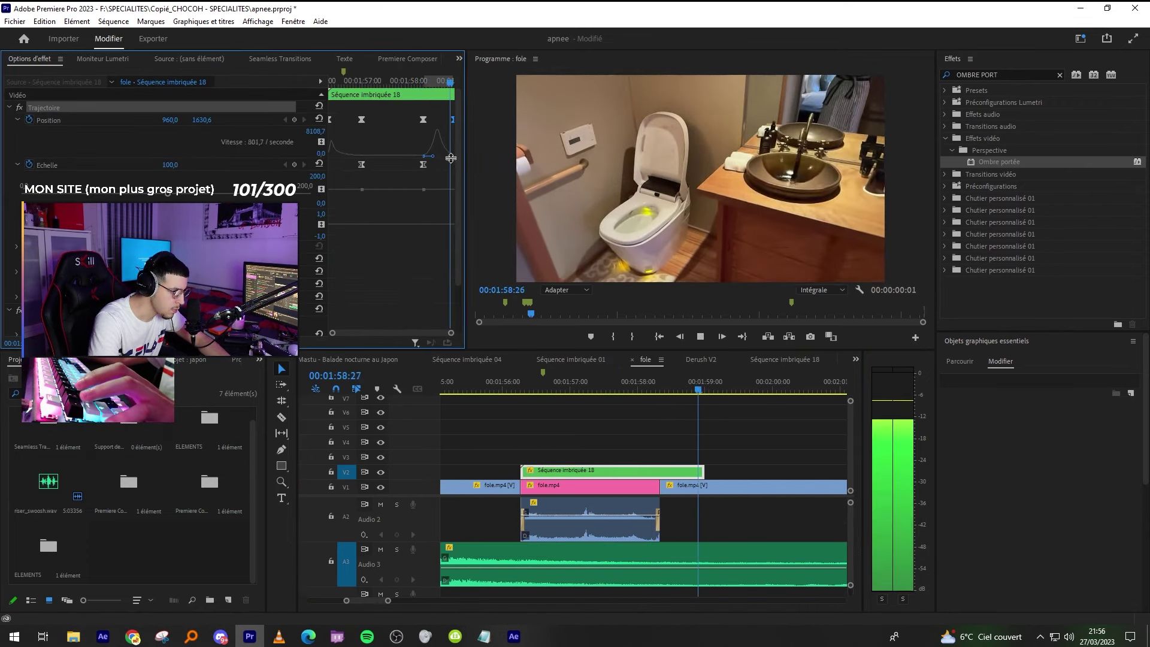
# Check the nested chat's animation, save the project and place the playhead at 1:56:05 just before the pink clip.
pyautogui.click(534, 388)
pyautogui.press('-')
pyautogui.press('-')
pyautogui.press('=')
pyautogui.press('-')
pyautogui.click(720, 444)
pyautogui.hotkey('ctrl', 's')
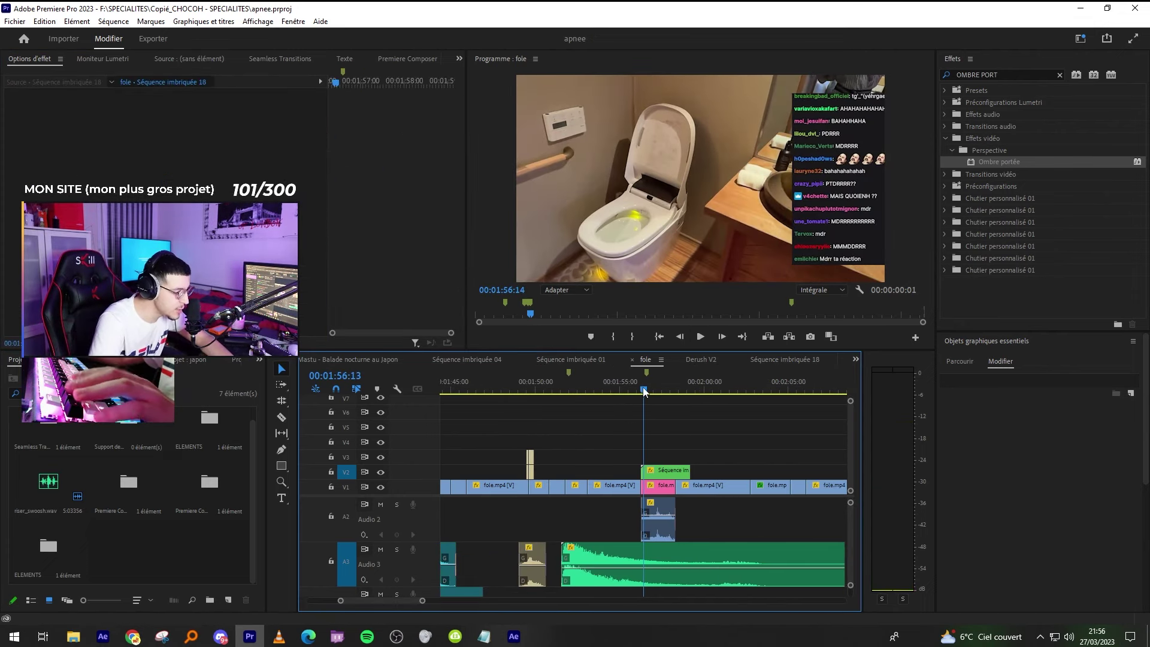
pyautogui.click(643, 389)
pyautogui.press('=')
pyautogui.hotkey('ctrl', 's')
pyautogui.click(635, 389)
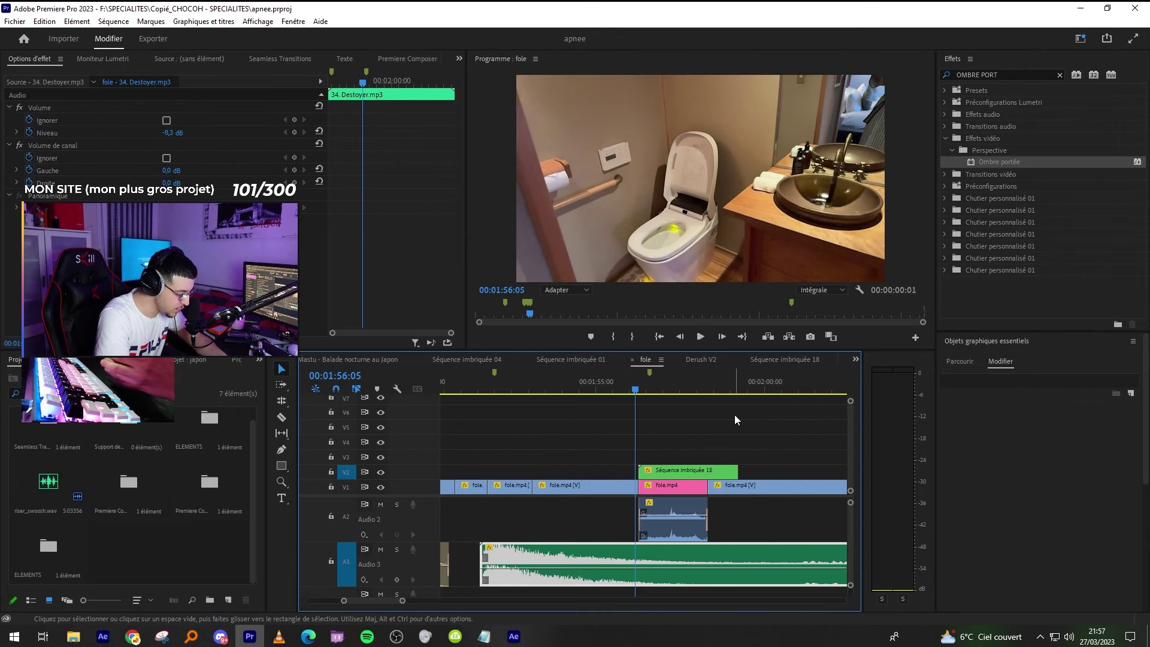
# Play the nested chat's slide-in and exit over the bathroom shot and review its keyframed movement.
pyautogui.press('space')
pyautogui.press('=')
pyautogui.press('=')
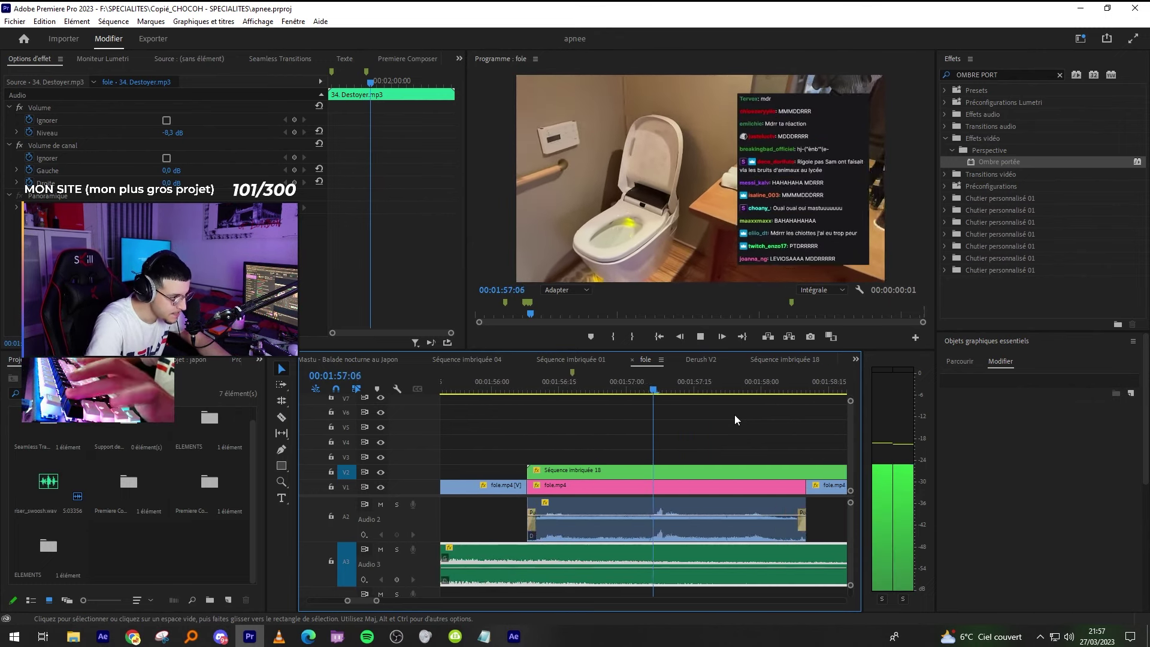
pyautogui.click(653, 471)
pyautogui.press('space')
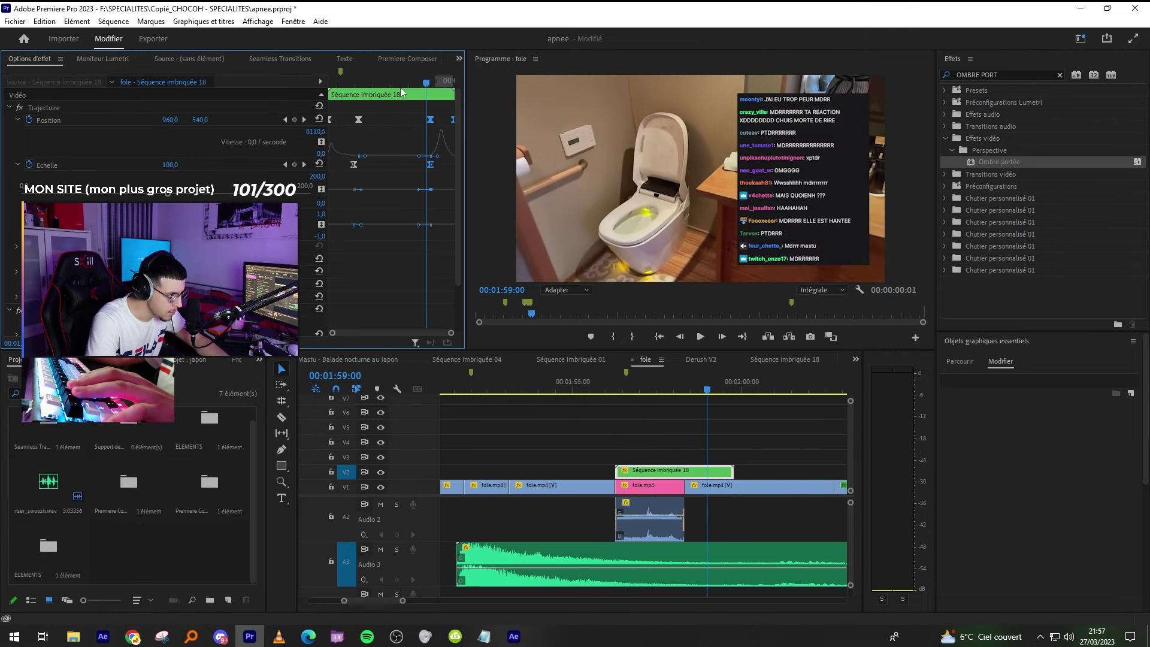
pyautogui.press('space')
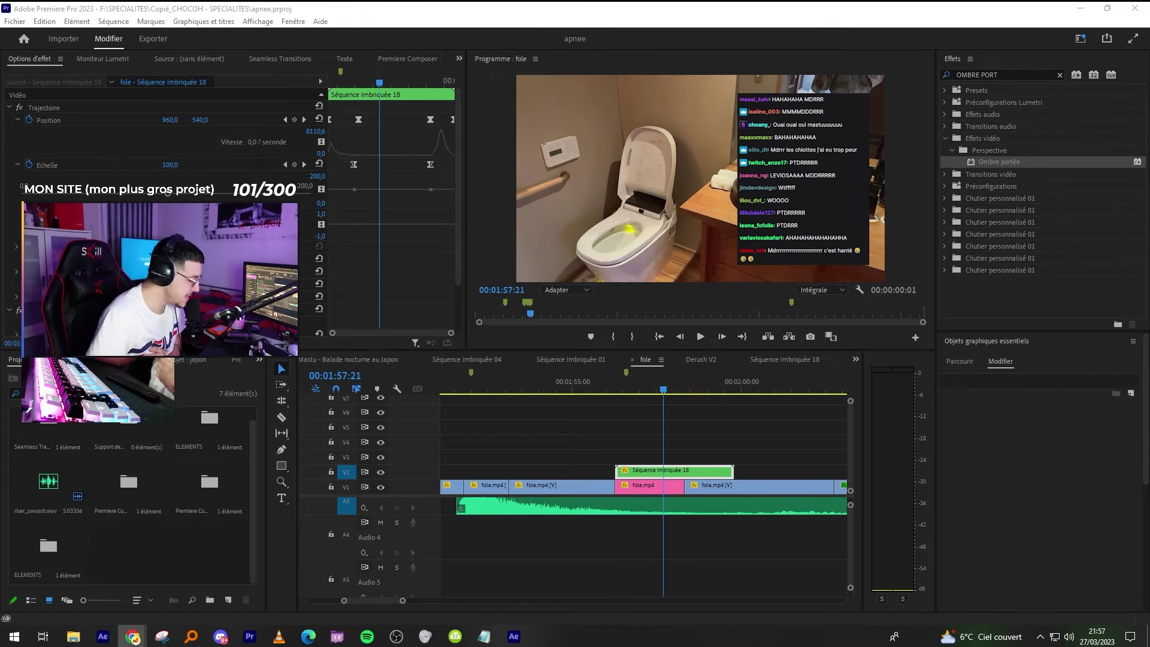
# Add a short sound effect on A4 at the start of the nested chat's slide-in.
pyautogui.click(366, 636)
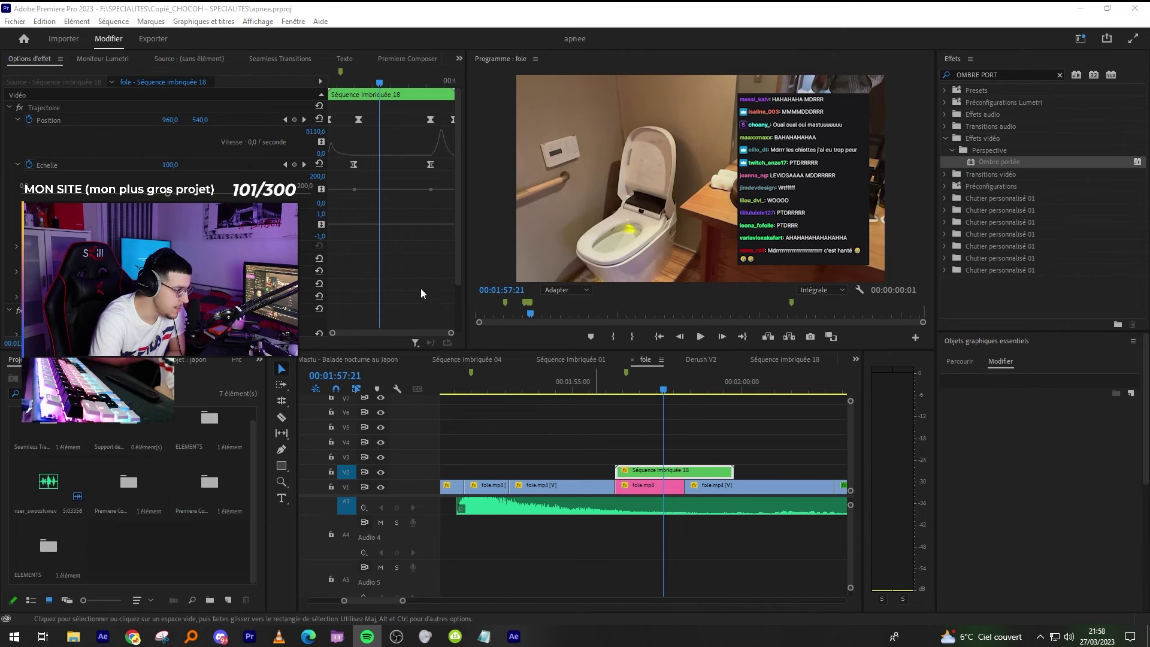
pyautogui.scroll(-2, 419, 292)
pyautogui.click(675, 434)
pyautogui.click(610, 388)
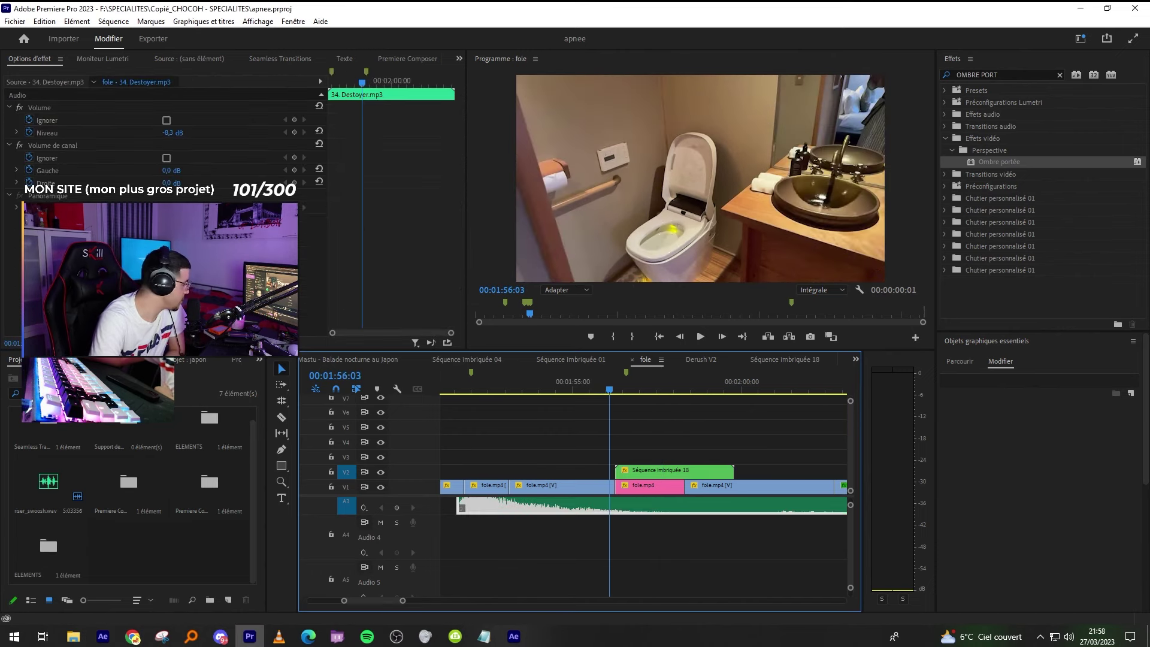
pyautogui.hotkey('alt', 'Tab')
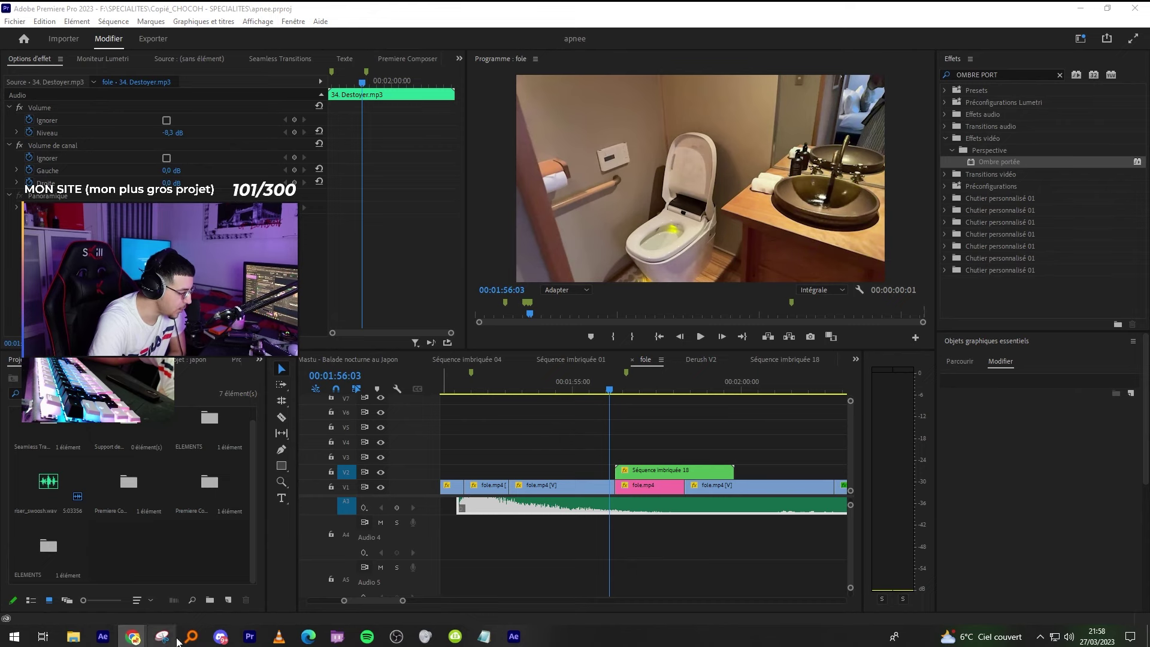
pyautogui.moveTo(84, 641)
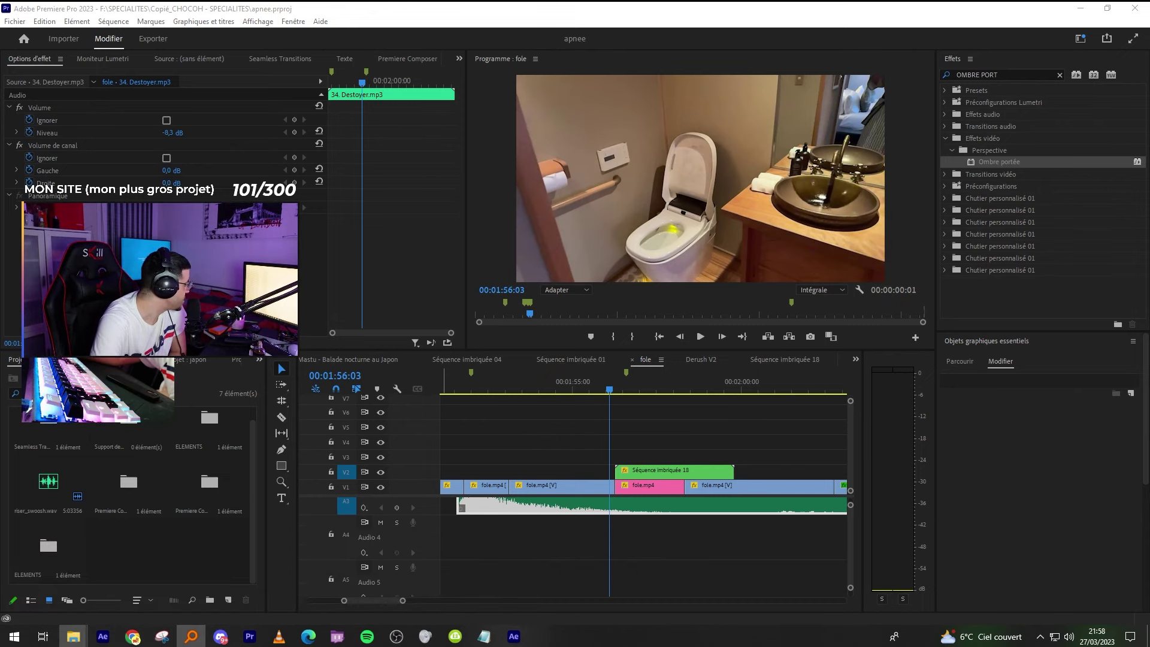
pyautogui.press('space')
pyautogui.moveTo(1149, 539); pyautogui.dragTo(675, 541)
pyautogui.press('=')
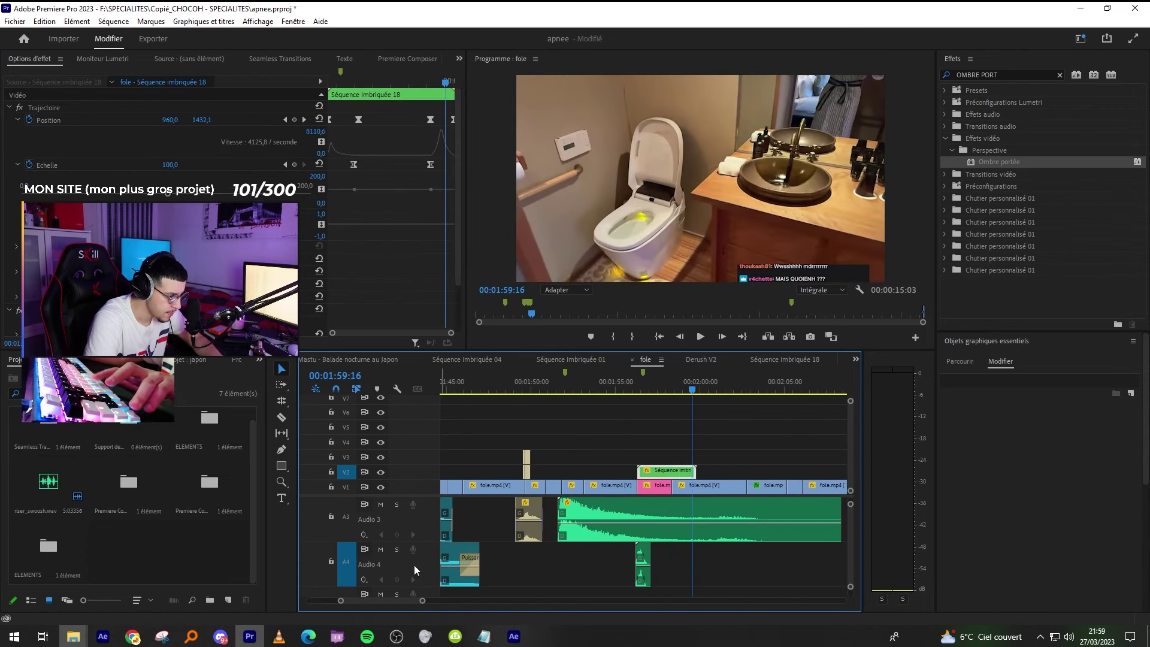
# Paste Power_Wooshes_10.mp3 on A4, start it at the pink clip's end for the chat's exit, and set its level to -17,3 dB.
pyautogui.hotkey('ctrl', 'v')
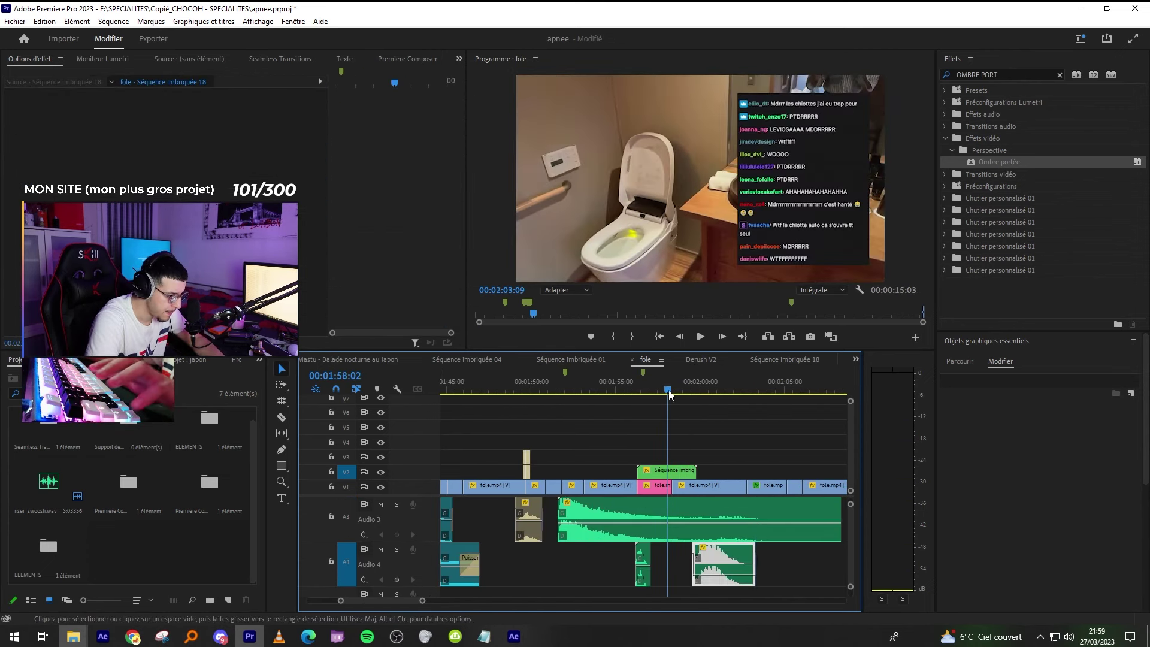
pyautogui.click(669, 390)
pyautogui.press('=')
pyautogui.moveTo(718, 563); pyautogui.dragTo(677, 563)
pyautogui.hotkey('ctrl', 's')
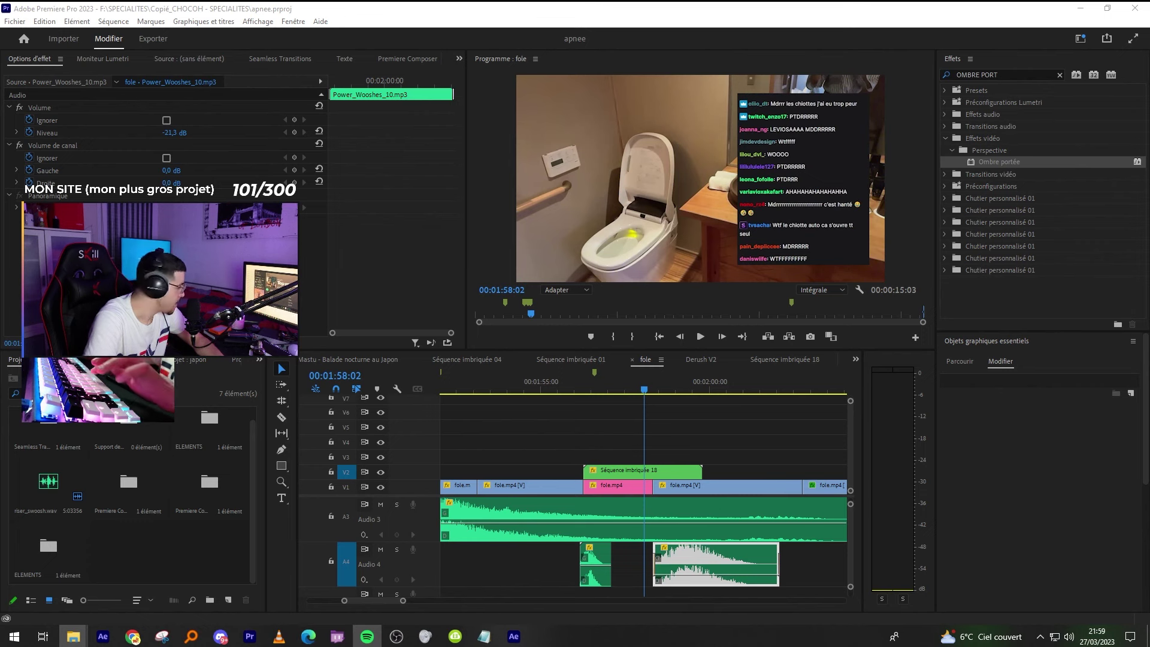
pyautogui.click(702, 336)
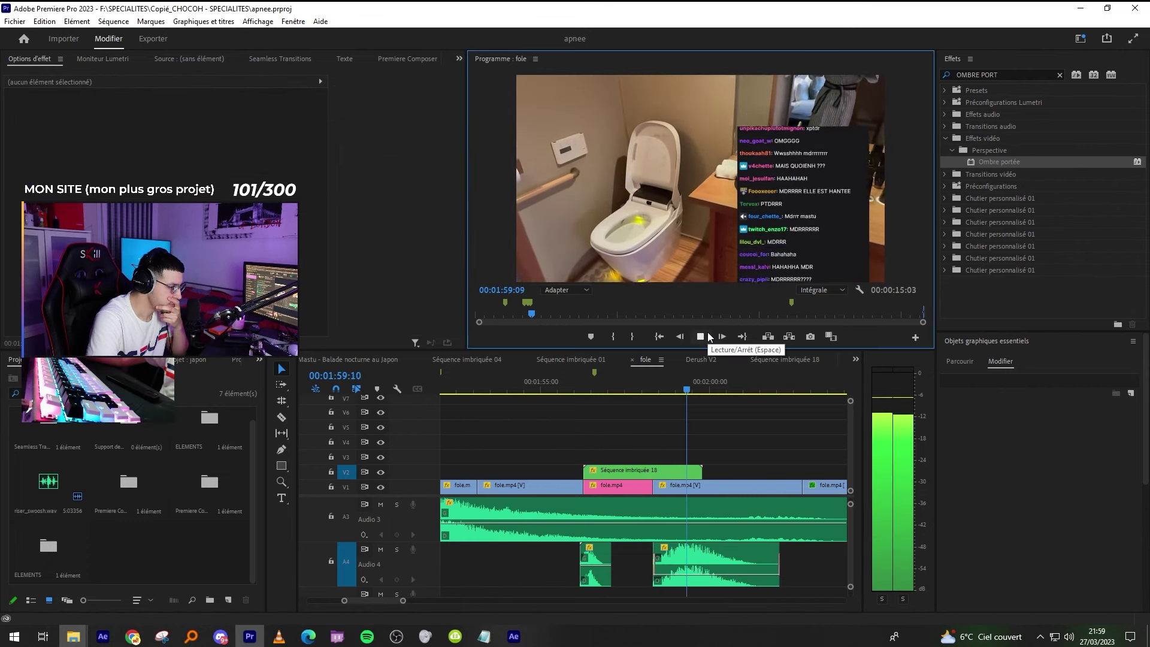
pyautogui.click(714, 579)
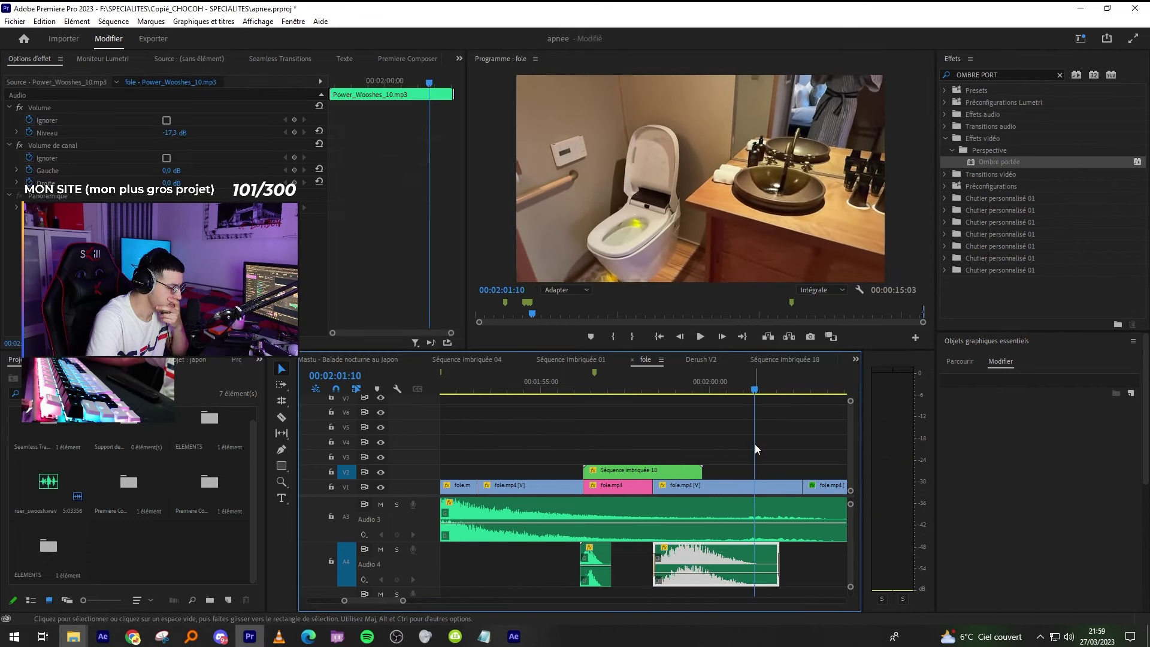
# Look through the fole timeline around 1:22 and 11:19 for an existing flash effect to reuse.
pyautogui.scroll(-2, 717, 544)
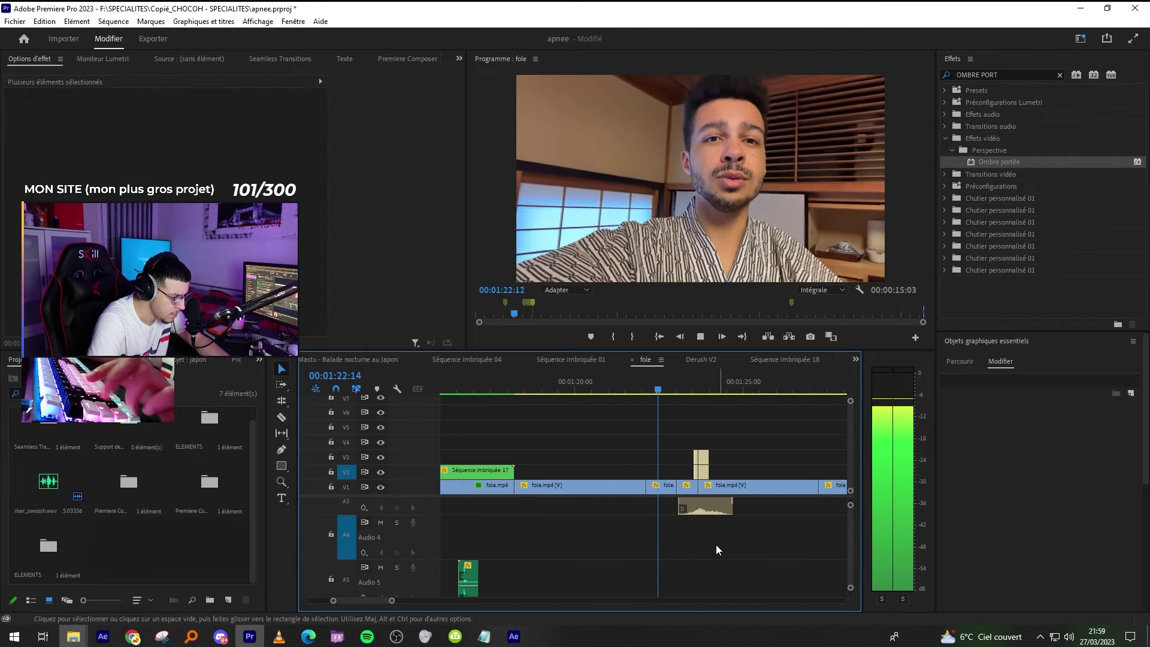
pyautogui.press('-')
pyautogui.press('-')
pyautogui.press('-')
pyautogui.scroll(2, 728, 537)
pyautogui.press('-')
pyautogui.press('-')
pyautogui.press('-')
pyautogui.press('-')
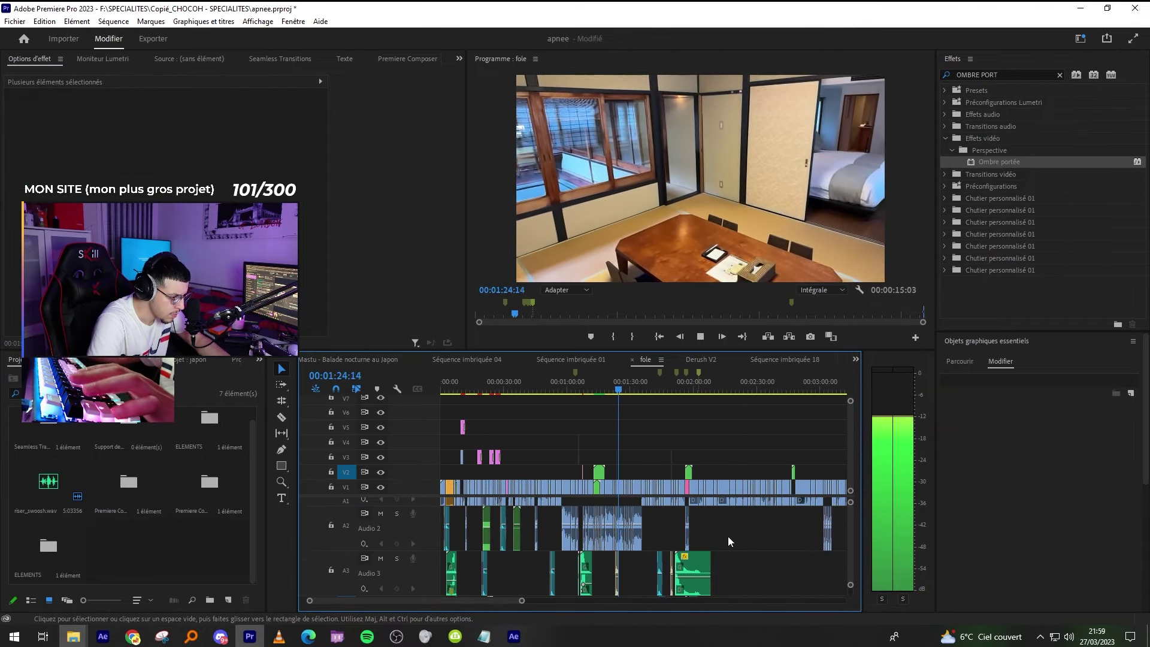
pyautogui.click(621, 386)
pyautogui.press('=')
pyautogui.press('=')
pyautogui.press('=')
pyautogui.press('=')
pyautogui.press('=')
pyautogui.press('=')
pyautogui.press('=')
pyautogui.press('space')
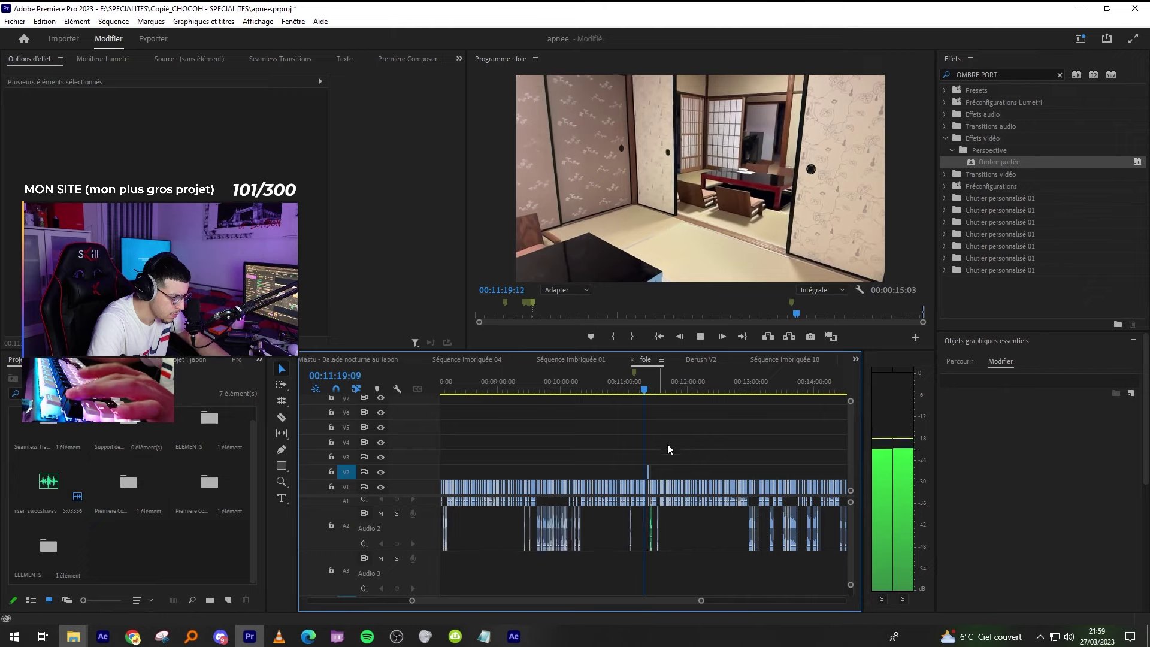
# Paste the exposure flash on V2 and its sound on A4 at the start of the 50% speed clip.
pyautogui.press('space')
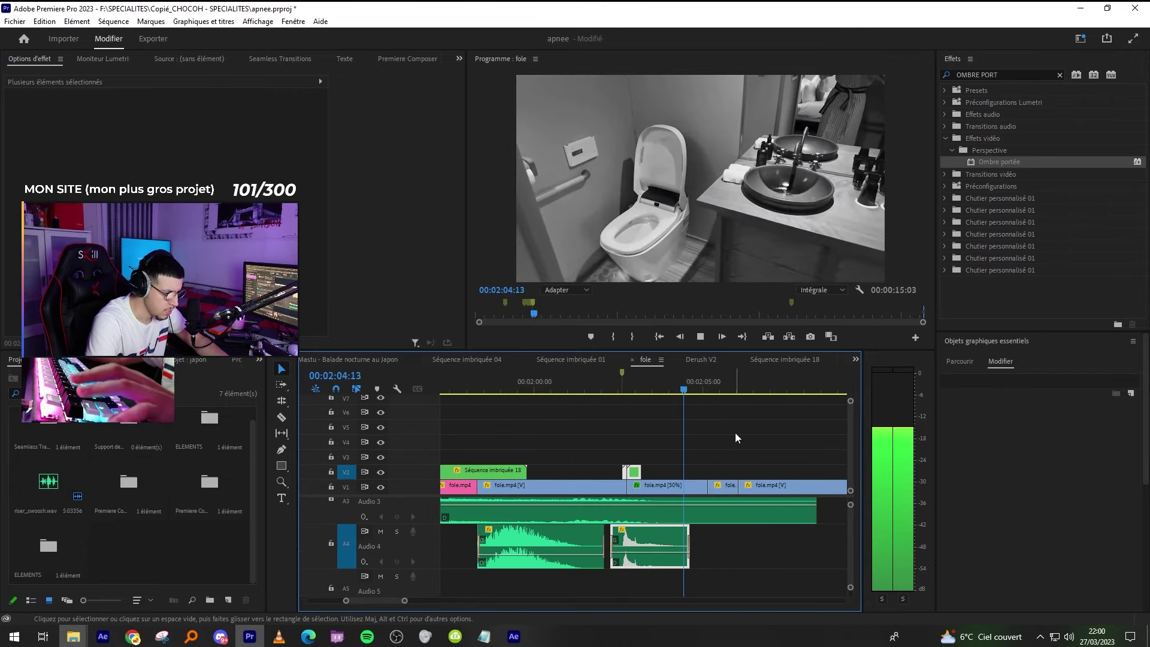
pyautogui.click(734, 433)
pyautogui.scroll(-1, 735, 433)
pyautogui.press('=')
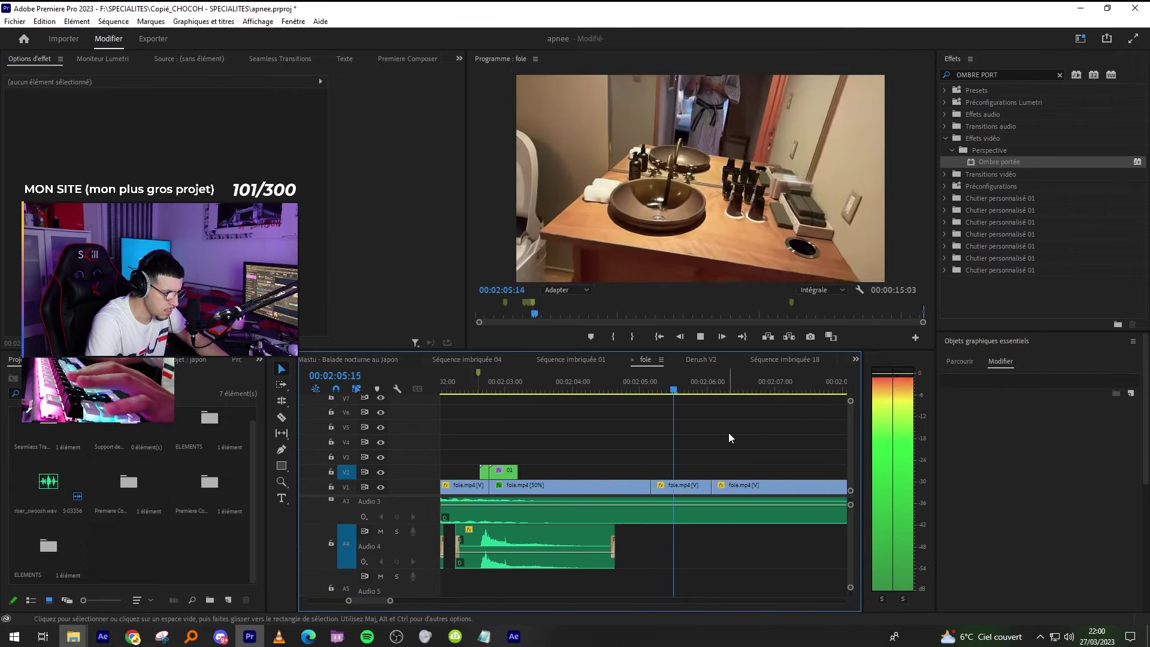
# Repeat the exposure flash on V2 with camera-flash-sound-fx.mp3 on A5 at the 50% speed clip's end, and save the project.
pyautogui.press('-')
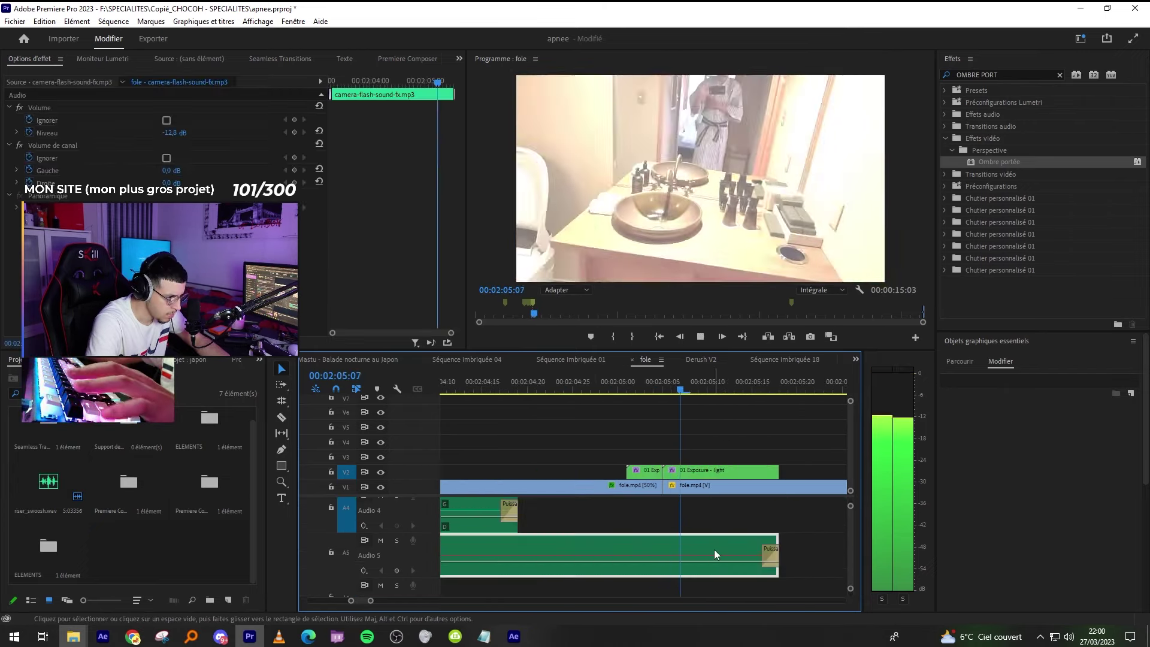
pyautogui.press('-')
pyautogui.press('-')
pyautogui.click(716, 463)
pyautogui.press('-')
pyautogui.scroll(3, 709, 563)
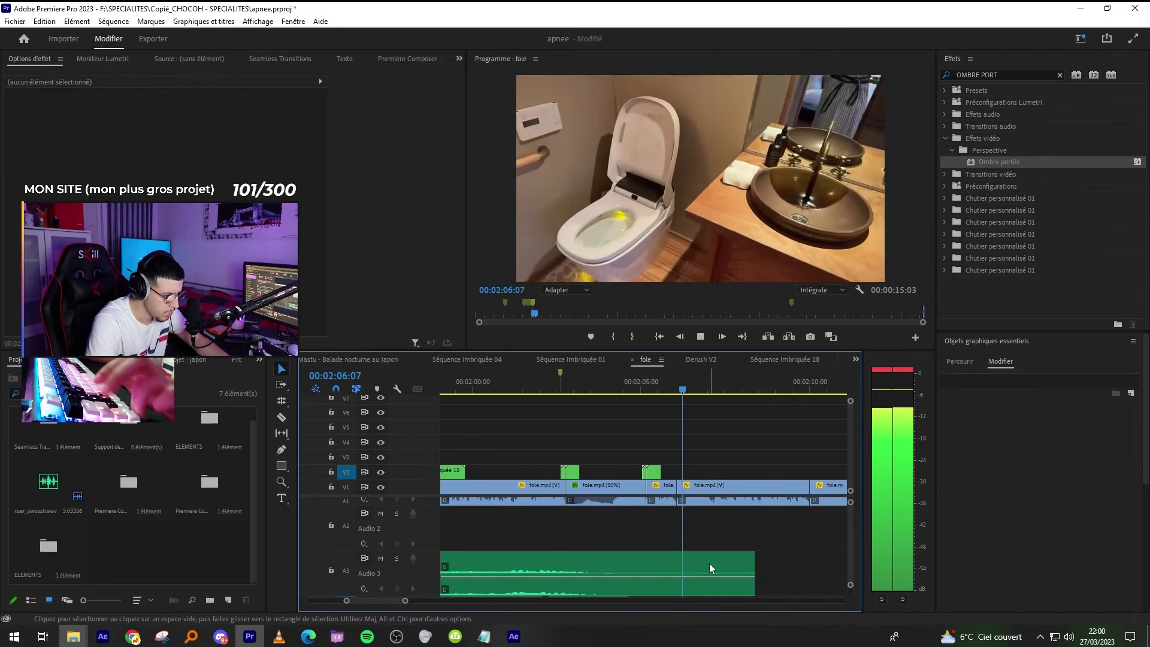
pyautogui.press('-')
pyautogui.hotkey('ctrl', 's')
# Play the shots following the second flash and add a marker at 2:07:06.
pyautogui.scroll(1, 720, 513)
pyautogui.press('=')
pyautogui.rightClick(665, 545)
pyautogui.moveTo(666, 545); pyautogui.dragTo(599, 526)
pyautogui.press('space')
pyautogui.press('space')
pyautogui.click(711, 456)
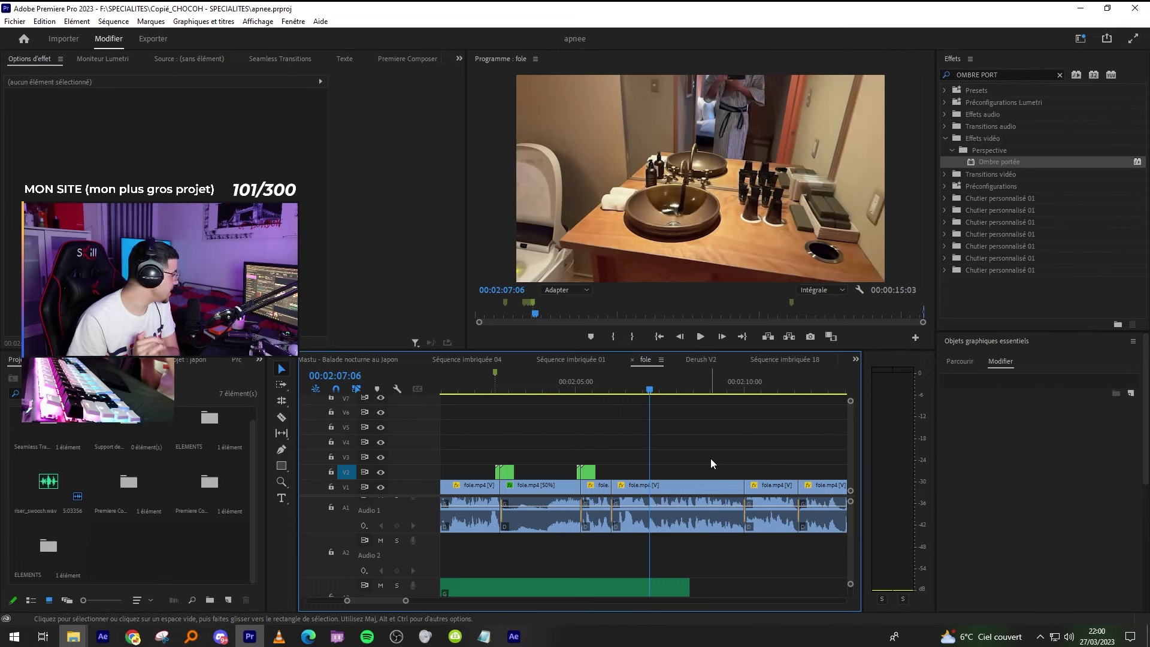
pyautogui.press('-')
pyautogui.press('-')
pyautogui.press('-')
pyautogui.press('-')
pyautogui.press('-')
pyautogui.press('-')
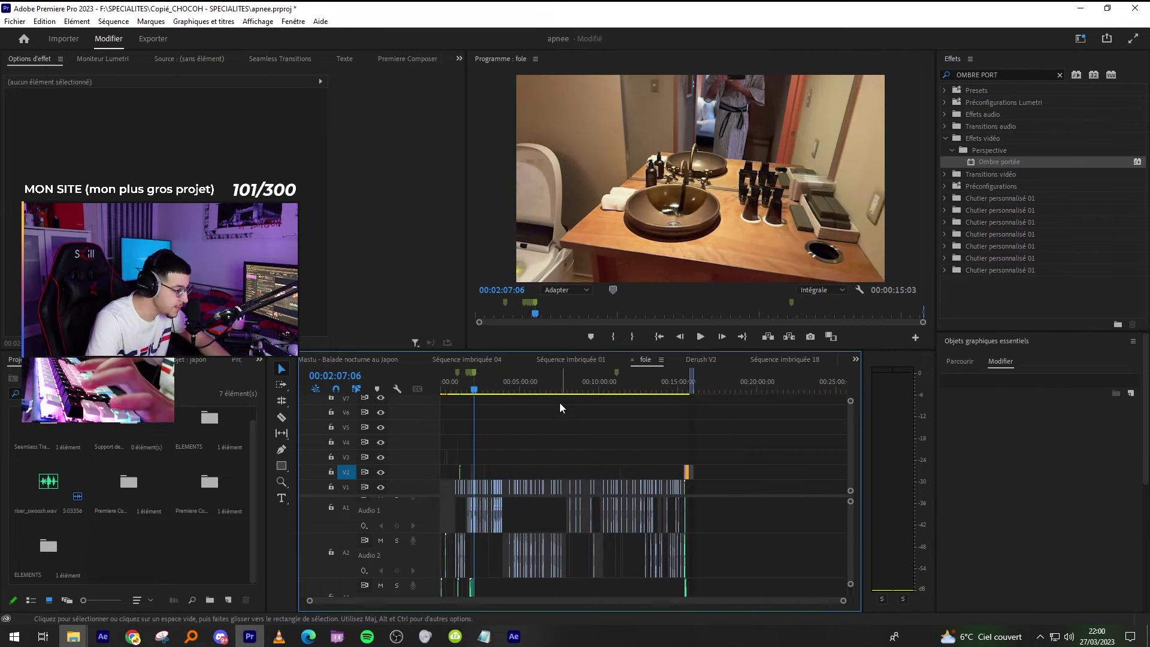
# Play the opening of the fole sequence and examine the sound effects under the orange clip.
pyautogui.press('Home')
pyautogui.press('space')
pyautogui.press('=')
pyautogui.press('=')
pyautogui.press('=')
pyautogui.press('=')
pyautogui.press('=')
pyautogui.press('=')
pyautogui.moveTo(557, 388); pyautogui.dragTo(581, 387)
pyautogui.press('space')
pyautogui.scroll(-3, 667, 552)
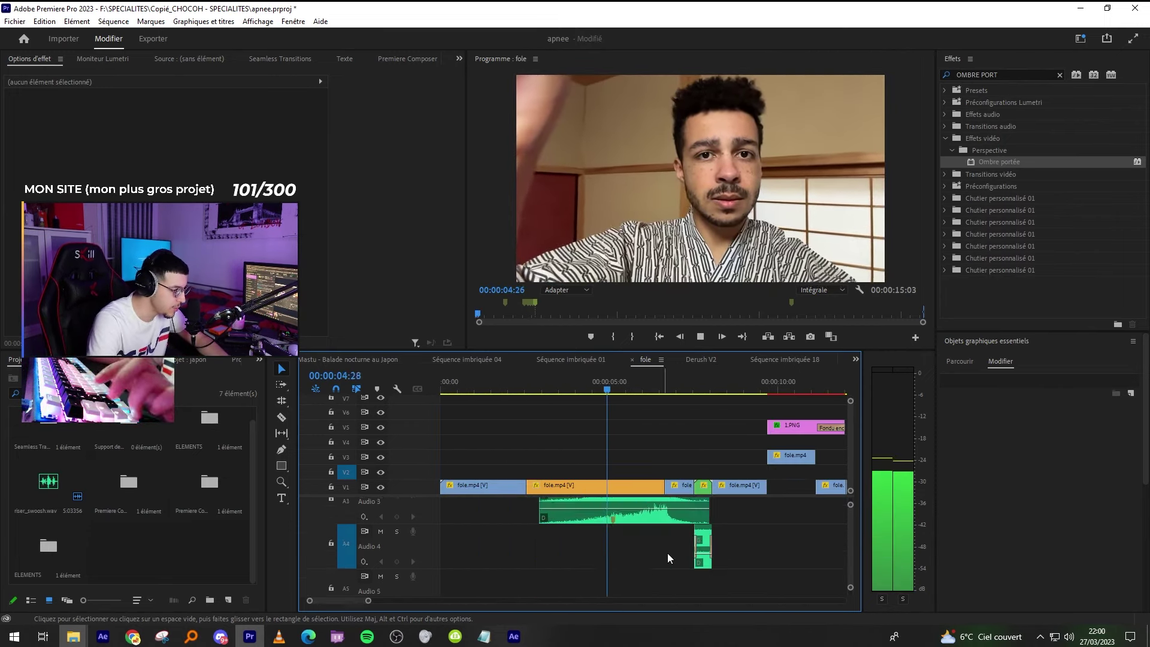
# Skim the fole timeline from the opening back to the bathroom shots between about 2:08 and 2:15.
pyautogui.scroll(4, 681, 555)
pyautogui.press('-')
pyautogui.click(598, 390)
pyautogui.press('space')
pyautogui.press('-')
pyautogui.press('=')
pyautogui.press('-')
pyautogui.click(655, 389)
pyautogui.press('space')
pyautogui.press('-')
pyautogui.press('-')
pyautogui.press('-')
pyautogui.press('-')
pyautogui.click(512, 387)
pyautogui.scroll(8, 688, 417)
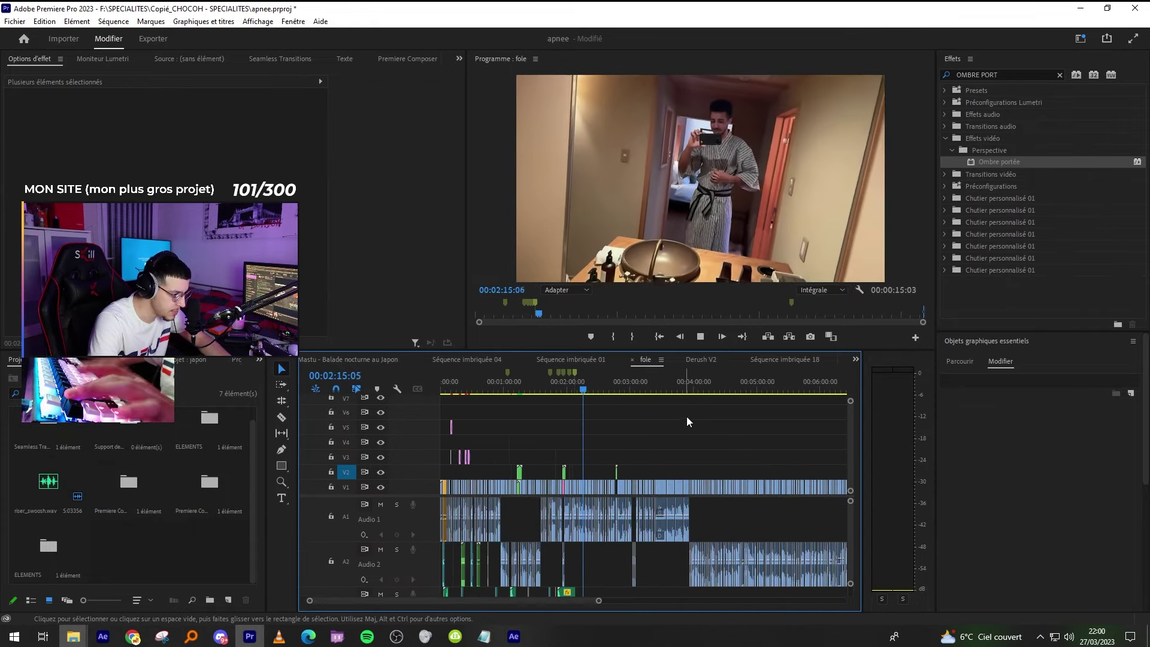
pyautogui.scroll(8, 694, 415)
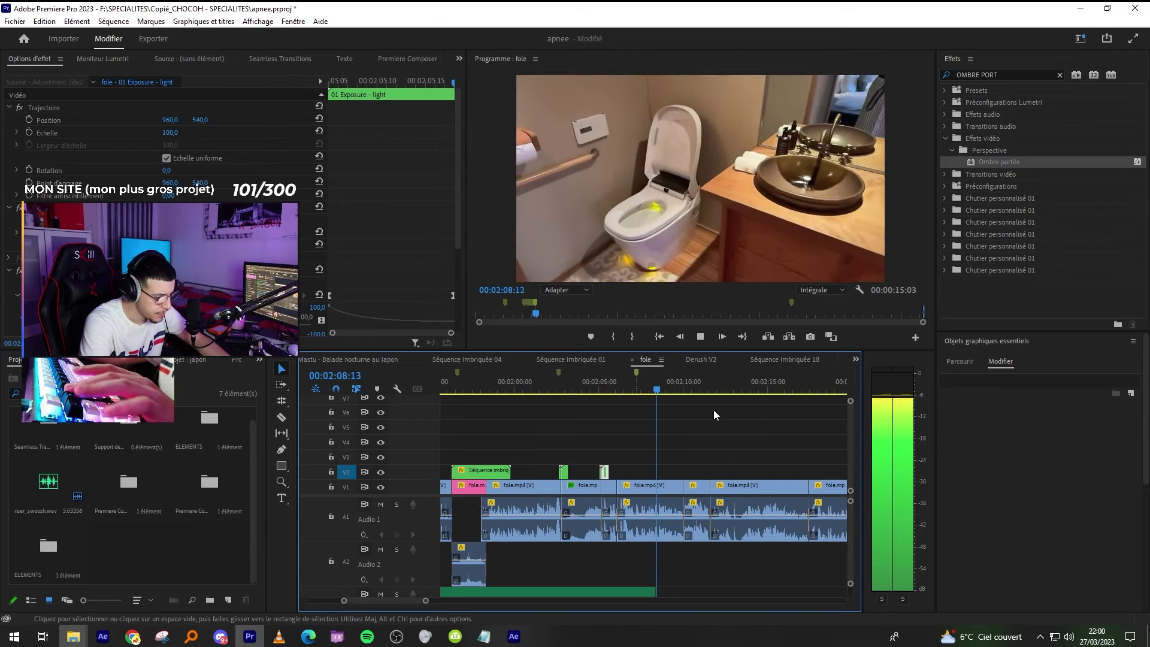
# Play the bathroom footage from about 2:08 onward and skip ahead to 2:18:15 to review the next shots.
pyautogui.click(709, 554)
pyautogui.press('-')
pyautogui.press('=')
pyautogui.press('-')
pyautogui.press('=')
pyautogui.press('=')
pyautogui.press('-')
pyautogui.press('-')
pyautogui.press('-')
pyautogui.press('-')
pyautogui.scroll(-3, 673, 508)
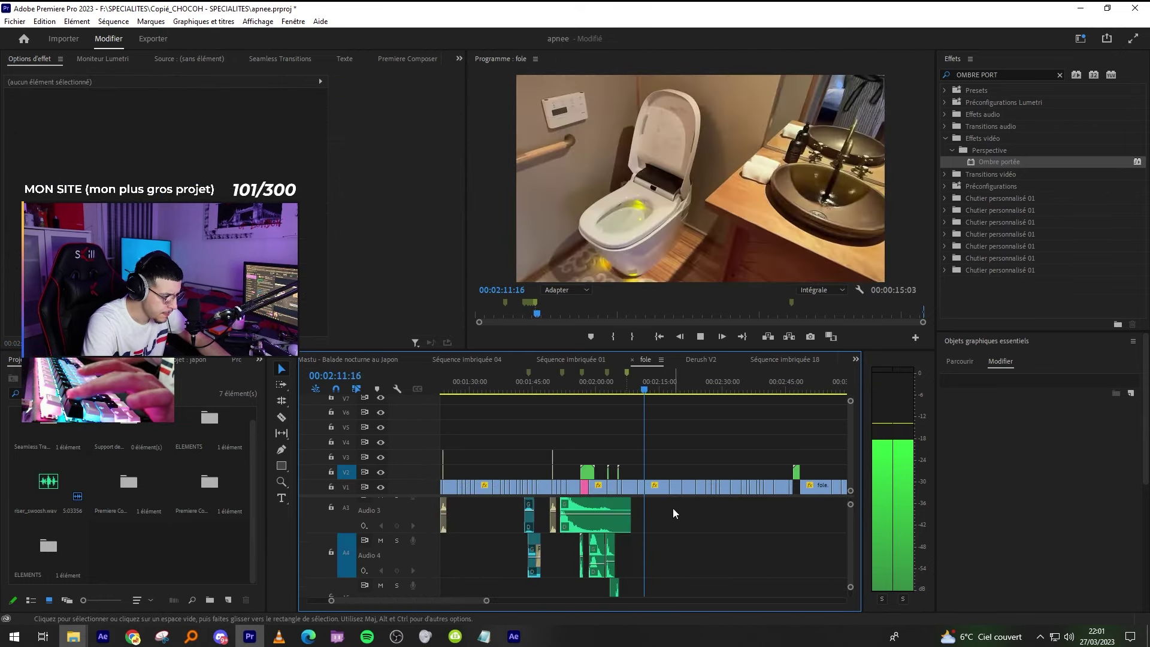
pyautogui.press('=')
pyautogui.press('=')
pyautogui.press('-')
pyautogui.press('-')
pyautogui.press('-')
pyautogui.press('space')
pyautogui.press('space')
pyautogui.press('=')
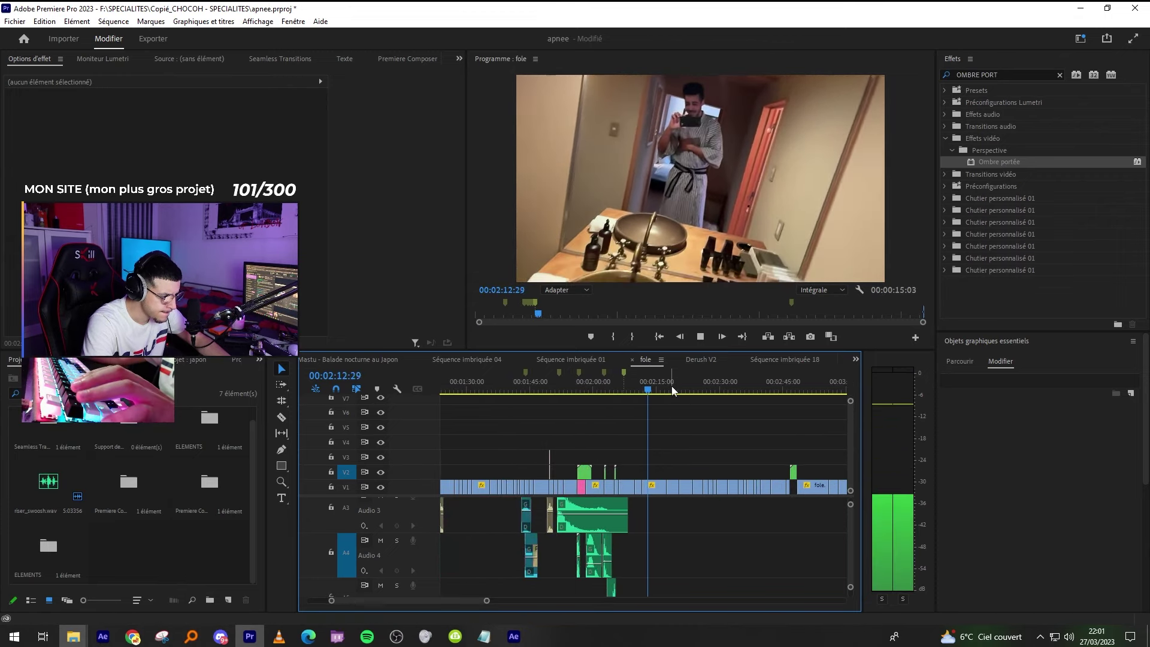
pyautogui.click(671, 389)
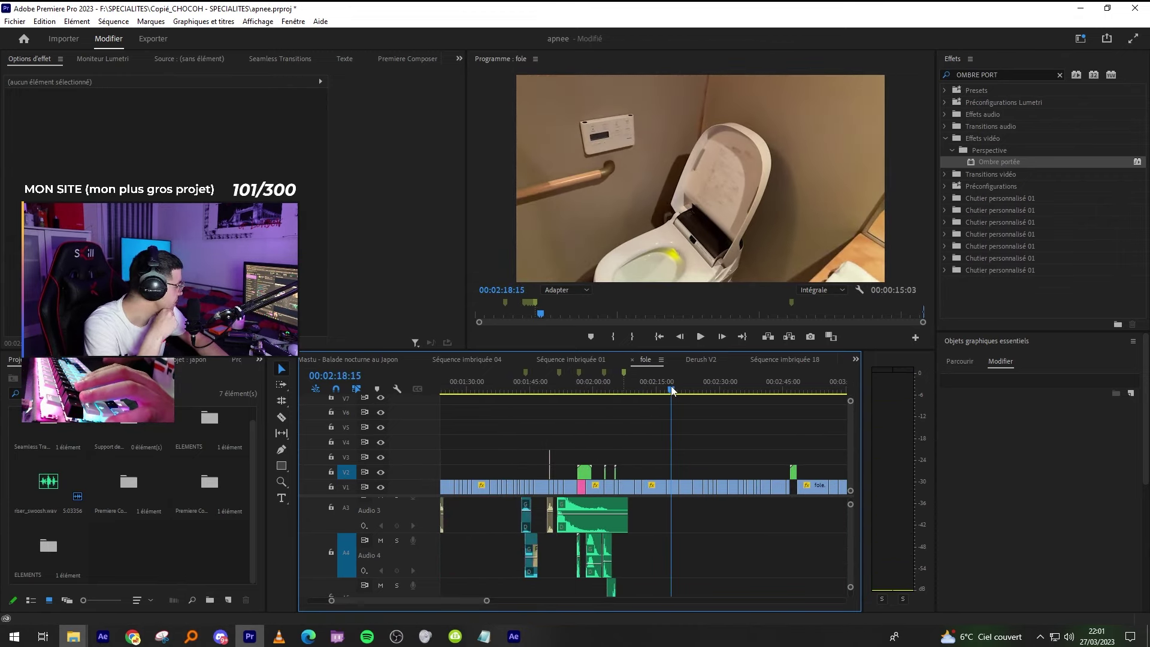